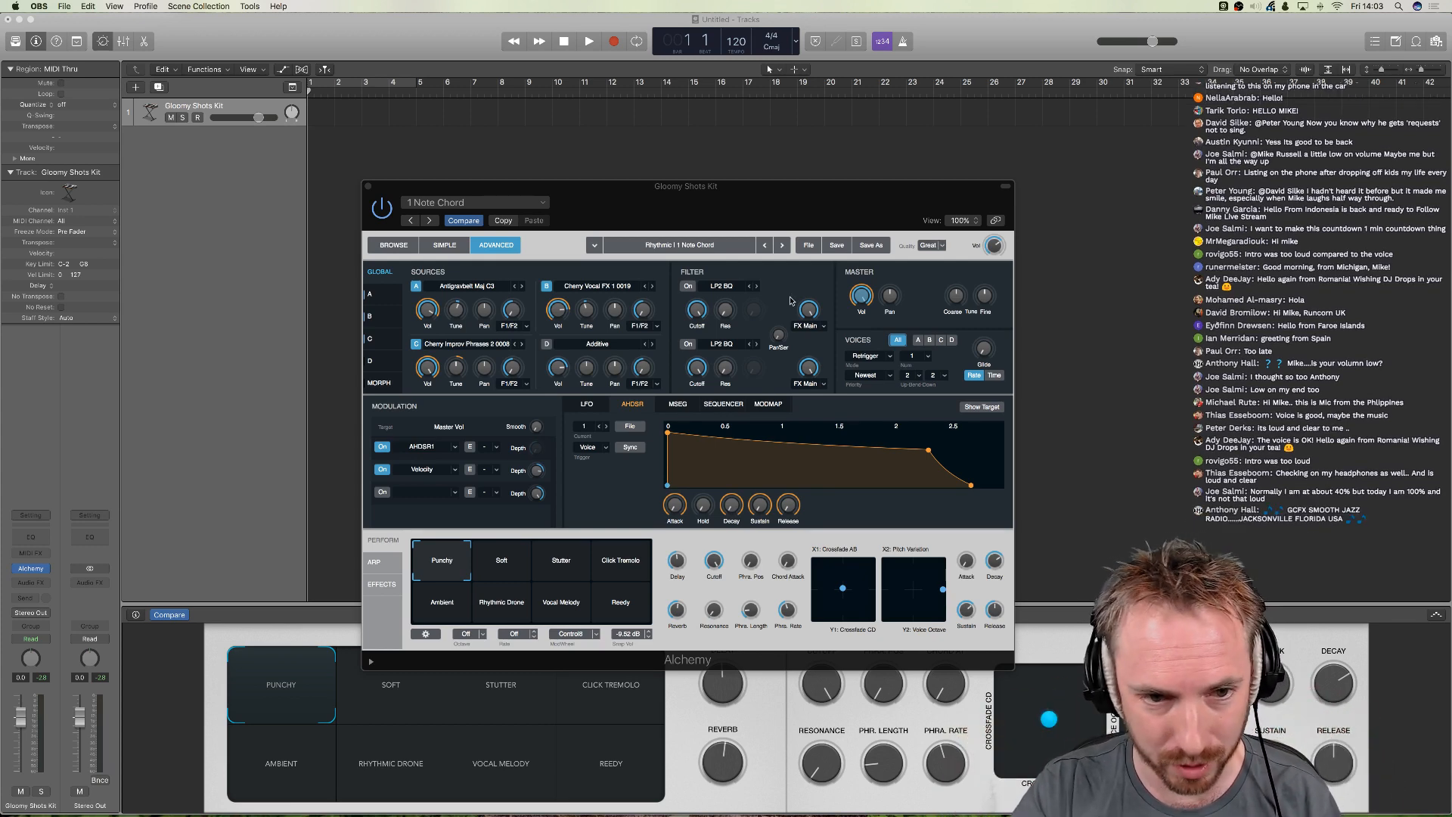
- Show Alchemy's preset browser for the Gloomy Shots Kit track
click(670, 189)
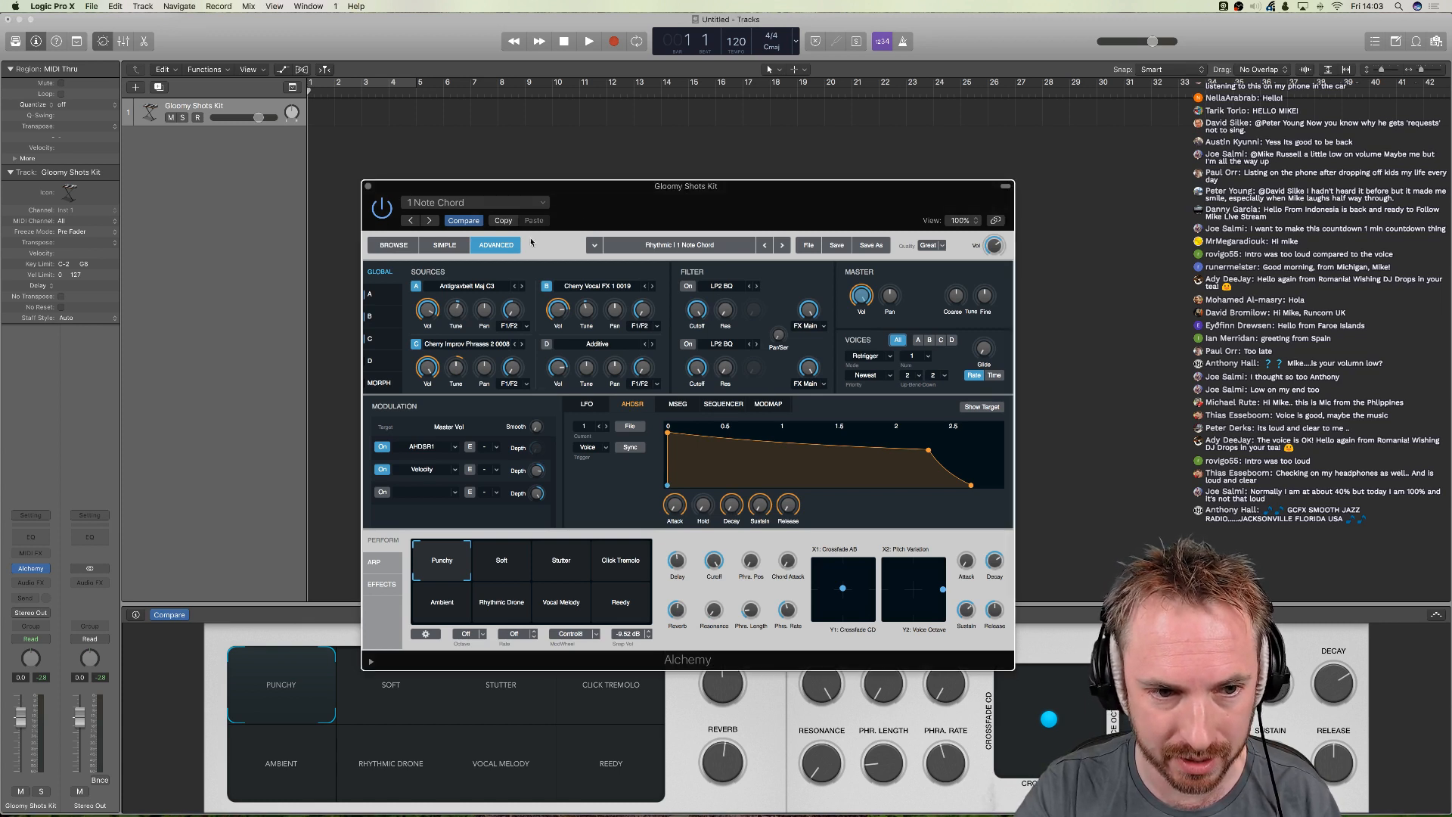
click(403, 246)
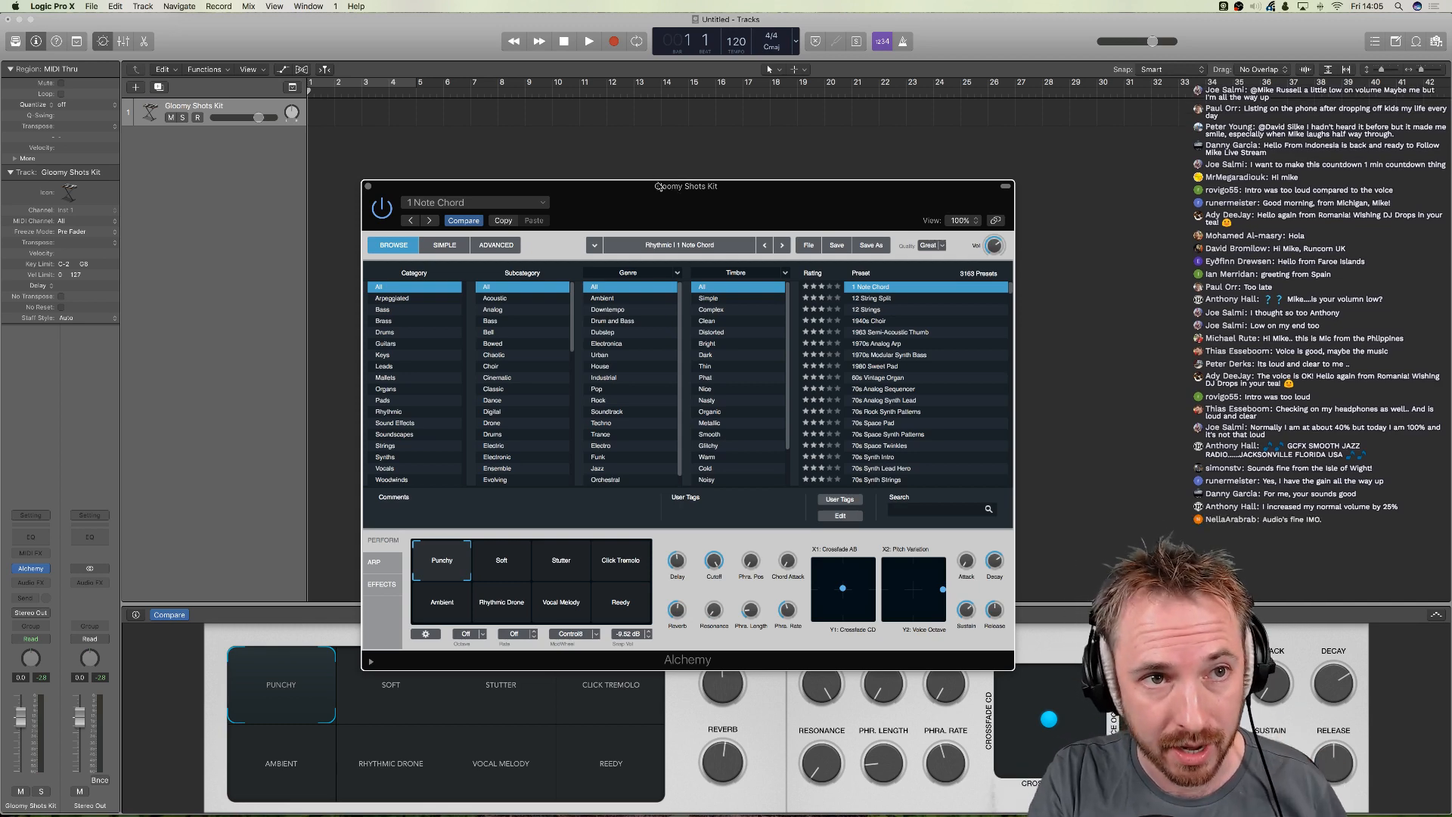
- Switch to Chrome, select the community forum's address and open the topic "Audio Stems from Today's Live Stream"
mouse_move(311, 810)
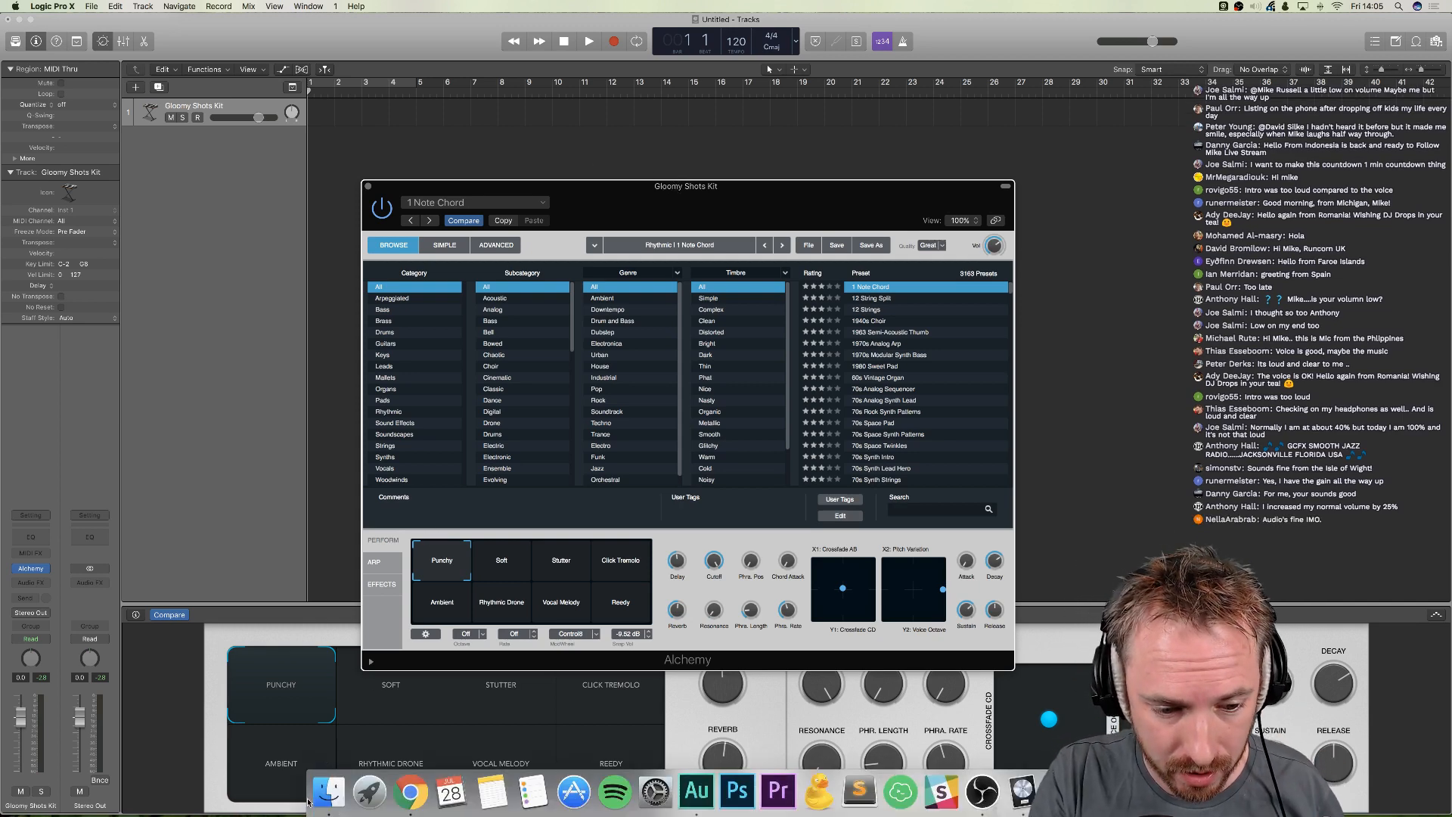
click(409, 792)
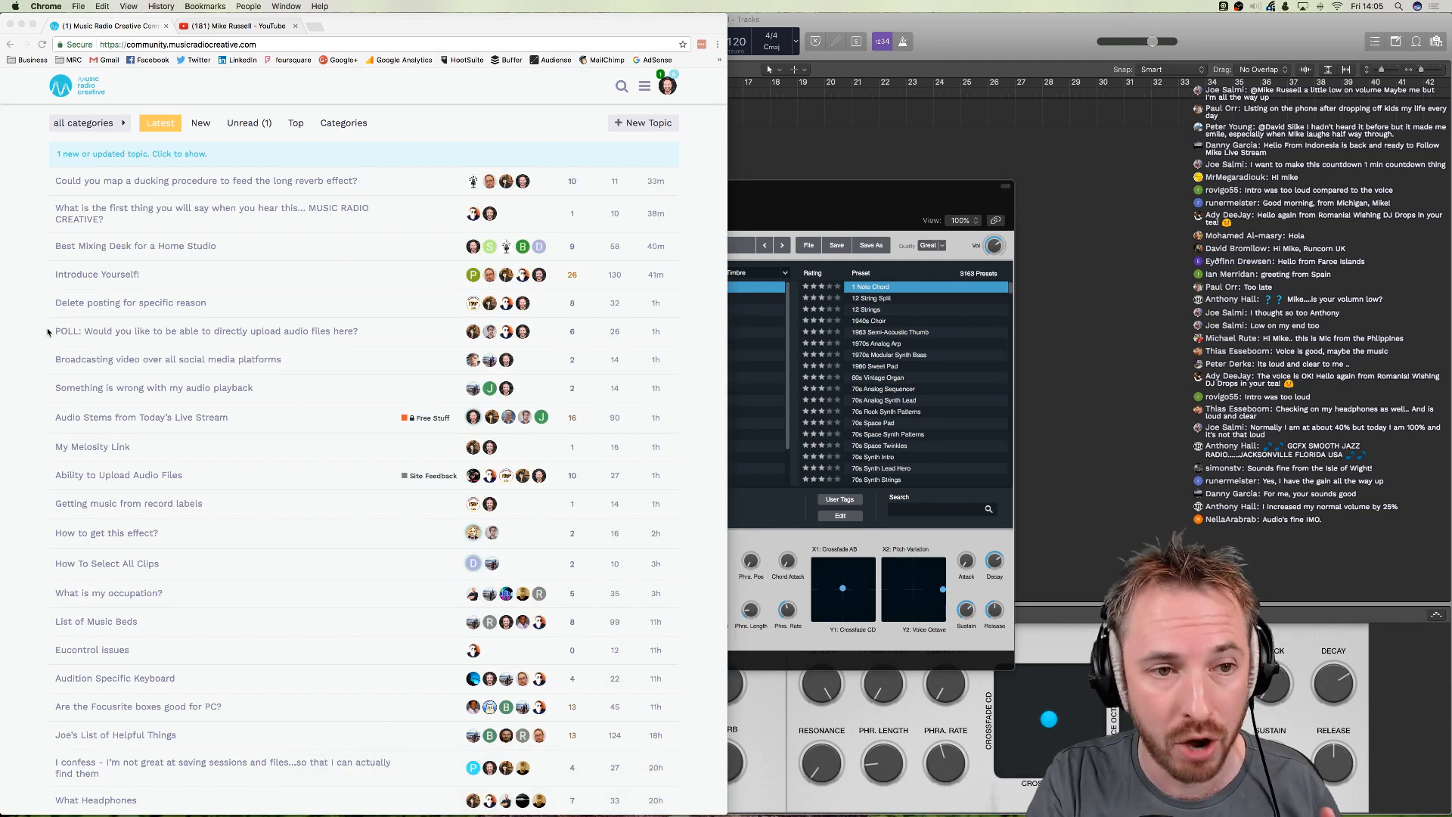
click(140, 45)
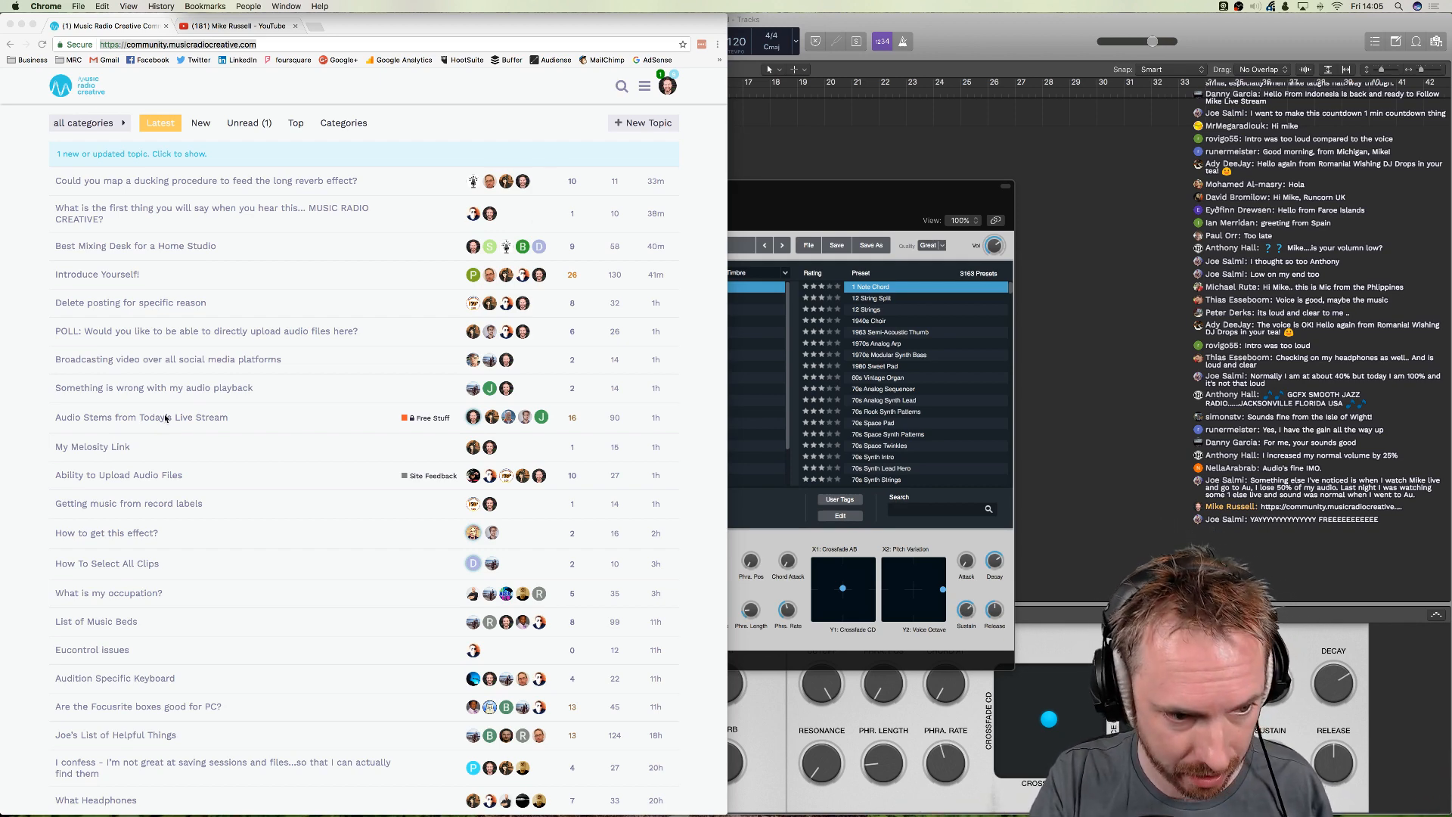
click(190, 416)
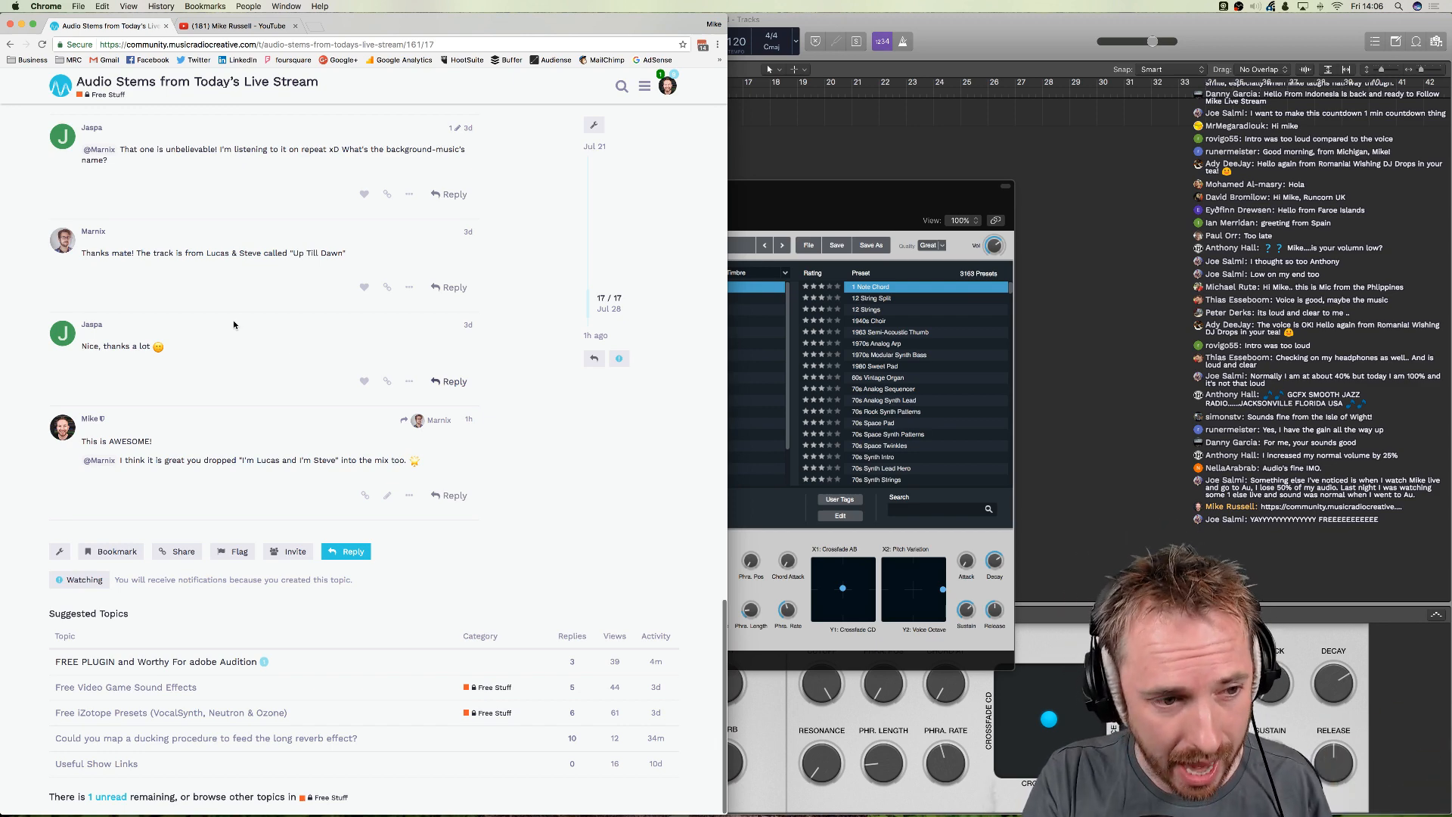
- Look through the topic from its first post down to the MRC_Power_Intro reply, checking that author's profile card
scroll(232, 325, up, 20)
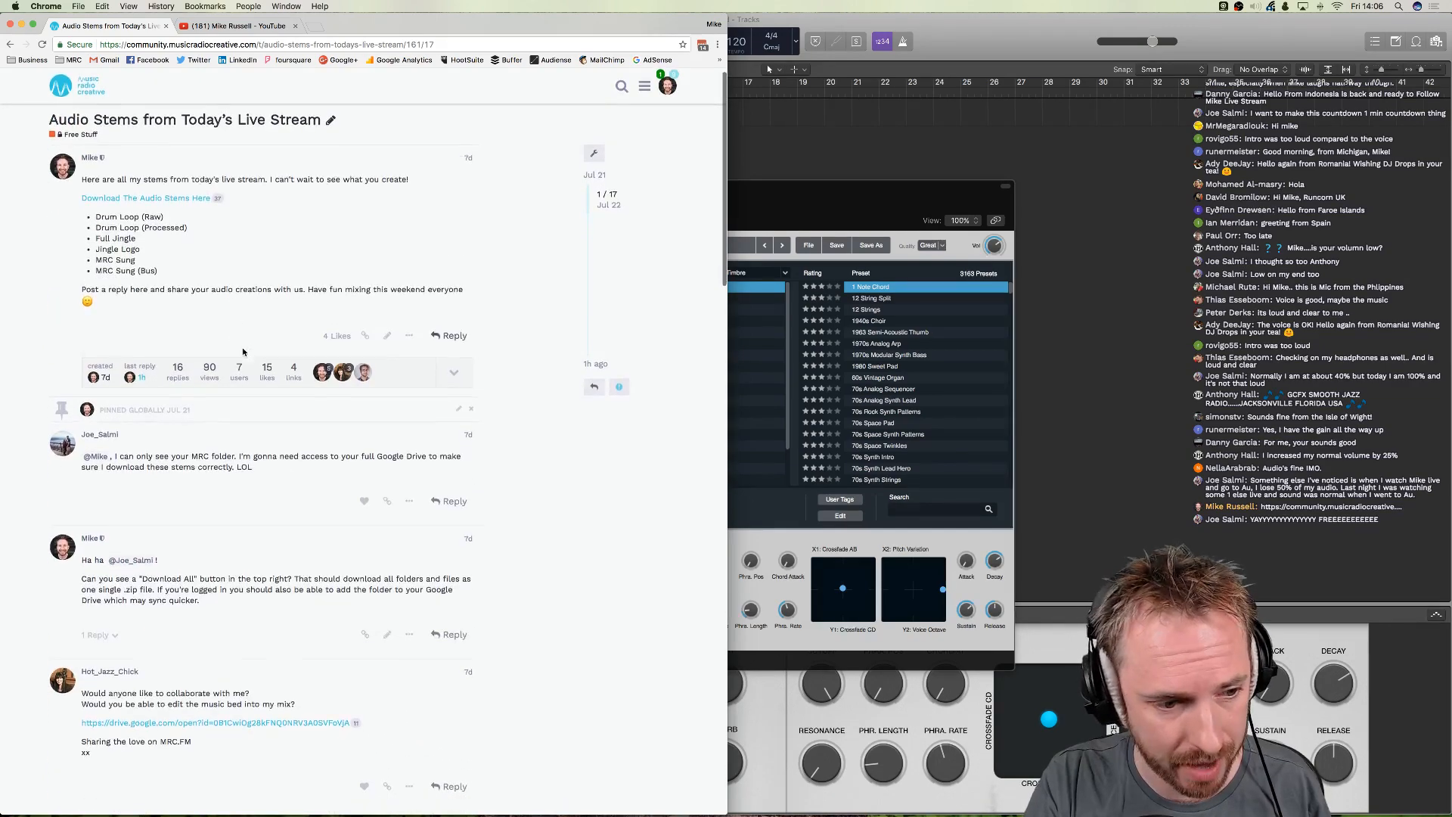
scroll(243, 352, down, 5)
scroll(204, 557, down, 6)
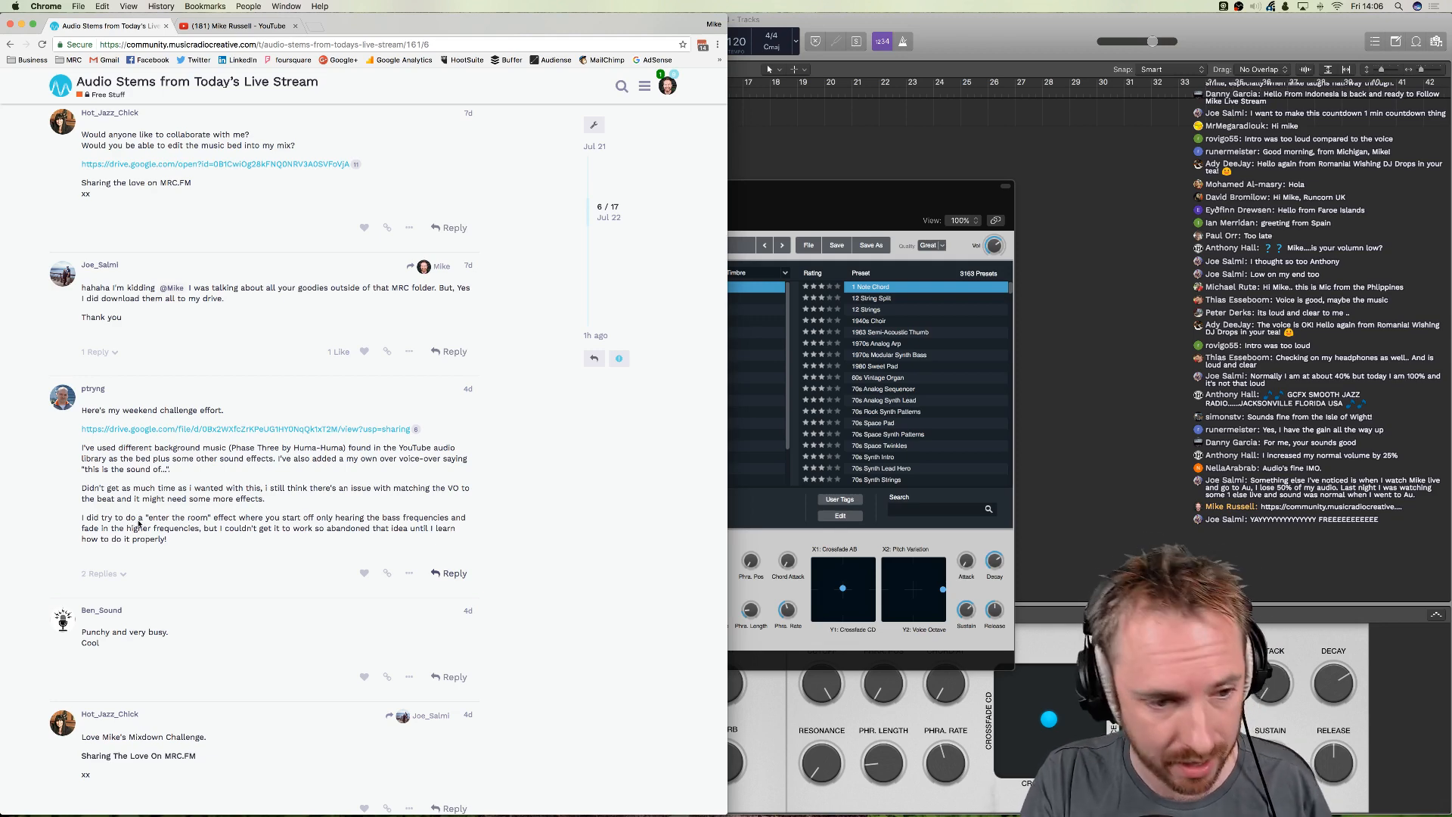
scroll(140, 520, down, 6)
scroll(141, 511, down, 5)
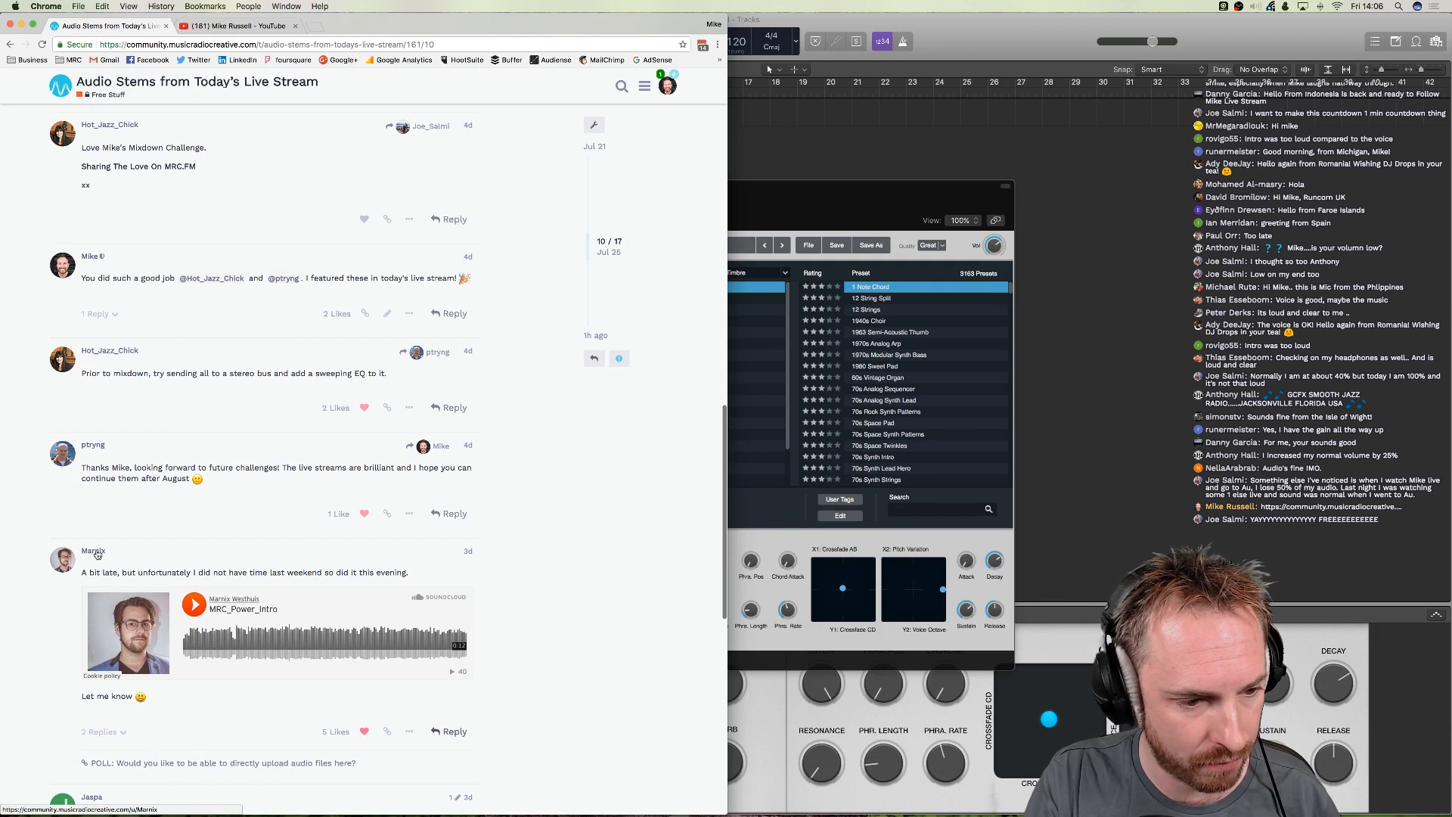
click(97, 554)
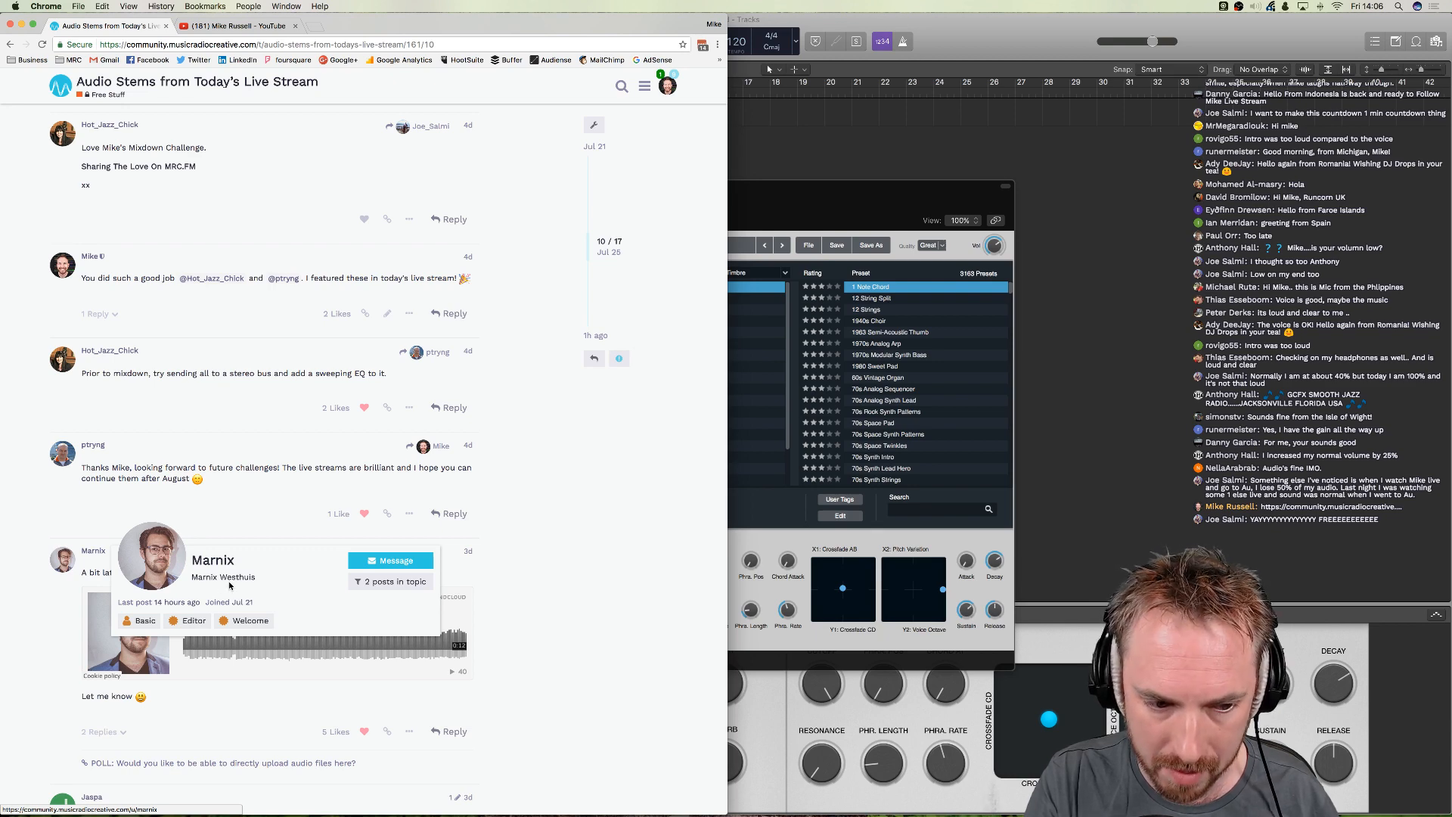
click(237, 527)
scroll(239, 529, down, 3)
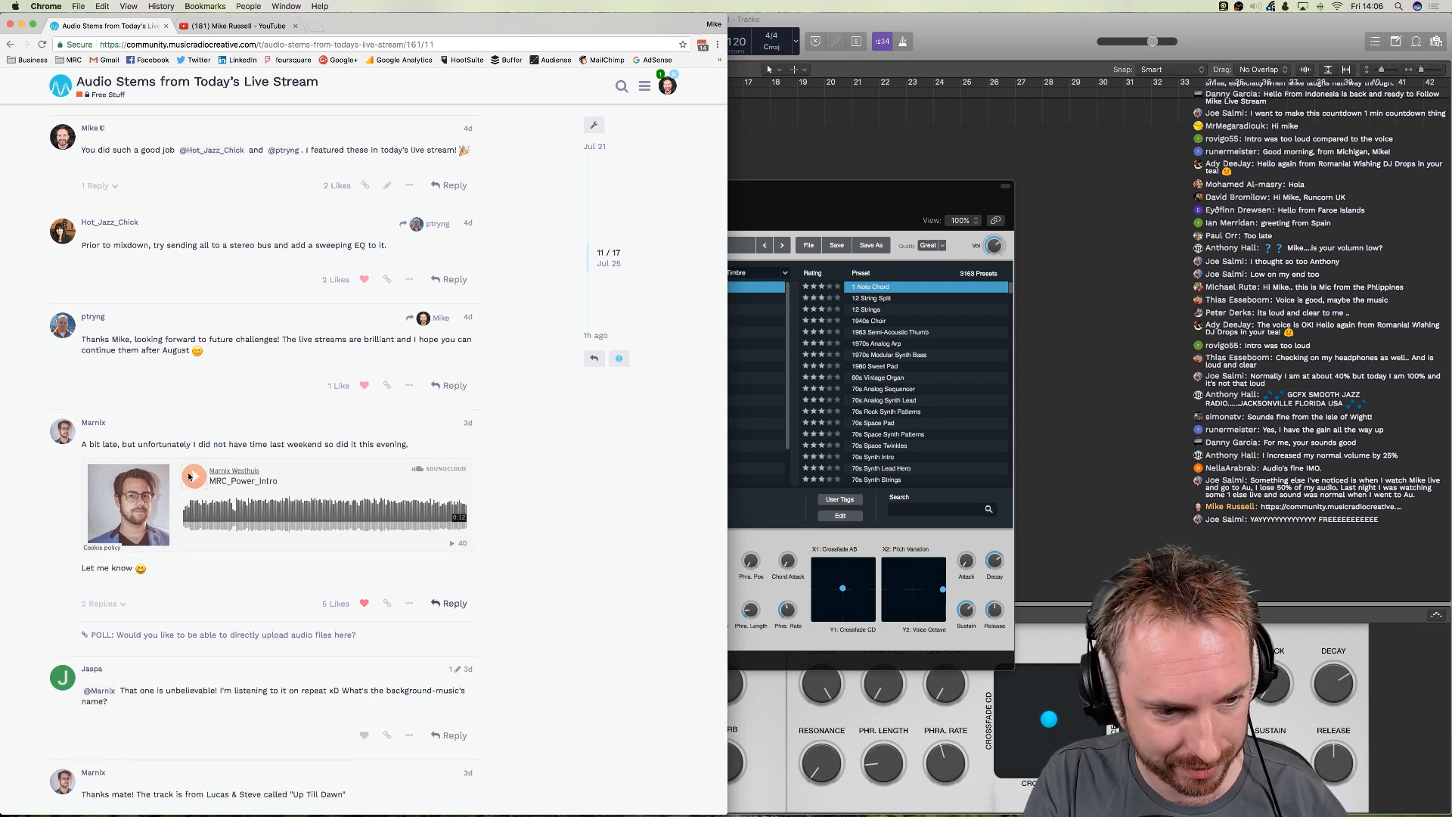
scroll(189, 484, down, 1)
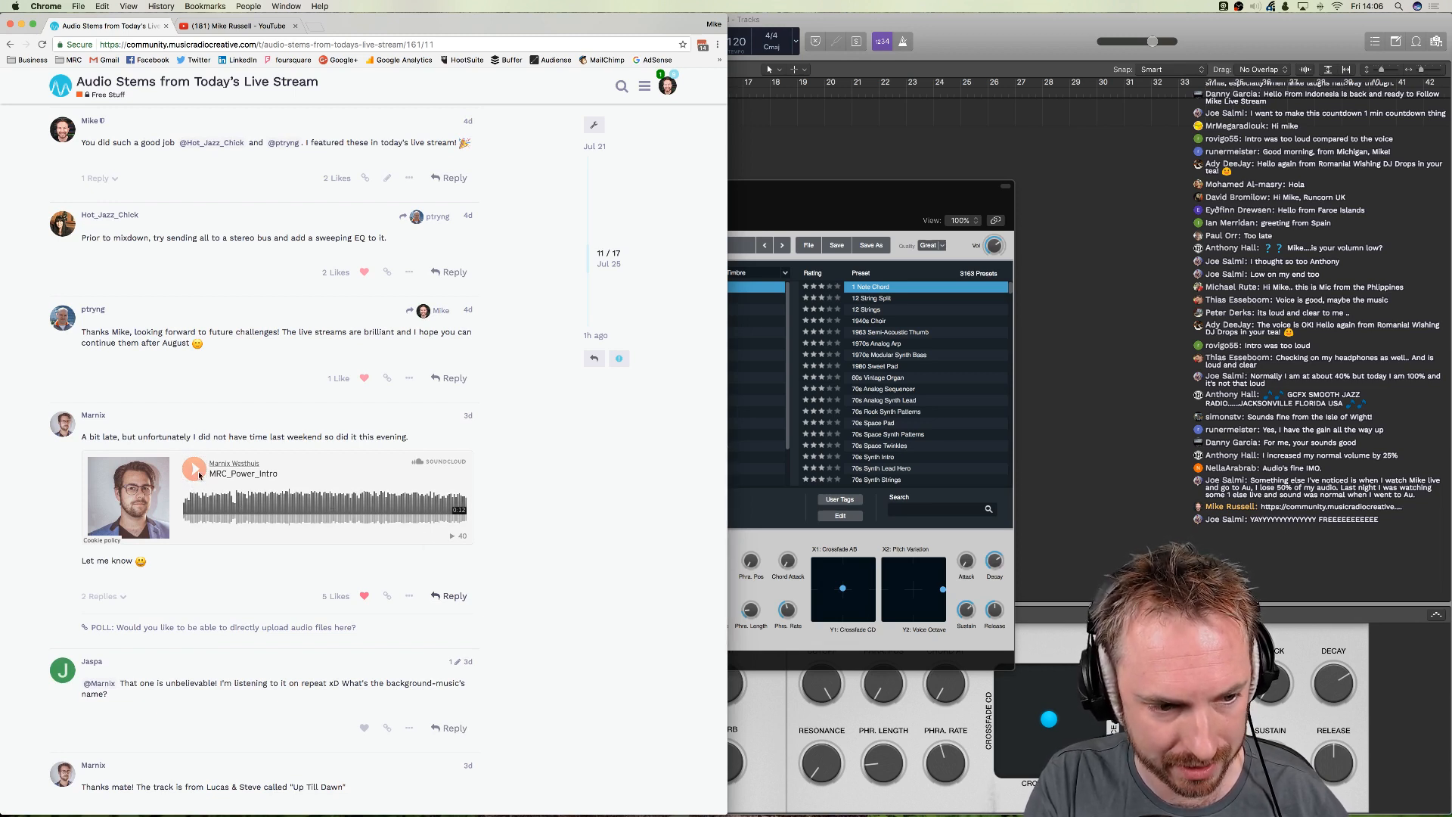
- Open the SoundCloud profile linked from the MRC_Power_Intro player, return to the forum topic and reload it
click(440, 462)
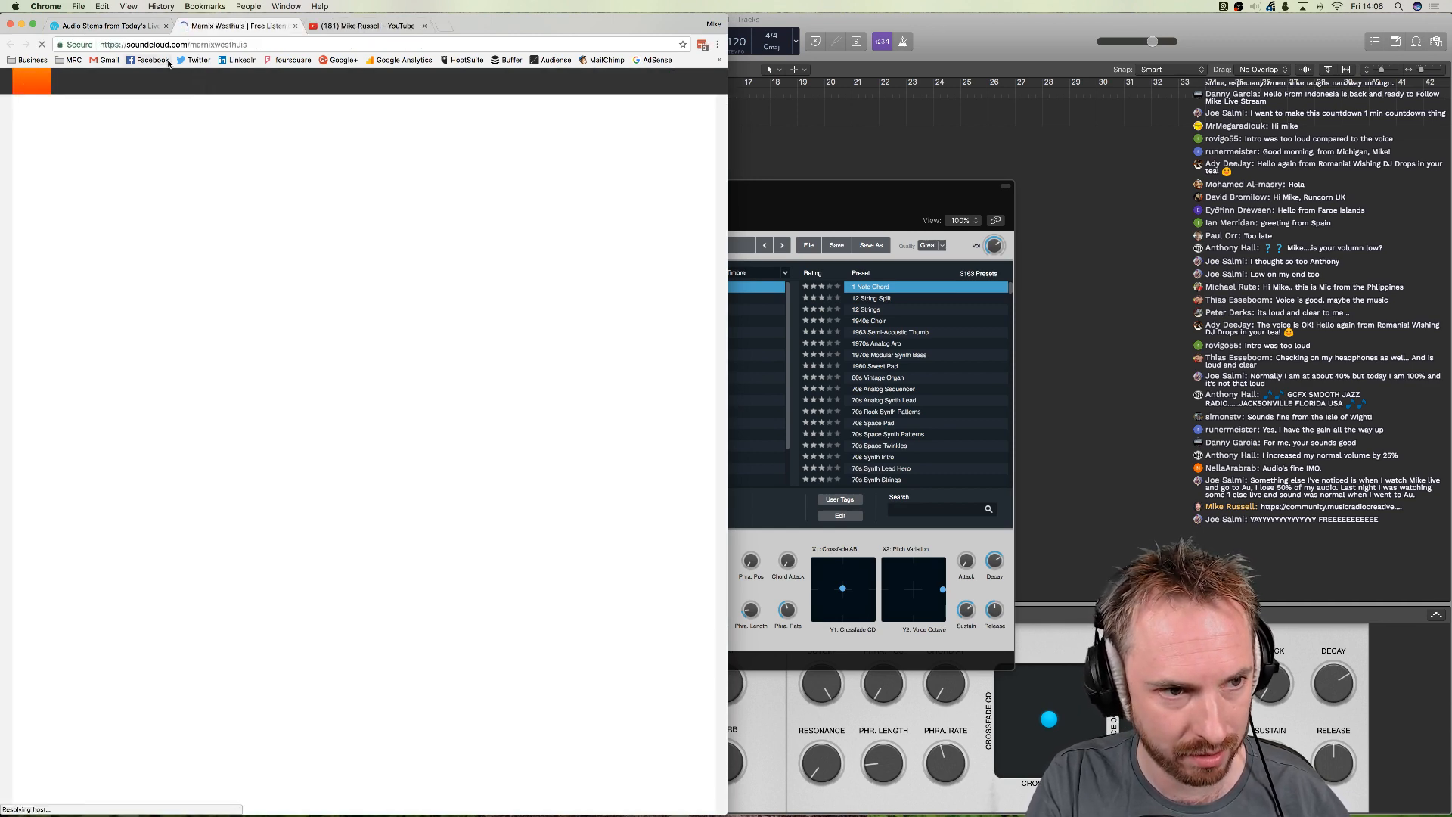
click(115, 27)
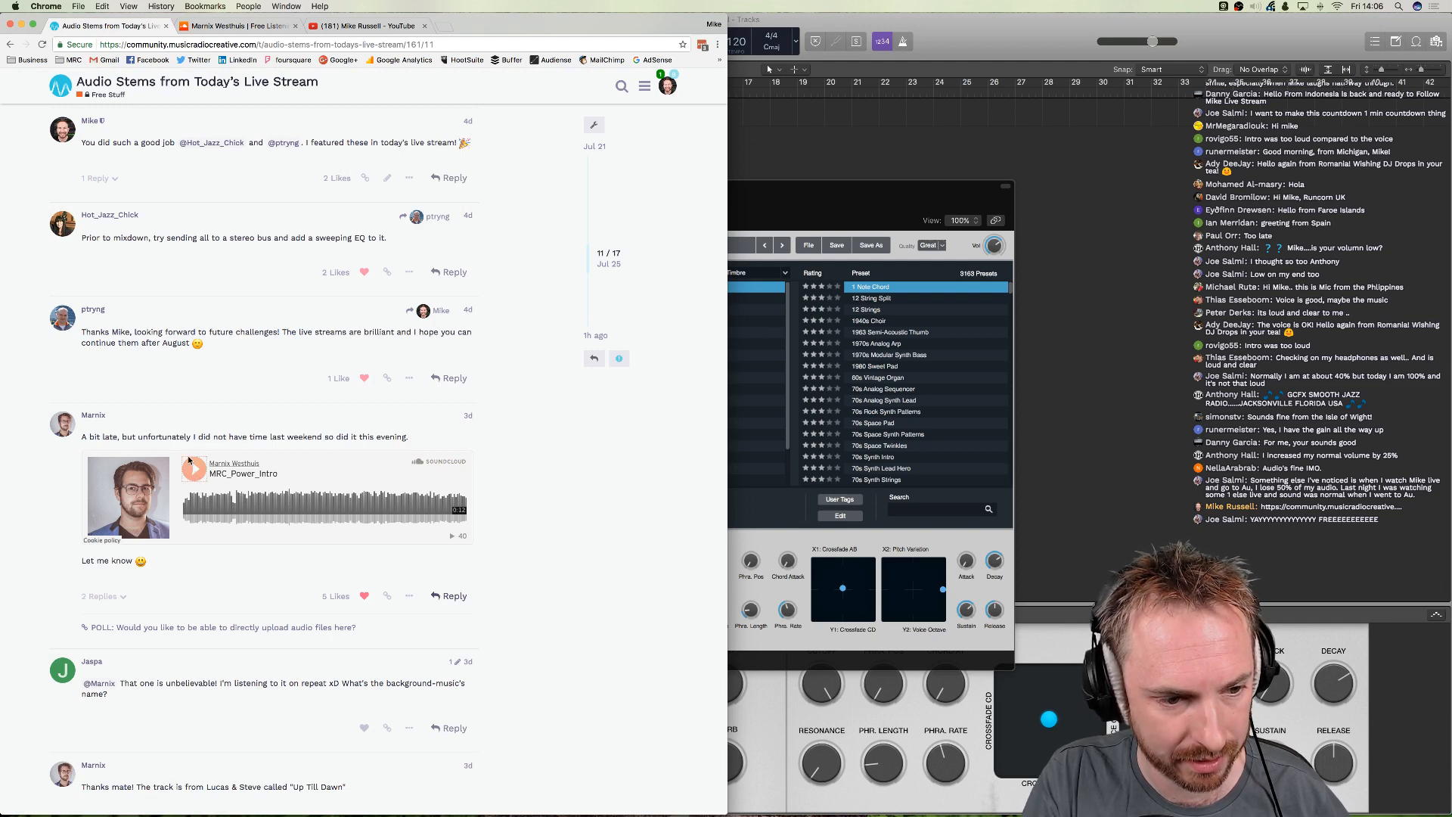
click(42, 44)
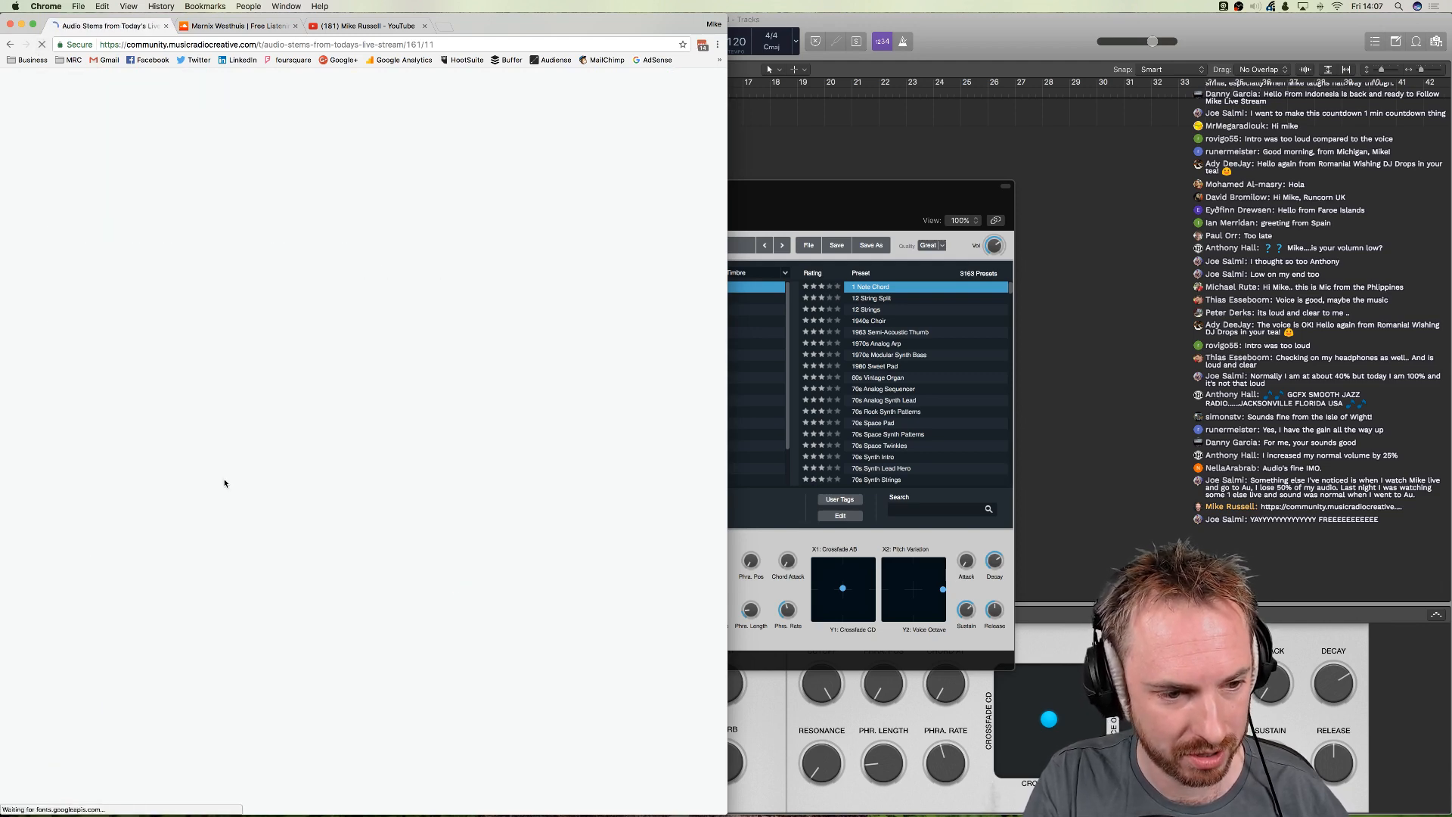
- Try to play the embedded MRC_Power_Intro track in the reloaded forum topic
scroll(216, 473, down, 7)
scroll(180, 285, up, 4)
scroll(180, 286, up, 1)
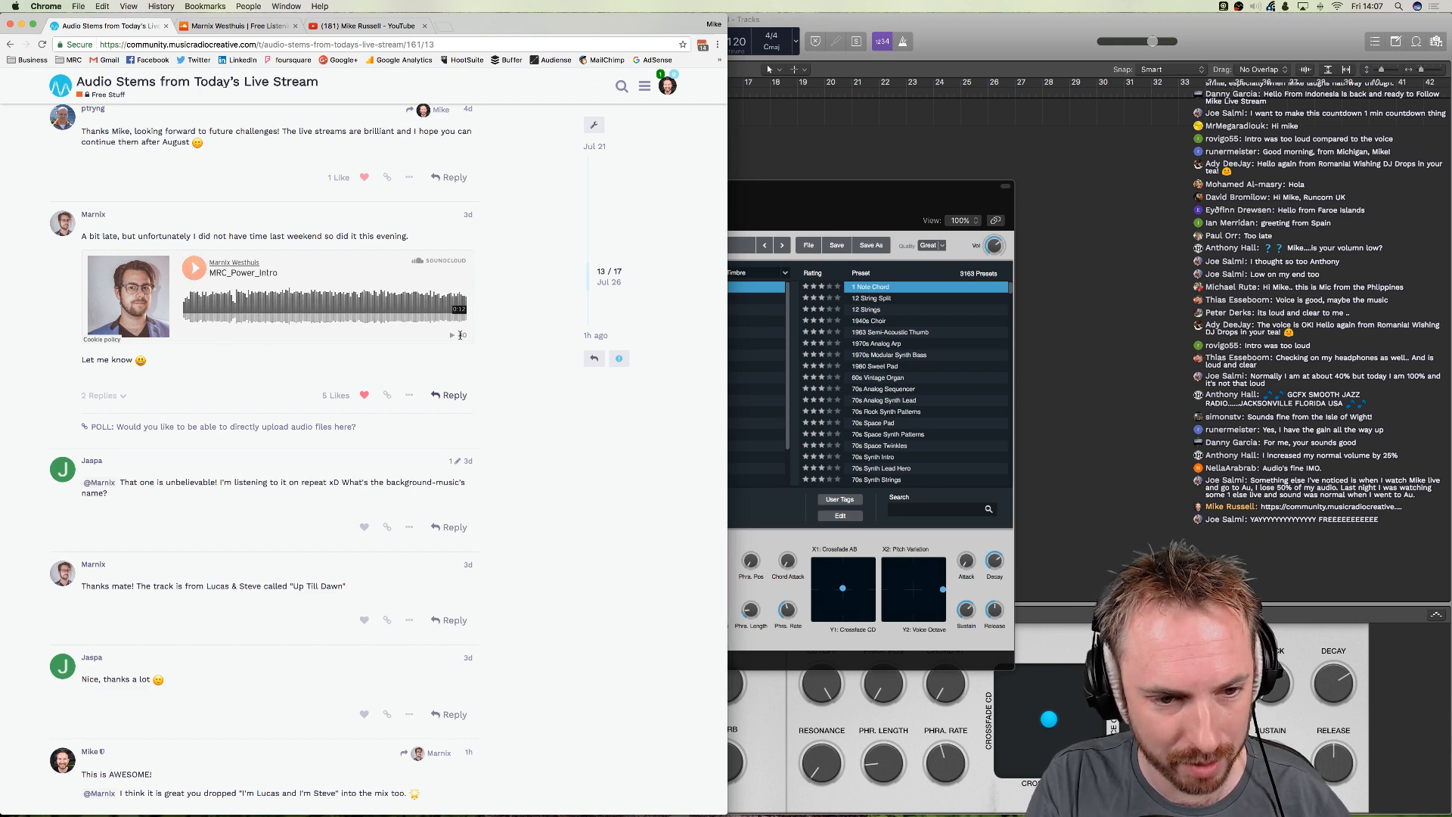
scroll(436, 336, up, 1)
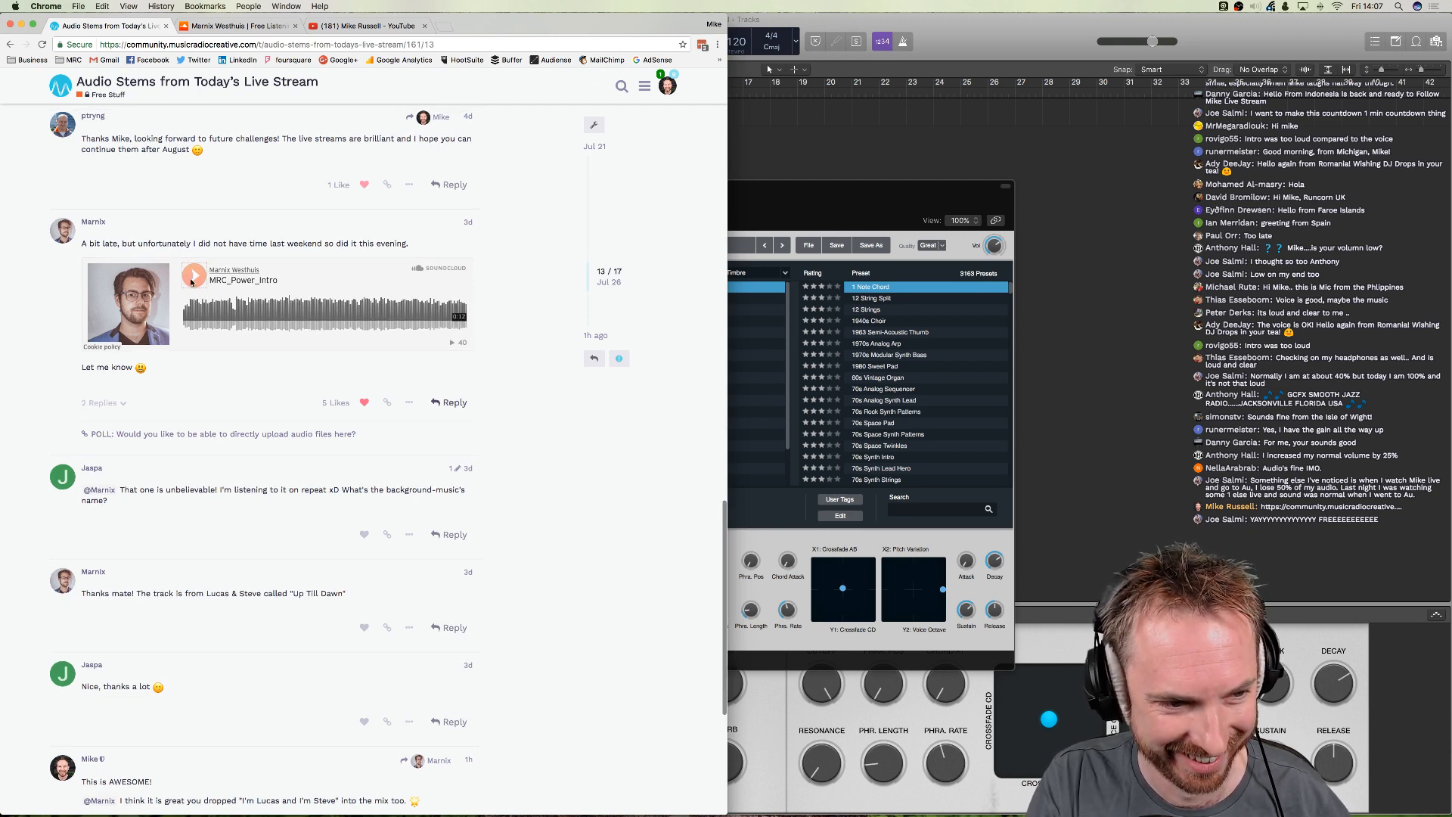
double_click(241, 282)
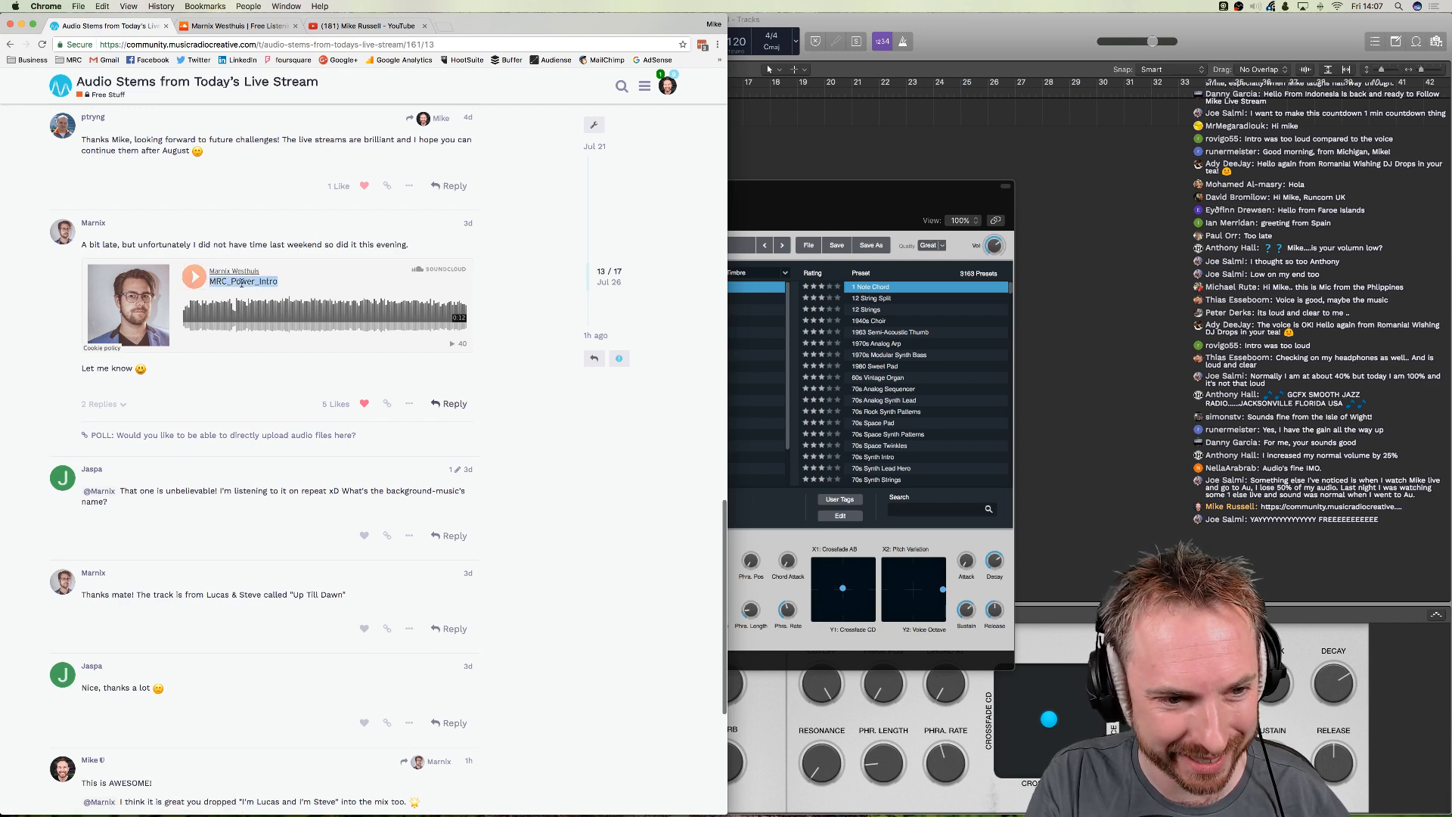
drag(240, 282, 212, 293)
right_click(257, 310)
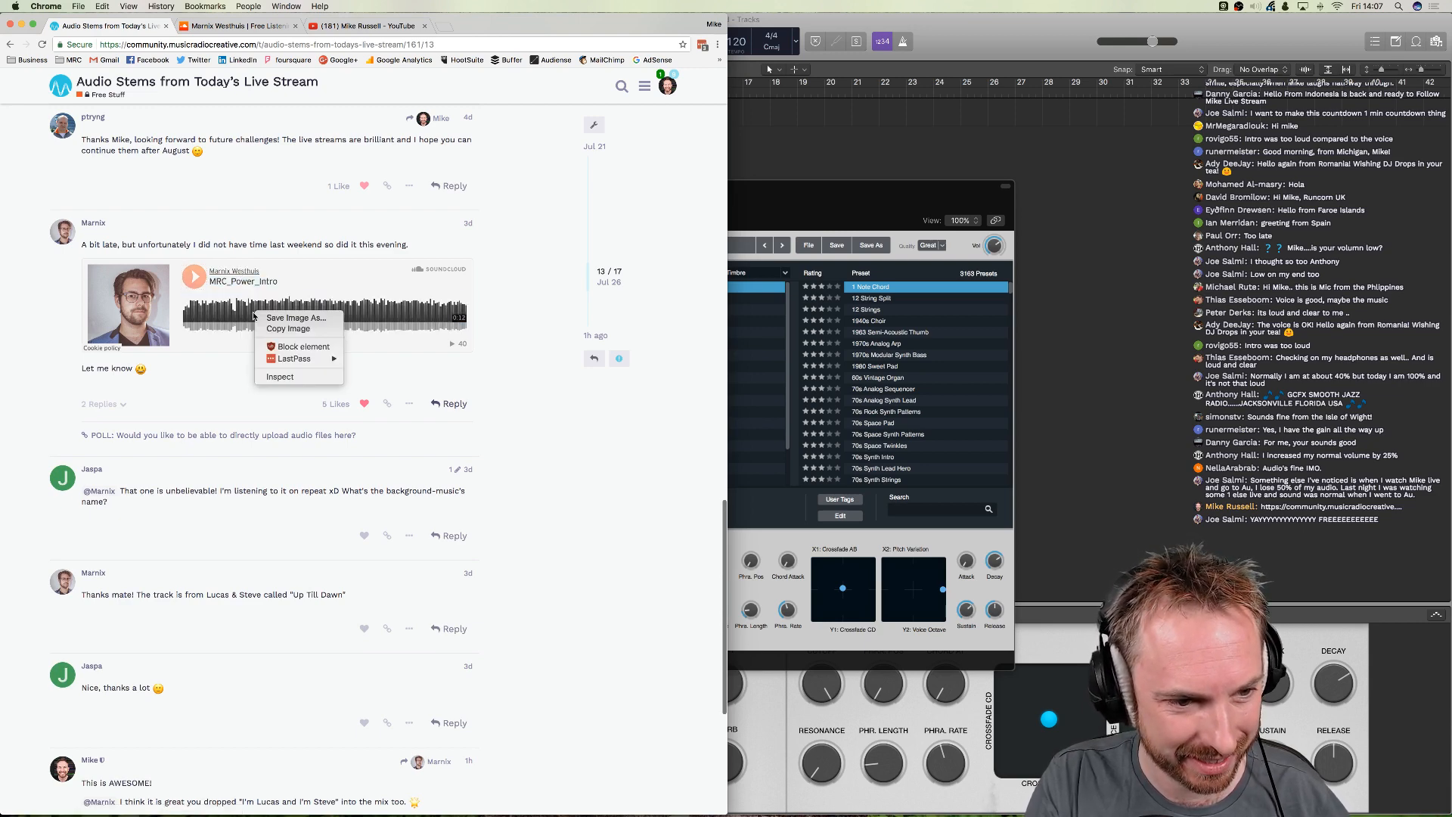
click(220, 318)
scroll(220, 317, up, 1)
drag(220, 317, 253, 313)
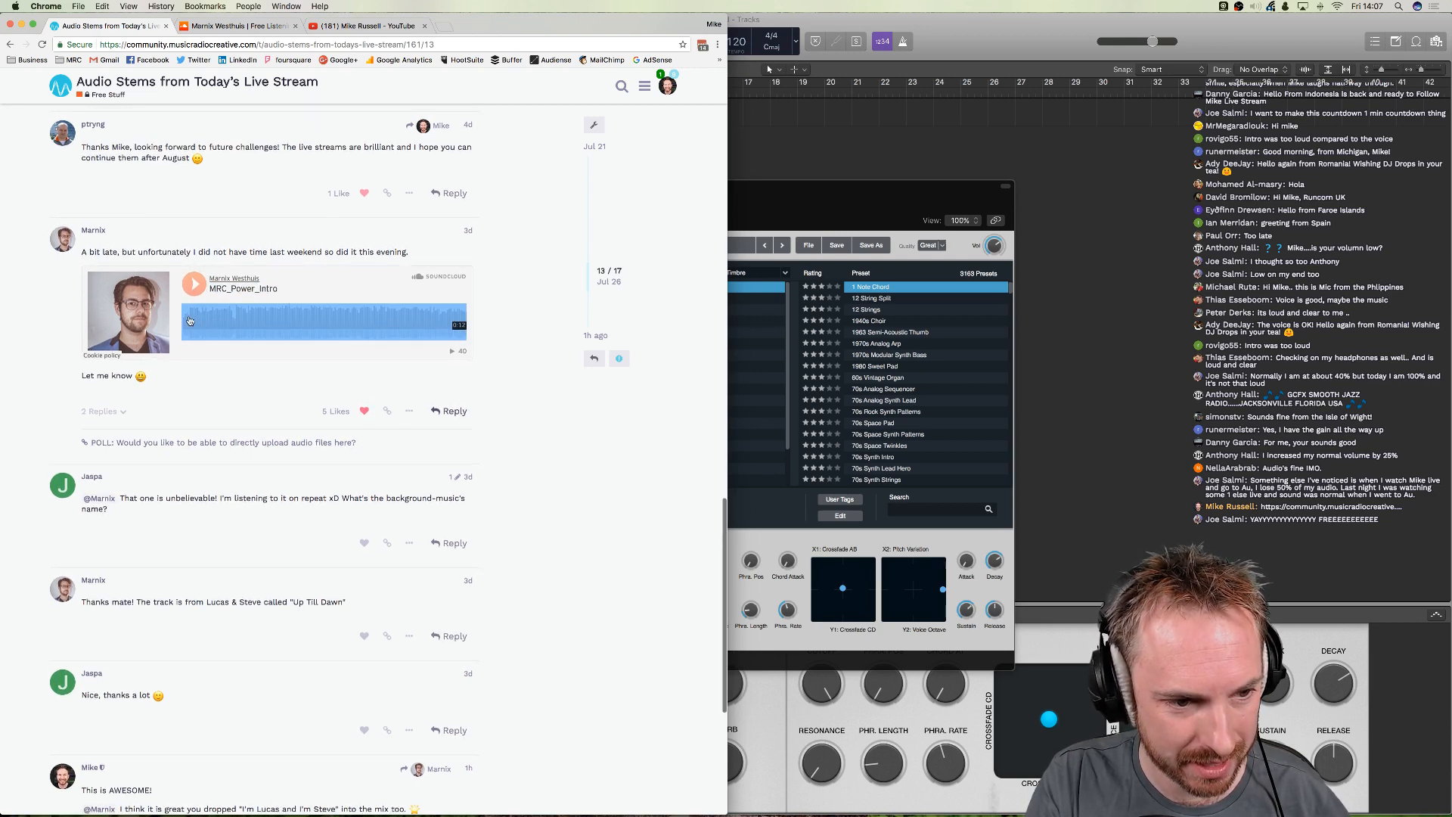
click(256, 314)
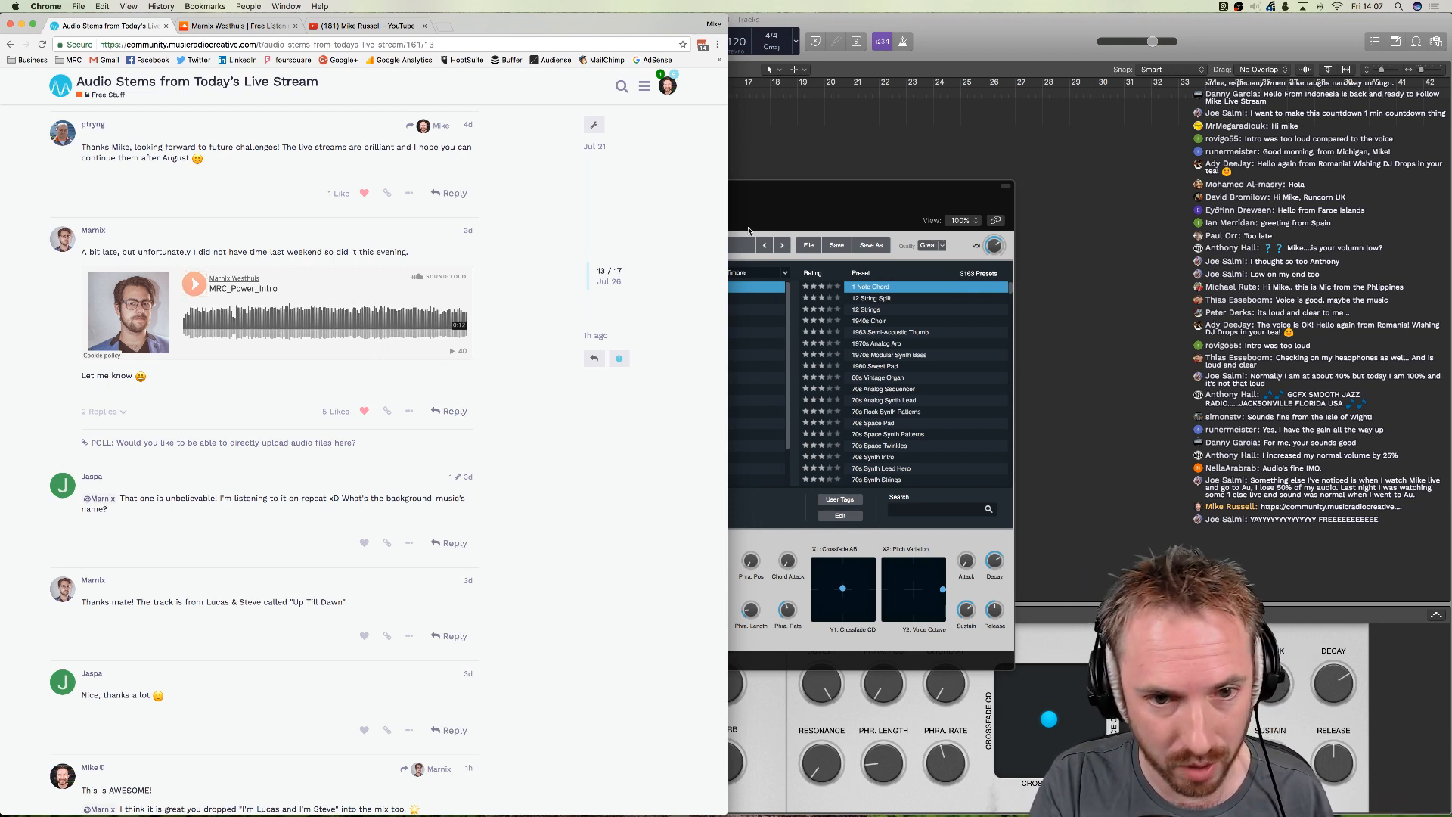
- Switch to Adobe Audition, create a new audio file with the default settings and record the incoming sound into it
scroll(574, 220, up, 10)
click(839, 210)
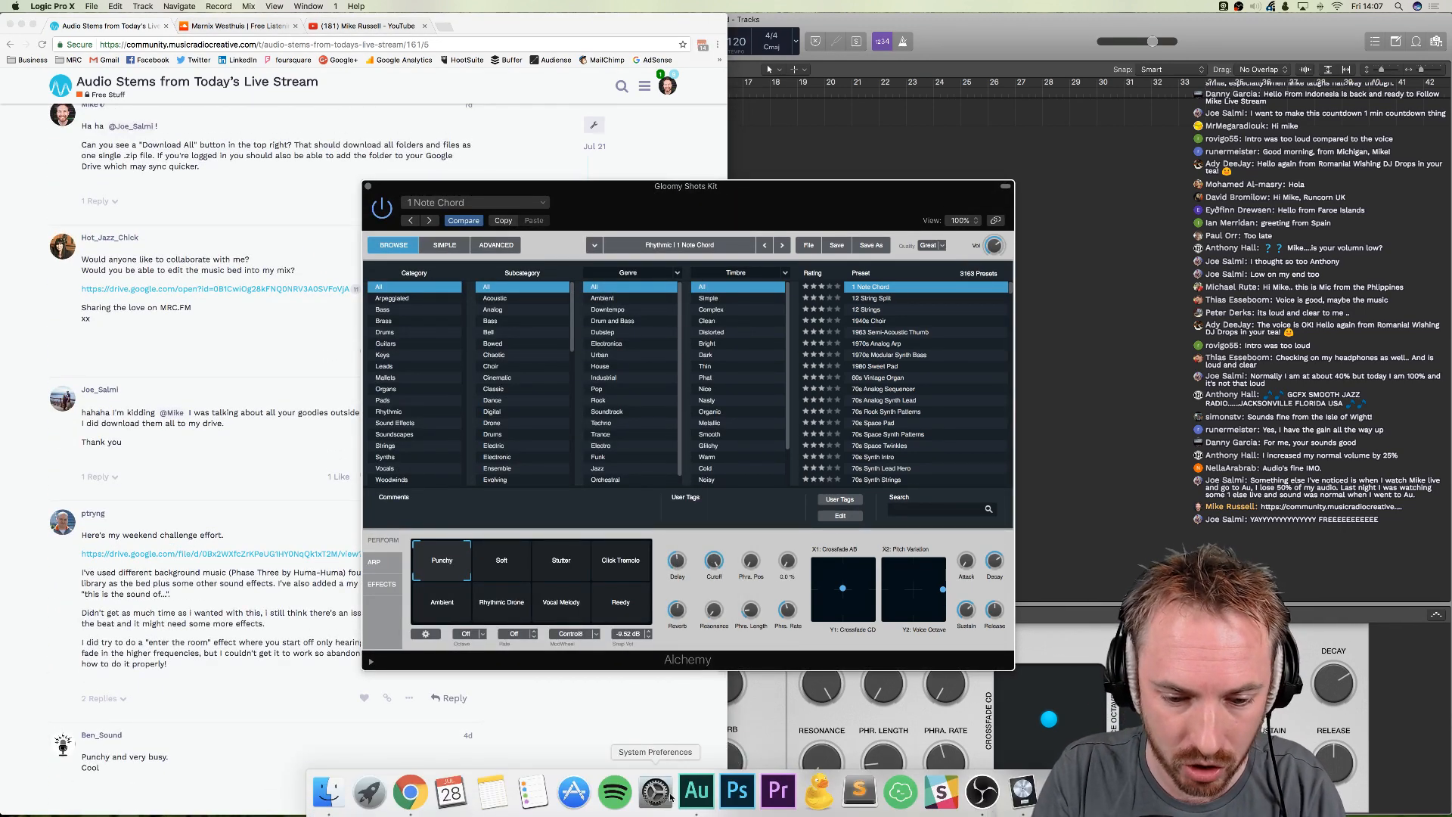
click(695, 791)
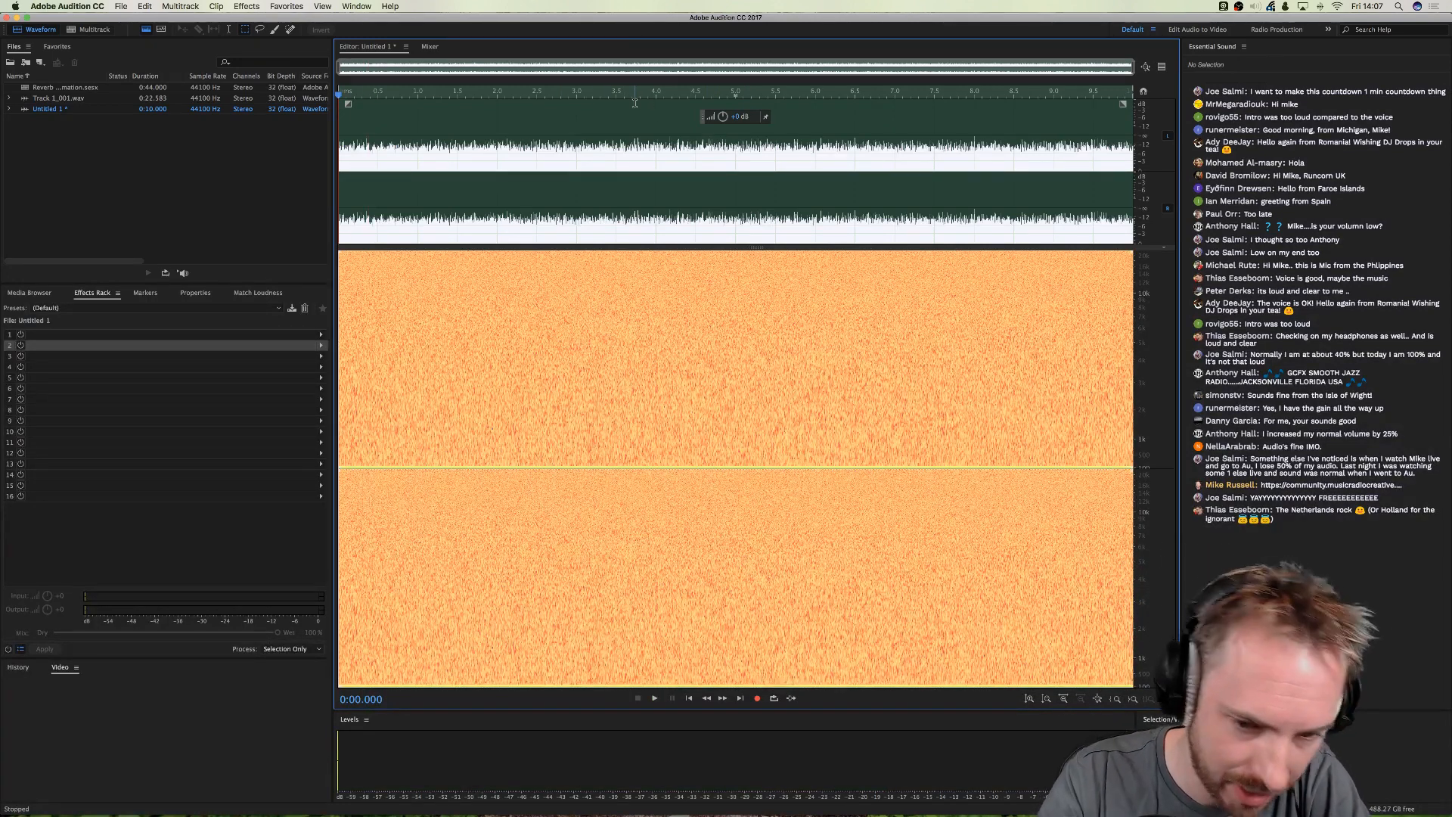
key(super+shift+n)
key(Return)
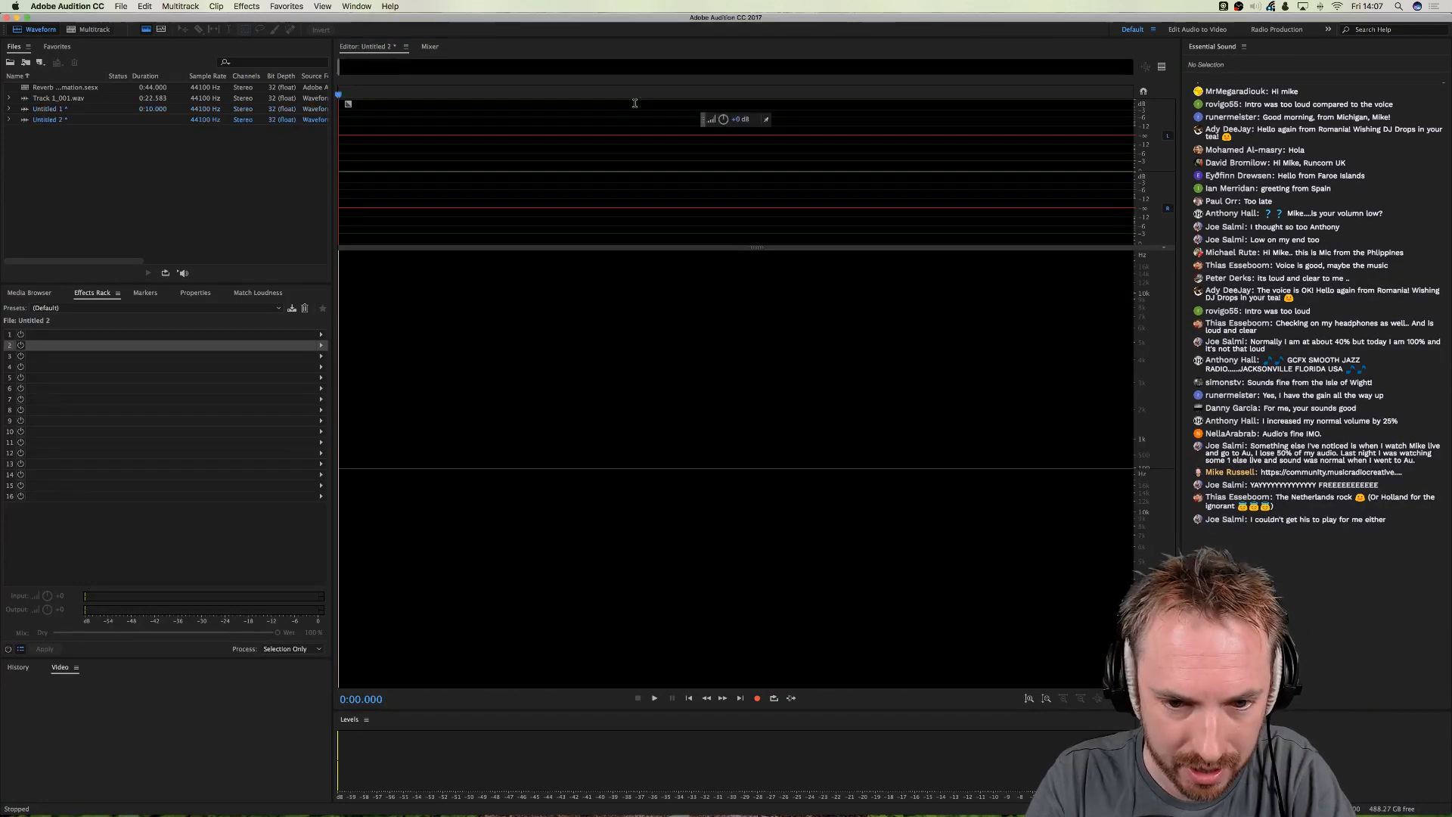
click(756, 698)
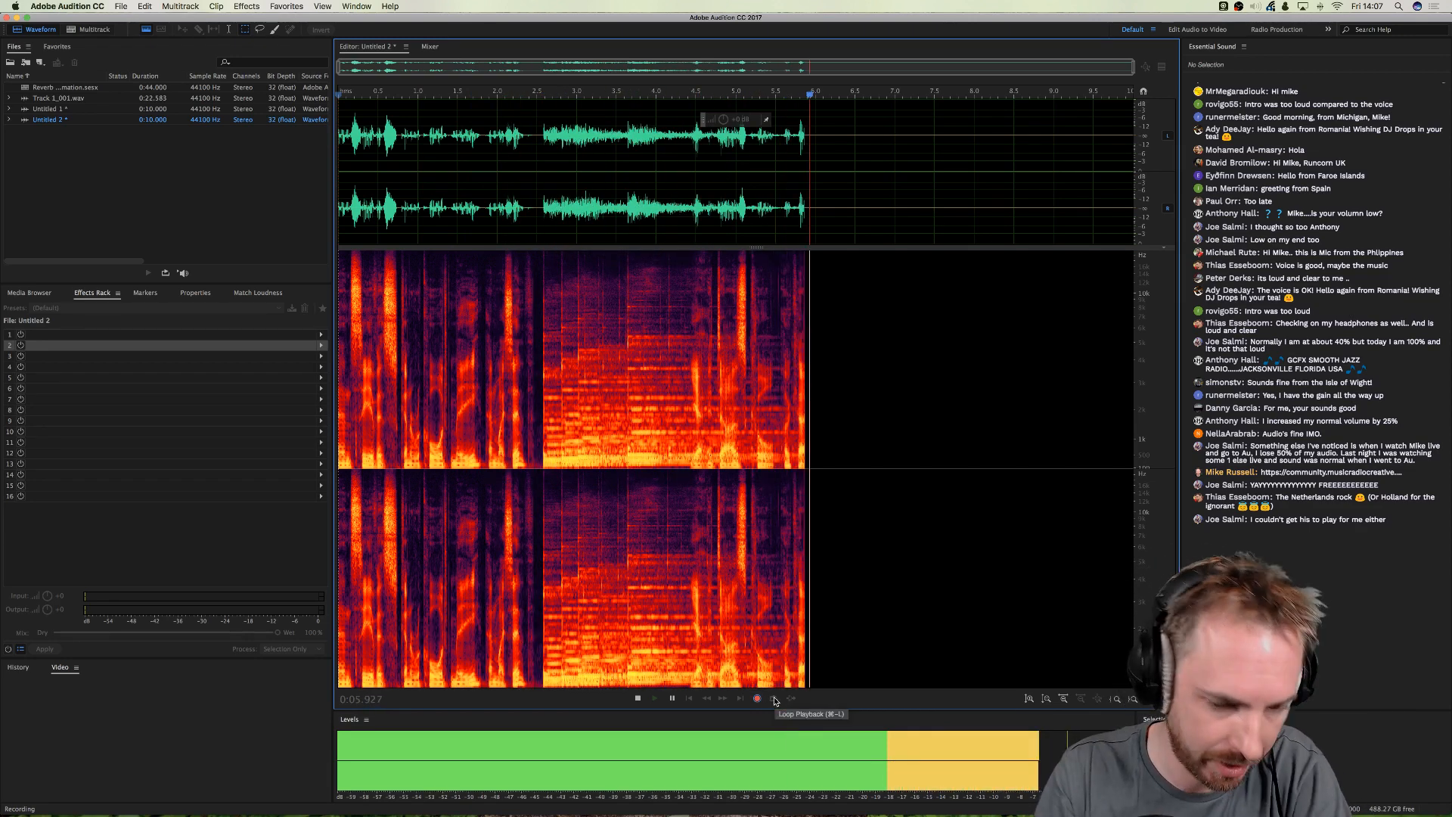
- Switch to Logic Pro X and examine the packages within Alchemy Sound Libraries in the Sound Library Manager without installing anything
key(super+Tab)
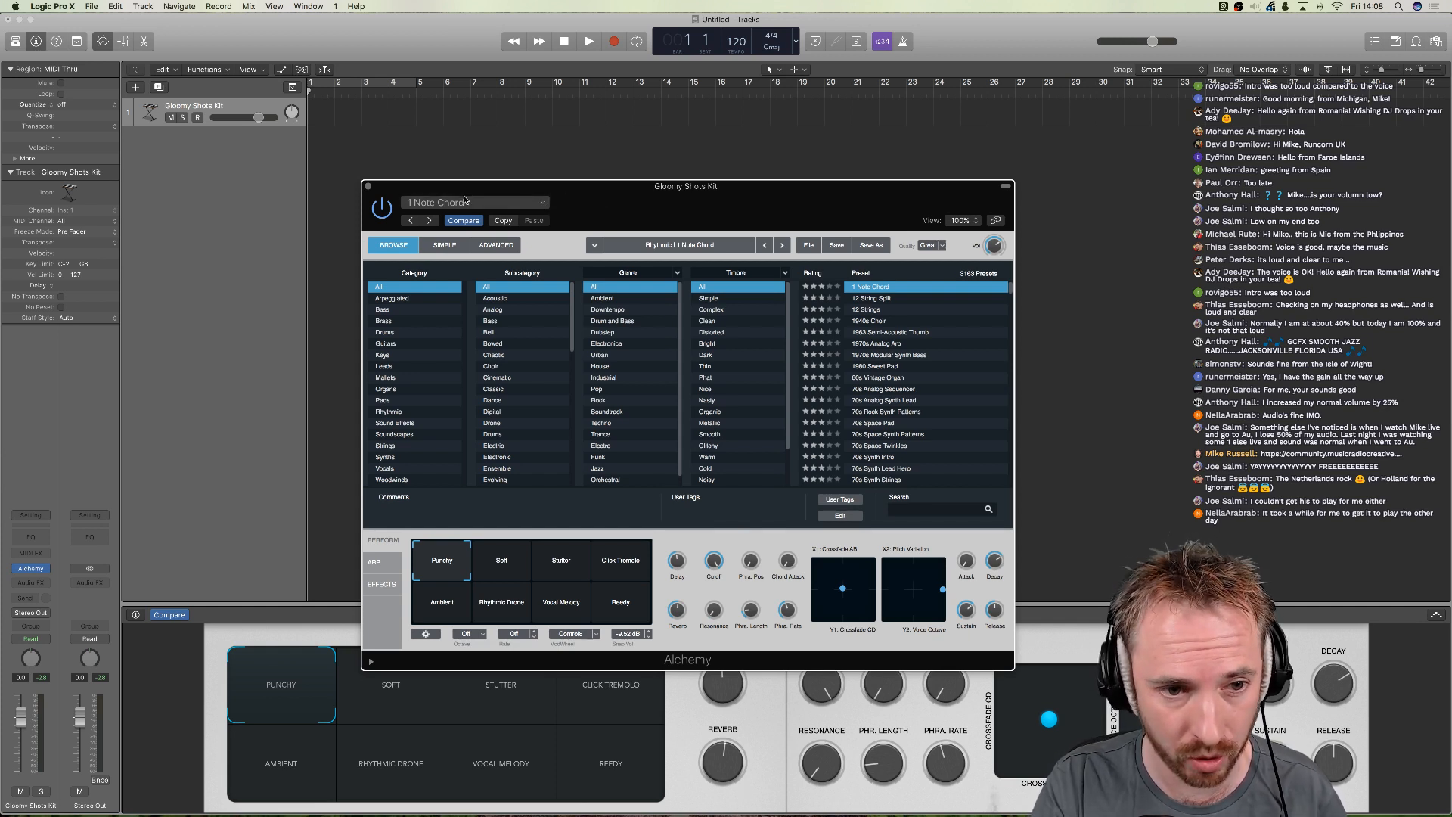
click(58, 10)
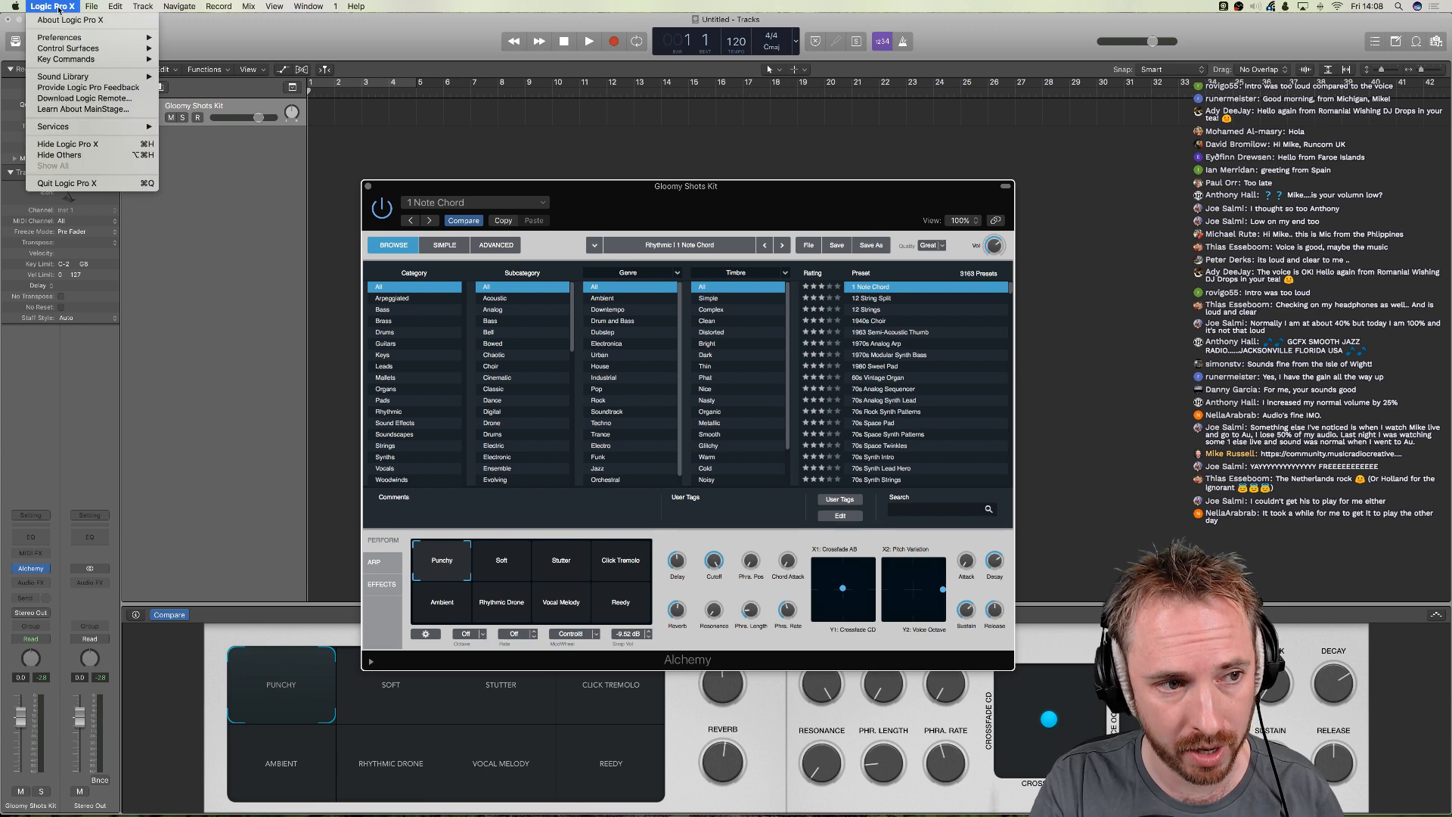
mouse_move(136, 77)
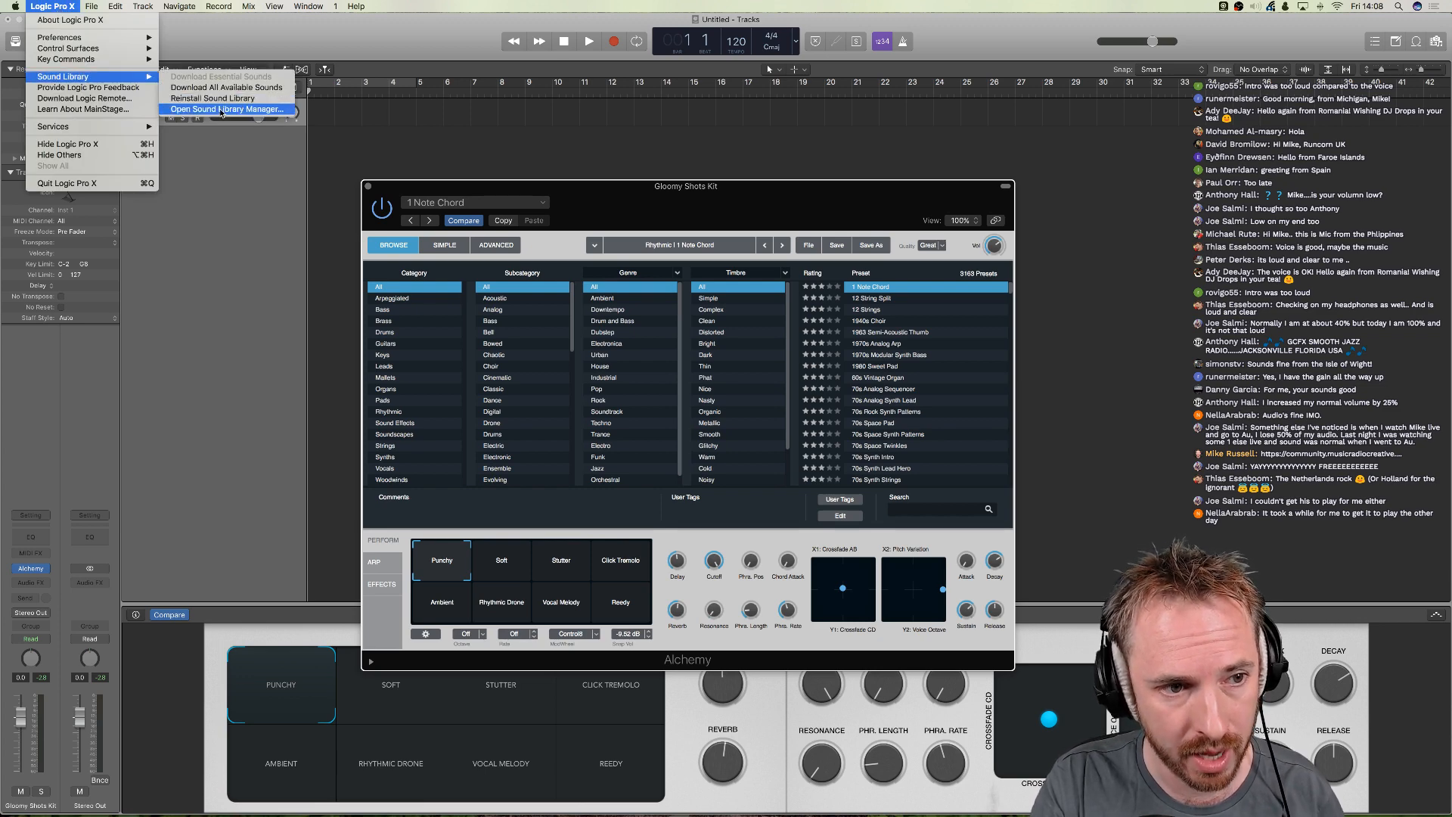
click(371, 124)
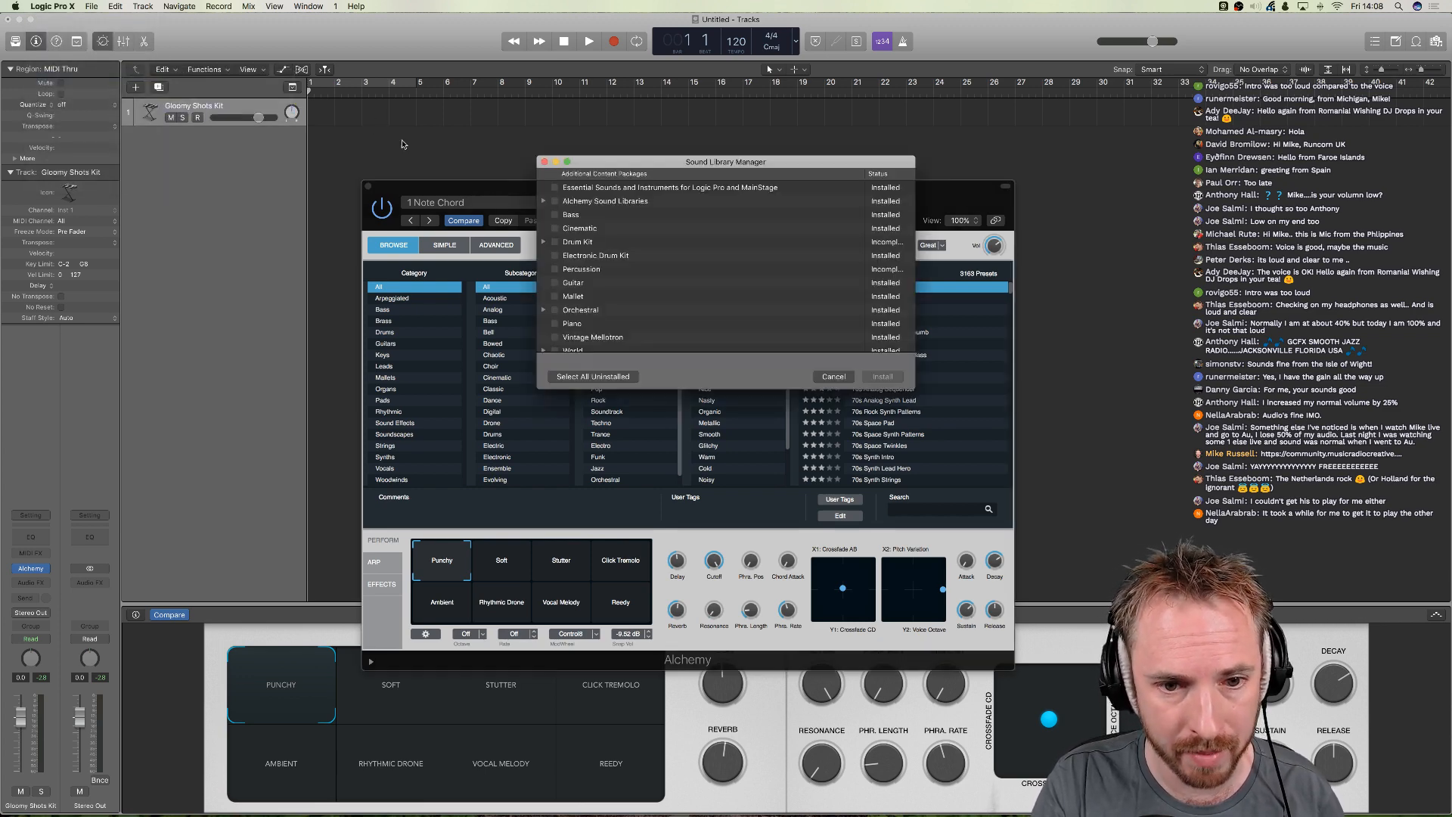
click(681, 201)
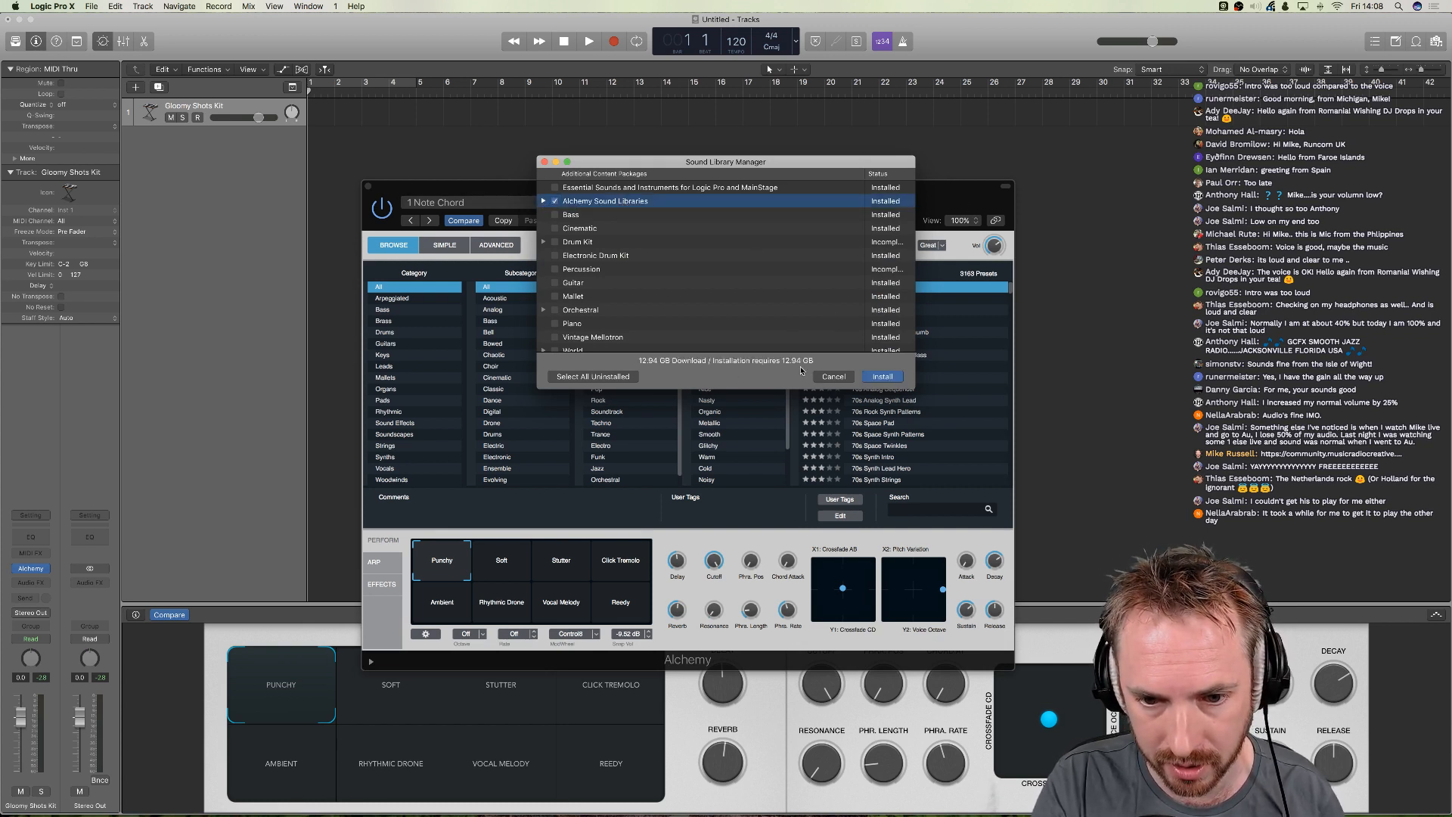
click(543, 201)
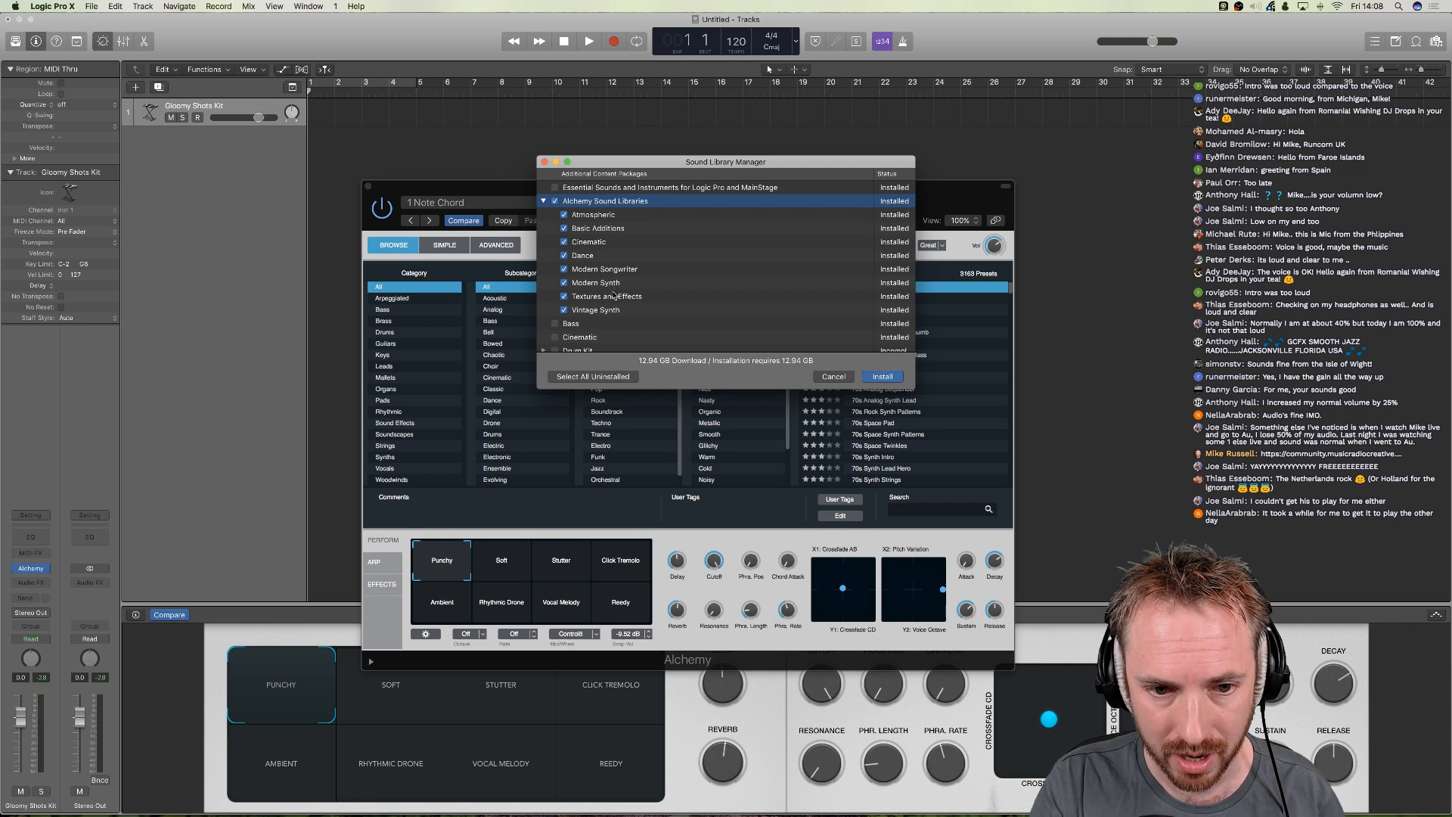
click(545, 161)
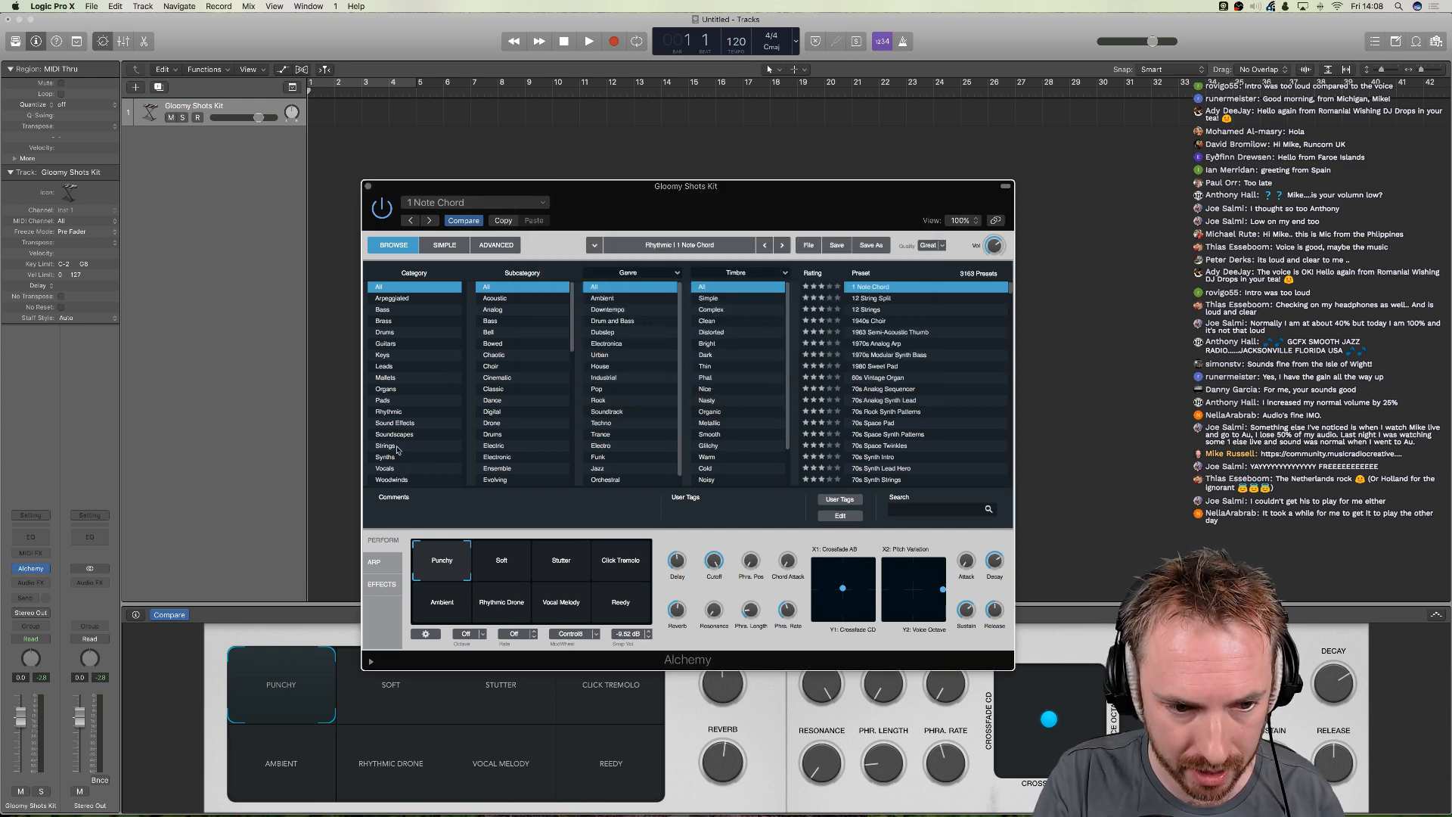
- Filter Alchemy's presets to the Sound Effects category and Transition subcategory, and load the Auroral Discharge preset
click(396, 423)
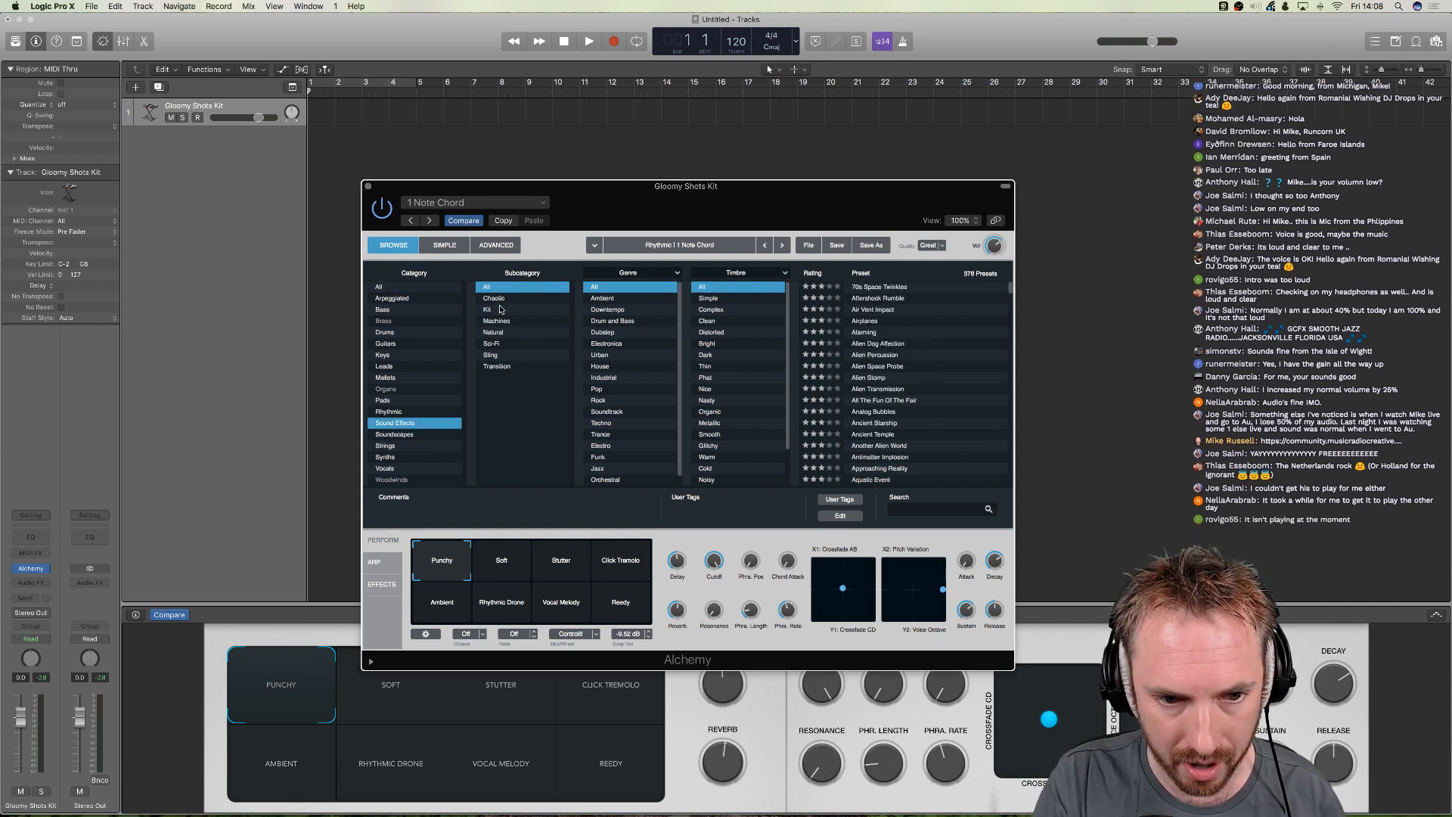
click(507, 367)
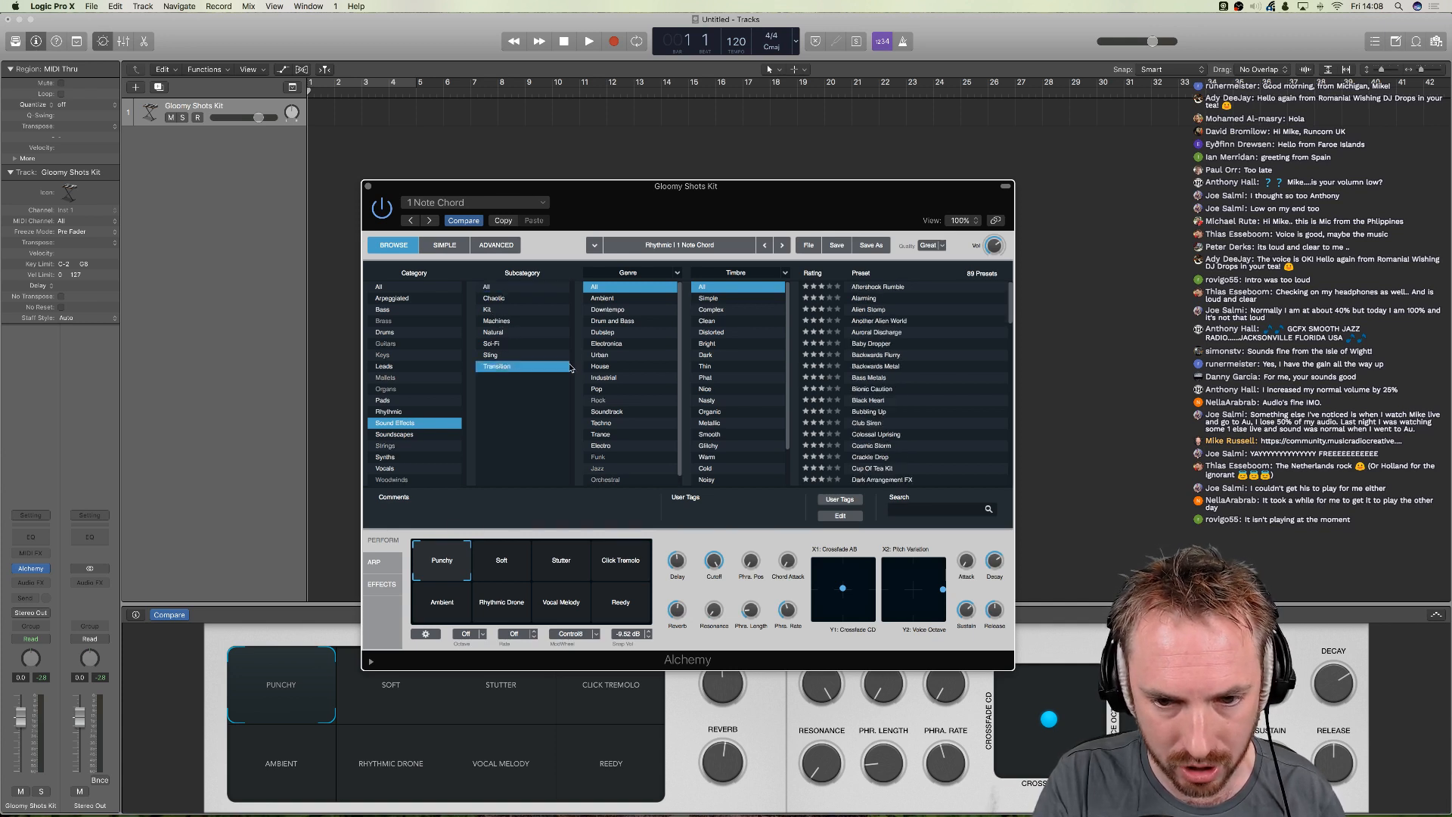
click(877, 333)
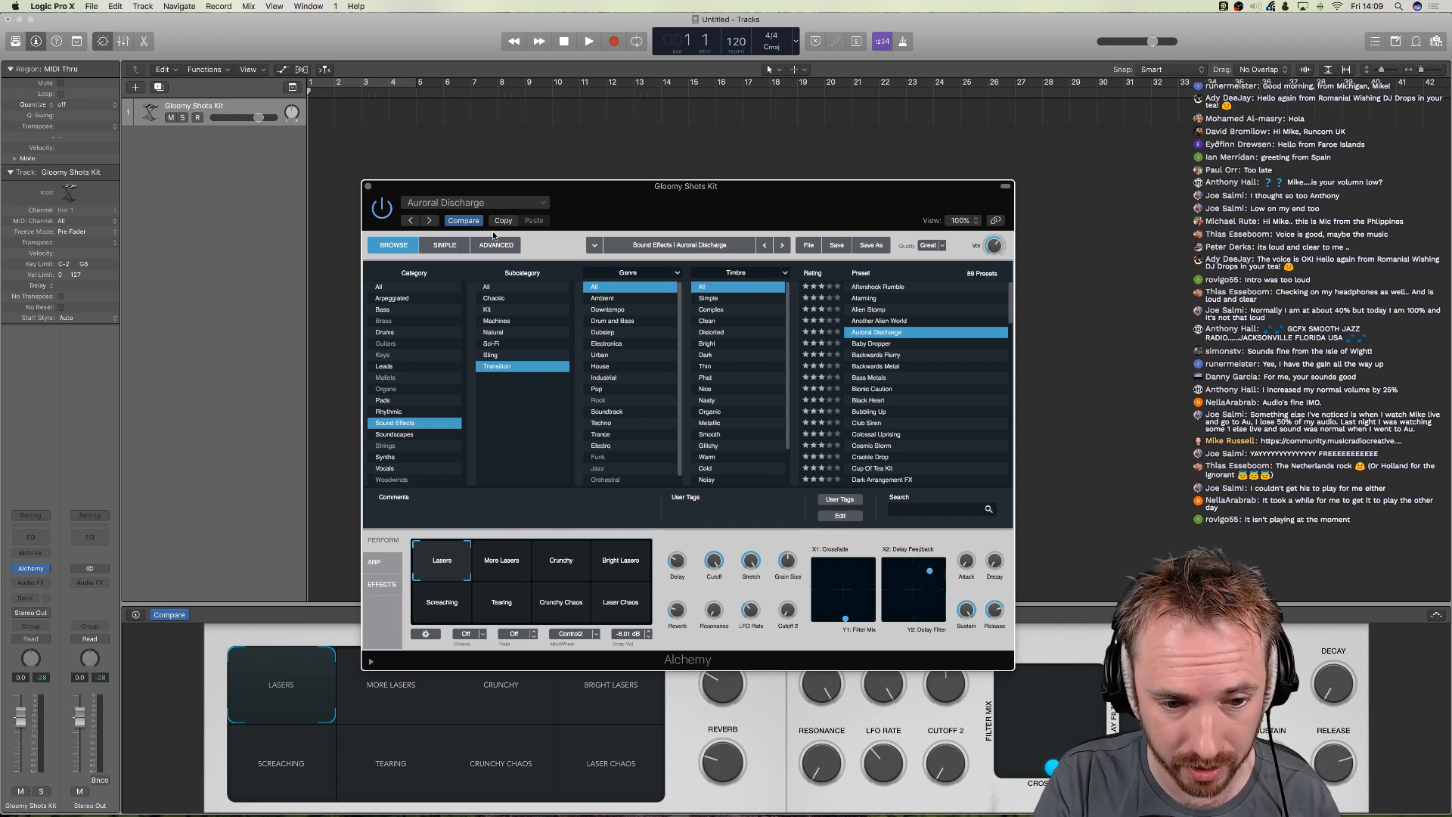
- Audition the Auroral Discharge preset's More Lasers, Crunchy, Bright Lasers, Tearing and Screaching snapshots on the Transform Pad
drag(616, 187, 615, 121)
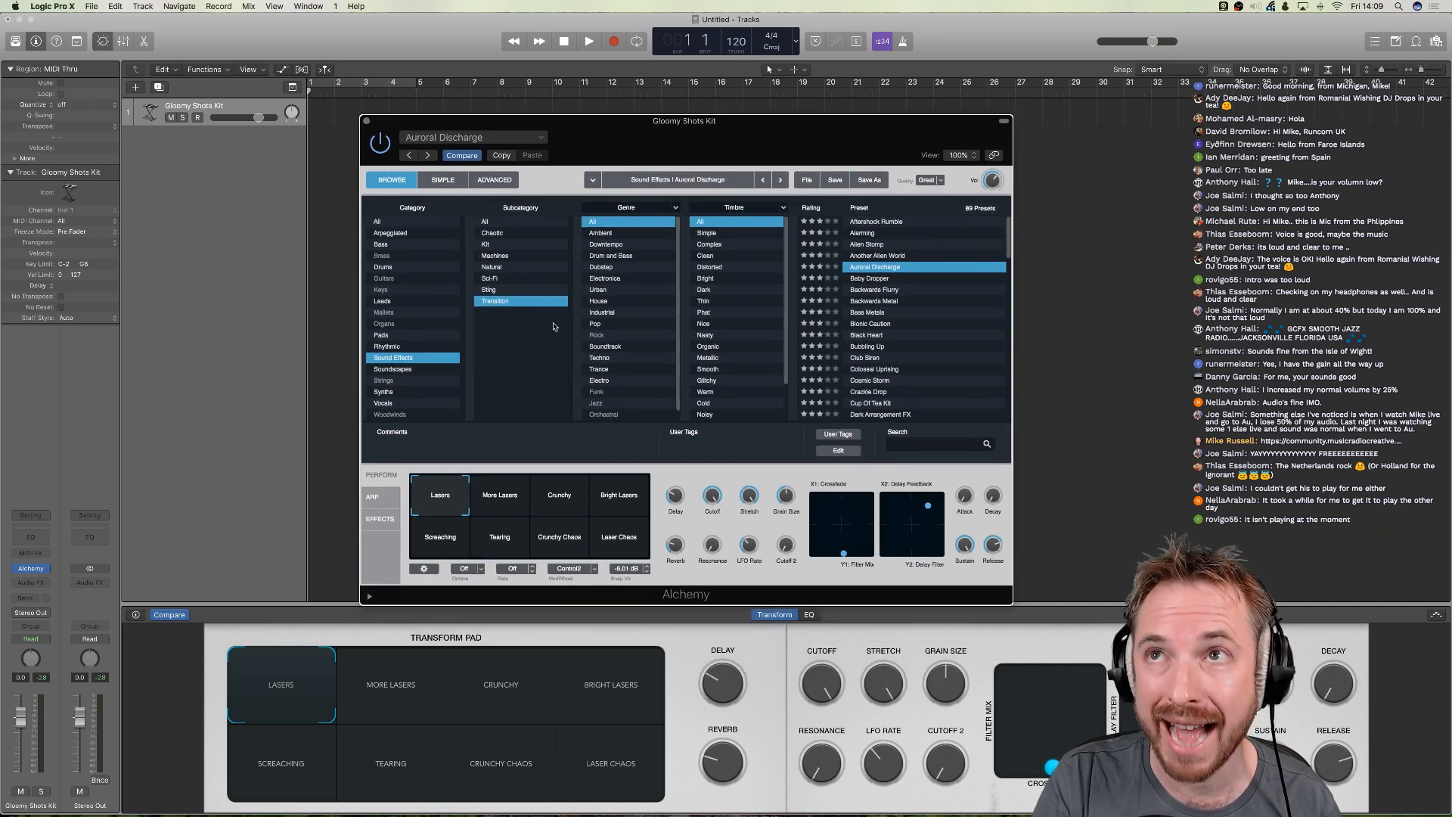
click(388, 688)
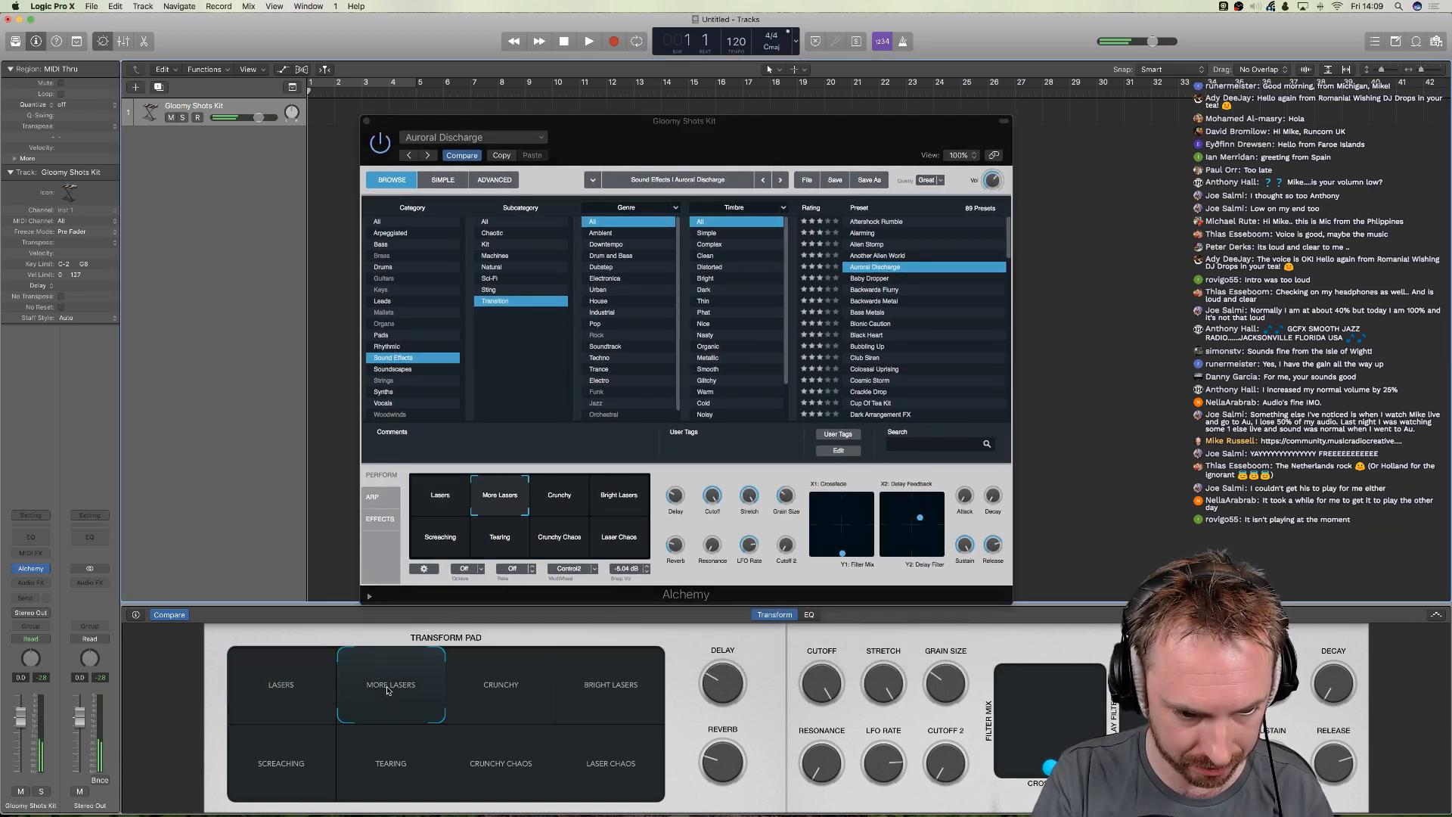
click(487, 694)
click(590, 692)
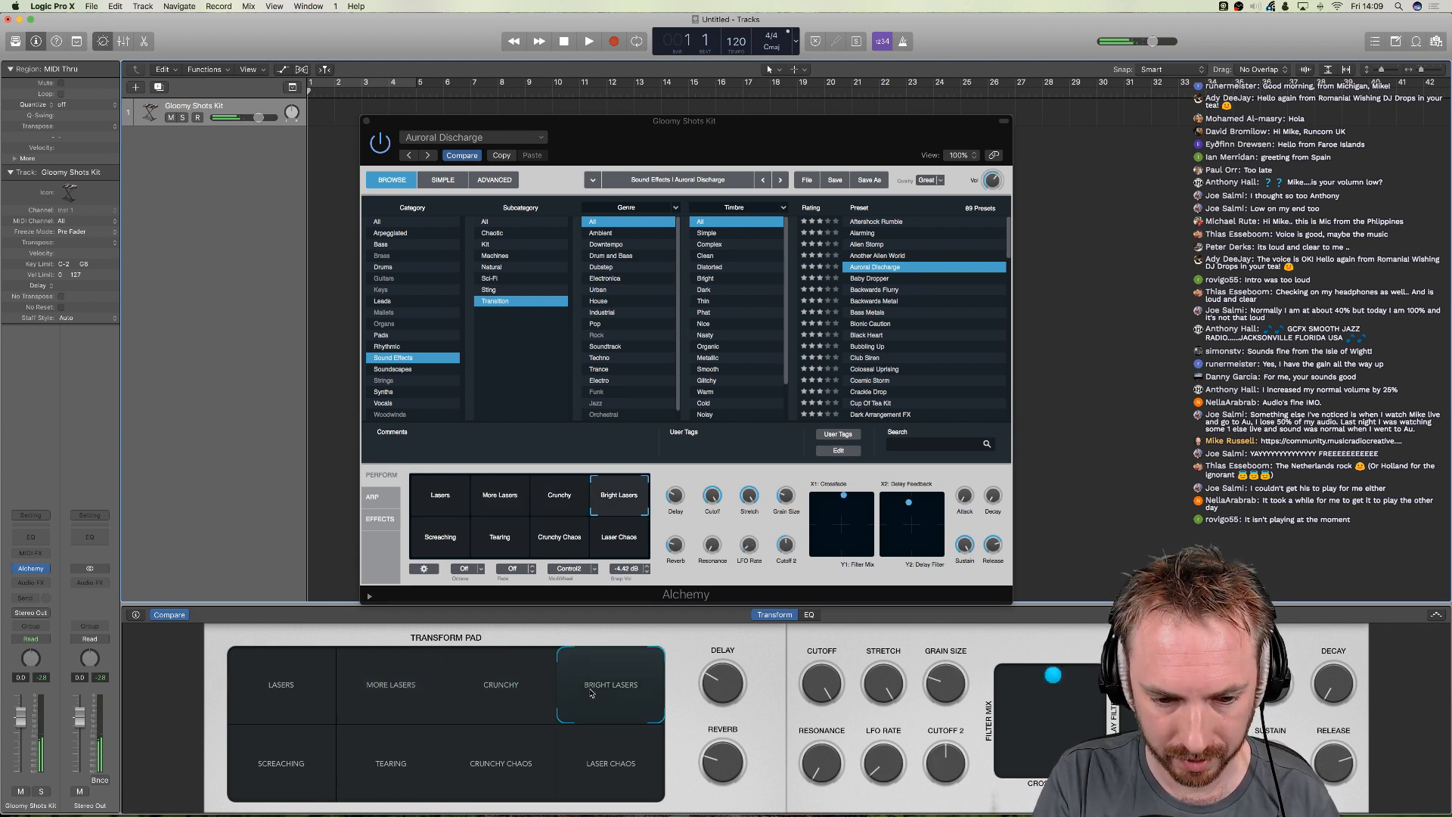
click(385, 769)
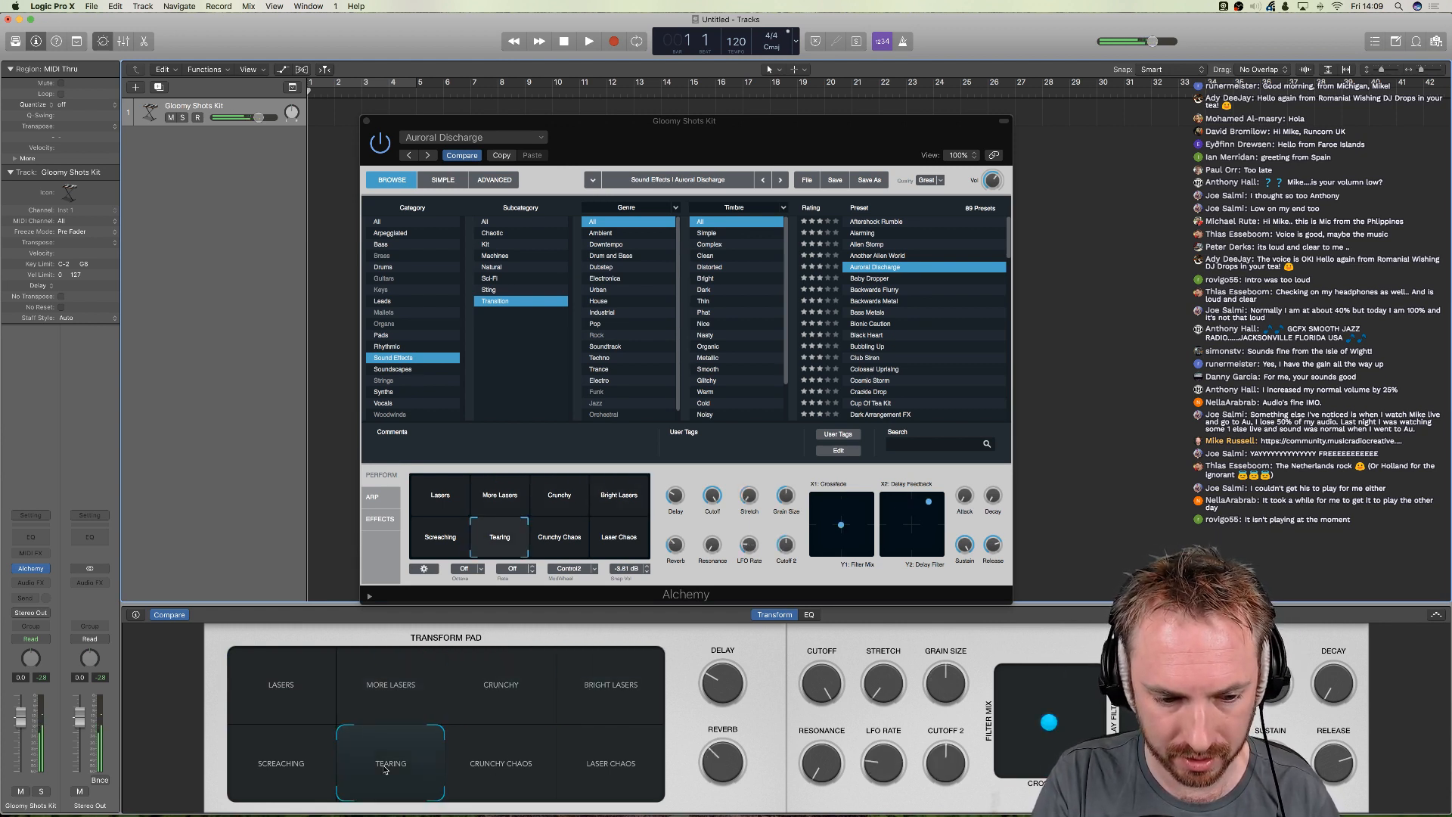
click(282, 766)
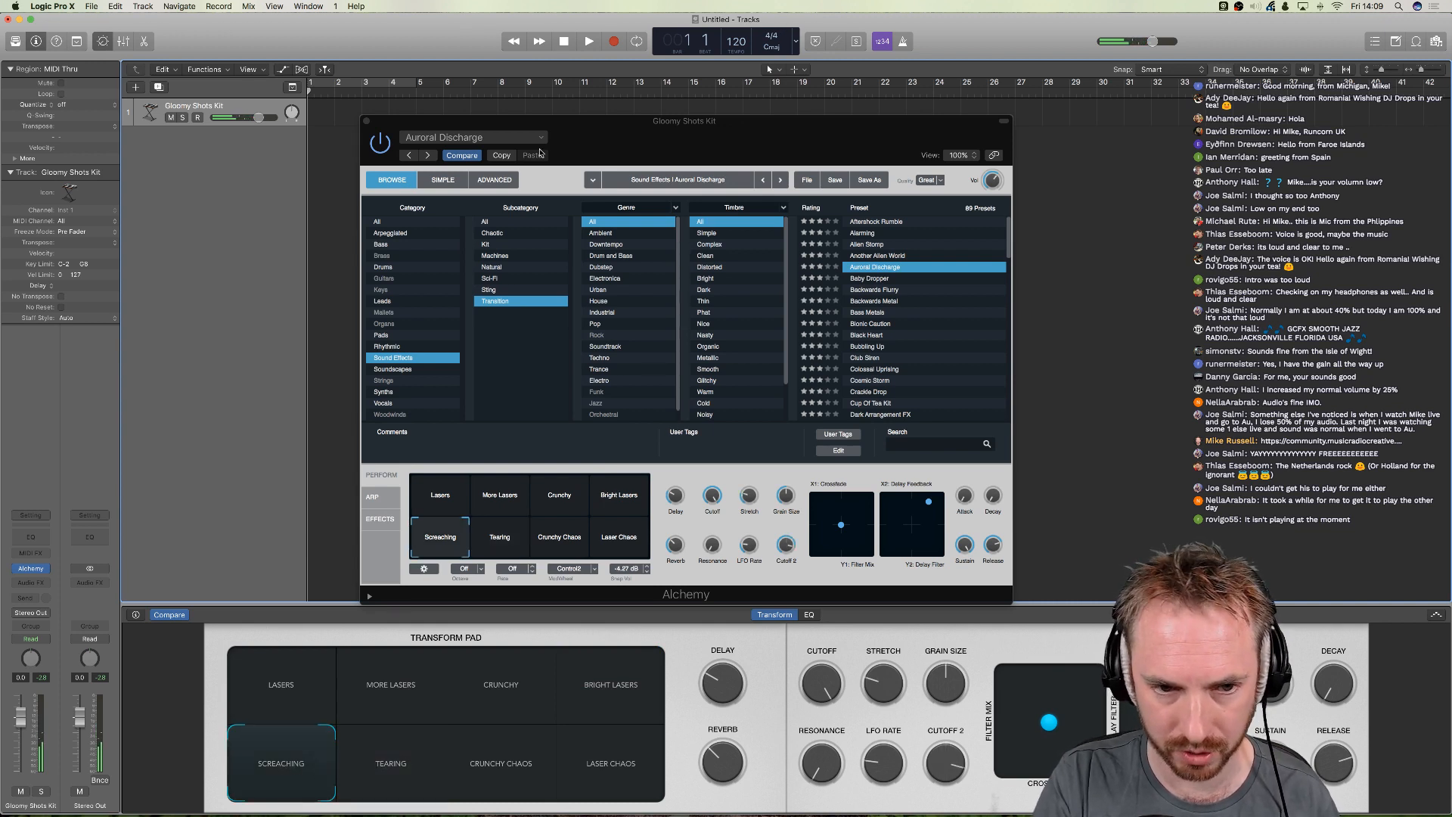
- With the Lasers snapshot active in Alchemy's Advanced view, reshape AHDSR 1 to stay at full level for about 1.1 seconds before falling away
click(491, 182)
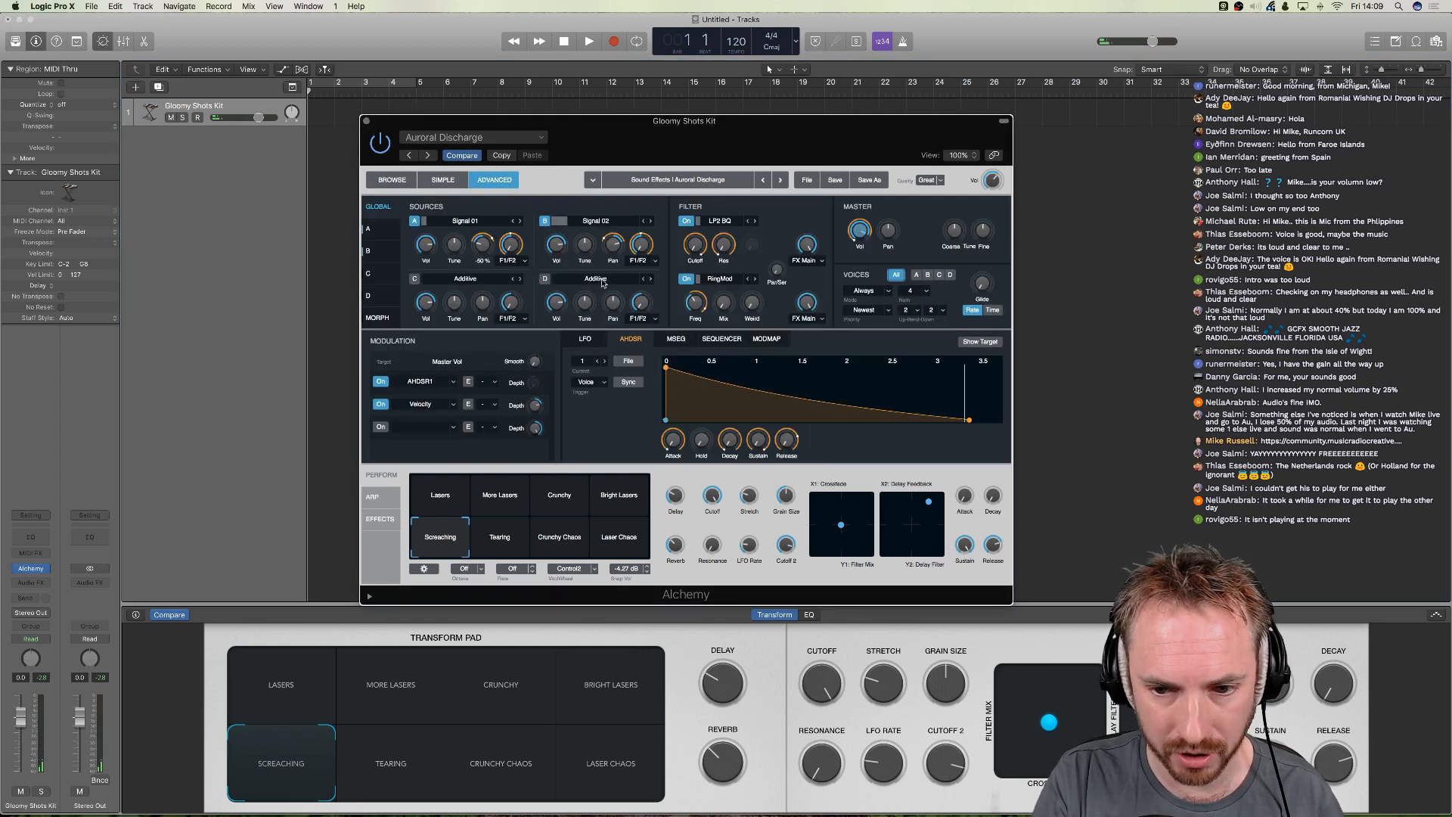
click(287, 702)
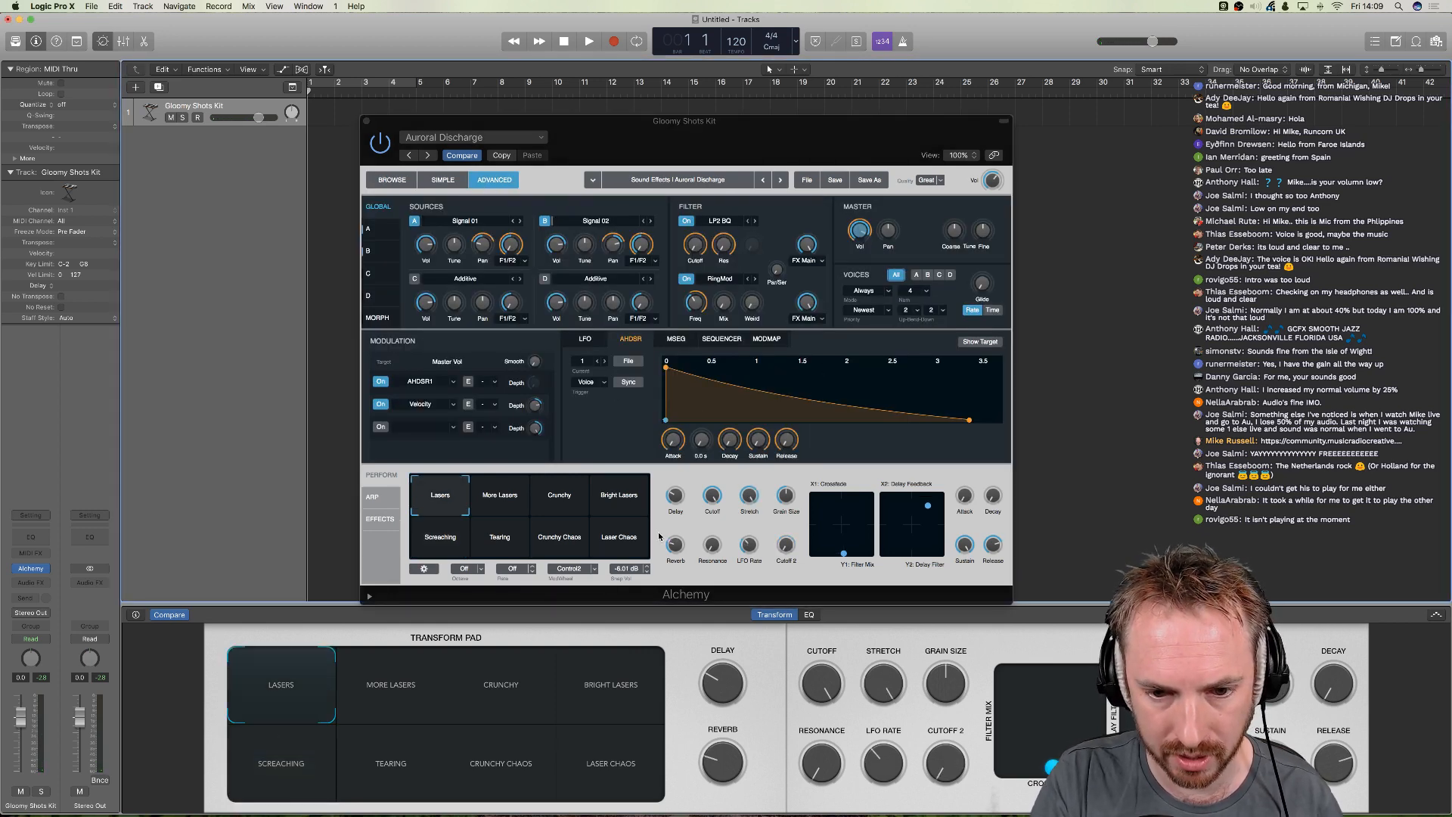
drag(672, 372, 676, 422)
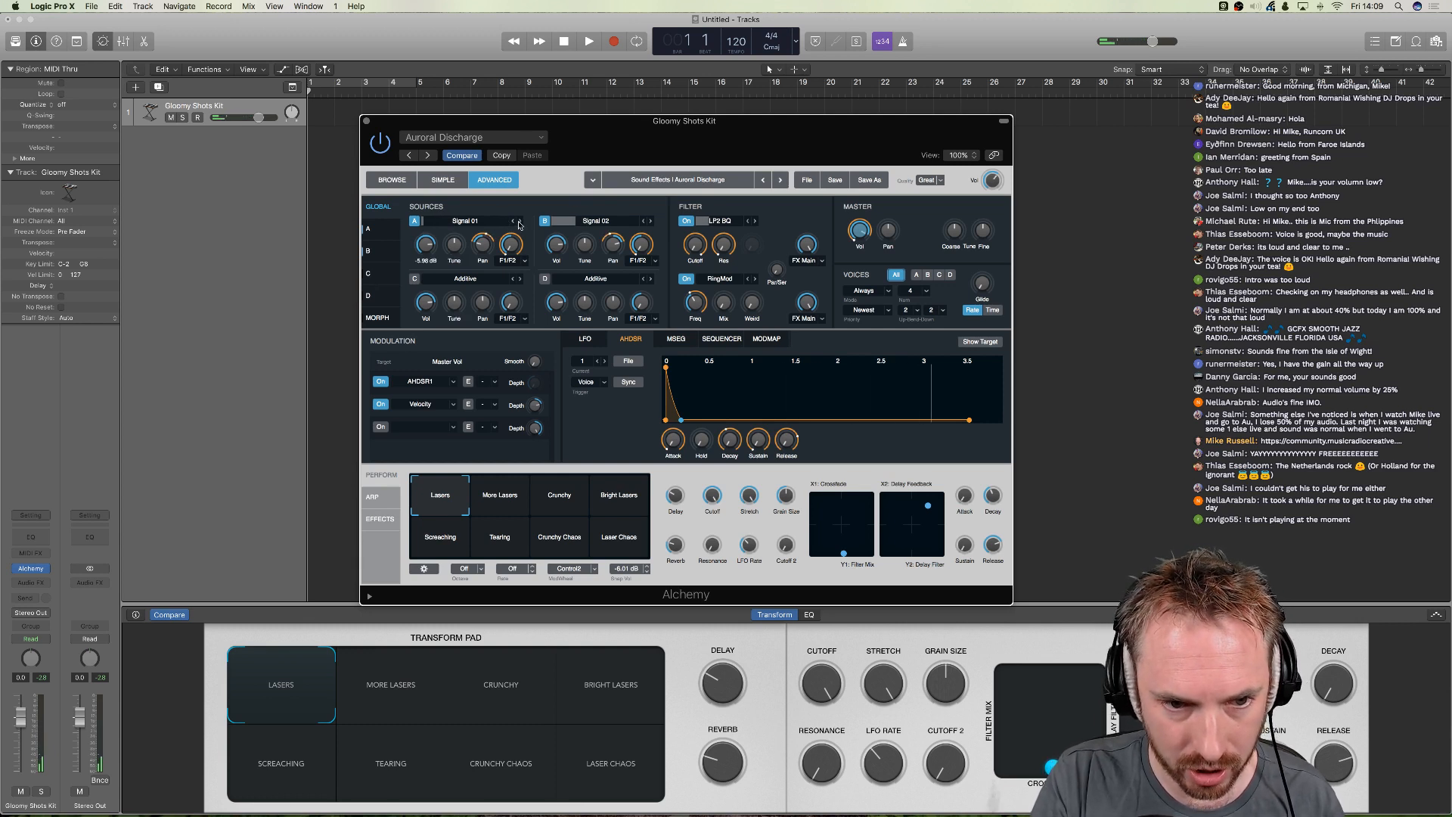
drag(679, 421, 765, 366)
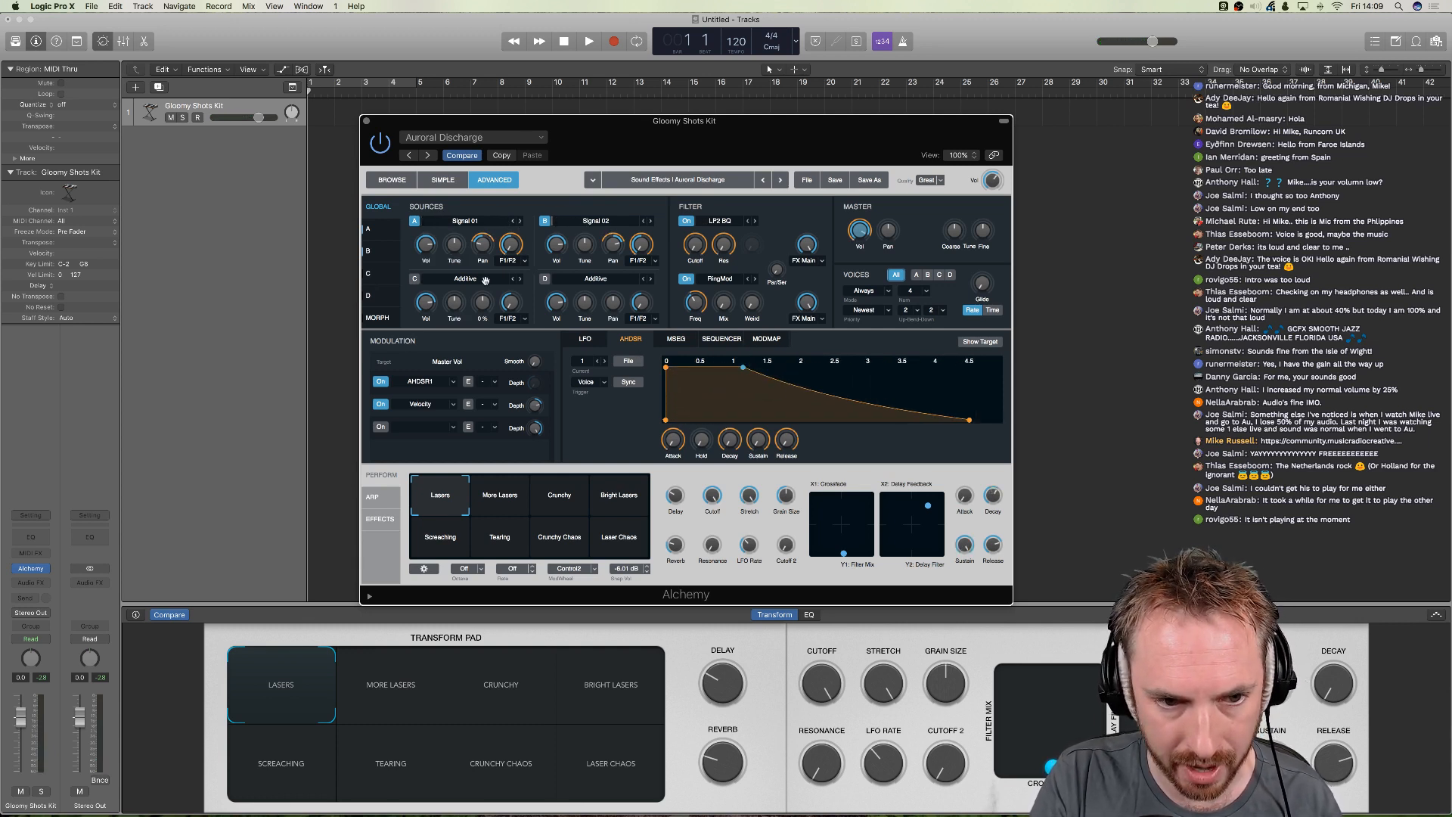
- Load the basic Triangle VA waveform into source A in place of Signal 01
click(497, 221)
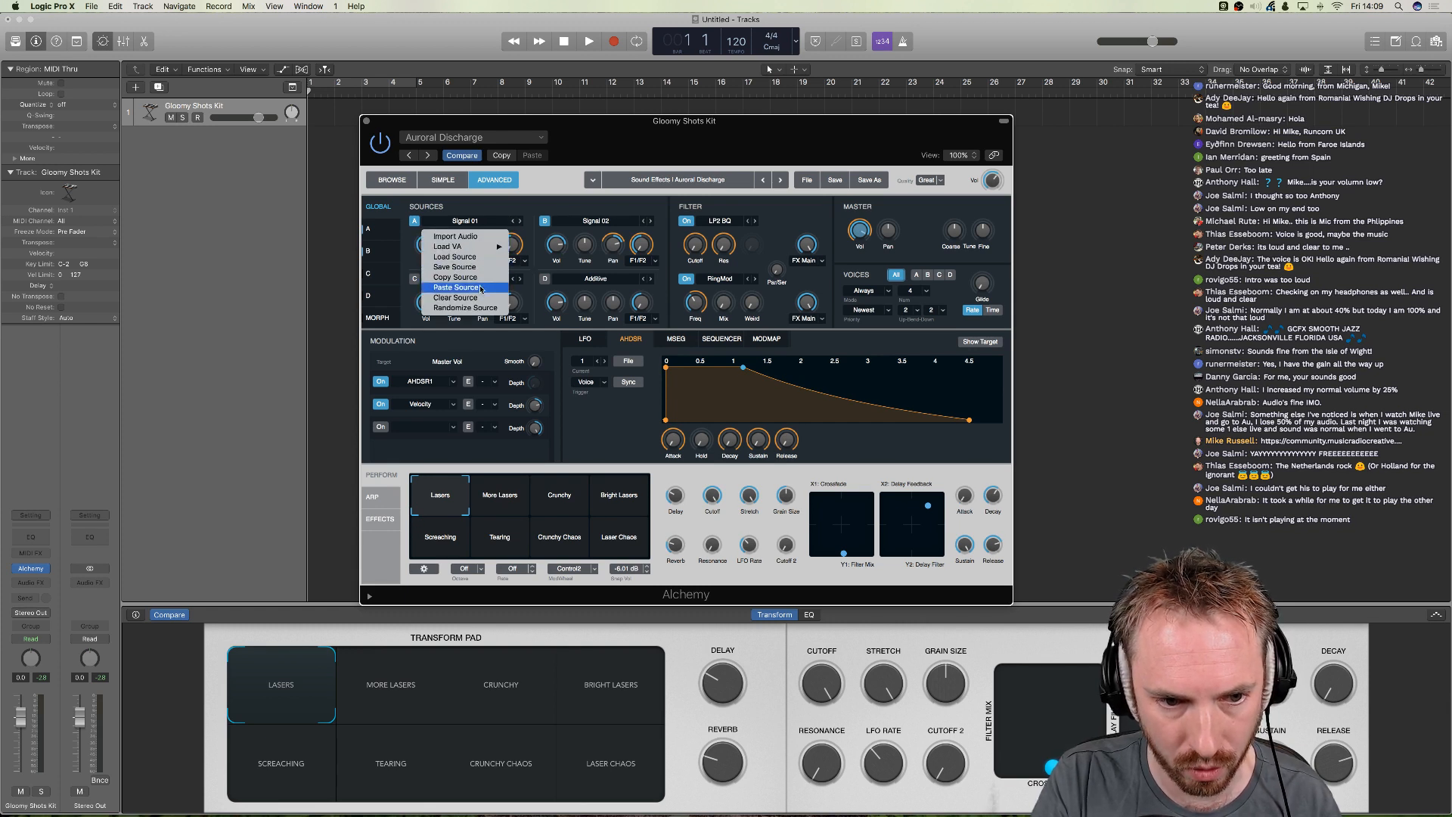
mouse_move(492, 247)
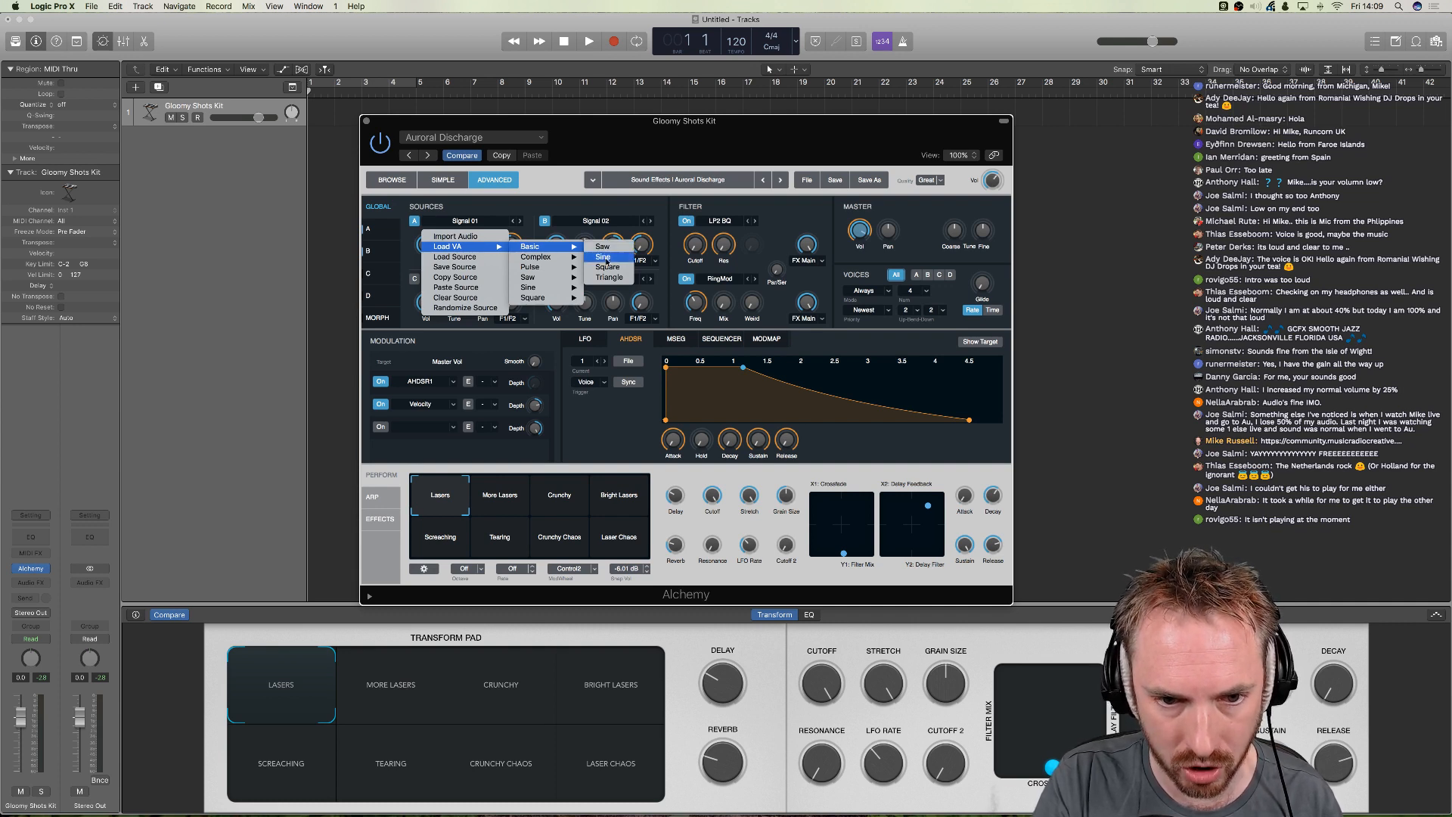
click(605, 277)
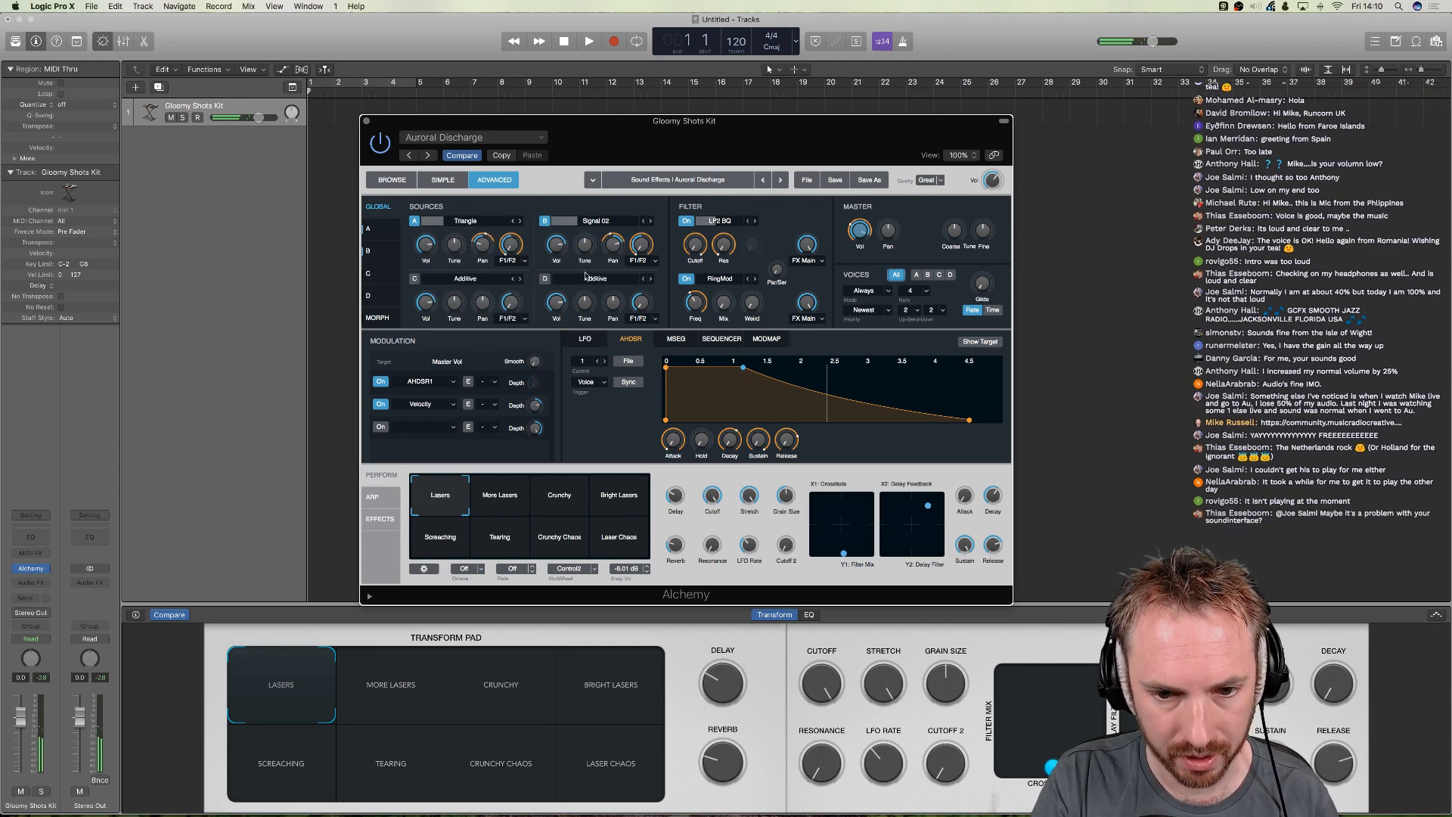
mouse_move(427, 250)
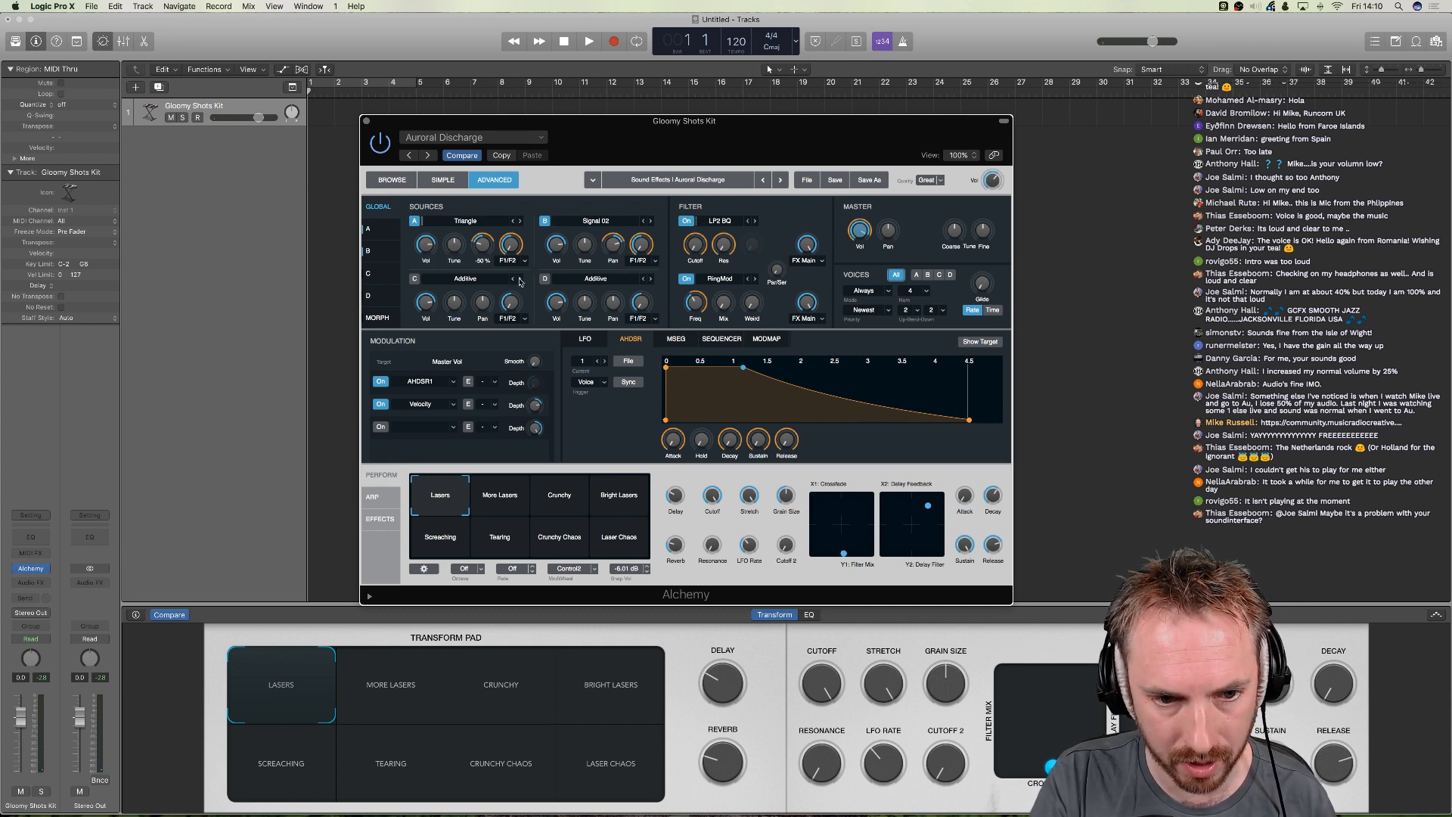
- Load the Pulse - 25 Arp VA waveform into source C
click(483, 281)
mouse_move(484, 304)
mouse_move(538, 325)
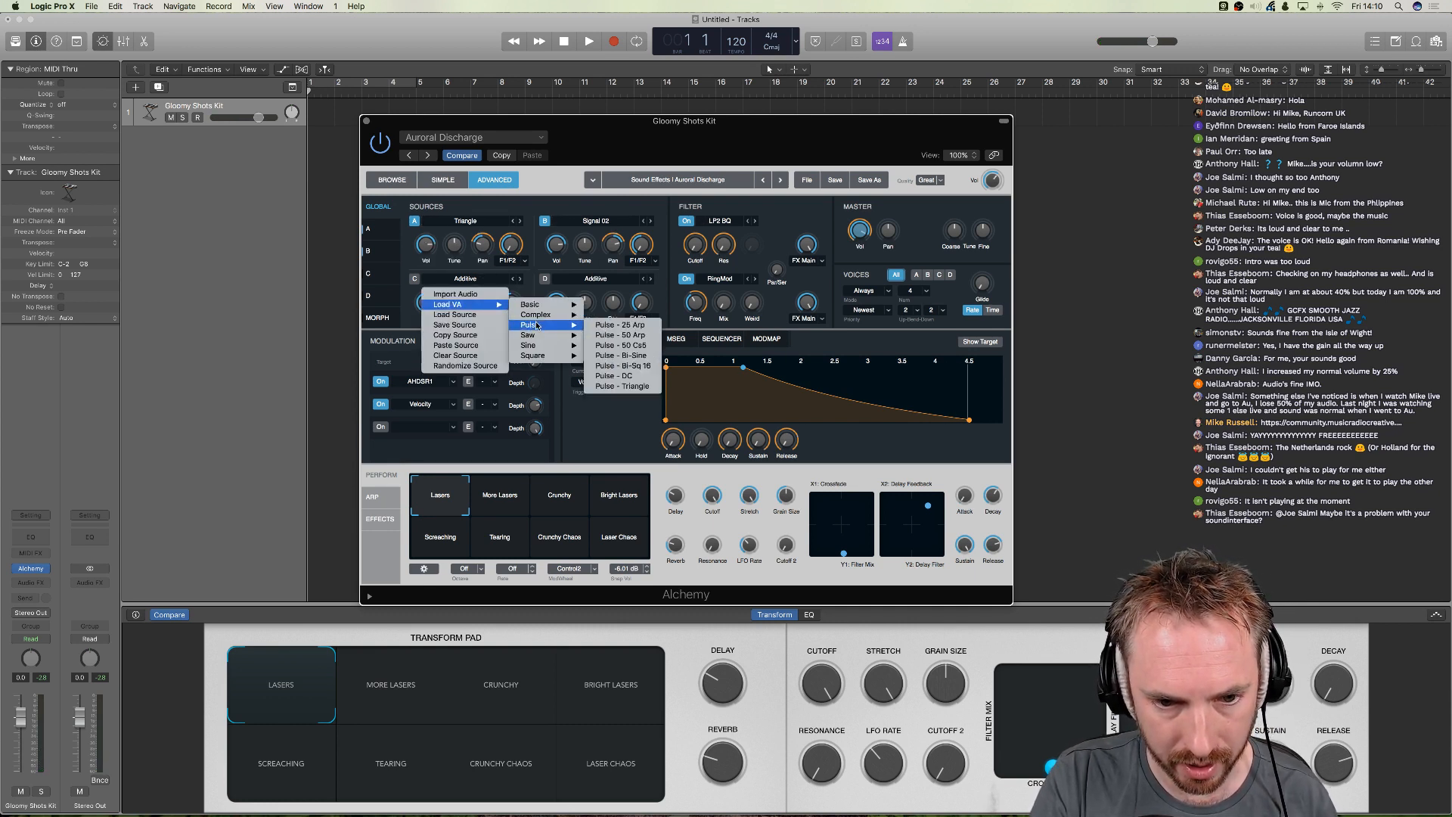
click(605, 325)
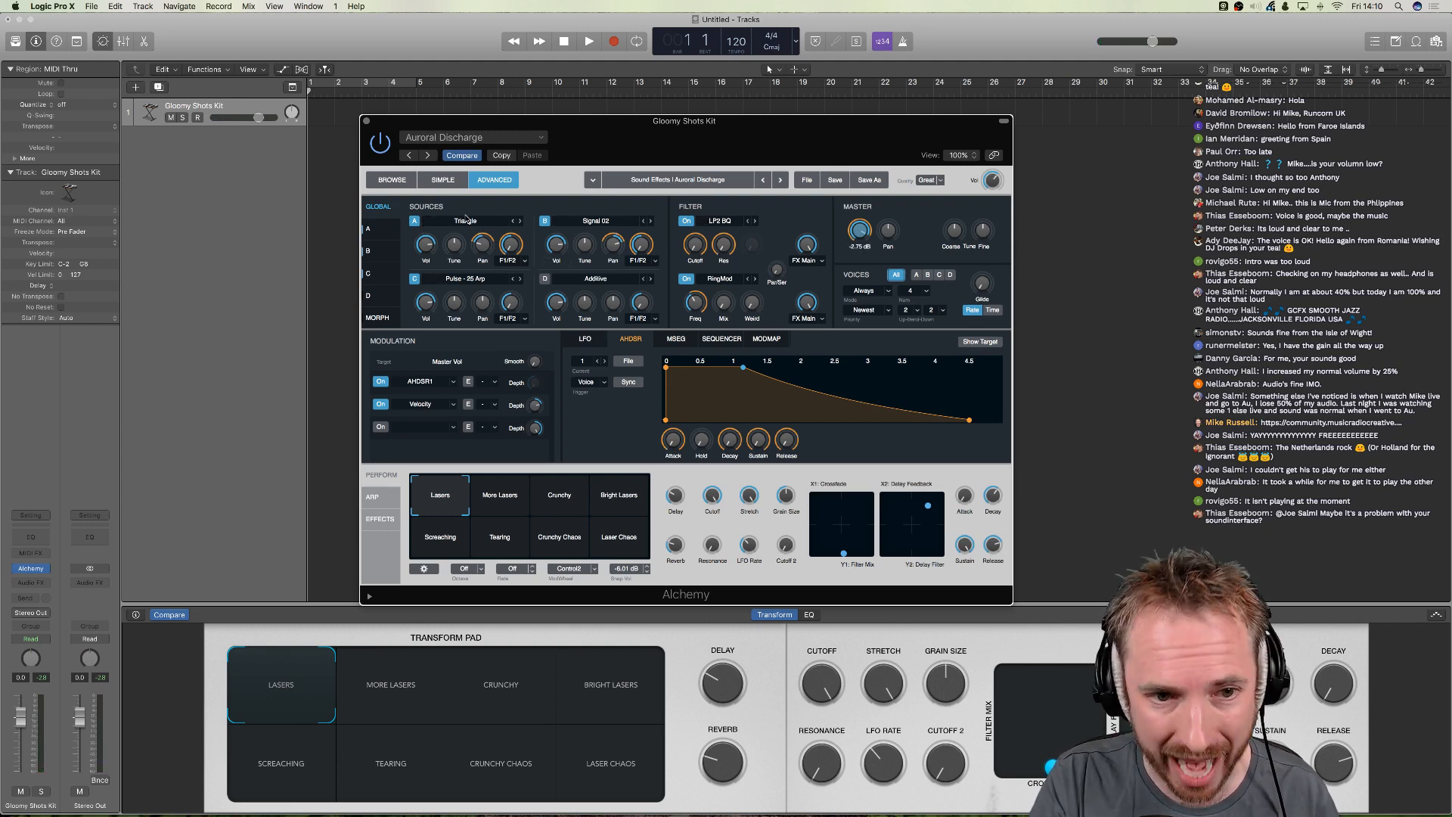
- View Alchemy's Browse and Simple layouts and return to the Advanced view
click(392, 182)
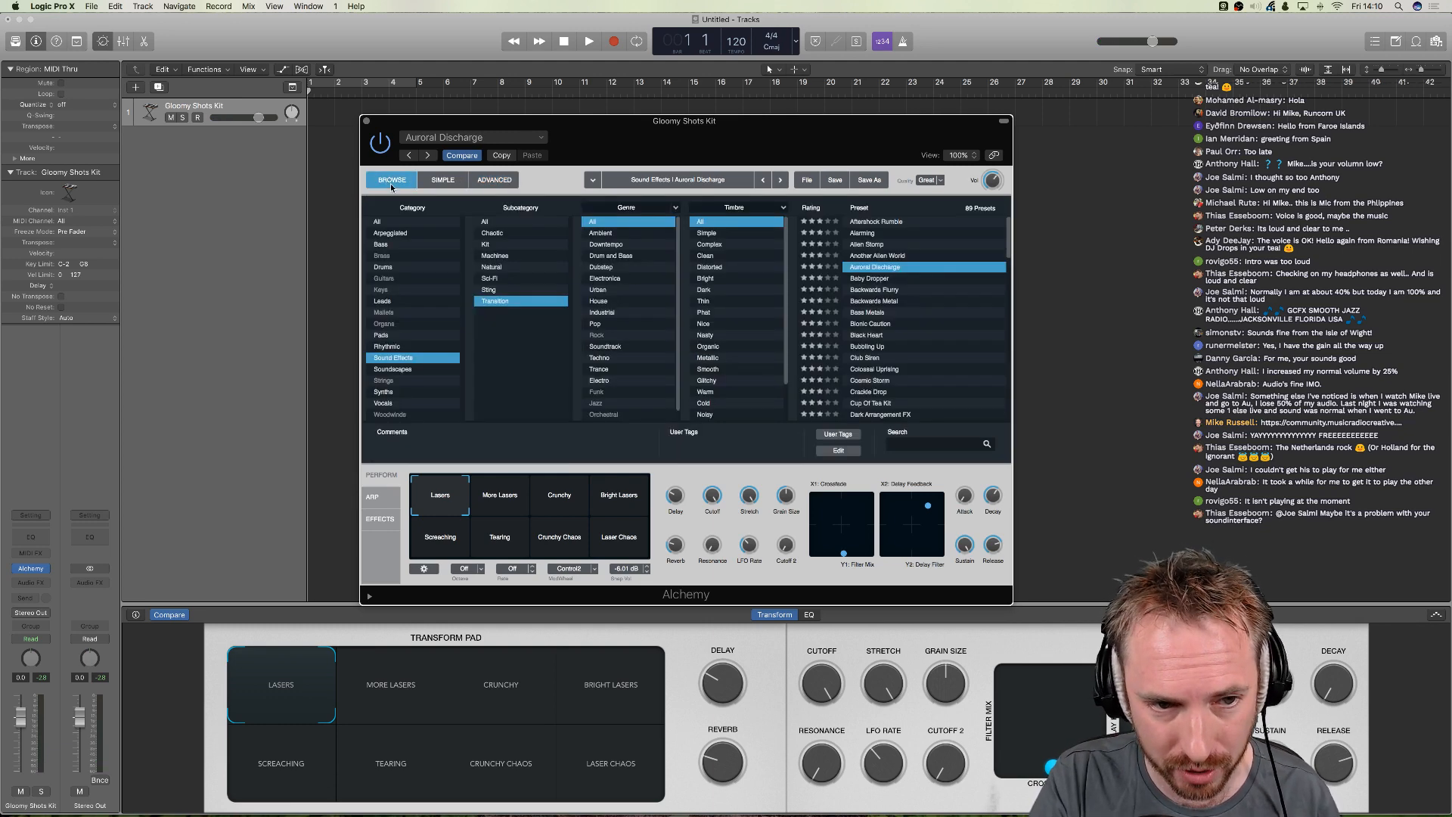
click(443, 181)
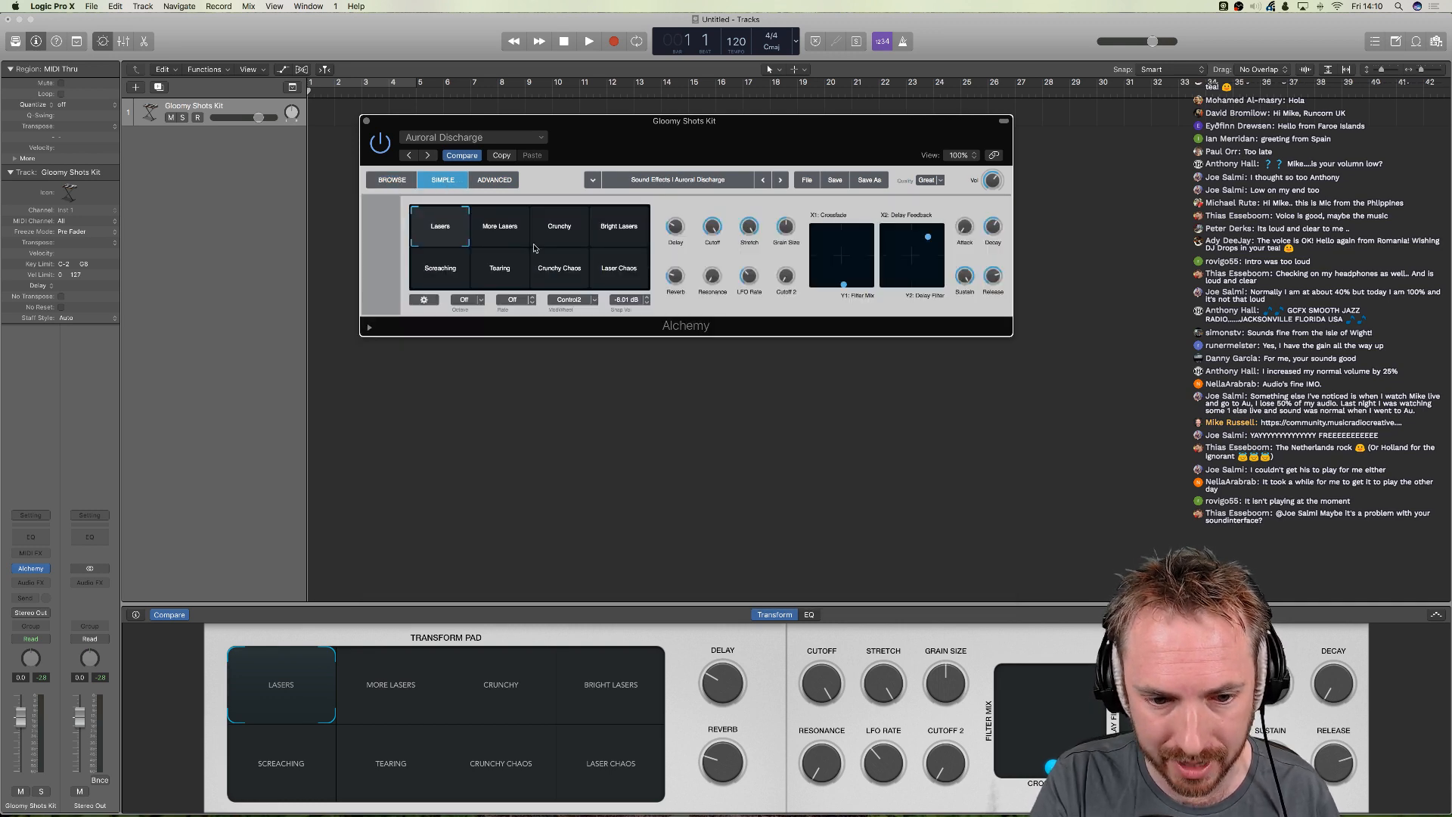
click(482, 180)
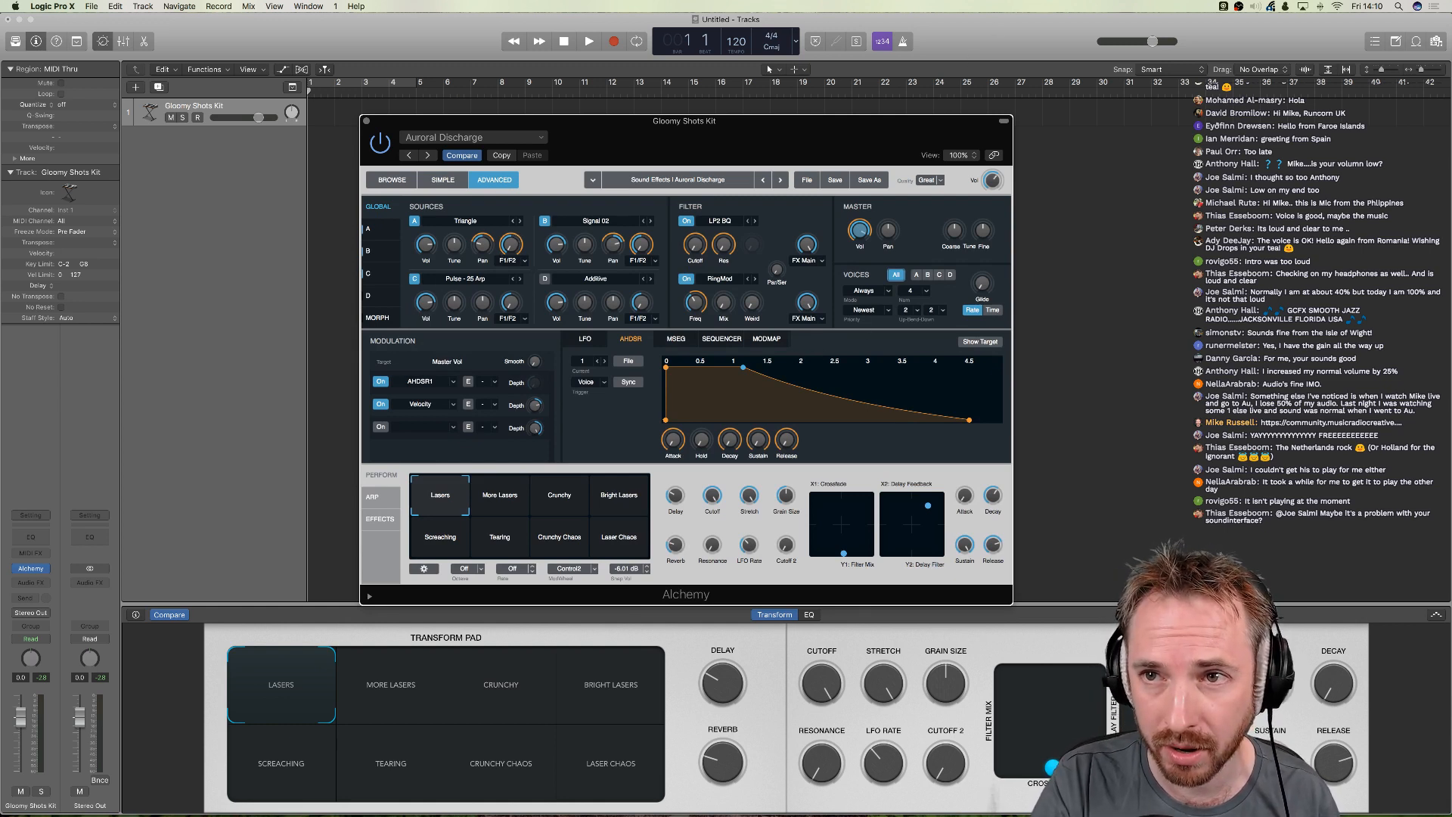
- Switch to Adobe Audition, listen to the start of 222527.wav and select the phrase from about 0:05.4 to 0:07.3
key(super+Tab)
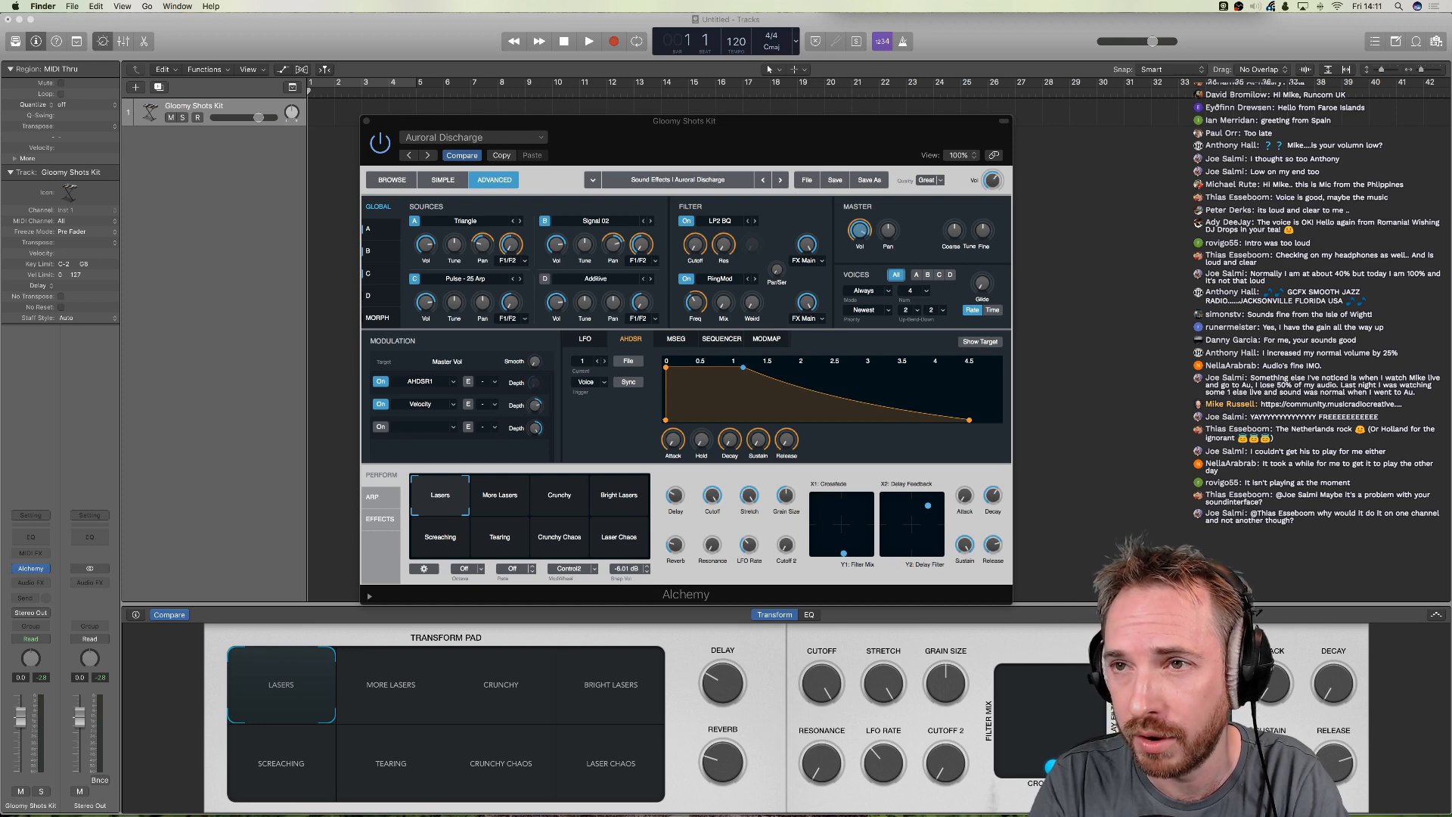
click(692, 790)
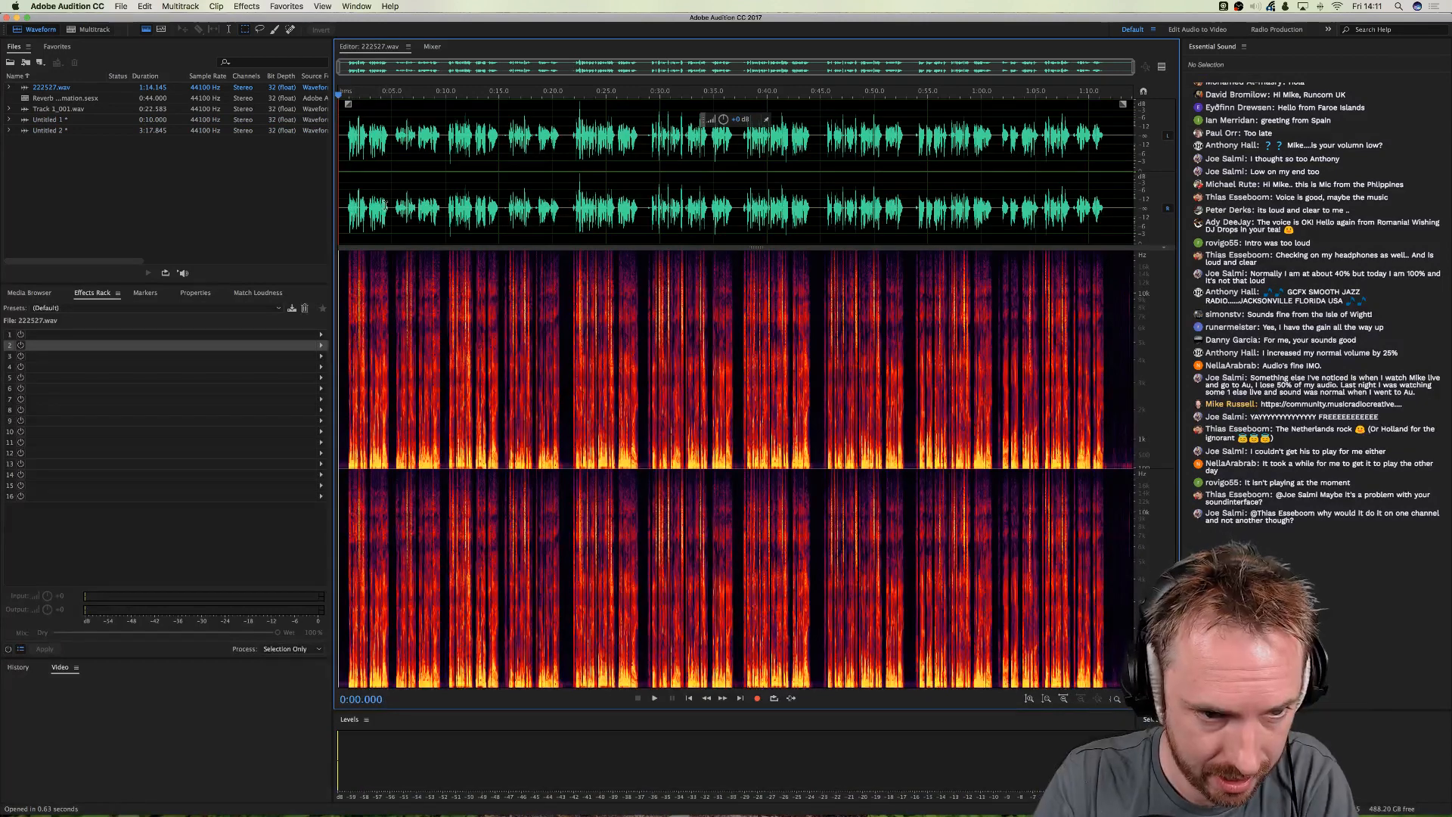
click(395, 204)
key(space)
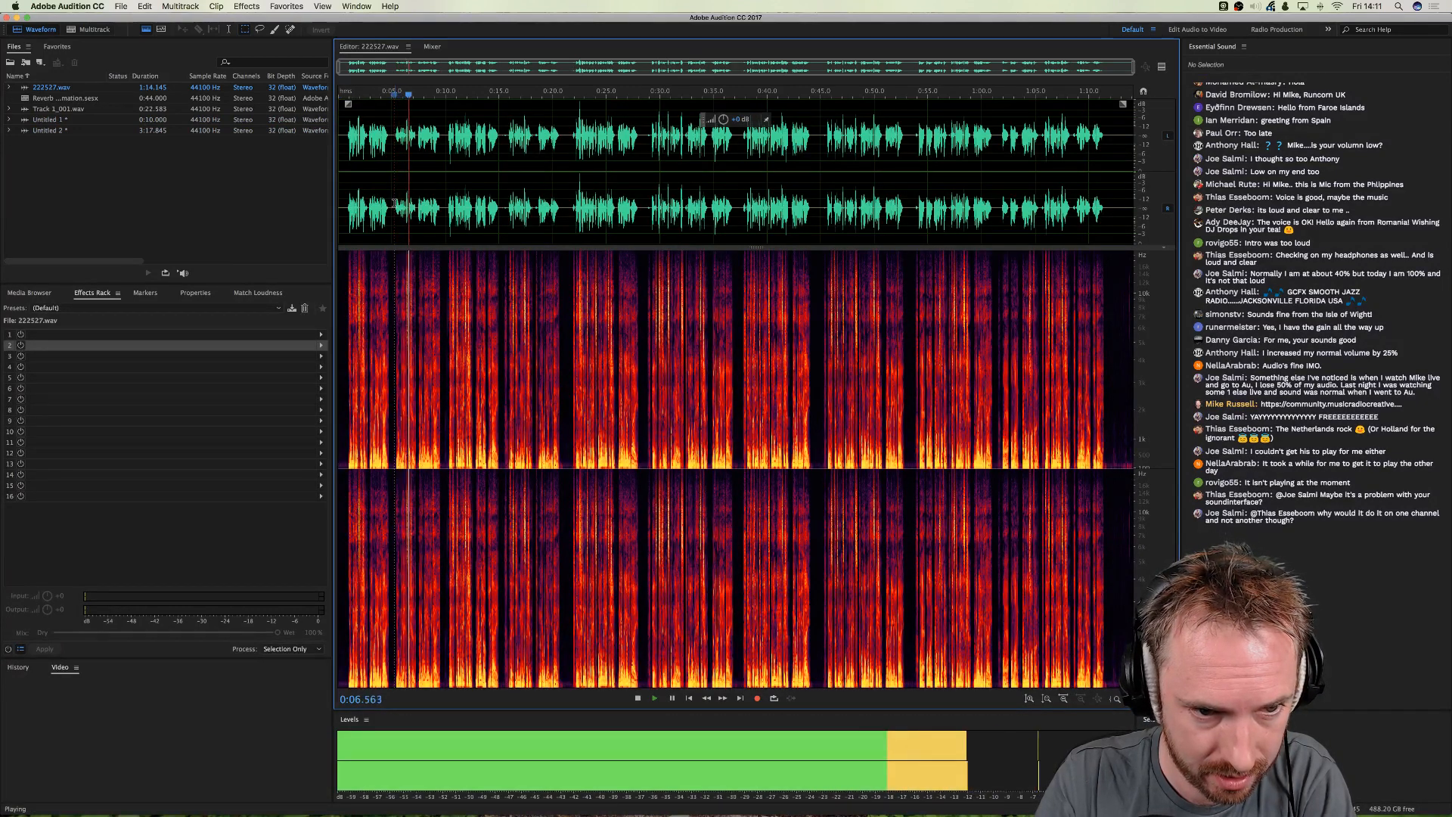
key(space)
scroll(395, 202, up, 5)
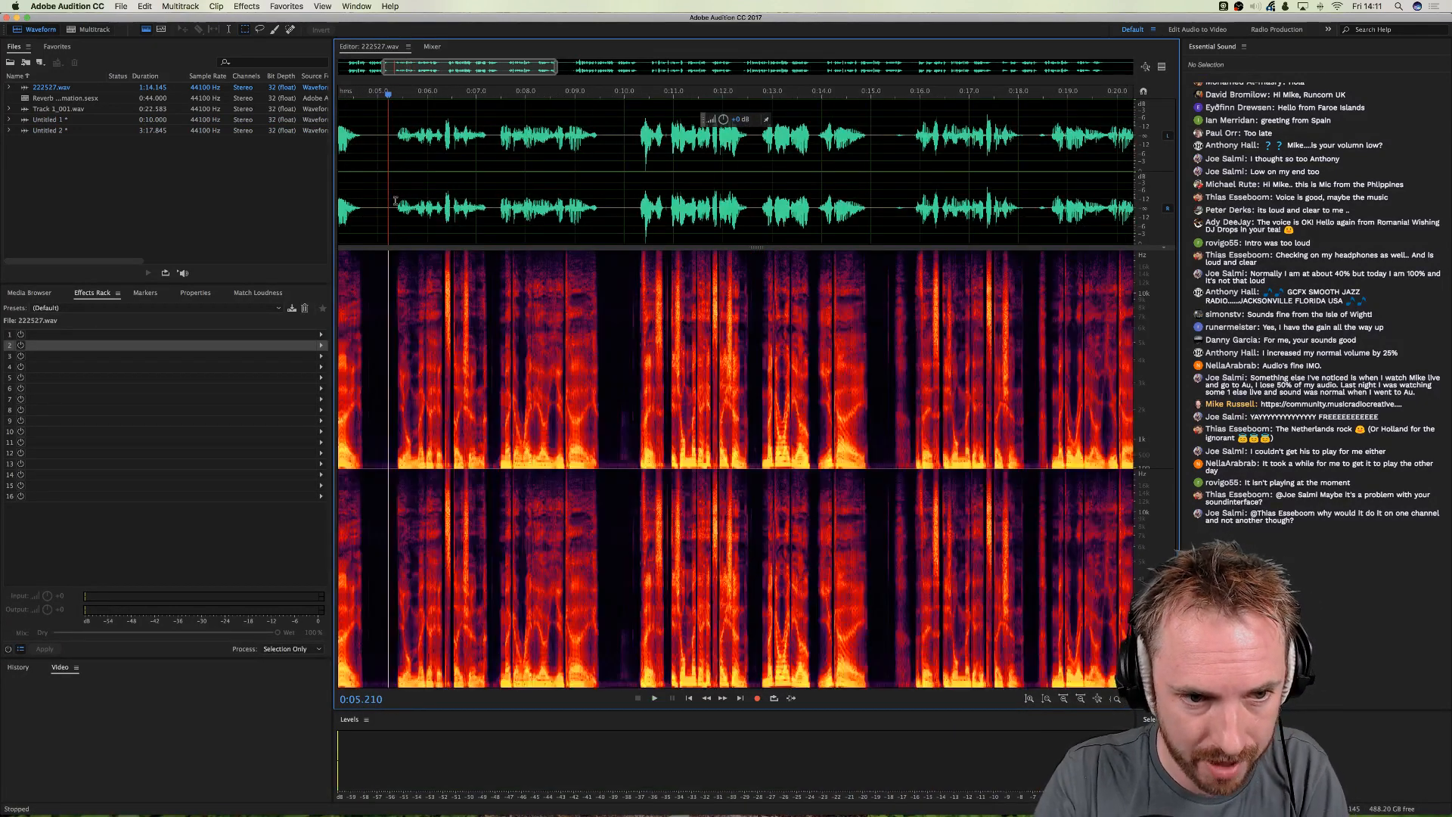
drag(396, 198, 490, 197)
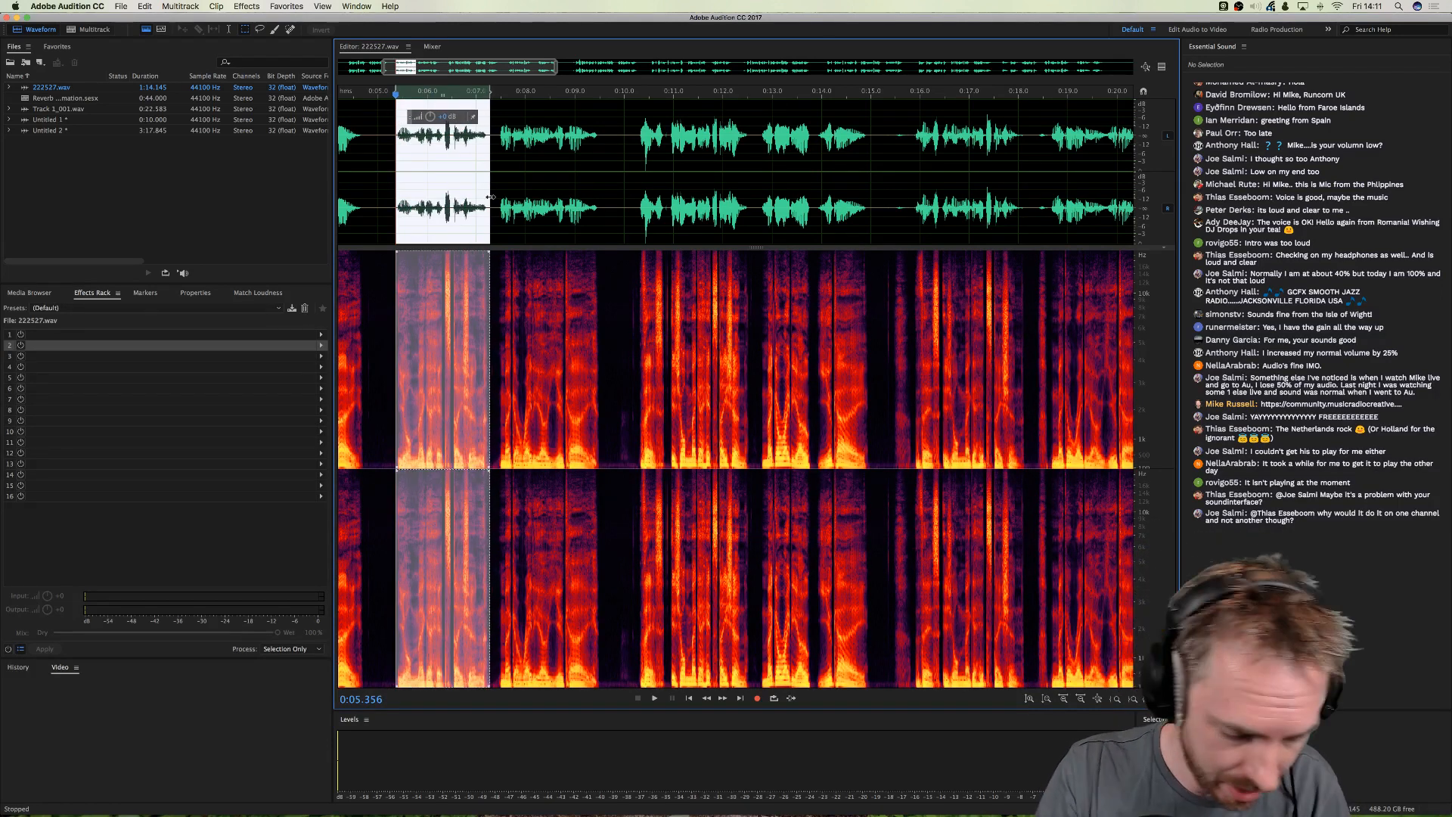
- Save the selected phrase as a Wave PCM file named Megahits in the Downloads folder
key(super+alt+s)
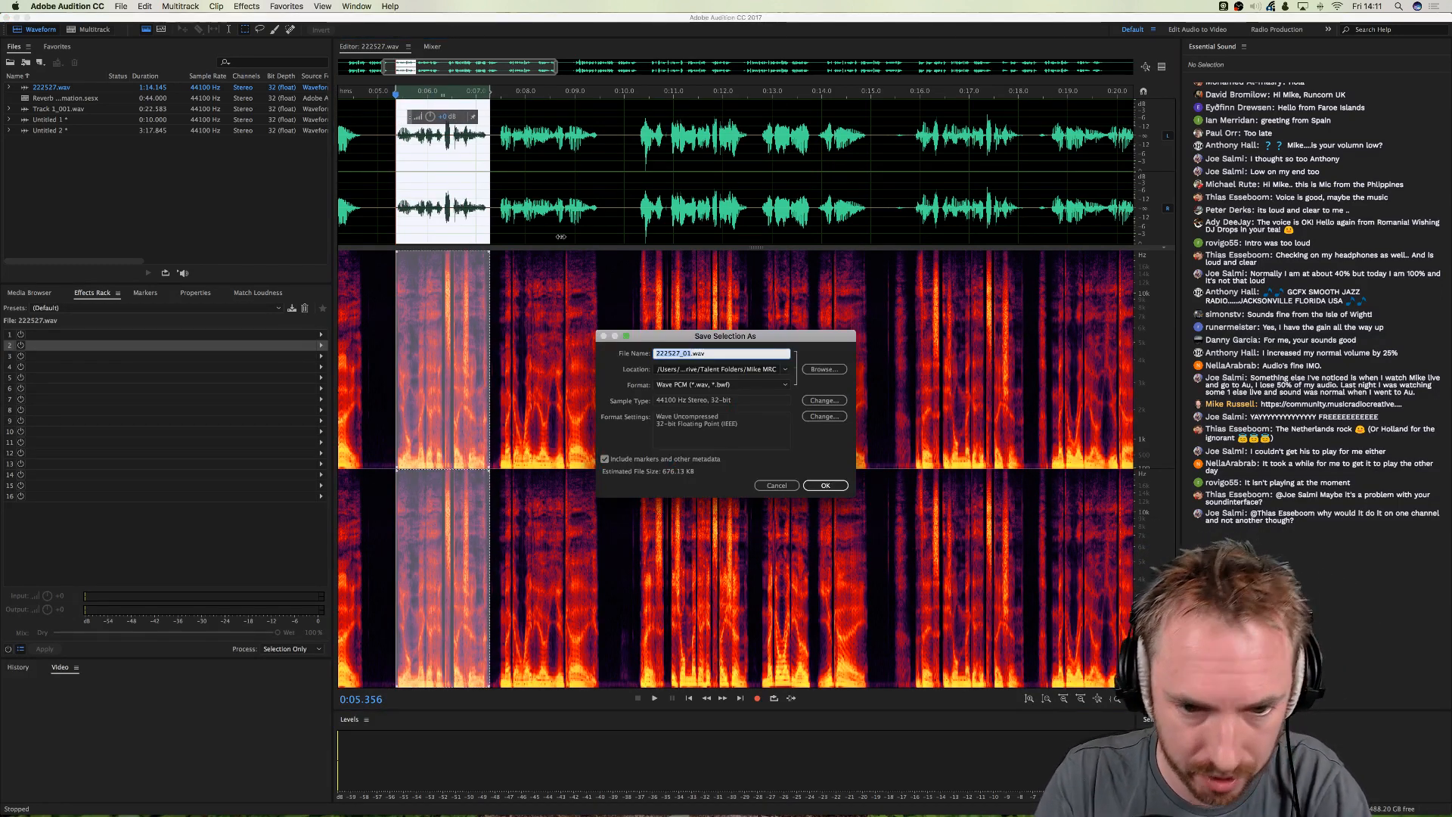
click(785, 370)
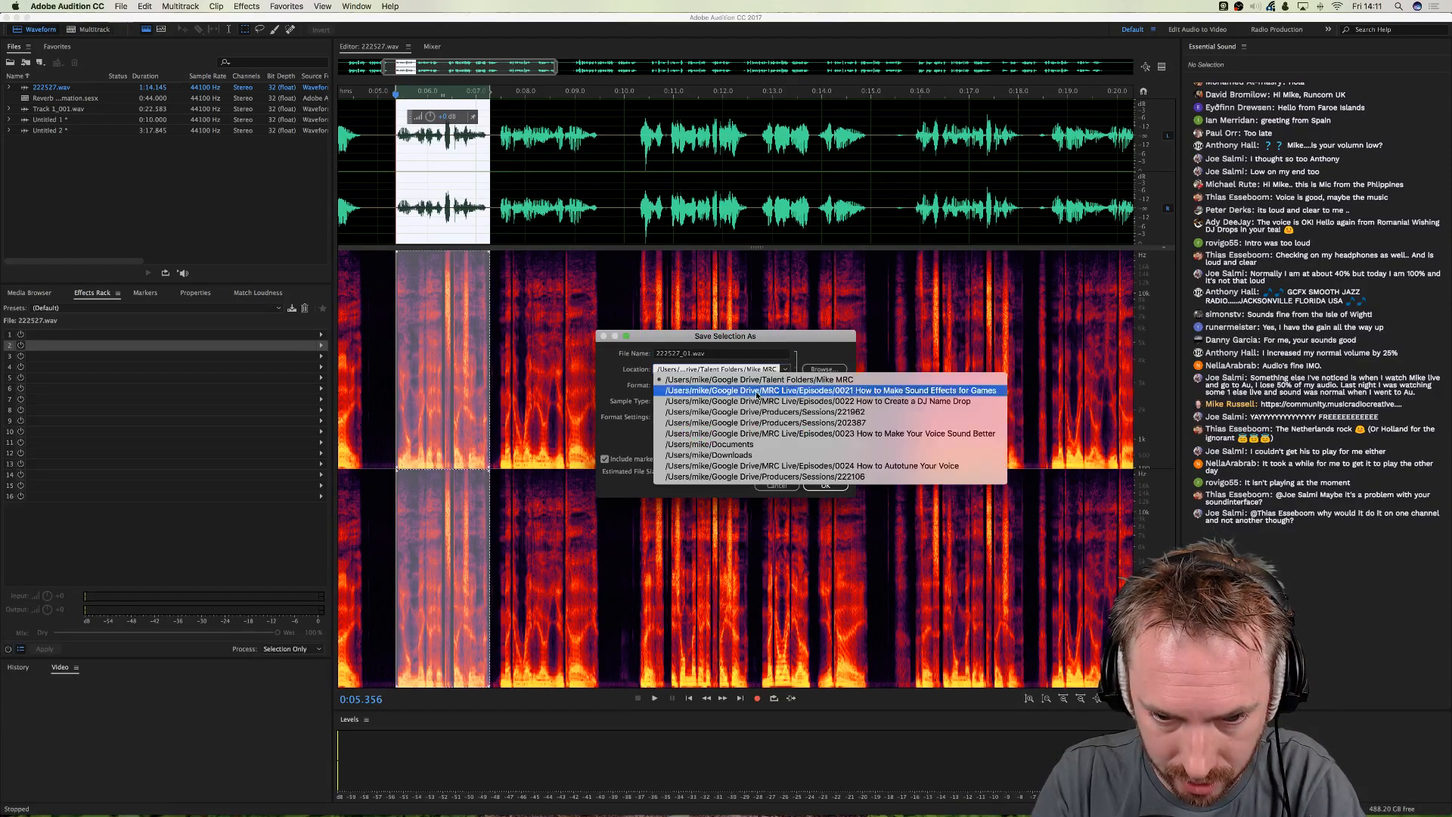
click(756, 458)
click(720, 355)
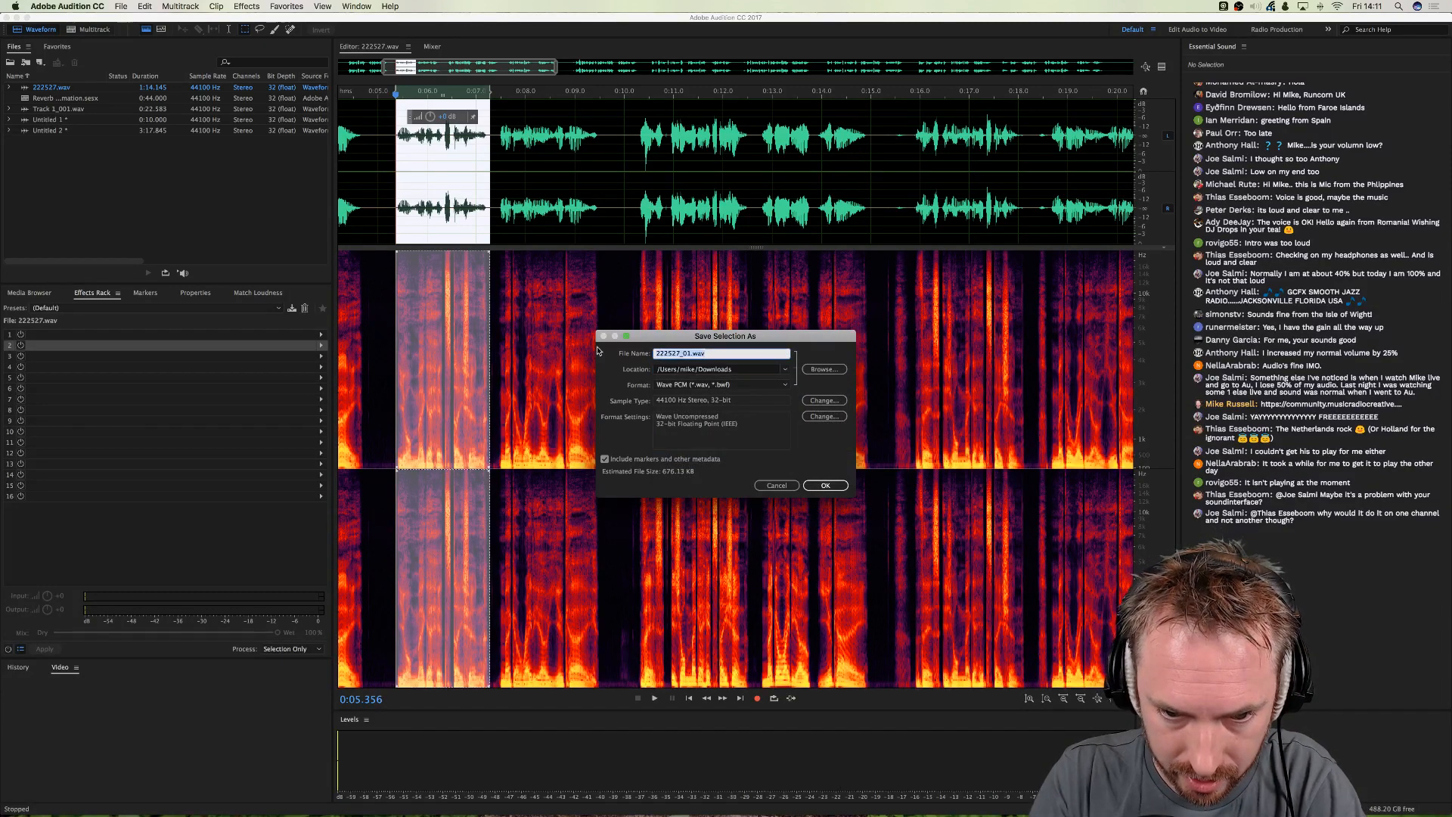
text(Megahits)
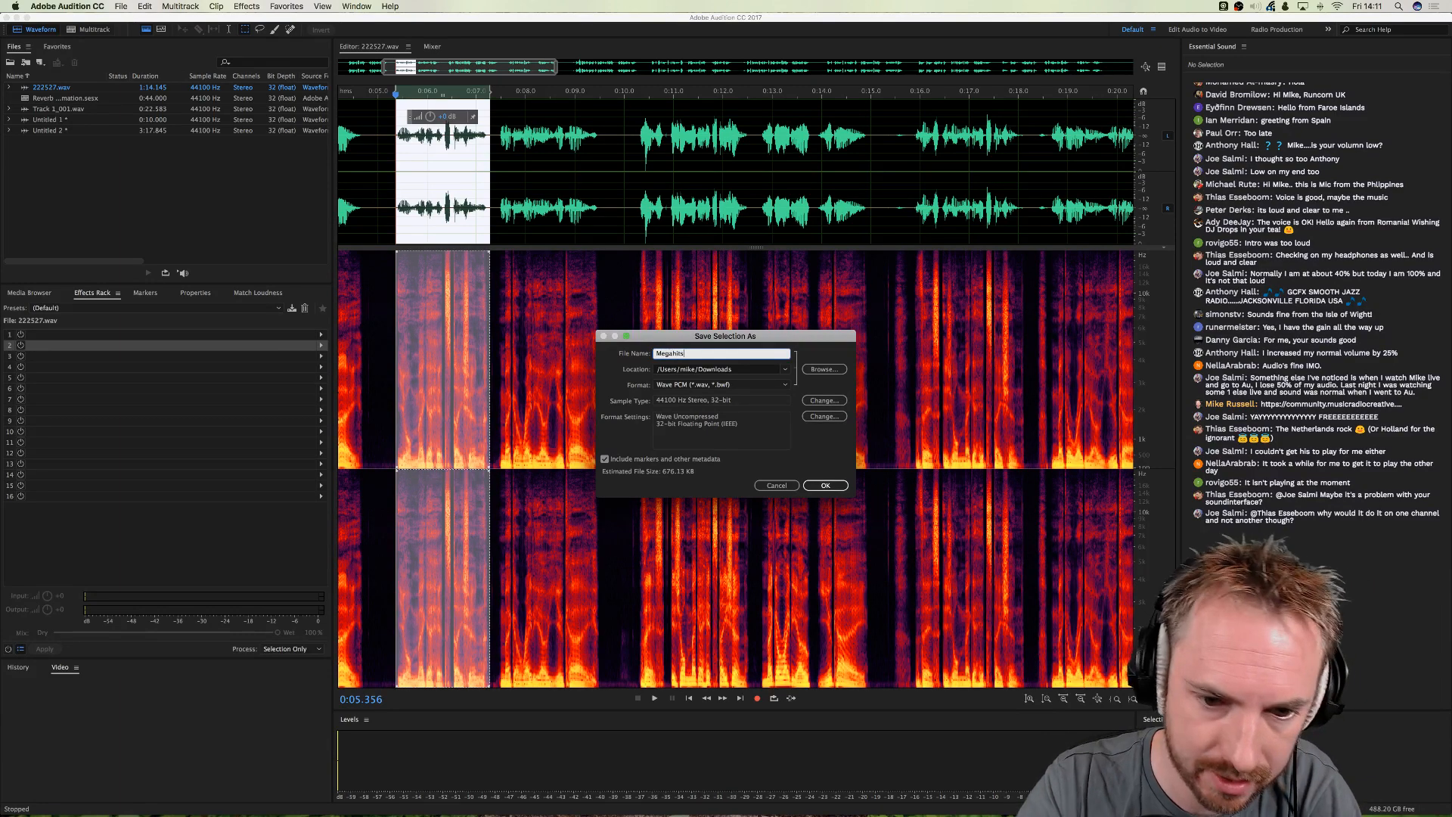
key(Return)
- Switch to Logic Pro X, open audio import for Alchemy's source A and add Megahits.wav from Finder to the dropzone
mouse_move(847, 813)
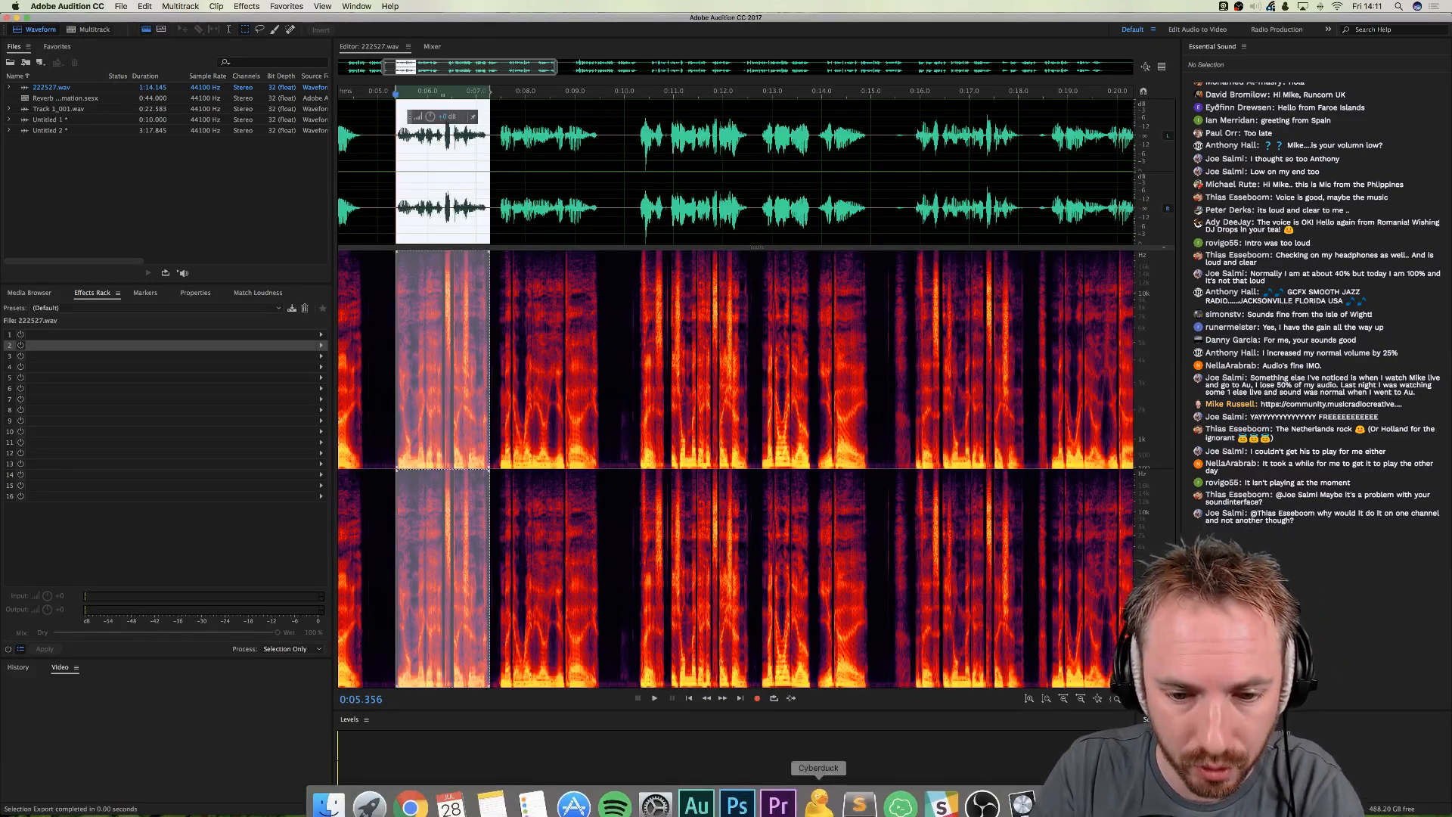
click(1022, 790)
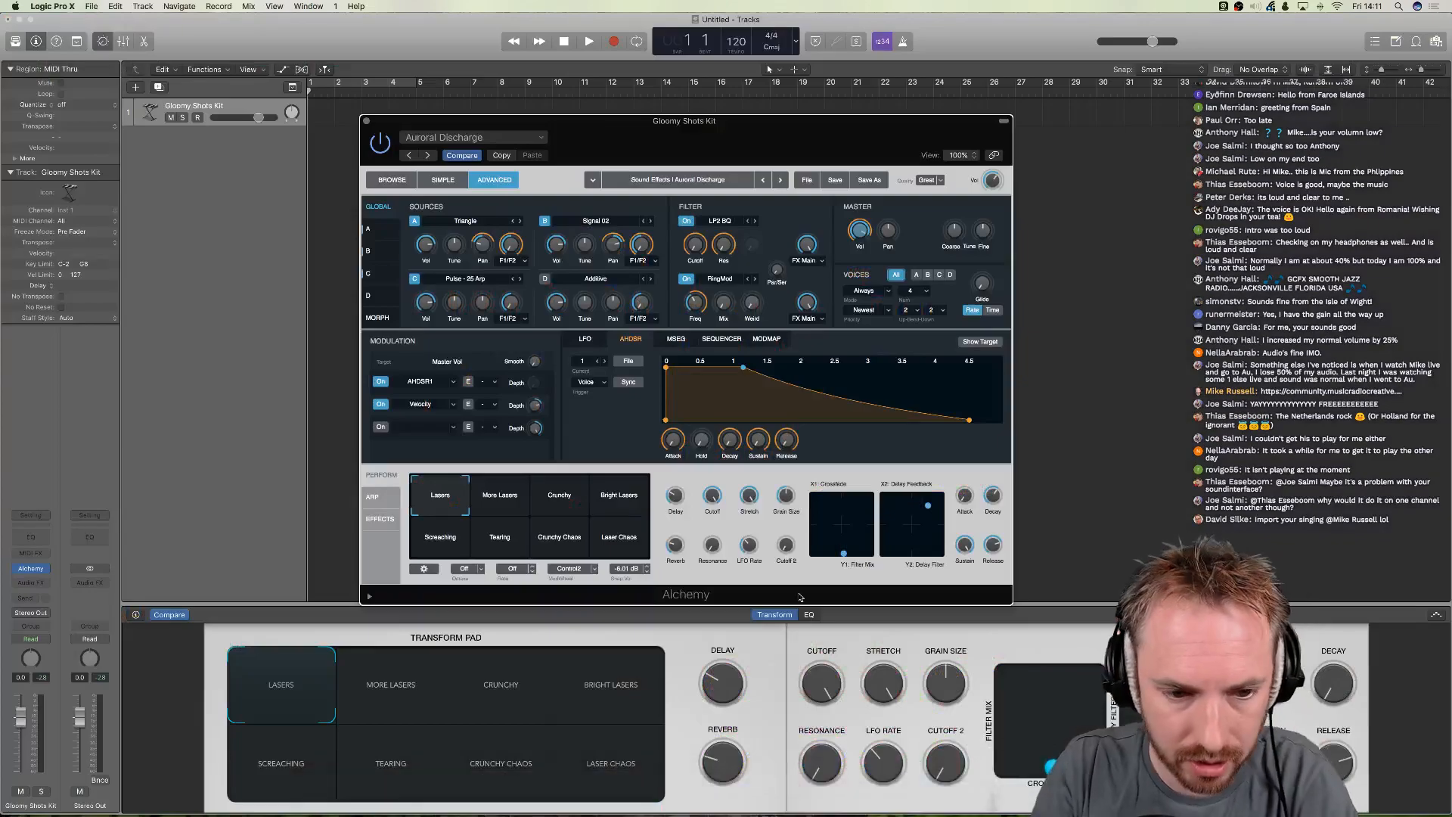
click(490, 221)
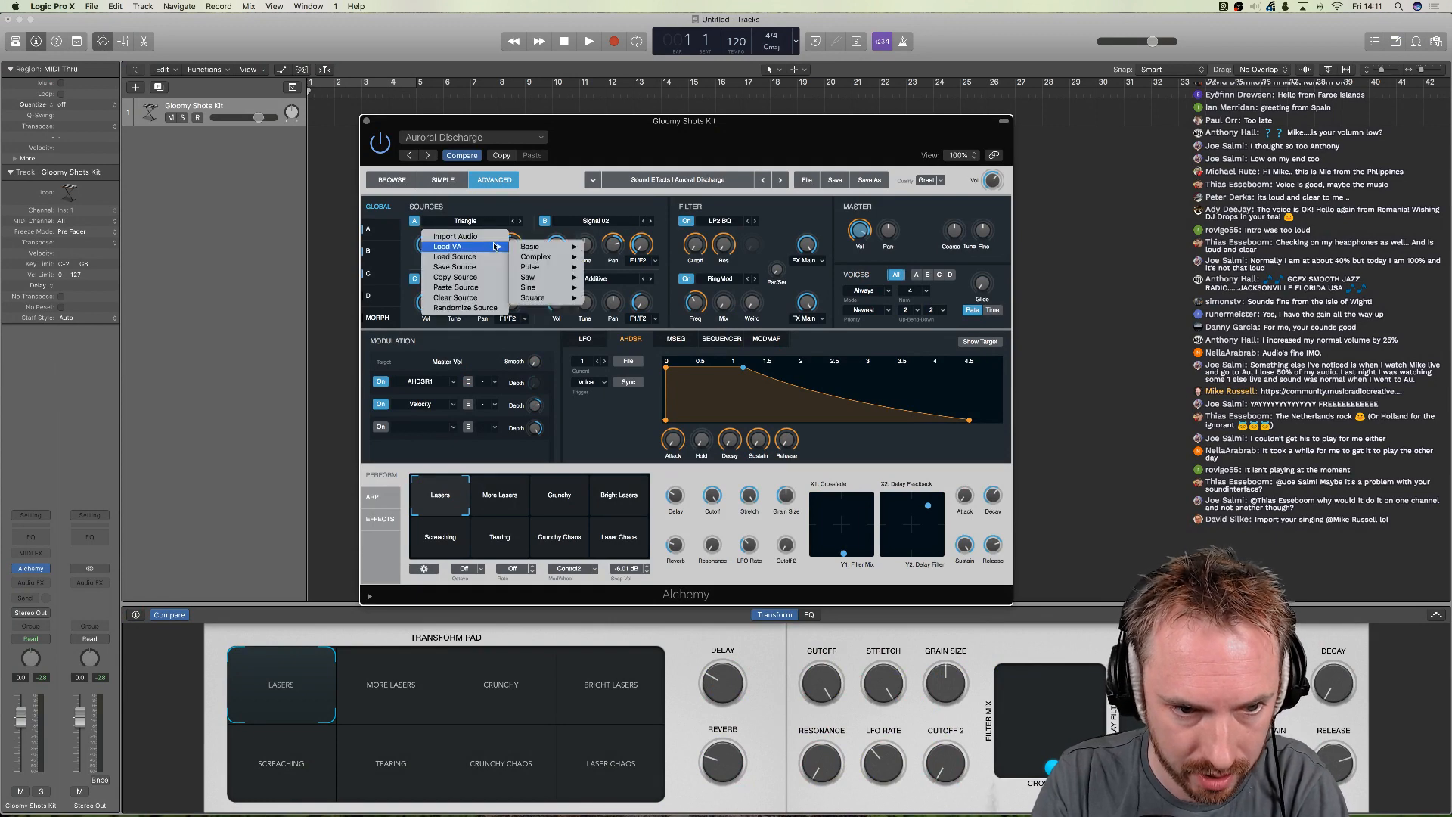
click(458, 238)
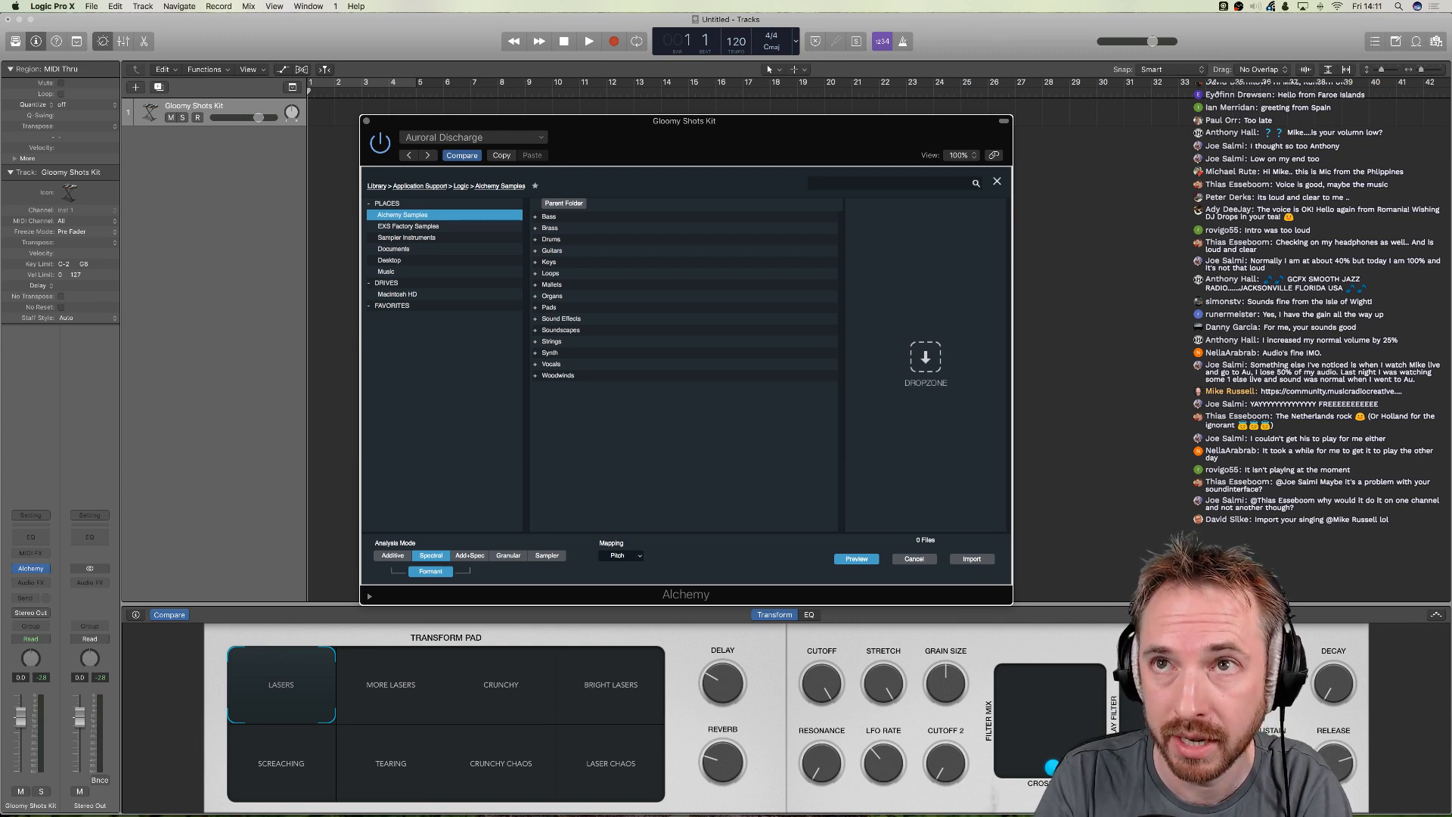
key(super+Tab)
drag(803, 0, 927, 361)
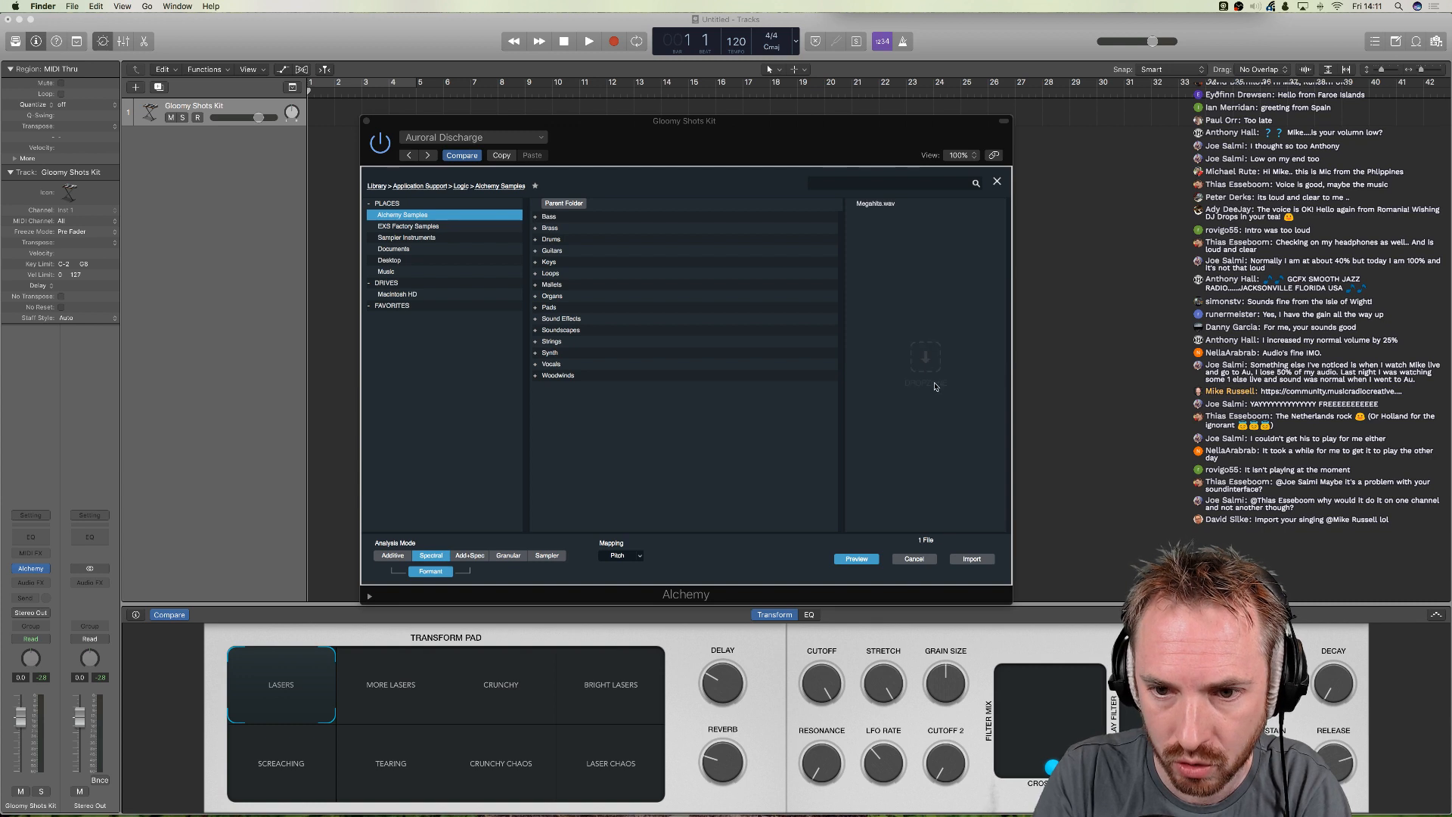
- Preview Megahits.wav and import it into source A using Spectral analysis with Formant and Pitch mapping
click(881, 207)
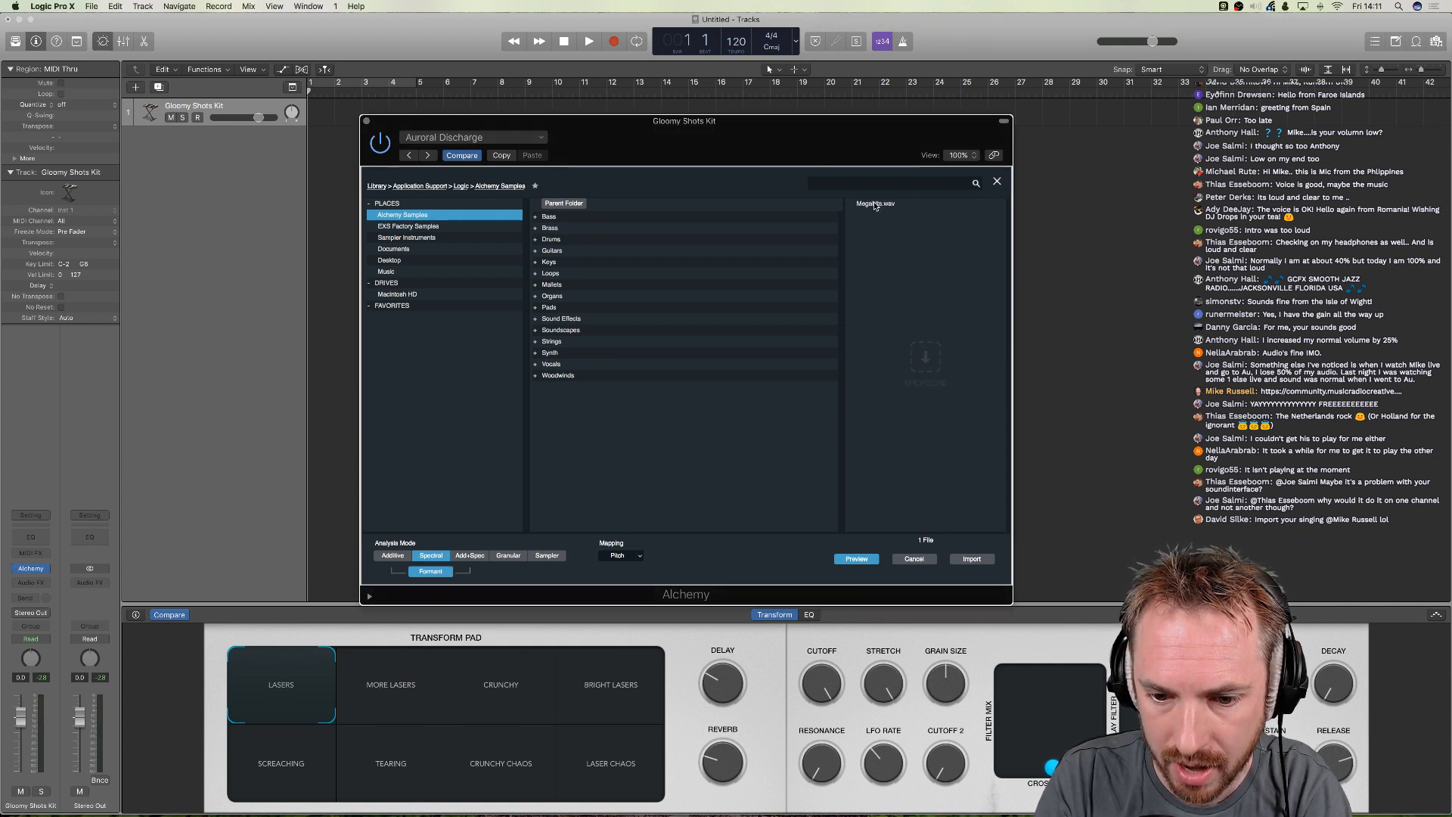
click(875, 205)
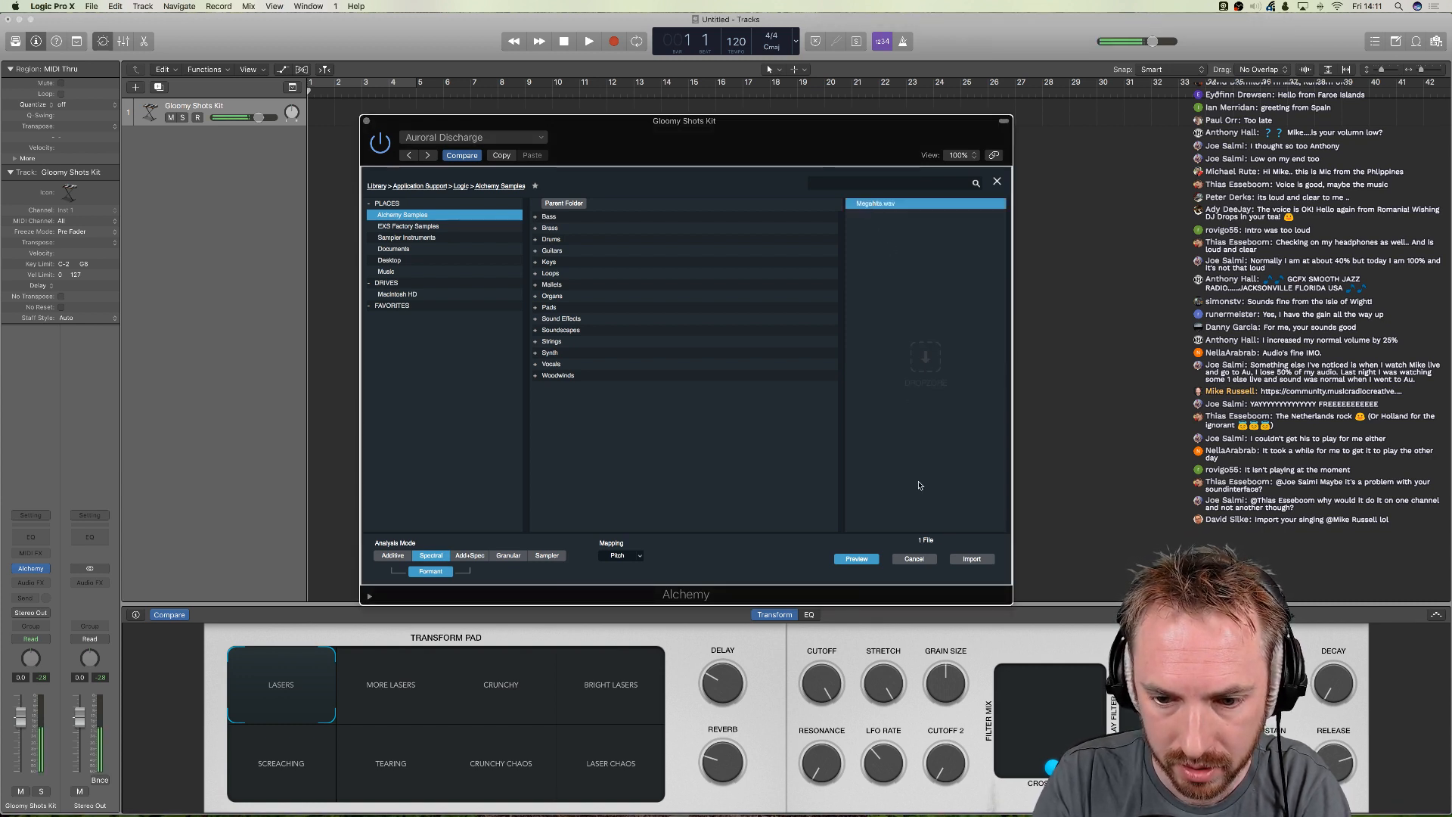
click(970, 559)
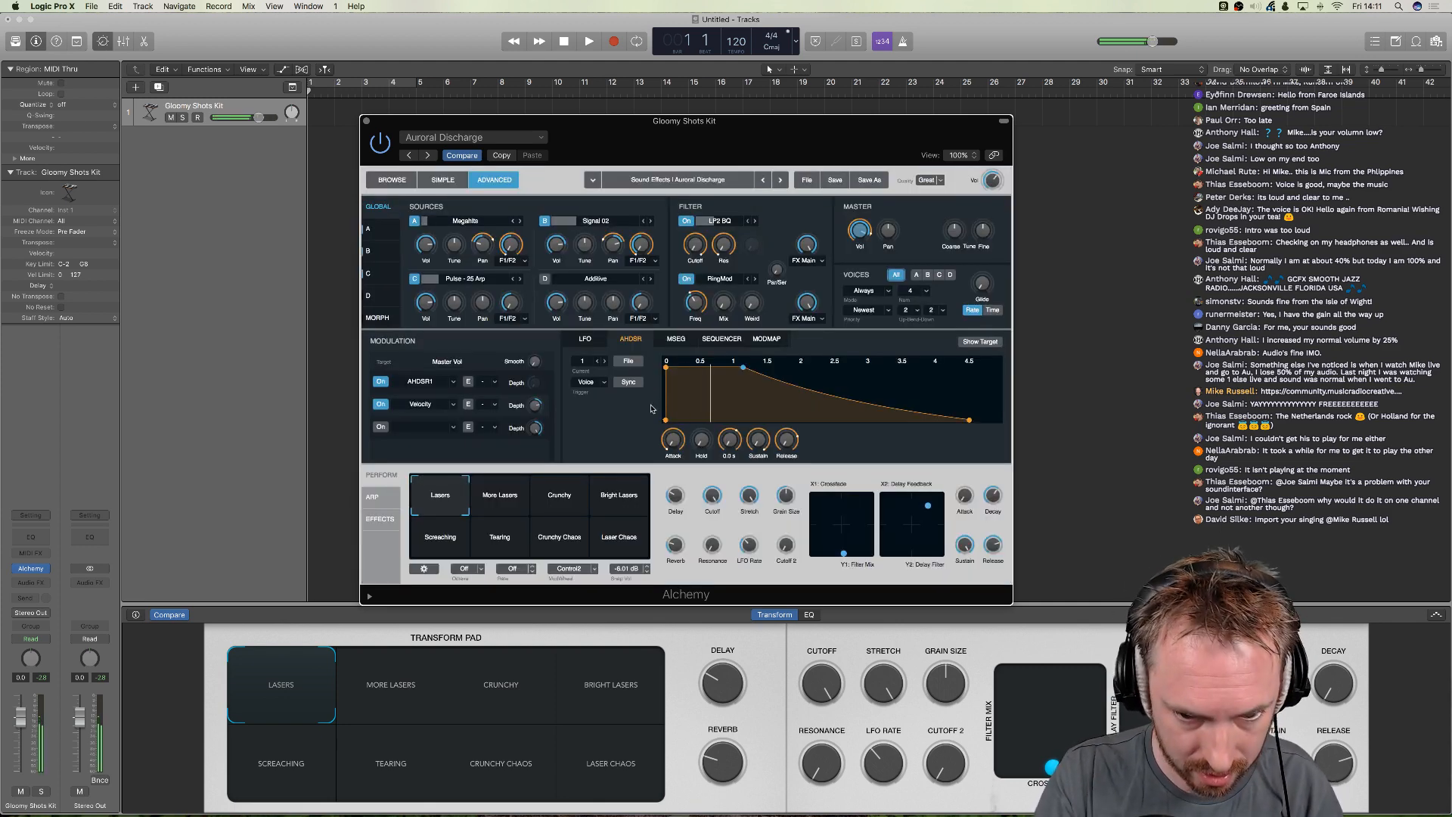
- Clear Alchemy's sources C, D and B so that only the Megahits clip in source A is kept
click(496, 282)
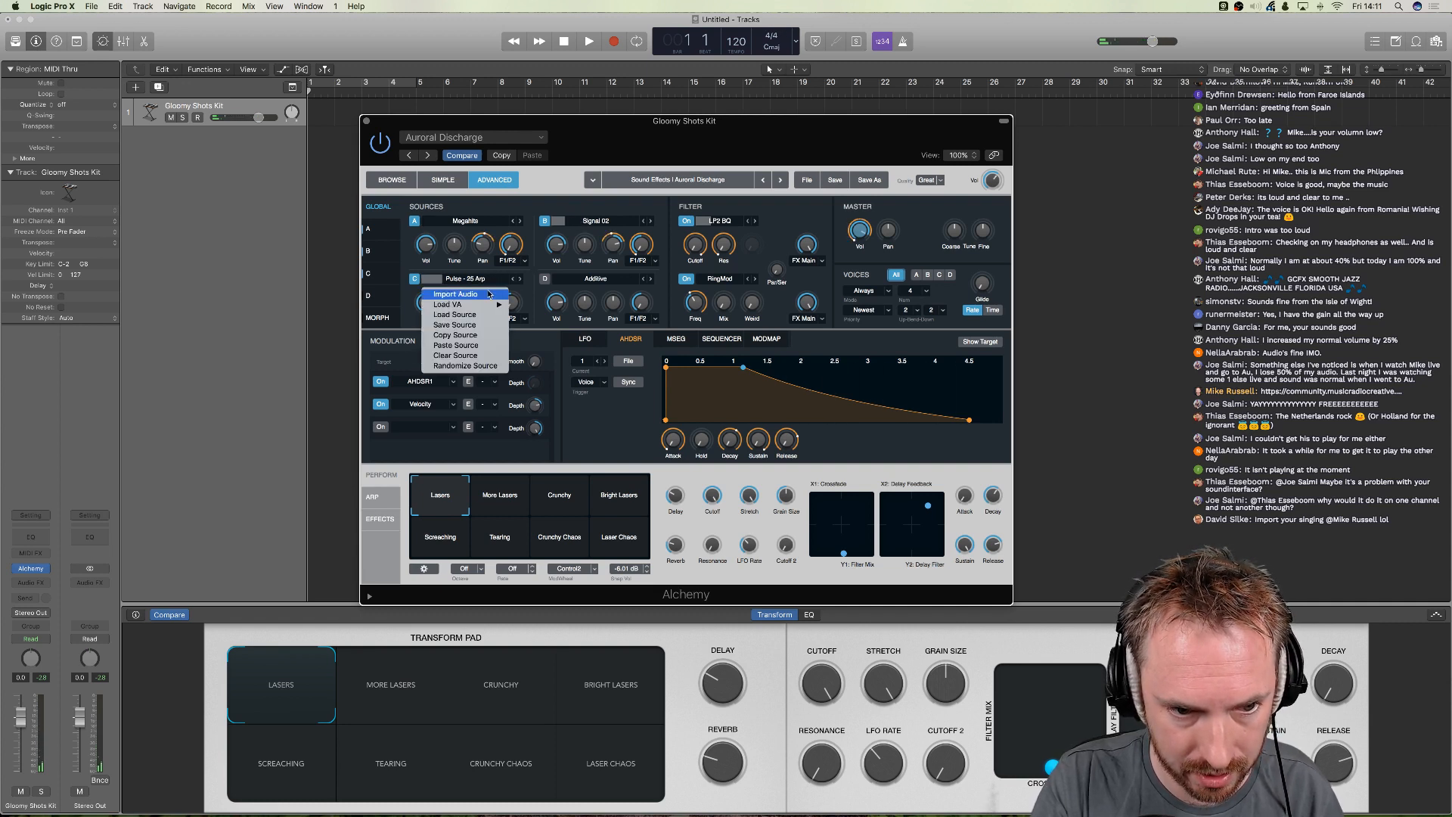
click(485, 357)
click(560, 282)
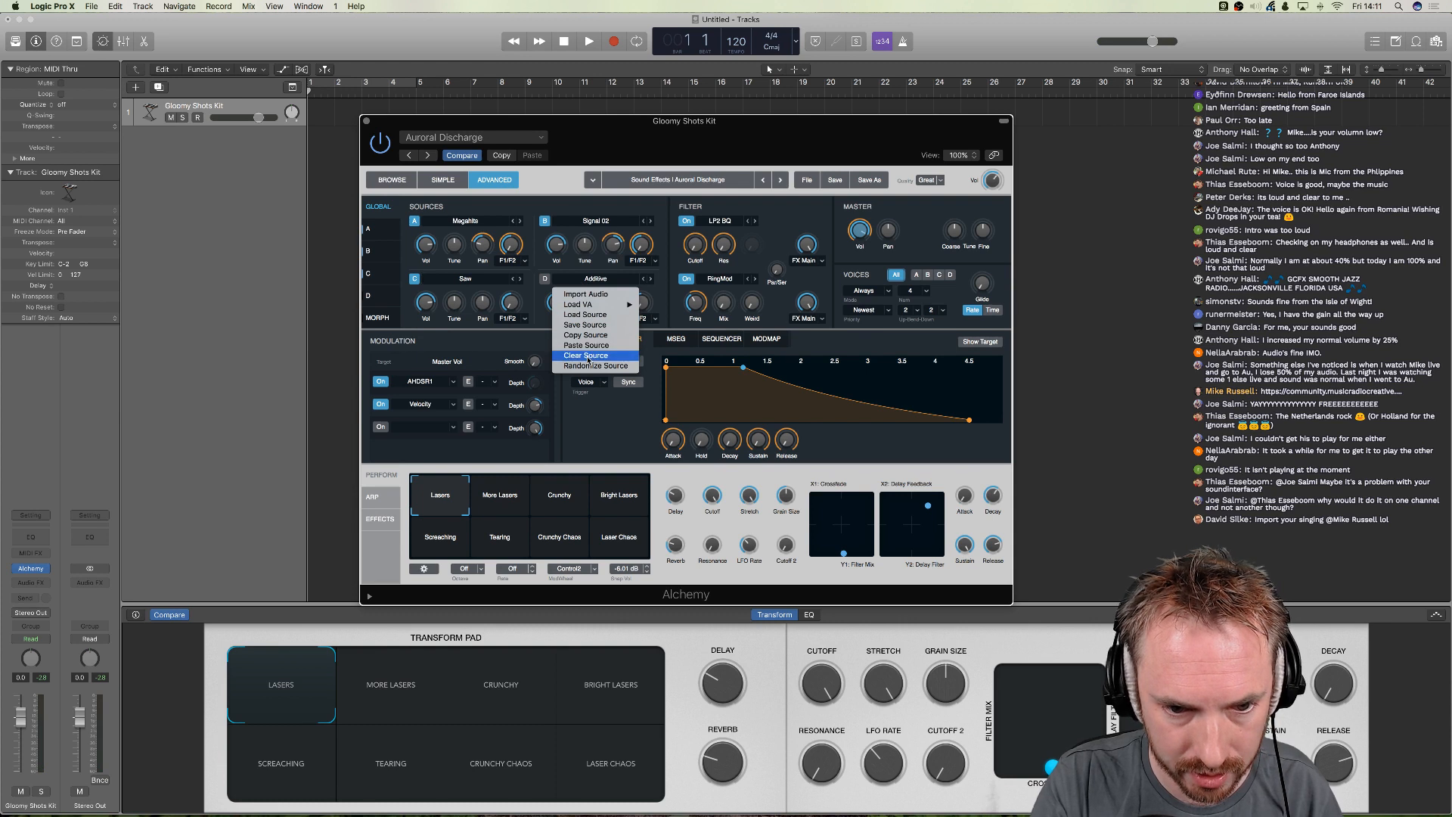
click(593, 355)
click(595, 221)
click(582, 297)
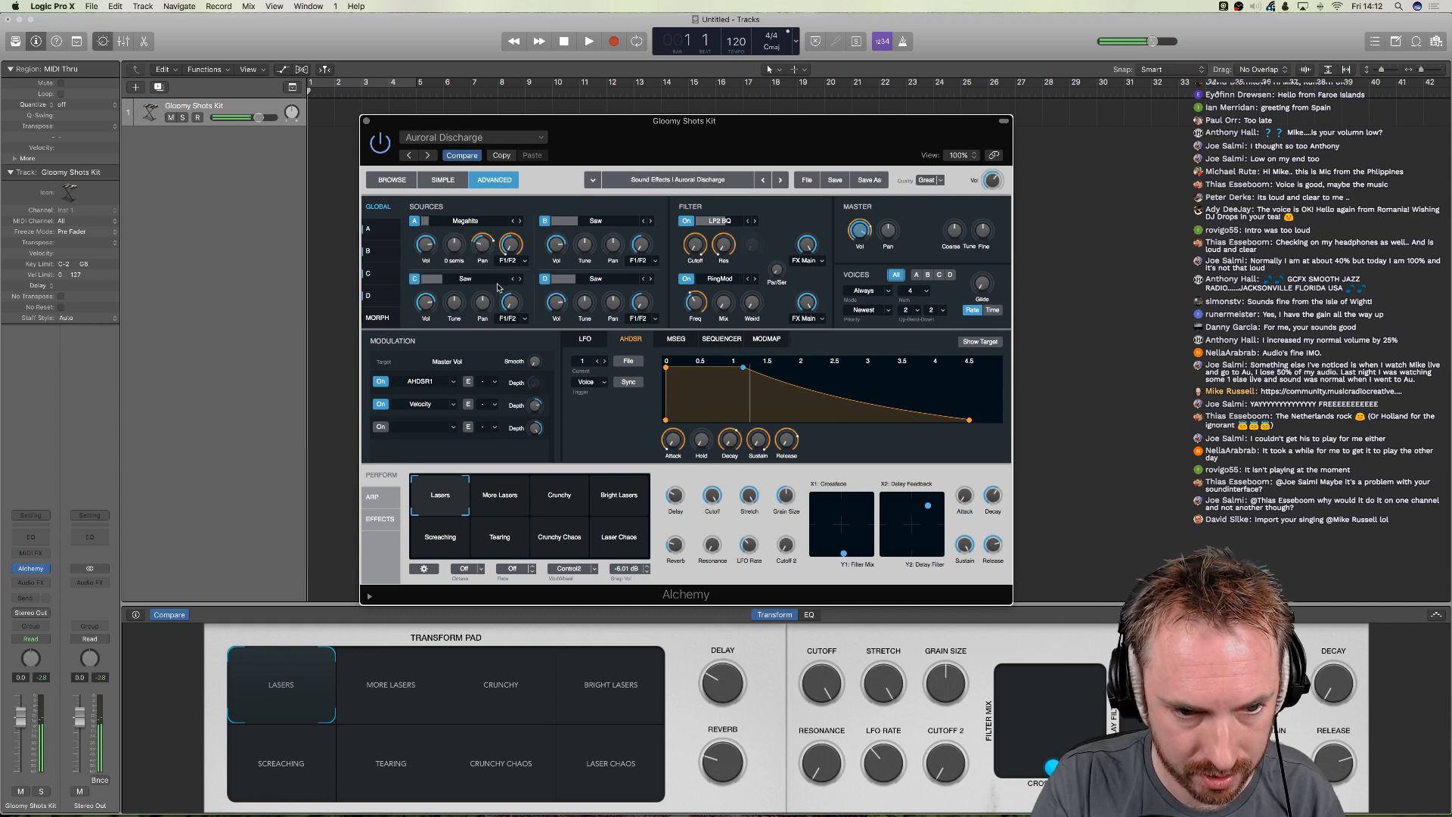
- Turn the volumes of Alchemy's sources B, C and D all the way down
drag(427, 304, 427, 341)
drag(556, 304, 557, 340)
drag(557, 245, 558, 306)
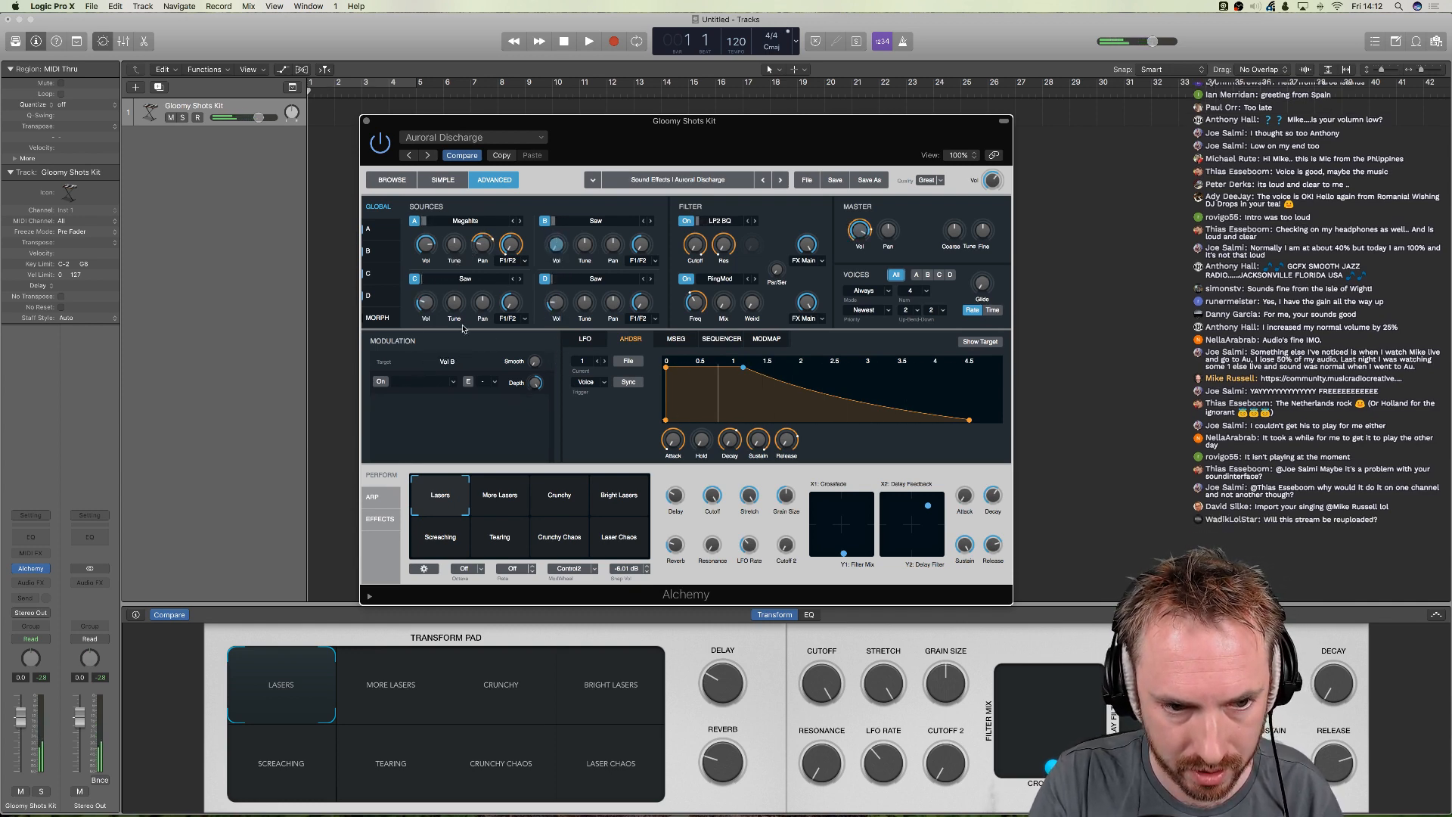
drag(428, 304, 429, 315)
drag(558, 305, 561, 317)
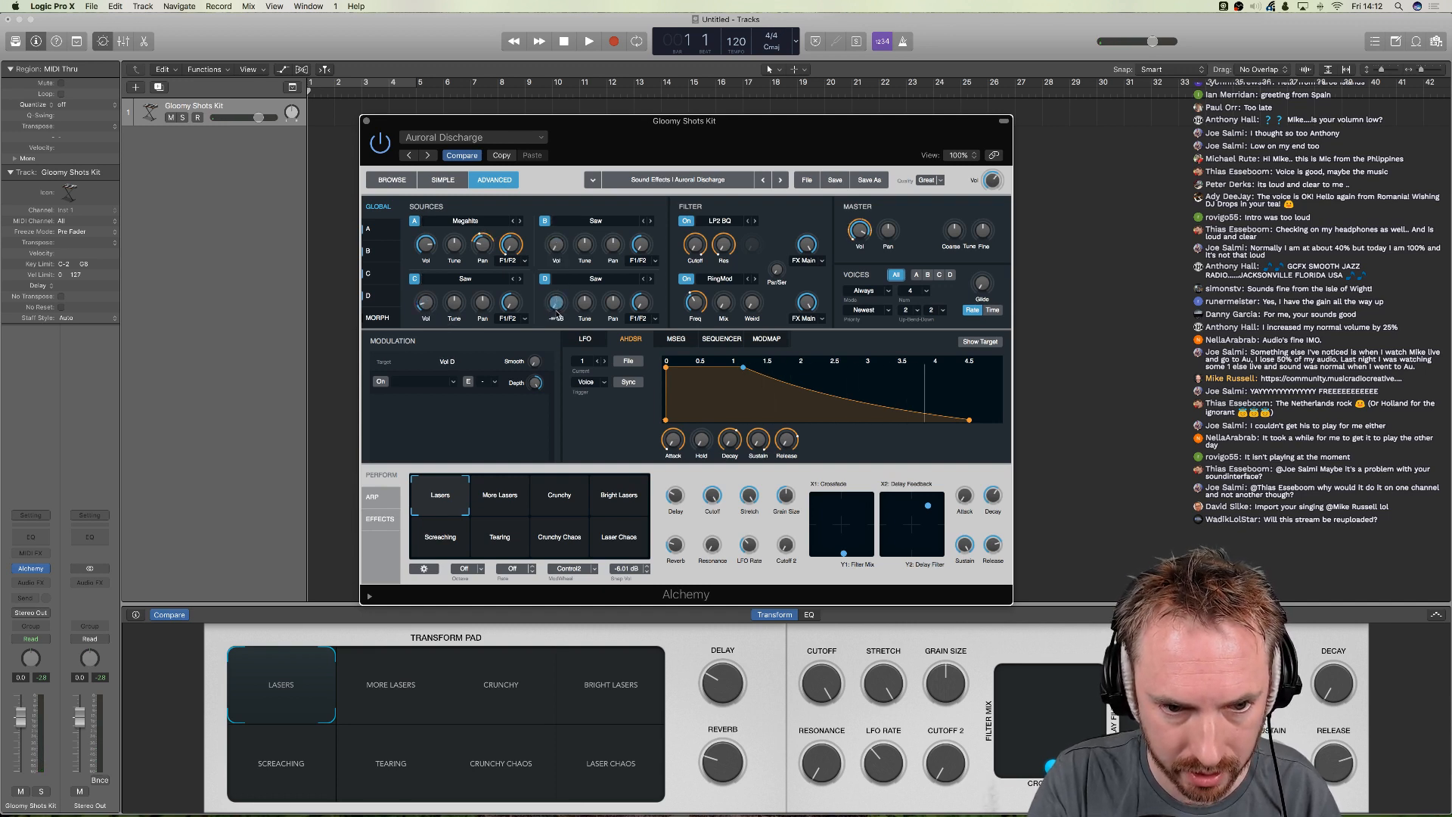
drag(435, 306, 434, 321)
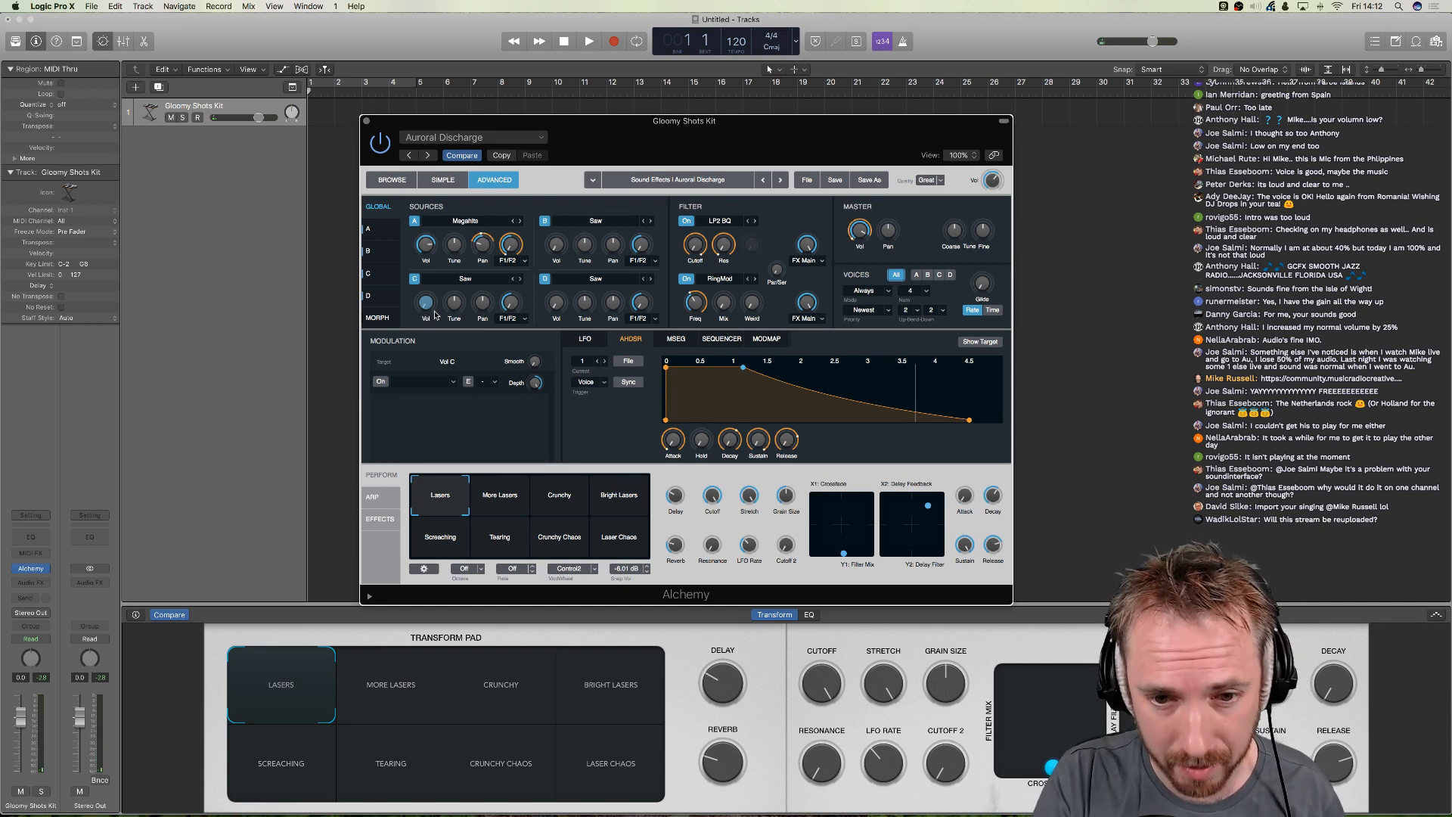
- Adjust the coarse tuning and pan of source A while playing the Megahits clip
drag(454, 245, 456, 242)
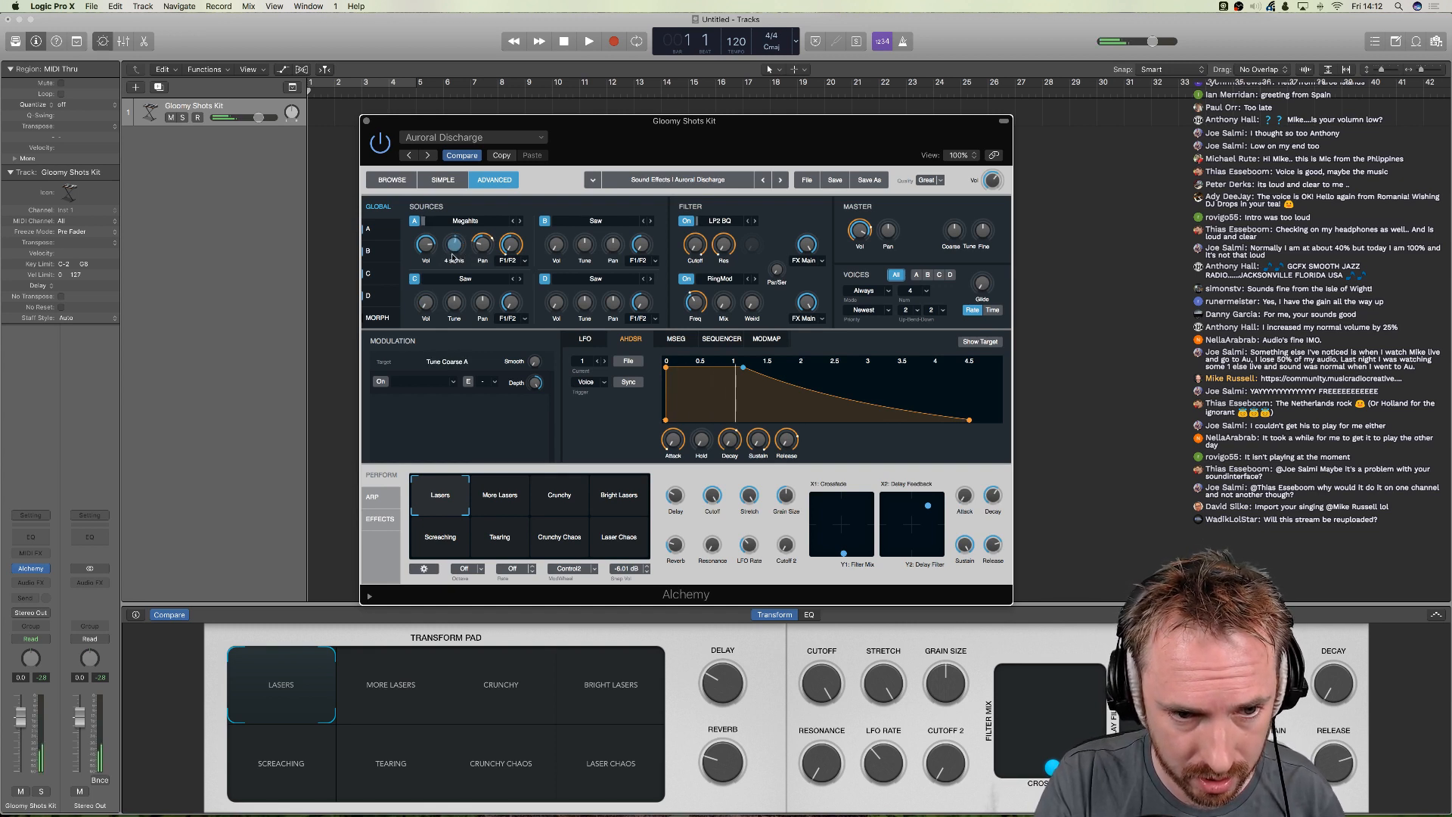
click(481, 247)
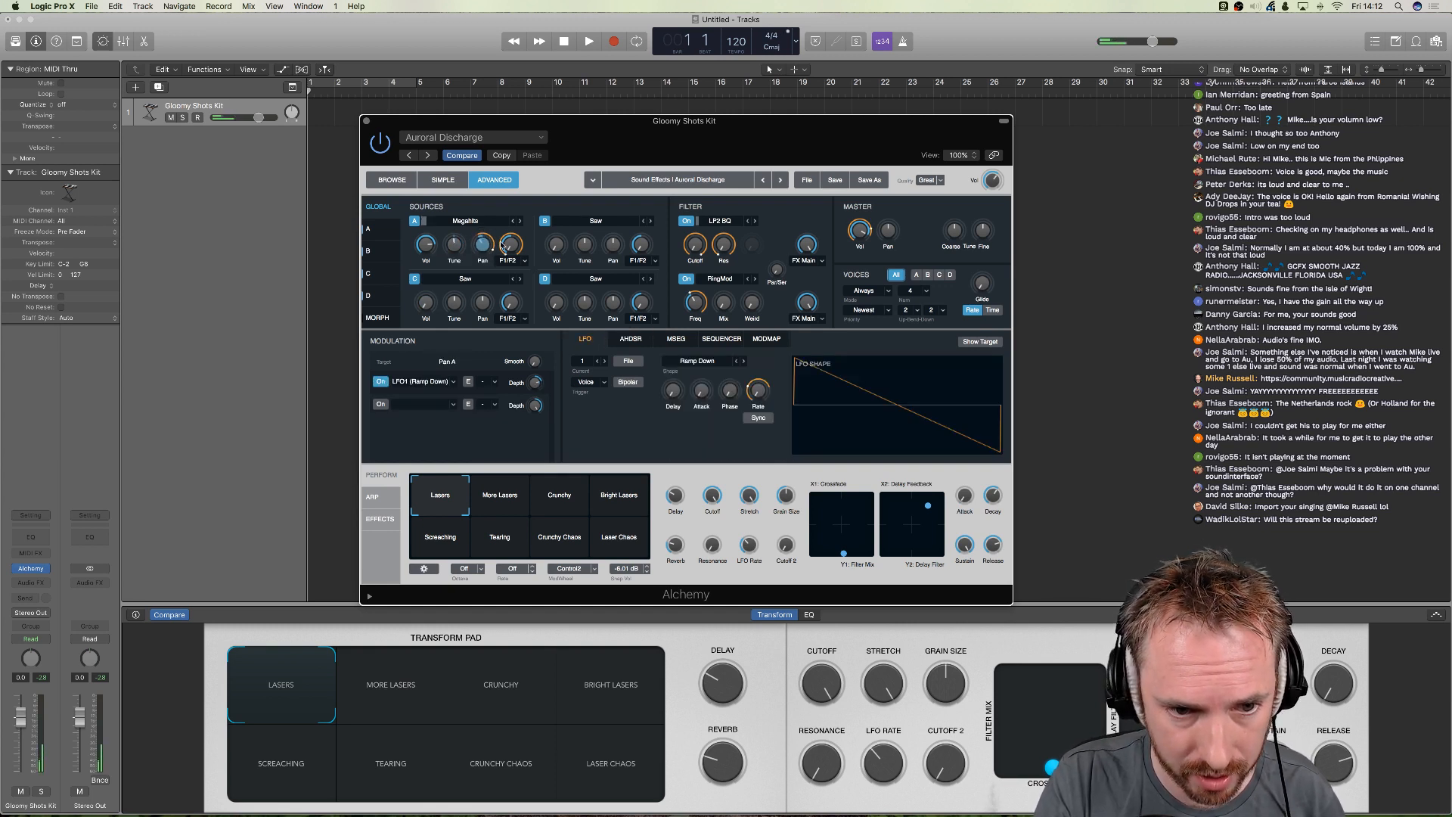
mouse_move(508, 251)
mouse_down()
mouse_move(510, 220)
mouse_move(482, 241)
mouse_move(491, 325)
mouse_move(482, 255)
mouse_up()
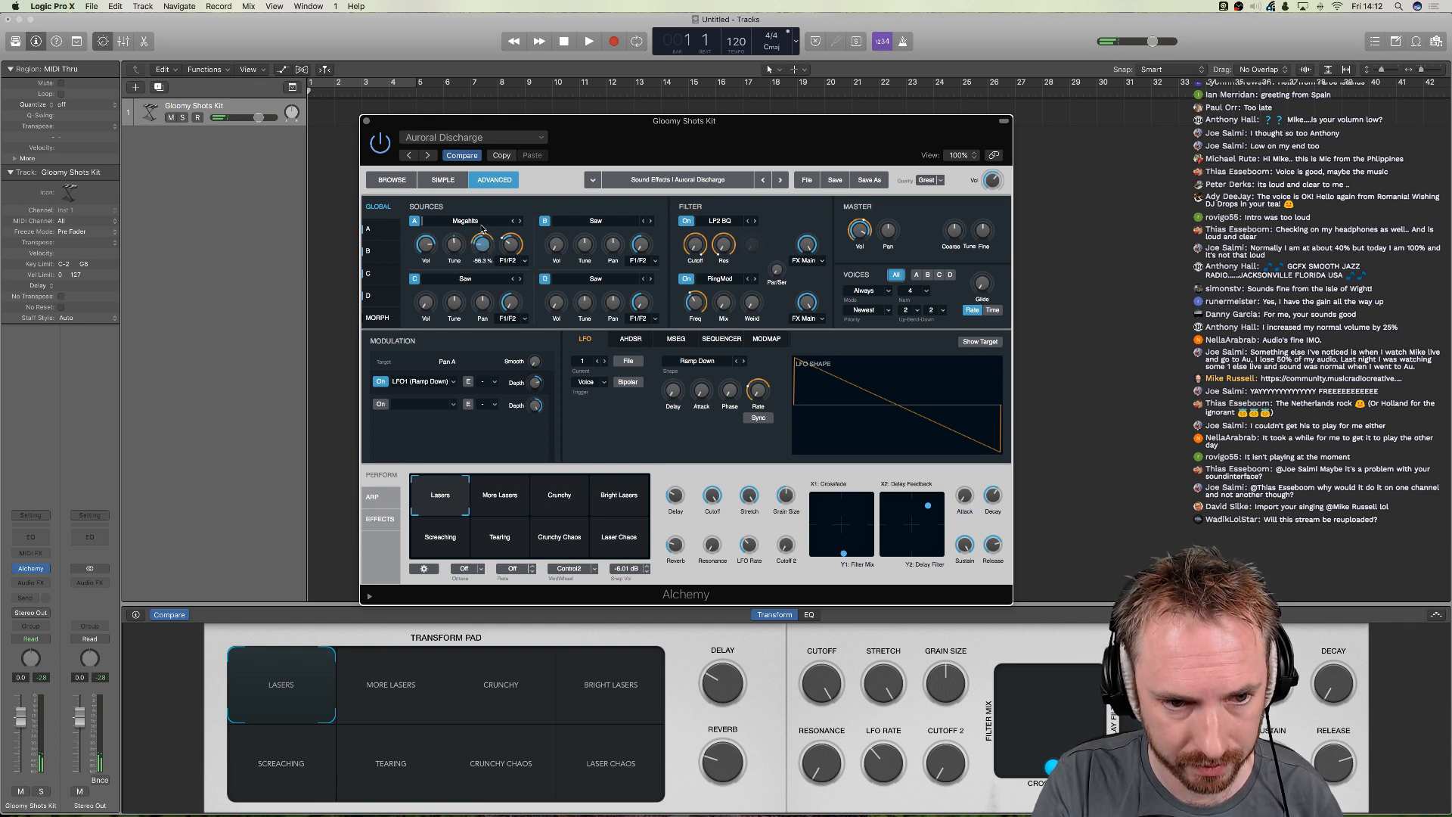
drag(452, 242, 449, 245)
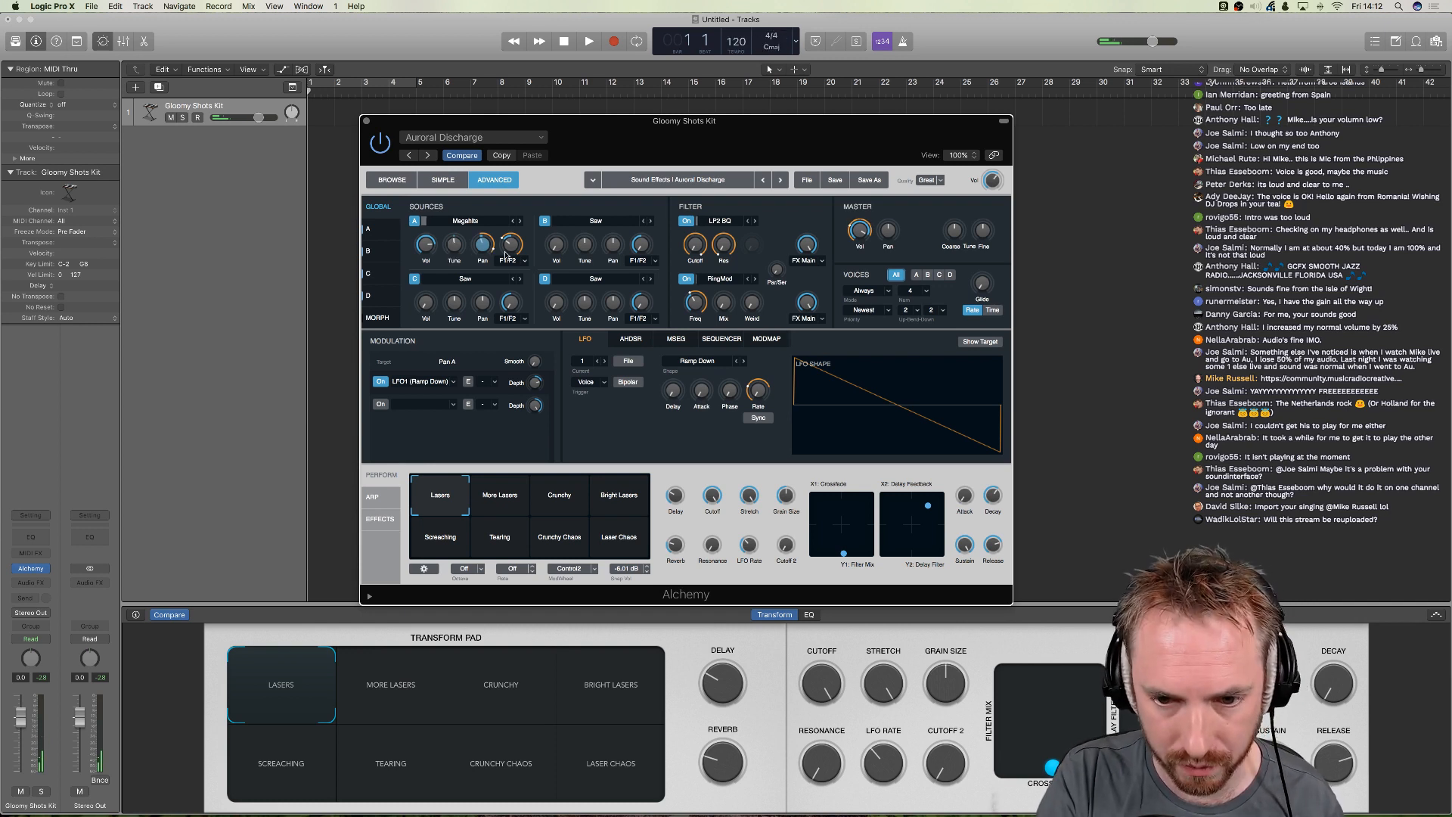
- Browse the Sound Effects Transition presets, auditioning Colossal Uprising, Cosmic Storm and Crackle Drop, and load Cup Of Tea Kit
click(411, 181)
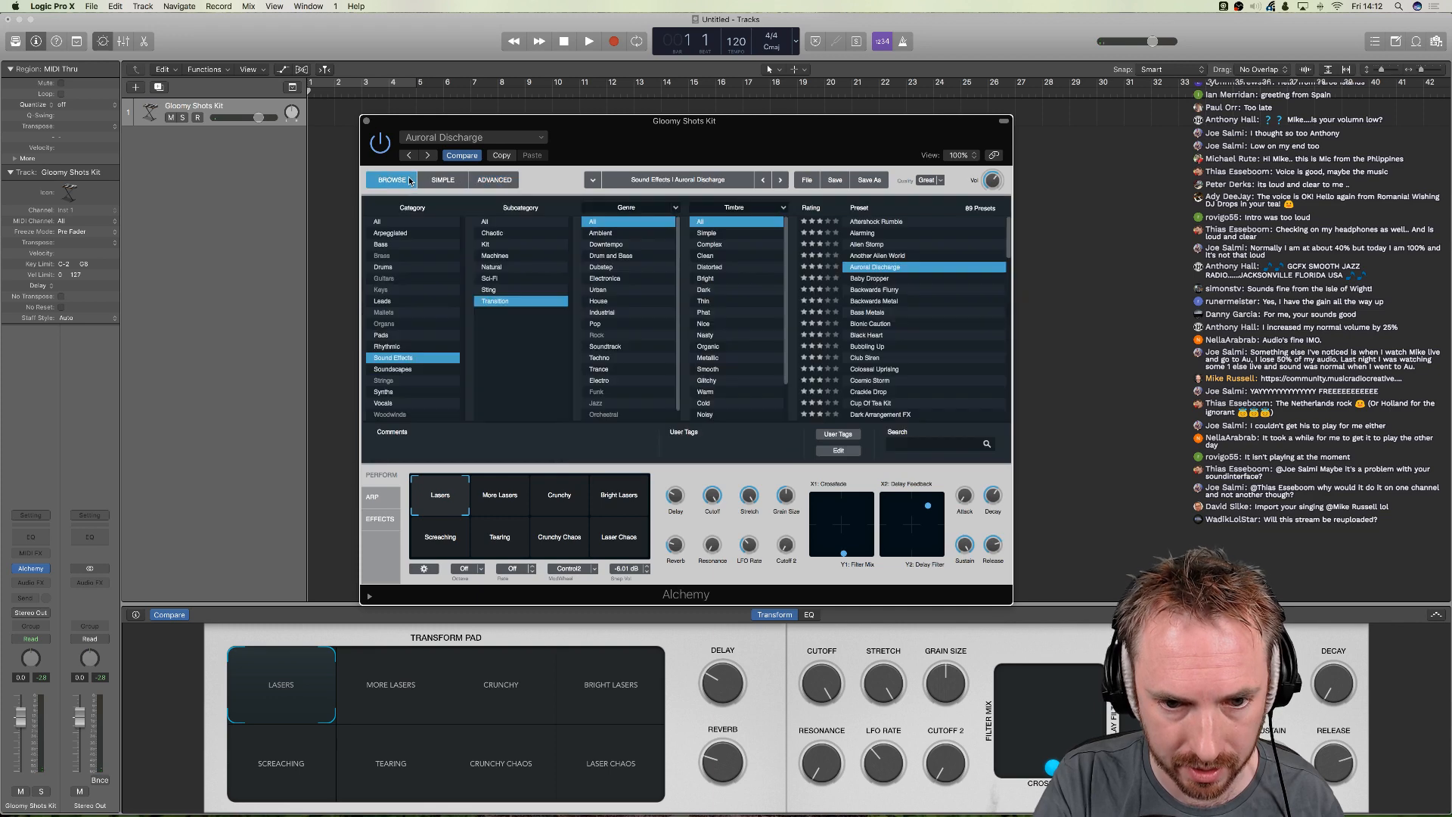
click(877, 369)
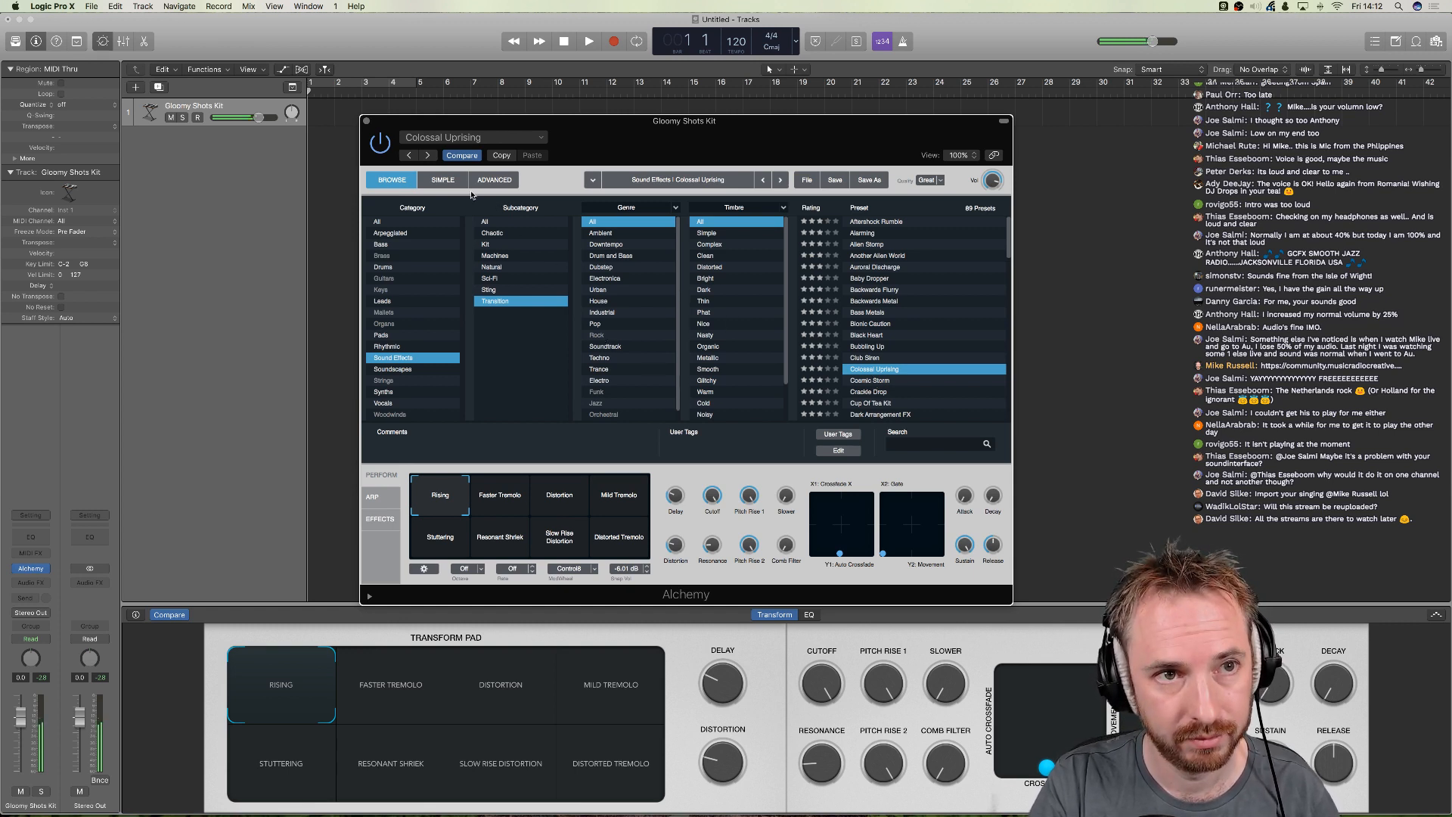
click(873, 381)
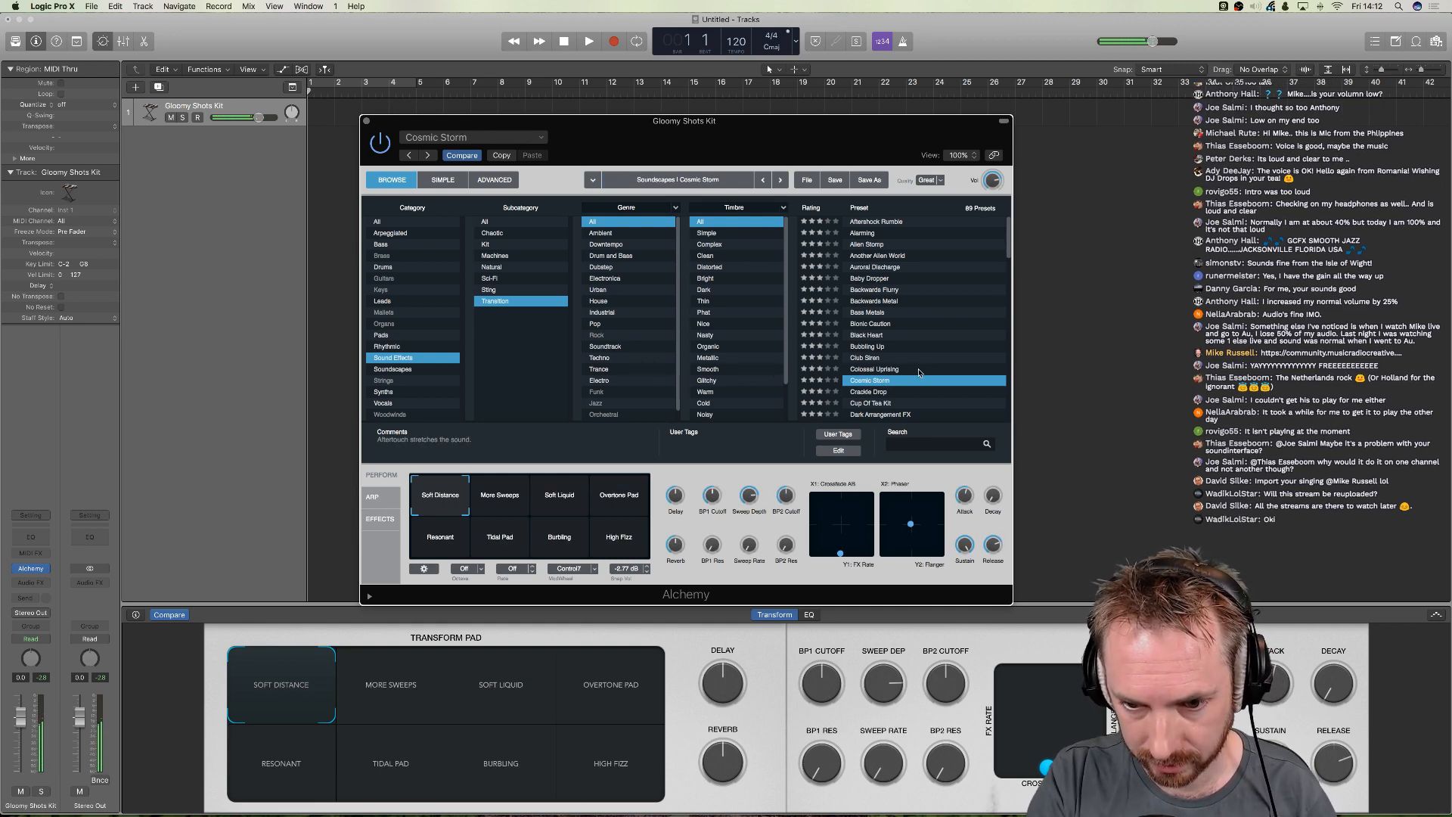
click(885, 392)
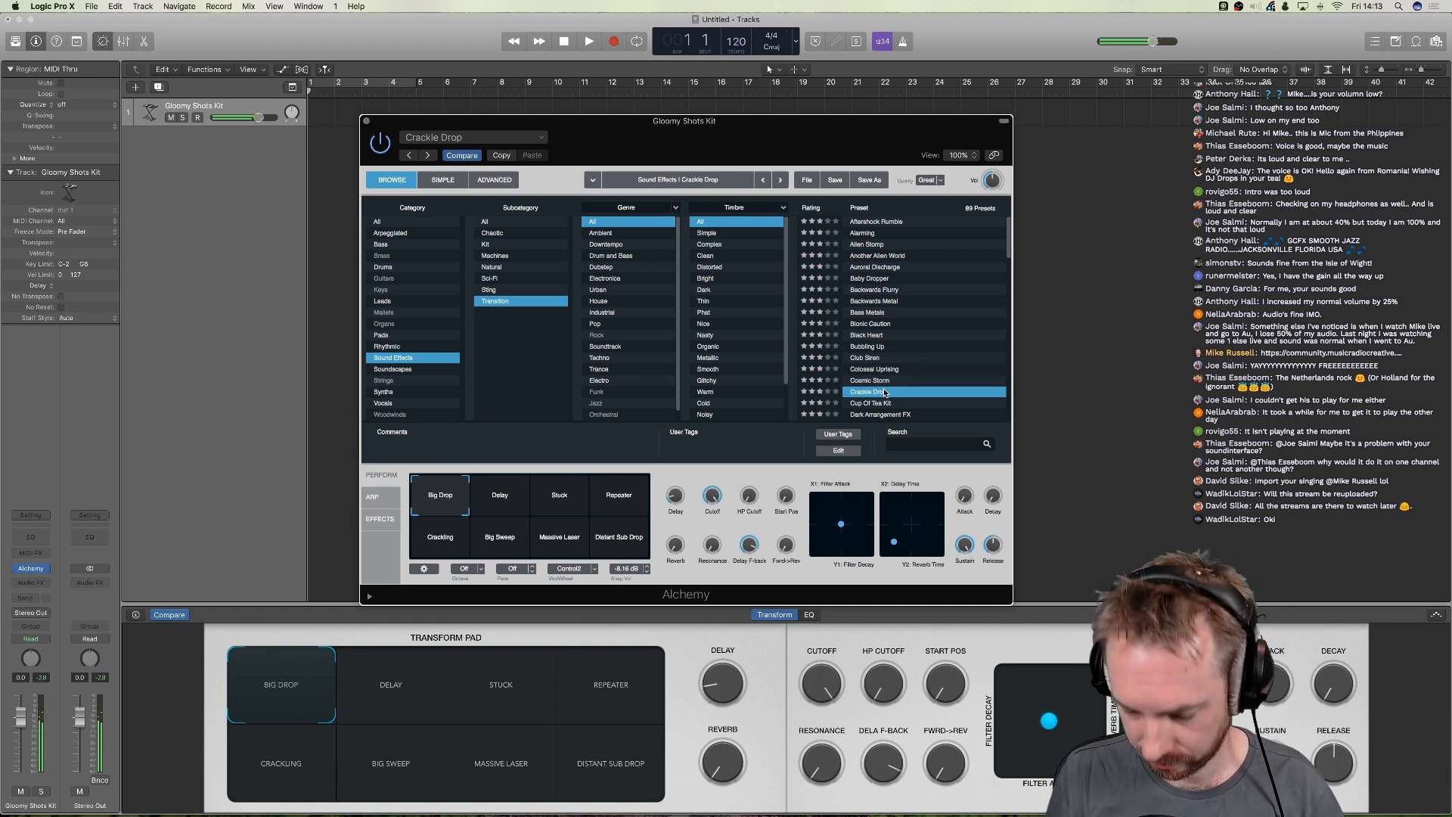
click(877, 404)
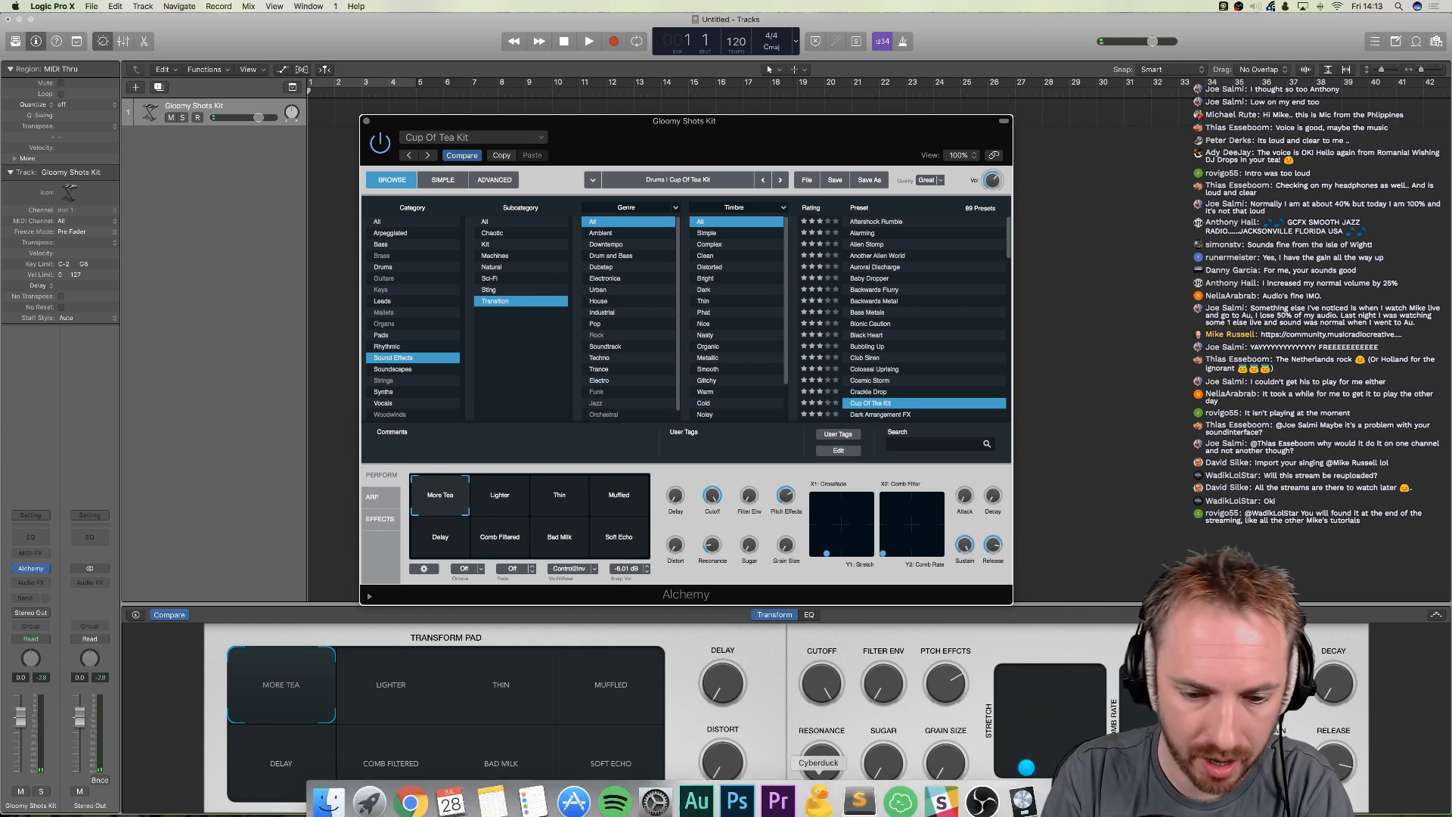
- Switch to Adobe Audition, show the whole of 222527.wav and open the Untitled 2 recording in the editor
click(695, 786)
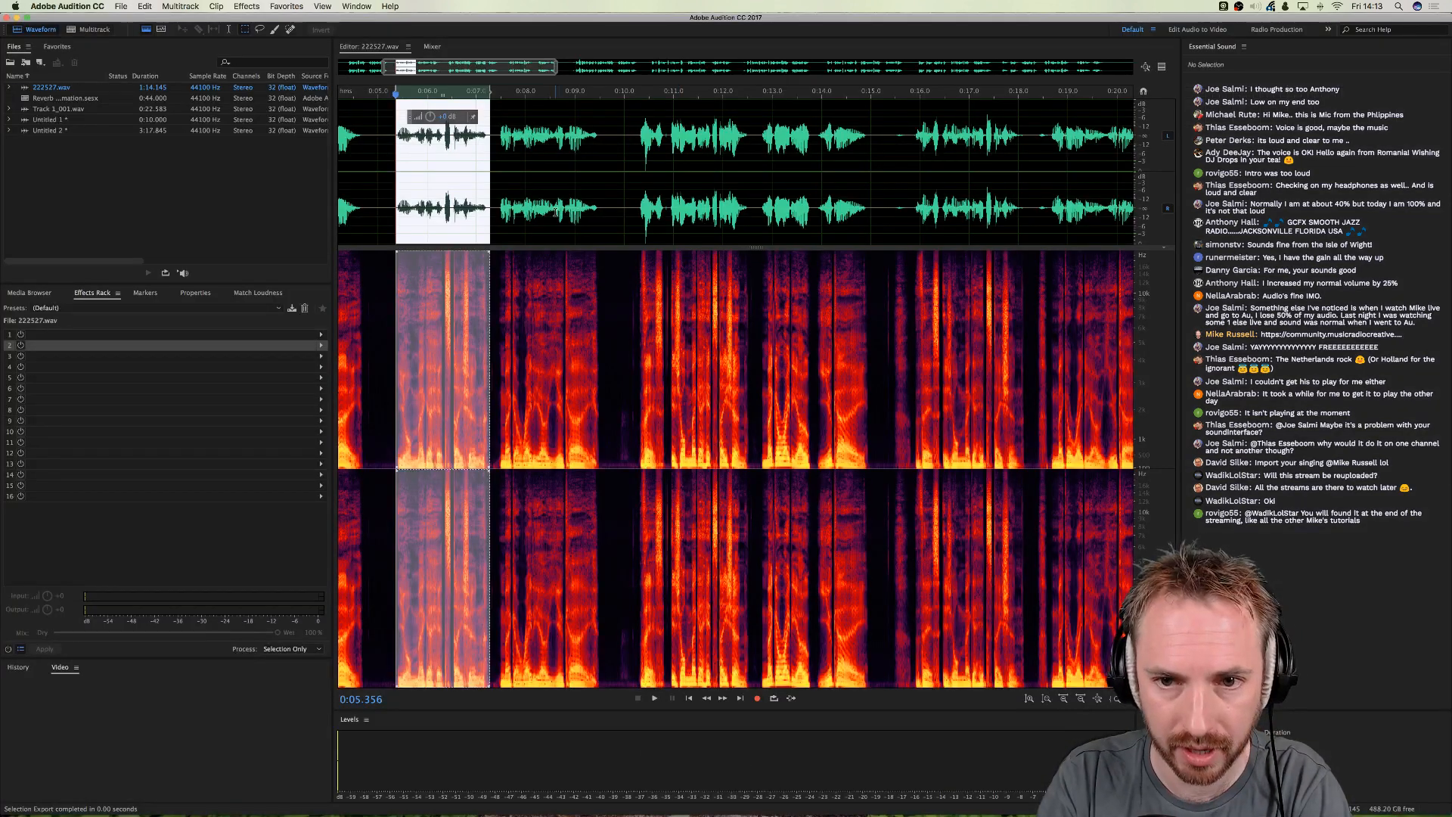
scroll(555, 211, down, 5)
click(578, 189)
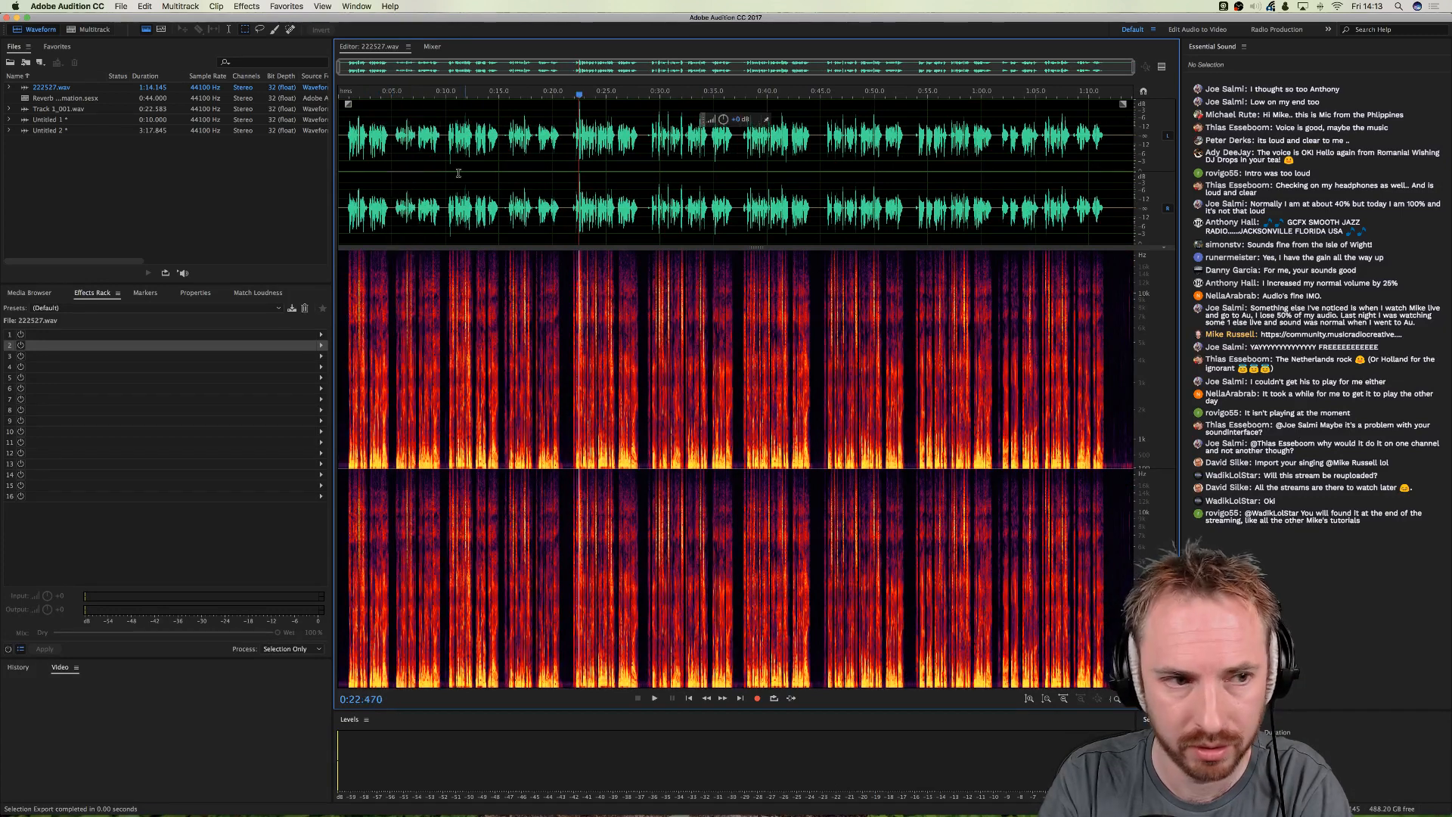
double_click(64, 131)
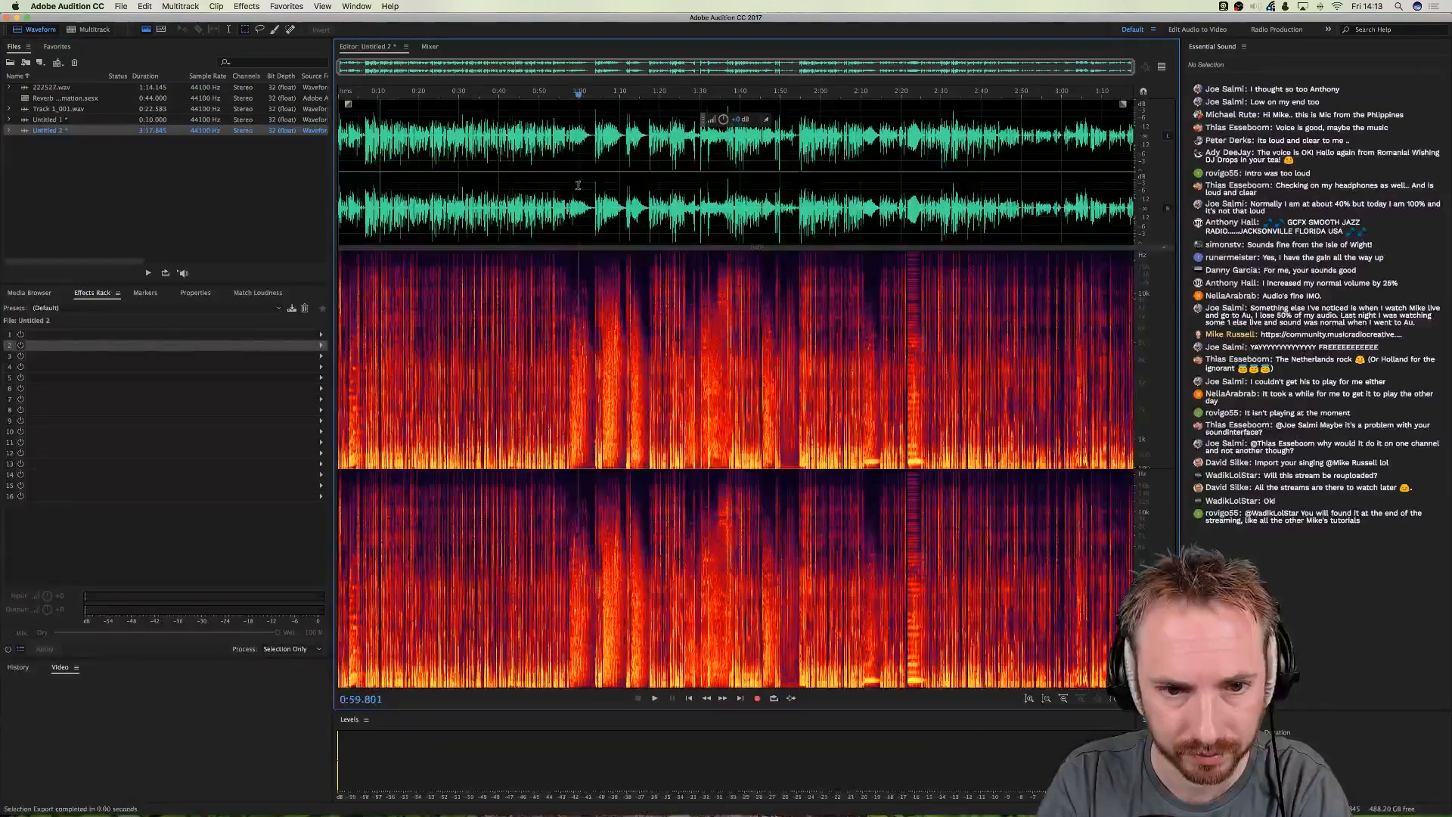
- Listen to Untitled 2 at about 0:58, 2:22, 2:12 and 1:13 to locate a usable sound effect
click(567, 187)
key(space)
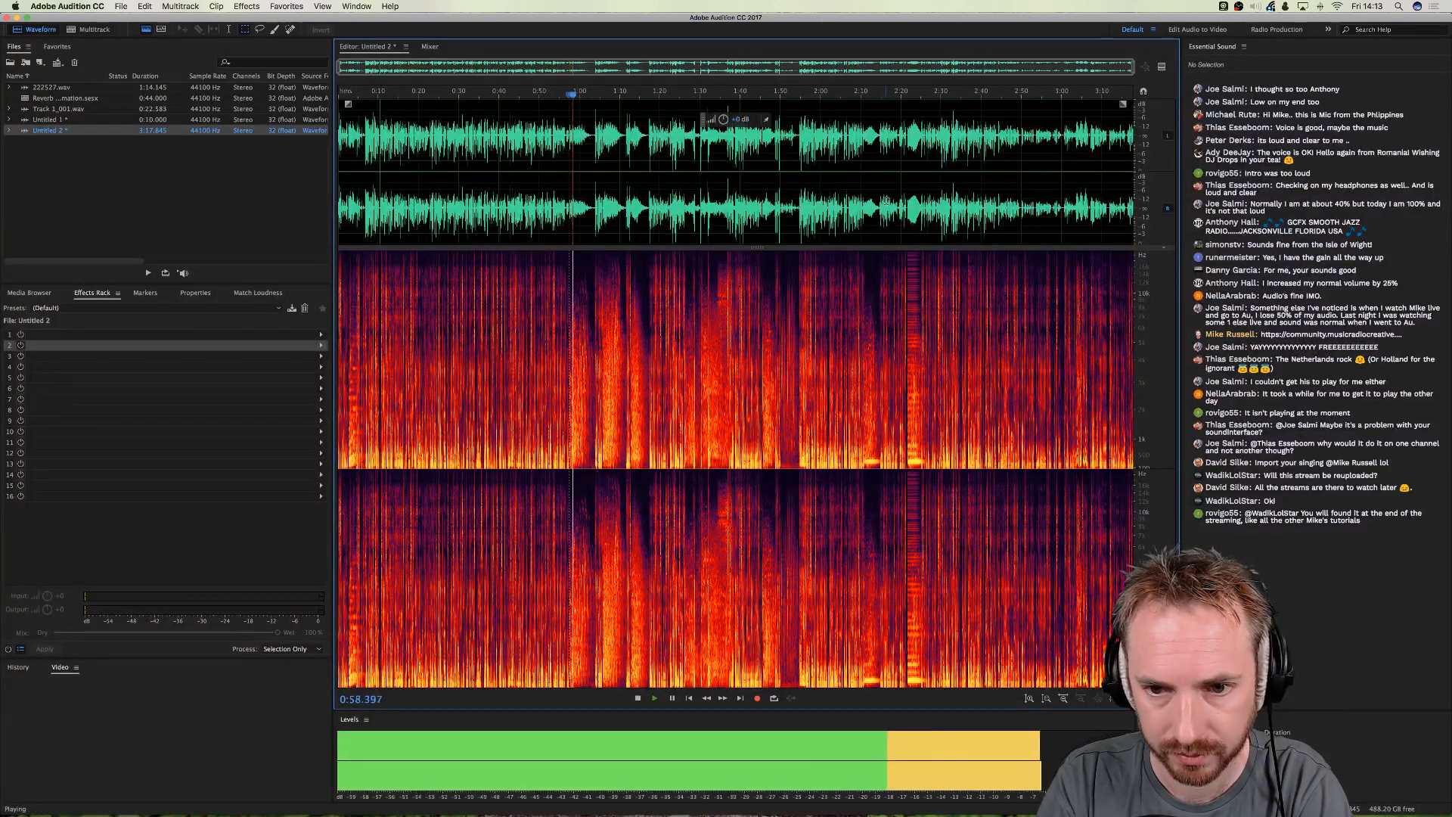
key(space)
click(907, 209)
key(space)
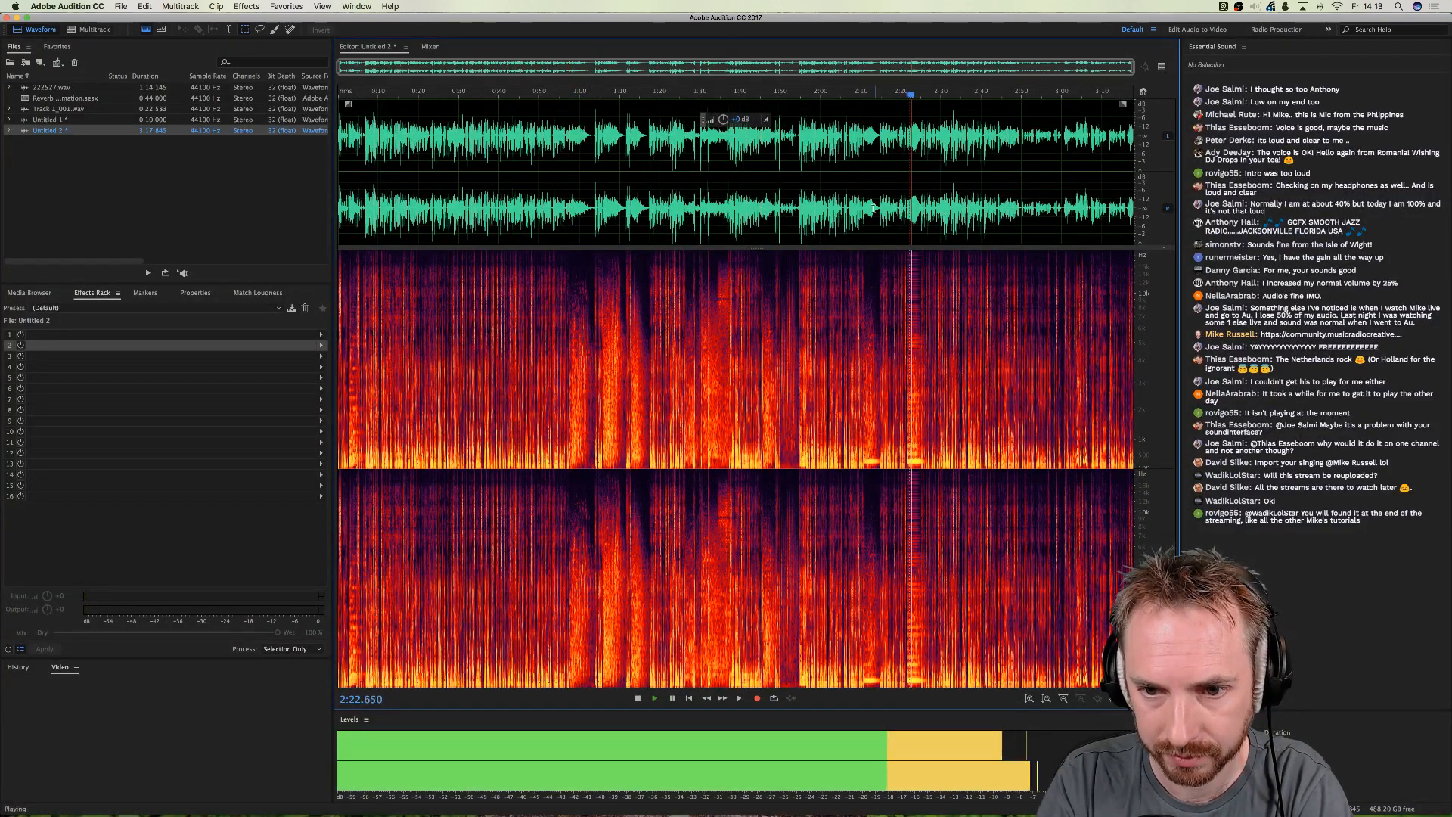
key(space)
click(863, 211)
key(space)
key(space)
click(626, 211)
key(space)
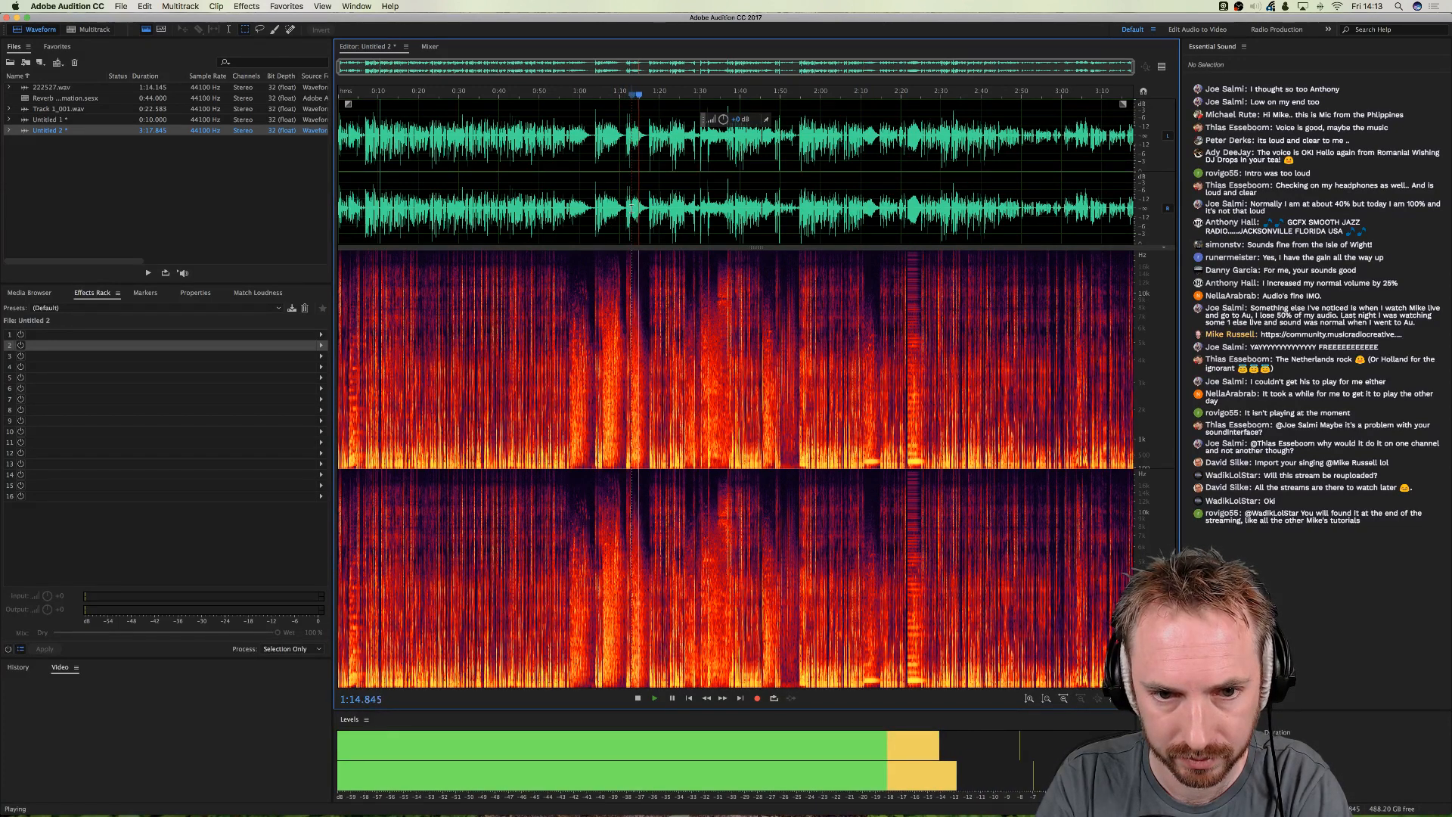
key(space)
- Try deleting everything before about 1:13 in Untitled 2, listen to the new start, and undo the deletion
drag(630, 209, 158, 211)
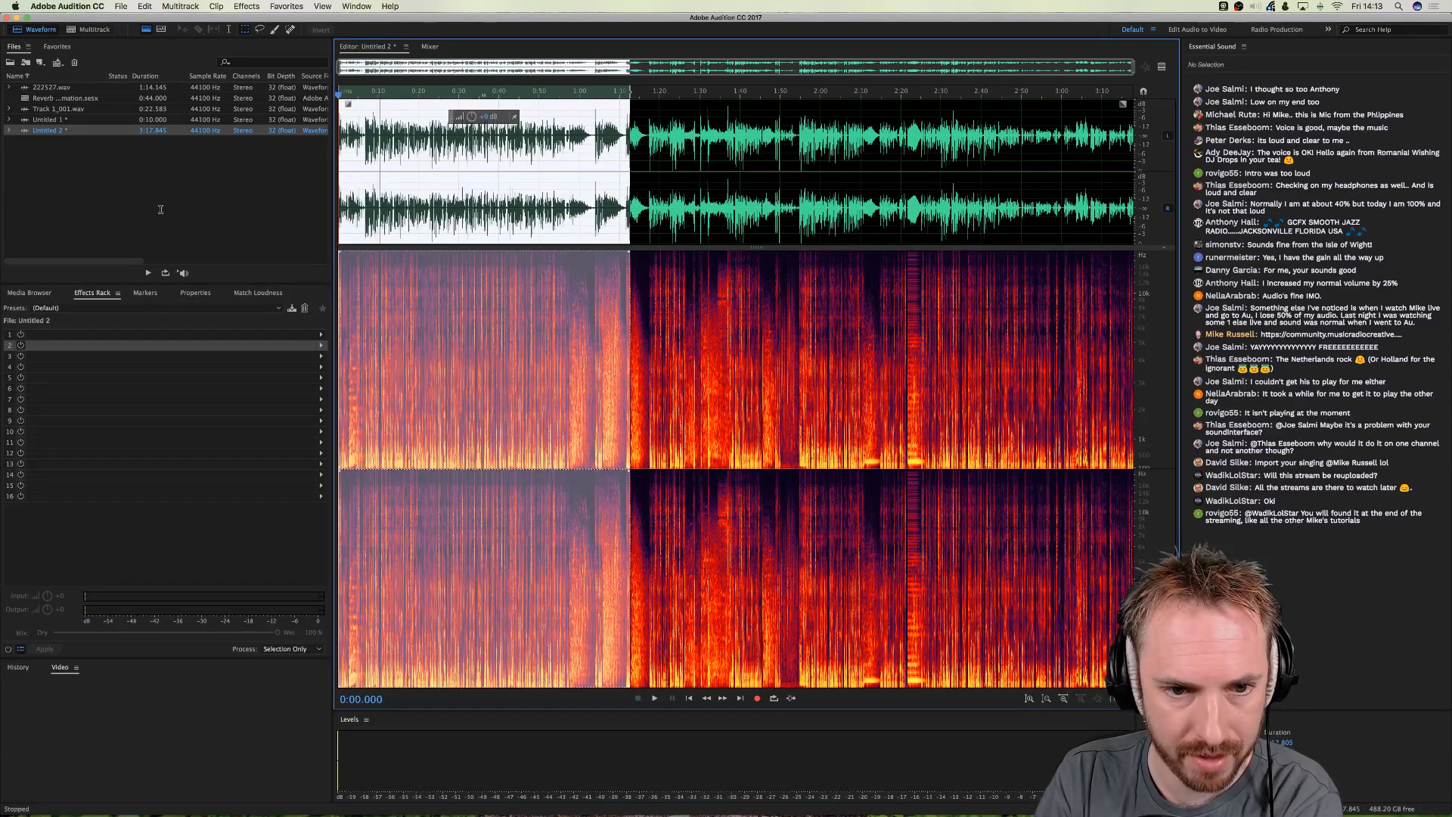
key(Delete)
key(space)
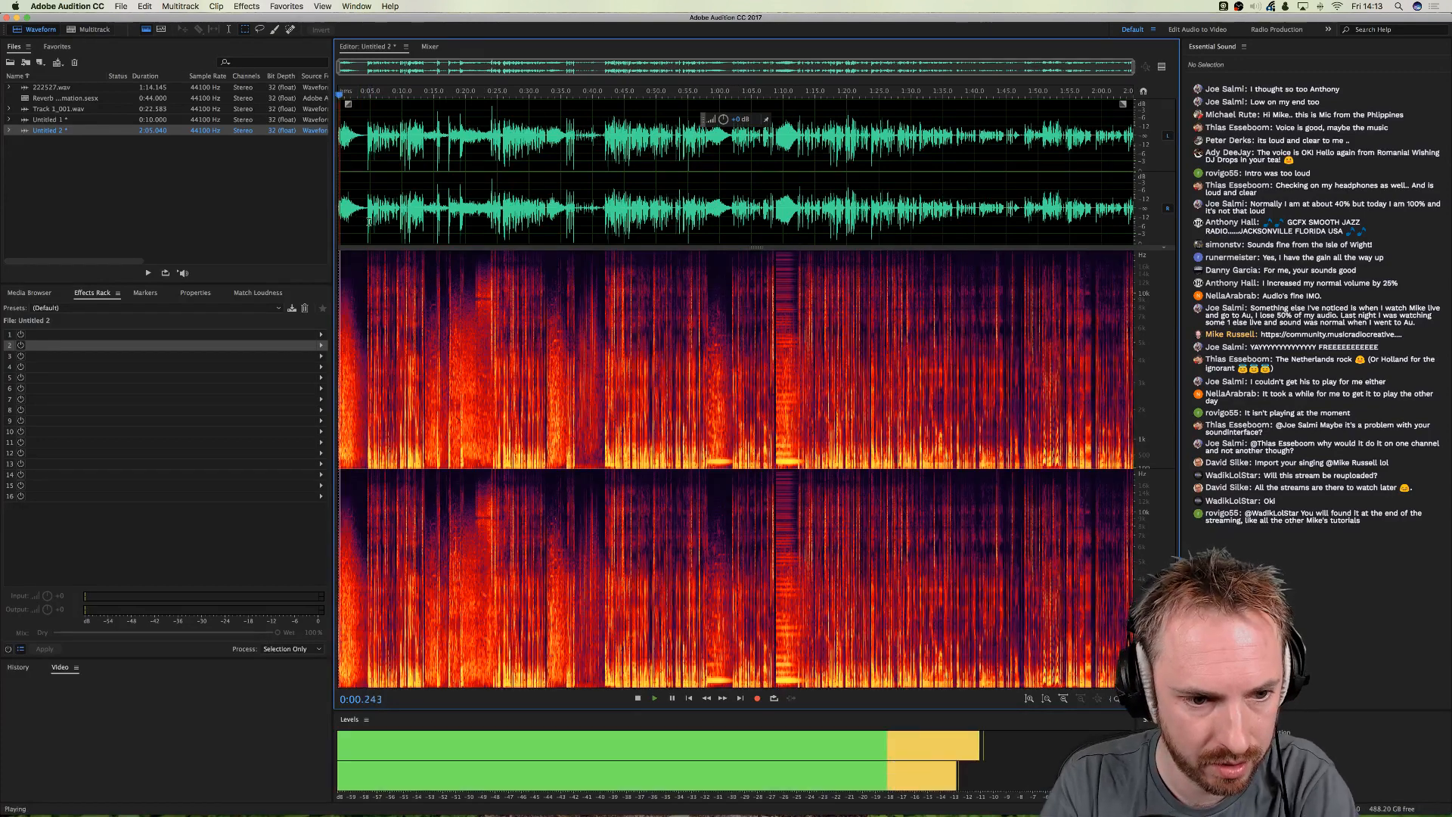
key(space)
key(super+z)
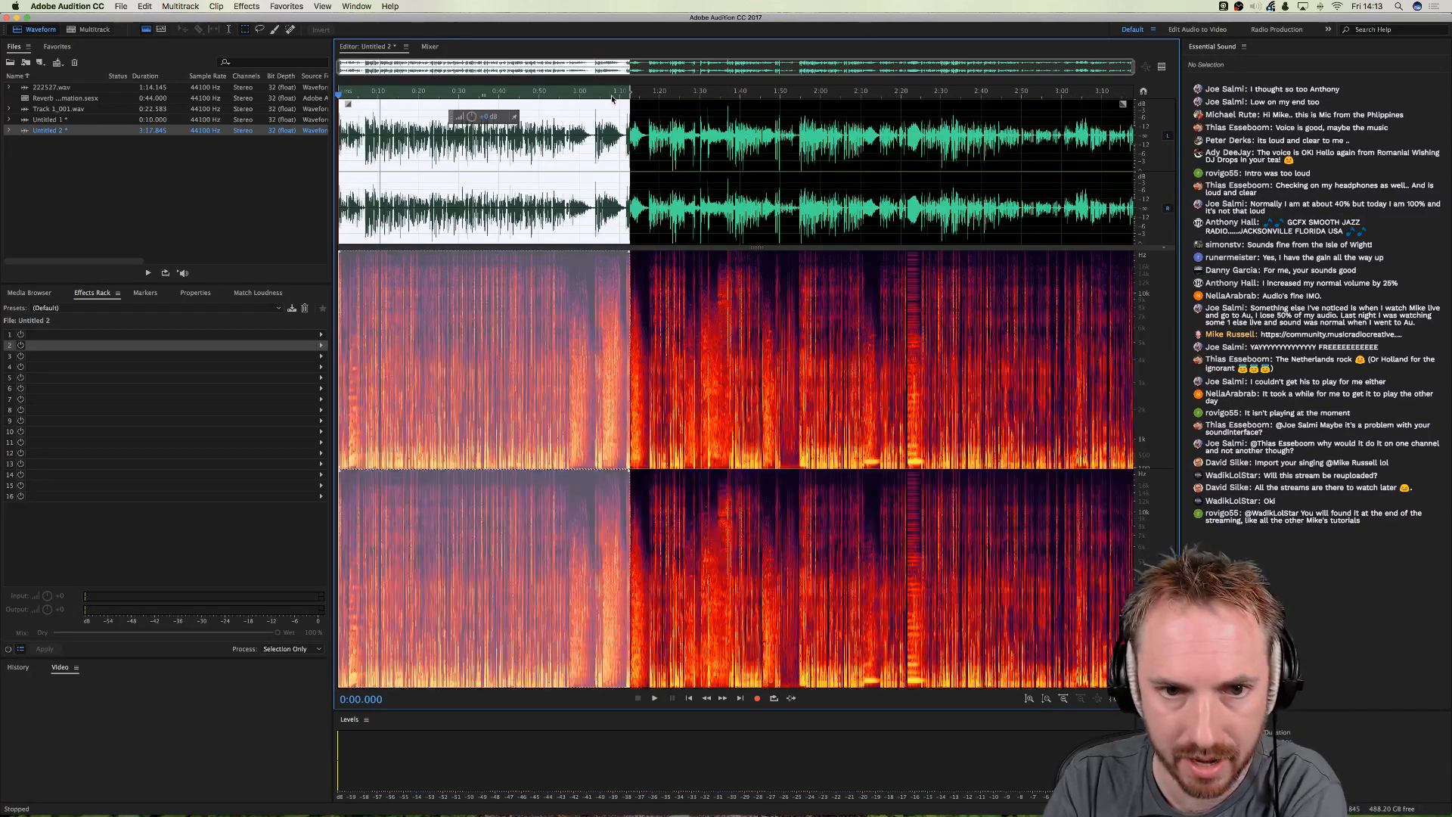
- Trim Untitled 2 to the roughly 4.6-second sound effect starting near 1:13, deleting the audio before and after it, and play it back
scroll(627, 94, up, 3)
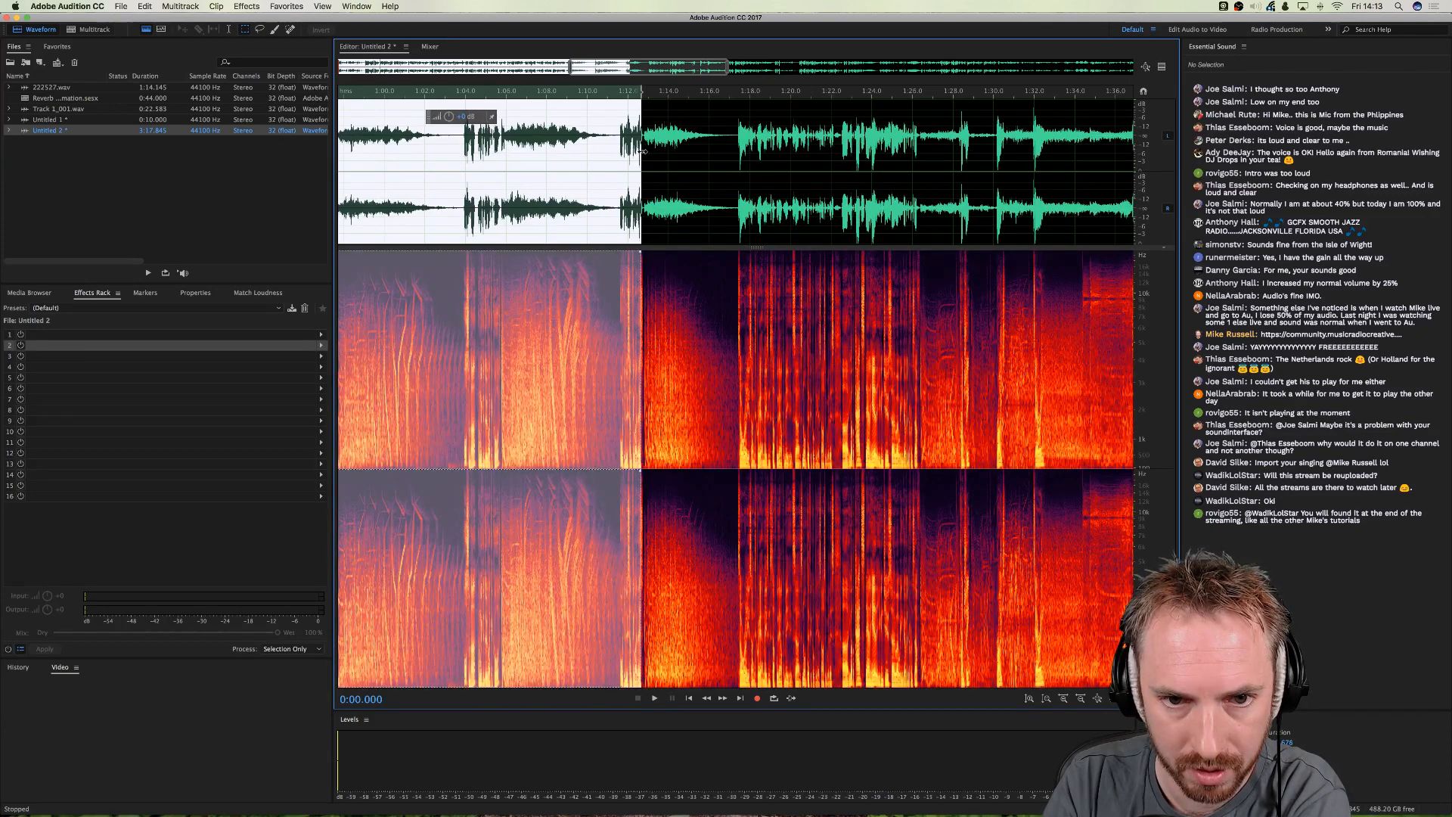
key(Delete)
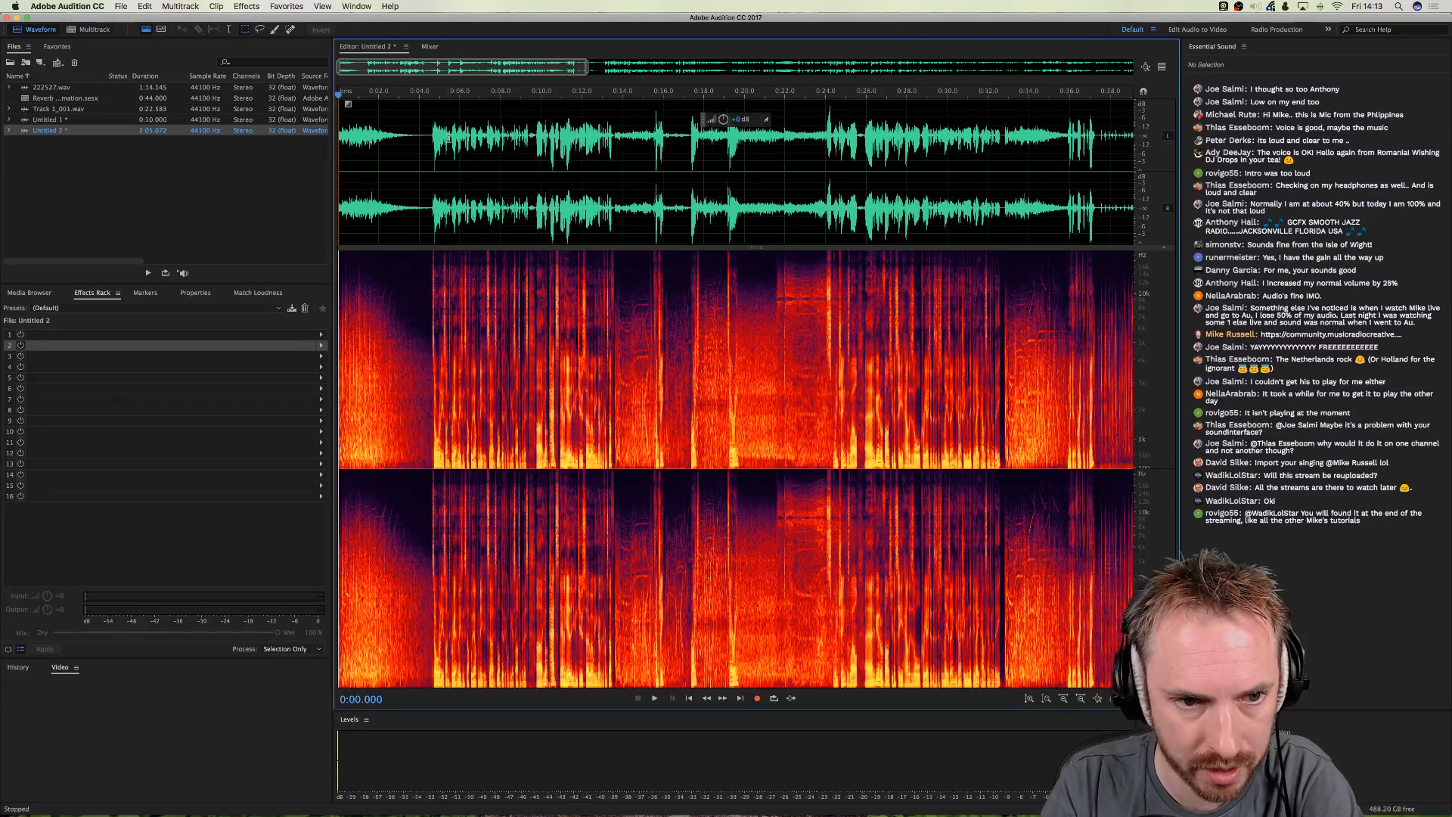
drag(433, 140, 1399, 343)
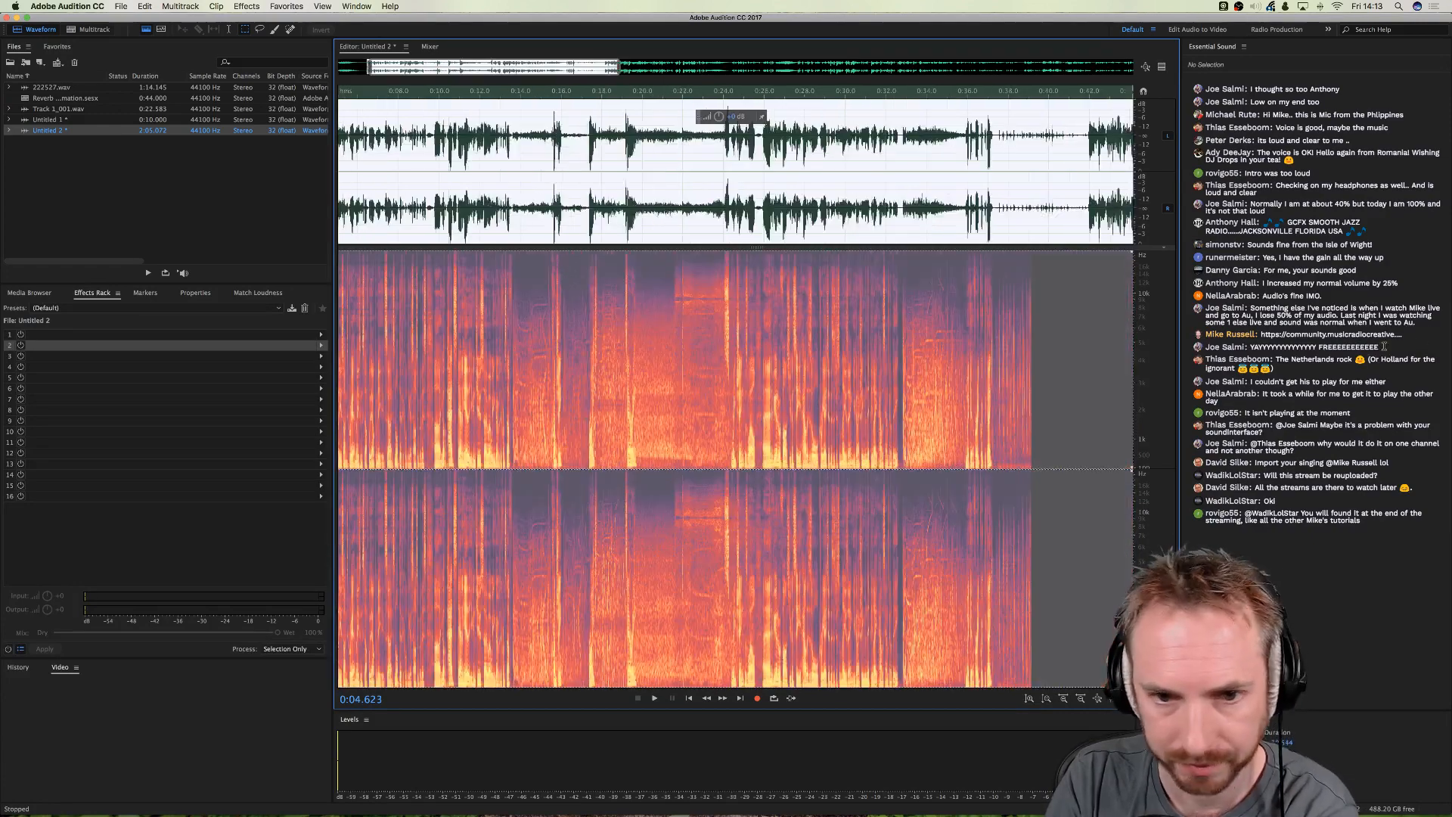
key(Delete)
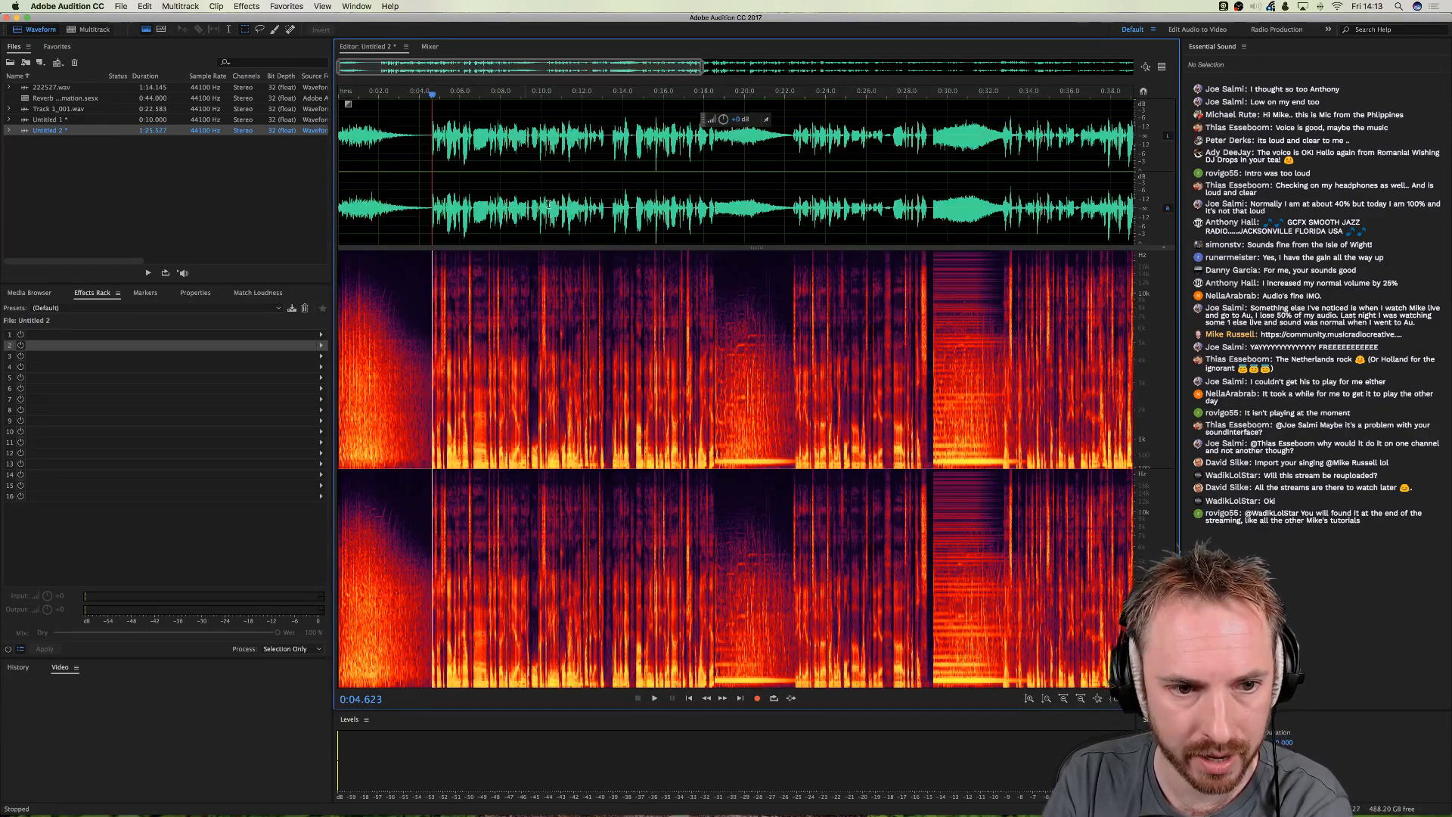
drag(1086, 203, 1138, 204)
key(Delete)
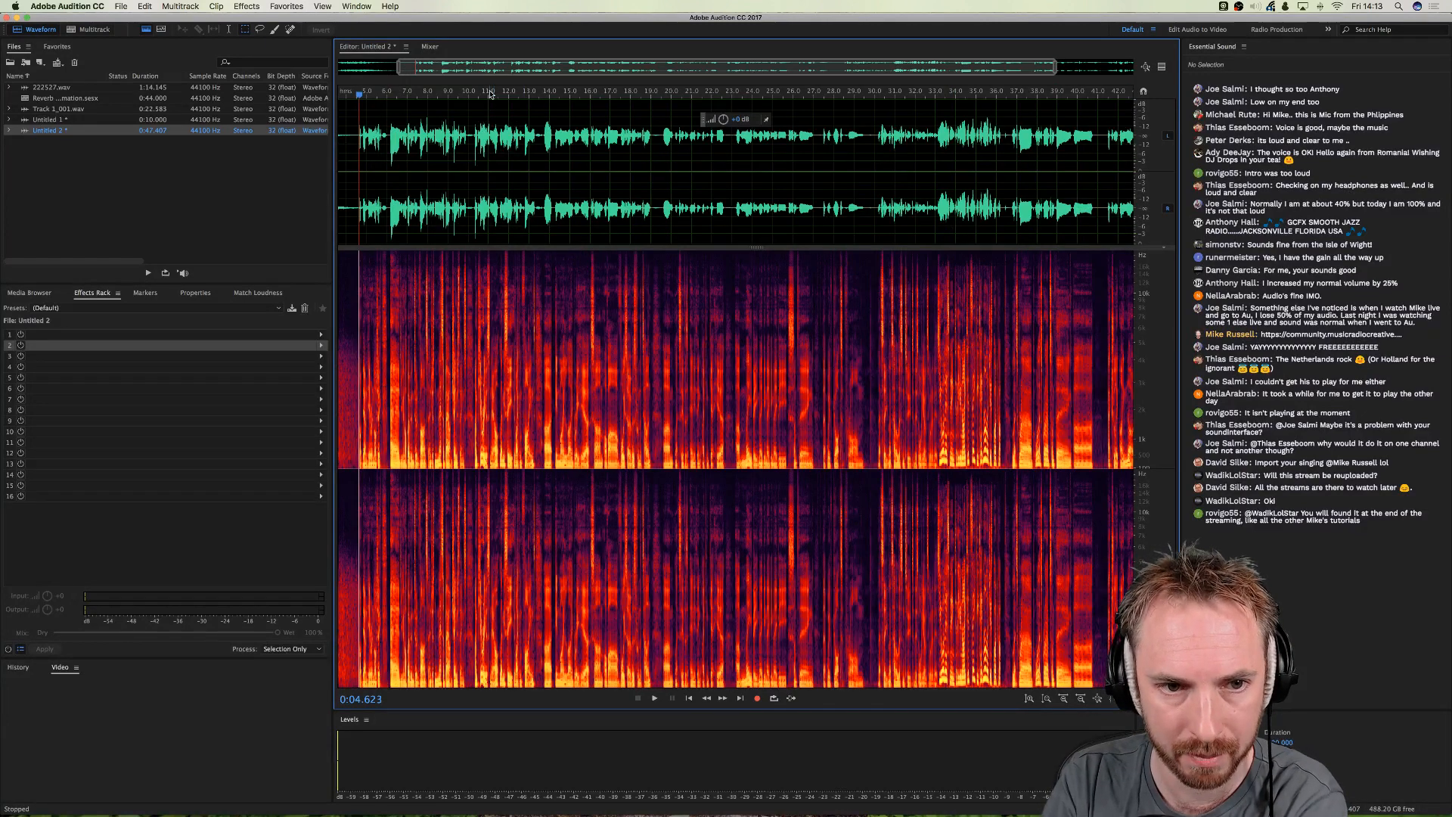
scroll(489, 93, down, 2)
key(shift+End)
key(Delete)
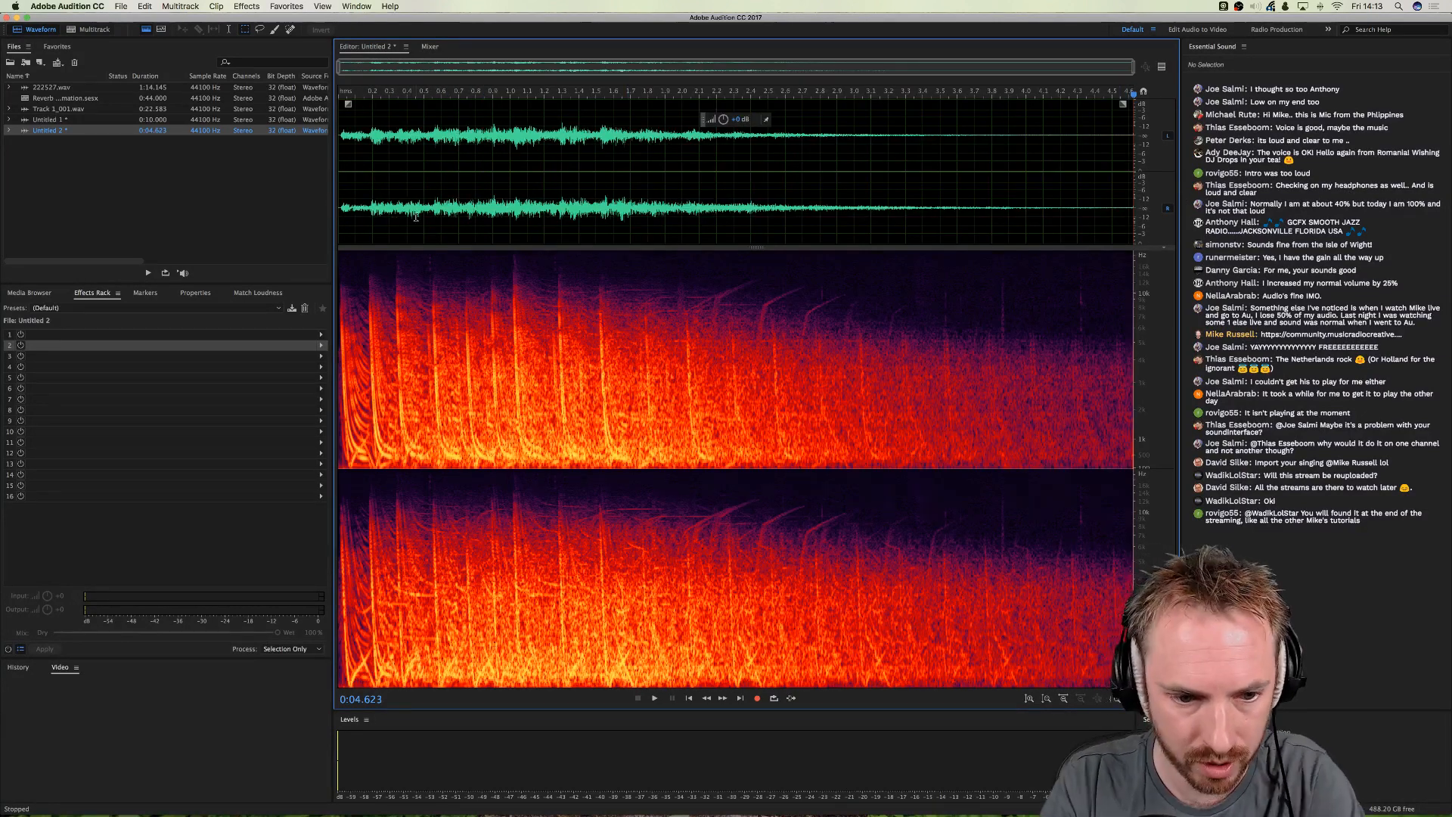
key(space)
key(space)
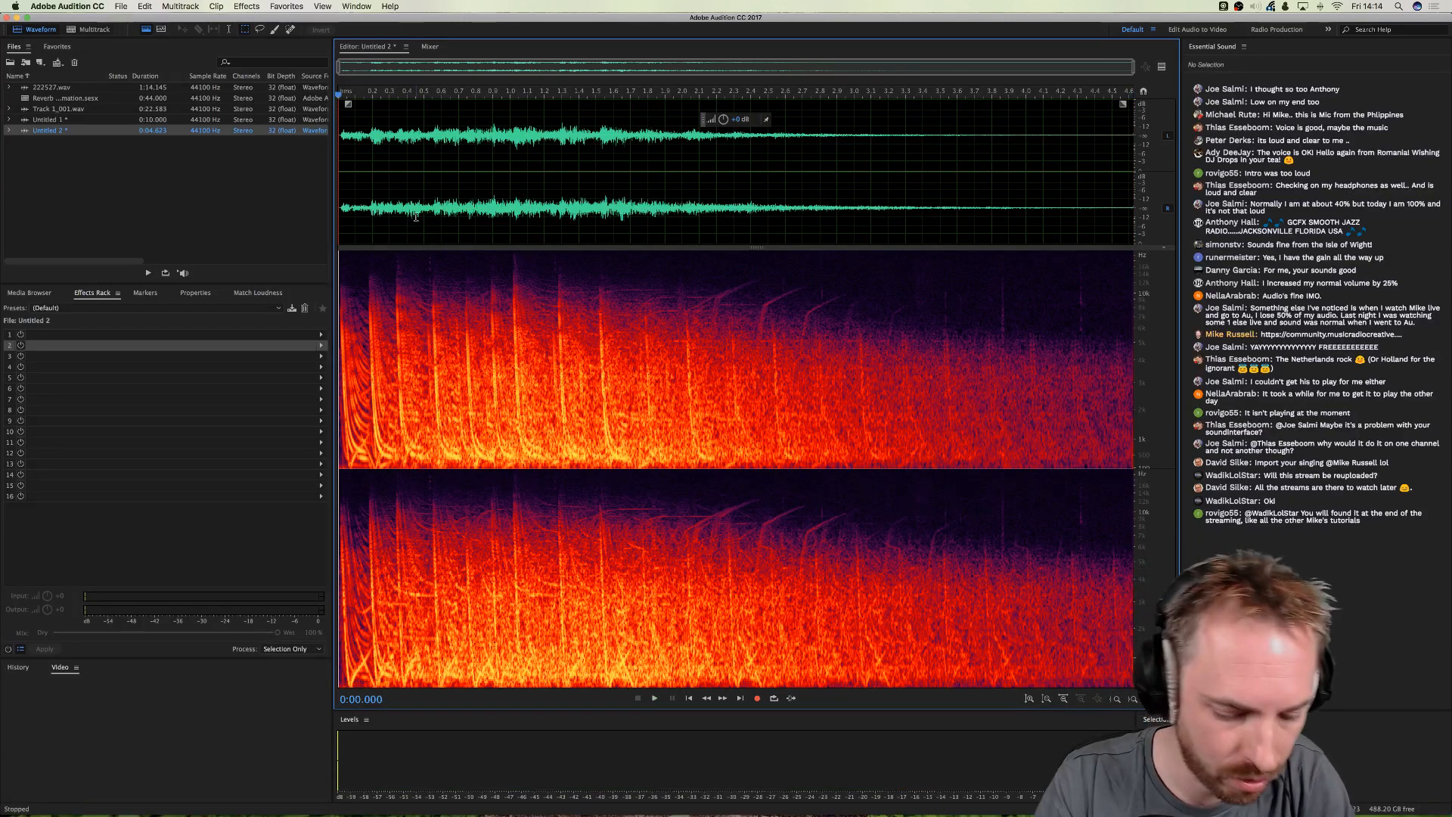
- Save the trimmed sound effect as Untitled 2.wav in a new Radio Sound Effects folder inside Downloads, keeping the Wave PCM format
key(super+shift+s)
click(722, 368)
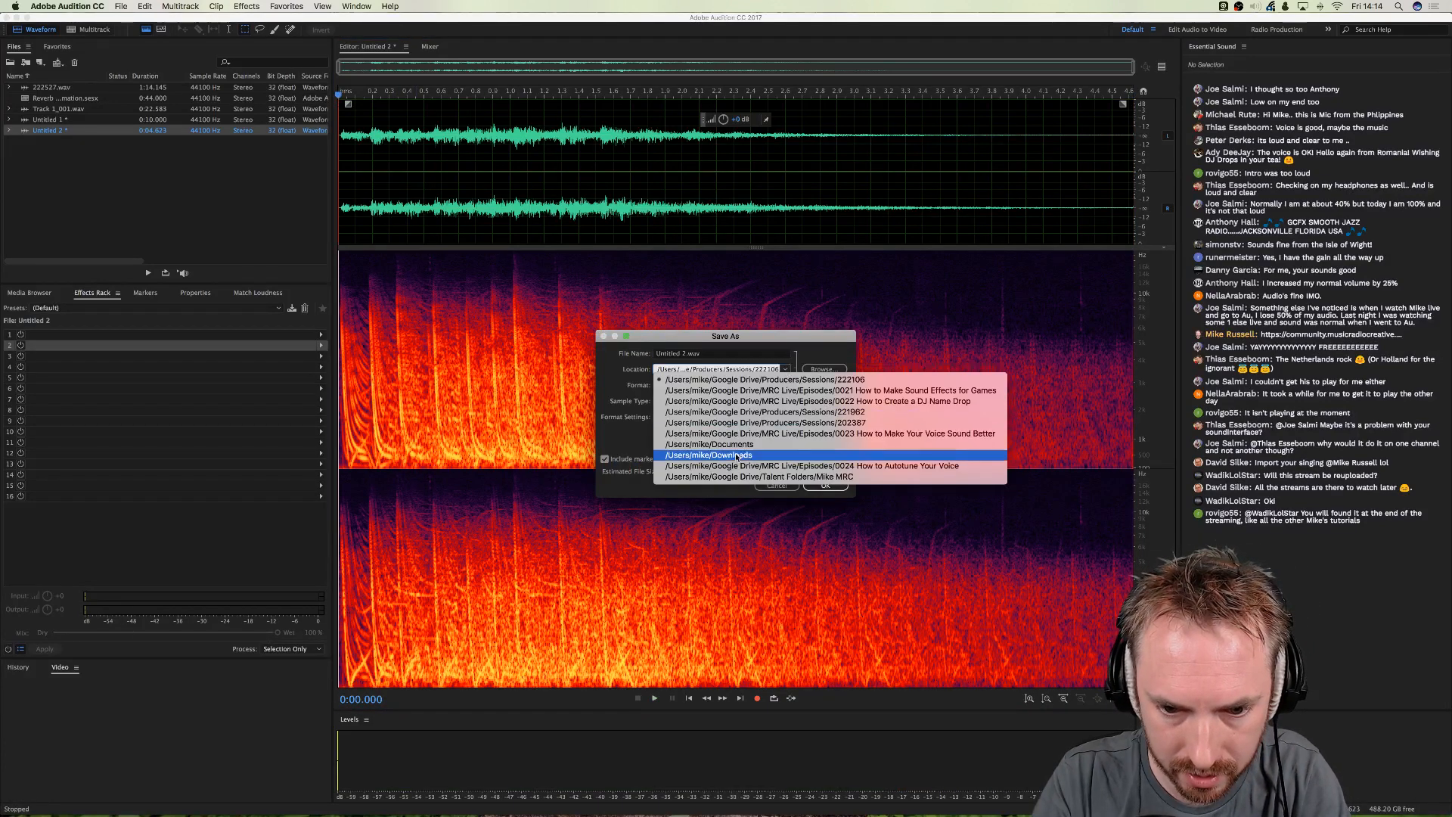
click(738, 455)
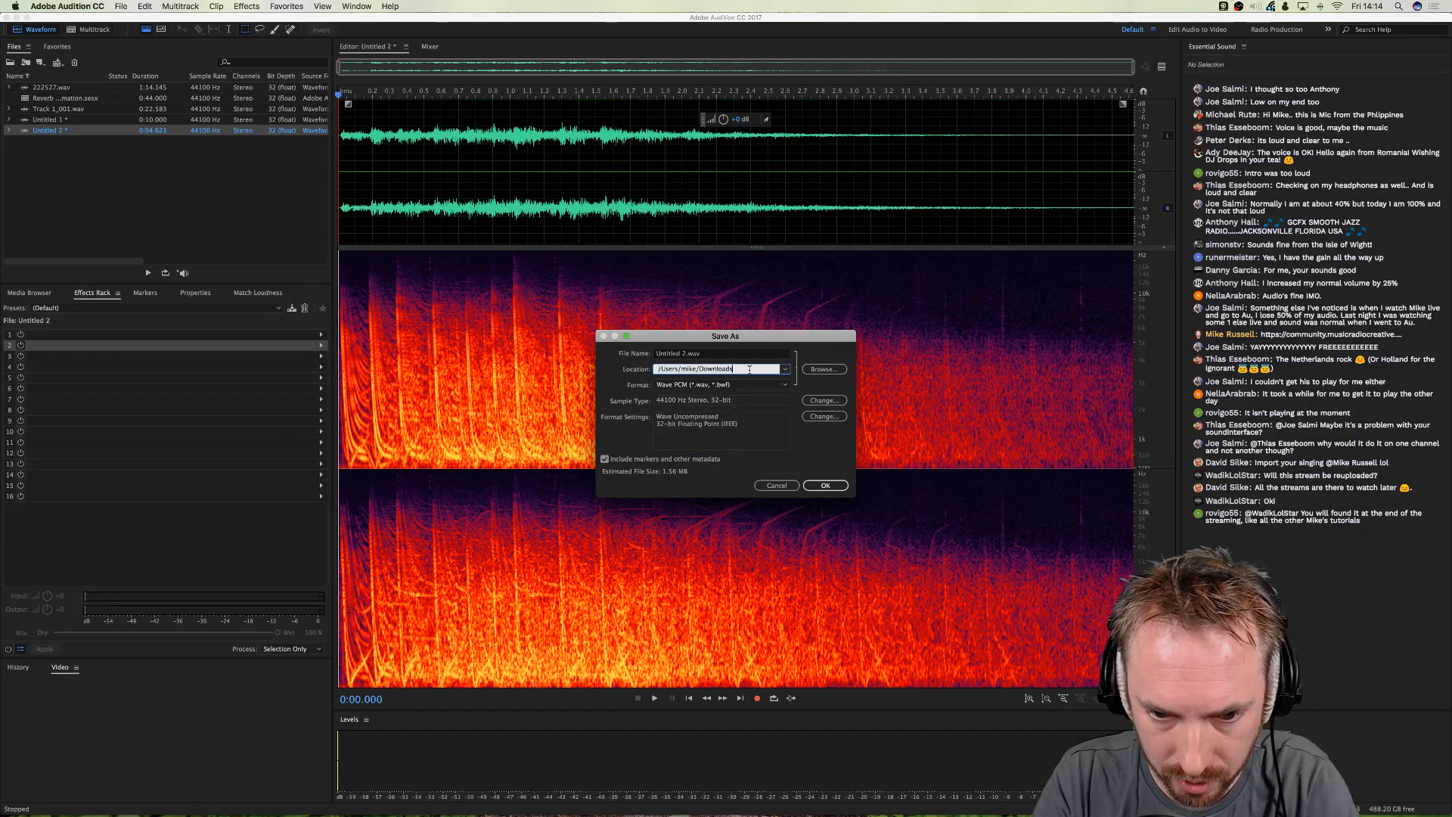
text(/Radio S)
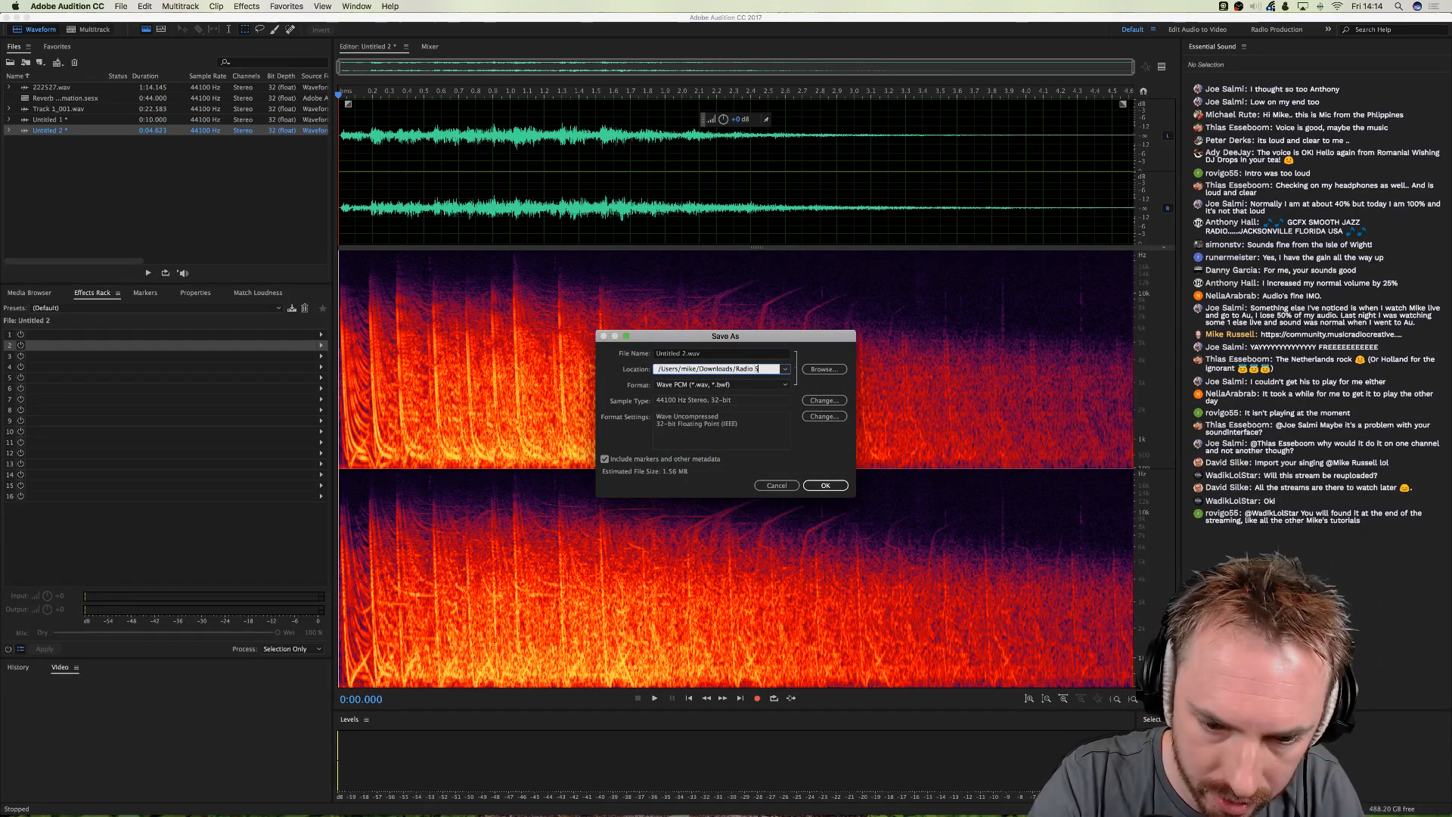
text(ound Effects)
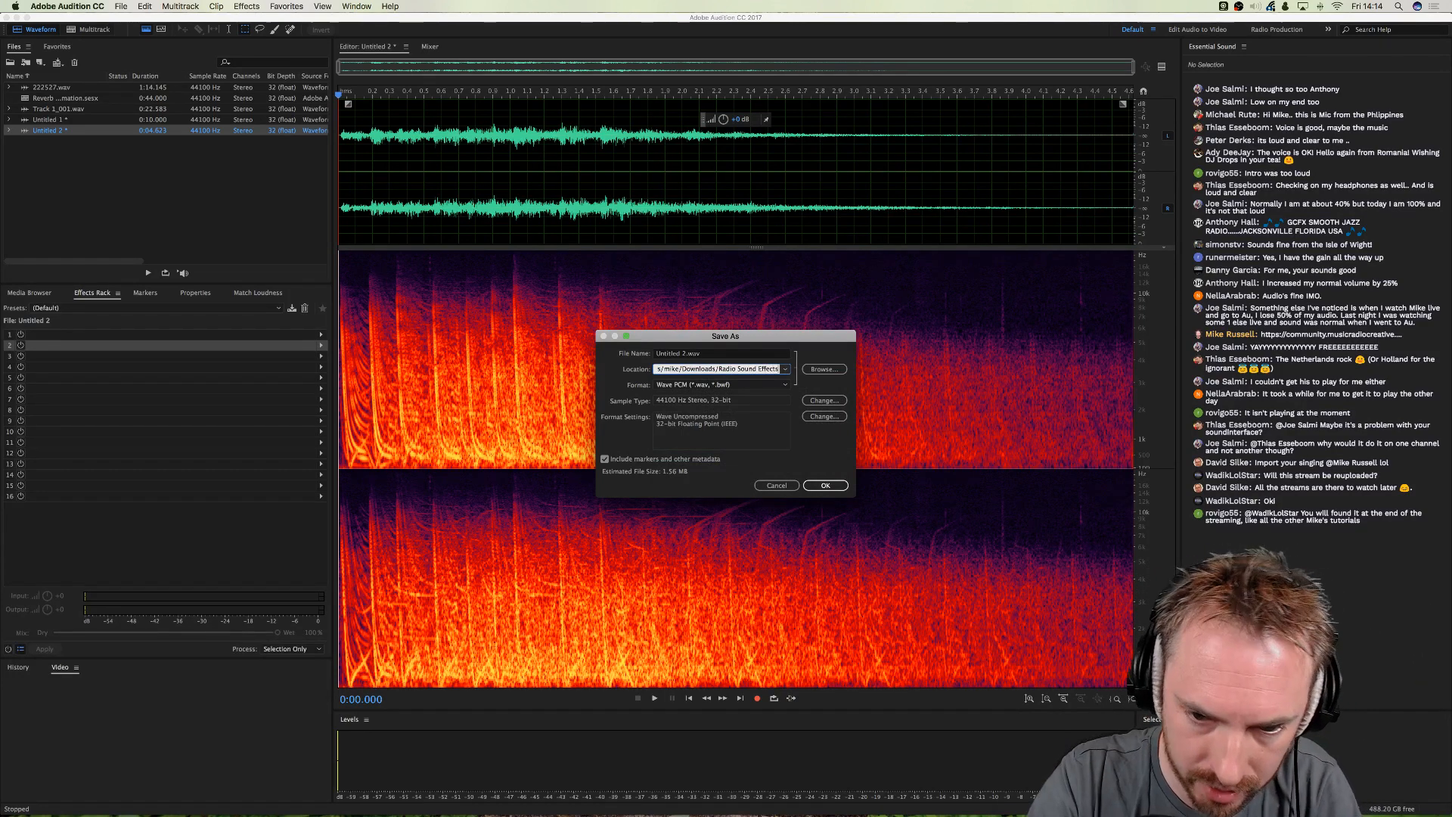
key(Return)
click(832, 433)
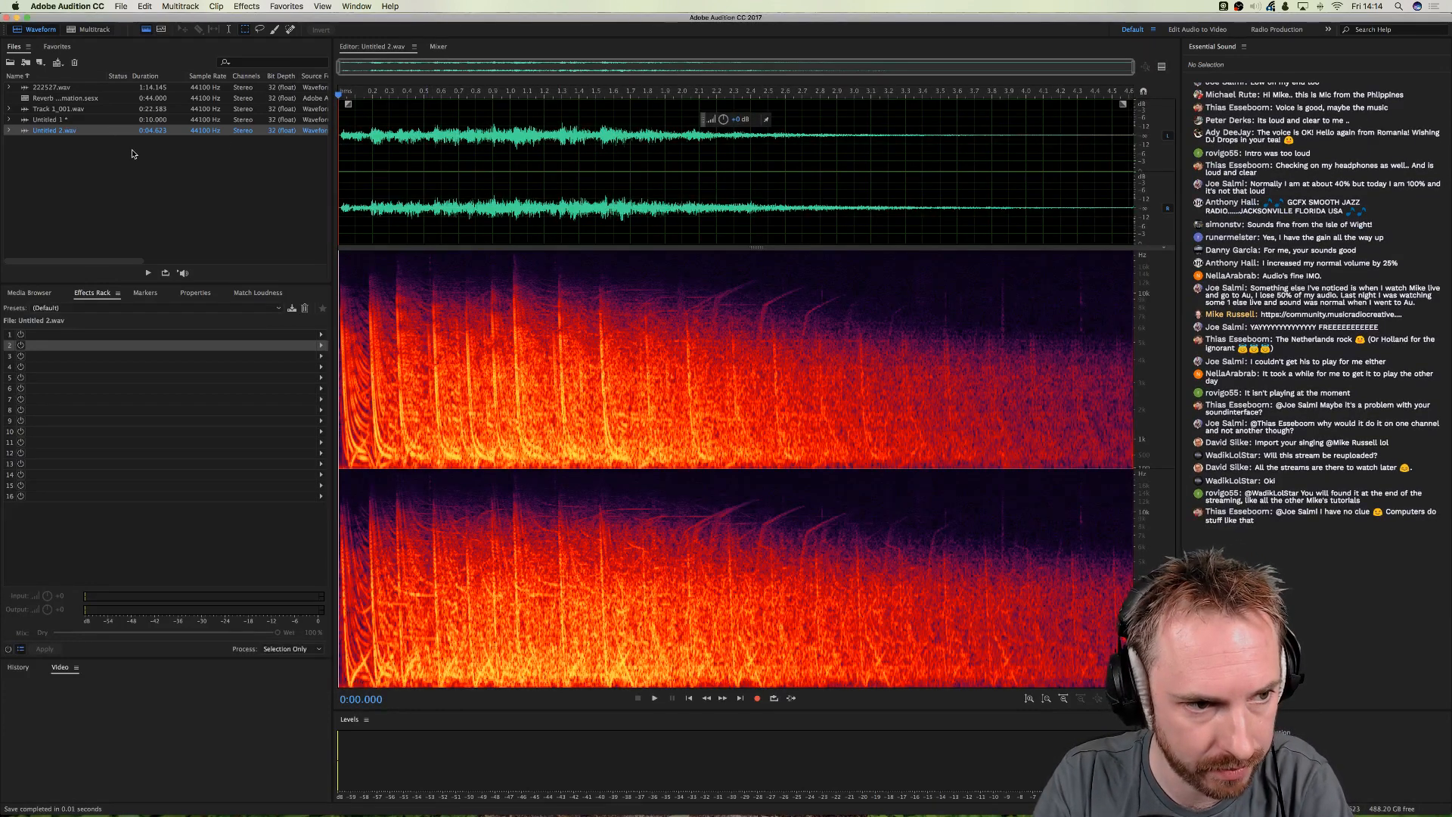
- Save the trimmed effect under the new file name Shooty Lasers.wav in the Radio Sound Effects folder
key(super+shift+s)
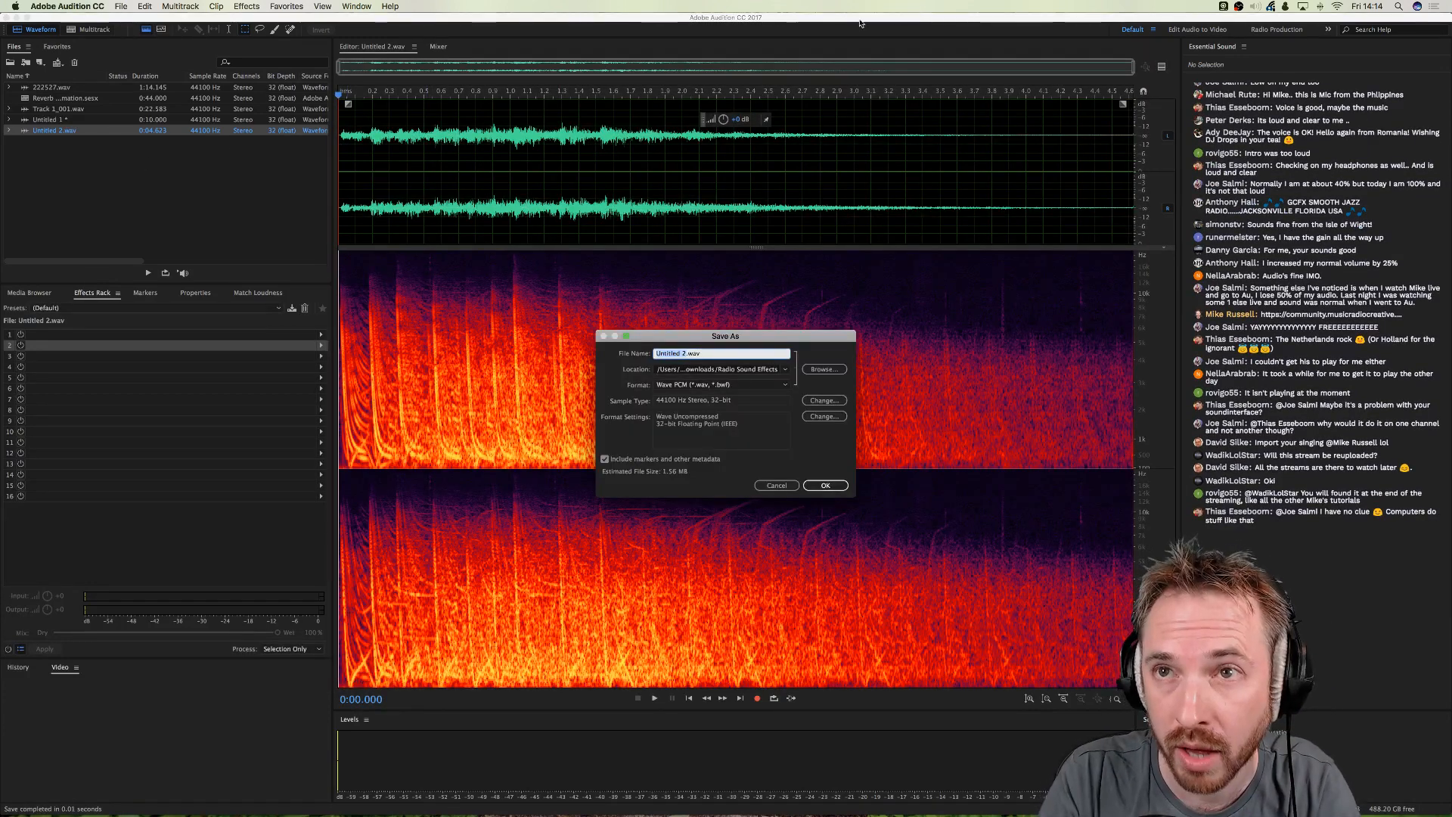
text(Shooty L)
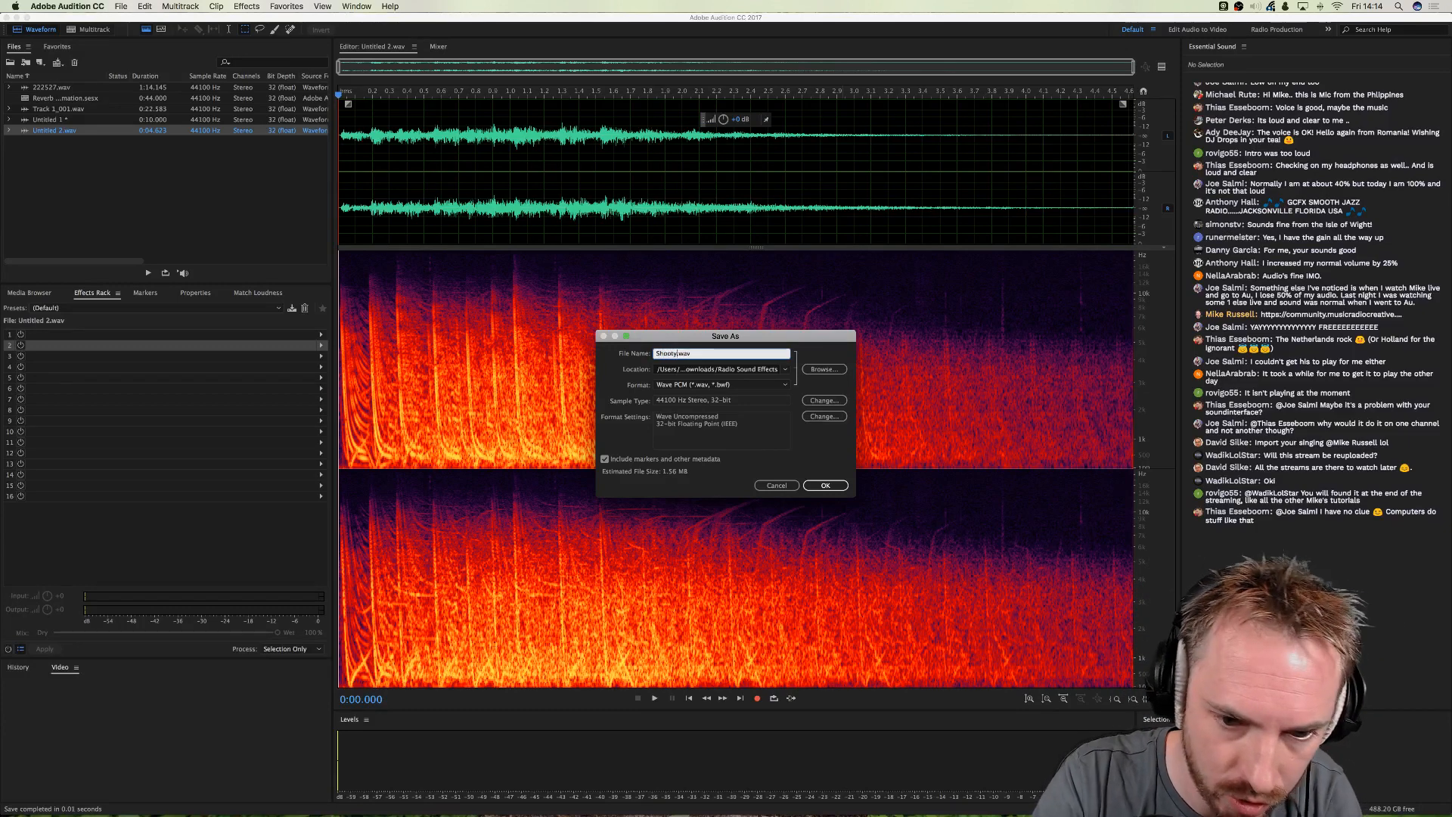
text(asers)
key(Return)
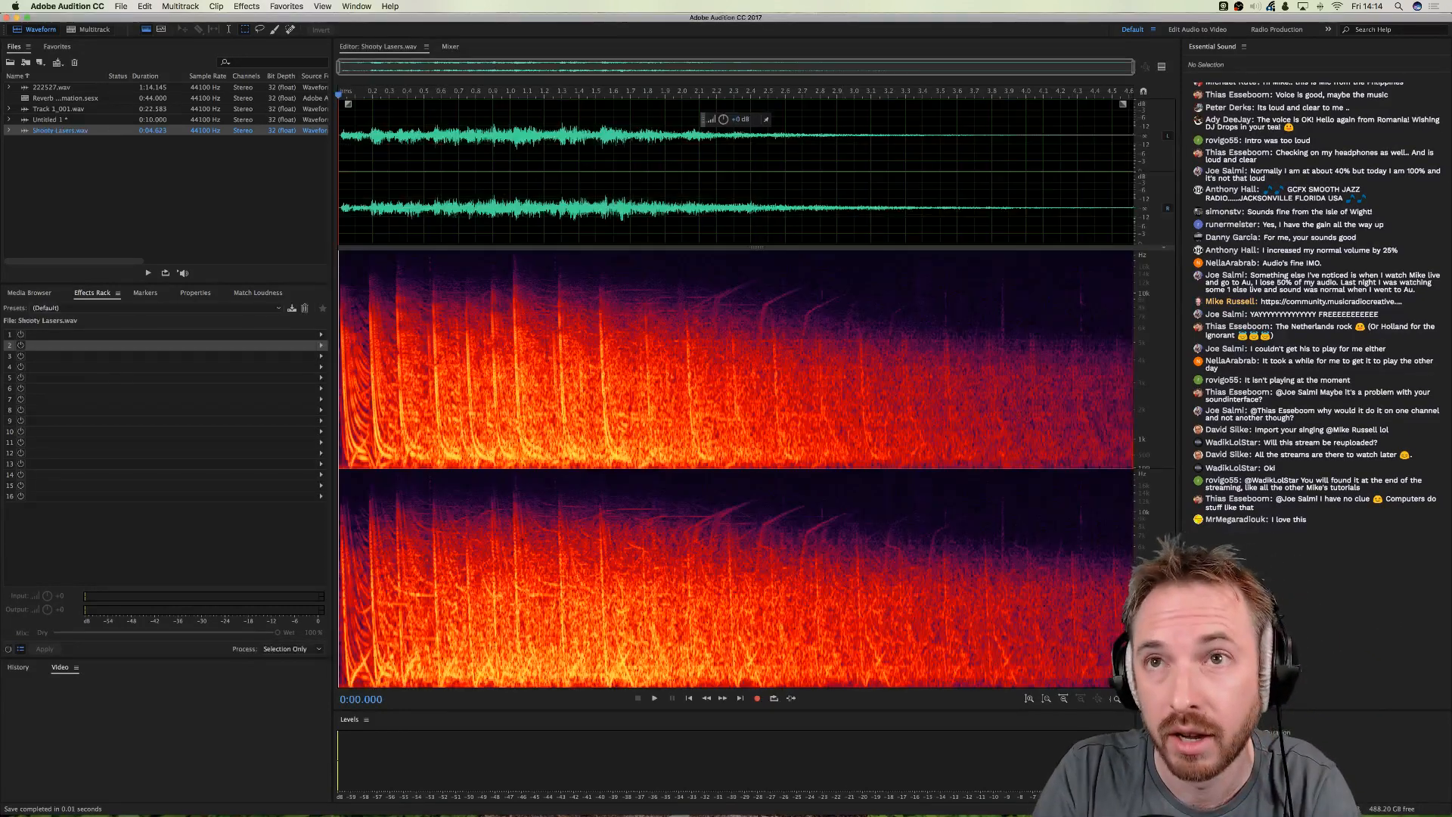
key(super+Tab)
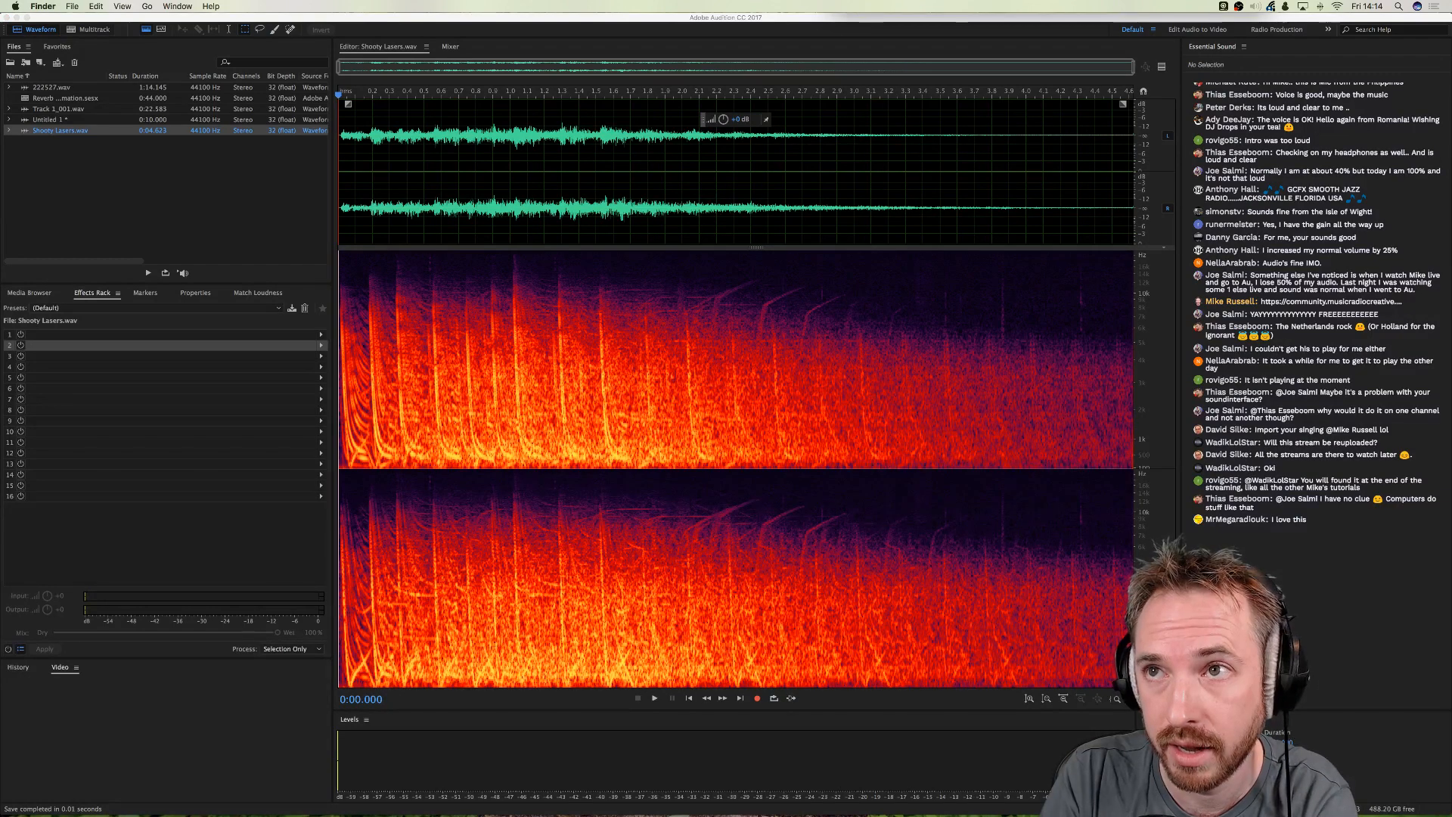
mouse_move(681, 813)
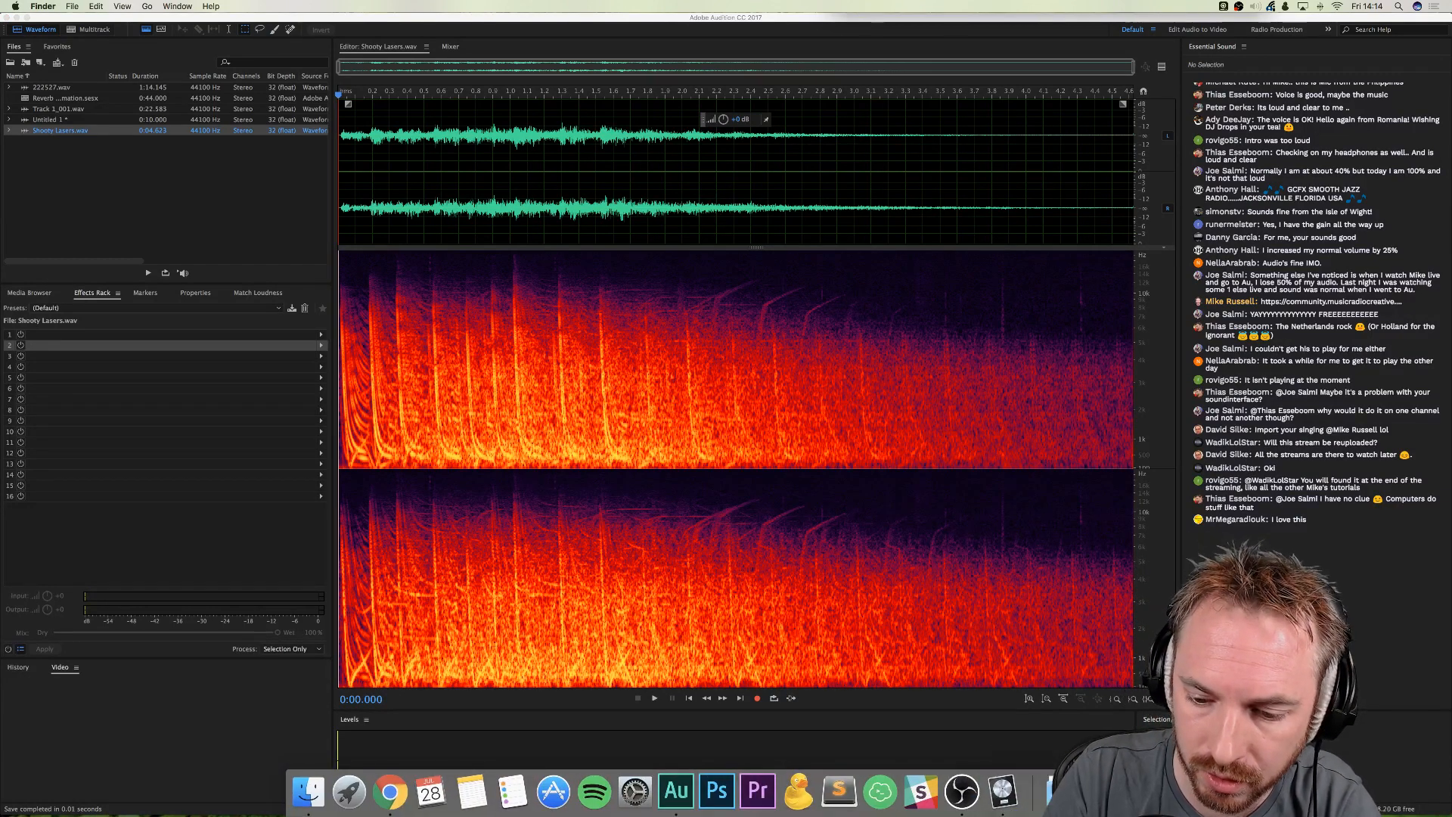
click(496, 198)
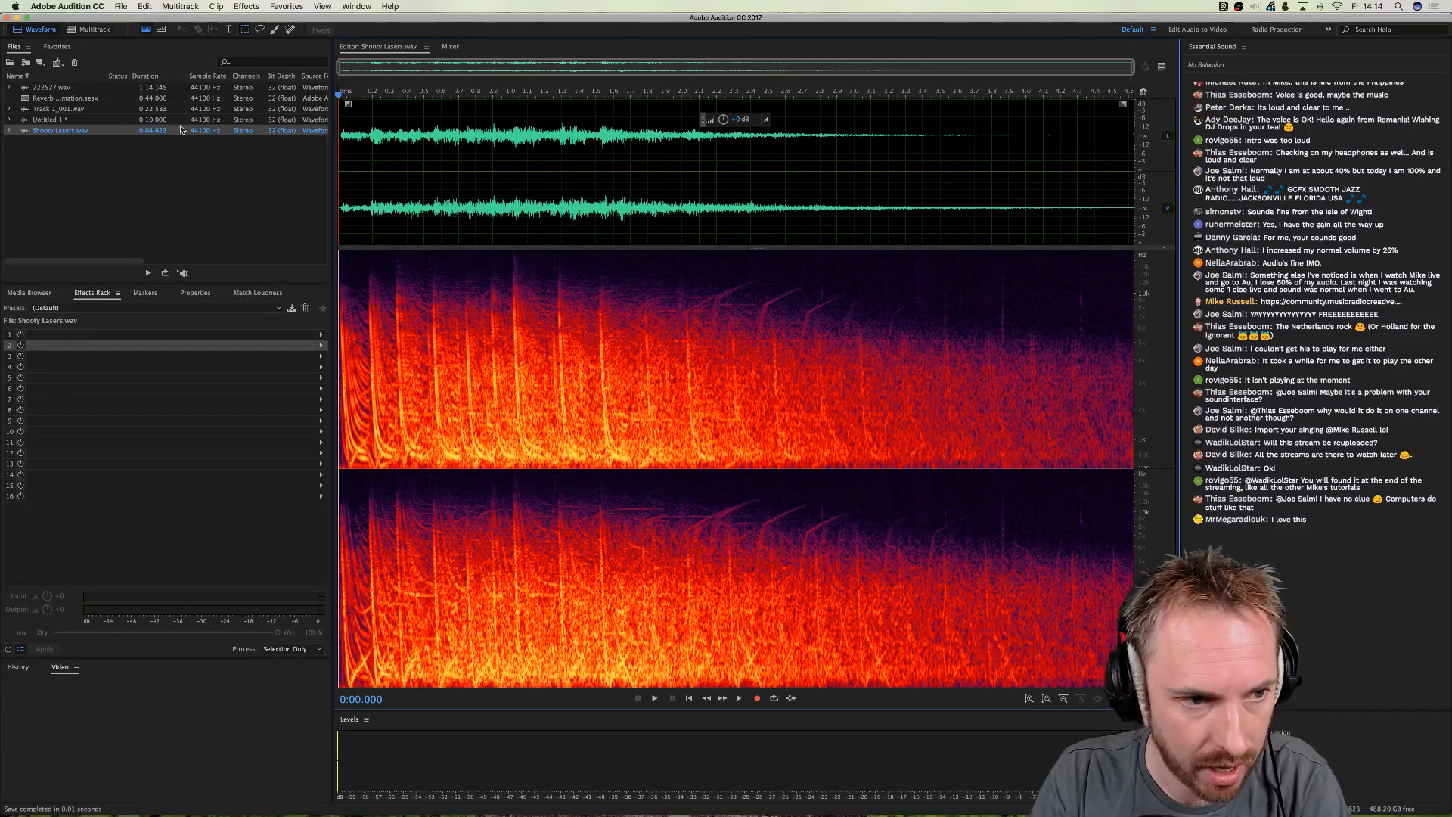
- Create a new audio file with the default settings, start recording into it, and switch to Logic Pro X
key(super+shift+n)
key(Return)
click(757, 697)
key(super+Tab)
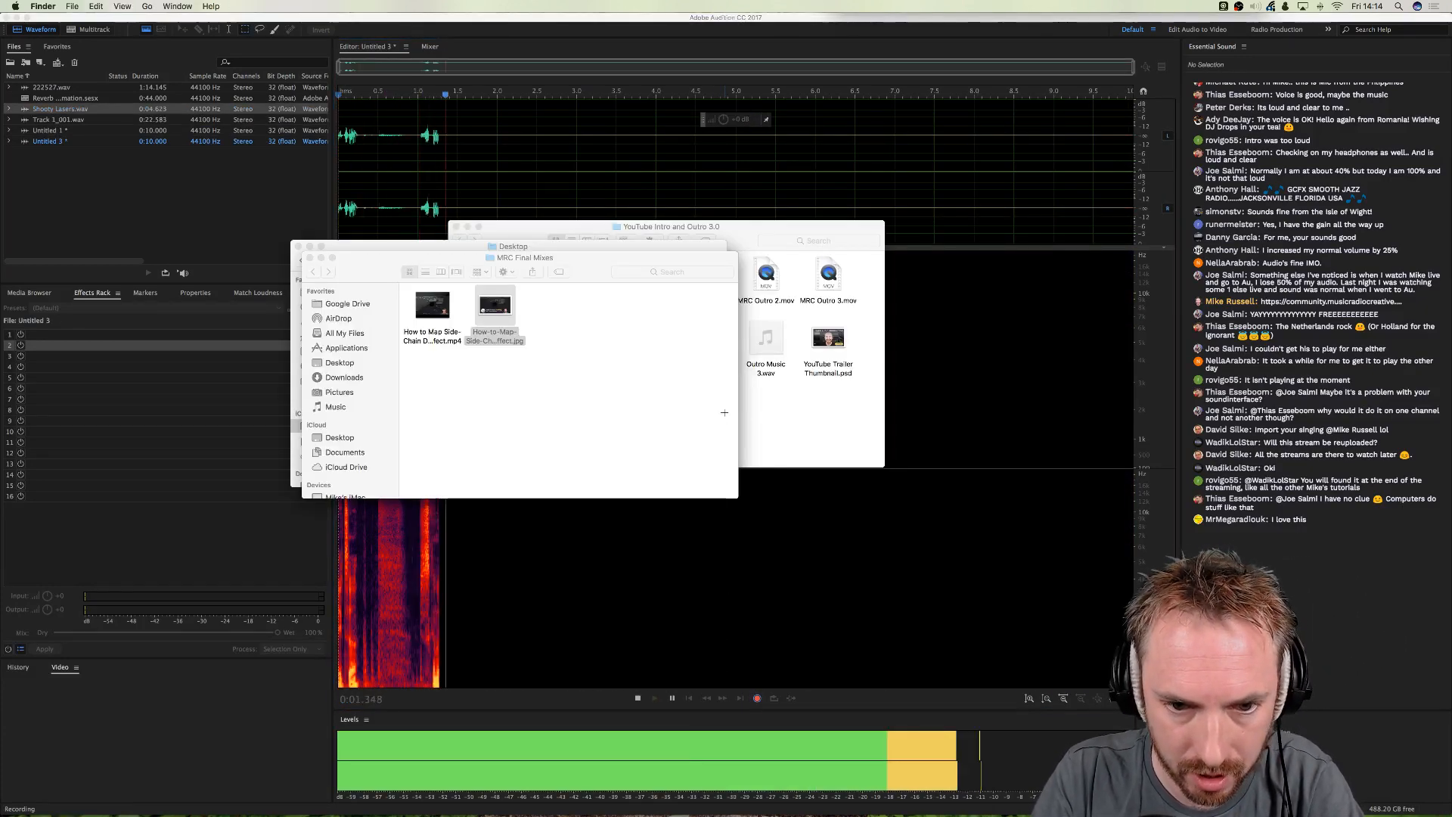
key(super+Tab)
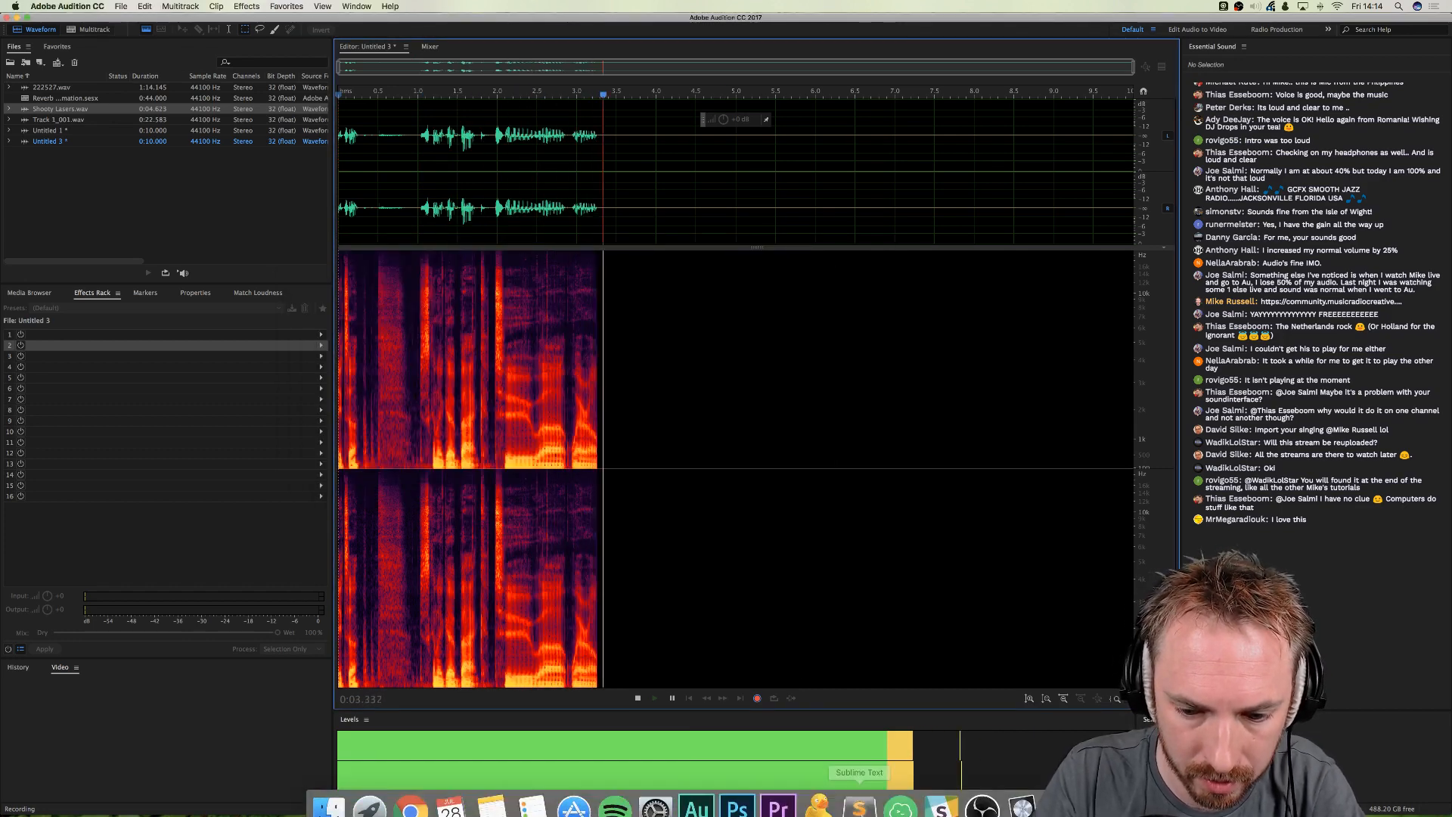
click(1021, 794)
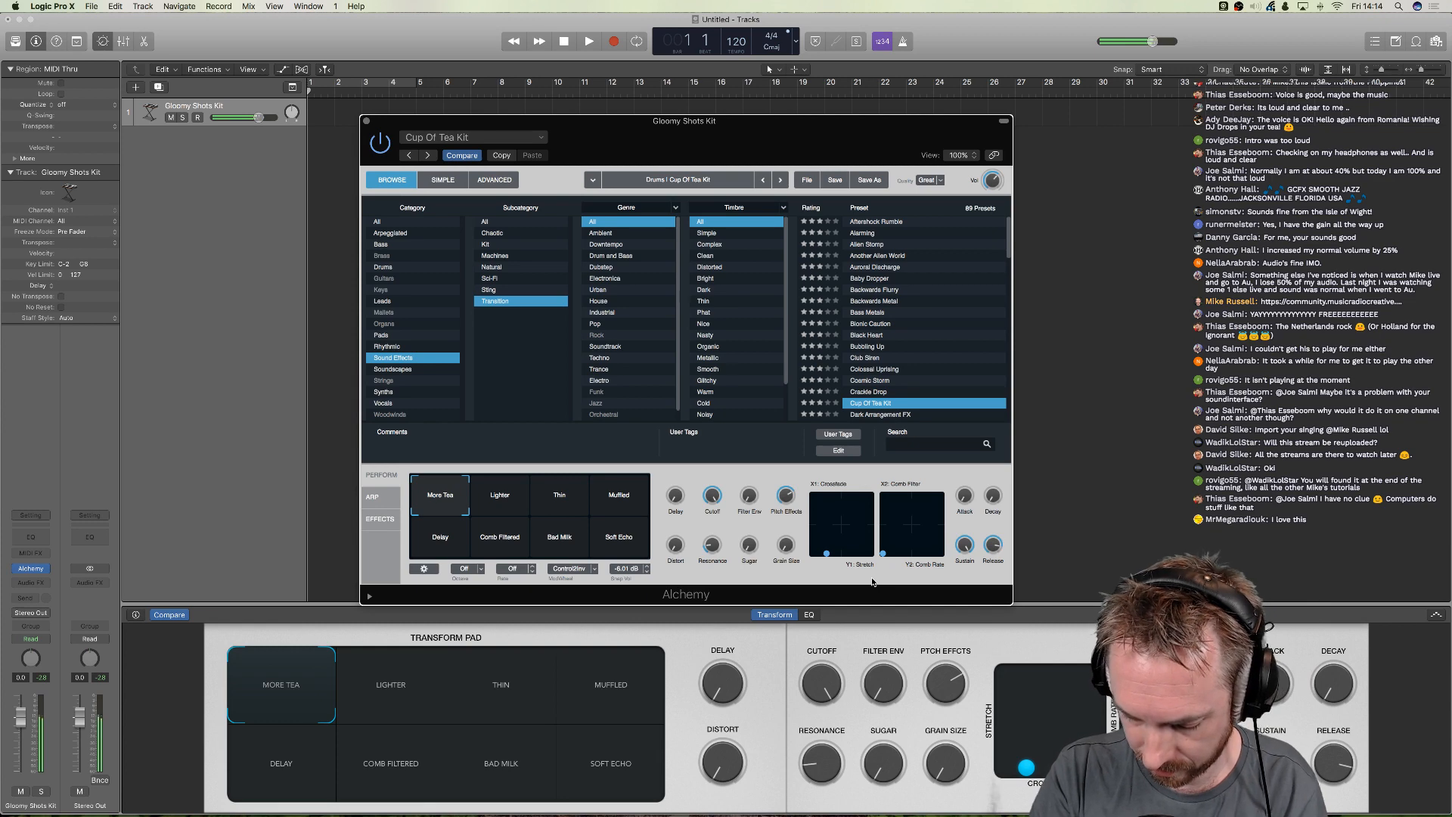
- Play the Alchemy presets Cosmic Storm, Colossal Uprising, Club Siren, Dark Arrangement FX and Black Heart for the recording, and return to Adobe Audition
click(874, 380)
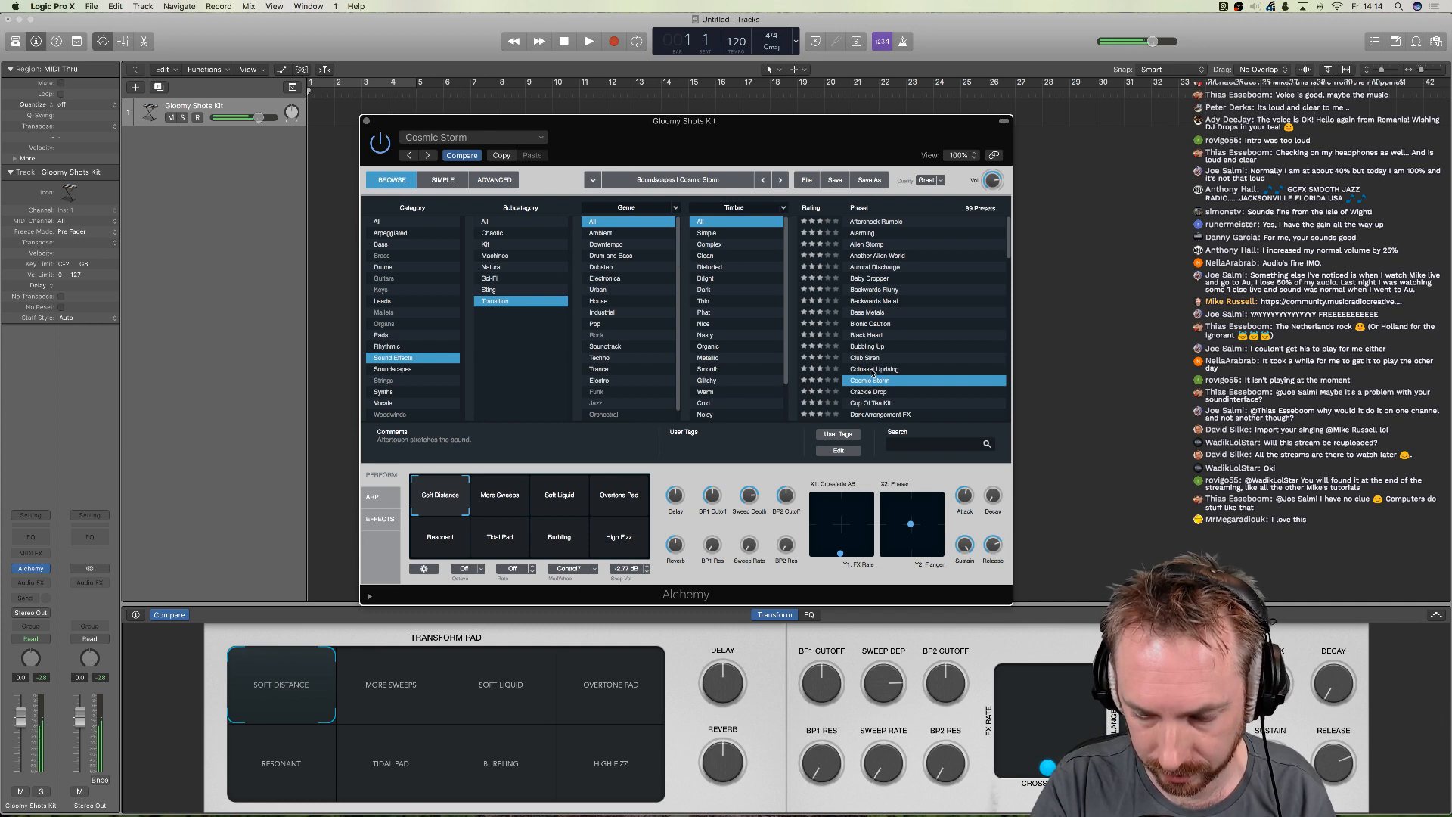
click(873, 370)
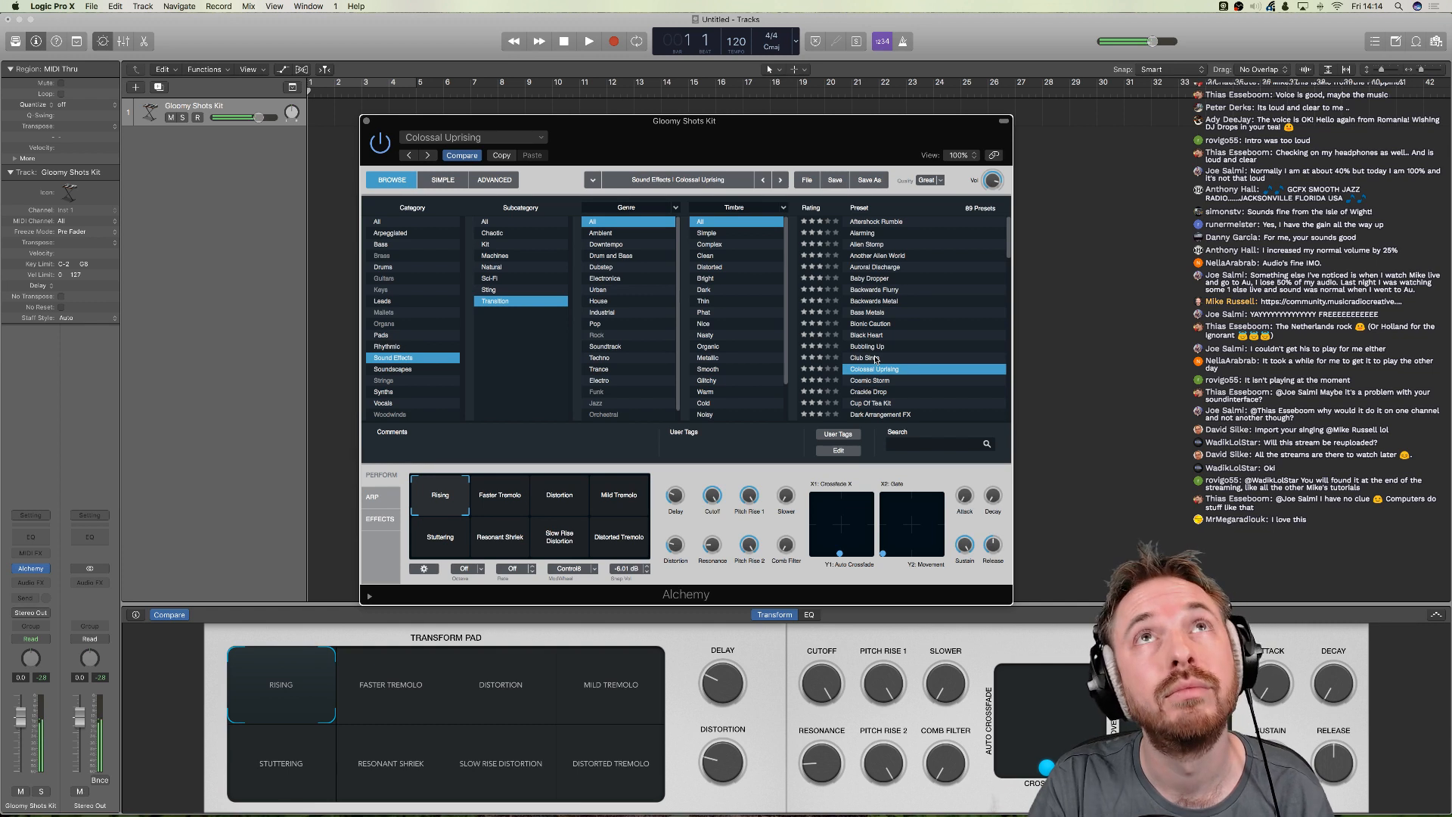
click(876, 358)
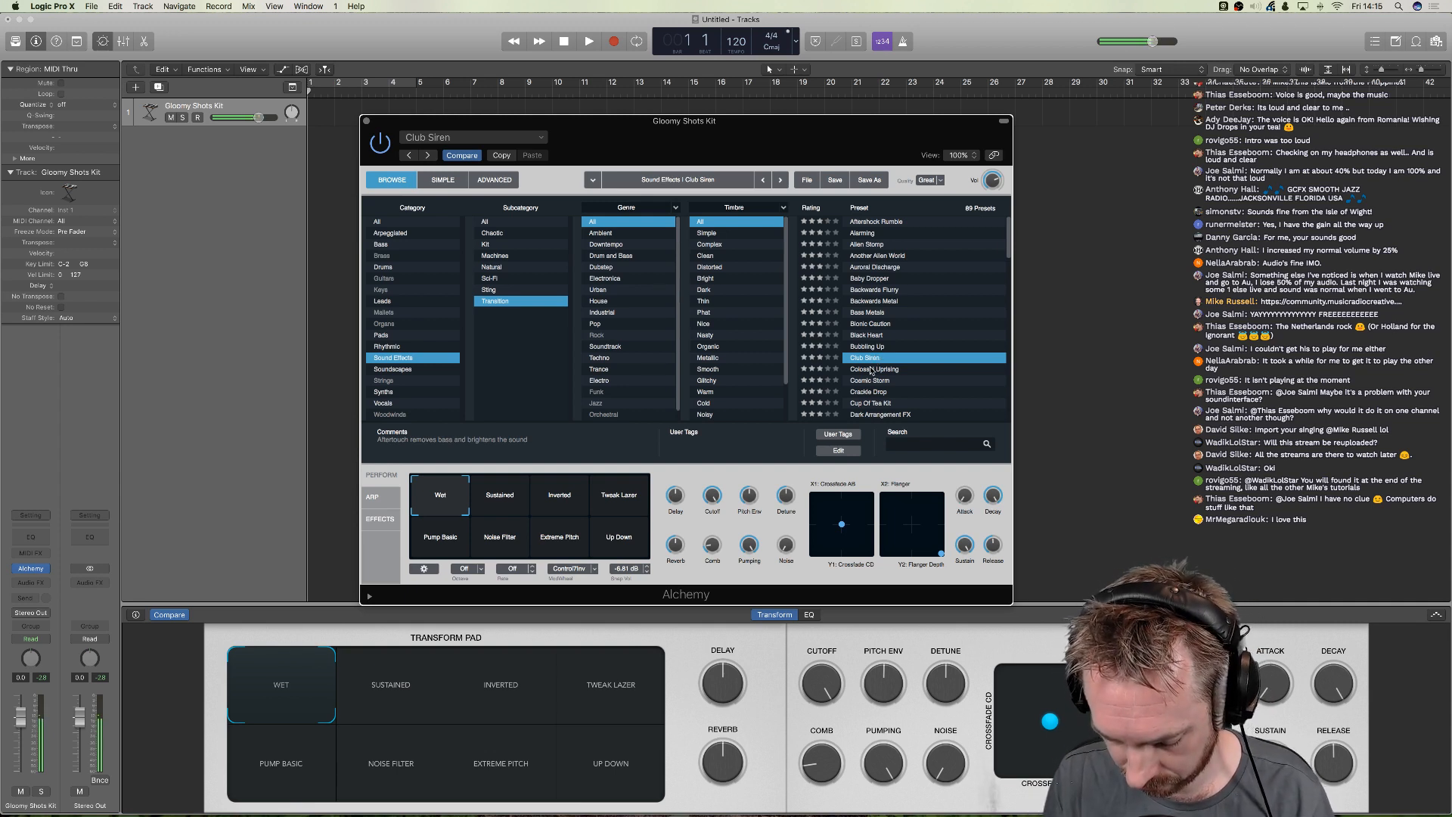
click(873, 413)
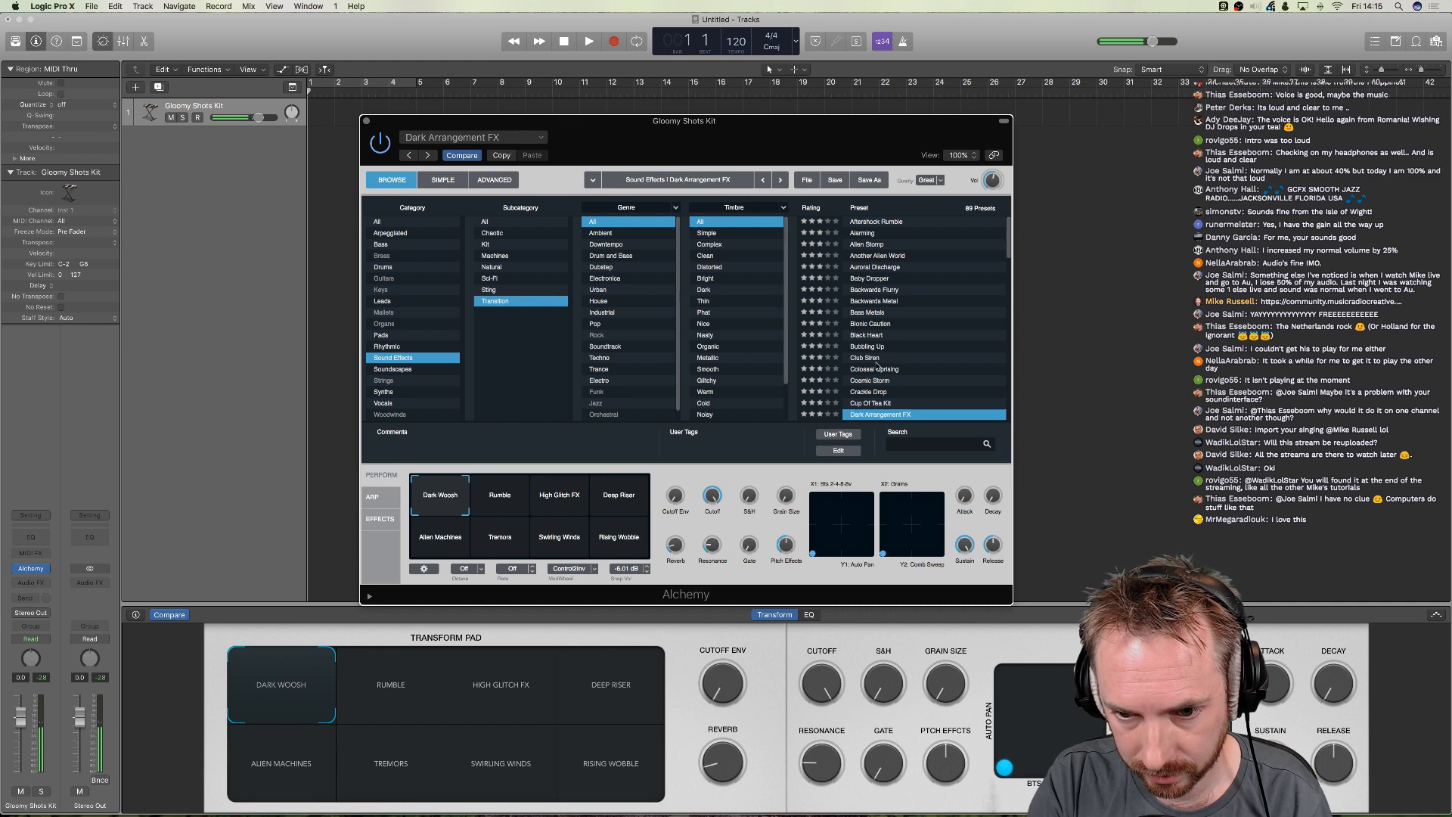
click(873, 338)
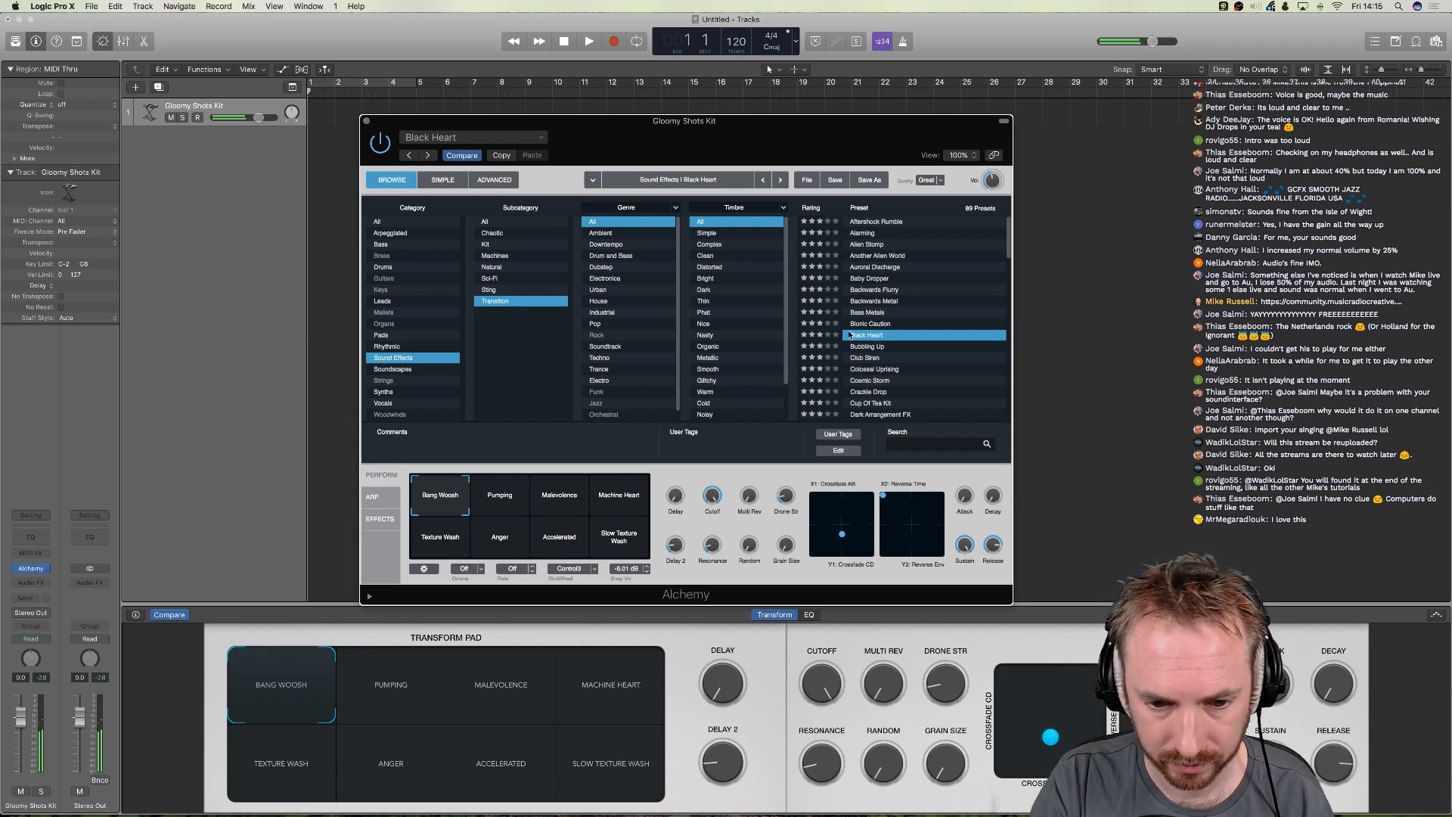
mouse_move(534, 810)
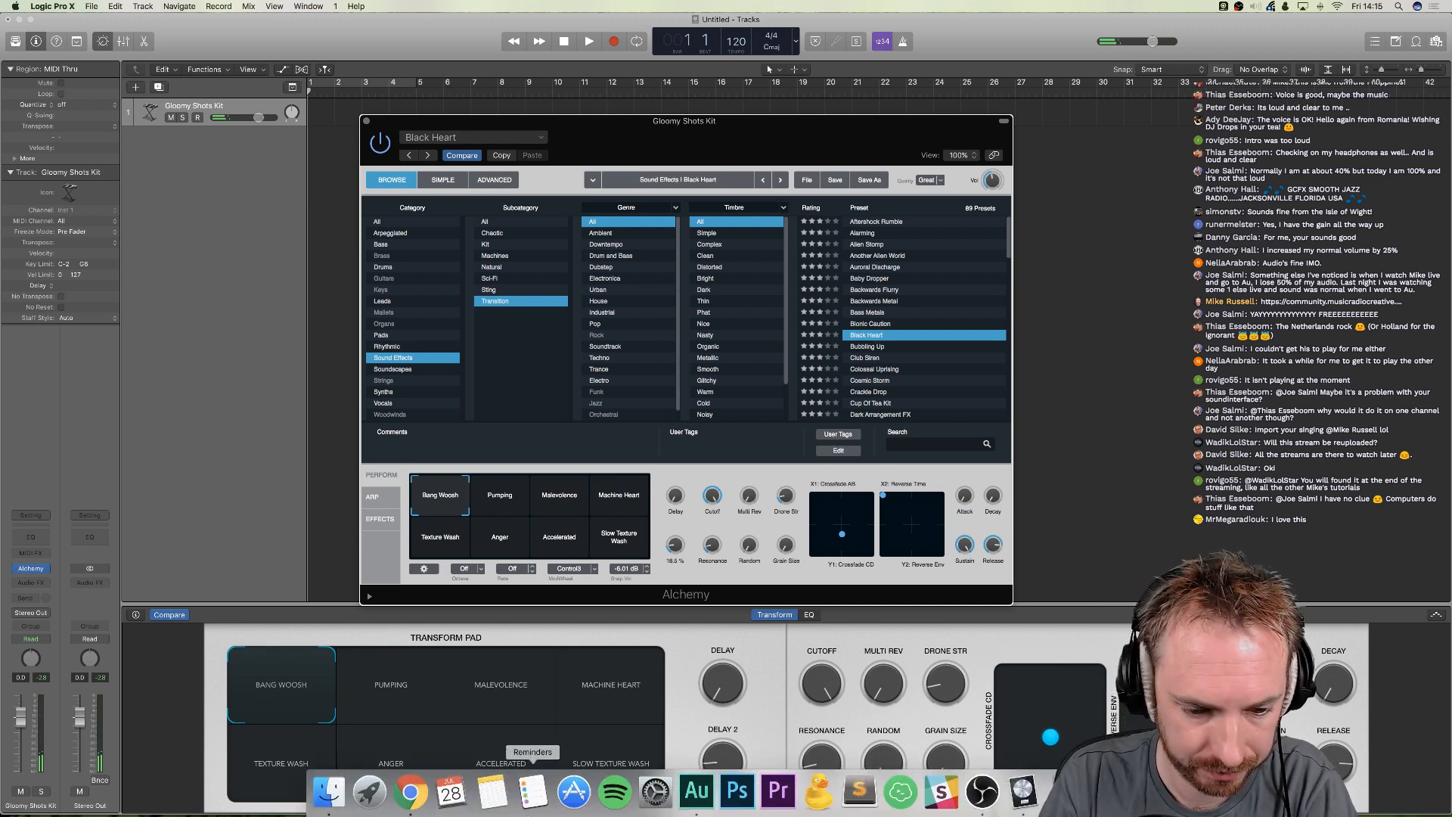
click(696, 791)
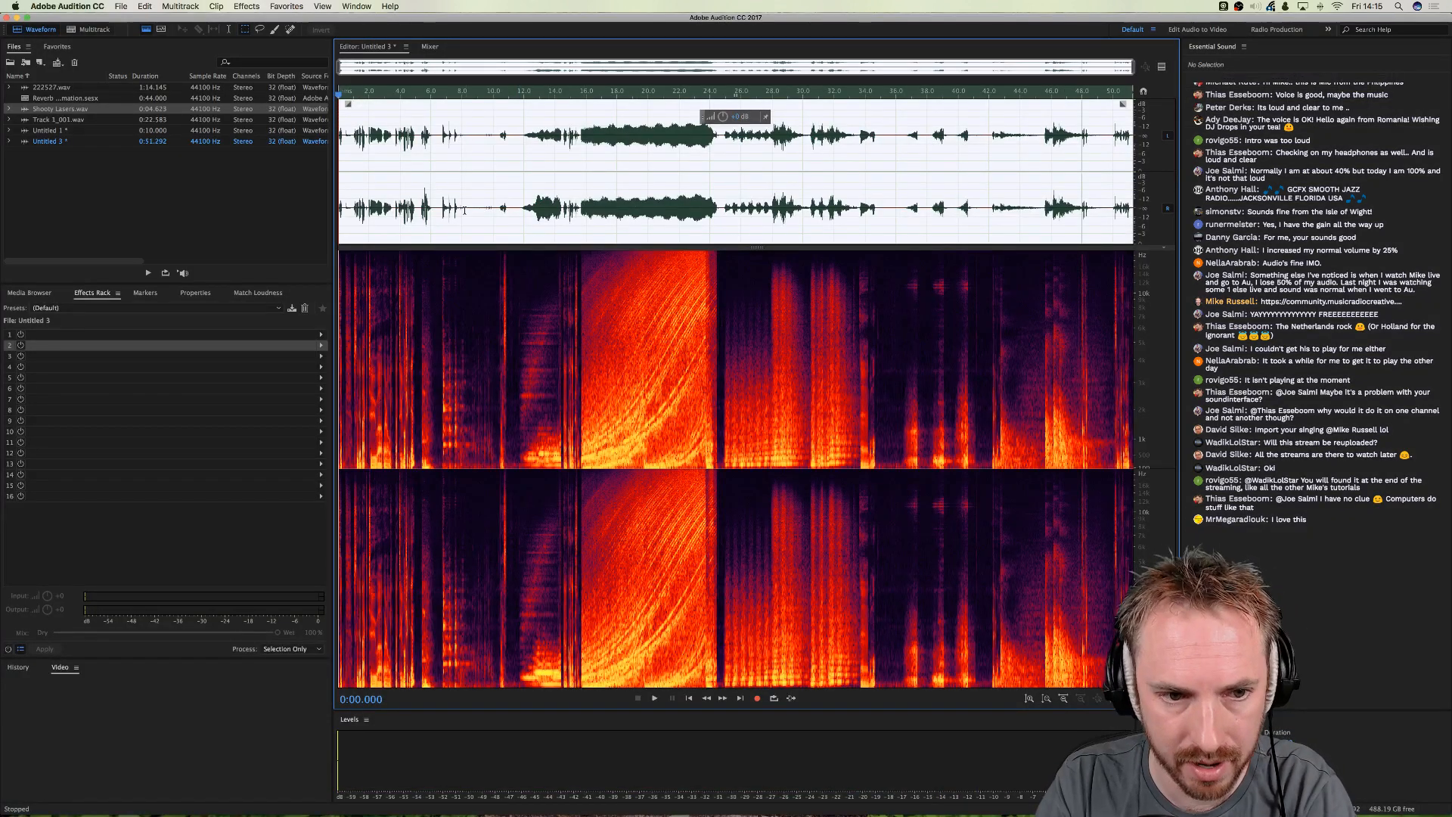
- Listen to the Untitled 3 recording from several points within its first 15 seconds to locate the teacup sound
click(373, 204)
key(space)
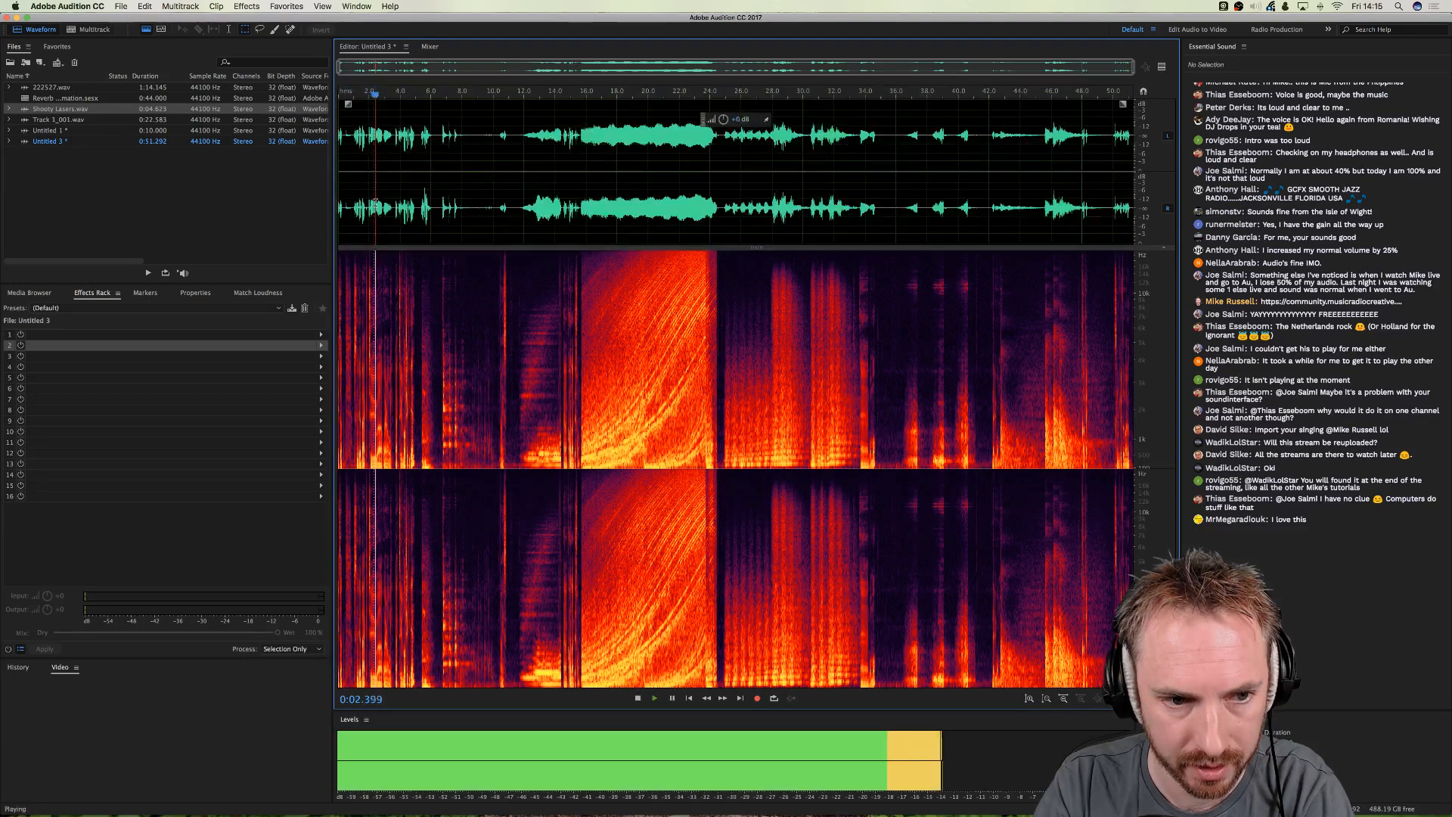
click(550, 206)
click(522, 206)
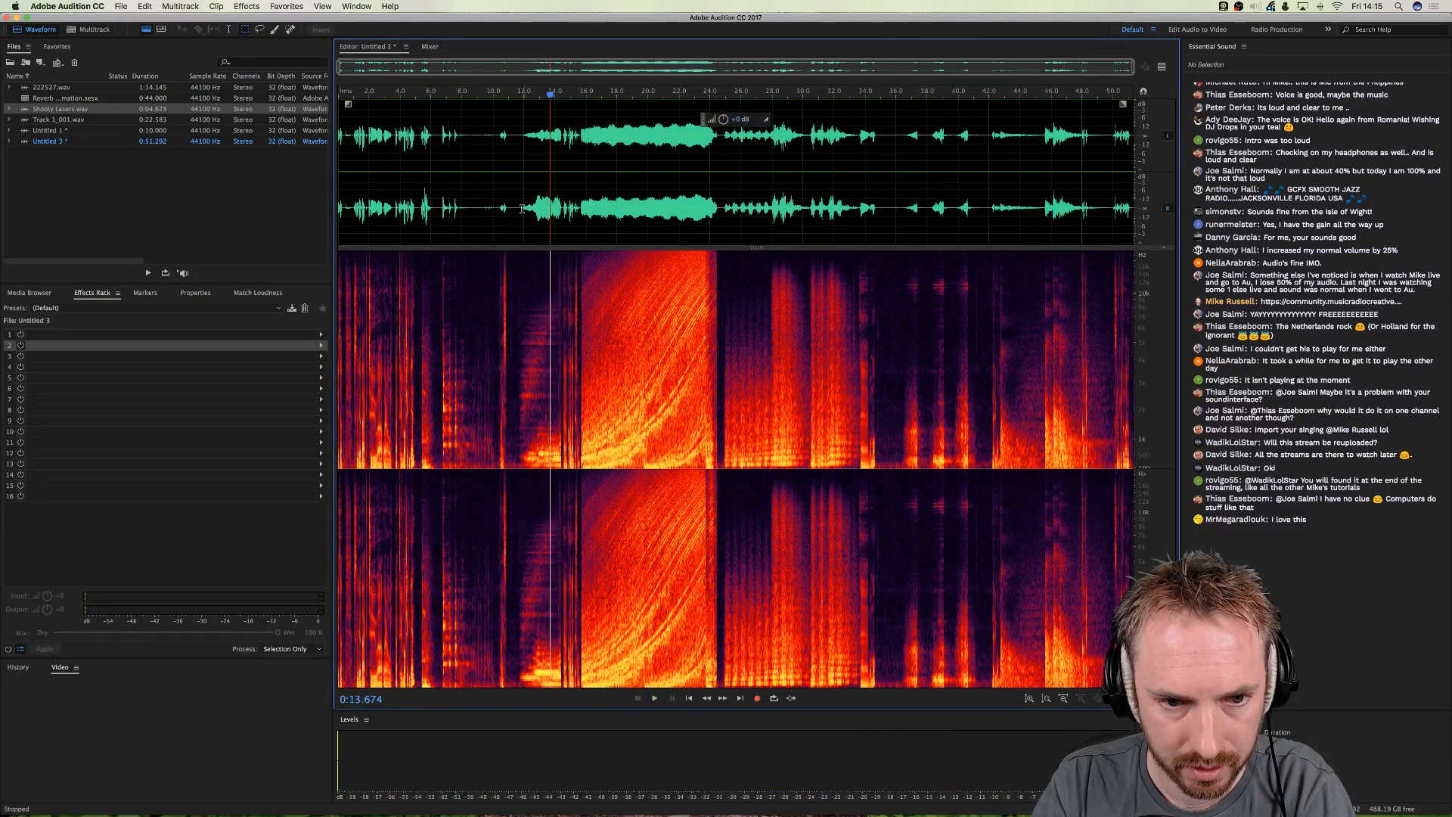
click(563, 207)
click(440, 208)
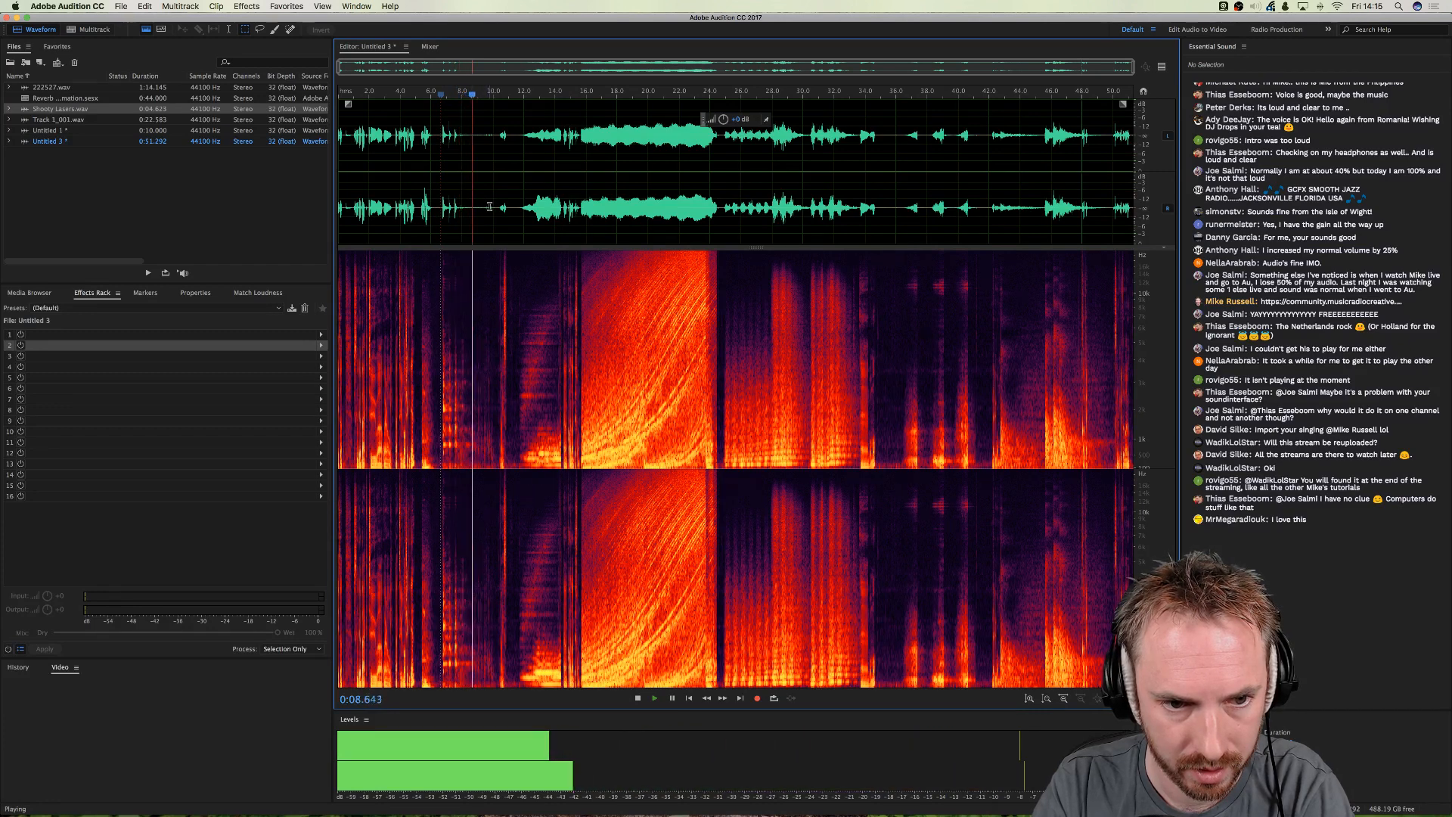
key(space)
- Copy the roughly 3.3-second teacup section starting at about 0:06.7 in Untitled 3 into a new audio file
drag(493, 206, 442, 210)
key(super+c)
key(super+shift+n)
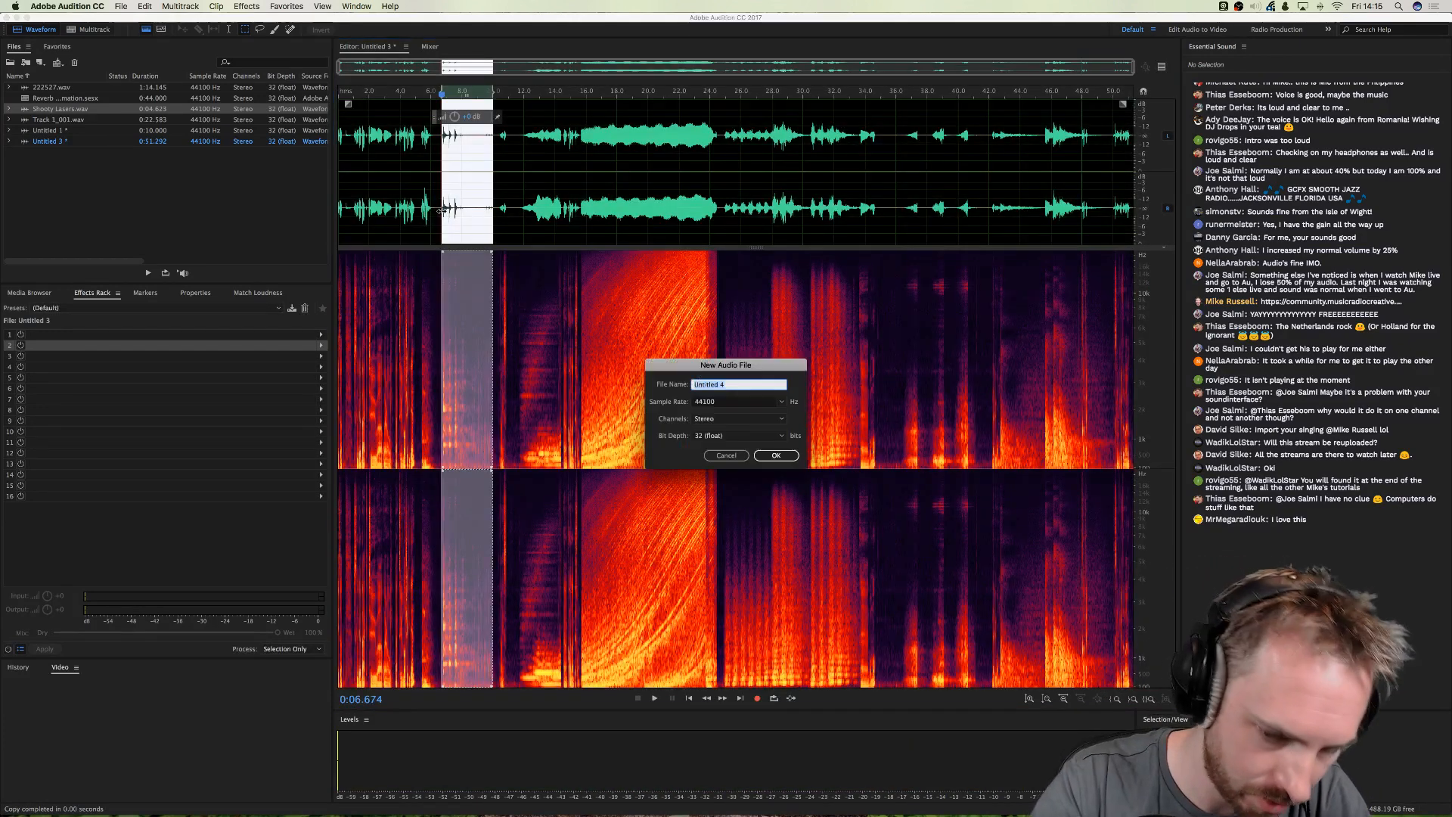
key(Return)
key(super+v)
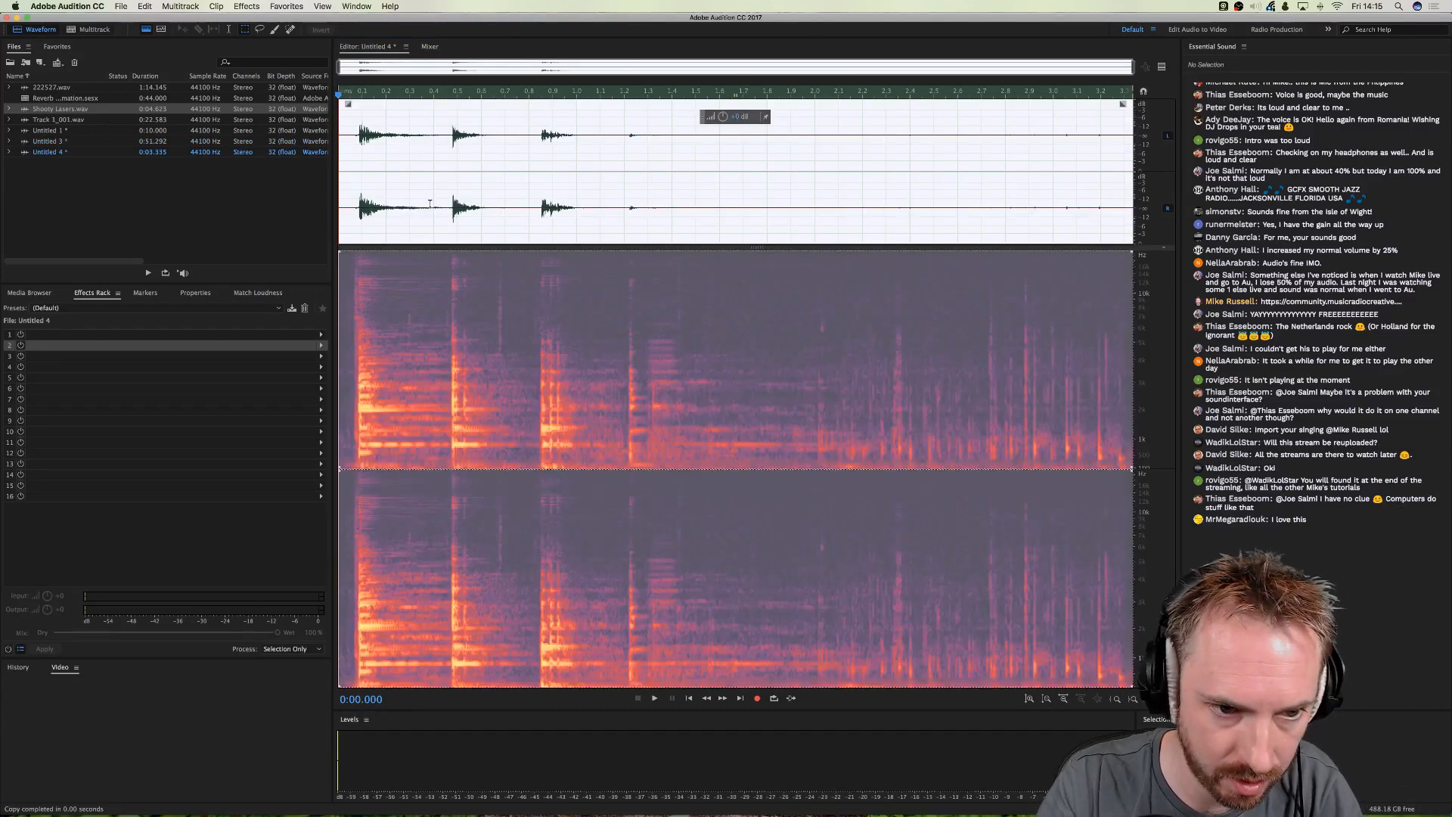
- Delete the short silence before the first teacup hit and save the file as Teacups.wav in the Radio Sound Effects folder
drag(357, 206, 301, 201)
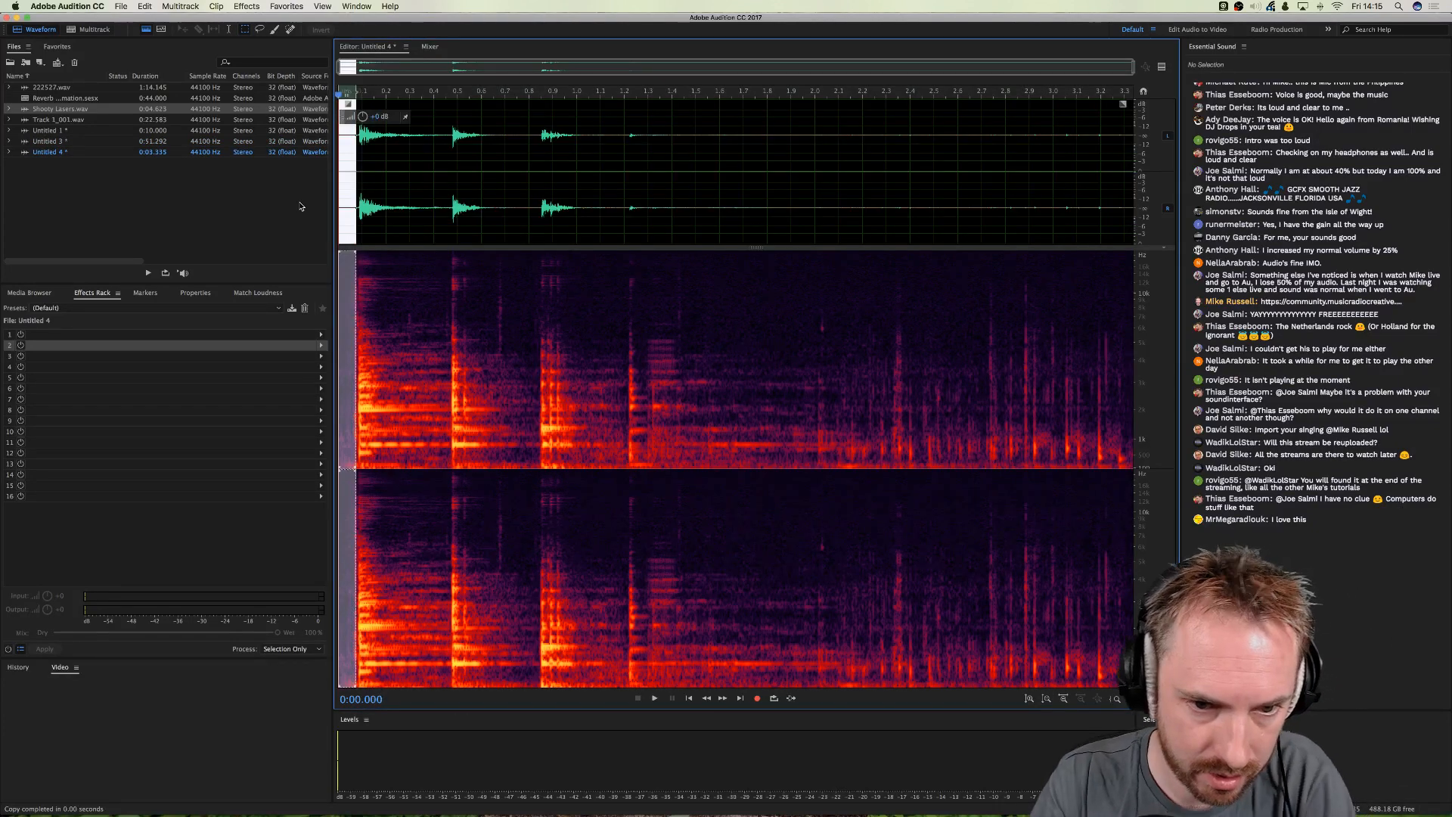
key(Delete)
key(super+shift+s)
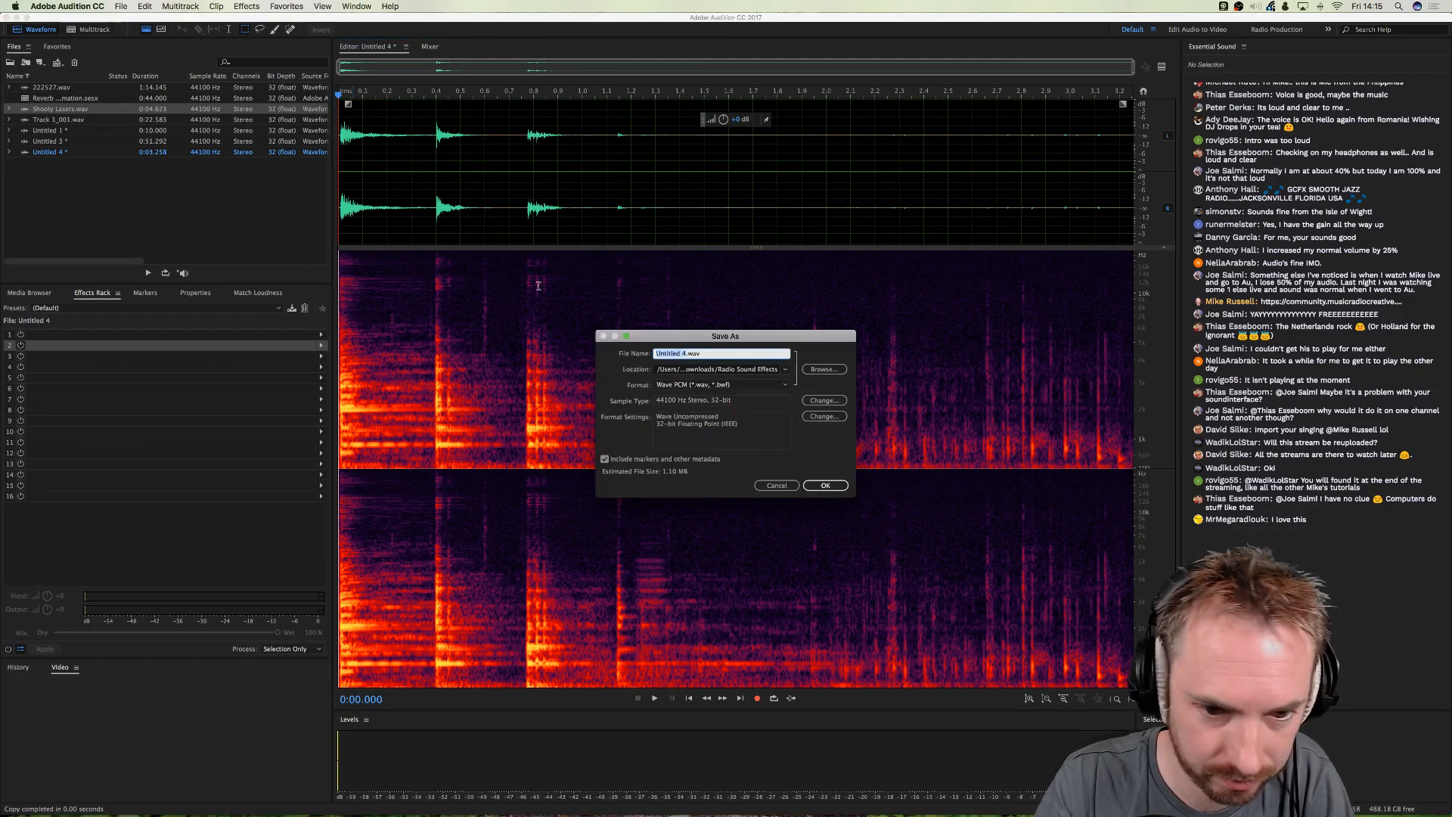
text(Teac)
text(up)
text(ups)
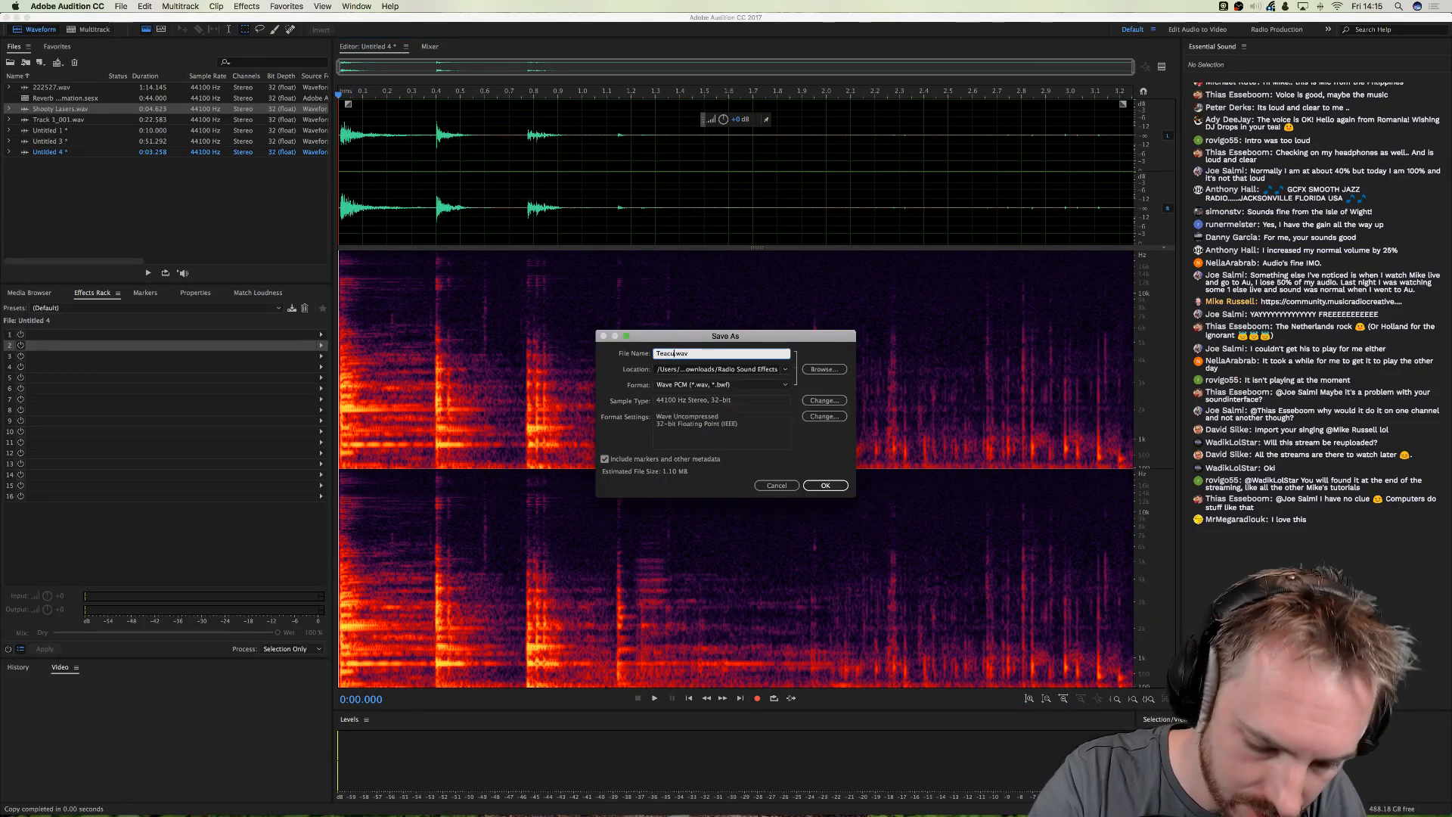
key(Return)
- Reopen Untitled 3, play the rising sound from about 0:15.7, and copy its roughly 8.9-second section into a new audio file
double_click(49, 151)
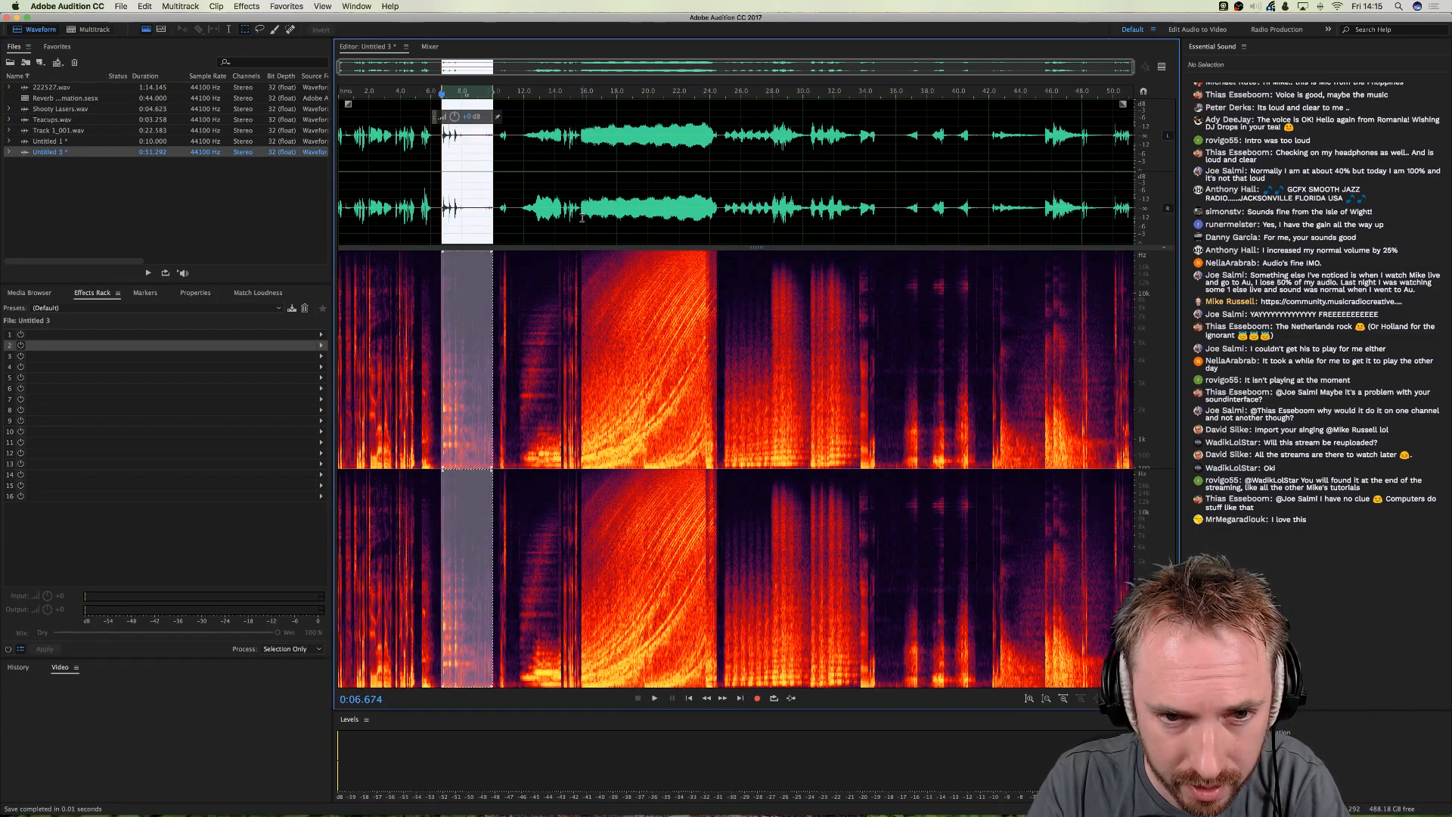
click(582, 218)
key(space)
drag(580, 220, 717, 224)
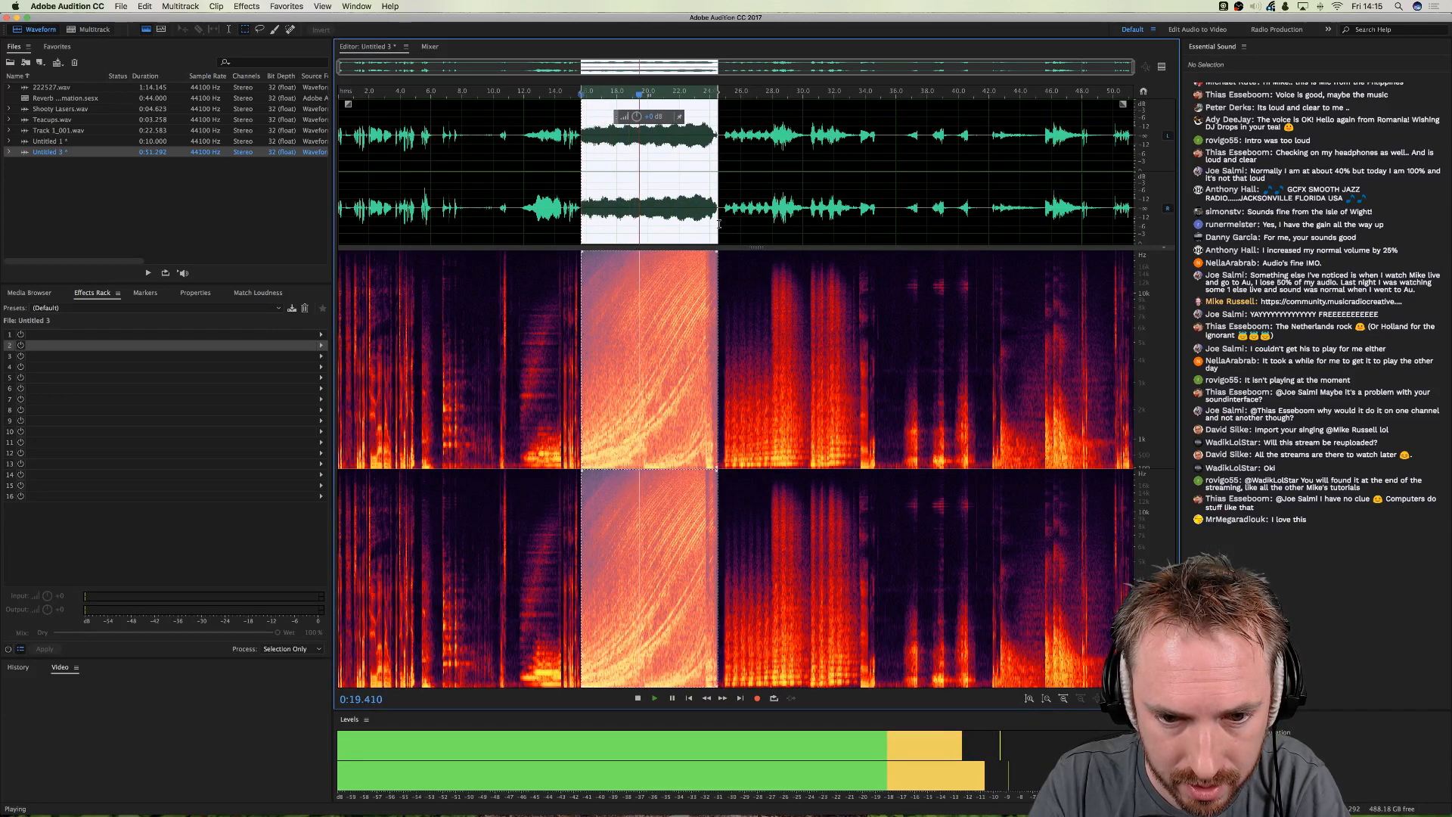
key(space)
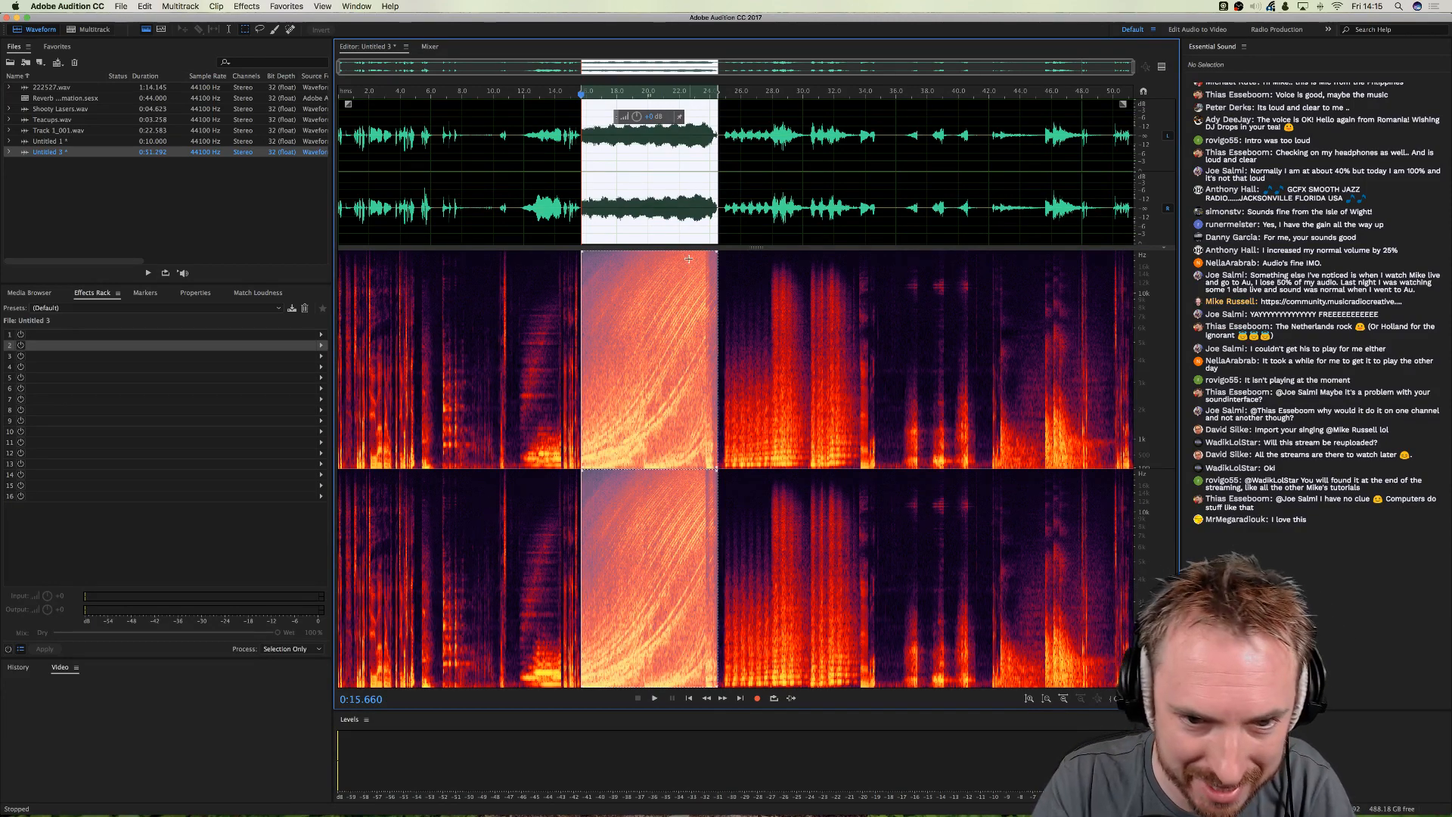
key(super+c)
key(super+shift+n)
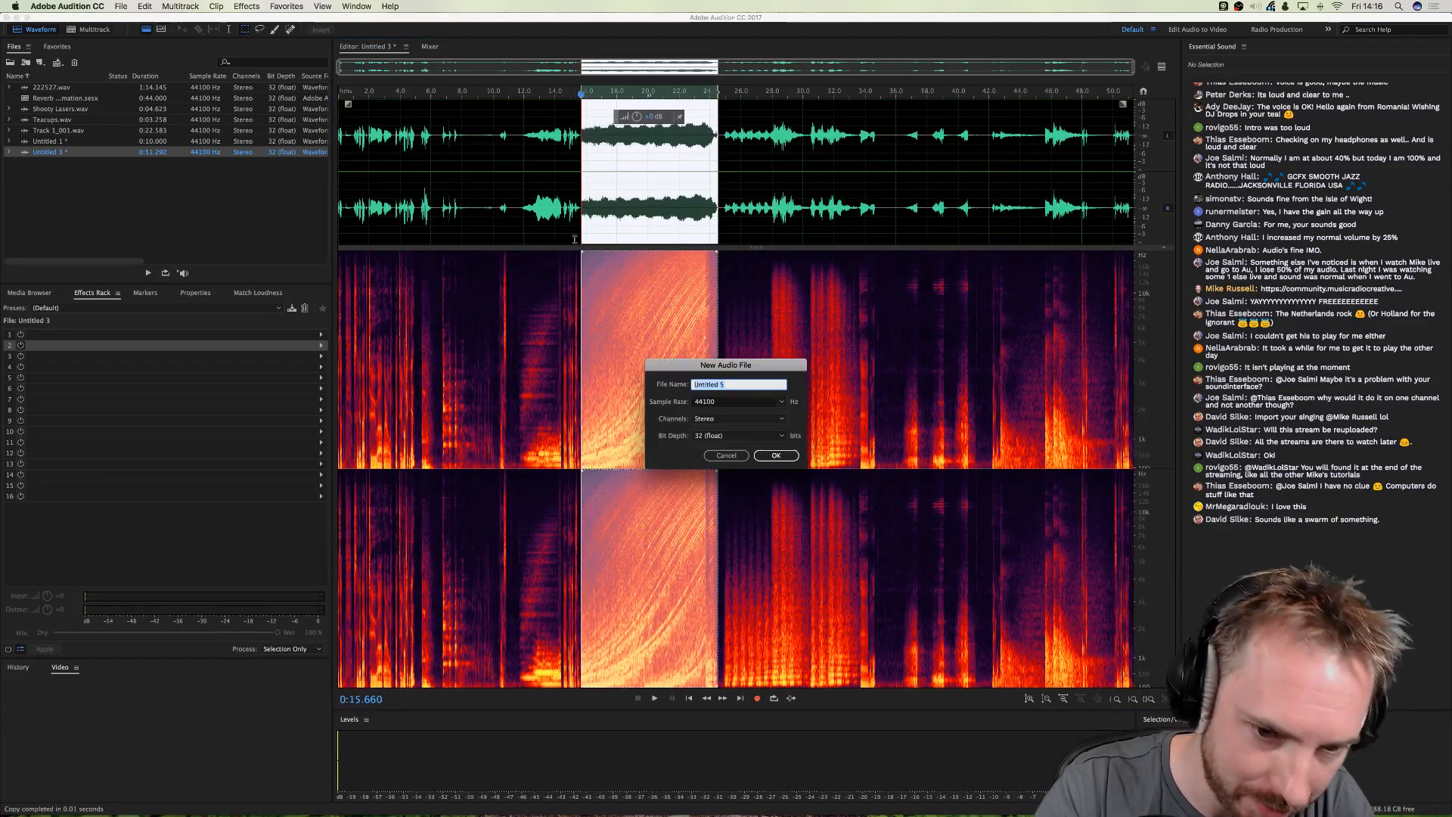
key(Return)
key(super+v)
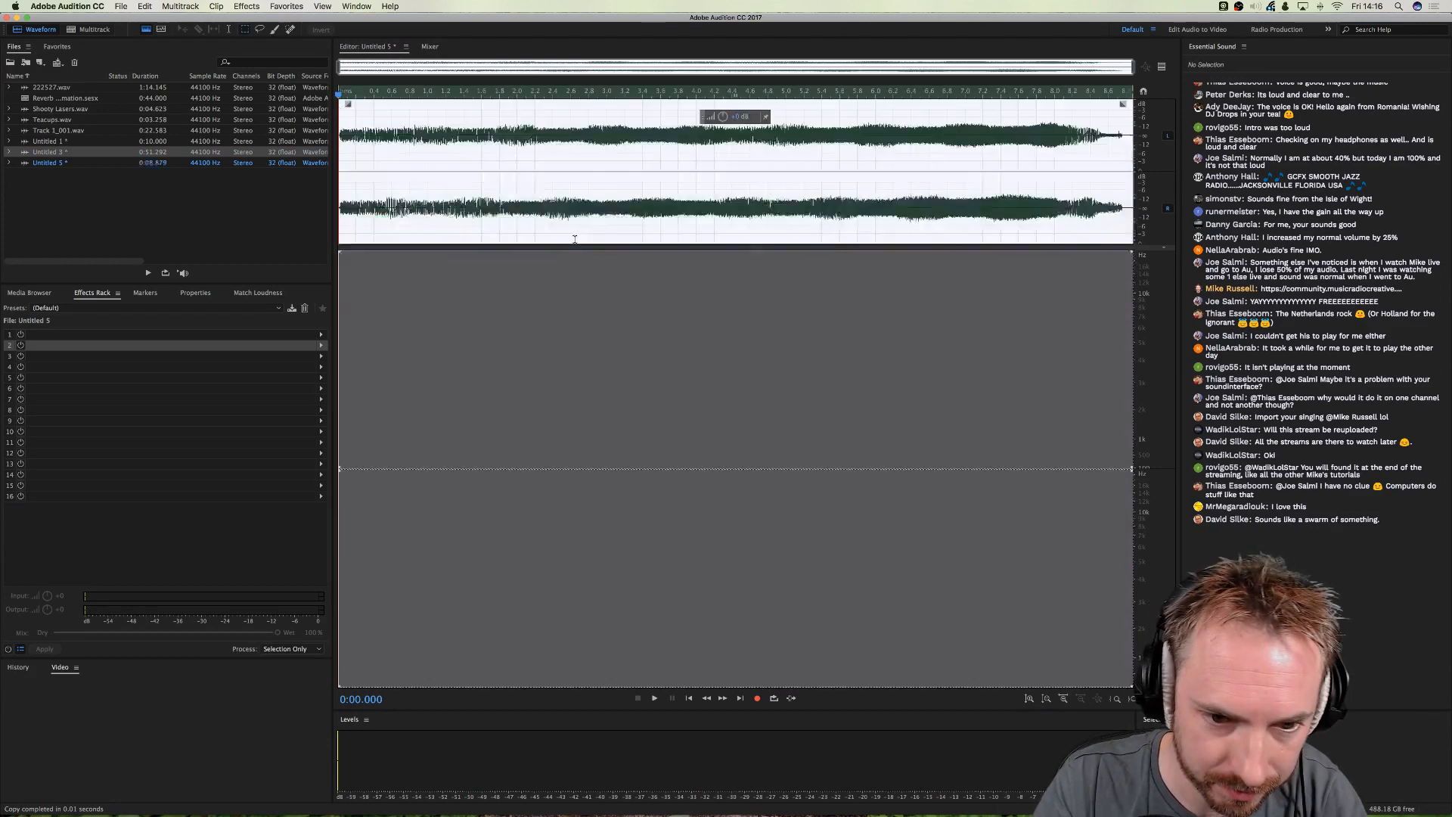
- Save the new rising-sound file as Rising Up.wav in the Radio Sound Effects folder
key(super+shift+s)
text(Risi)
text(n)
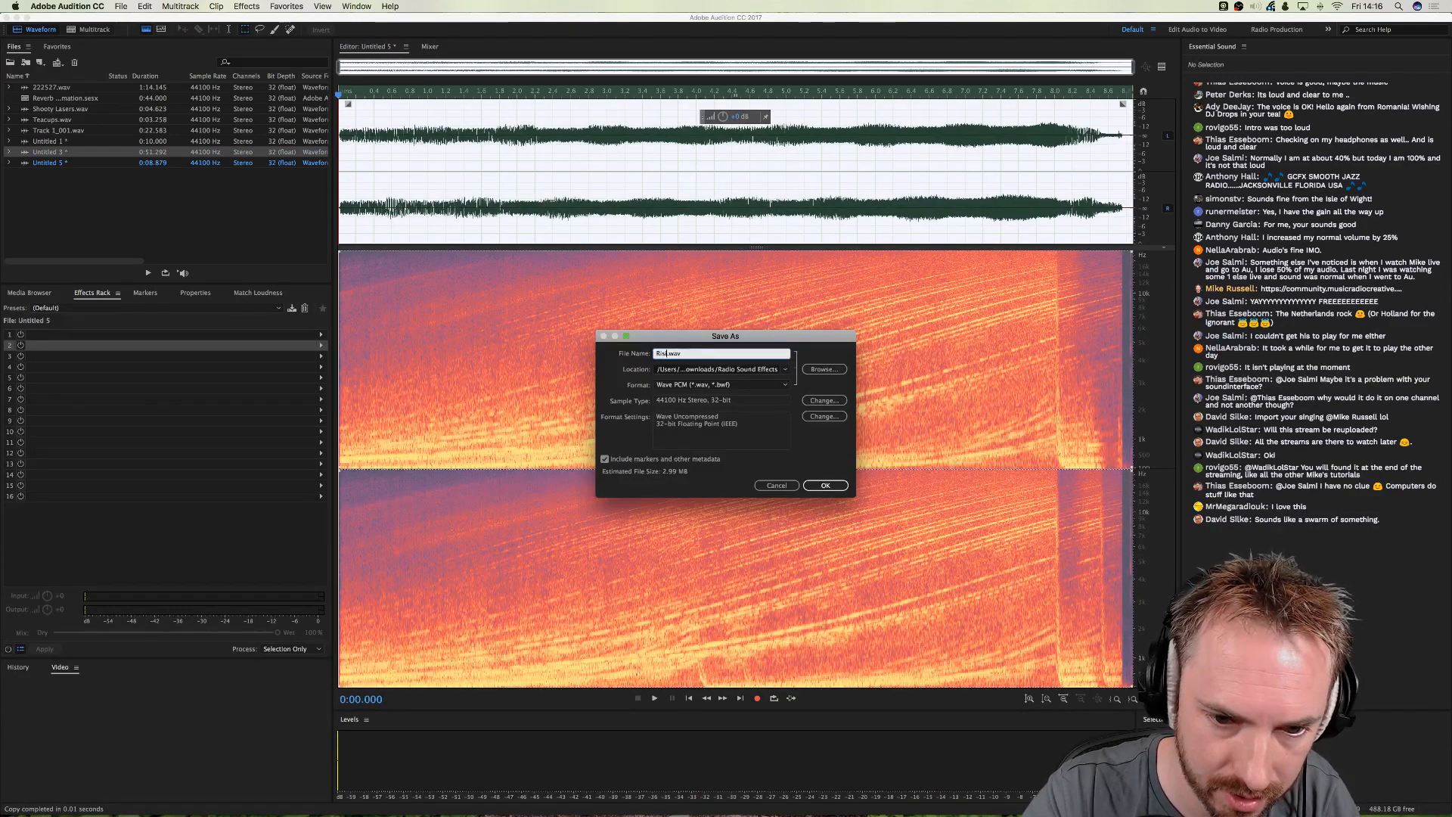
text(g Lp)
key(Return)
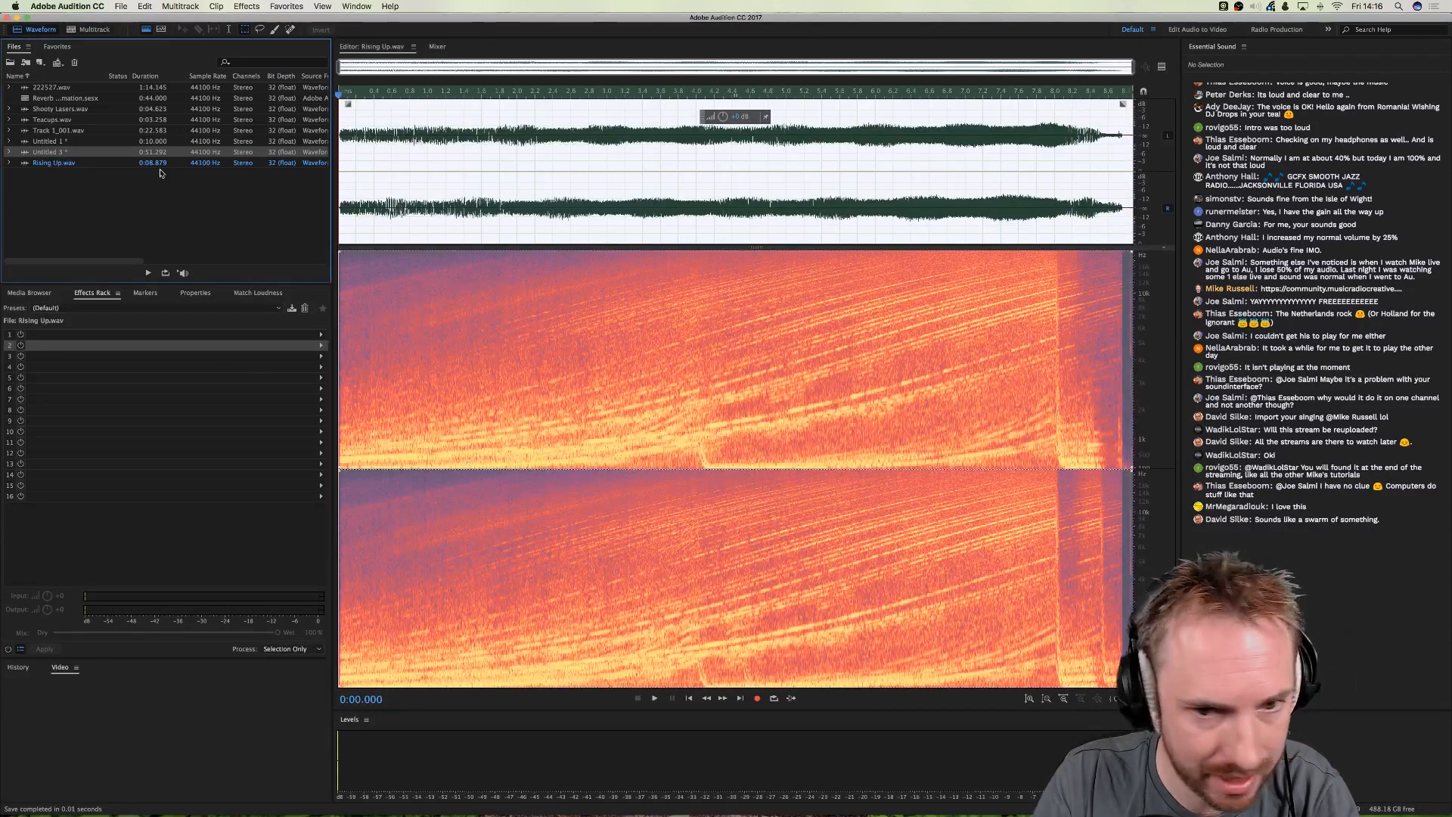
- Reopen Untitled 3 and listen to the crackling sound from about 0:45.8
double_click(58, 153)
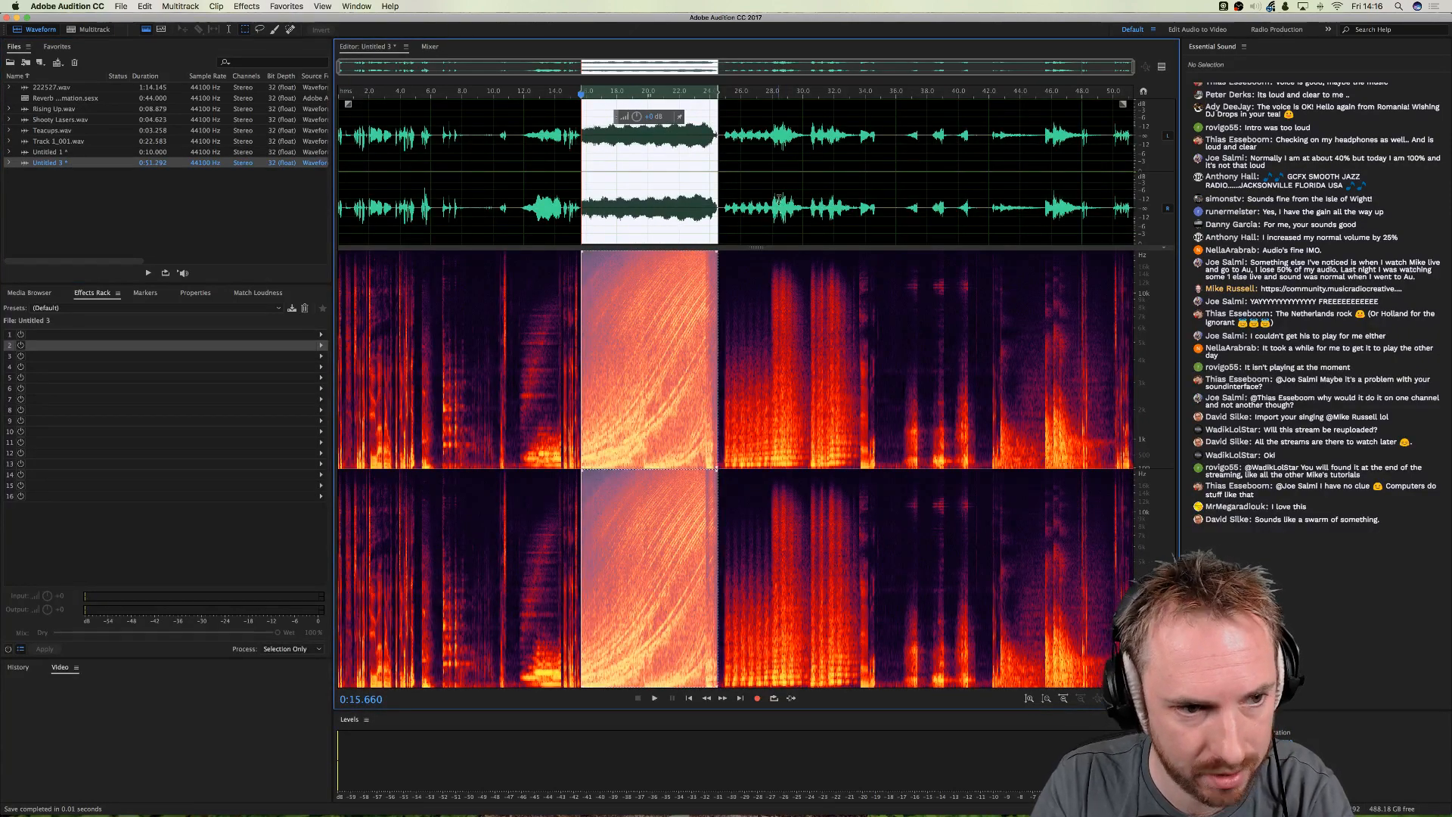
click(751, 202)
drag(945, 209, 950, 208)
click(1049, 214)
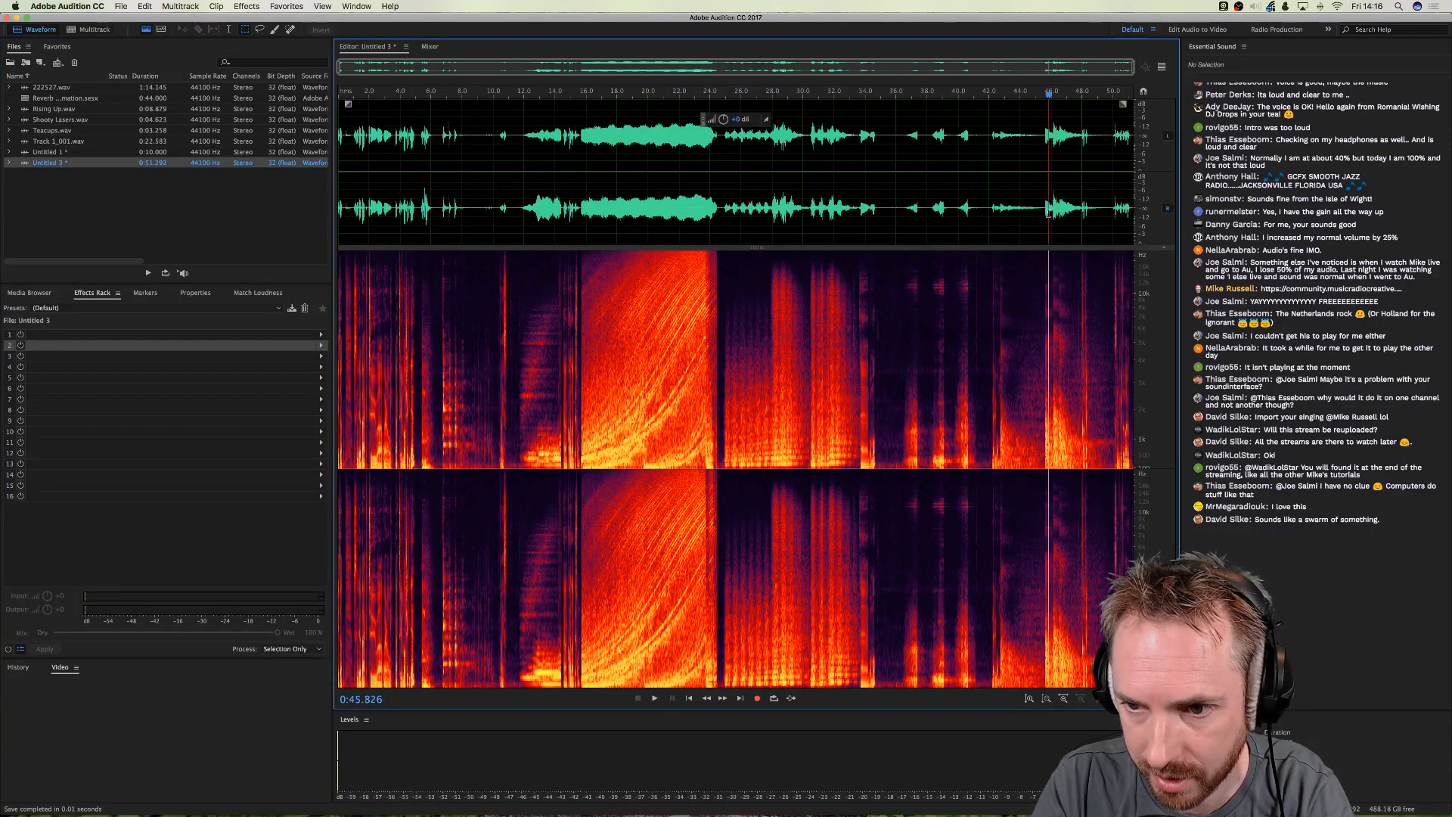
key(space)
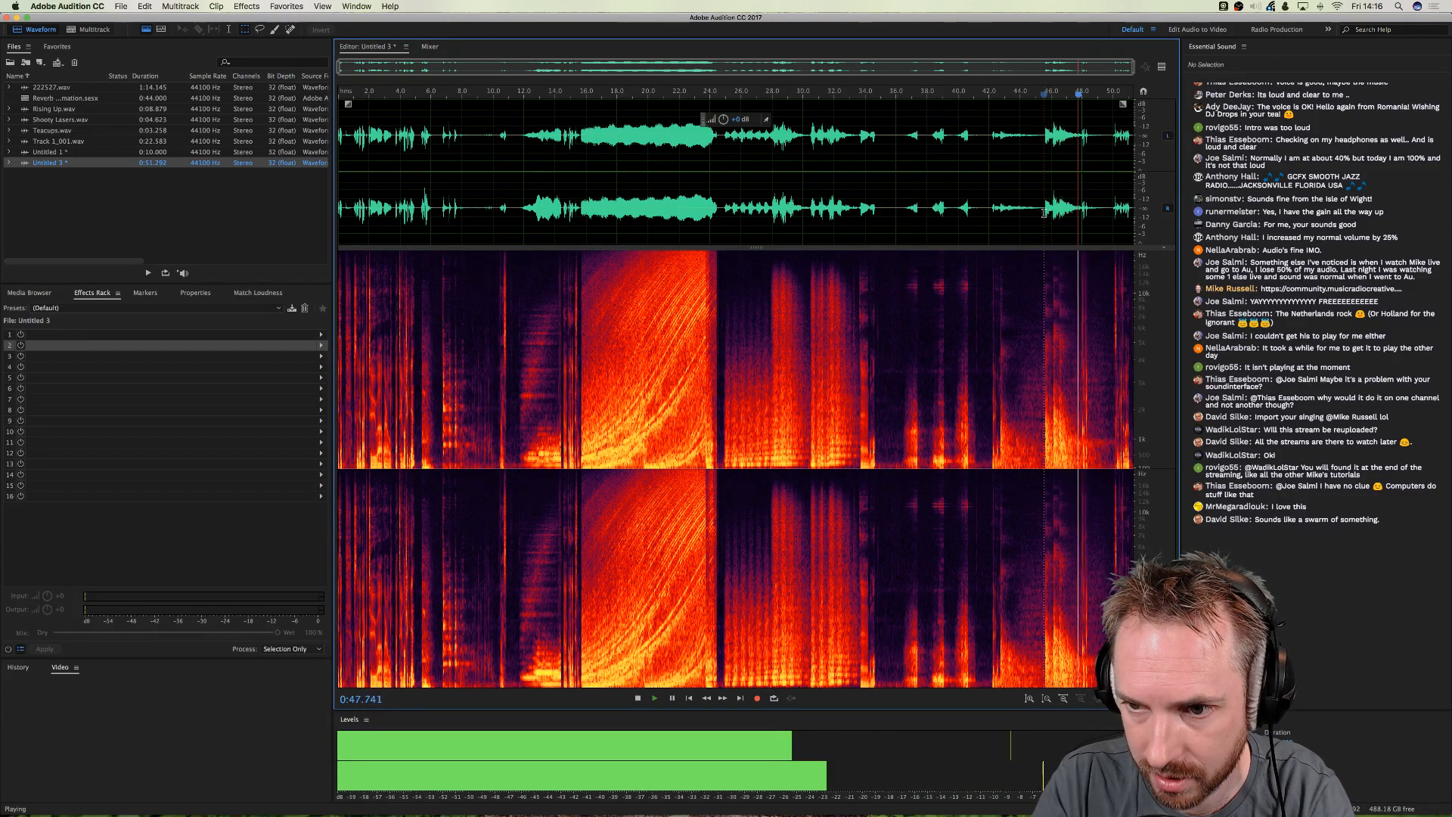
key(space)
- Copy the roughly 2.4-second crackle section starting at about 0:45.5 in Untitled 3 into a new audio file
drag(1044, 214, 1082, 214)
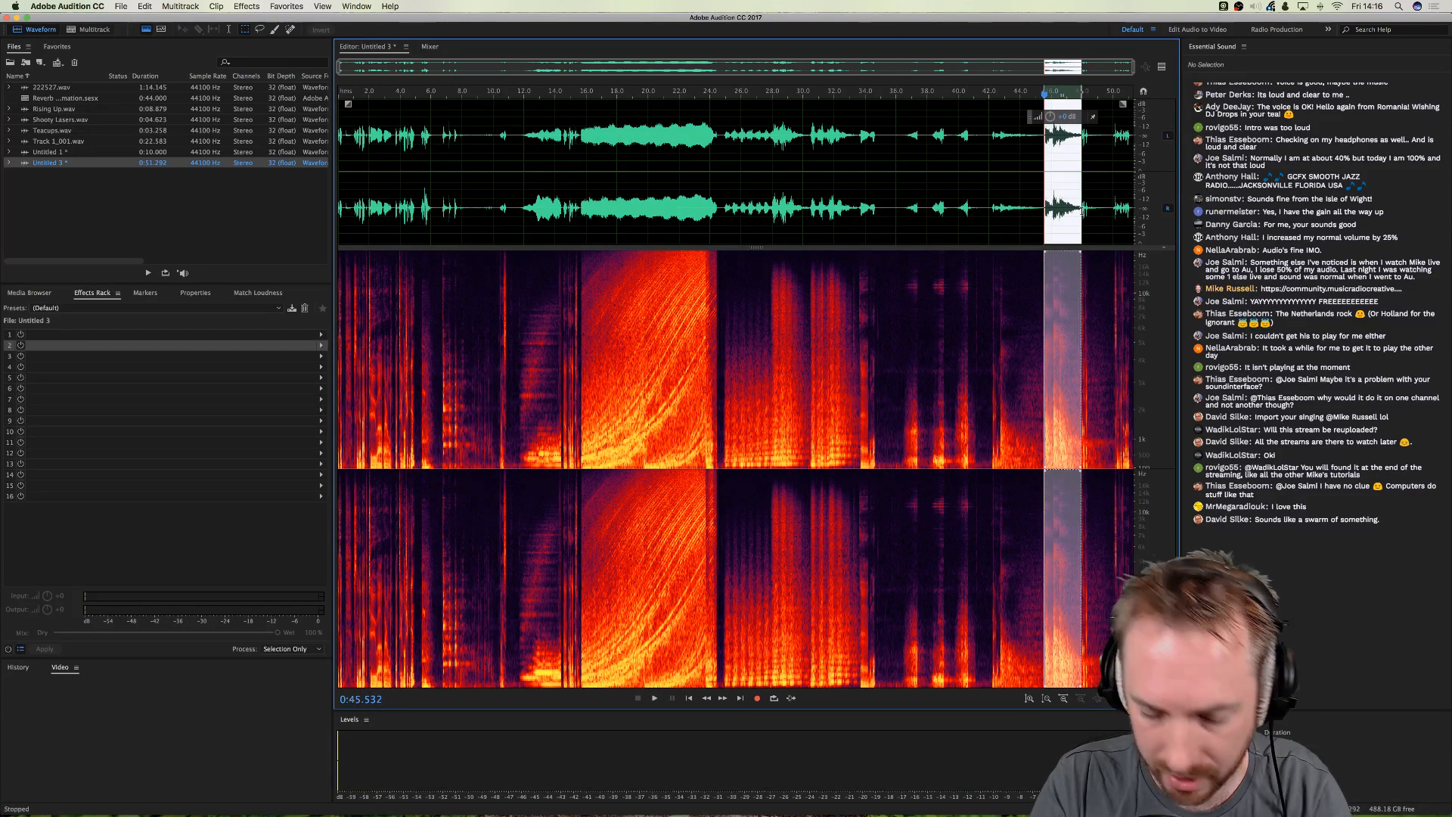
key(super+c)
key(super+shift+n)
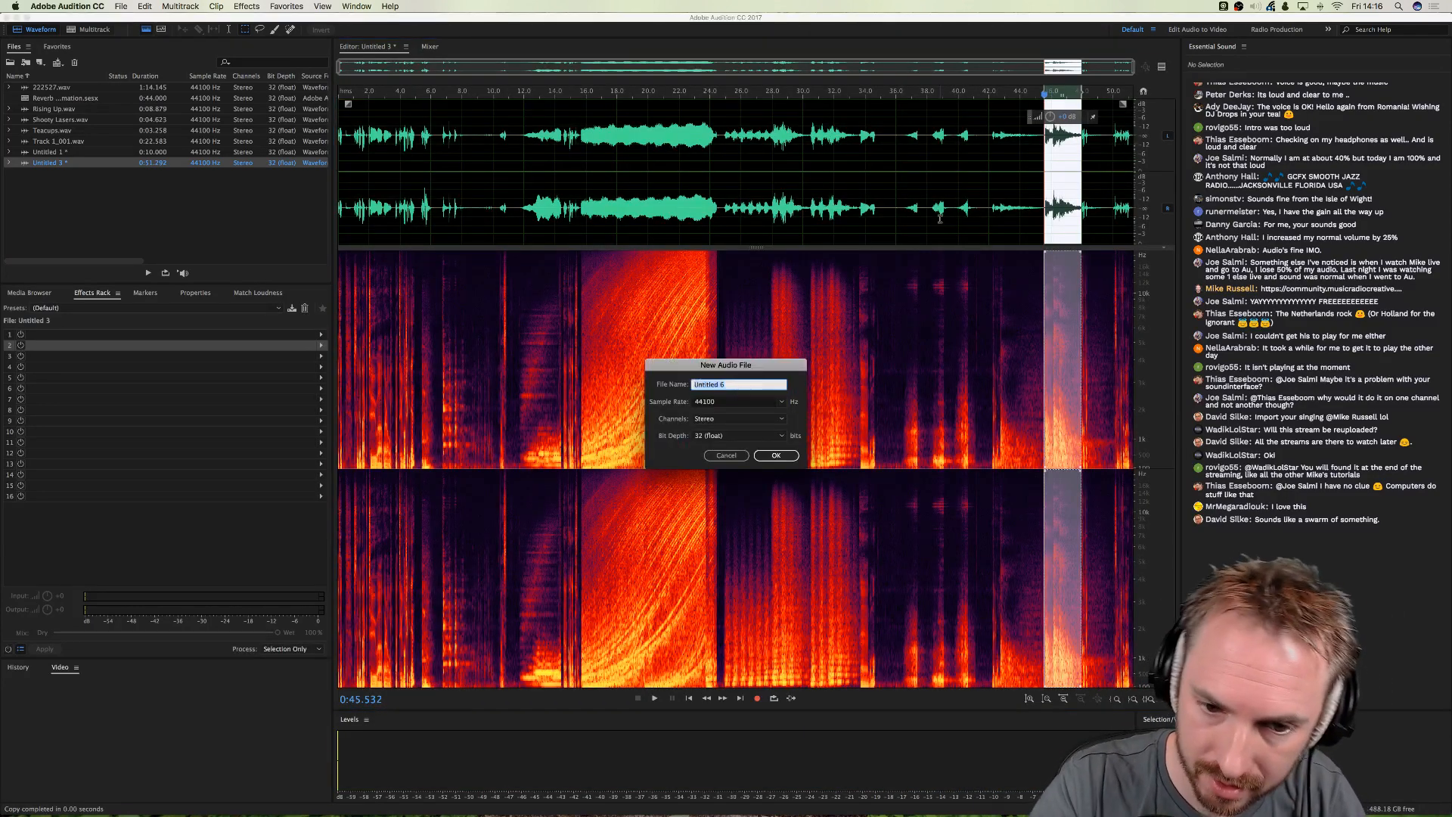
key(Return)
key(super+v)
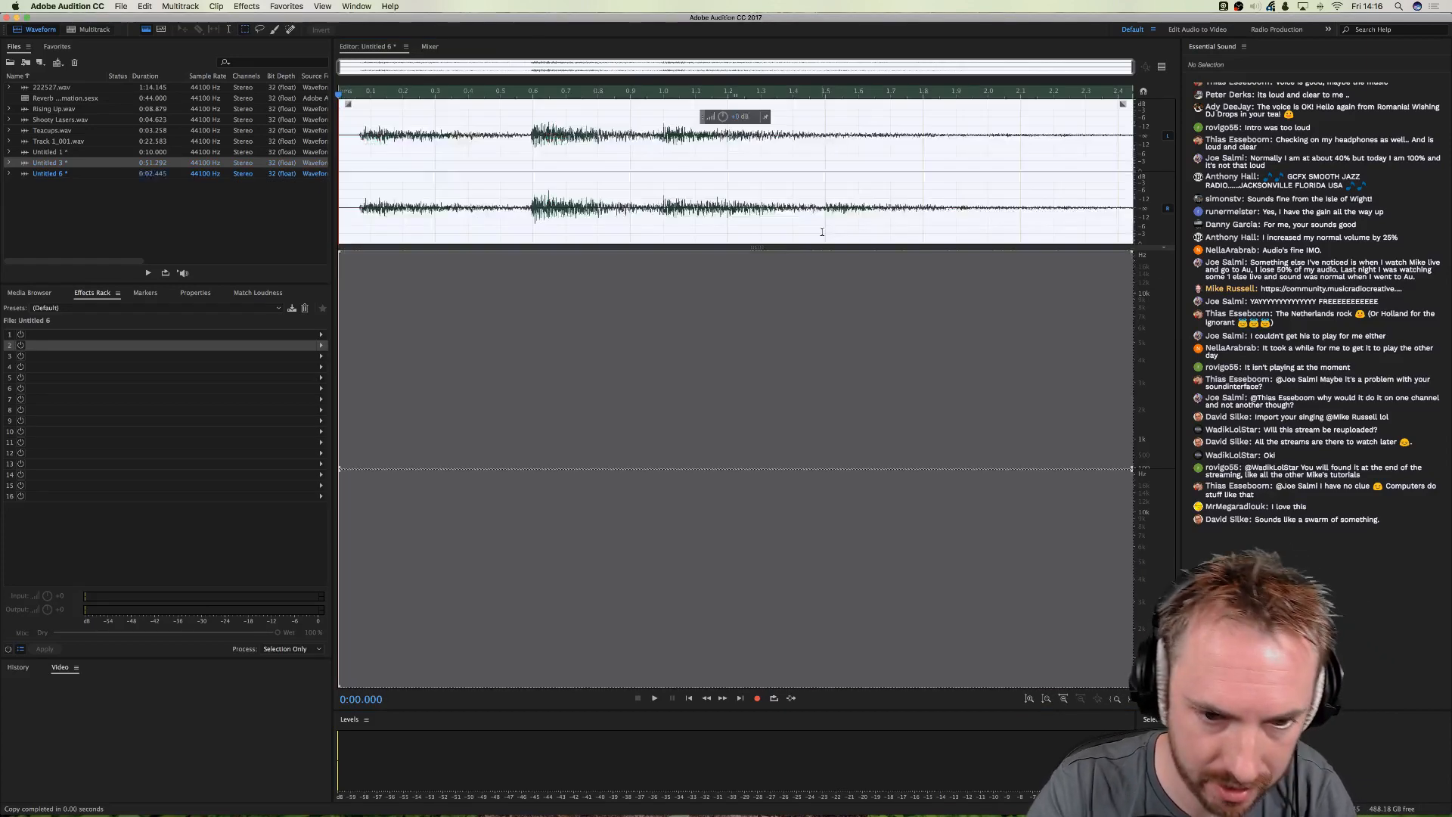
- Save the crackle file as Crackles.wav in the Radio Sound Effects folder
key(super+shift+s)
text(Crackle)
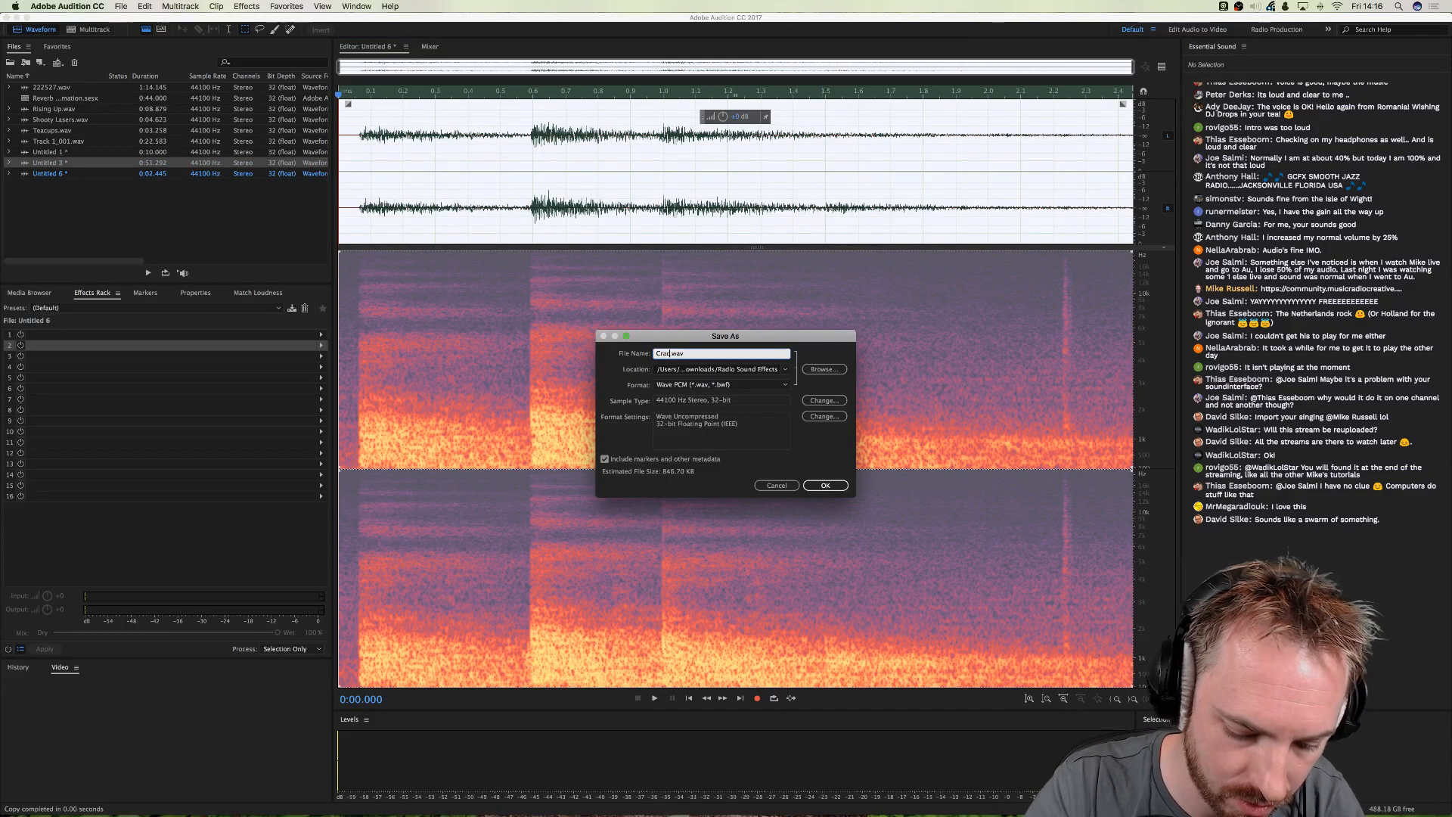
text(s)
key(Return)
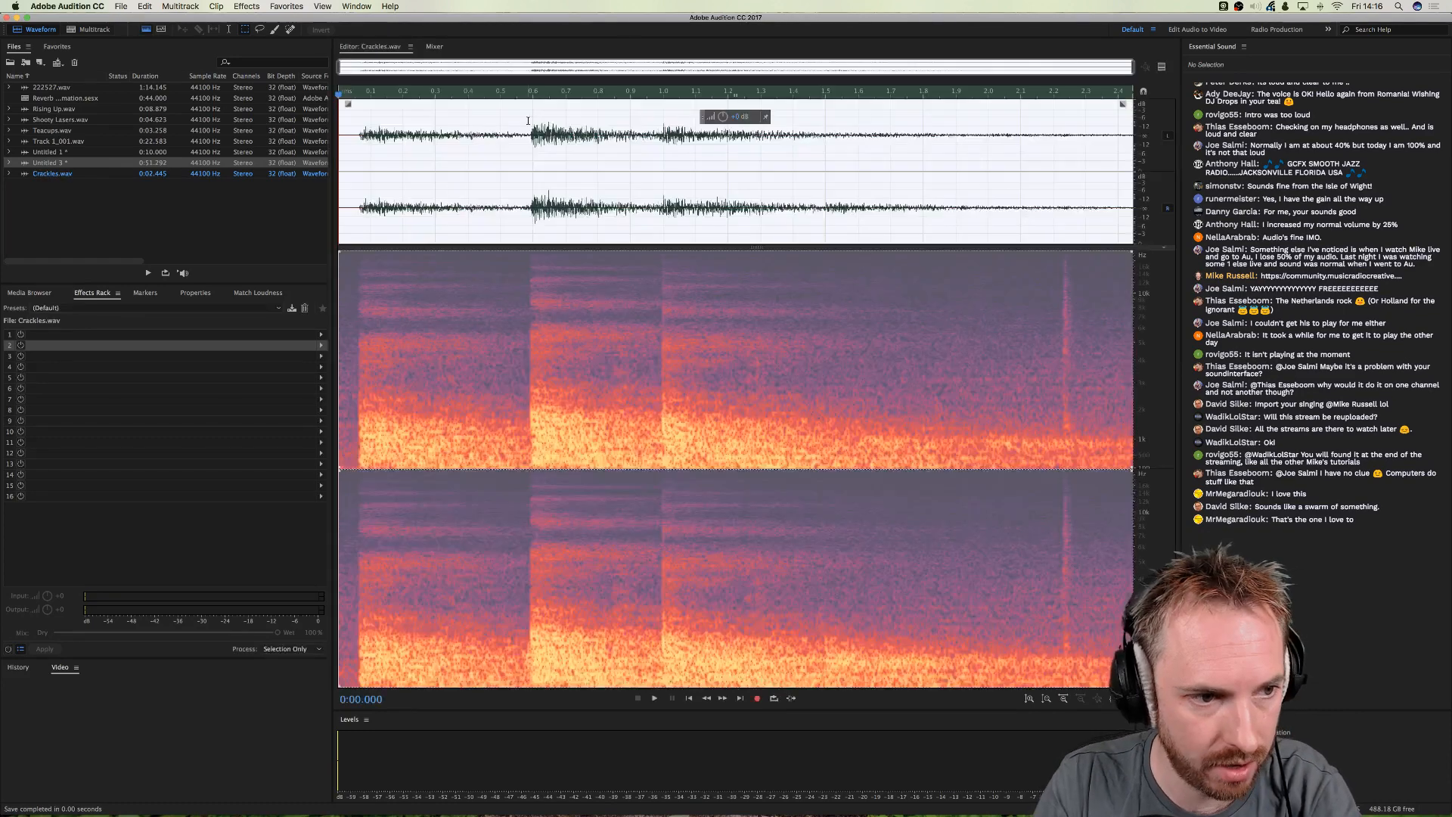
- Switch to the Reverb Automation multitrack session and play it from about 0:11.8 with Track 2 soloed
click(89, 29)
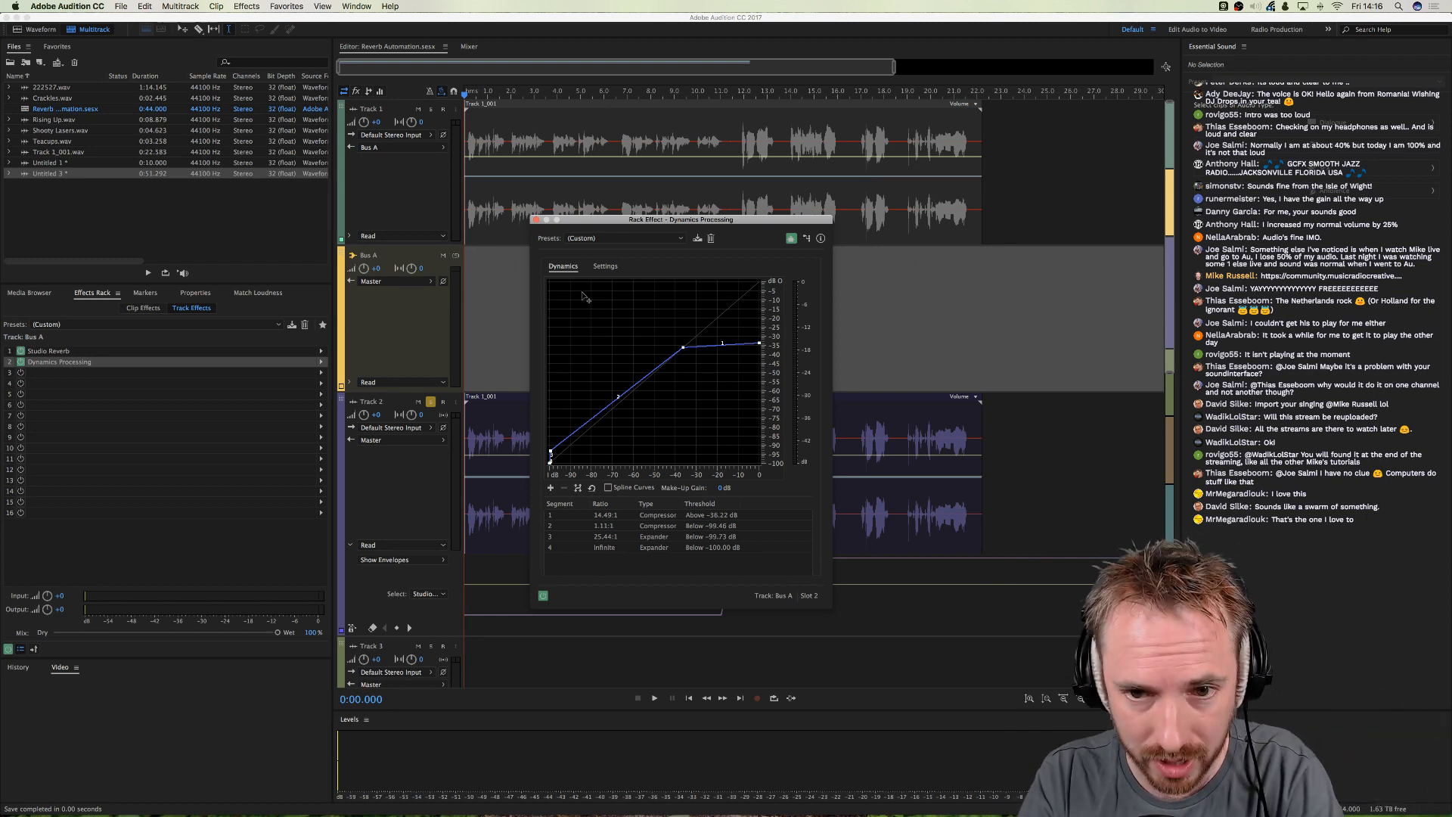
click(739, 135)
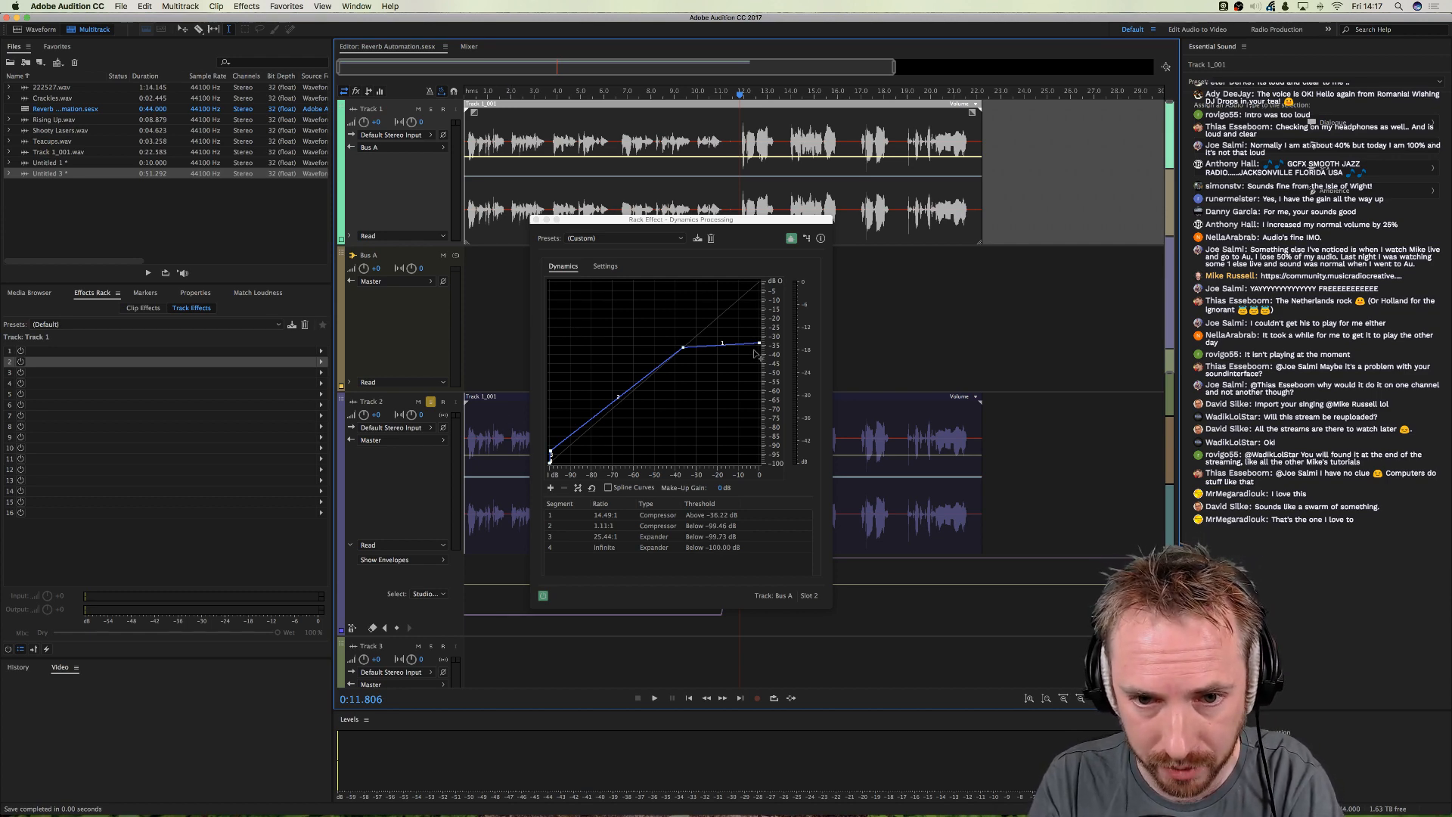
key(space)
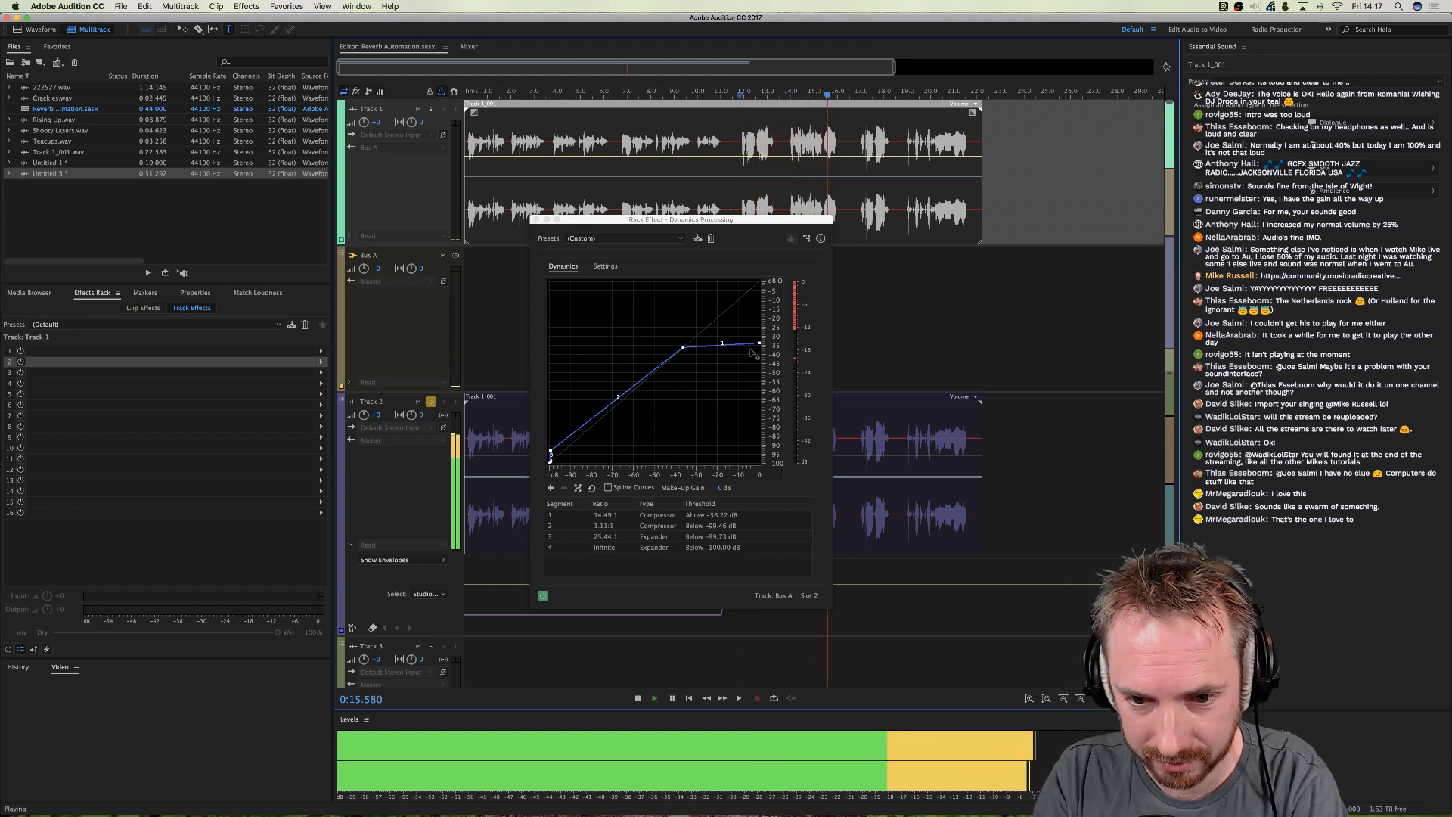
key(space)
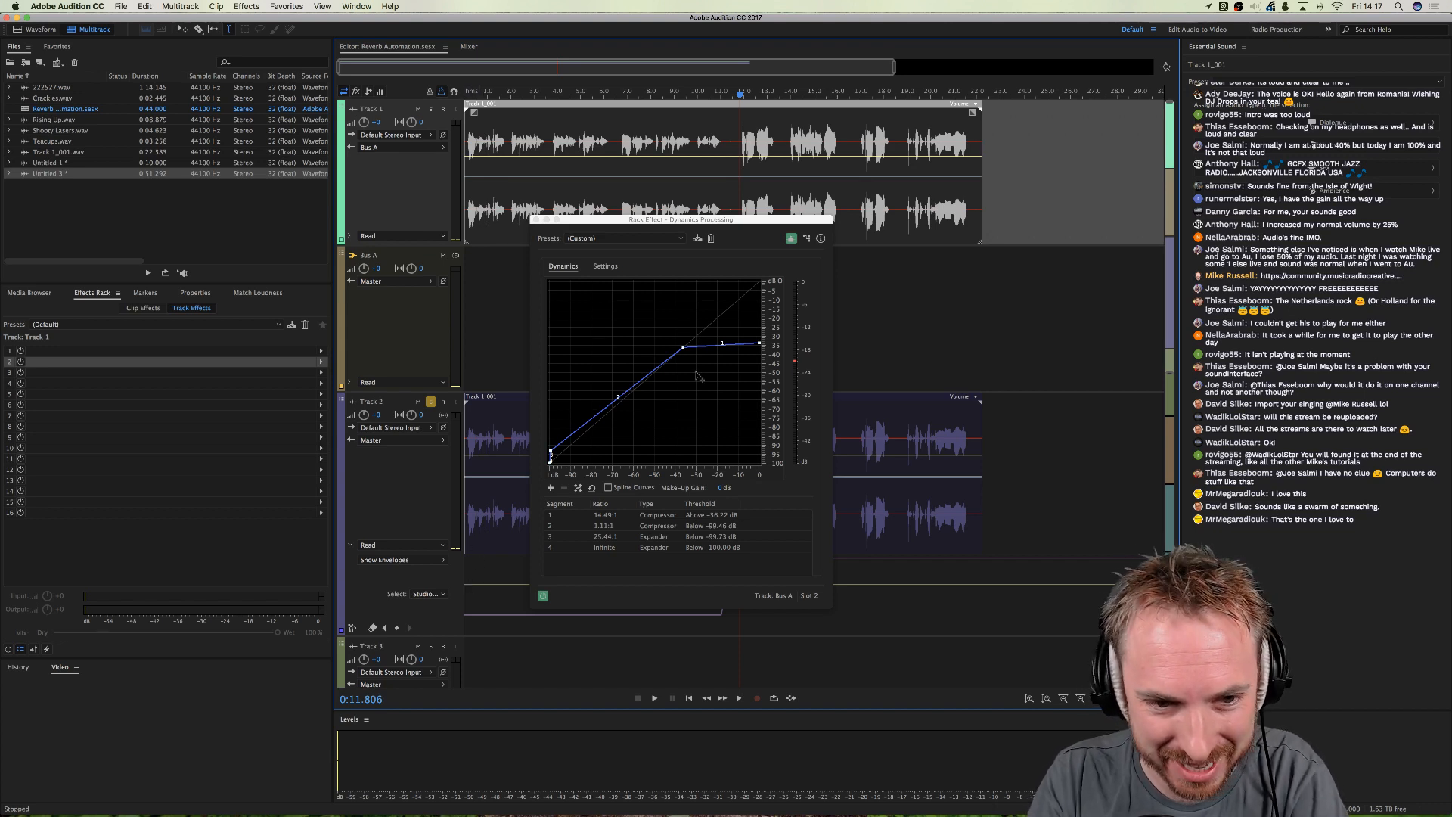
- Turn off solo on Track 2 and play the full reverb mix from about 0:18.9
click(430, 402)
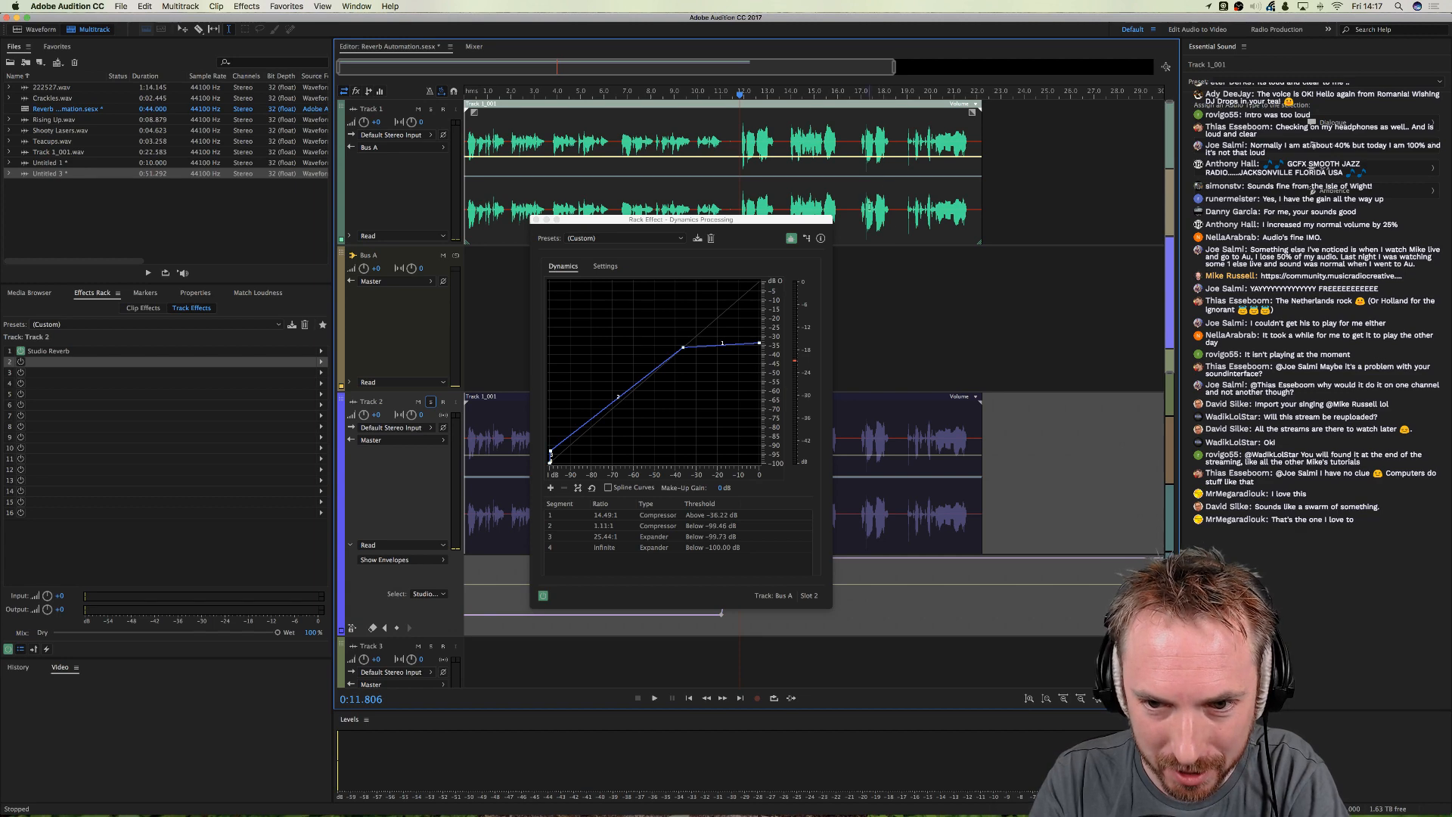
click(901, 211)
key(space)
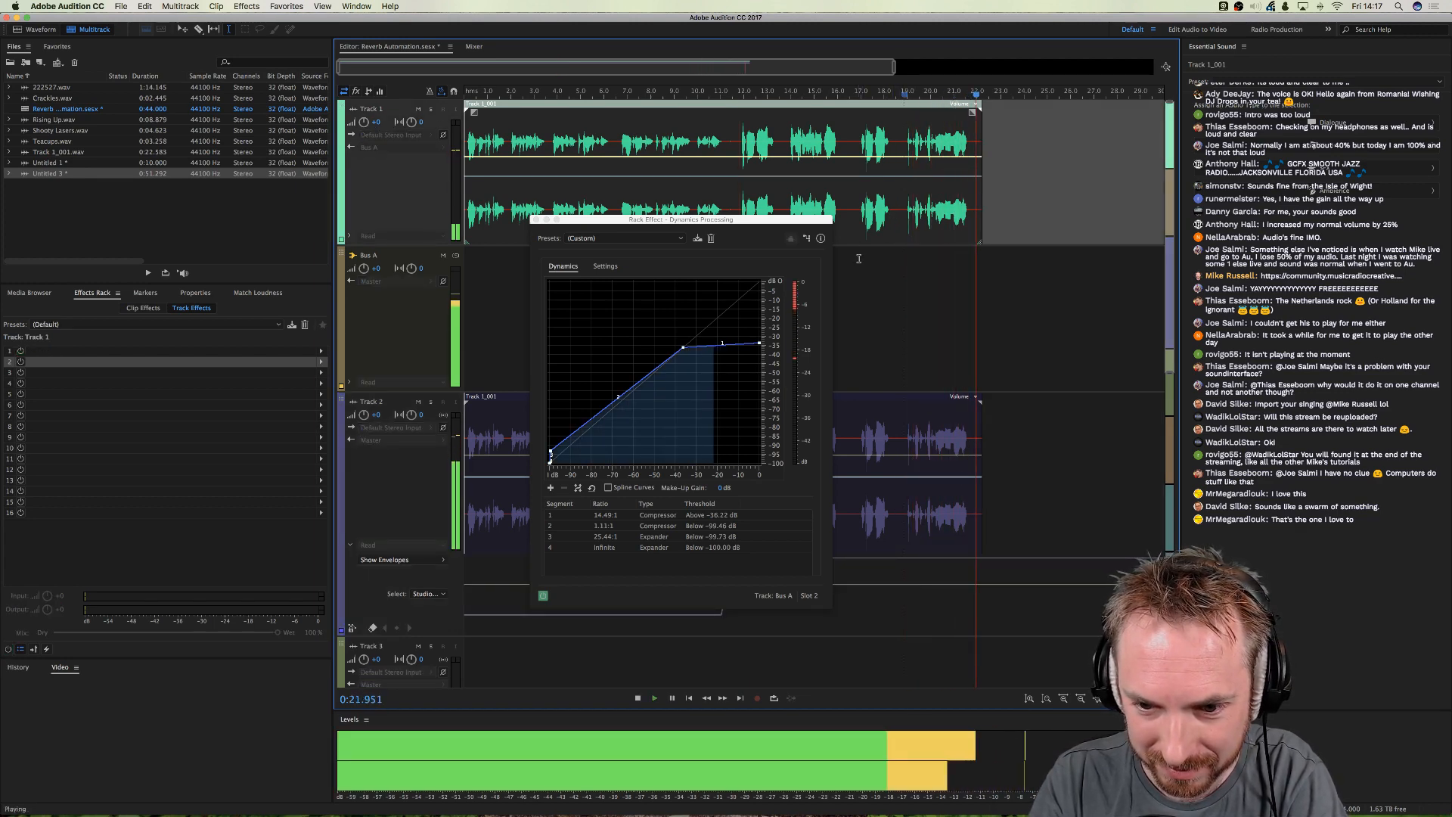
key(space)
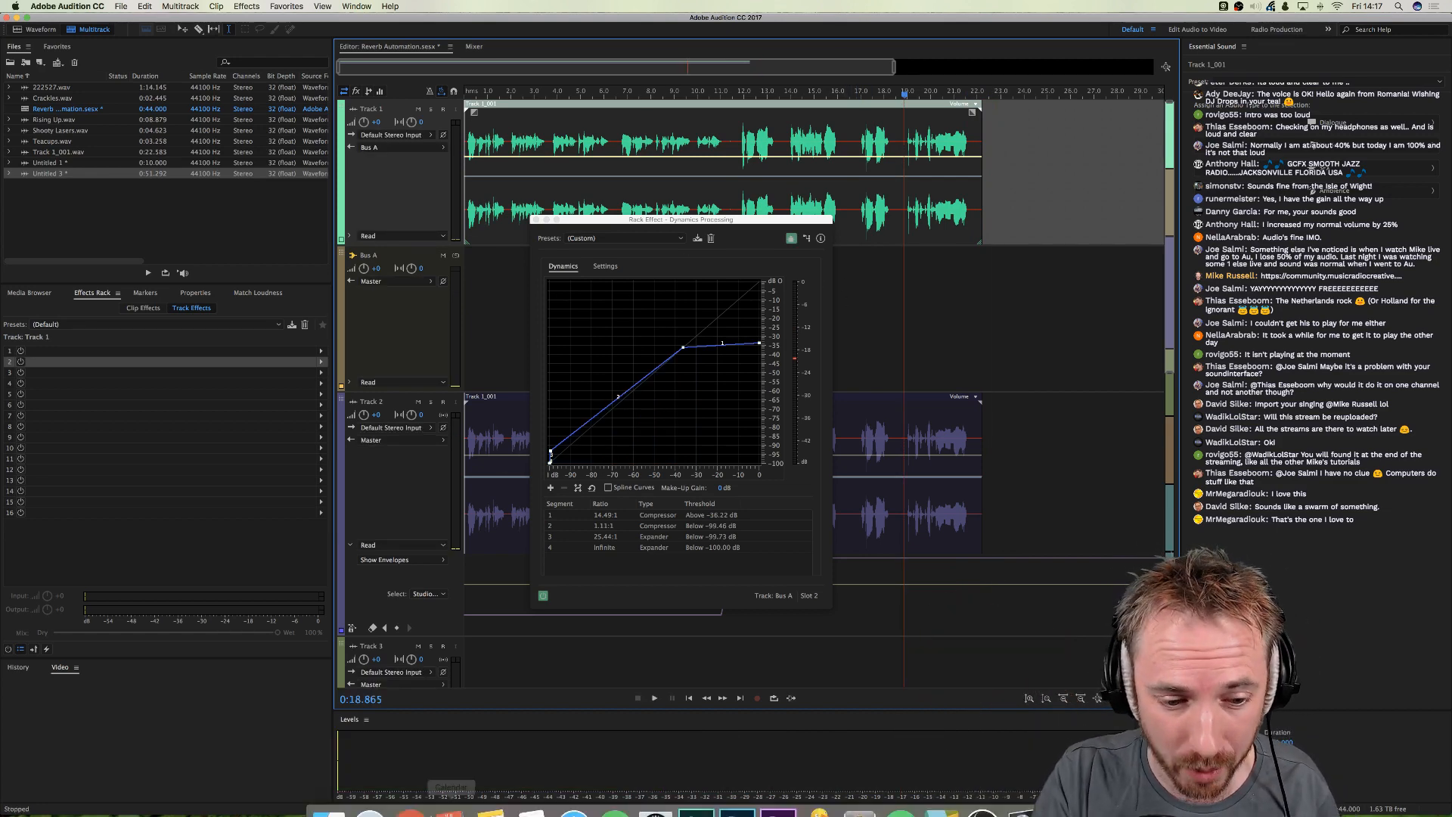
- Switch to Chrome, view the YouTube channel page, and play the MRC_Power_Intro audio in the Audio Stems from Today's Live Stream topic
click(411, 807)
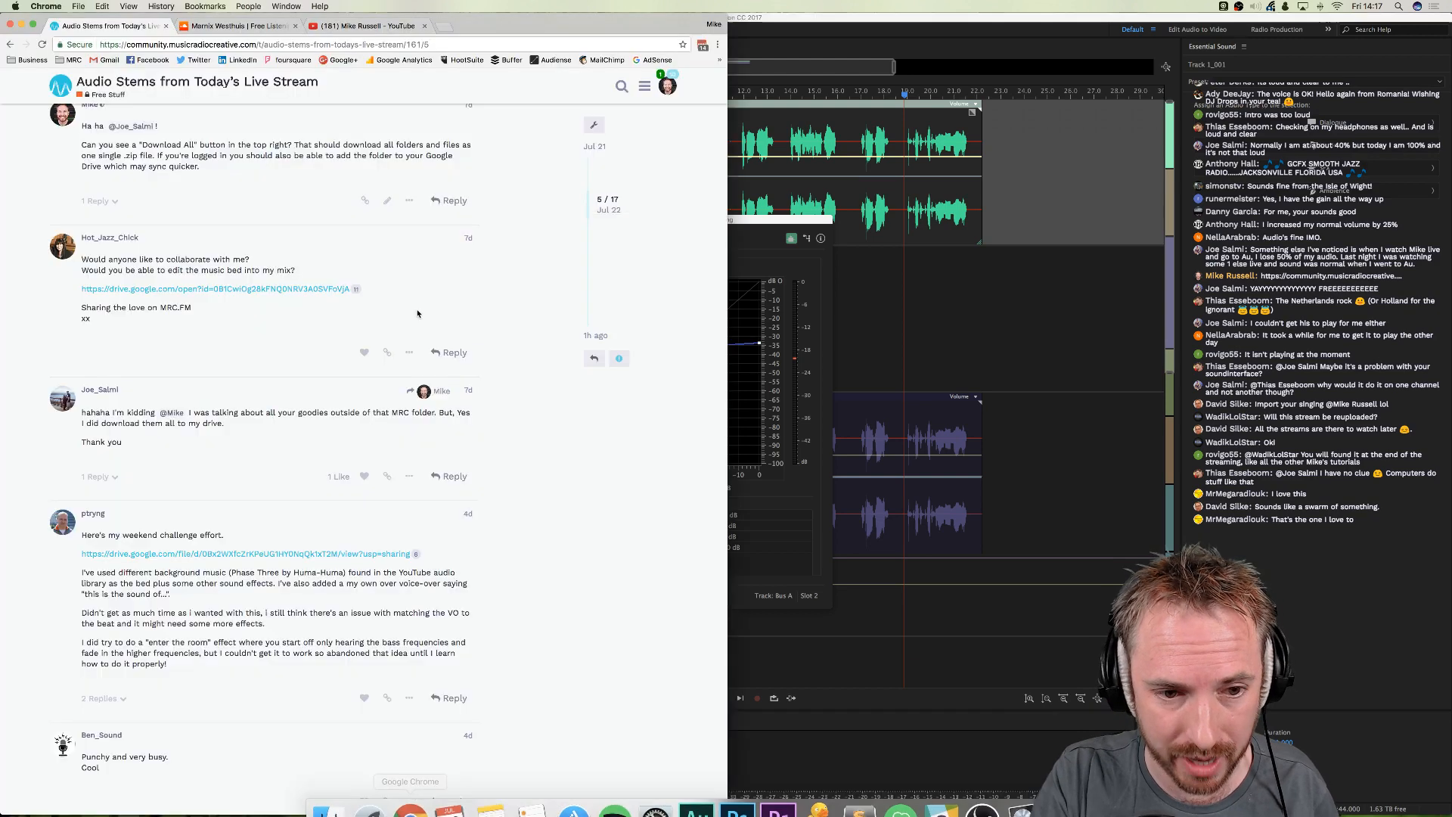
click(352, 26)
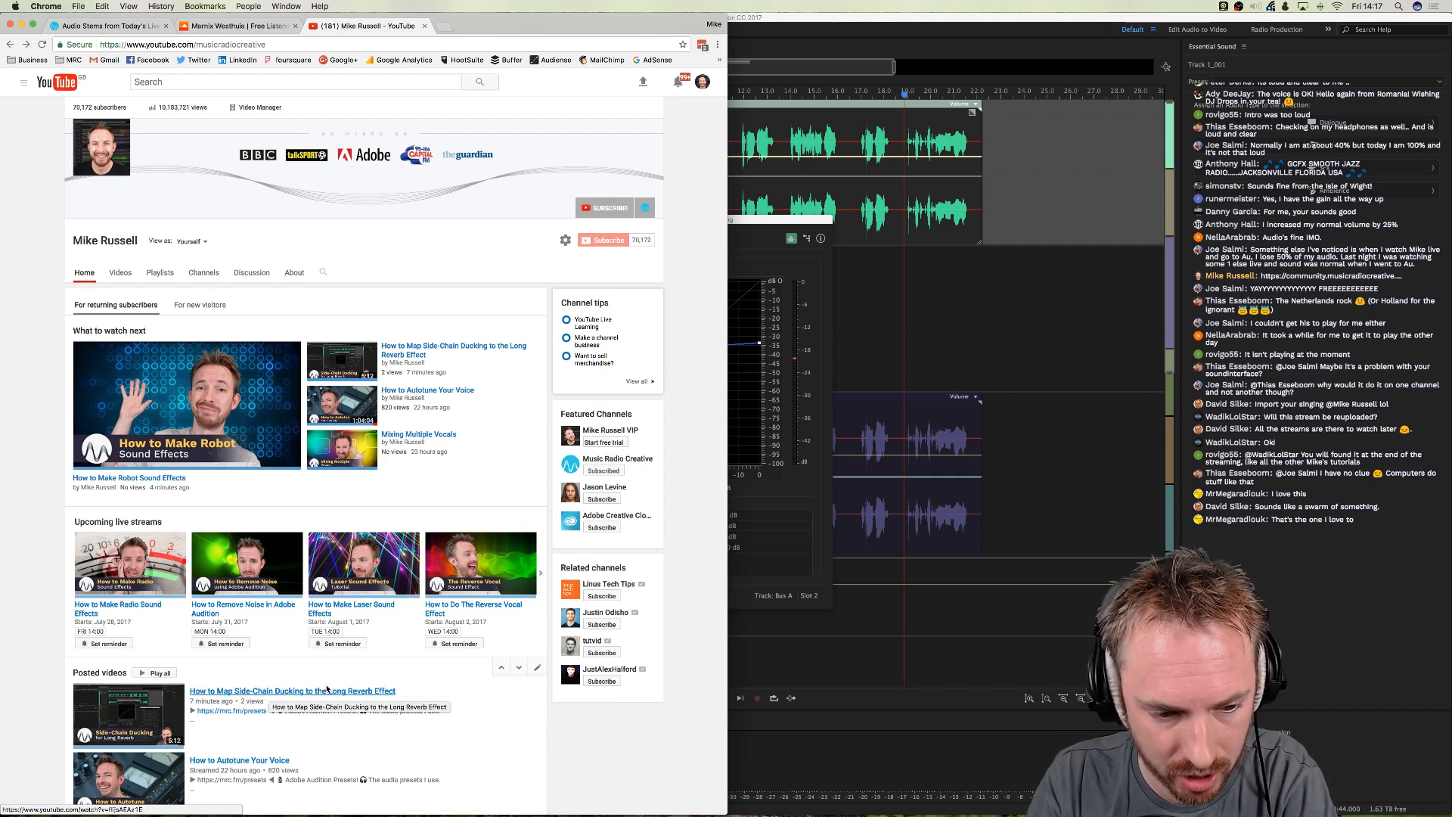
click(147, 27)
scroll(157, 90, up, 10)
scroll(167, 419, down, 20)
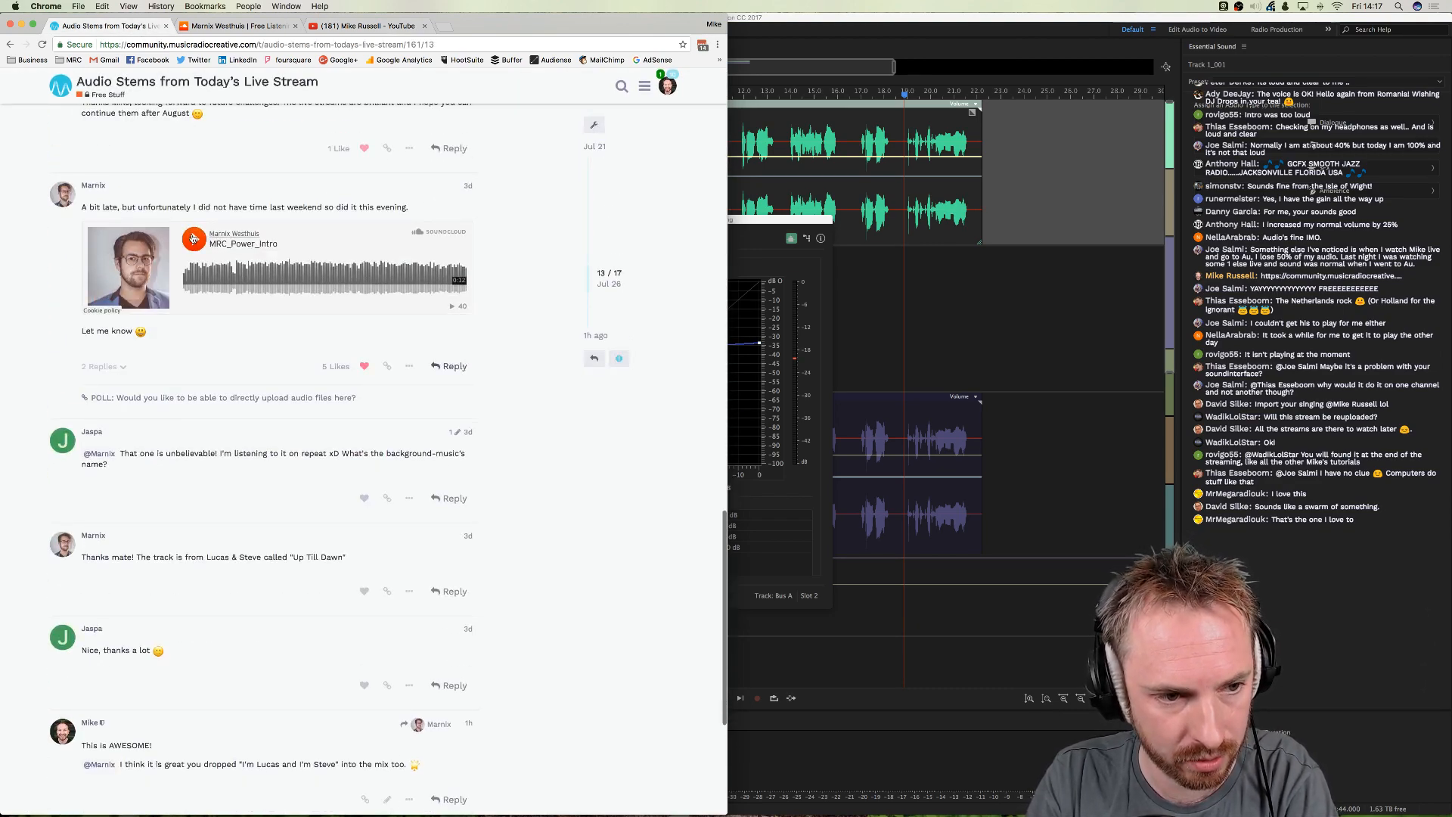
click(194, 239)
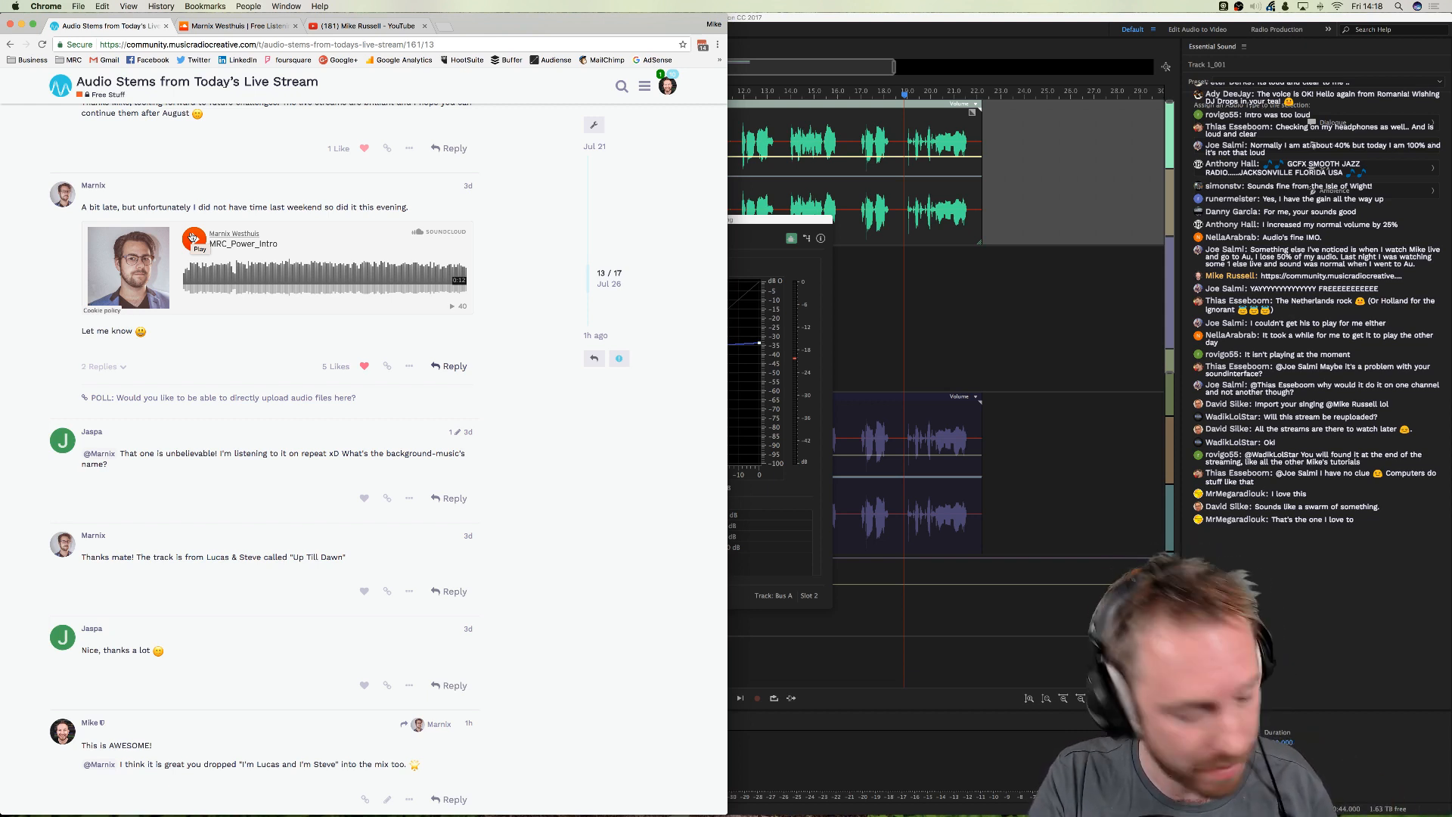
click(192, 238)
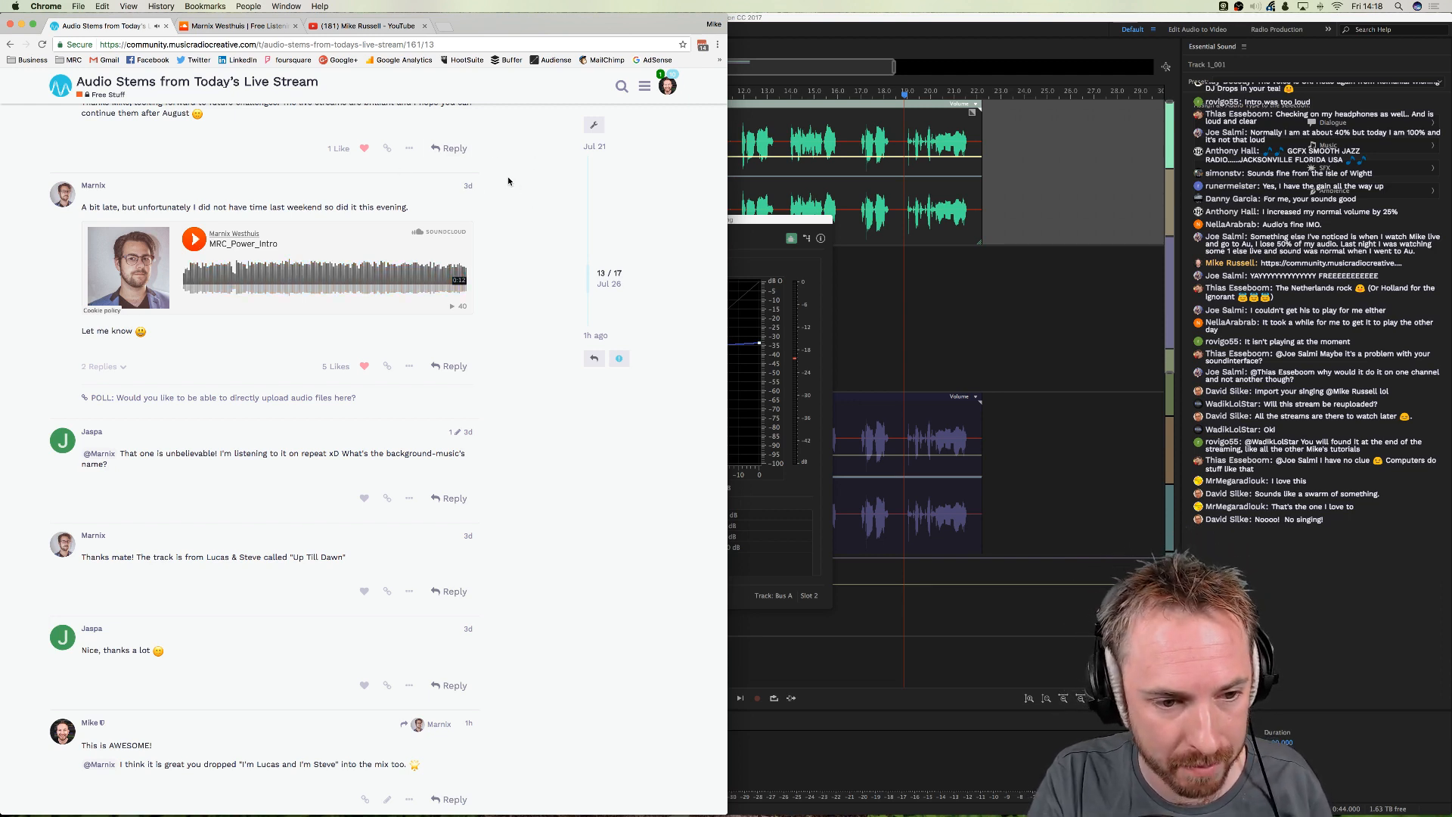
- Return to the beginning of the forum topic and highlight the community site's web address
scroll(508, 181, up, 20)
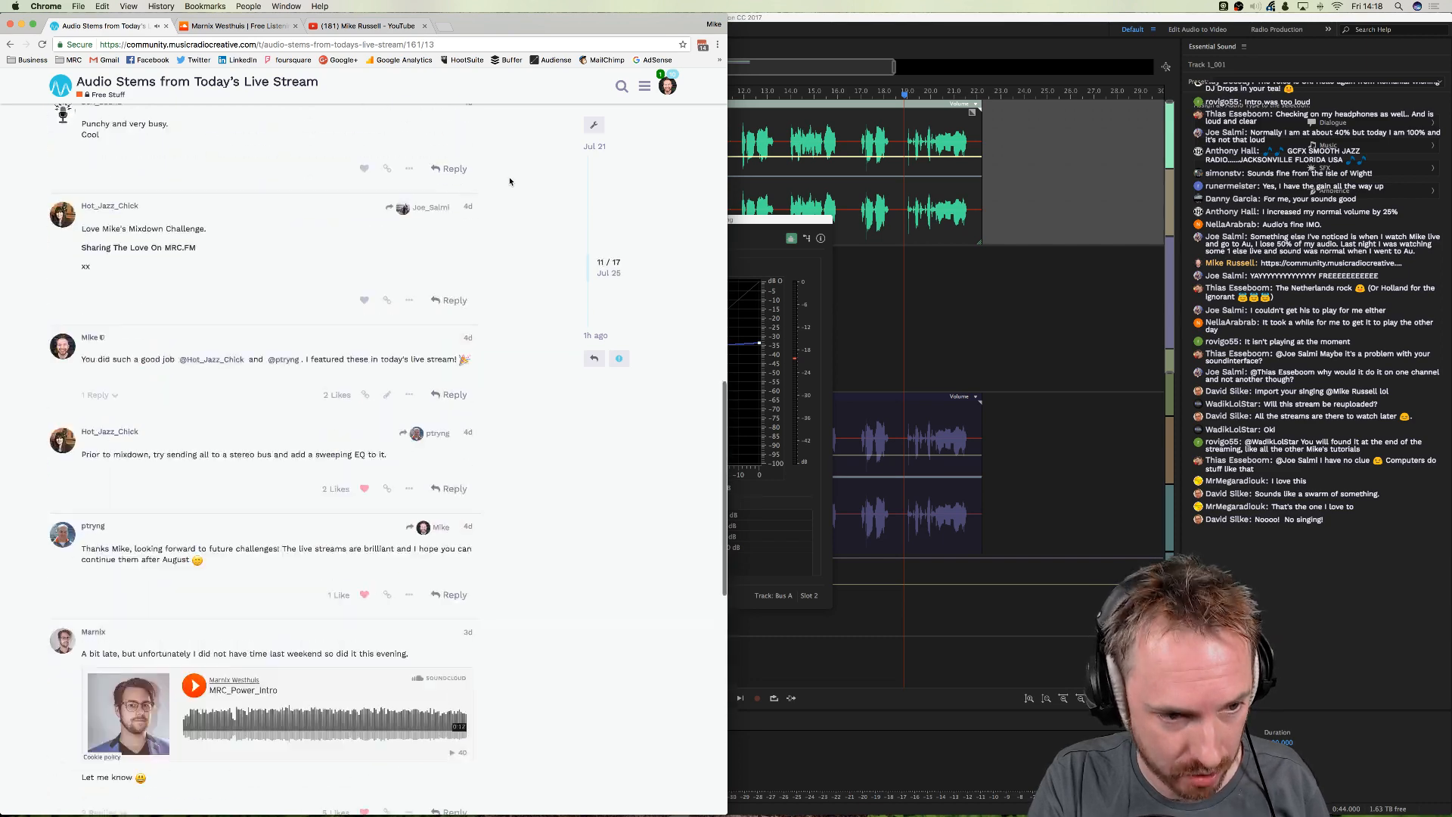
click(227, 44)
drag(256, 44, 199, 47)
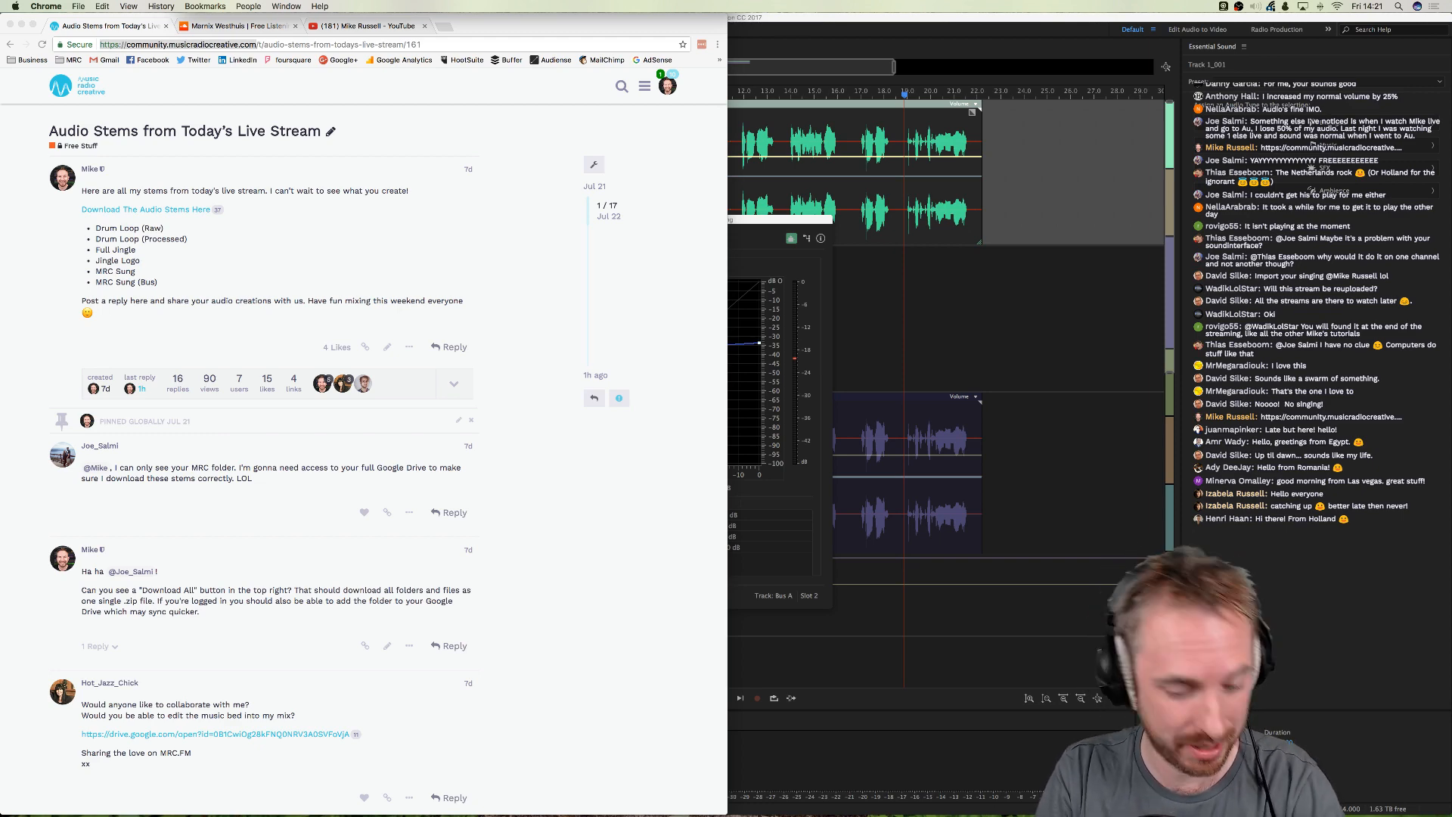
- Switch back to Adobe Audition and create a new multitrack session named Imaging with the default settings
click(727, 270)
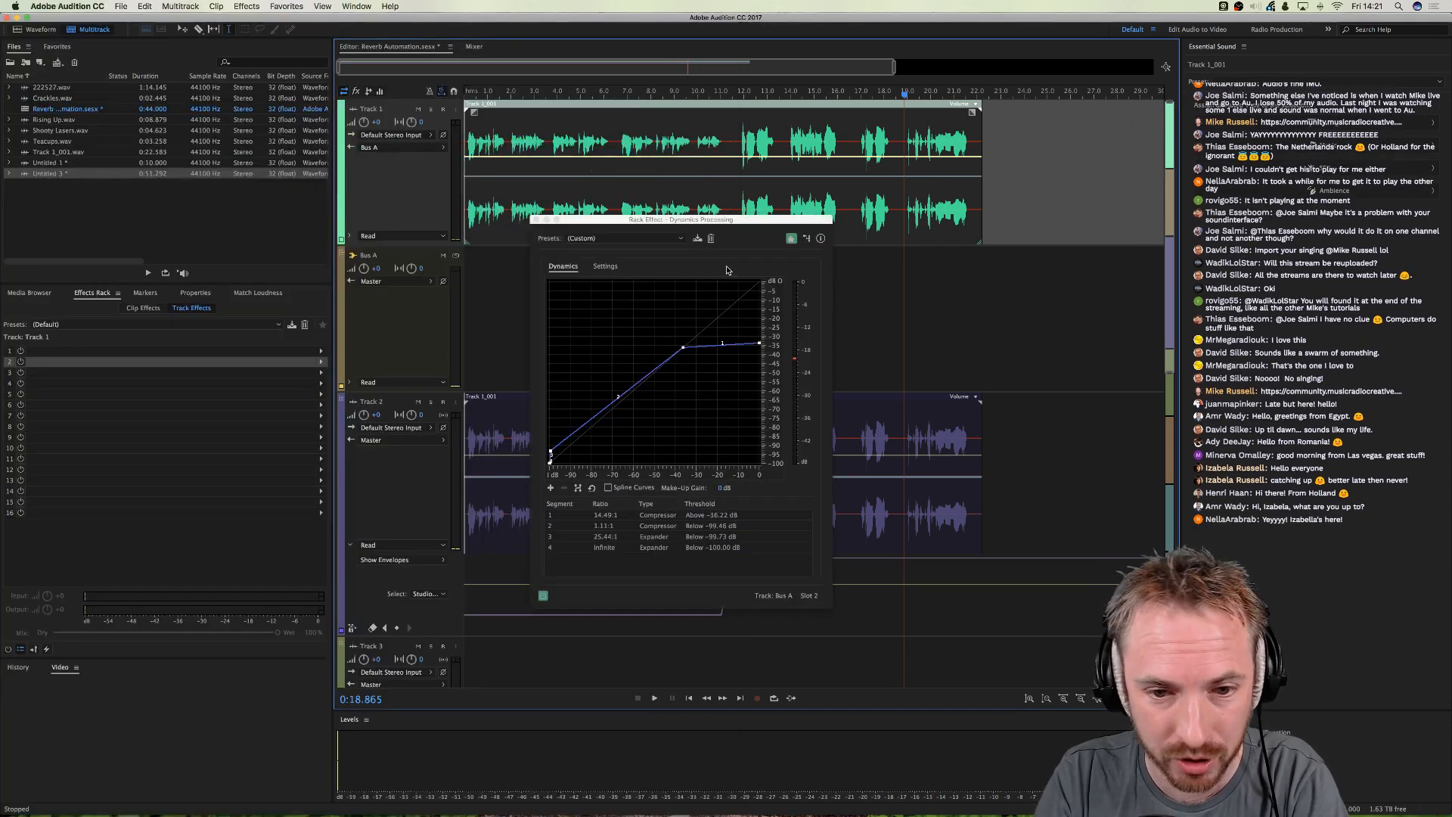
click(149, 214)
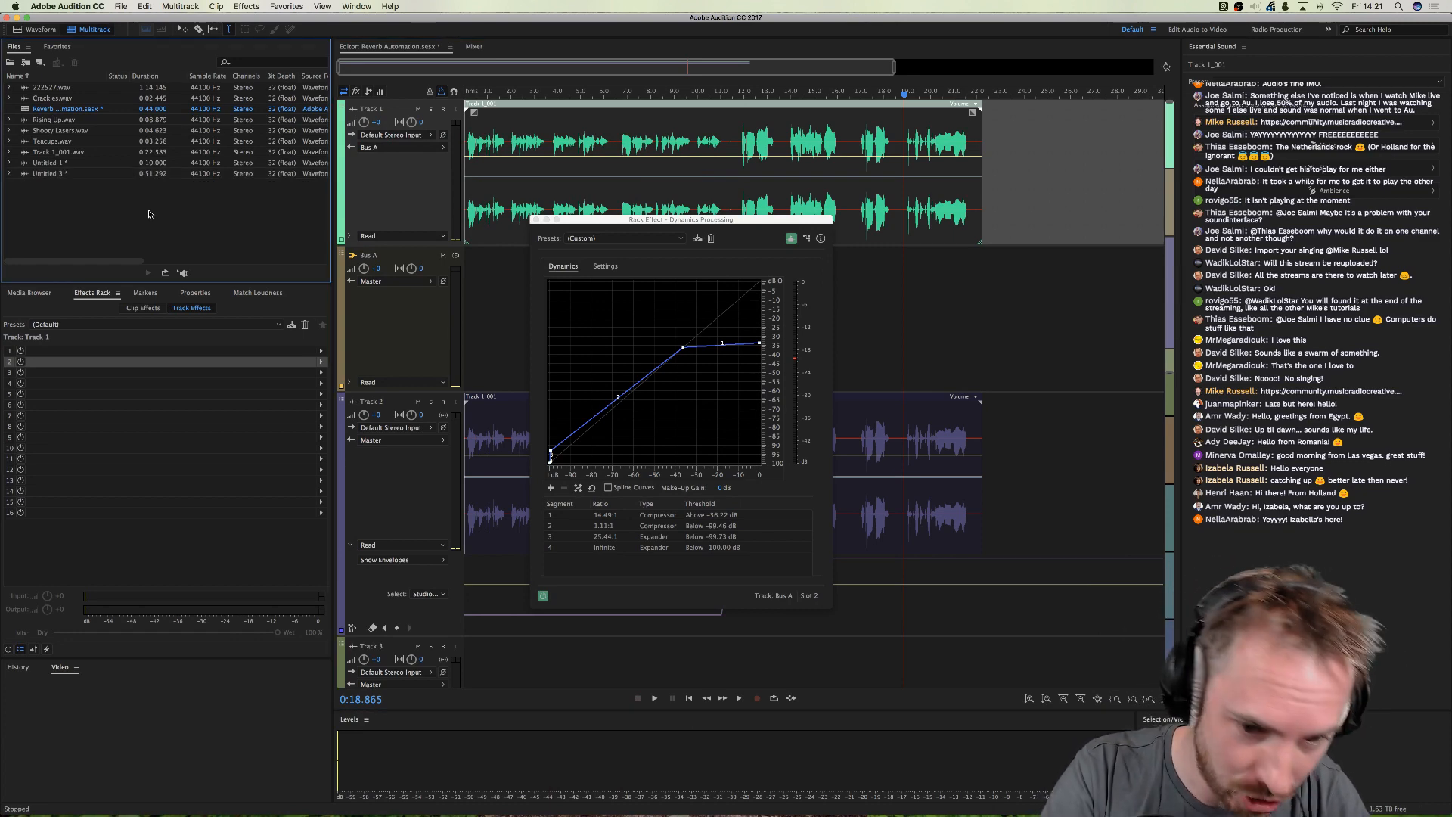
key(super+shift+n)
key(Escape)
key(super+n)
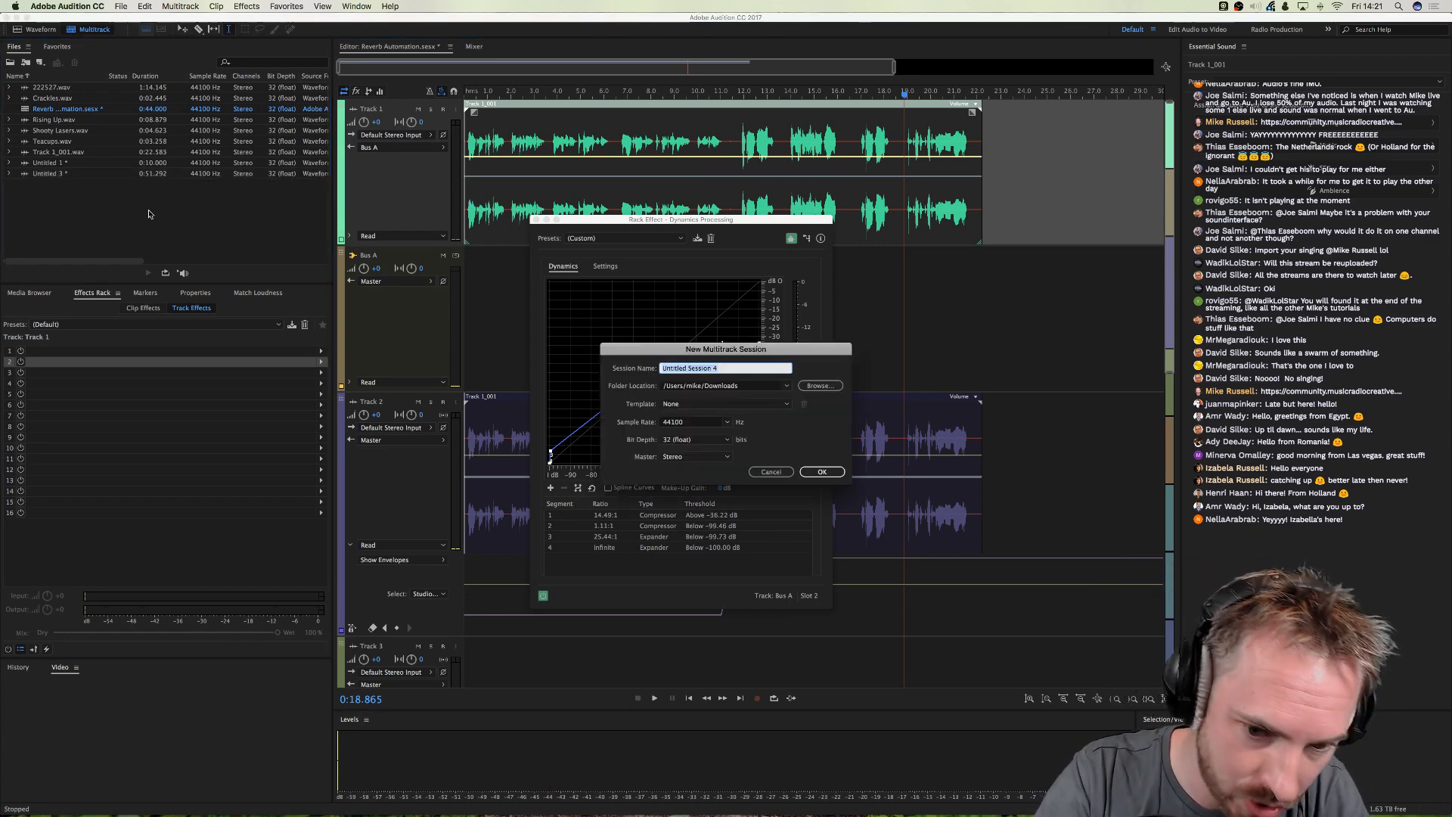
text(Imagi)
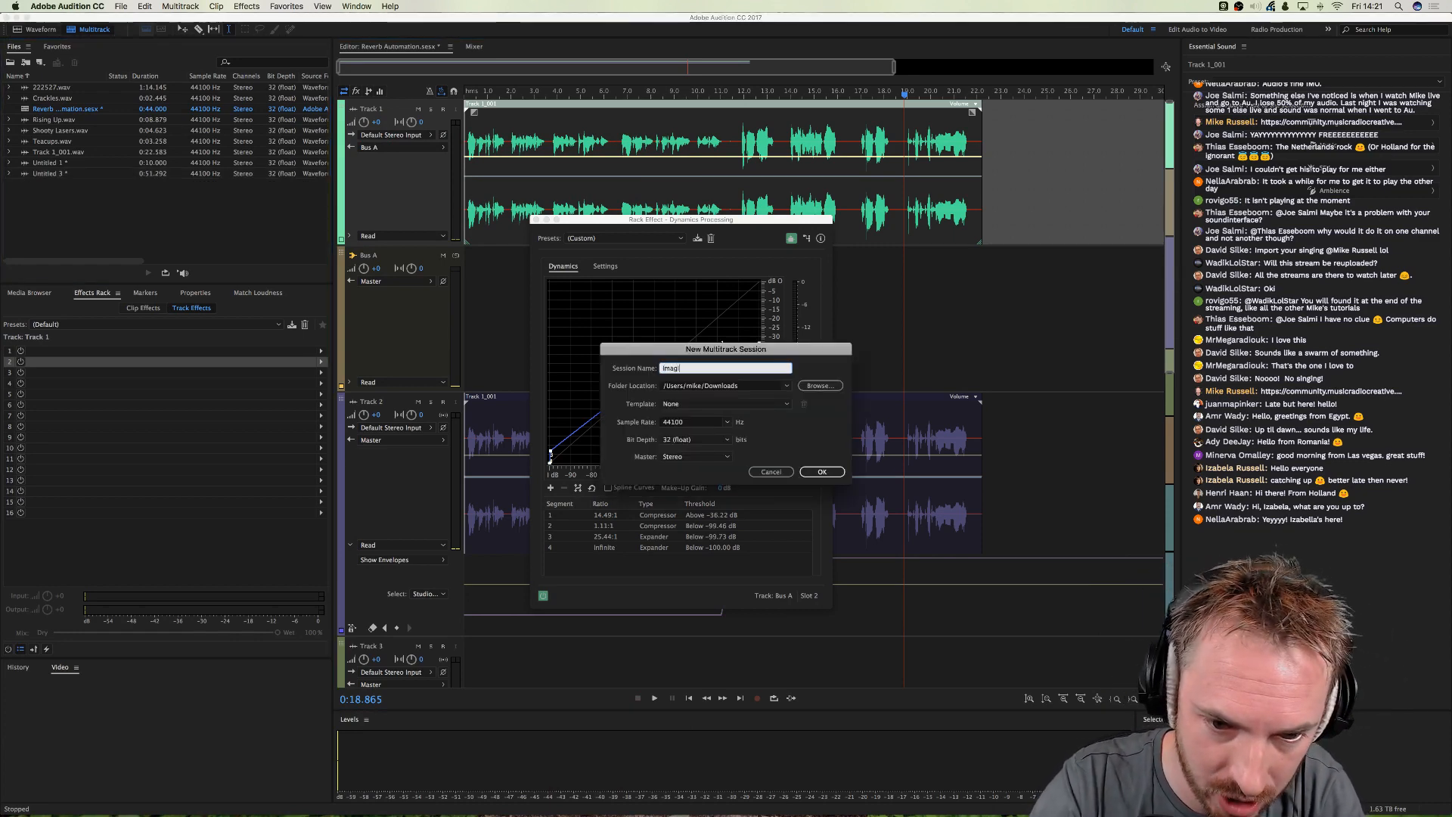
text(ng)
key(Return)
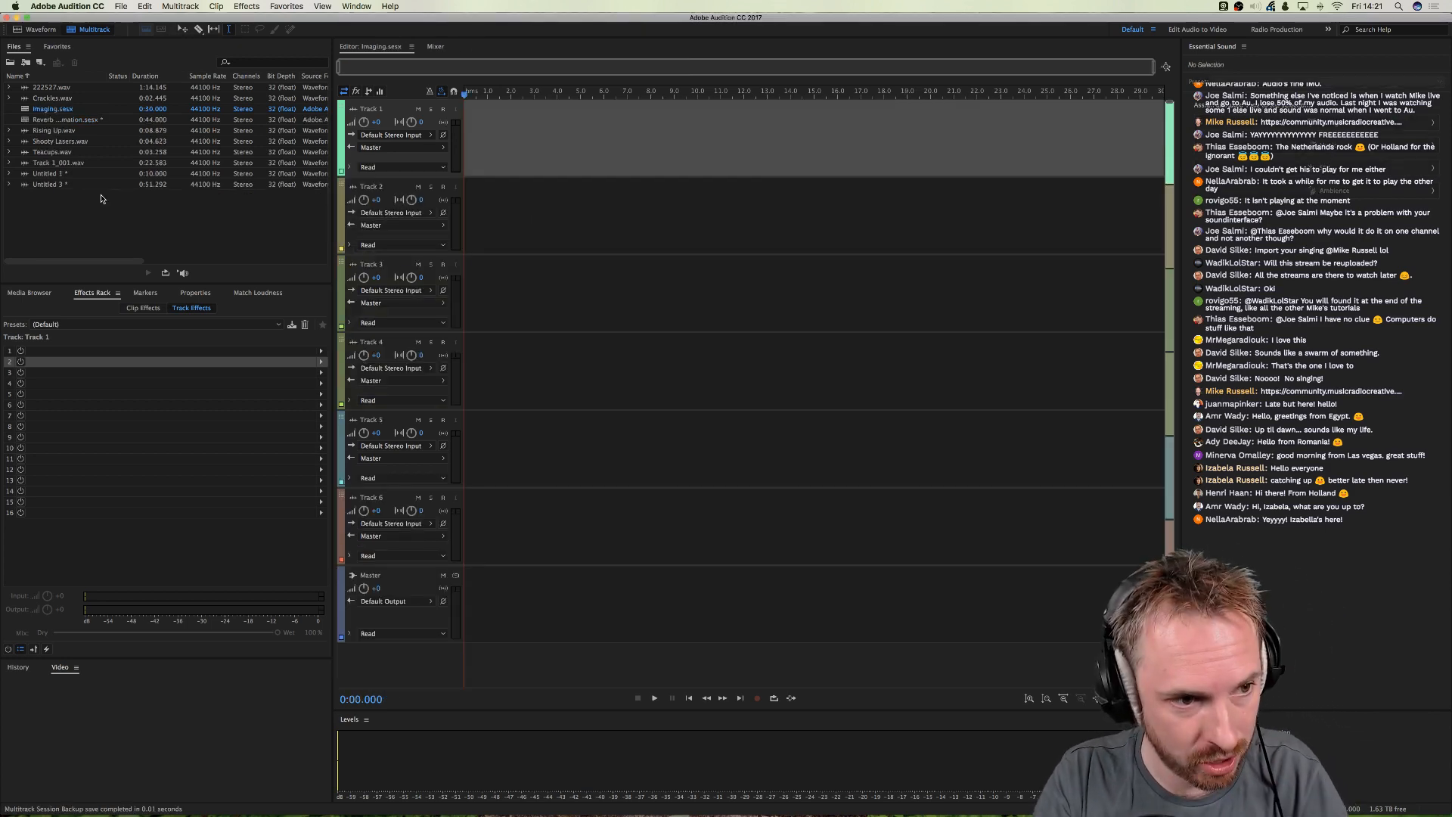
- Add Crackles.wav to Track 1, Rising Up.wav to Track 2, Shooty Lasers.wav to Track 3 and Teacups.wav to Track 4
drag(51, 98, 348, 134)
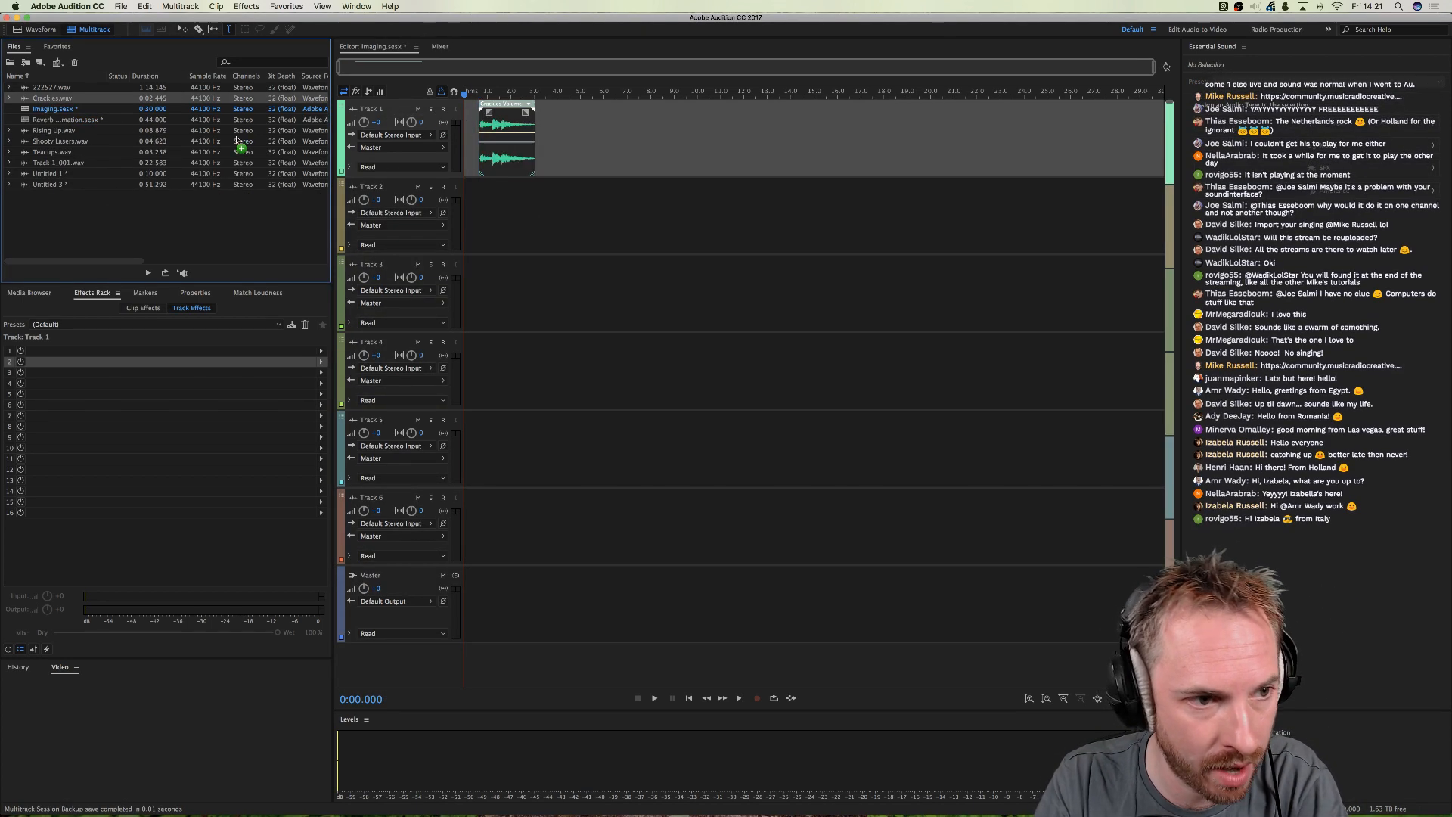
drag(53, 130, 491, 212)
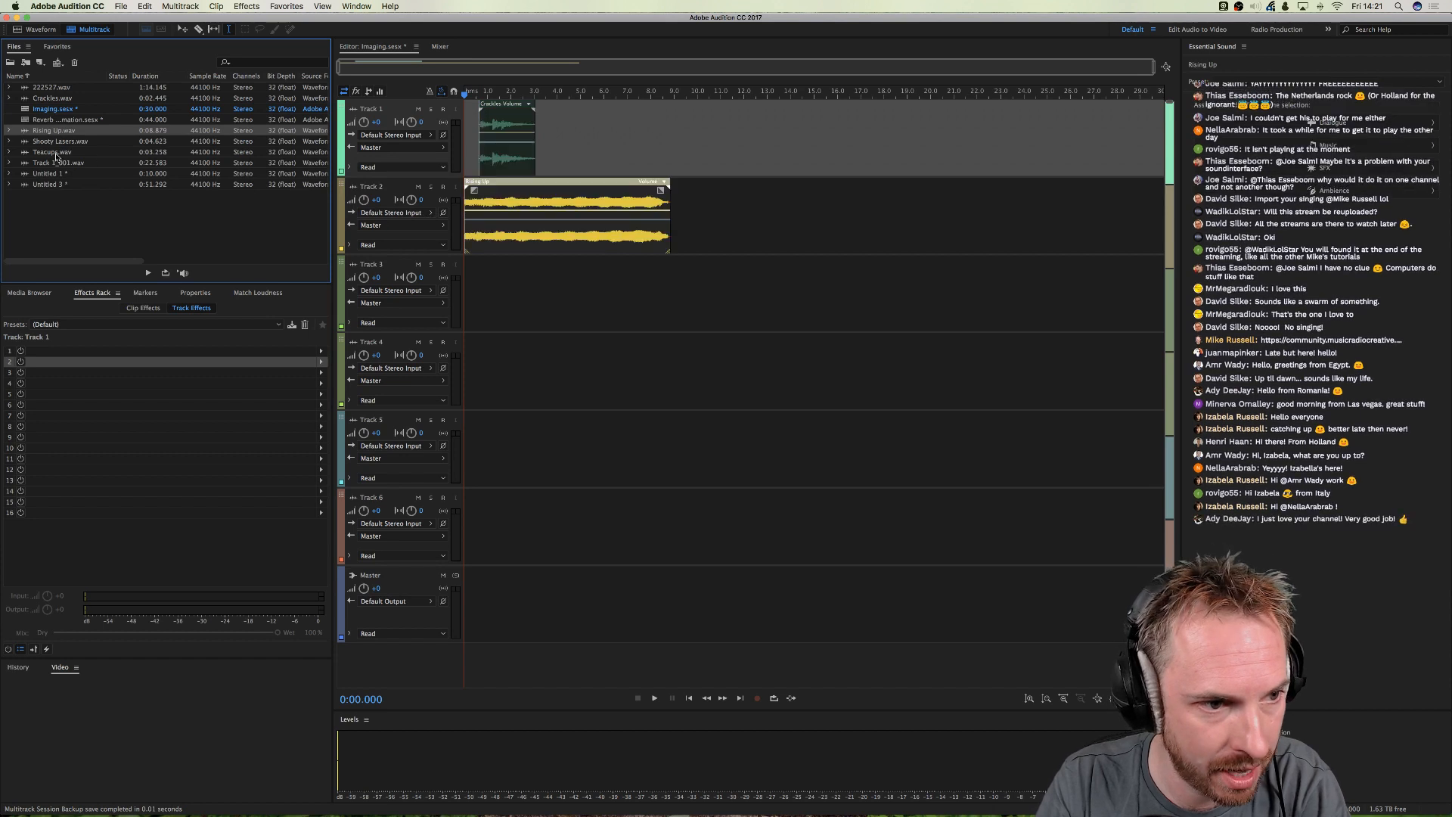
drag(57, 141, 491, 291)
drag(60, 153, 484, 371)
- Move Rising Up to about 10.7 s, Shooty Lasers to about 6.7 s, Crackles to the session start, and Teacups to Track 2's start
click(605, 223)
drag(605, 224, 854, 224)
drag(491, 152, 477, 152)
drag(499, 295, 655, 295)
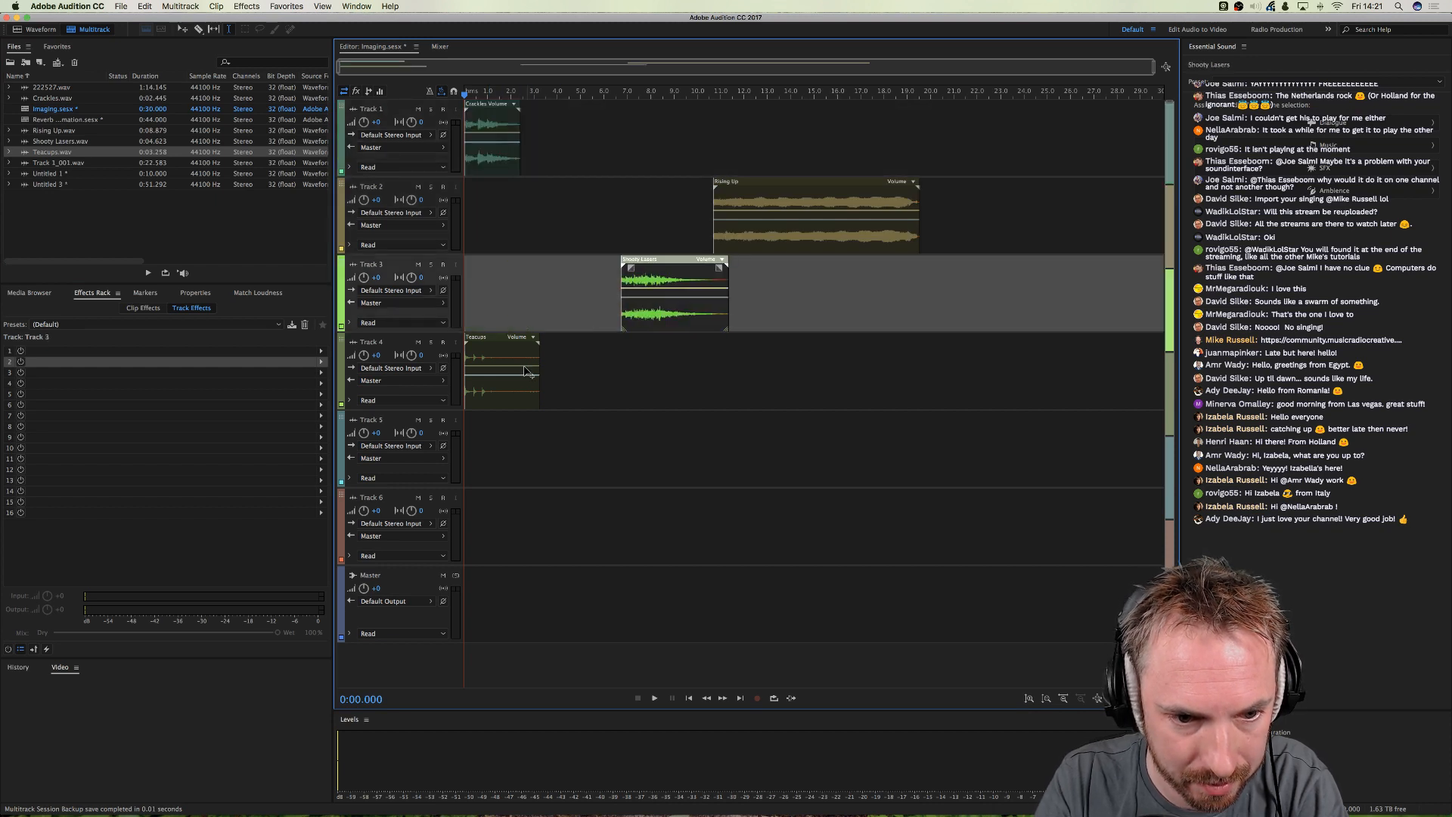
drag(488, 360, 489, 205)
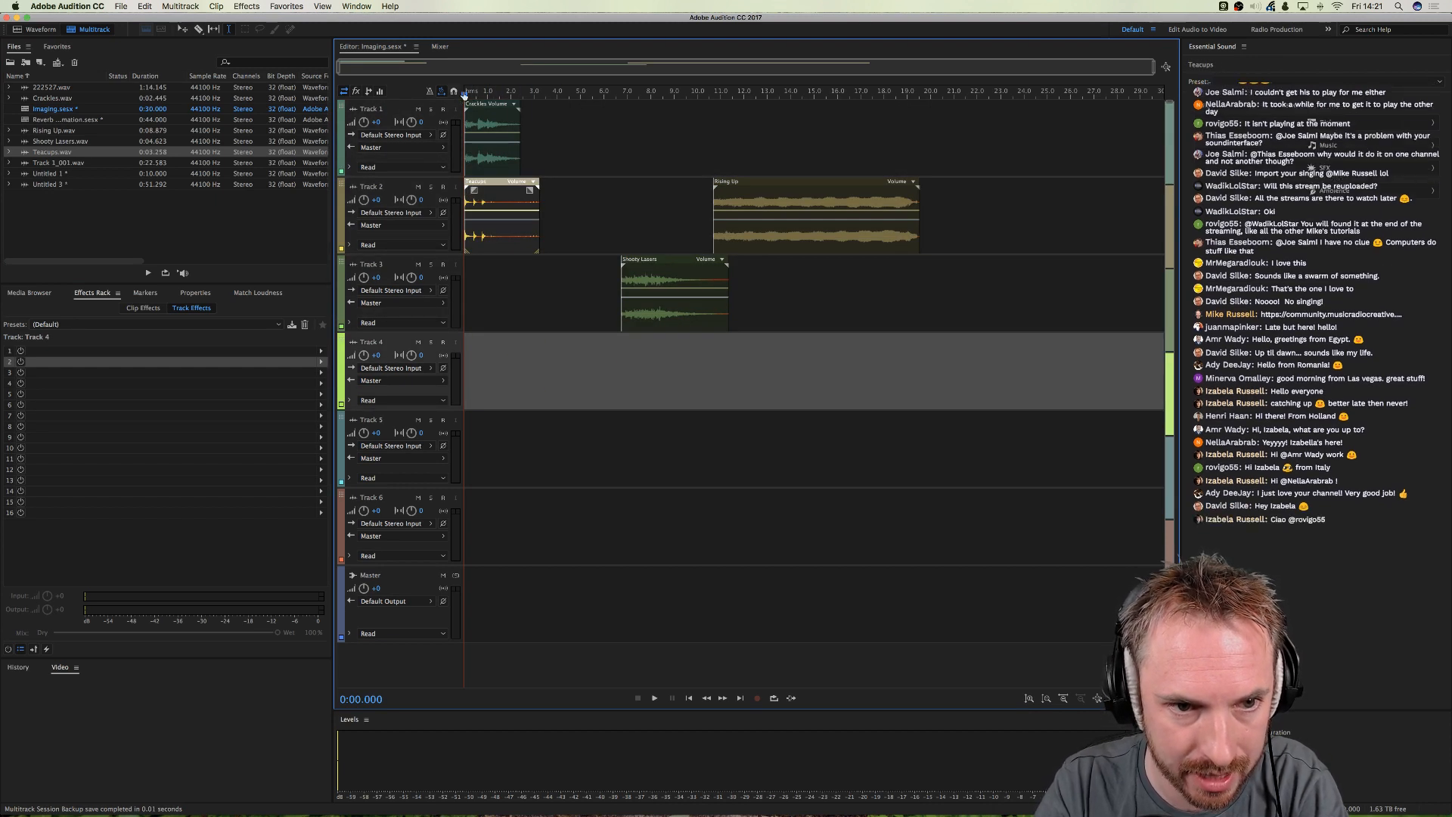
- Shift the Teacups clip on Track 2 about 0.1 s later and play the session from the start to check its timing
scroll(457, 95, up, 5)
key(space)
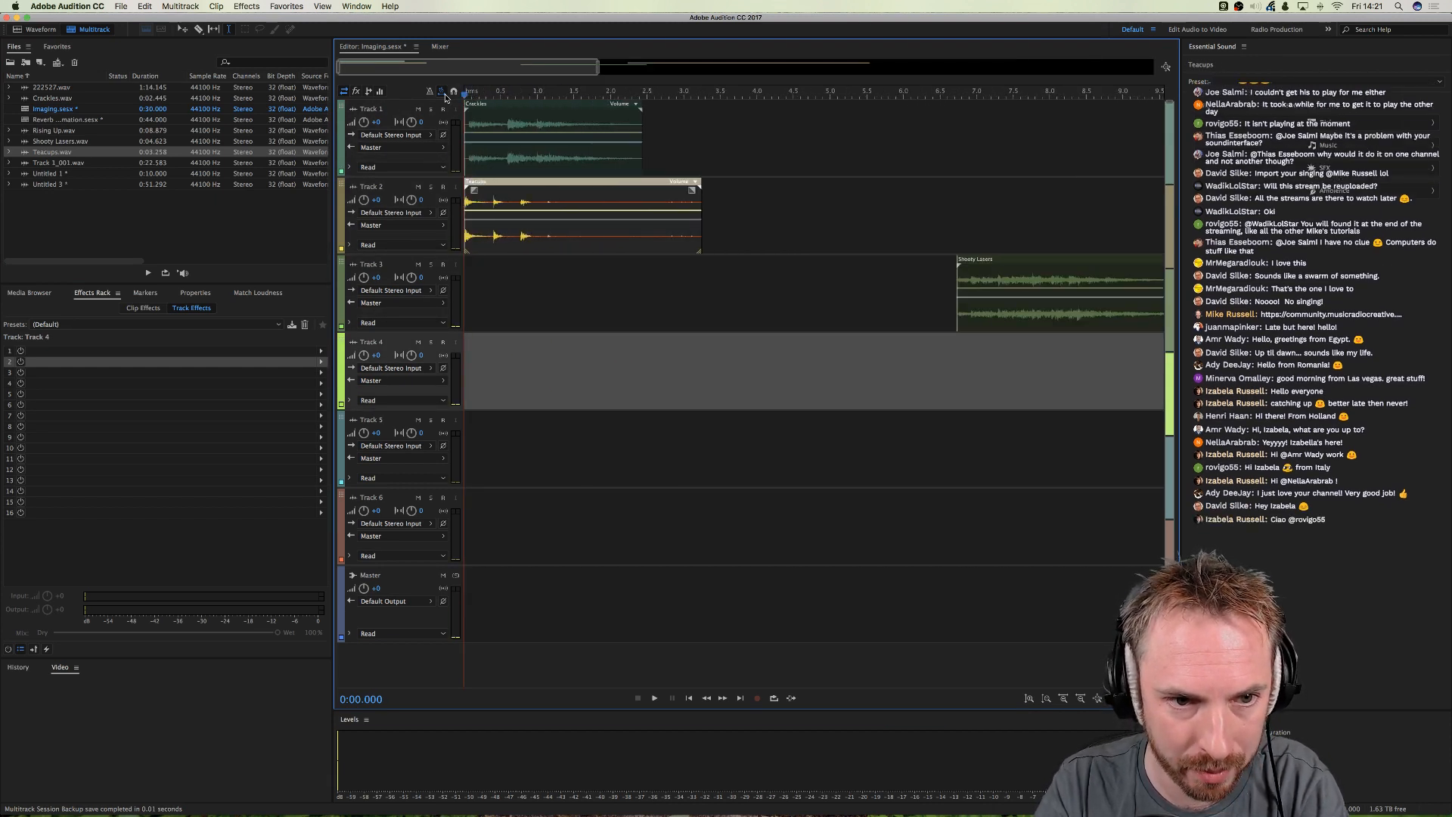
key(space)
drag(502, 207, 508, 208)
key(space)
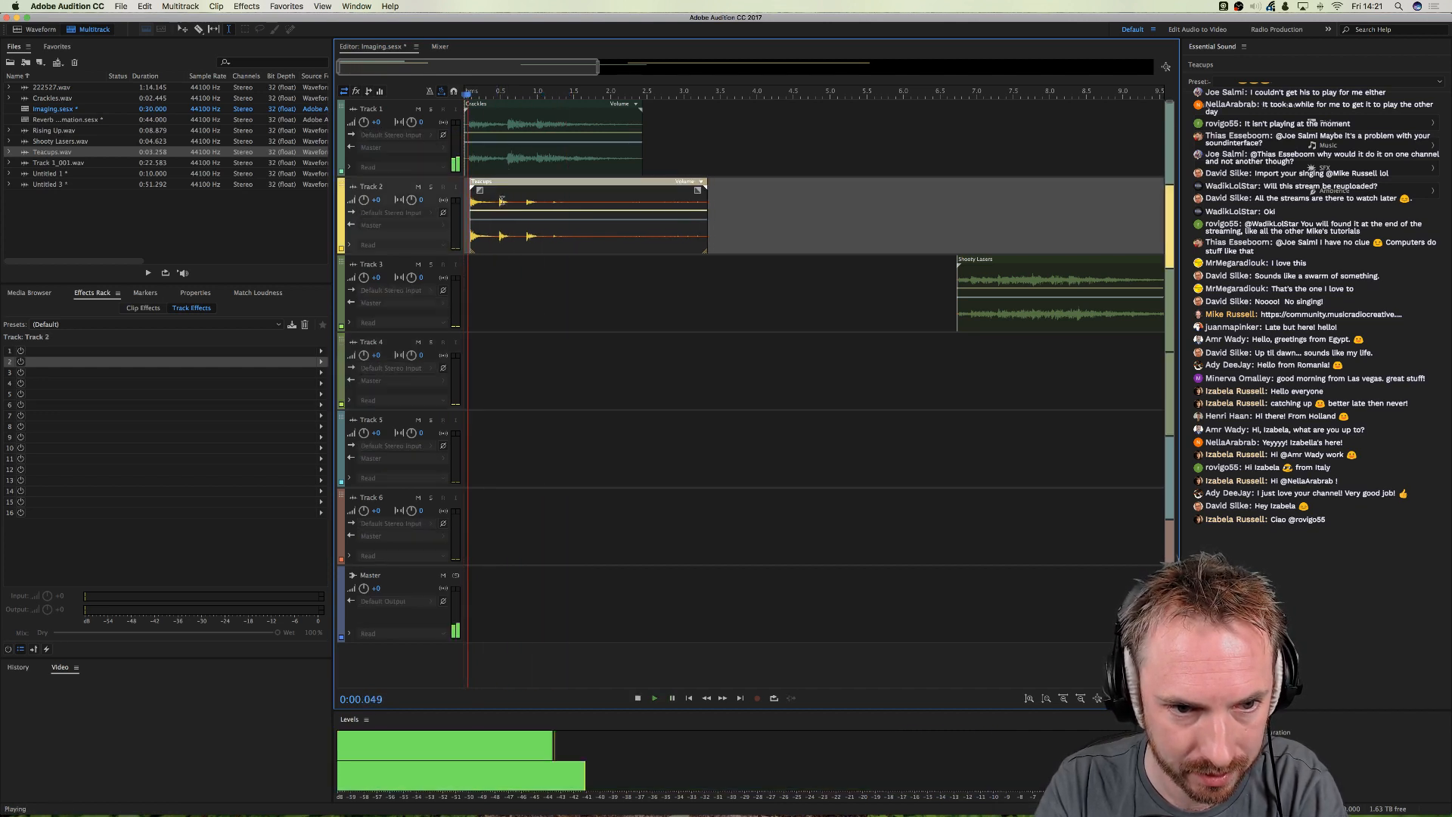
- Split the Crackles clip at about 0.58 s and move its second part to about 4.8 s and Teacups to about 3.1 s
key(space)
click(506, 157)
key(super+k)
drag(530, 144, 838, 143)
drag(533, 216, 757, 216)
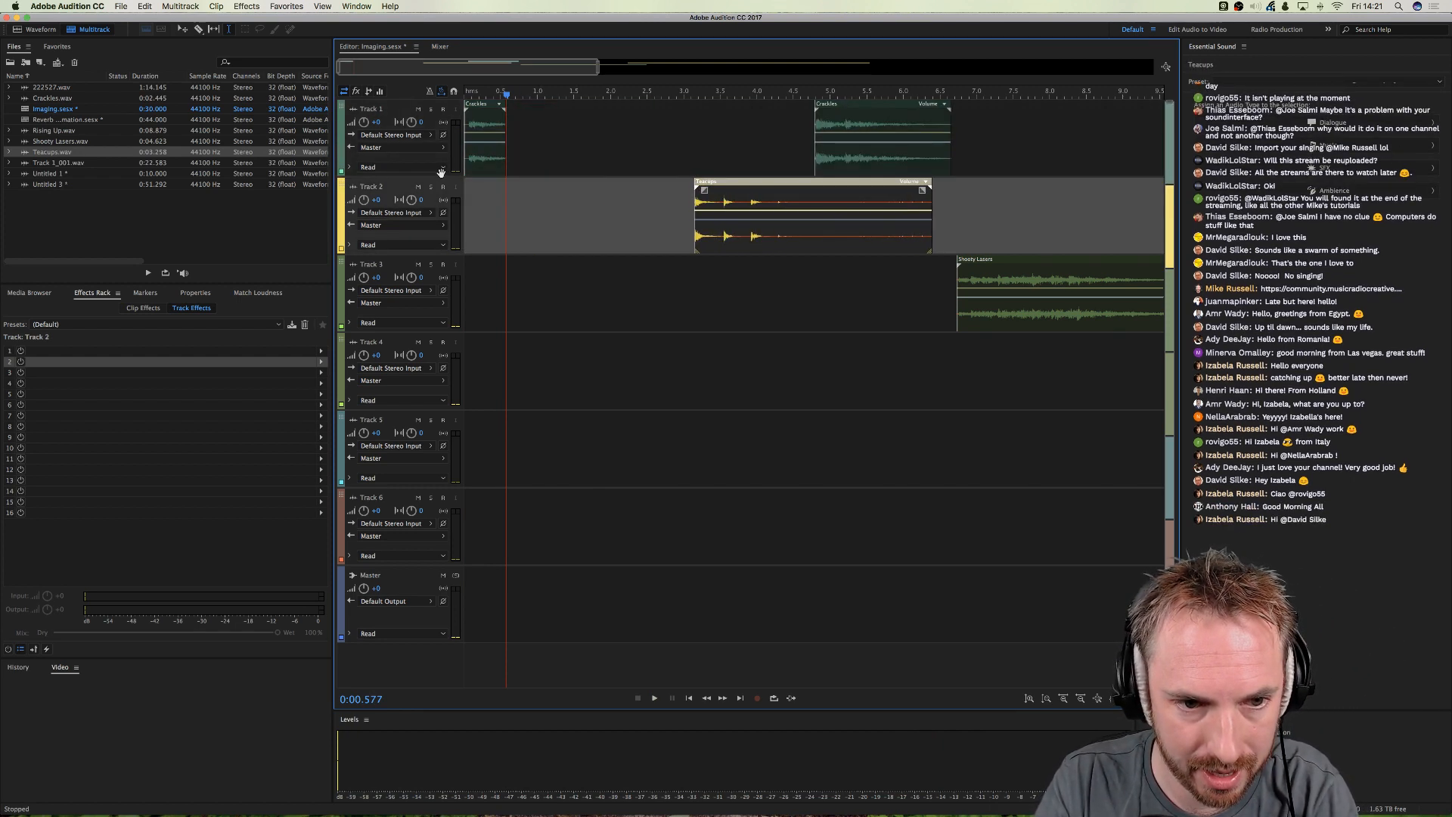
- Select the short Crackles piece at the session start and apply the MRC effects rack preset to Track 1
click(490, 151)
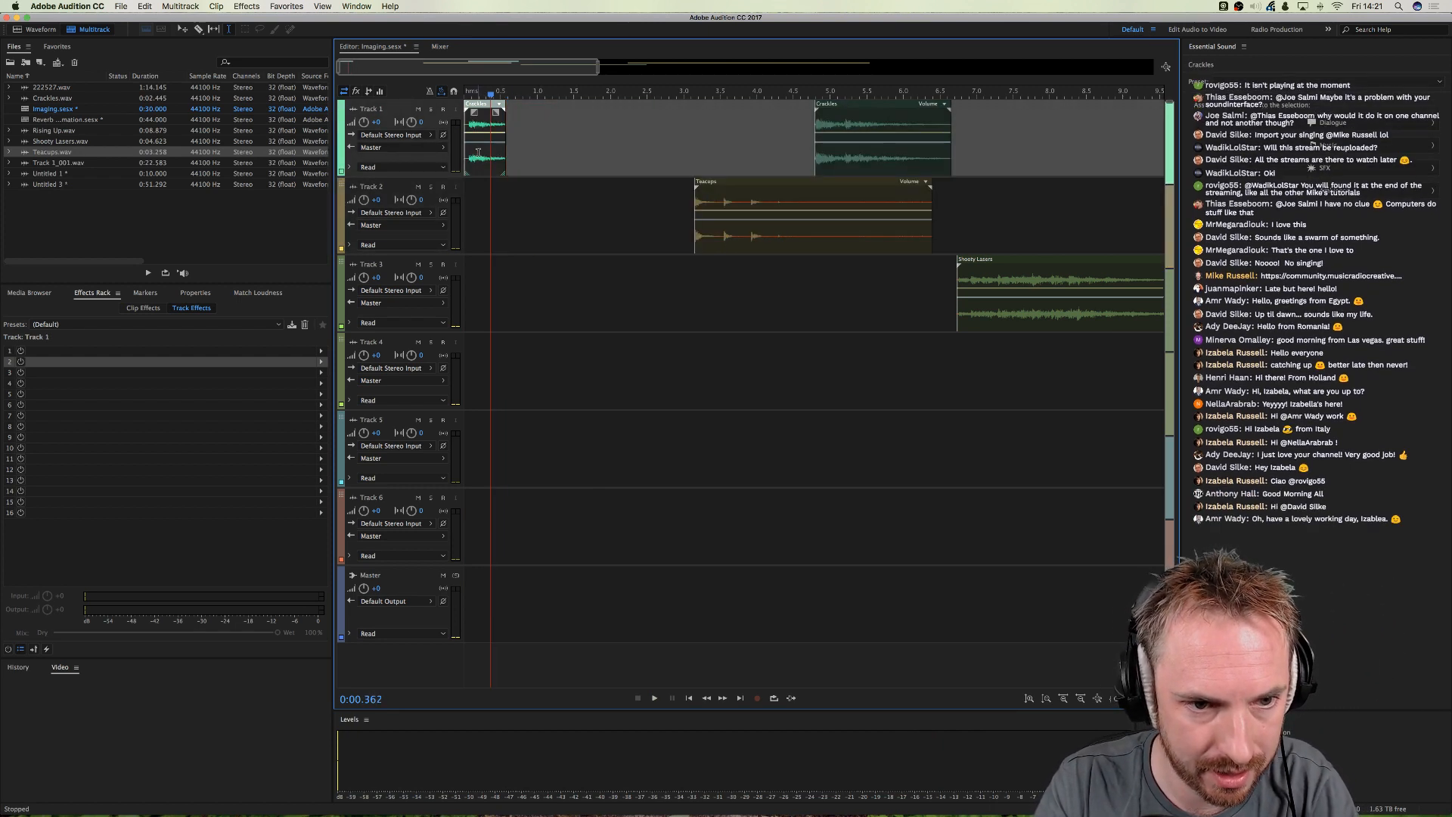
click(320, 351)
click(205, 326)
click(206, 326)
key(Up)
key(Up)
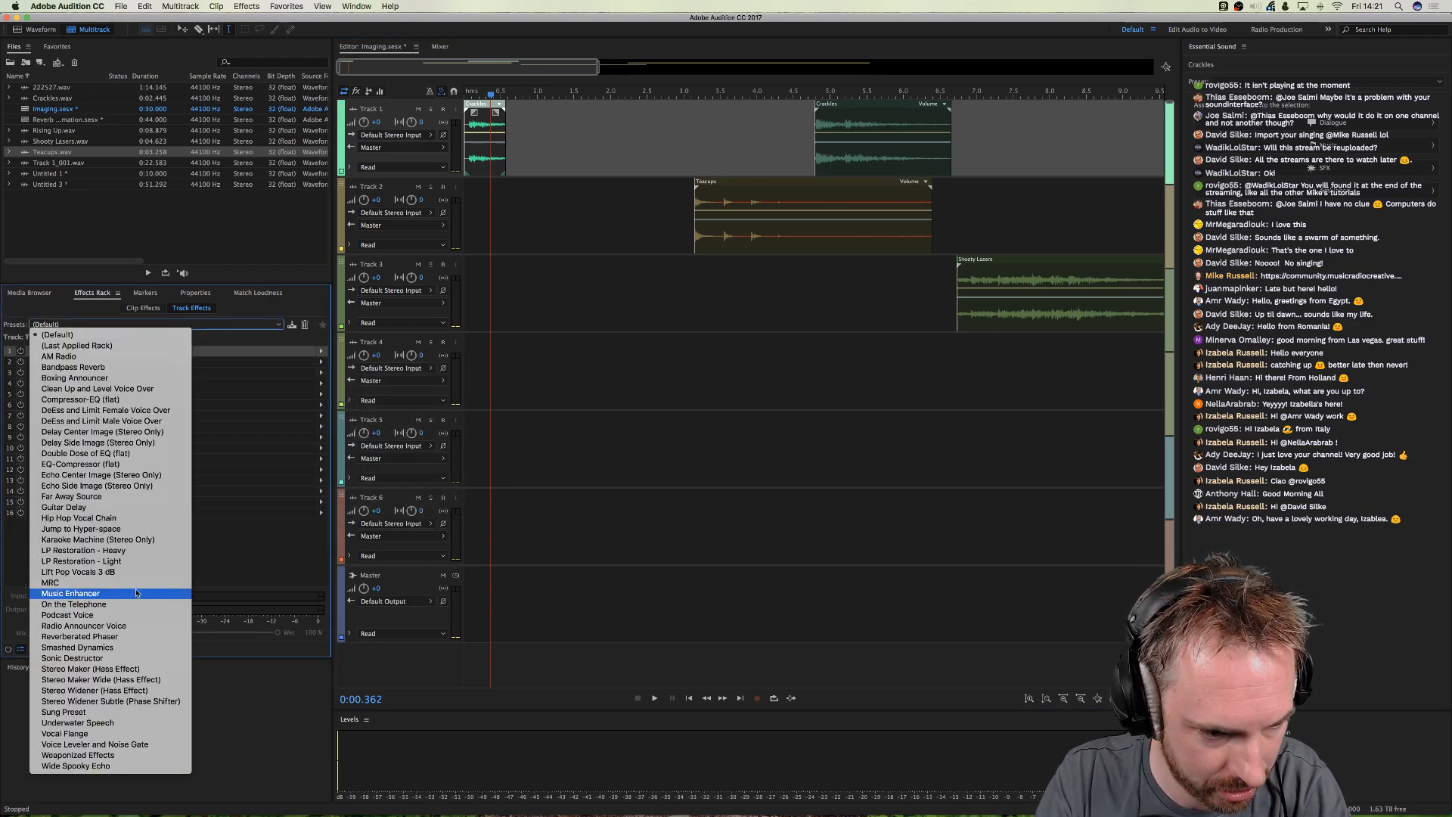
key(Return)
- Play the processed Crackles piece from the session start and turn on the Pitch Shifter in Track 1's effects rack
click(469, 92)
key(space)
key(space)
key(space)
key(space)
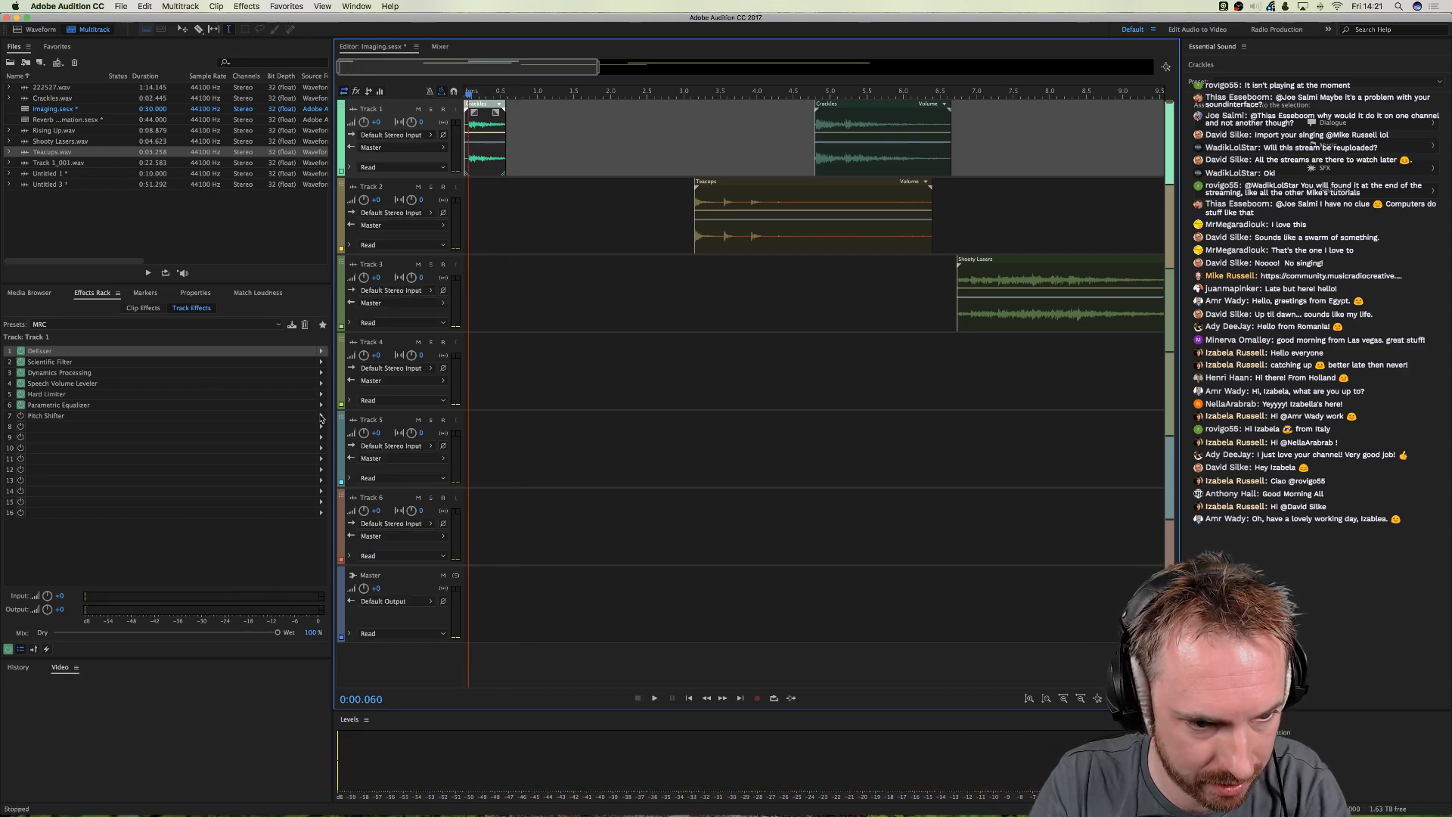
click(21, 415)
- Duplicate the short Crackles piece twice on Track 1 so that the three copies overlap with crossfades
drag(475, 110, 539, 112)
click(507, 117)
click(543, 117)
key(space)
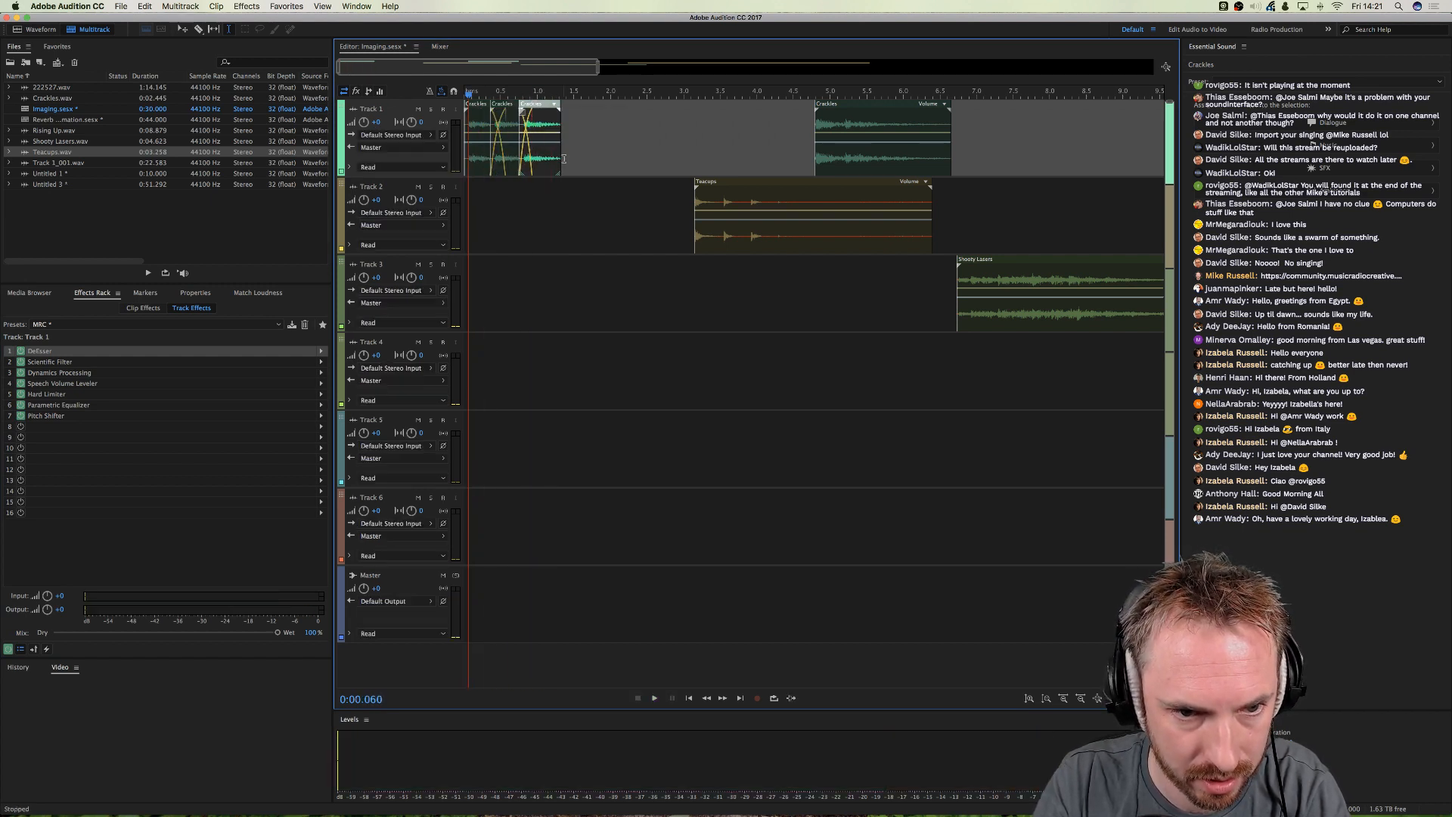
- Show Track 1's Pitch Shifter Transpose Ratio envelope, ramp it upward from the start to about 1.2 s, and play it
click(348, 167)
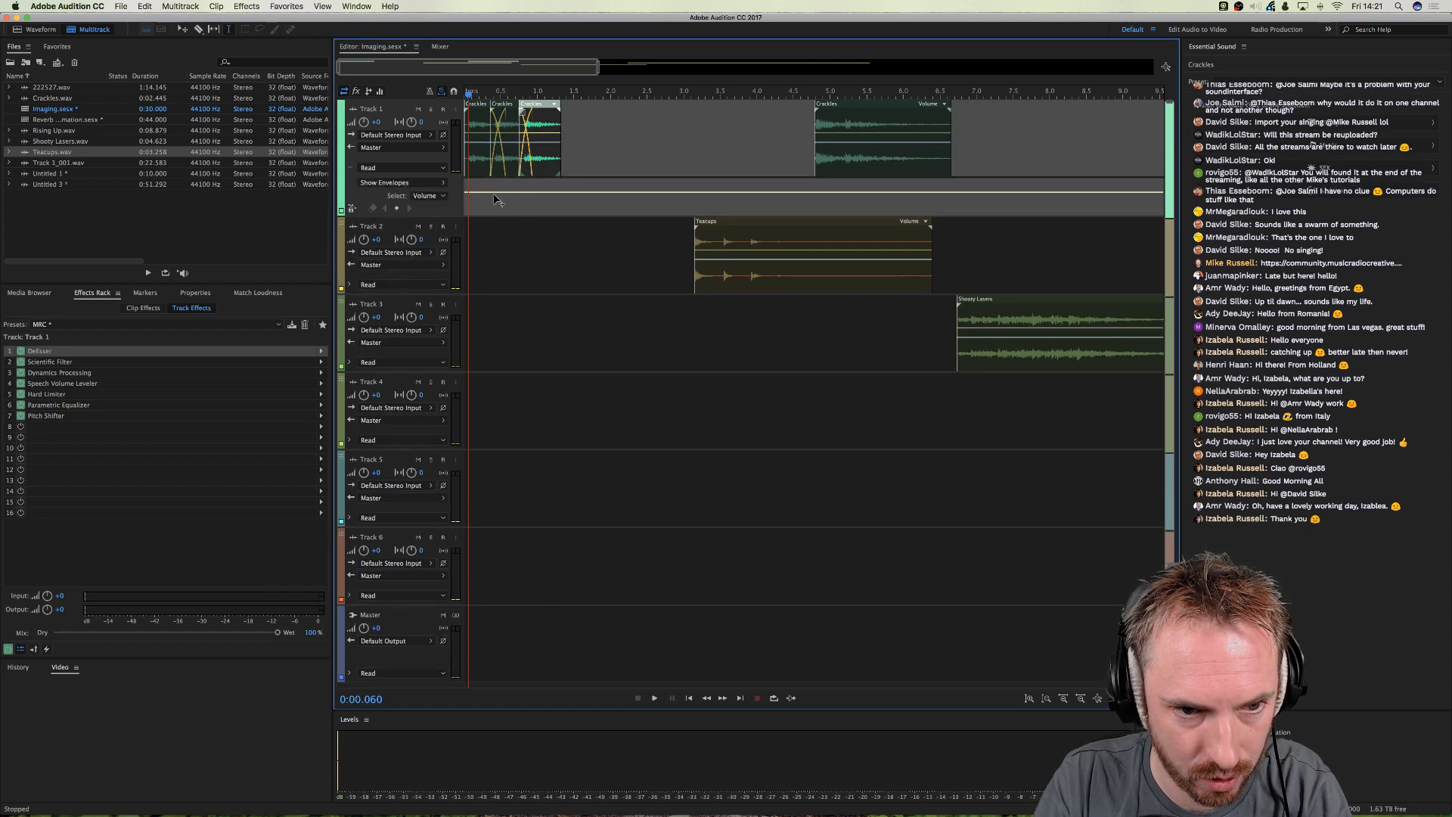
click(405, 183)
mouse_move(529, 341)
click(616, 342)
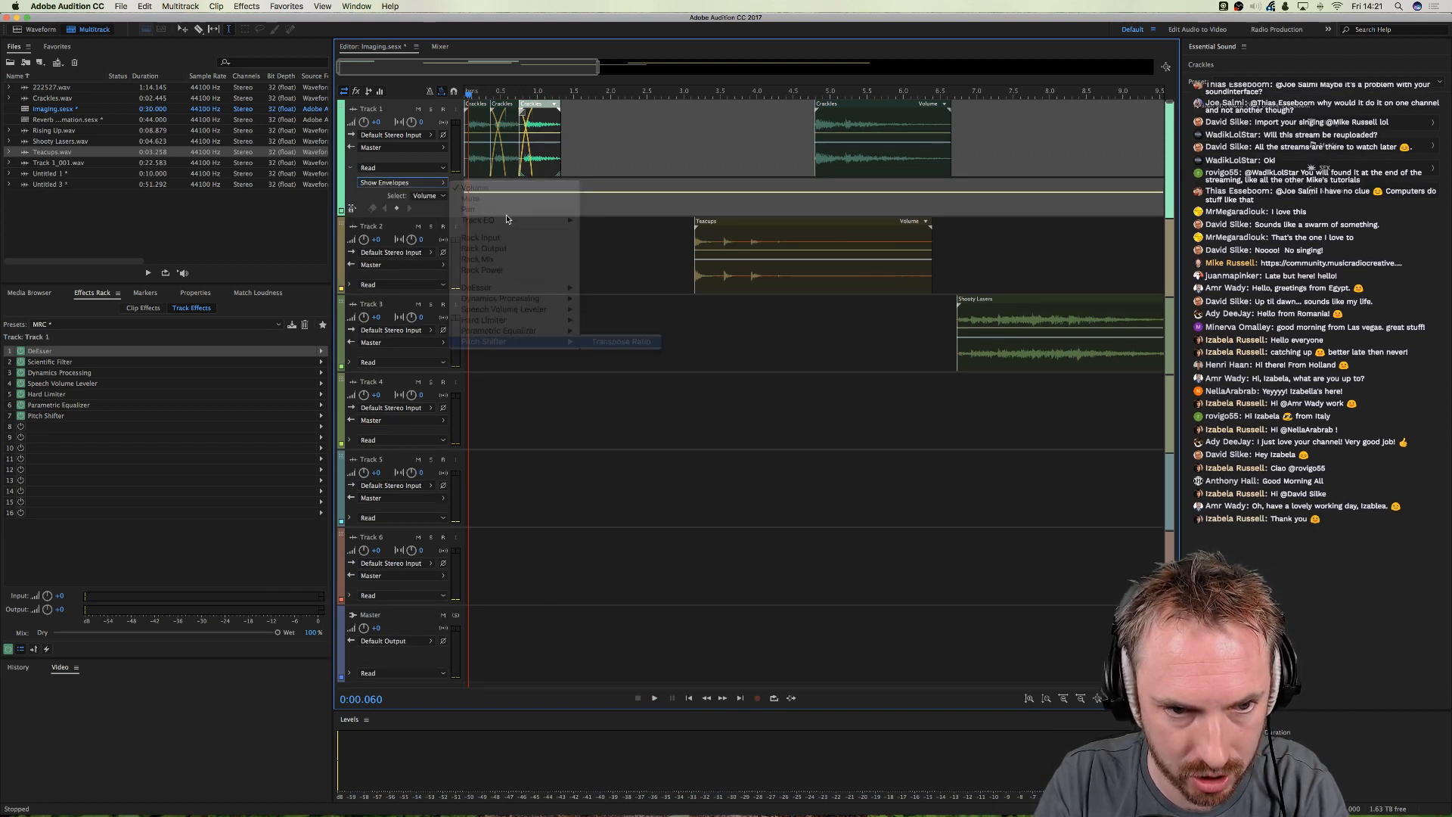
click(469, 203)
drag(567, 202, 553, 197)
key(space)
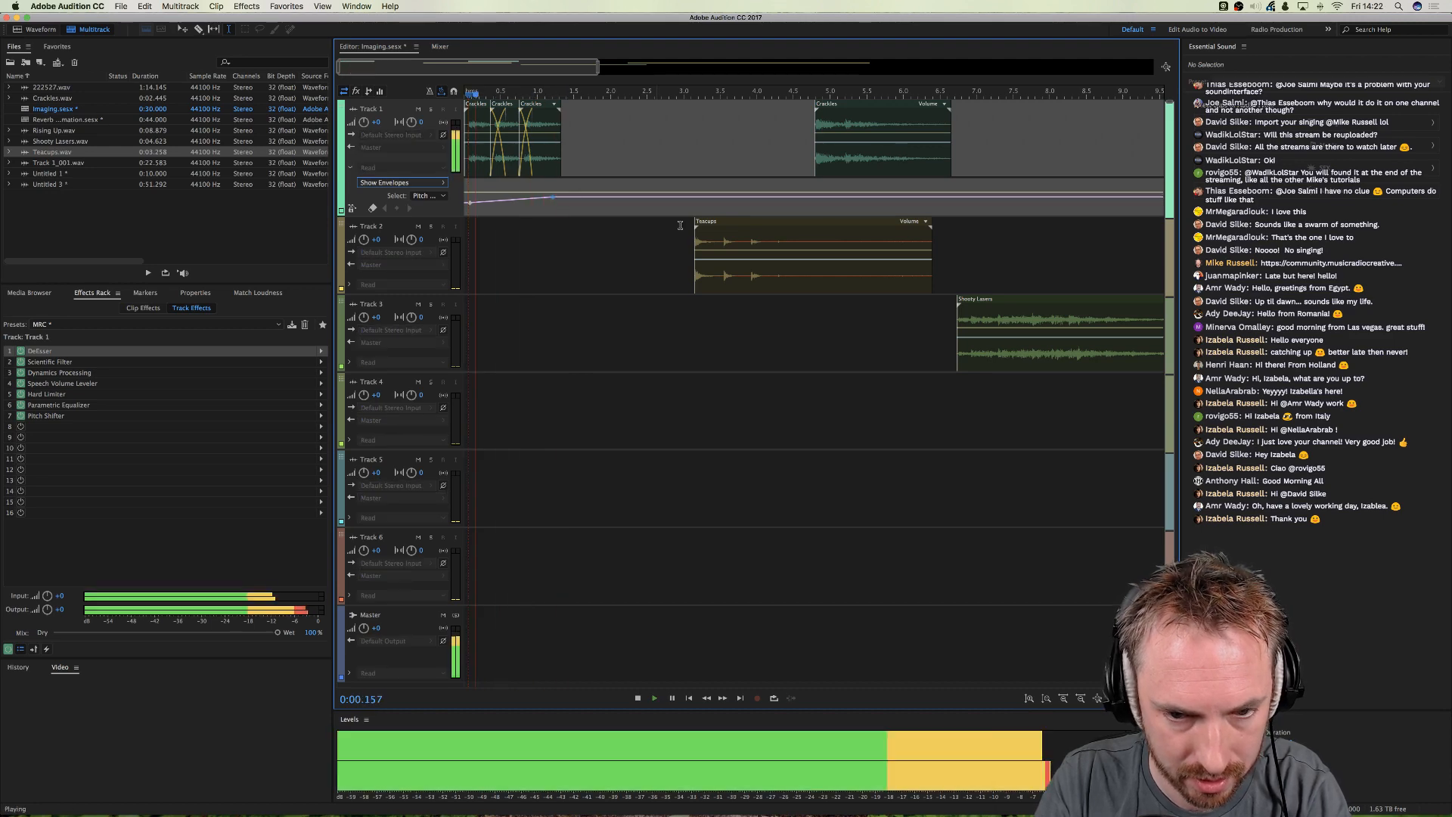
key(space)
- Move the longer Crackles clip to about 3.9 s and replay the rising-pitch crackles from the session start
drag(839, 104, 759, 127)
click(534, 239)
key(space)
key(space)
key(space)
key(space)
click(463, 95)
key(space)
key(space)
key(space)
drag(522, 93, 464, 96)
key(space)
key(space)
key(space)
- Select the three overlapping Crackles clips up to about 1.4 s and bounce the selected track to a new track
drag(537, 150, 465, 152)
click(609, 155)
drag(567, 156, 464, 155)
click(182, 6)
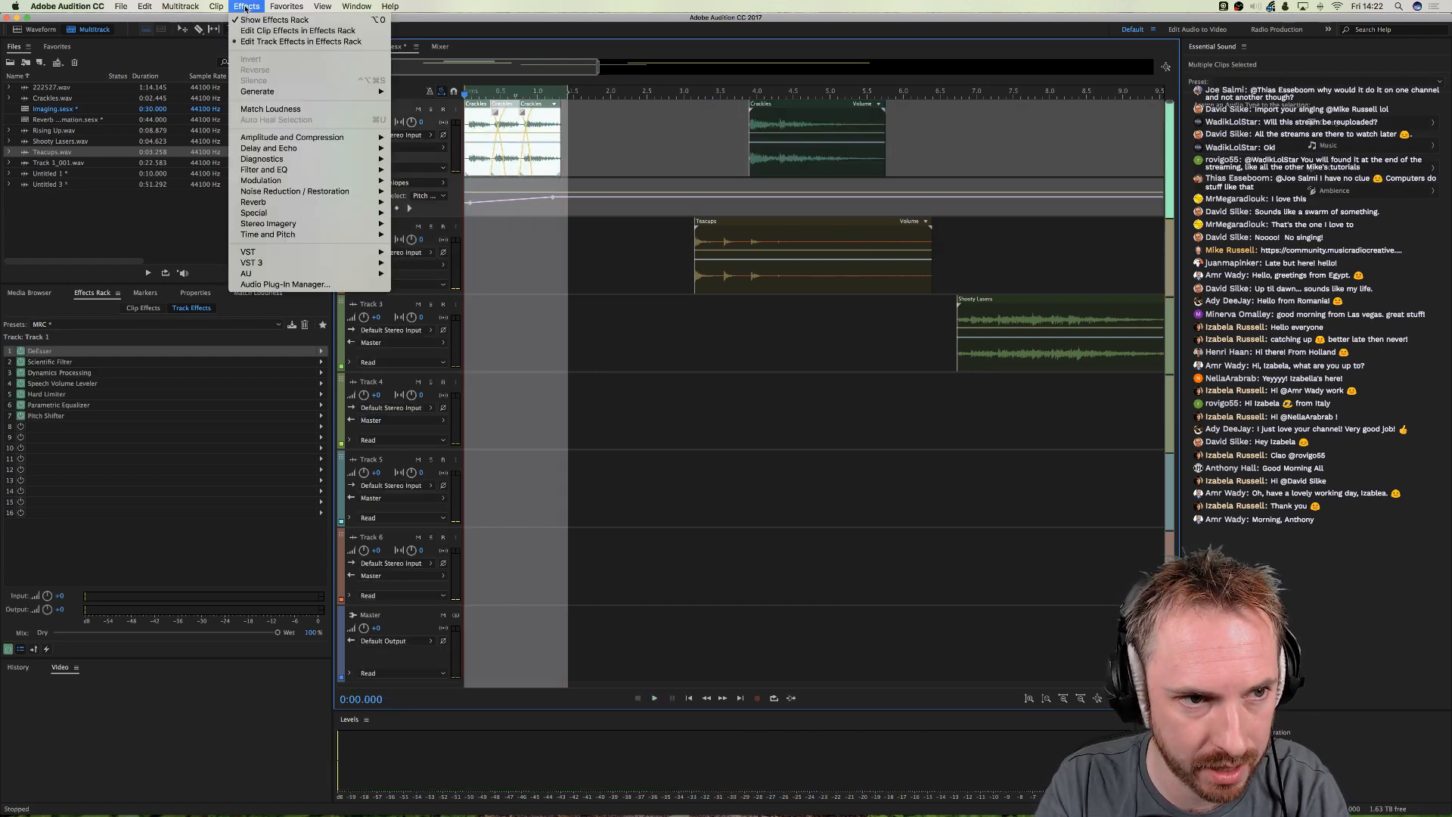
mouse_move(273, 73)
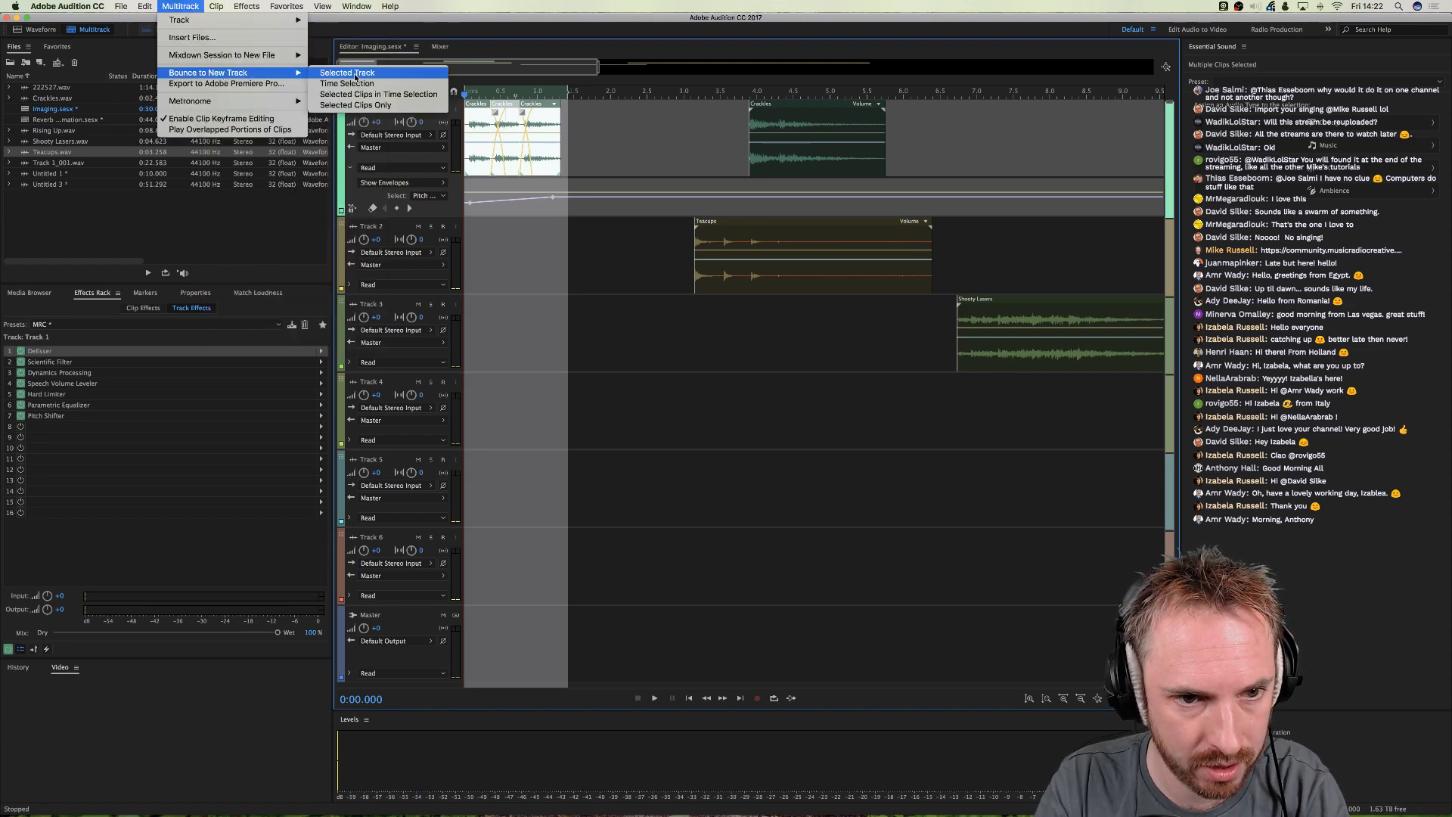
click(354, 75)
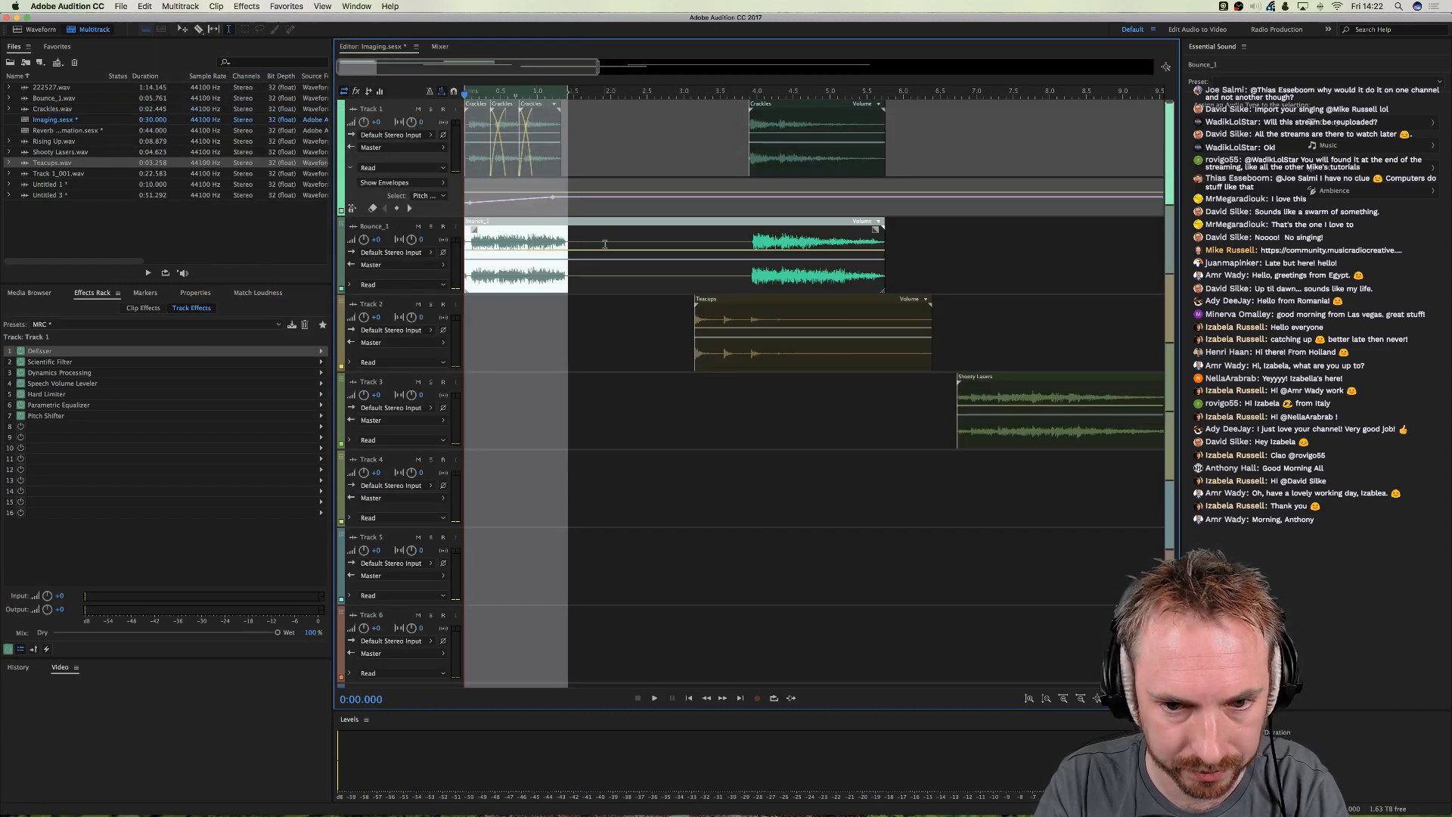
- Delete everything after about 1.7 s from the bounced clip
click(632, 236)
drag(587, 243, 1021, 253)
key(Delete)
click(624, 242)
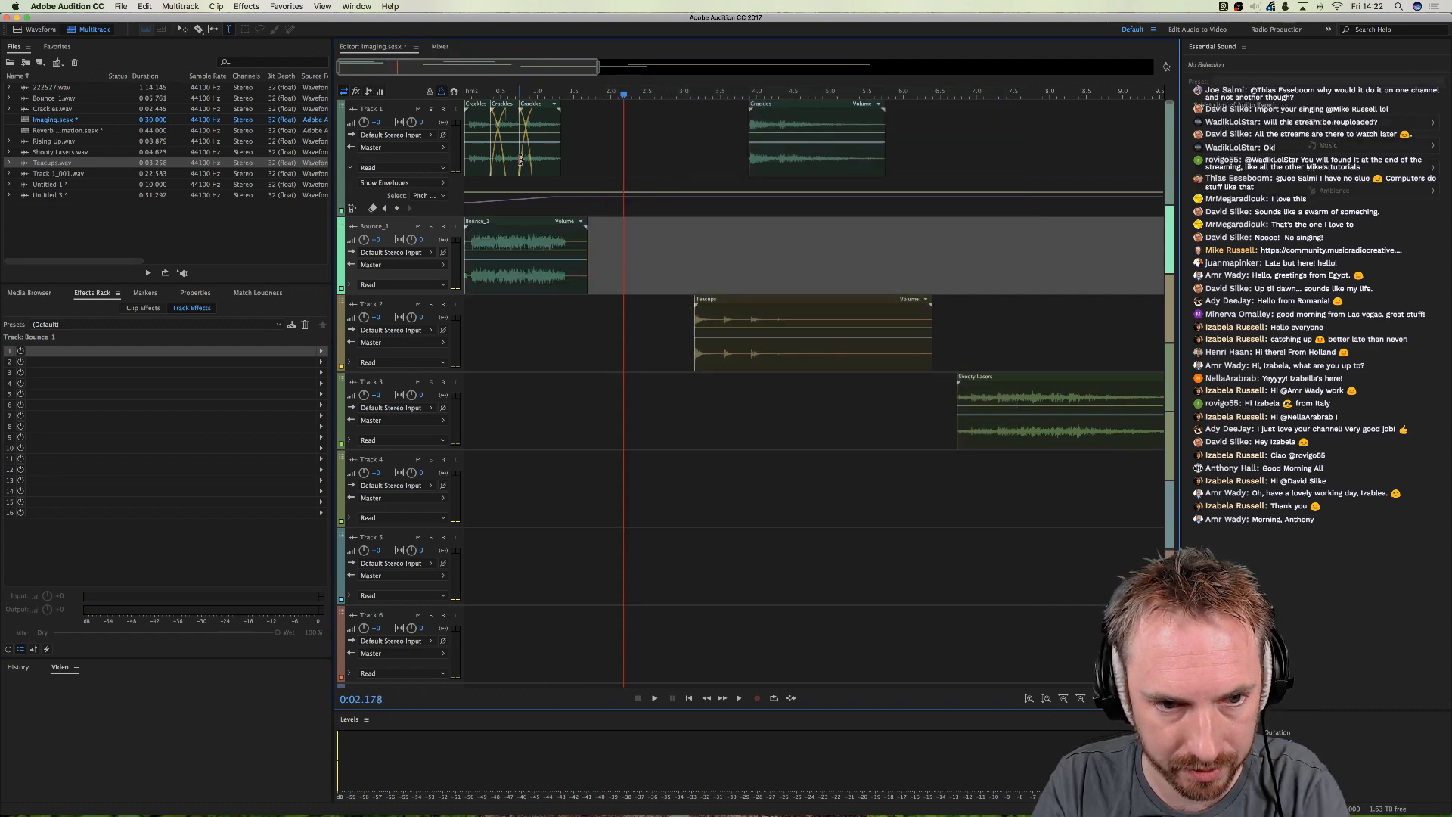
- Delete the three overlapping Crackles clips from Track 1 and play the bounced clip
click(532, 151)
key(Delete)
click(512, 154)
key(Delete)
click(491, 157)
key(Delete)
click(485, 252)
key(space)
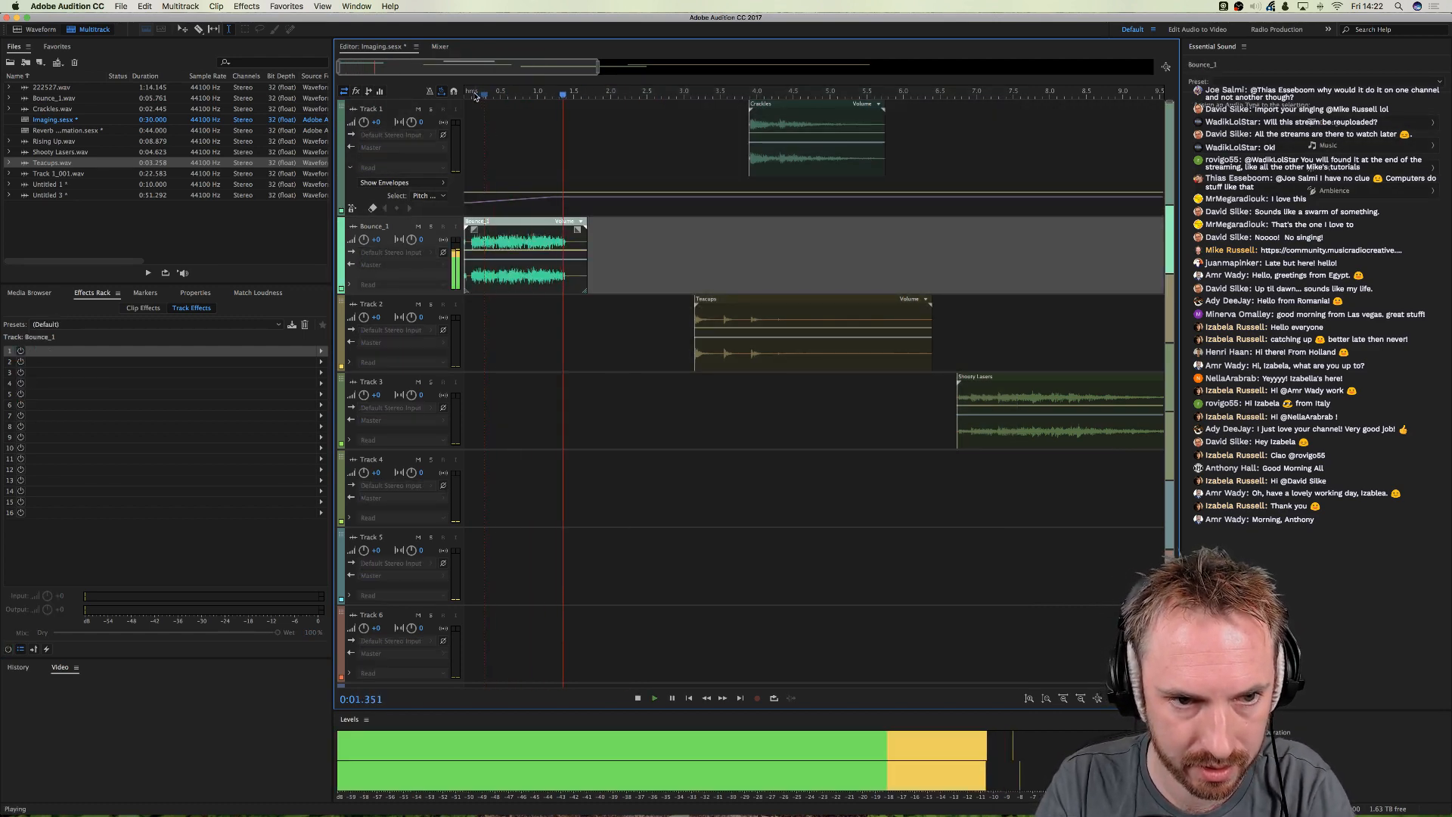
key(space)
- Trim the blank lead-in off the Bounce_1 clip and align the clip with the session start
scroll(478, 96, up, 4)
mouse_move(480, 276)
mouse_down()
mouse_move(458, 280)
mouse_move(476, 276)
mouse_up()
key(Delete)
click(497, 283)
click(478, 277)
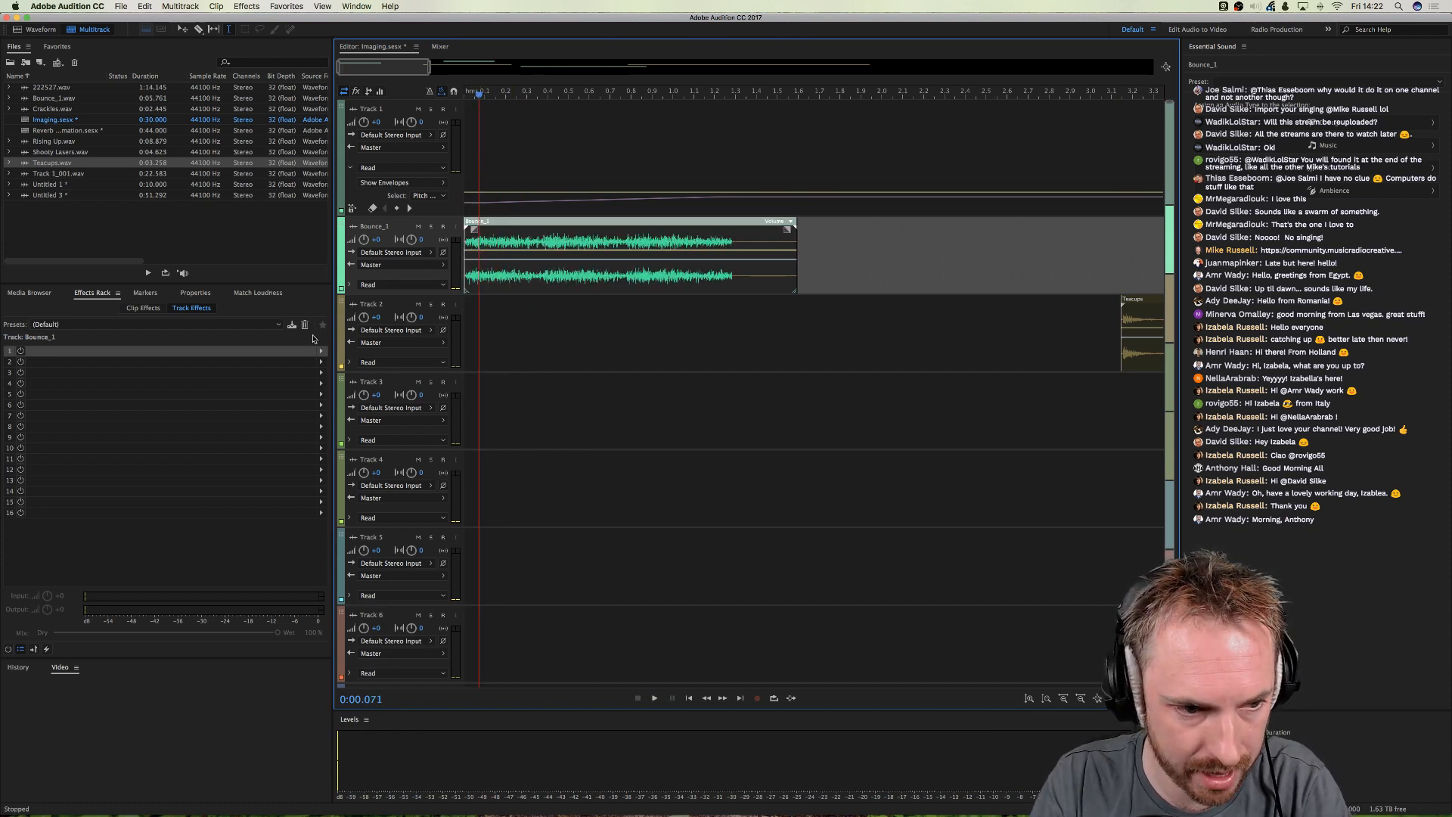
- Add a Studio Reverb effect to the Bounce_1 track and preview it
click(320, 350)
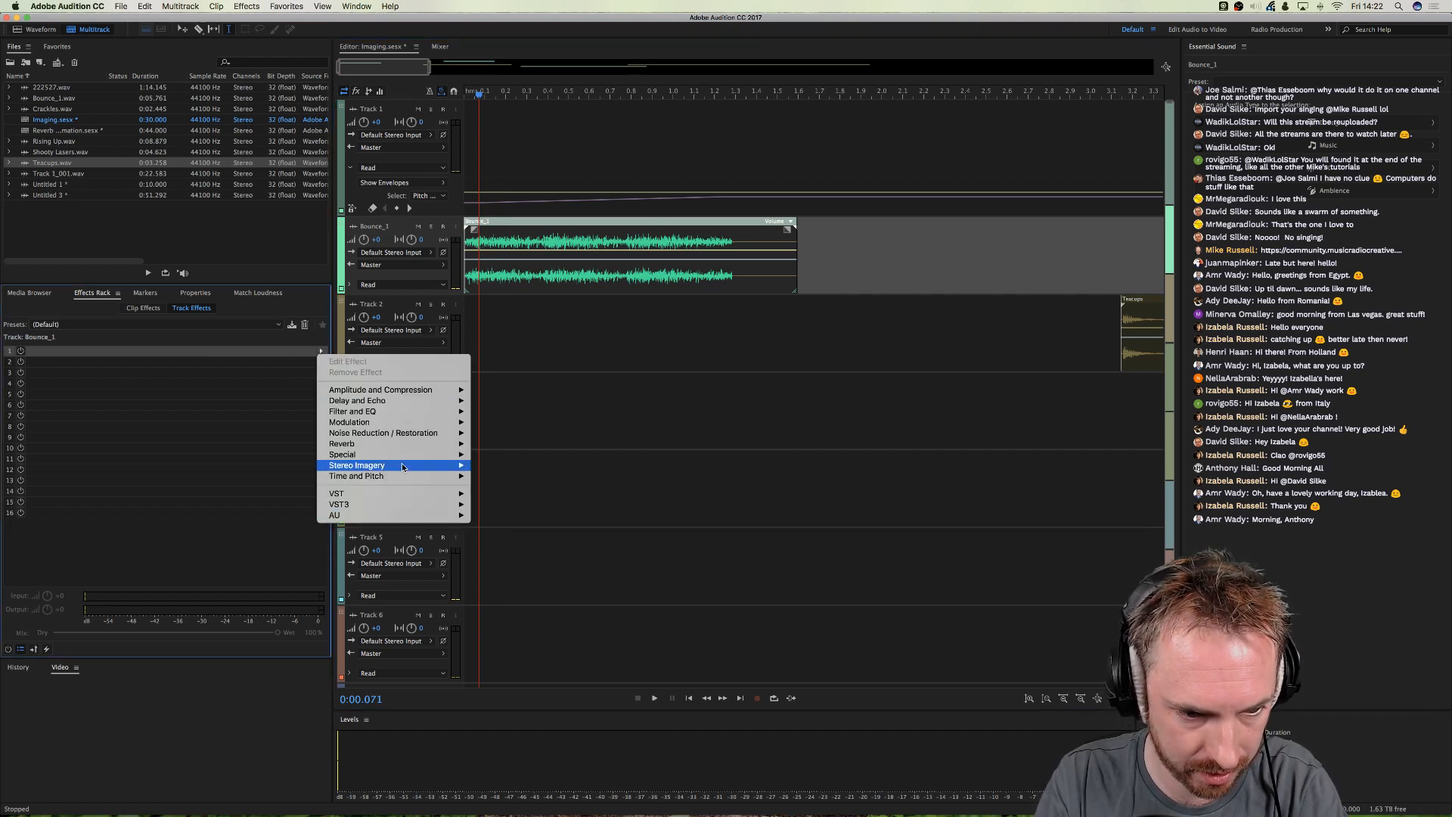
mouse_move(446, 444)
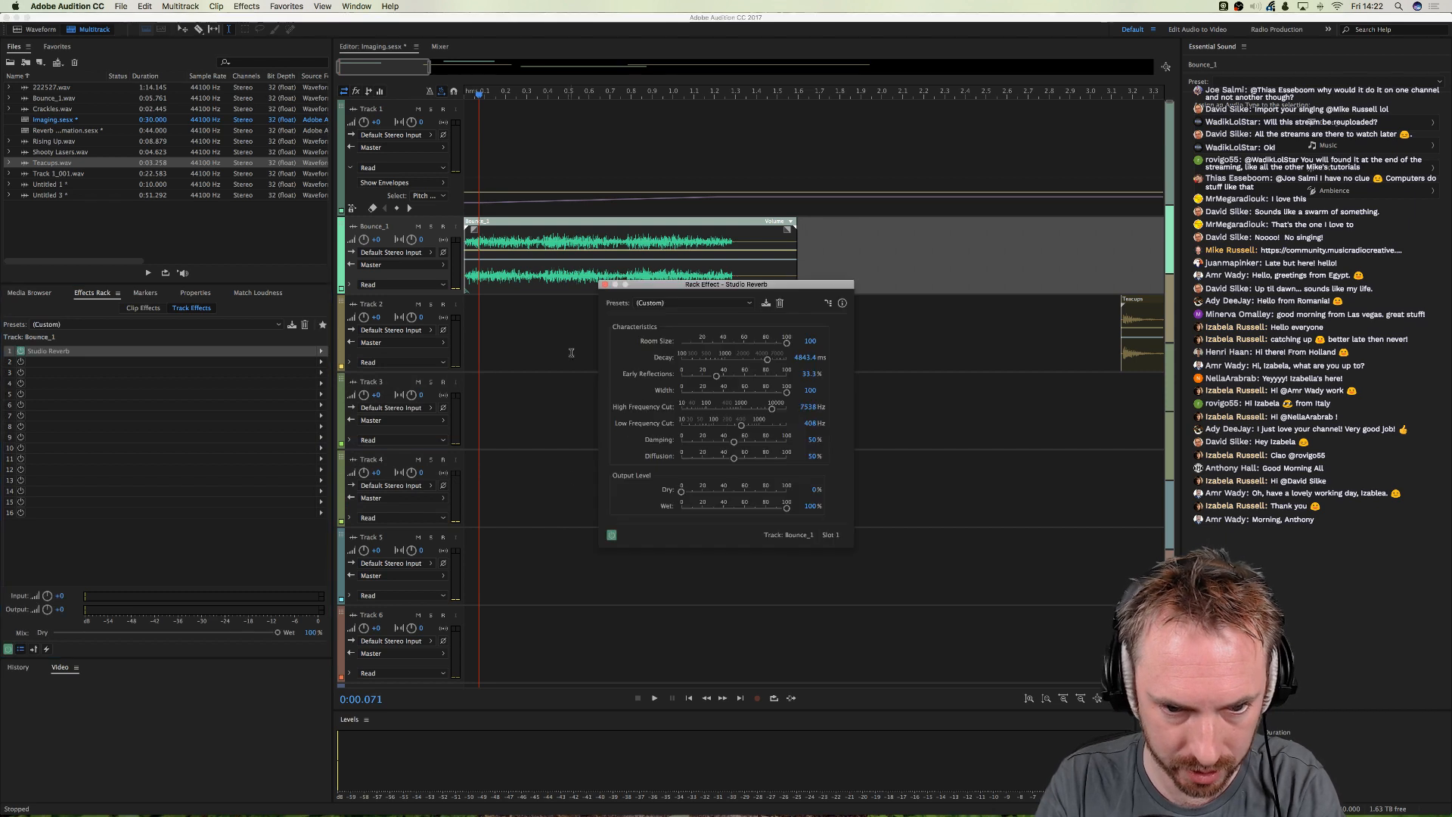
key(space)
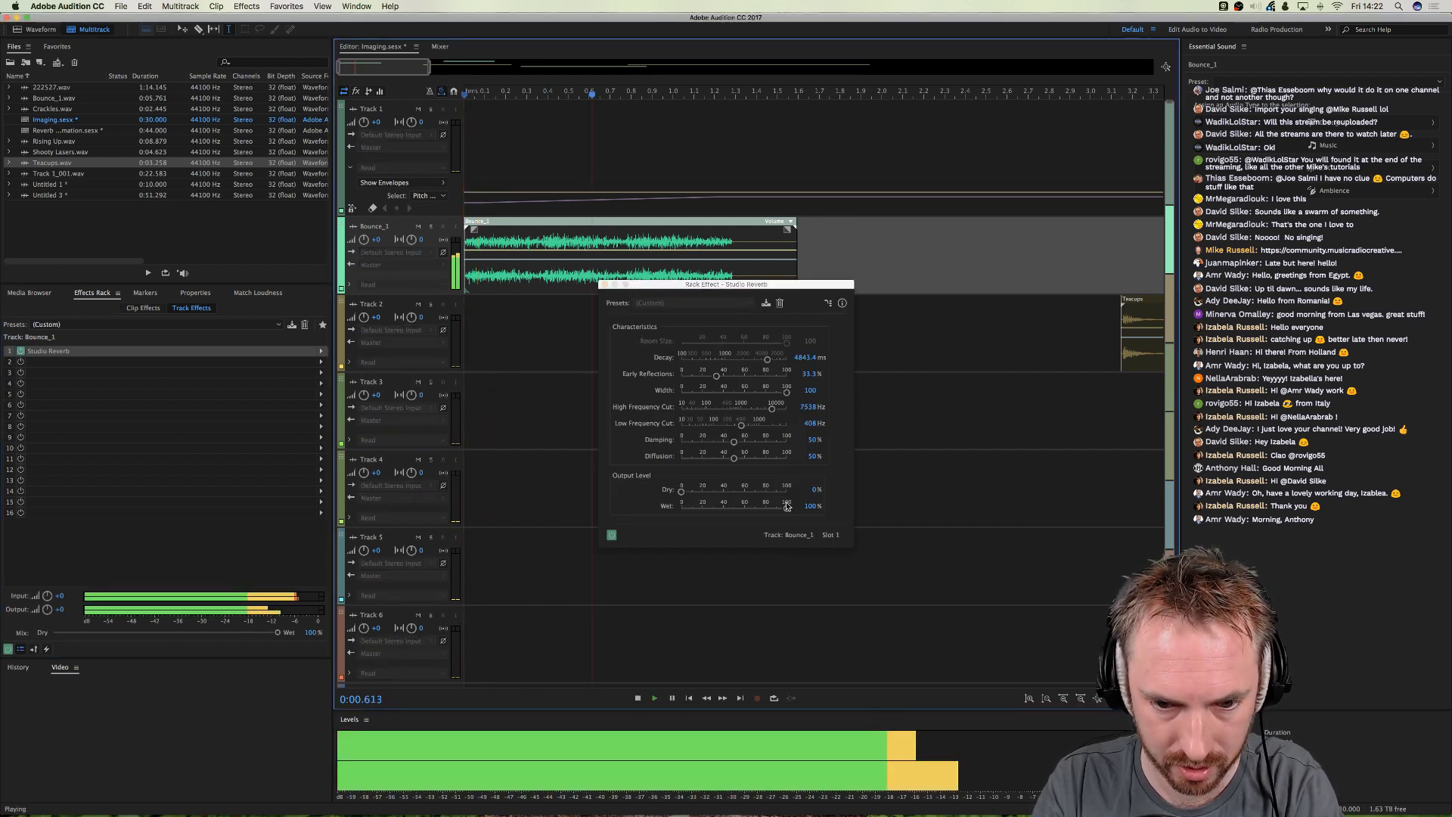
key(space)
- Set the Studio Reverb's dry level to 100% and wet level to about 77%, and listen to the result
click(787, 492)
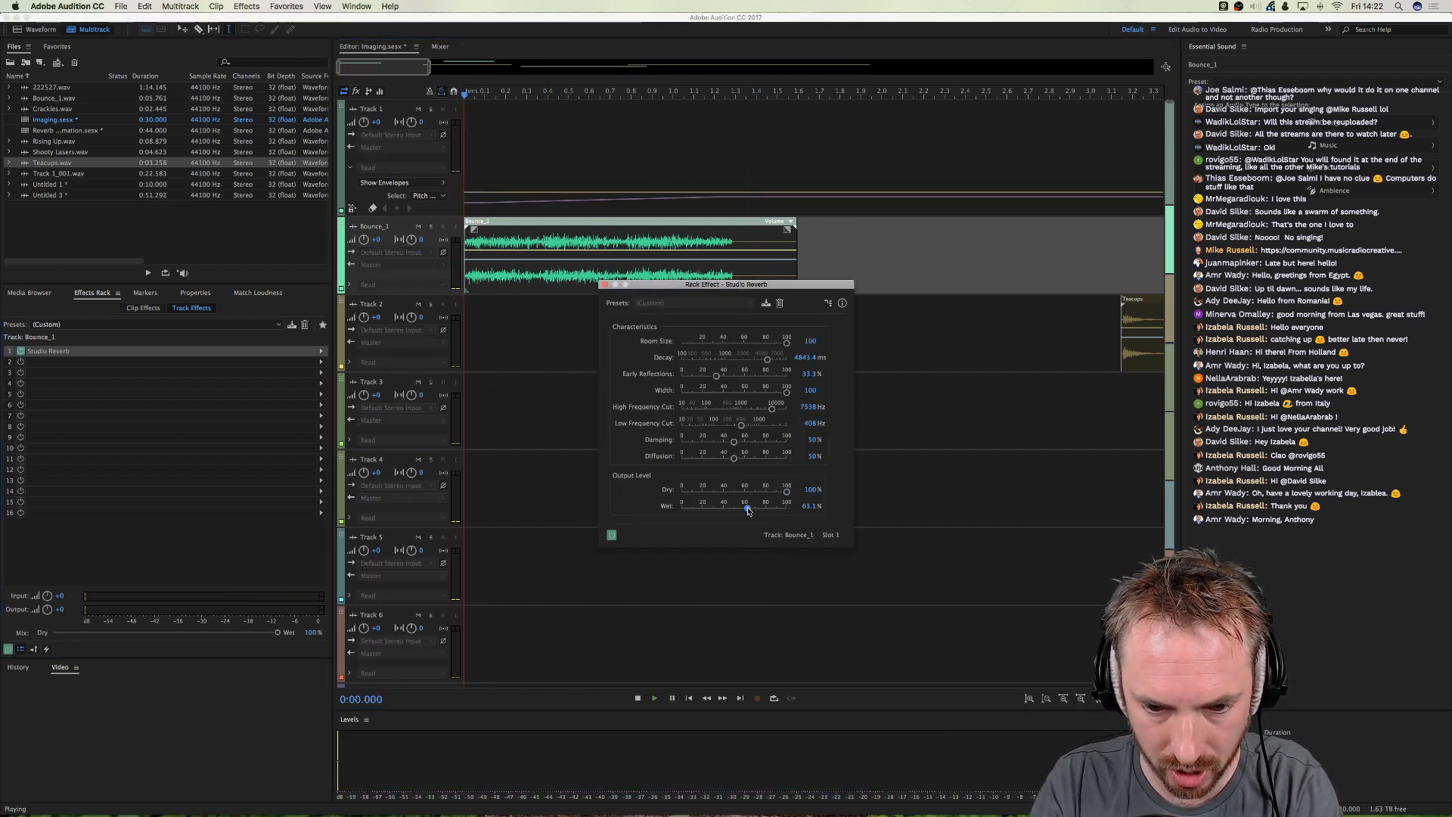
drag(748, 511, 762, 508)
key(space)
key(space)
key(space)
- Cut the Bounce_1 clip off at about 1.3 s, add a short fade-out at its end, and play it
drag(738, 240, 866, 239)
key(Delete)
click(724, 232)
drag(727, 229, 707, 229)
key(space)
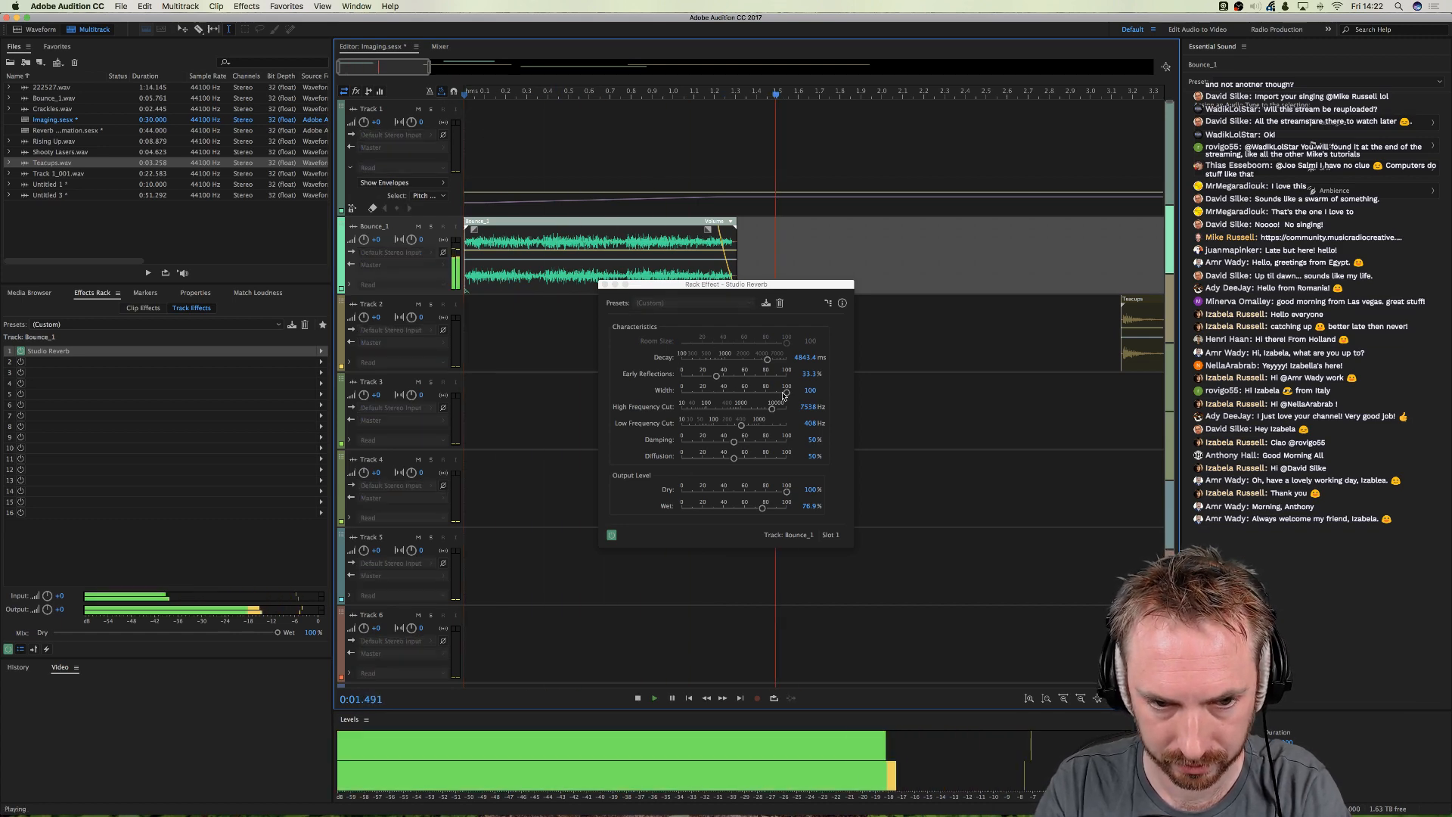
key(space)
- Cut seven narrow gaps out of the Bounce_1 clip to chop it into eight slices, and play the stutter effect
click(495, 273)
click(526, 272)
click(553, 271)
click(573, 269)
click(579, 268)
click(606, 267)
click(639, 267)
click(665, 266)
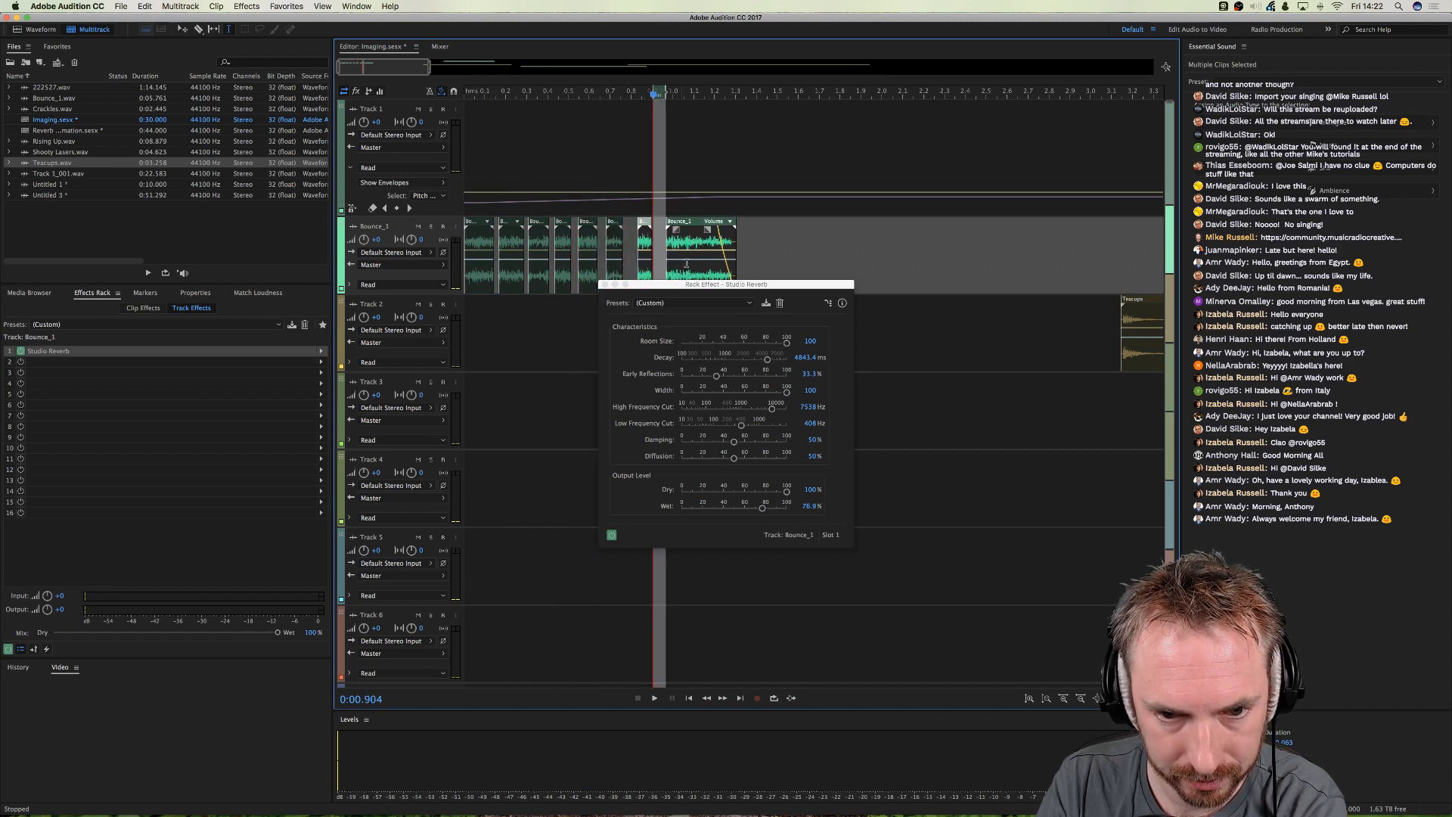
click(524, 117)
key(space)
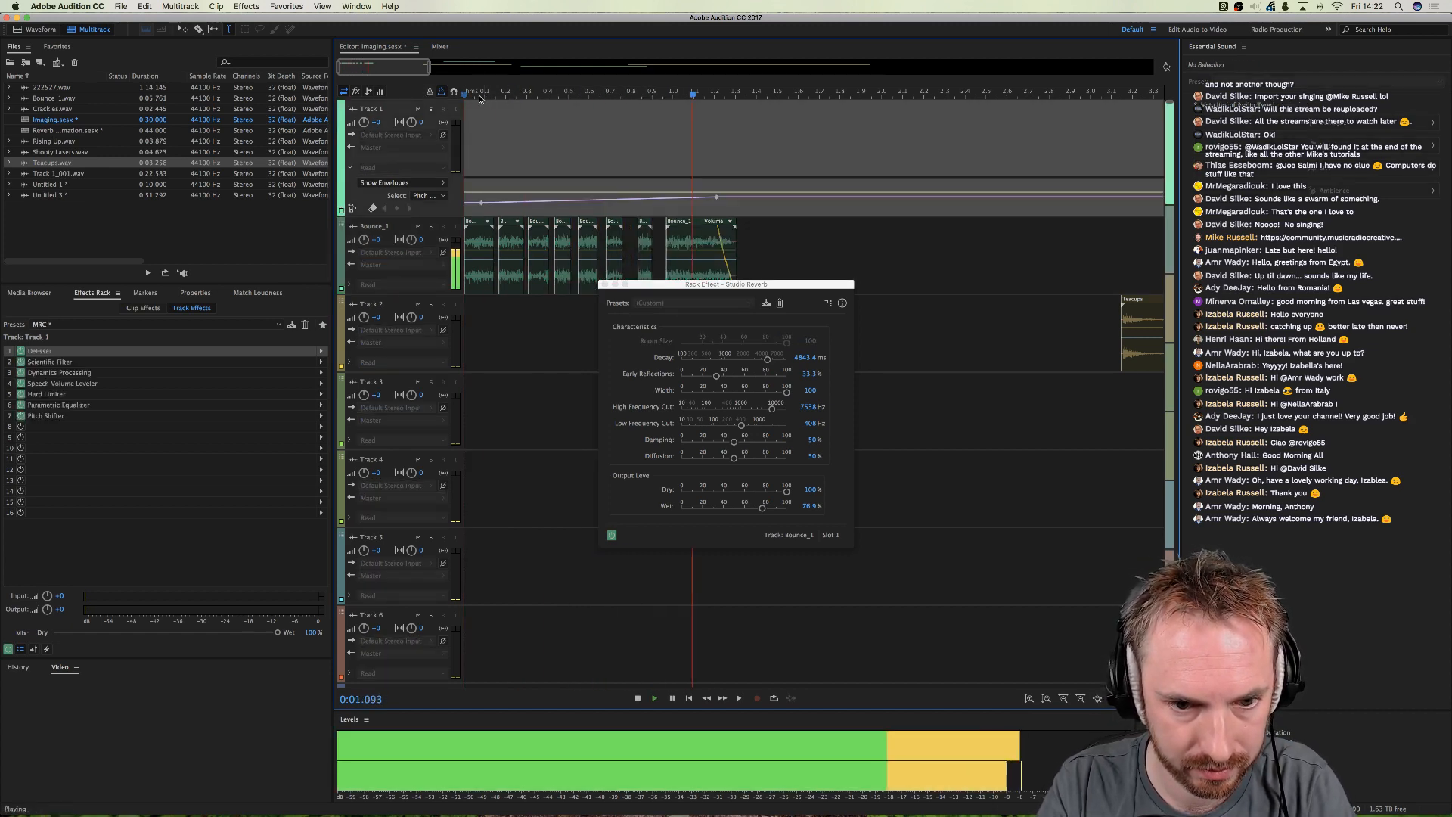
key(space)
- Add short fades to the cut edges of the Bounce_1 slices
scroll(487, 100, up, 5)
click(526, 231)
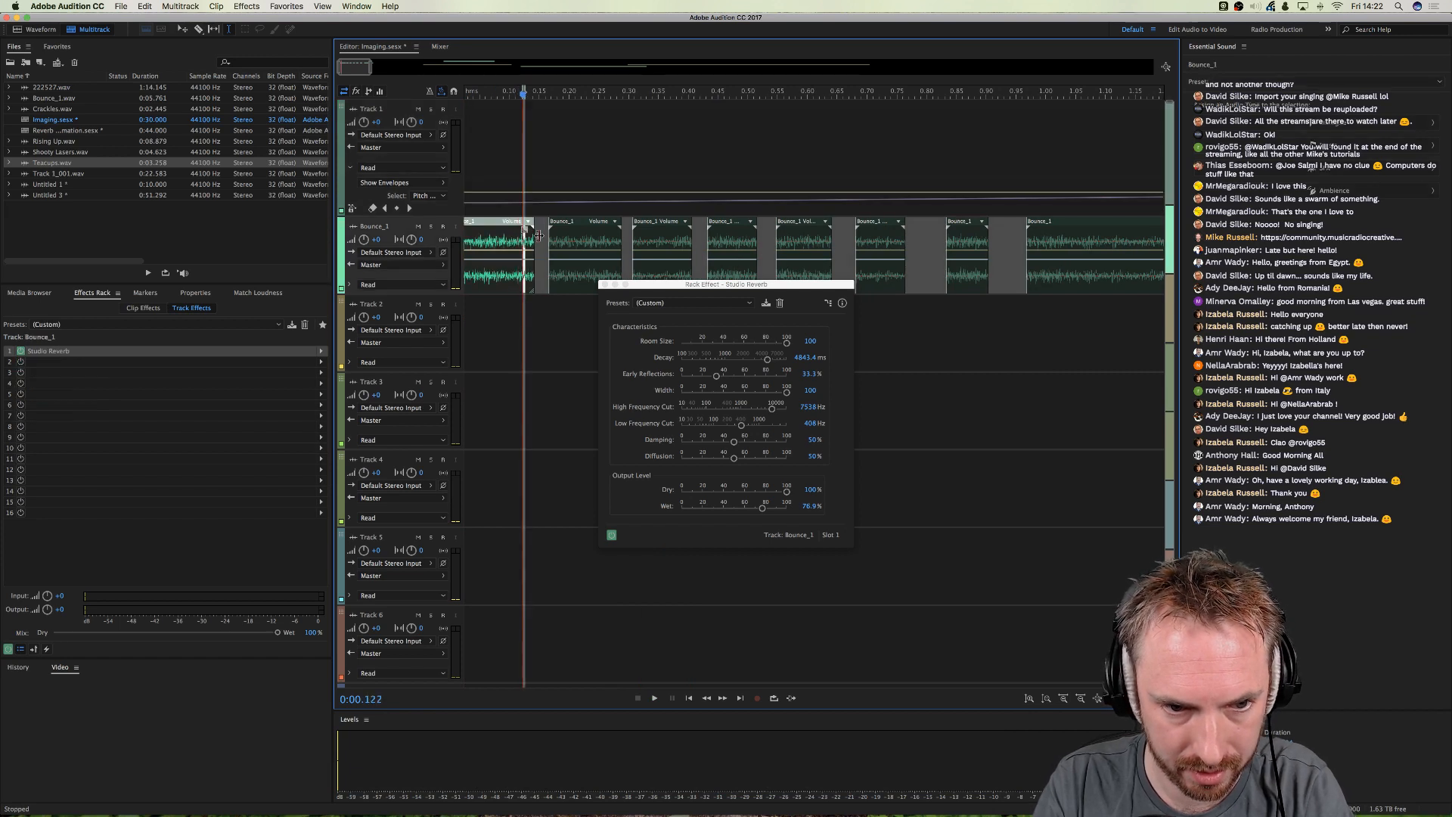
click(573, 237)
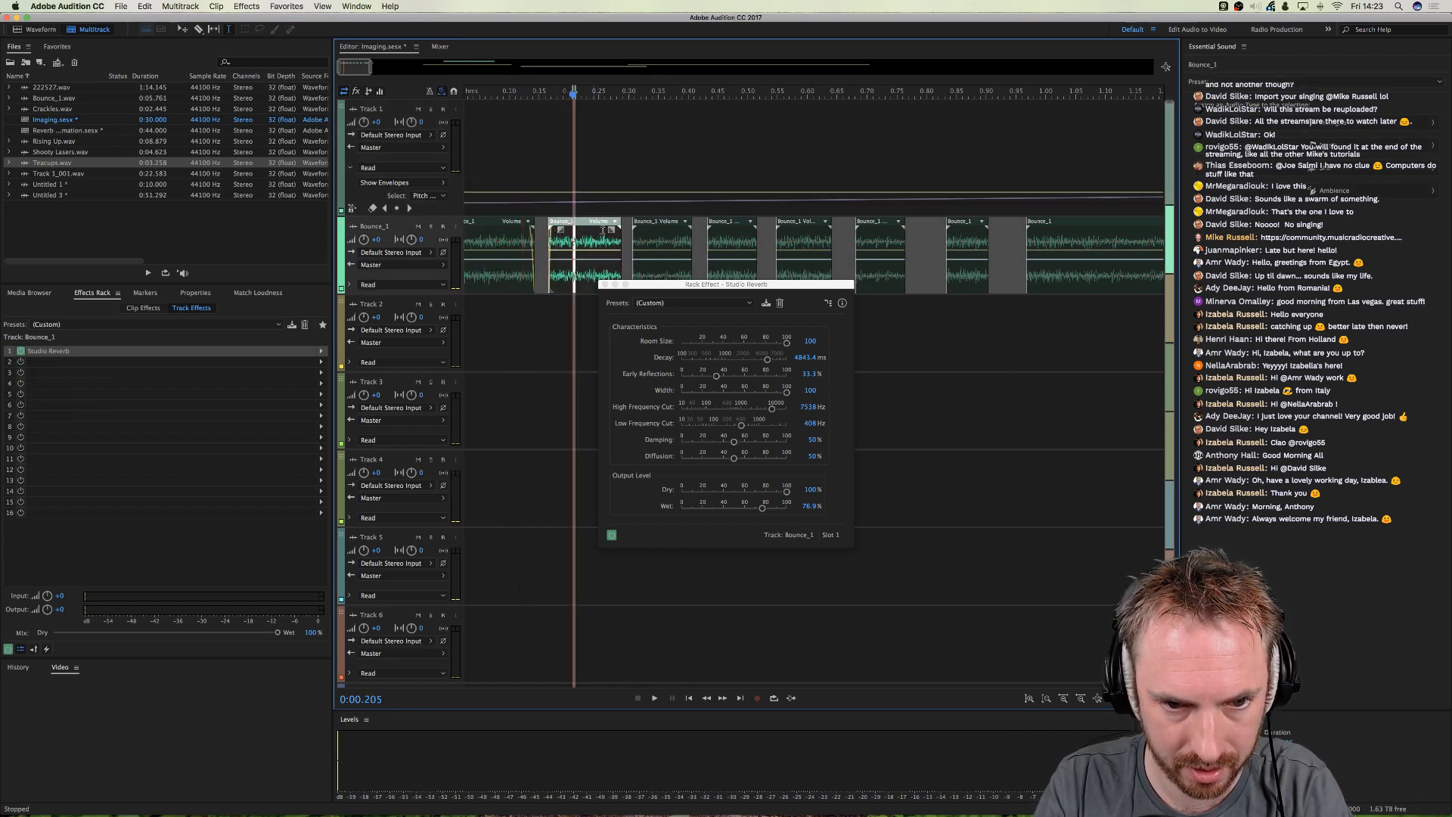
click(648, 231)
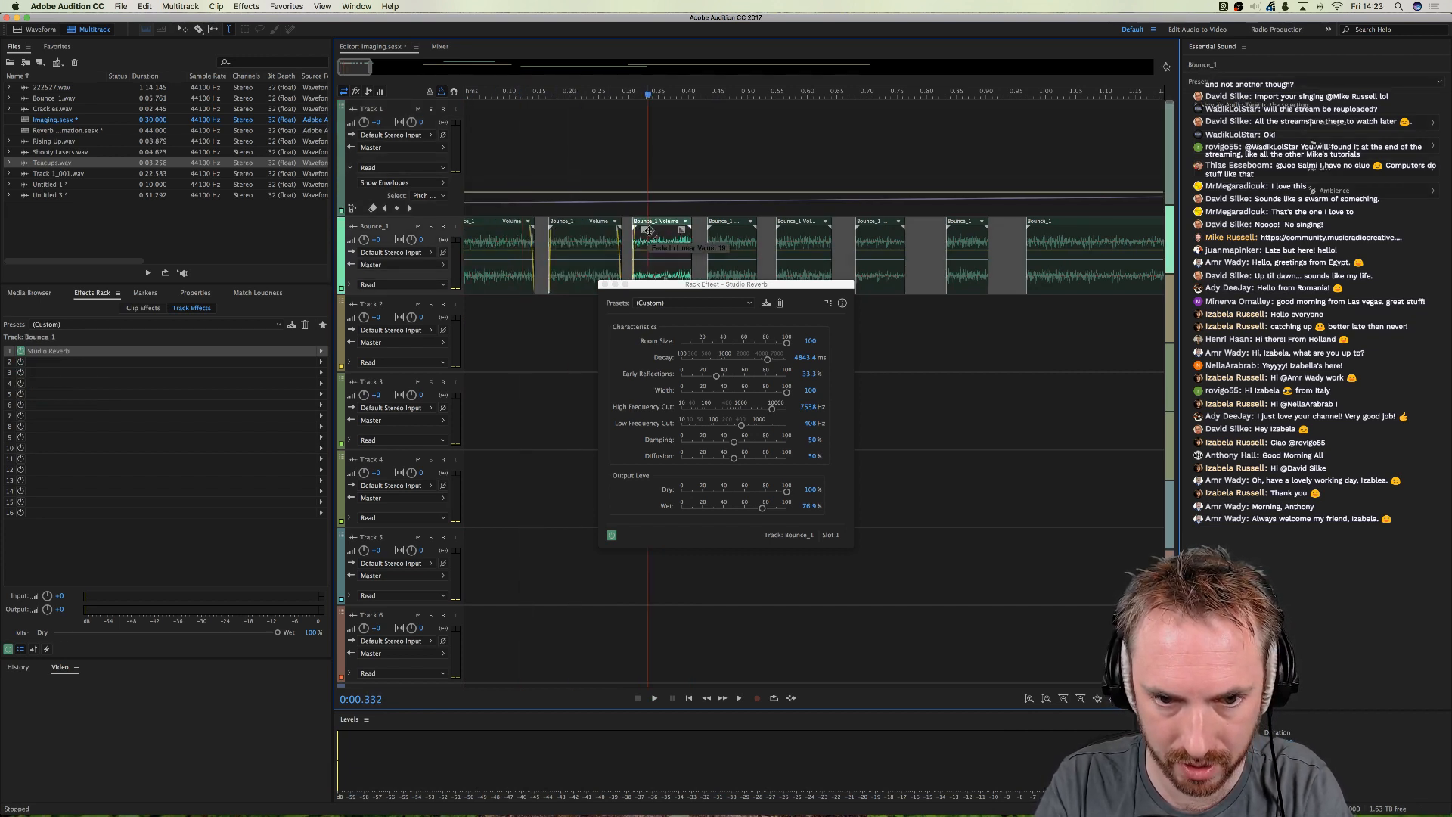
click(718, 232)
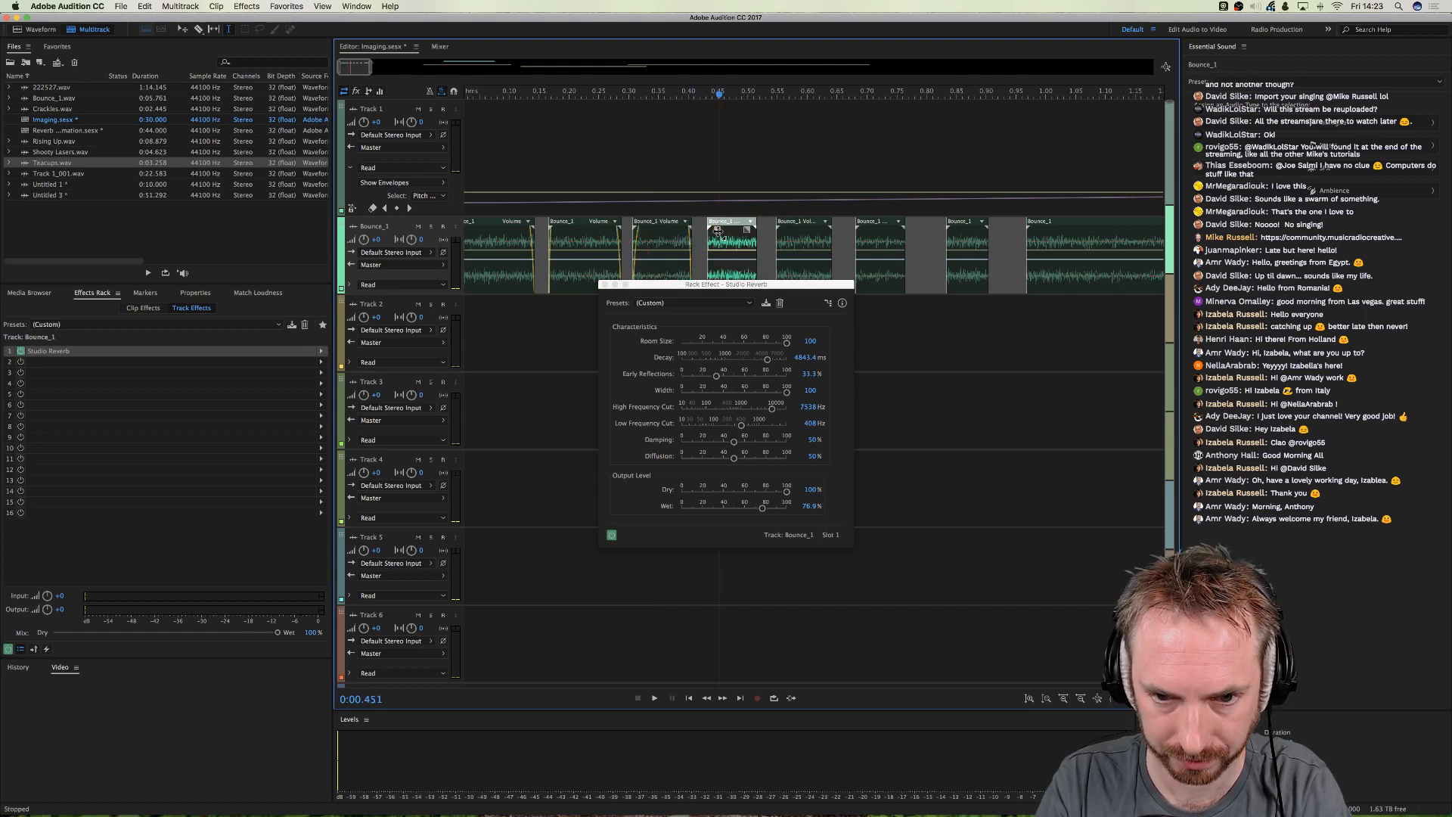
click(780, 229)
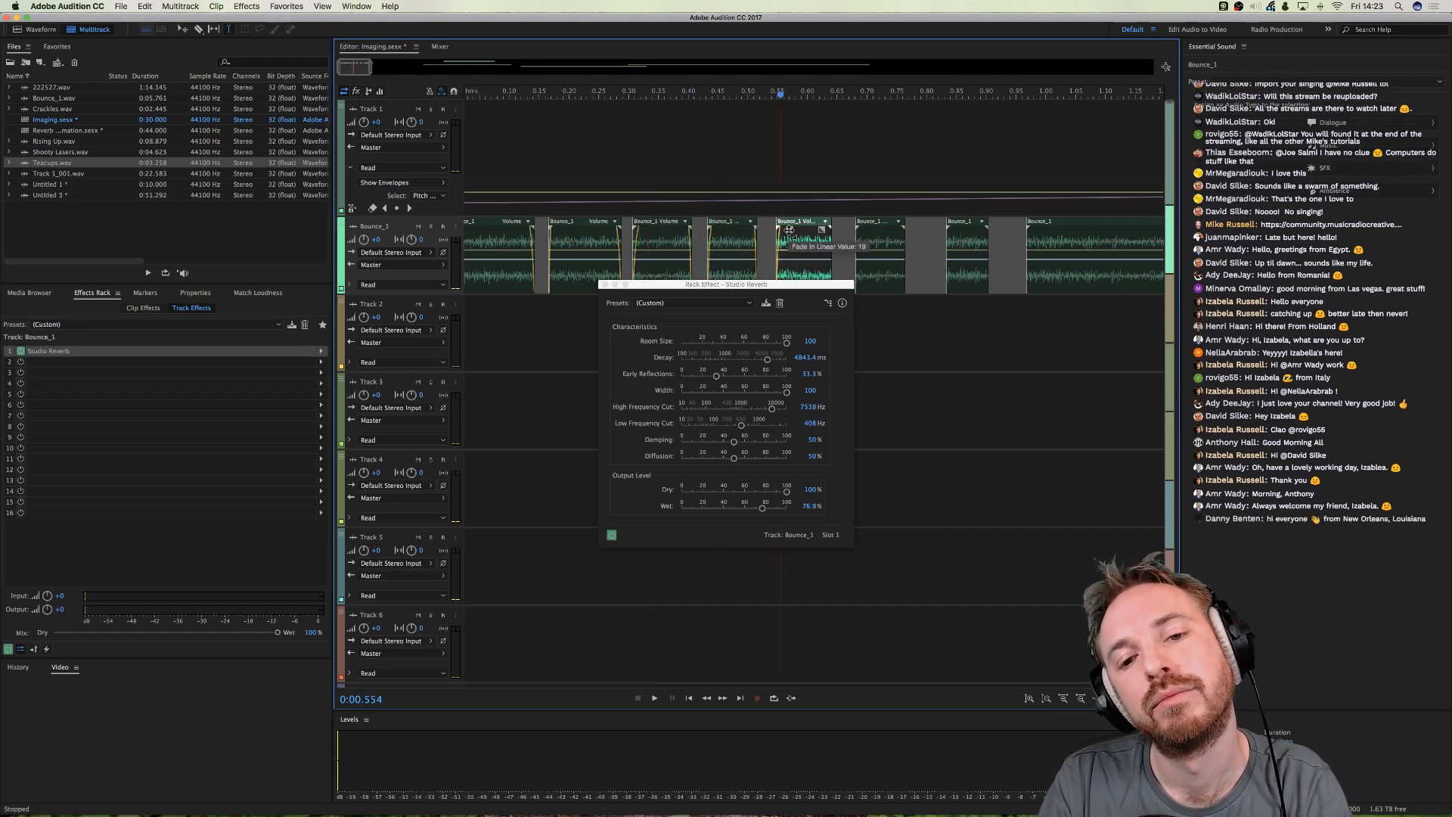
click(865, 231)
click(958, 229)
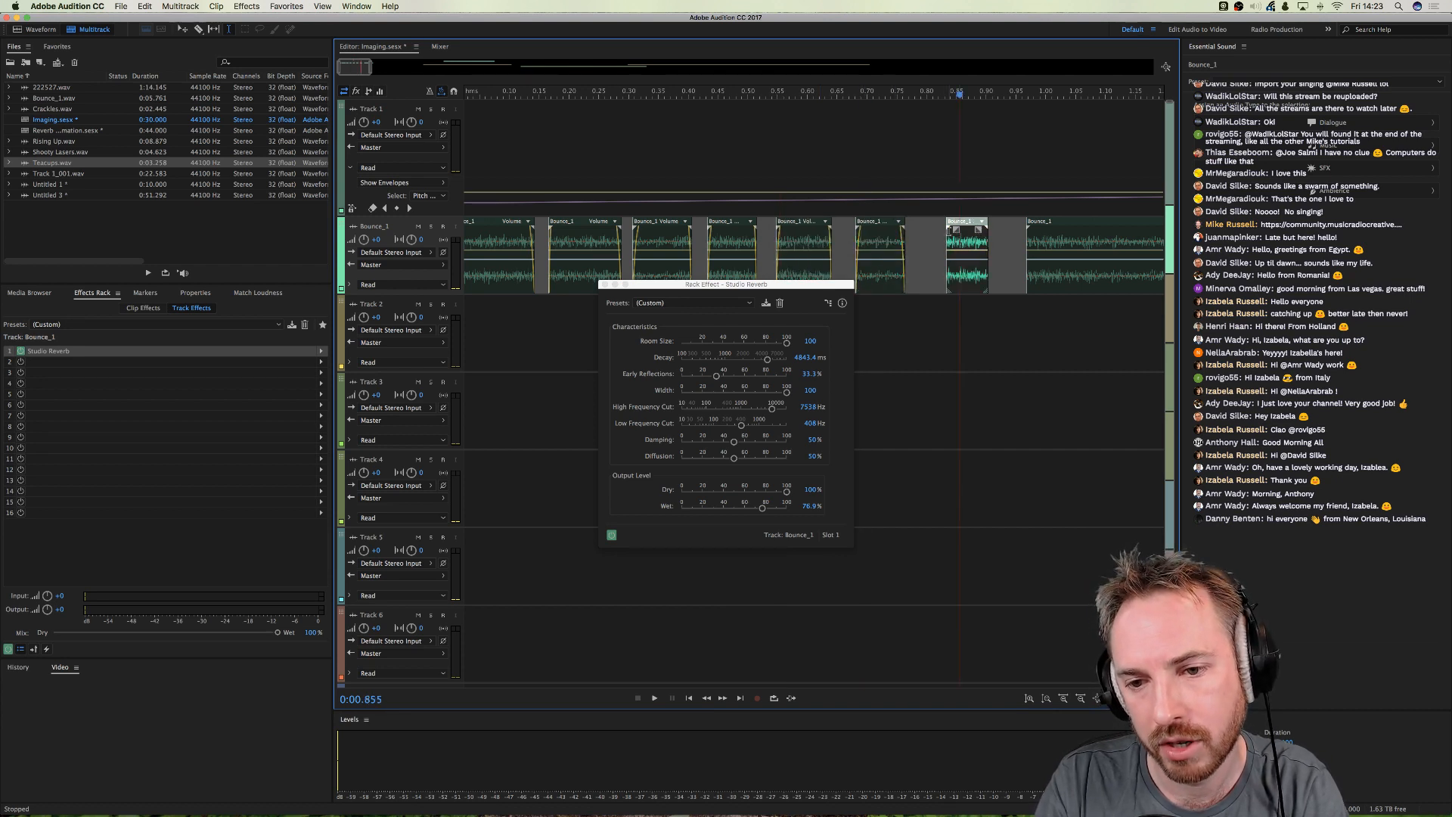
click(1035, 229)
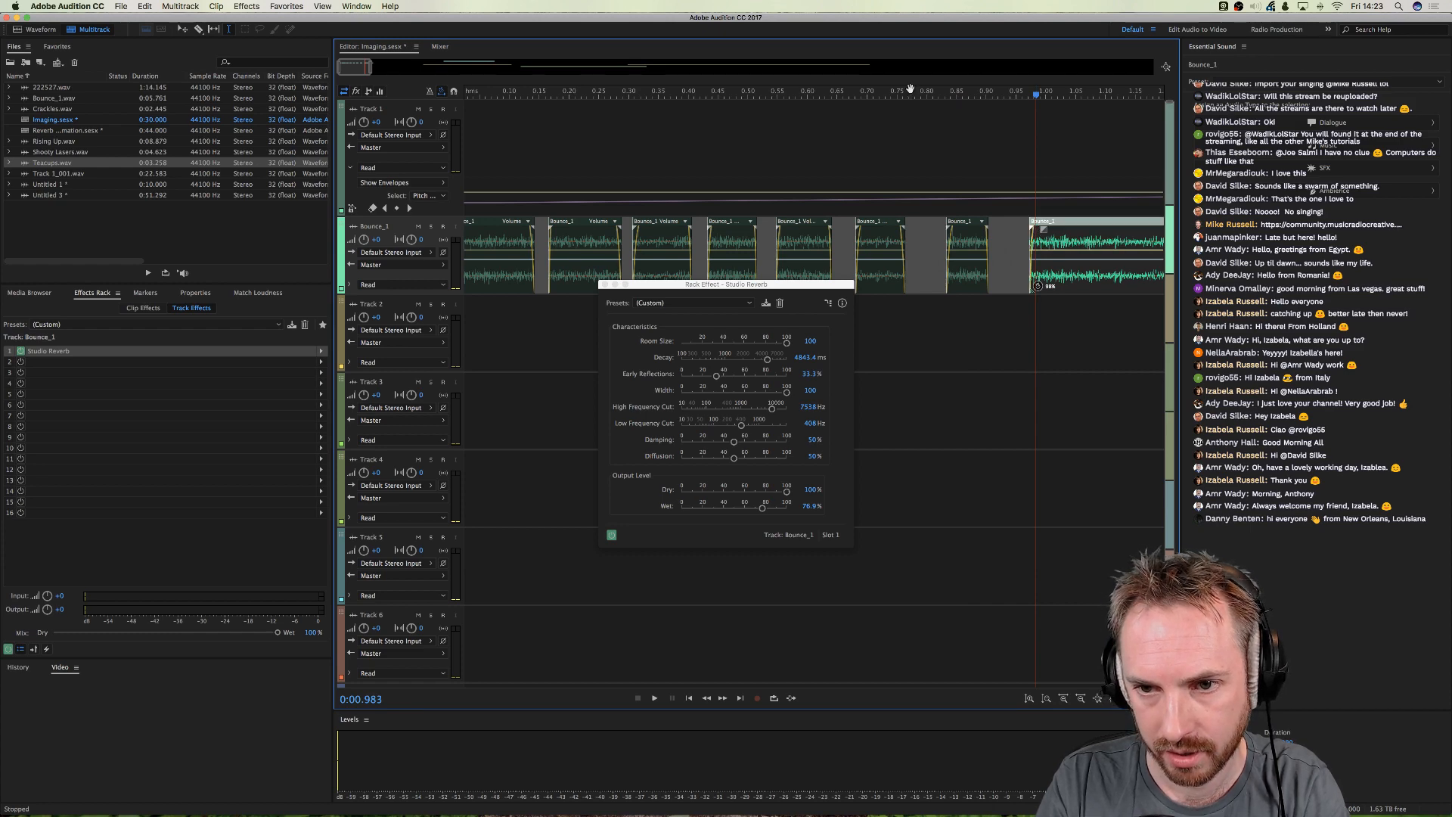
- Play the faded slices, move the last Bounce_1 slice about 0.03 s earlier, and replay from the start
scroll(911, 89, down, 3)
drag(904, 91, 314, 112)
key(space)
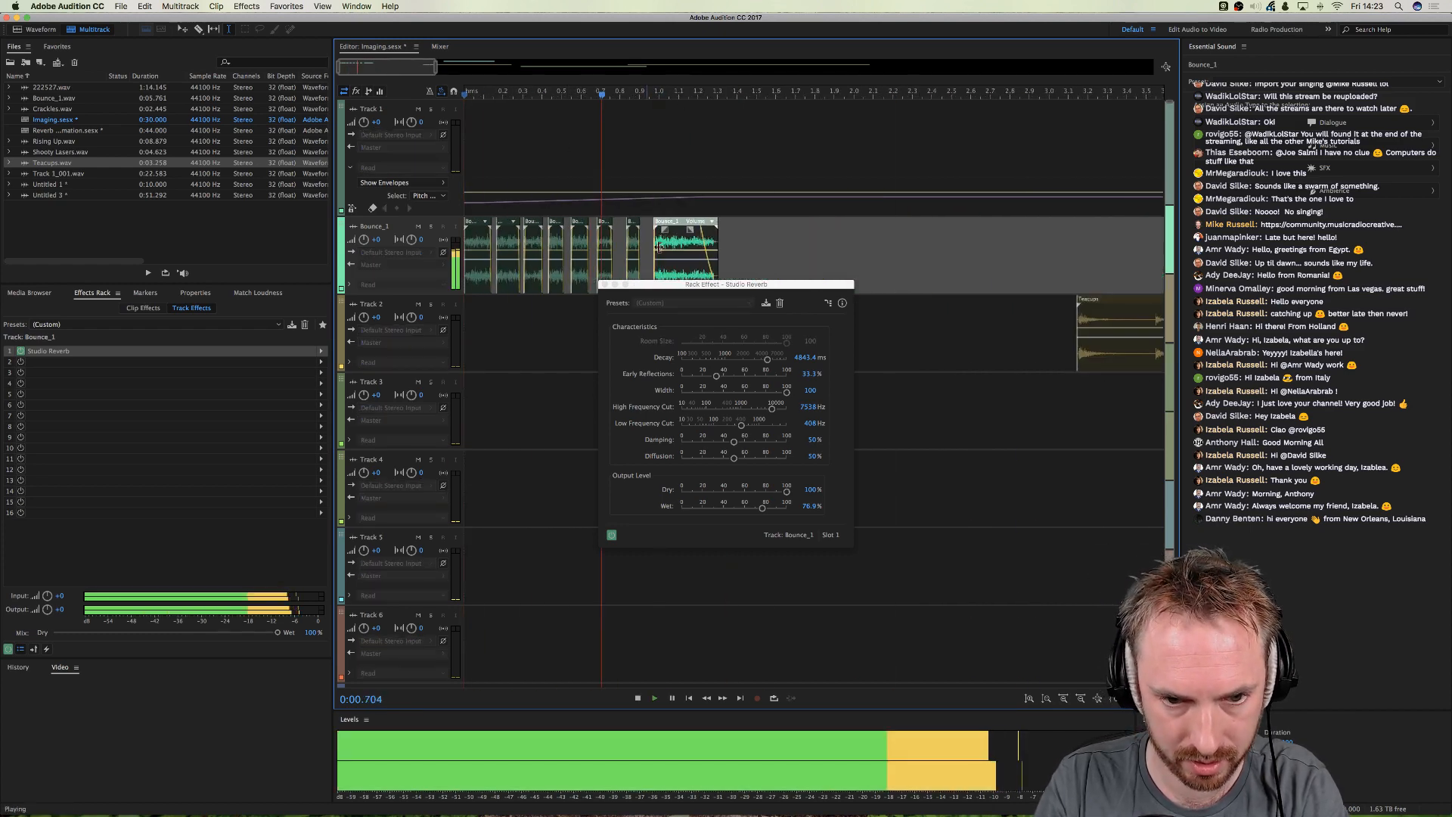
key(space)
drag(660, 262, 654, 262)
key(space)
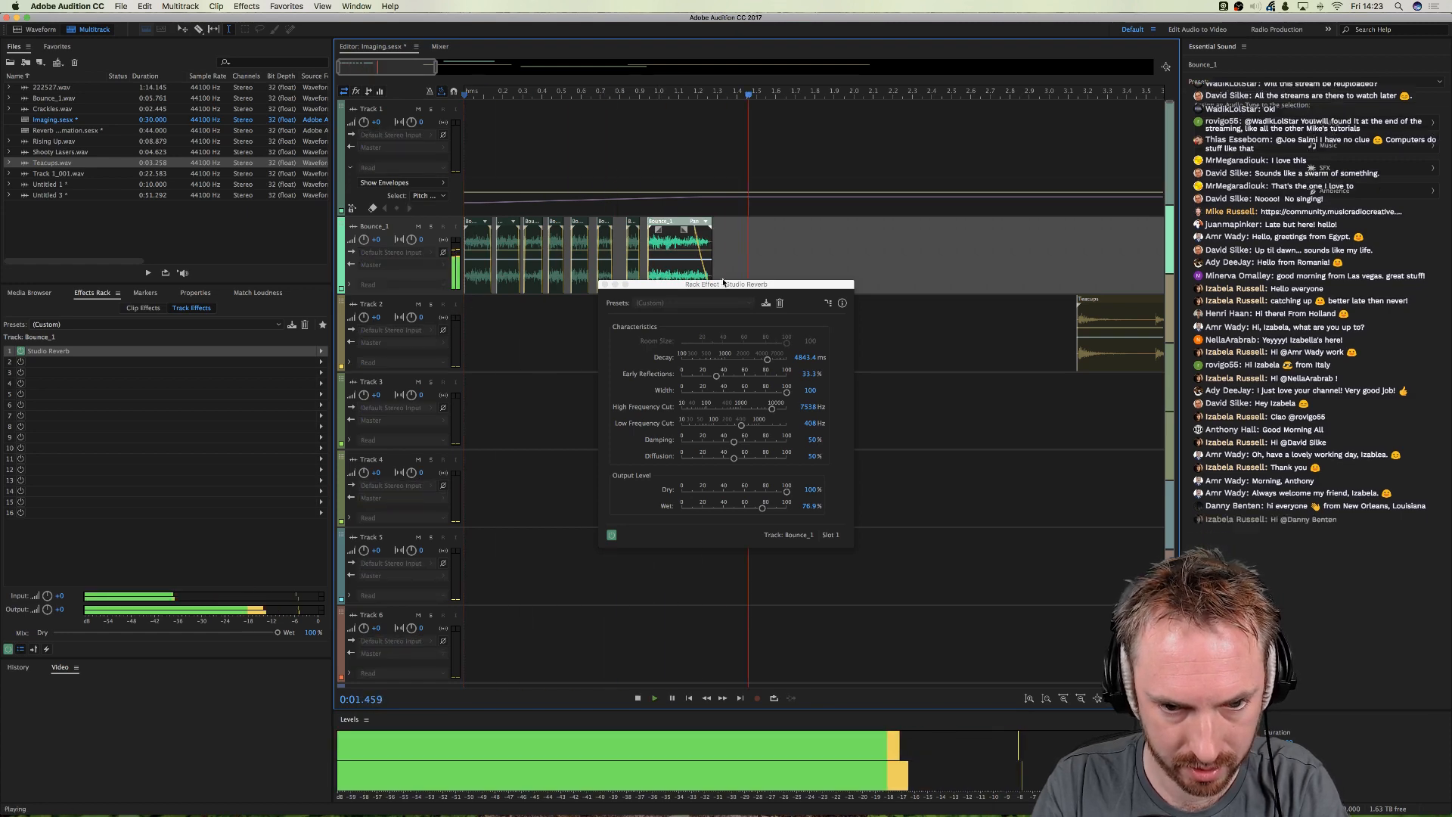
key(space)
- Add a Phaser effect below the Studio Reverb on the Bounce_1 track and preview it
click(320, 362)
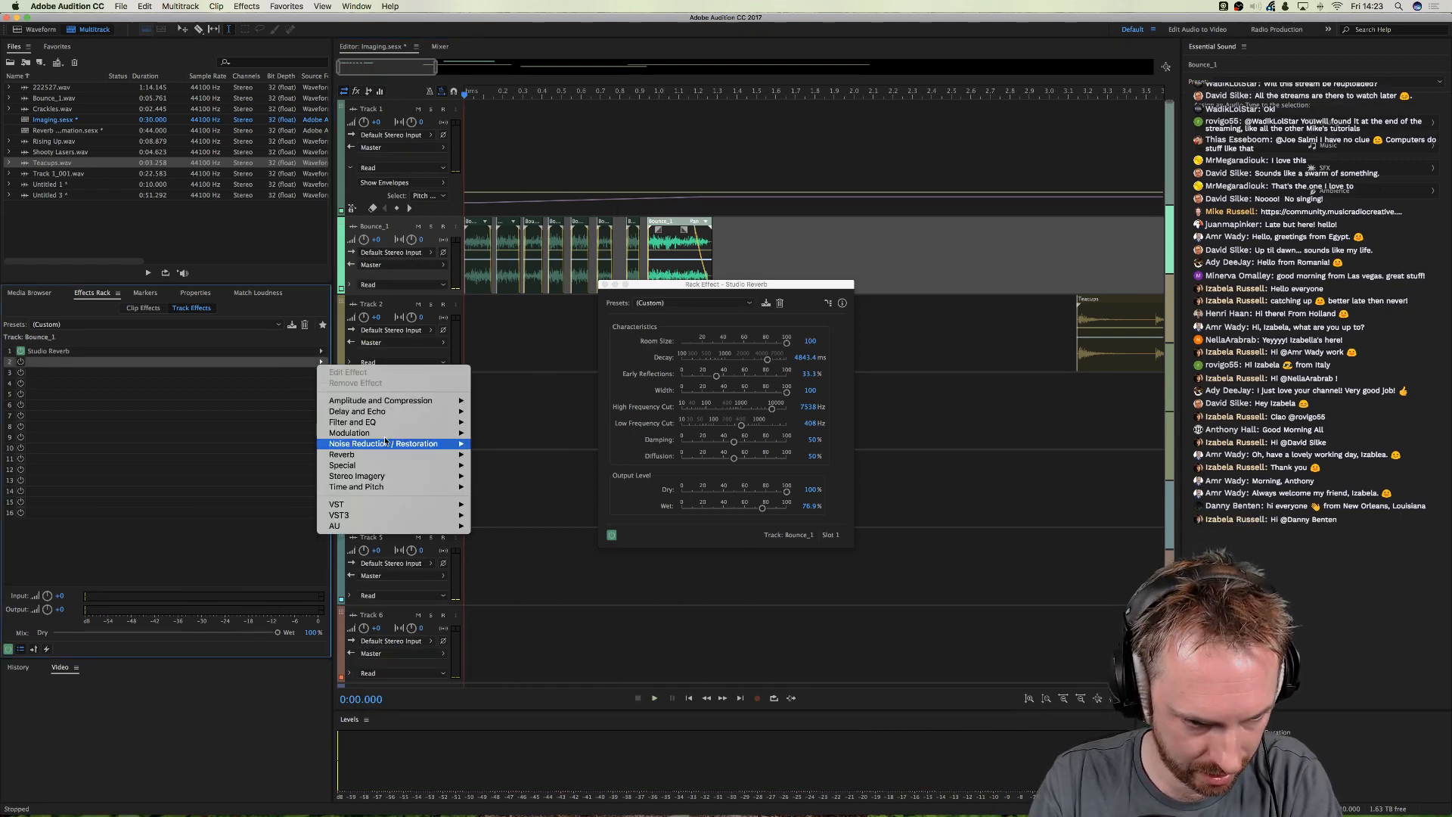
mouse_move(423, 432)
click(529, 466)
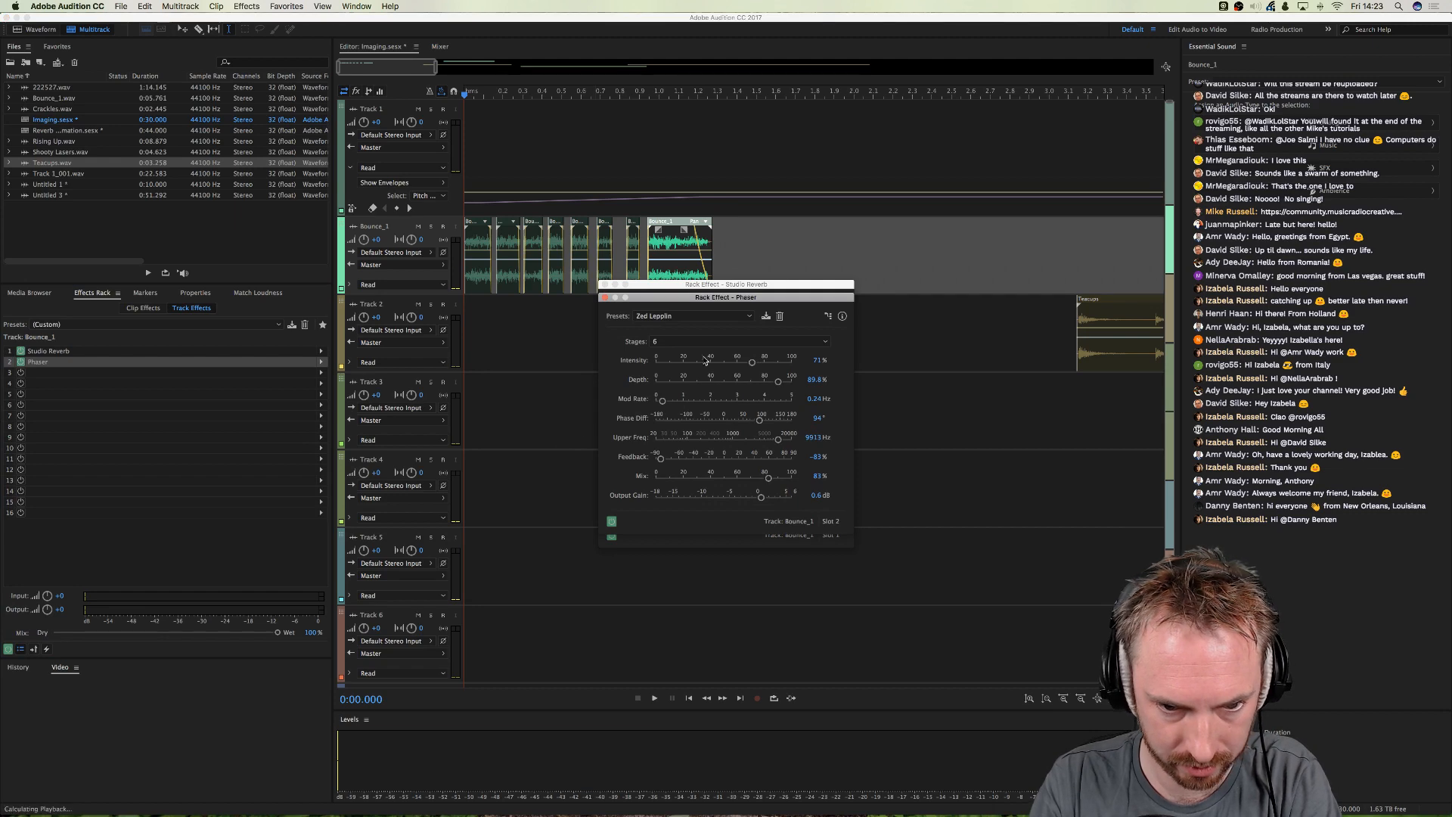
key(space)
key(space)
- Switch the Phaser to the Lo-Fi Phasing preset and play the slices to hear it
click(696, 316)
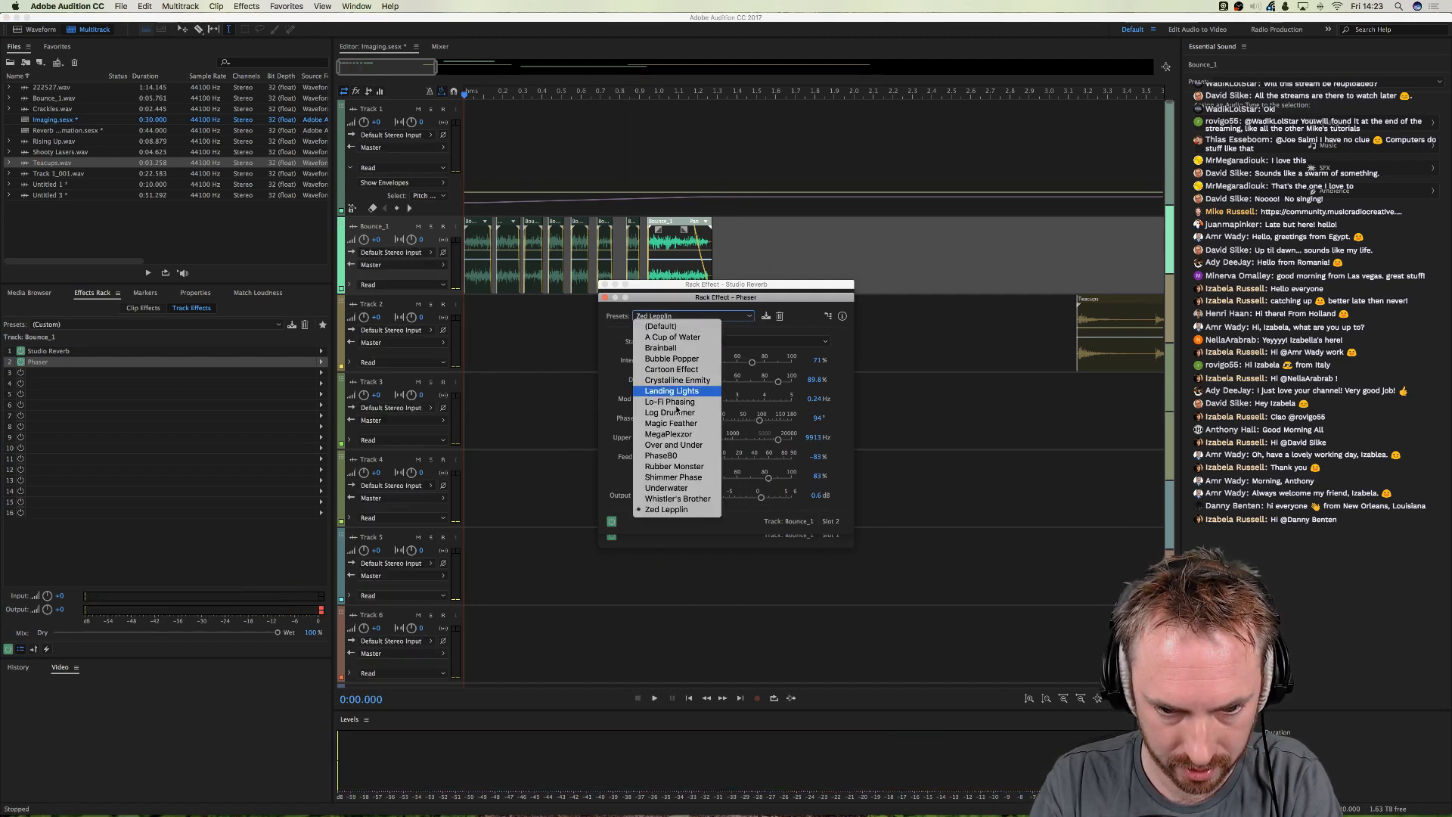
click(676, 405)
key(space)
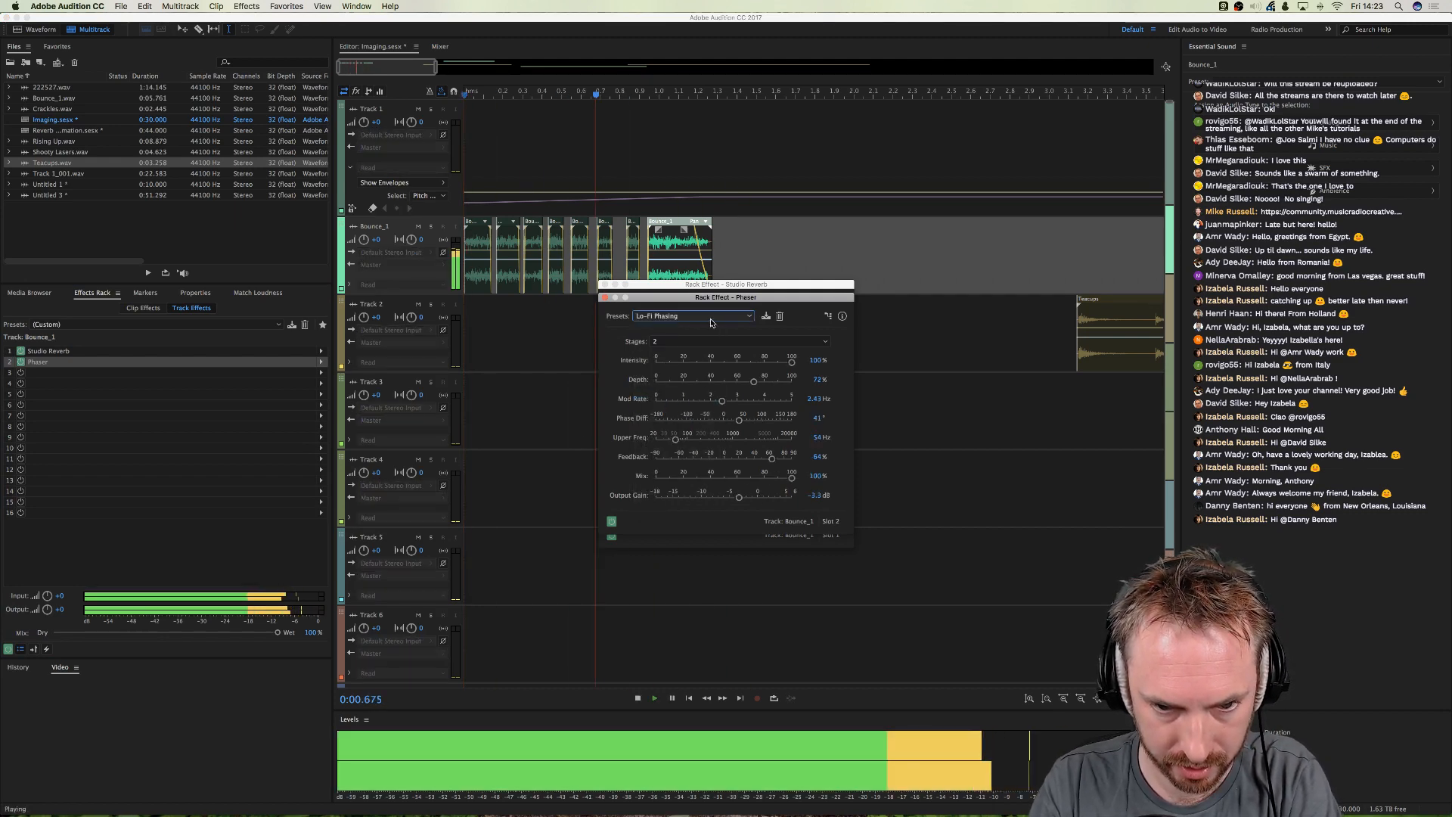
key(space)
key(space)
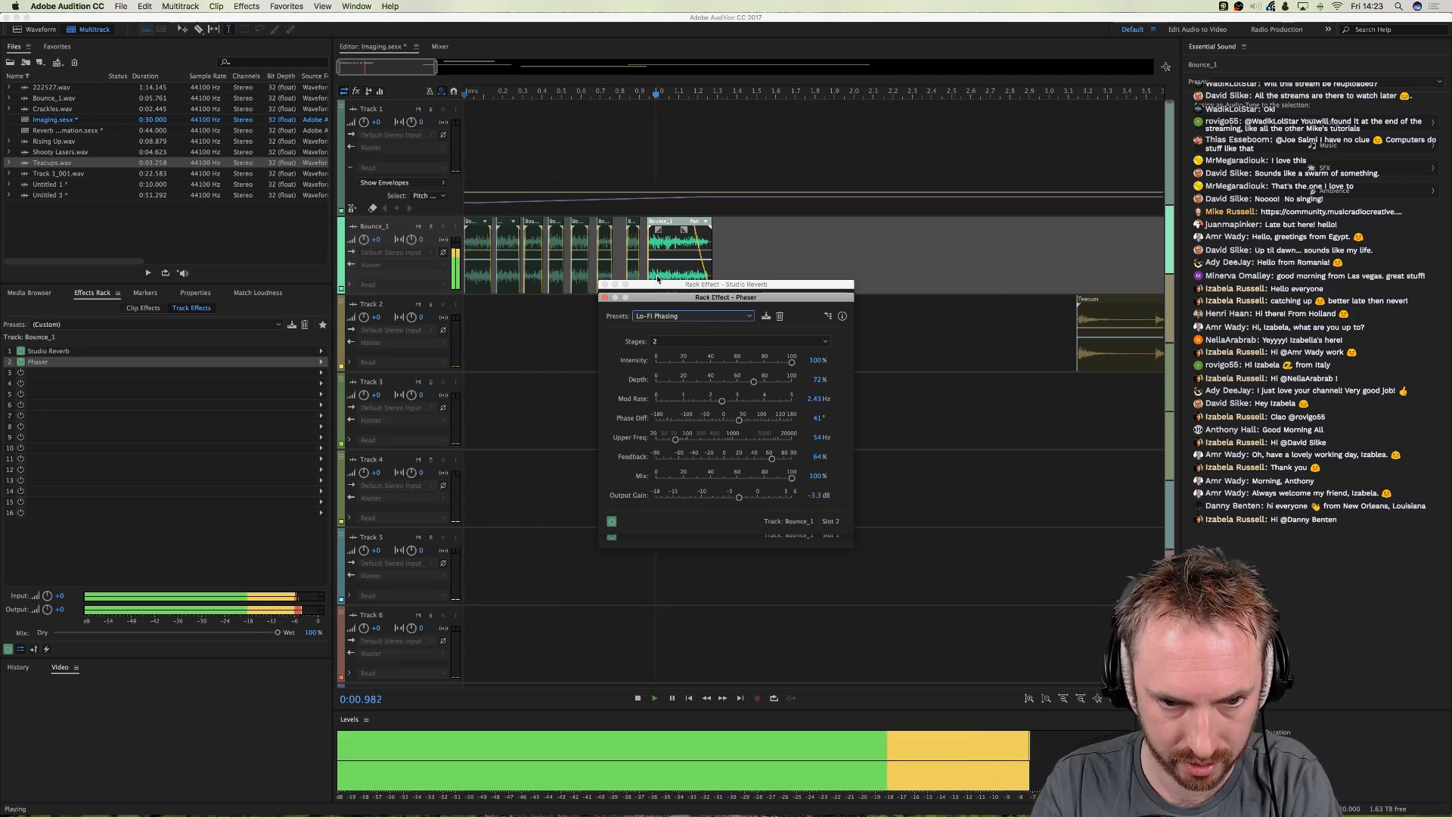
- Select all the Bounce_1 slices and time-stretch them together so they end at about 0.8 s
key(space)
drag(767, 239, 465, 239)
drag(714, 233, 638, 236)
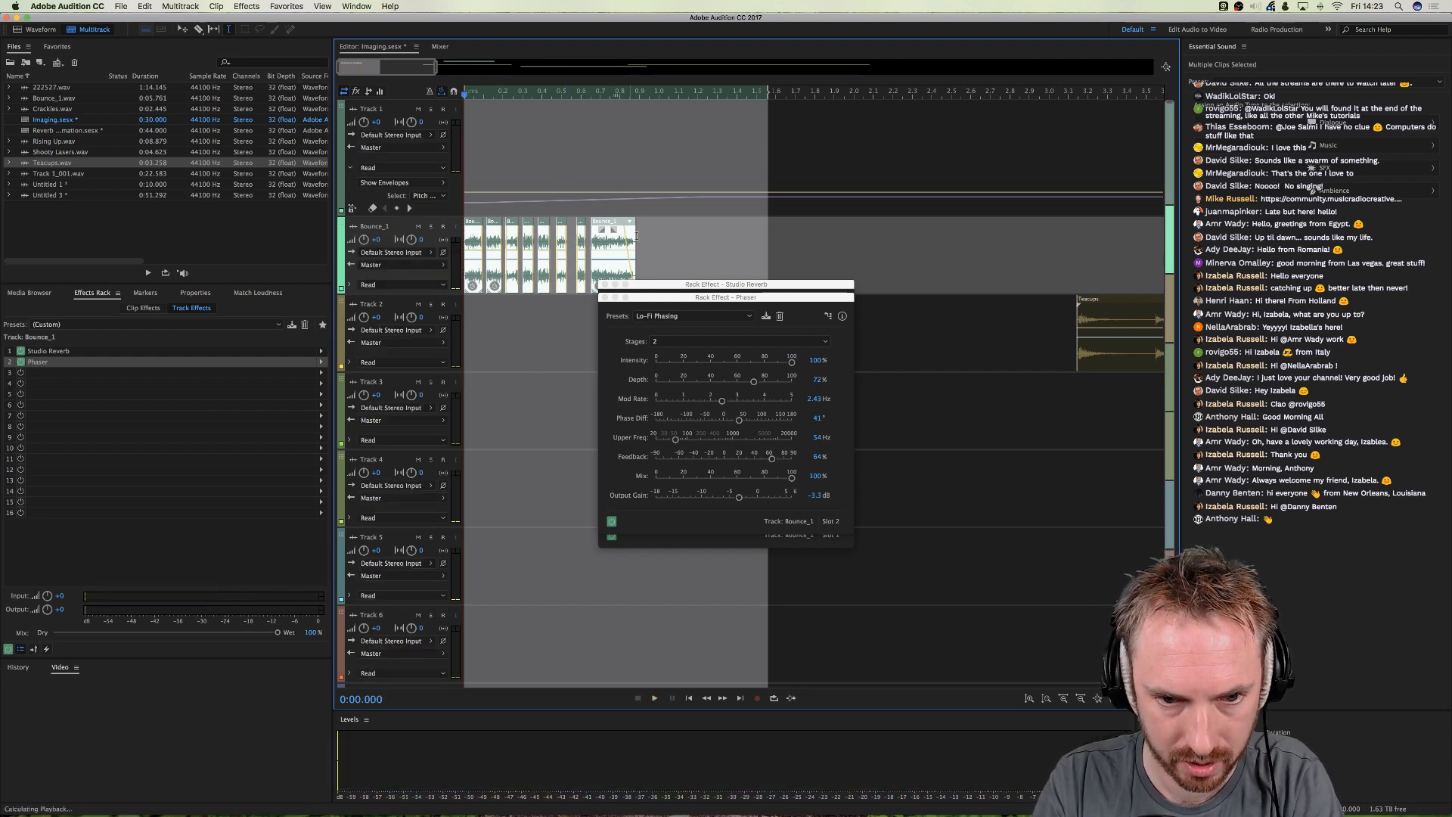
drag(639, 238, 617, 231)
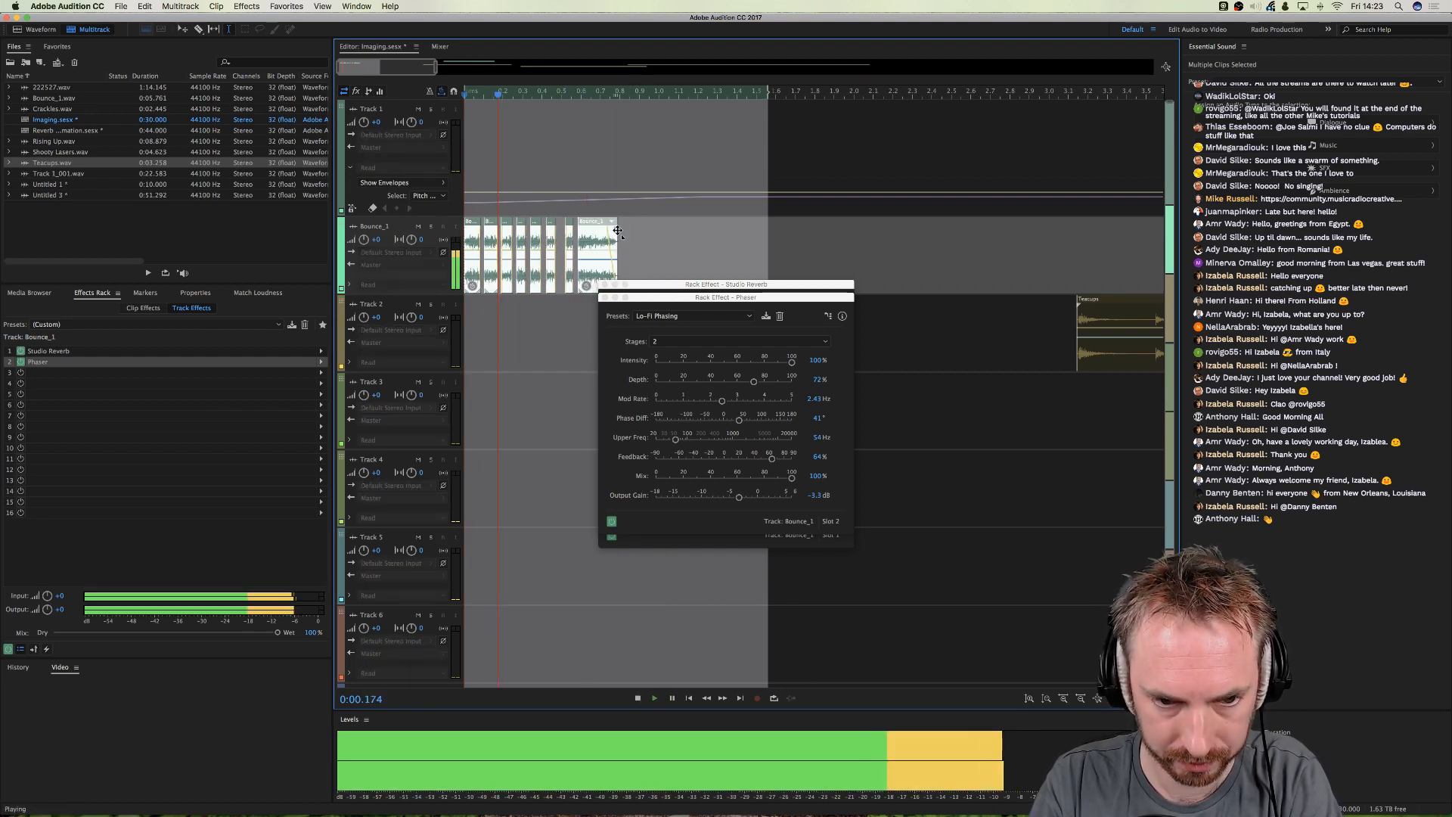
key(space)
- Preview the shortened Bounce_1 slices and close the Phaser and Studio Reverb windows
click(642, 242)
click(572, 93)
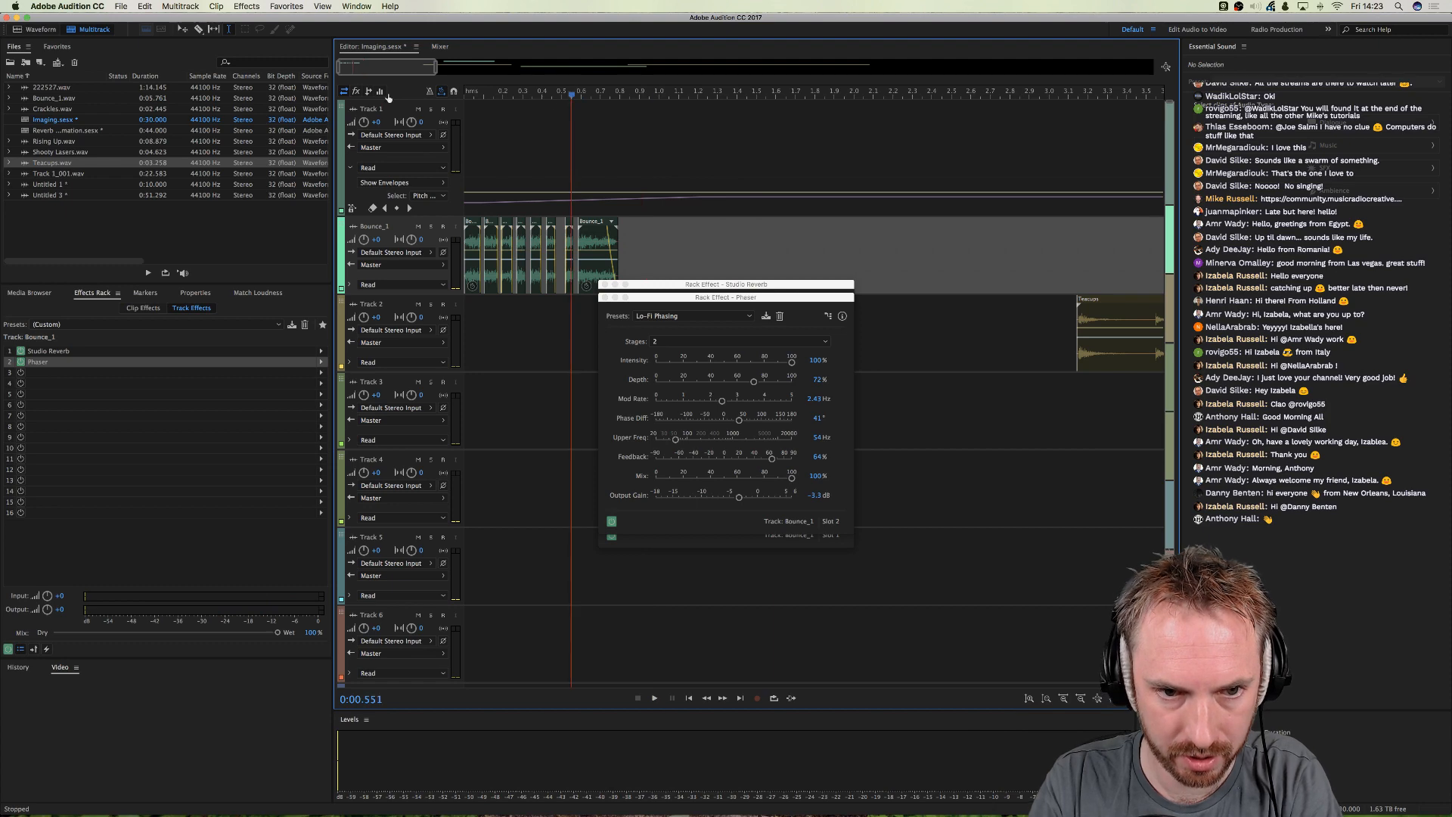
key(space)
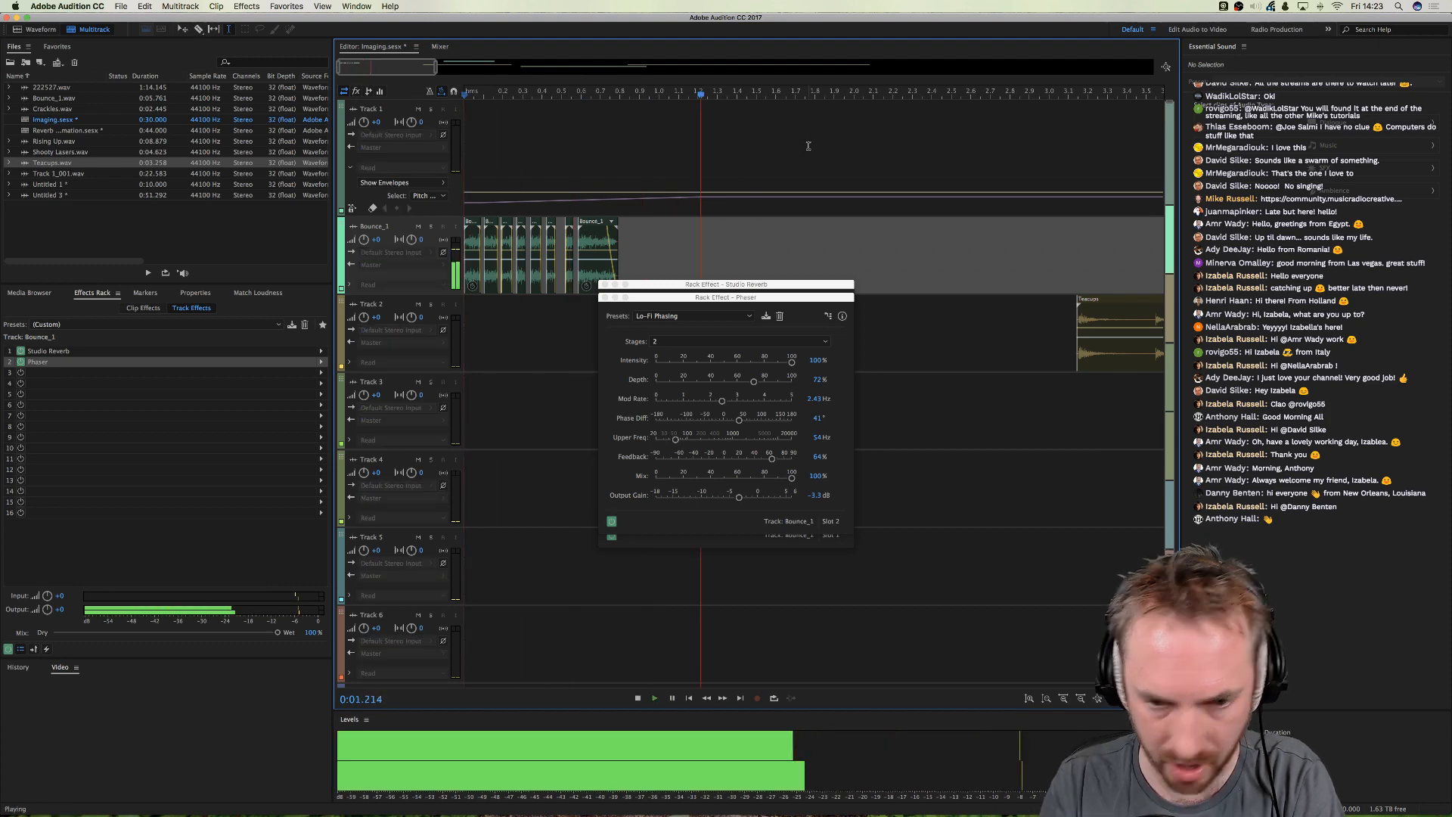
key(space)
key(space)
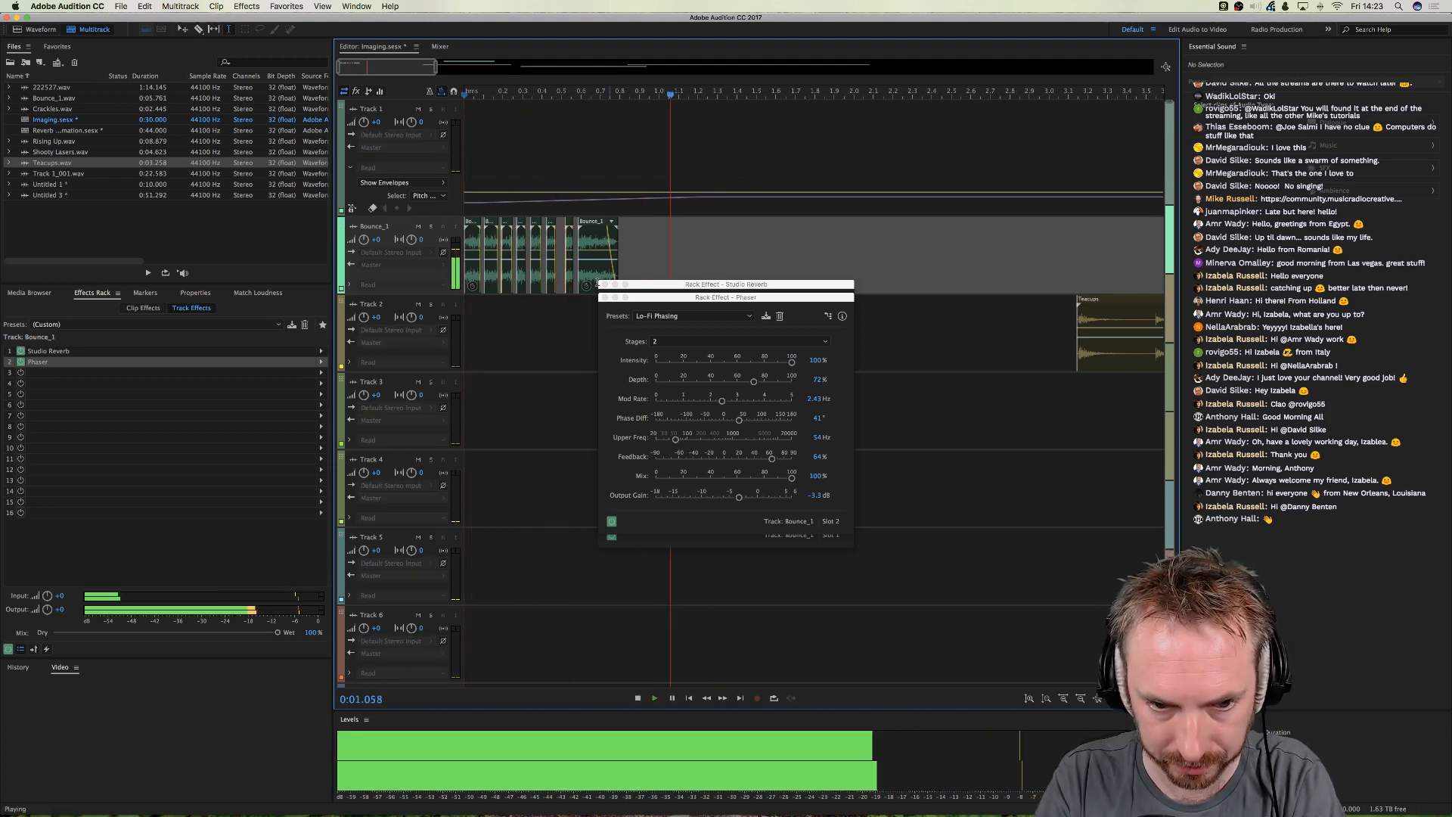
key(space)
click(605, 297)
click(605, 284)
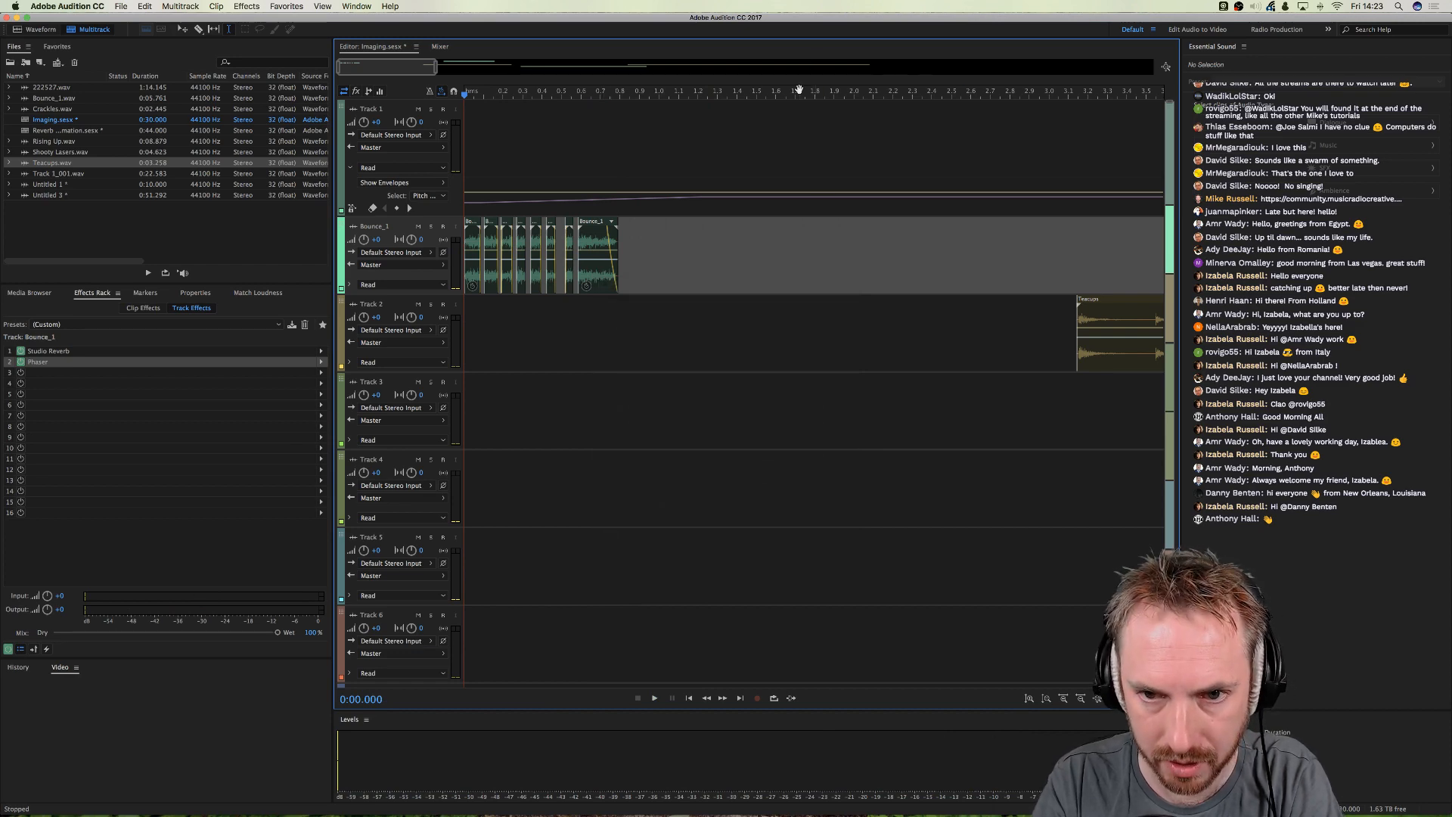
- Move Crackles on Track 1 to about 3.2 s and Teacups on Track 2 to about 6.2 s, previewing the result
scroll(798, 90, down, 2)
drag(827, 170, 764, 162)
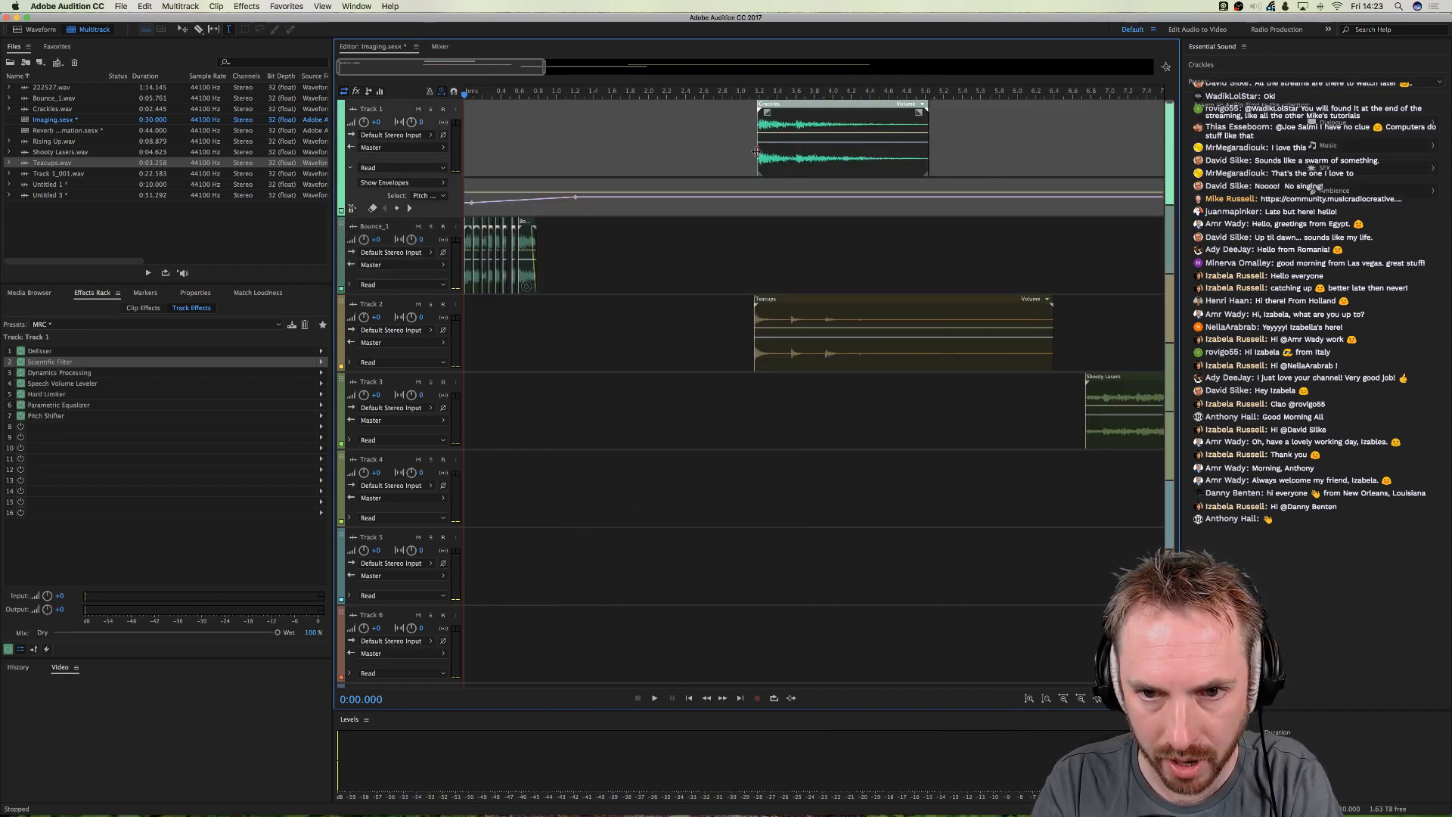
drag(791, 321, 1070, 321)
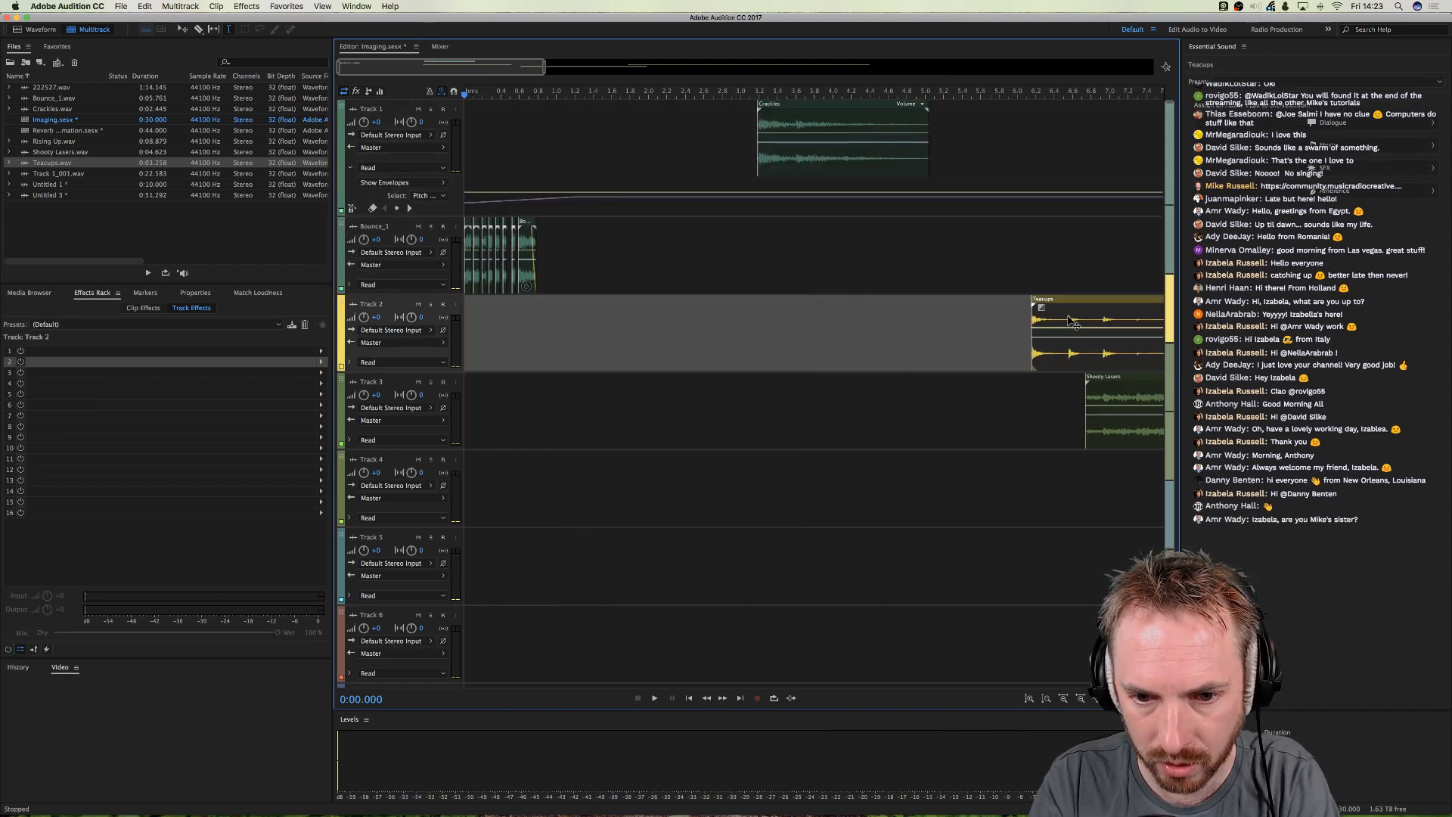
click(742, 262)
key(space)
key(space)
- Delete the Crackles clip, move Shooty Lasers onto Track 1 at about 3.3 s, and preview it
click(810, 145)
key(Delete)
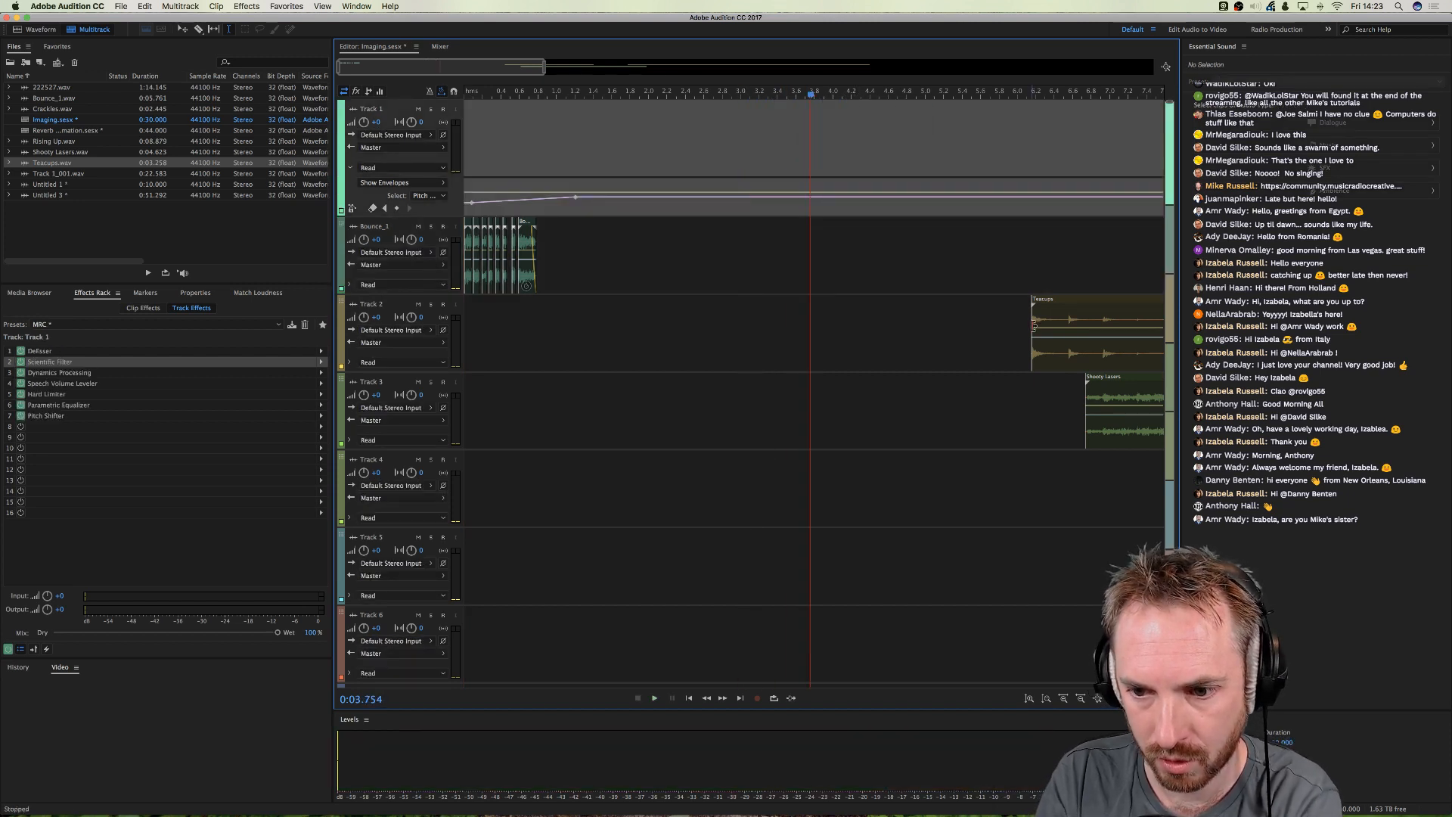
drag(1127, 386, 813, 114)
key(space)
scroll(797, 128, right, 4)
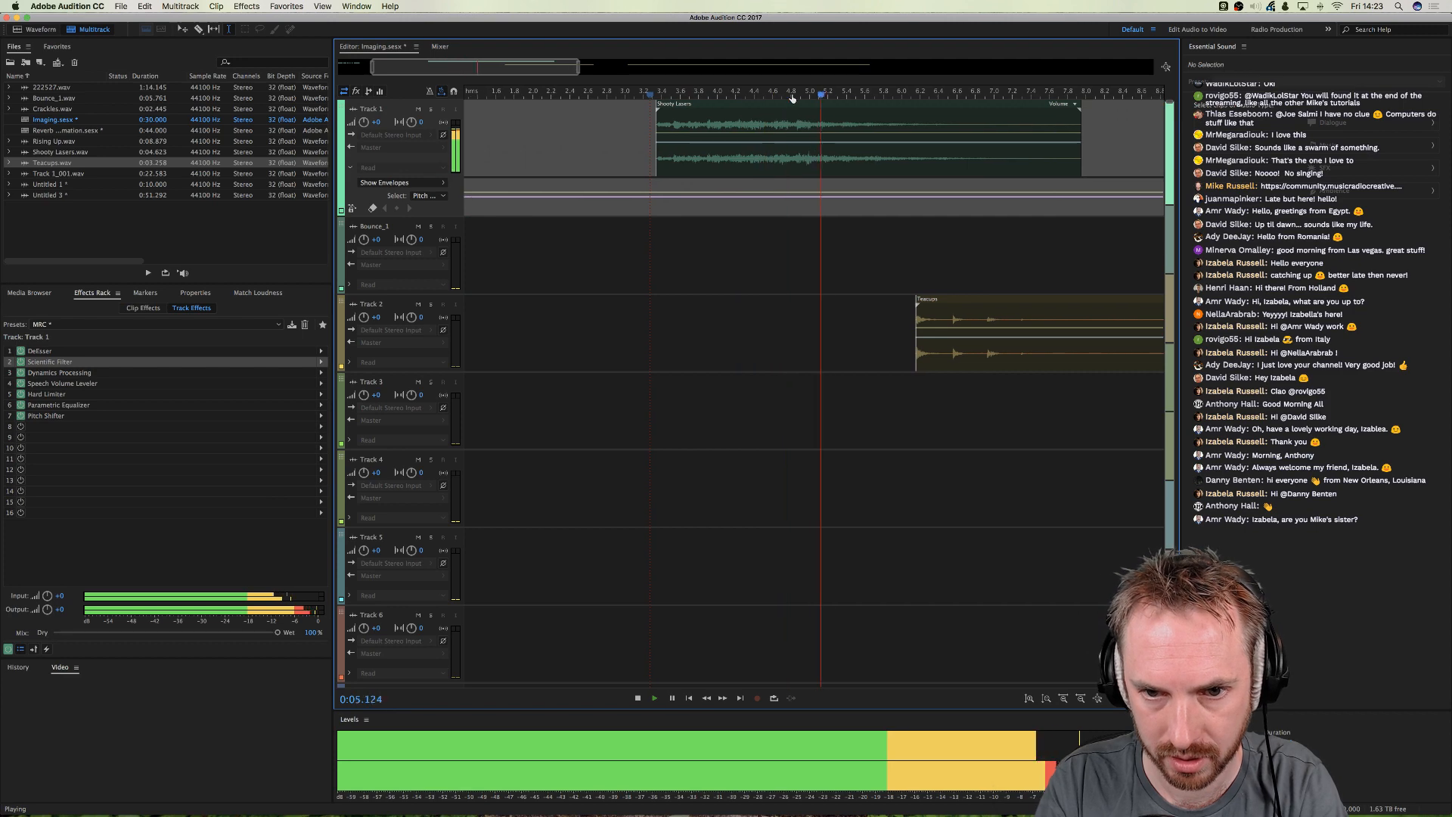
key(space)
- Ripple-delete the Shooty Lasers section between about 3.5 s and 4.9 s and preview the joined clip
click(801, 159)
key(space)
click(672, 161)
key(space)
drag(672, 160, 808, 219)
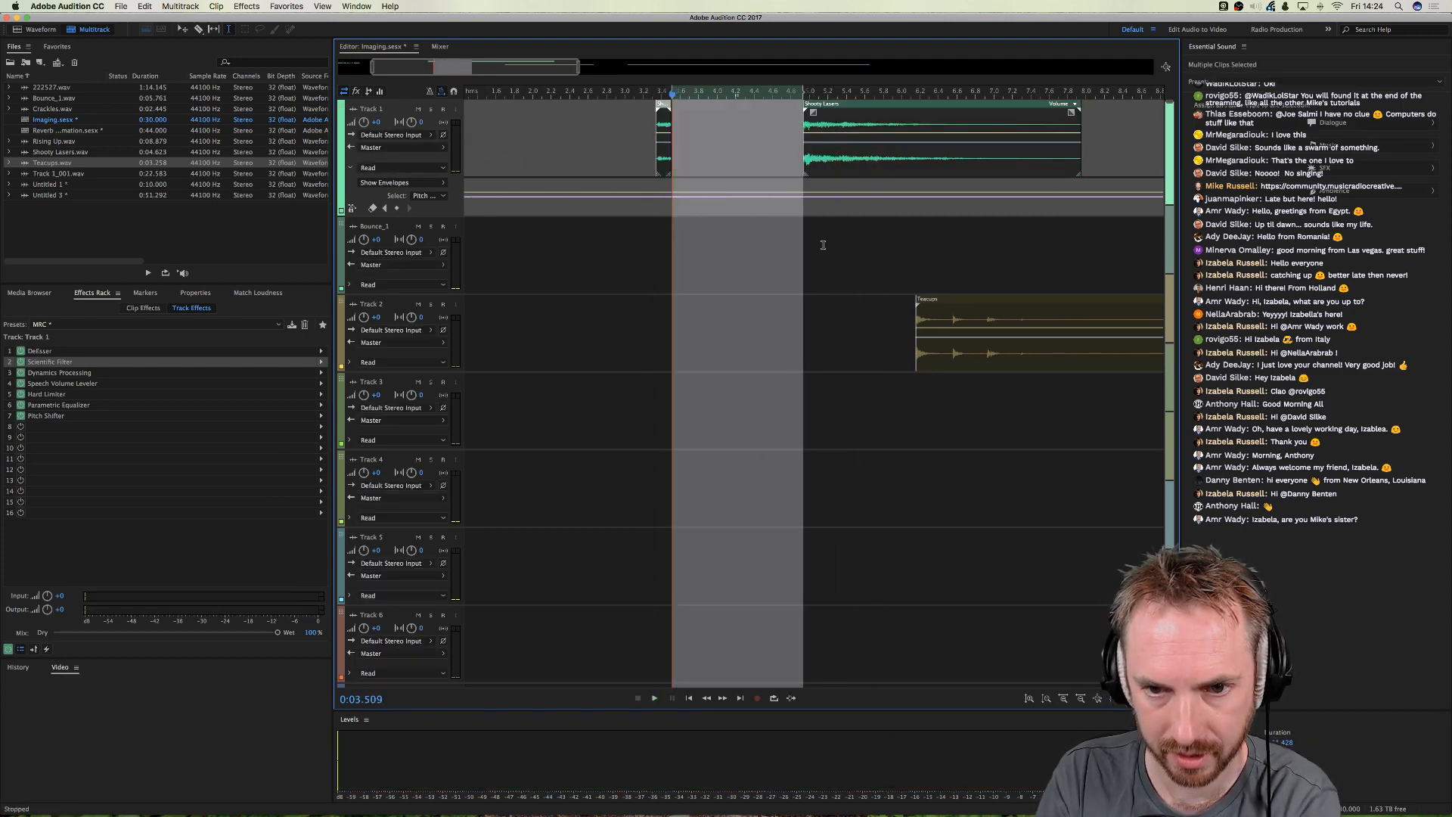
key(shift+Delete)
click(646, 162)
key(space)
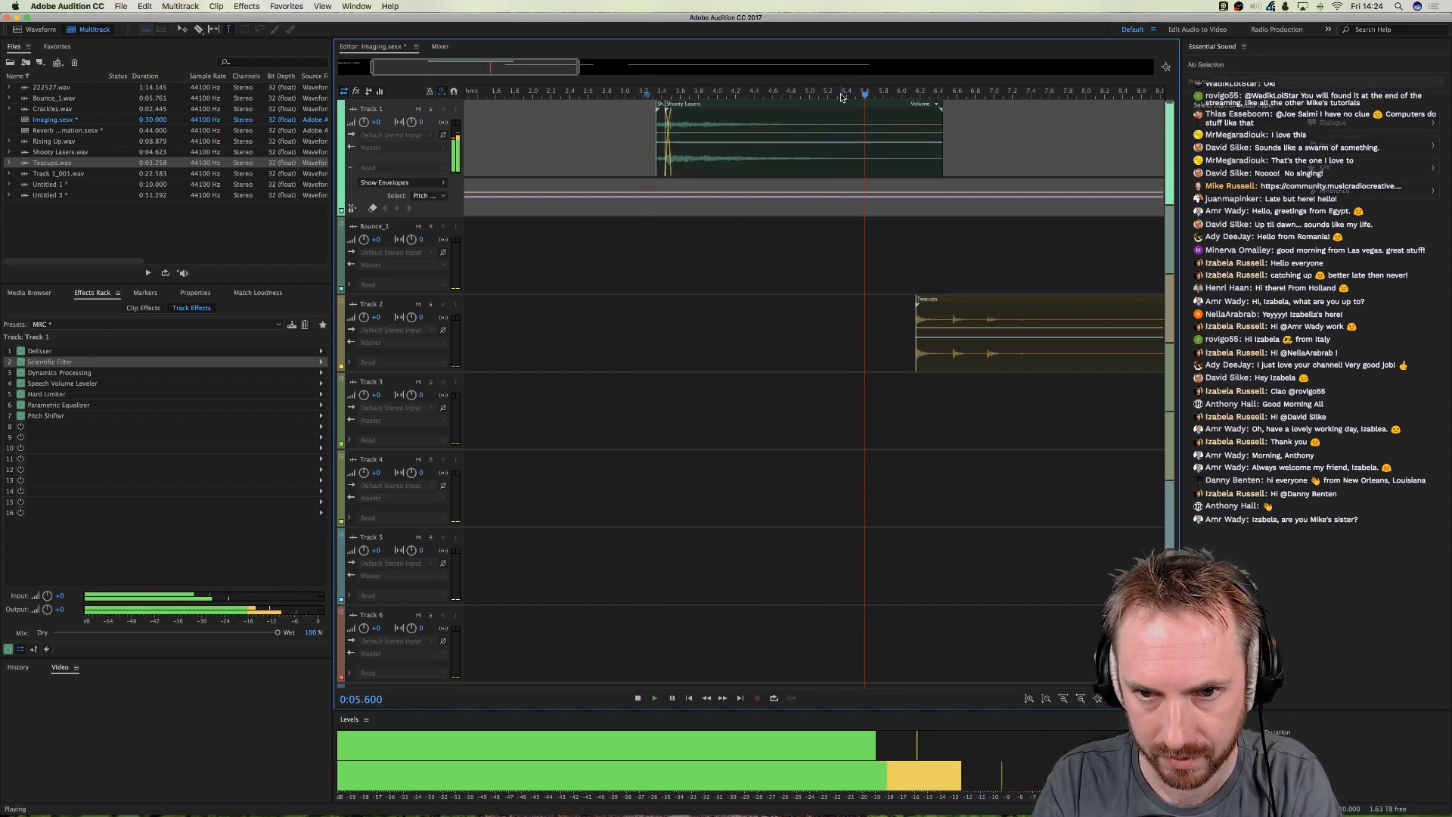
key(space)
- Delete the Teacups clip from Track 2, move Rising Up to about 3.4 s beneath Shooty Lasers, and preview both
scroll(764, 338, down, 3)
click(713, 339)
key(Delete)
drag(809, 325, 580, 326)
click(571, 274)
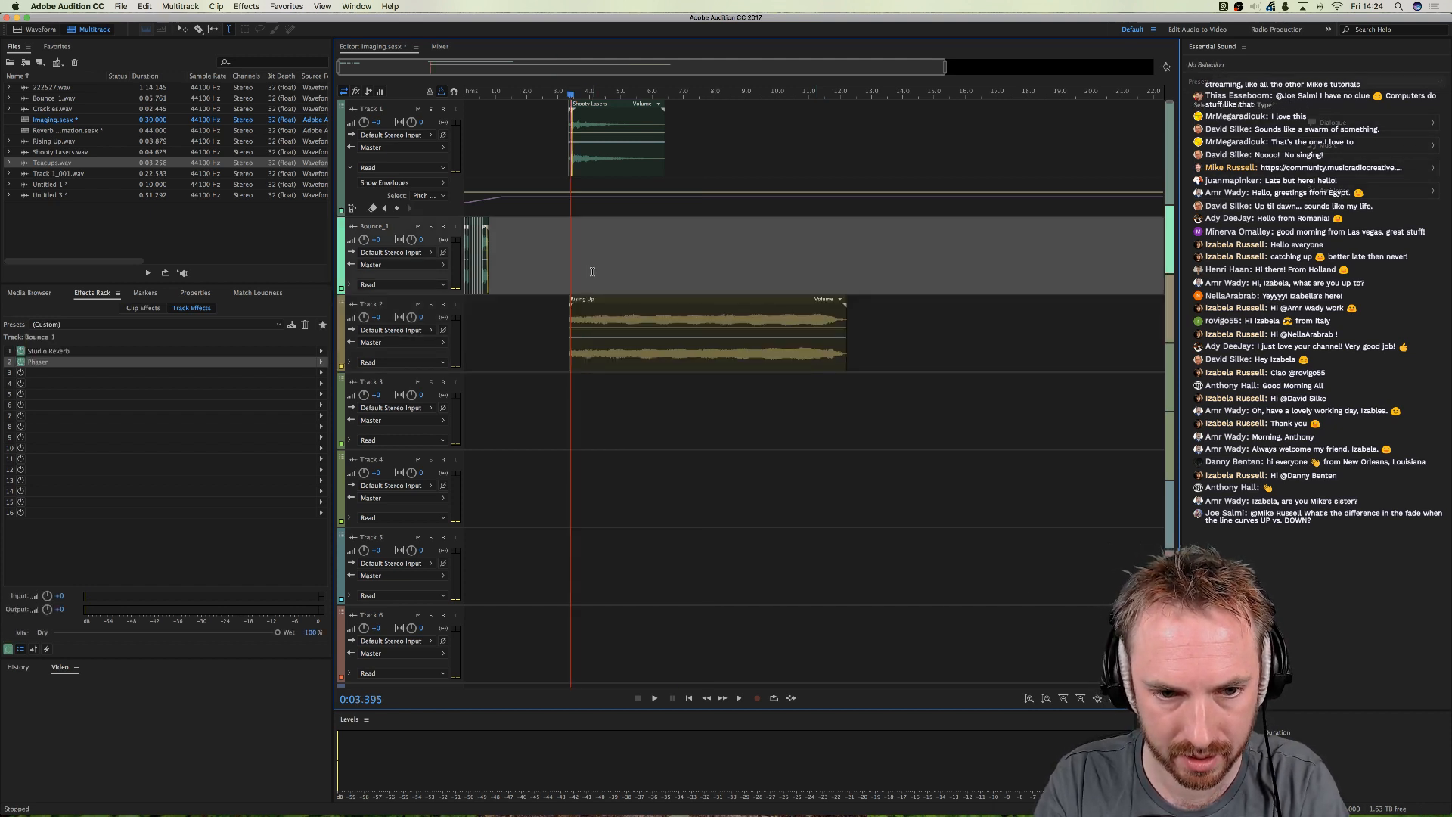
key(space)
key(space)
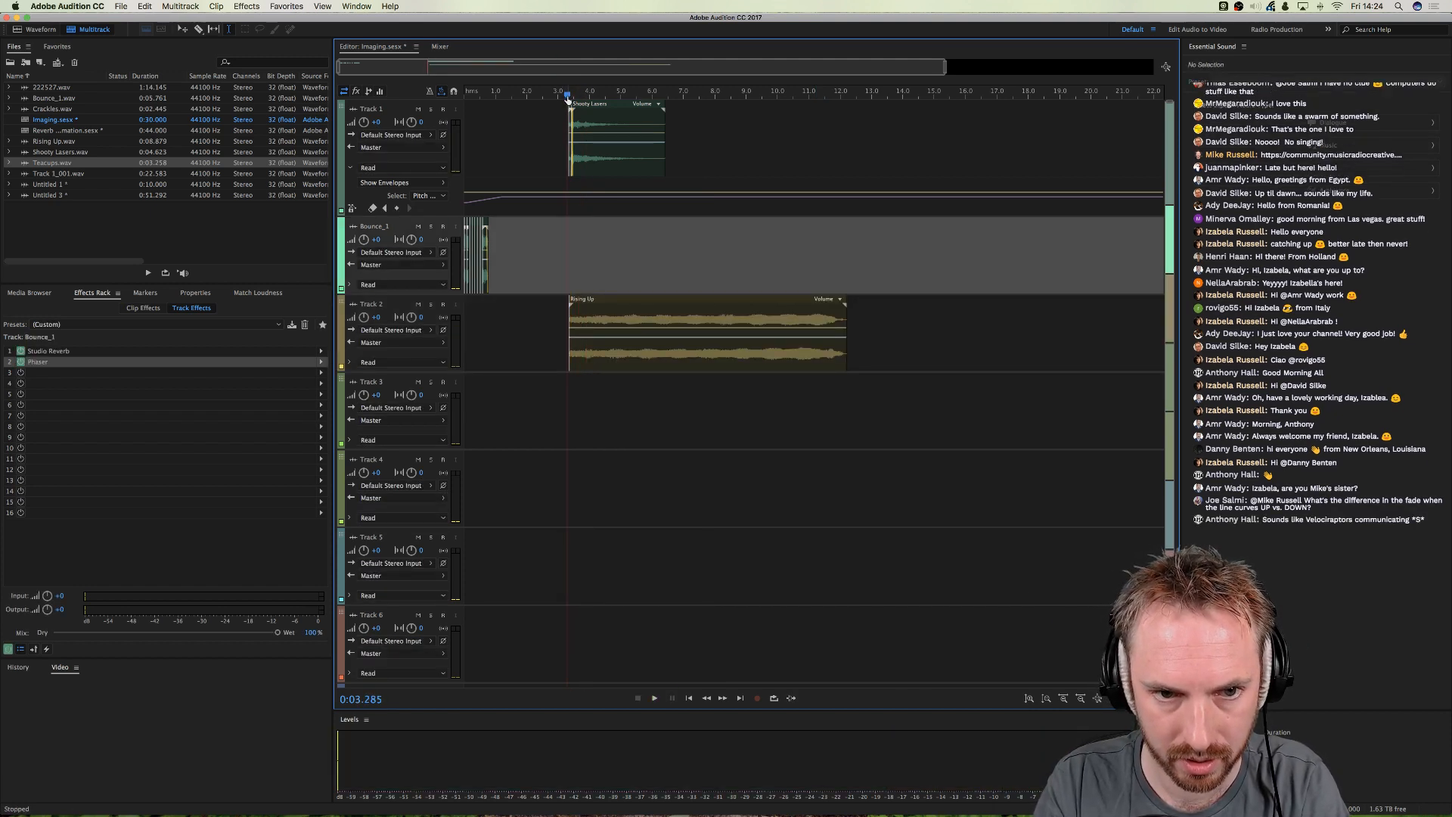
- Move Rising Up on Track 2 to about 9.8 s and preview Shooty Lasers alone
scroll(593, 343, up, 3)
drag(594, 343, 985, 343)
key(space)
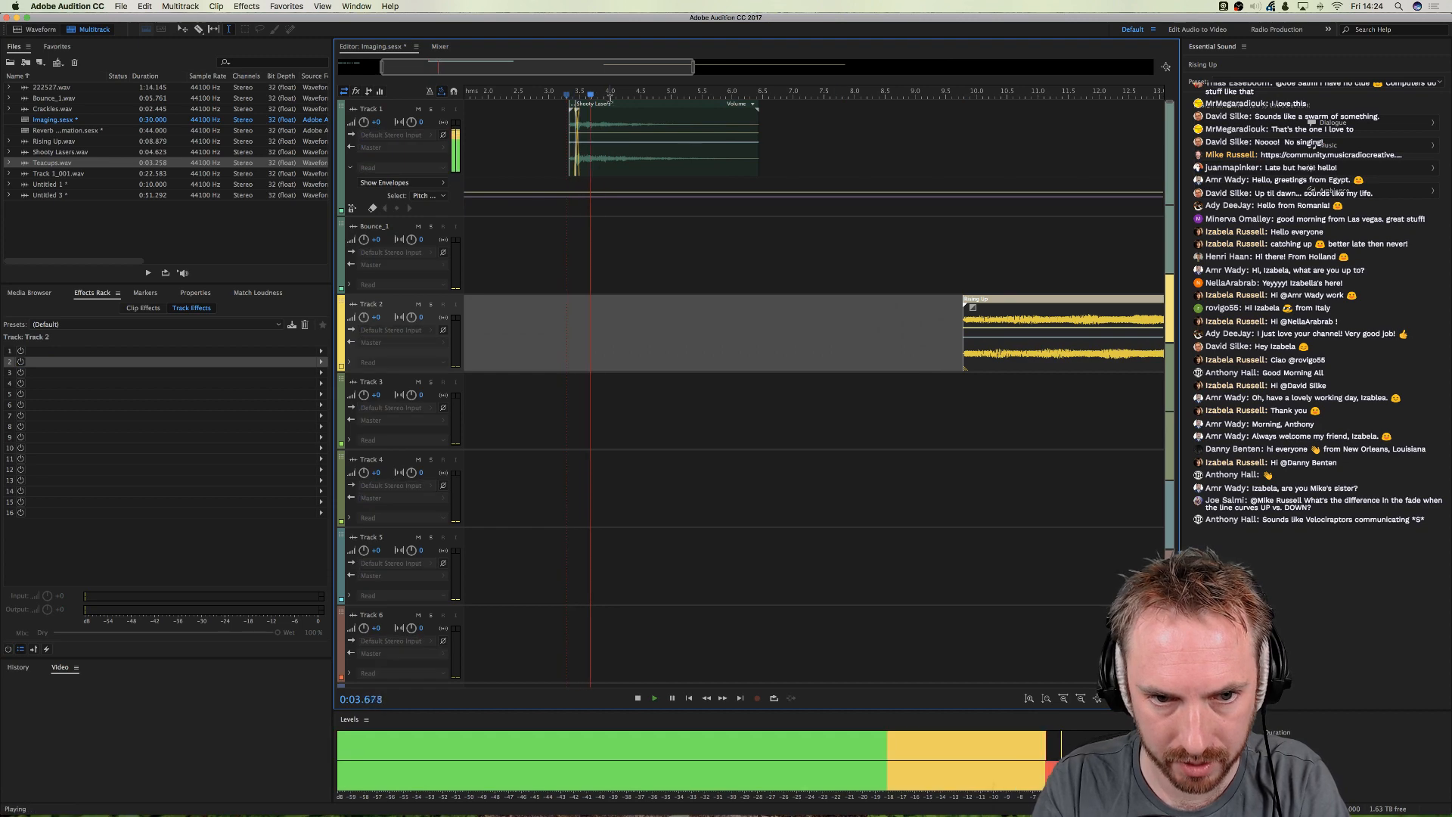
scroll(605, 95, down, 3)
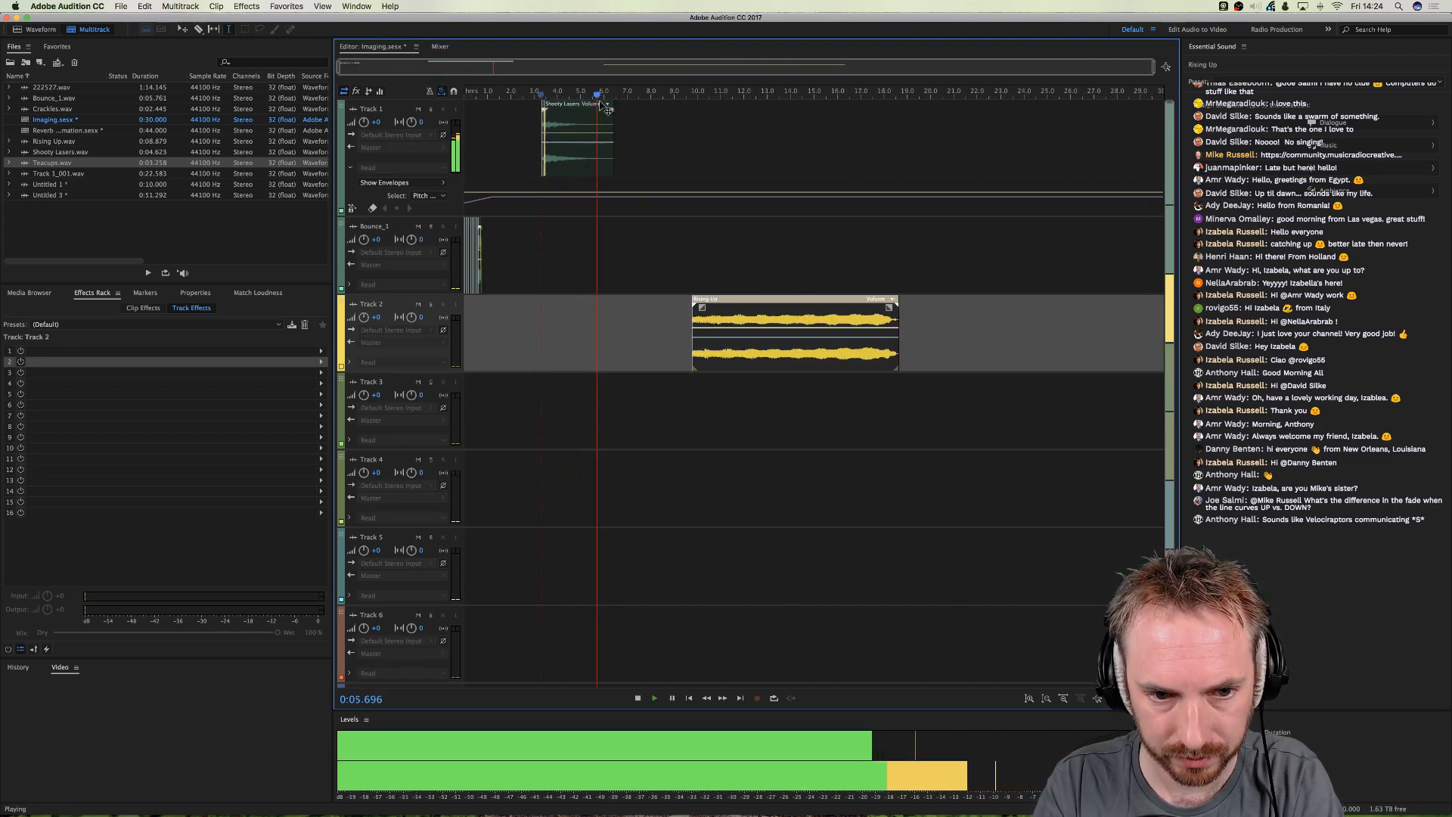
key(space)
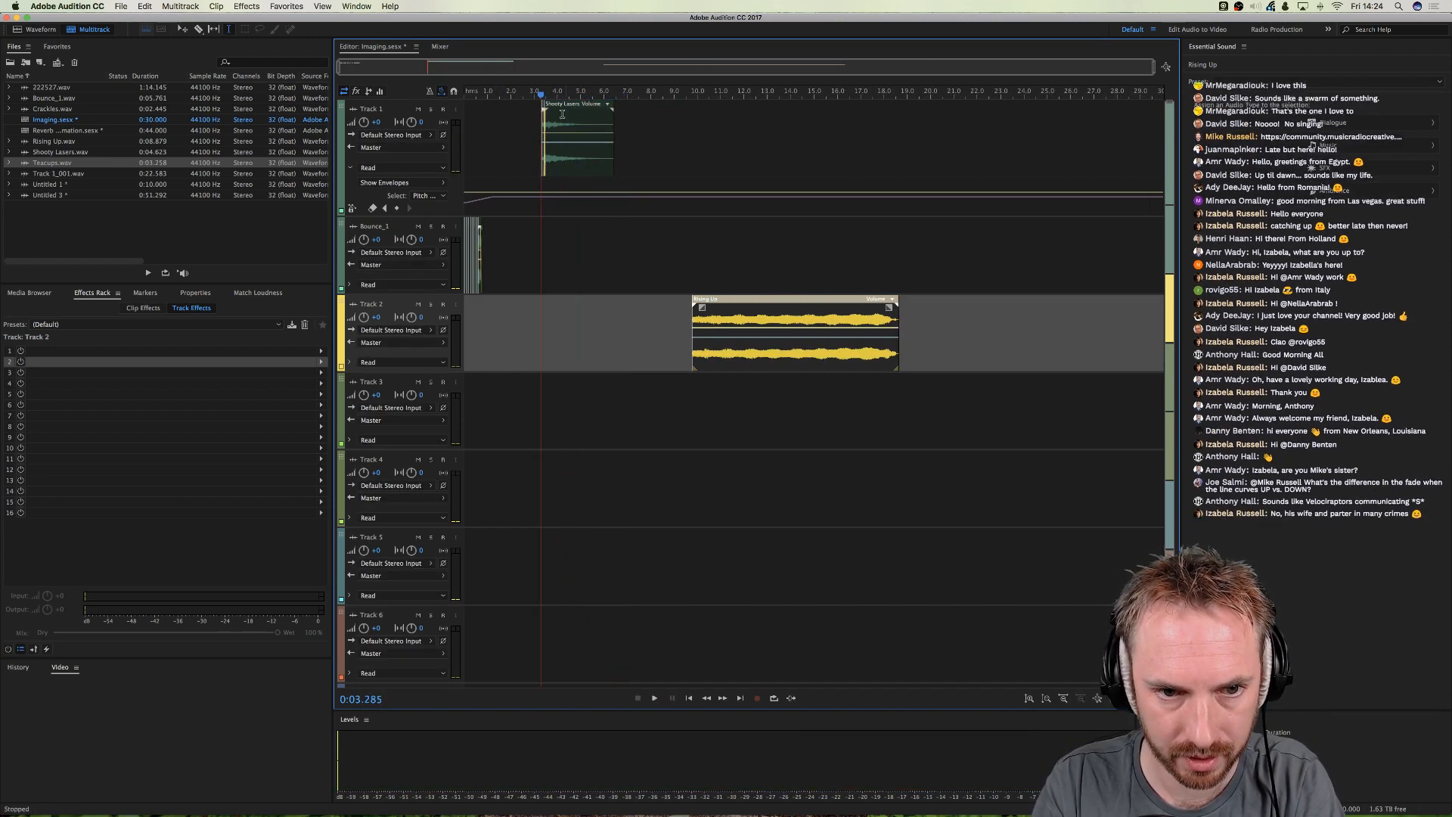
- Add a steep curved fade-out to Shooty Lasers starting at about 4.9 s and preview it
click(605, 114)
drag(605, 114, 578, 125)
click(523, 131)
key(space)
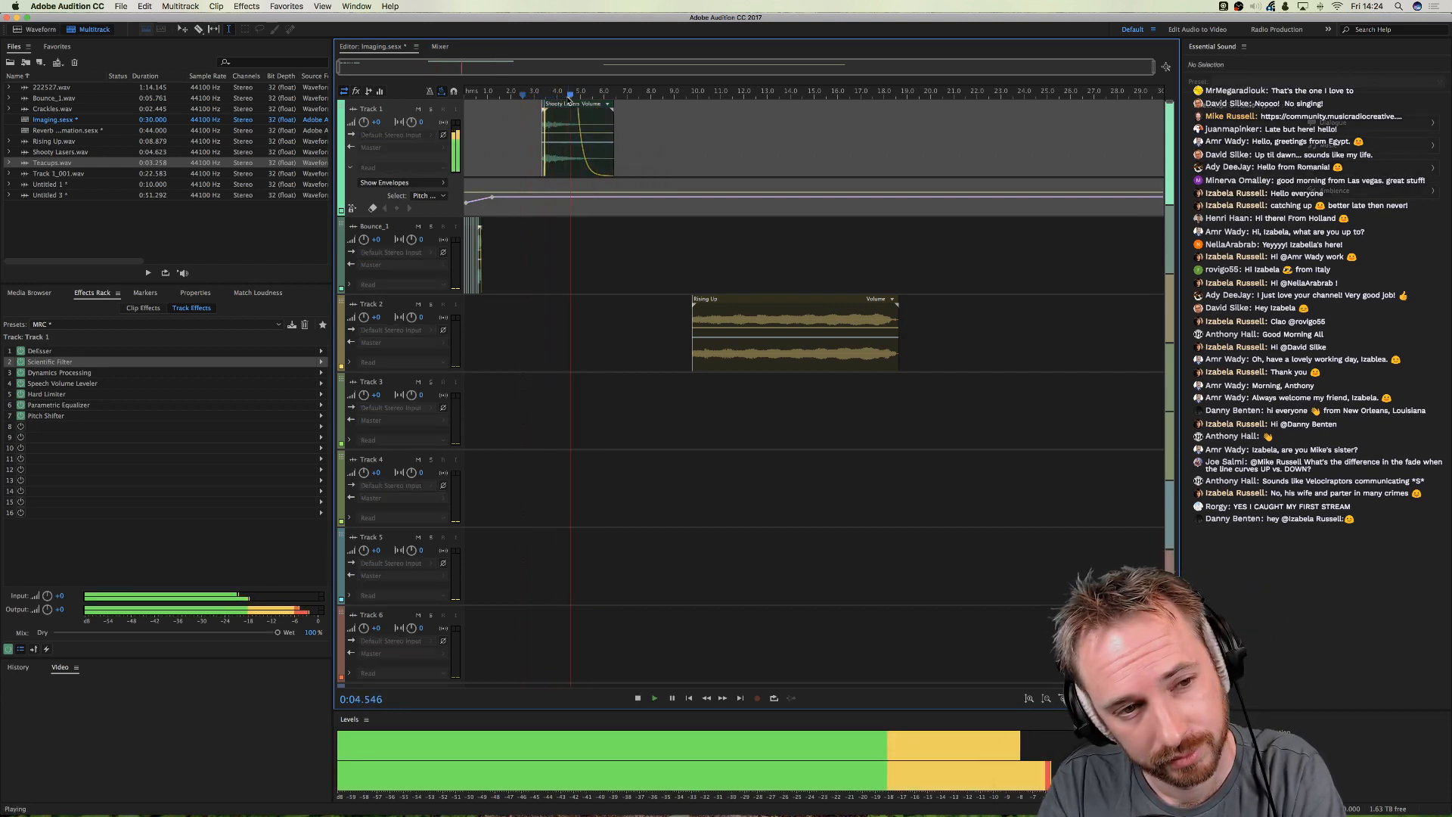
key(space)
- Bend the Shooty Lasers fade-out curve upward so the level drops off late, and preview it
click(574, 112)
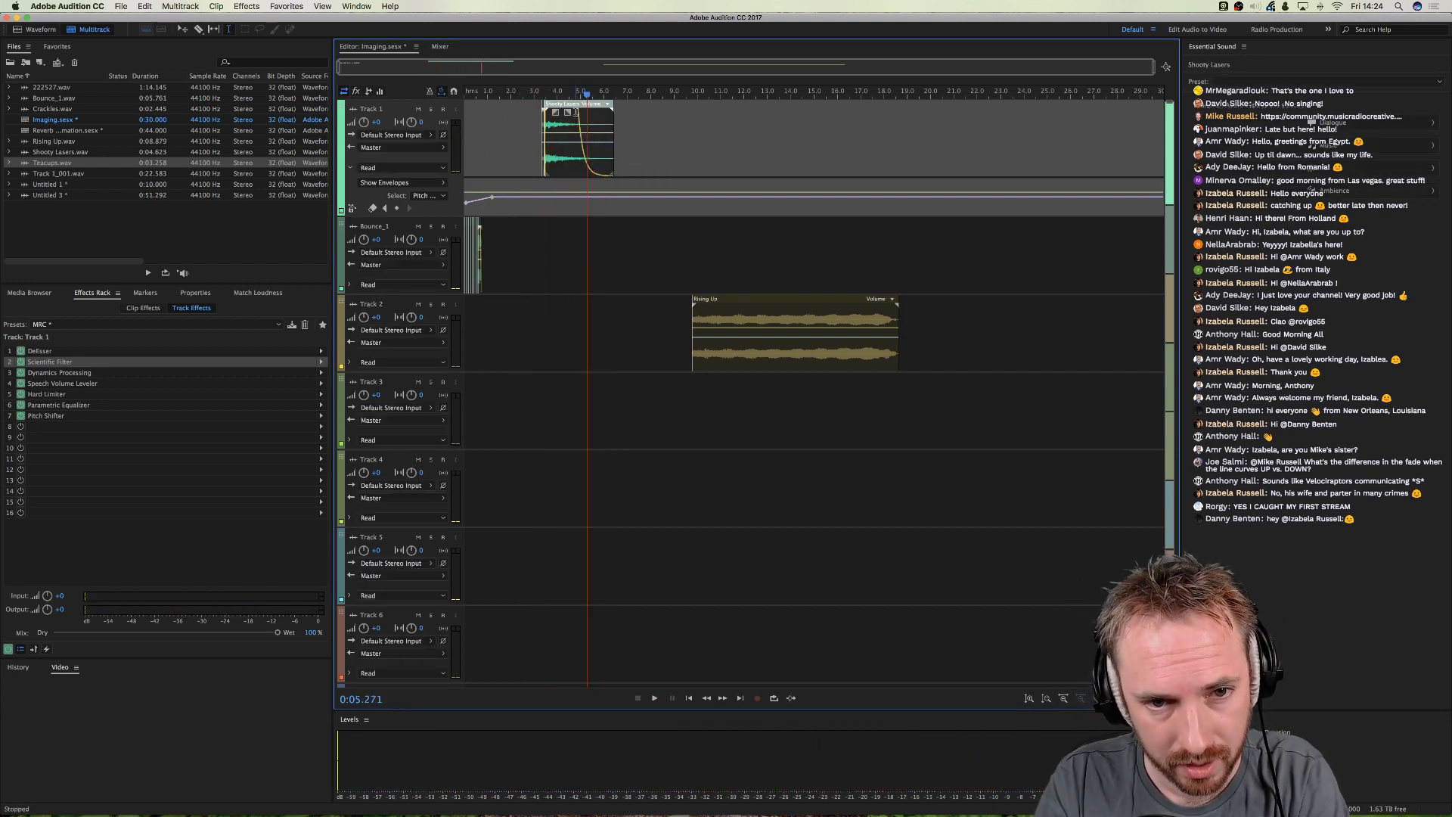
drag(561, 73, 559, 69)
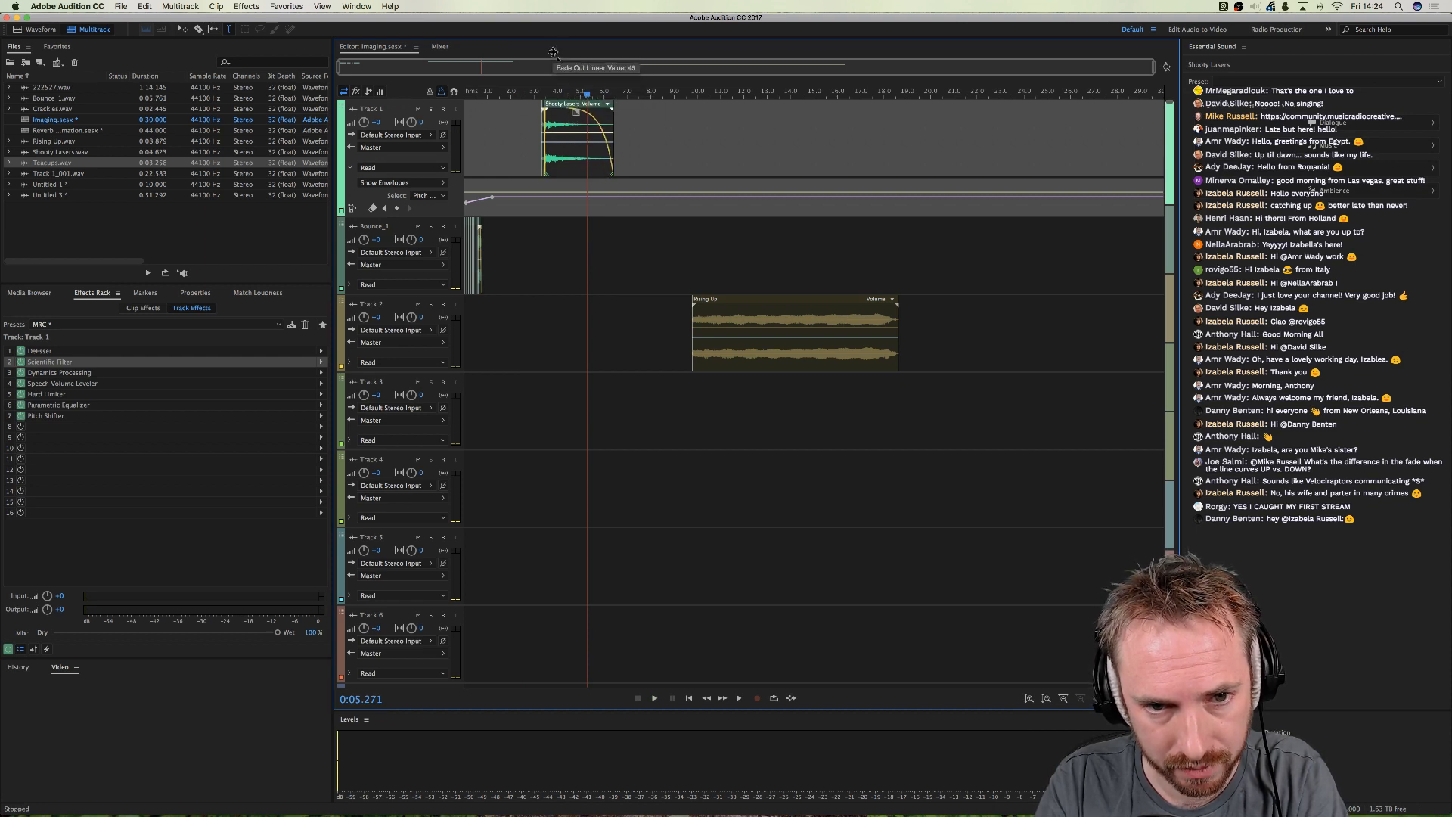
click(536, 140)
key(space)
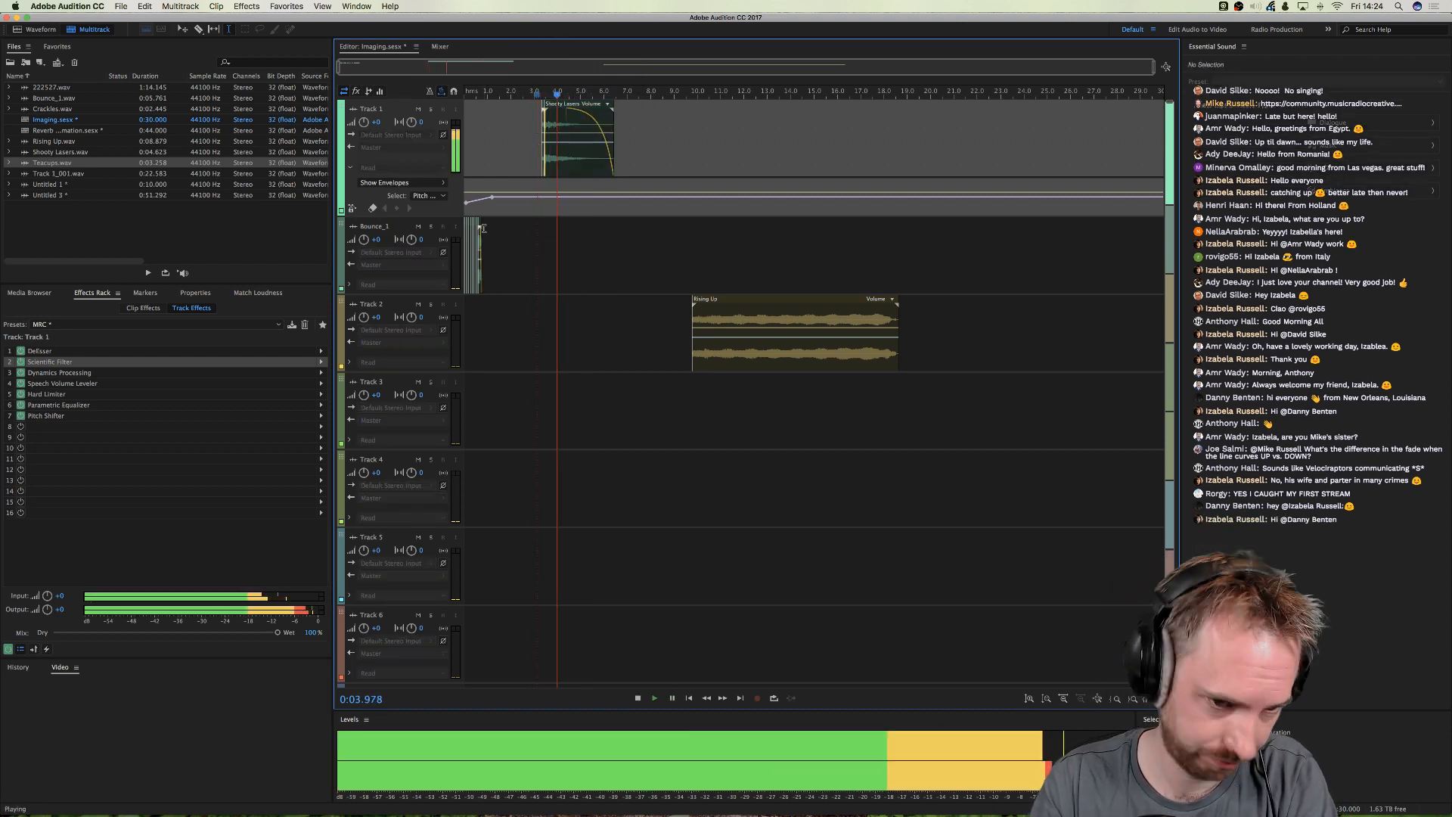
key(space)
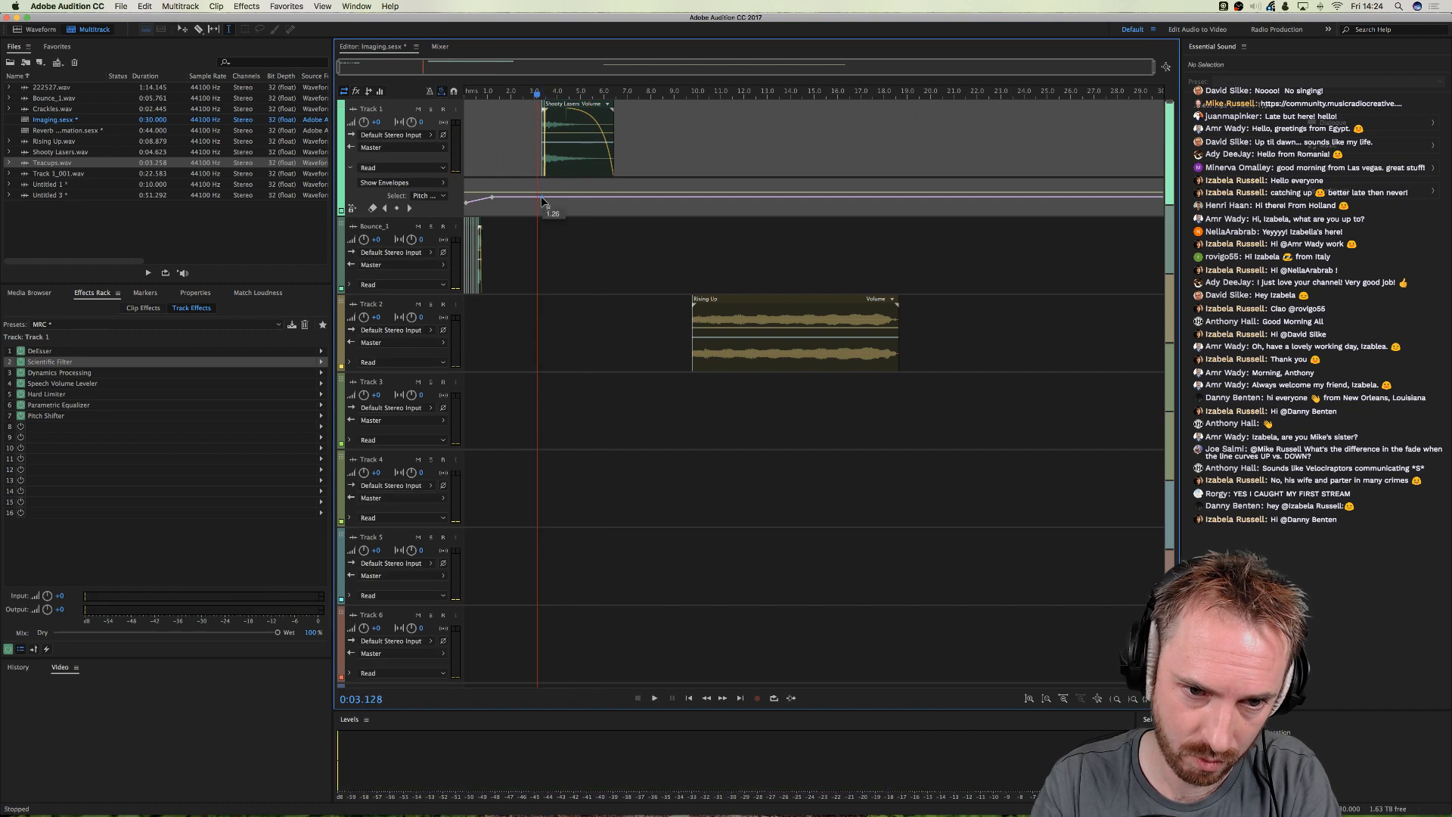
- Slope Track 1's pitch envelope down from about 3.3 s to a lower keyframe at about 5.2 s, previewing the change
drag(552, 201, 584, 220)
key(space)
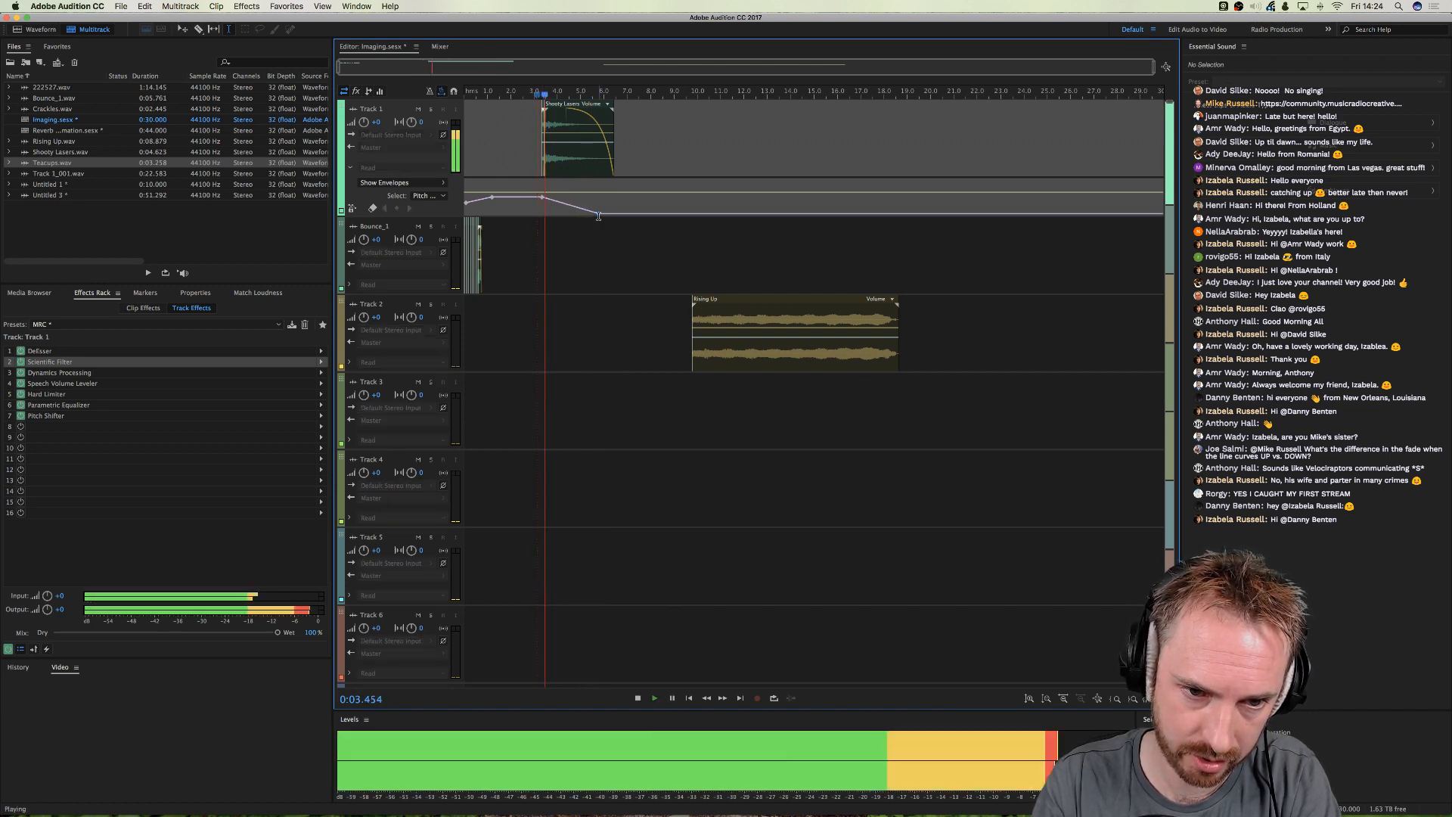
drag(587, 220, 586, 210)
key(space)
- Reshape the Shooty Lasers fade-out to start at about 4.3 s with a nearly straight curve, and preview it
click(573, 138)
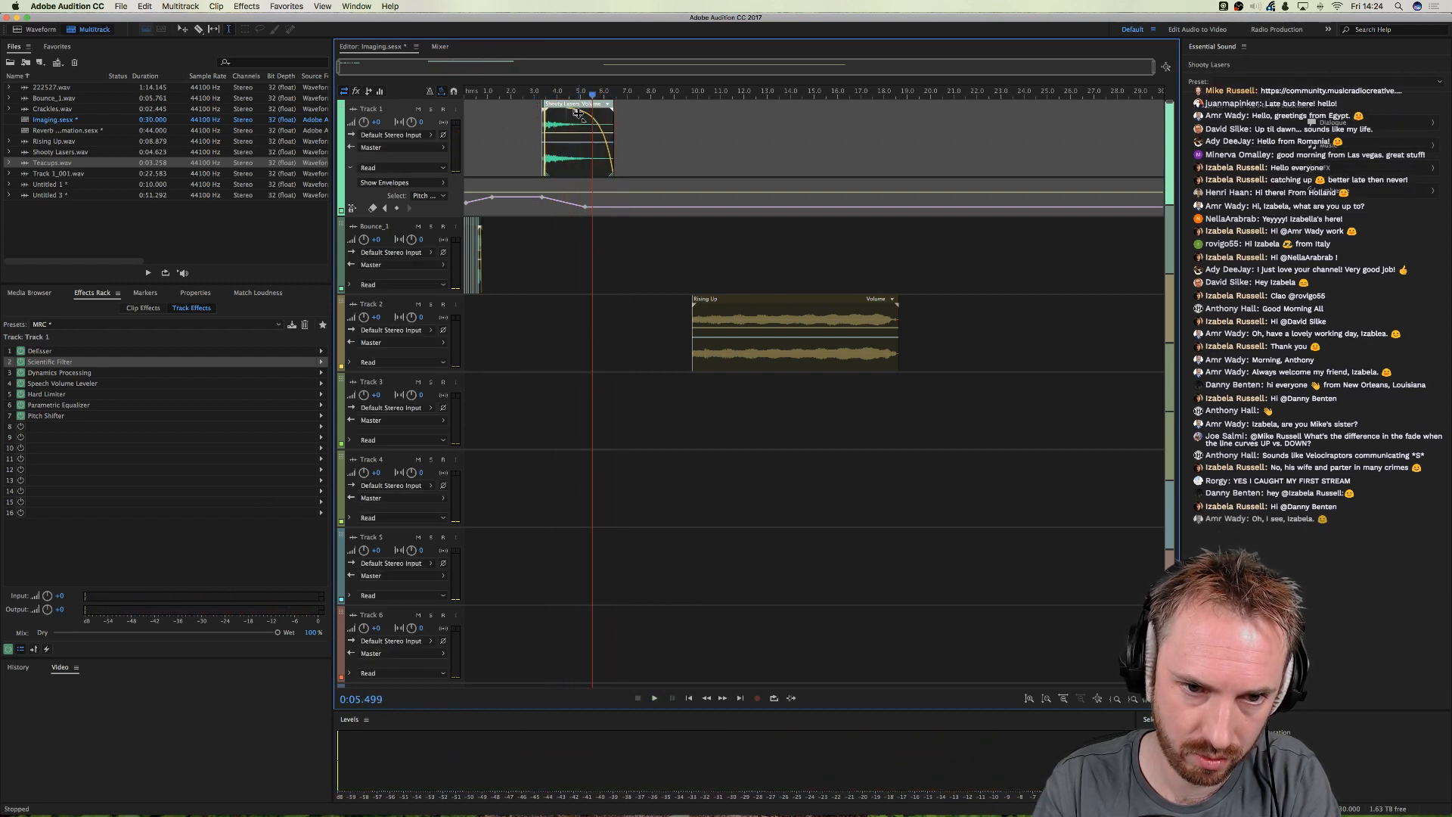
drag(573, 139, 574, 143)
click(555, 94)
key(space)
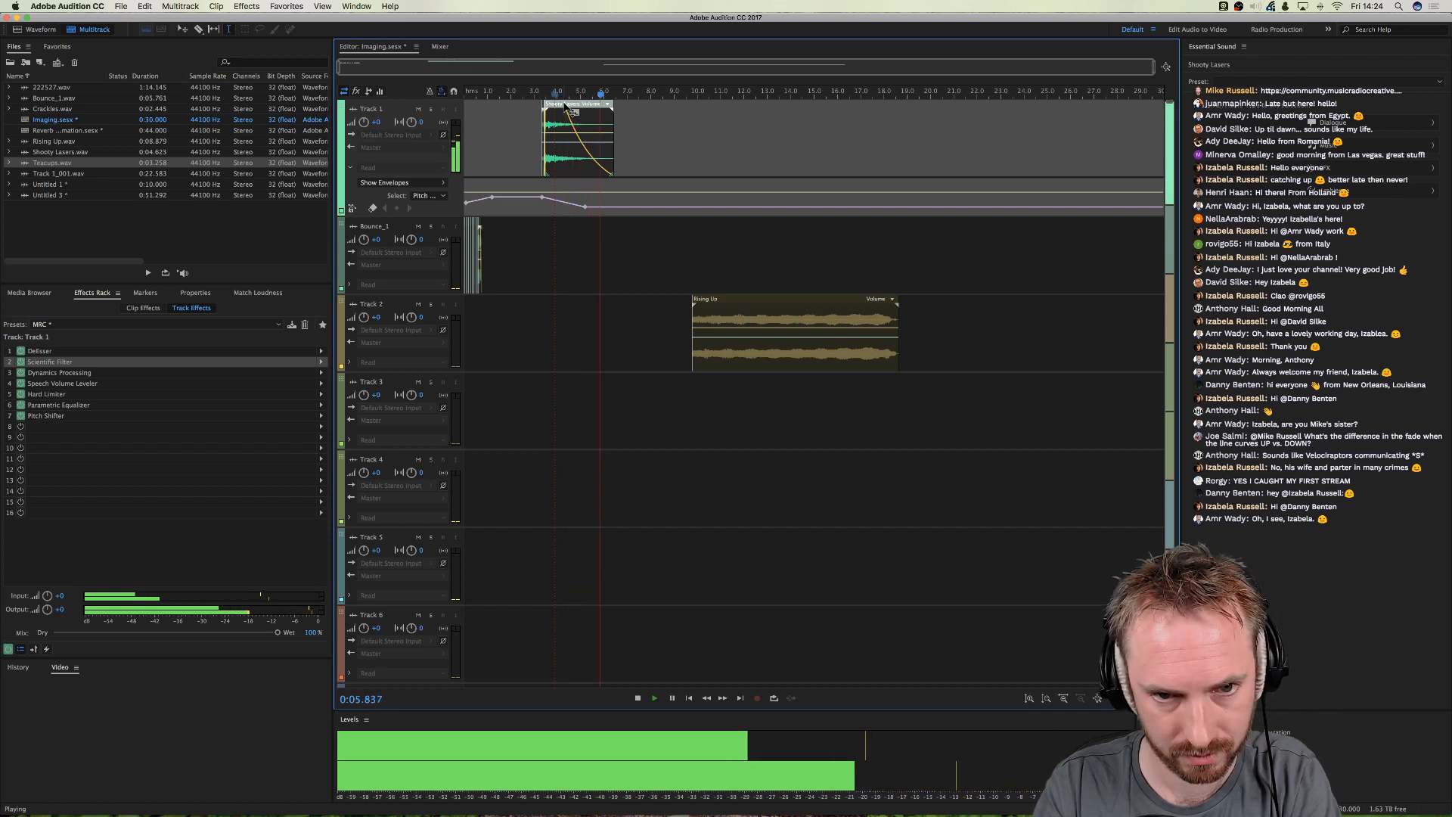
key(space)
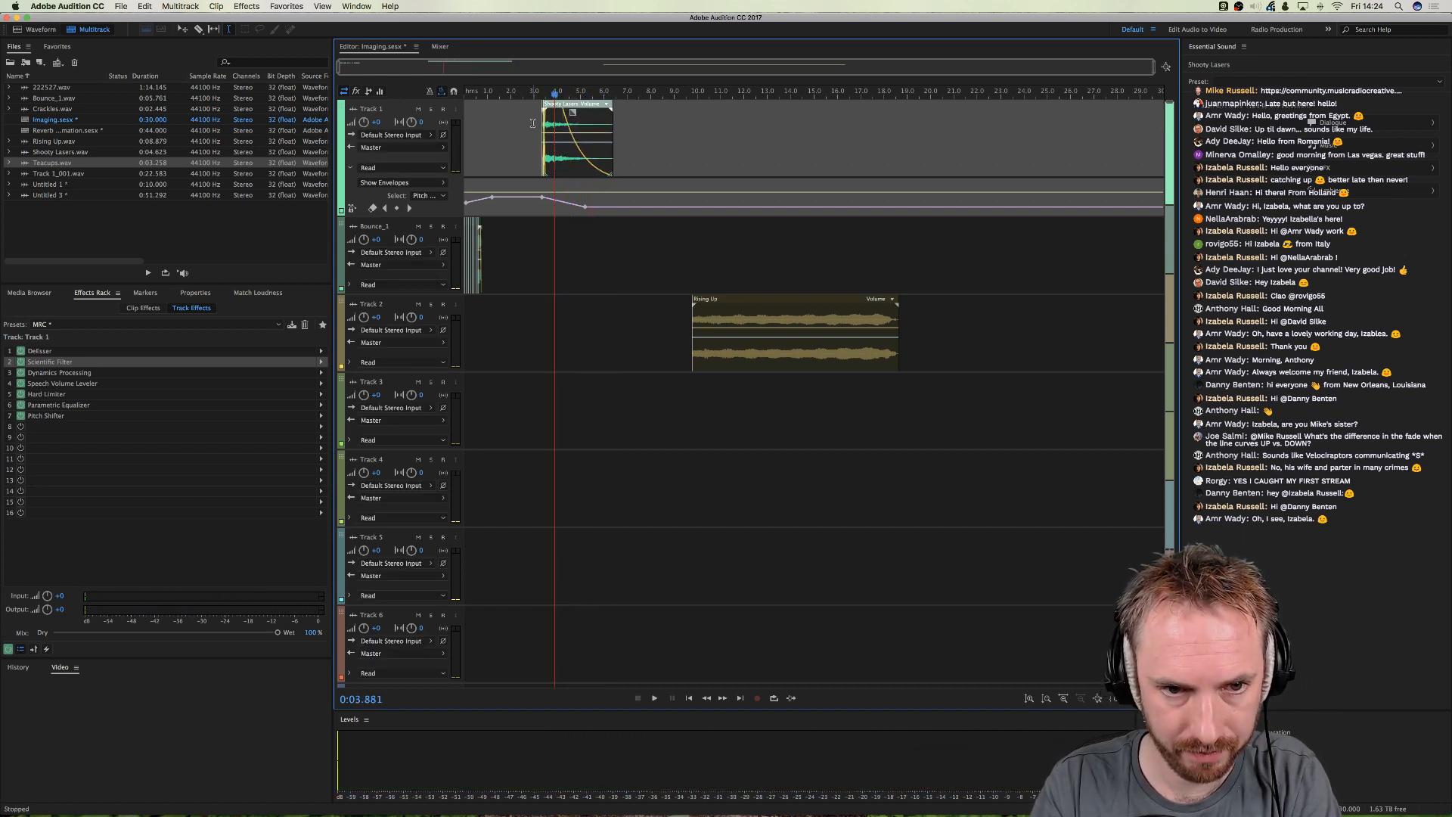
click(533, 151)
key(space)
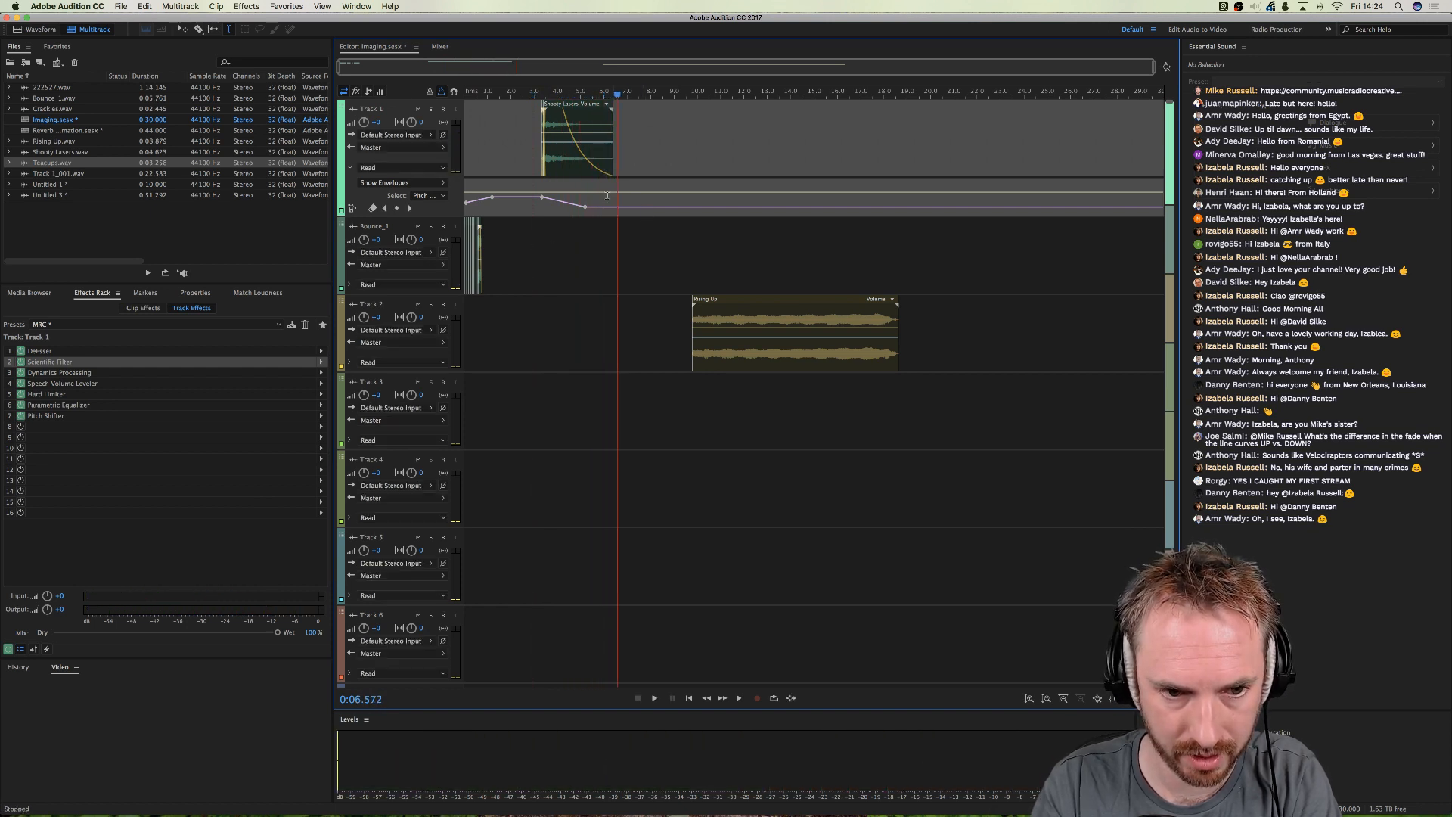
key(space)
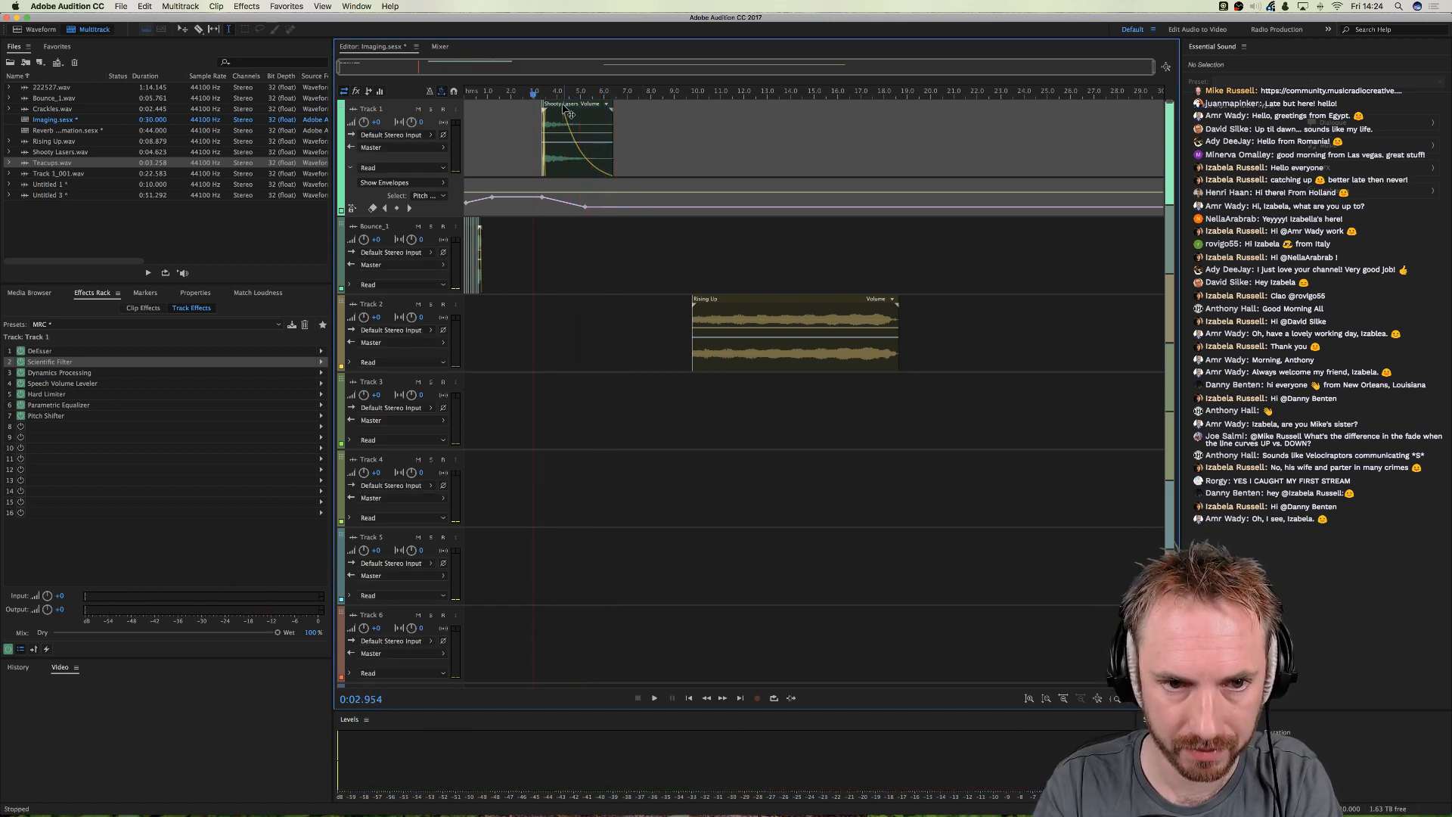
- From Track 3's input options, set the audio hardware's default input to Soundcraft Signature 12 MTK and accept the device change
click(479, 413)
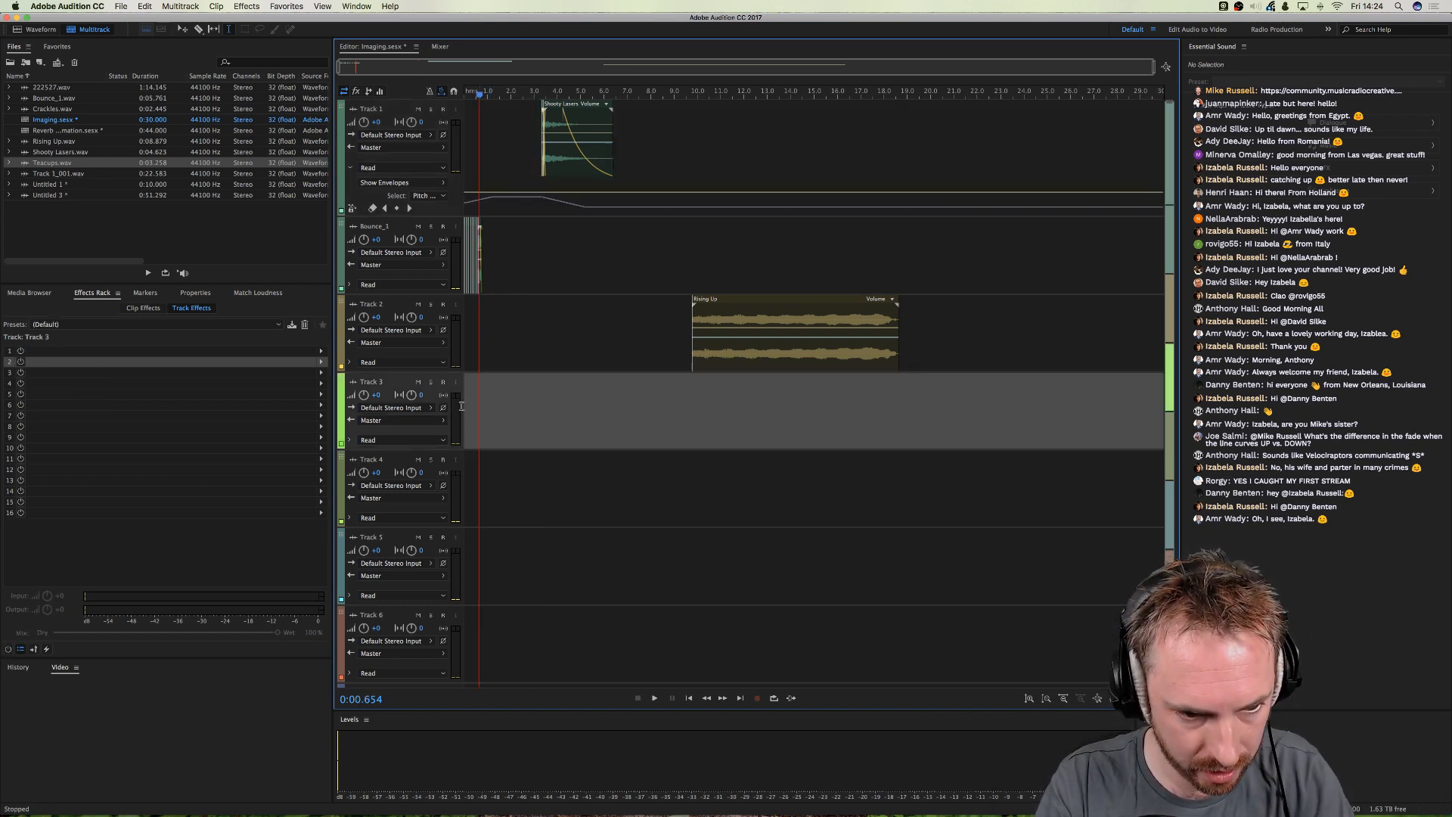
click(410, 409)
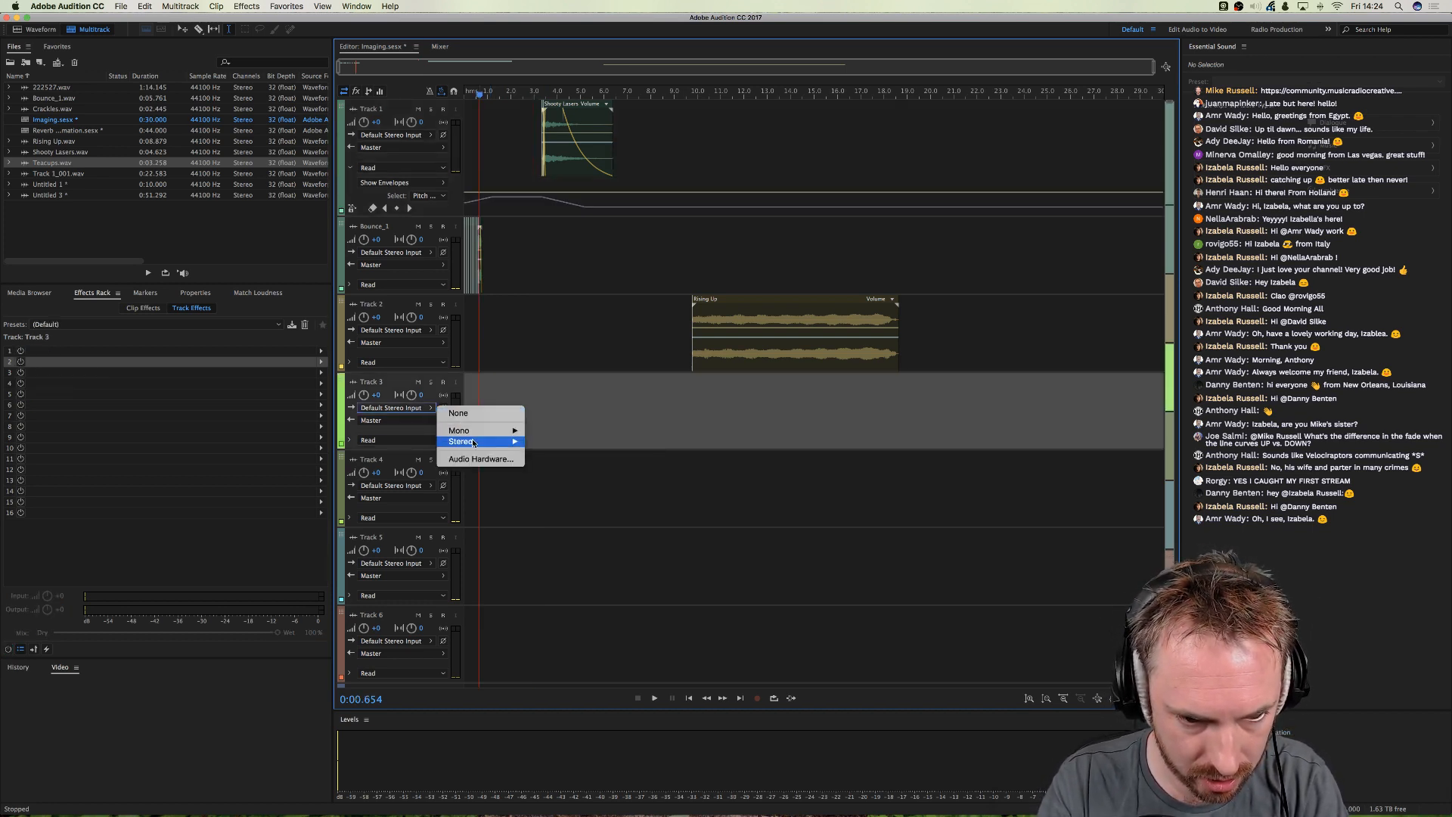
mouse_move(474, 443)
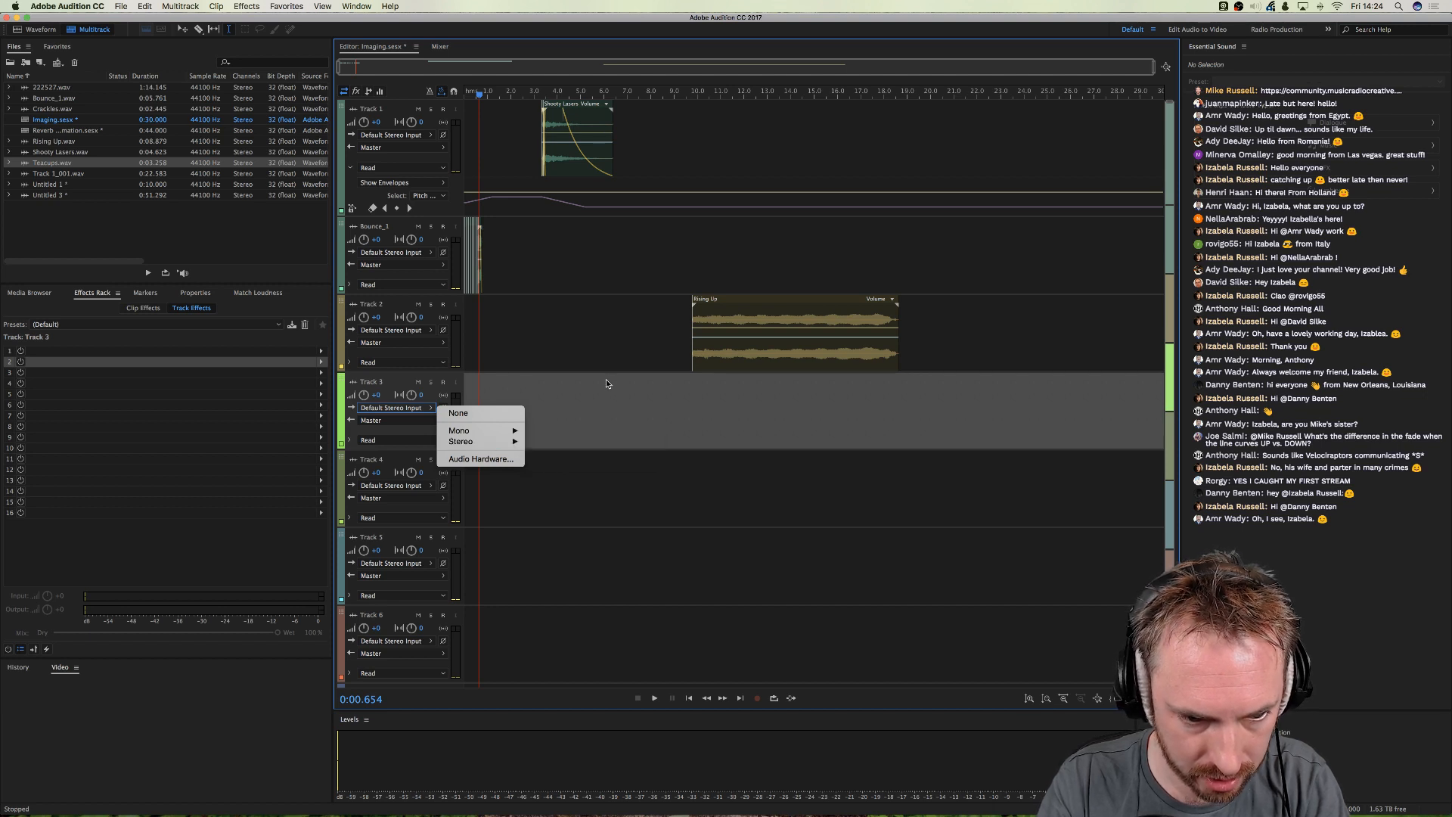
click(479, 459)
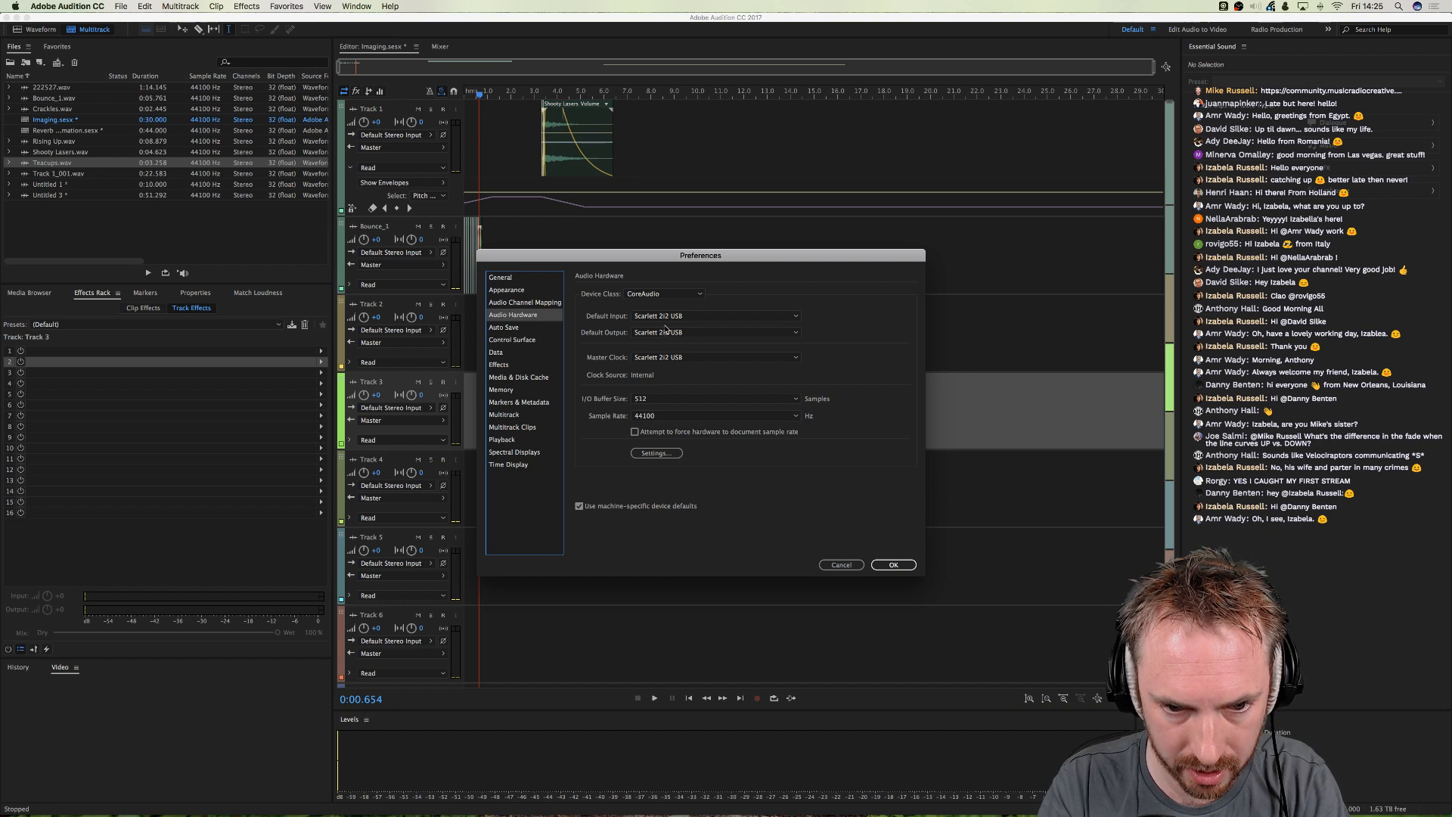
click(665, 315)
click(681, 370)
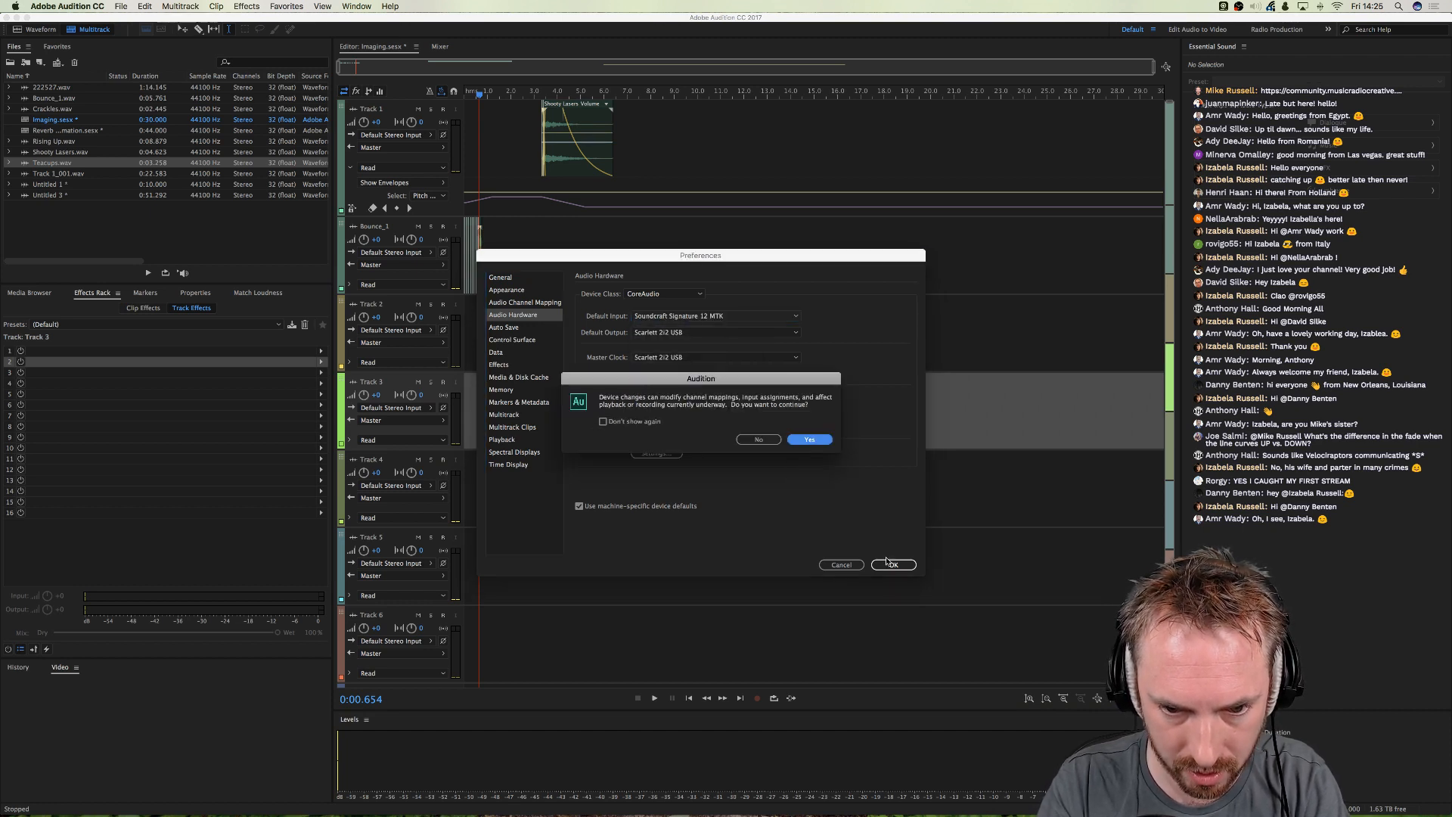
click(801, 437)
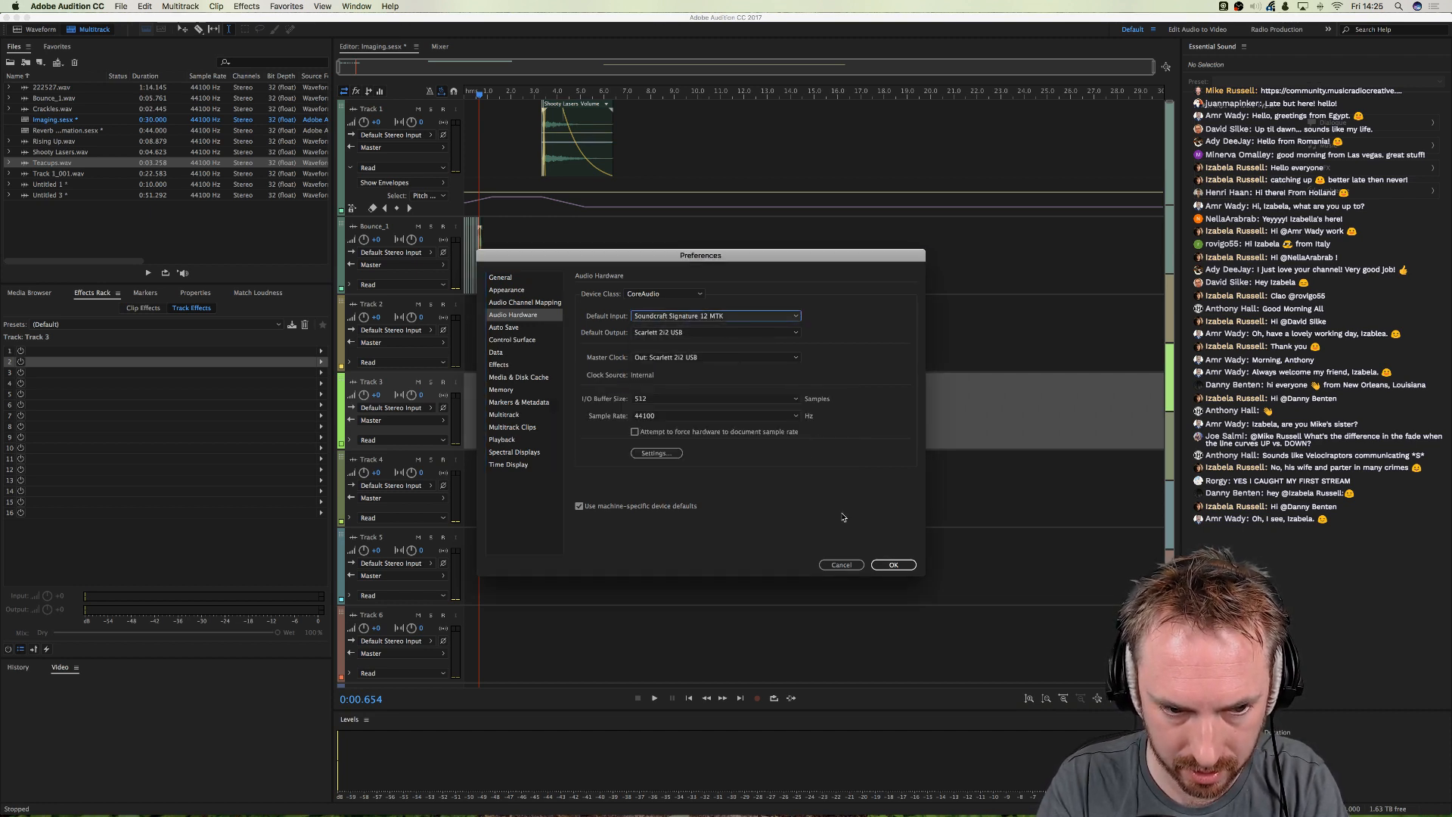
click(891, 565)
- Set Track 3's input to the stereo pair [09S] Soundcraft Signature 12 MTK: Analogue 9
click(407, 409)
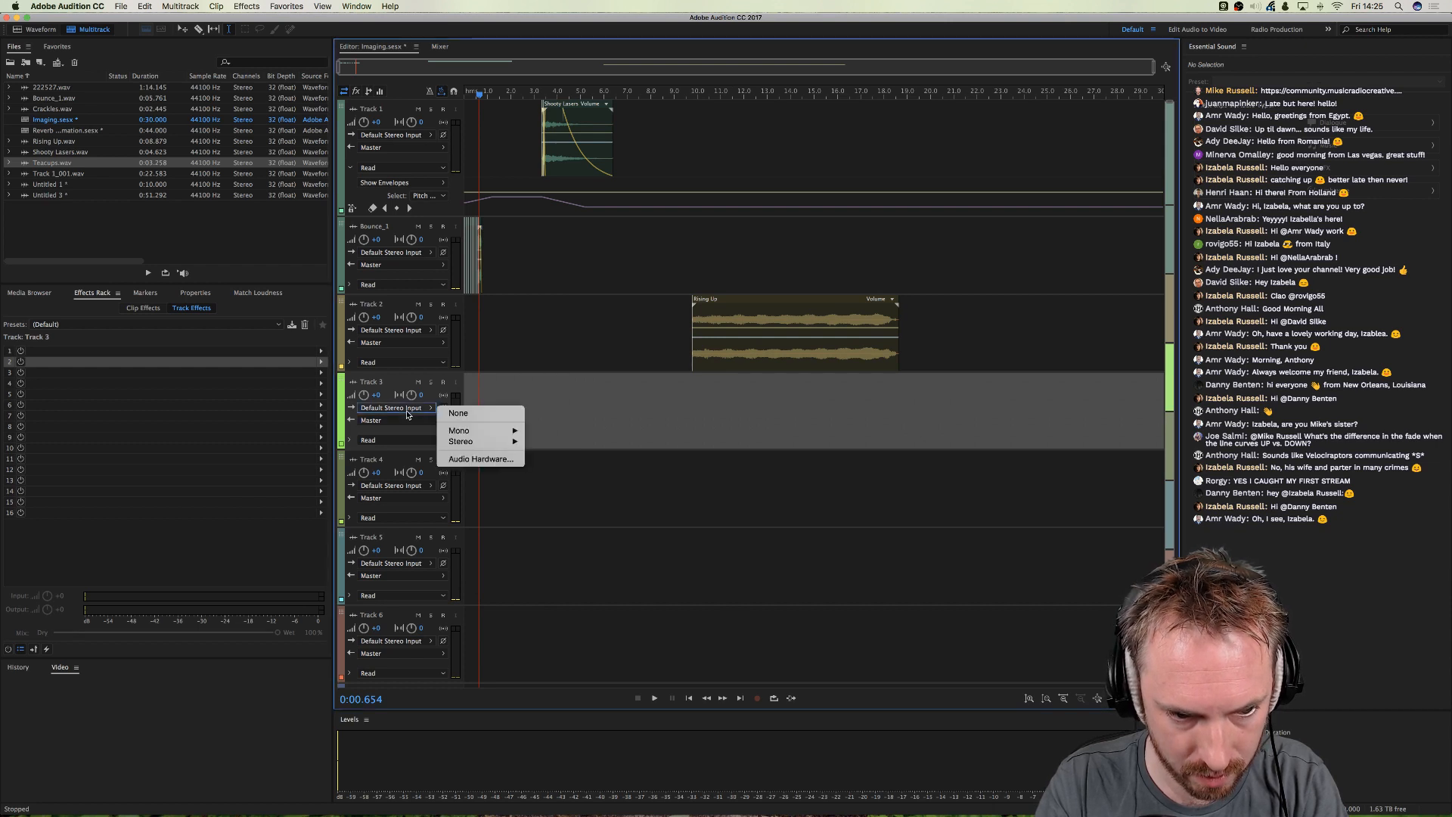
mouse_move(492, 442)
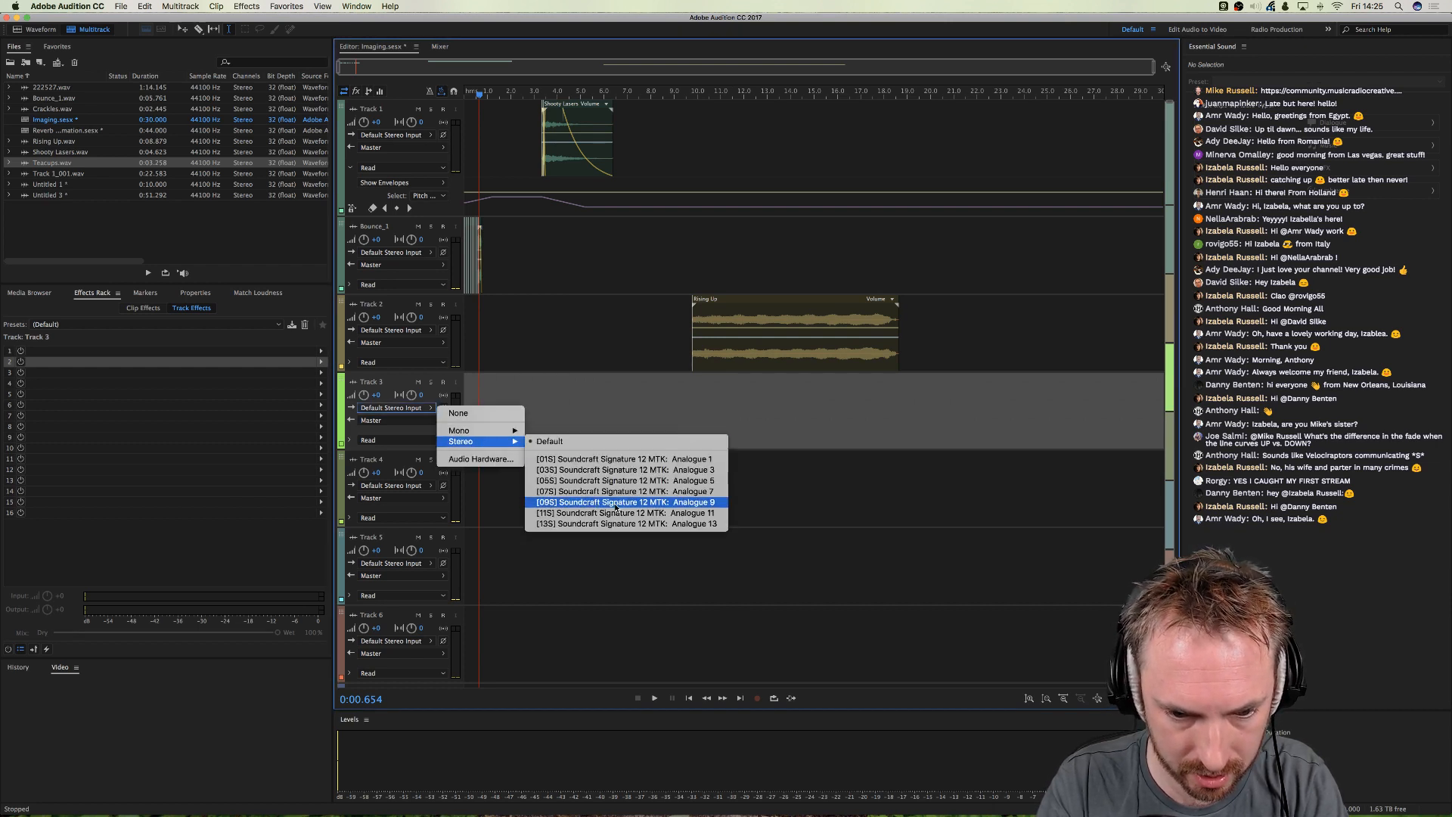
click(616, 504)
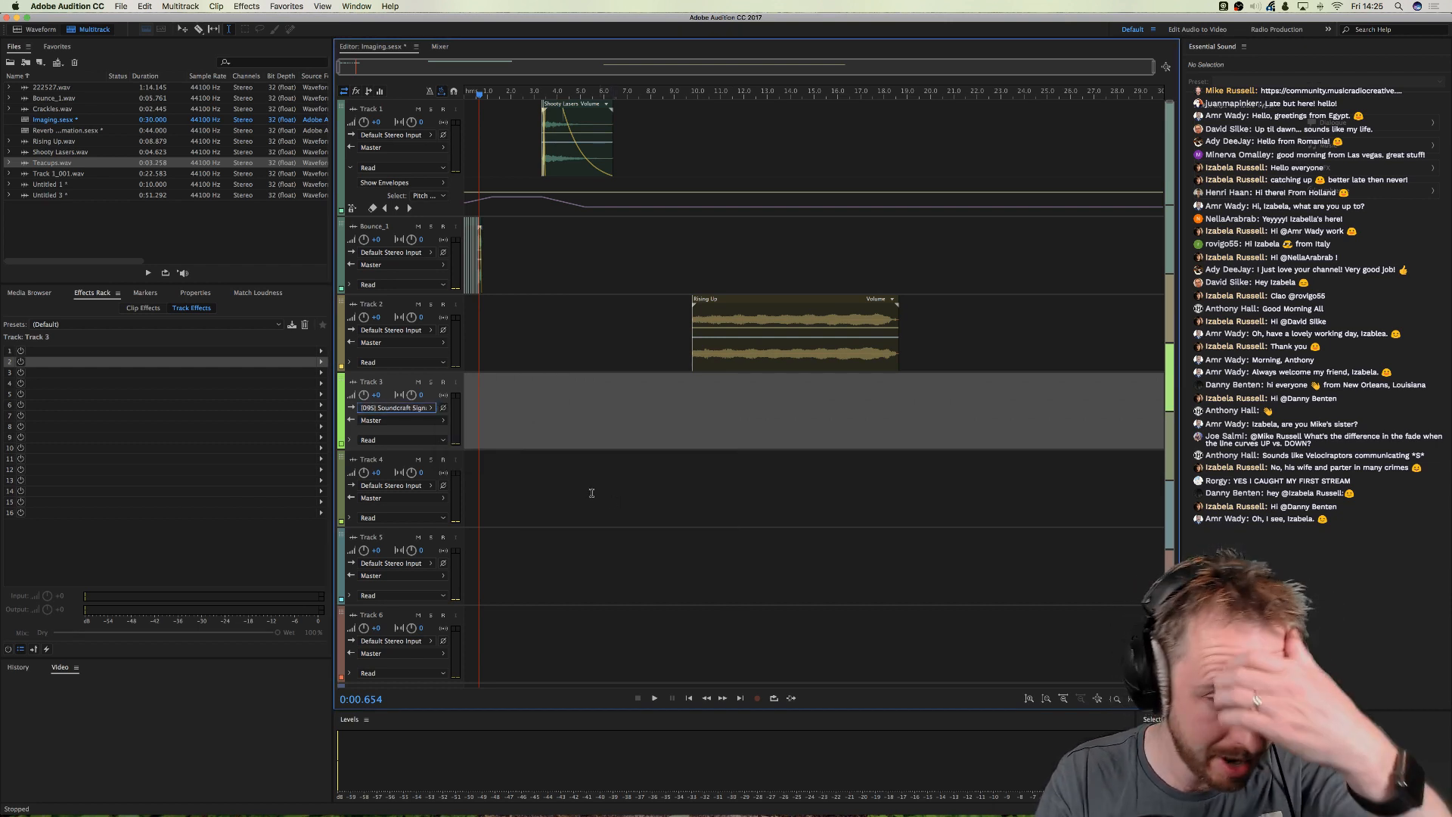
- Arm Track 3 and start recording from the beginning of the session, leaving it running while switching to Logic Pro X
drag(481, 96, 448, 99)
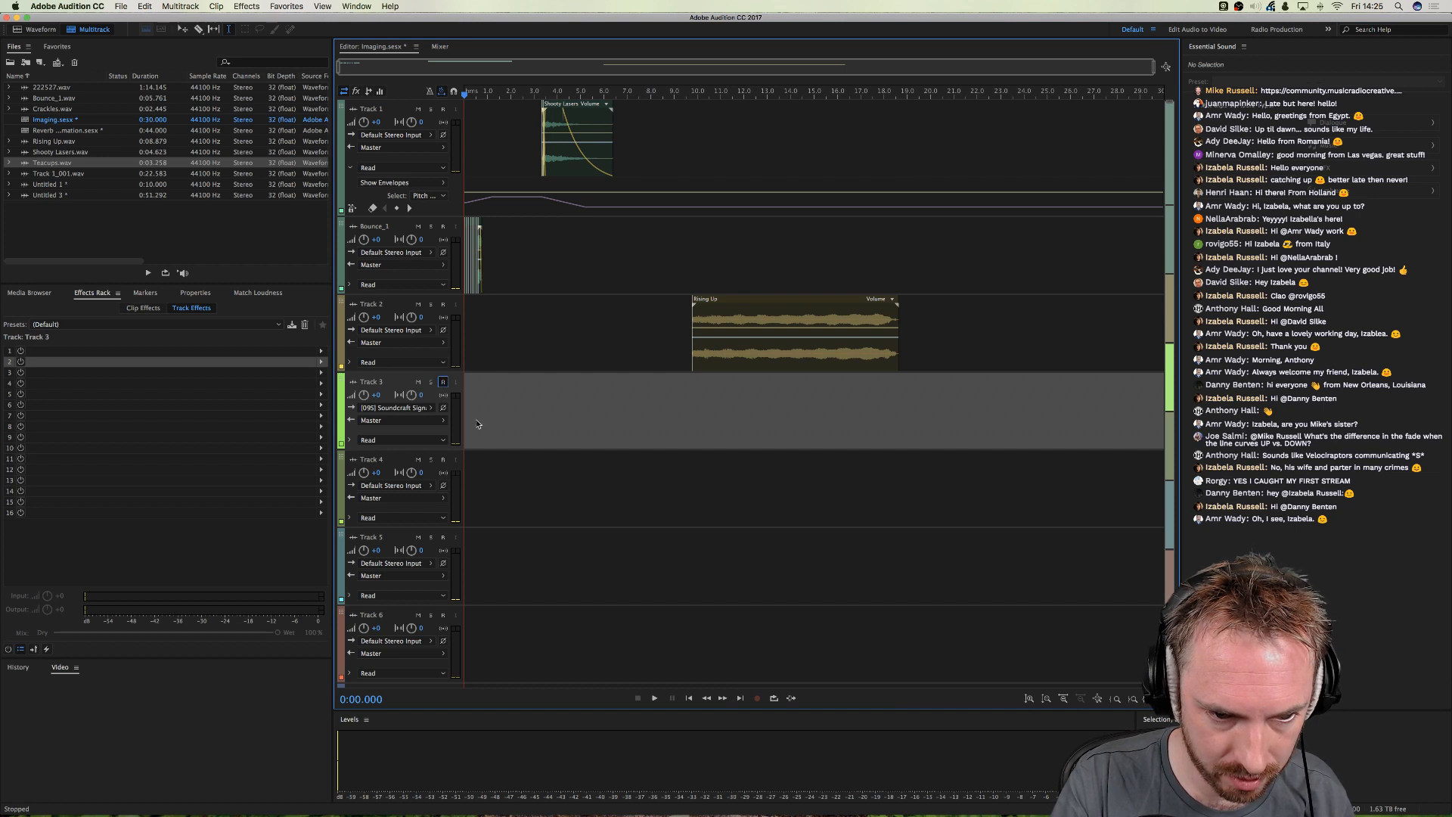
click(759, 698)
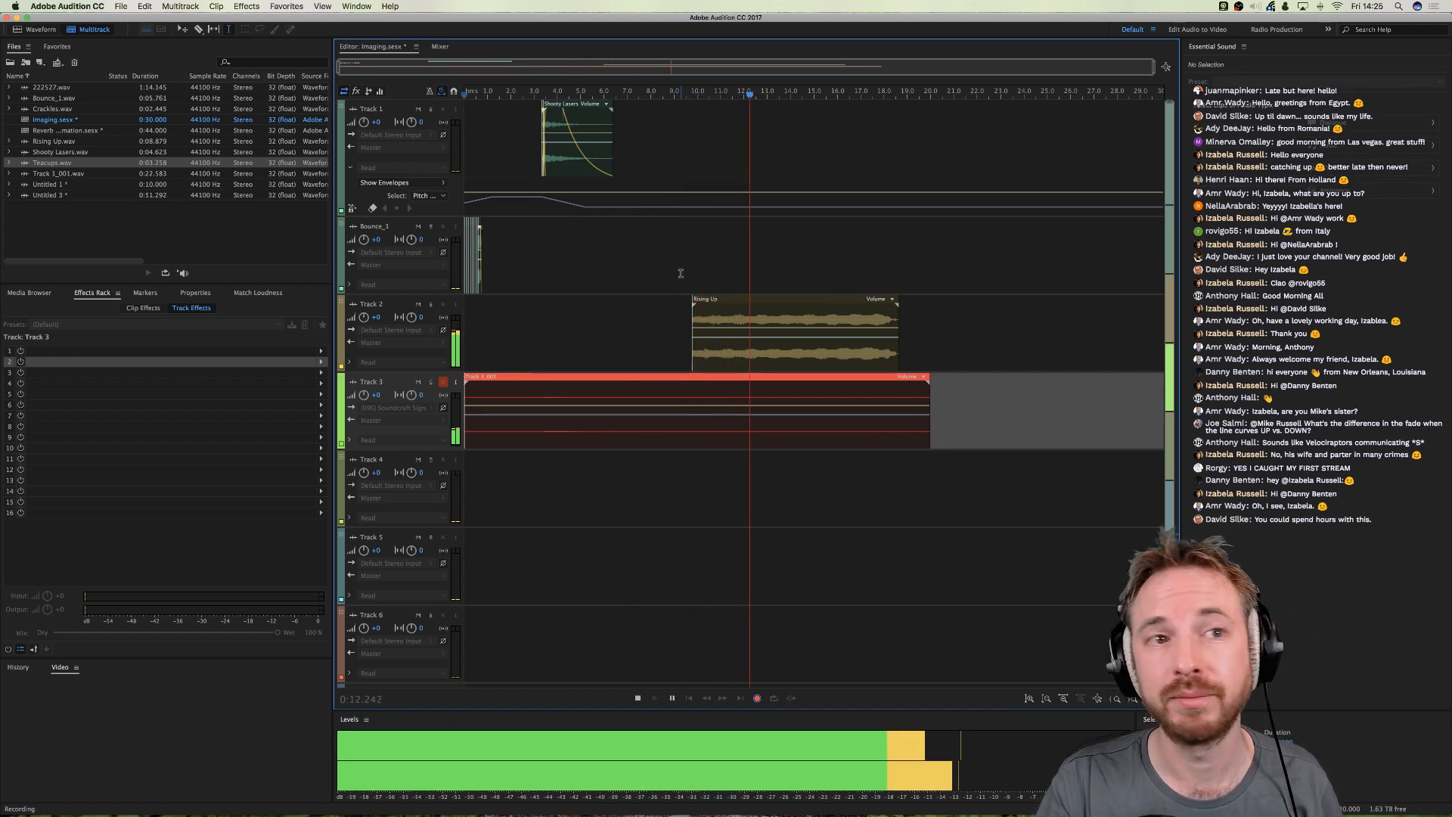
mouse_move(859, 815)
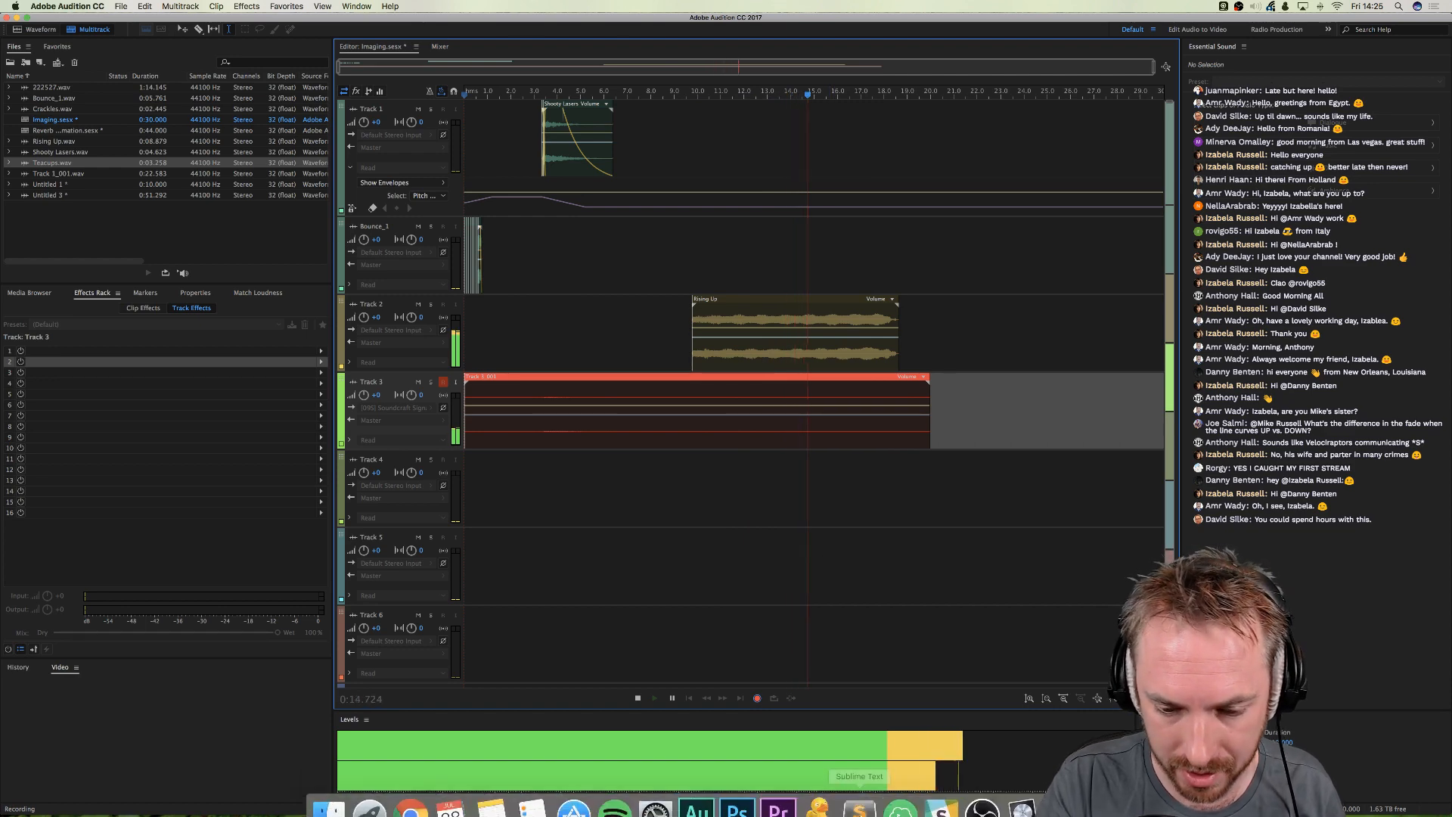
click(1023, 791)
- Play Alchemy's transition presets from Endgame through Fall Down FX, Falling Plastic Stars and Fast Diving Spinner to Faster And Faster
scroll(886, 375, down, 5)
click(872, 347)
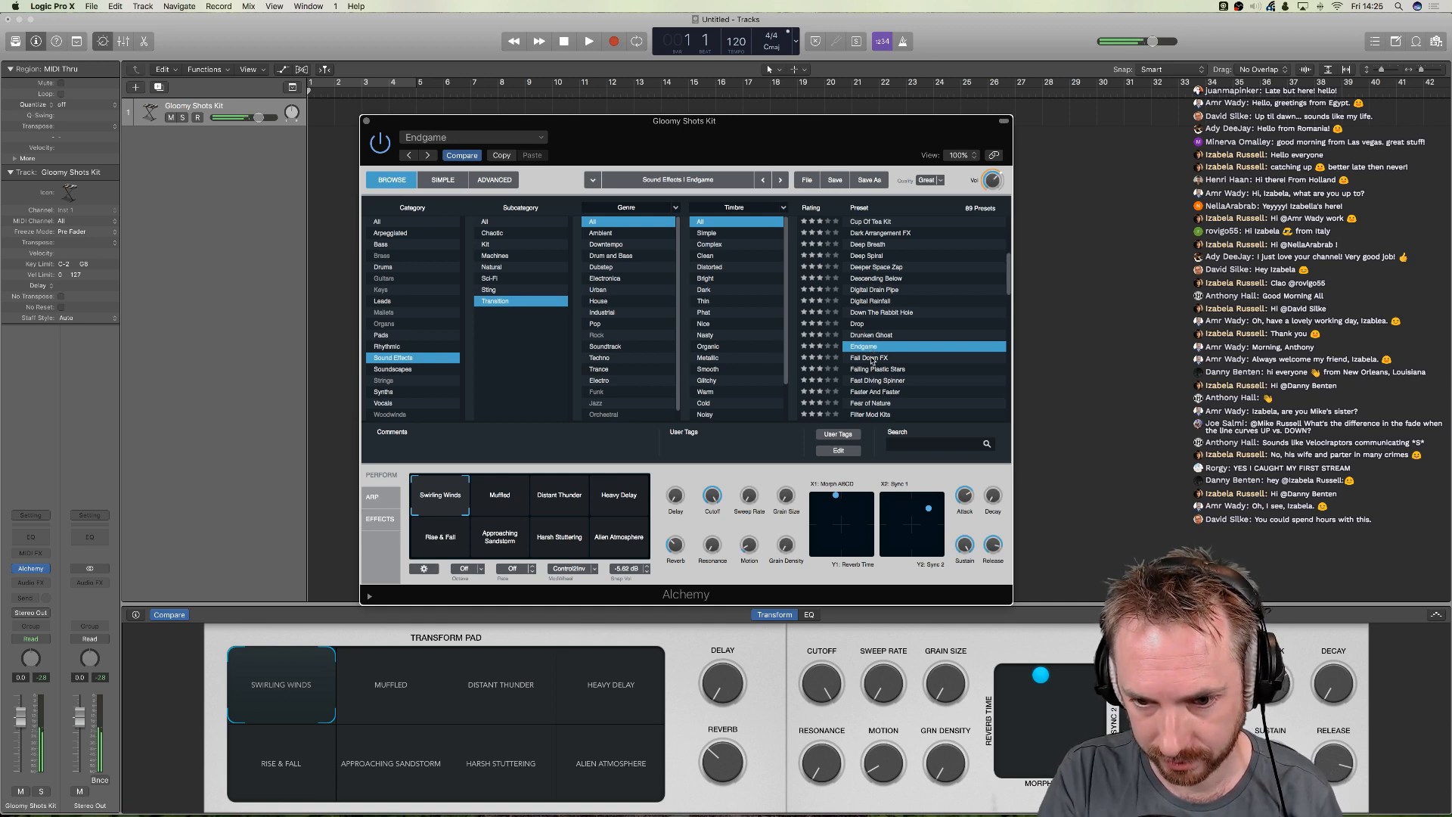
click(872, 358)
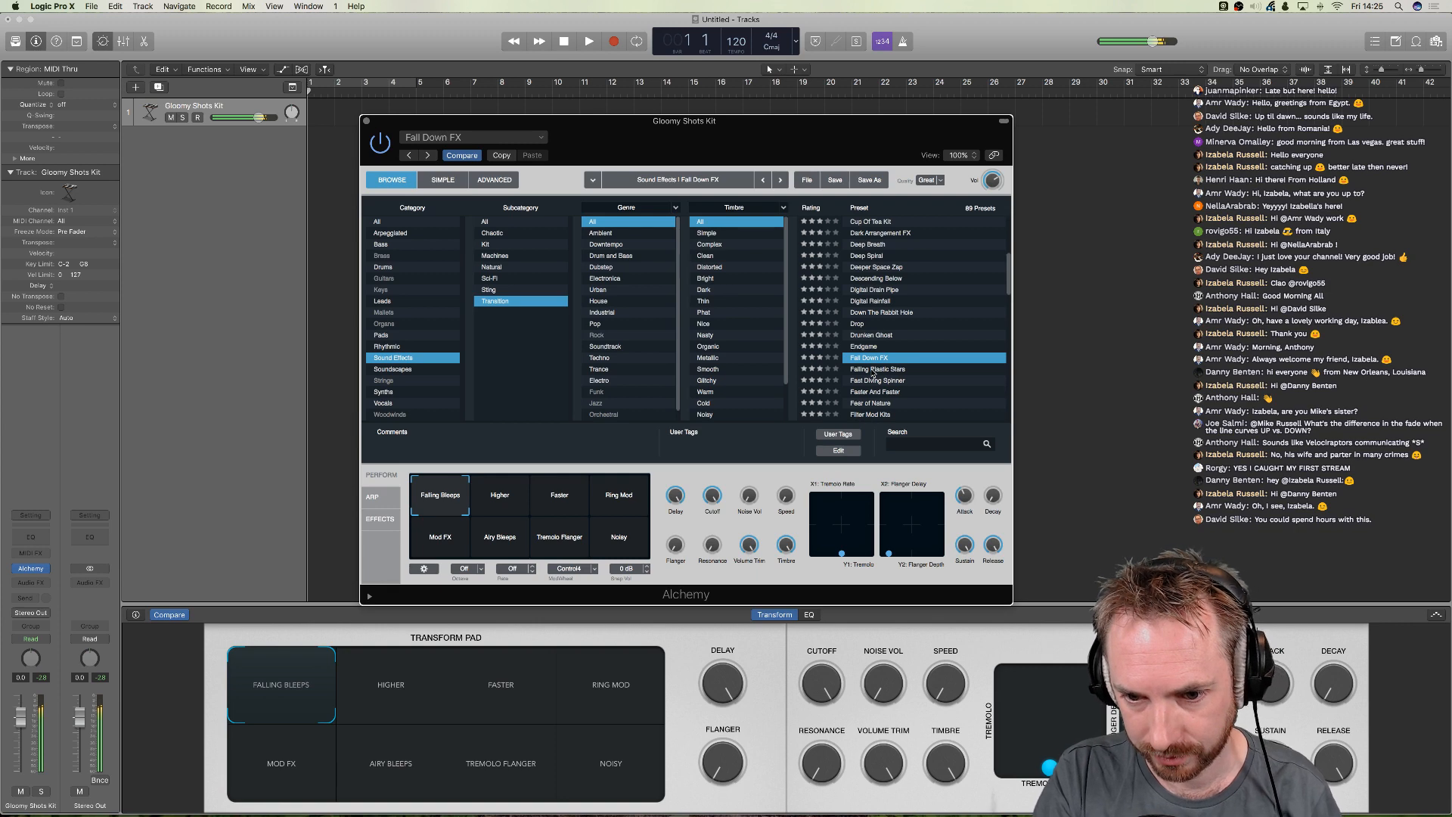
click(874, 370)
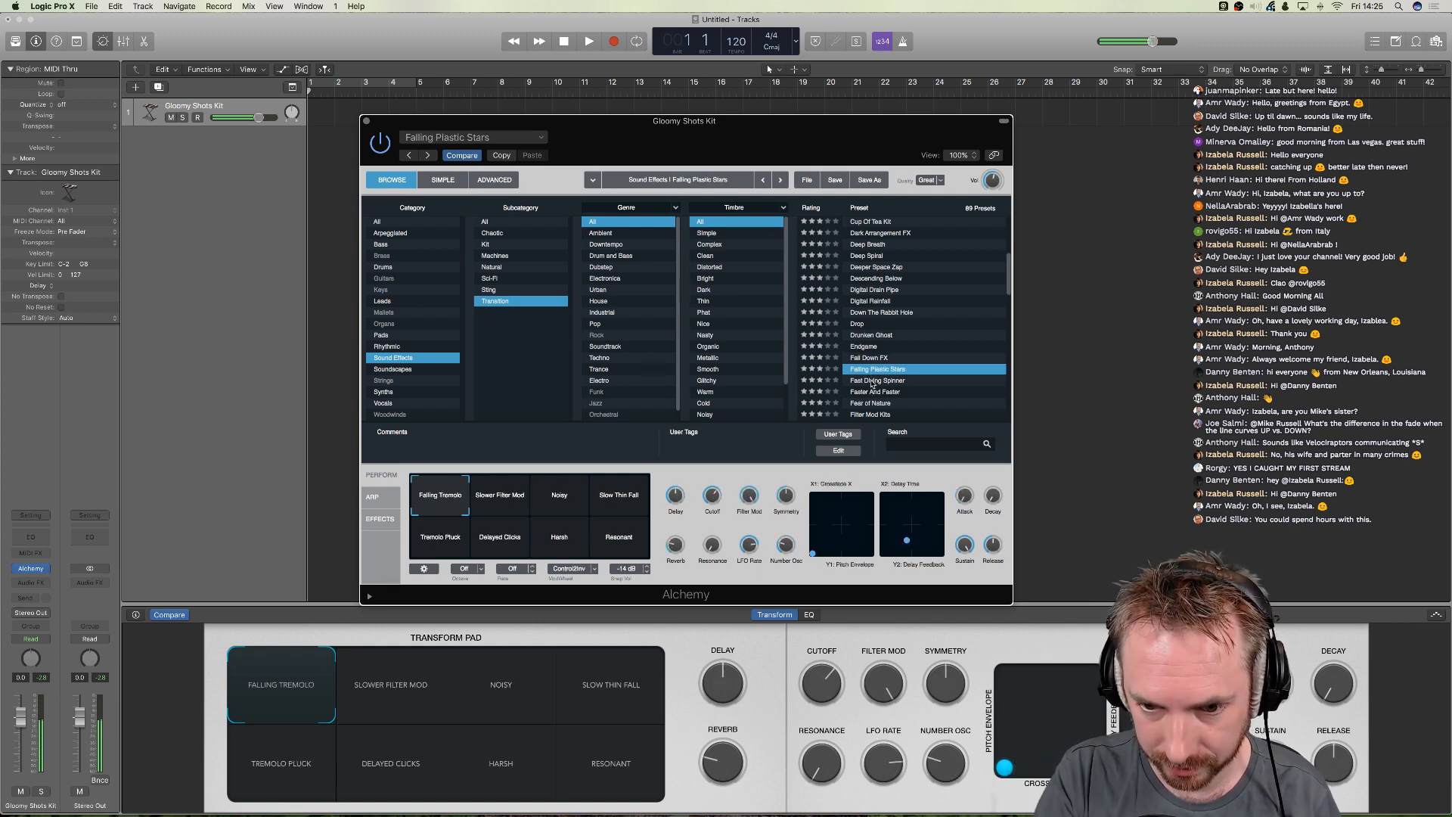
click(872, 381)
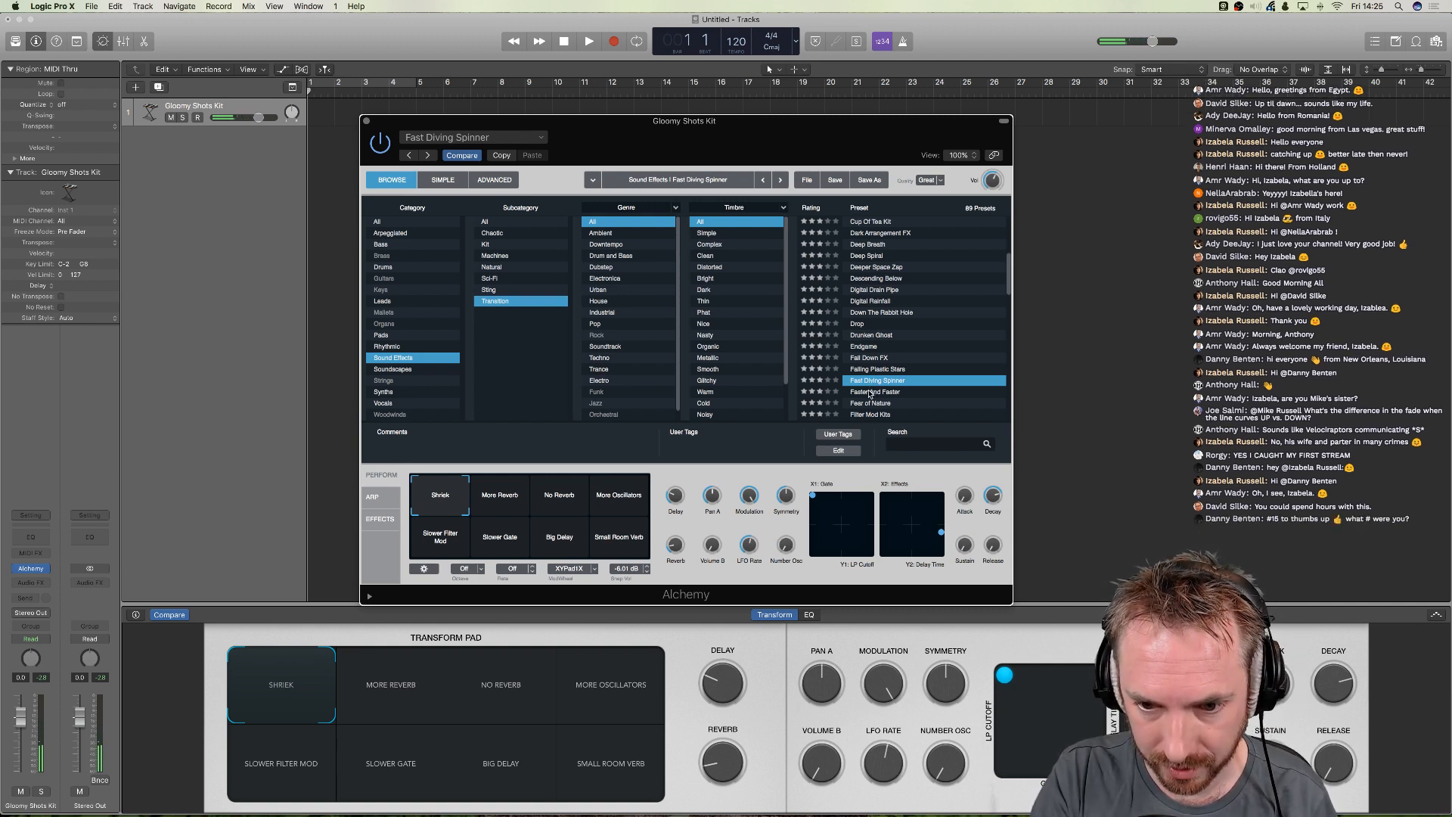
click(869, 392)
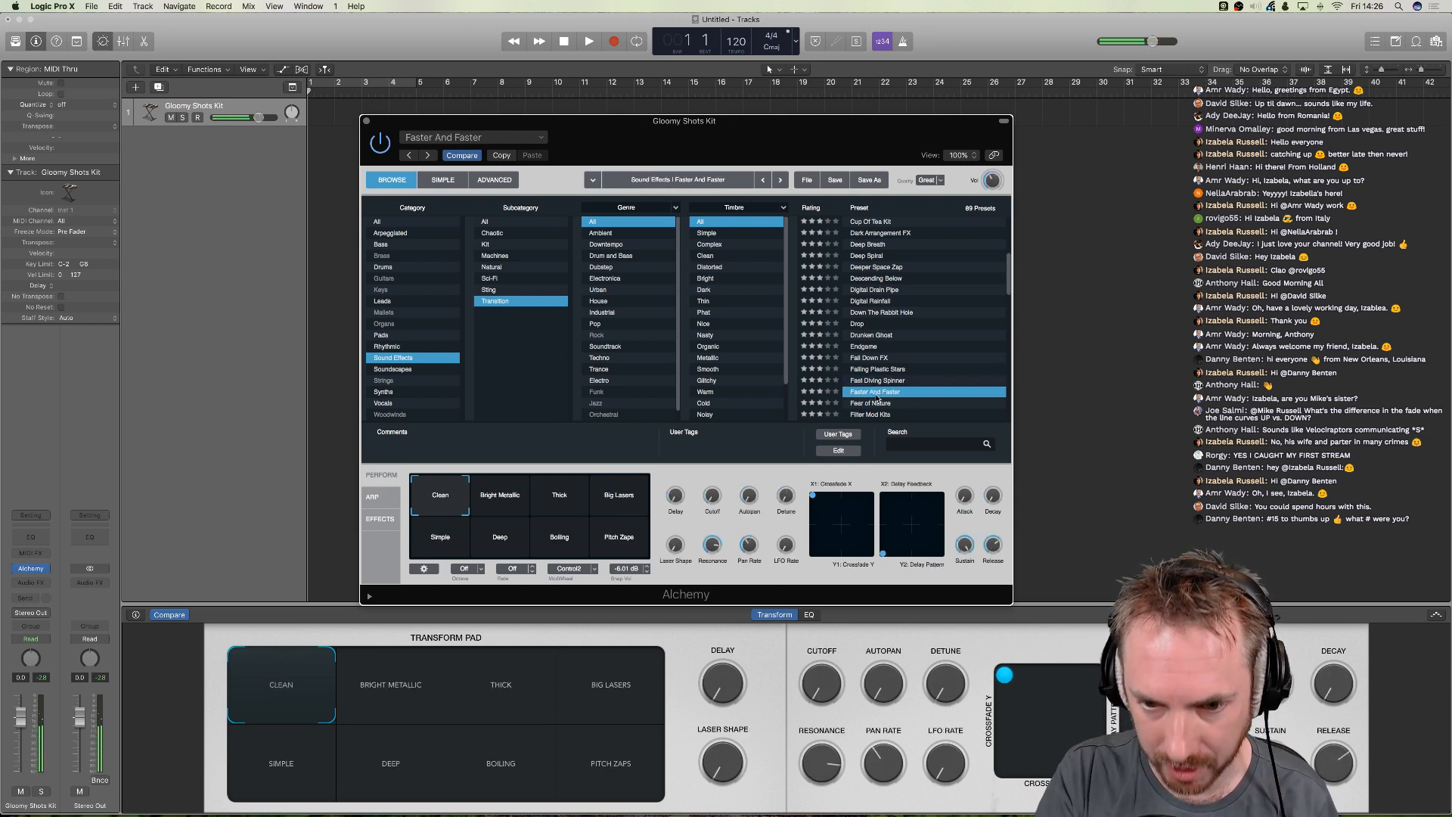
- Load and play the Fear of Nature and Filter Mod Kits presets, ending on Fire Ball
click(872, 403)
scroll(875, 400, down, 3)
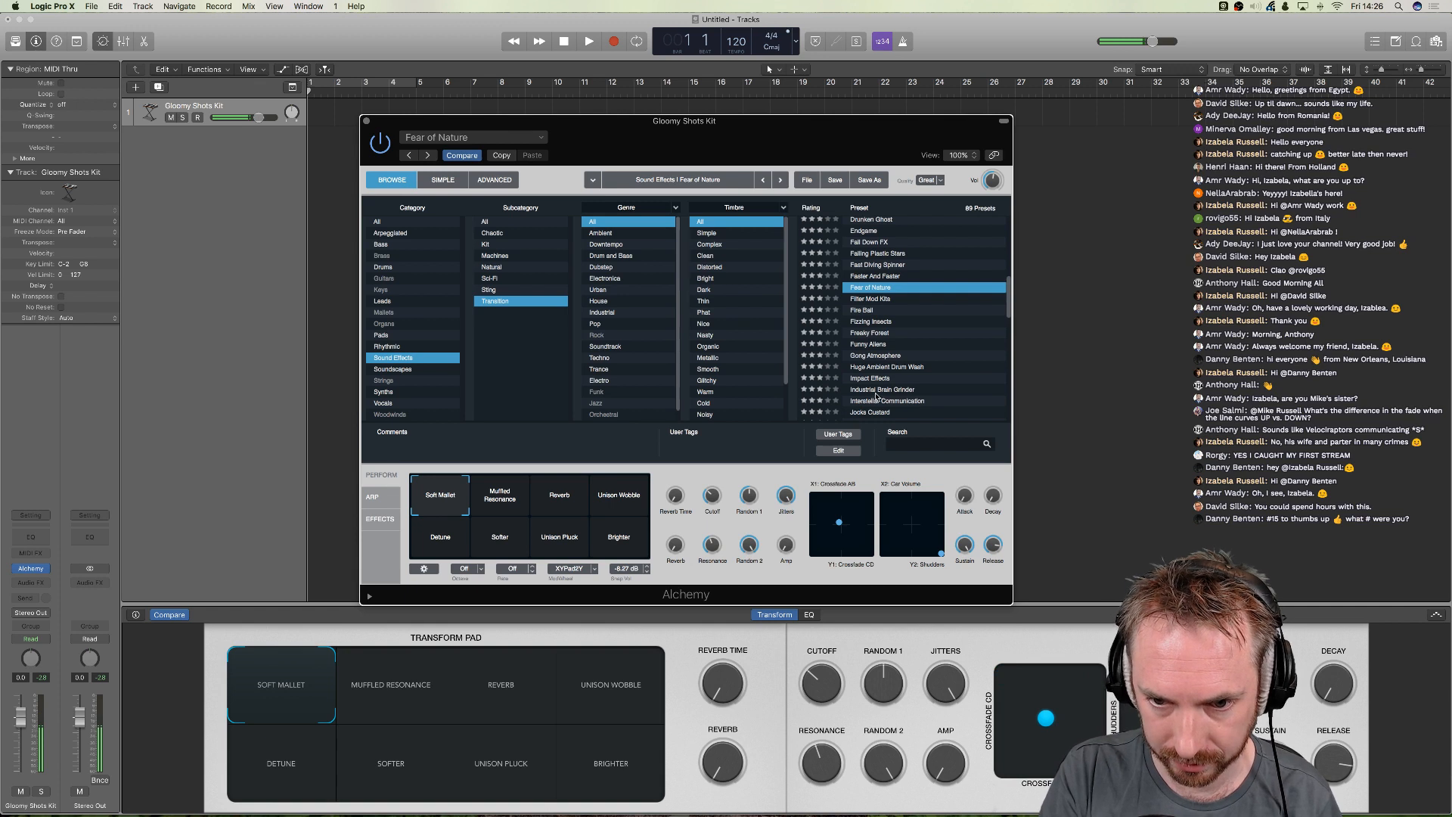
click(871, 298)
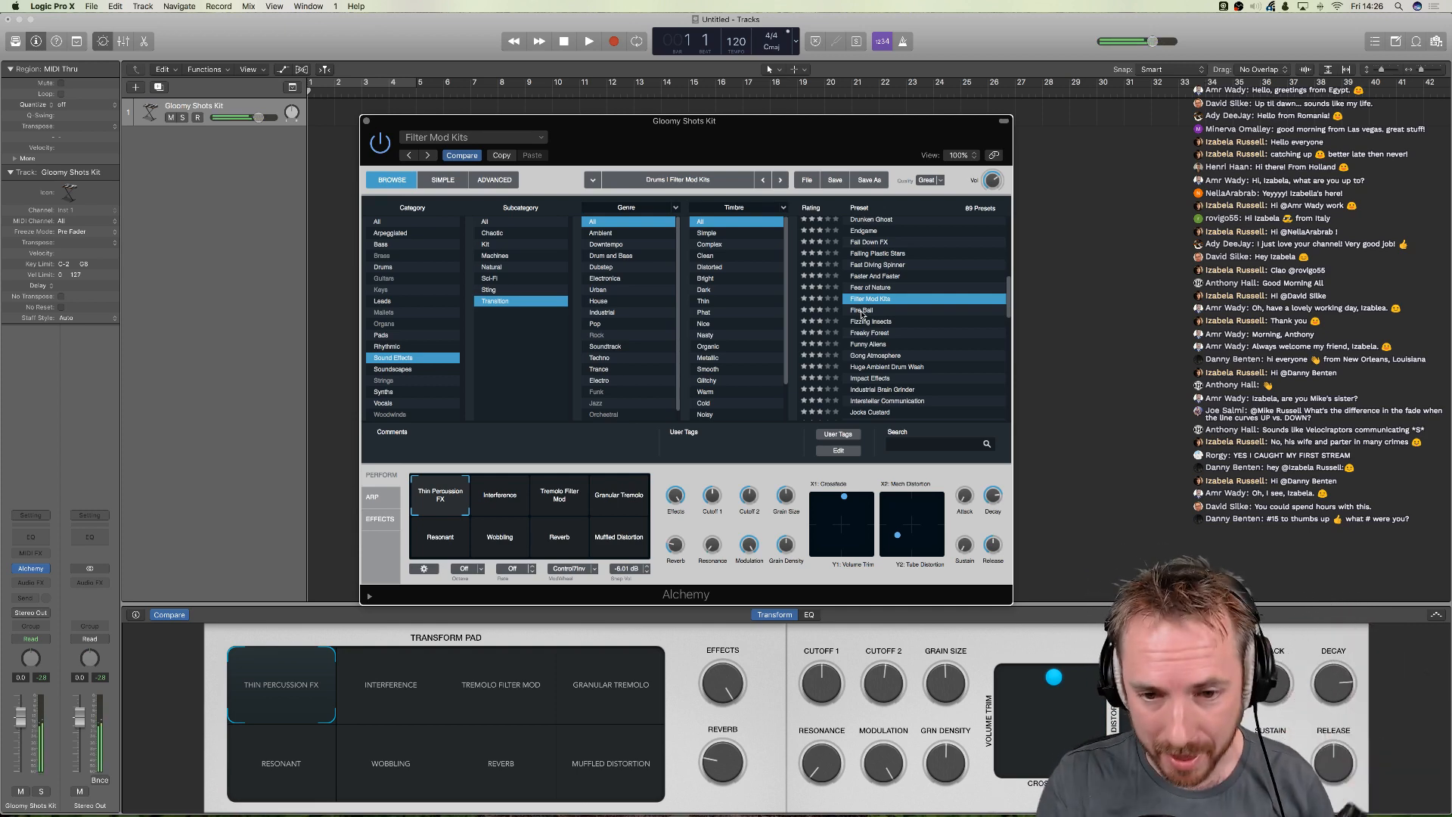
click(861, 311)
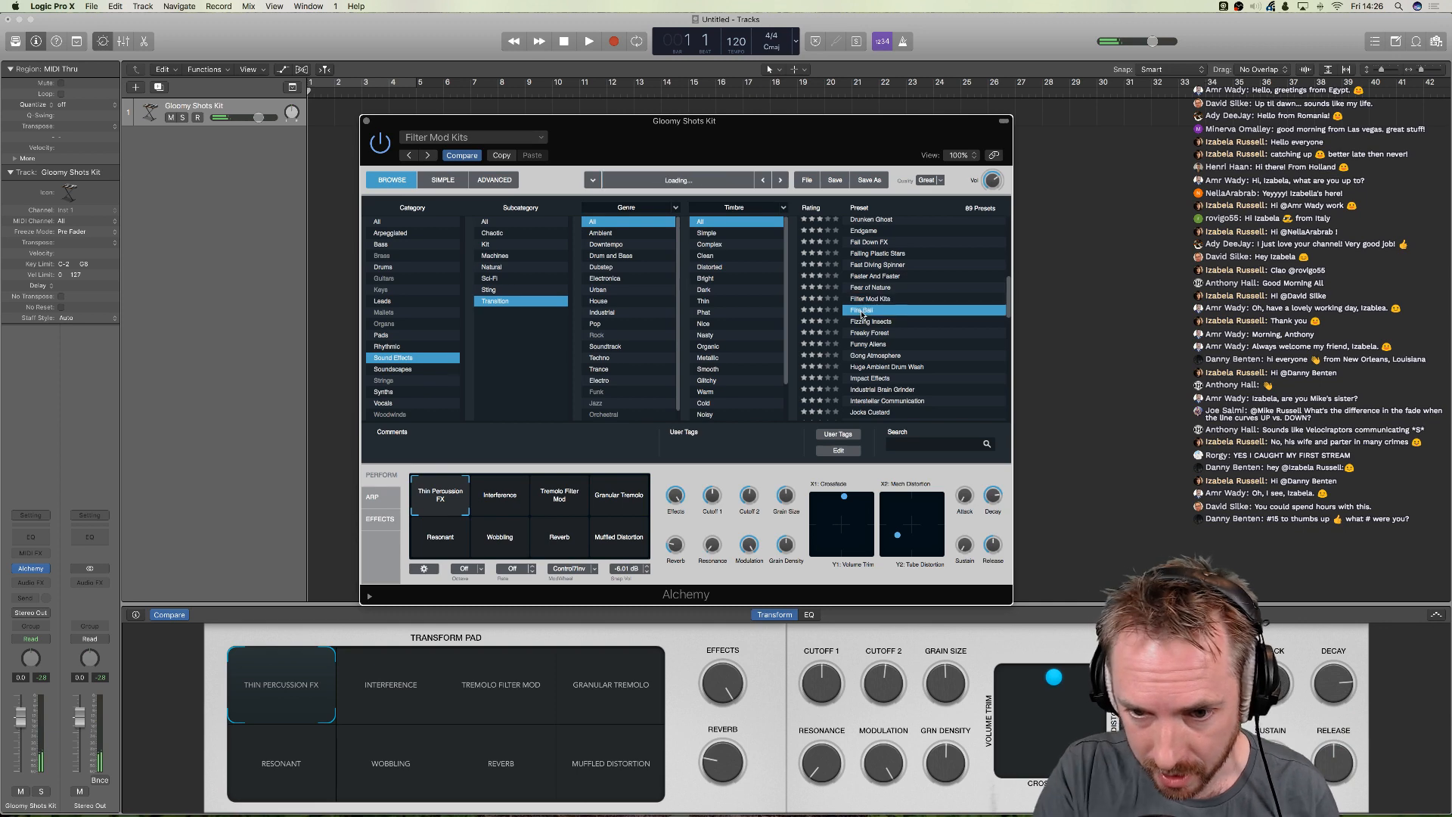
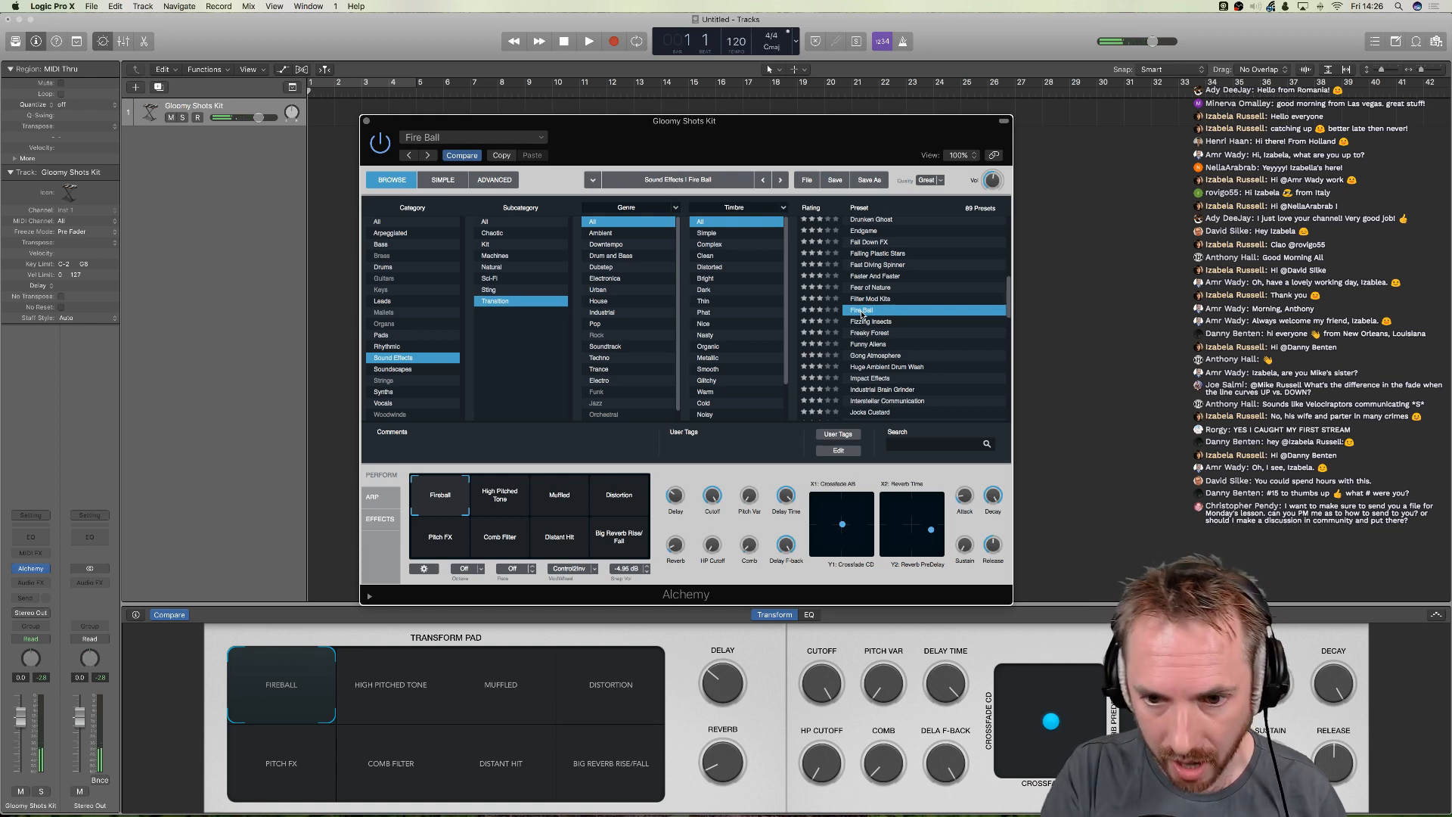
- In Fire Ball's advanced settings, reshape the AHDSR 1 envelope with a hold of about 3.3 s and an early-dropping decay curve
click(494, 181)
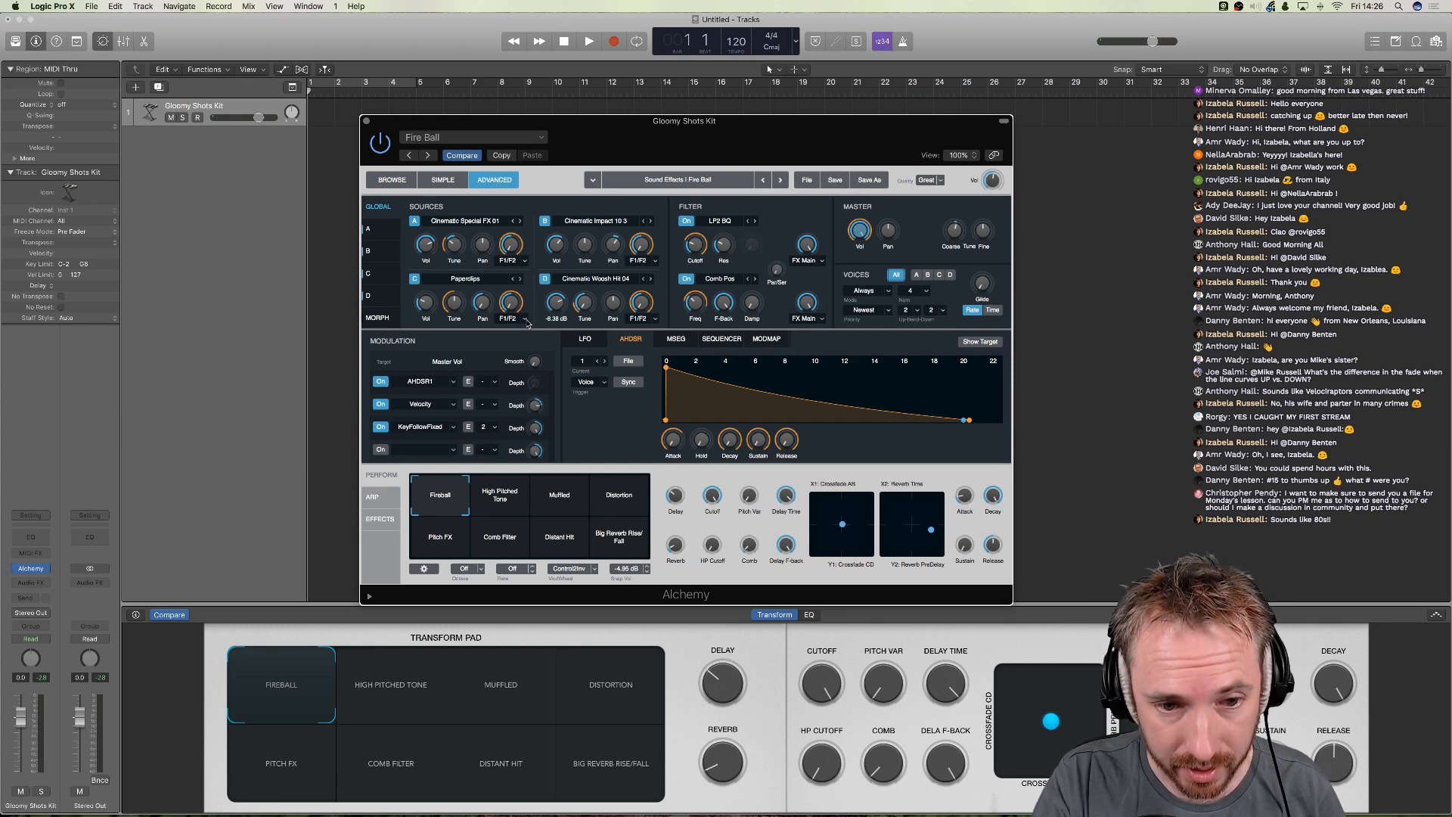
drag(708, 382, 800, 357)
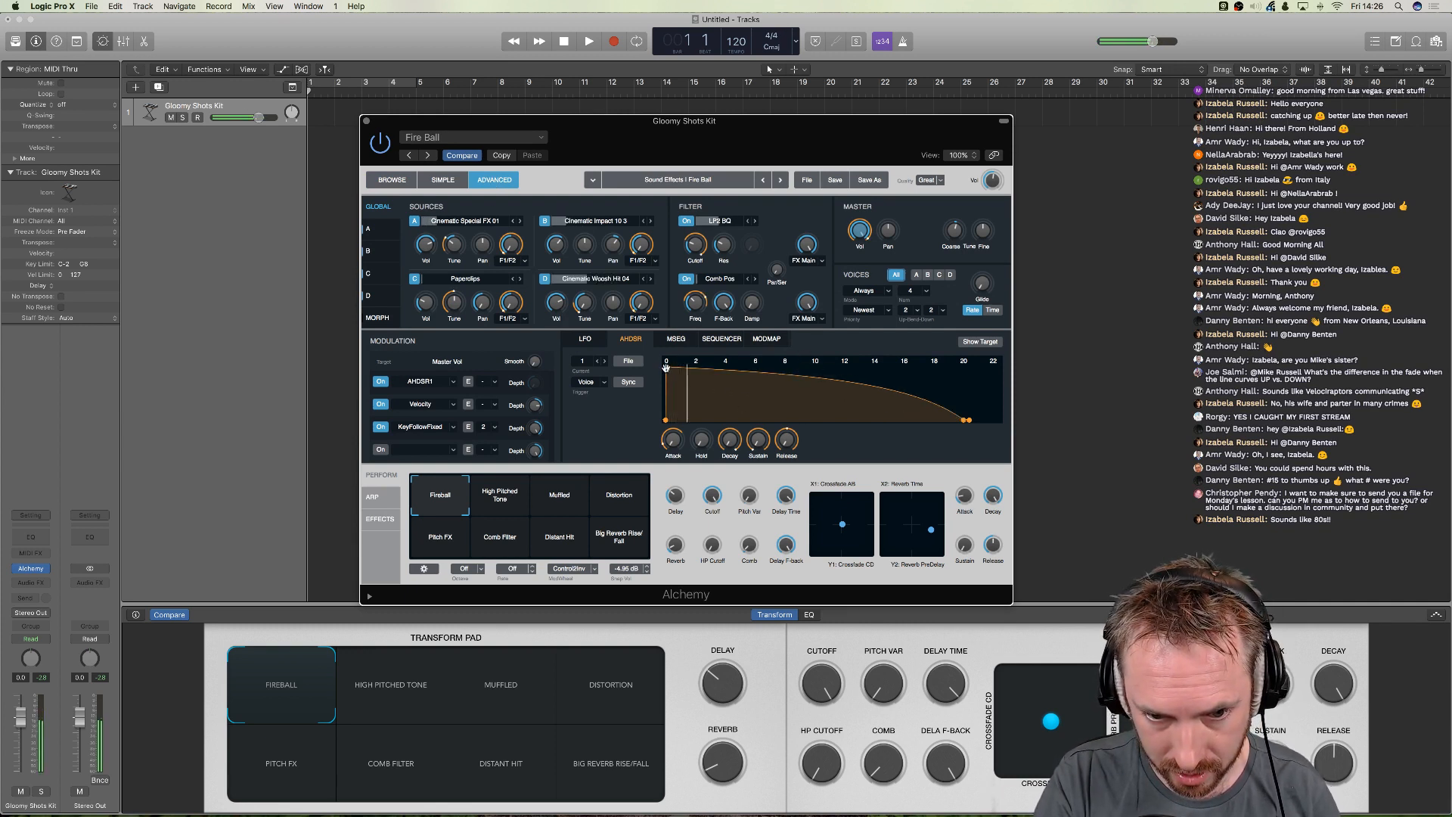
drag(666, 392, 754, 383)
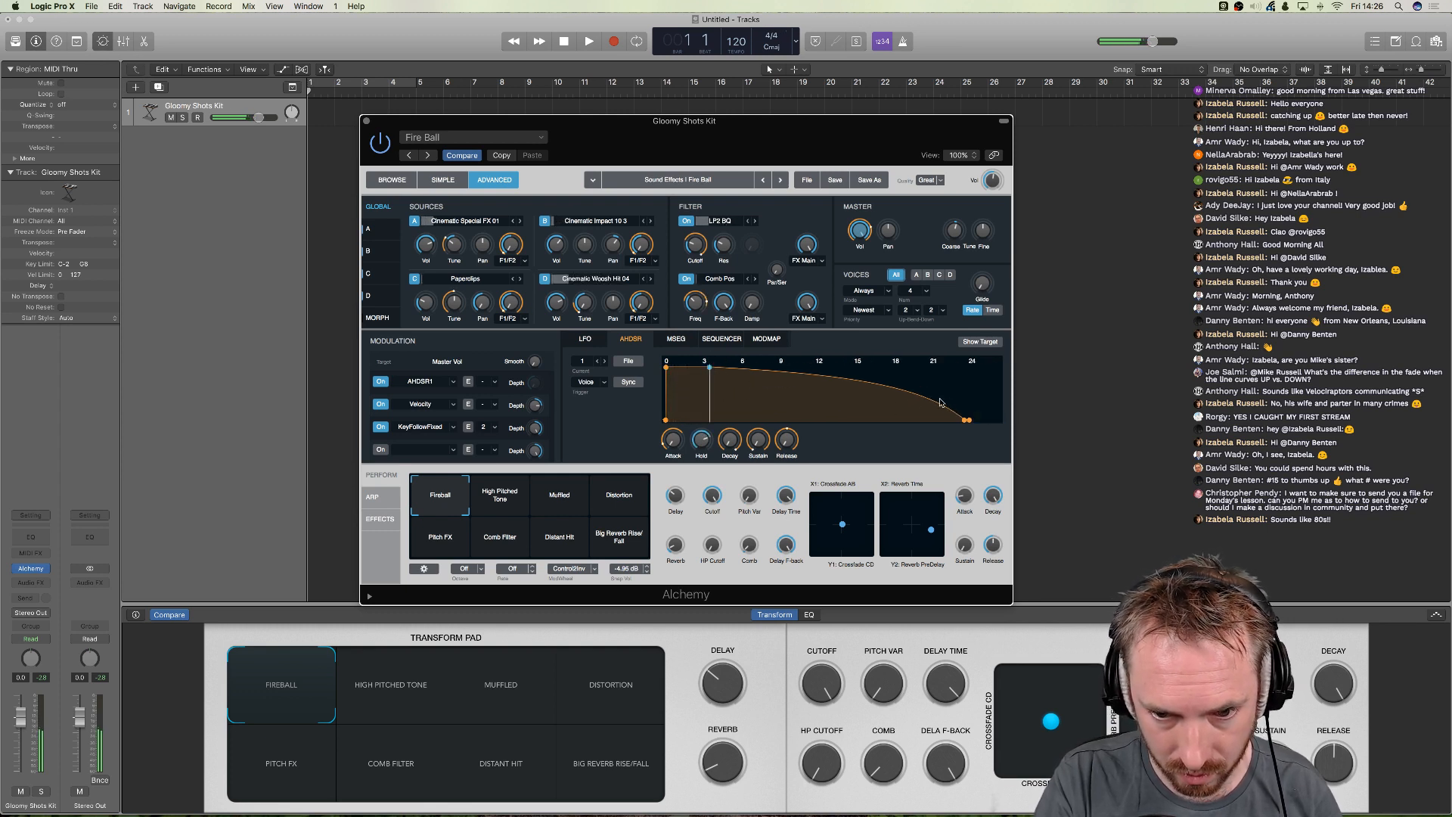
drag(965, 418, 814, 422)
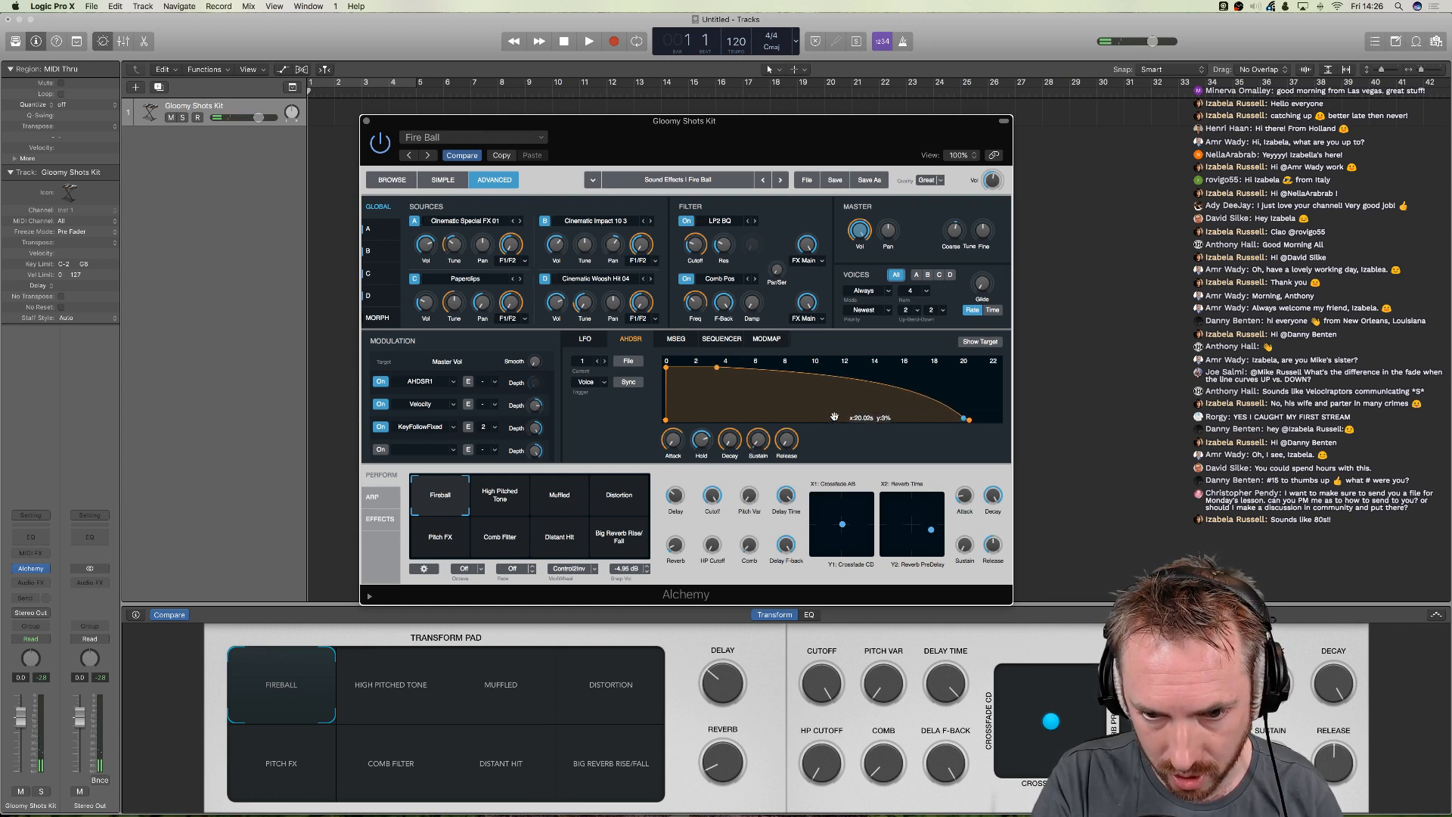
drag(828, 391, 782, 403)
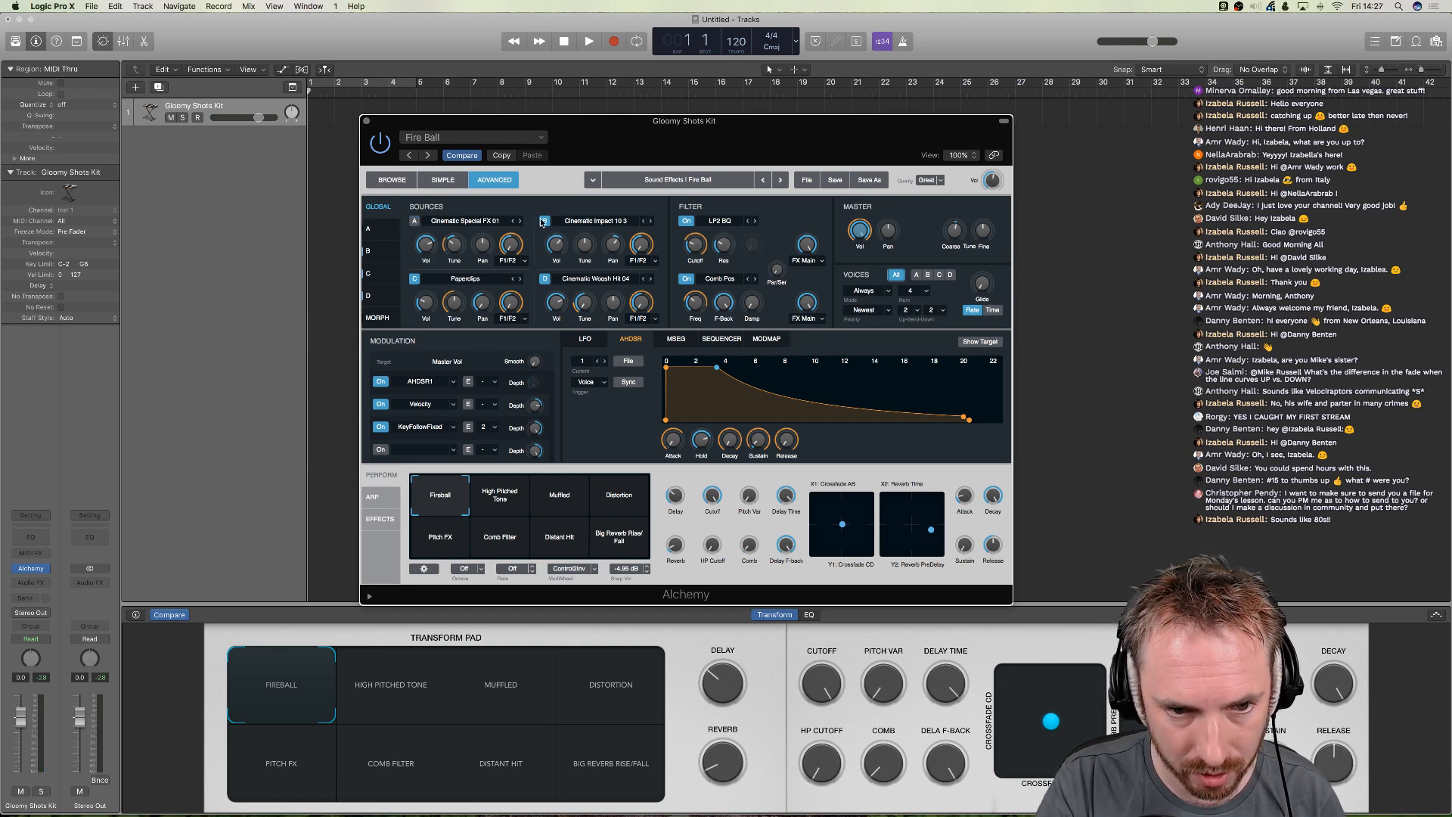
- With only source C enabled, replace its Paperclips source with the complex VA waveform Dark 1
click(504, 282)
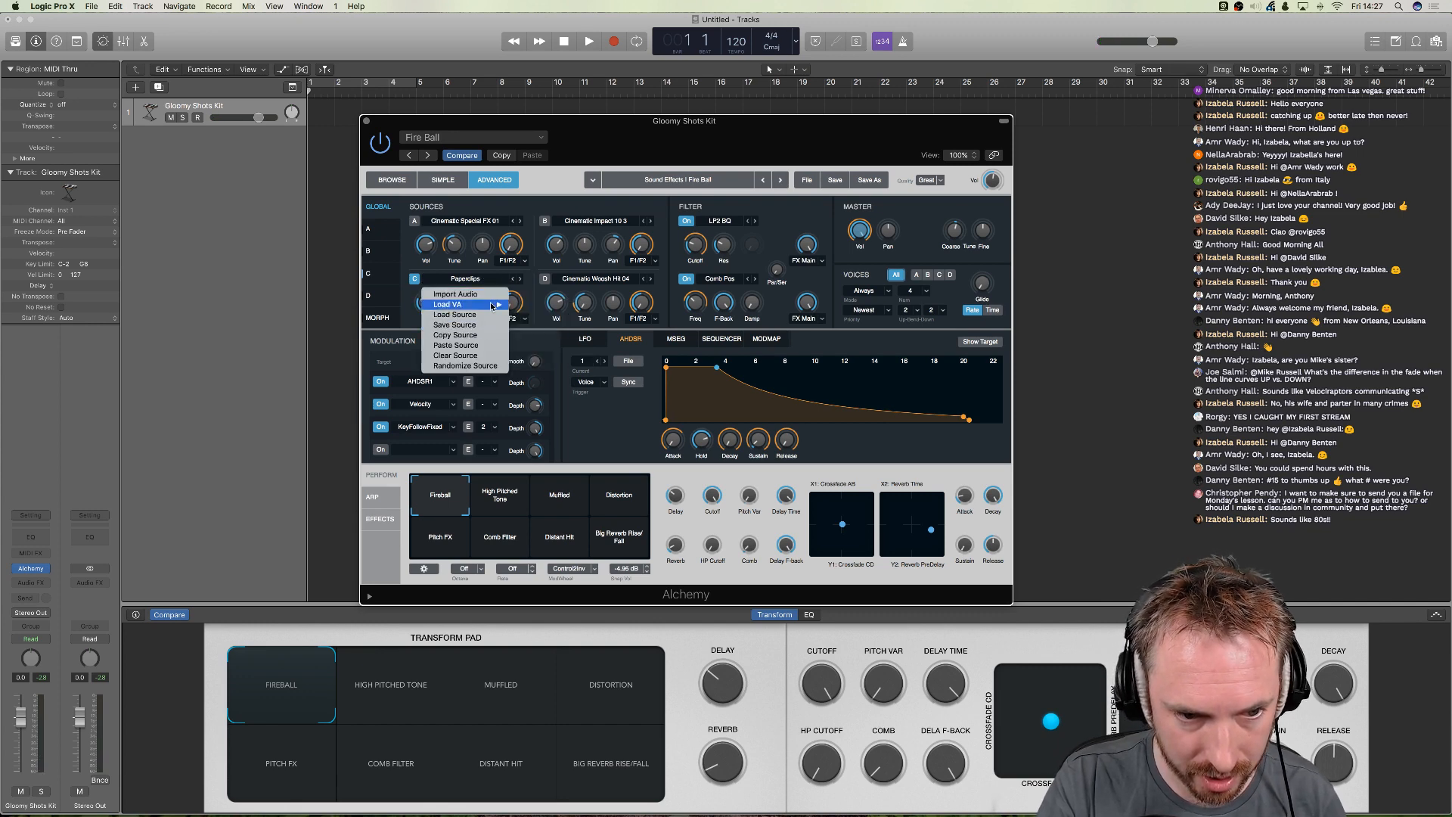
mouse_move(492, 304)
mouse_move(549, 316)
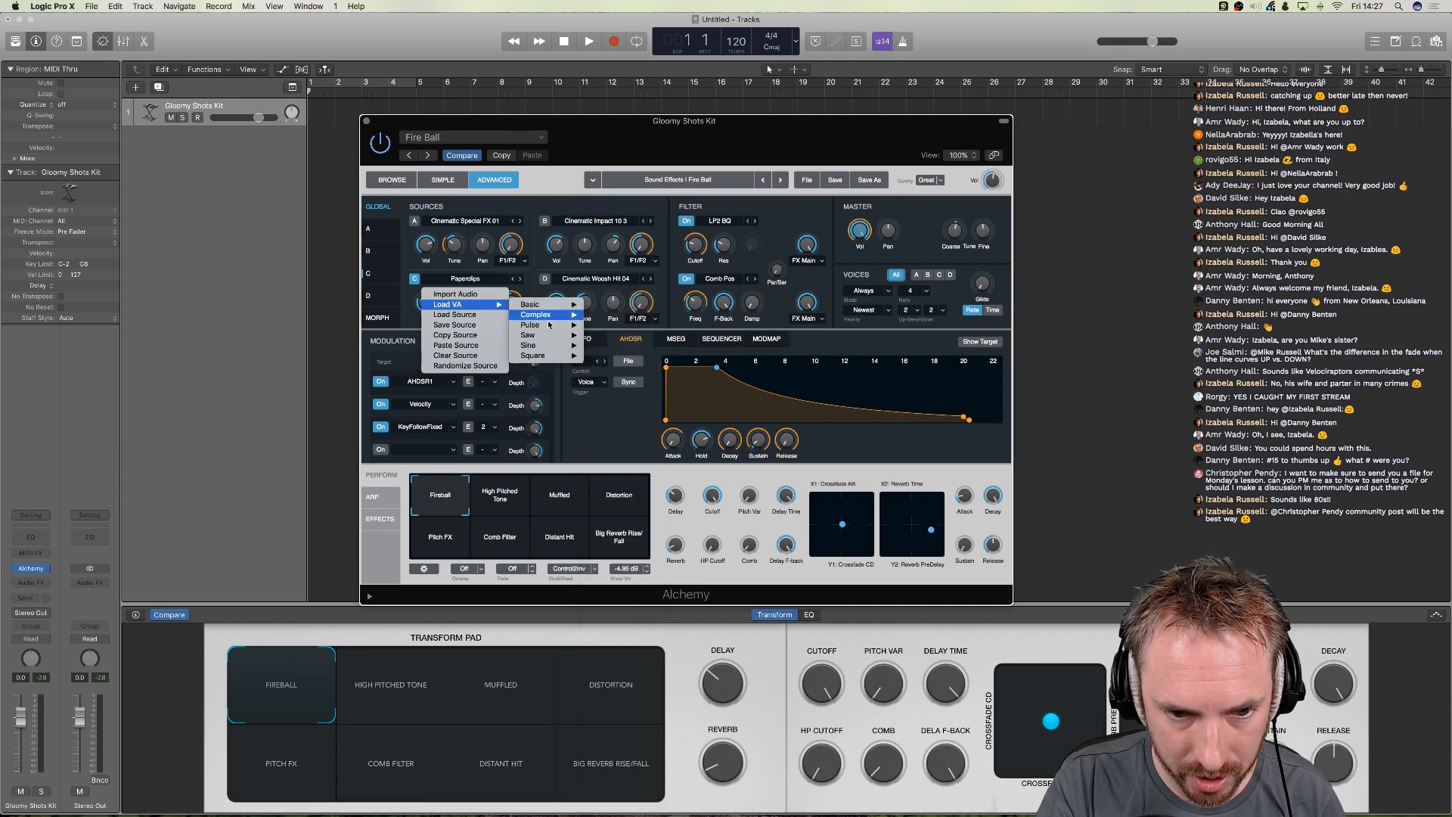
mouse_move(550, 351)
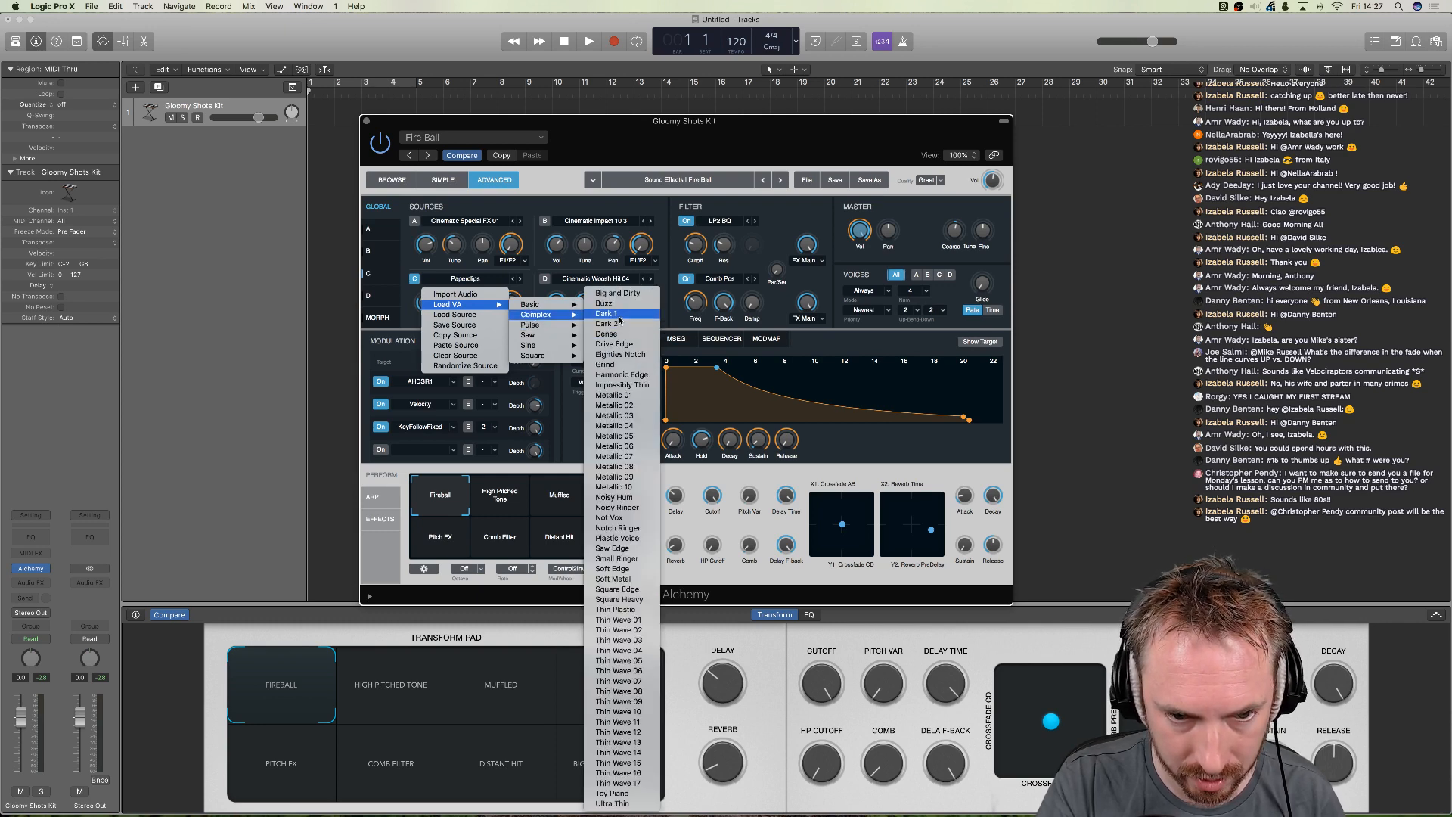
click(618, 313)
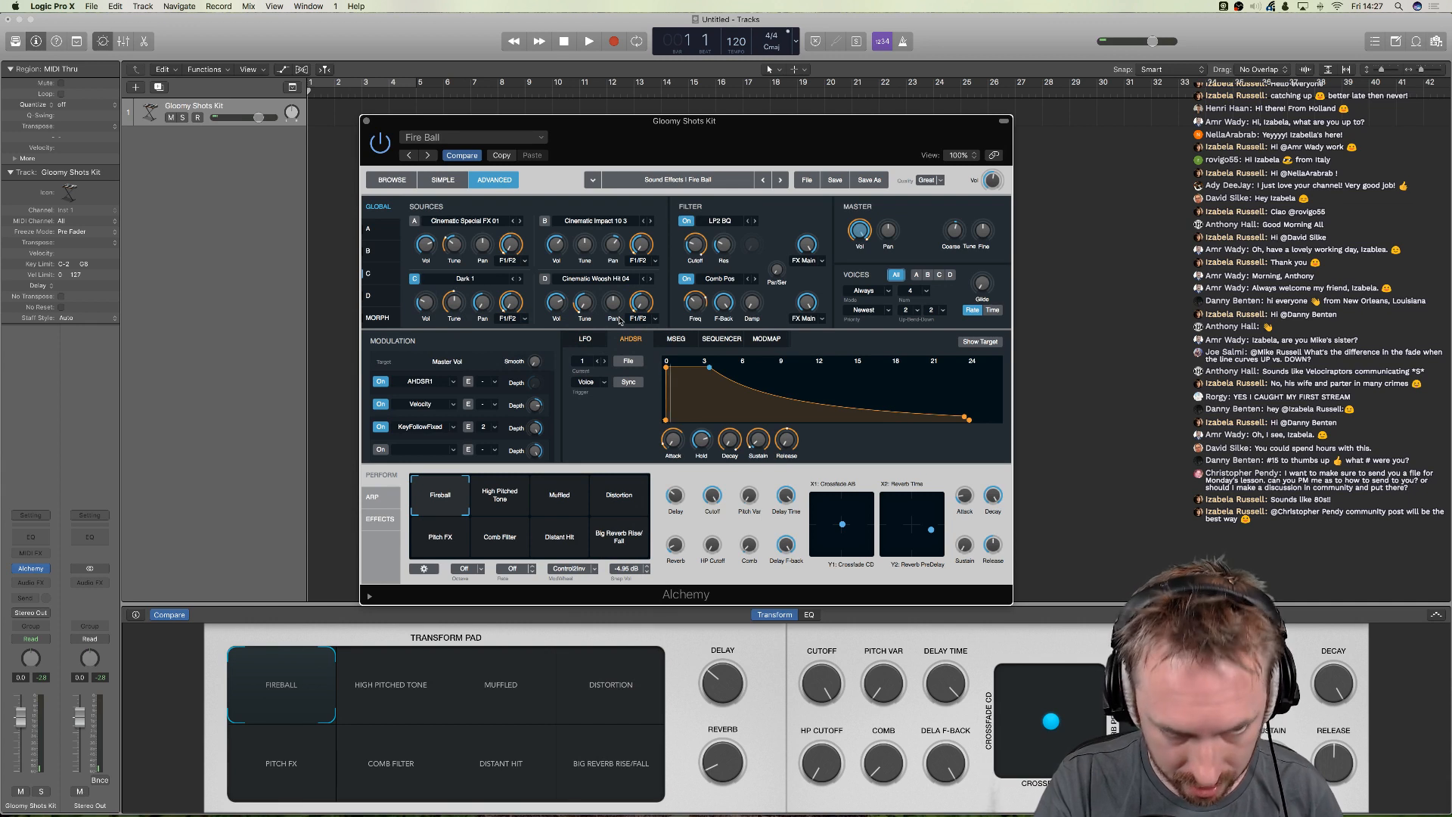
- Adjust source C's volume and sweep its coarse tuning up and down while playing the sound
click(435, 301)
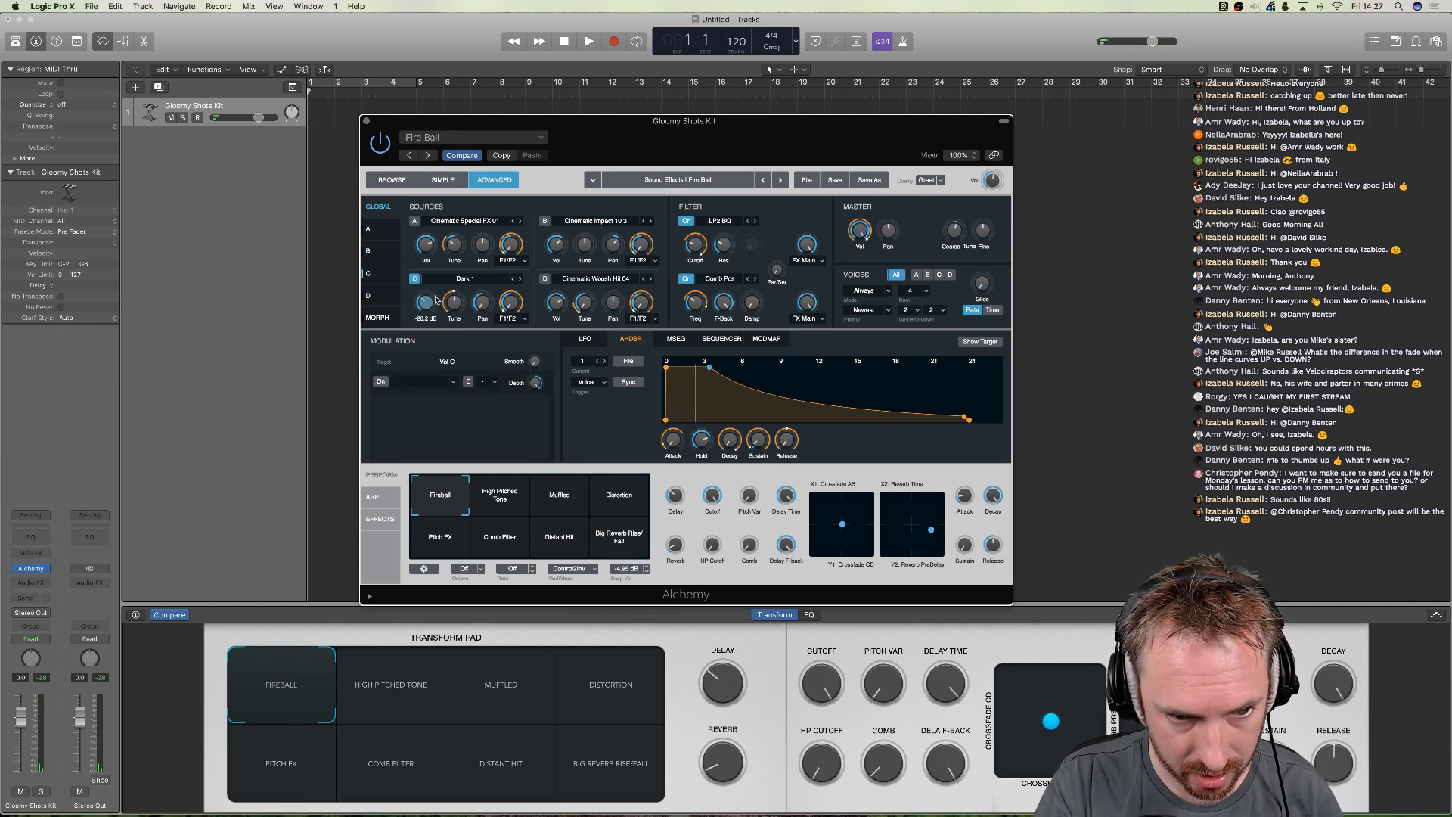
click(454, 292)
drag(456, 292, 465, 248)
drag(455, 302, 460, 420)
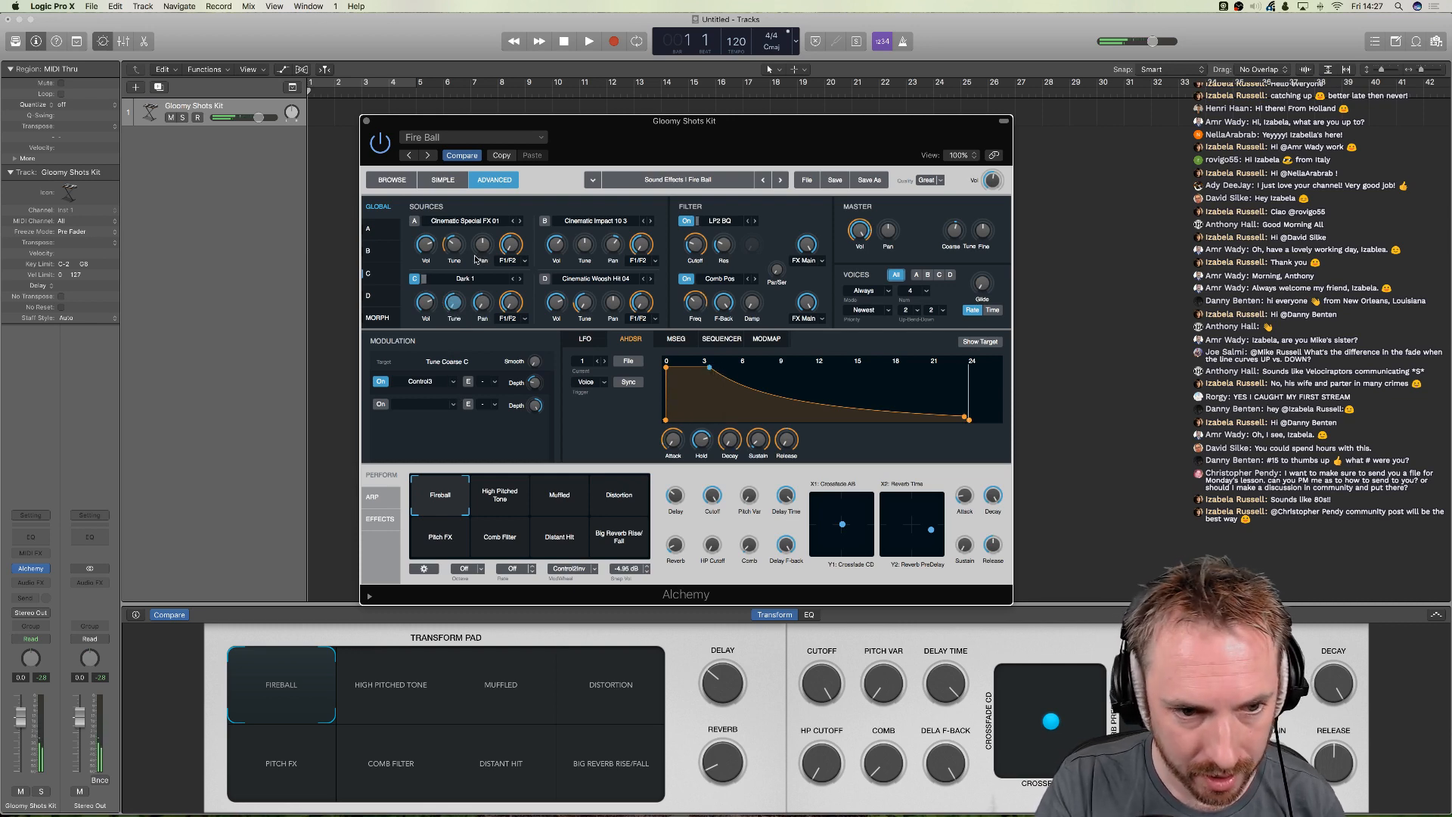
- Switch back to Adobe Audition and stop the recording on Track 3
click(685, 790)
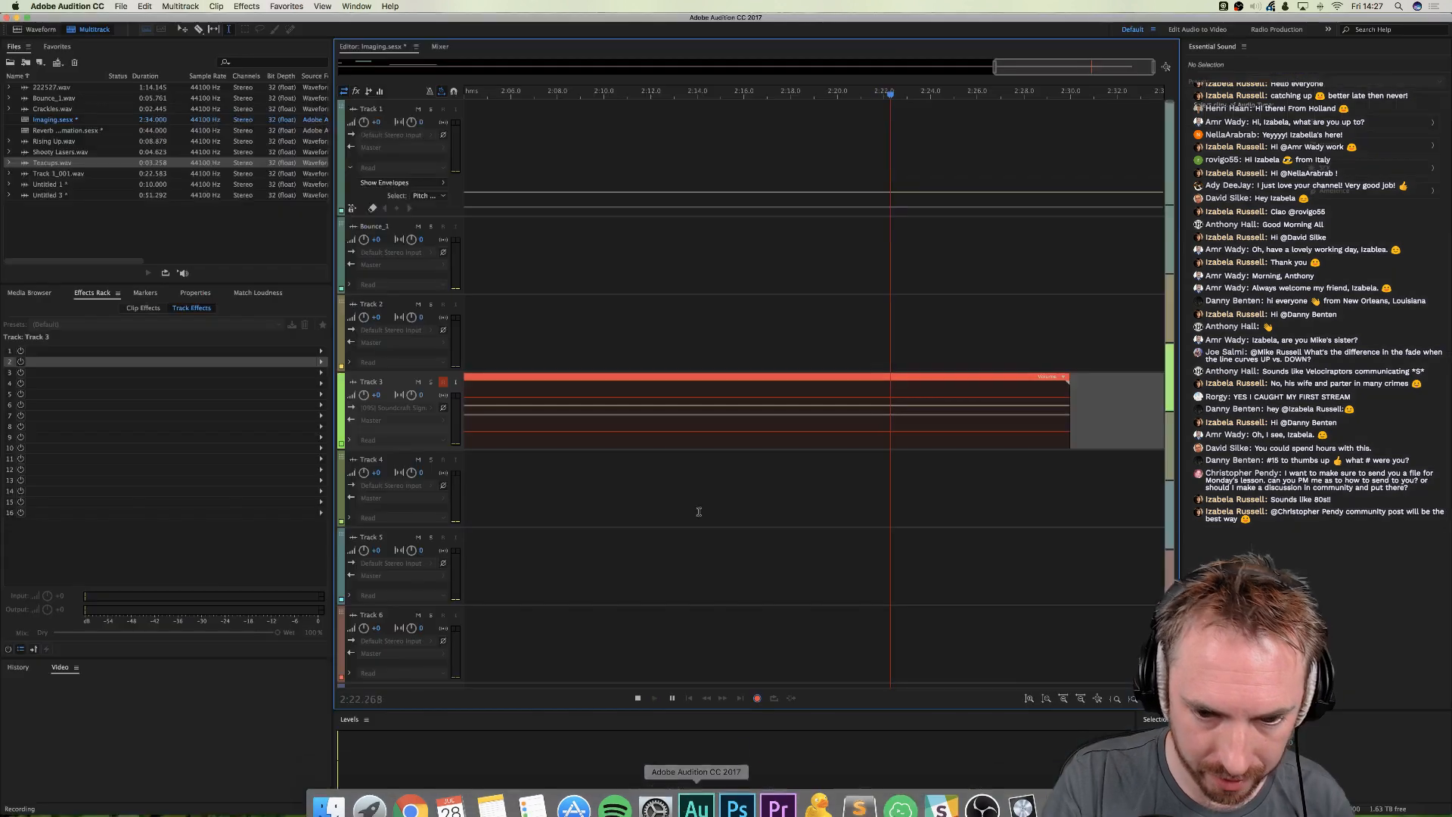
key(space)
click(785, 94)
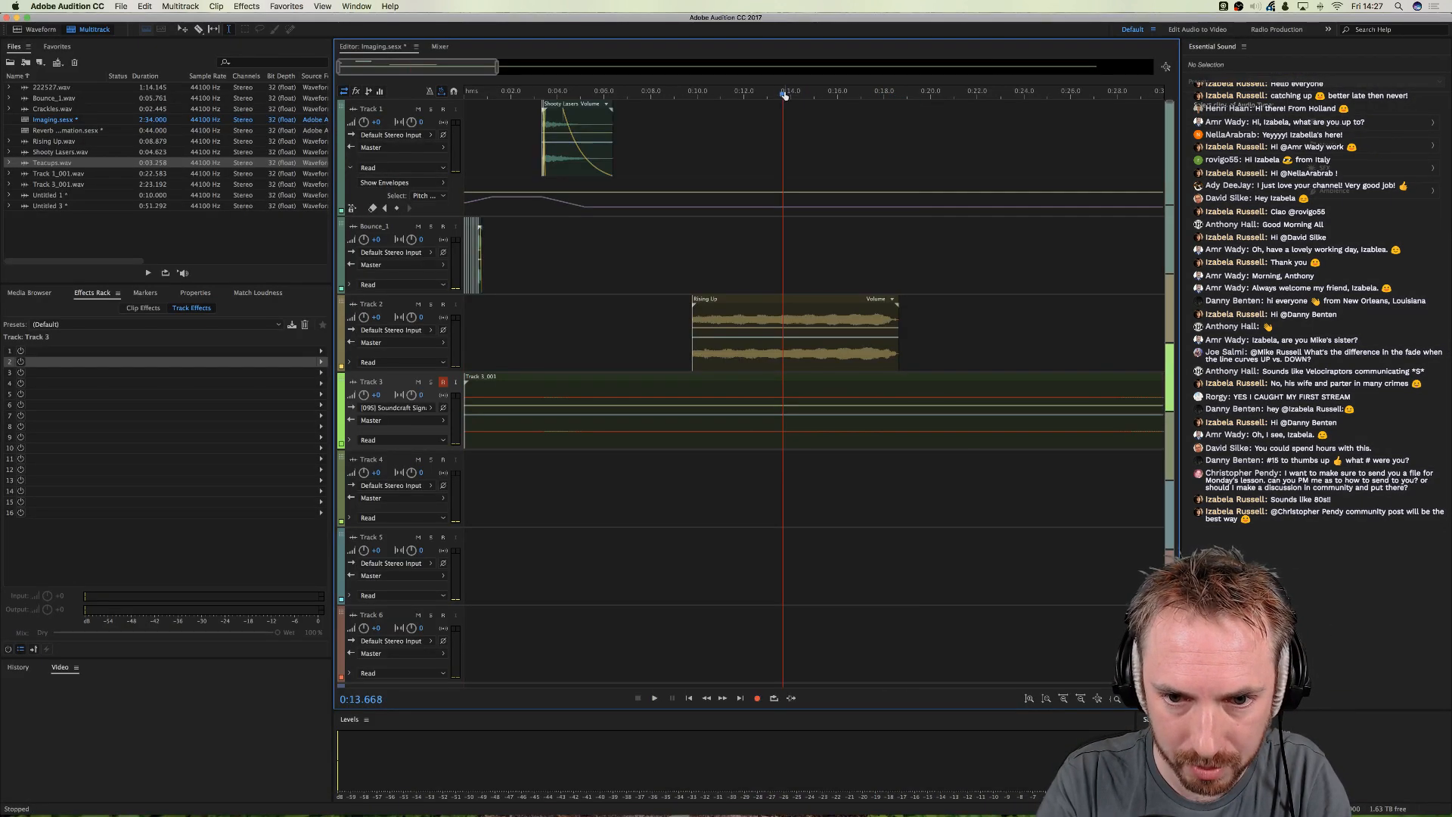
- Open the recorded Track 3_001 clip in the waveform editor and show its full length
click(719, 430)
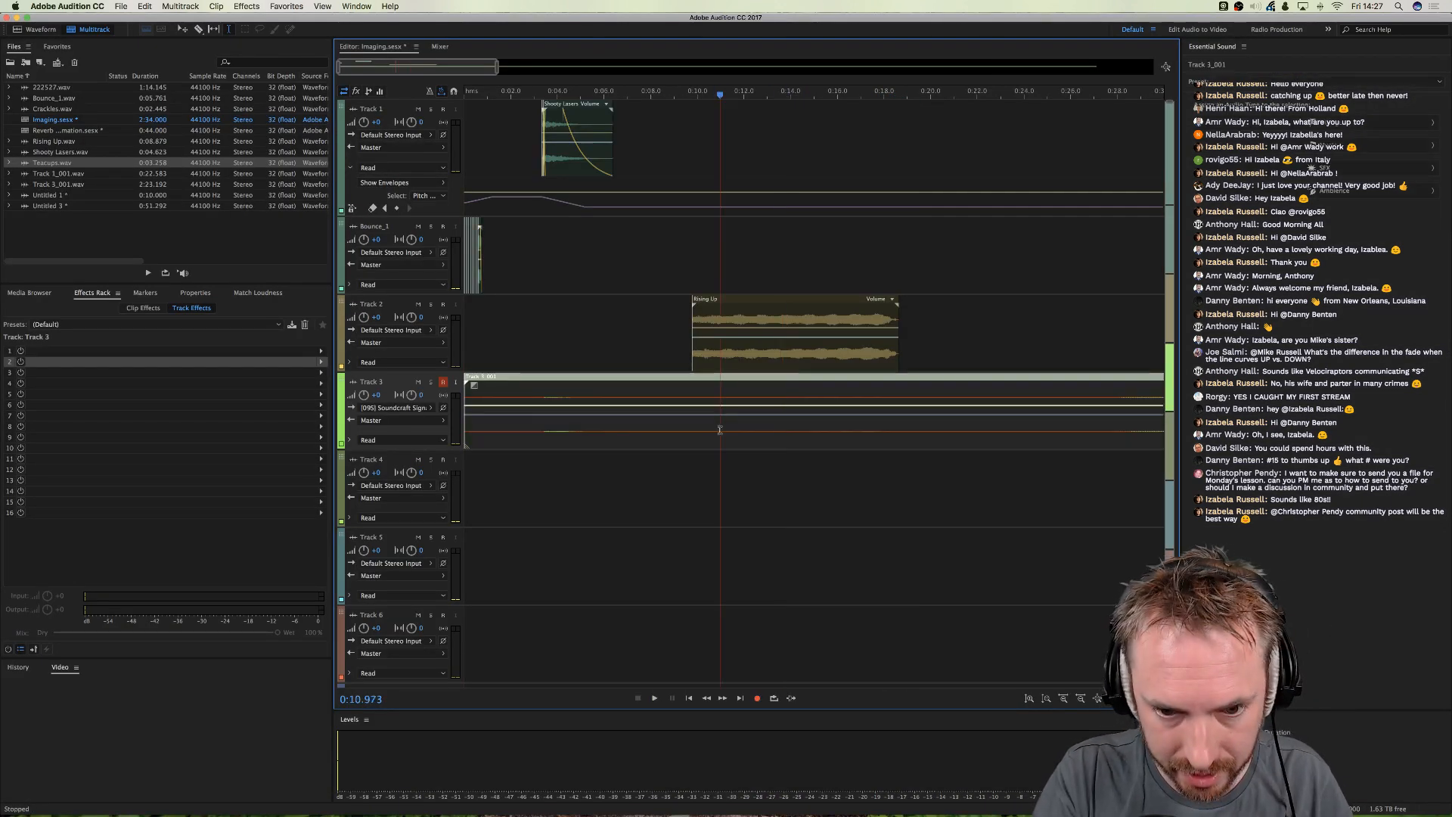
double_click(708, 431)
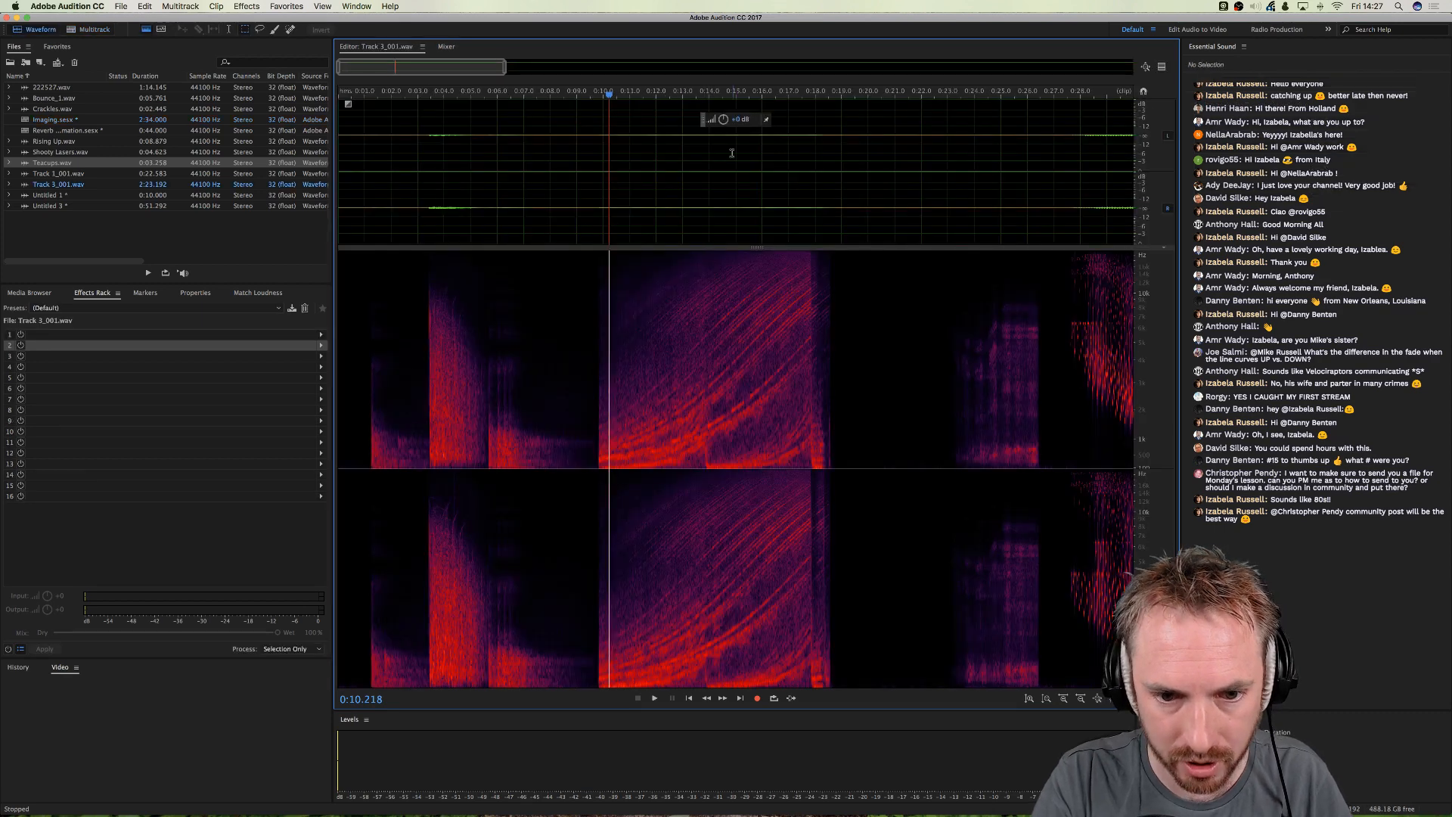
key(backslash)
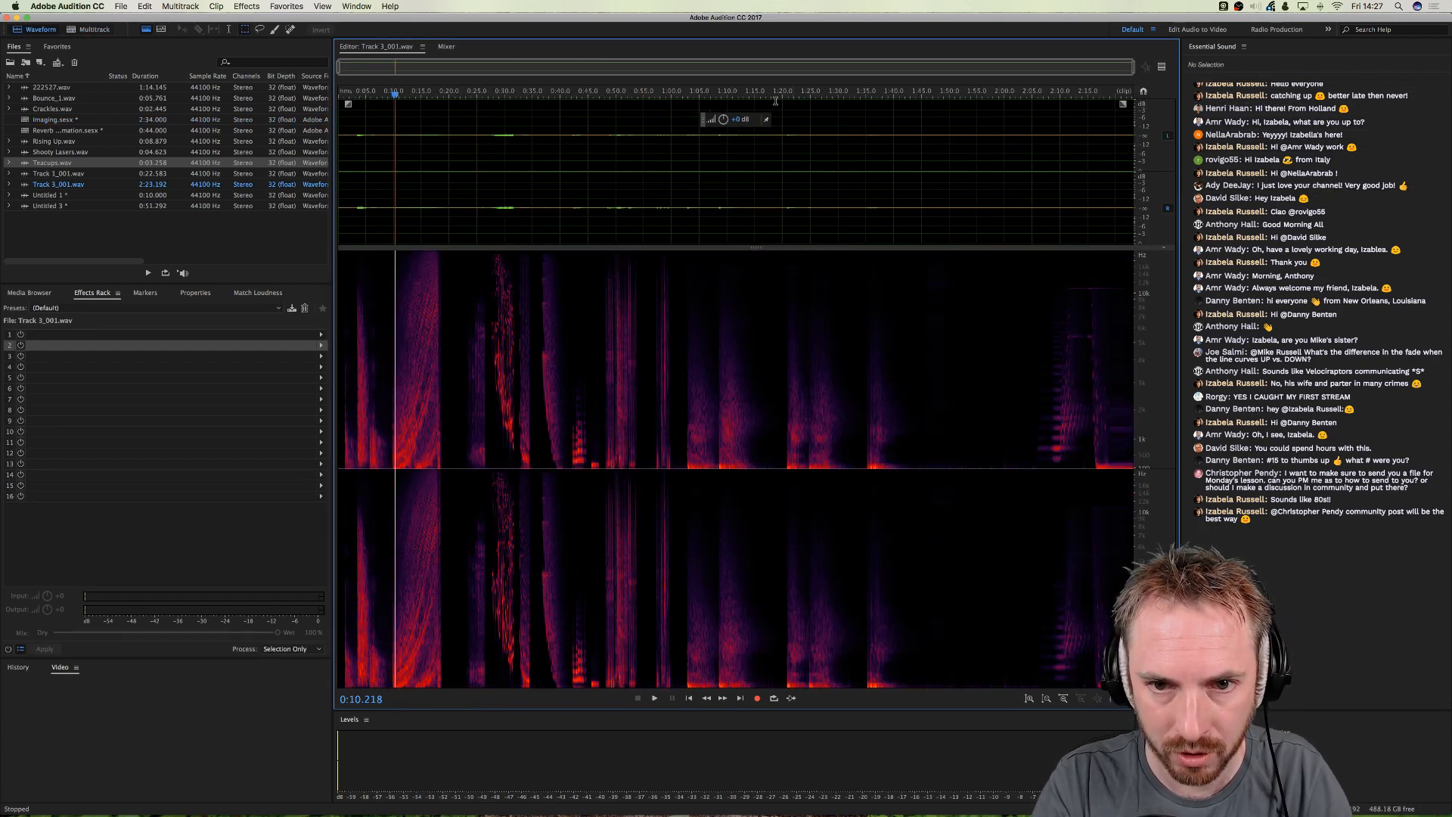
- Normalize the entire Track 3_001 recording
key(super+a)
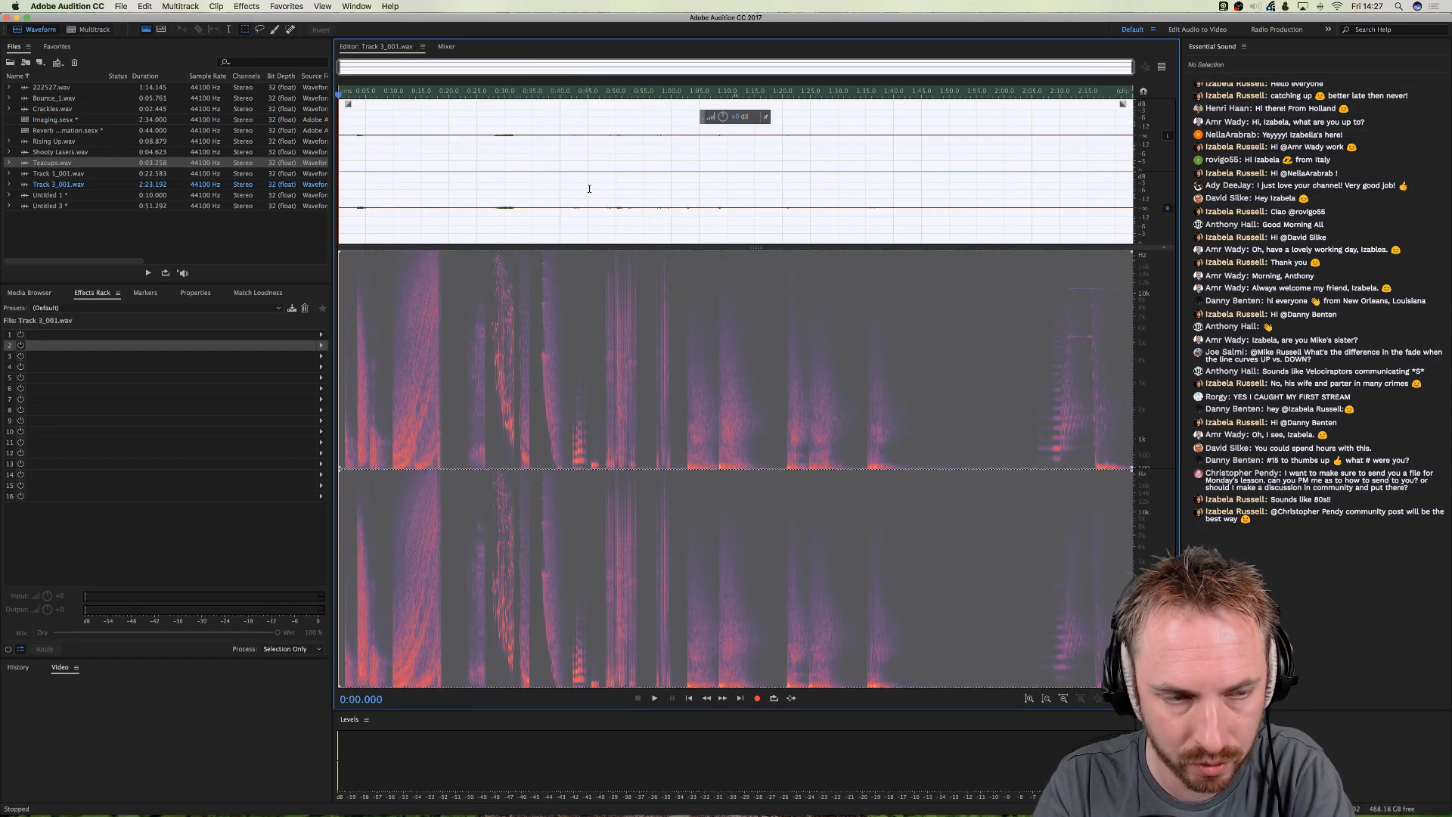
click(302, 6)
click(318, 128)
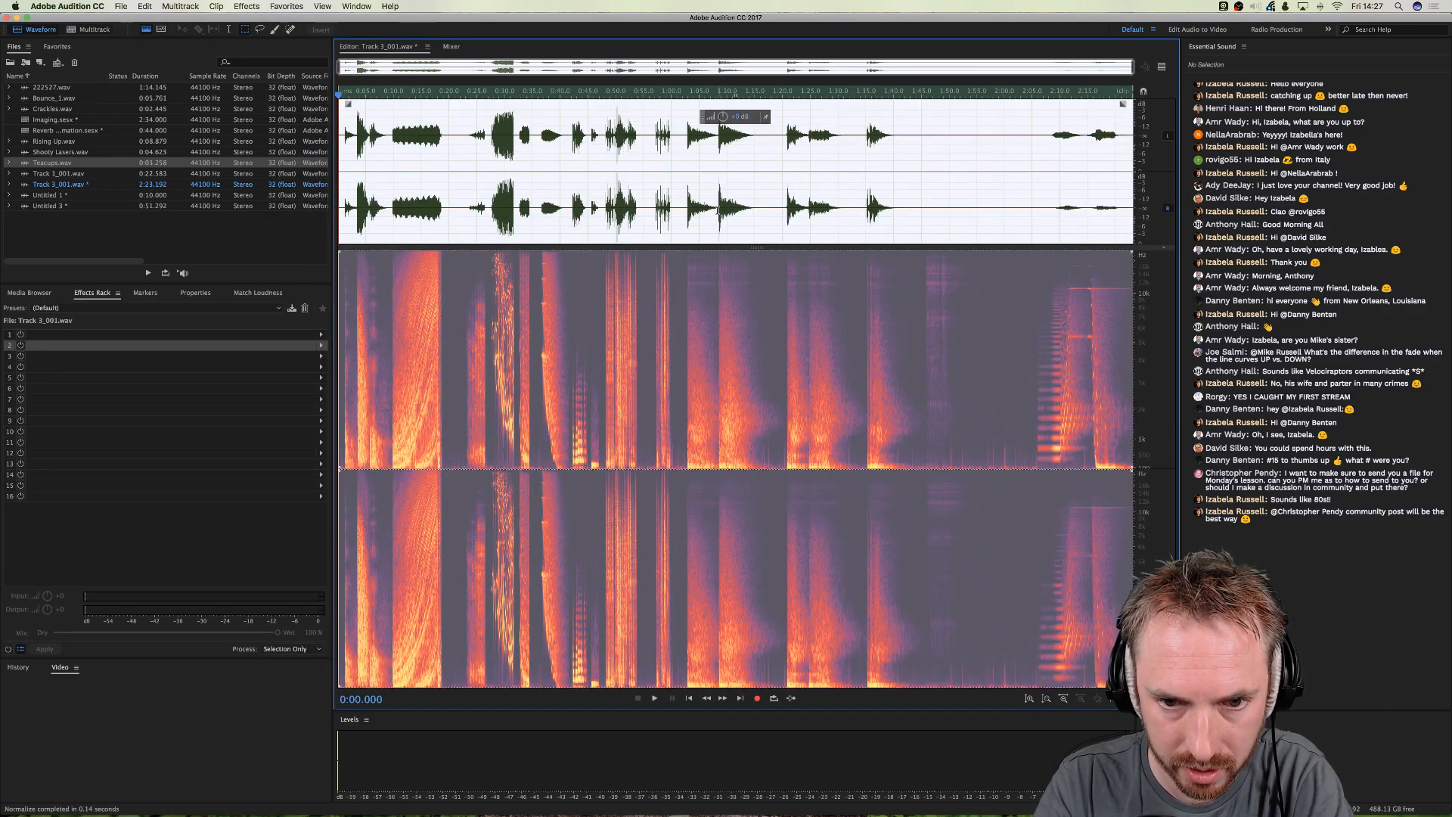
- Preview the normalized recording from about 1:08 and place the playhead at about 1:20.7
click(716, 212)
key(space)
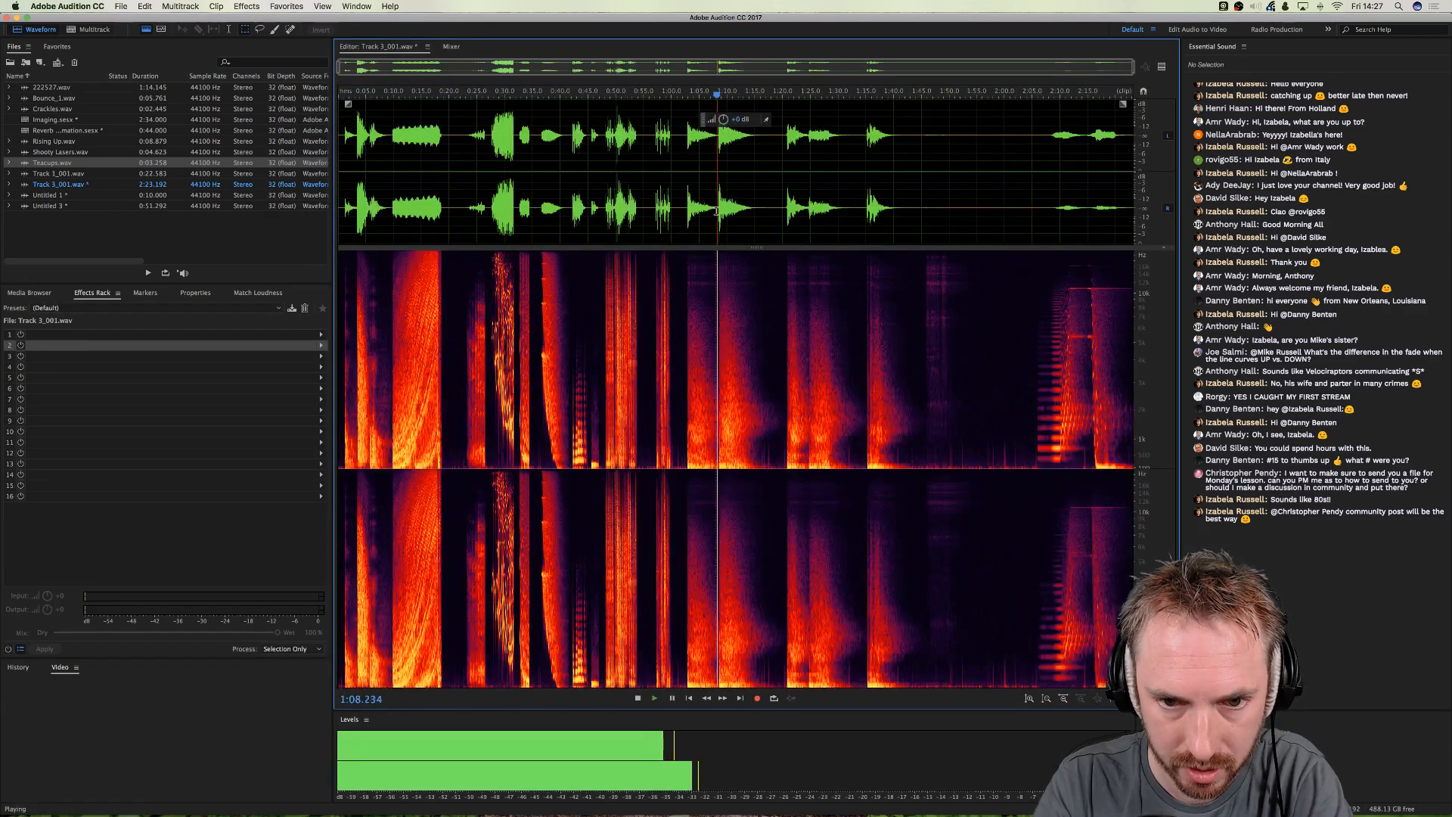
key(space)
click(786, 206)
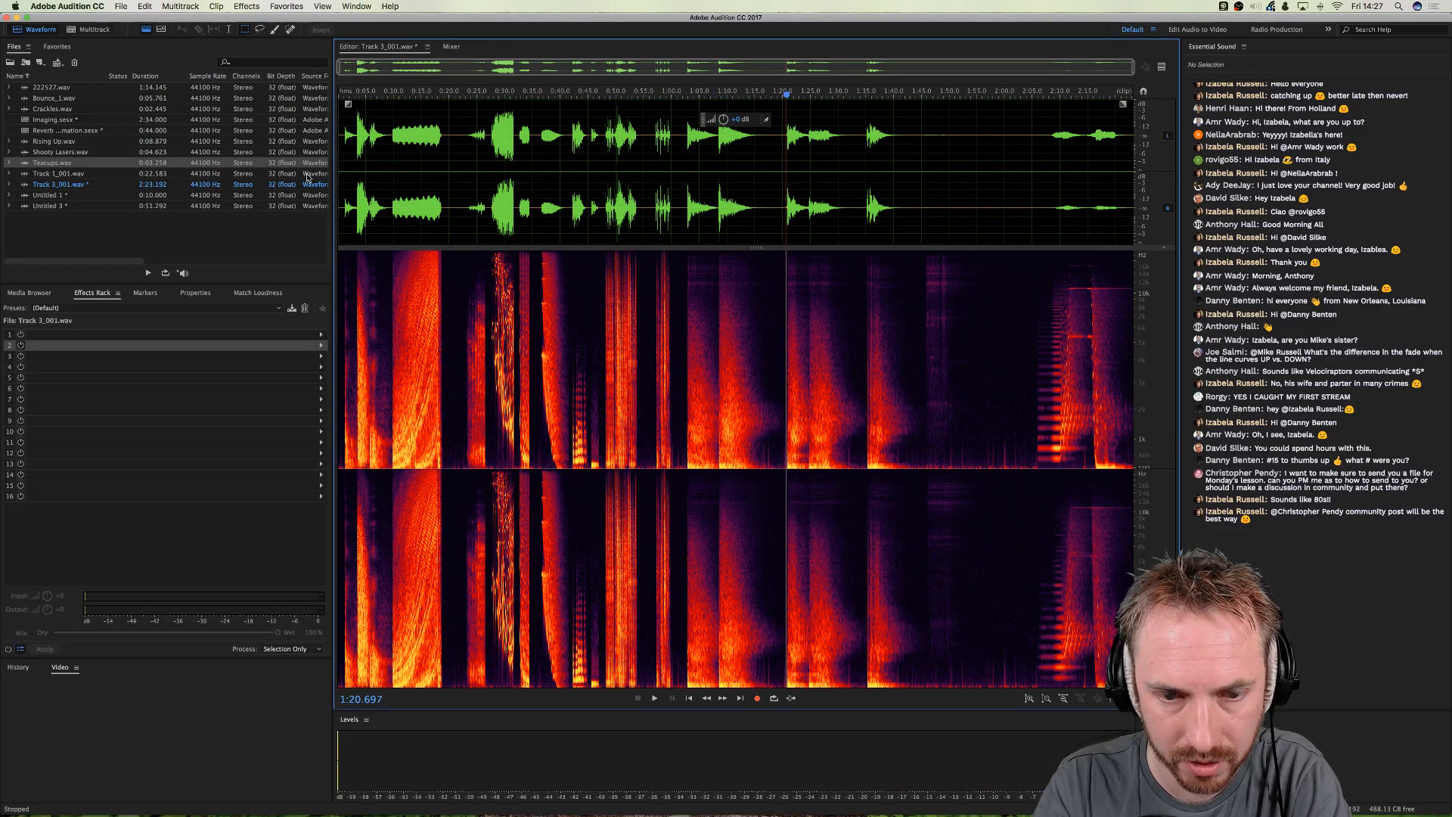
- Return to the Imaging multitrack session, split the Track 3 recording at about 1:08 and shift the later part to start at about 1:13
click(80, 31)
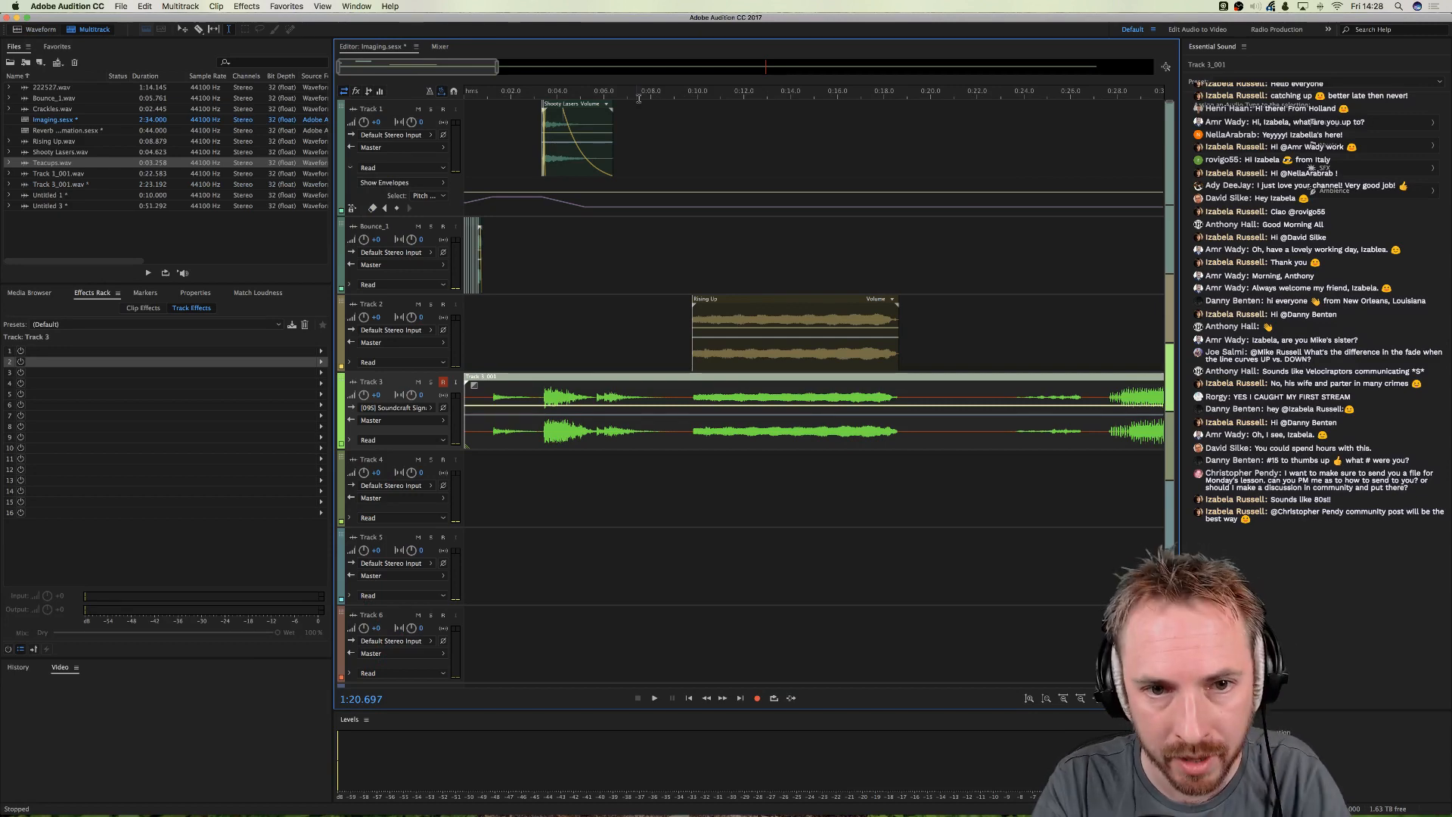
scroll(642, 227, down, 3)
scroll(642, 87, down, 5)
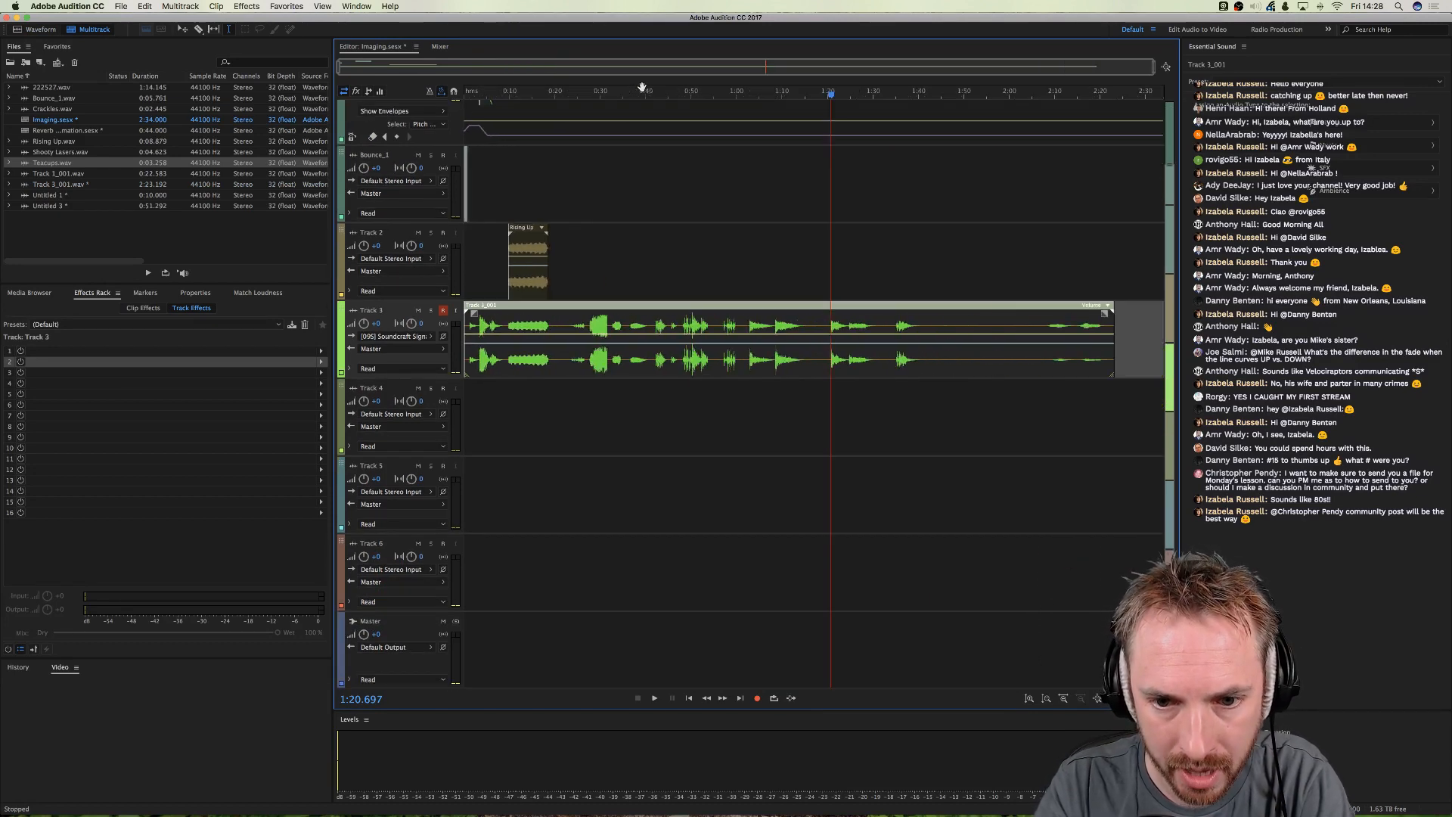
click(777, 370)
click(773, 368)
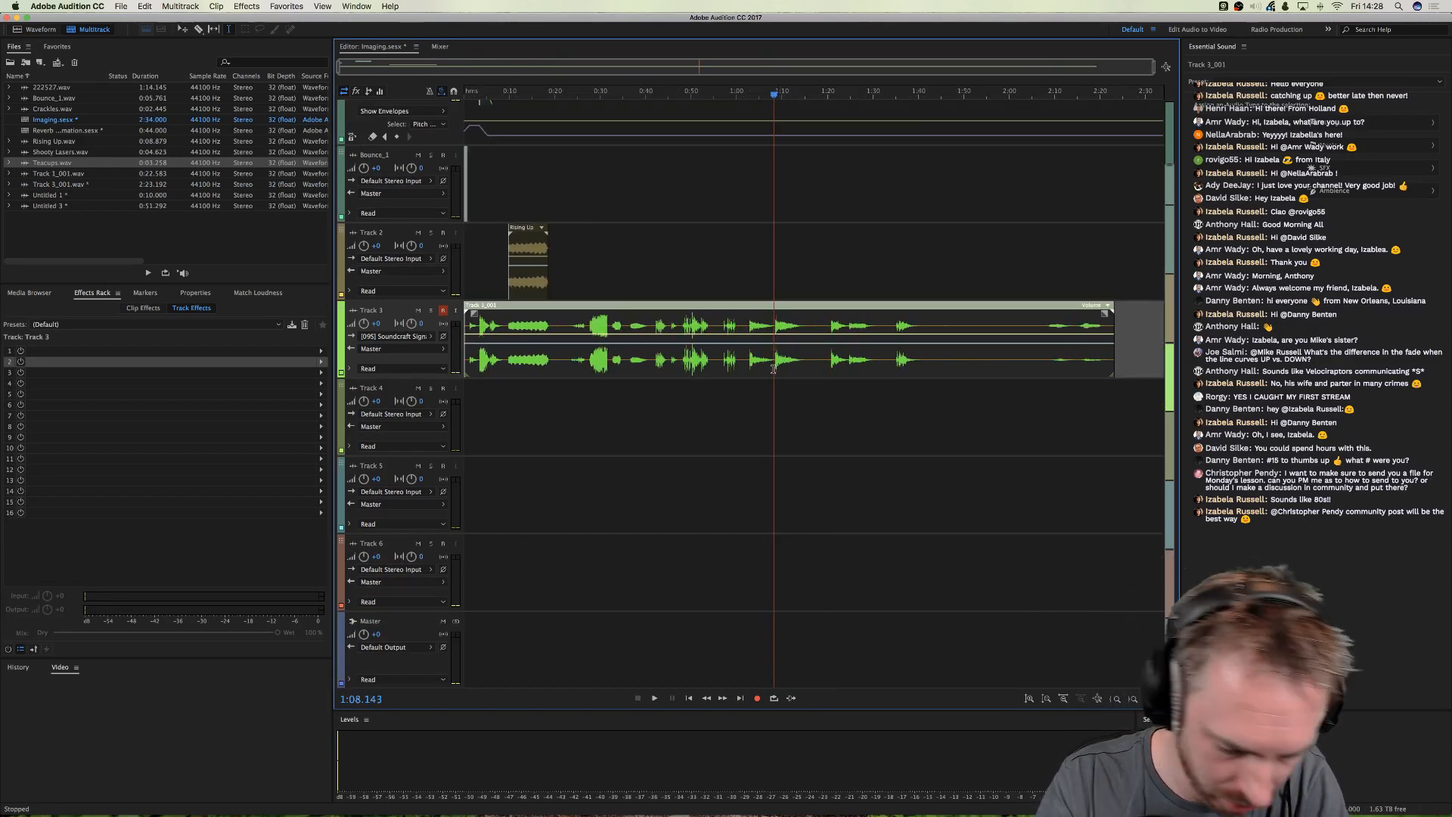
key(super+k)
drag(795, 373, 817, 374)
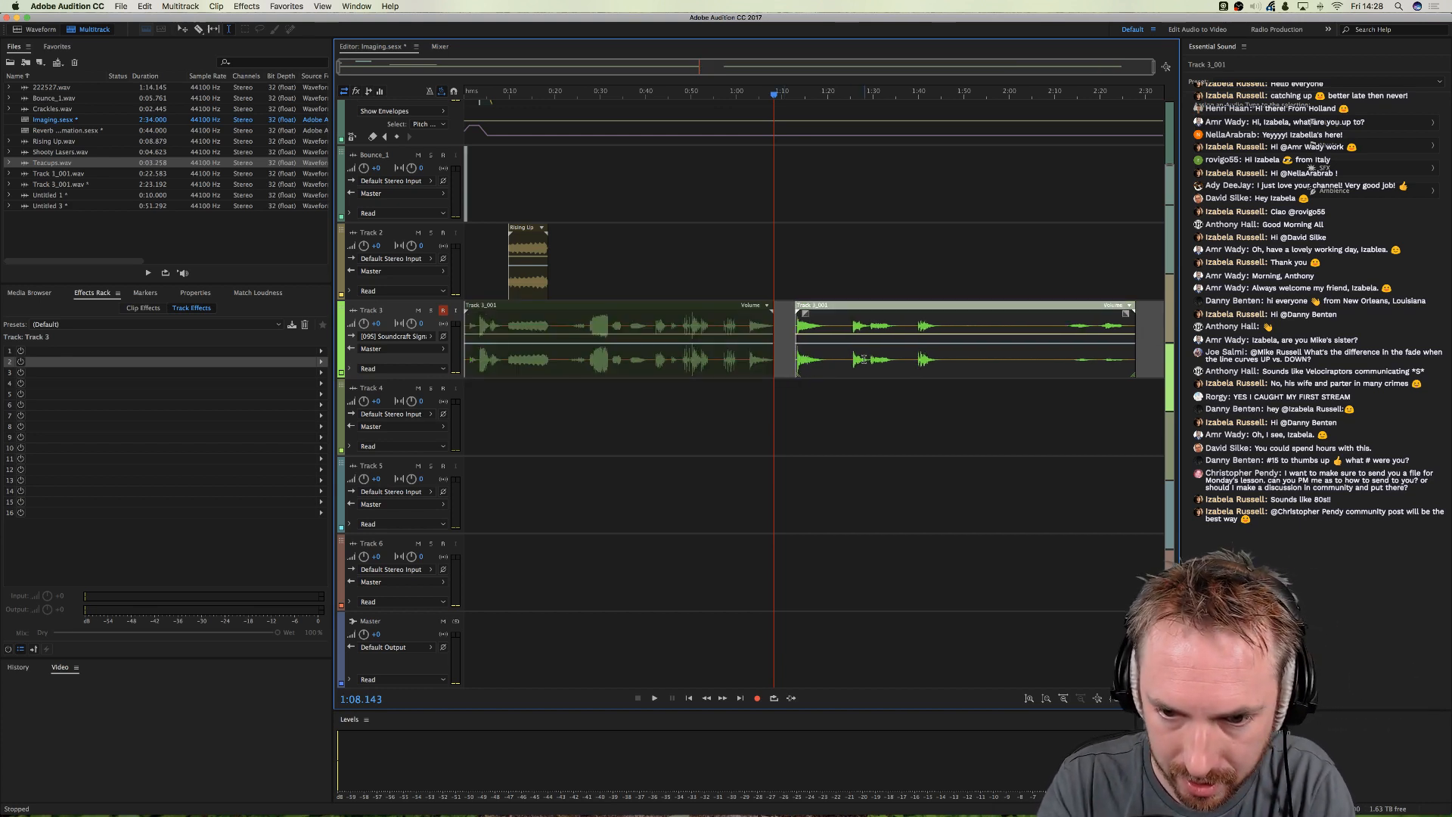
- Split the later Track 3 clip at about 1:25, just before its second burst, and play from the cut
click(850, 364)
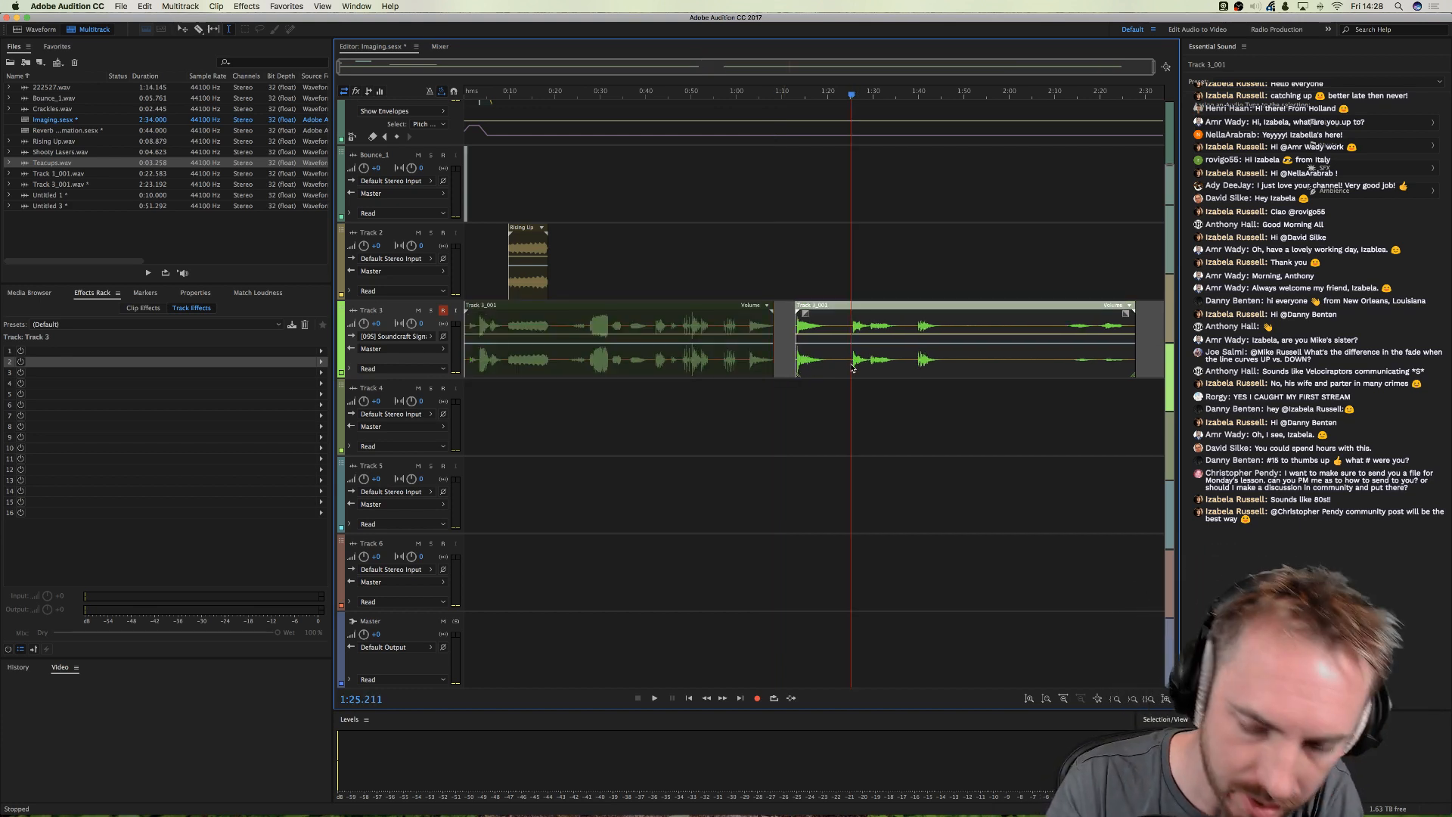
key(super+k)
key(space)
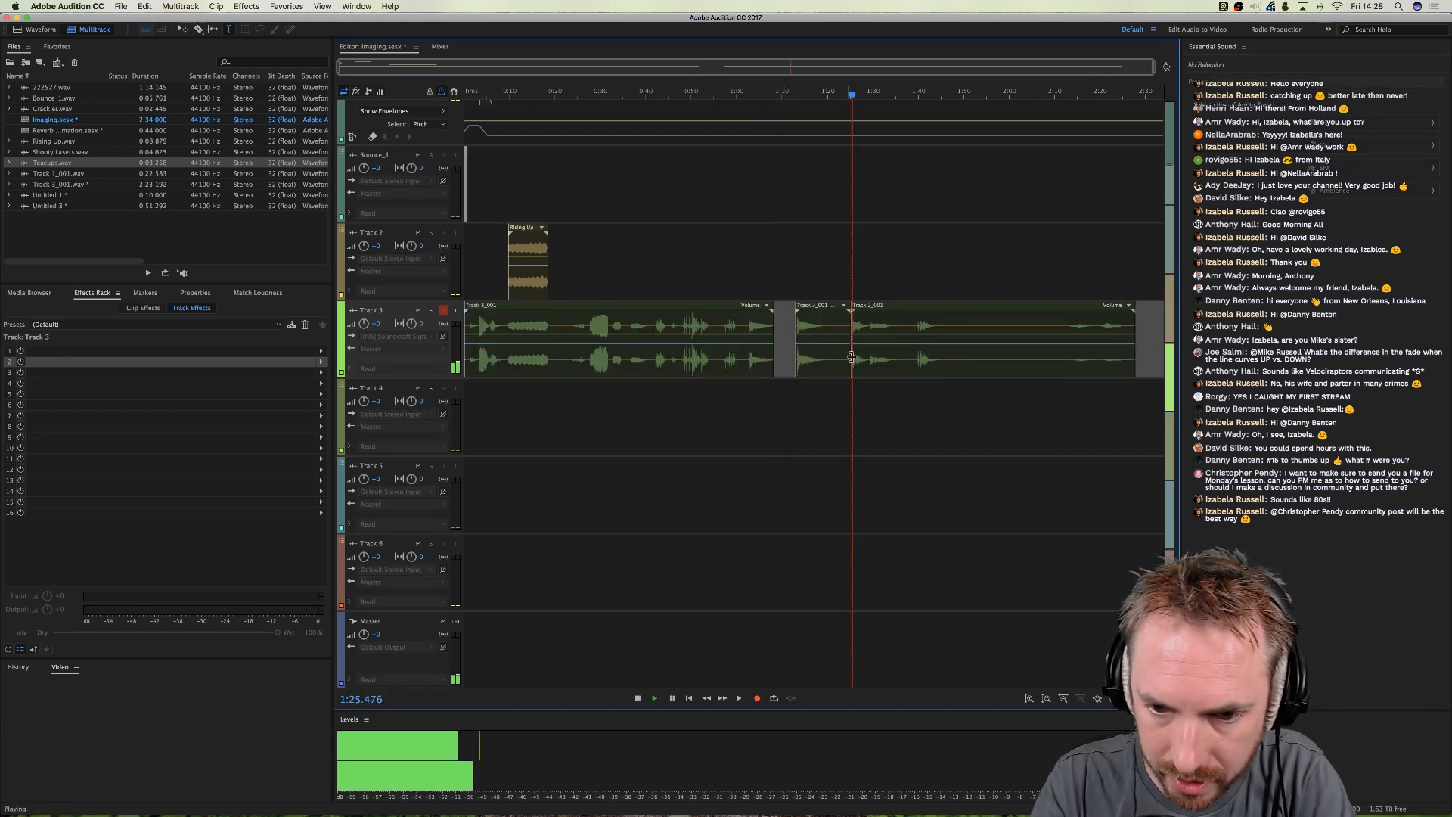
- Audition the sounds later on Track 3 and copy the short one from about 2:19.7 onto Track 4 at about 1:13
click(917, 364)
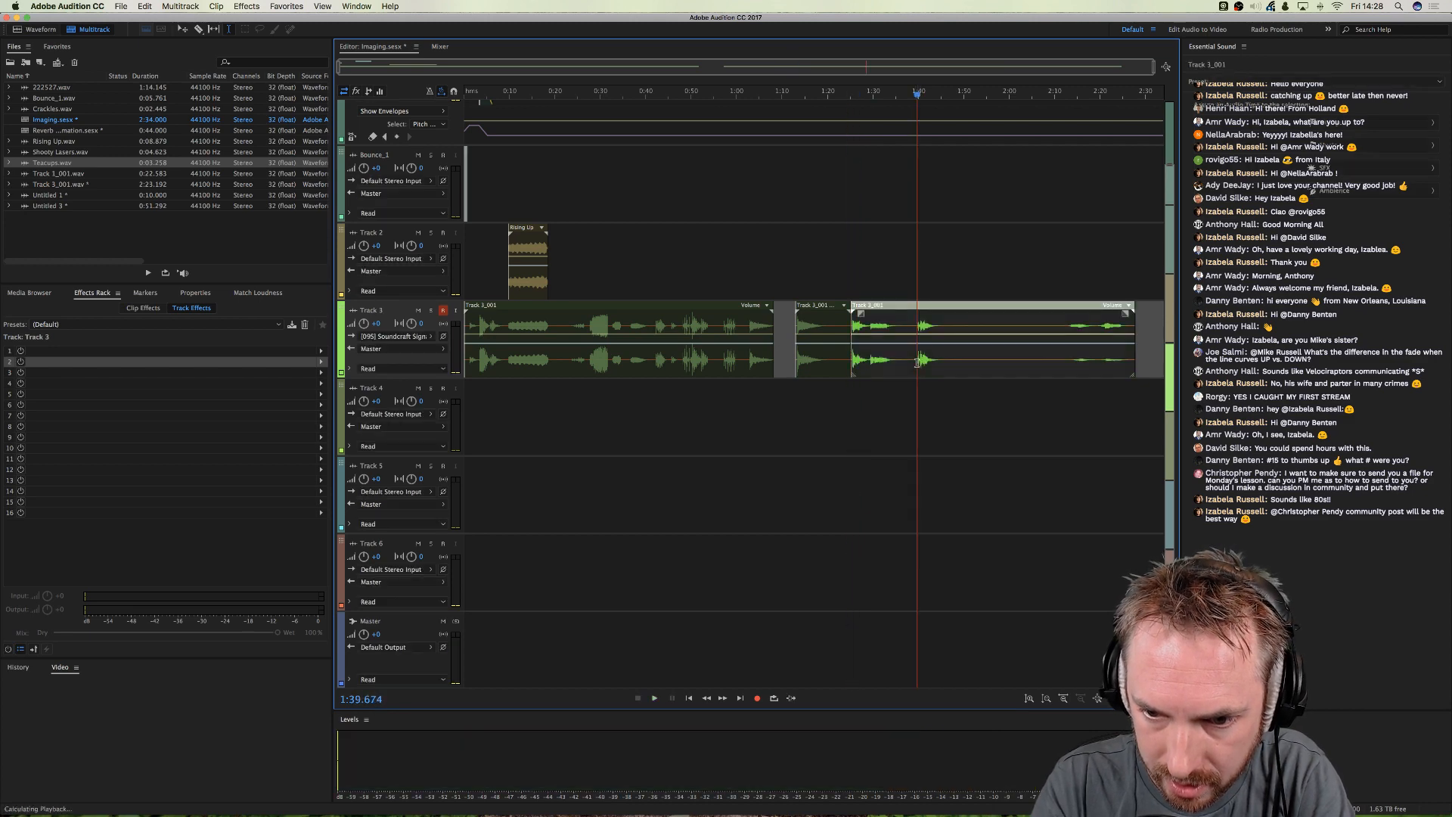
click(1077, 362)
click(1102, 361)
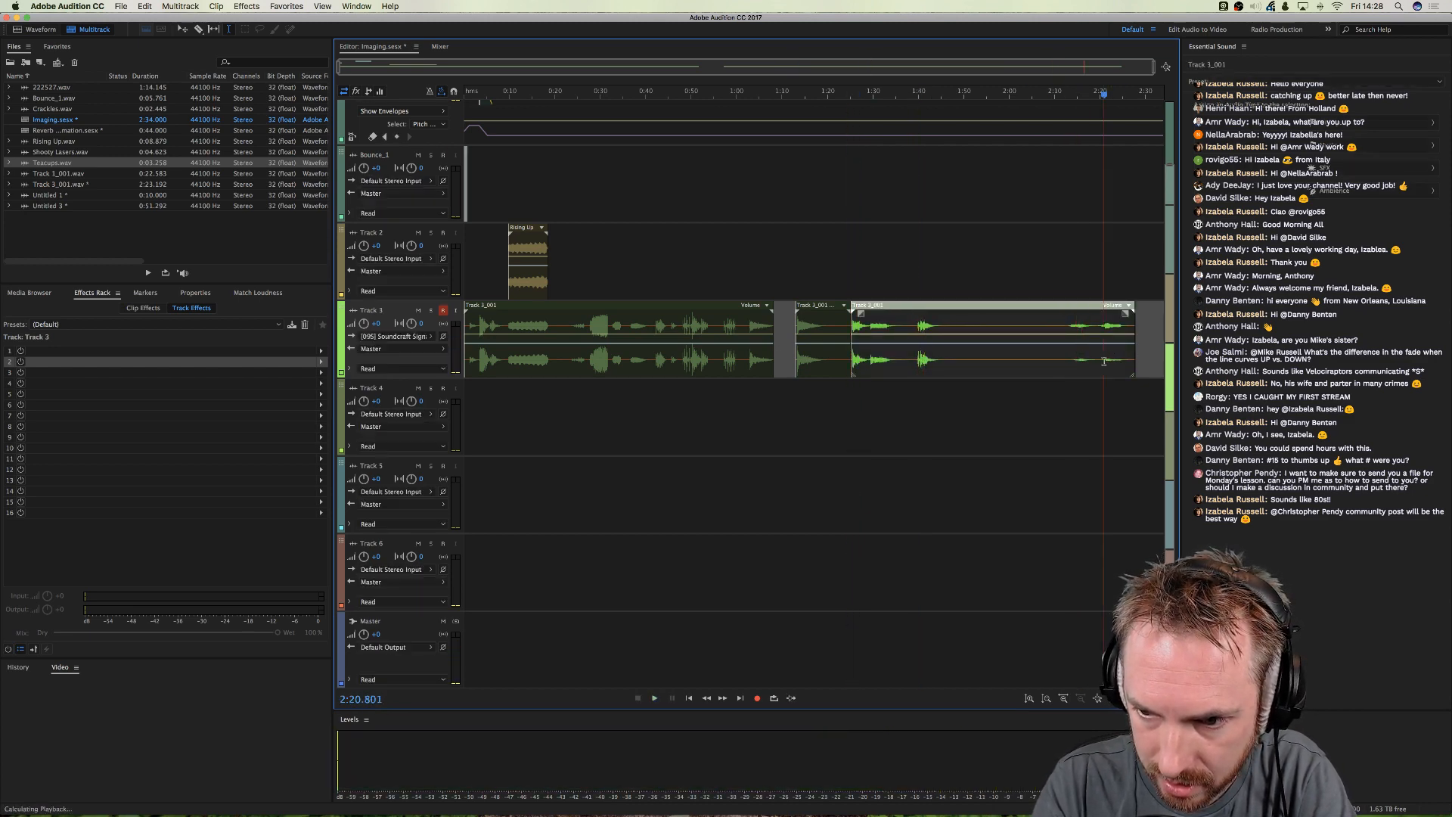
key(space)
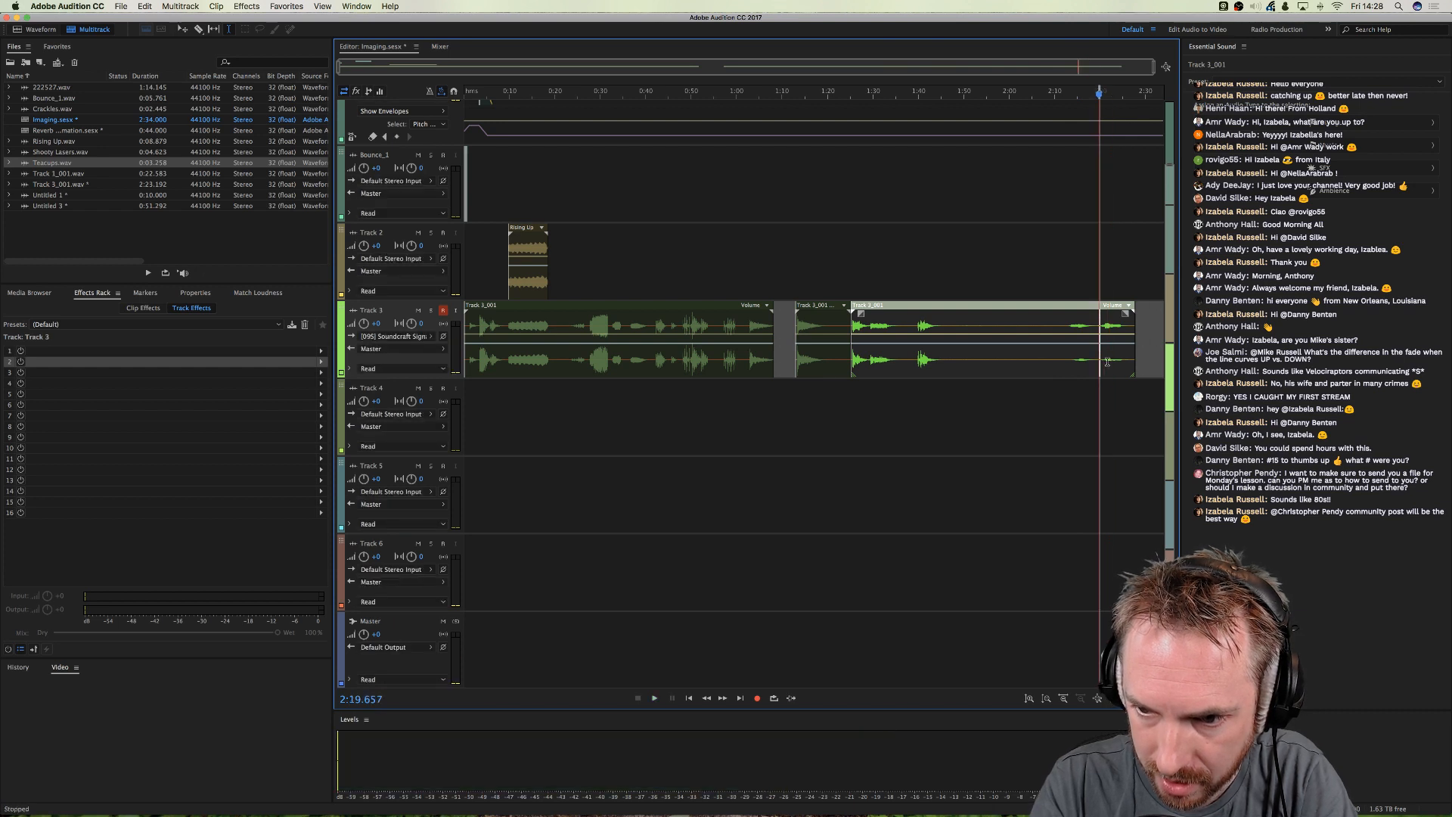
drag(1098, 362, 1122, 362)
key(ctrl+c)
click(797, 399)
key(ctrl+v)
- Move the Rising Up clip on Track 2 to about 1:13 and disarm recording on Track 3, previewing the layered sounds
drag(525, 285, 796, 268)
click(796, 268)
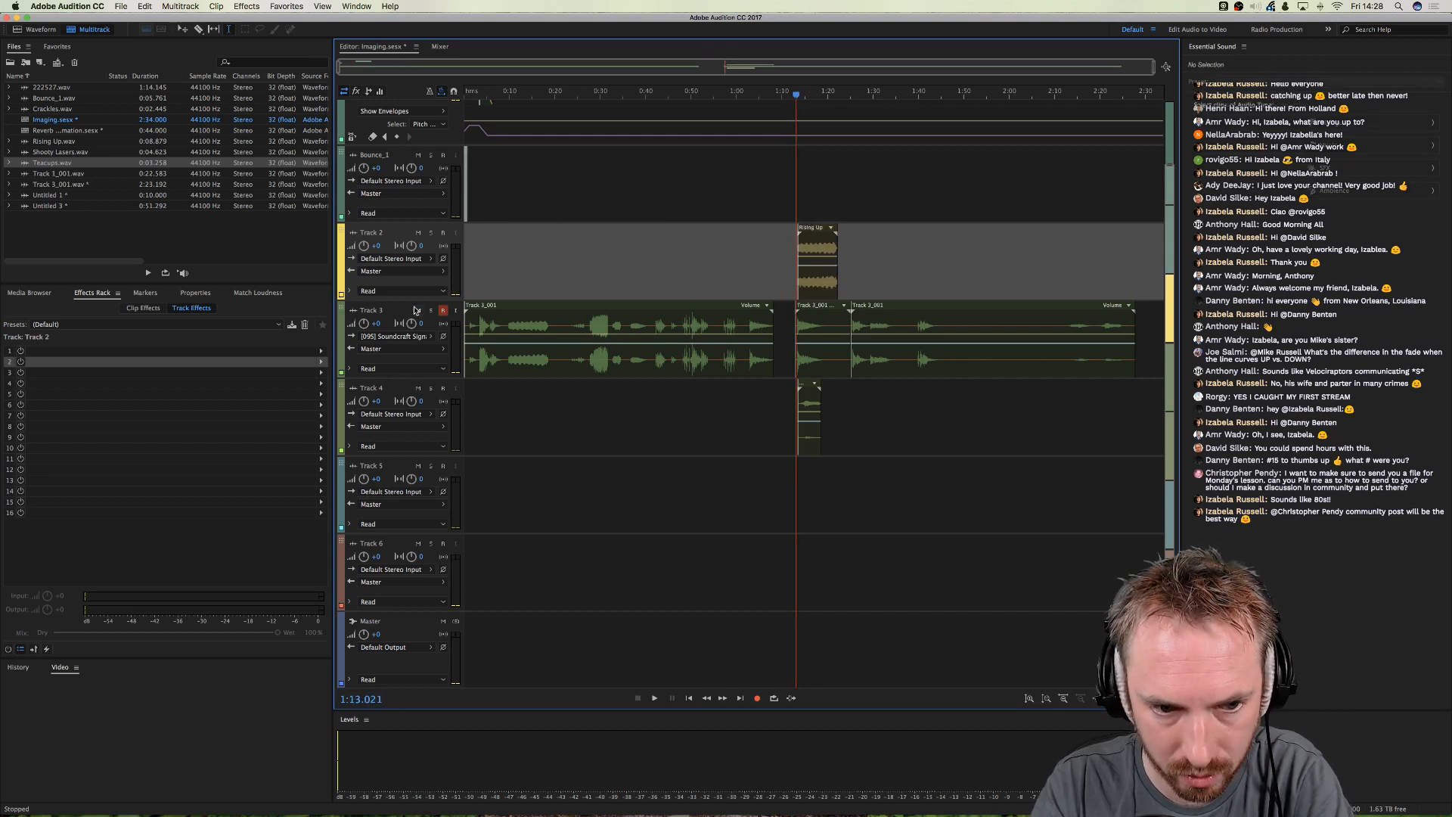
click(441, 312)
key(space)
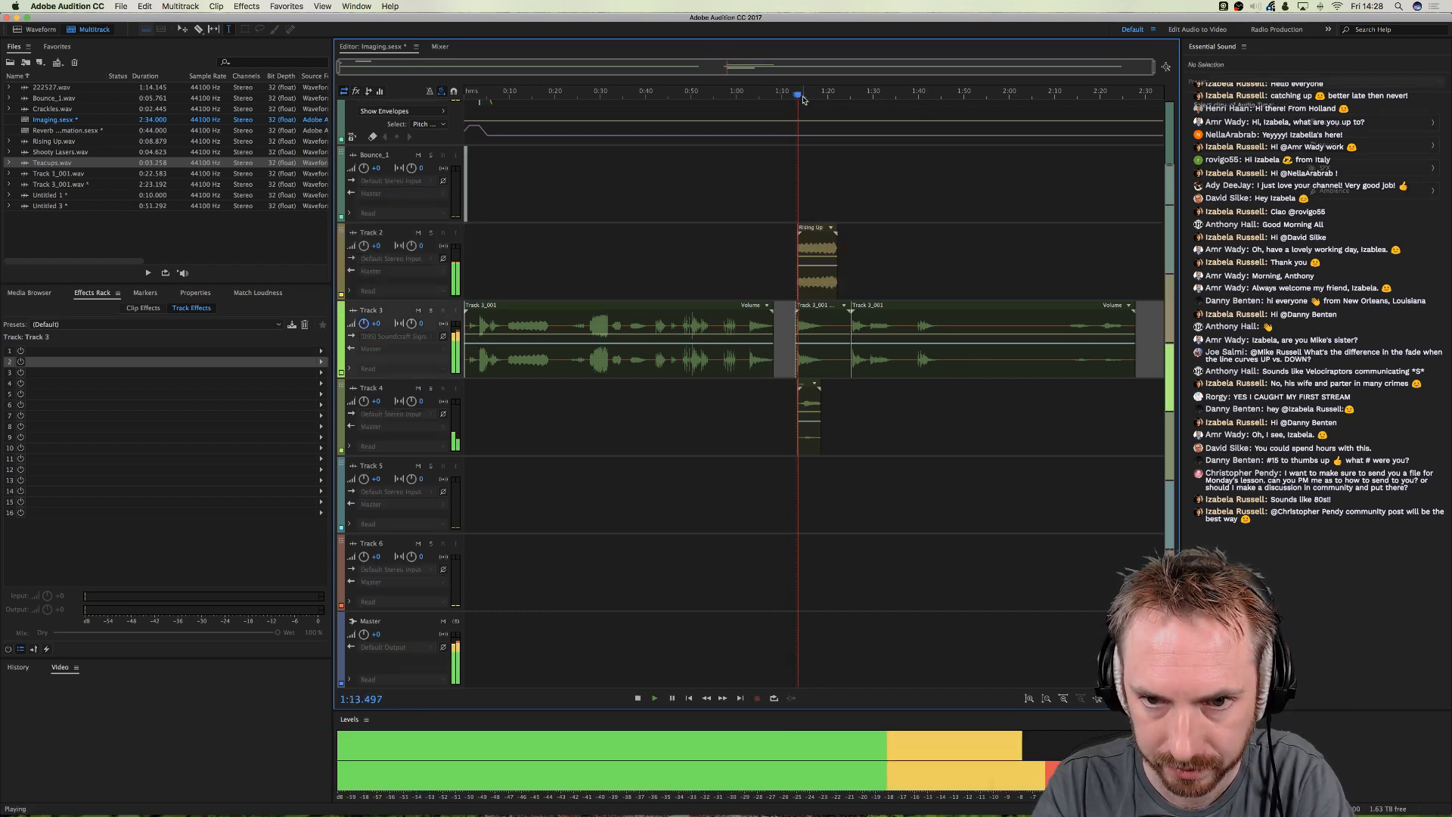
scroll(803, 99, up, 2)
key(space)
scroll(803, 100, up, 3)
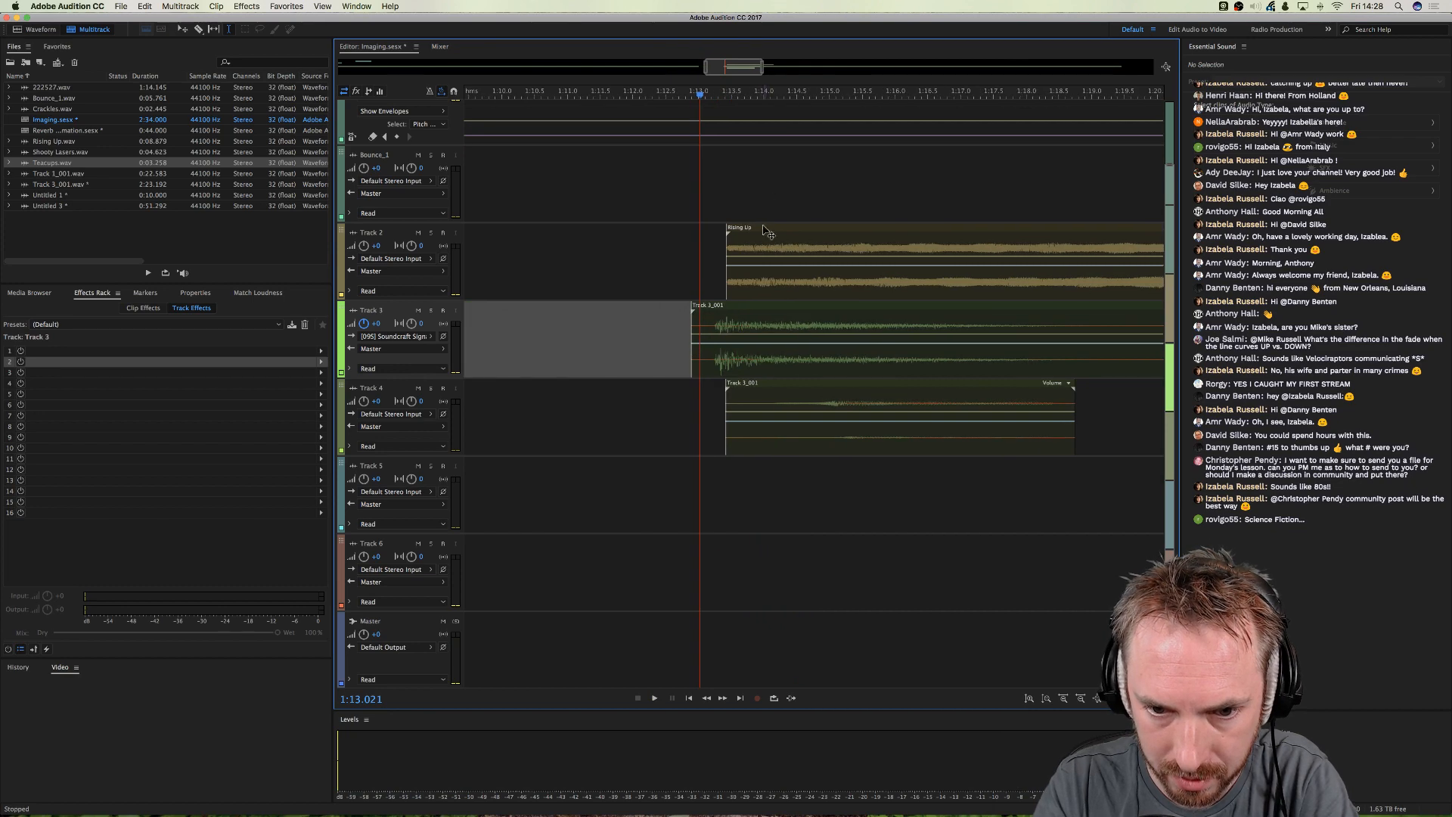
- Shift the Rising Up clip slightly earlier to align with the onset of the Track 3 hit and preview the timing
drag(745, 279, 730, 282)
key(space)
key(space)
key(space)
key(space)
key(space)
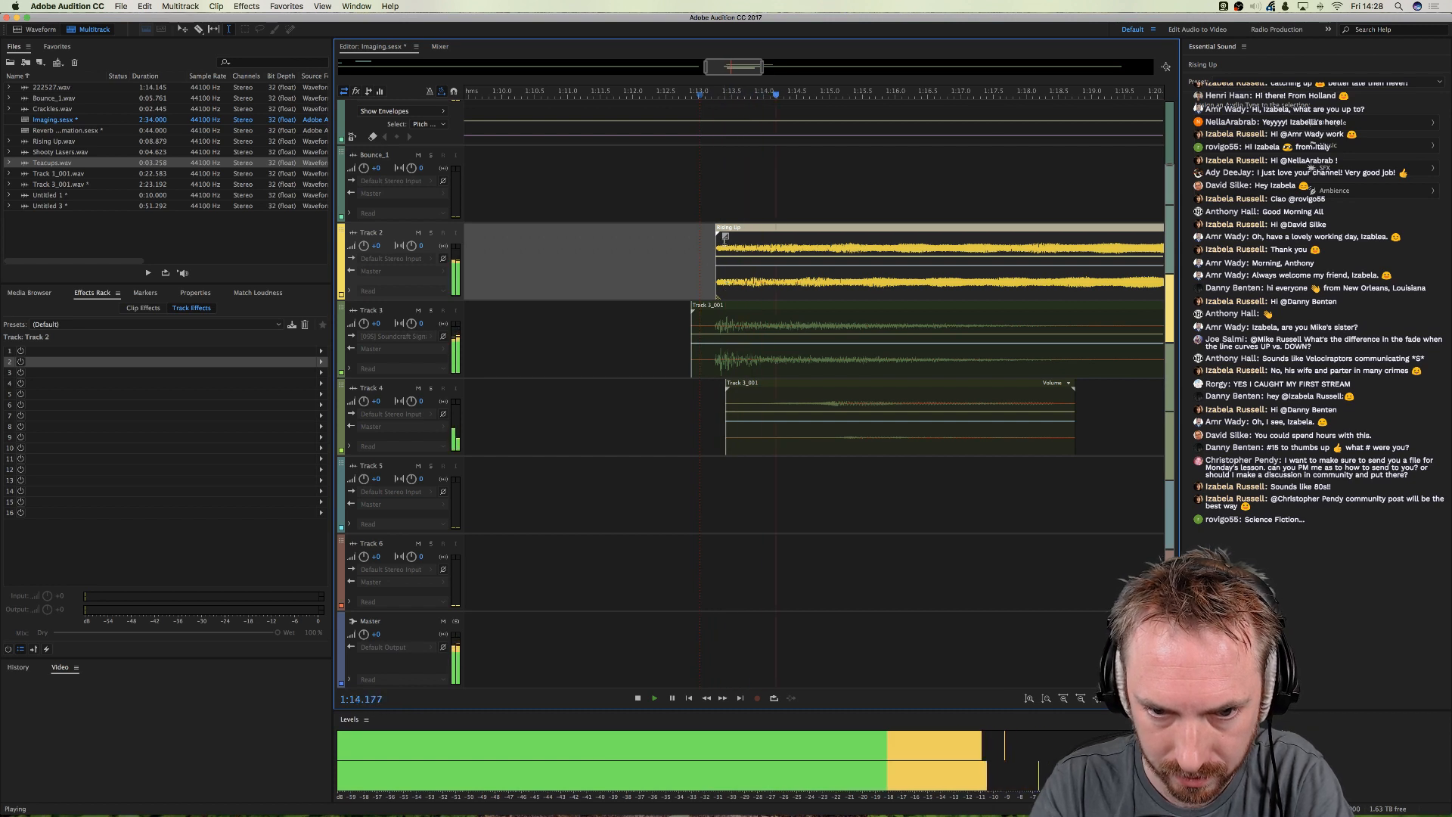
- Lower the Track 2 volume to -5.7 dB and play the layered sounds from about 1:13 to check the balance
key(space)
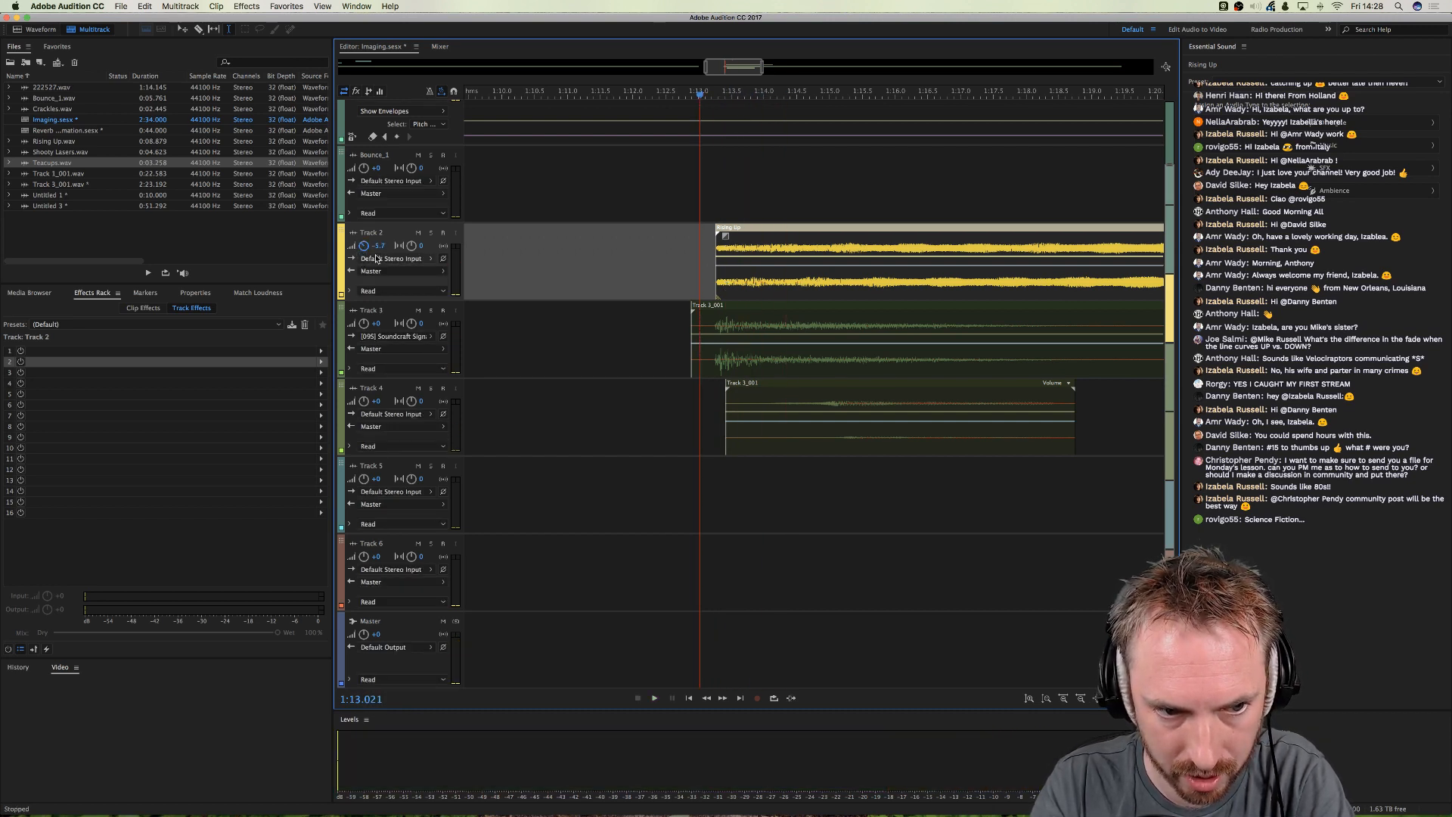
key(space)
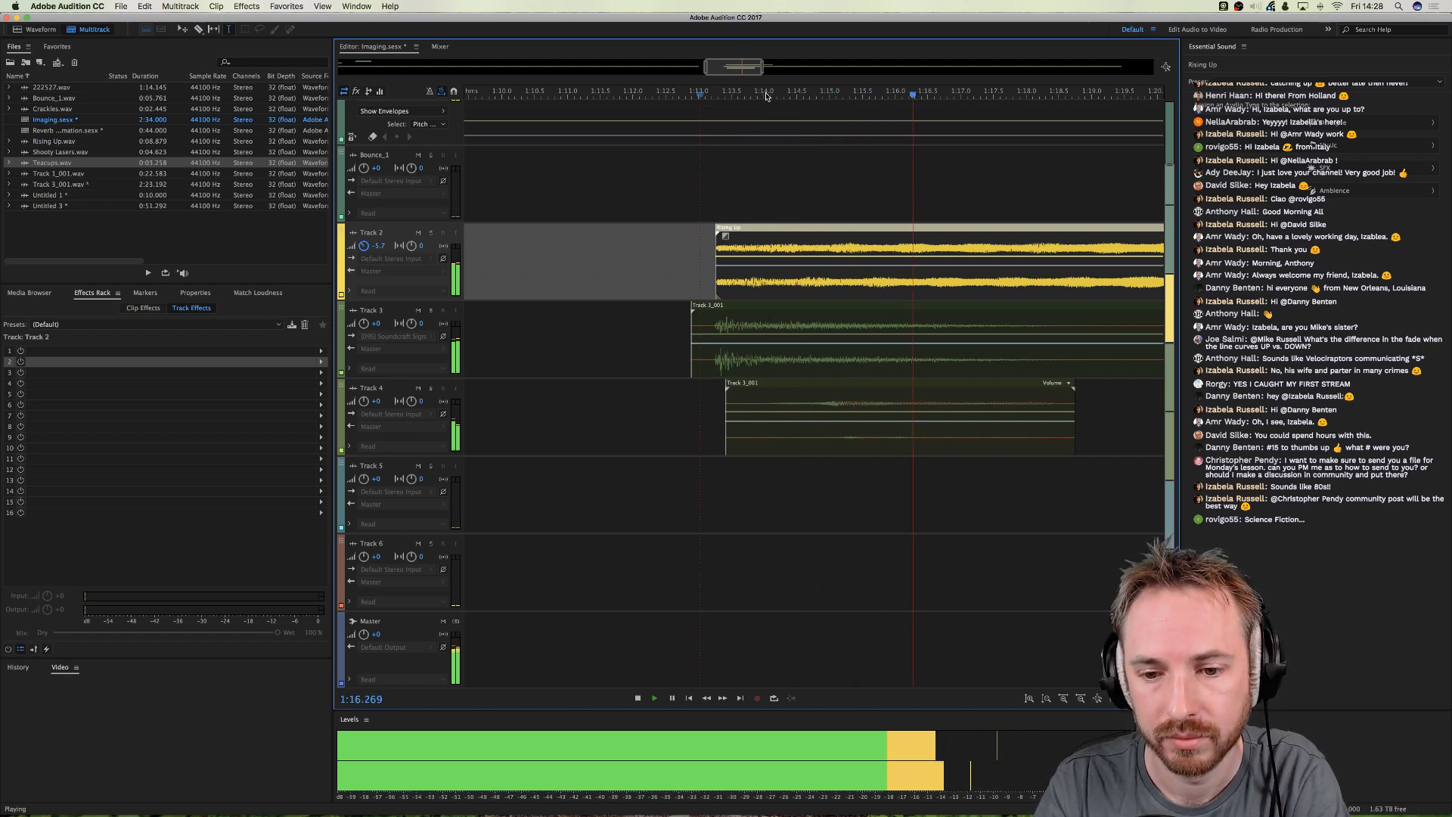
scroll(726, 91, down, 3)
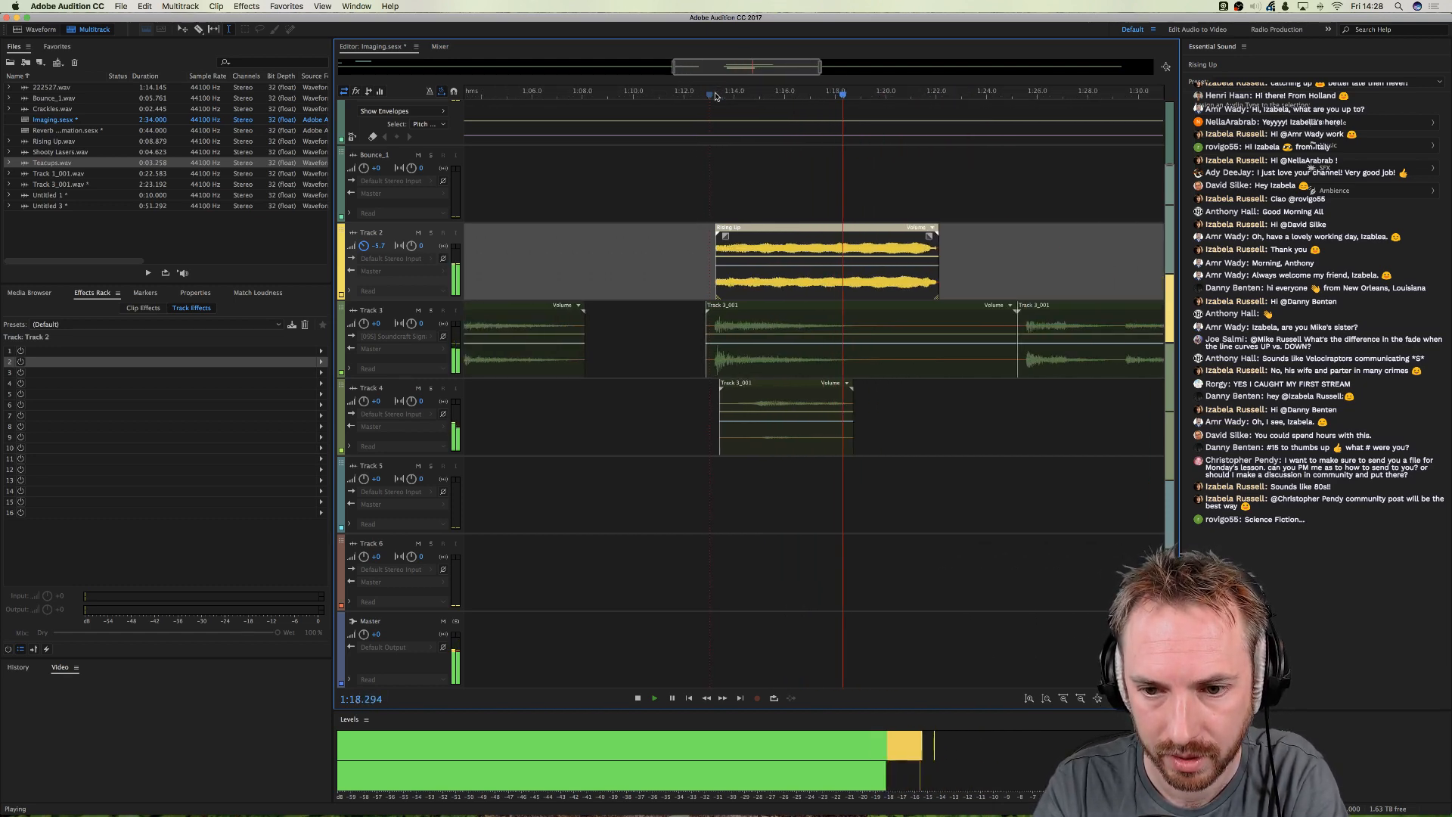
key(space)
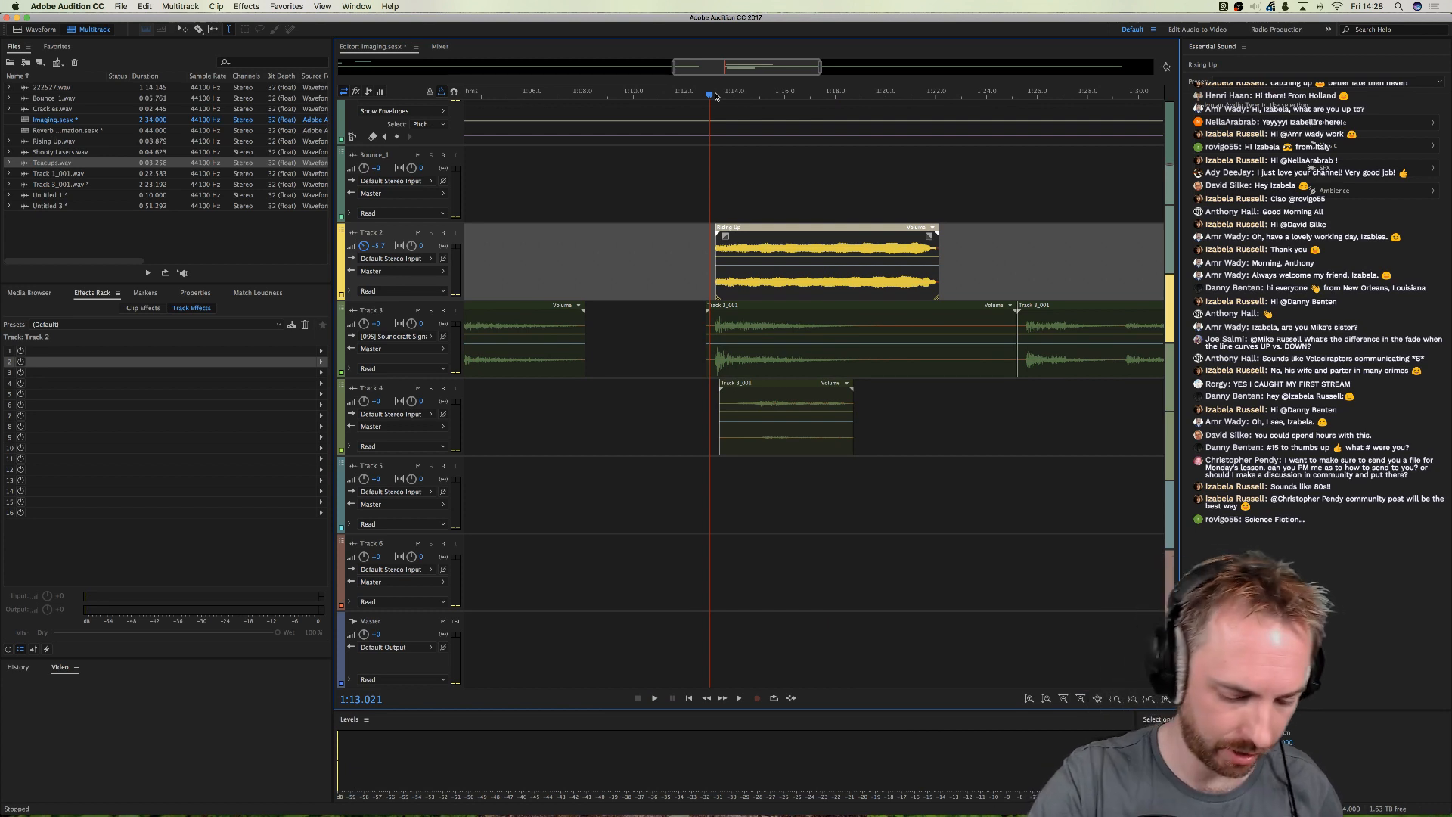
key(space)
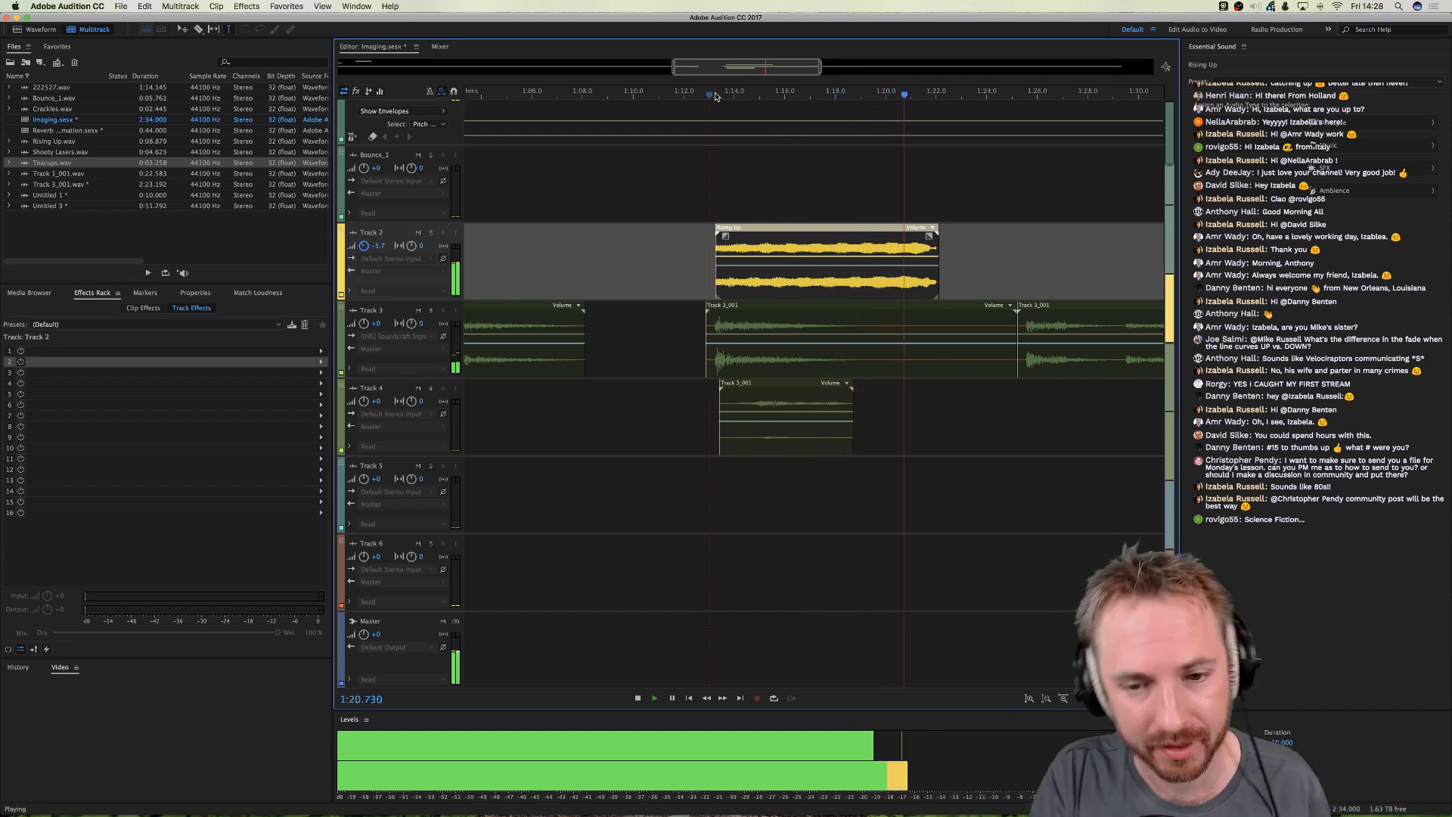
key(space)
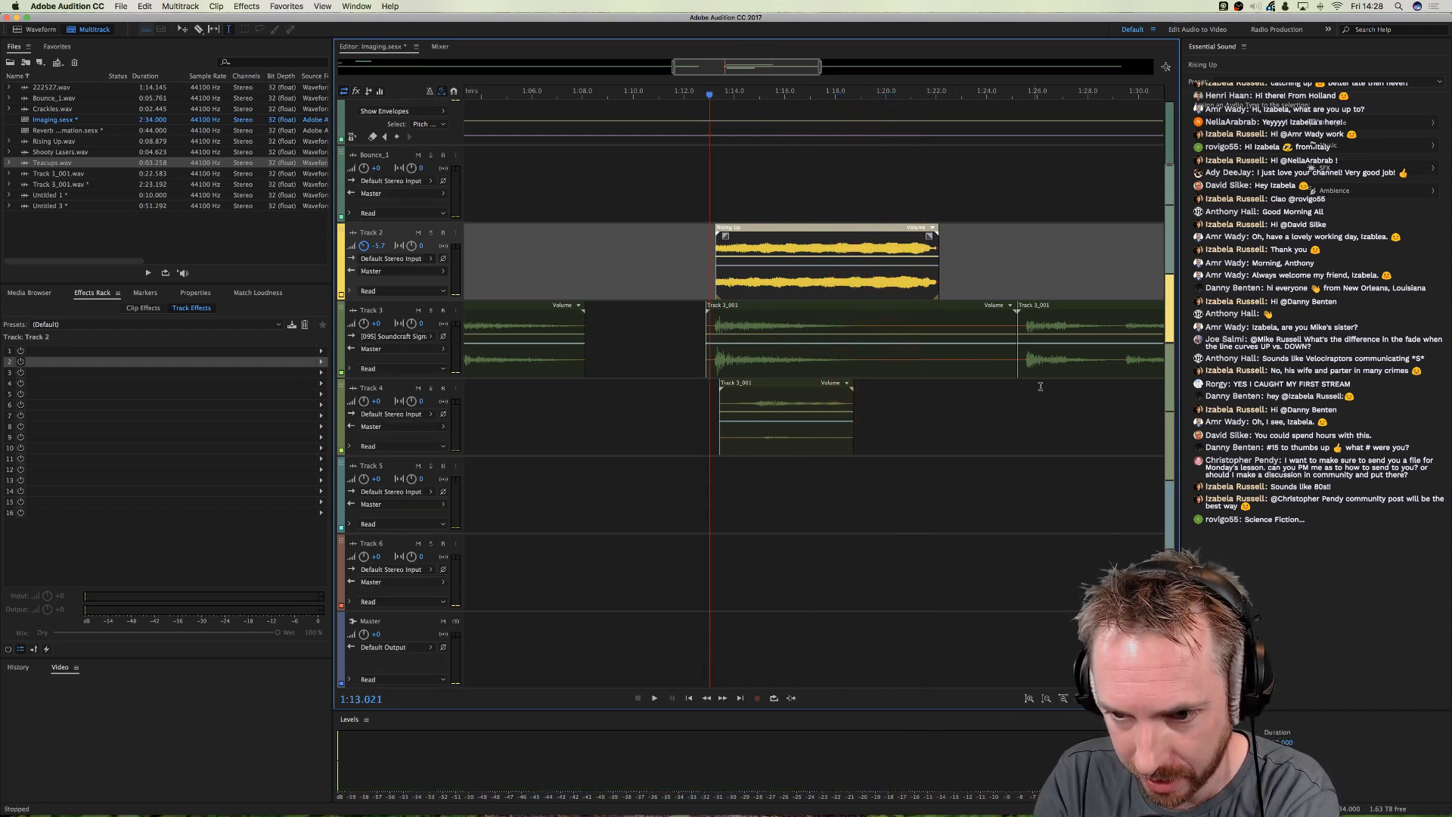
- Move the second hit on Track 3 earlier to about 1:19 so it crossfades with the end of the first hit
click(1037, 372)
drag(1038, 372, 879, 450)
drag(872, 361, 1102, 363)
key(Delete)
click(905, 367)
drag(892, 389, 891, 350)
click(855, 323)
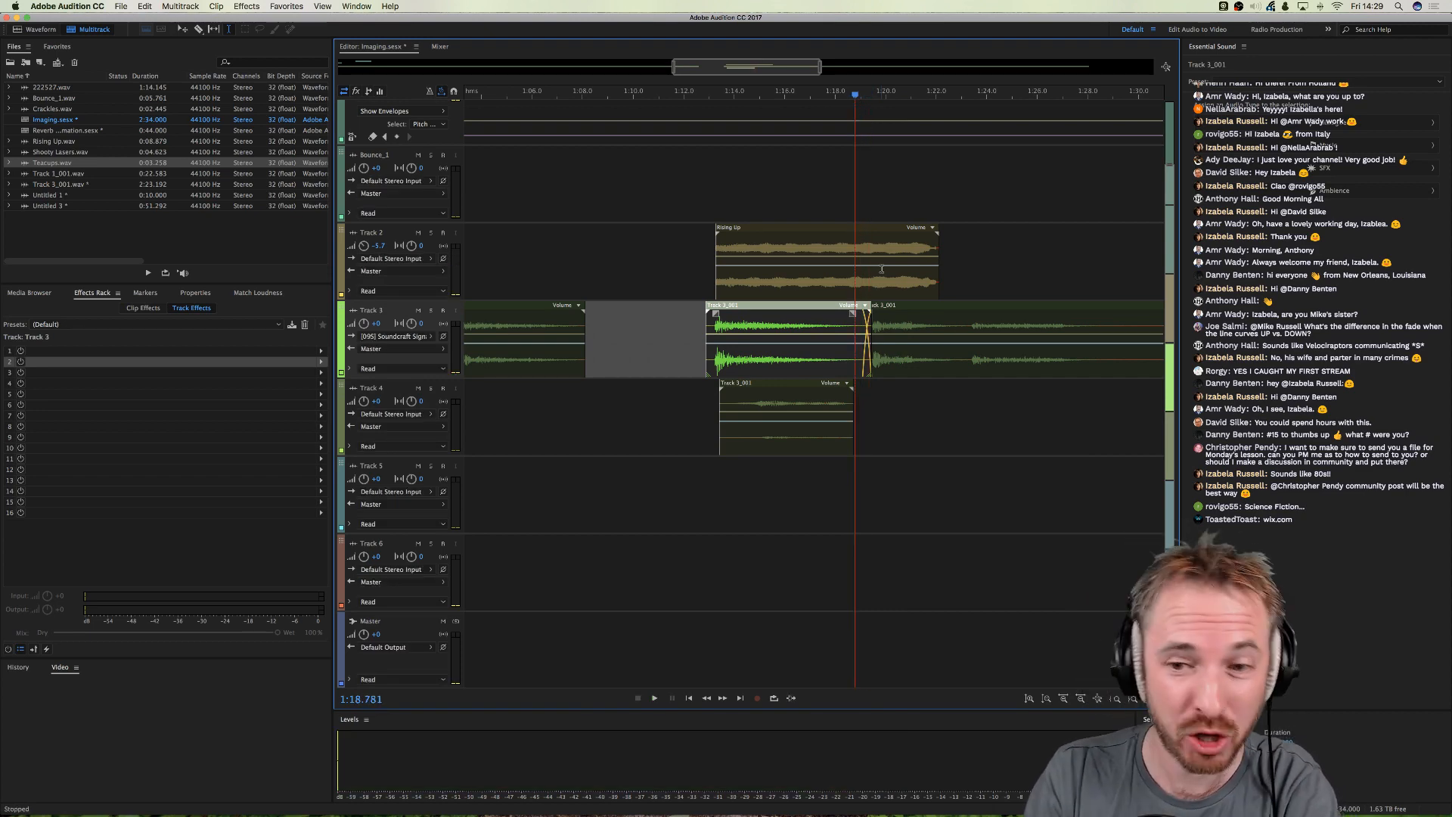
- Delete the end of the Rising Up clip after about 1:19.4 and play the transition from about 1:17.6
click(876, 278)
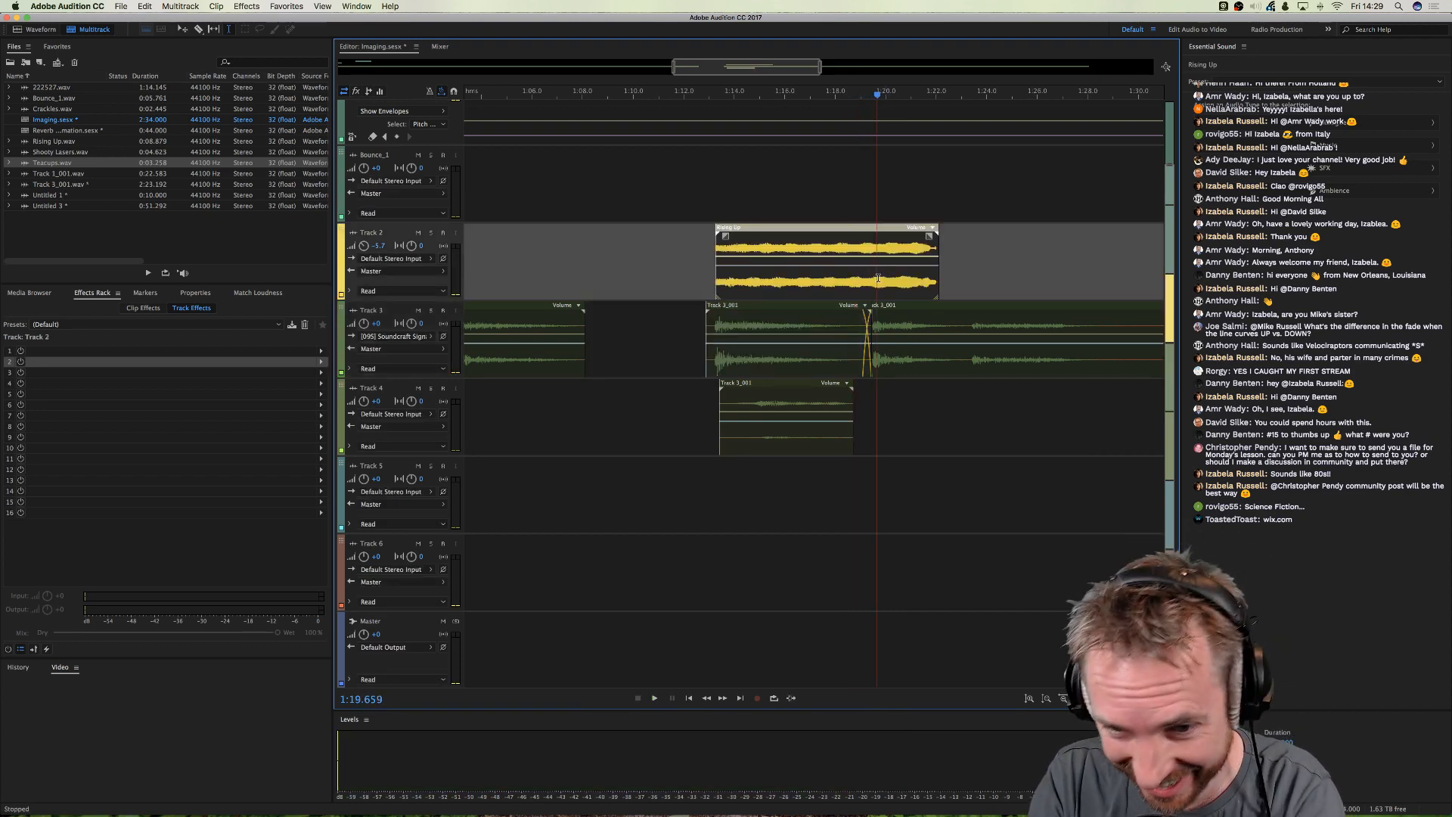
drag(871, 281, 994, 283)
key(Delete)
click(827, 202)
key(space)
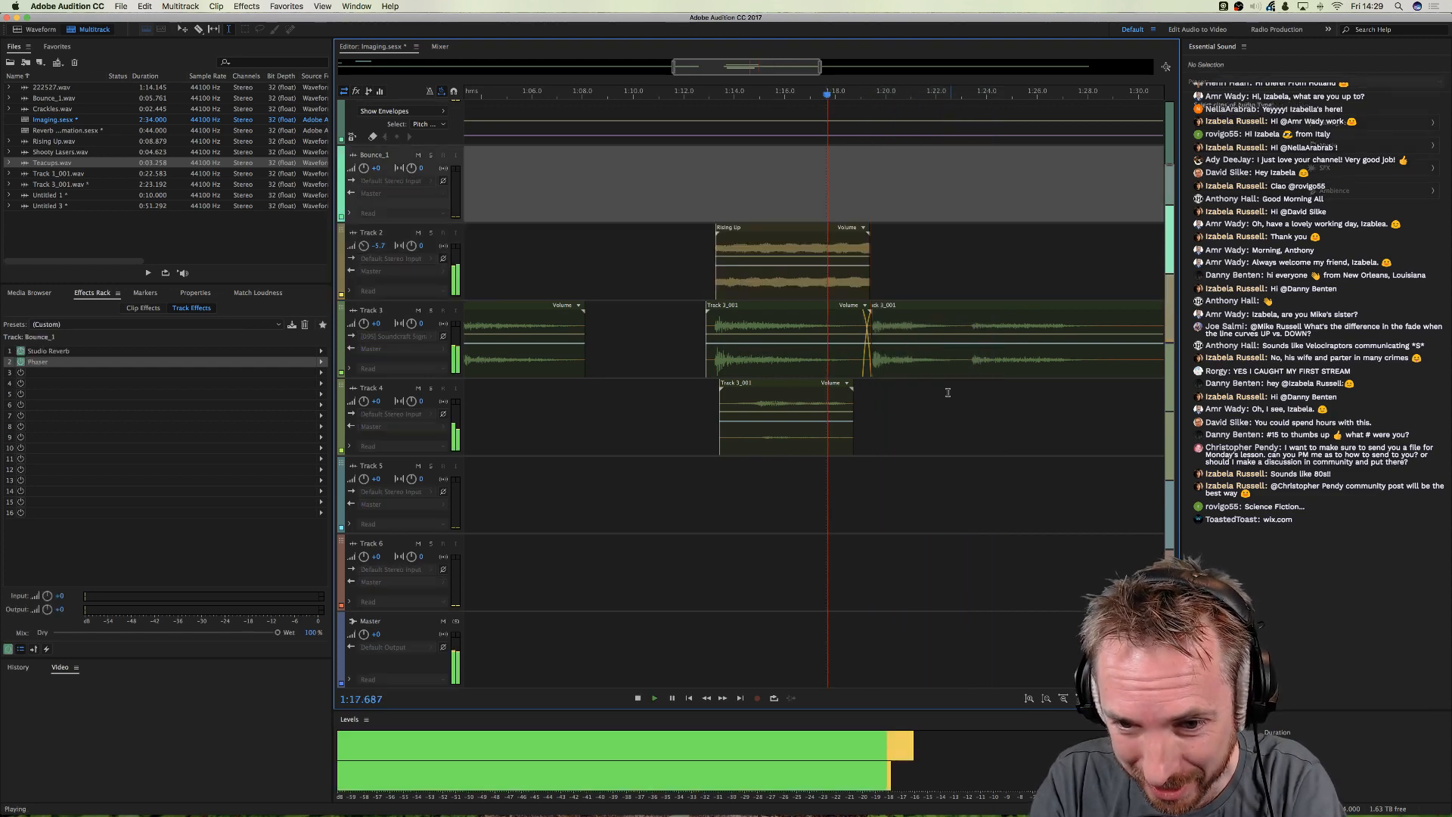
- Extend the end of the Rising Up clip to about 1:19.6 and preview its transition into the second hit
click(874, 308)
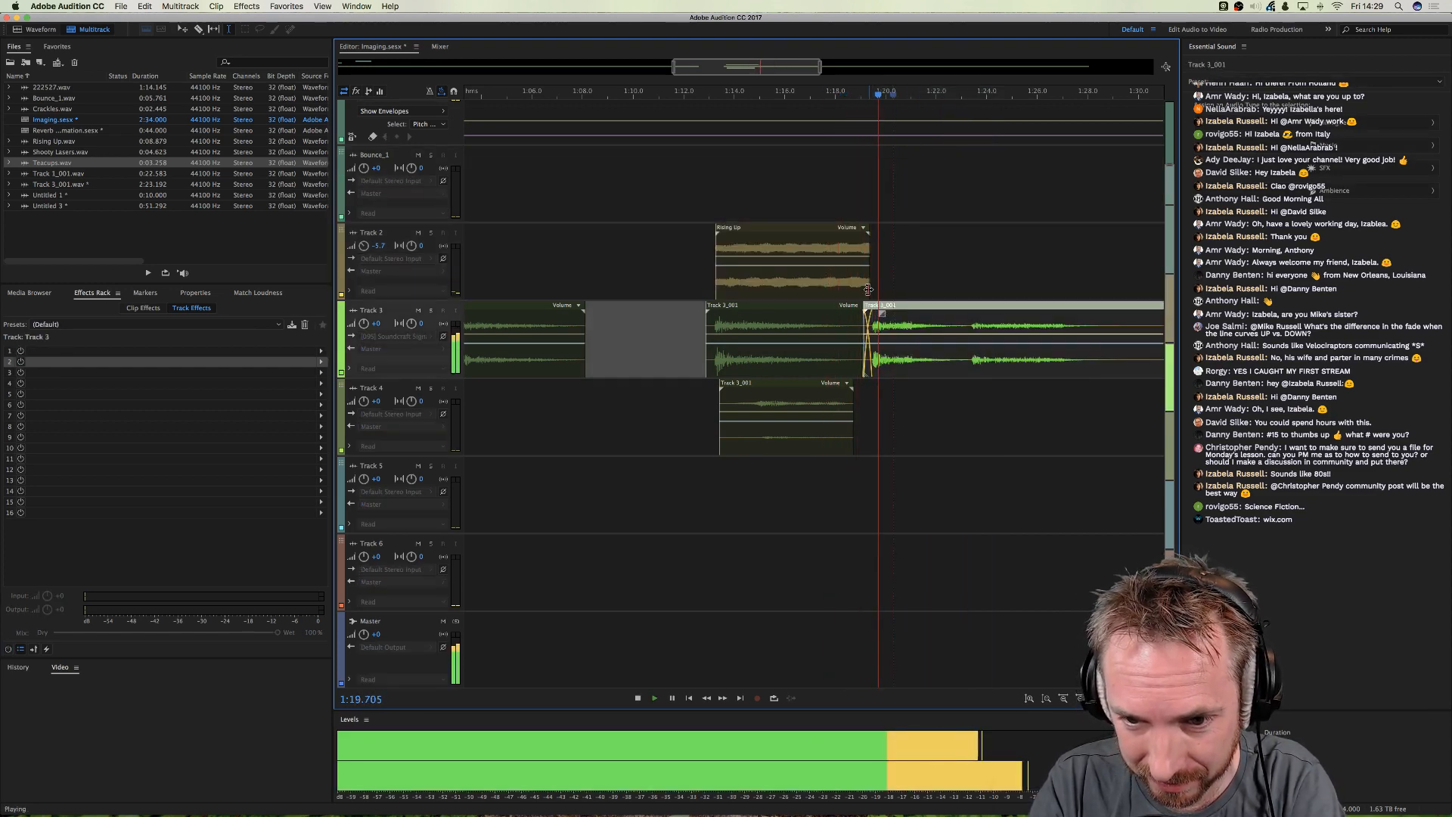
drag(870, 288, 875, 288)
click(856, 191)
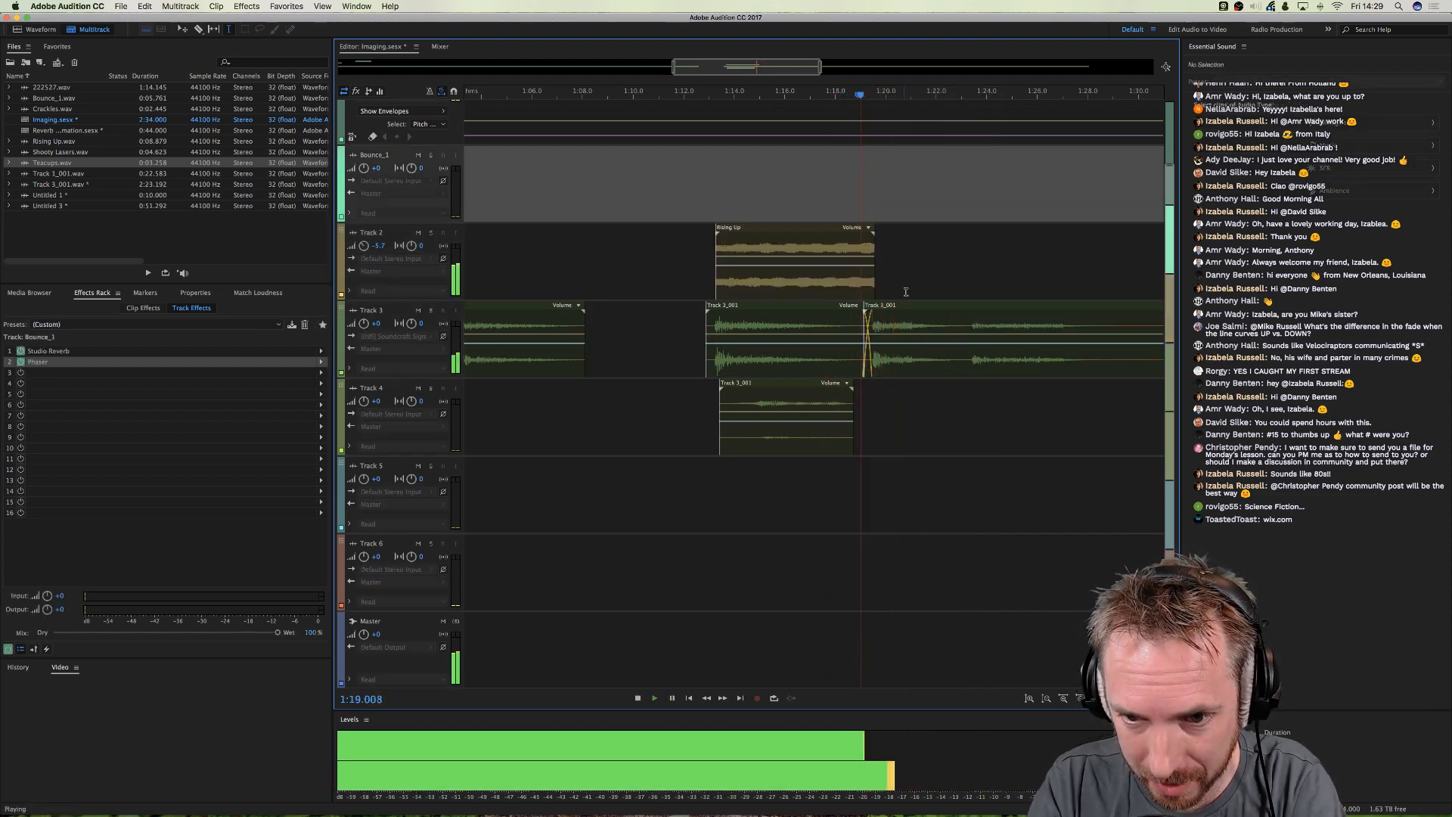
key(space)
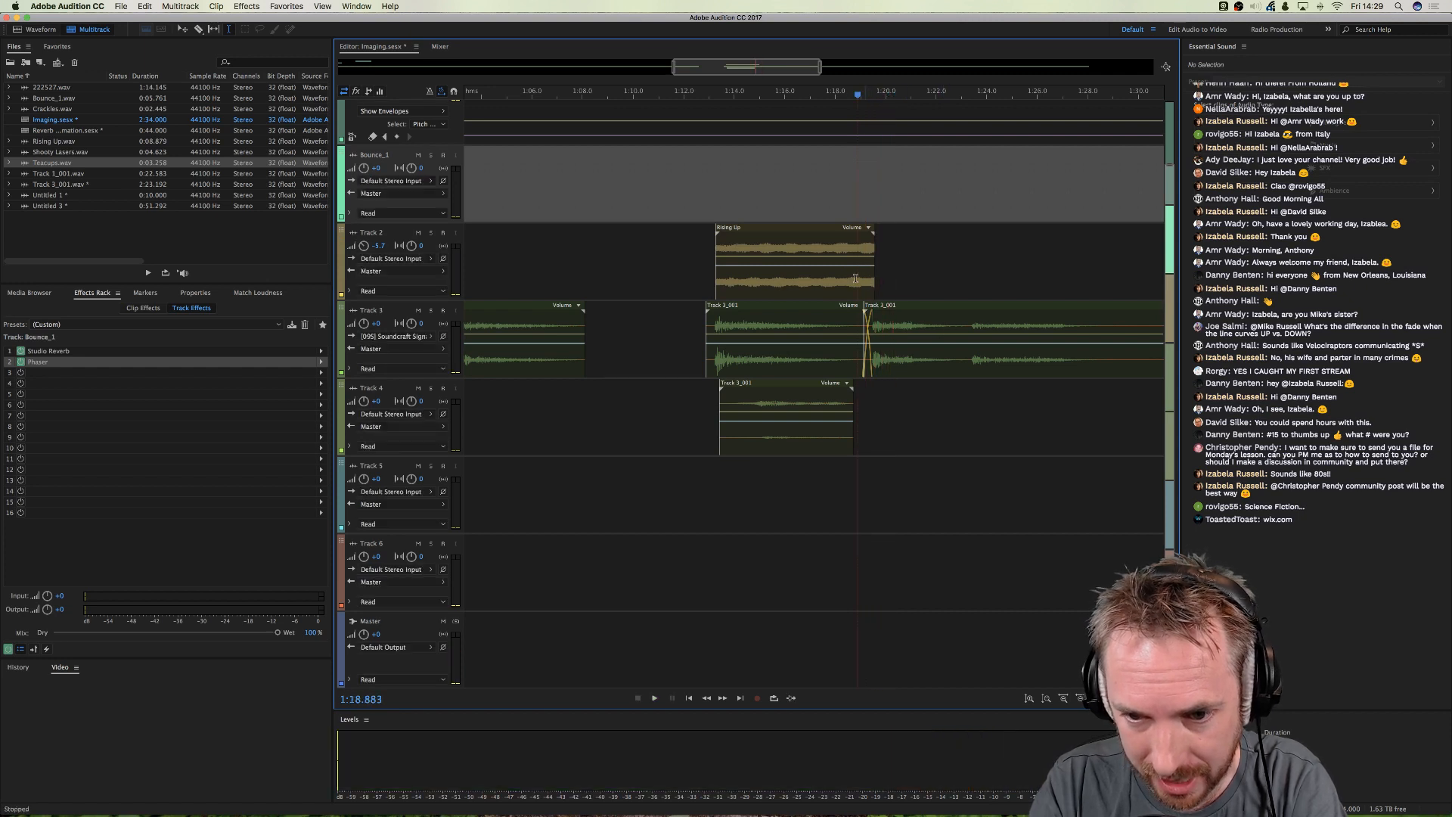
- Add Studio Reverb to Track 2 with the dry level at about 45% and the wet level at about 82% while listening
click(686, 262)
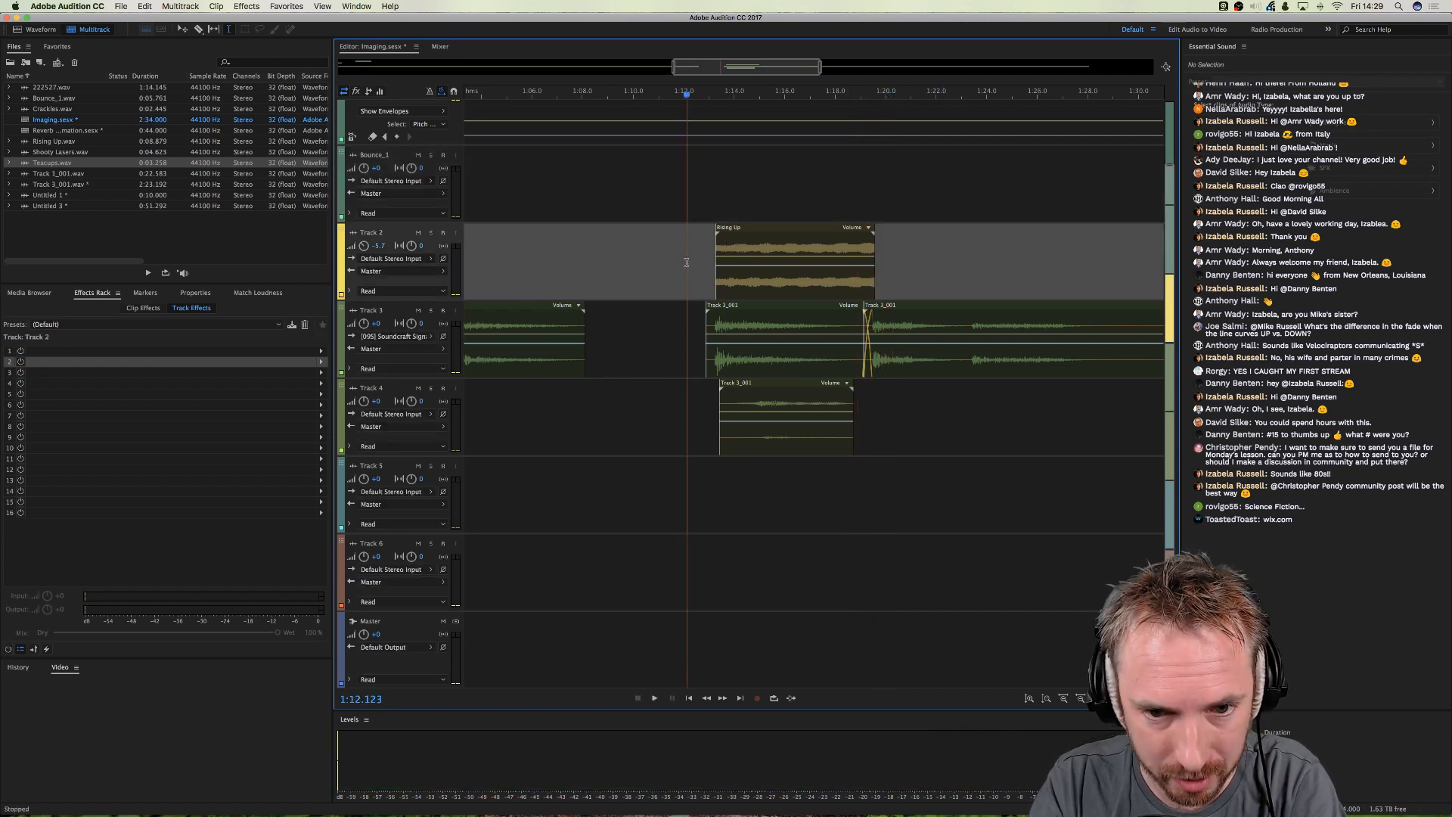
click(321, 353)
mouse_move(439, 433)
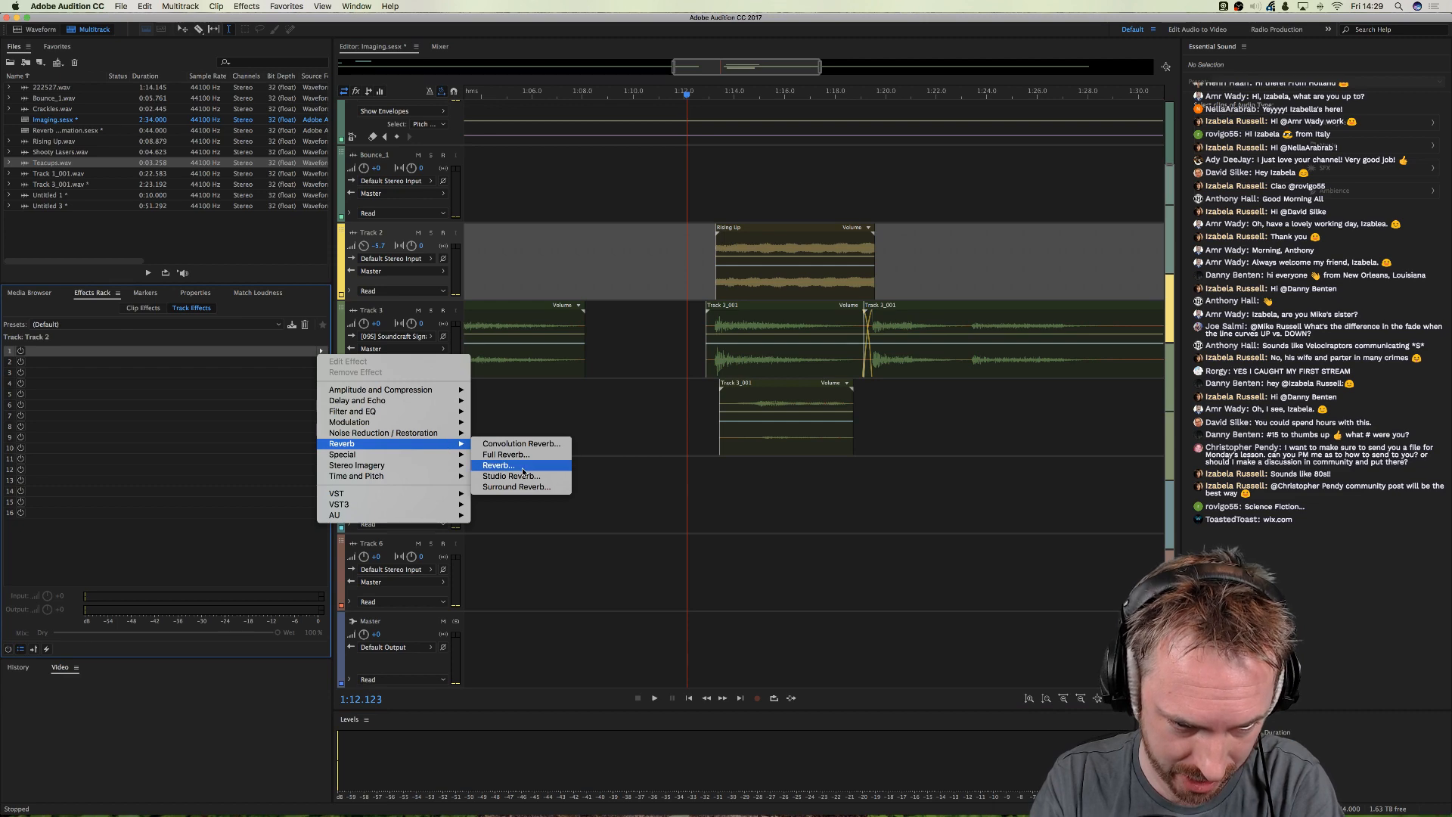
click(522, 476)
key(space)
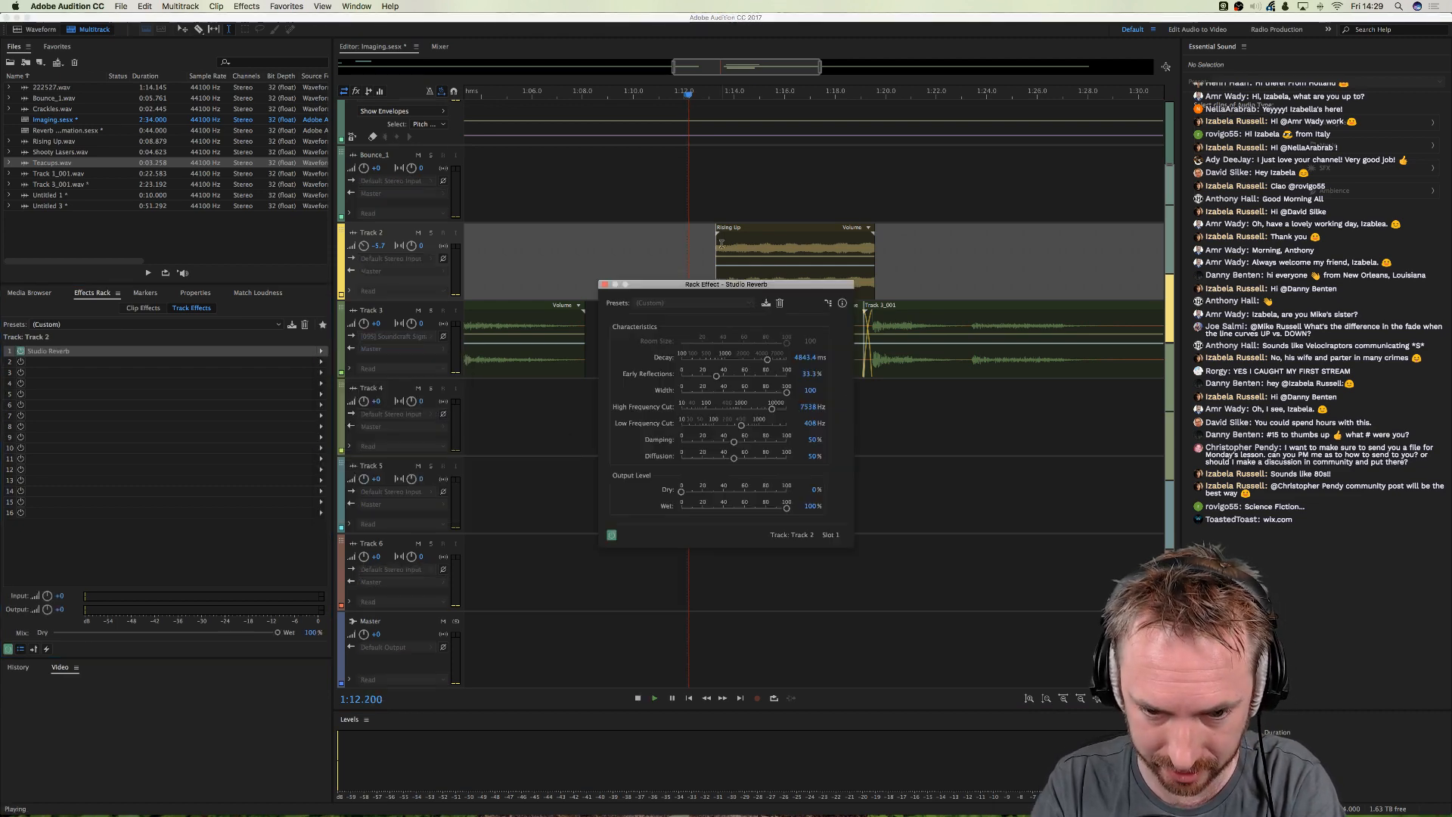
mouse_move(787, 508)
mouse_down()
mouse_move(729, 492)
mouse_move(768, 508)
mouse_up()
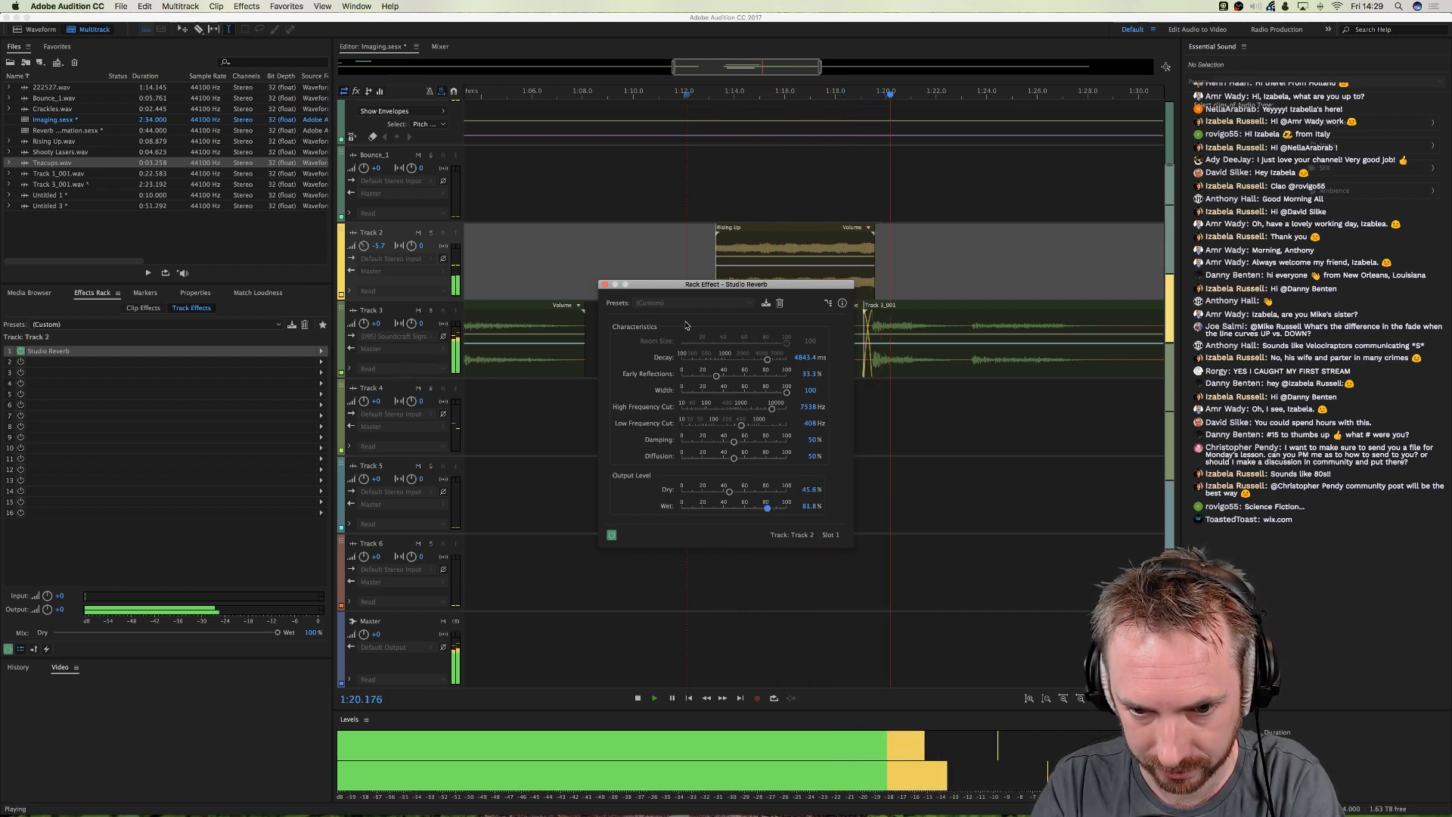
click(605, 284)
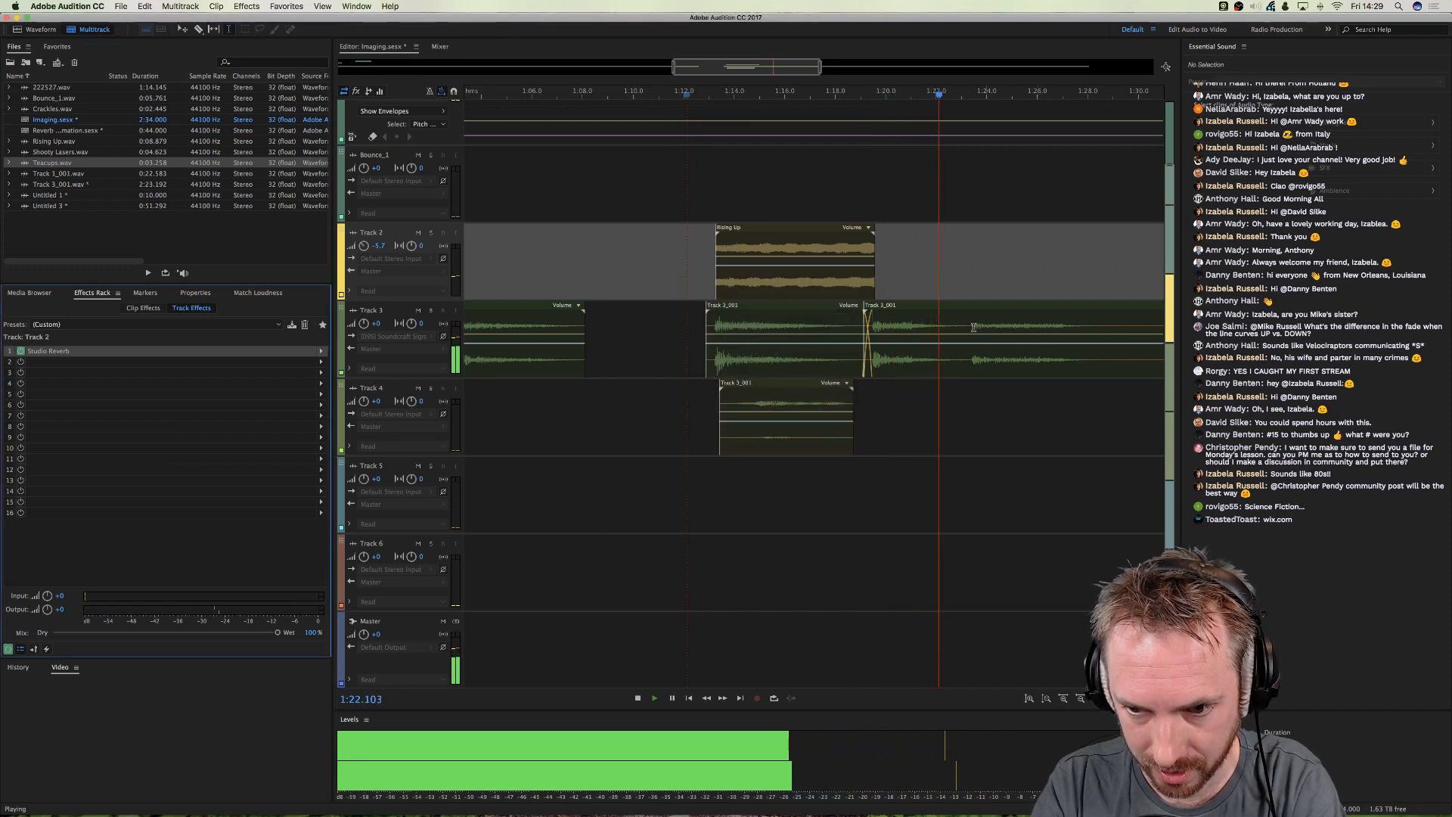
- Delete the Track 3 audio from about 1:23.3 to 1:29.5 and play the sequence from about 1:12.9
key(space)
drag(970, 325, 1125, 340)
key(Delete)
click(1118, 397)
click(1142, 348)
click(710, 390)
key(space)
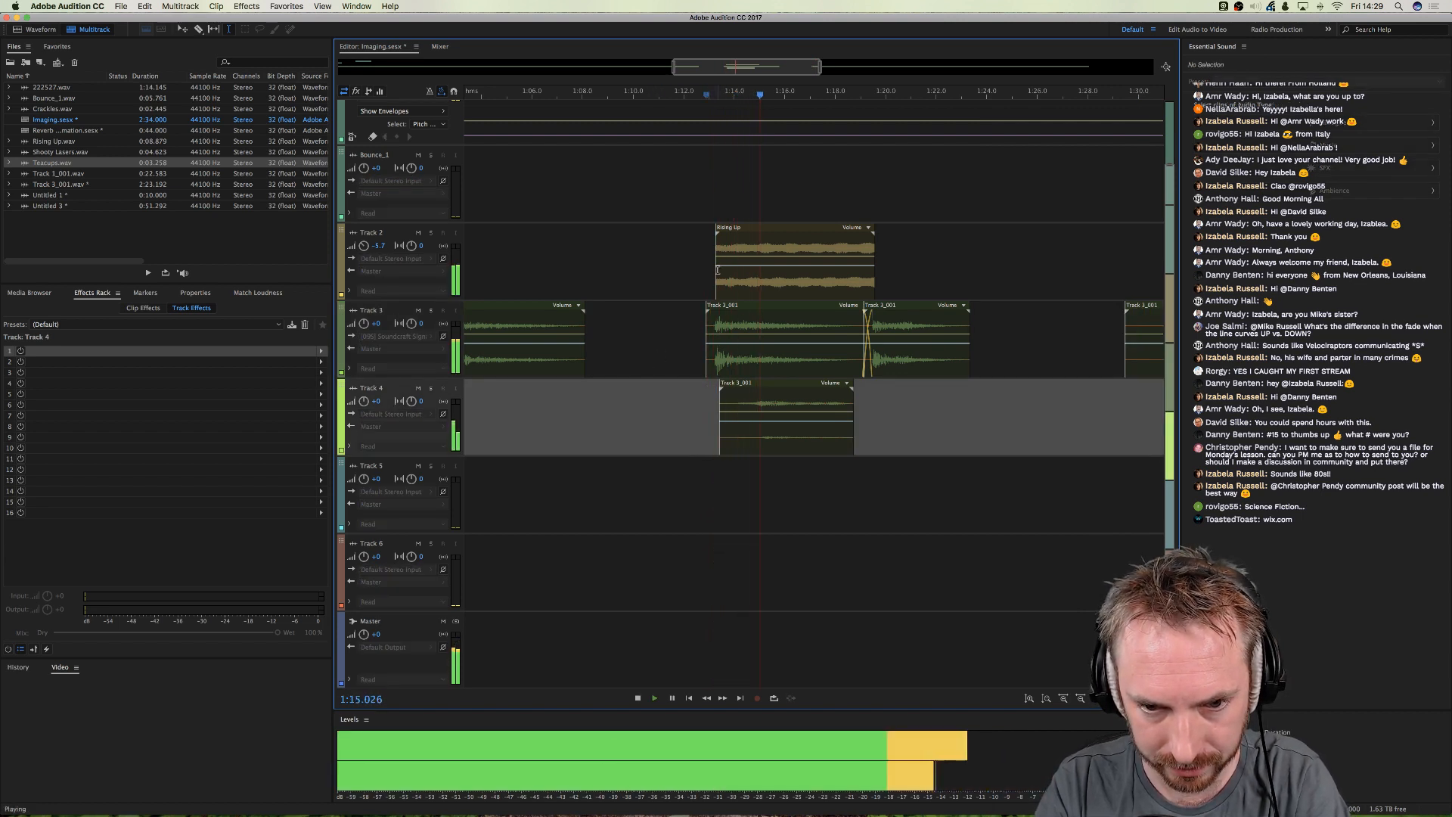
- Lower the Track 2 volume to -7.8 dB and replay the layered sounds
key(space)
drag(364, 244, 363, 247)
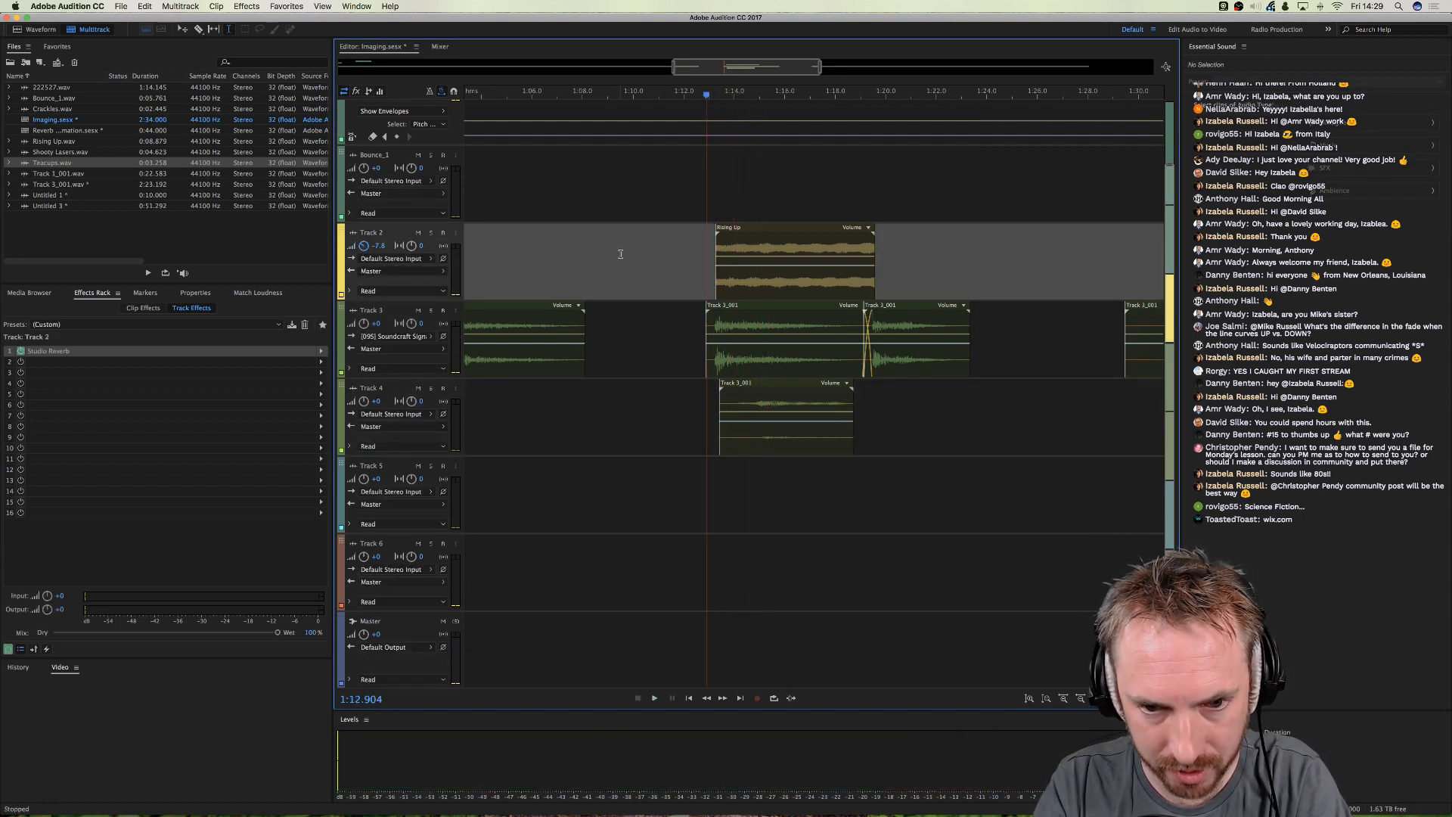
key(space)
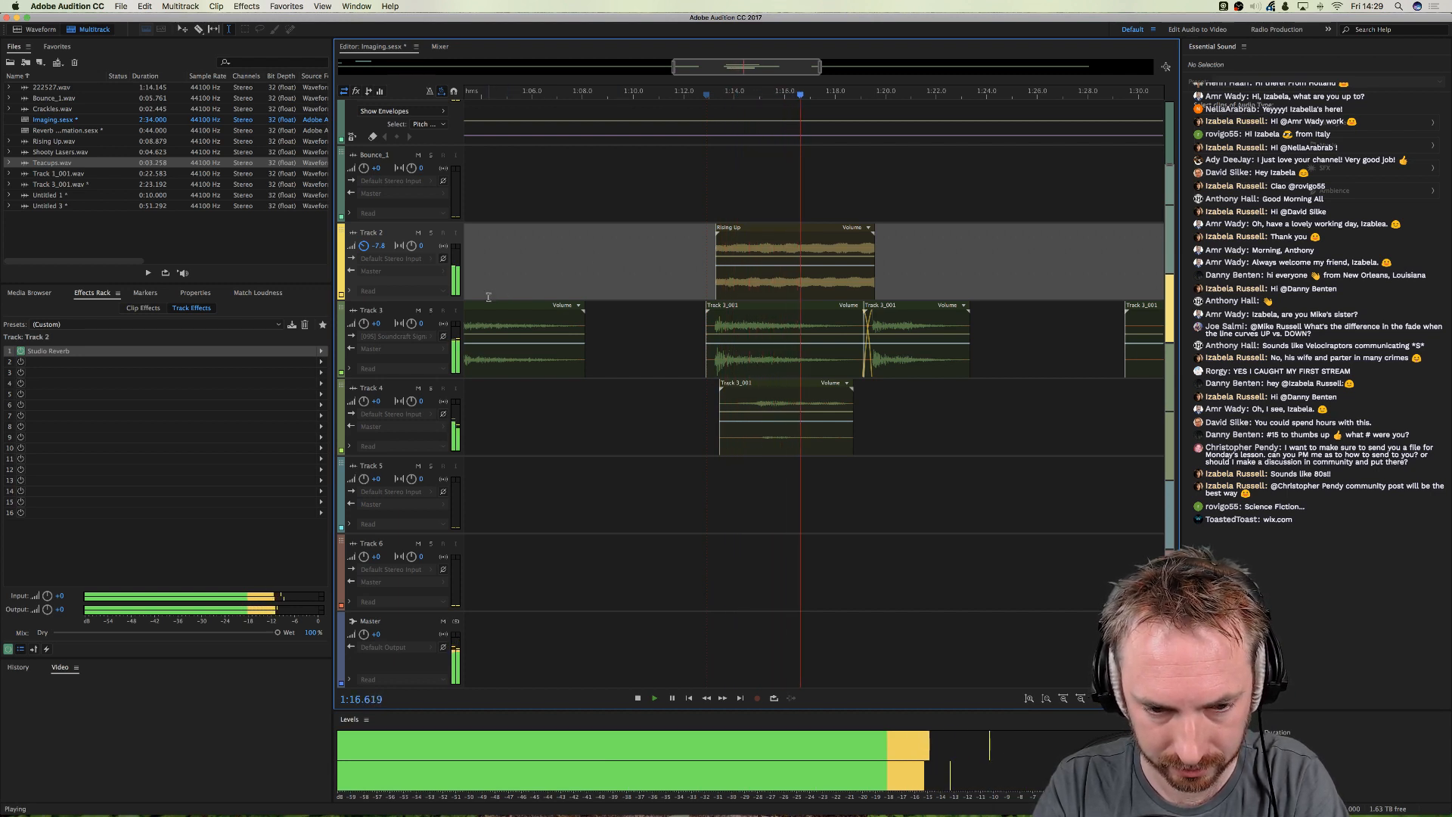
- Raise the Track 4 volume to +1.8 dB and solo the track to hear its sound alone
key(space)
drag(363, 403, 364, 401)
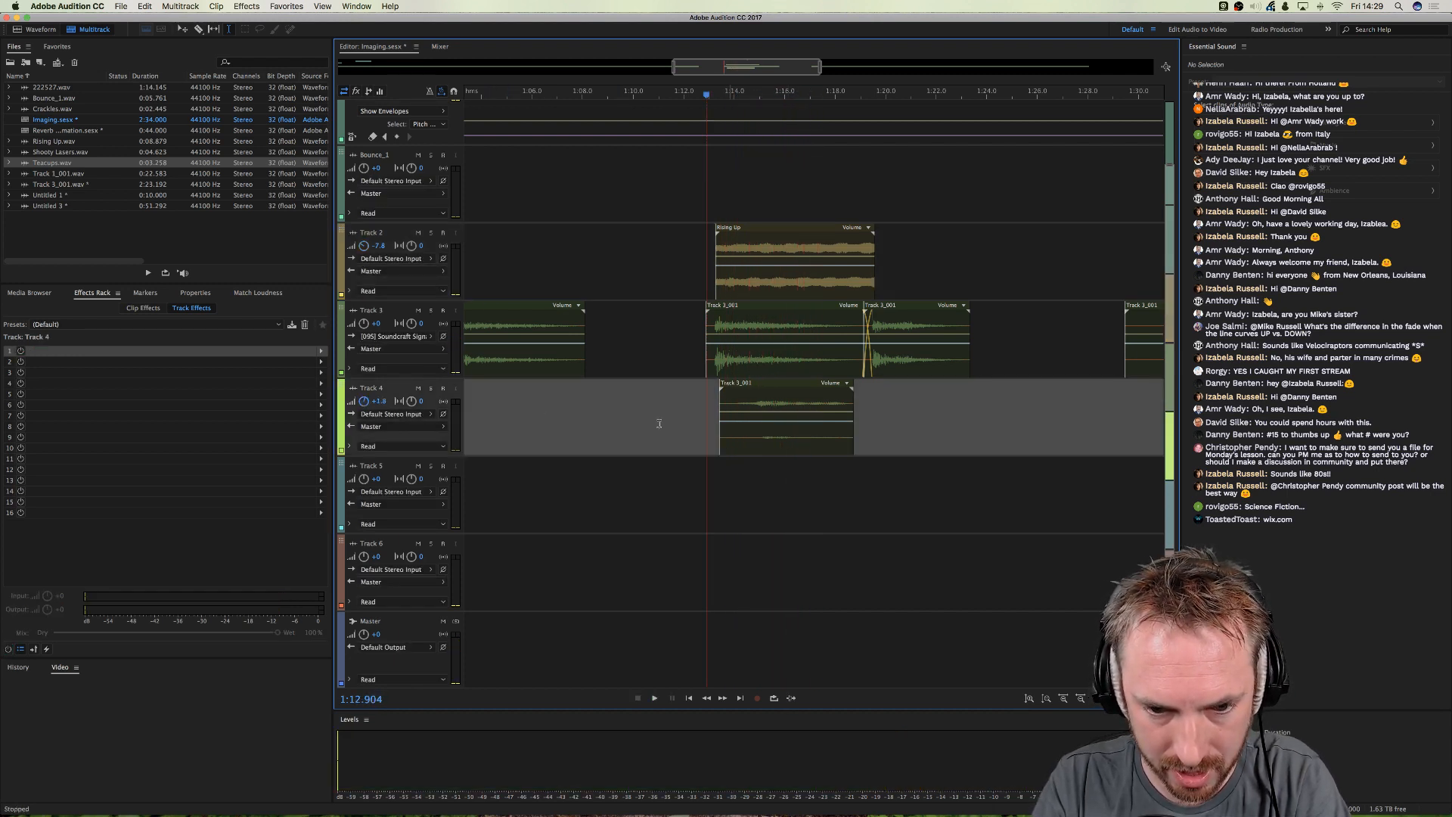
click(430, 388)
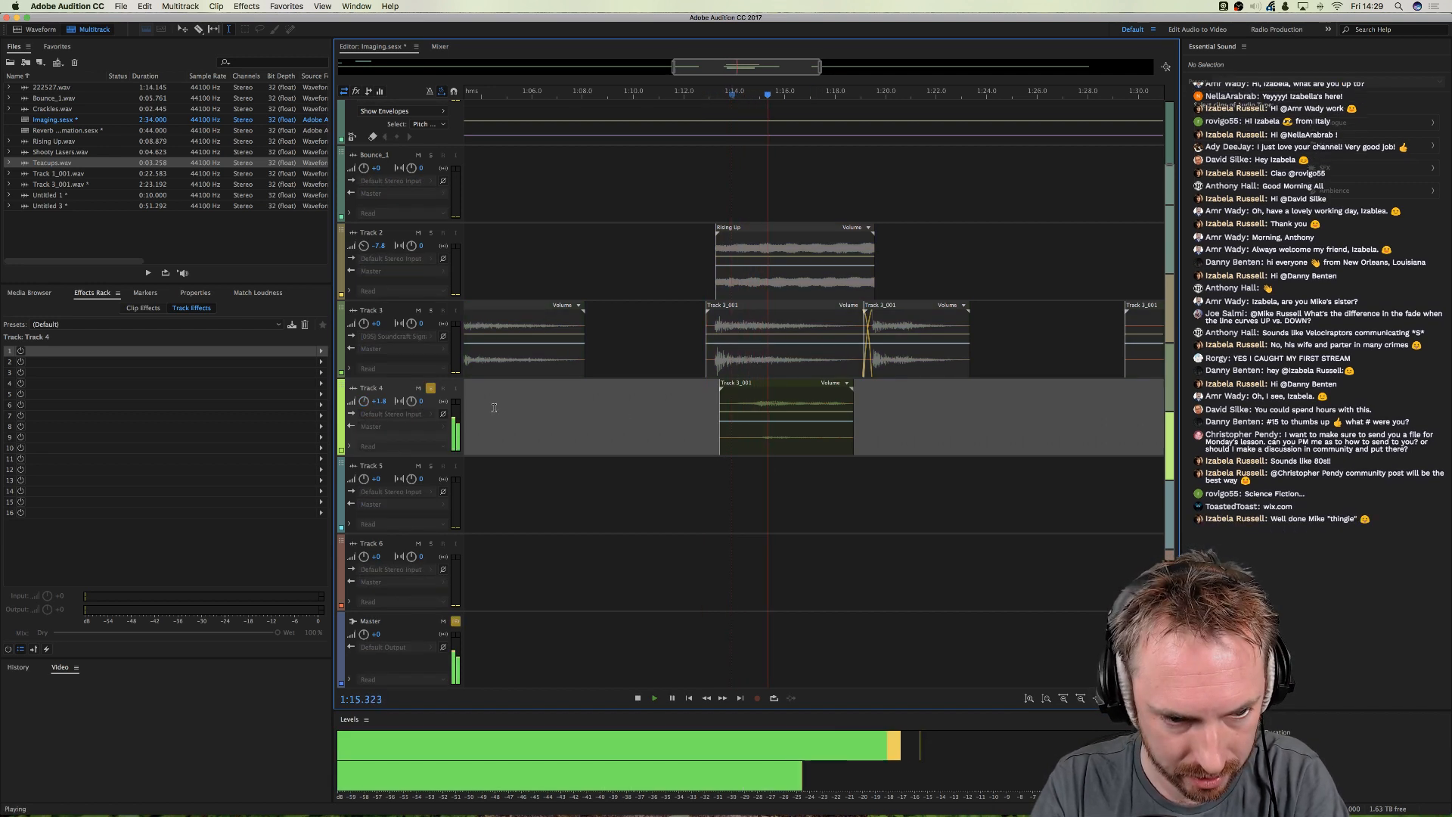
- Stop playback and add the Mastering effect to Track 4, using the Default preset
key(space)
click(722, 433)
click(320, 351)
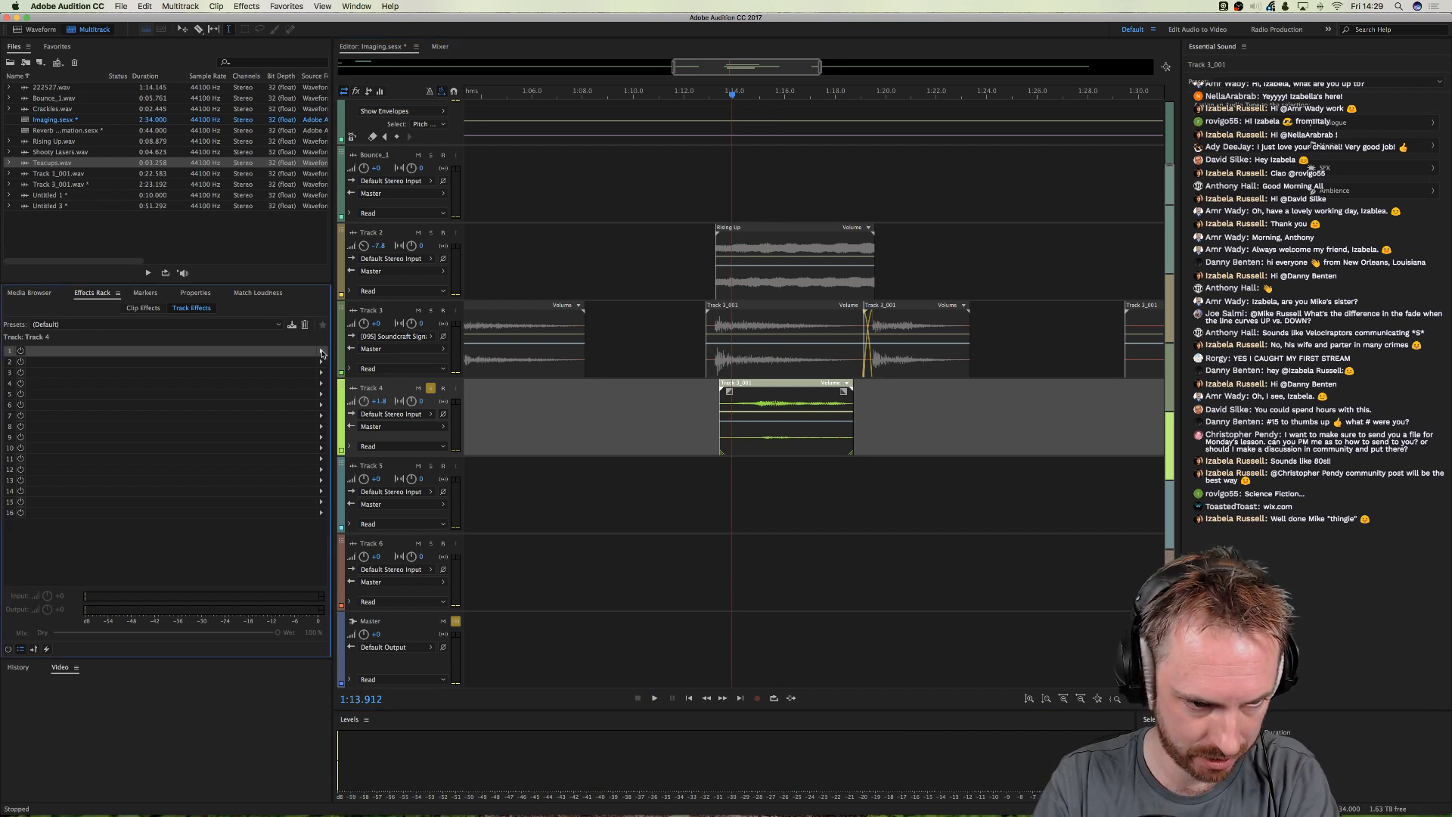
mouse_move(379, 454)
click(504, 477)
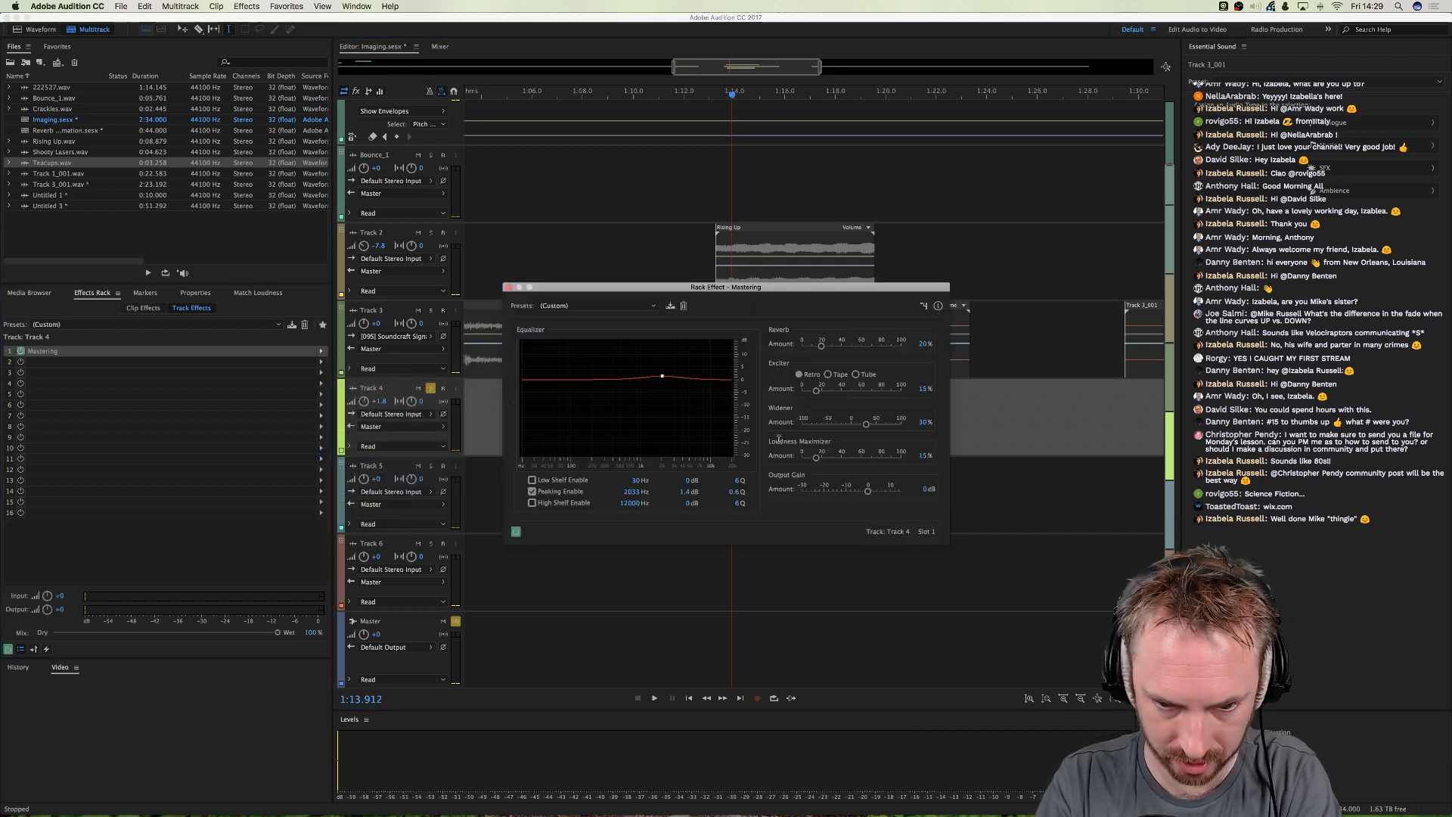
click(609, 305)
click(575, 318)
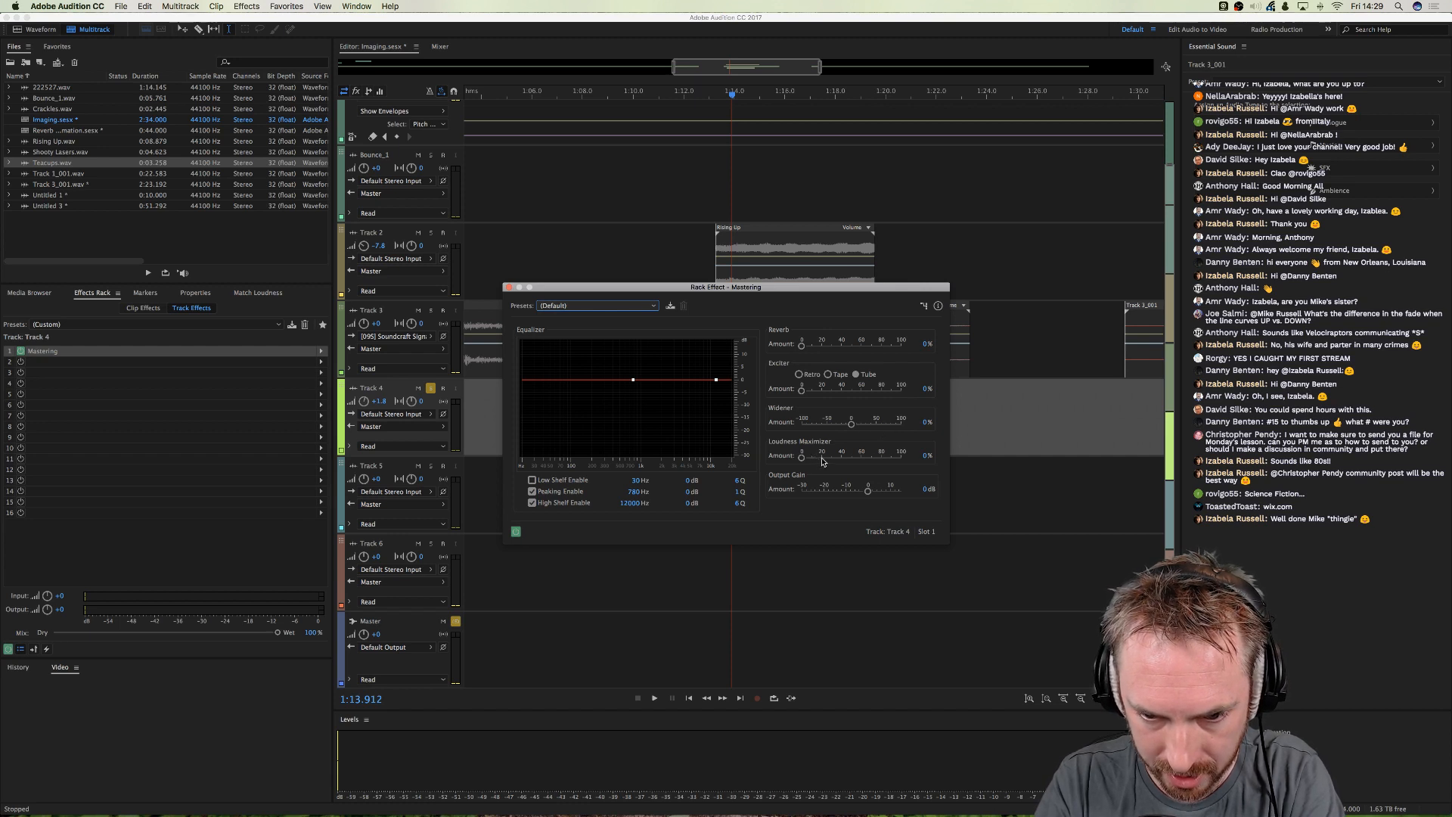
- Set the Mastering effect's Loudness Maximizer to 40% while auditioning Track 4, trying the Exciter but returning it to 0%
key(space)
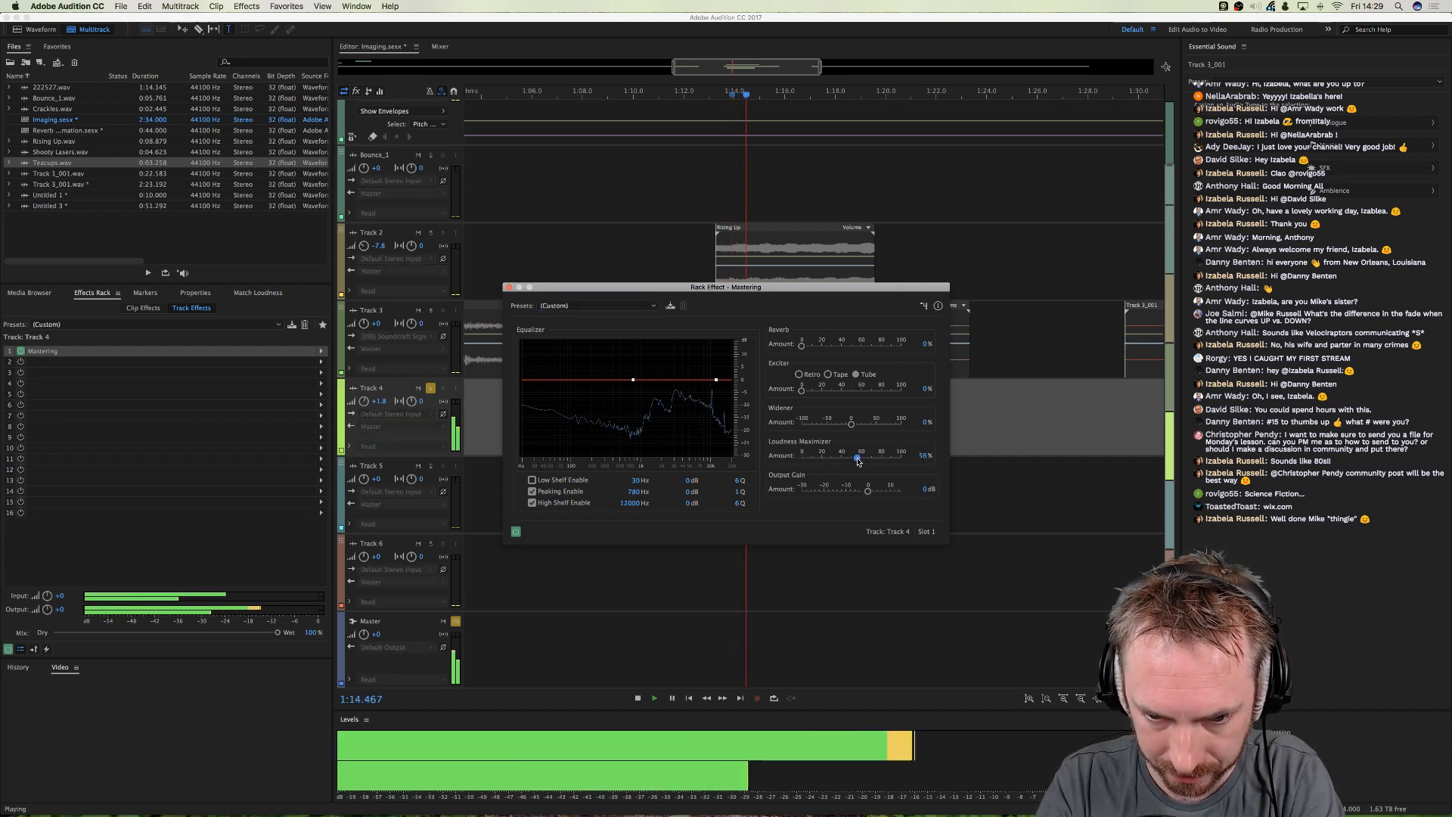
drag(824, 457, 848, 457)
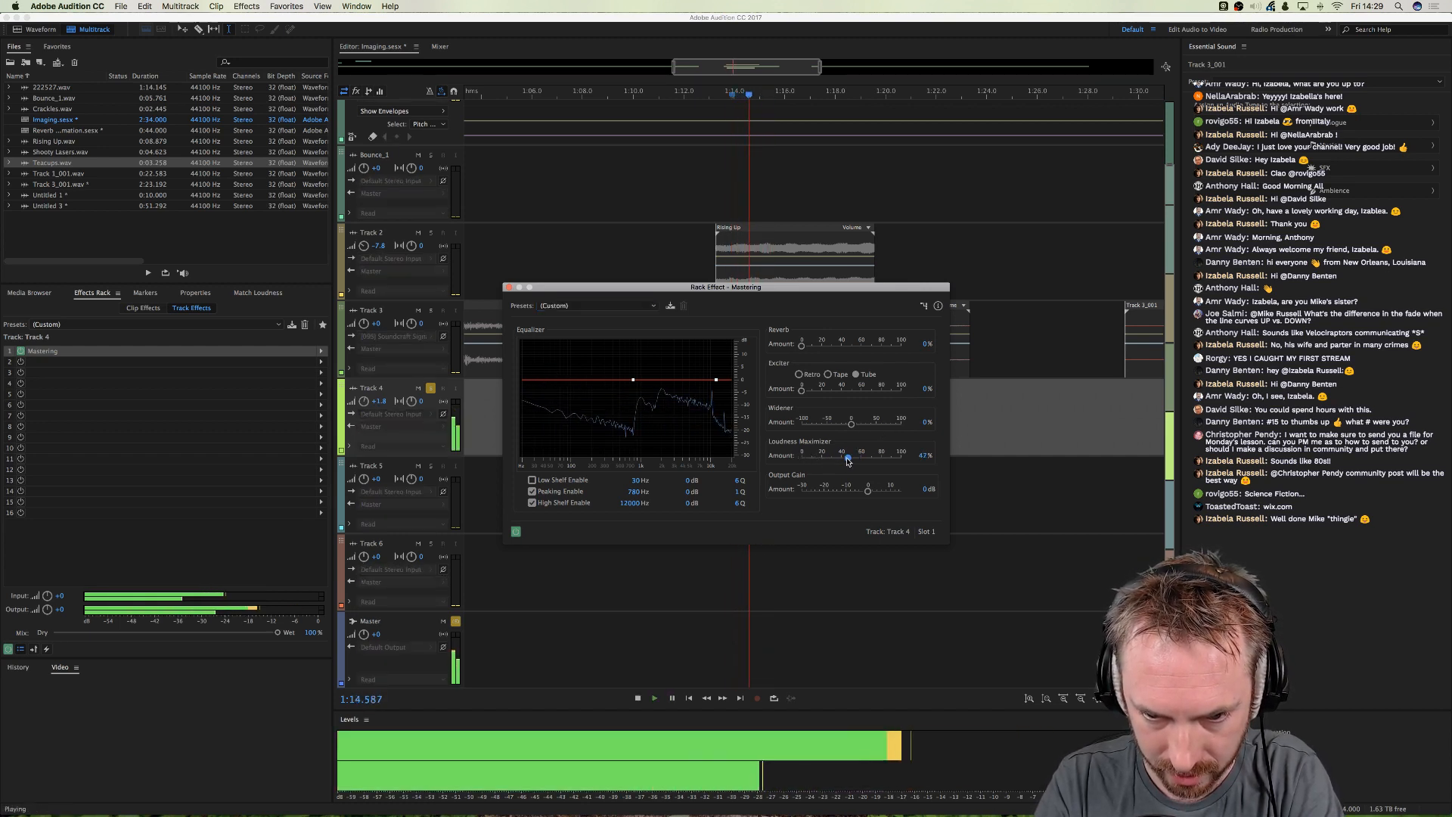
key(space)
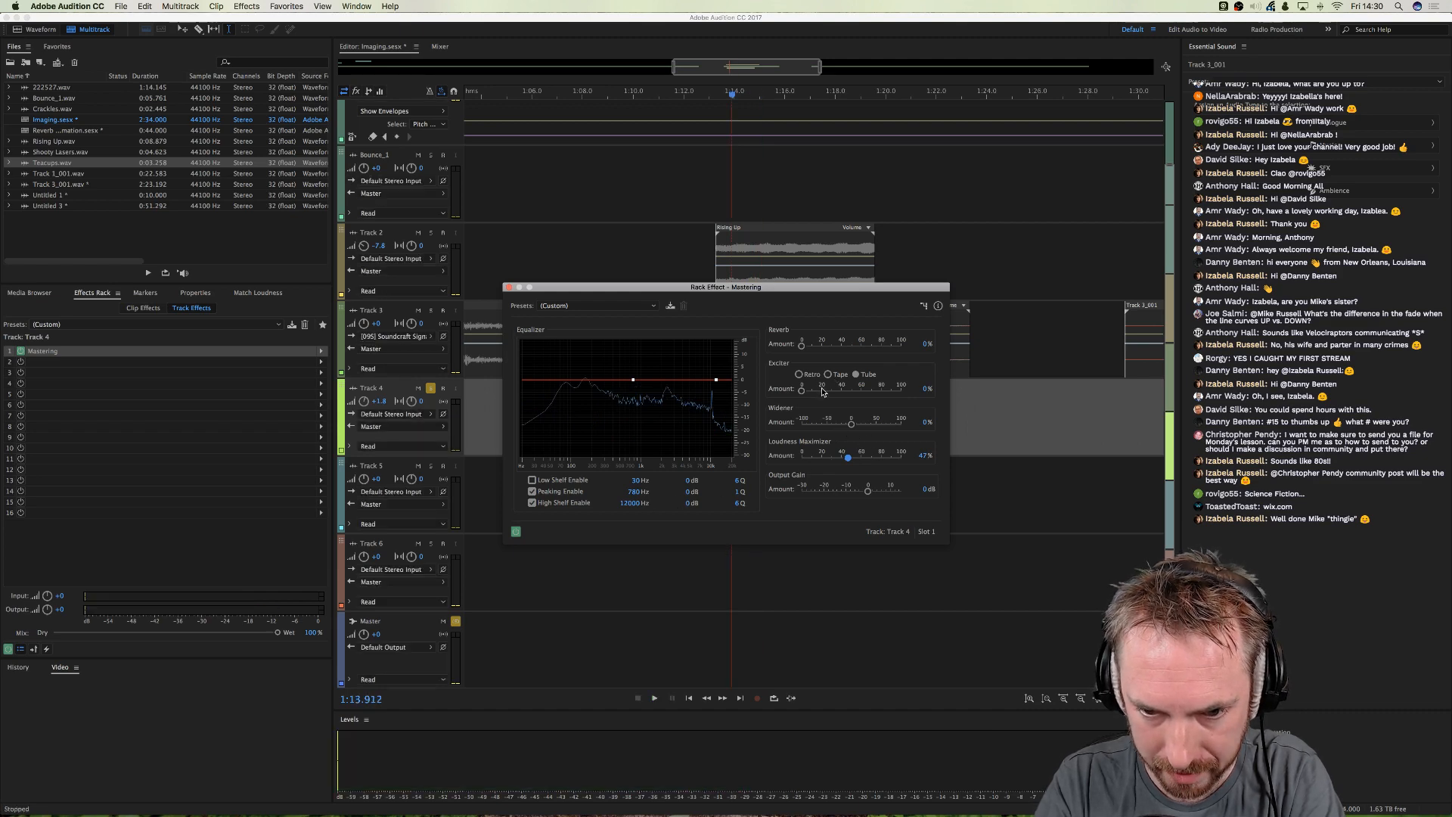
key(space)
drag(835, 390, 795, 396)
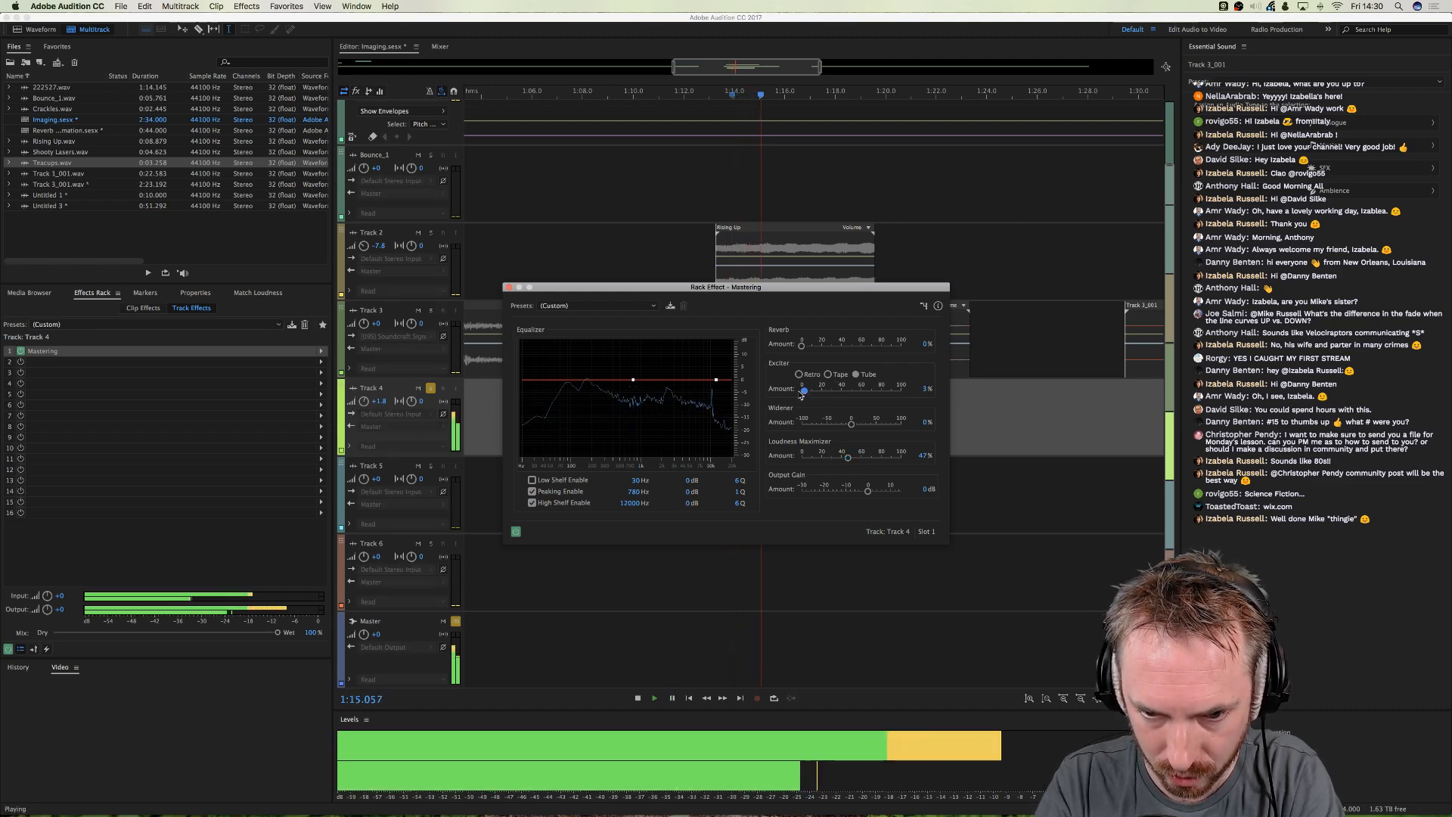
key(space)
drag(847, 458, 840, 457)
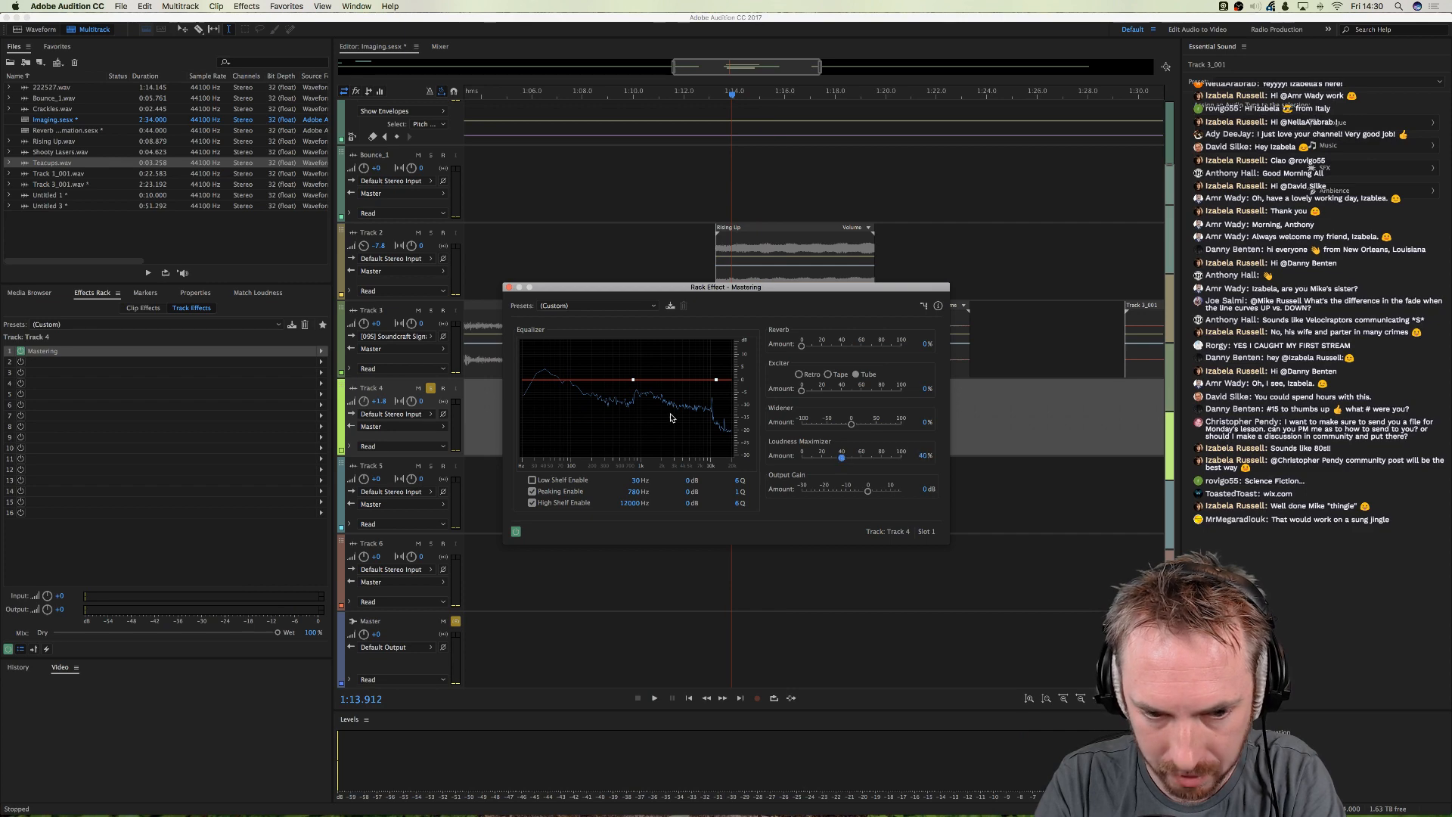
- Unsolo Track 4 and lower its Mastering Loudness Maximizer to about 26% while playing all layers
click(430, 388)
key(space)
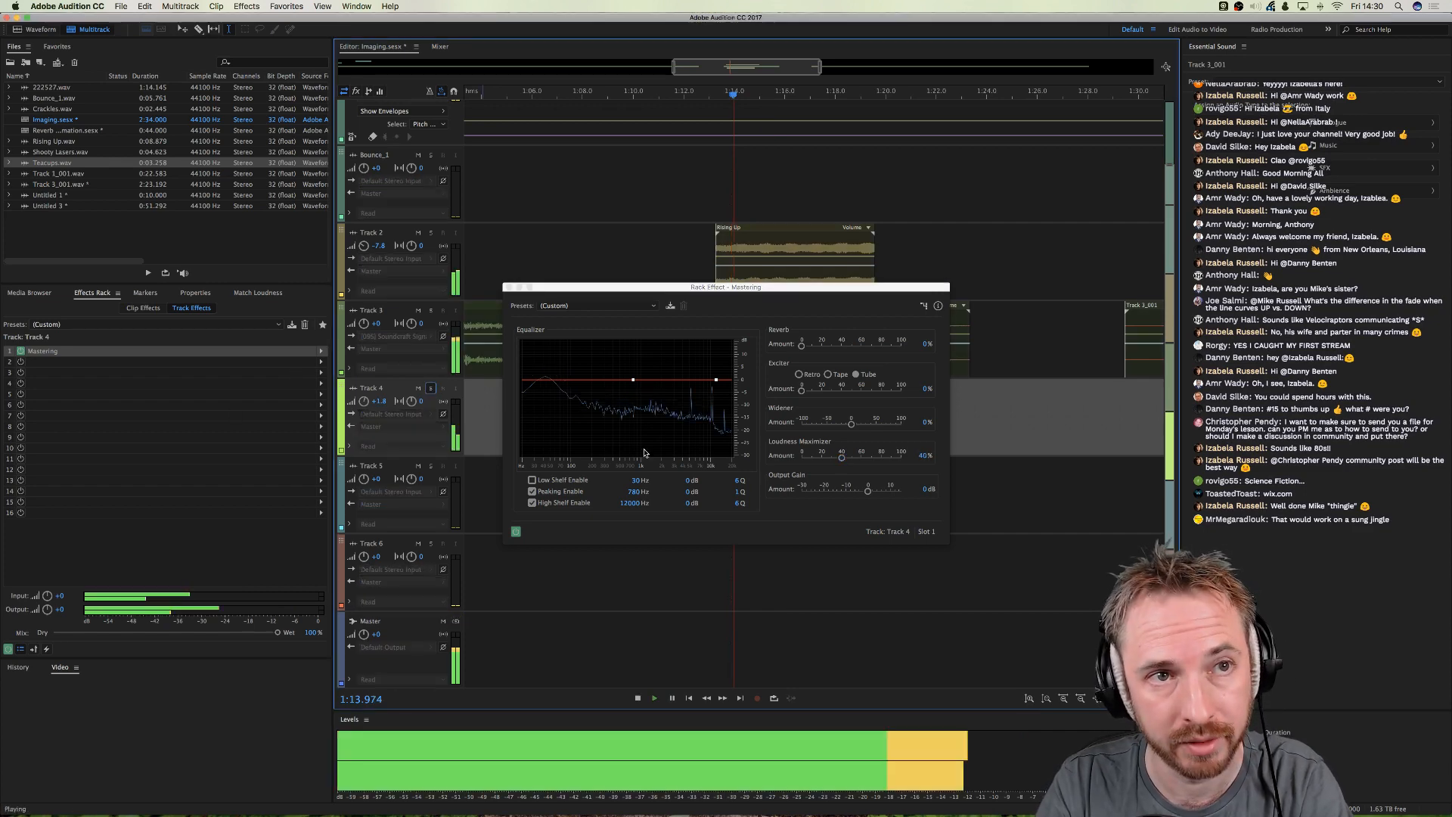
click(707, 257)
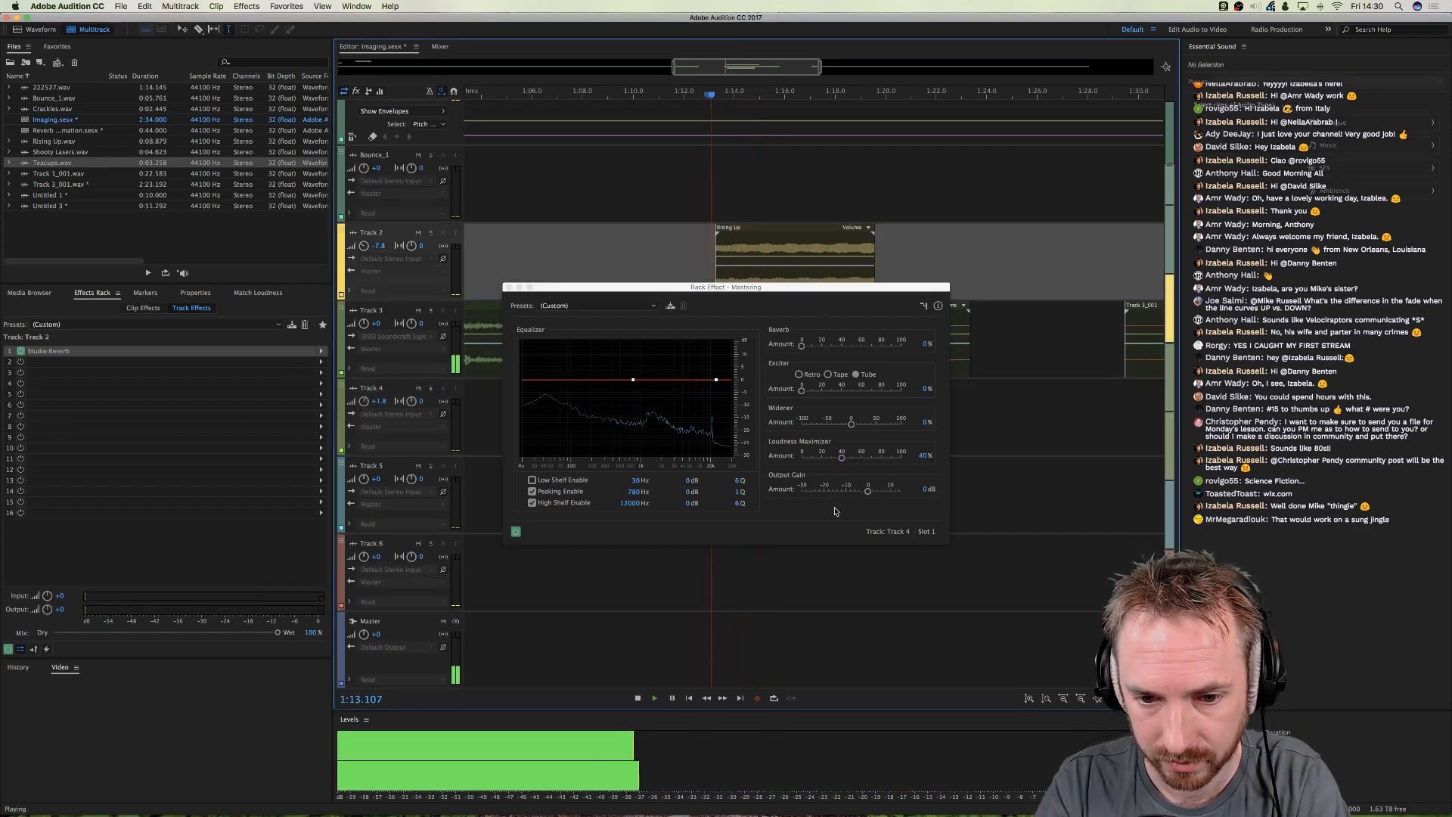
drag(843, 457, 827, 457)
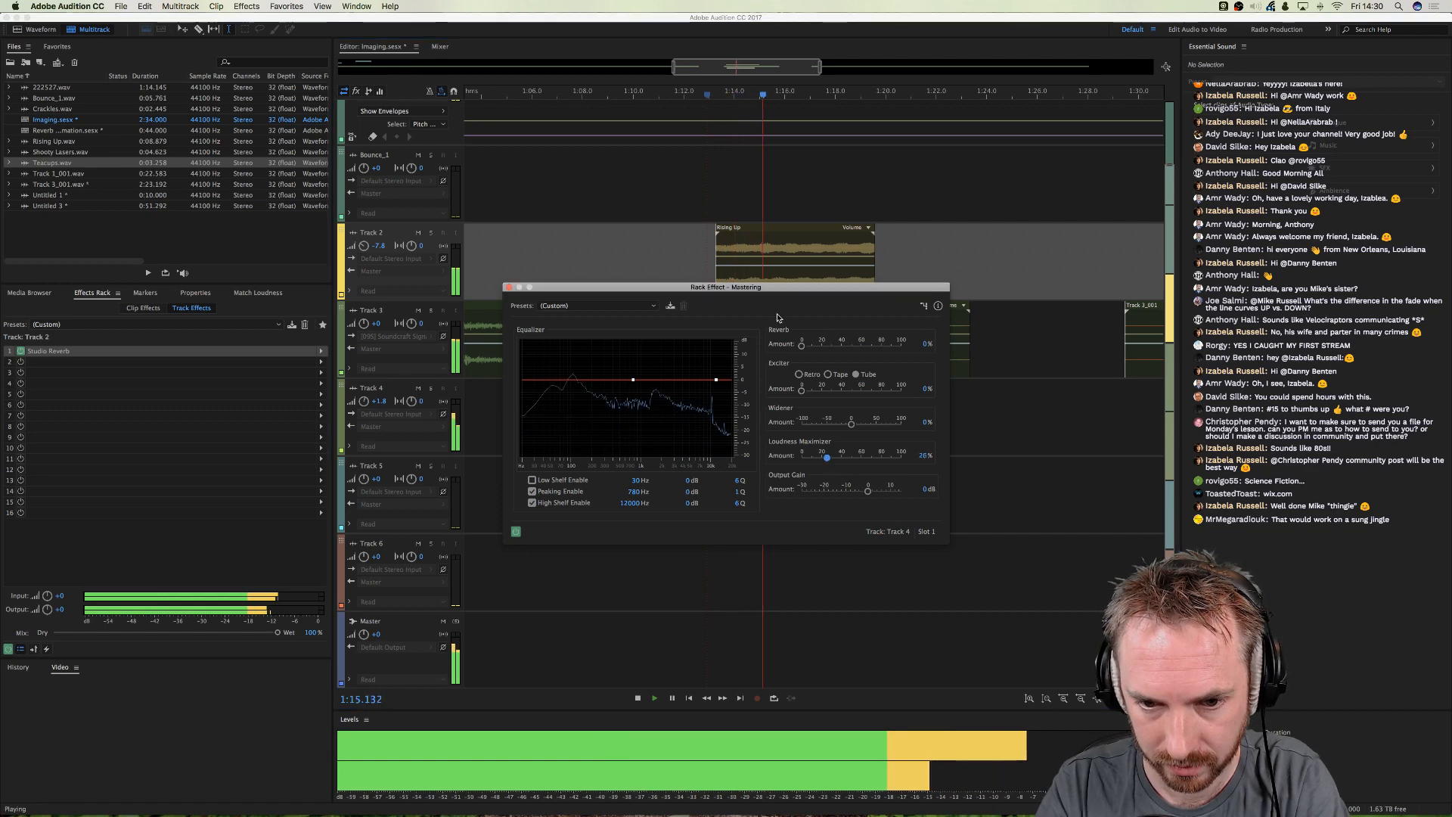
drag(752, 287, 979, 447)
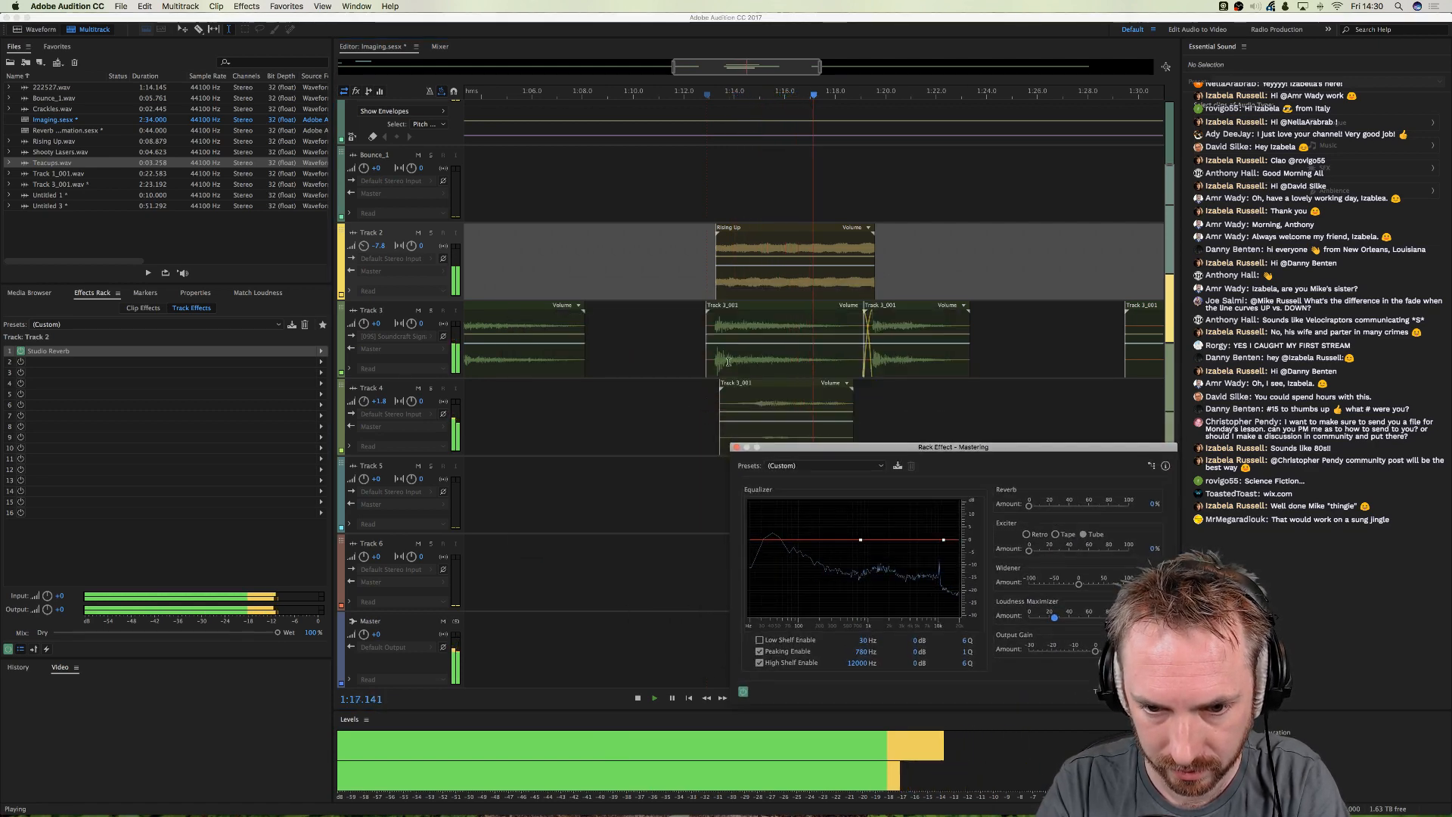
- Add a short curved fade-in to the Track 4 clip and close the Mastering effect
click(731, 391)
drag(730, 392, 745, 393)
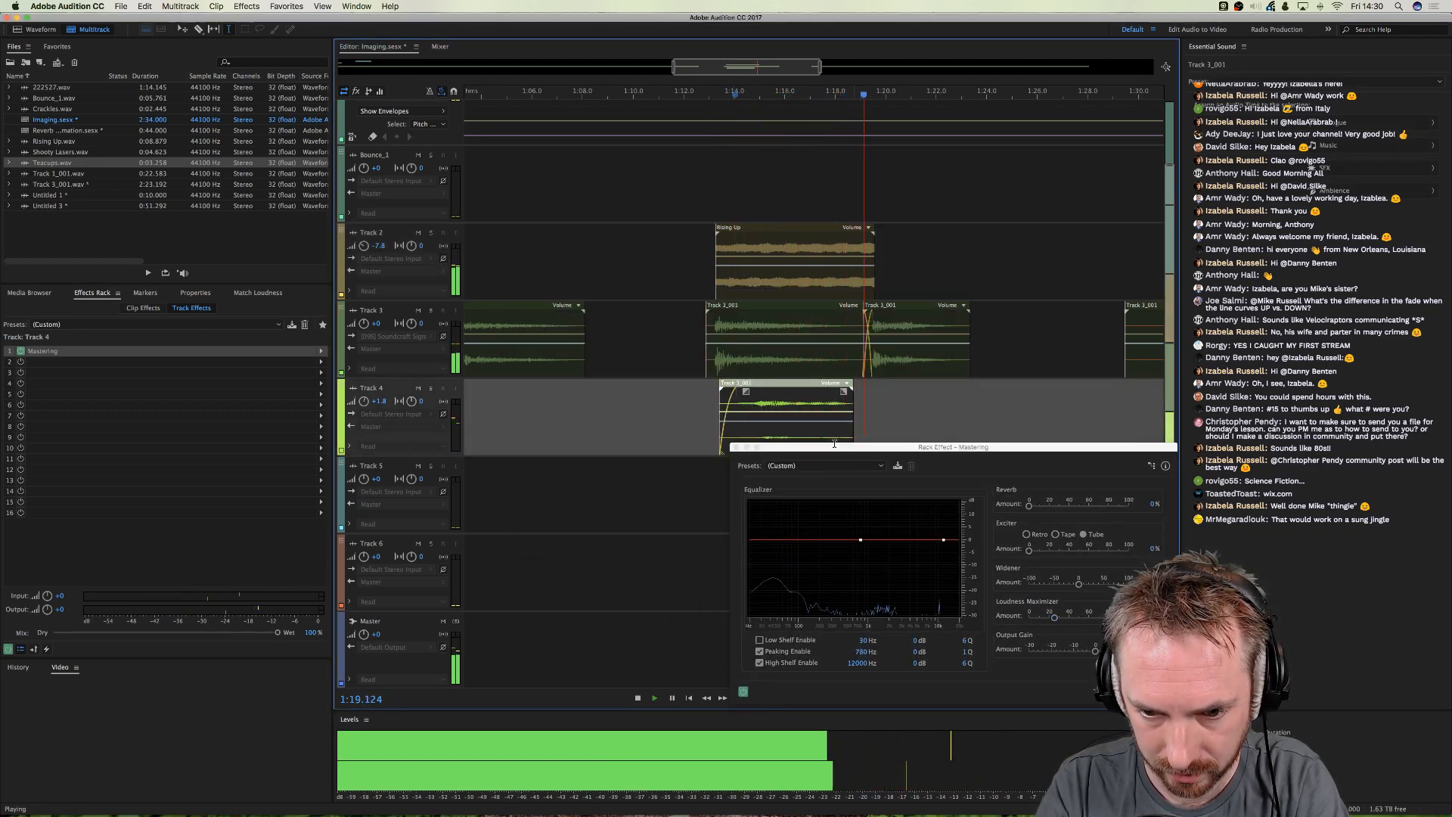
click(735, 448)
- Solo Track 3 and listen to its clips from about 1:12.75
click(702, 363)
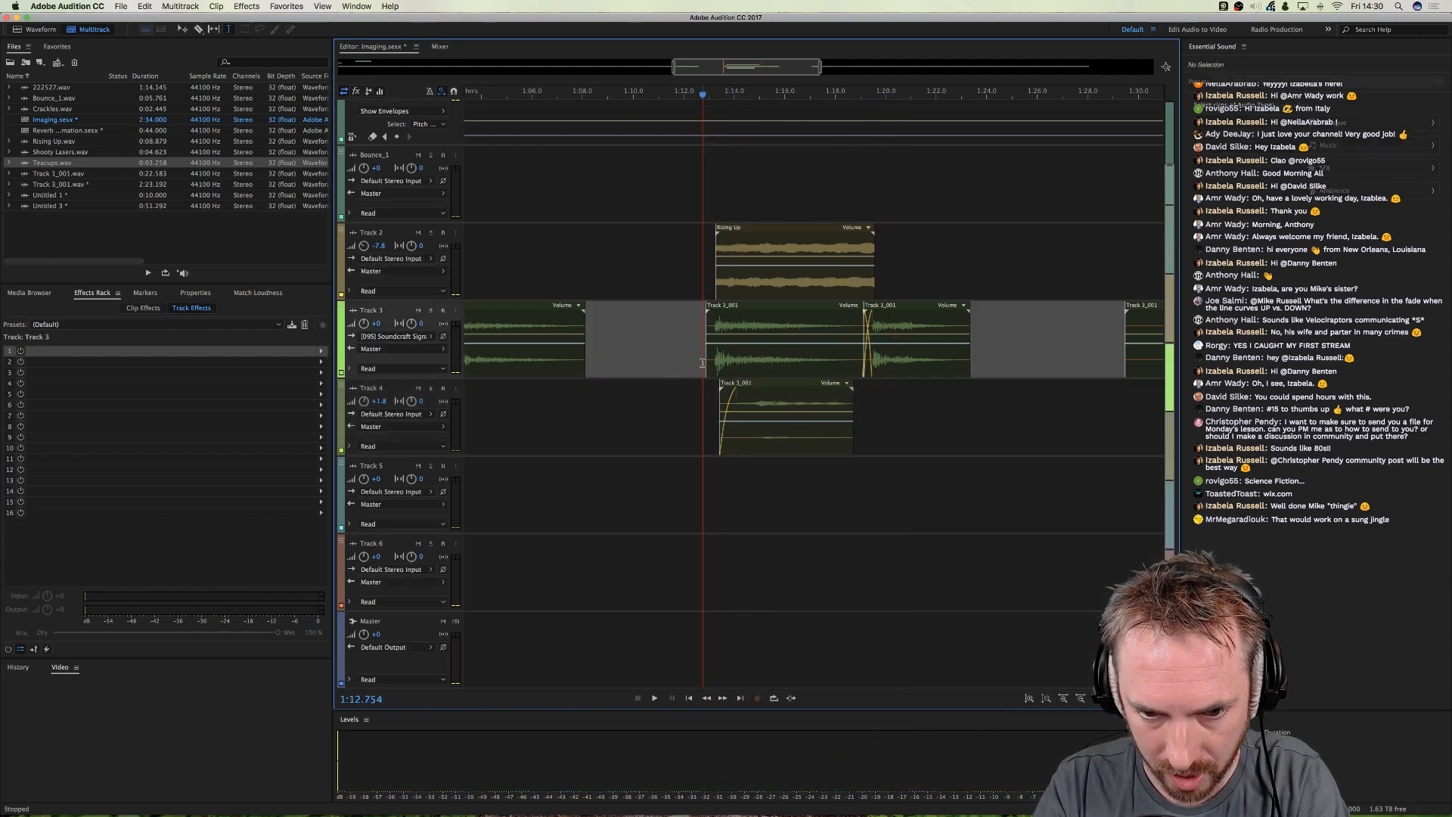
click(432, 310)
key(space)
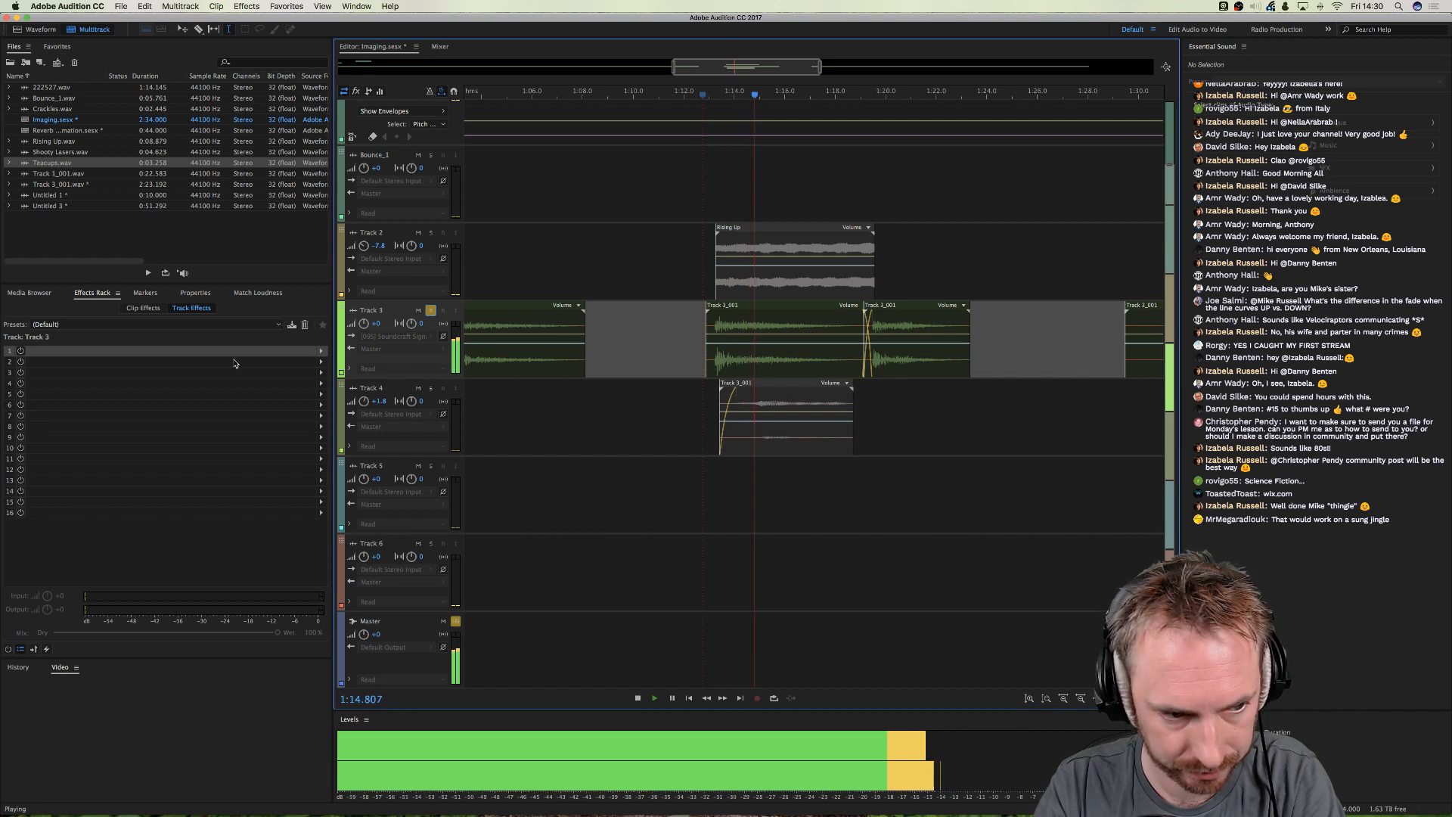
key(space)
- Add a Parametric Equalizer with the Default preset to Track 3 and play the soloed track
click(321, 351)
mouse_move(395, 402)
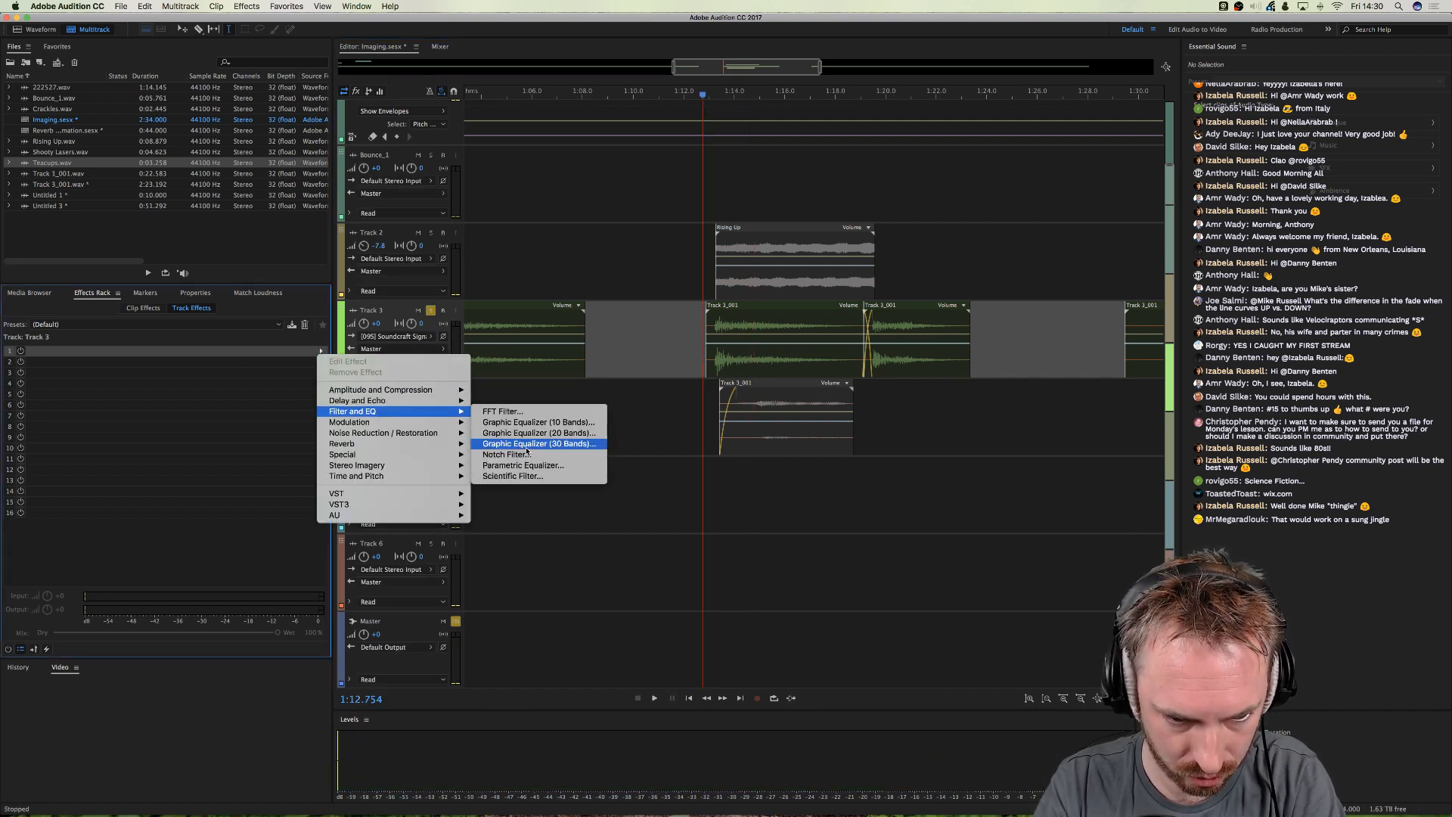
click(523, 465)
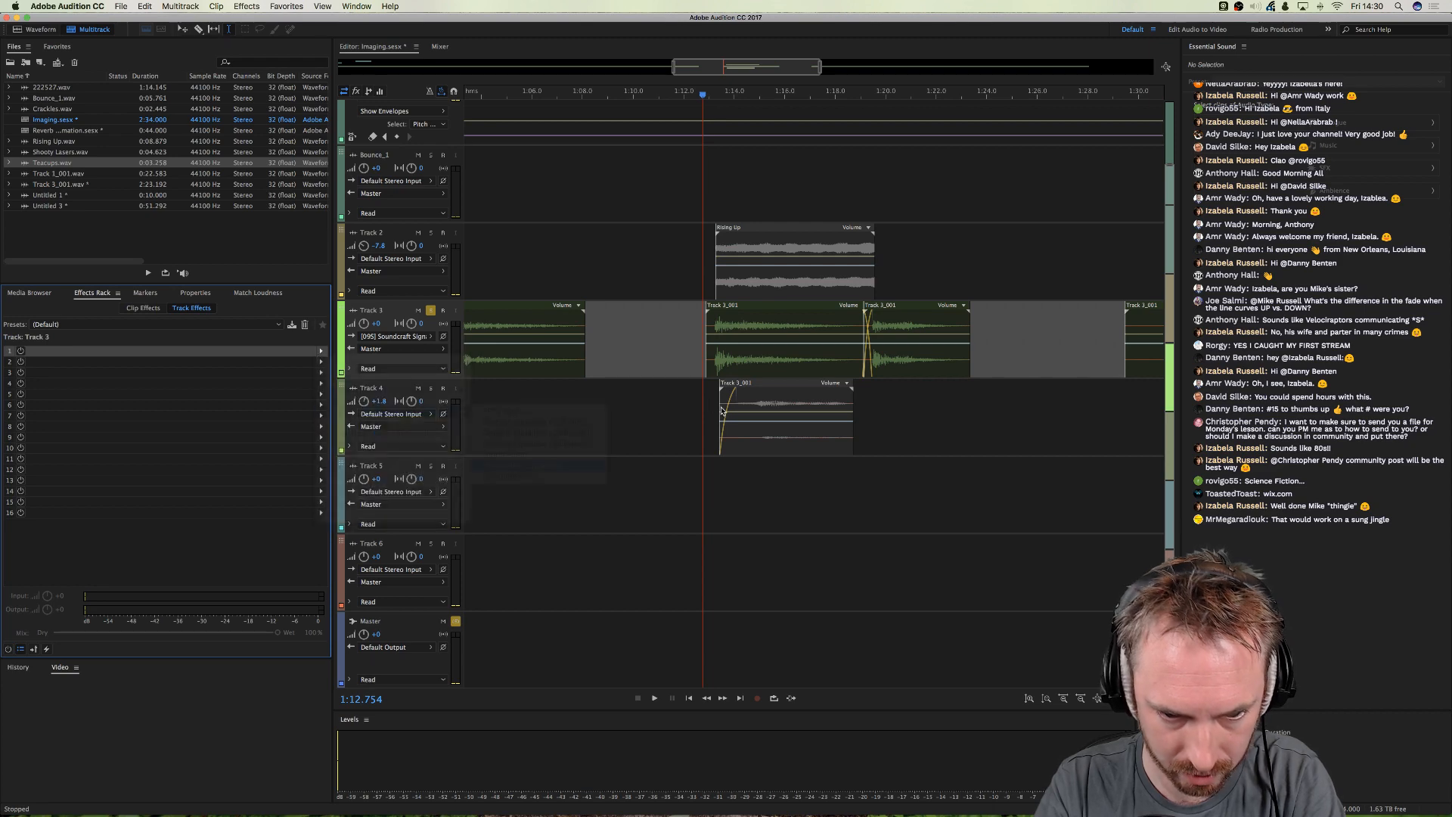
click(580, 287)
click(580, 299)
drag(748, 272, 743, 383)
key(space)
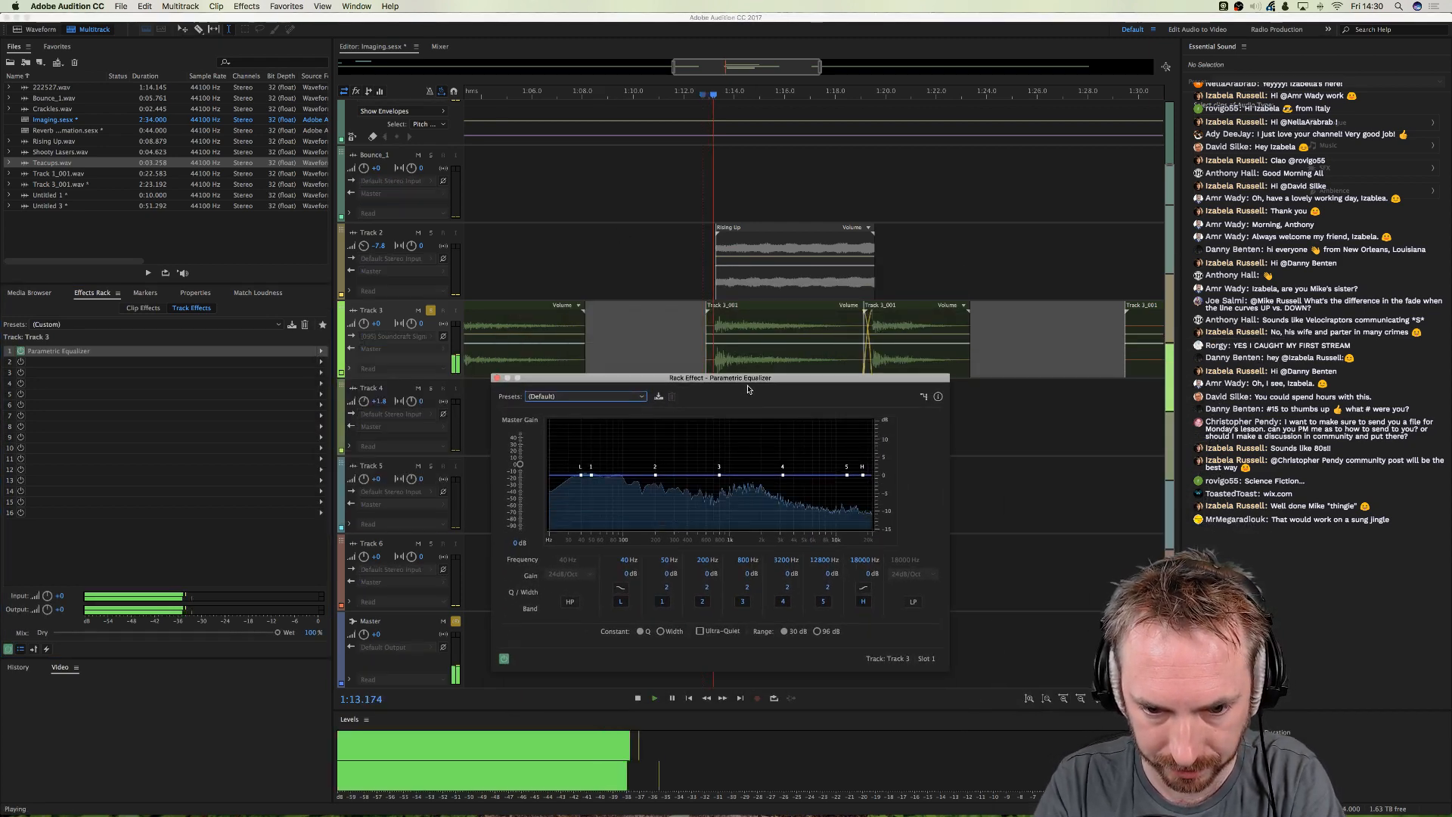
key(space)
- Boost equalizer band 1 on Track 3 by about 7.3 dB at 60 Hz with a Q of 1.2
drag(591, 474, 601, 450)
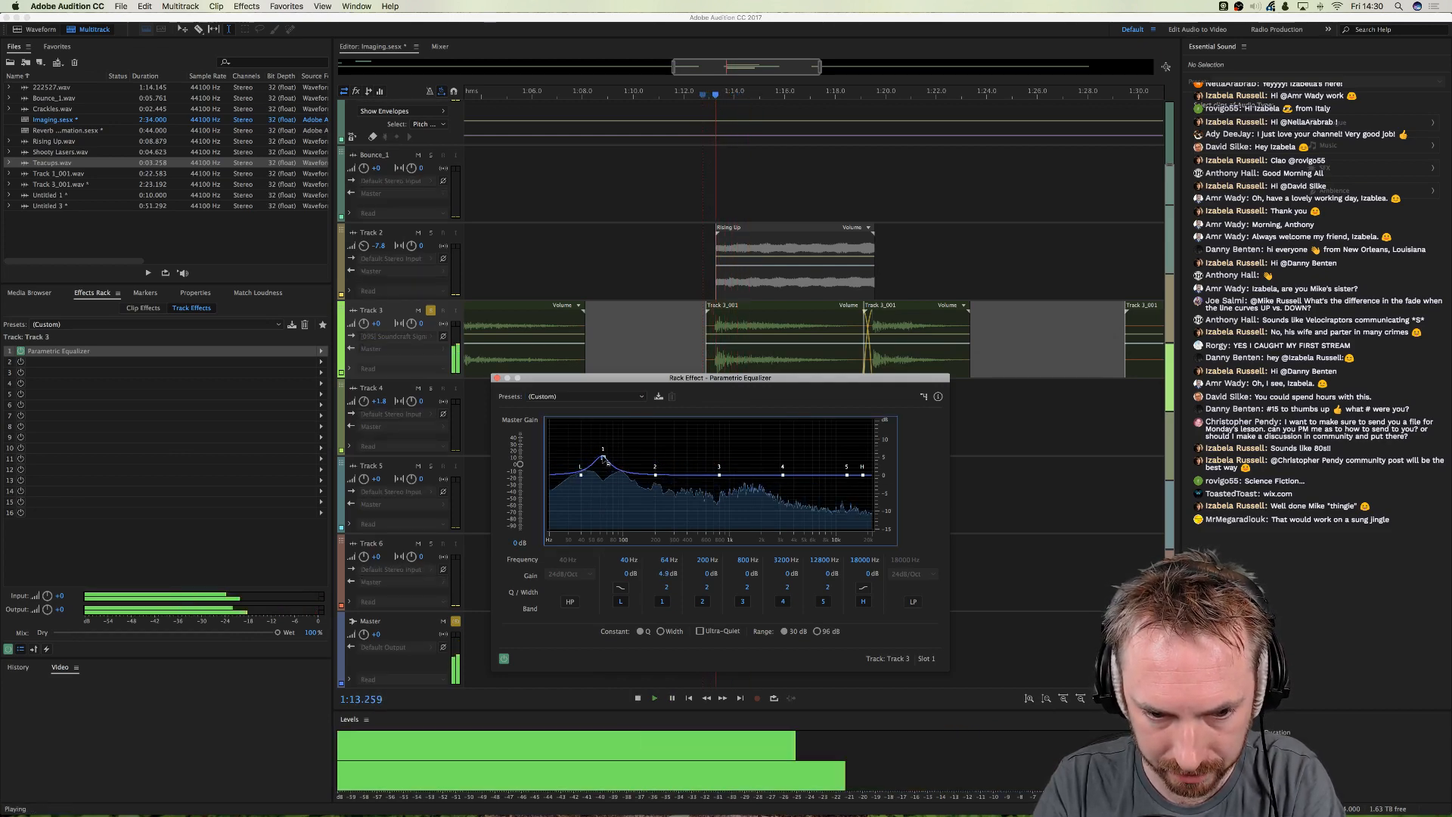
key(space)
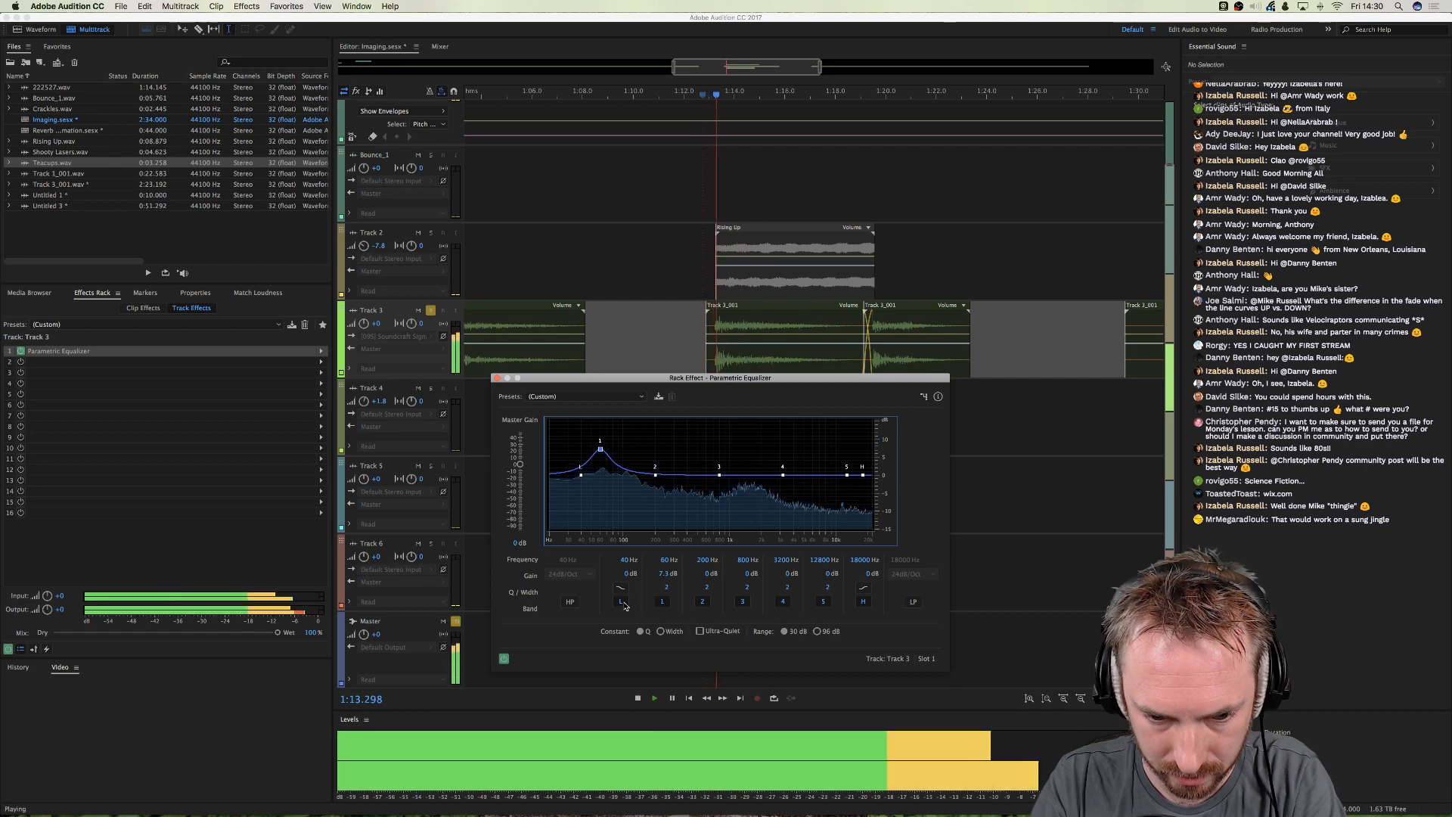
key(space)
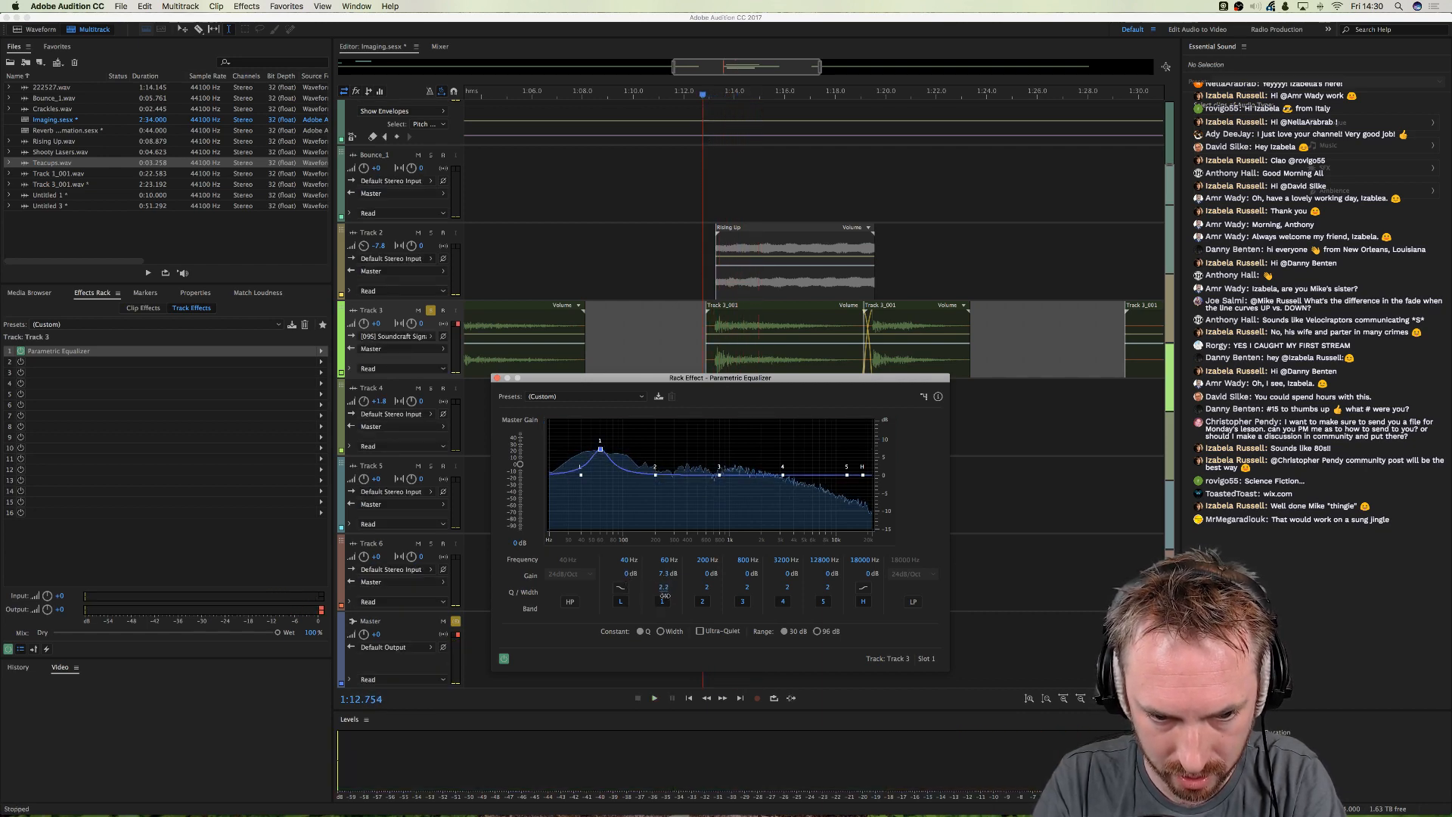
key(space)
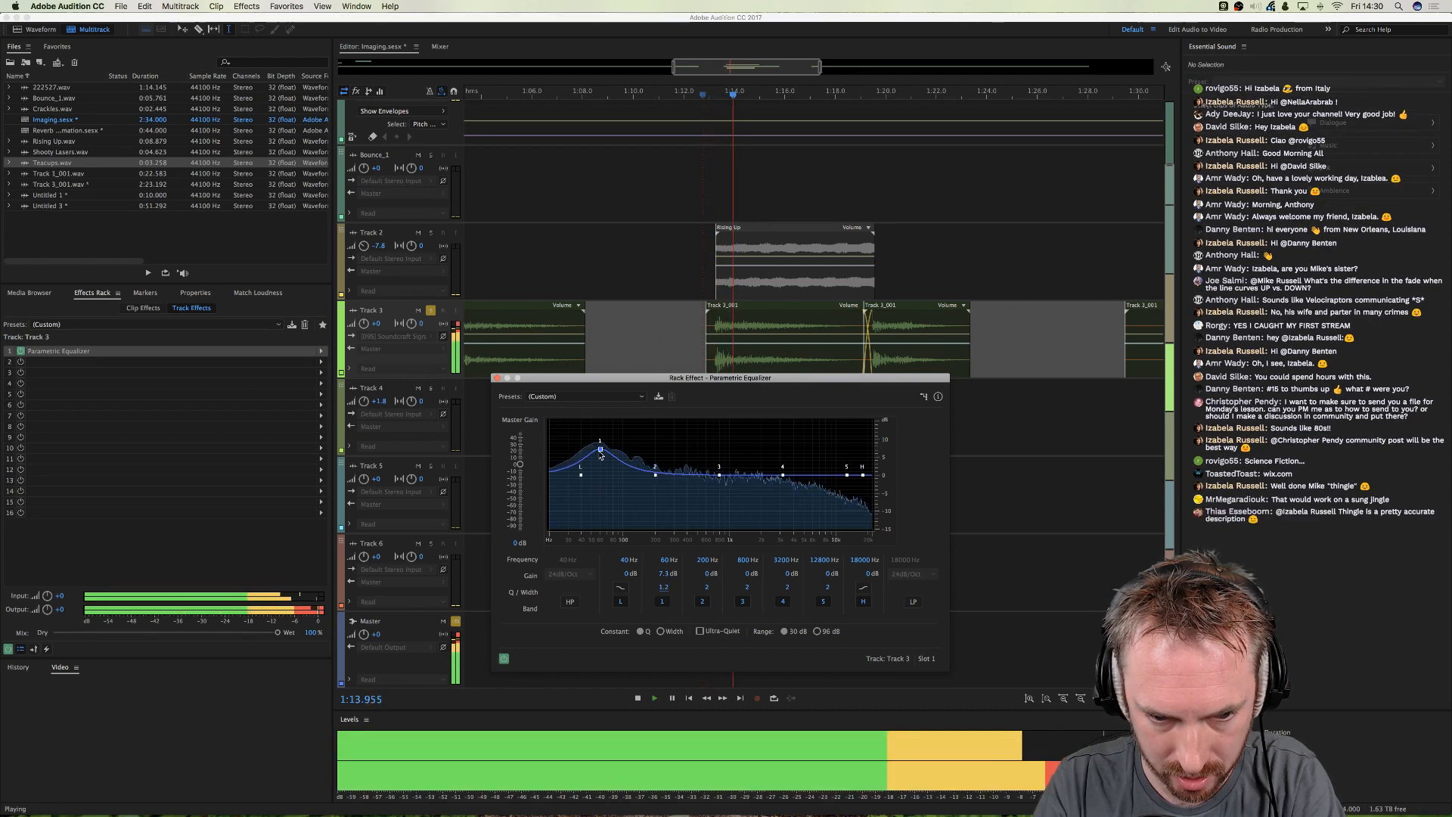
- Sweep equalizer band 1 across the low frequencies while listening, settling at about 58 Hz with a 6.8 dB boost
drag(601, 452, 595, 455)
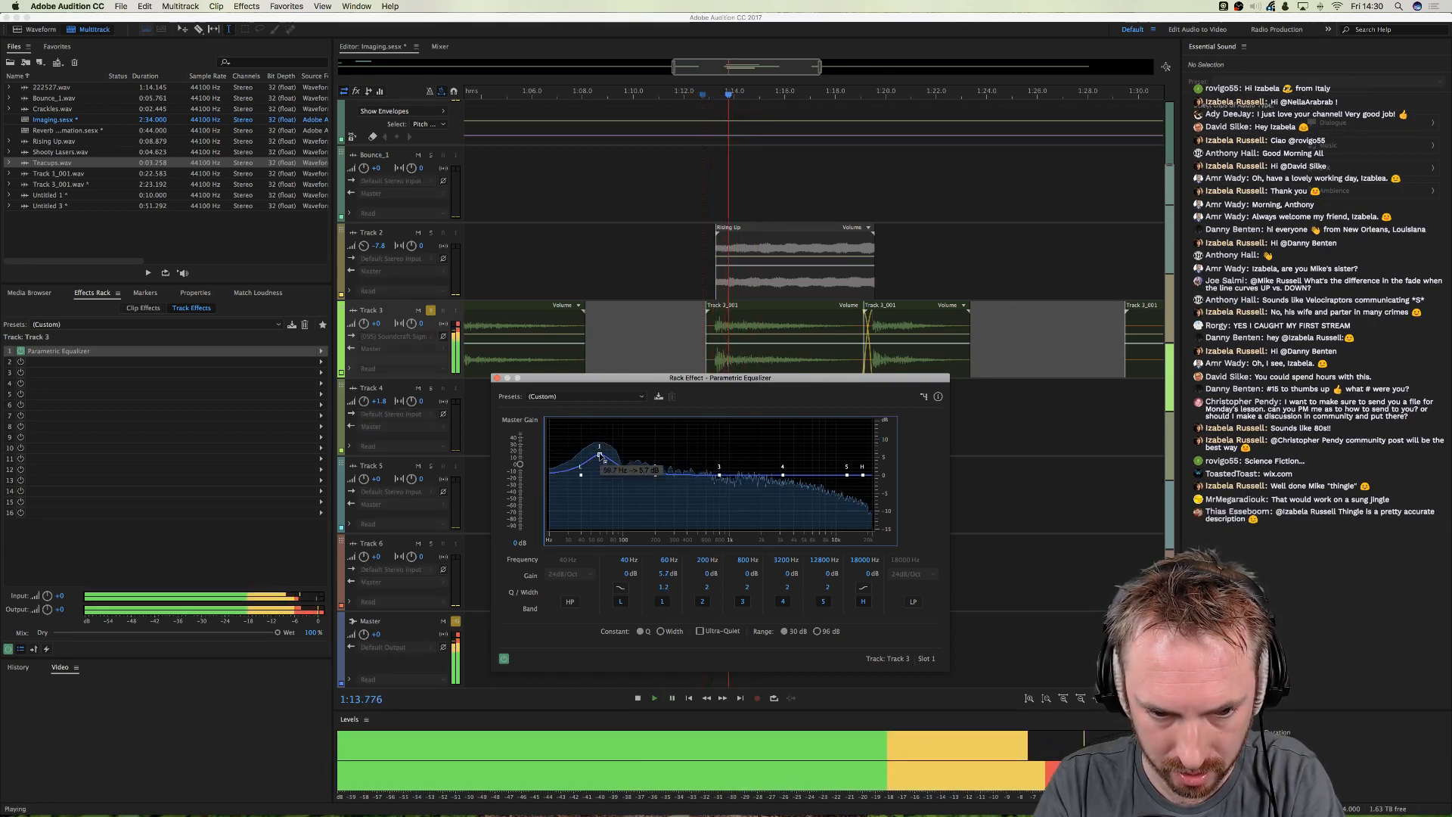
key(space)
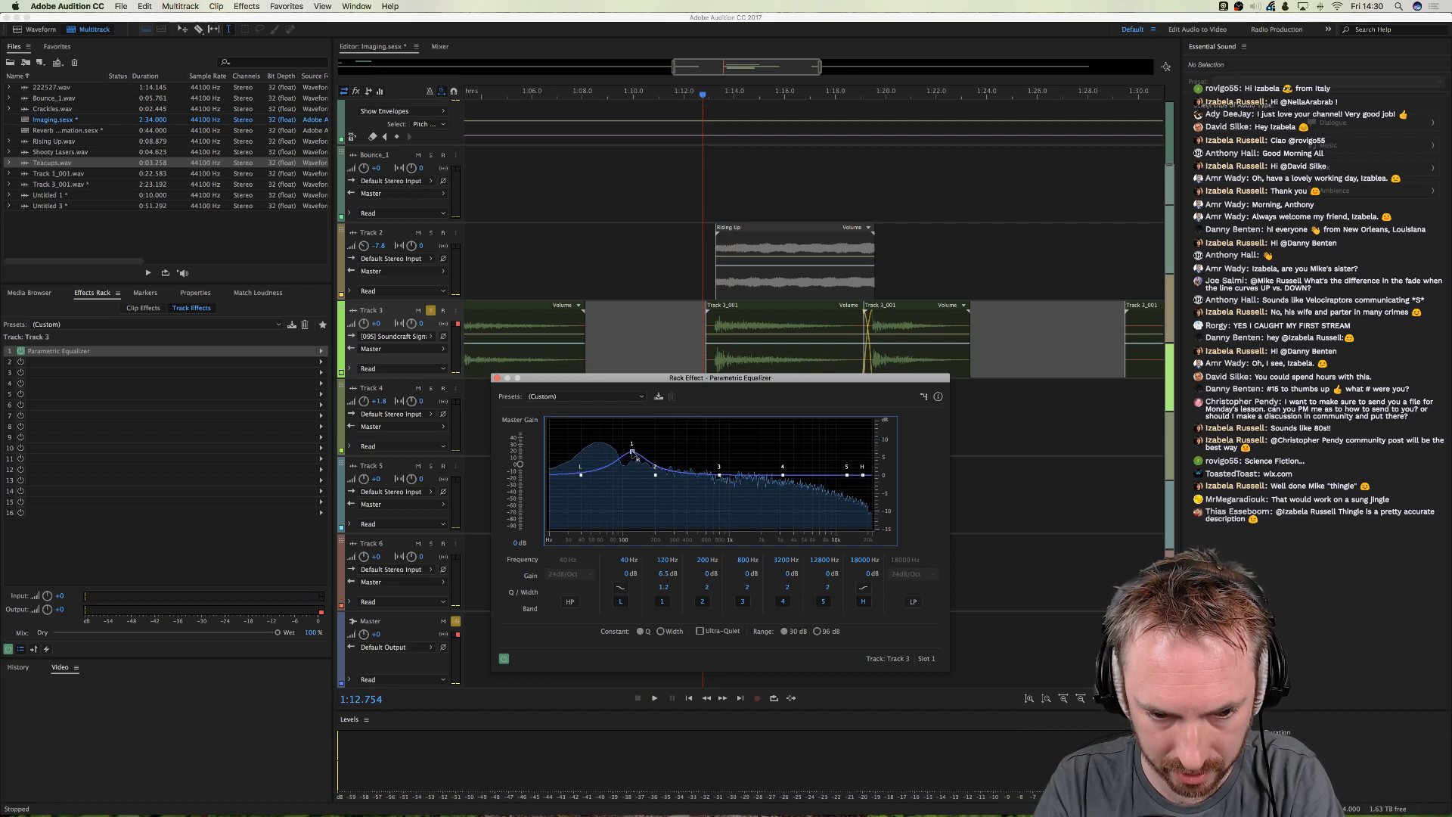
key(space)
drag(636, 457, 598, 445)
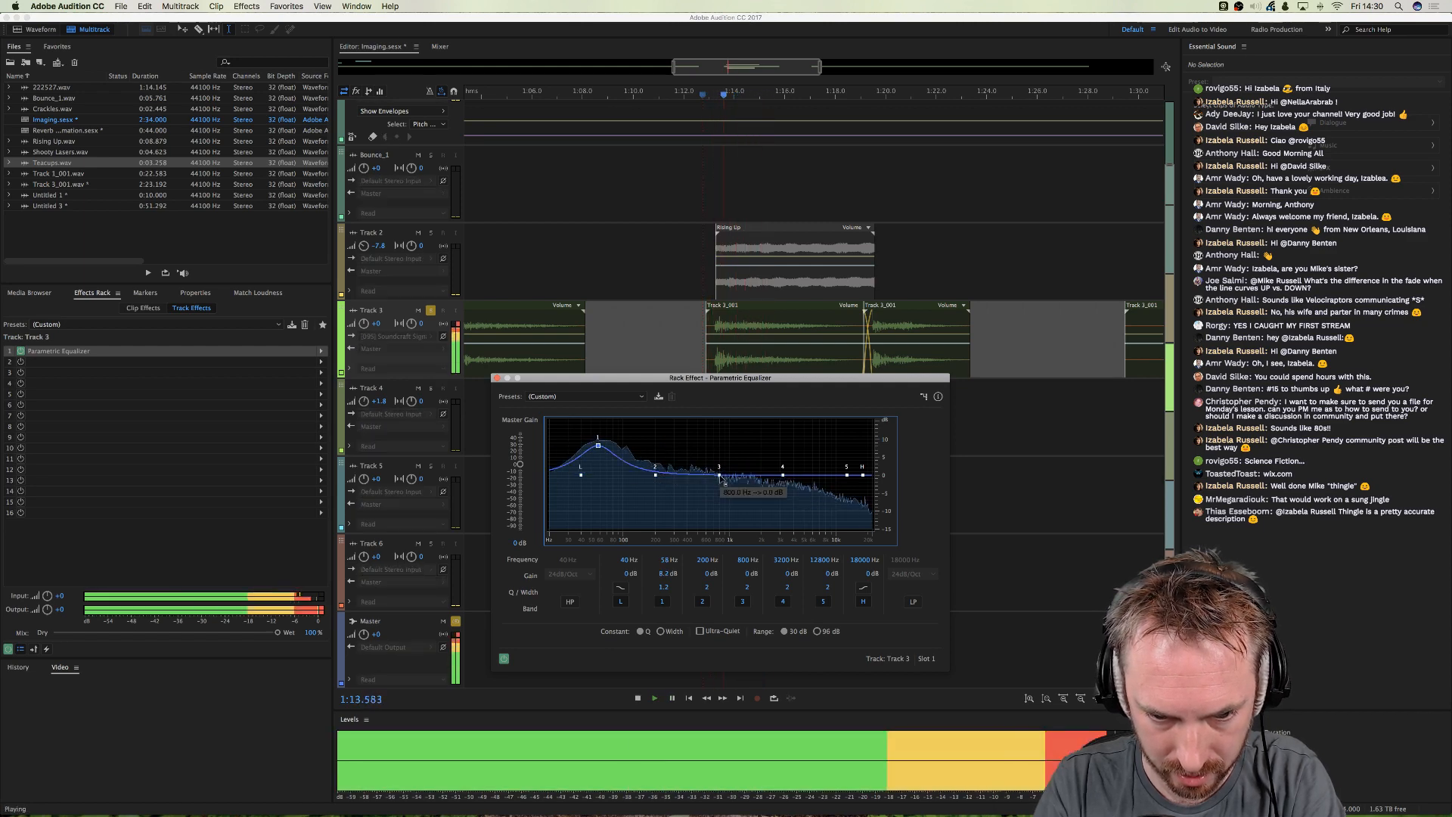
drag(599, 446, 598, 451)
- Cut equalizer band 3 by about 1.4 dB near 800 Hz and boost band 5 by about 6.9 dB at 4804 Hz
key(space)
key(space)
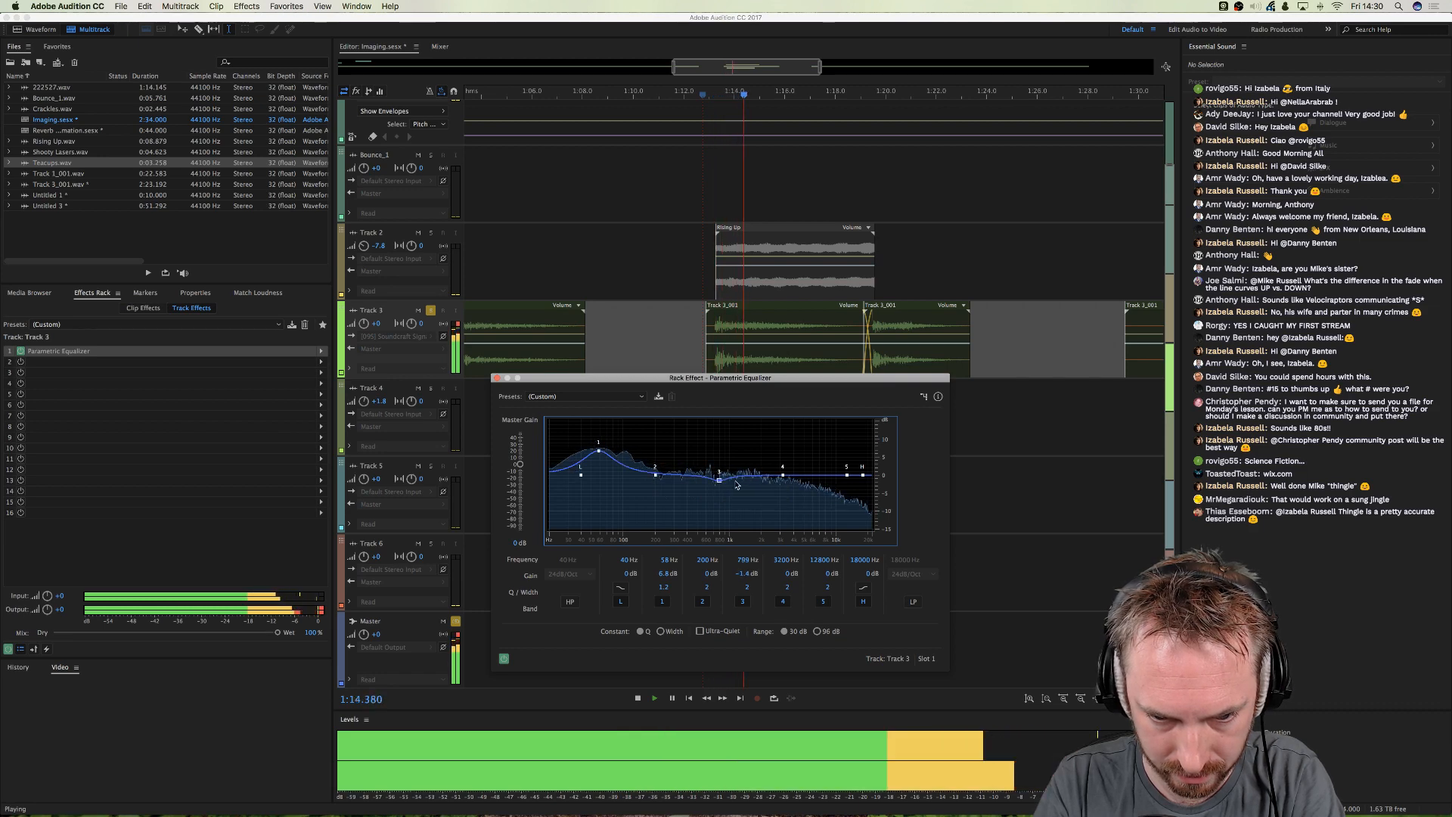
key(space)
drag(848, 458, 806, 456)
key(space)
key(space)
key(space)
- Unsolo Track 3, reduce the equalizer boosts to 4.4 dB on band 1 and 4.1 dB on band 5, and replay the mix
click(429, 311)
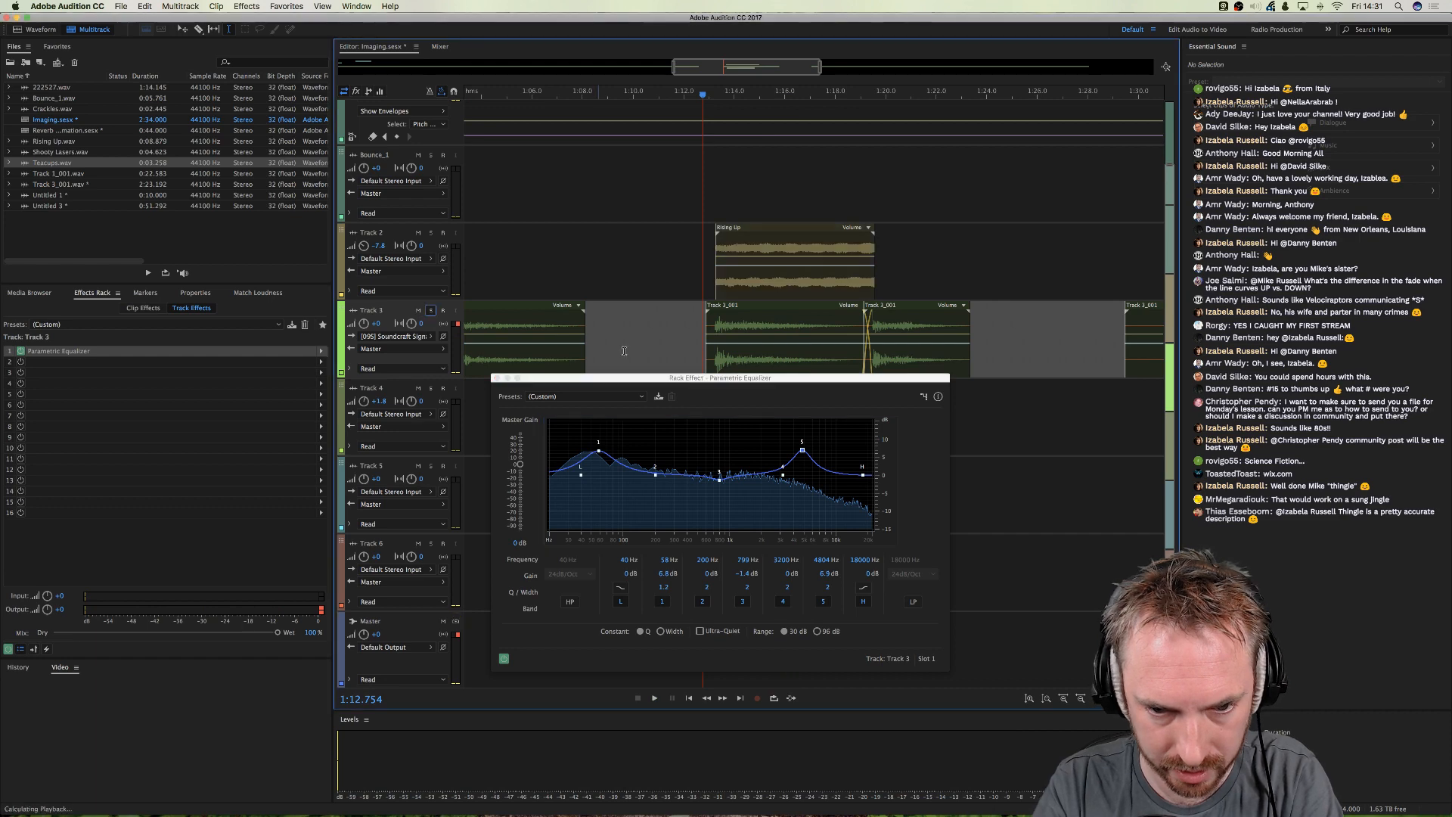
key(space)
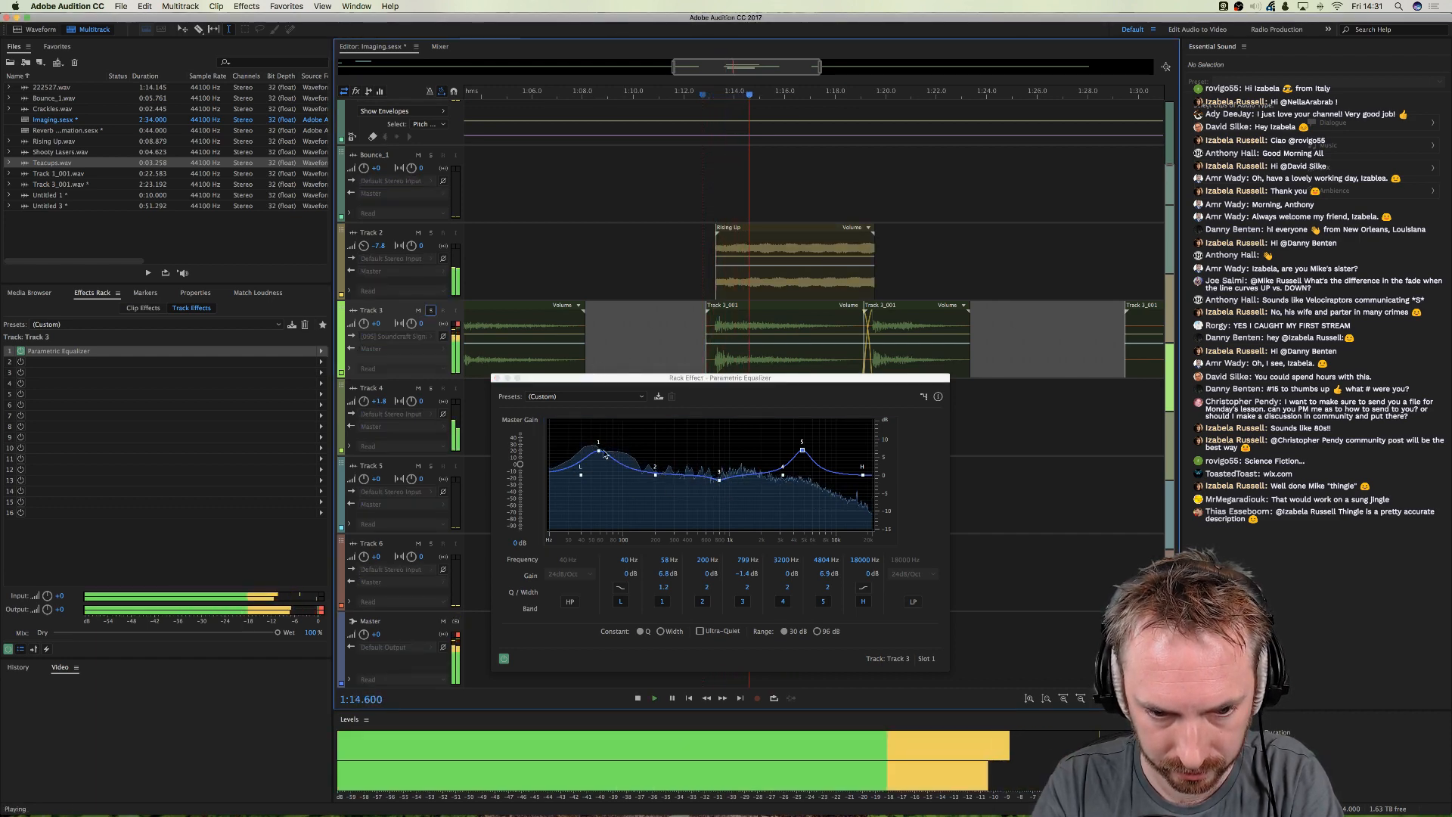
drag(598, 451, 598, 458)
drag(802, 450, 804, 459)
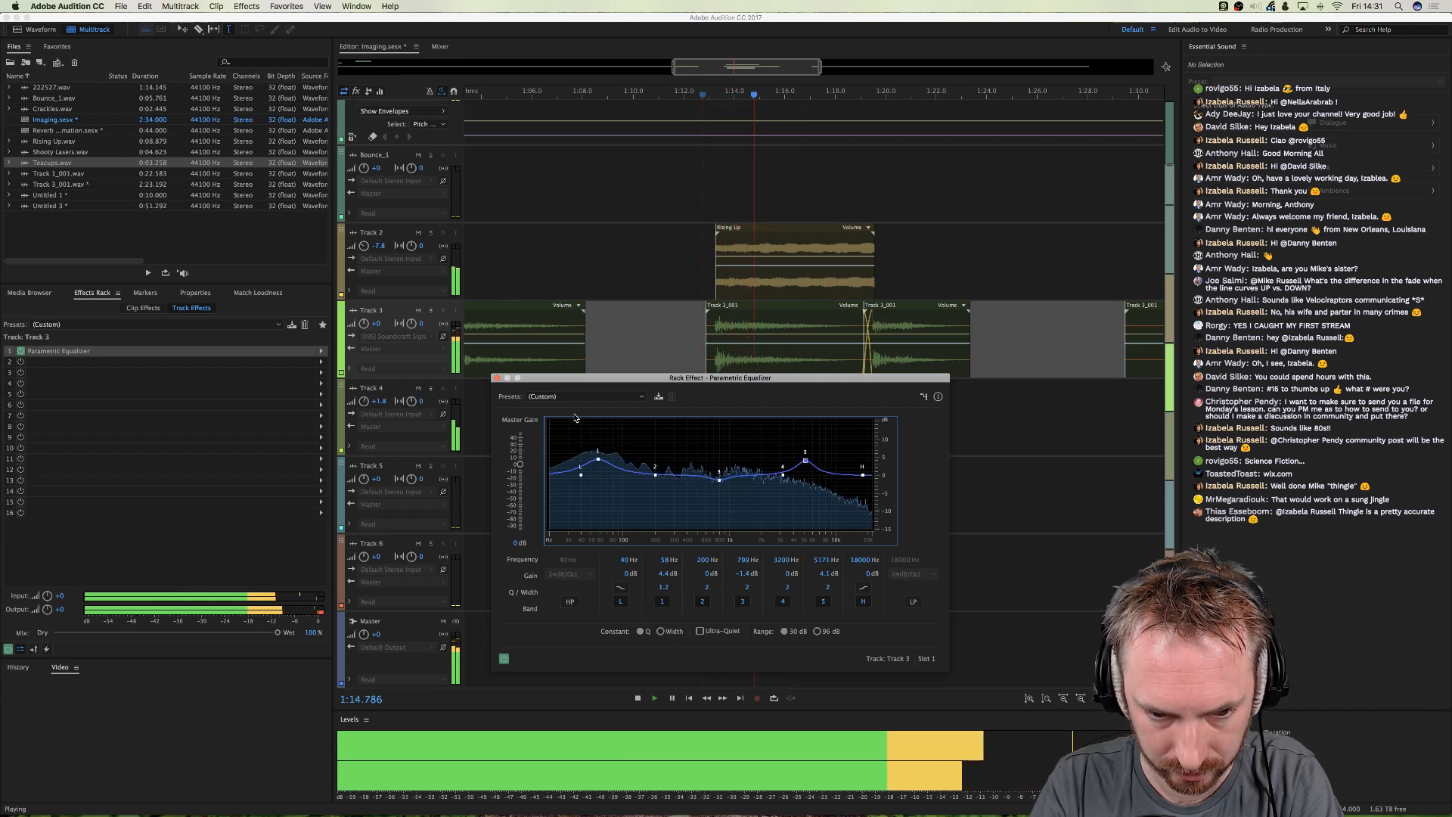
click(496, 378)
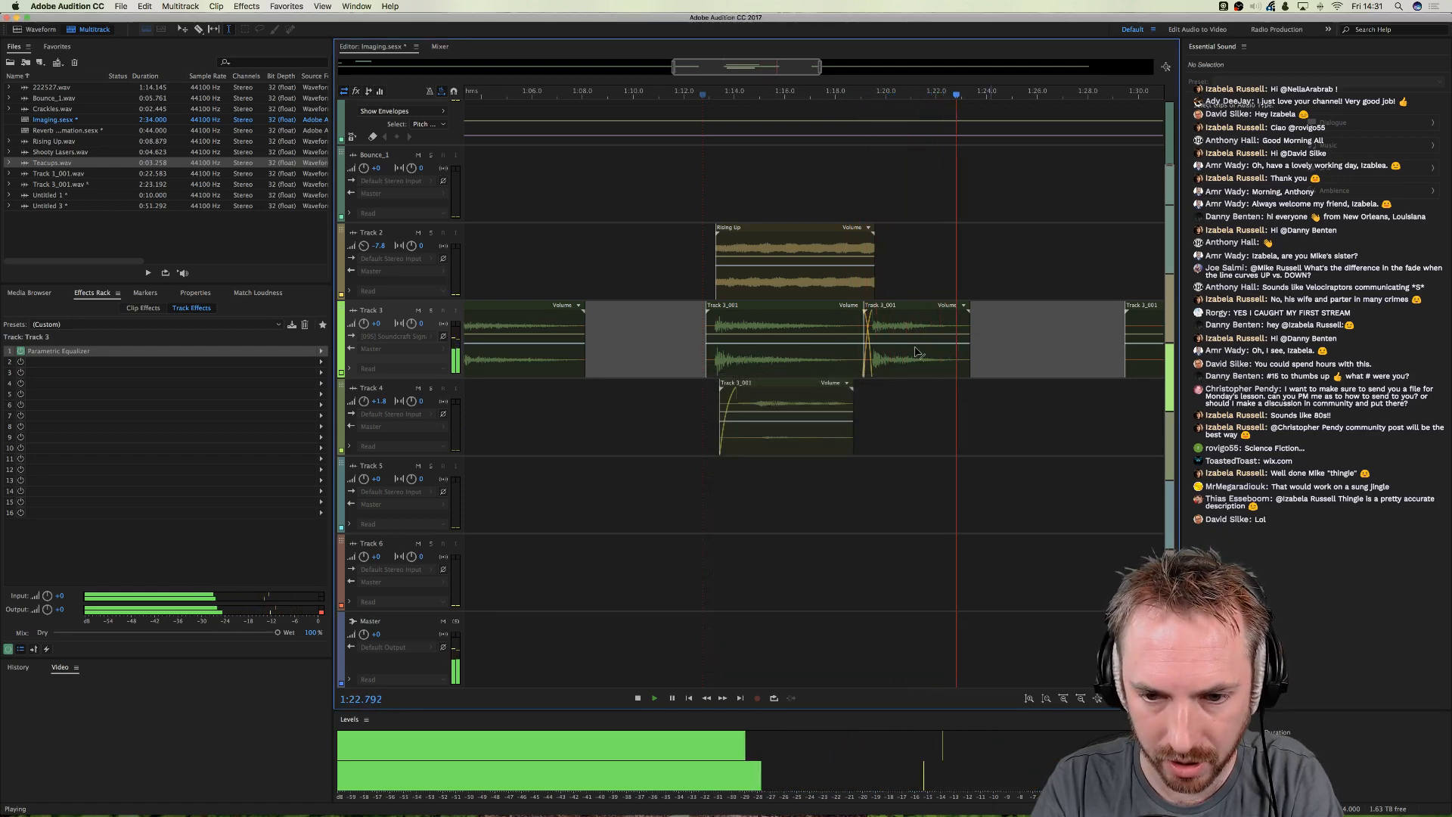
key(space)
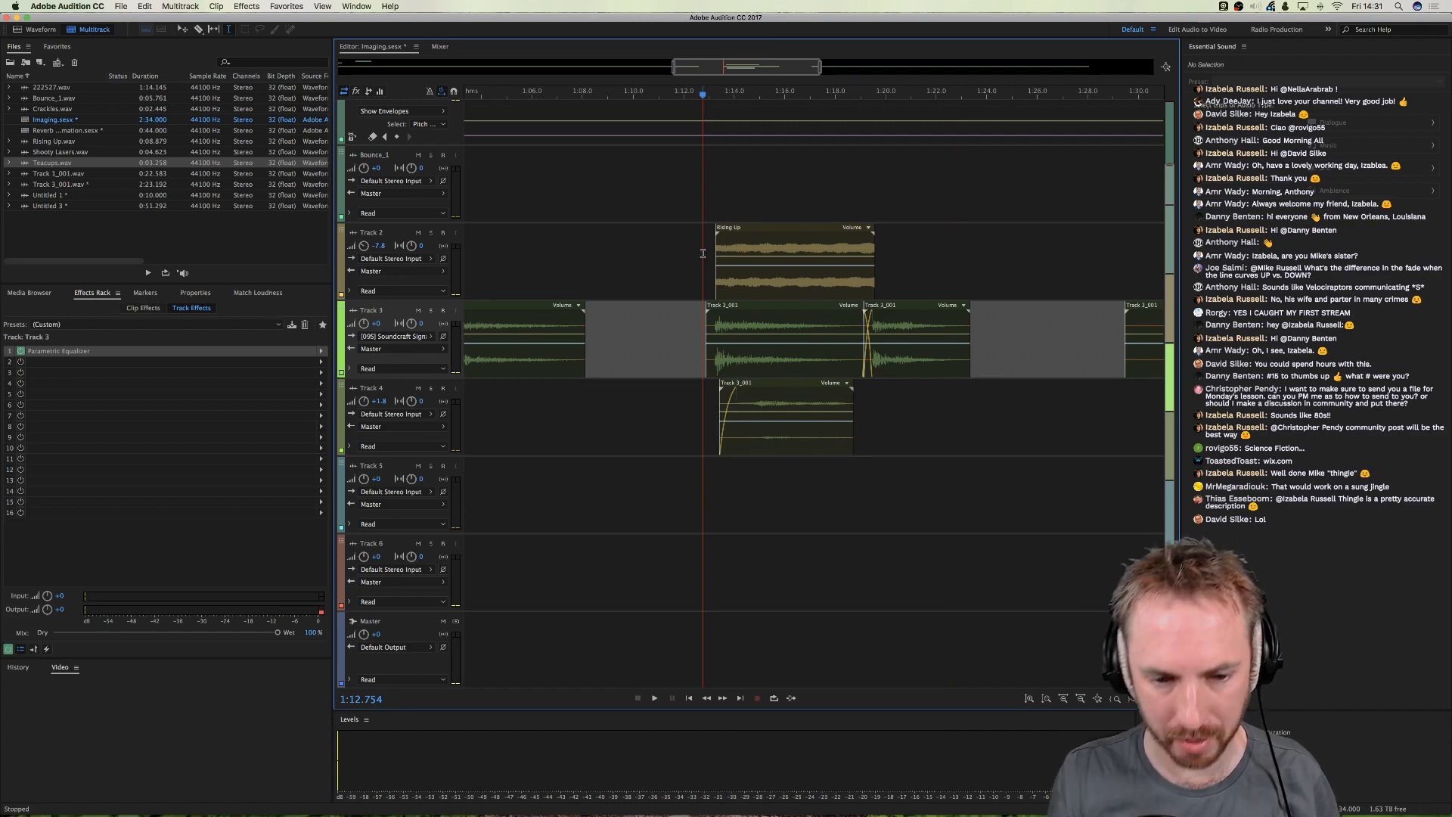
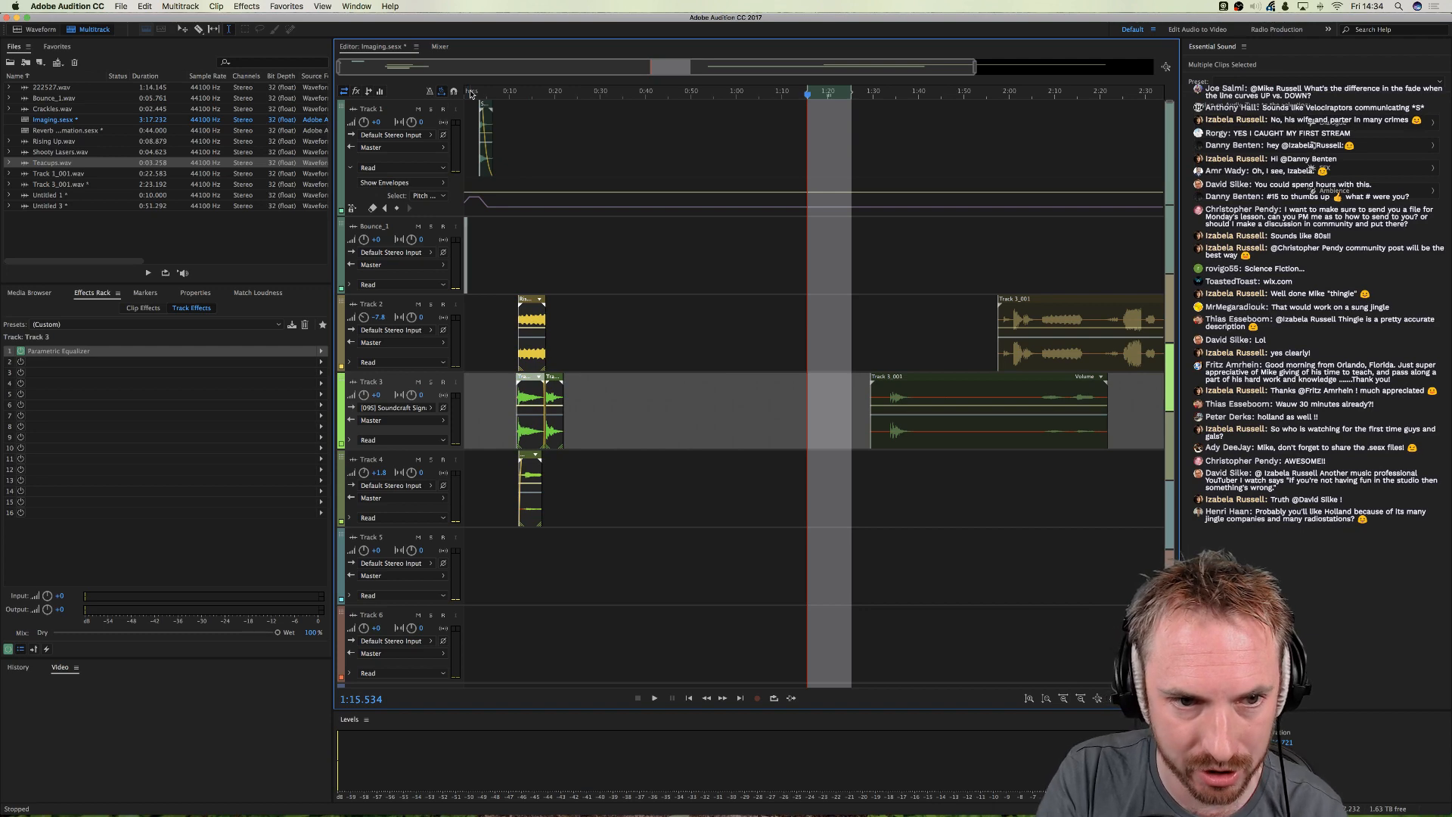
- Save the Imaging session and return the playhead to the start of the timeline
click(521, 143)
drag(476, 91, 423, 91)
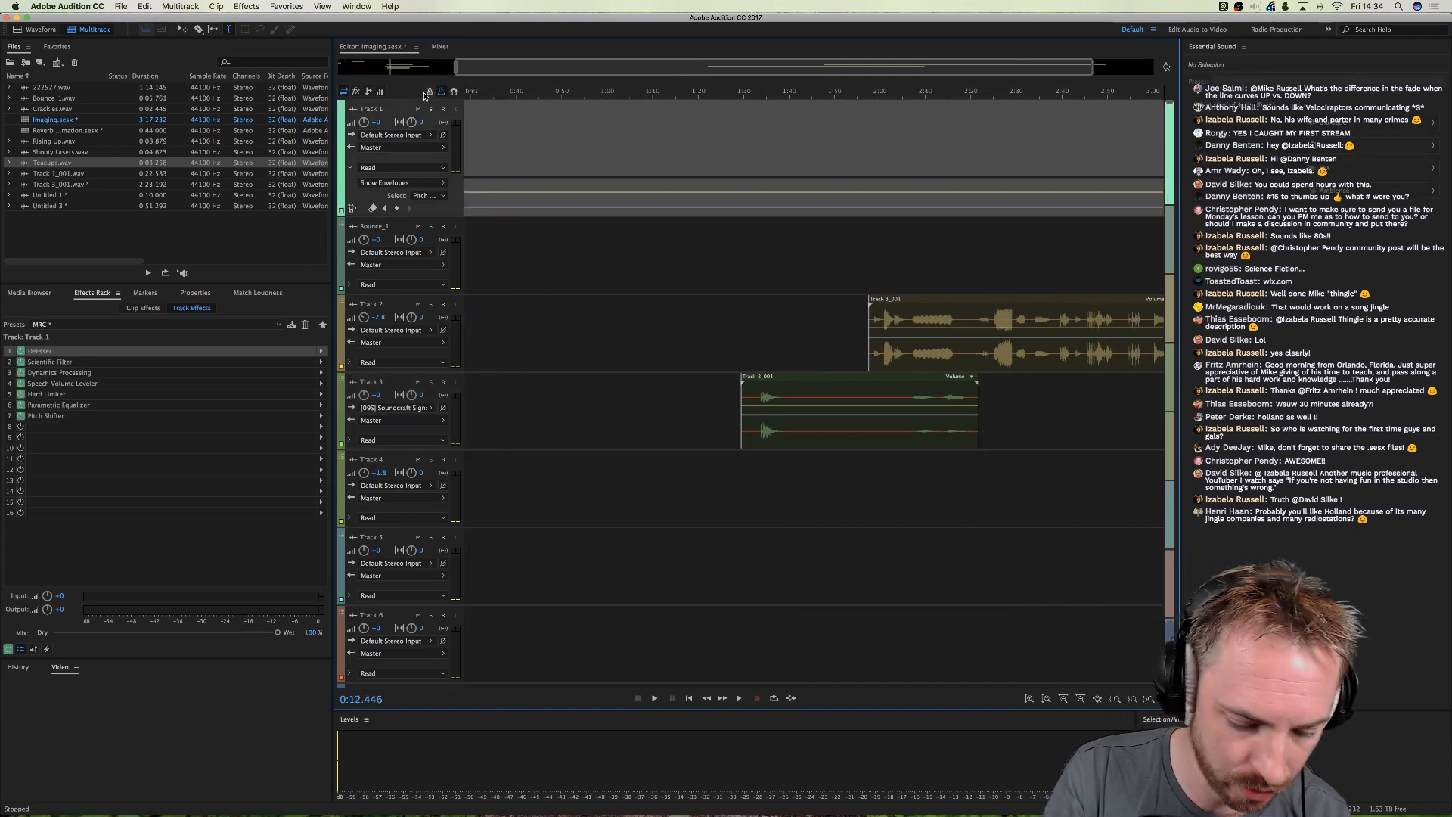
key(super+s)
click(832, 433)
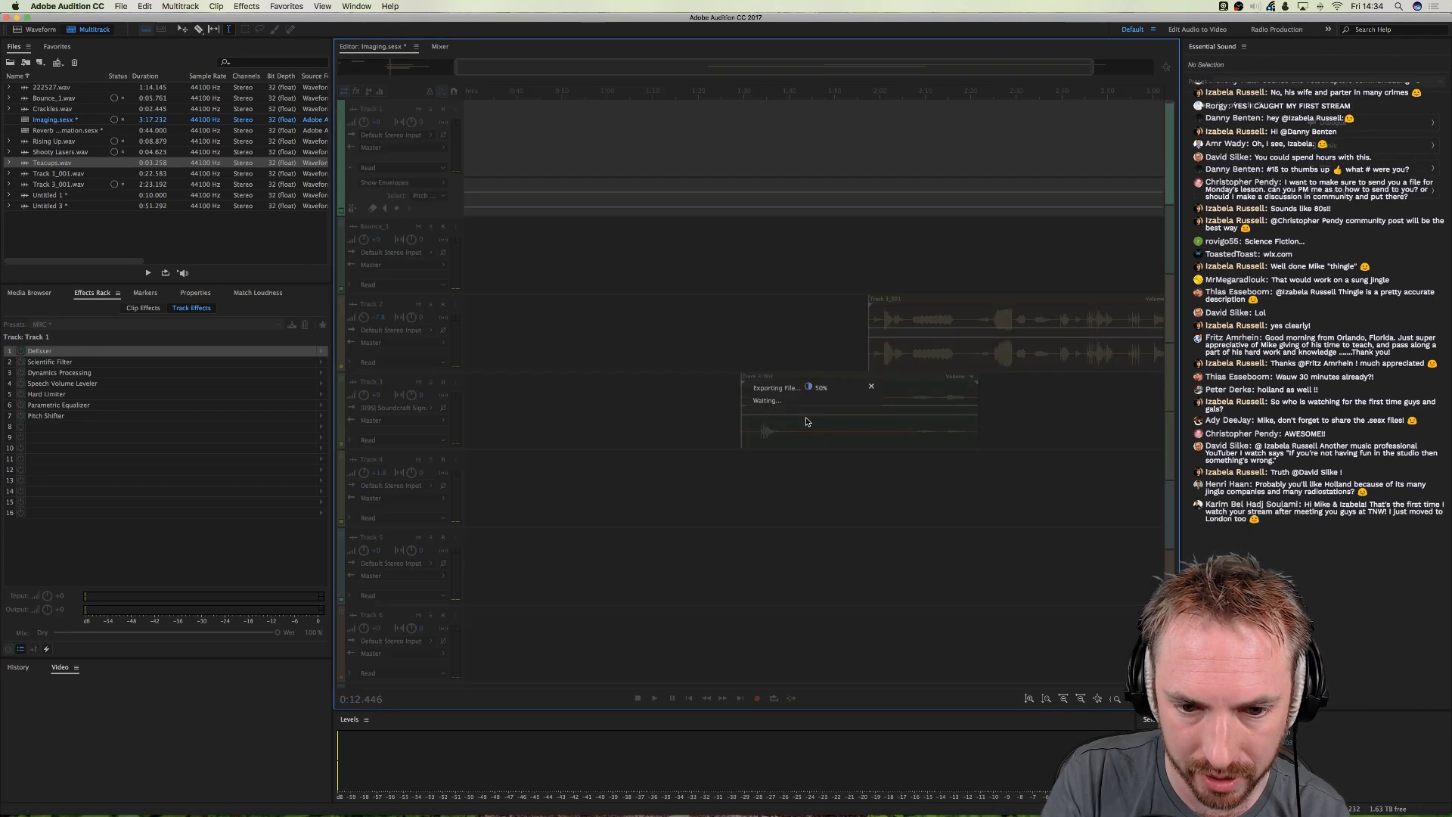
click(469, 91)
scroll(464, 91, up, 5)
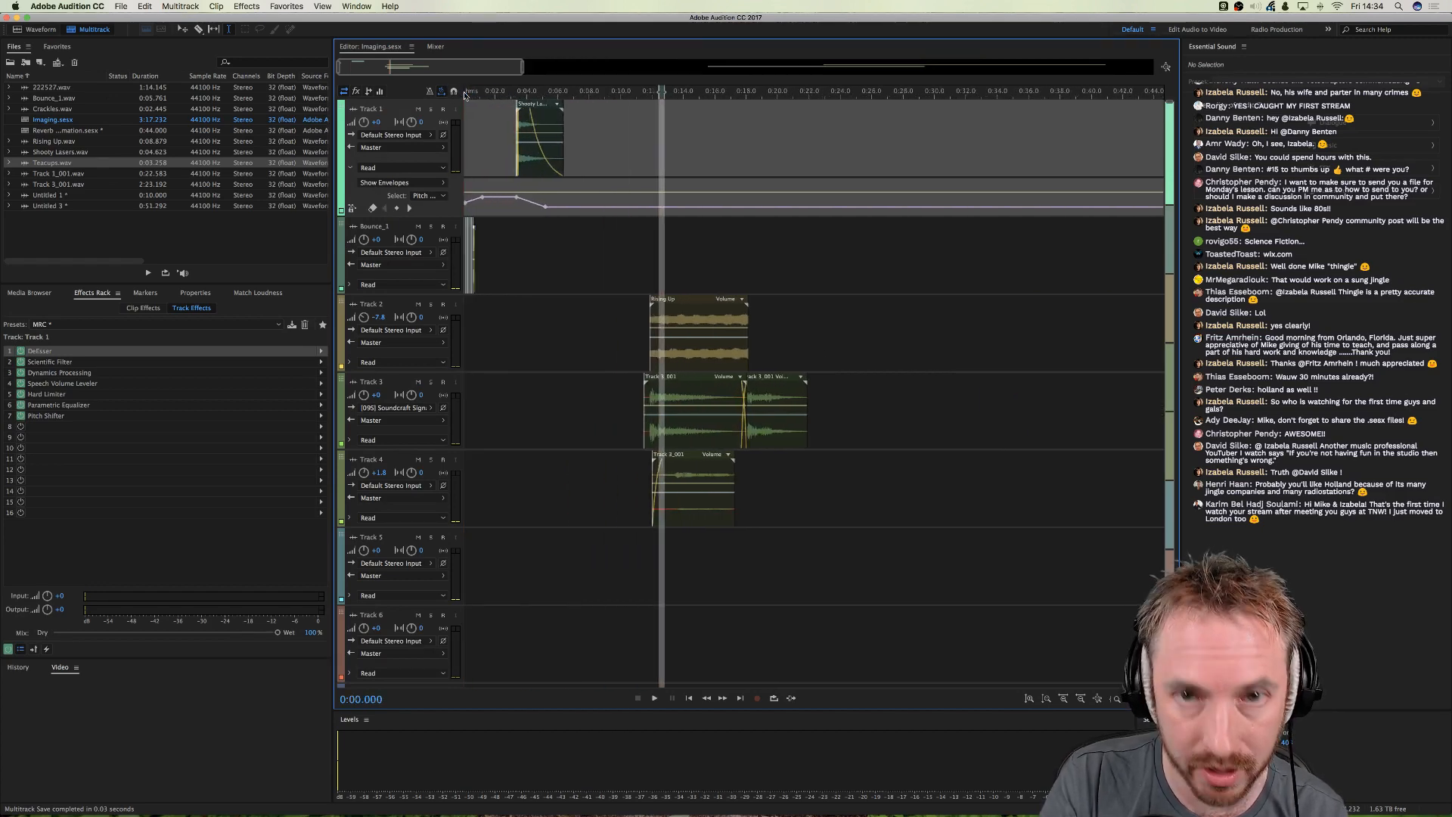
- Switch to Chrome to view the Audio Stems from Today's Live Stream thread, and return to Adobe Audition
mouse_move(466, 811)
click(410, 791)
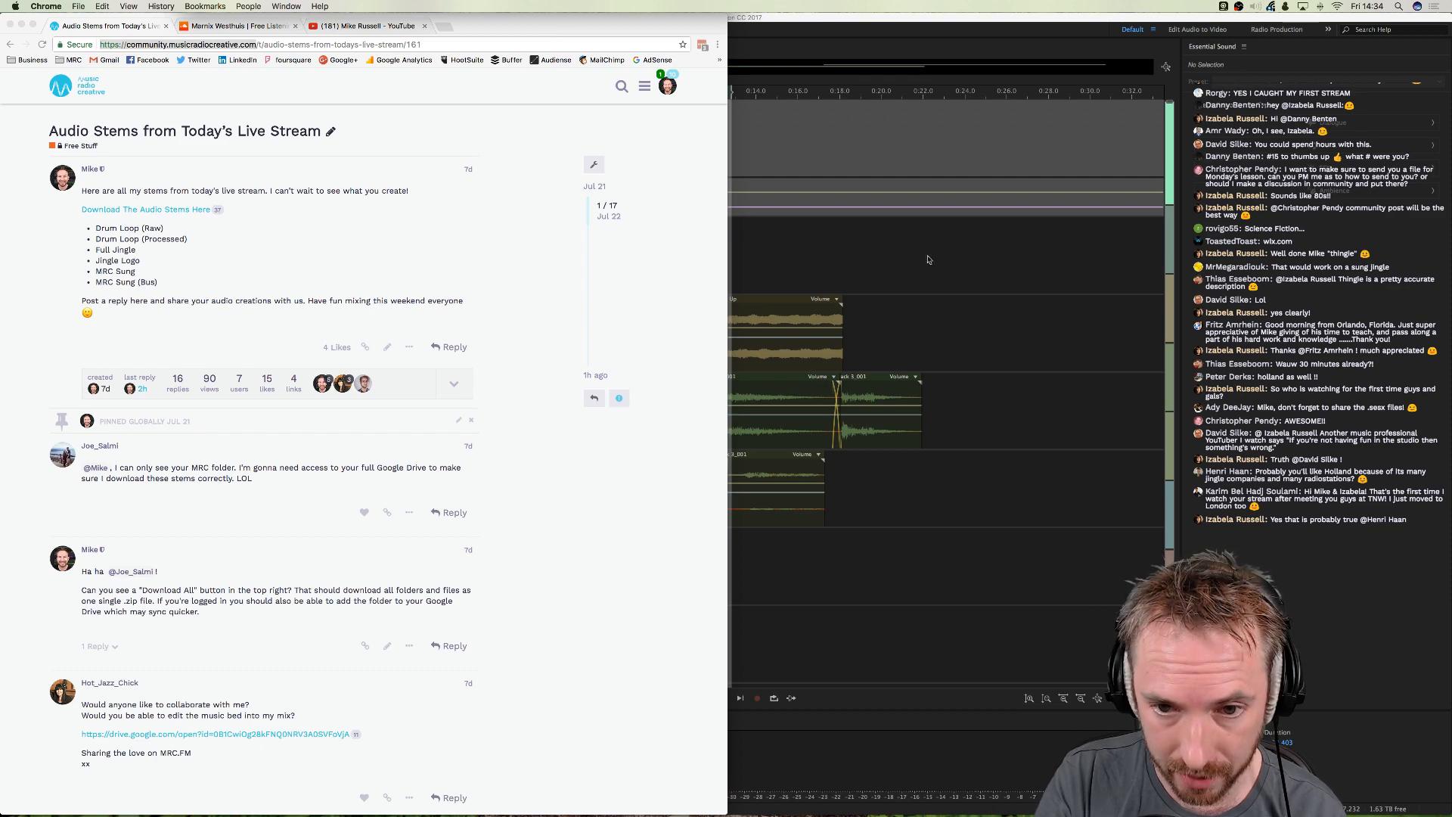
click(955, 249)
- Play the layered effect on Tracks 2, 3 and 4 from about 0:11.3 and stop playback
click(694, 239)
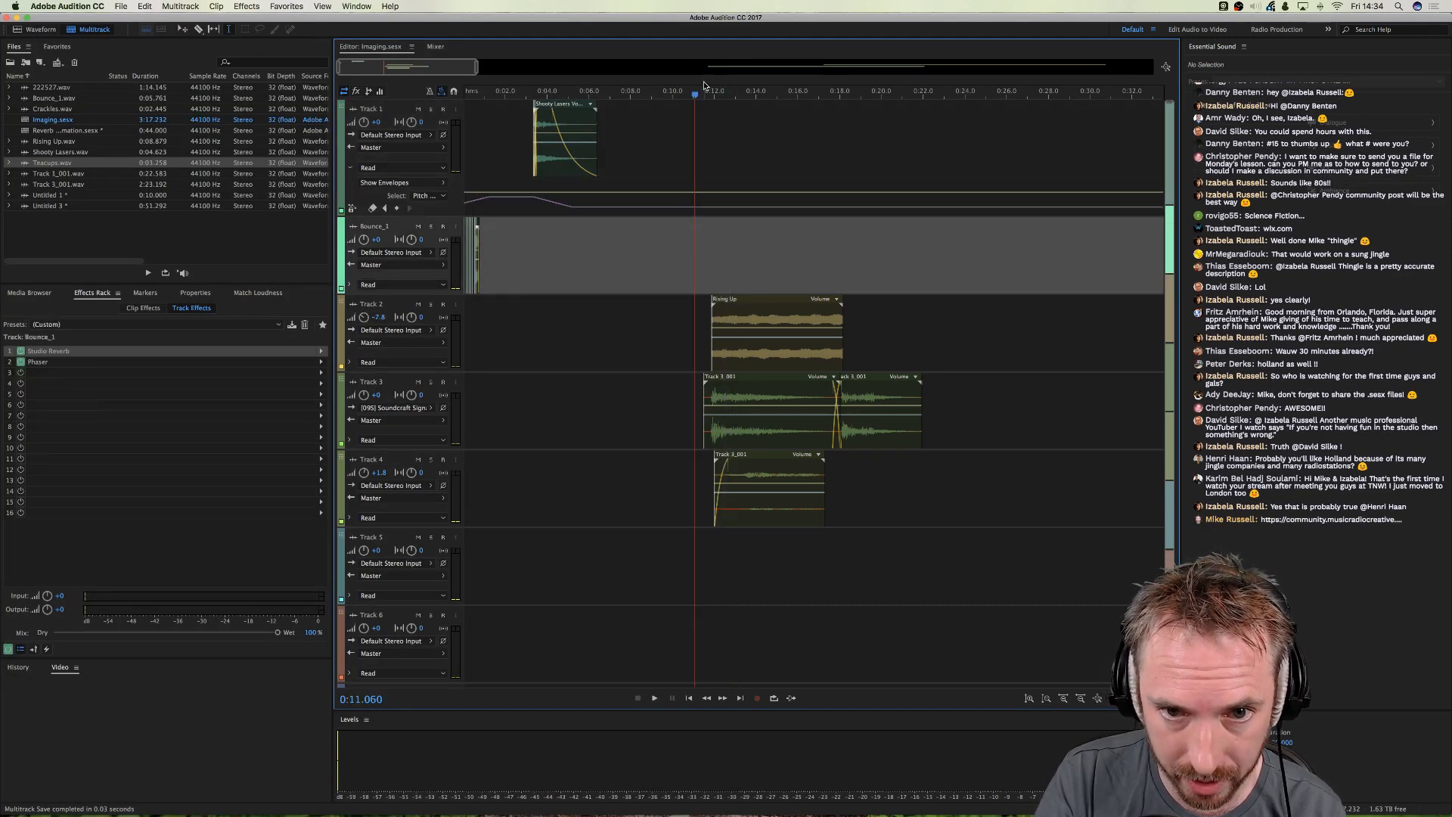
mouse_move(708, 96)
mouse_down()
mouse_move(685, 97)
mouse_move(699, 98)
mouse_up()
key(space)
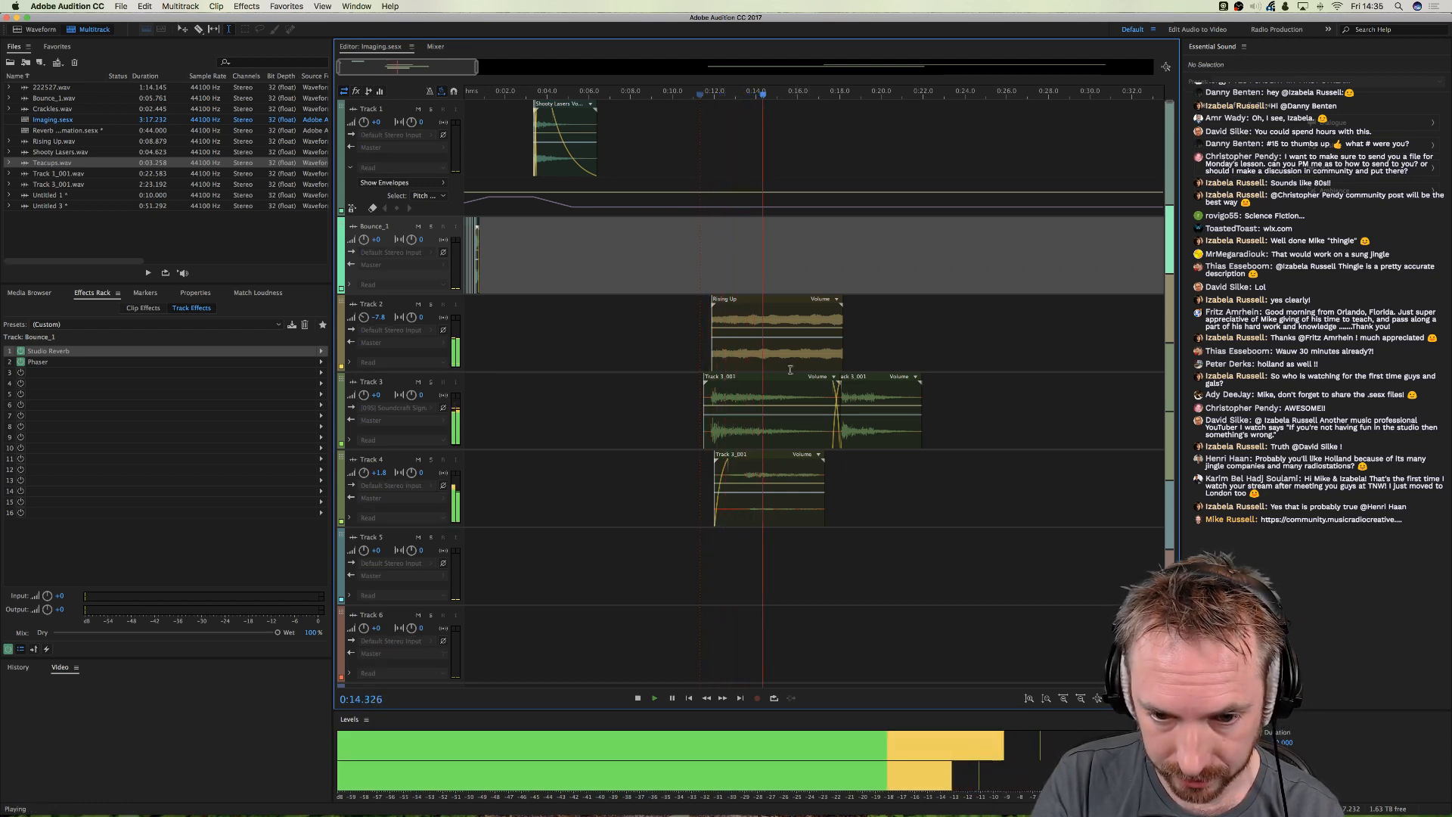
key(space)
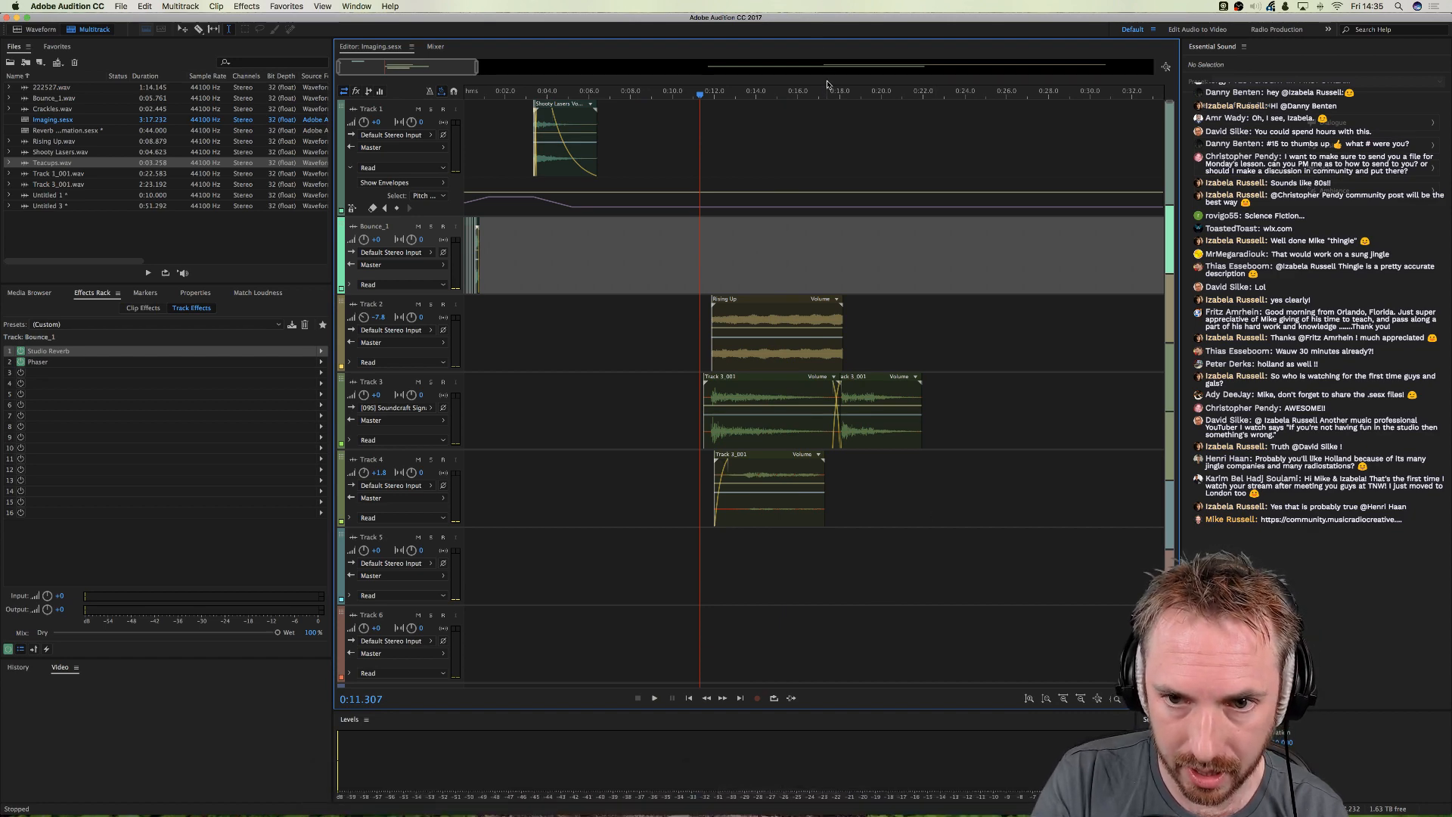
- Move the long spare recordings on Track 3 and Track 2 earlier on the timeline, closer to the layered effect
key(backslash)
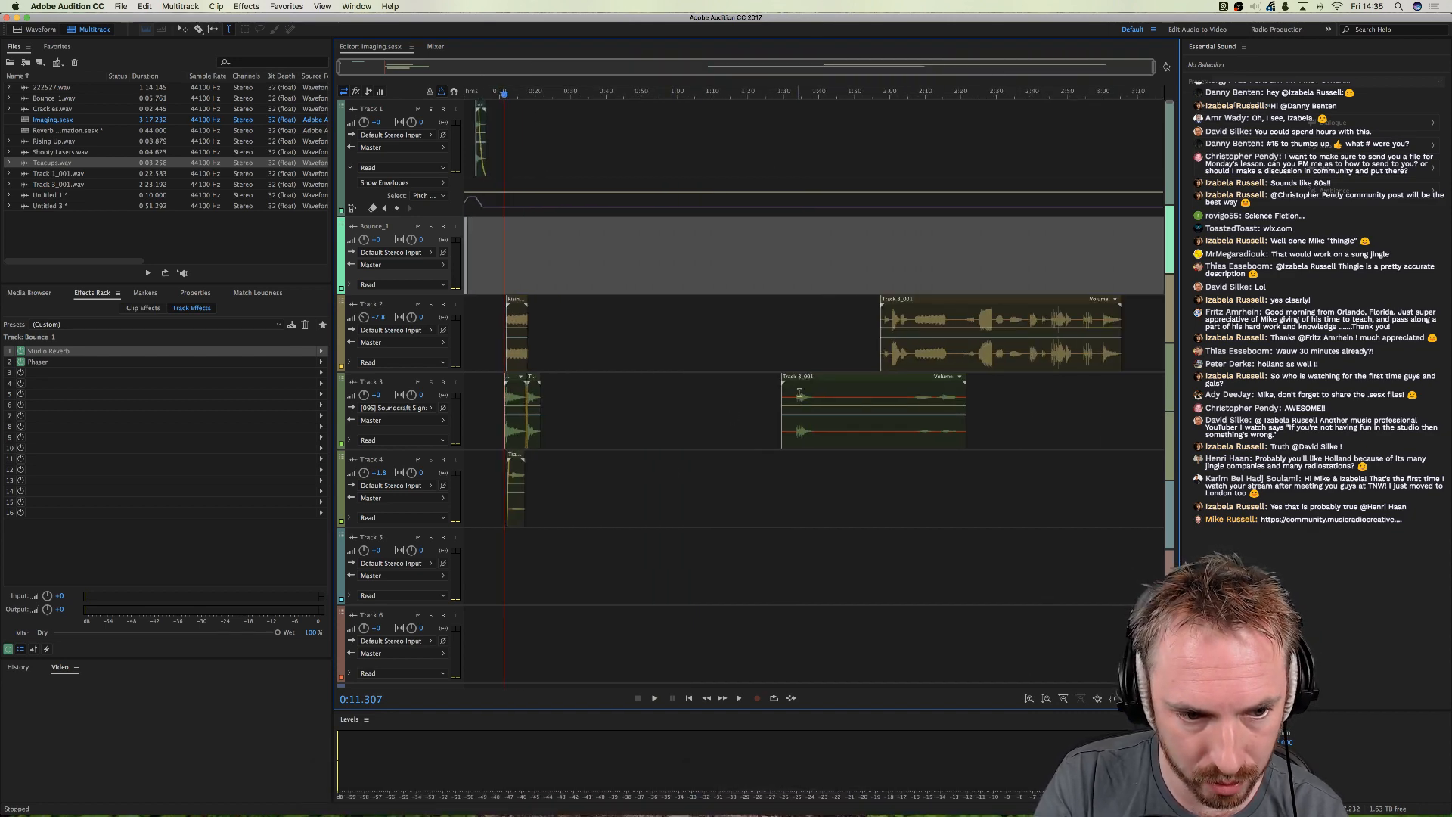
drag(806, 431, 655, 438)
drag(942, 345, 645, 340)
click(943, 352)
- Start recording on Track 3 from 2:33.780 in the empty stretch after the clips, and switch to Logic Pro X
click(1010, 412)
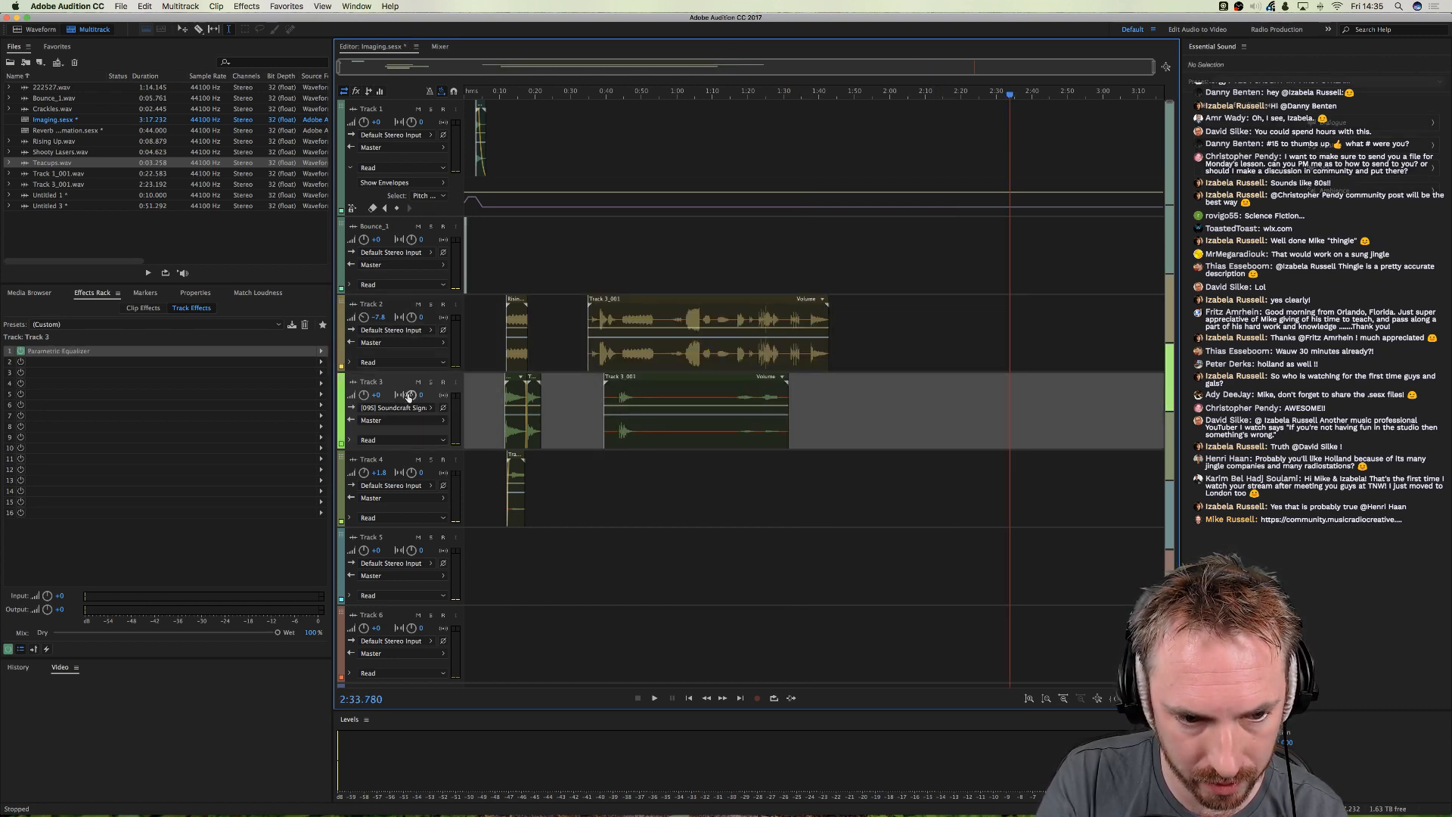
key(shift+space)
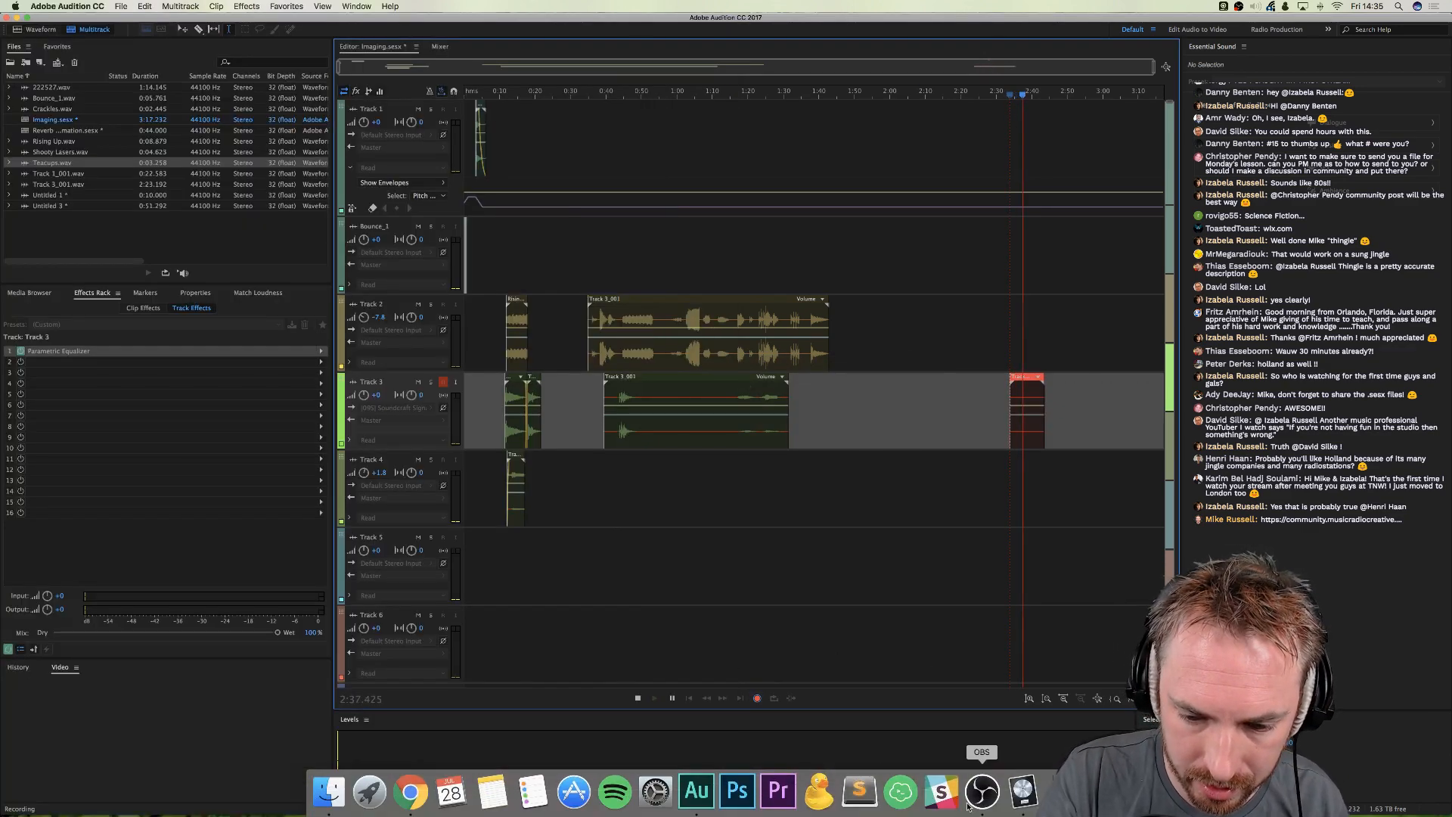
click(1021, 793)
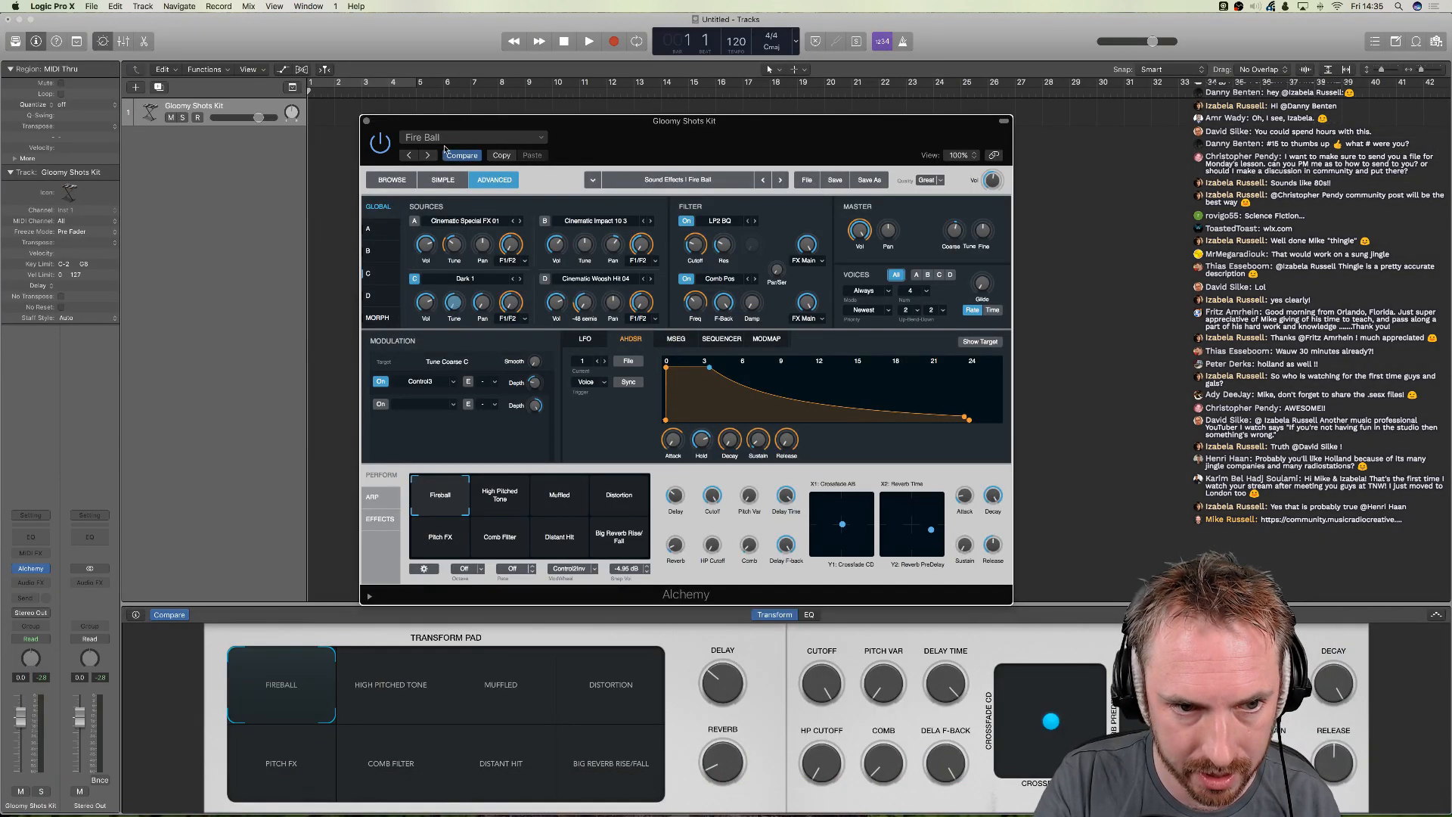
- Browse Alchemy's Sound Effects transition presets and play them in order from Fizzing Insects through Impact Effects
click(392, 180)
click(889, 322)
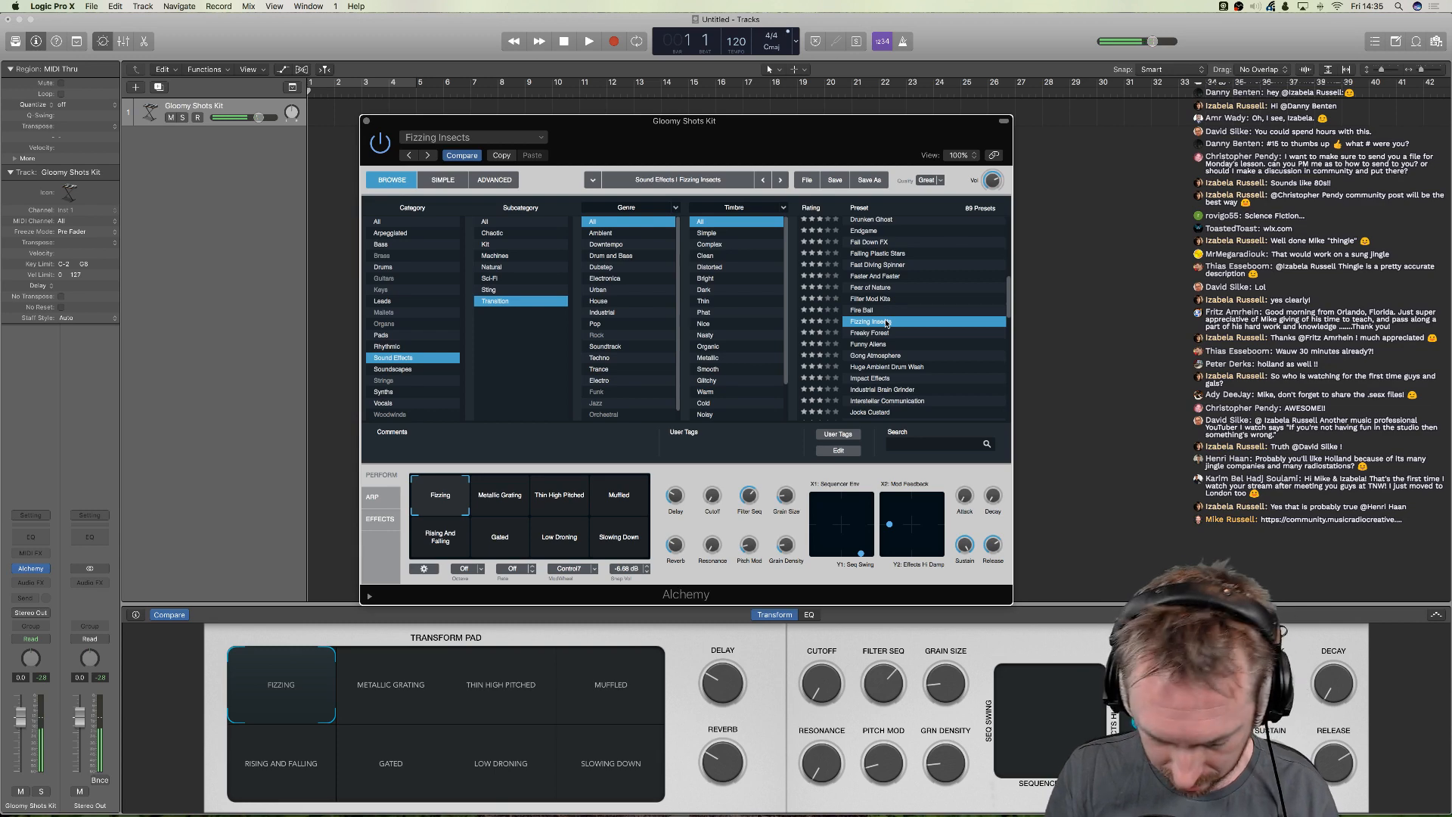
click(876, 335)
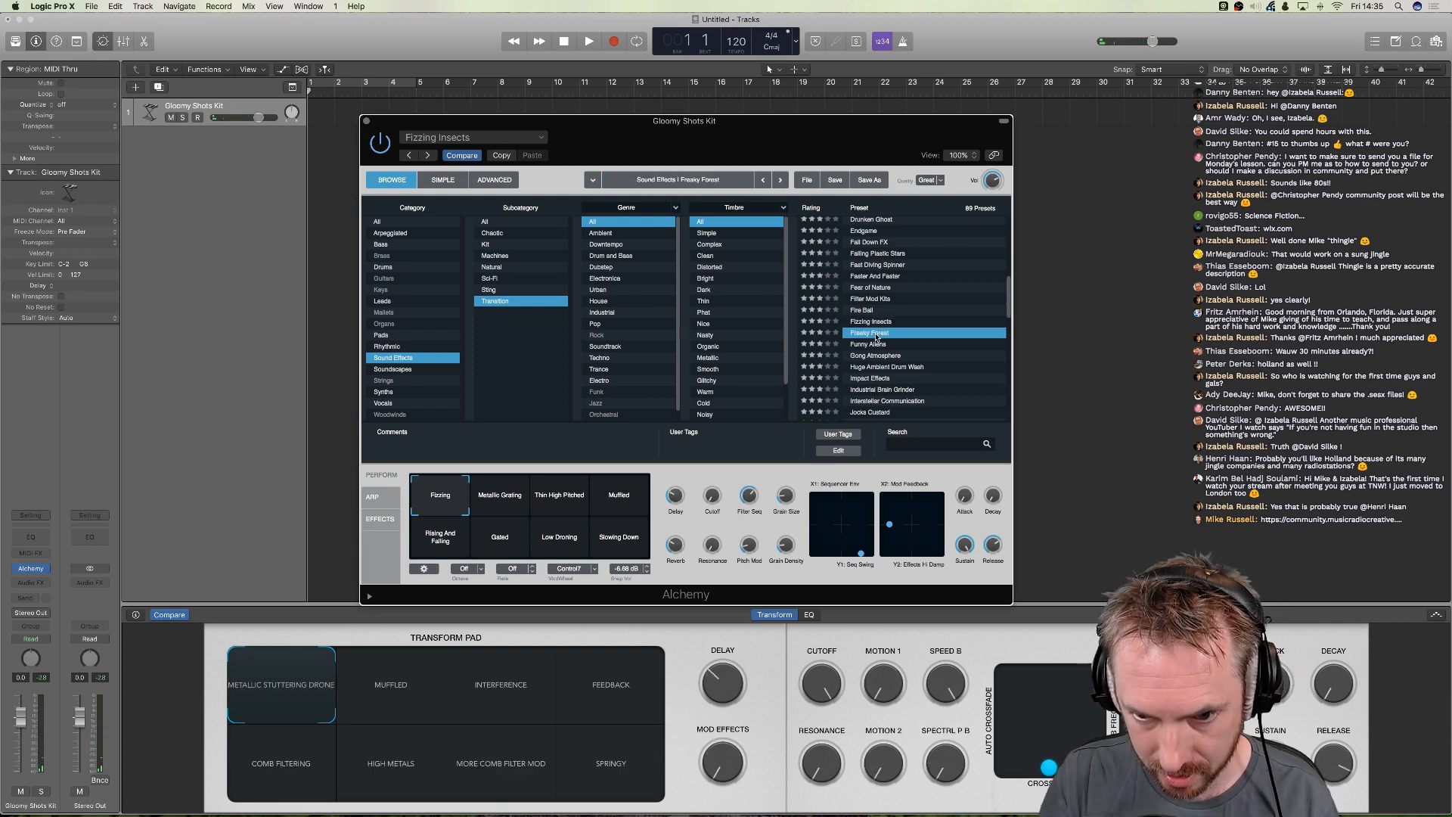
click(873, 344)
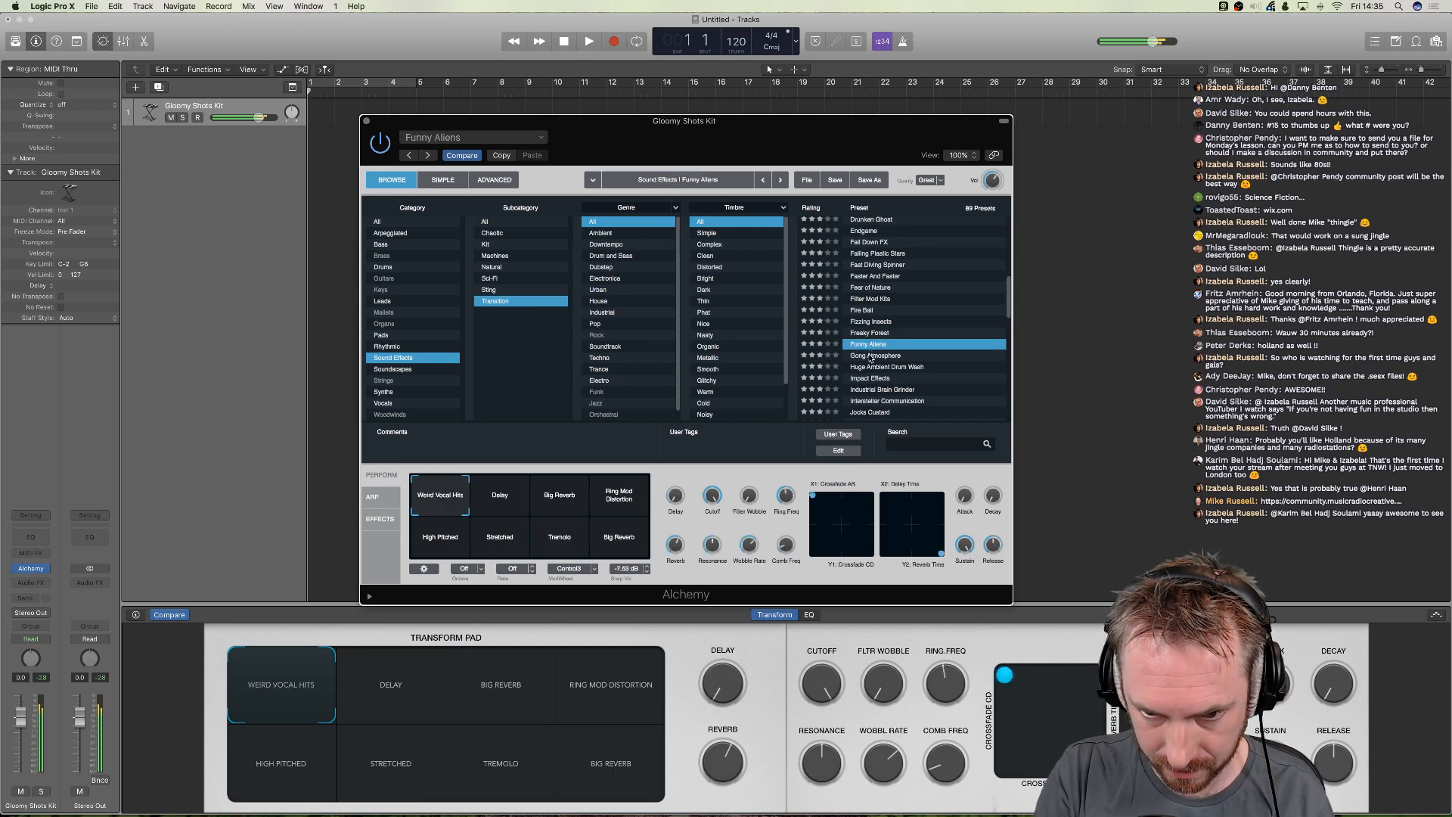
click(871, 355)
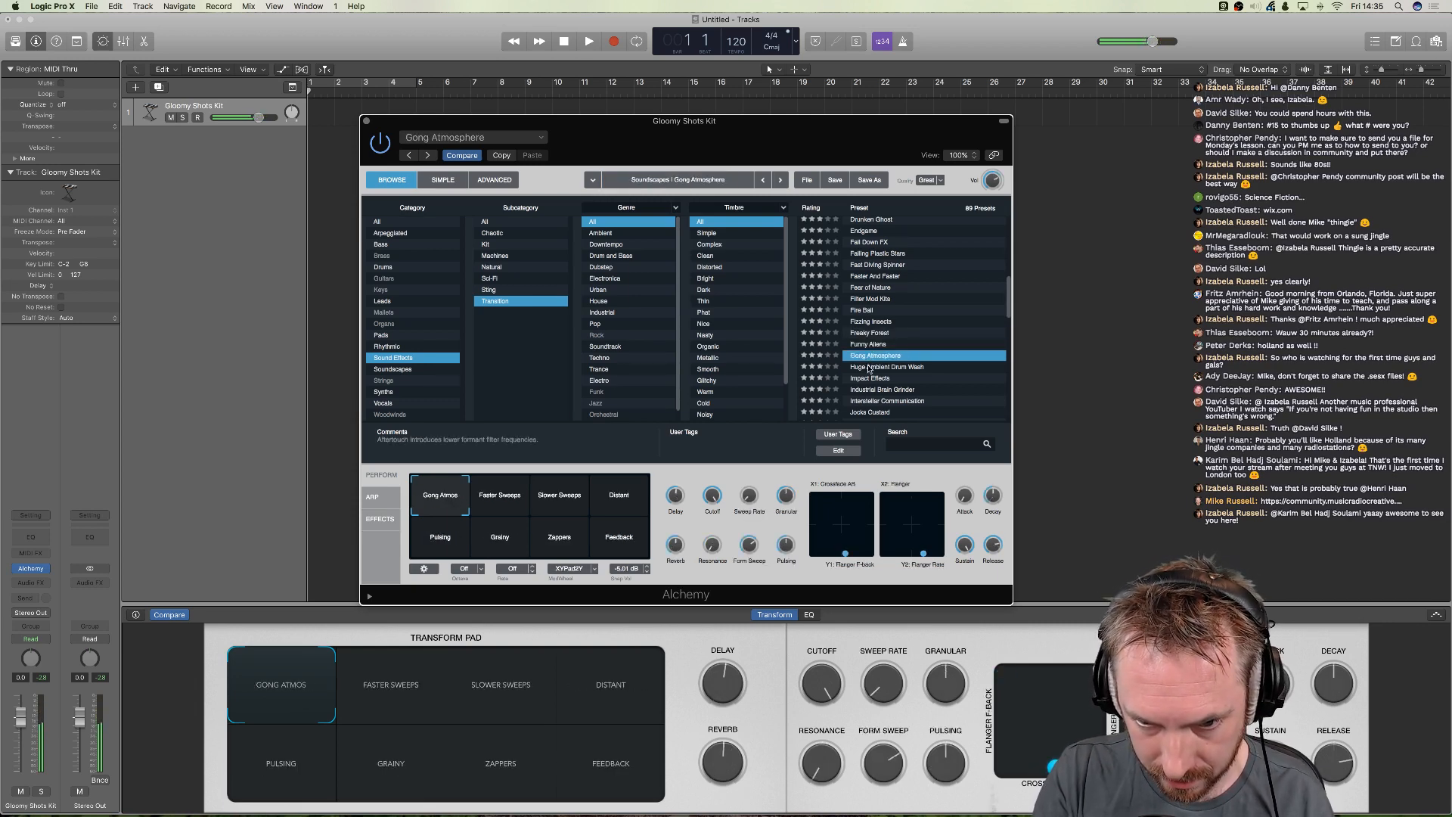
click(869, 367)
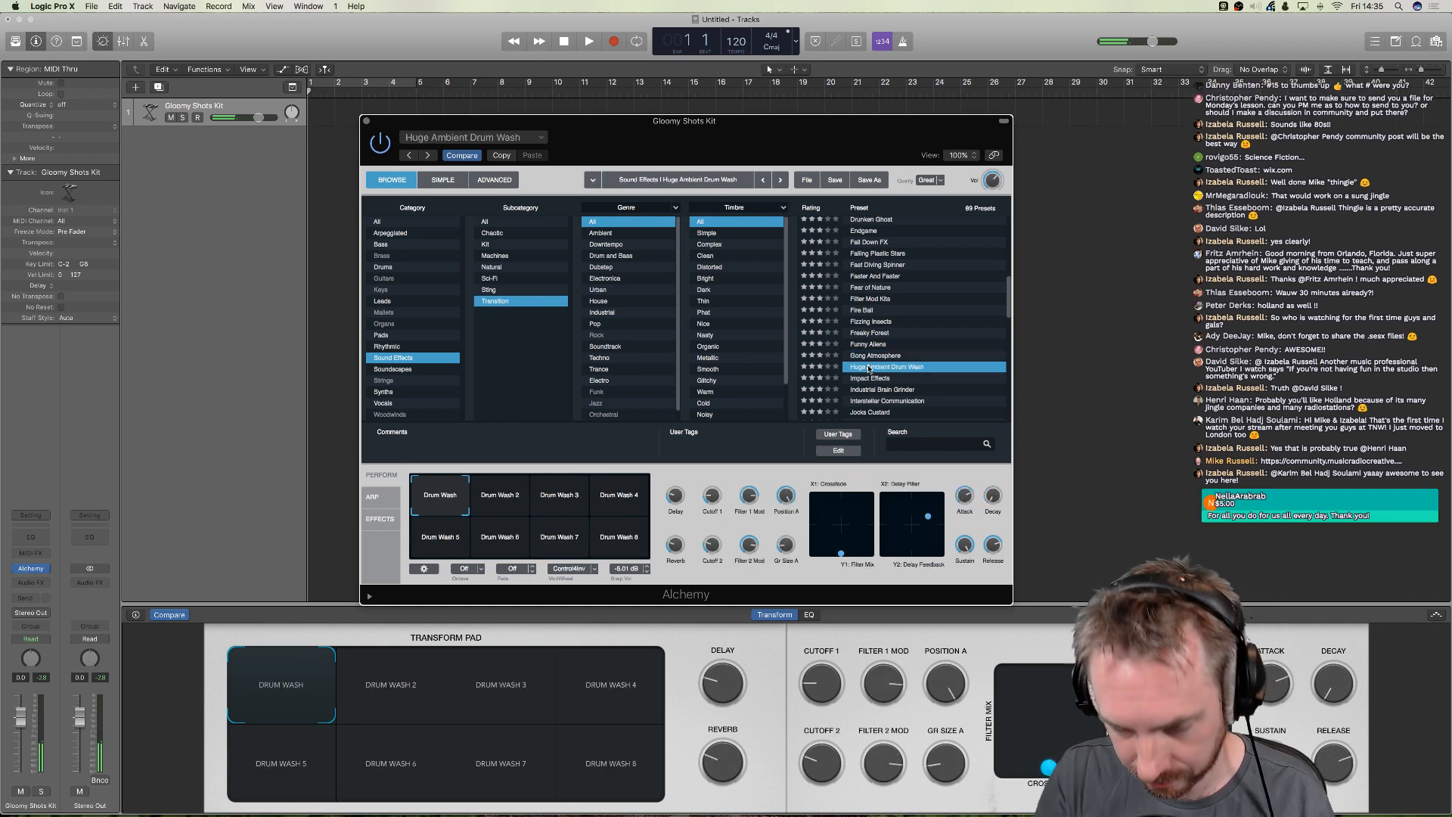
key(Down)
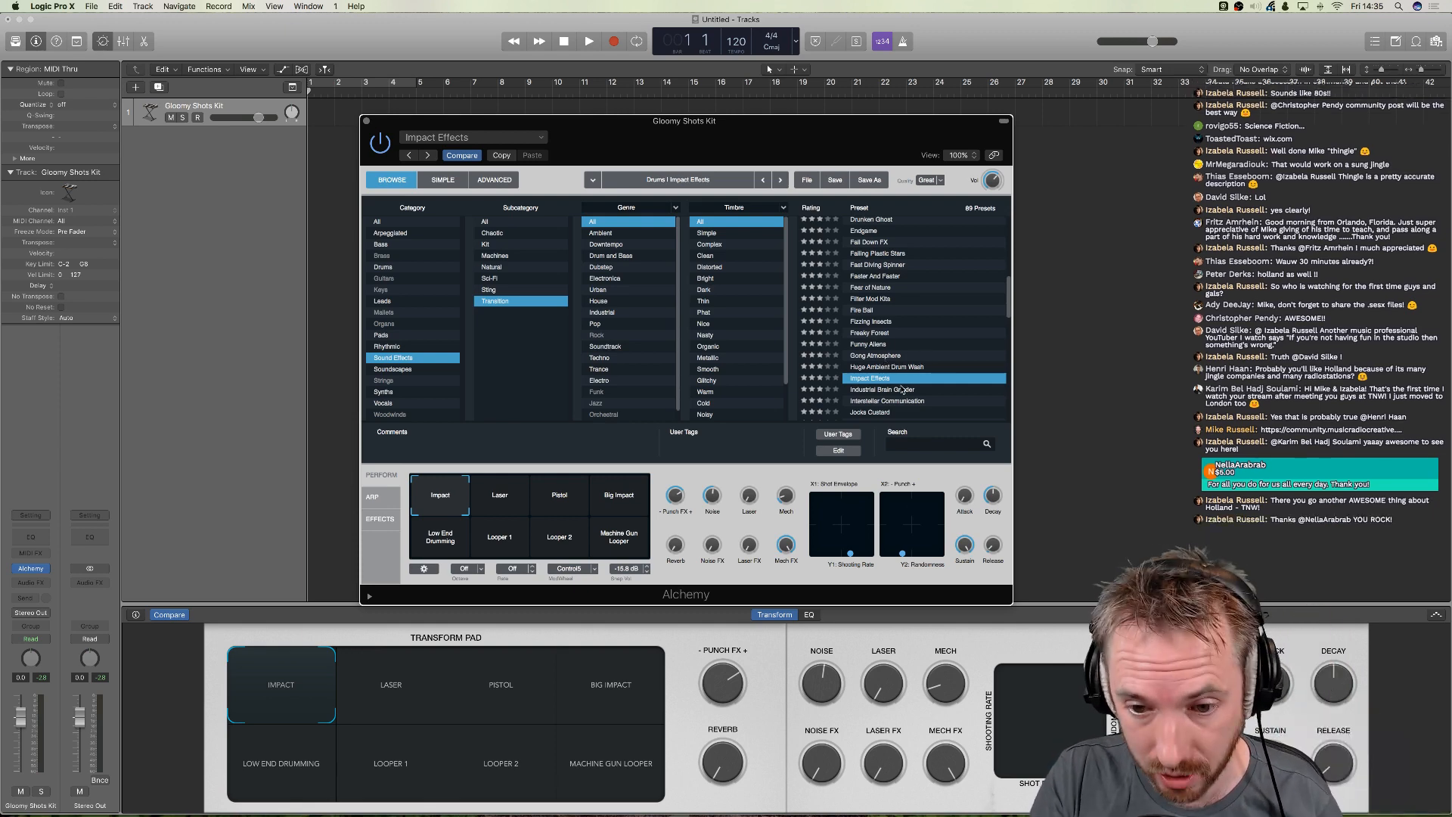
- Play the presets from Industrial Brain Grinder onward, stepping through the list to Laser Canon
scroll(902, 386, down, 1)
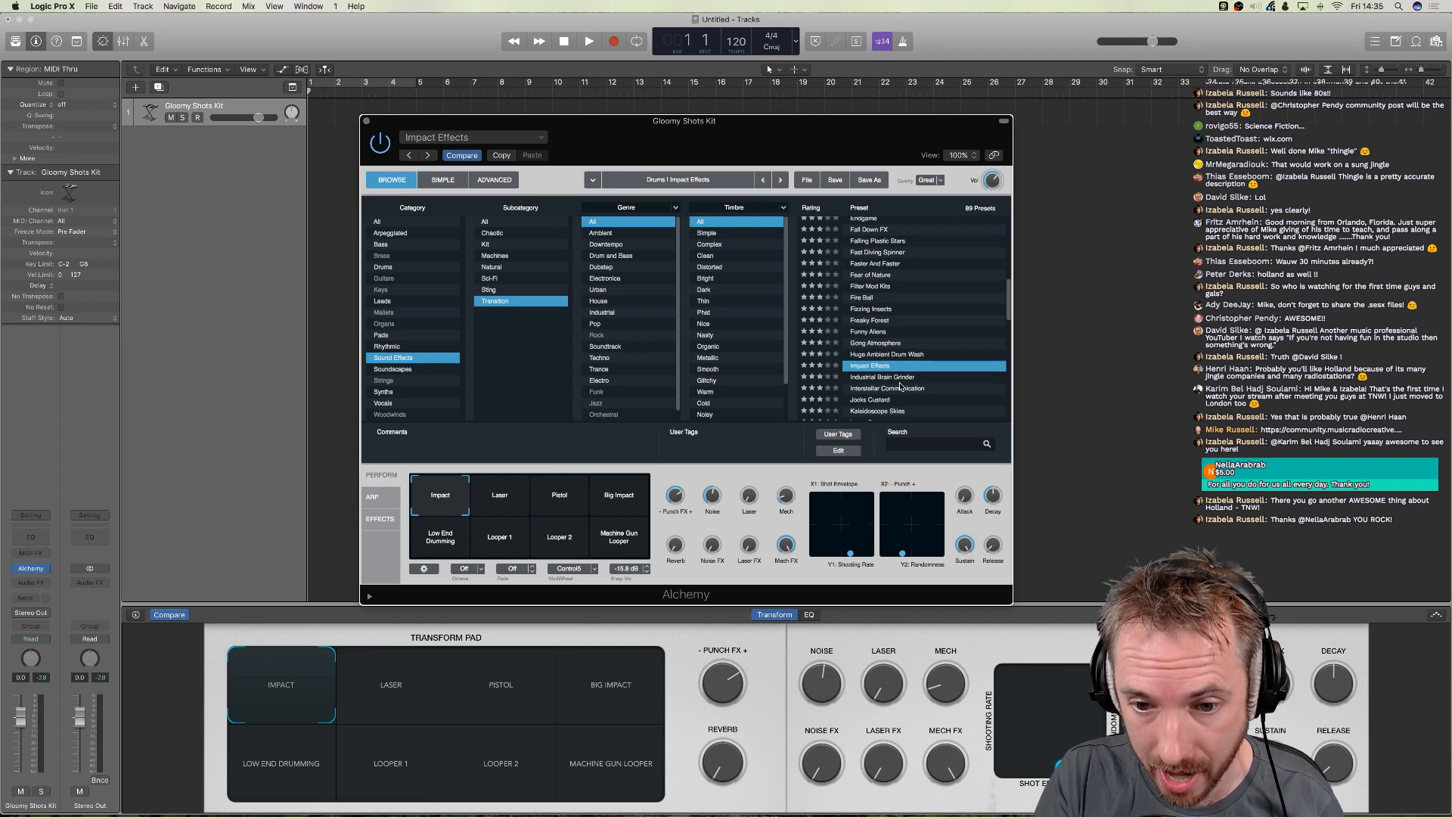
click(875, 377)
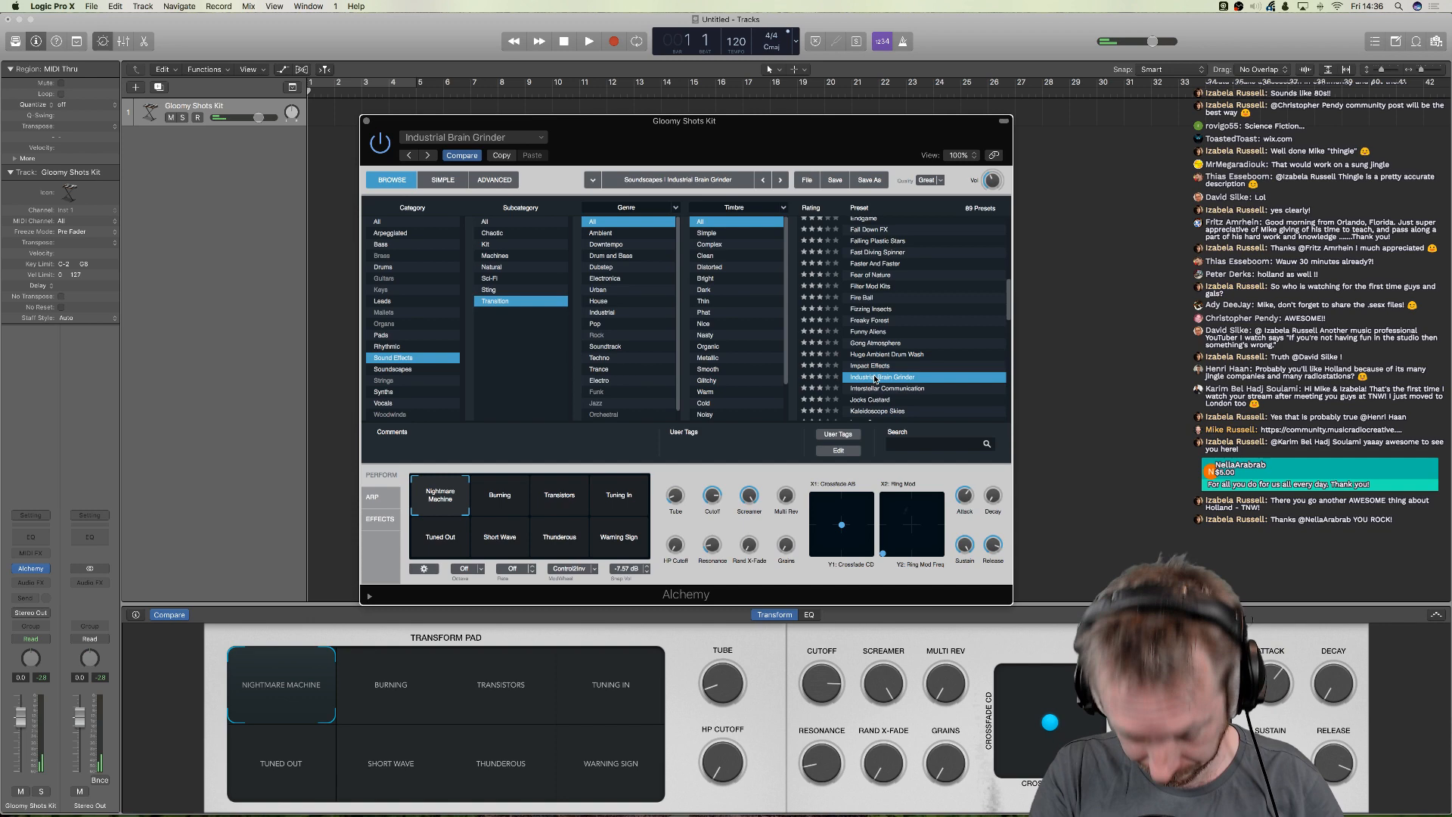
key(Down)
key(Down)
key(Down)
key(Down)
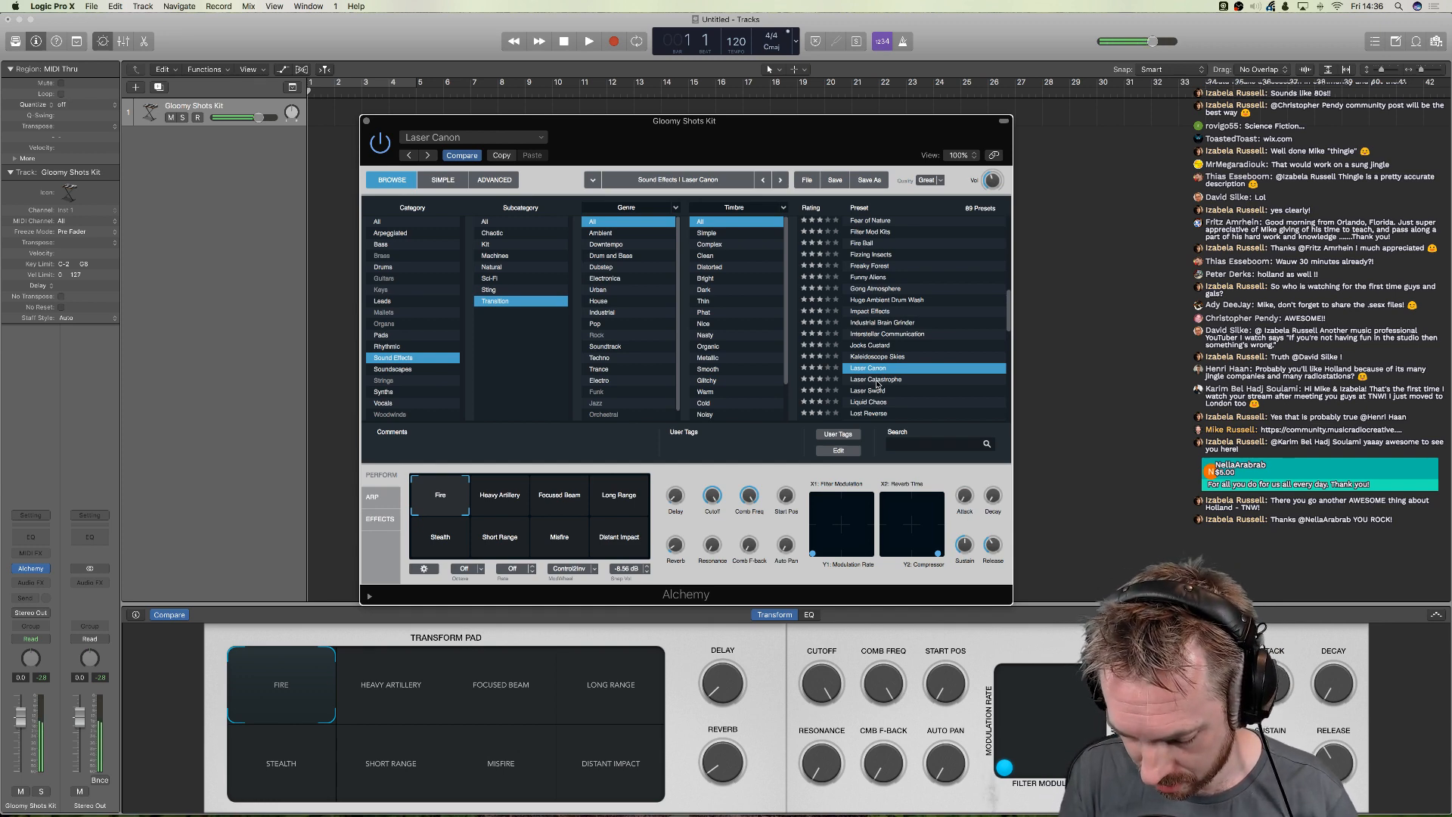
- Play the Laser Catastrophe and Laser Sword presets, and load Liquid Chaos
key(Down)
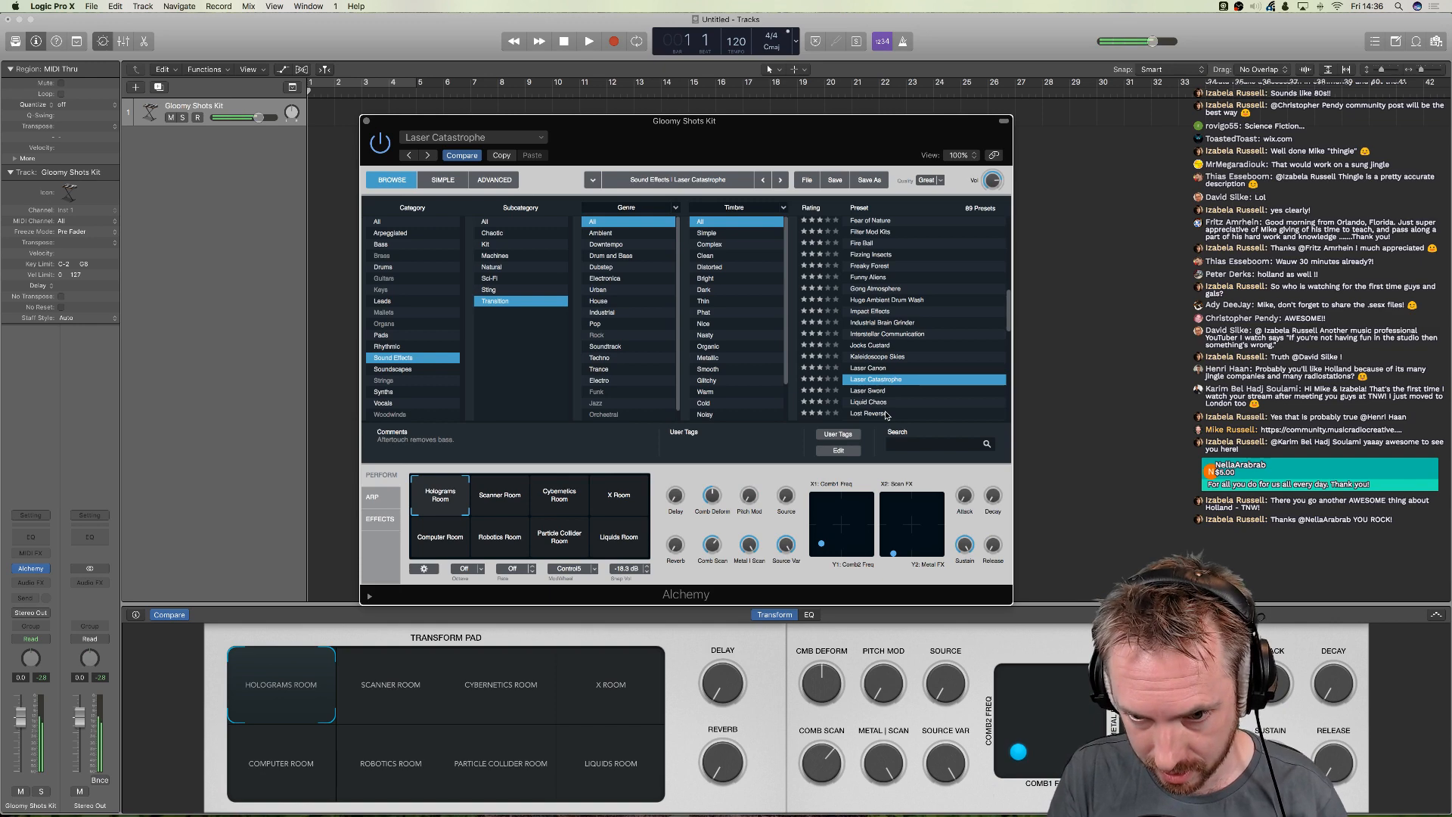
key(Down)
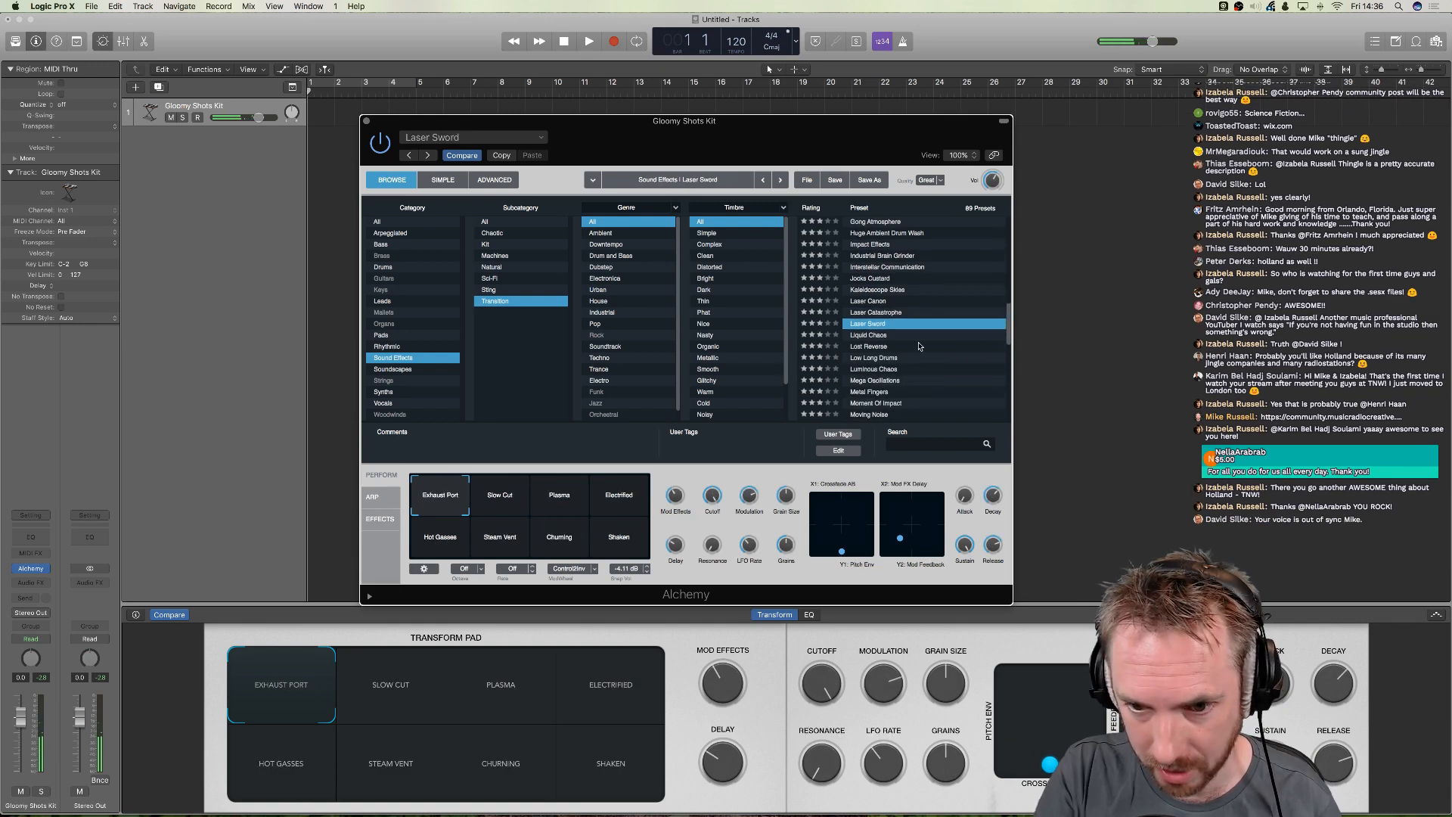
scroll(919, 347, down, 3)
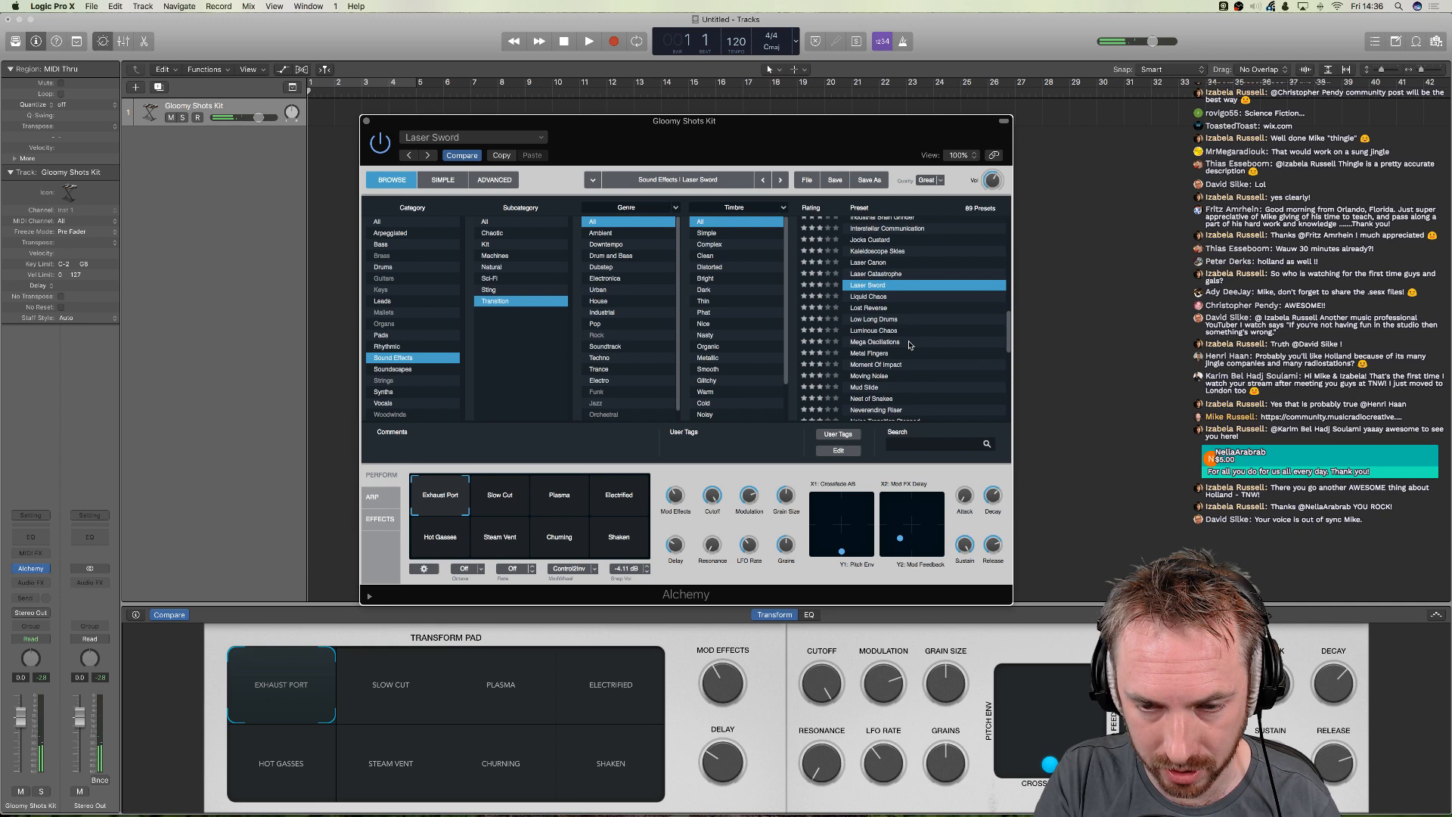
key(Down)
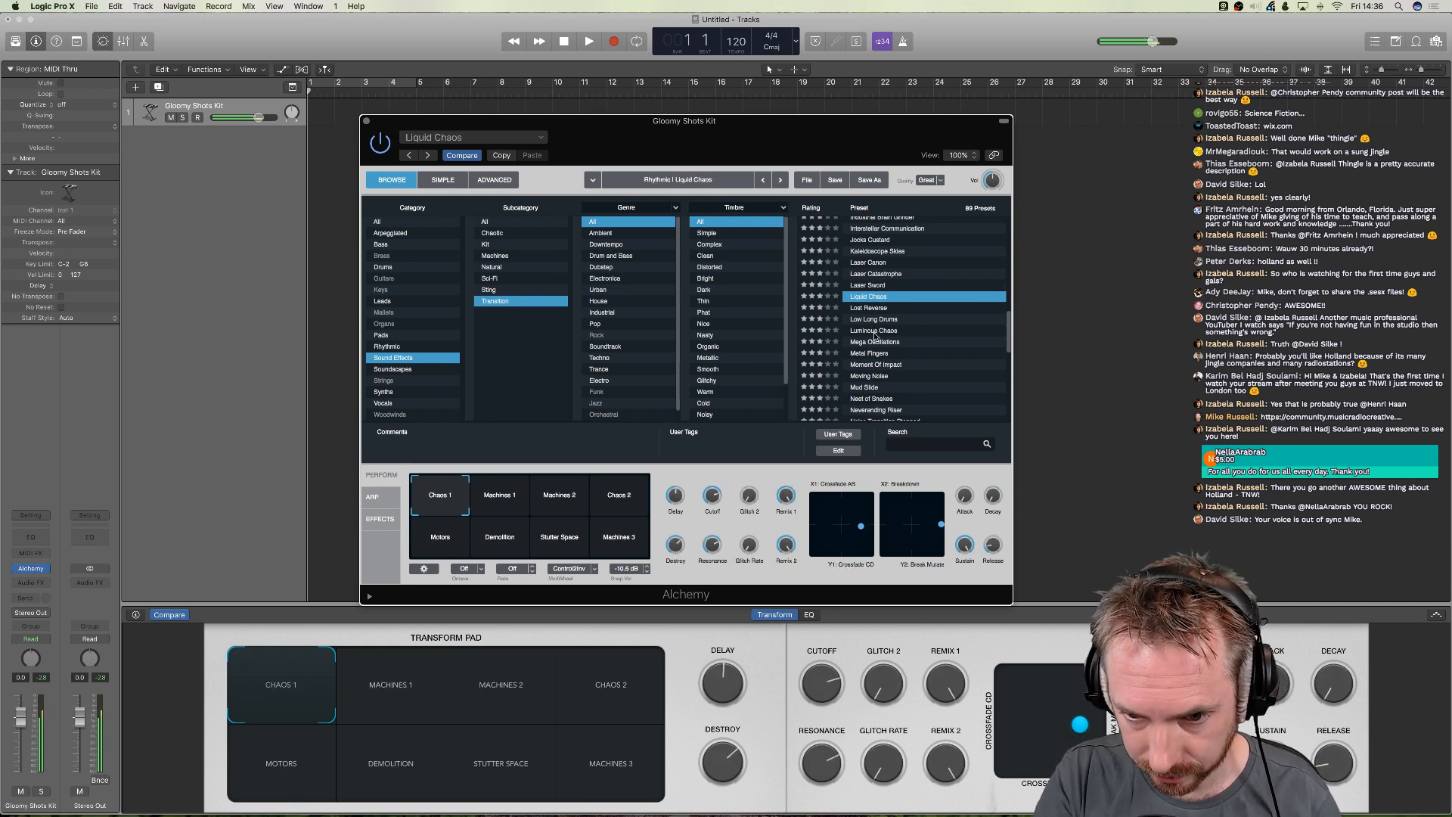
- Show the advanced settings of Liquid Chaos and play source B and source D individually with the other sources off
click(506, 182)
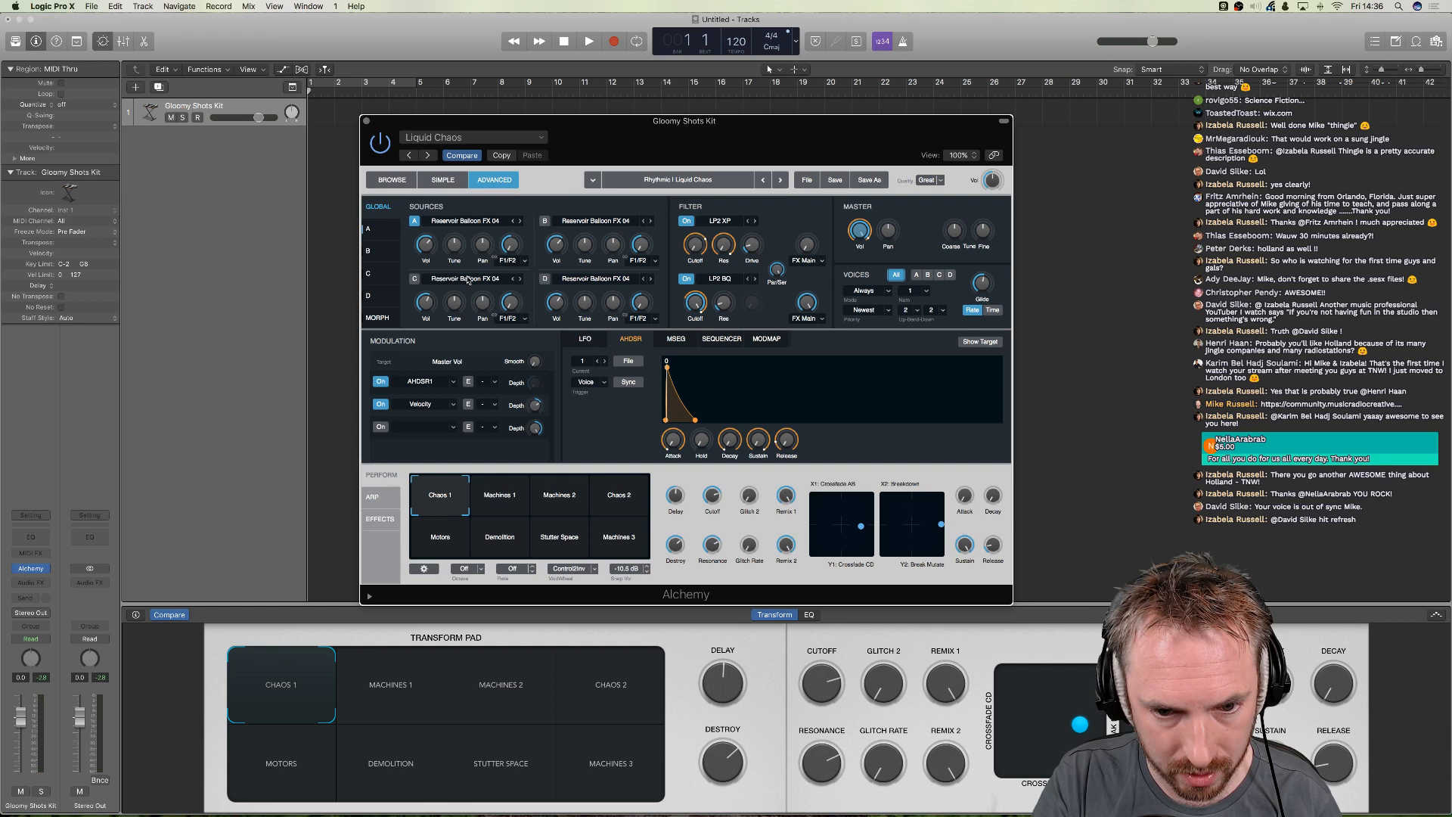
click(544, 221)
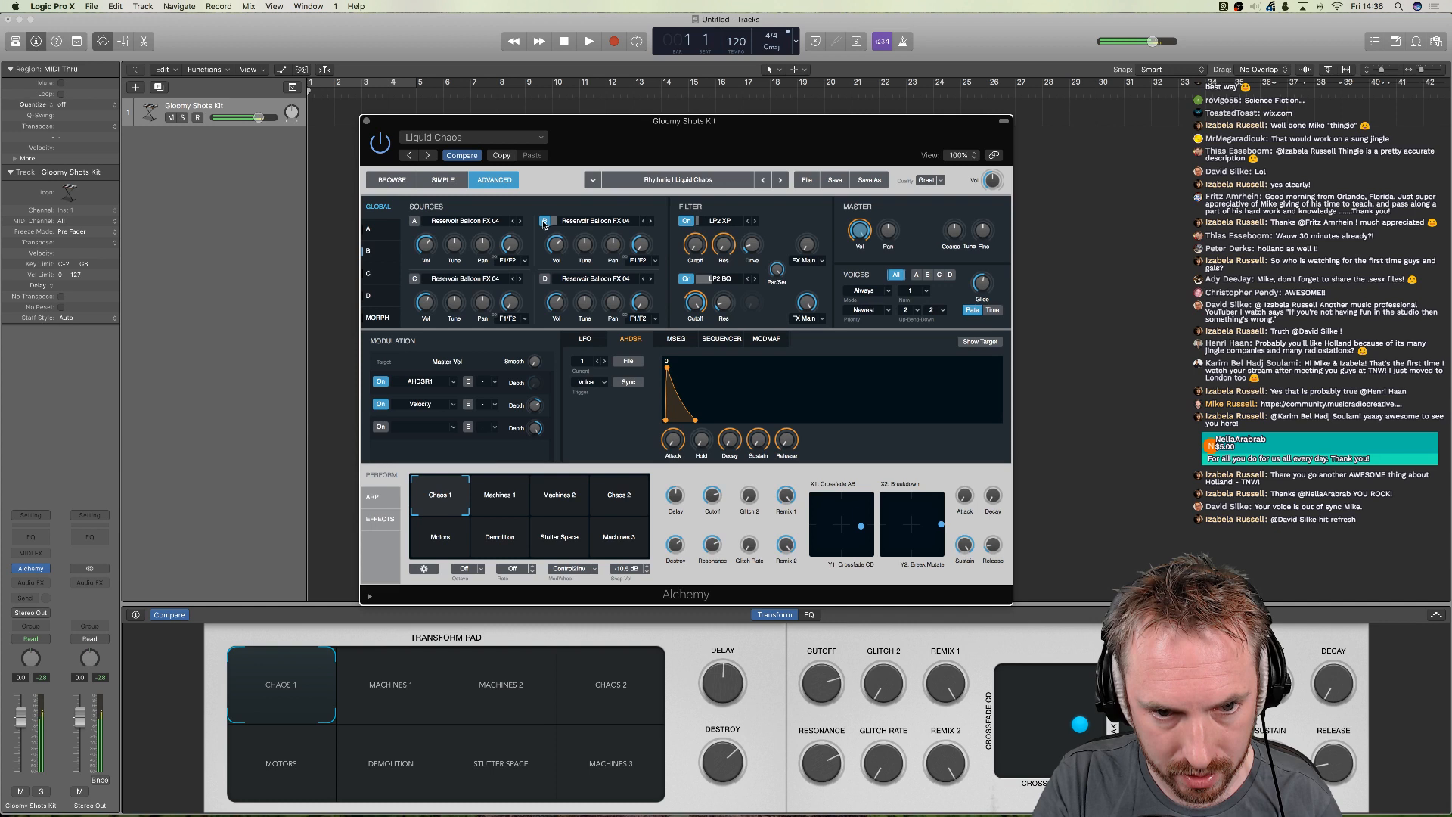
click(545, 278)
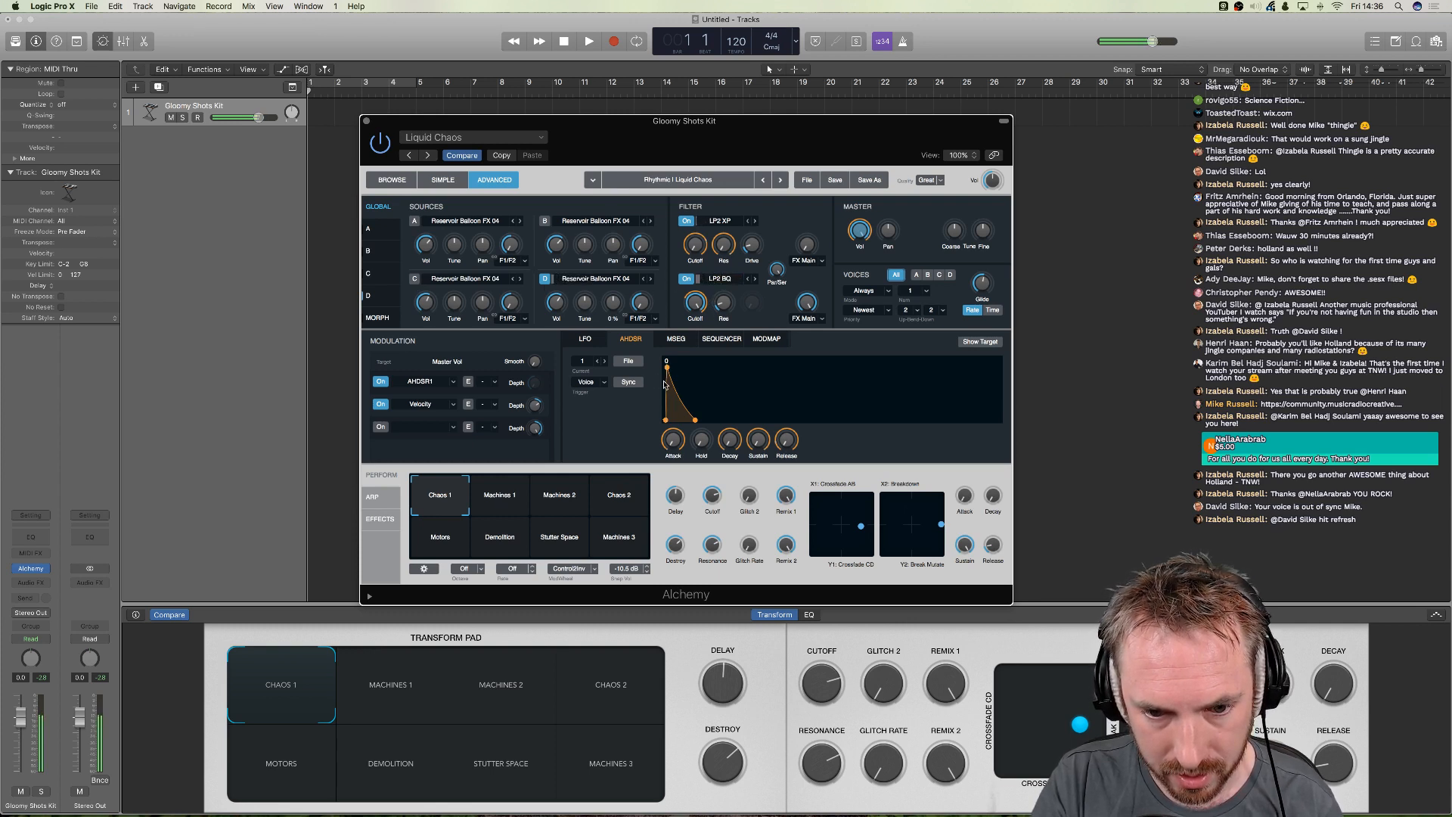
- Change the type of filter 1 in the Liquid Chaos preset to HP2 SVF
click(719, 220)
click(724, 231)
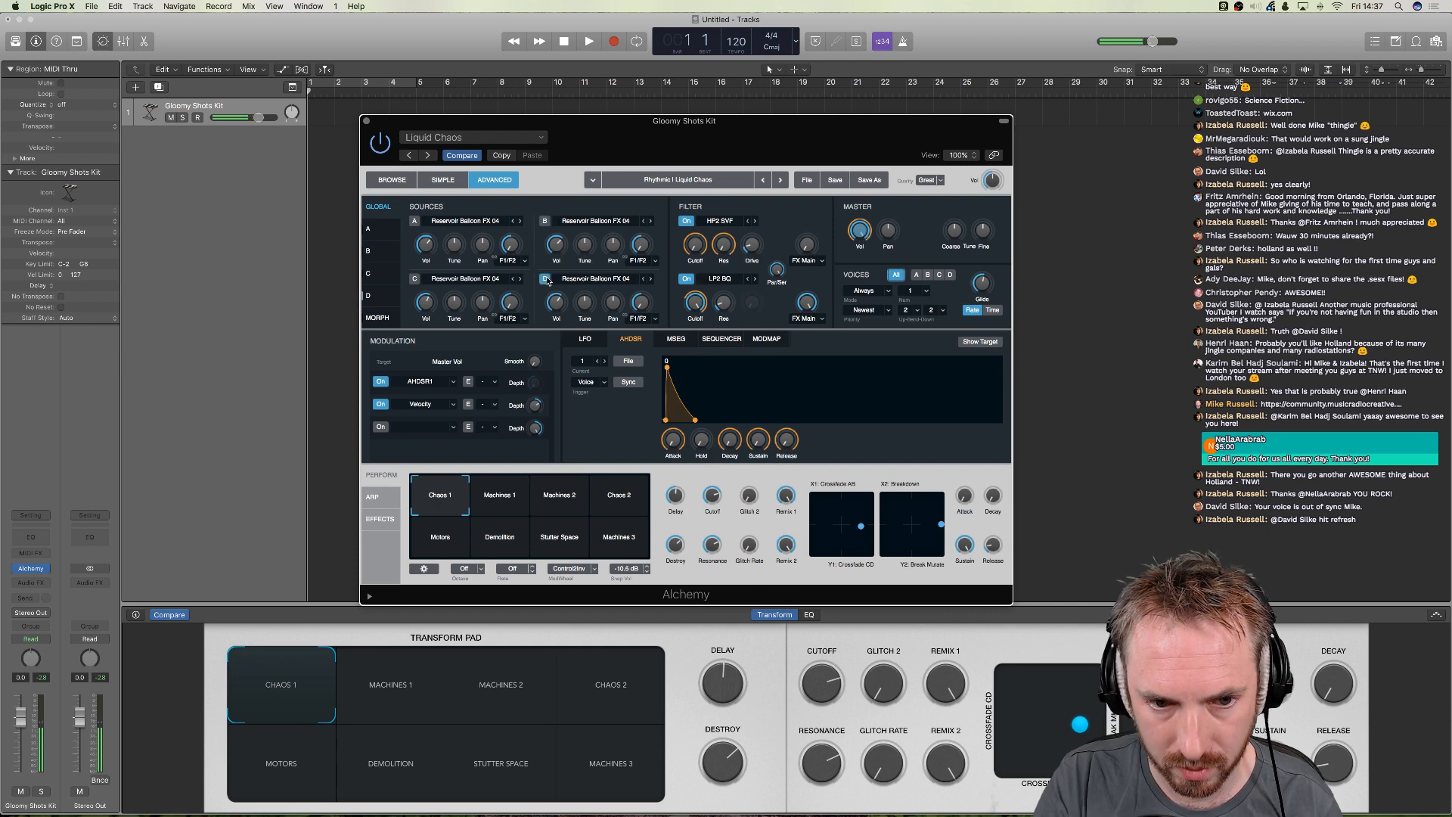
- Return to the preset browser and audition the Luminous Chaos, Nest of Snakes and Pitch Fall presets
click(393, 180)
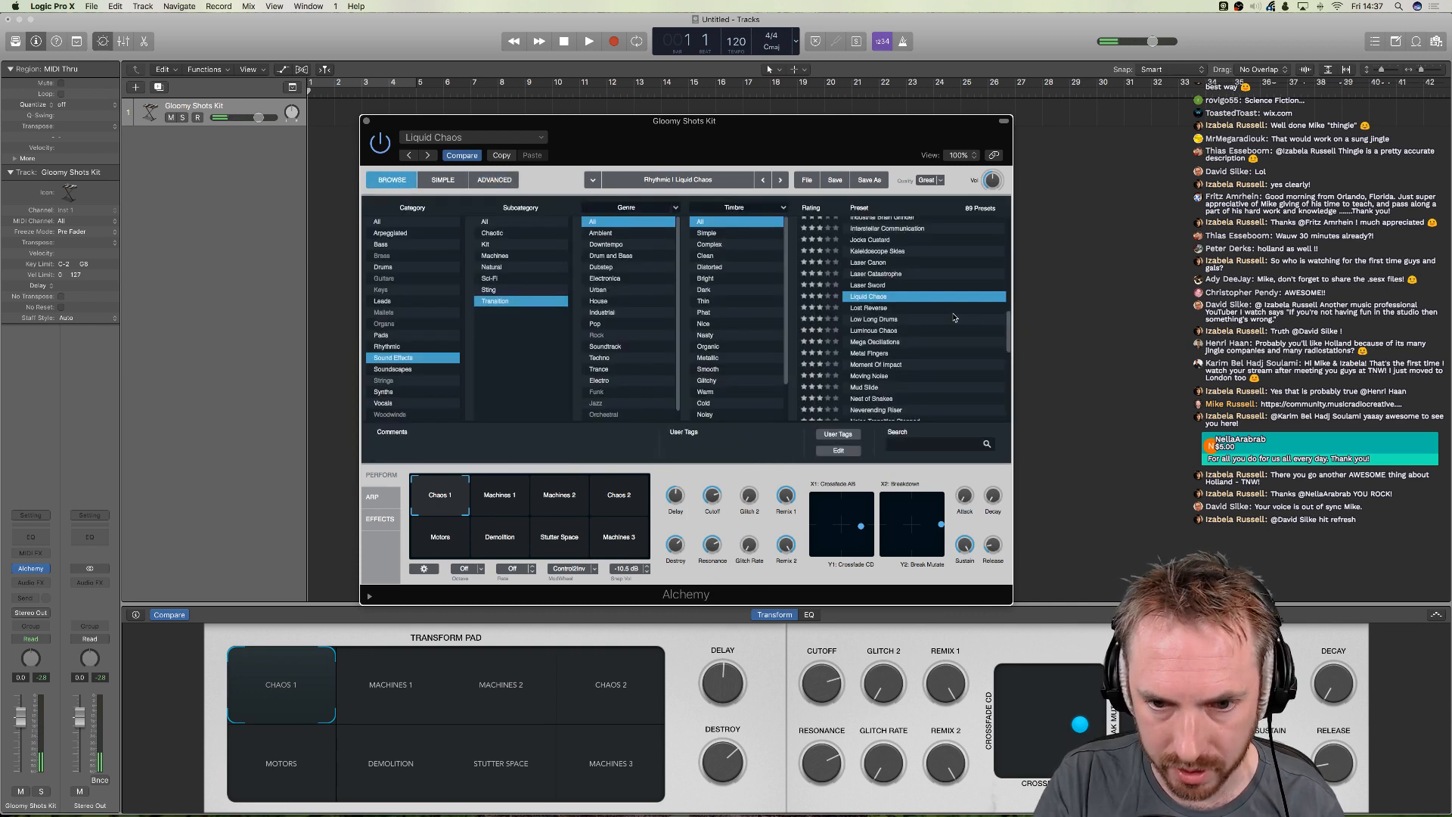
click(862, 332)
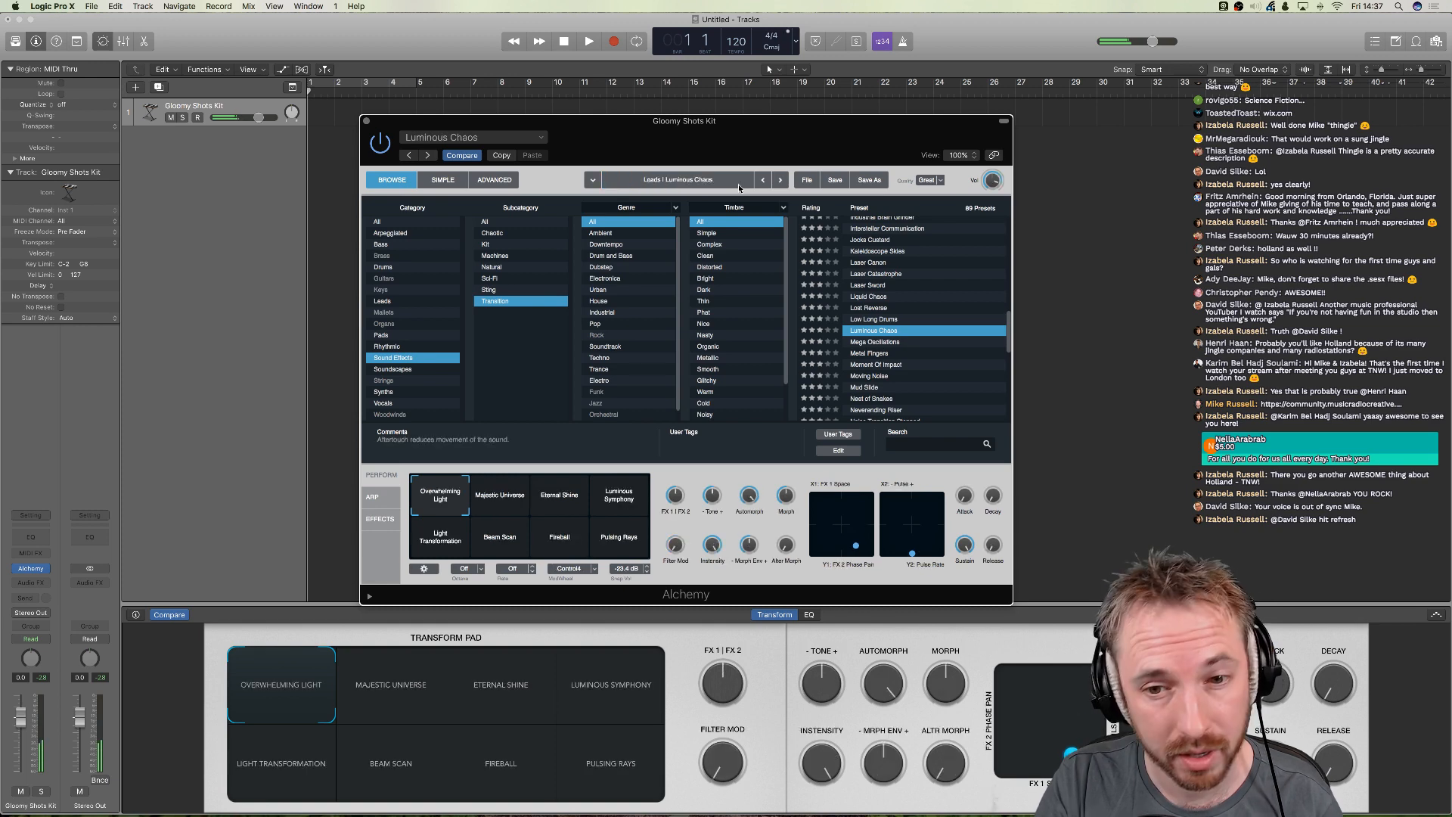
scroll(883, 376, down, 2)
click(880, 357)
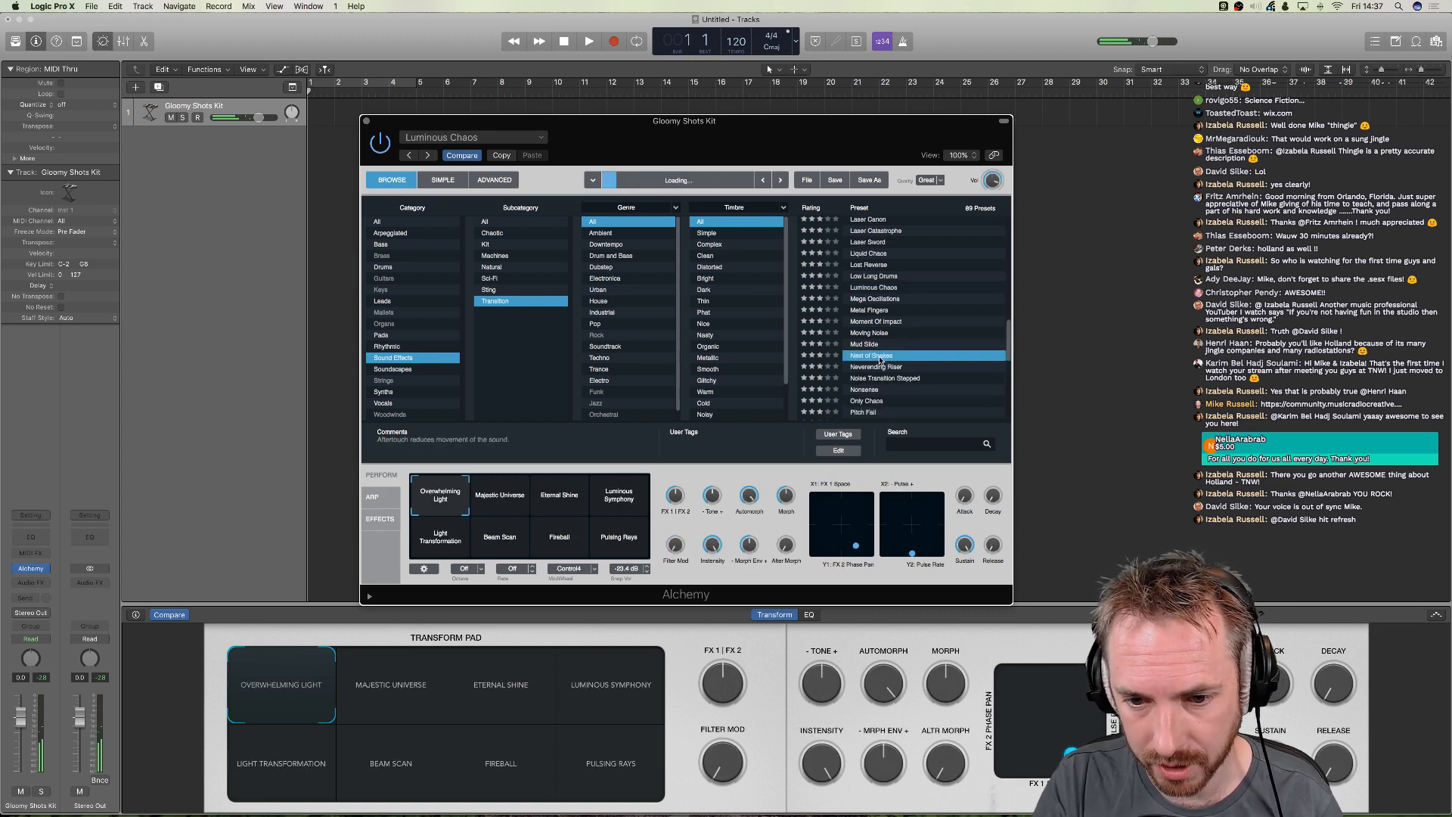
click(869, 413)
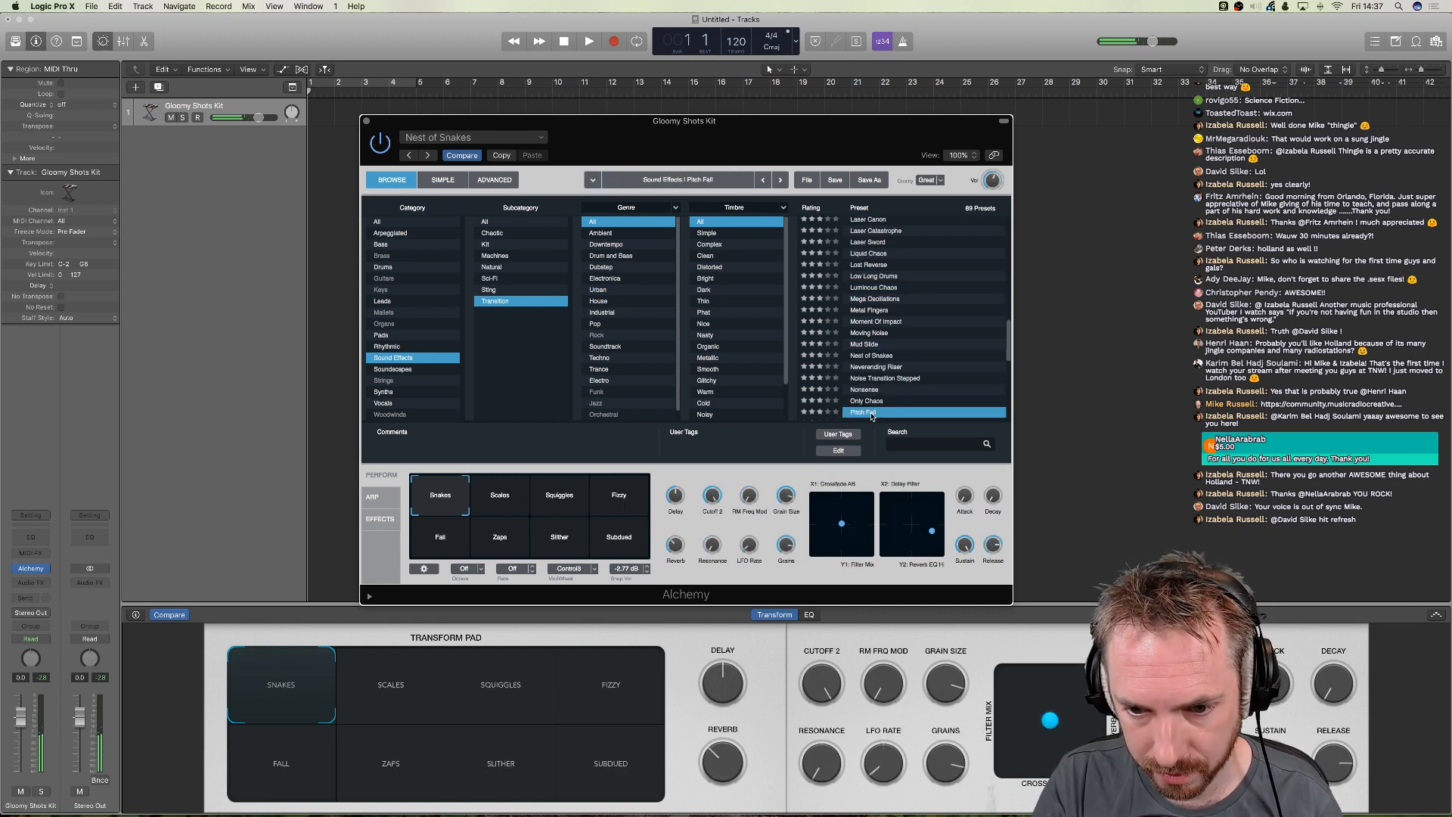
- Audition the Nonsense, Ring Mod FX Falls and Spacecraft presets from the Transition sound effects
scroll(890, 349, down, 3)
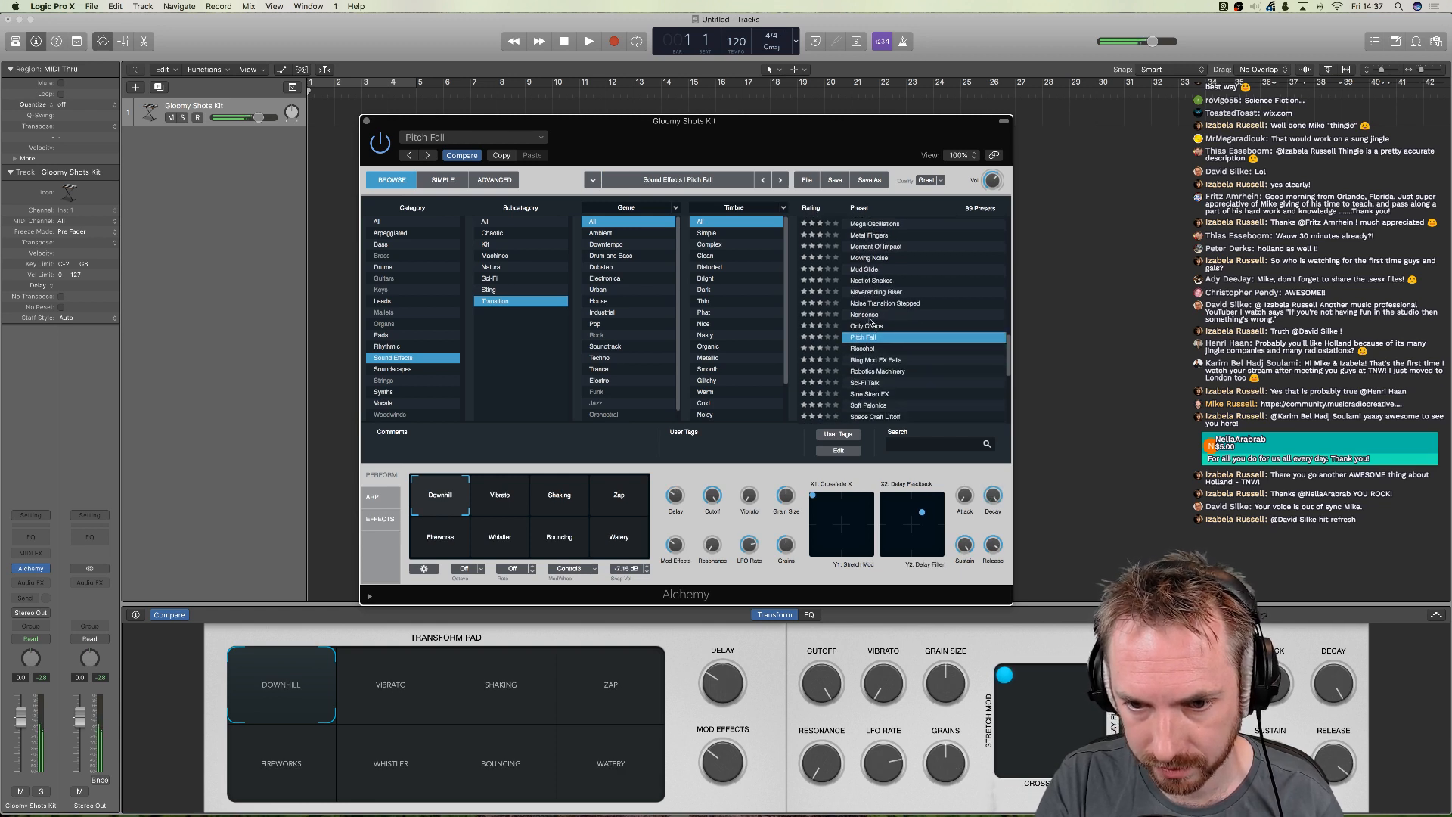
click(868, 315)
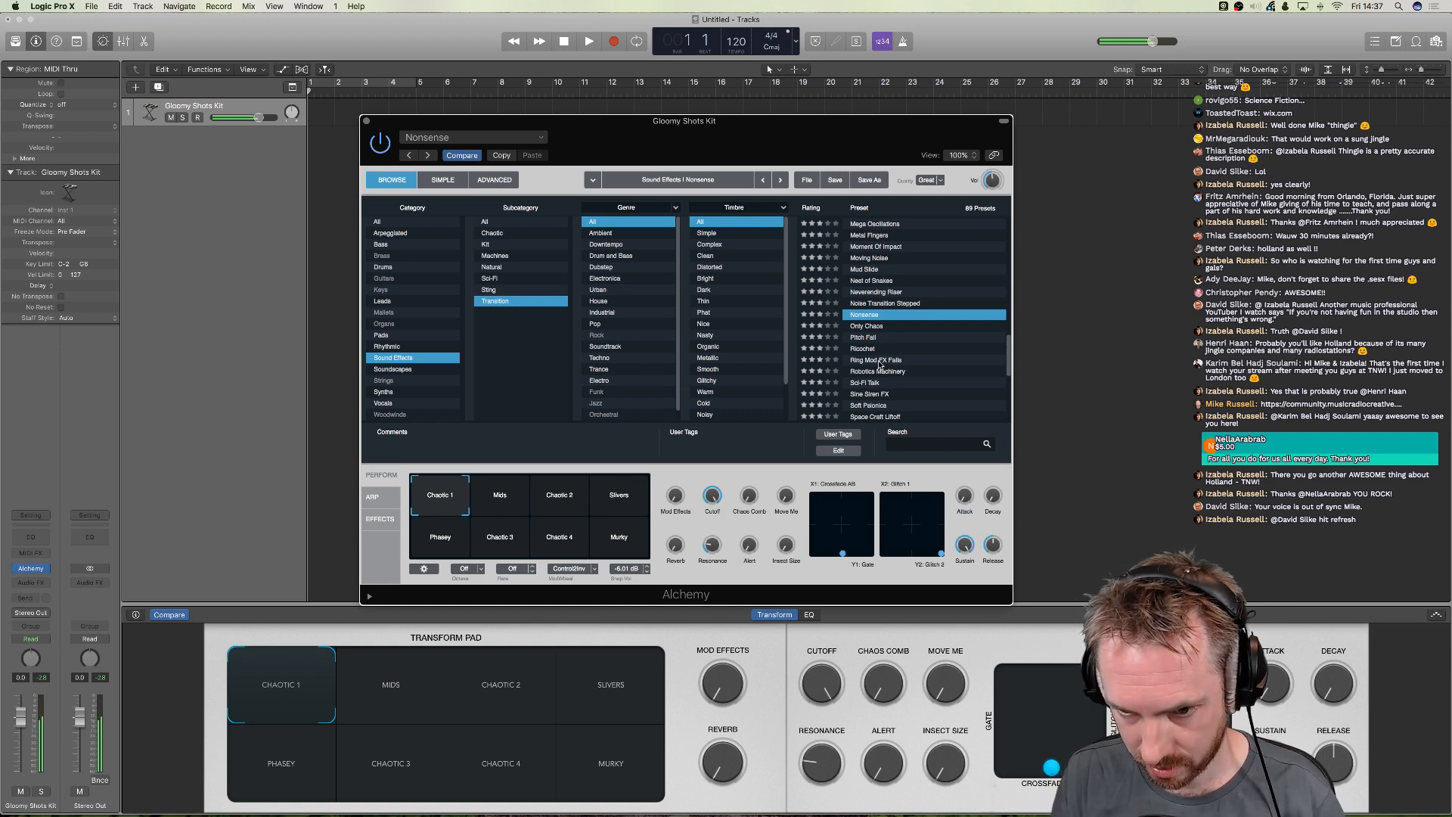
click(877, 361)
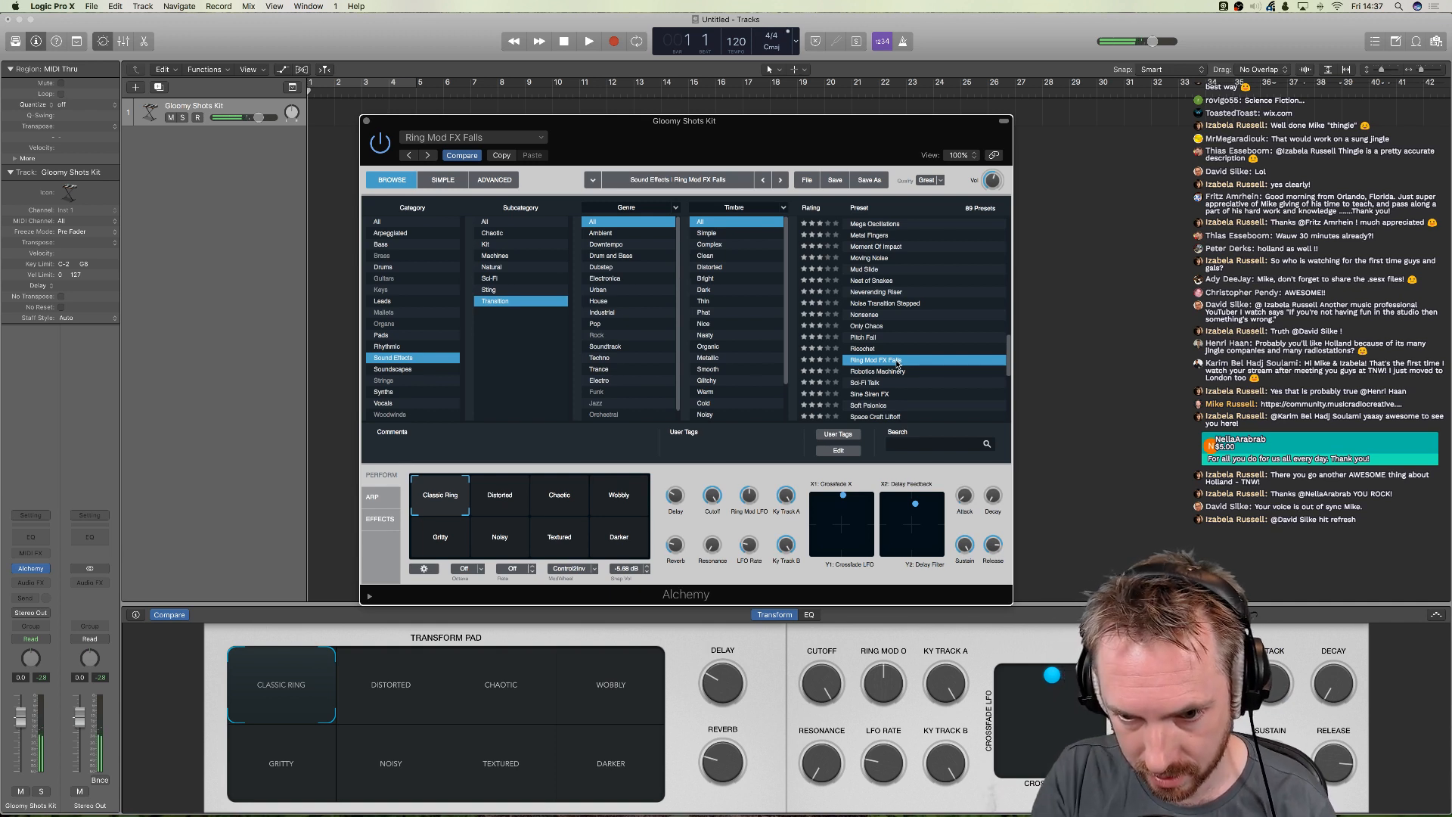
scroll(897, 362, down, 4)
click(871, 335)
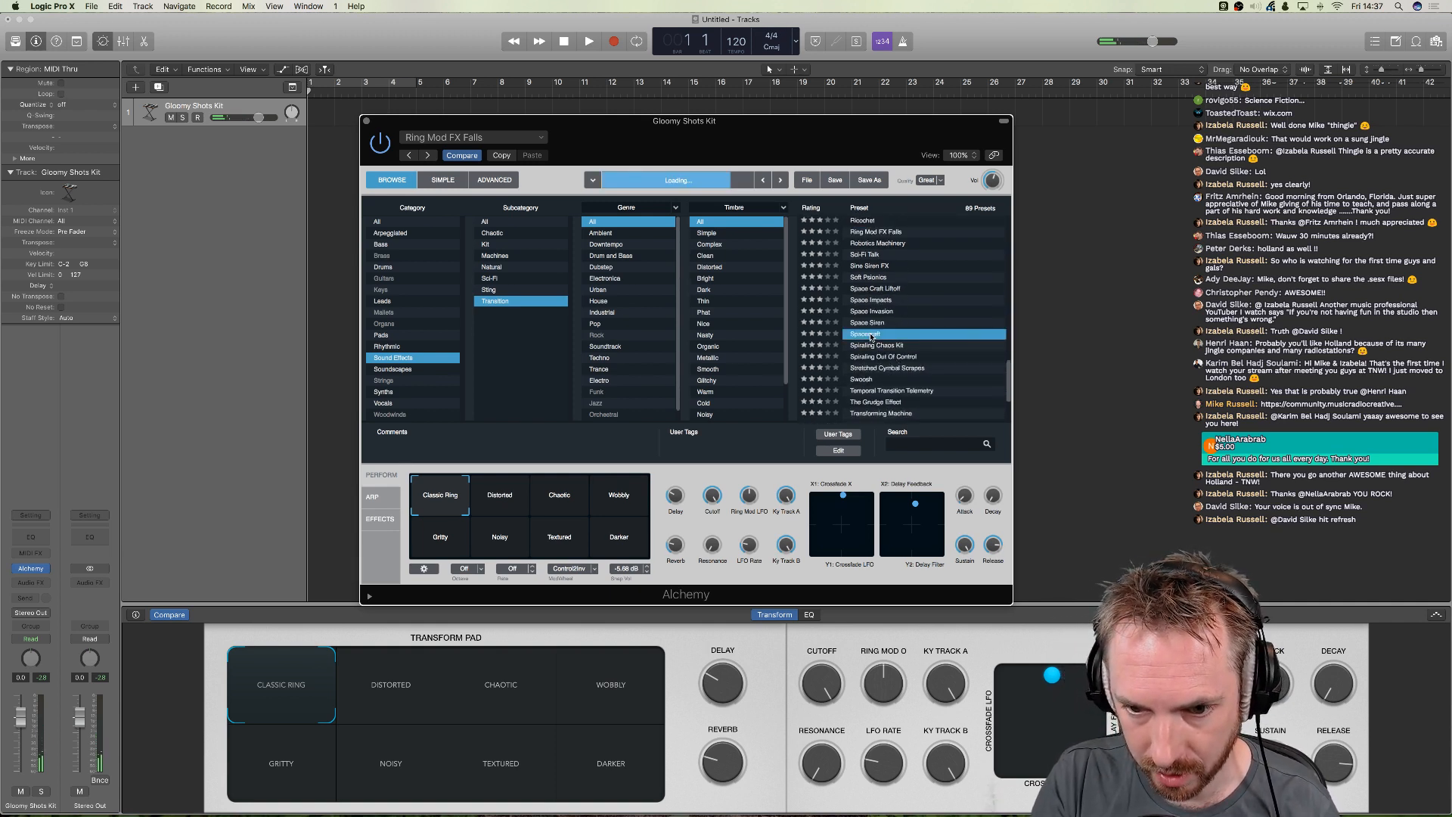
- Load the Transforming Machine preset and show its advanced synthesis settings
scroll(879, 344, down, 1)
click(883, 380)
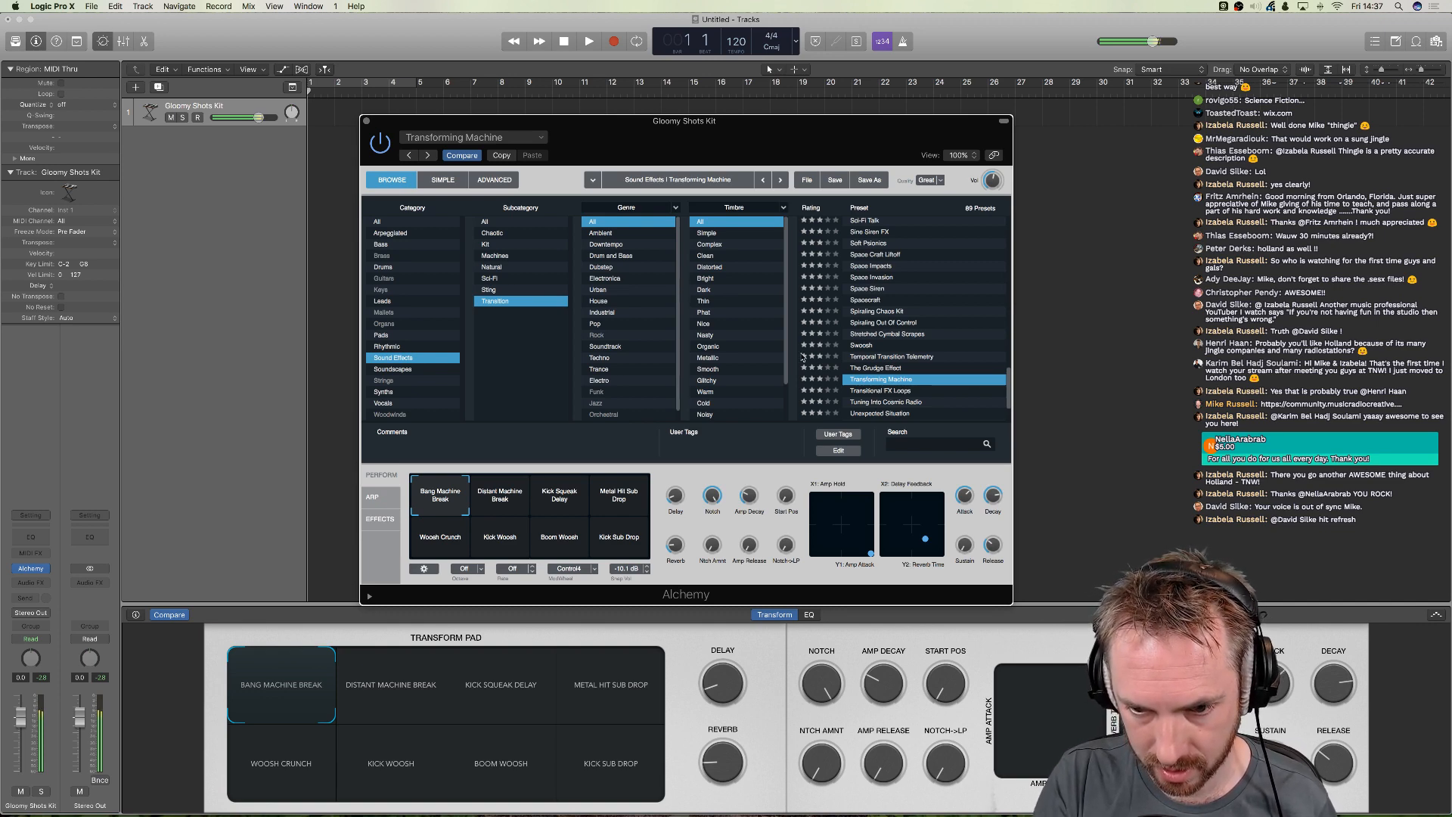
click(499, 187)
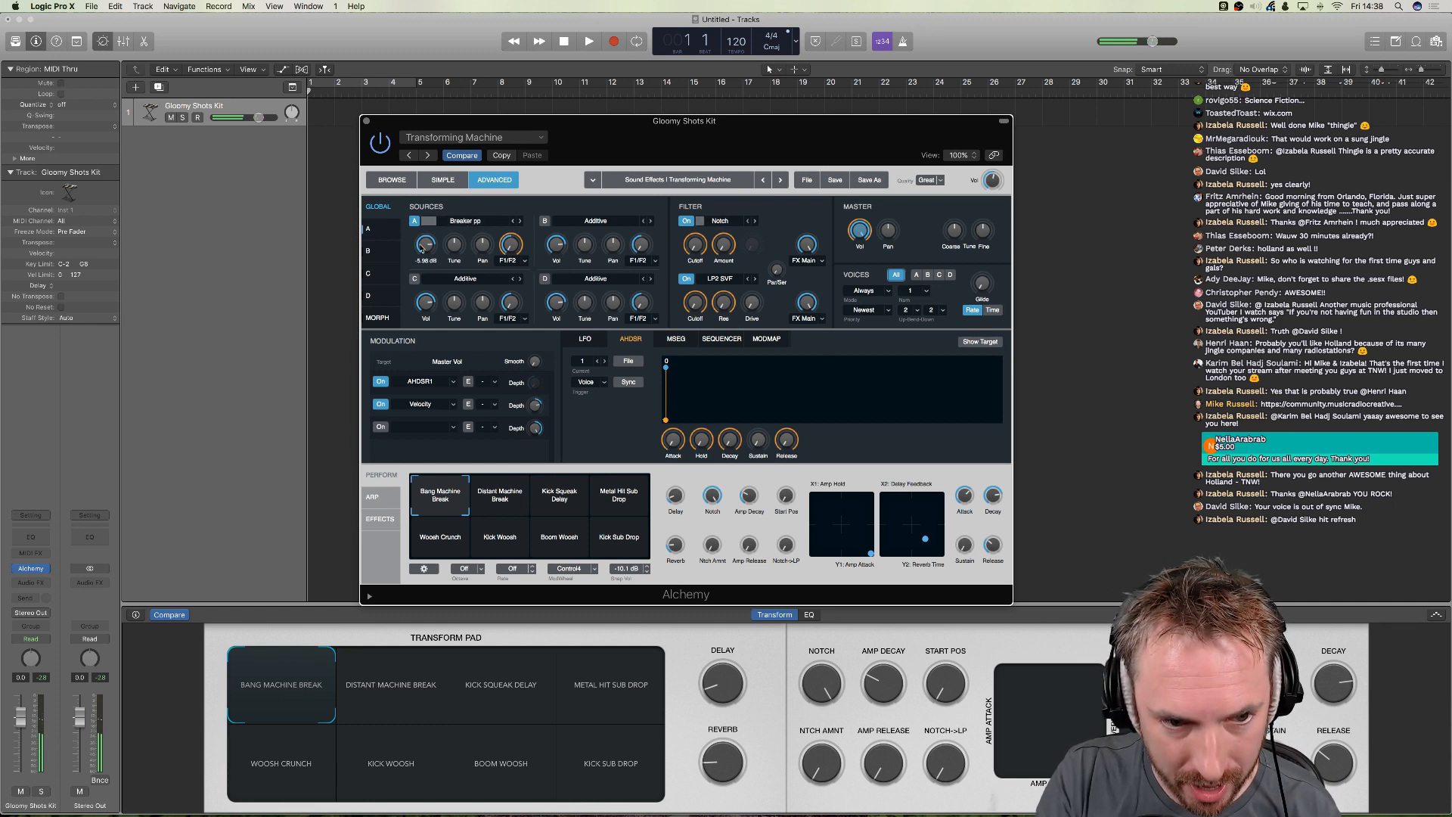
- Enable source C and load the basic Square VA waveform into it
click(414, 279)
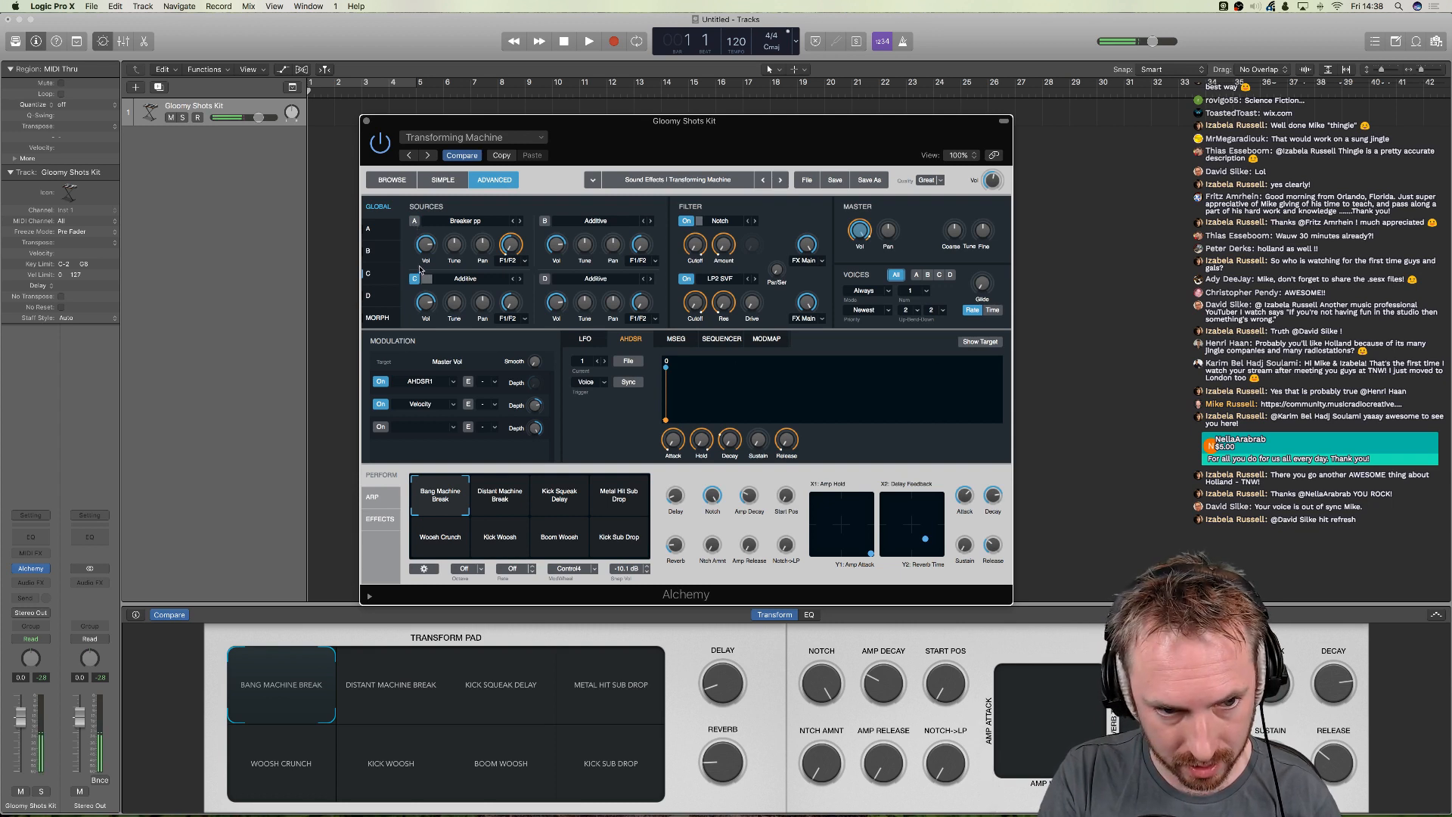
click(475, 283)
mouse_move(499, 305)
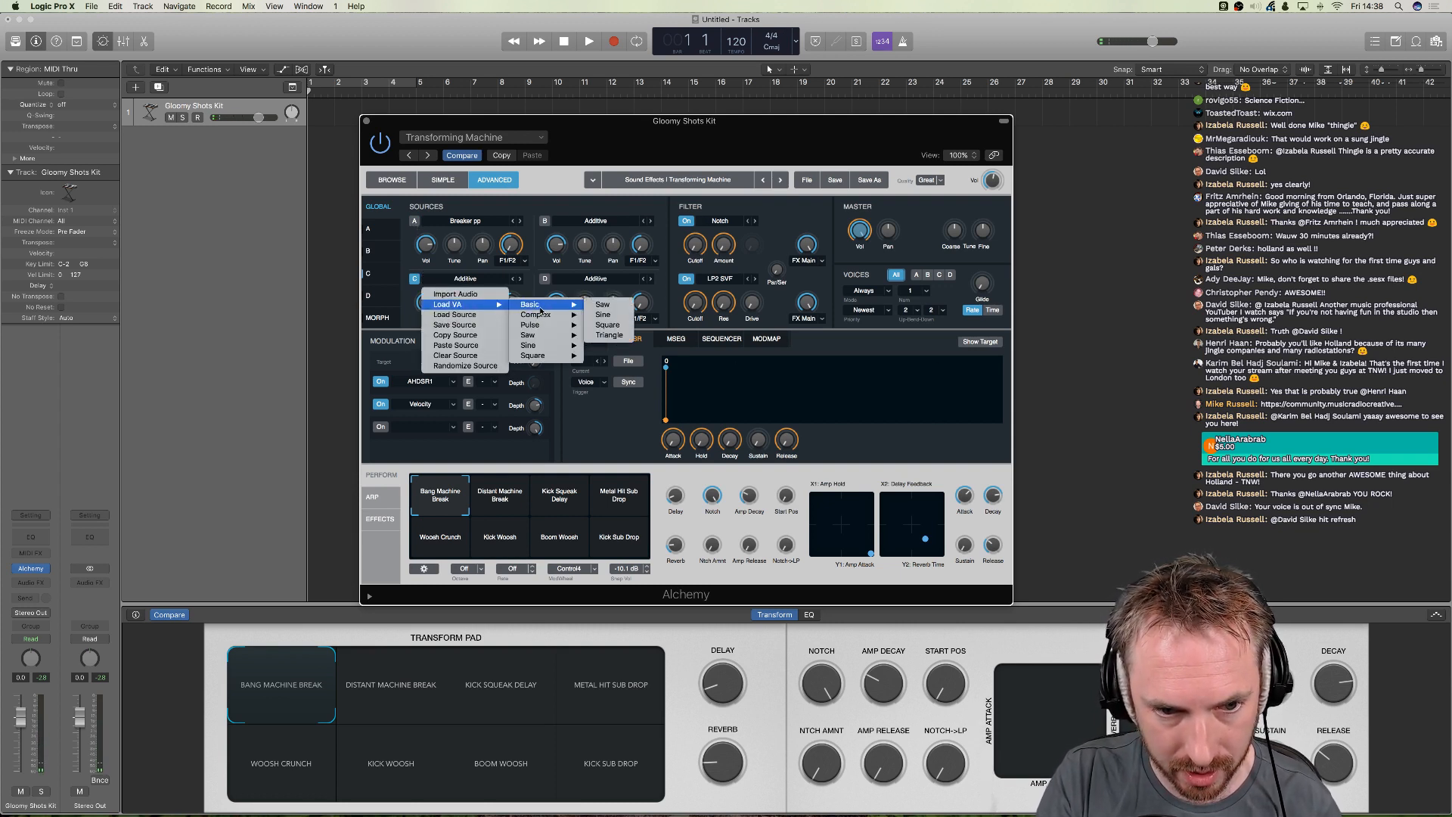
click(609, 324)
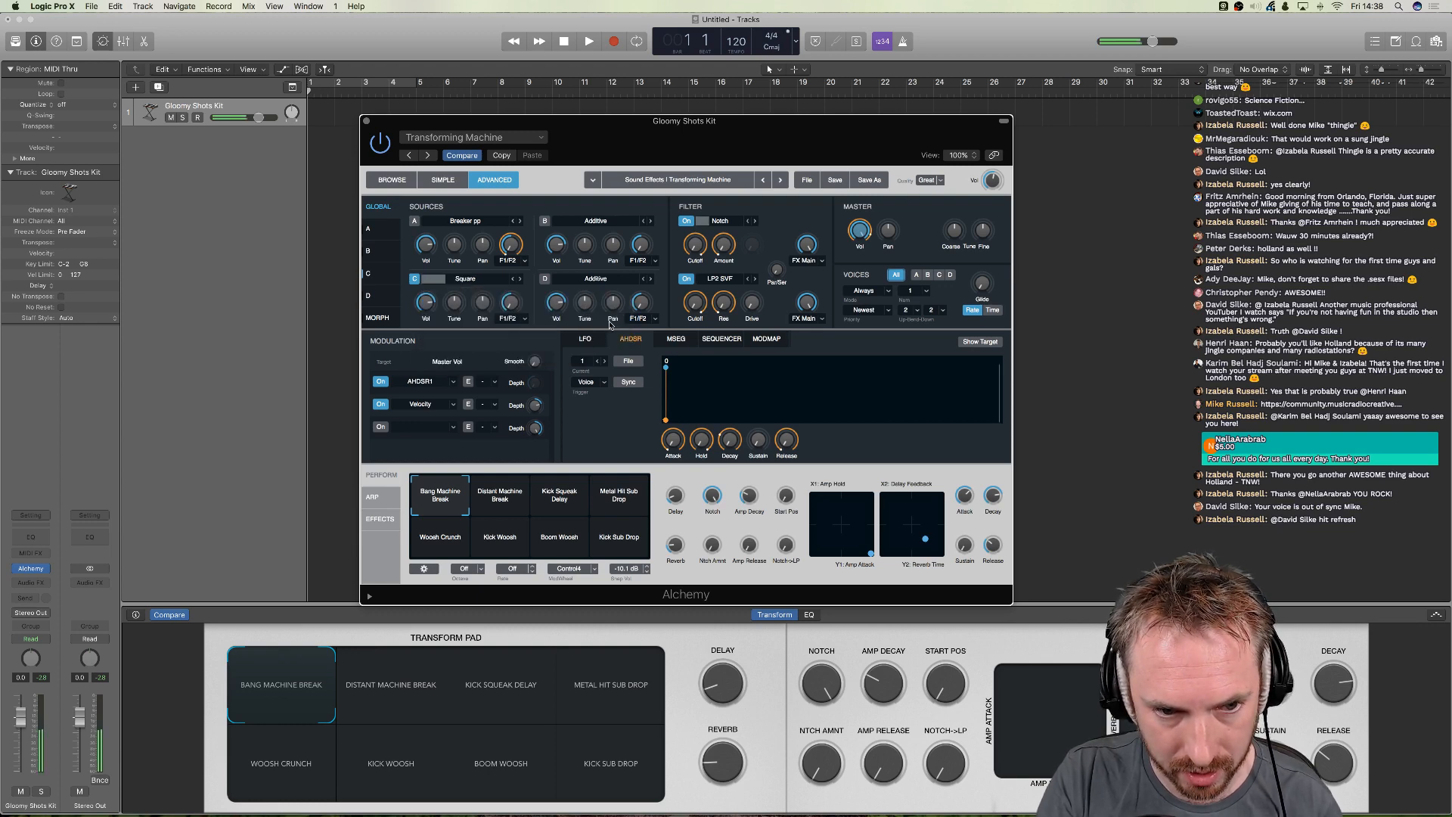
- Replace the waveform of source C with the basic Saw VA waveform
click(487, 283)
mouse_move(483, 304)
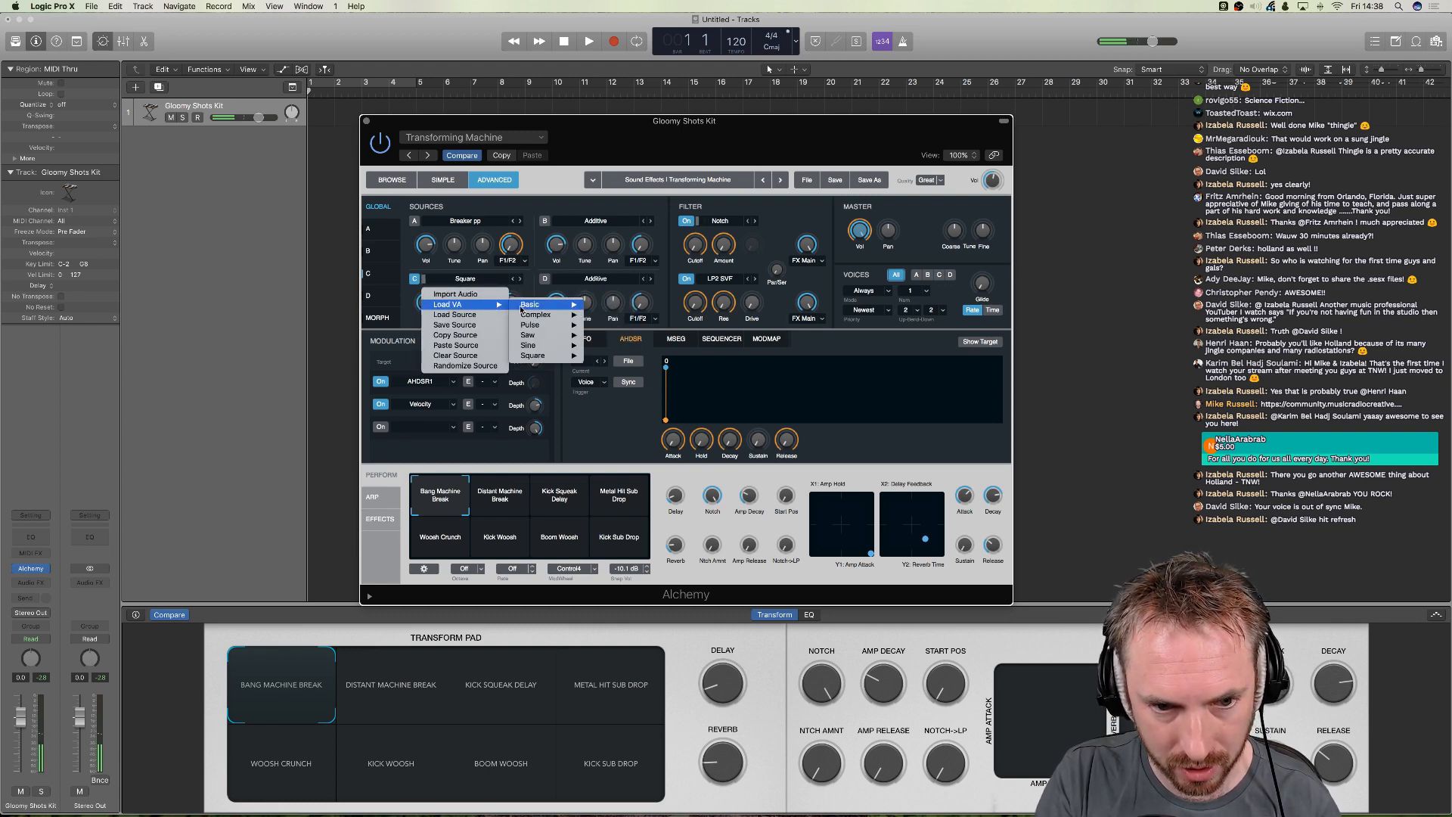
mouse_move(541, 304)
click(602, 305)
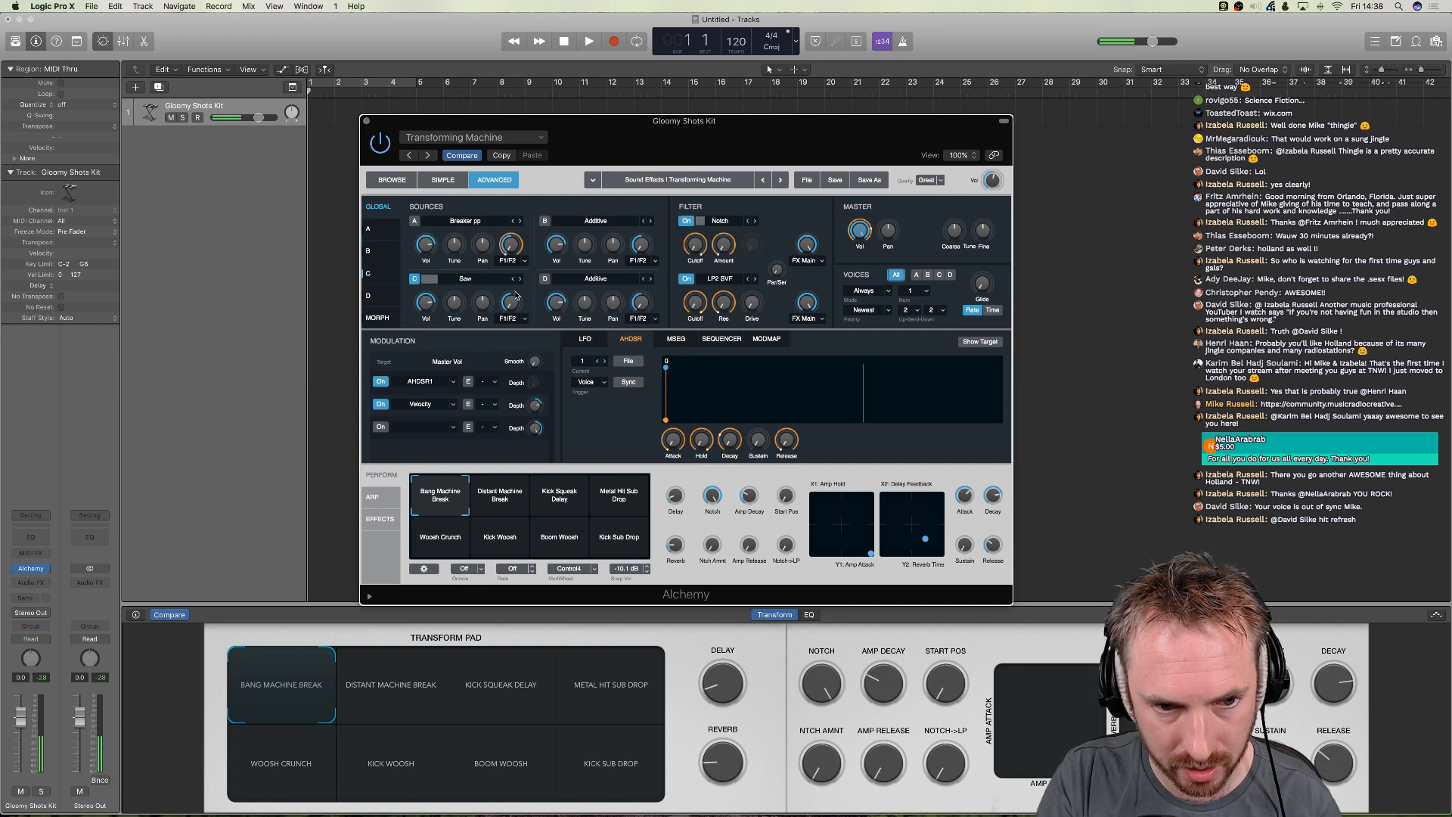
- Load the basic Triangle VA waveform into source C
click(481, 283)
mouse_move(484, 304)
mouse_move(541, 304)
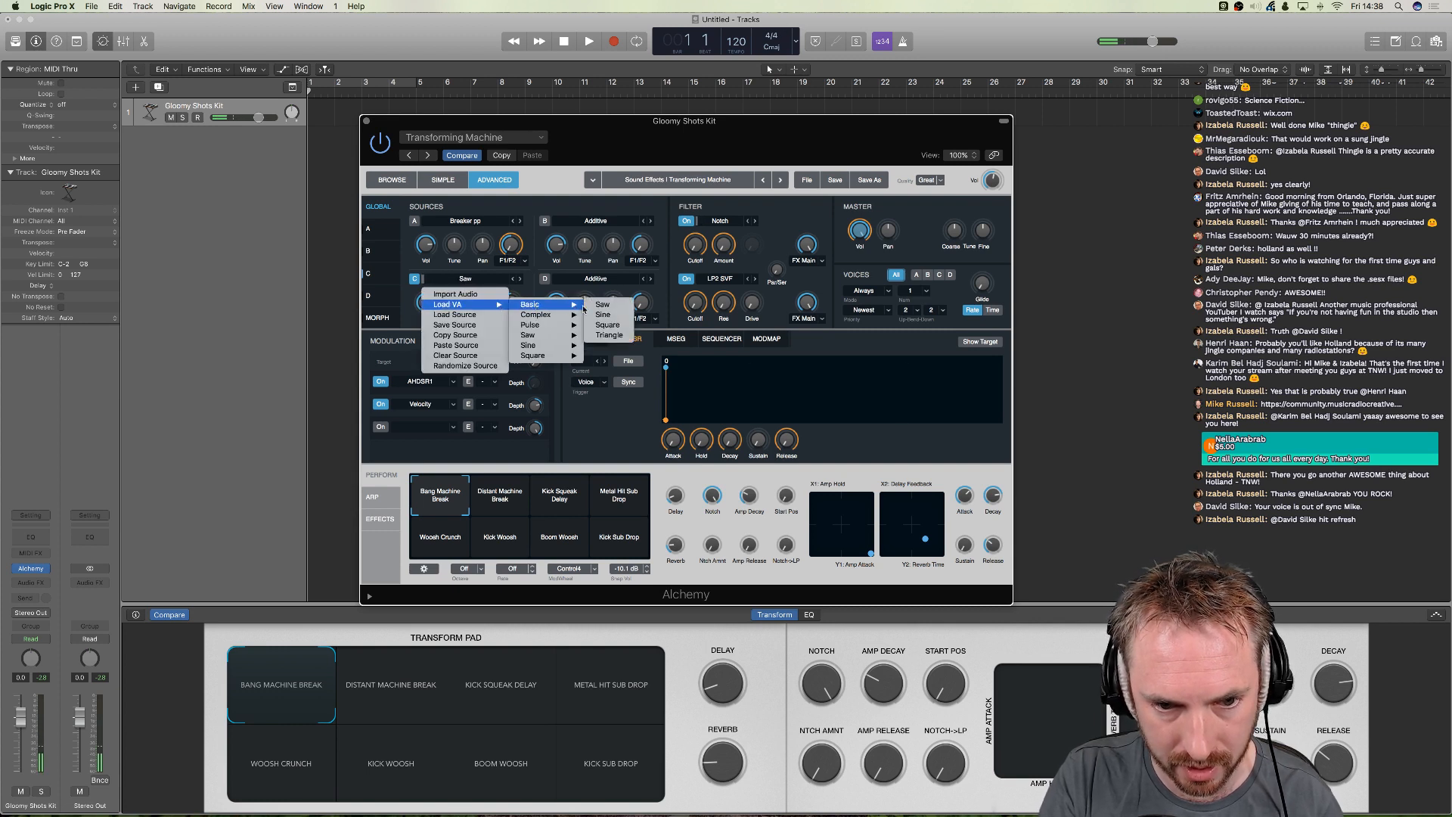
click(609, 335)
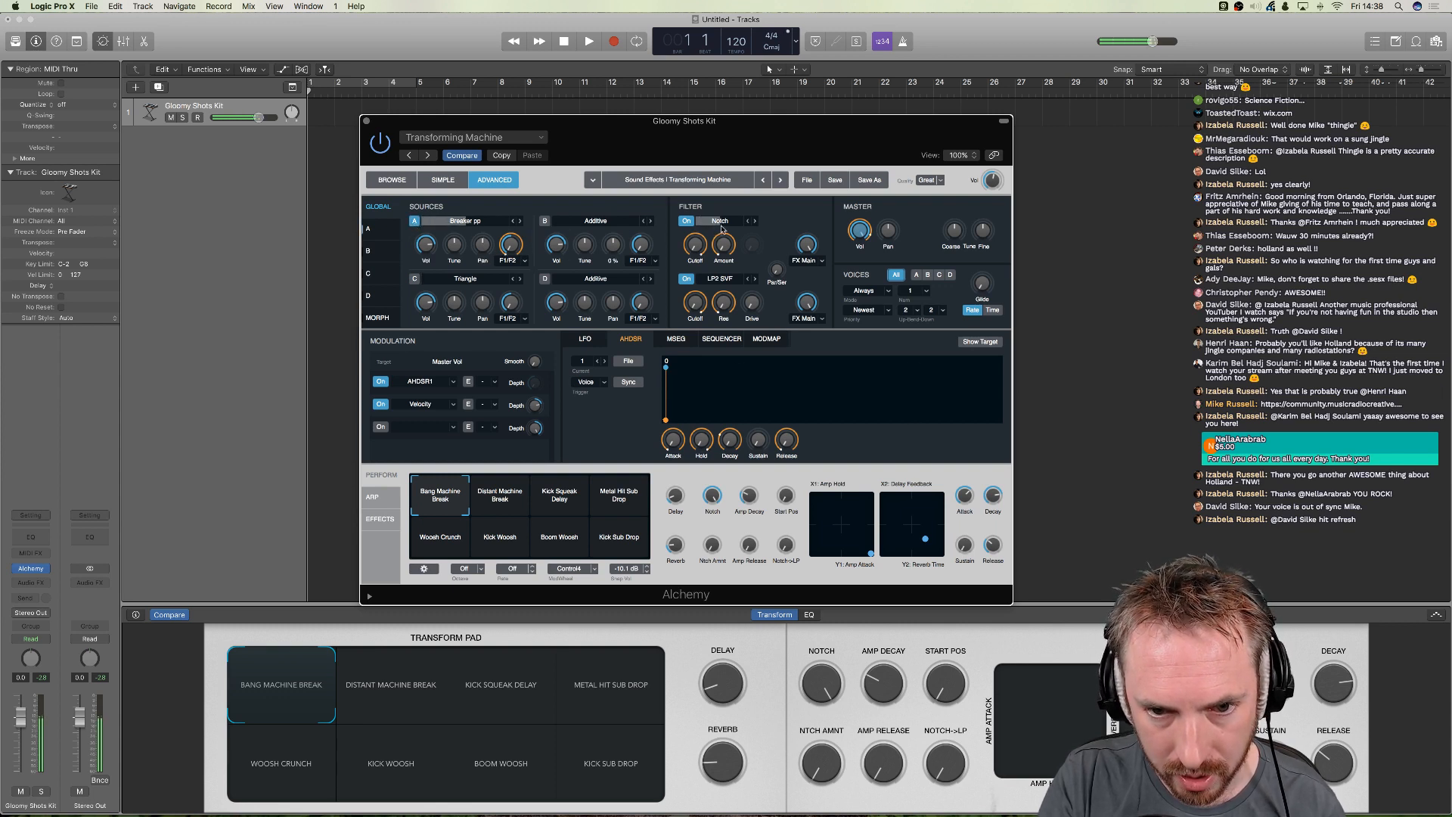
- Adjust source A's F1/F2 balance and the cutoff and amount of the Notch type in filter 1
click(446, 221)
mouse_move(479, 246)
click(495, 221)
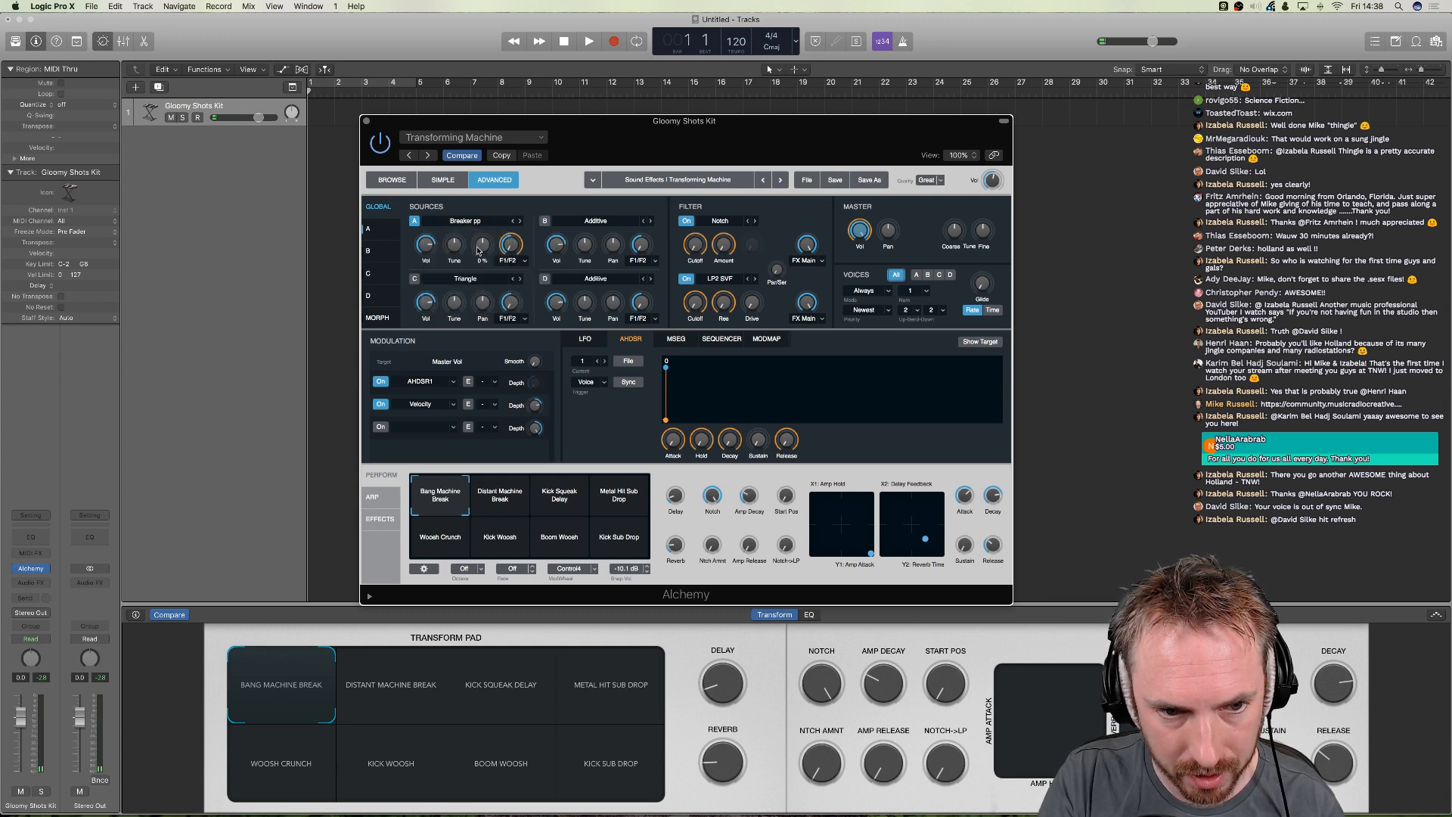
click(512, 248)
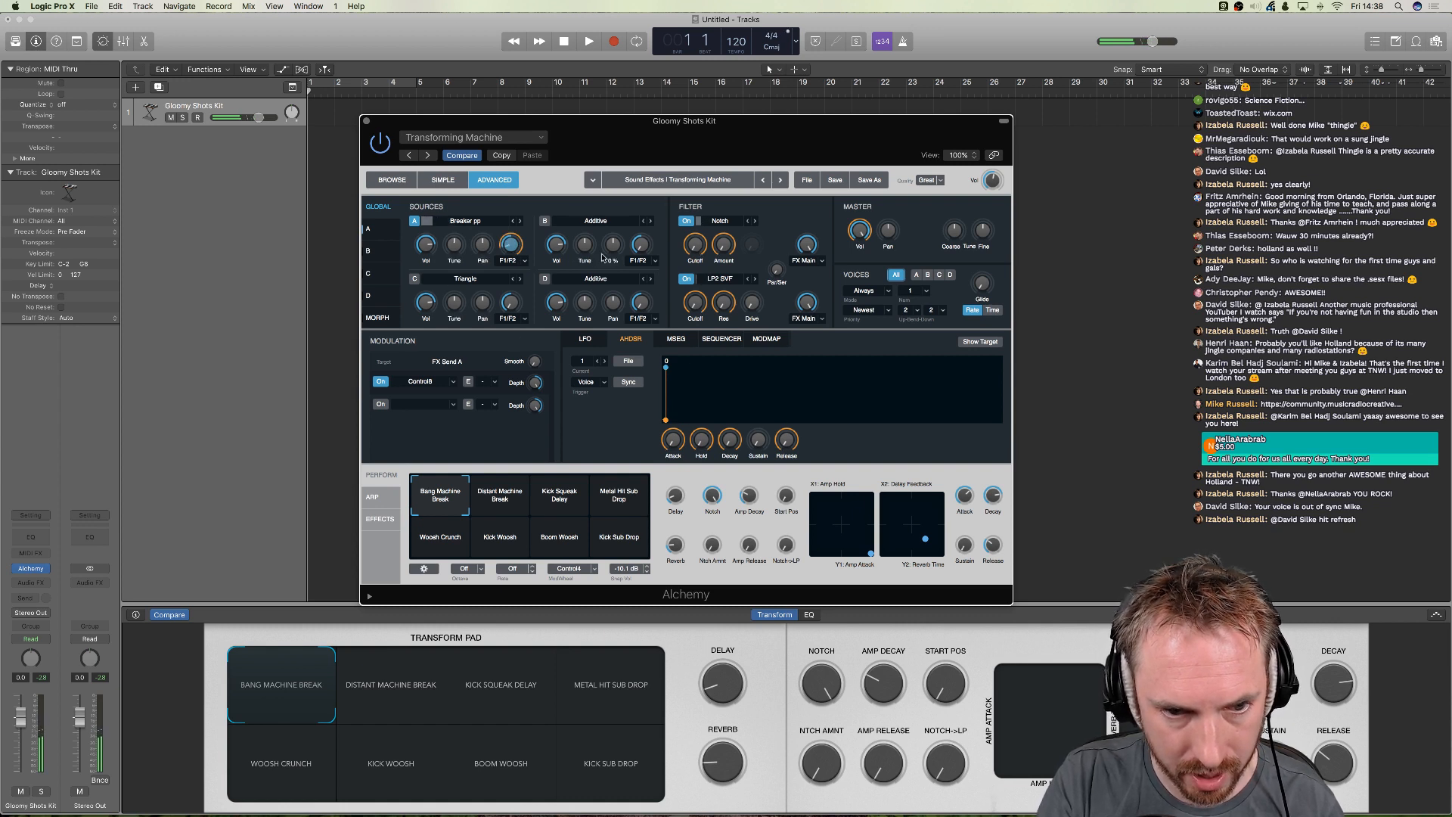
click(697, 243)
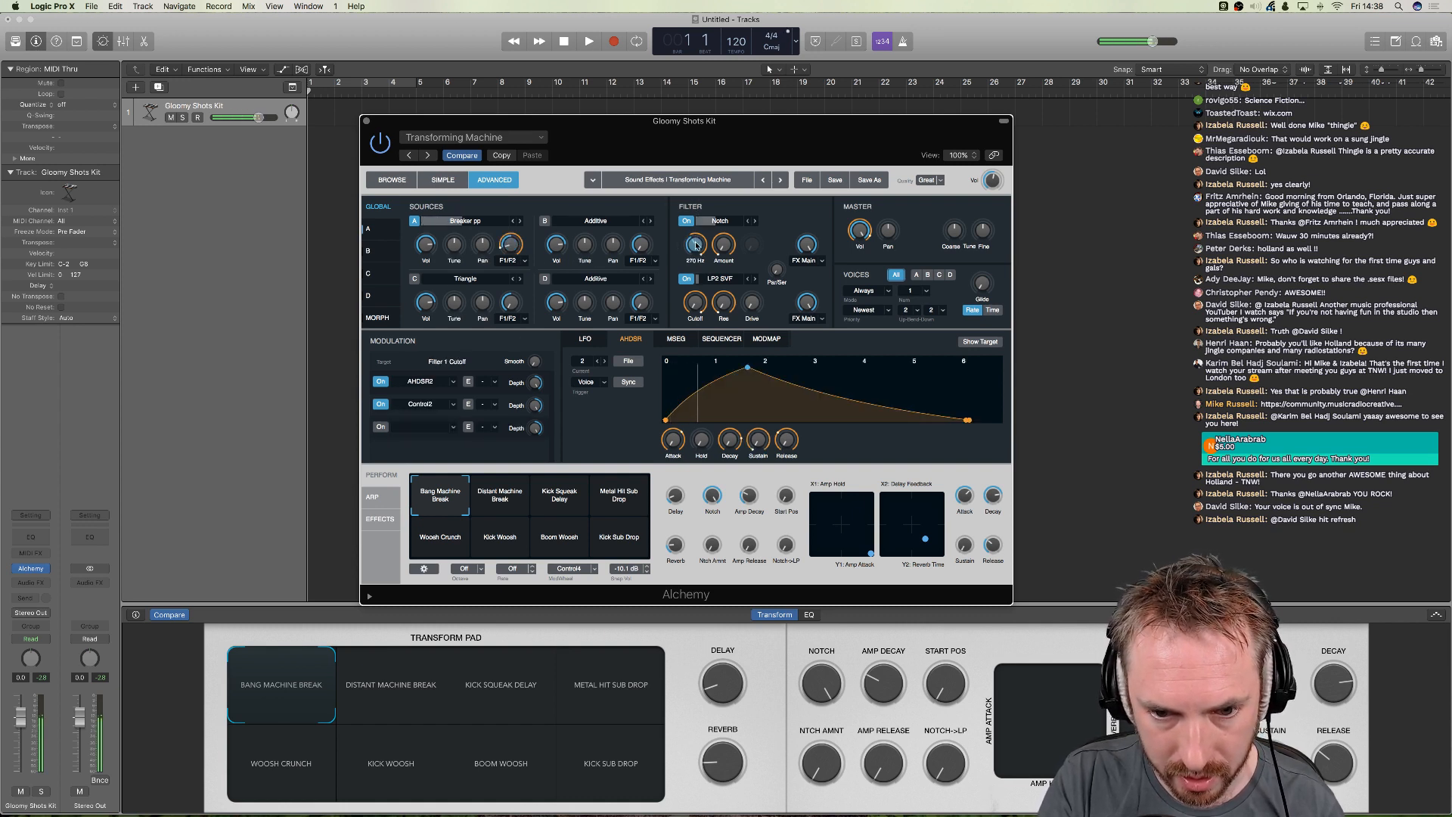
click(721, 247)
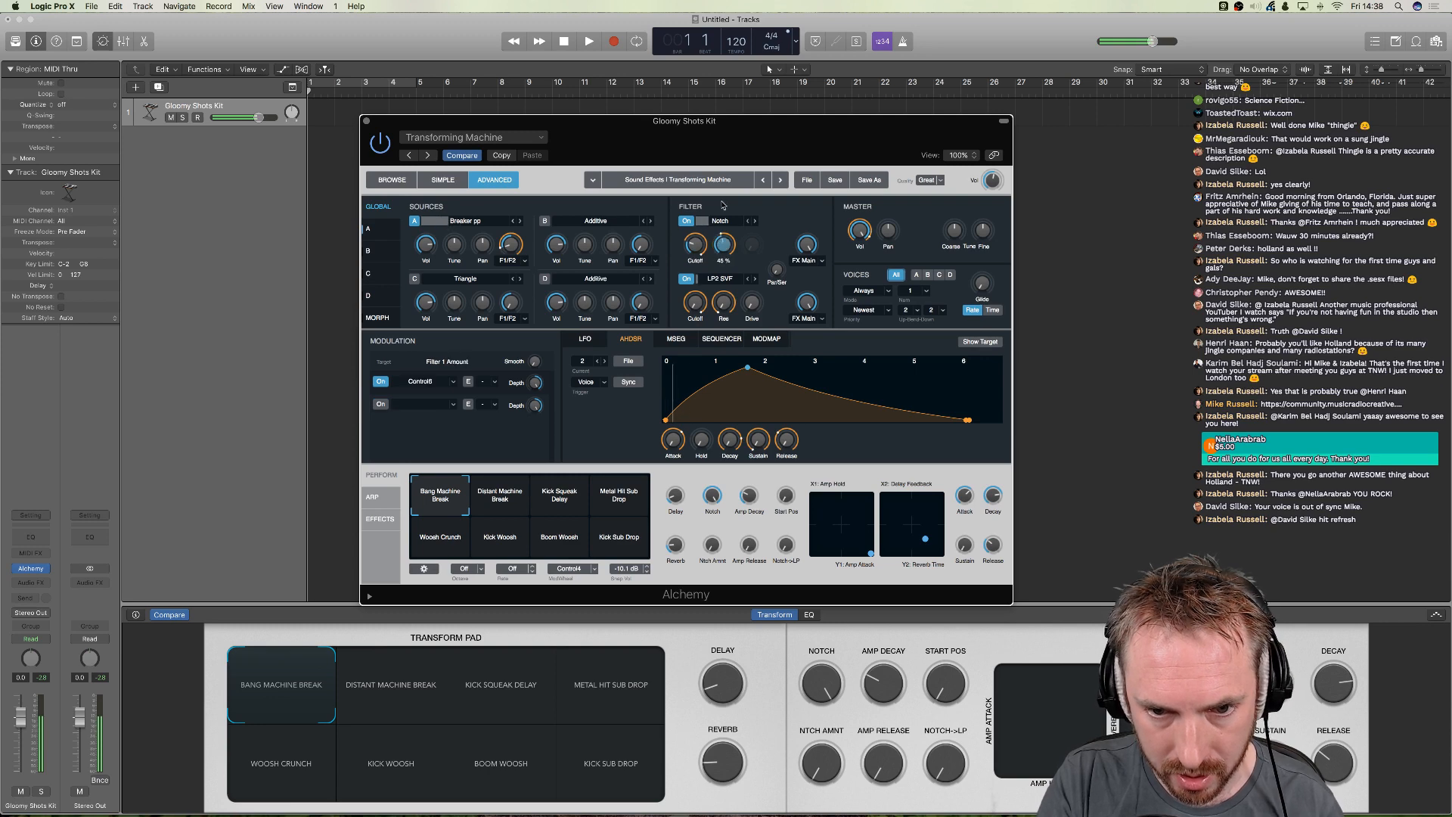
- Try the RingMod and Downsample types in filter 1, with the Downsample Res at about 84.8 %
click(720, 221)
click(723, 624)
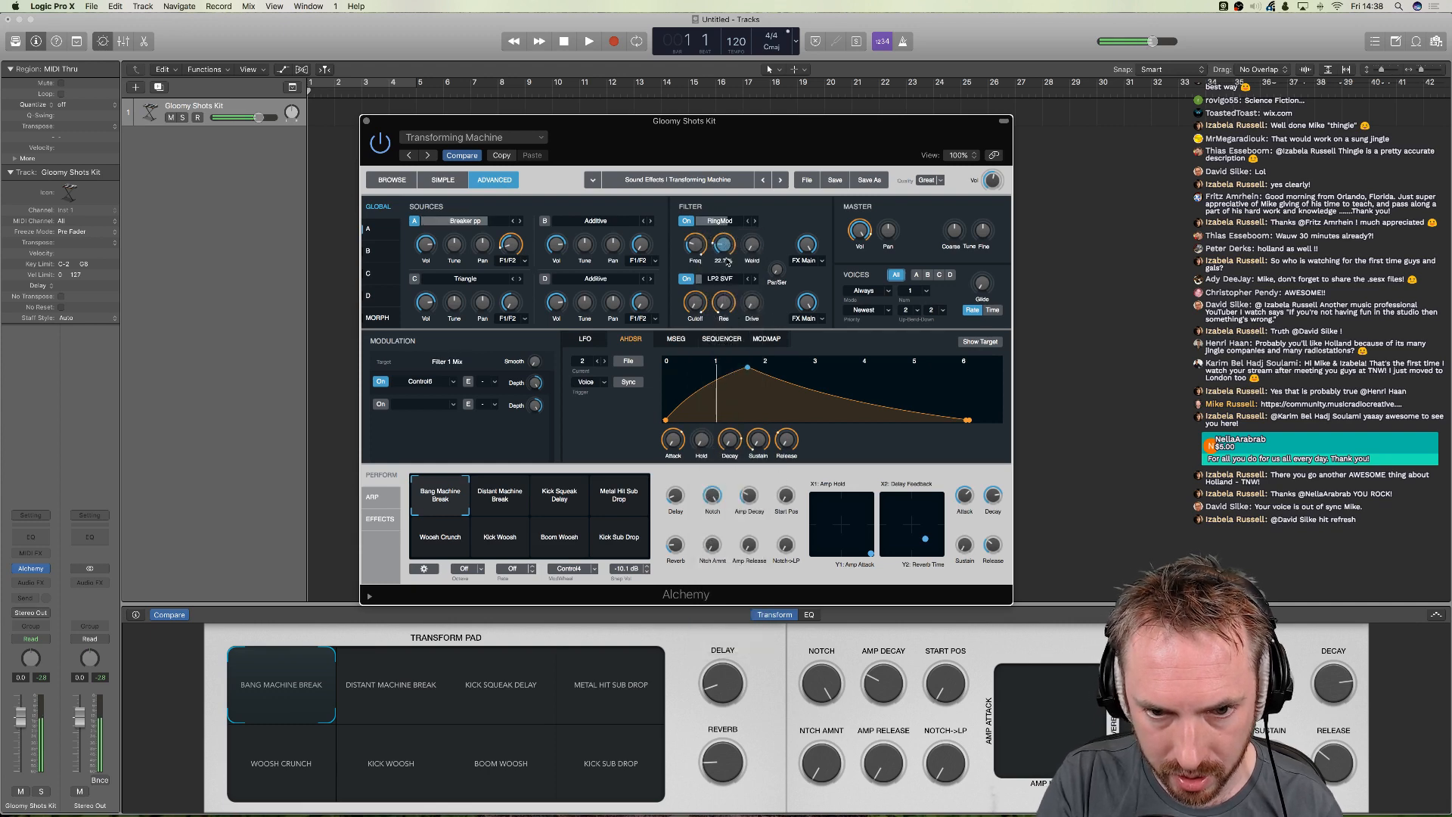
click(719, 220)
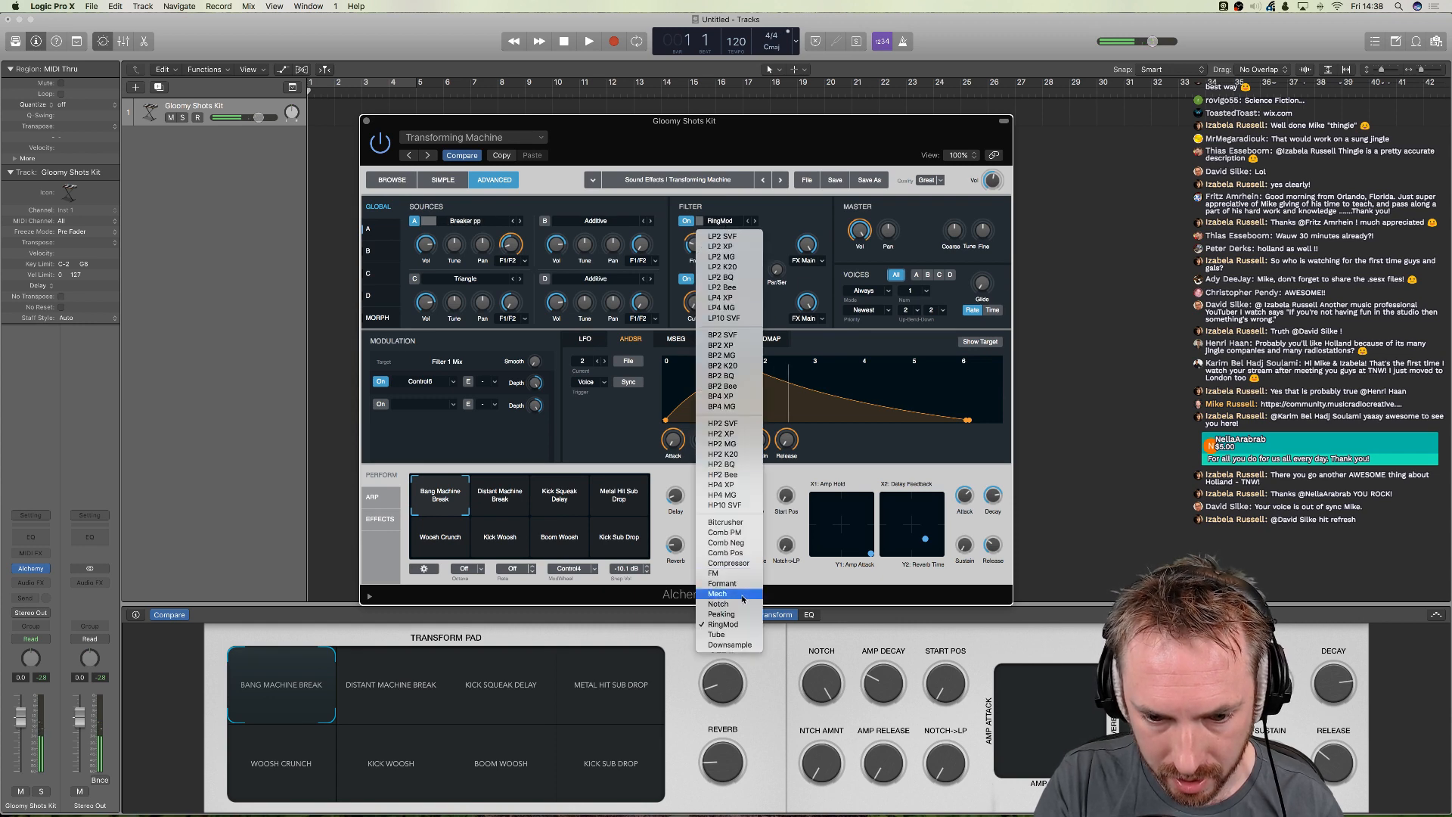
click(729, 644)
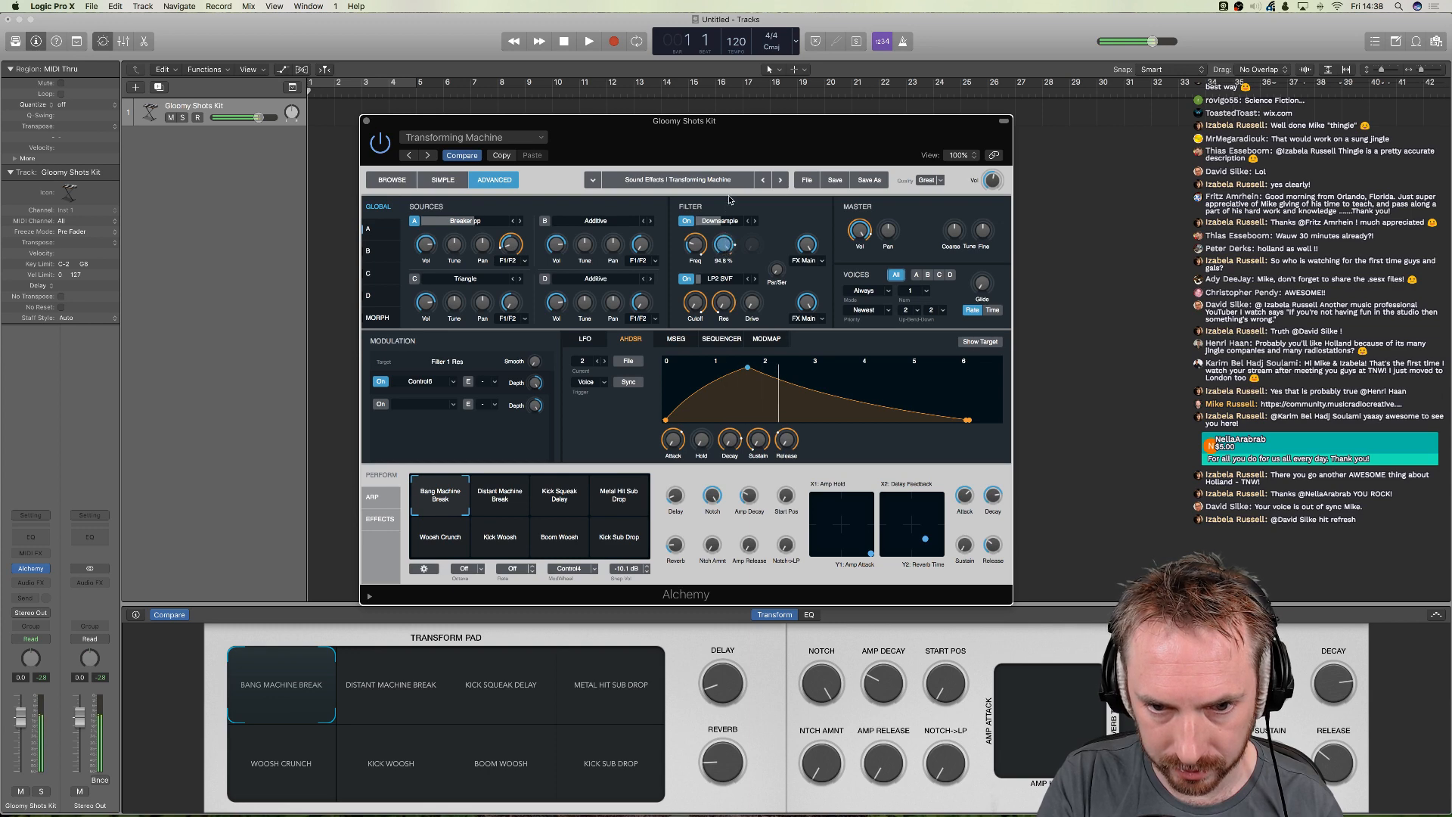
- Switch filter 1 to FM and adjust its frequency, modulation and feedback, with the feedback at about 78 %
click(719, 221)
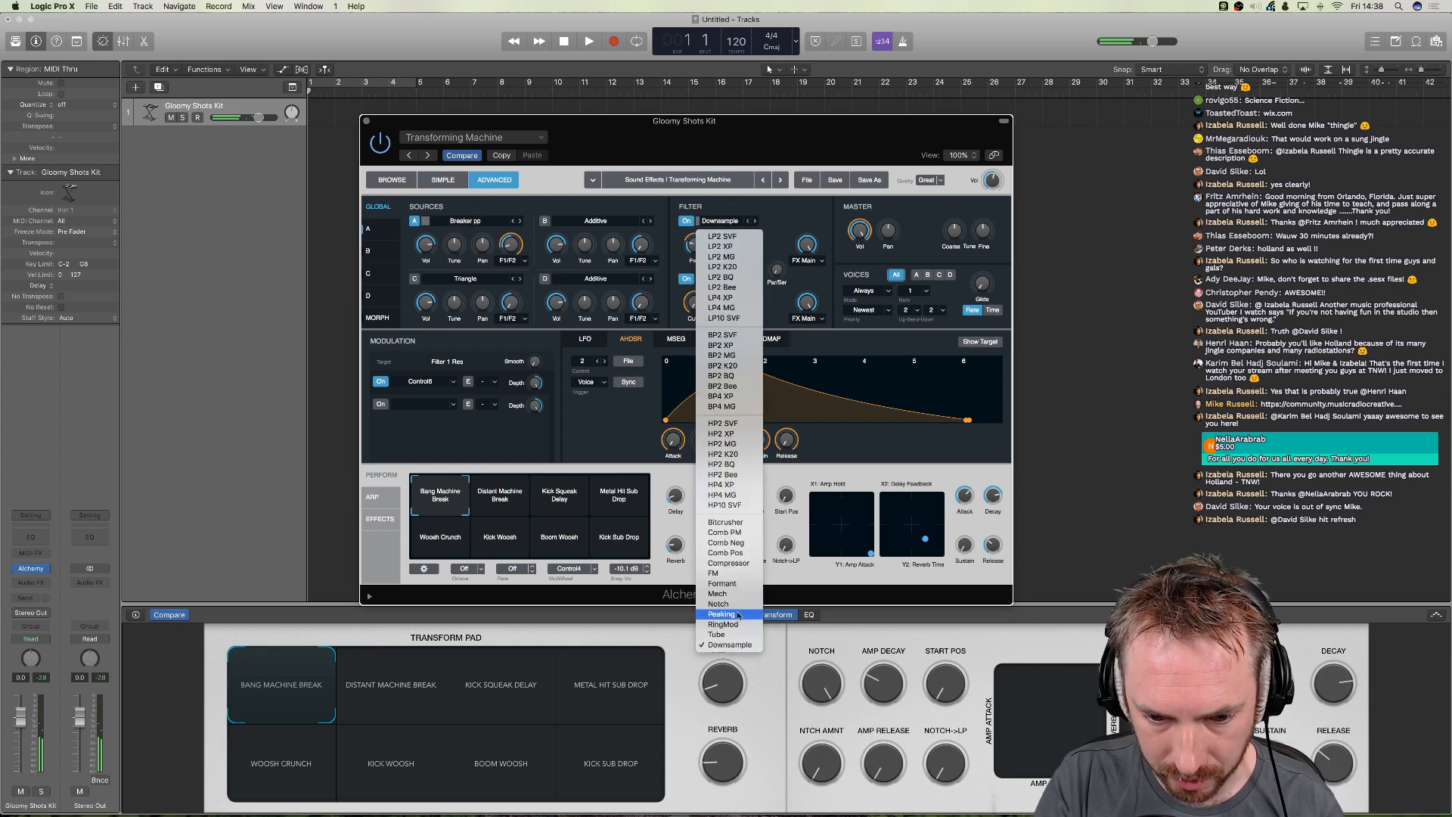
click(736, 578)
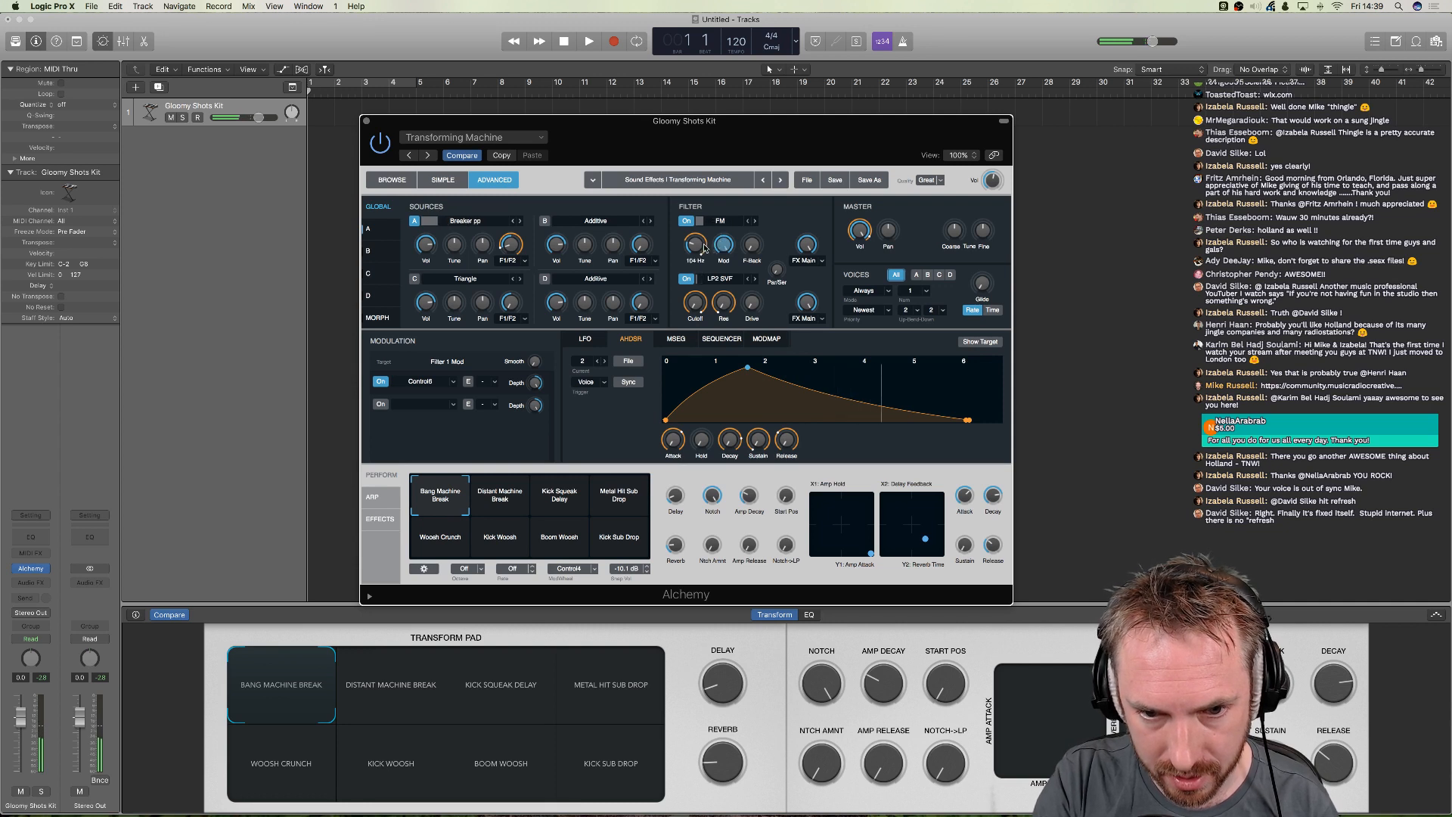
click(695, 245)
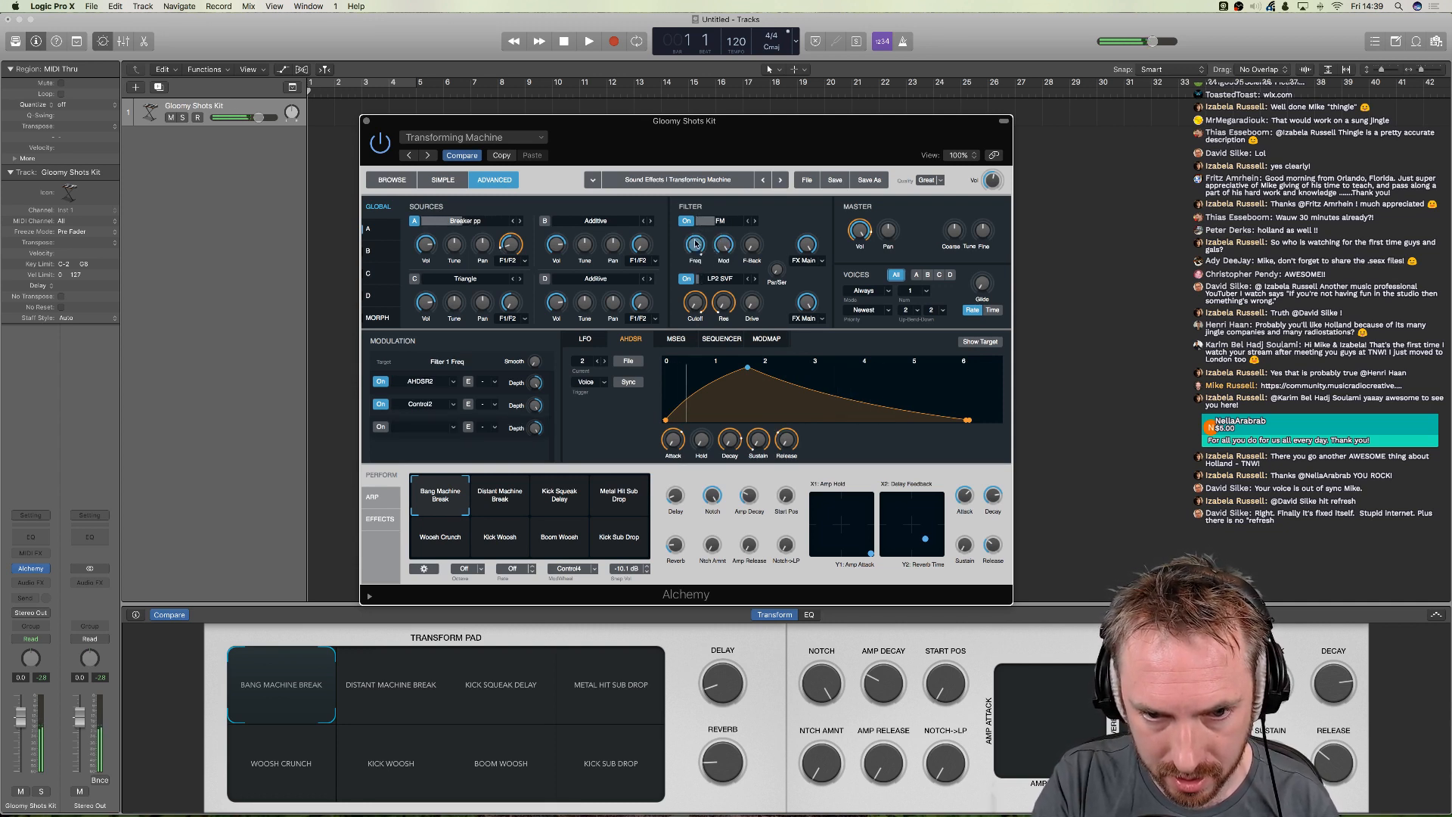
click(723, 246)
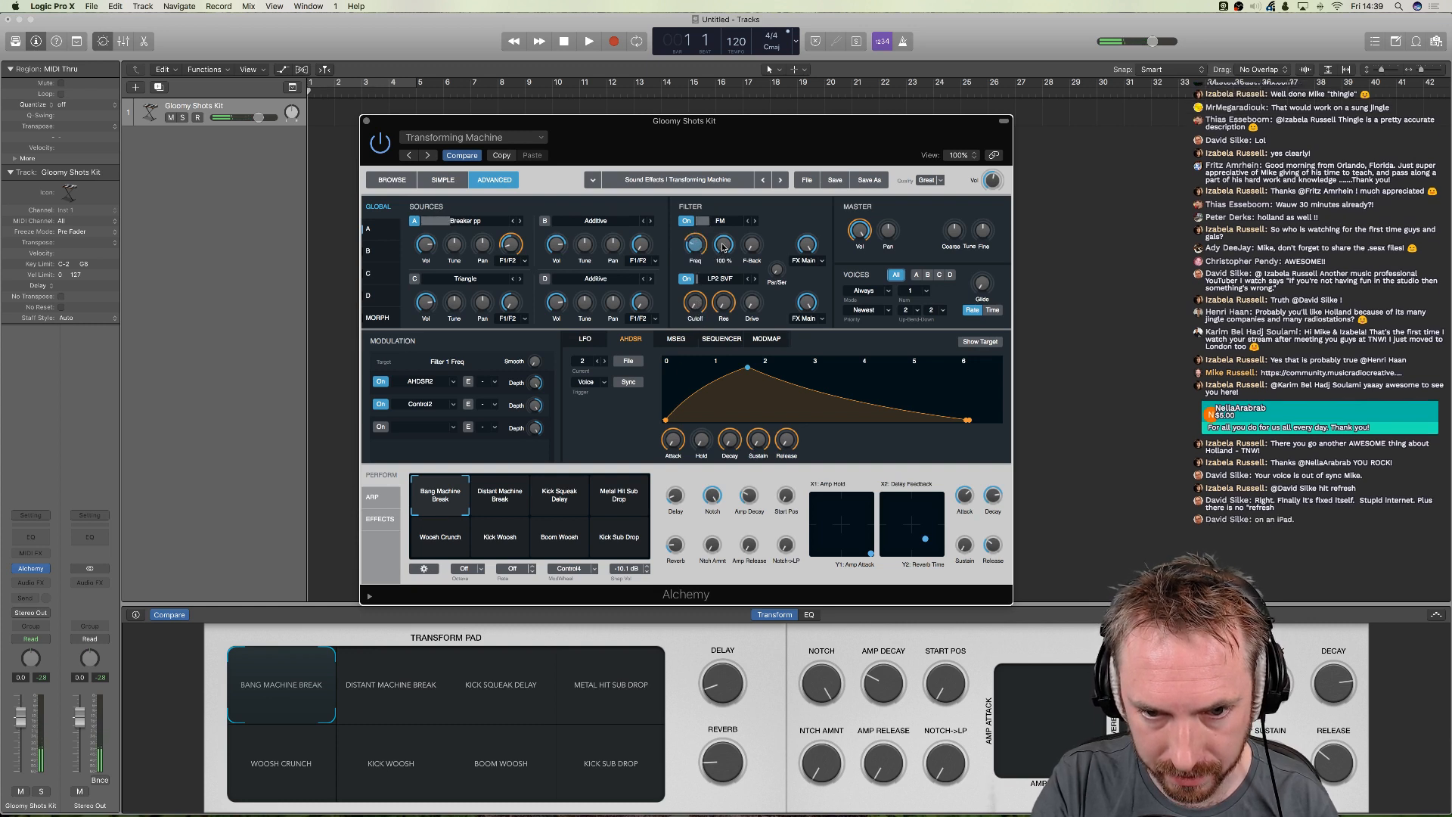
click(755, 248)
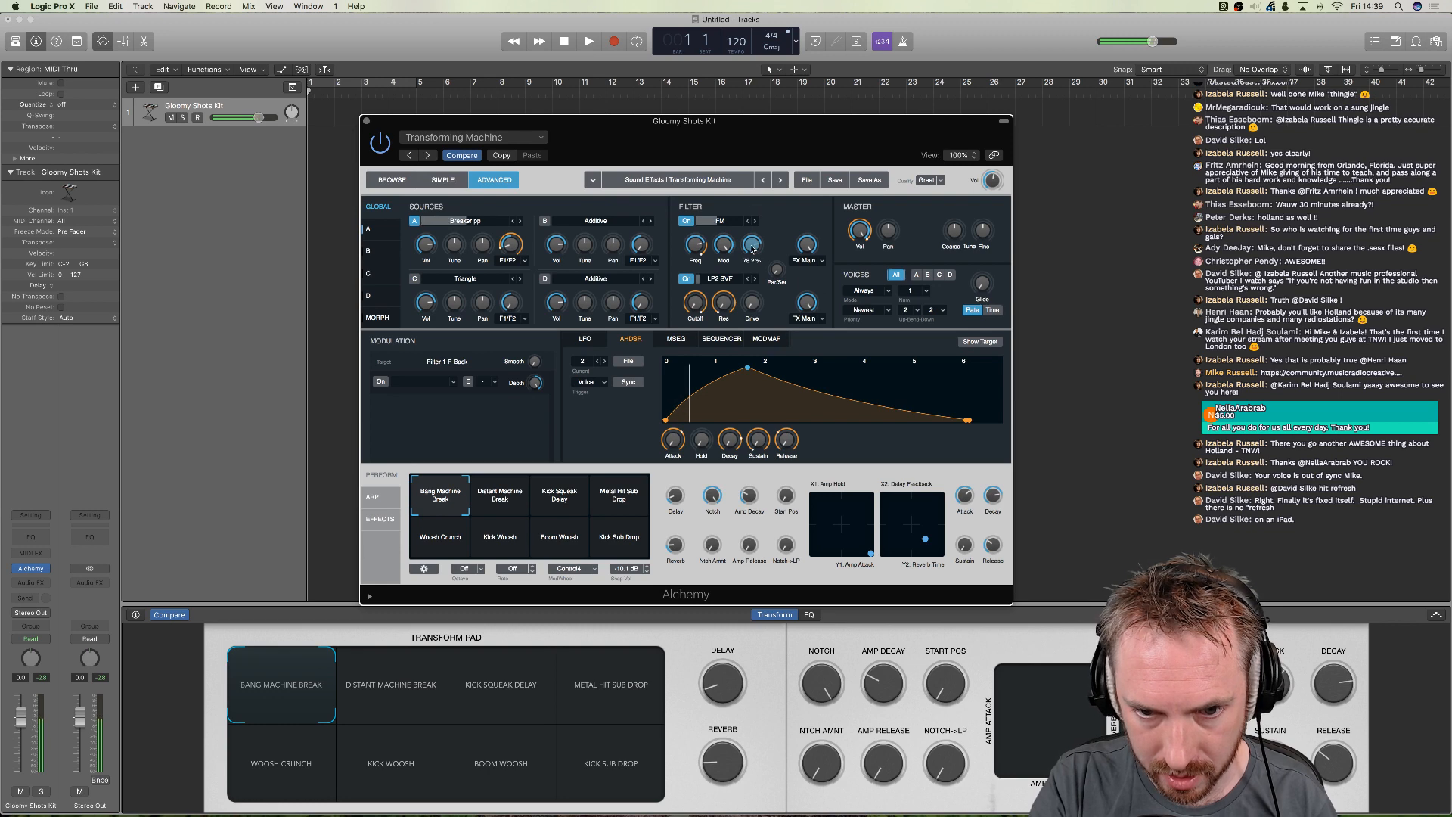
- Switch filter 1 to Bitcrusher and adjust its mix and amount
click(720, 220)
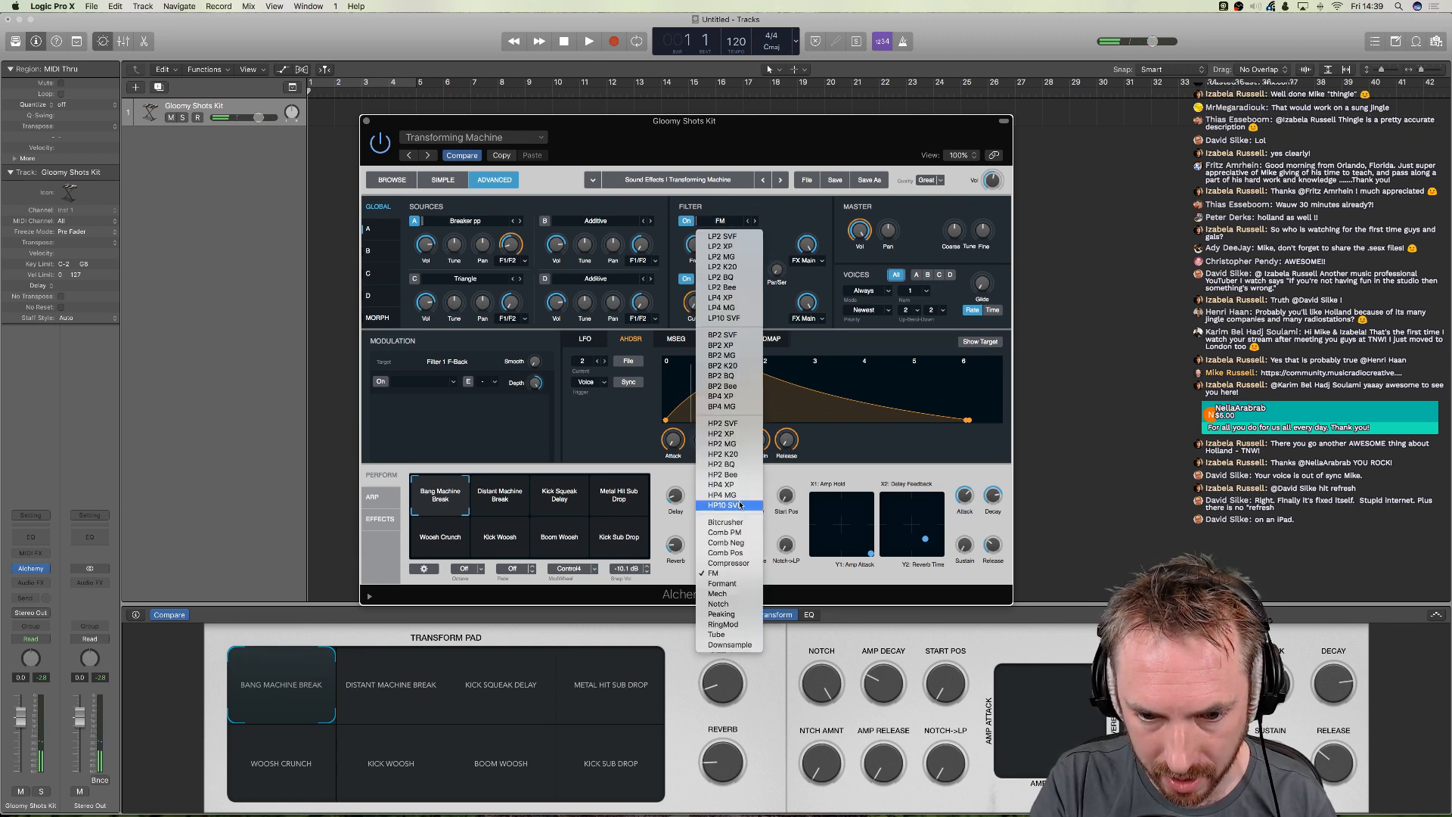
click(730, 521)
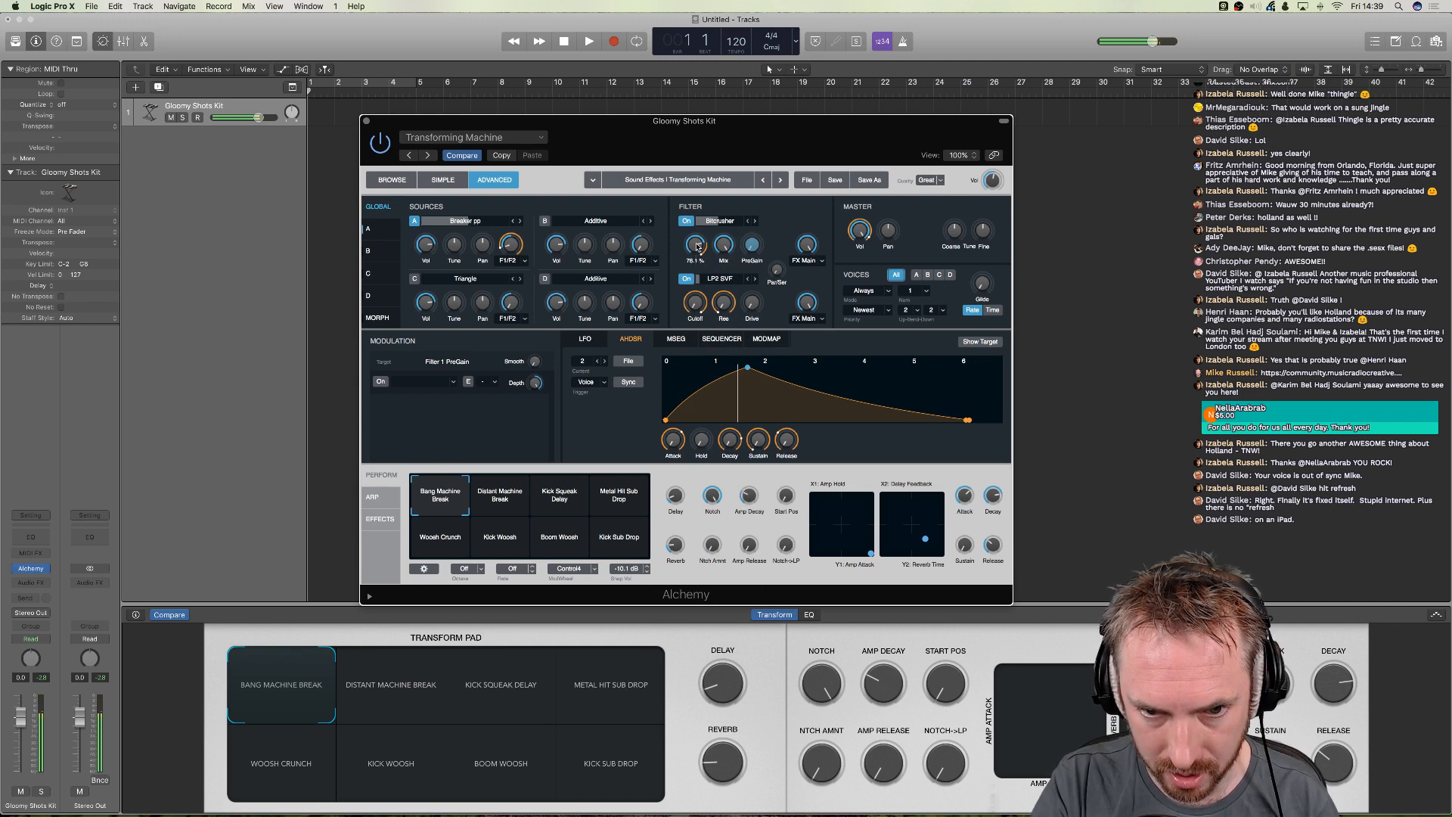
click(723, 244)
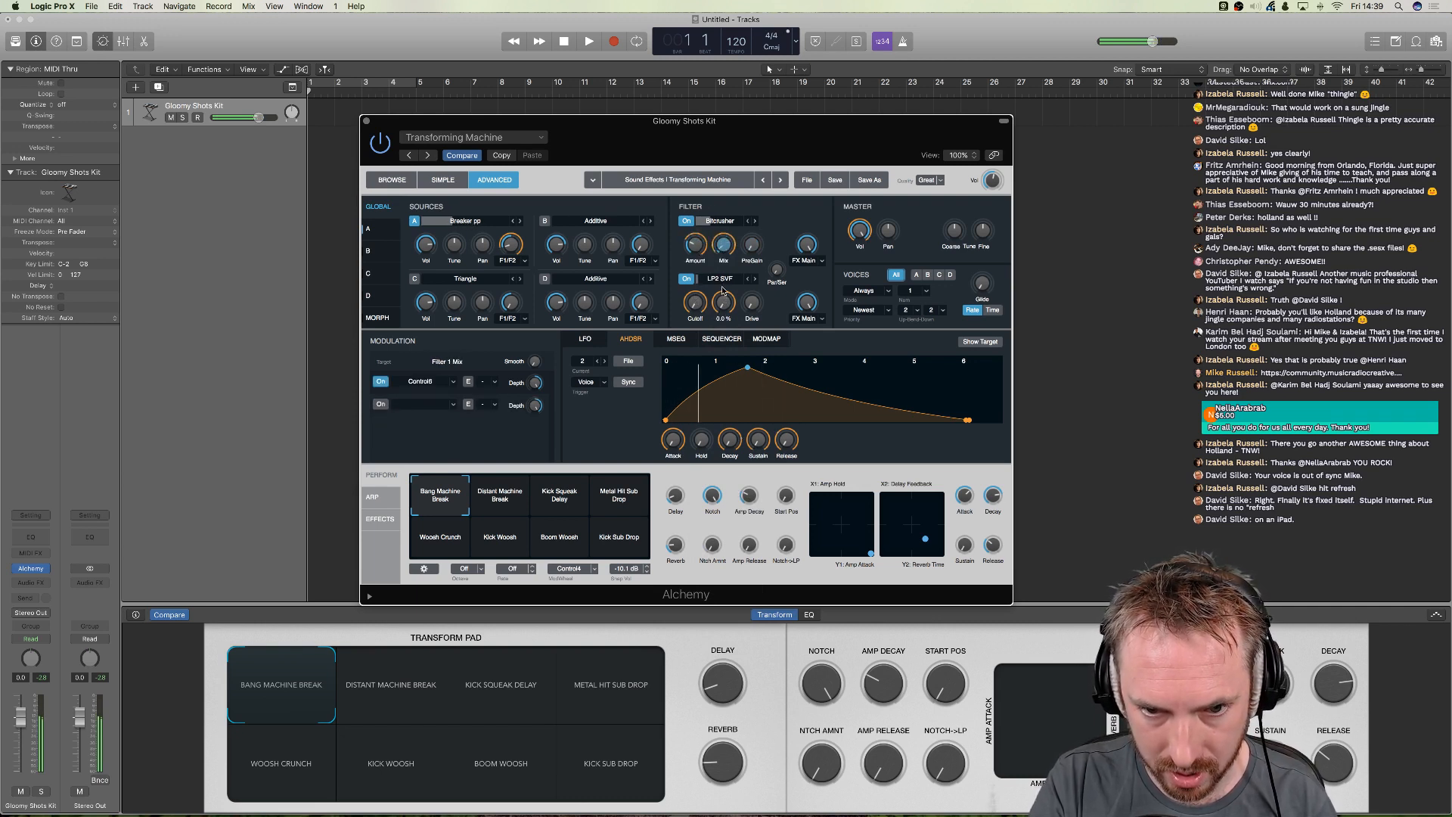
click(699, 253)
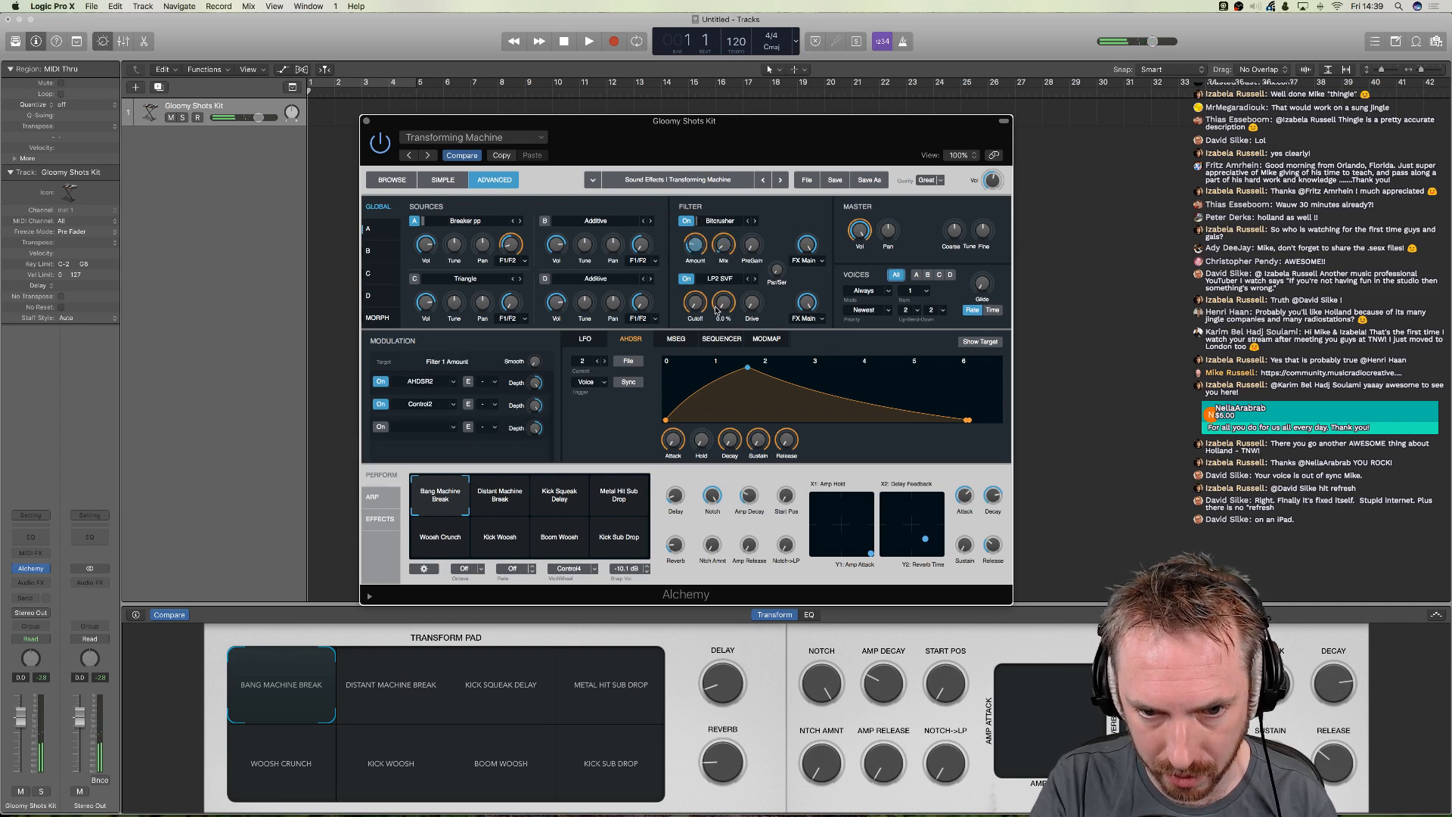
click(708, 285)
click(727, 294)
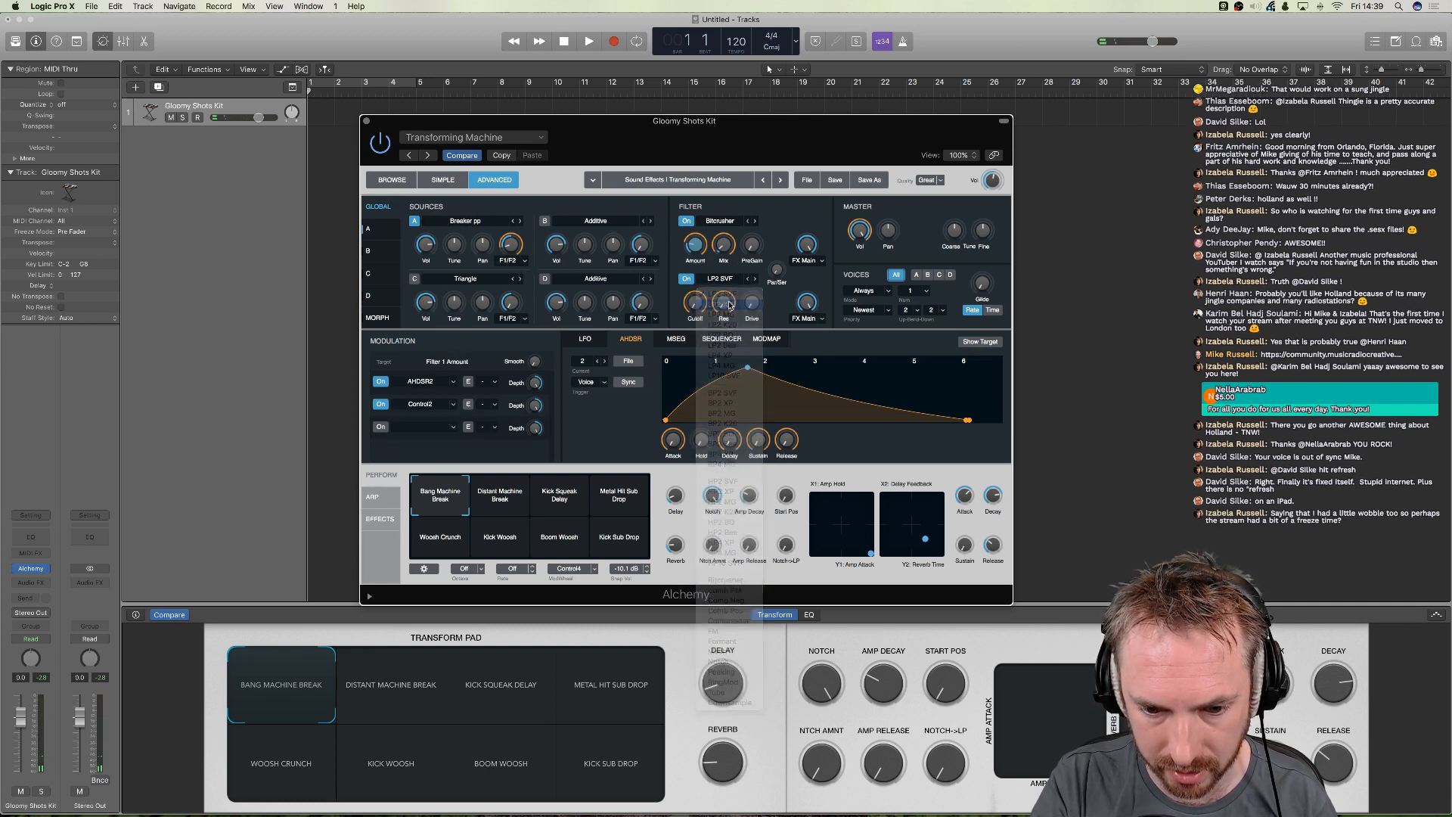
- Try the LP10 SVF type in filter 2, switch it to HP2 SVF and make its resonance the modulation target
click(722, 279)
click(730, 333)
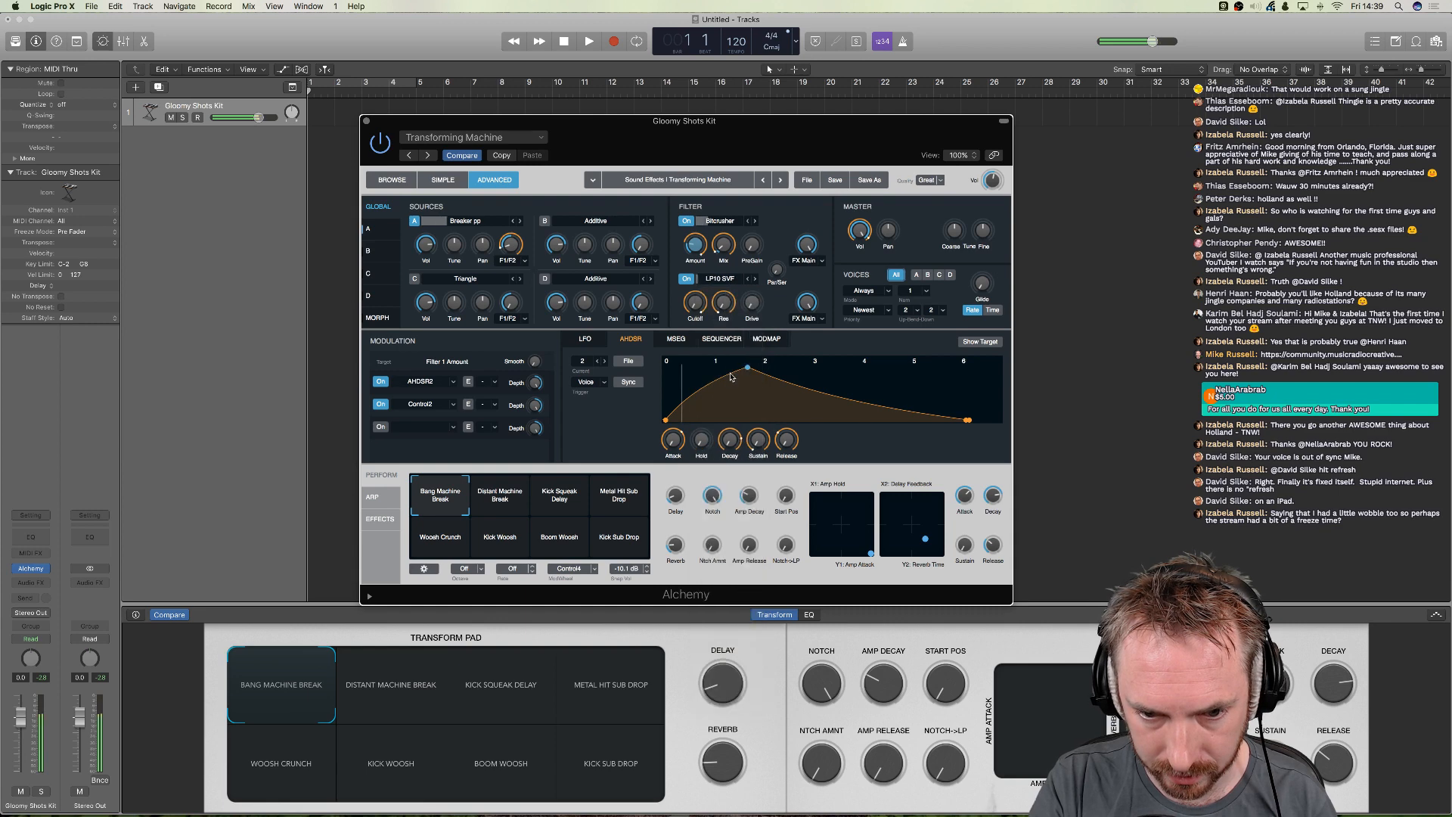
click(720, 279)
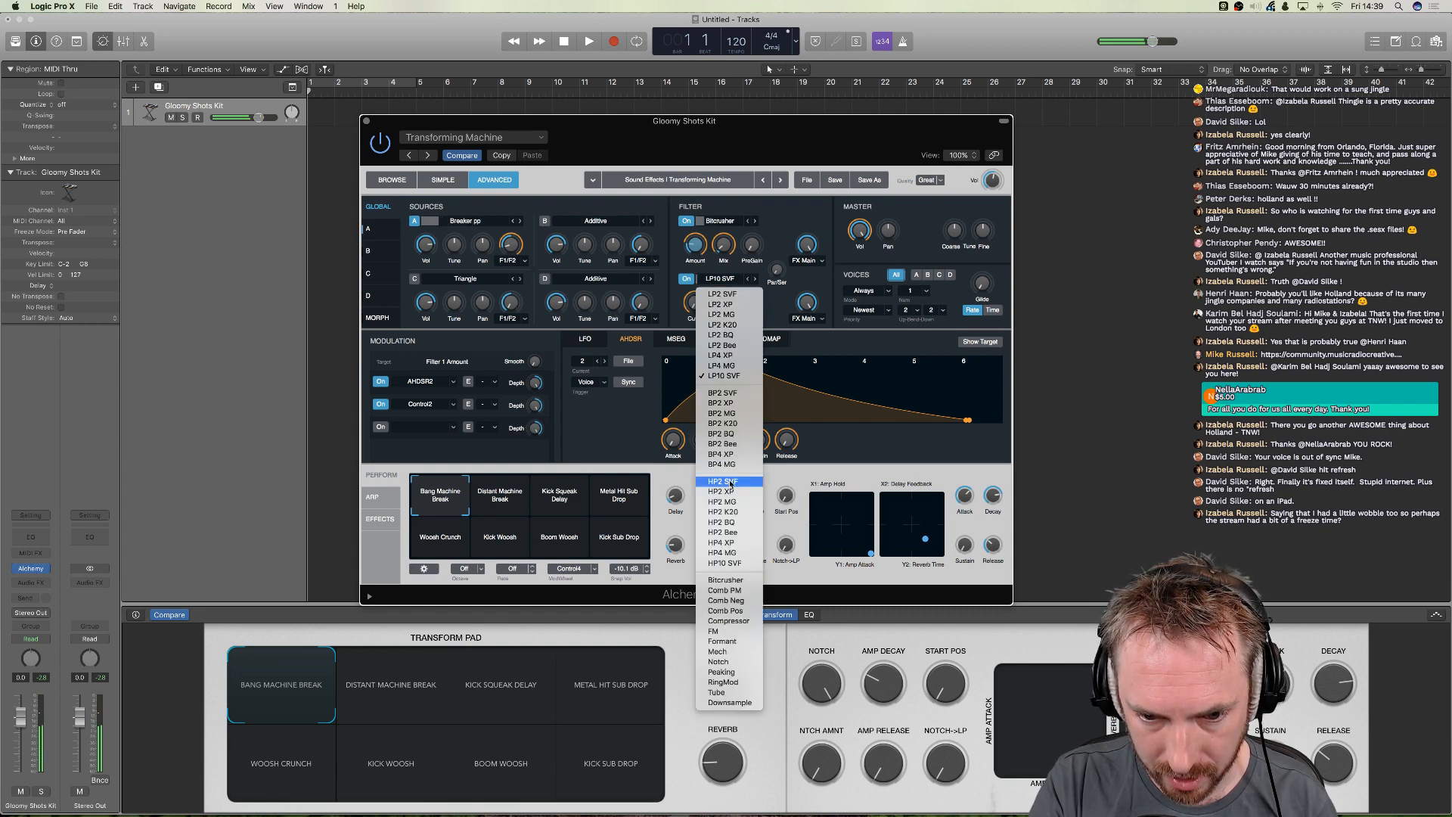
click(729, 486)
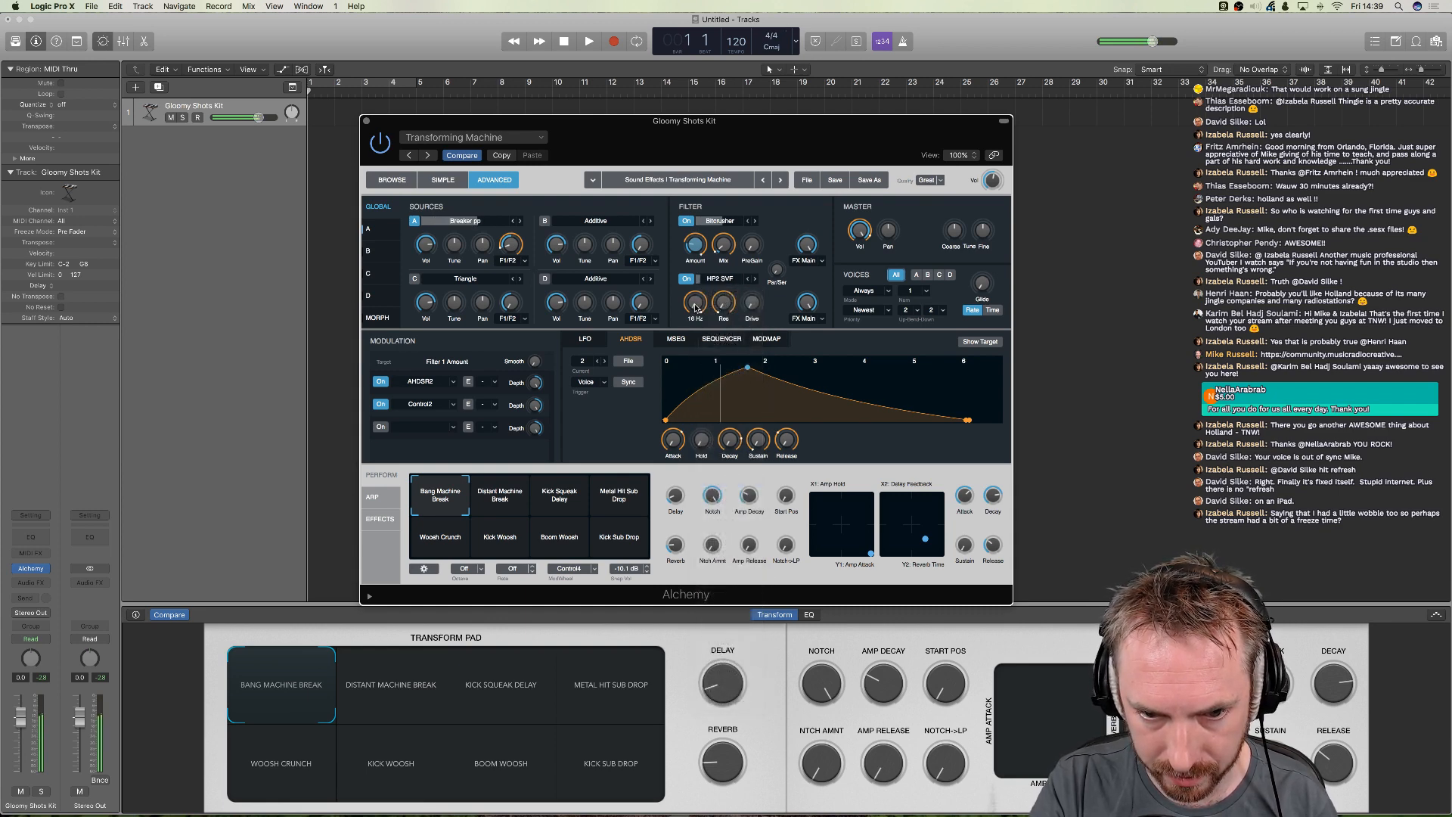
click(723, 302)
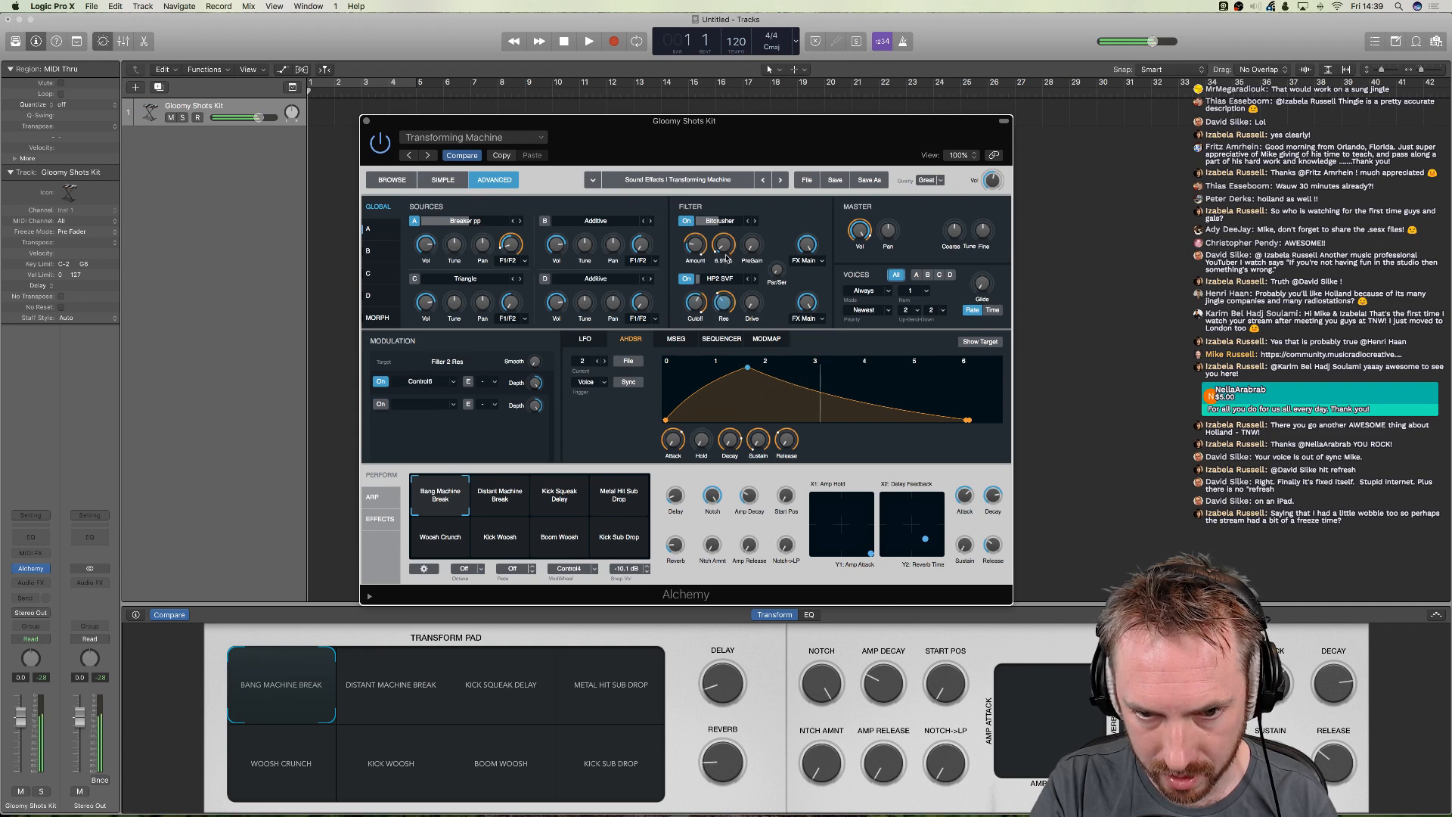
mouse_move(860, 230)
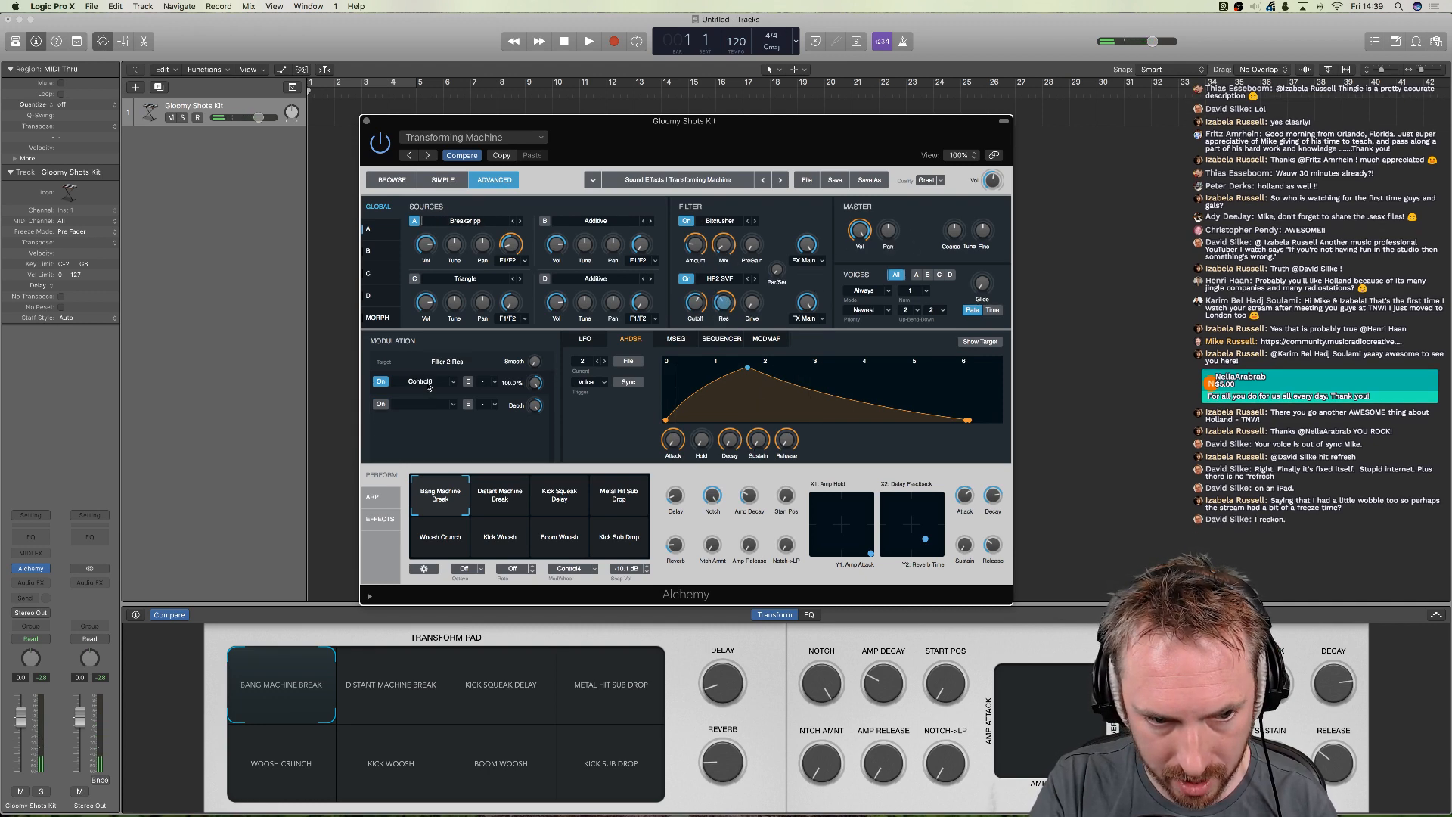
- Try Control7 as the modulation source for filter 2's resonance and replace it with MAttack from the Perform sources
click(452, 381)
mouse_move(459, 451)
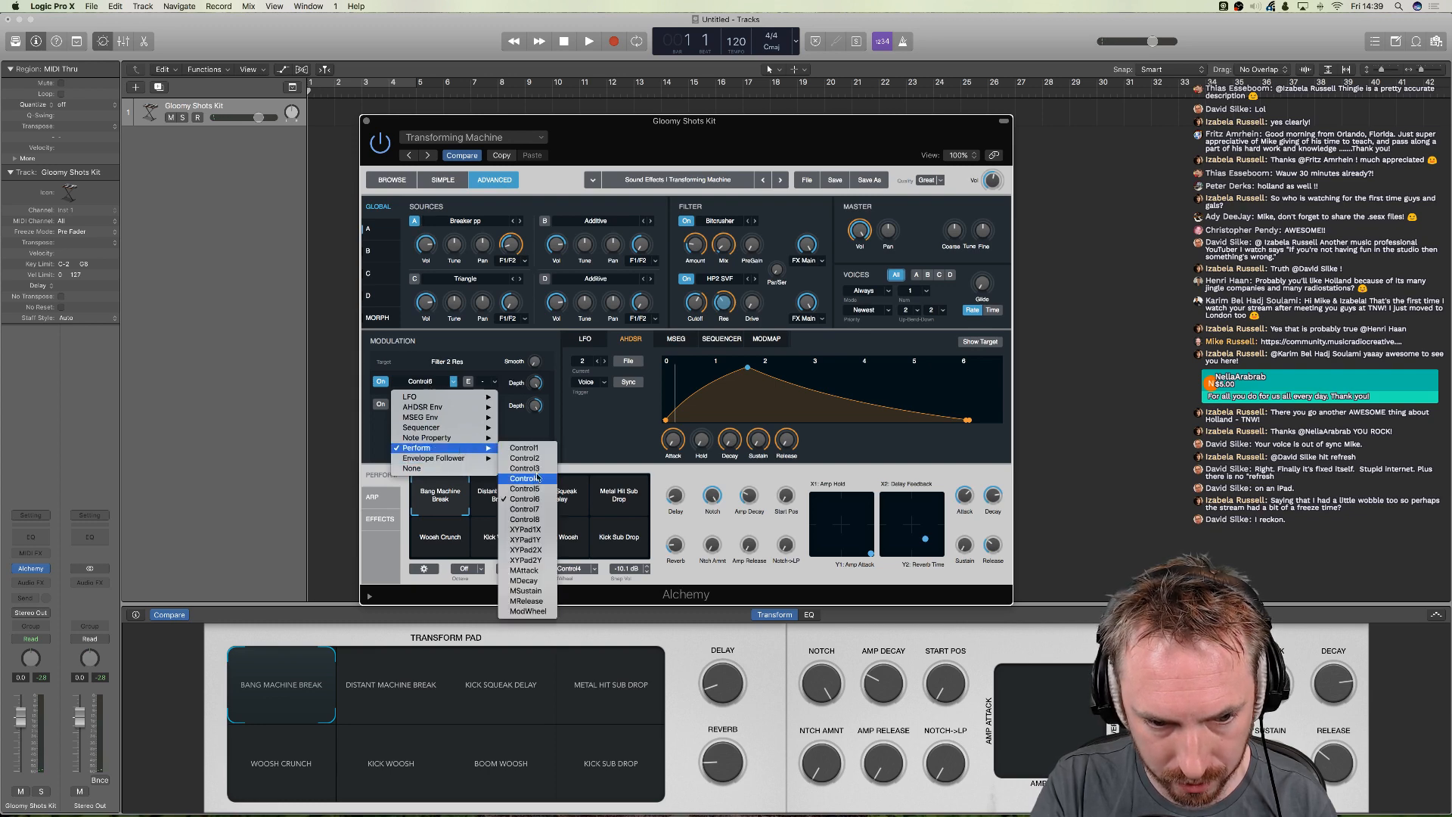
click(524, 509)
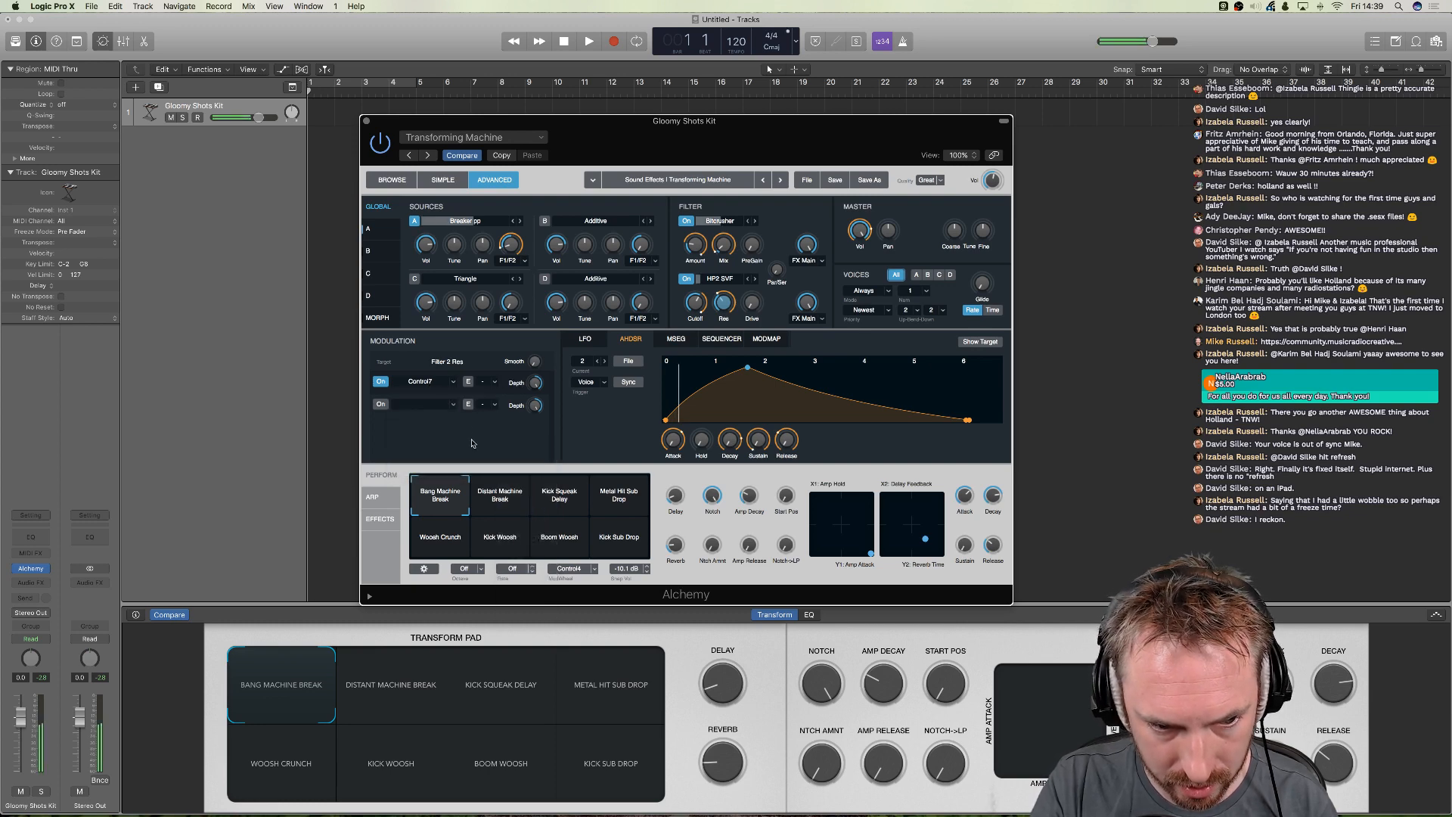
click(453, 381)
mouse_move(448, 418)
mouse_move(453, 448)
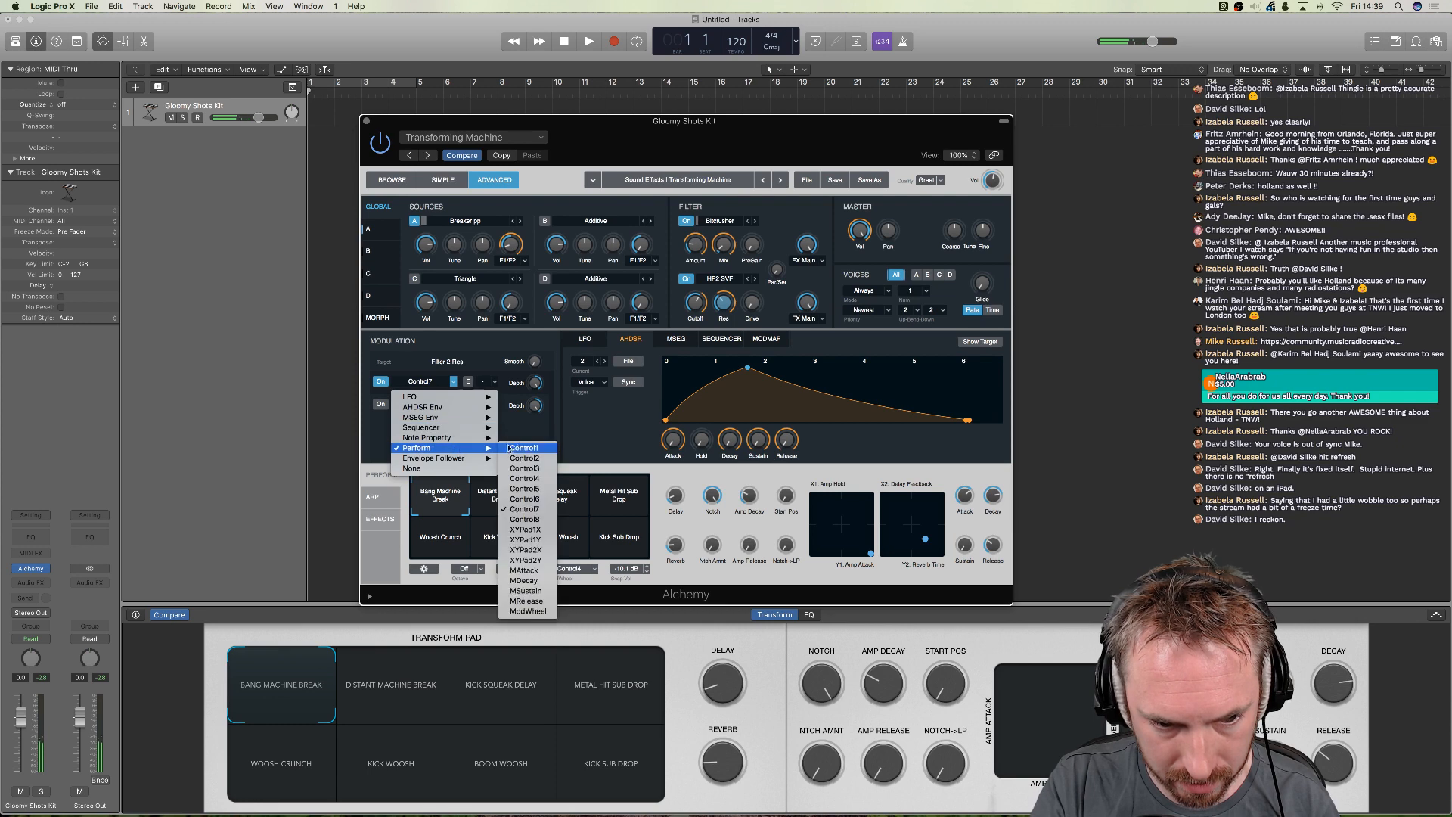
click(540, 568)
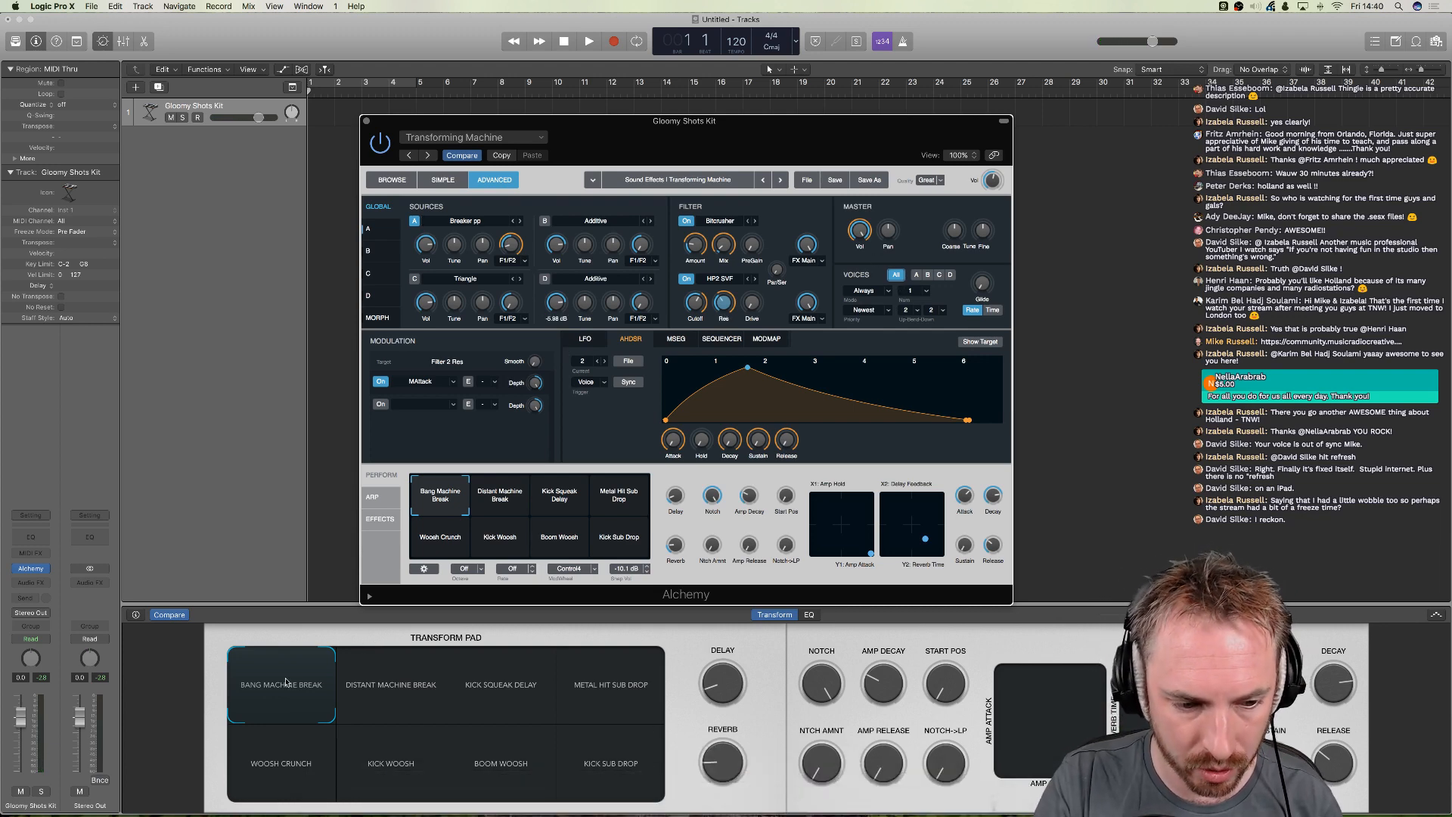
- Audition the other Transform Pad variations, from Distant Machine Break and Kick Squeak Delay through Boom Woosh to Woosh Crunch
click(411, 691)
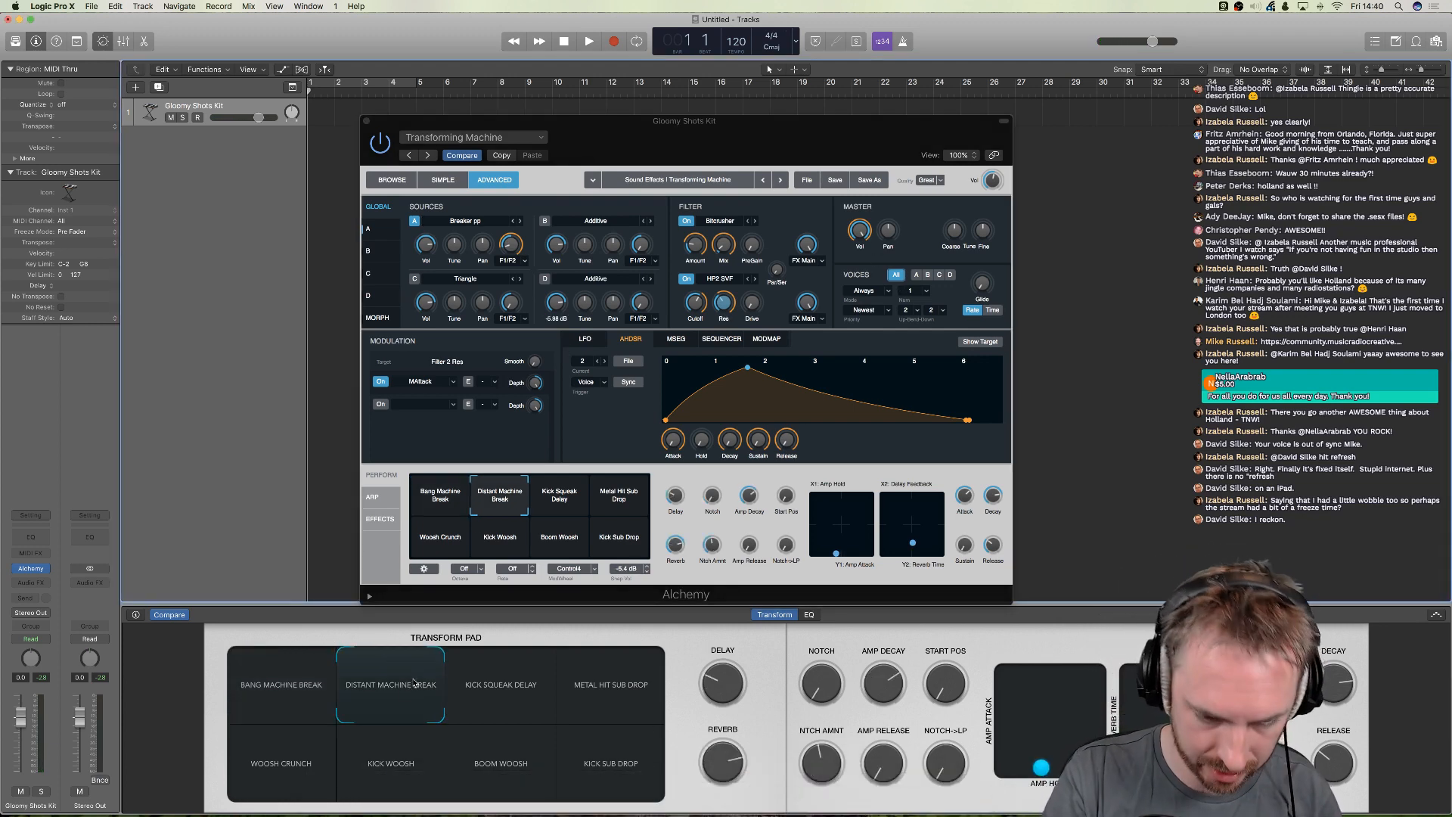
click(480, 691)
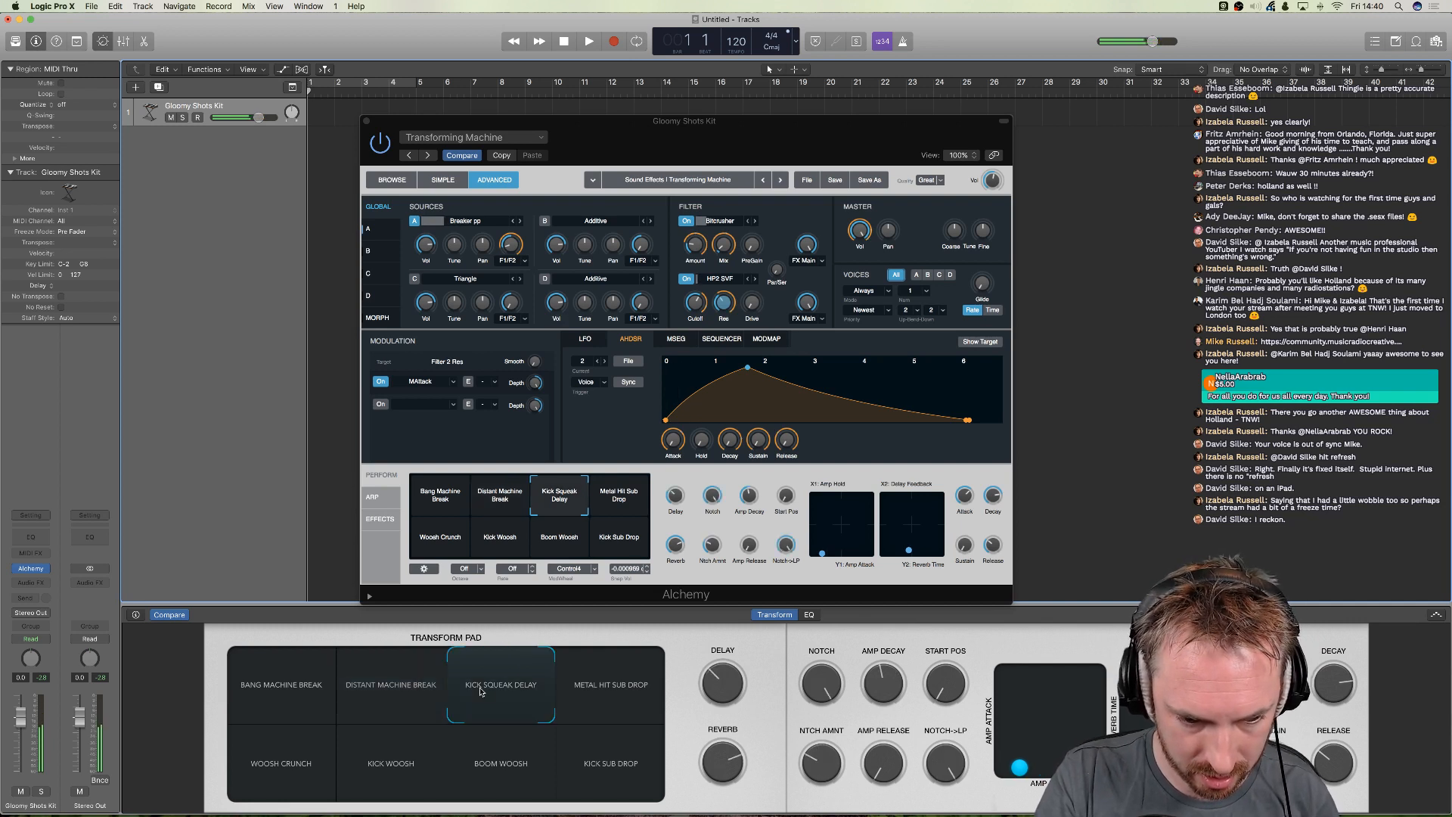
click(602, 690)
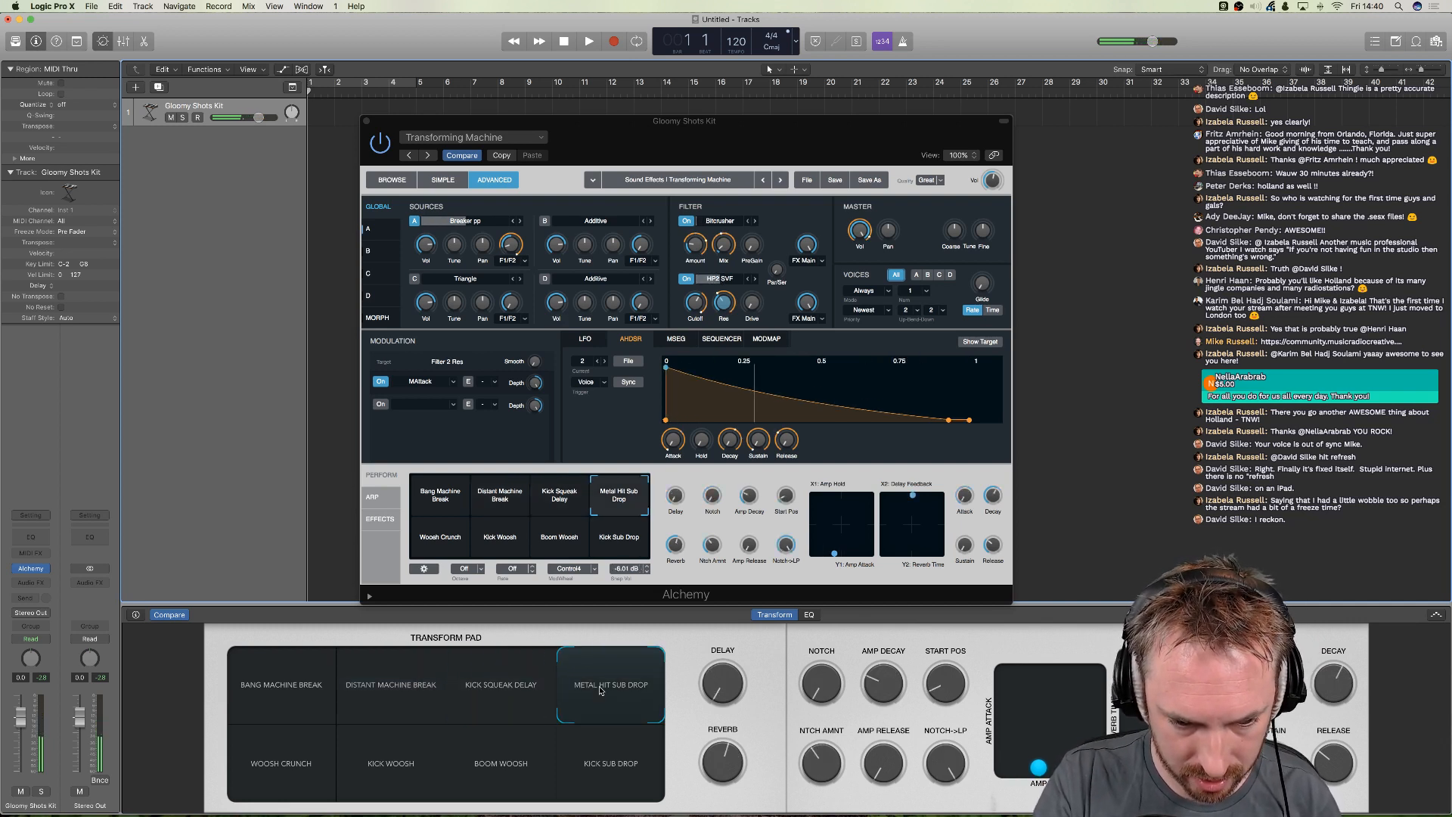
click(606, 767)
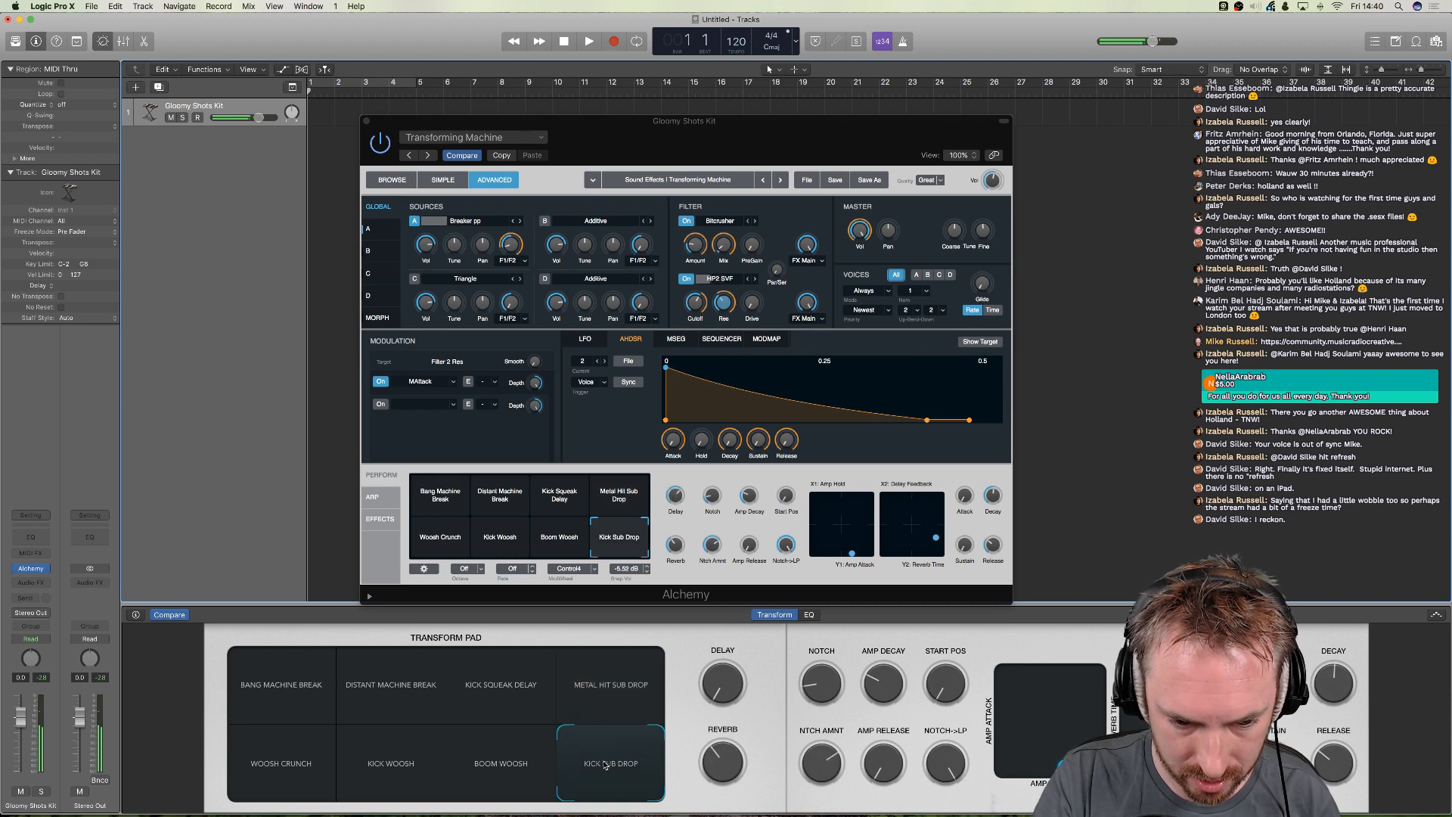
click(519, 773)
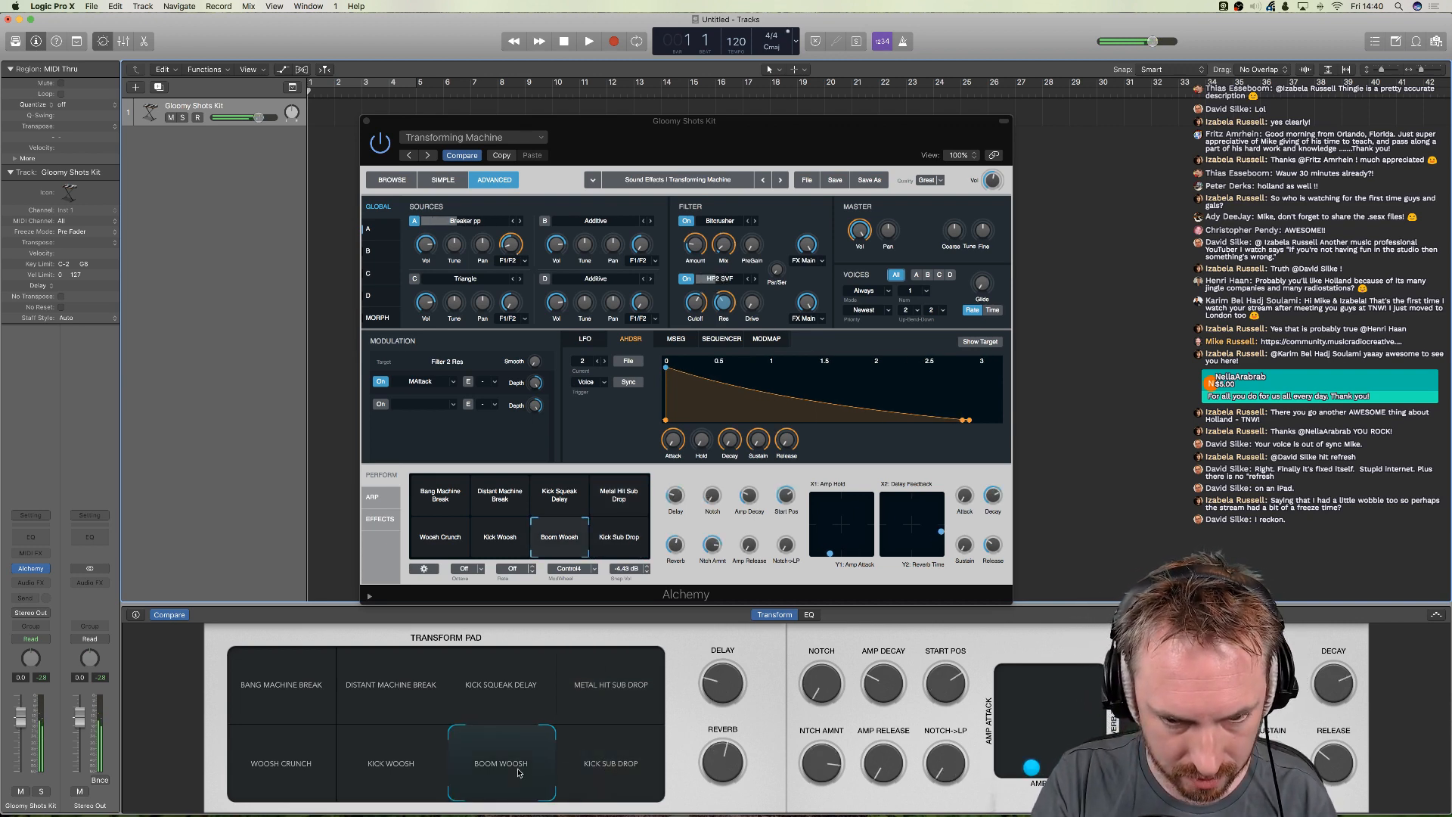
click(385, 771)
click(272, 772)
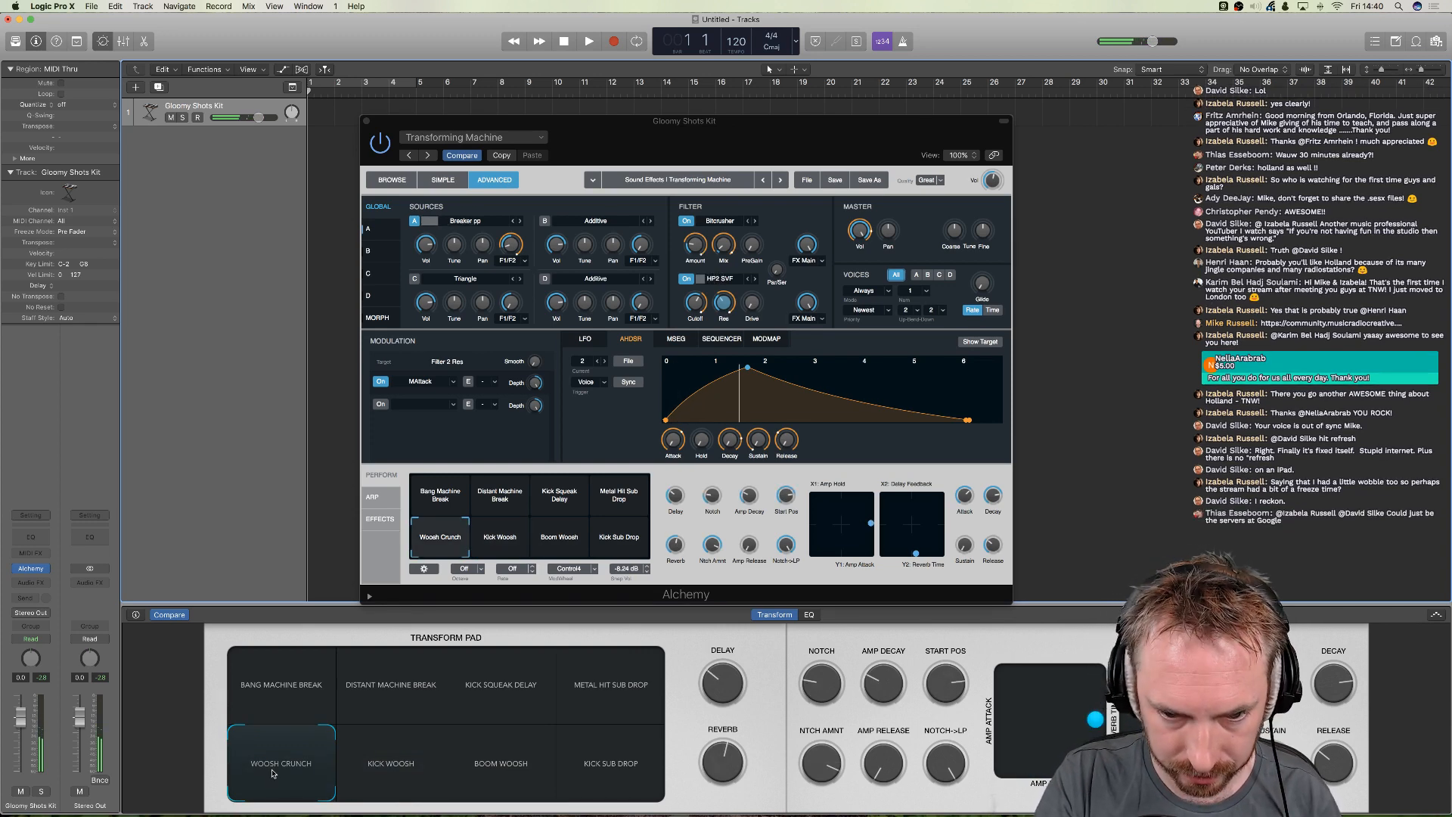
- Return to the Bang Machine Break variation and reshape AHDSR 2 with no attack and an outward-bulging decay curve
click(281, 684)
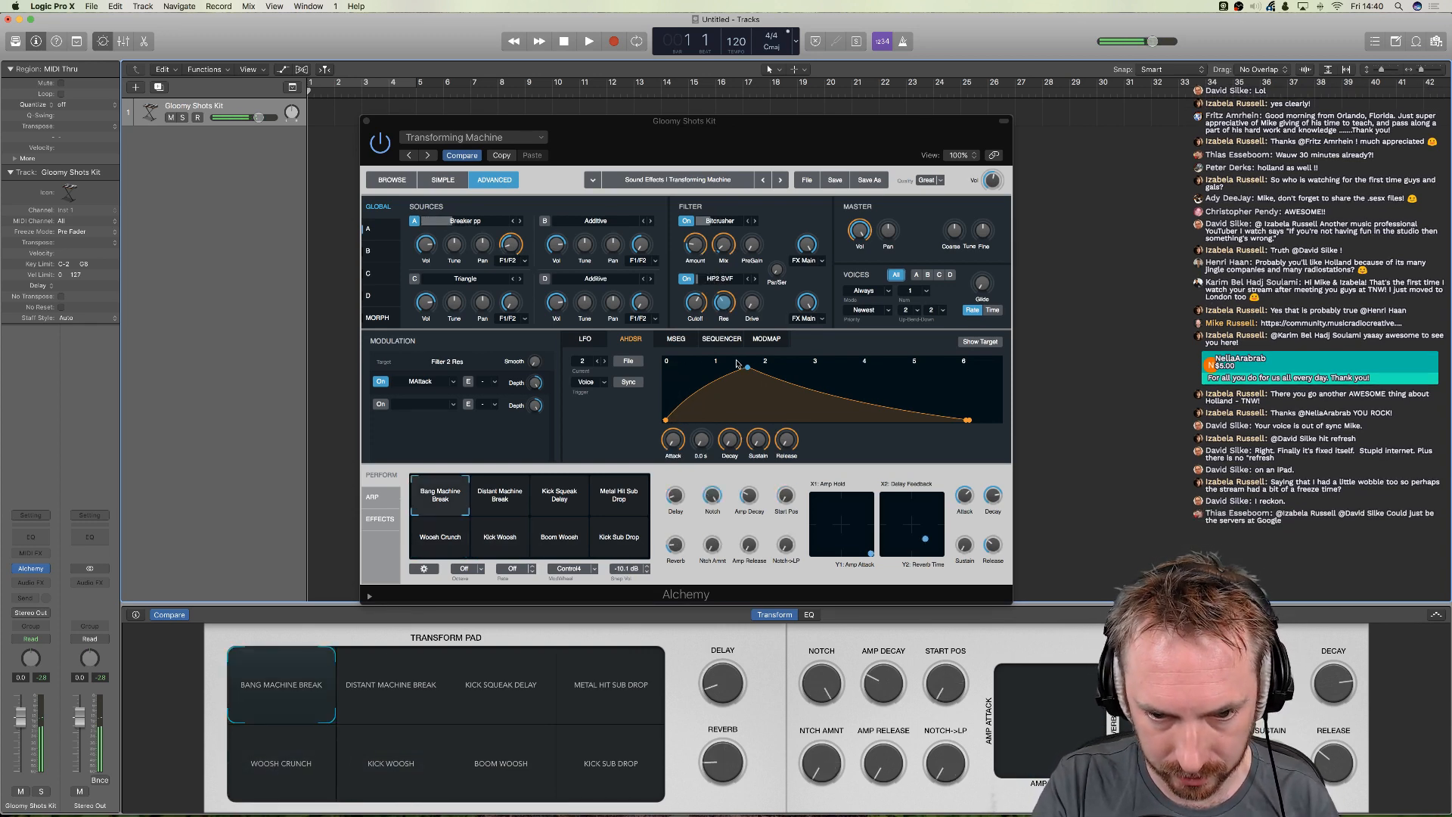
drag(746, 368, 657, 411)
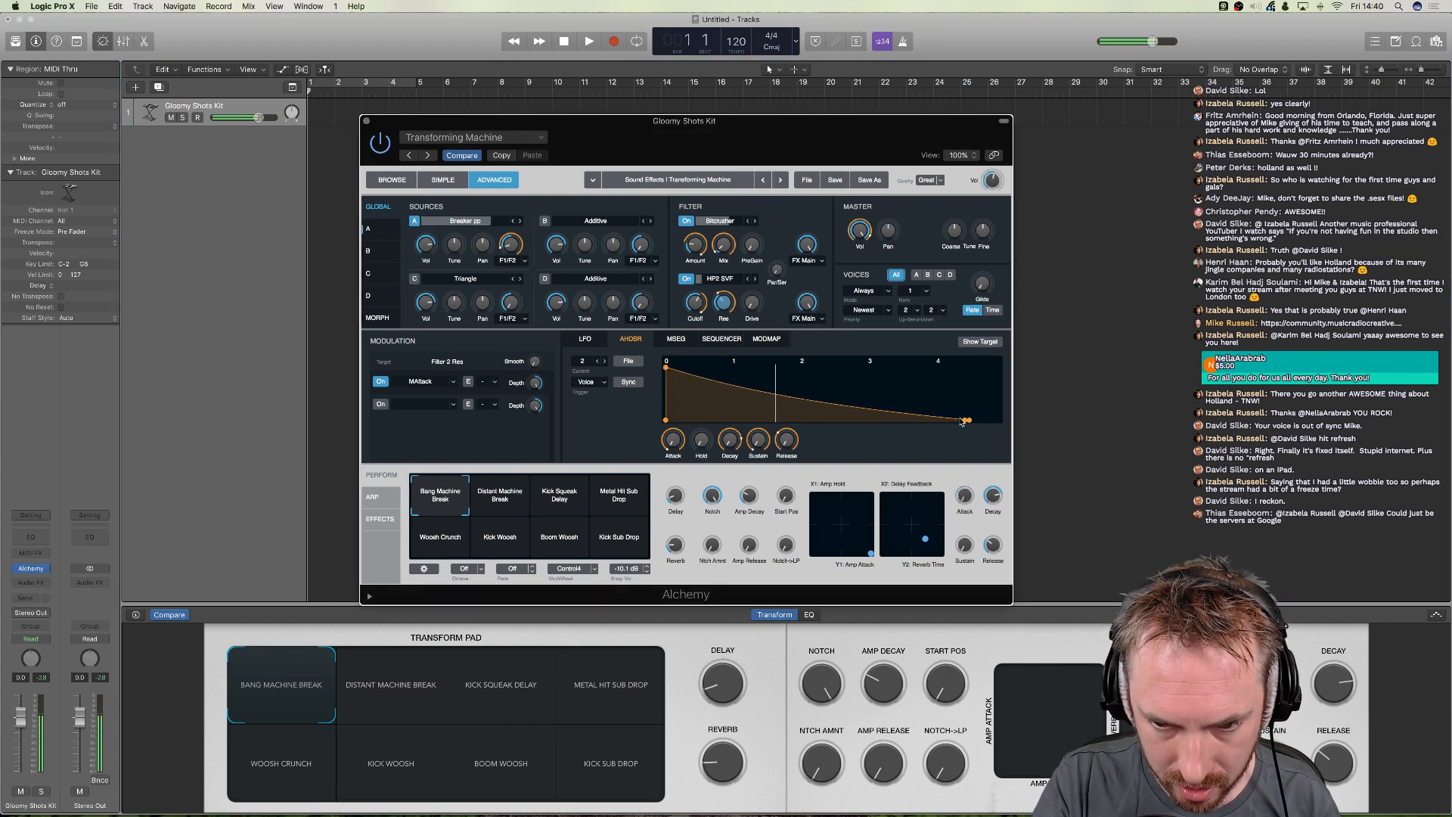
drag(932, 421, 931, 382)
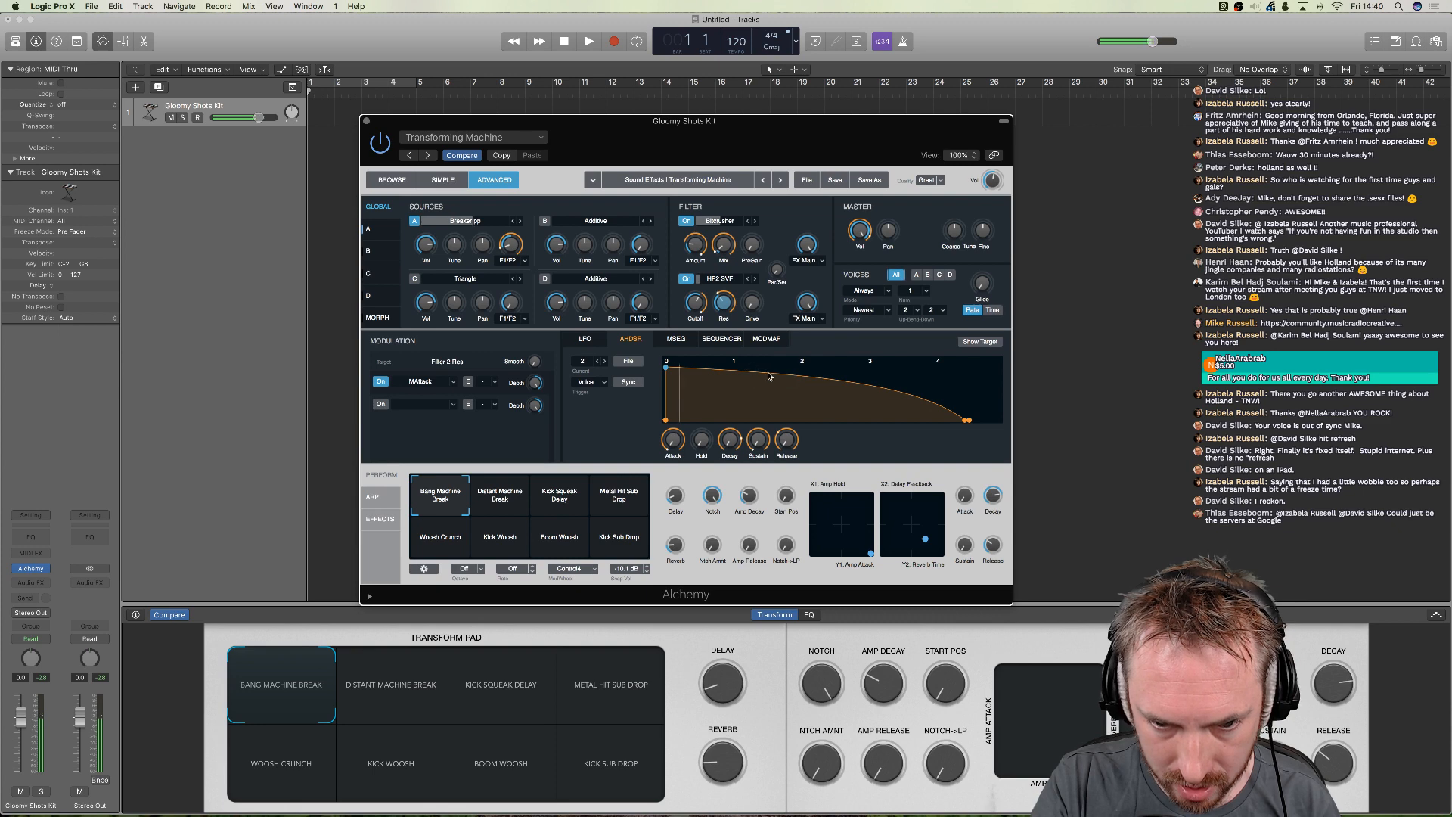
- Switch to Adobe Audition, stop the Track 3 recording and open the new Track 3_002 clip in the waveform editor
click(739, 794)
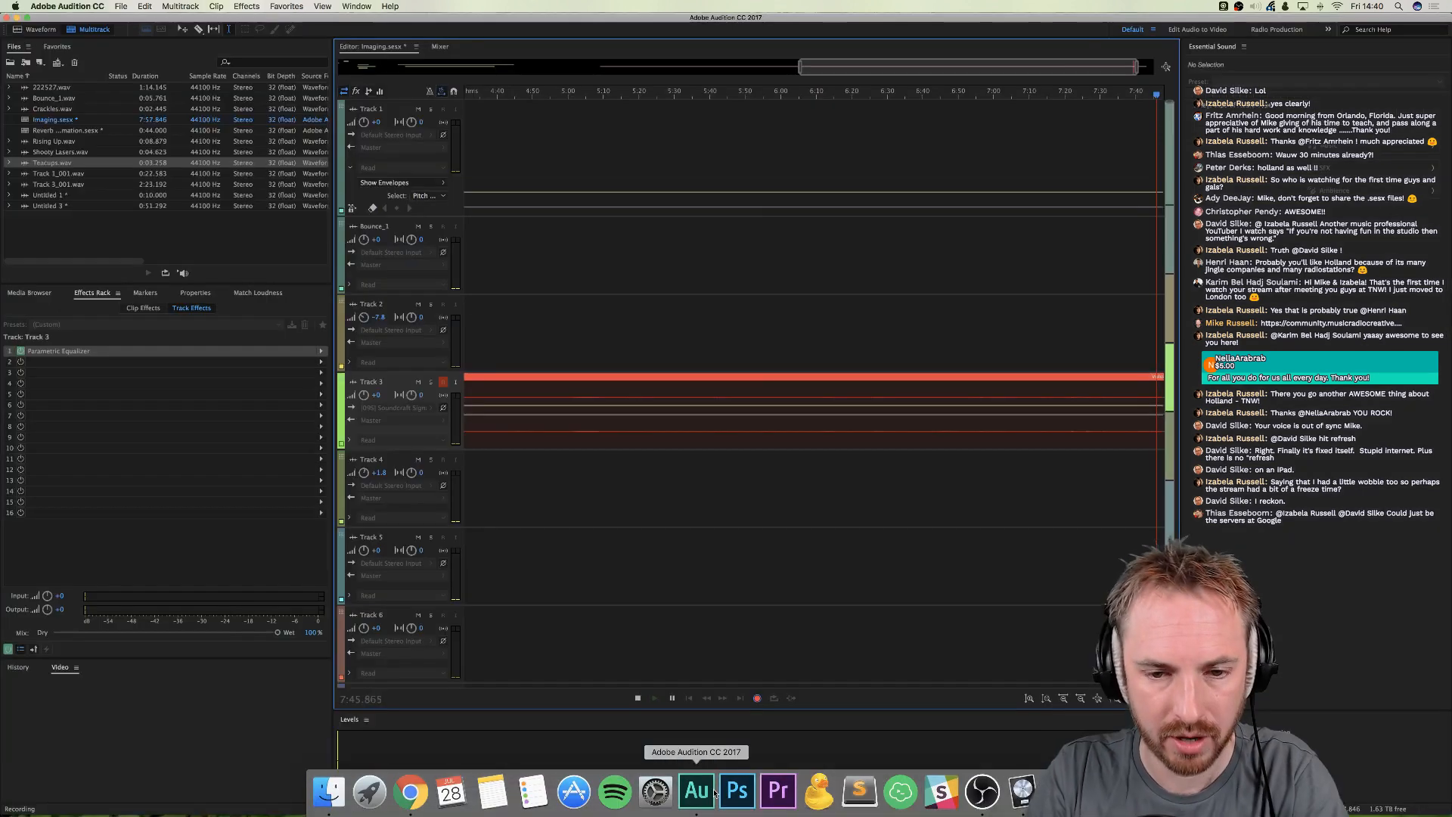
click(756, 257)
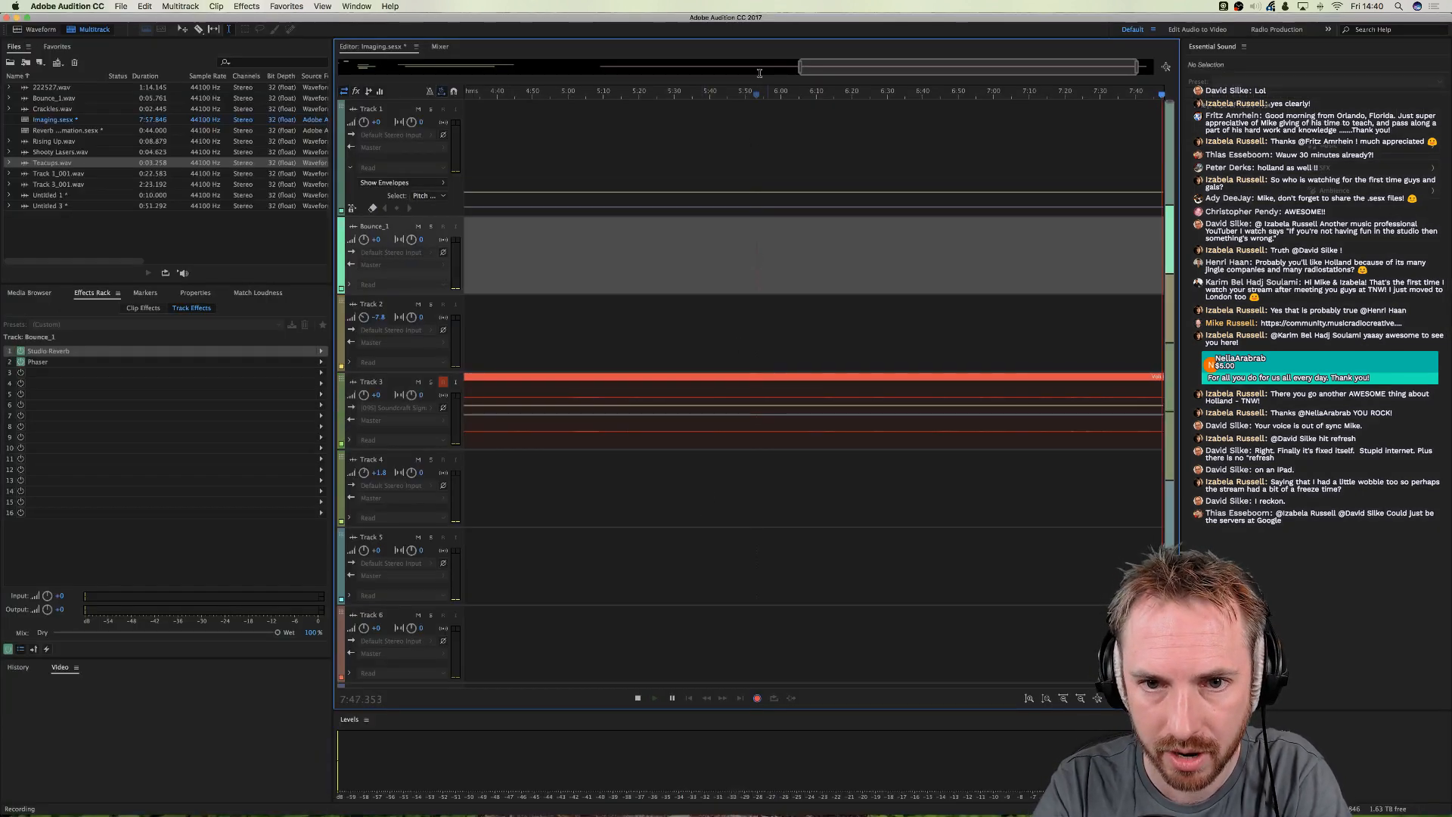
double_click(764, 408)
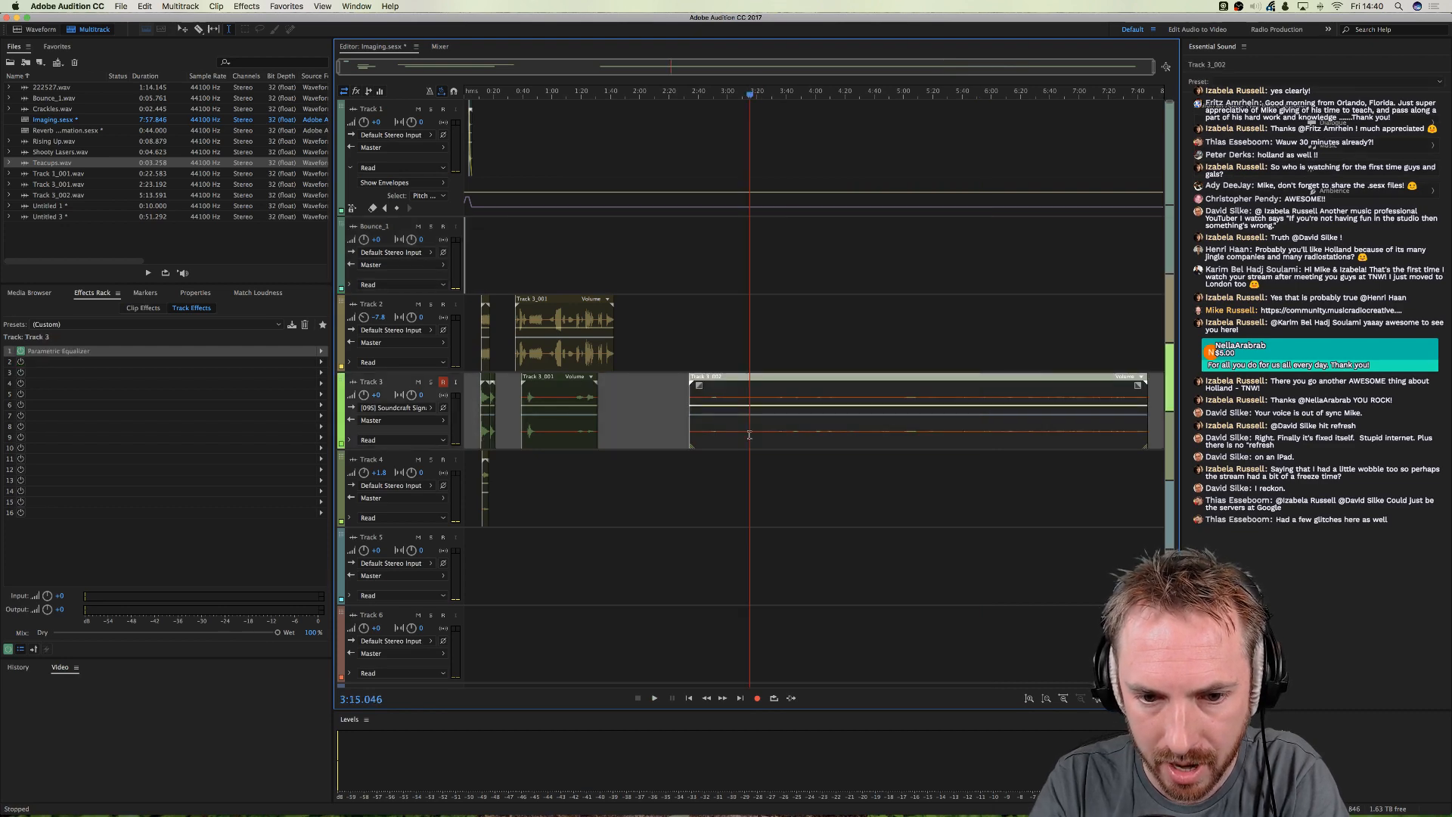
double_click(547, 134)
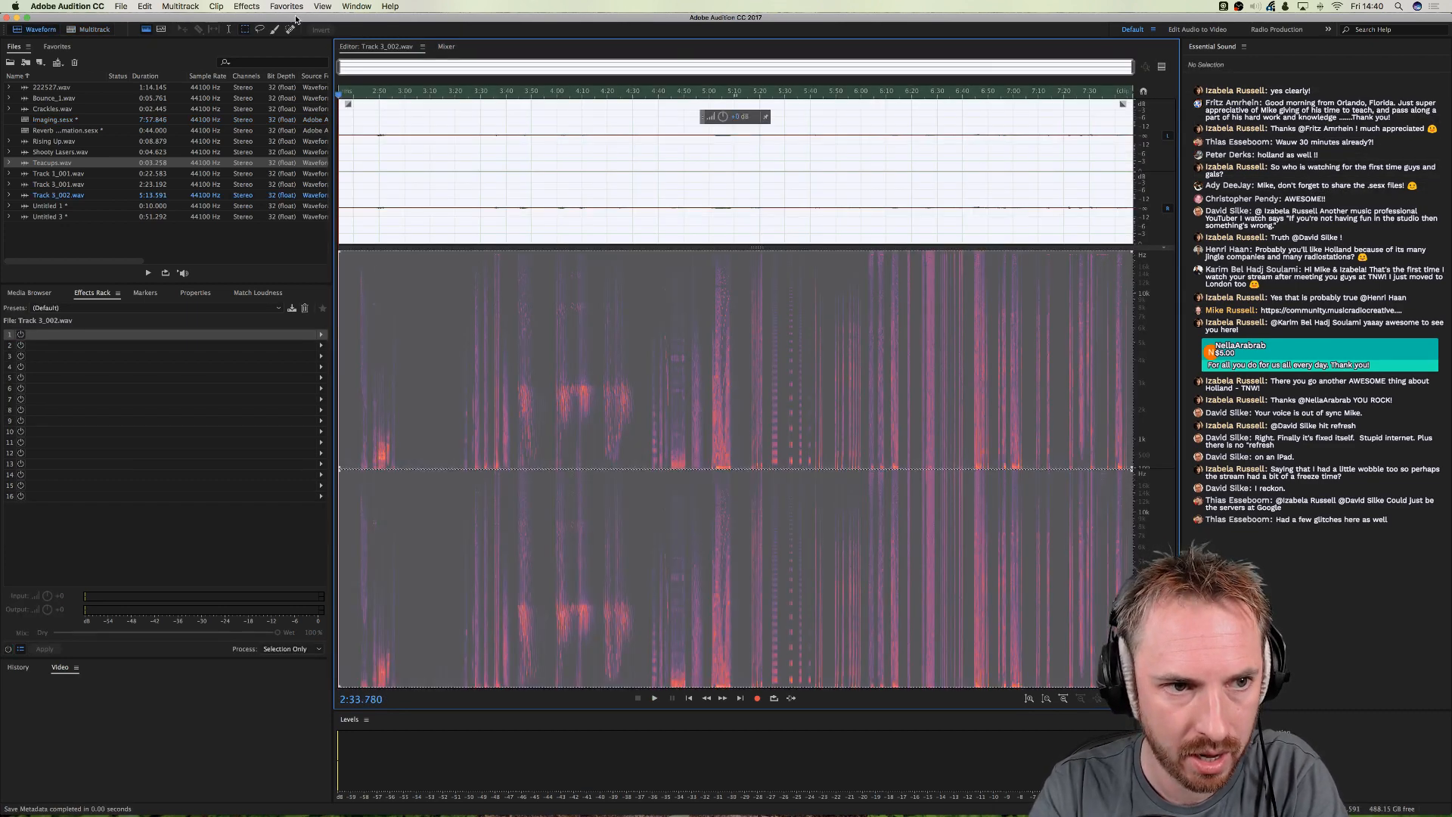
- Normalize the Track 3_002 recording to -0.1 dB and return to the multitrack session
click(286, 6)
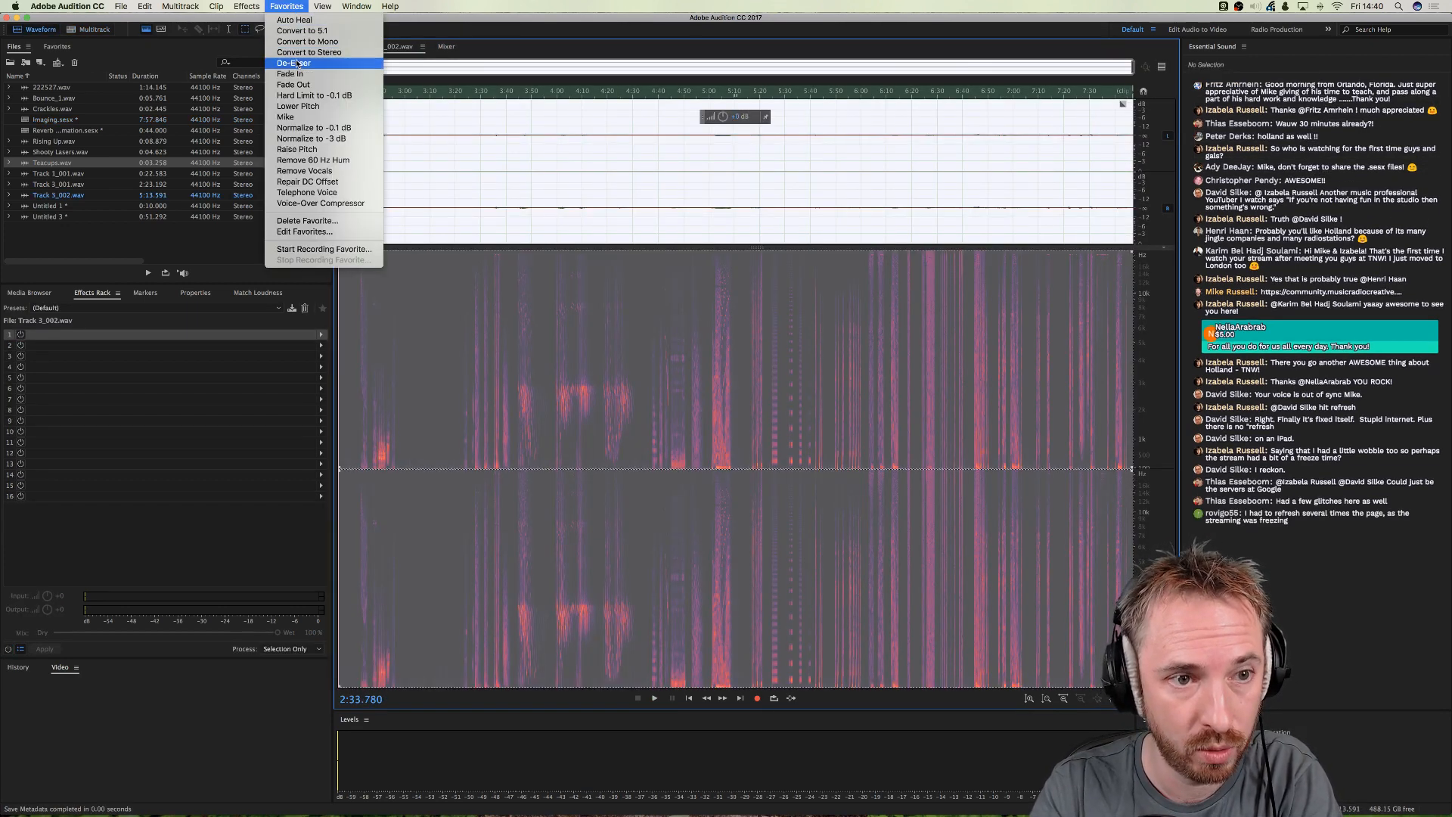
click(313, 128)
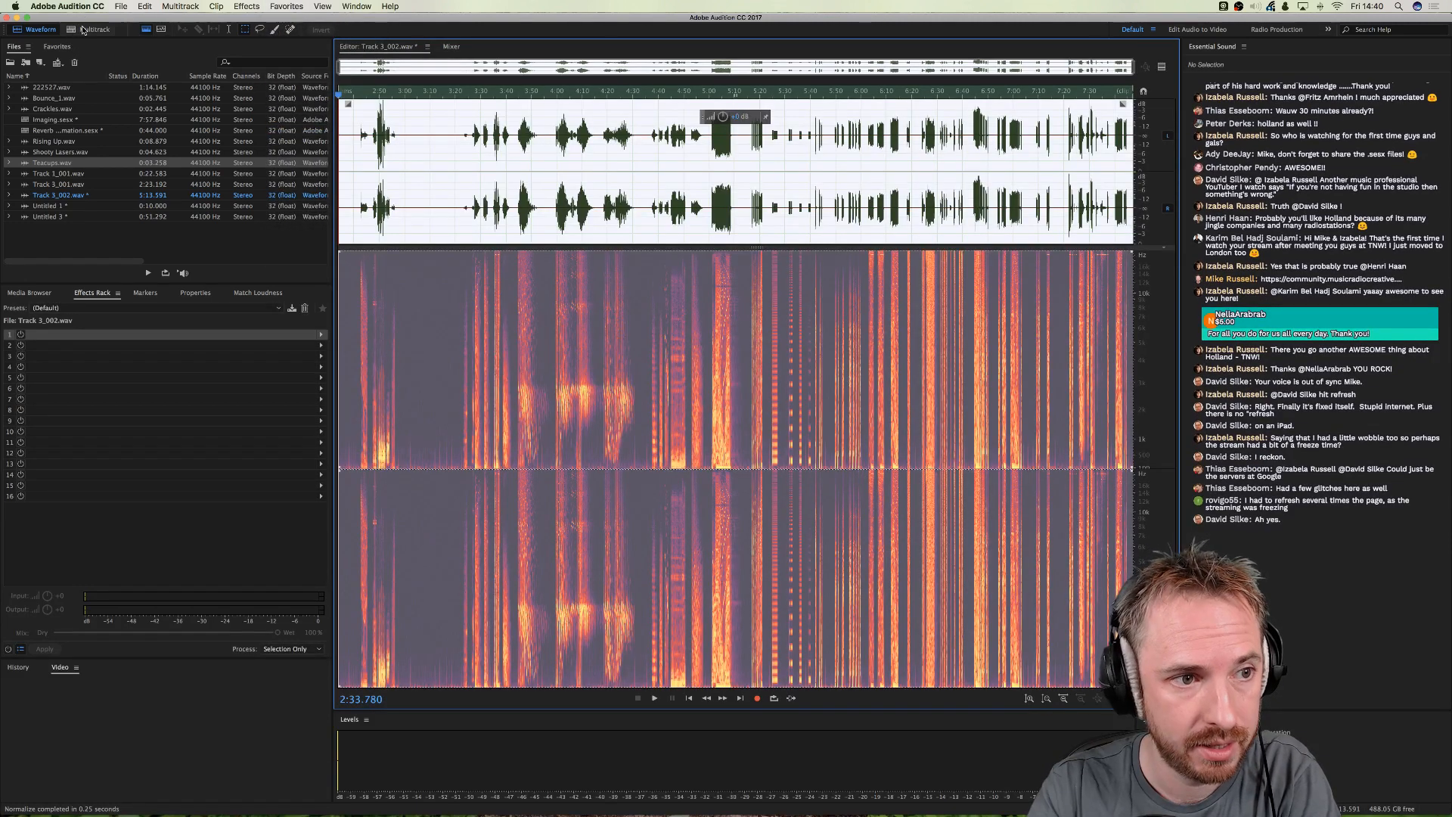
click(85, 29)
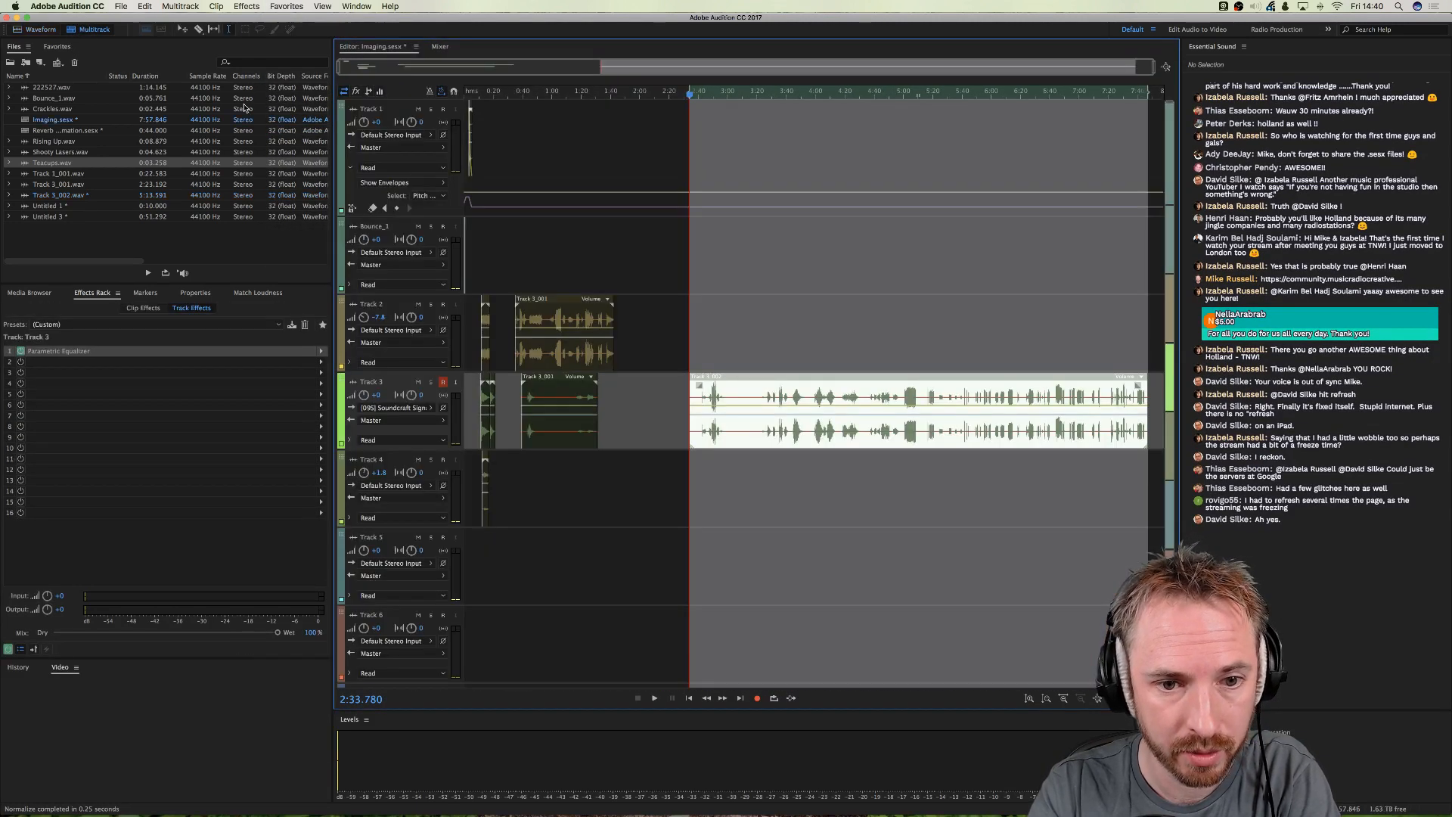
- Play the Track 3_002 clip from several points between about 2:49 and 5:19 to find the usable sounds
click(711, 334)
key(space)
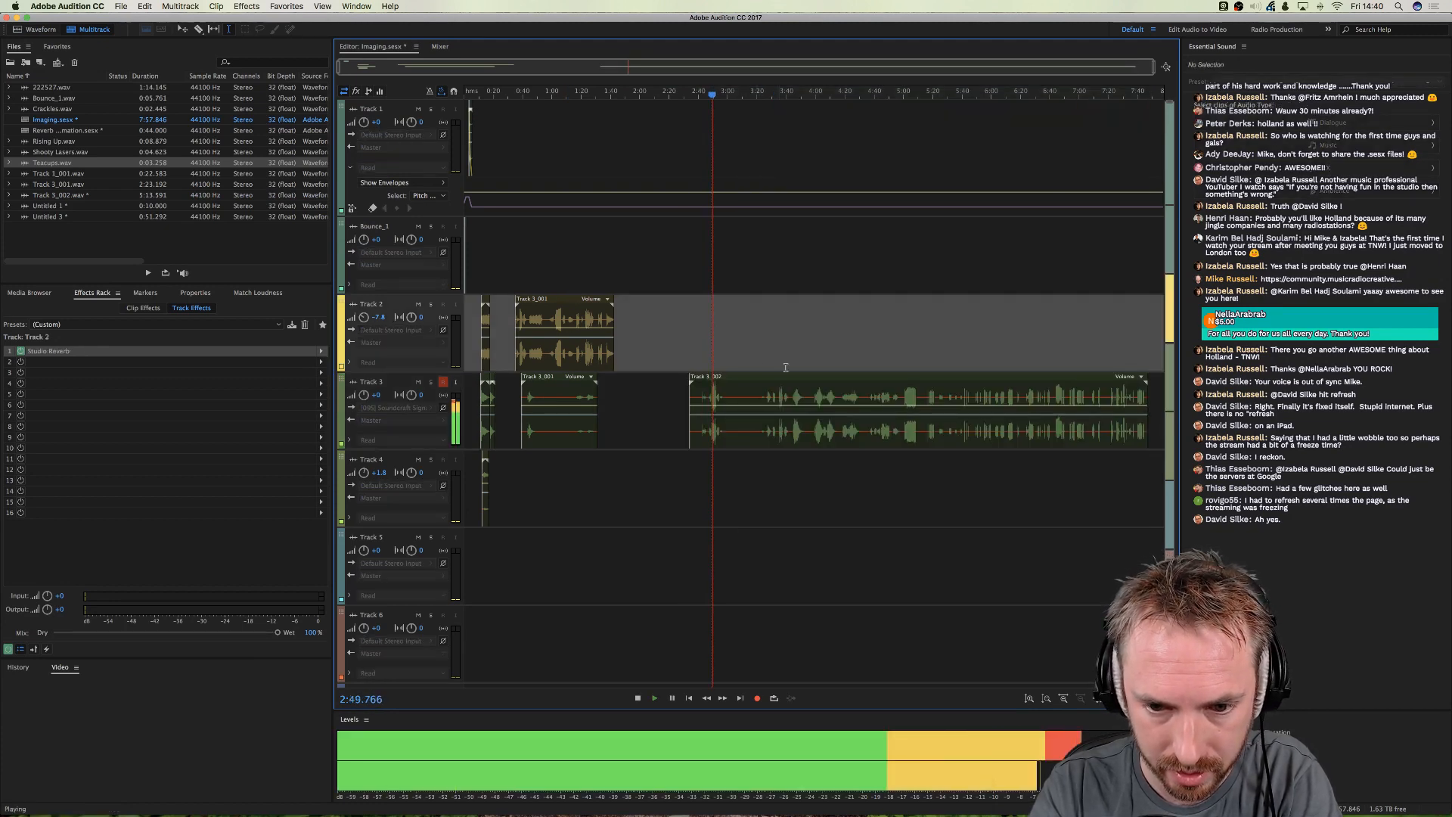
click(797, 395)
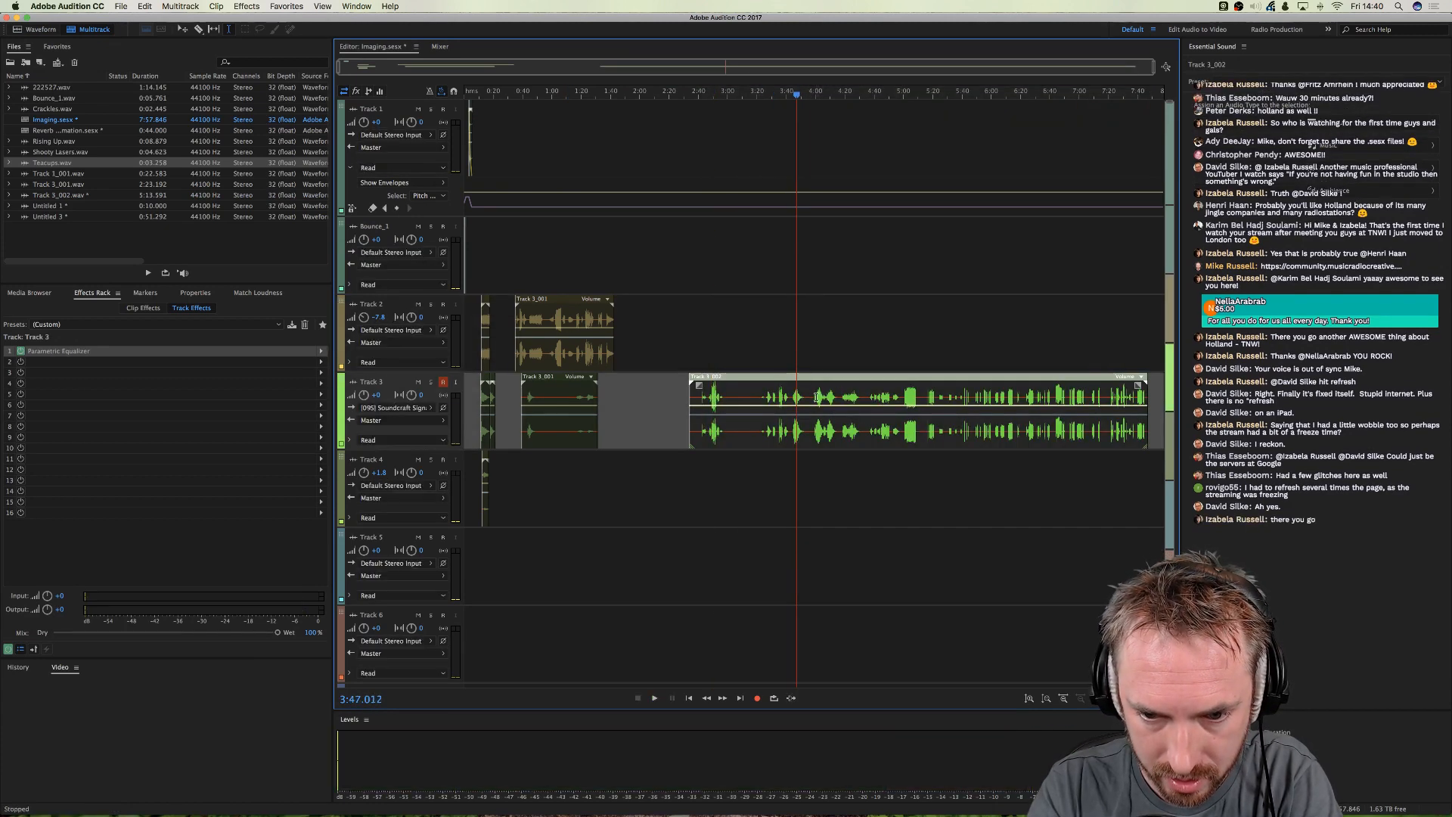
click(816, 396)
click(884, 397)
click(908, 399)
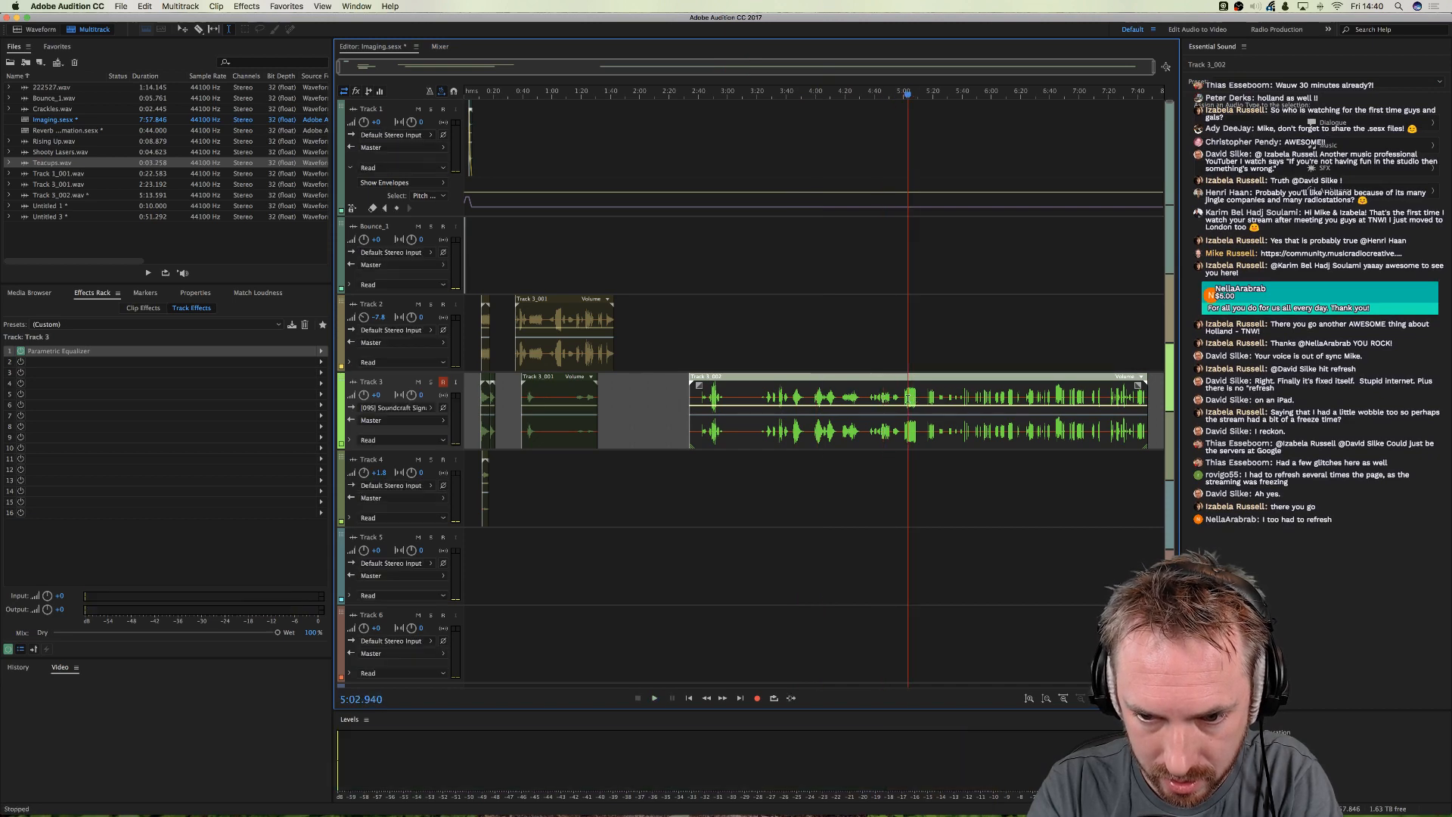
click(928, 398)
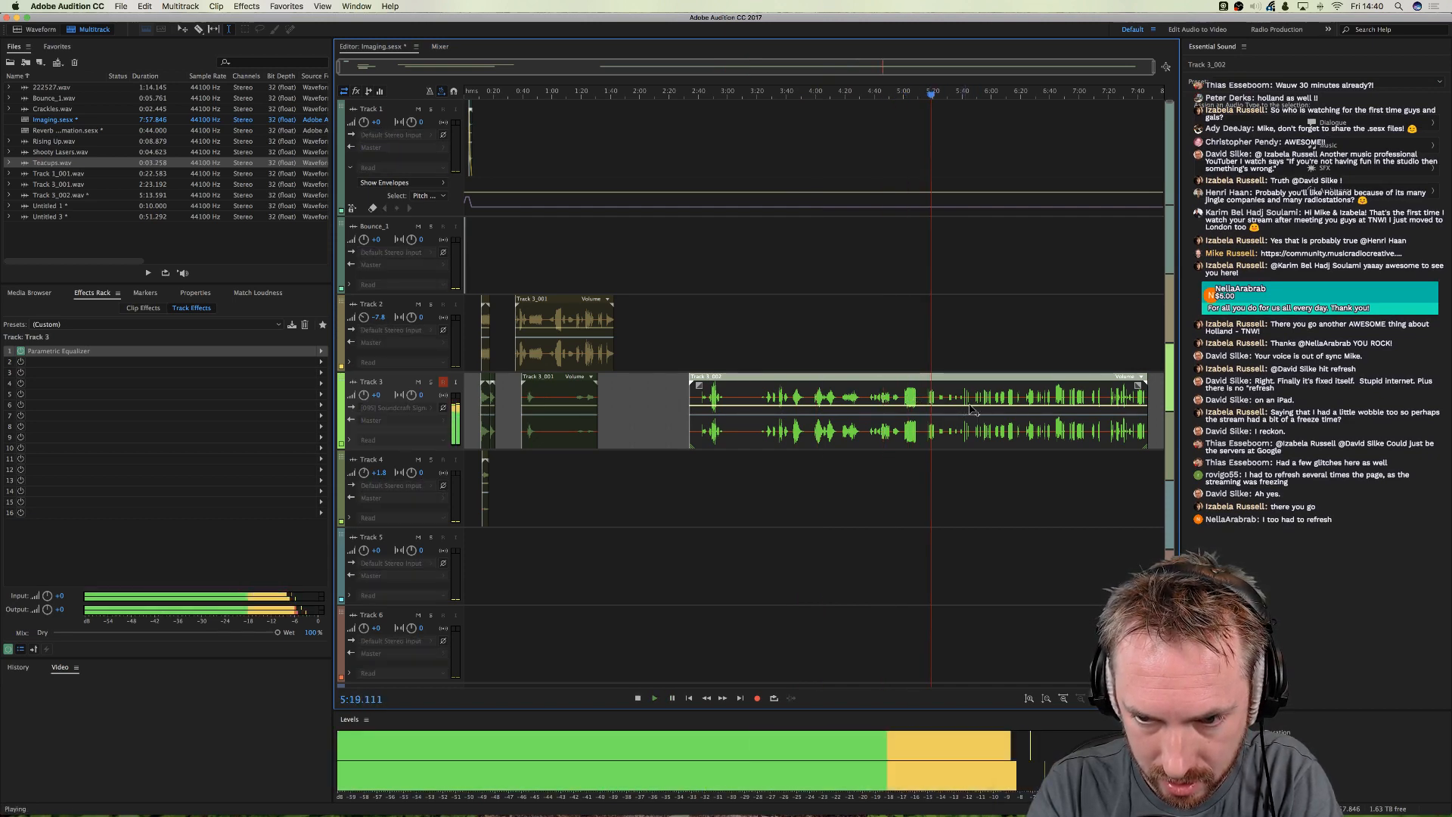
click(904, 397)
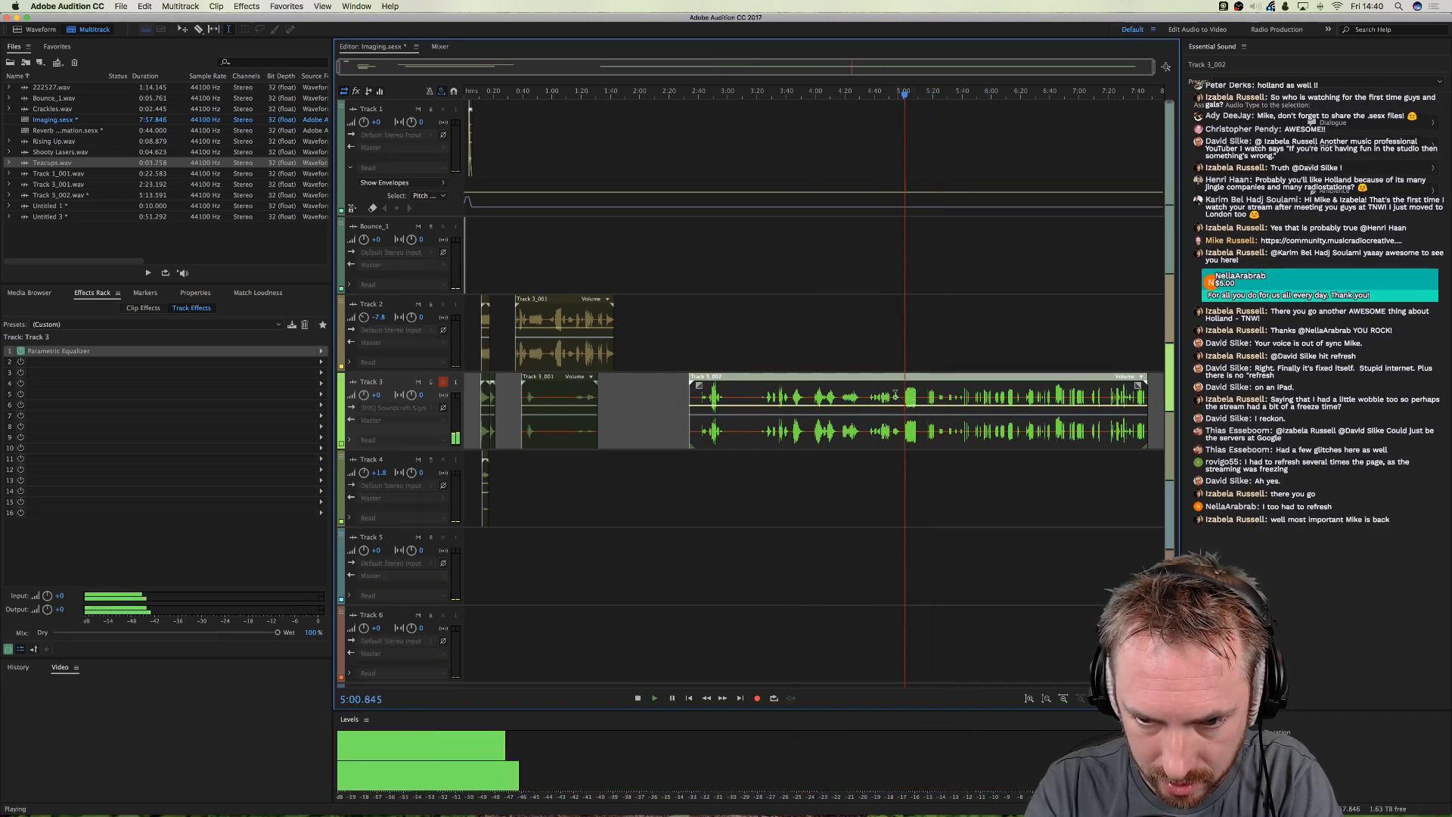
click(847, 409)
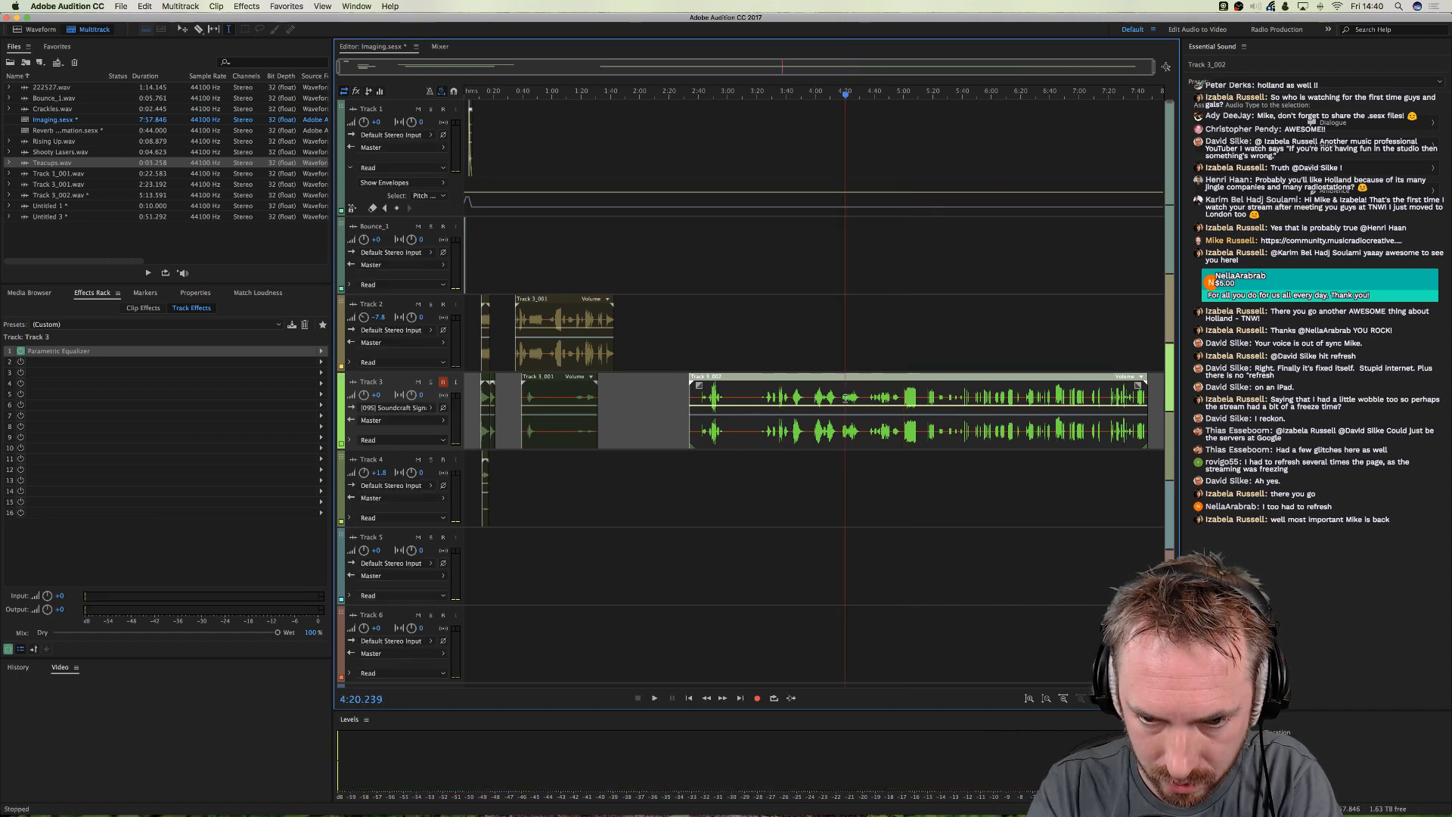
key(space)
- Listen closely to the Track 3_002 section between about 3:45 and 4:00
click(812, 326)
key(space)
scroll(812, 96, up, 2)
scroll(813, 97, up, 2)
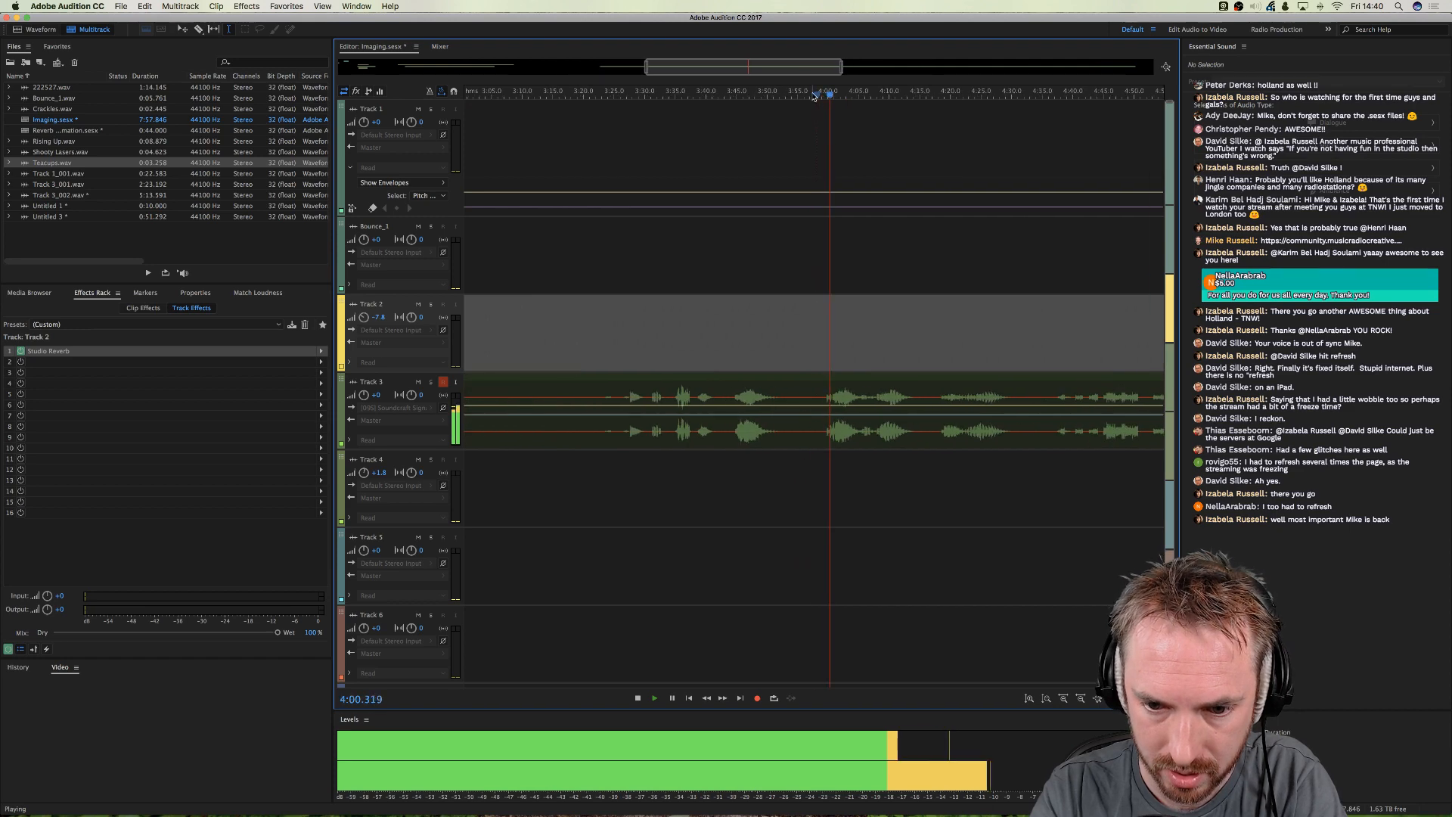
click(733, 355)
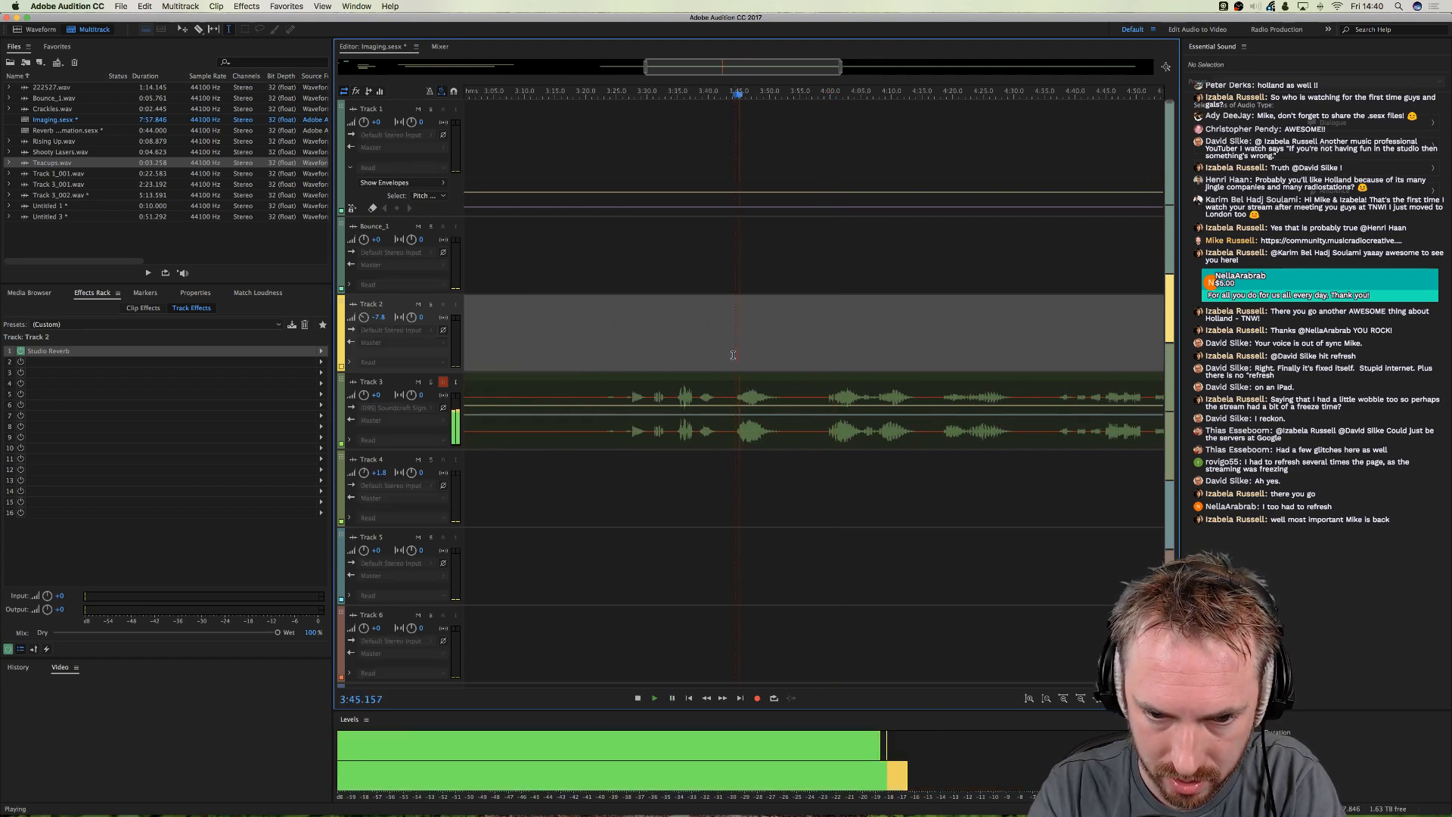
scroll(733, 354, left, 2)
click(733, 355)
key(space)
- Delete the part of the Track 3_002 clip before about 5:00 on Track 3 and deselect everything
key(backslash)
click(903, 399)
key(space)
drag(905, 399, 679, 406)
key(Delete)
key(super+shift+a)
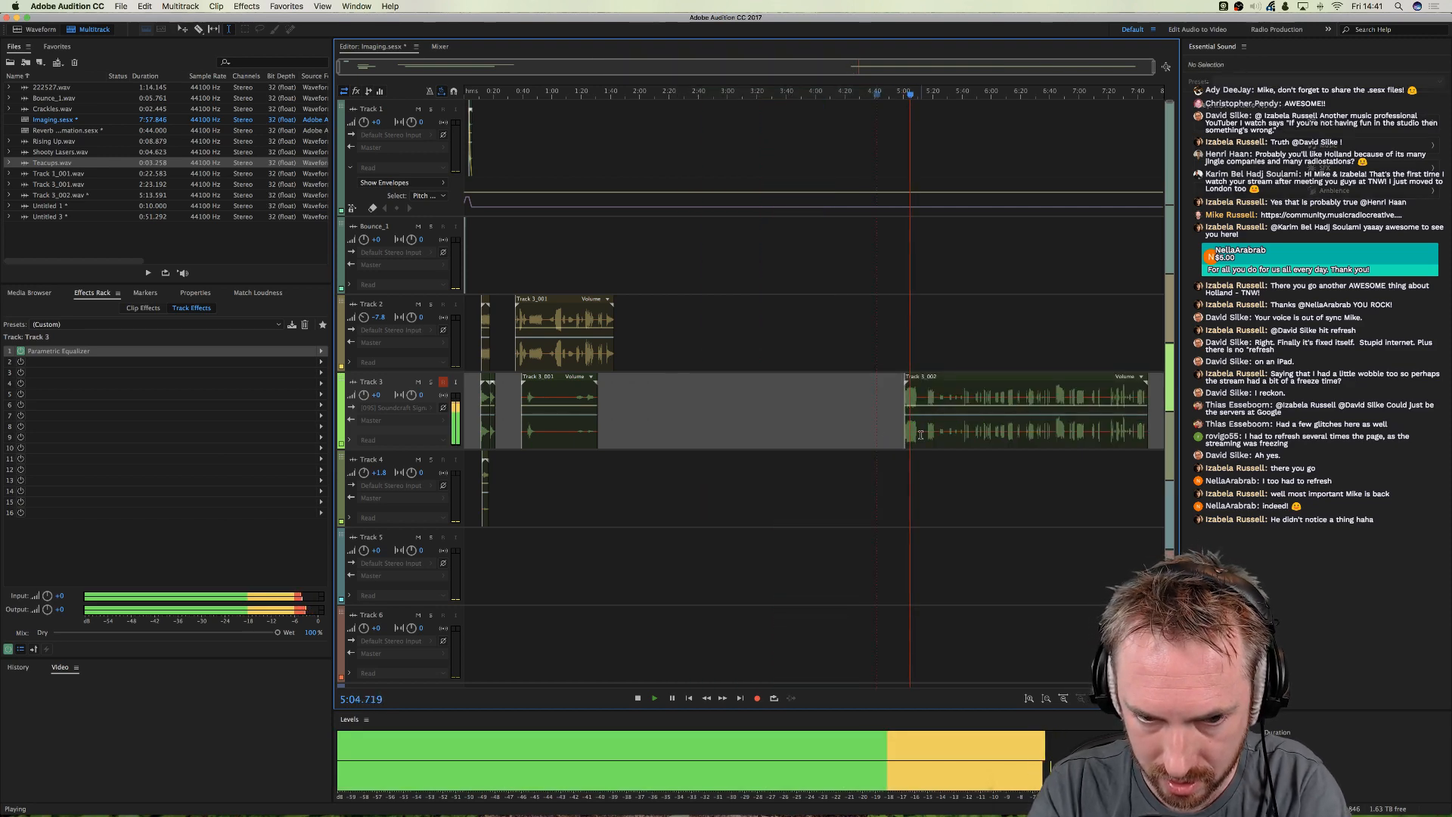
- Stop playback and move the remaining Track 3_002 clip earlier on Track 3 to start at about 2:00
key(space)
drag(915, 433, 652, 424)
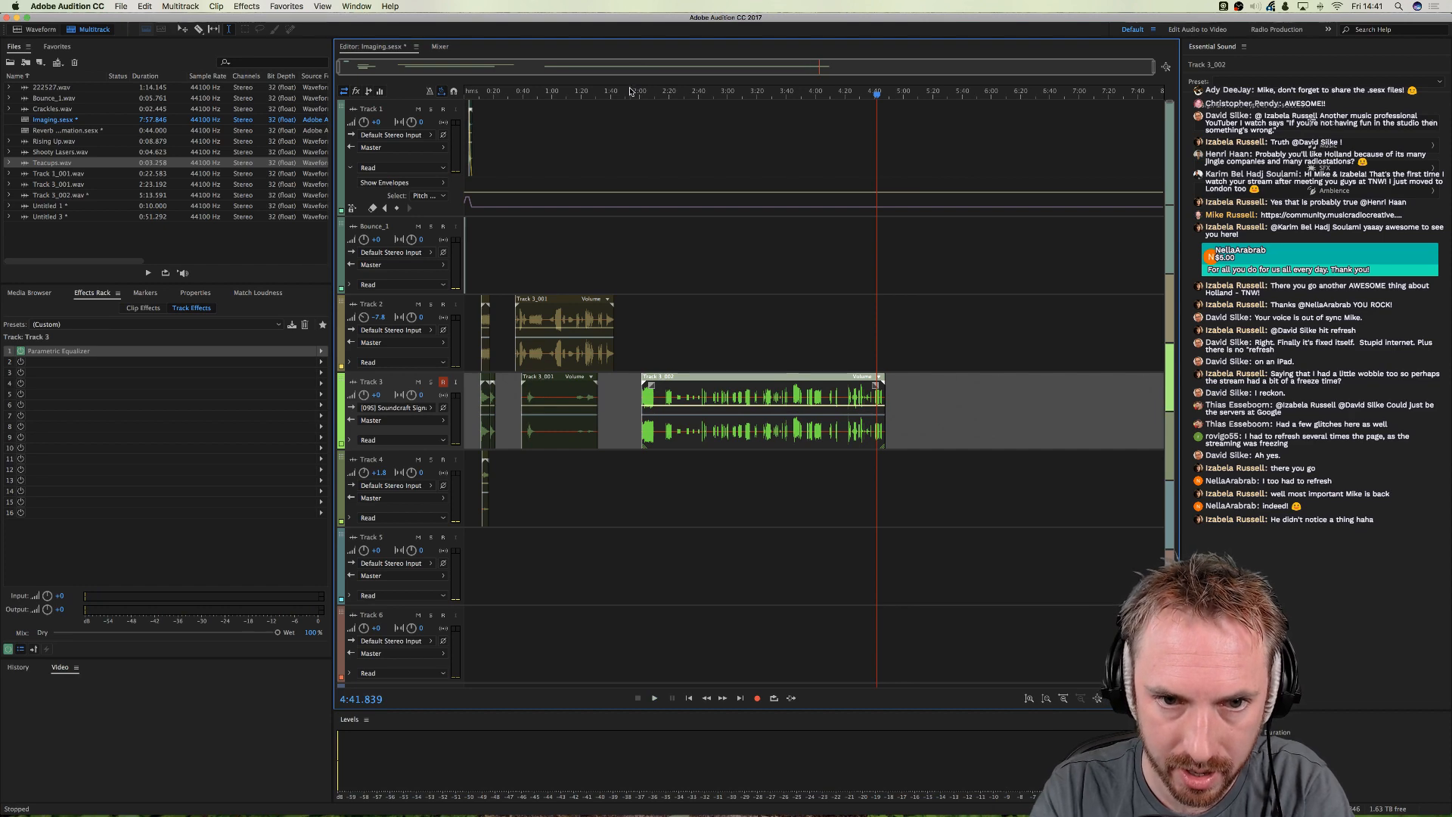
- Copy the end of Track 2's long Track 3_001 clip, from about 1:37, onto Track 5 at about 0:12
scroll(632, 91, up, 6)
scroll(632, 94, left, 10)
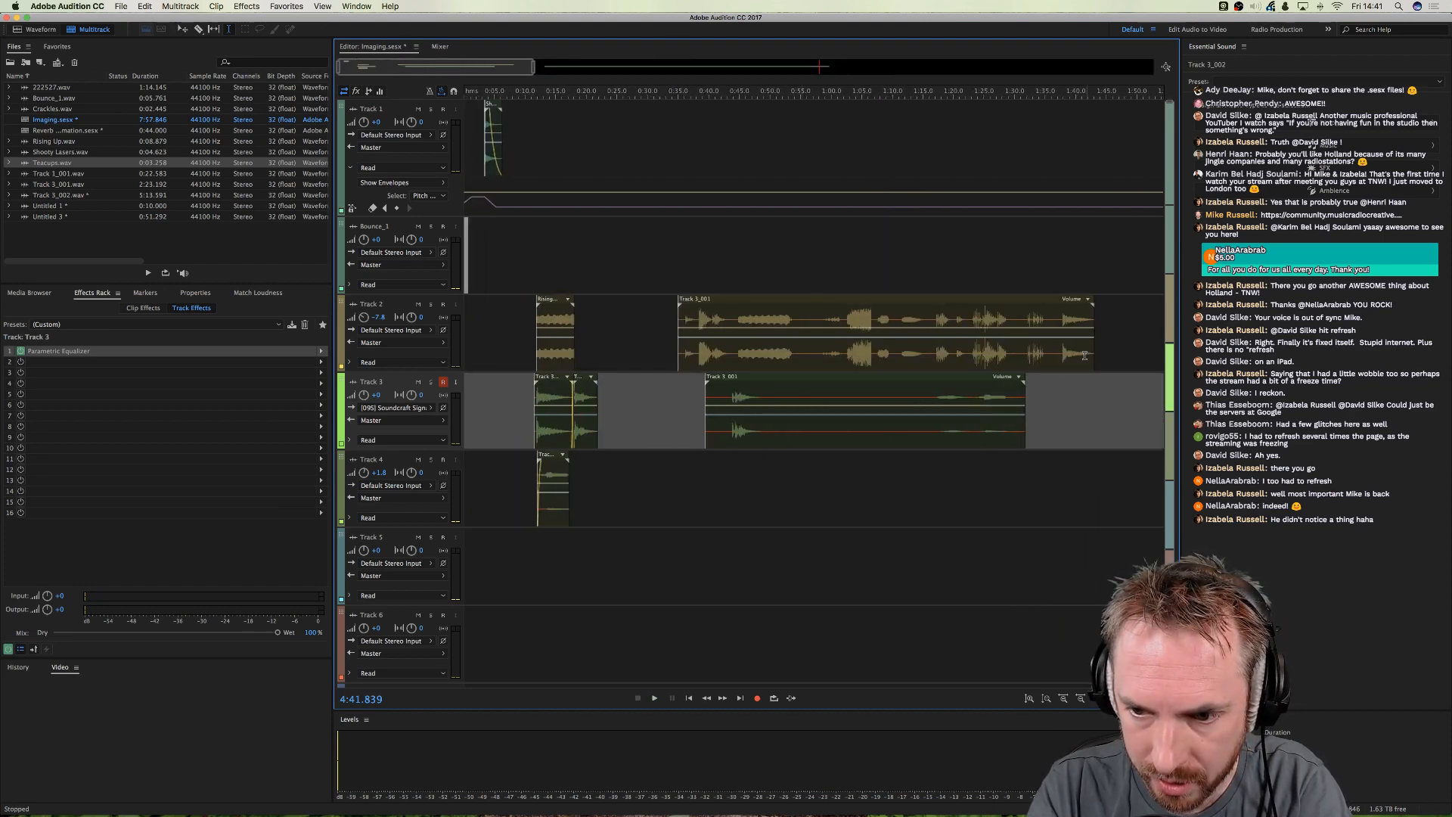
click(1062, 356)
key(space)
drag(1062, 356, 1115, 357)
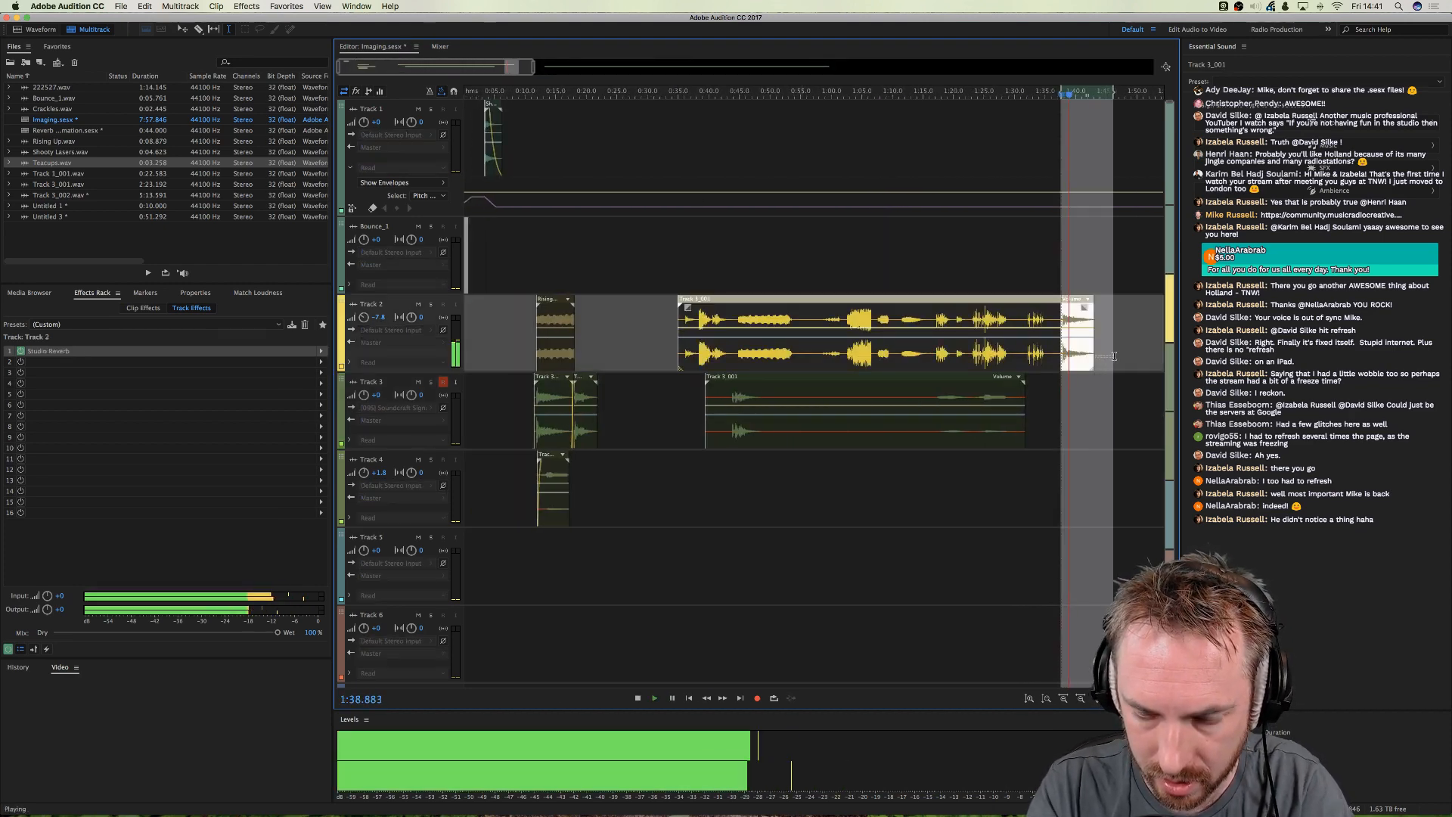
key(space)
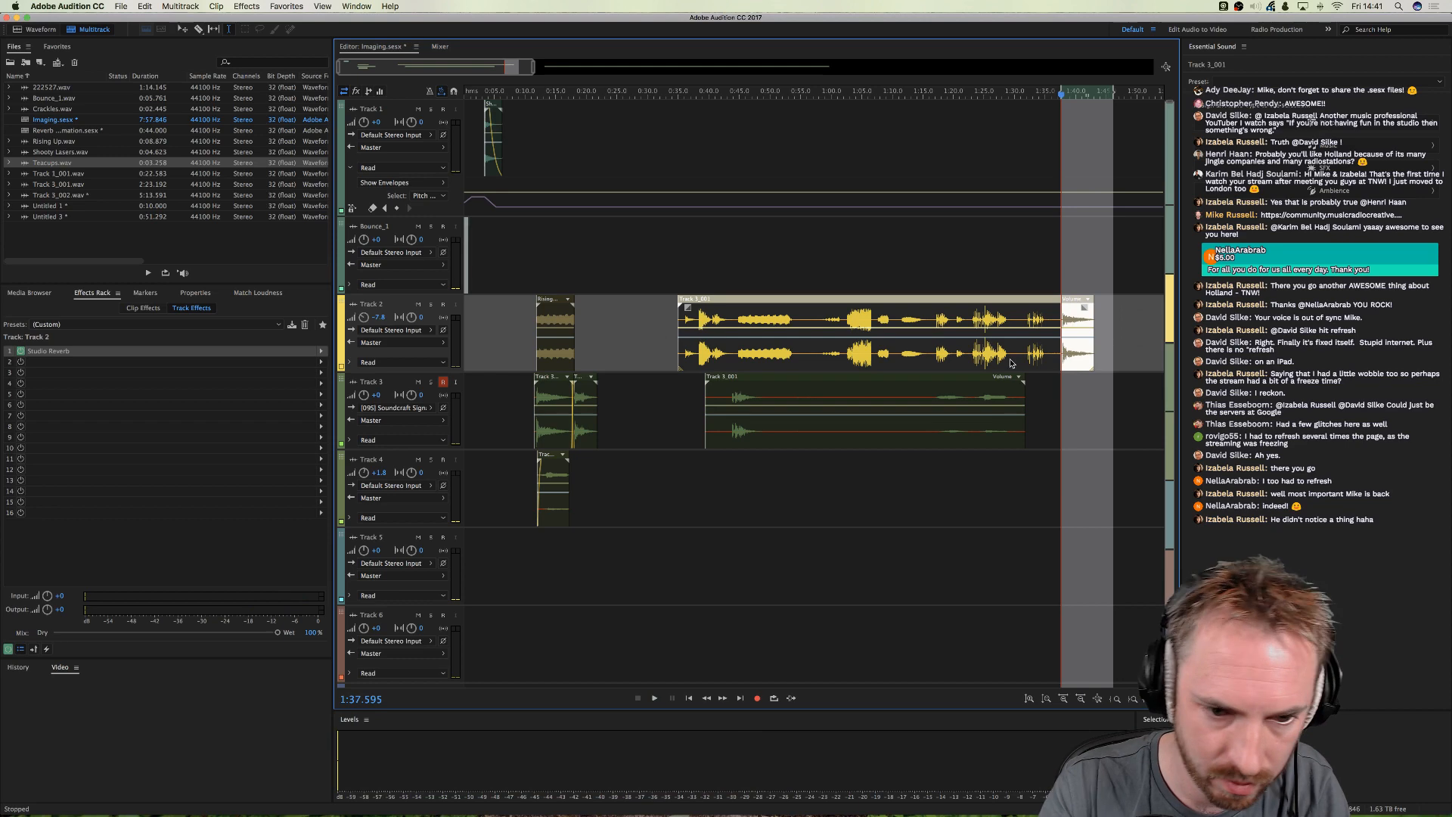
click(536, 555)
key(super+v)
click(513, 527)
click(556, 534)
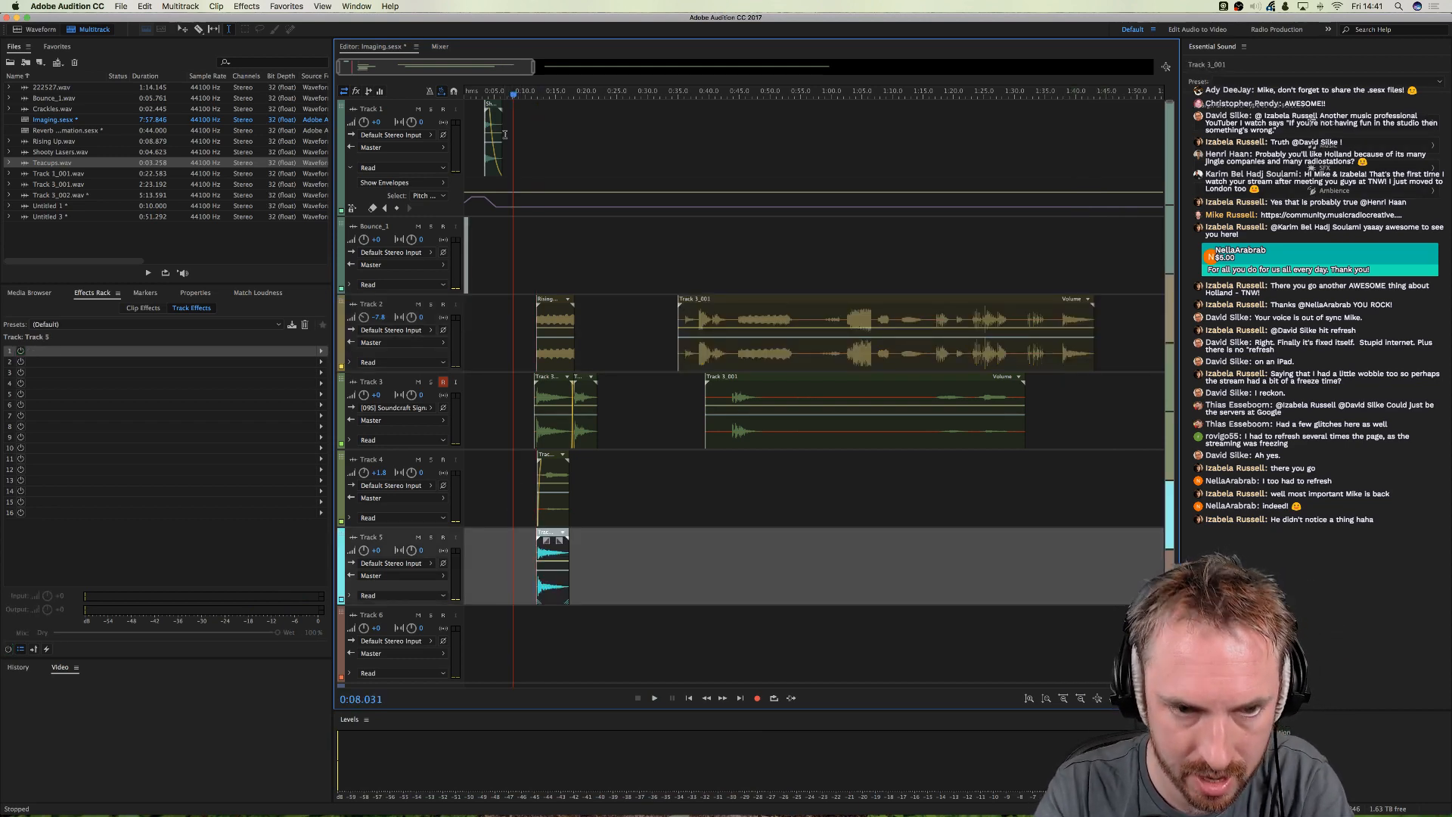
- Shift the Track 5 clip slightly earlier to start at about 0:11.6 and play the layered section
scroll(517, 101, up, 5)
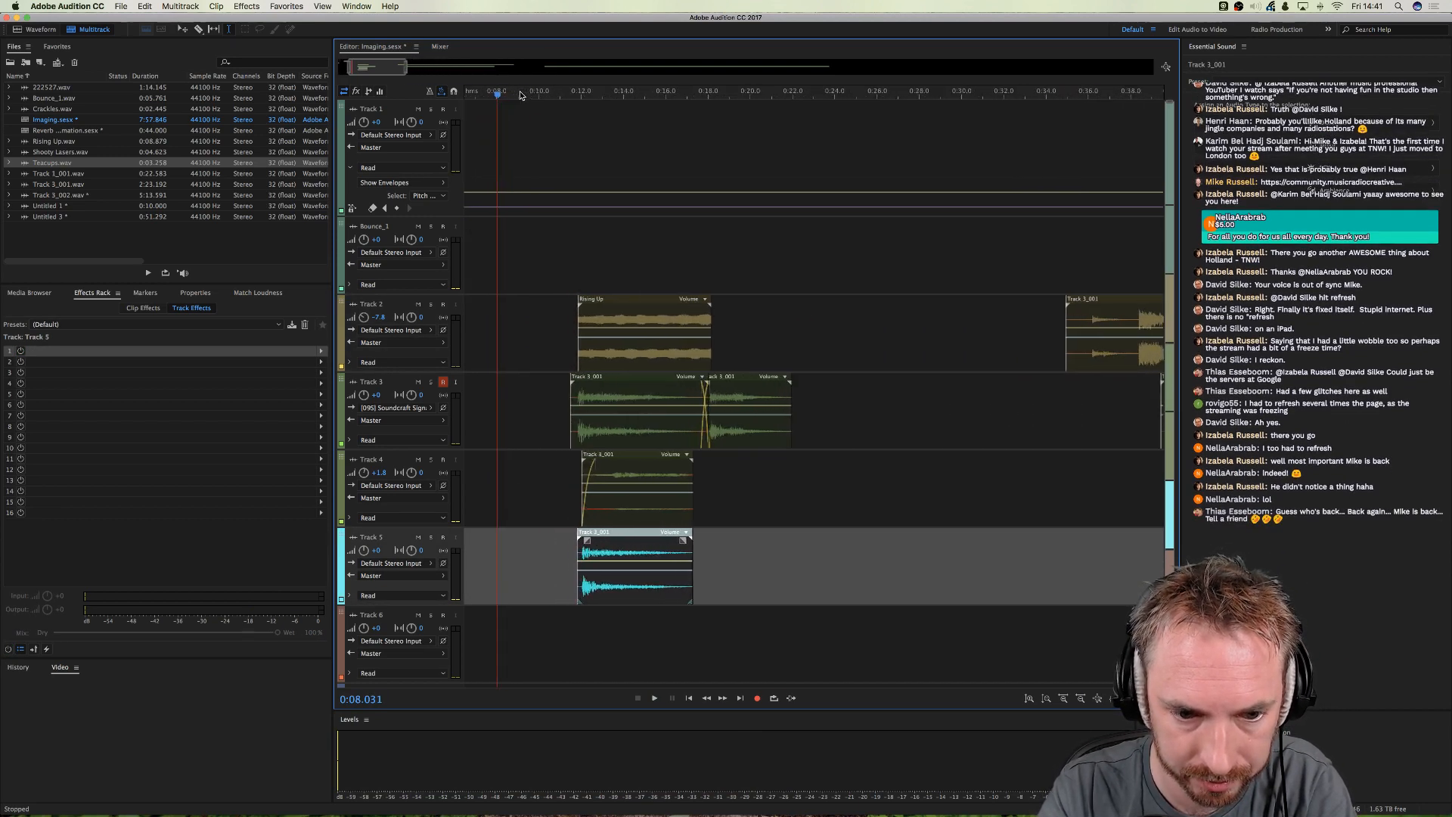
click(667, 286)
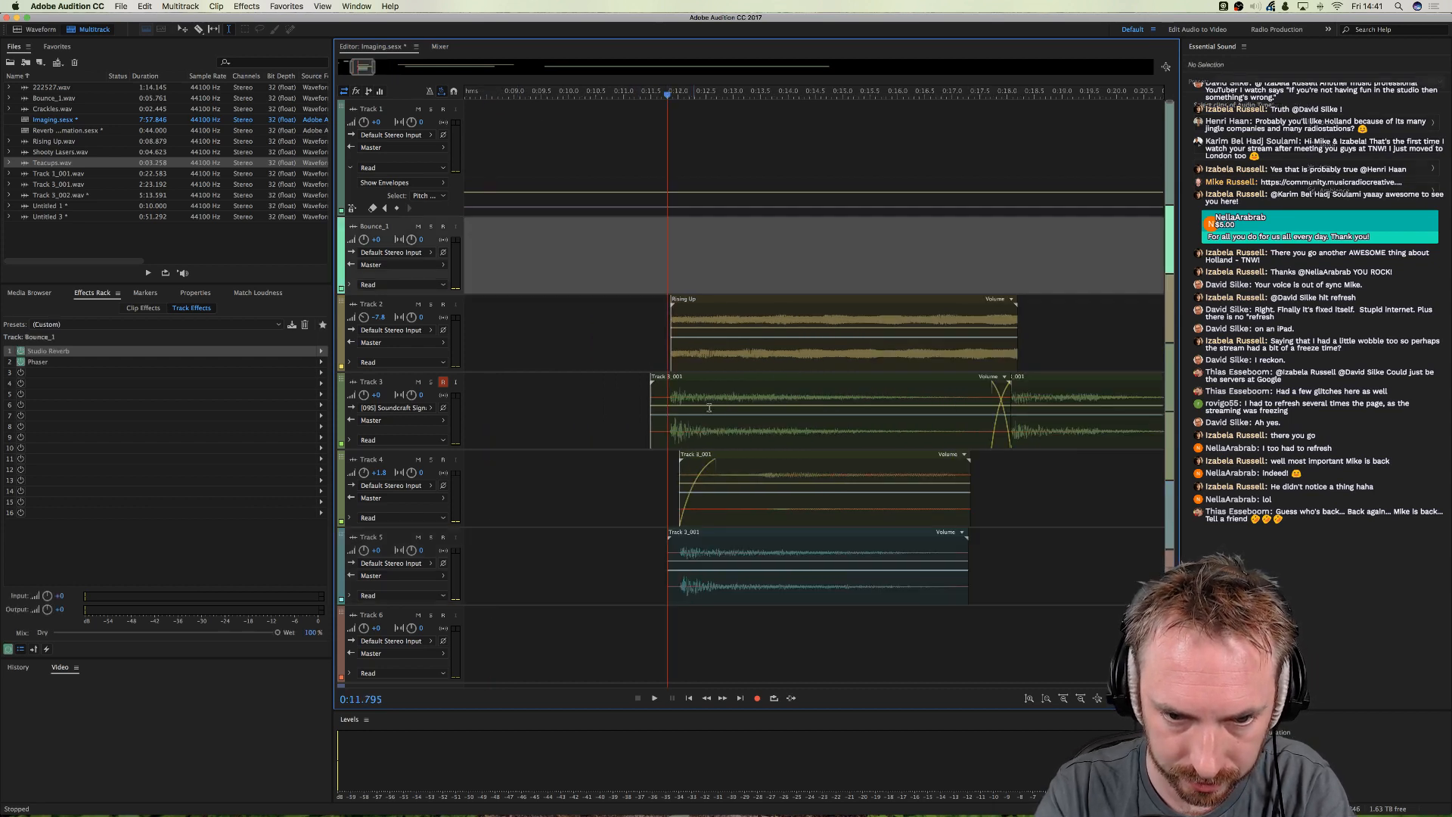
click(710, 587)
key(space)
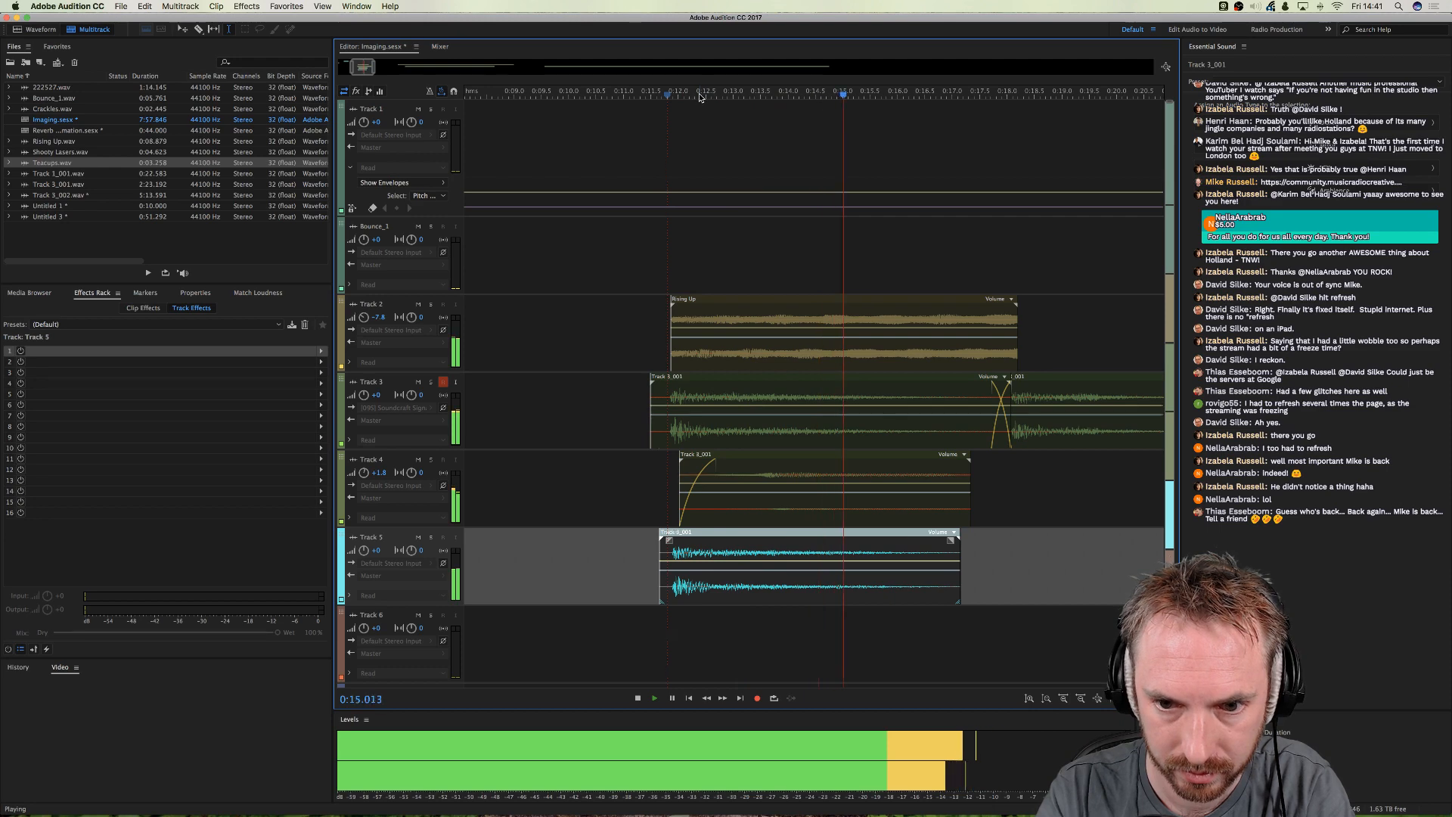
scroll(694, 114, down, 5)
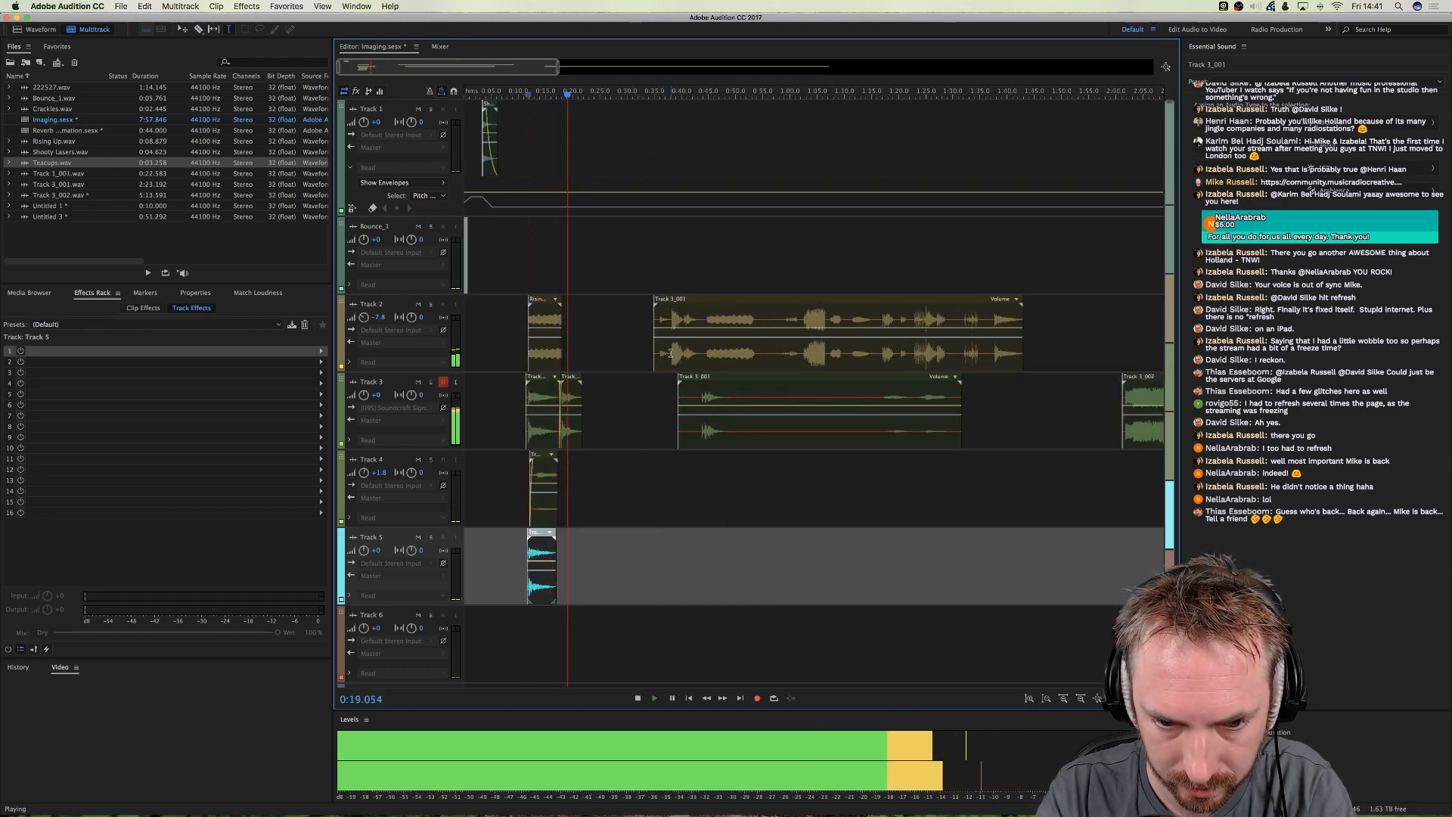
- Move the long Track 3_001 clip on Track 3 to start at about 0:53 and play Track 2's clip from about 0:38
drag(704, 399, 778, 399)
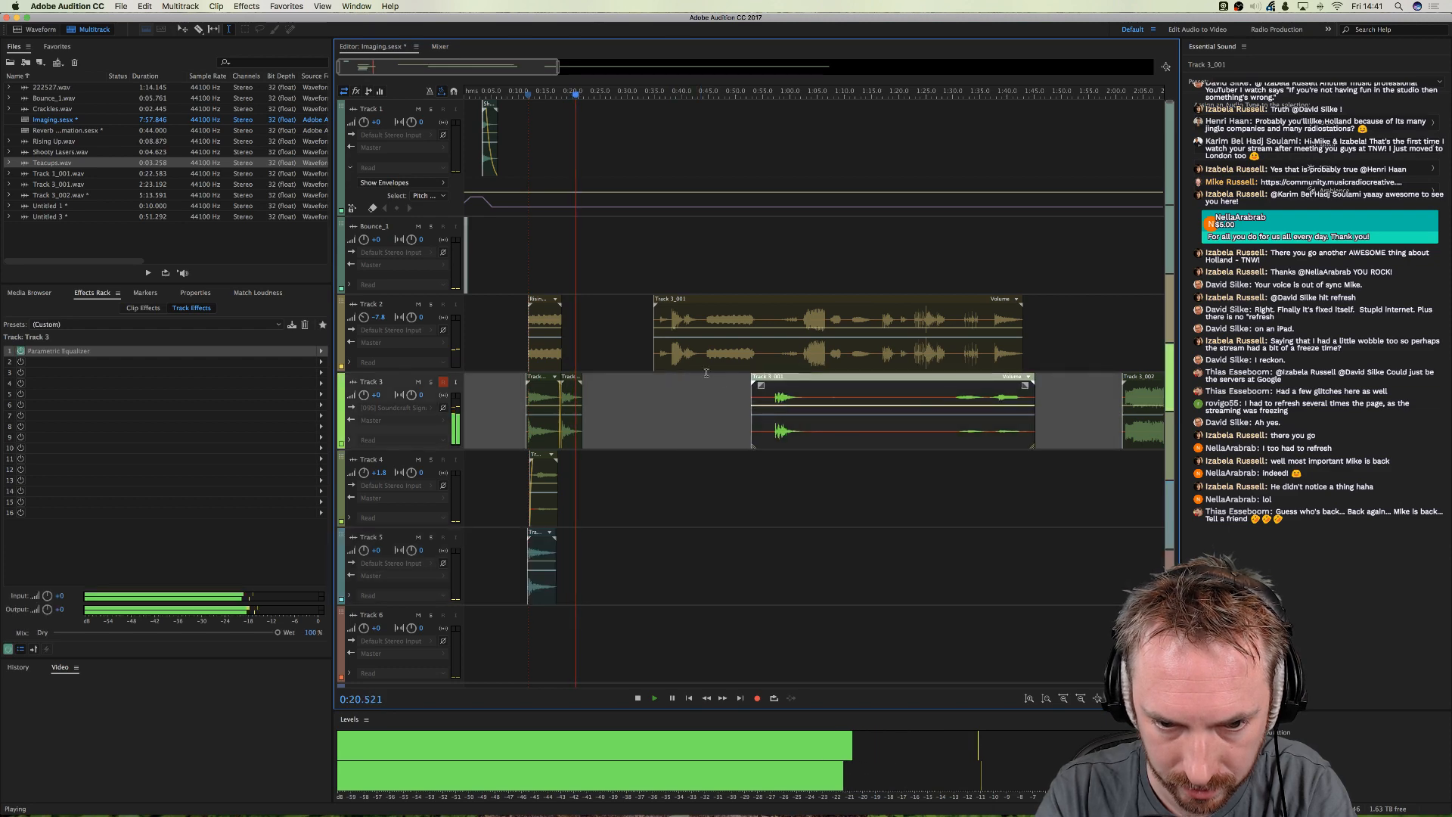
click(671, 353)
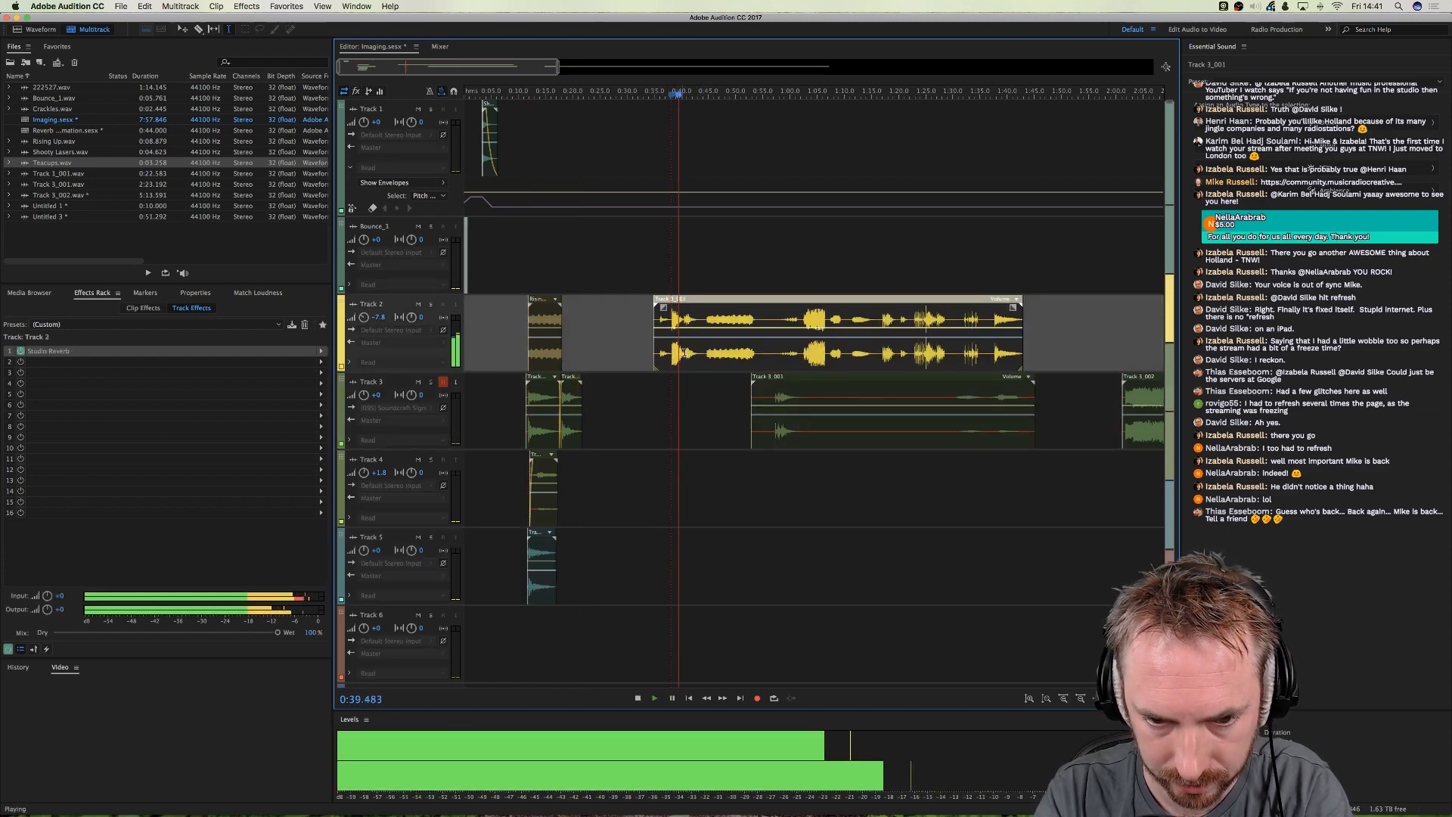
key(space)
- Delete Track 2's Track 3_001 clip before about 1:02, move the remainder to start at about 0:31, and play it
drag(801, 351, 609, 344)
key(Delete)
click(778, 344)
drag(807, 341, 639, 342)
click(637, 398)
key(space)
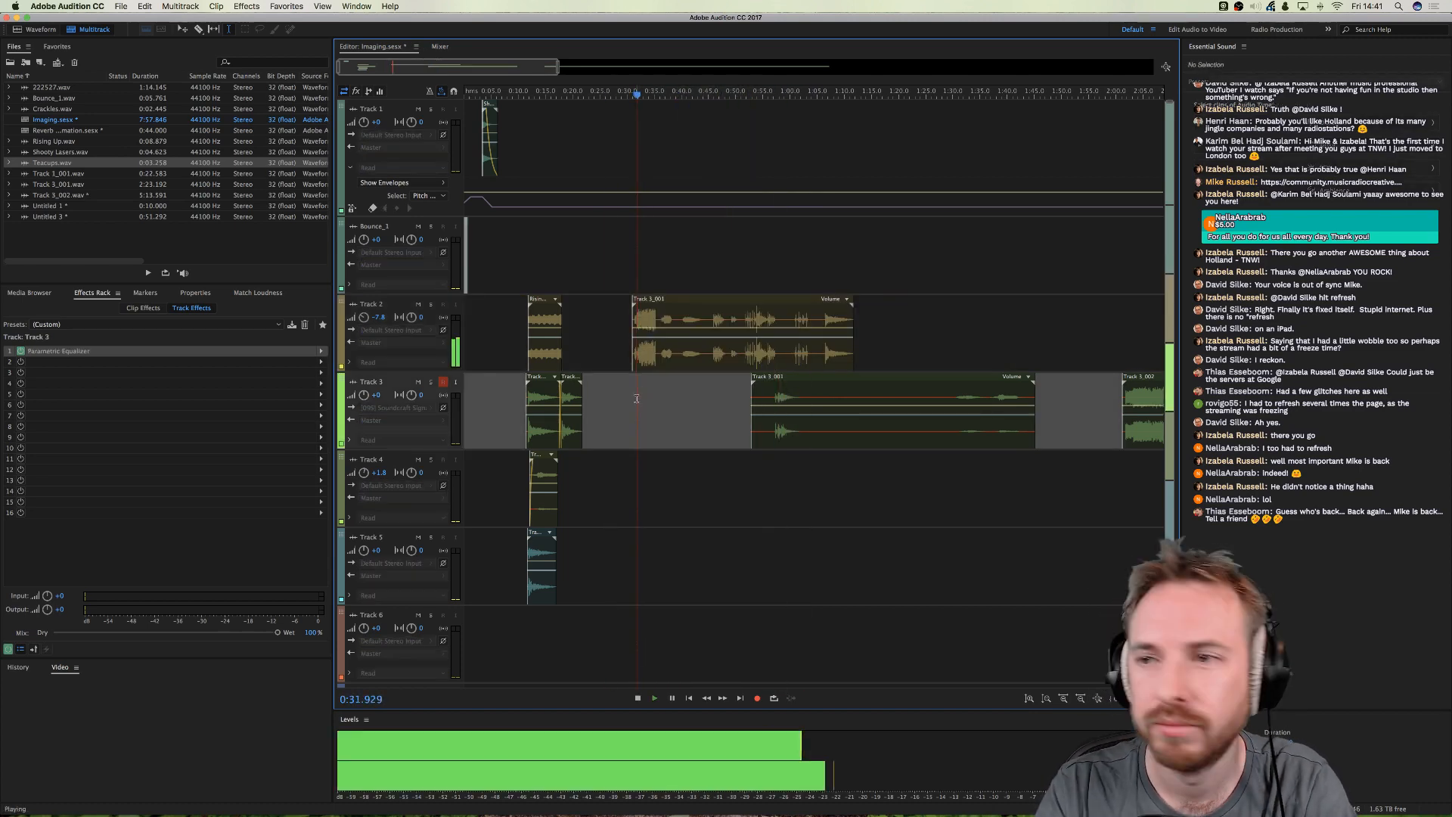
- Move the long Track 3_001 clip on Track 3 under the shortened Track 2 clip, starting at about 0:27, and play both
key(space)
drag(777, 397, 643, 397)
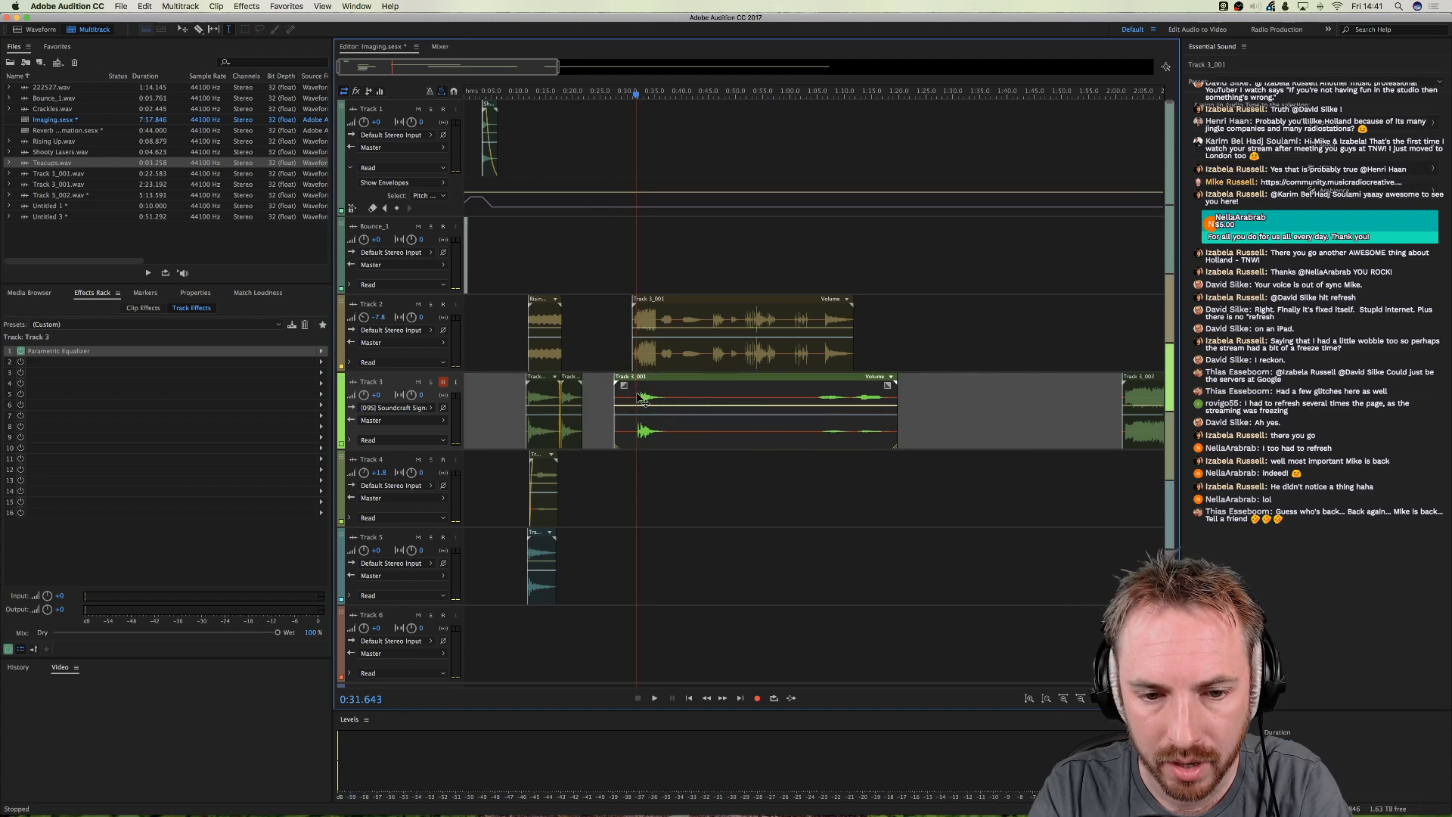
key(space)
scroll(620, 94, up, 1)
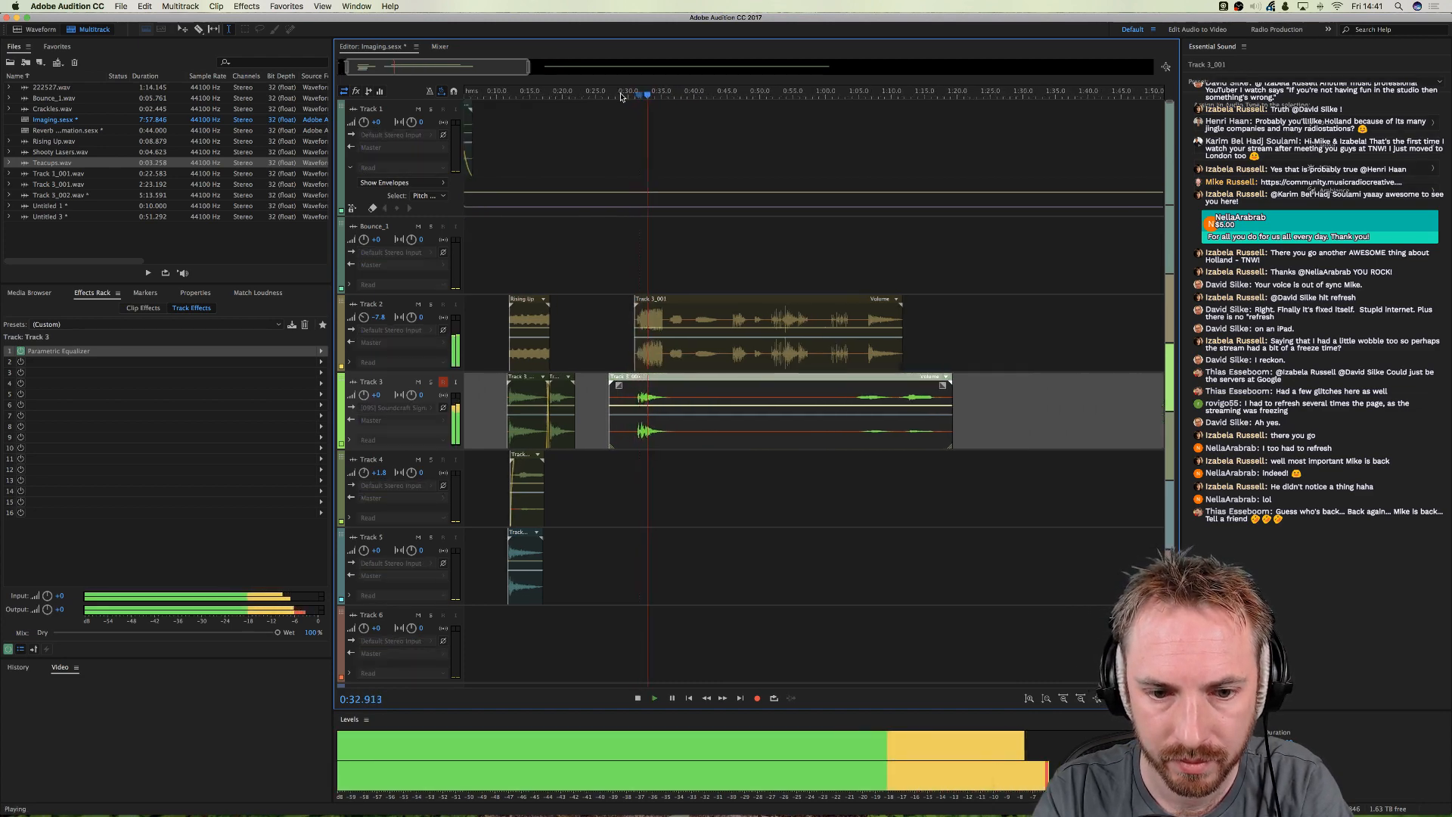
scroll(621, 95, up, 3)
key(space)
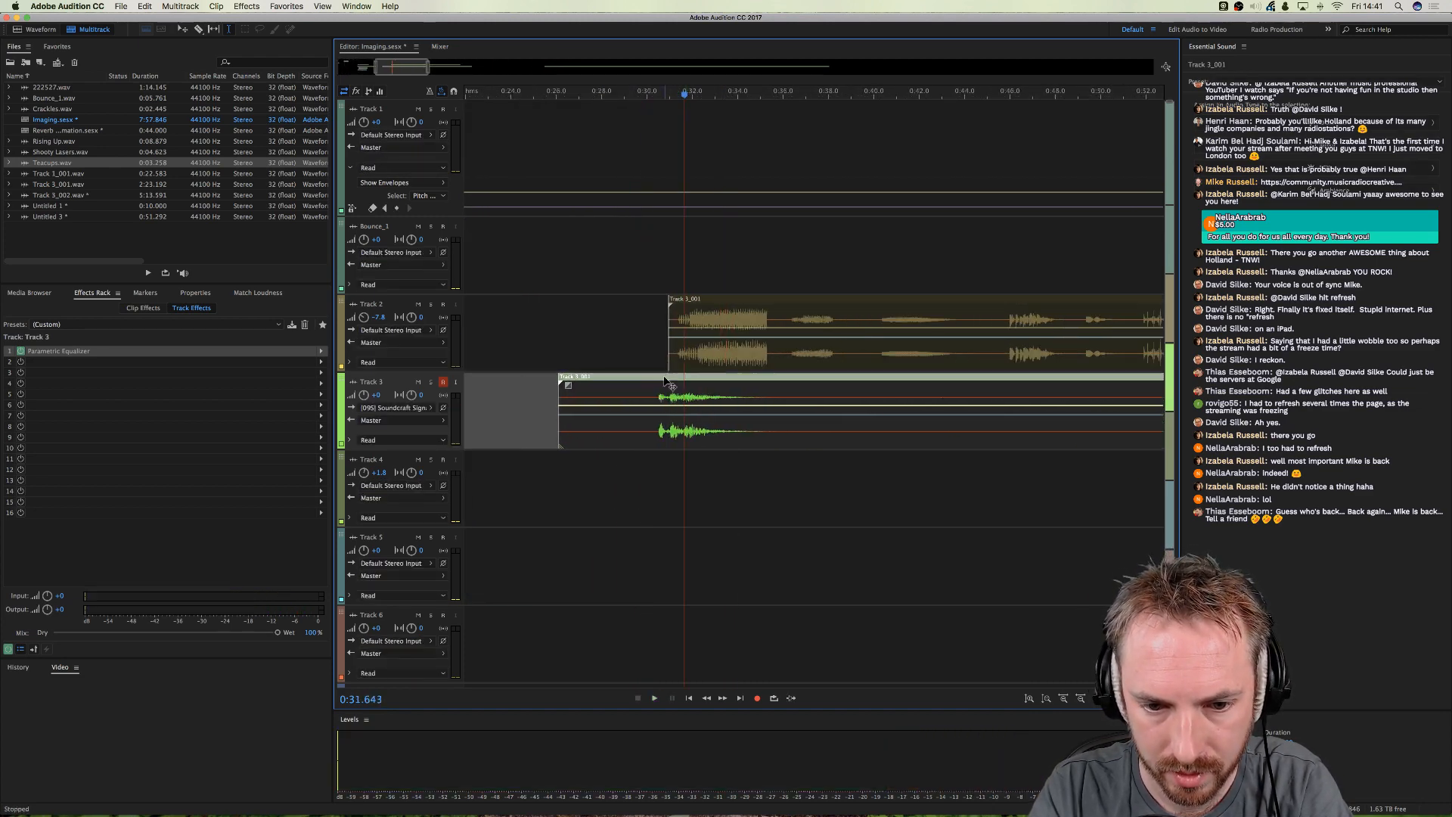
- Play both clips from about 0:30.6 and shift the Track 3 clip to start at about 0:28
click(661, 356)
key(space)
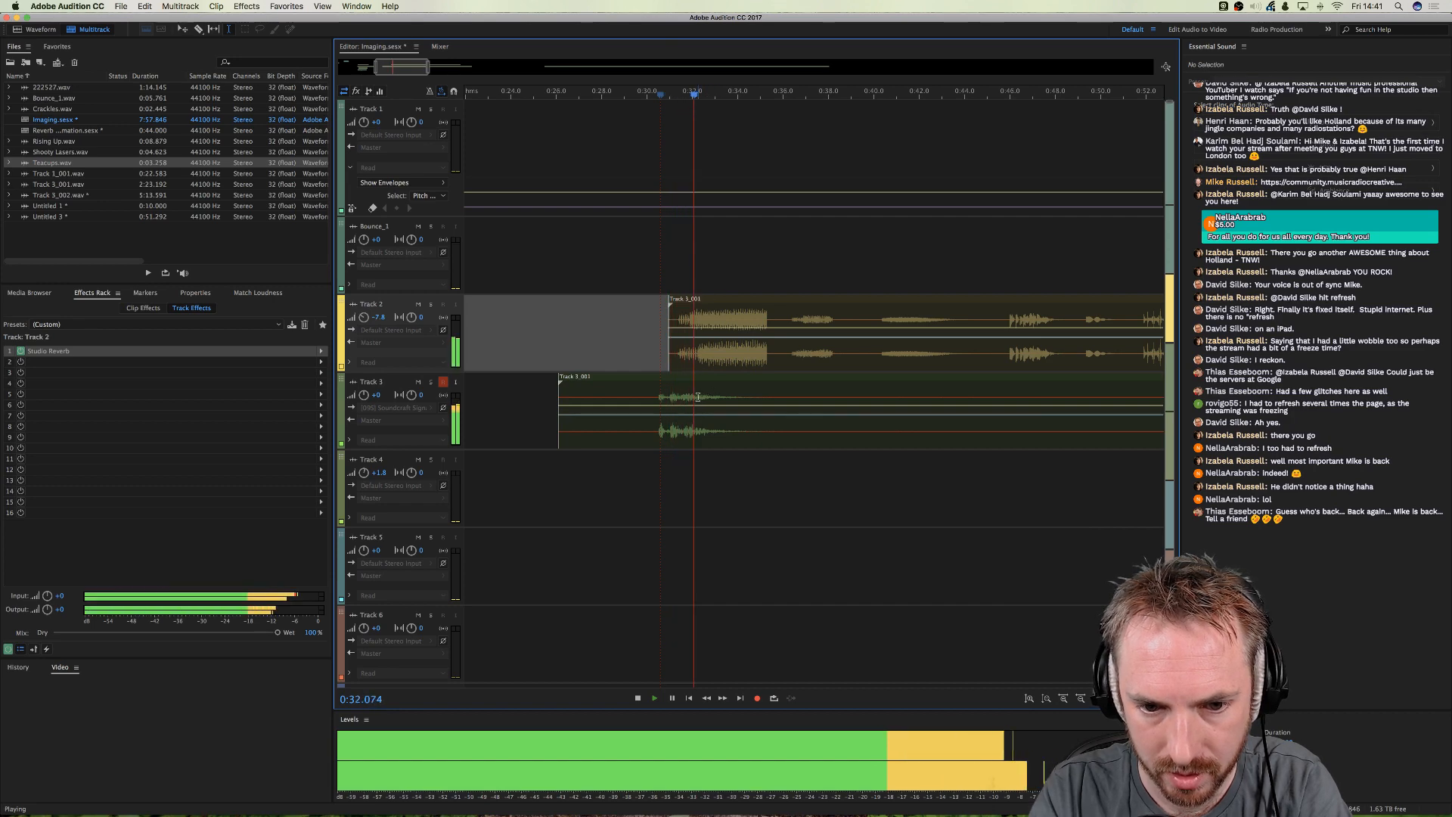
drag(697, 397, 743, 397)
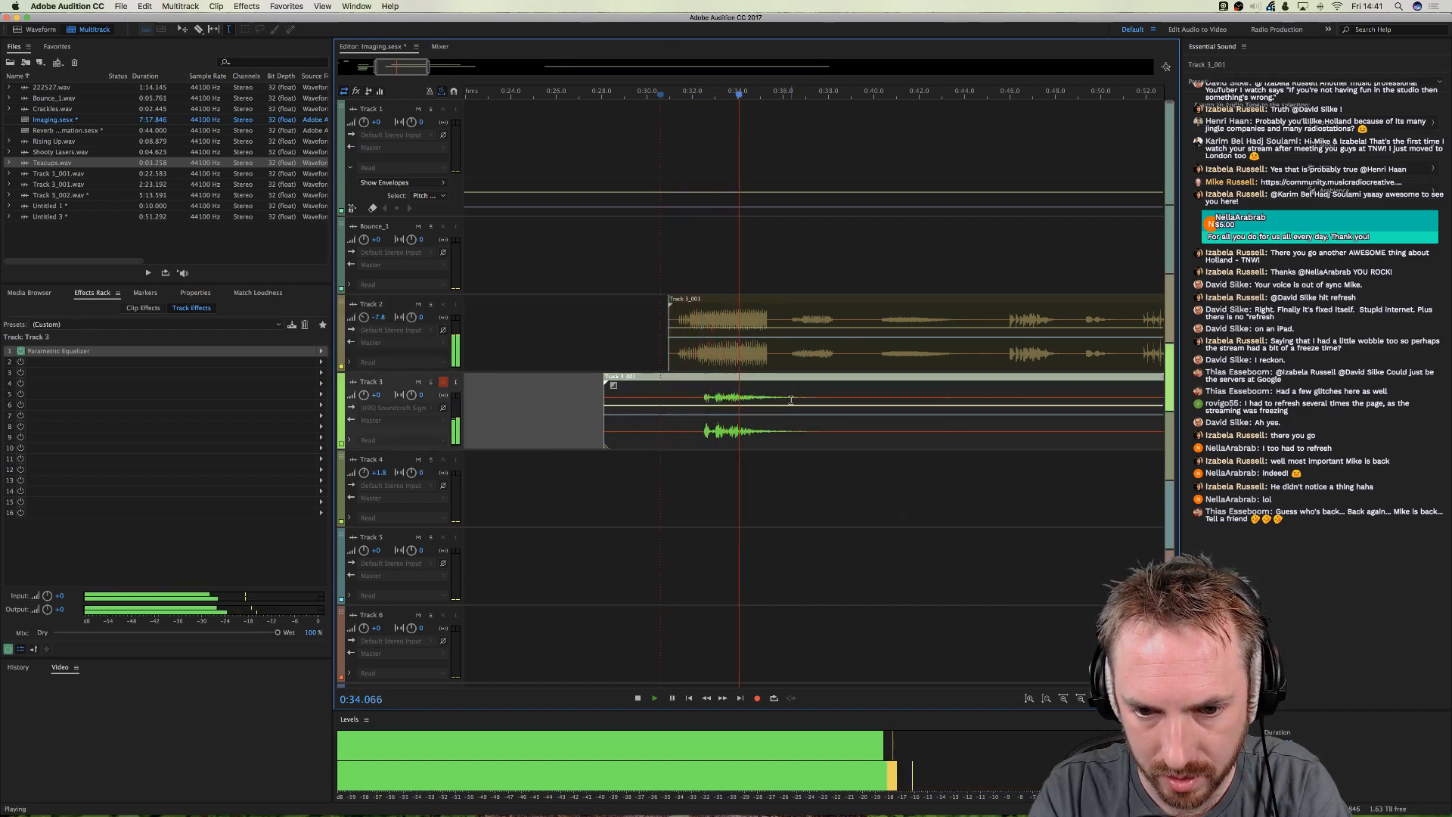
key(space)
- Trim the lead-in off the long Track 3_001 clip and move it from Track 3 to Track 4, starting at about 0:18
scroll(797, 86, down, 4)
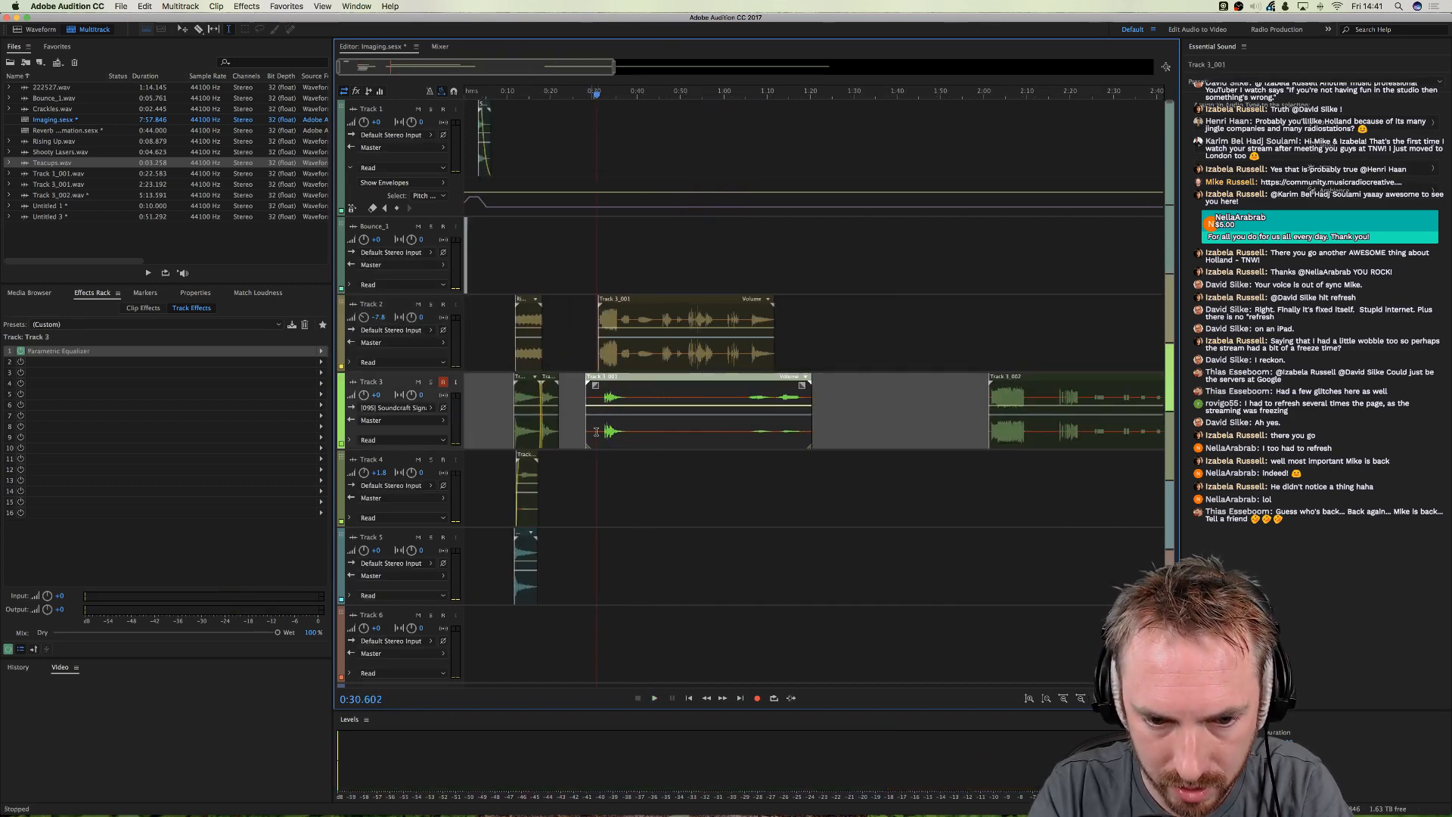
drag(609, 436, 555, 490)
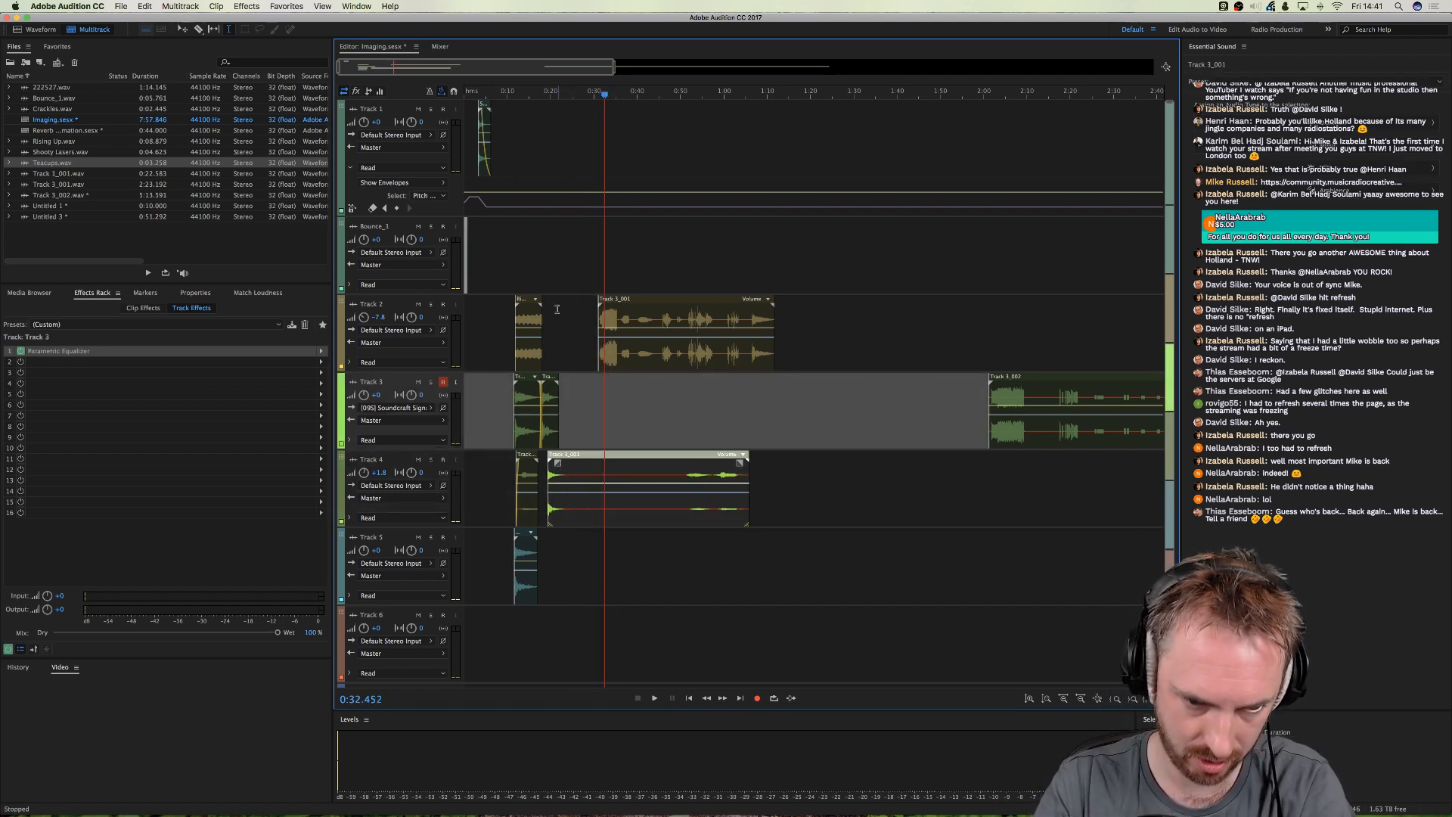
scroll(528, 95, up, 5)
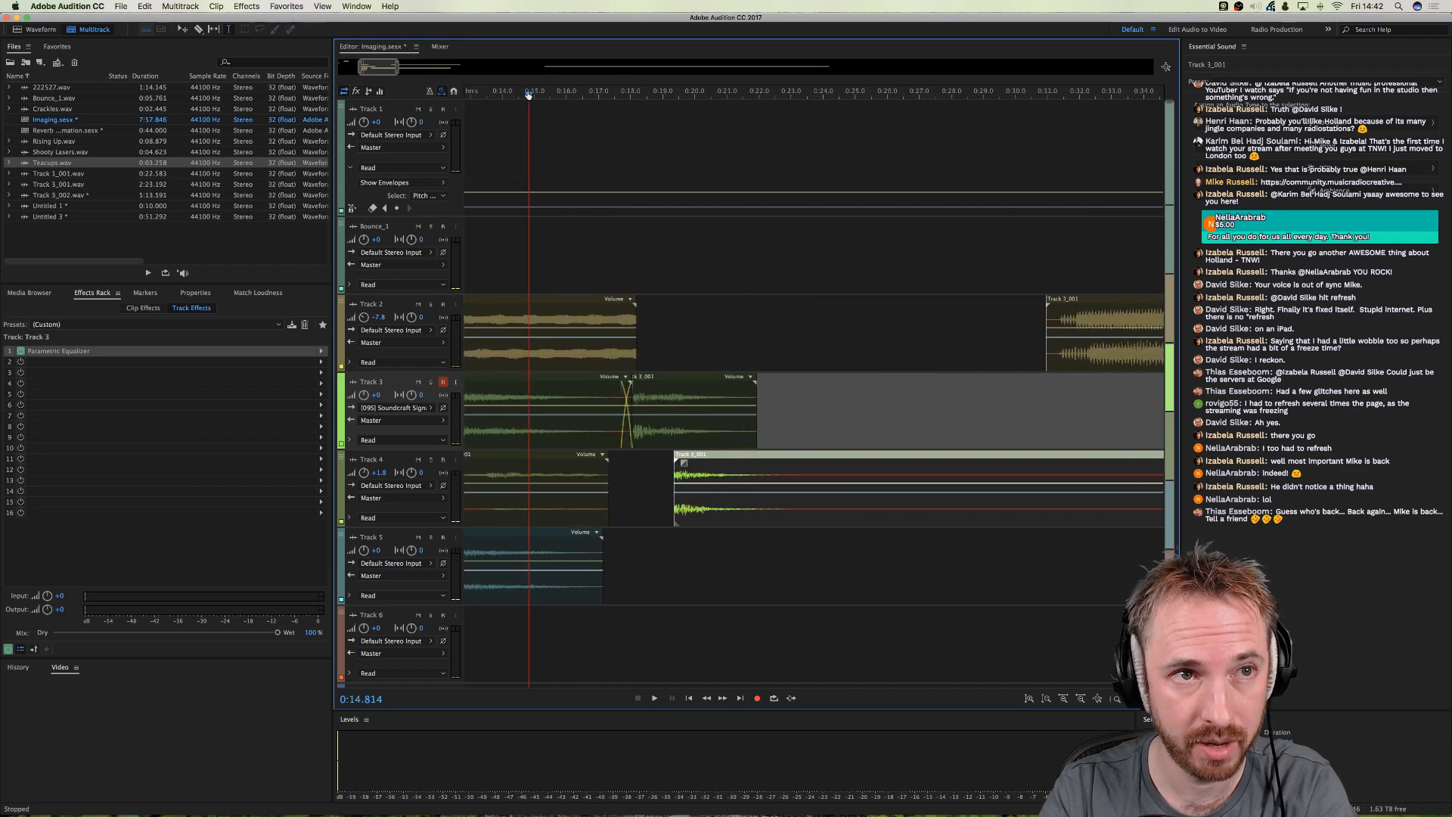
click(669, 280)
drag(738, 500, 693, 510)
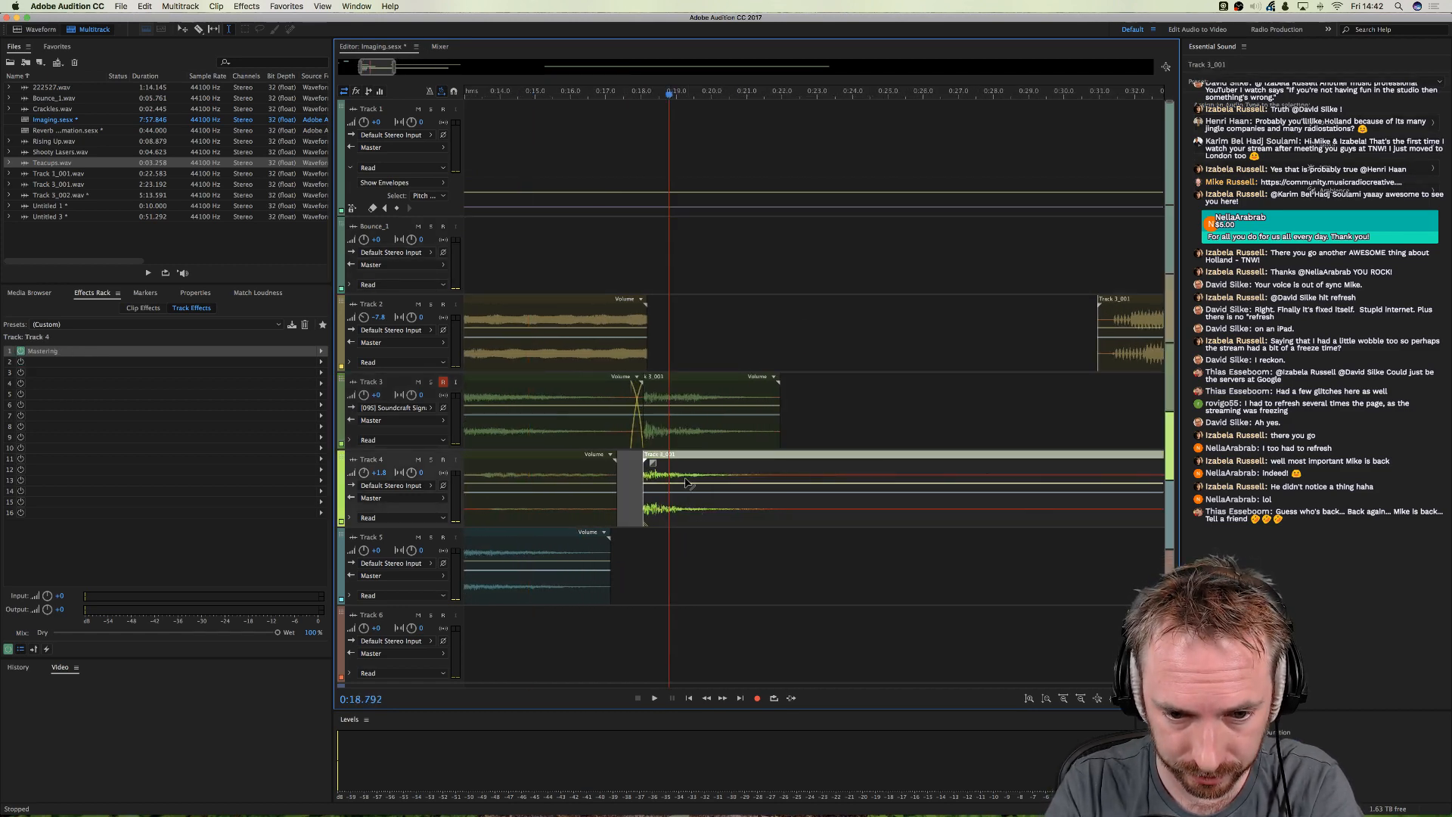
- Play the layered section from about 0:16 to check the Track 4 clip against the second hit on Track 3
click(571, 207)
key(space)
click(575, 254)
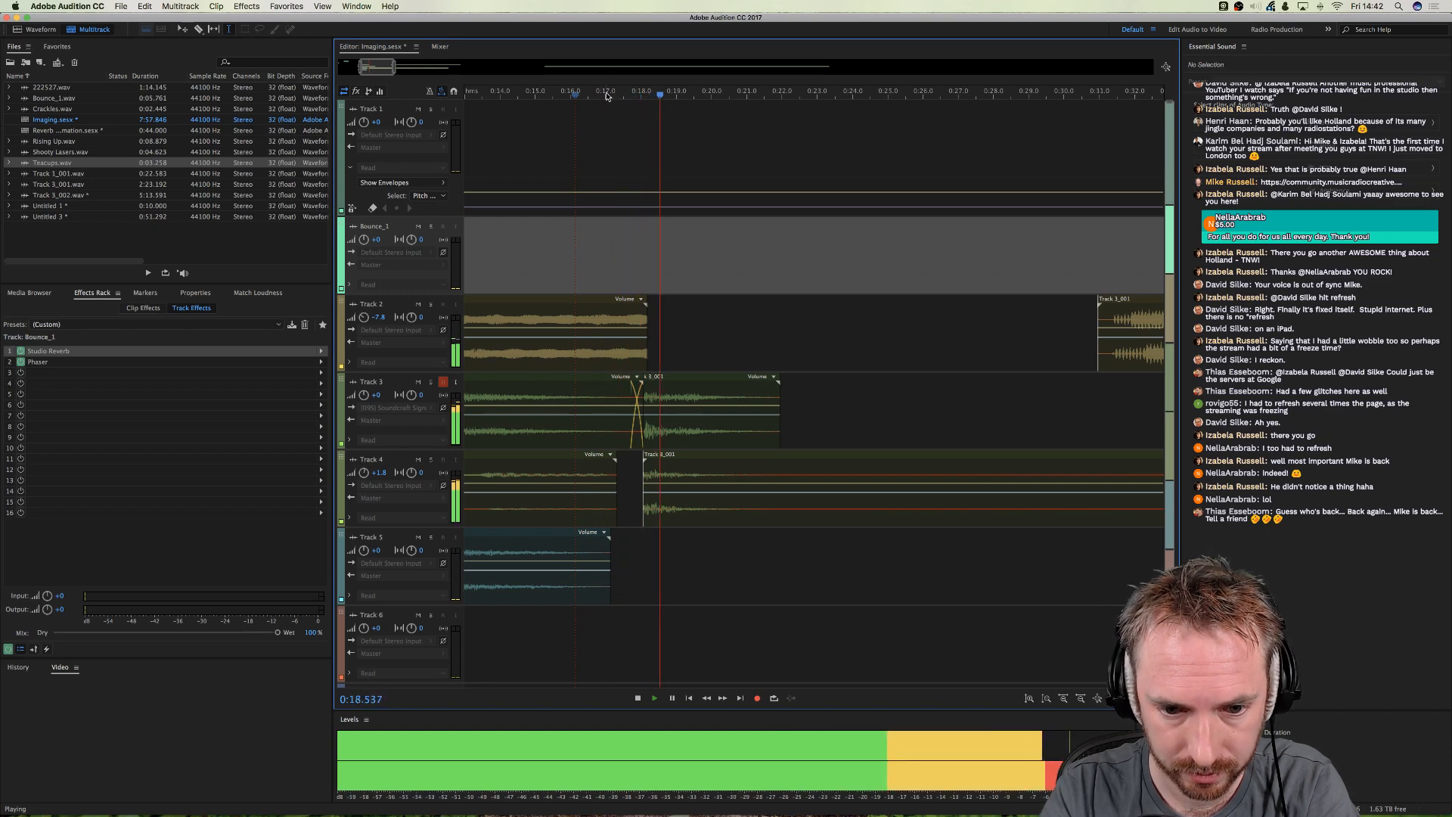
scroll(608, 95, down, 1)
scroll(607, 95, down, 3)
key(space)
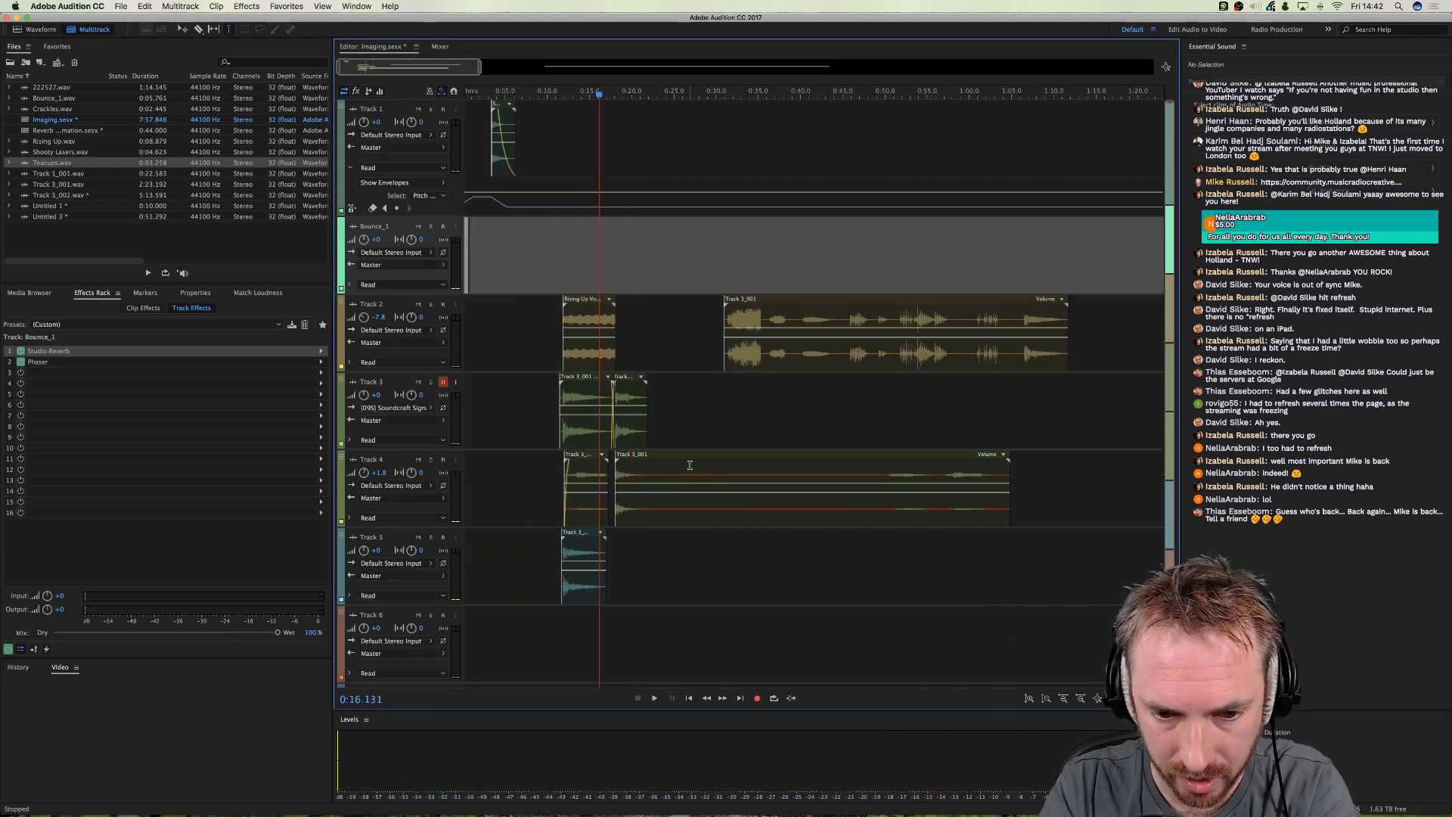
- Cut the long Track 4 clip at about 0:27, delete its middle, and move its final part to Track 3 at about 0:31.5
drag(689, 465, 750, 393)
key(Delete)
click(819, 424)
- Play the overlapping Track 2 and Track 3 clips from about 0:30
click(715, 91)
key(space)
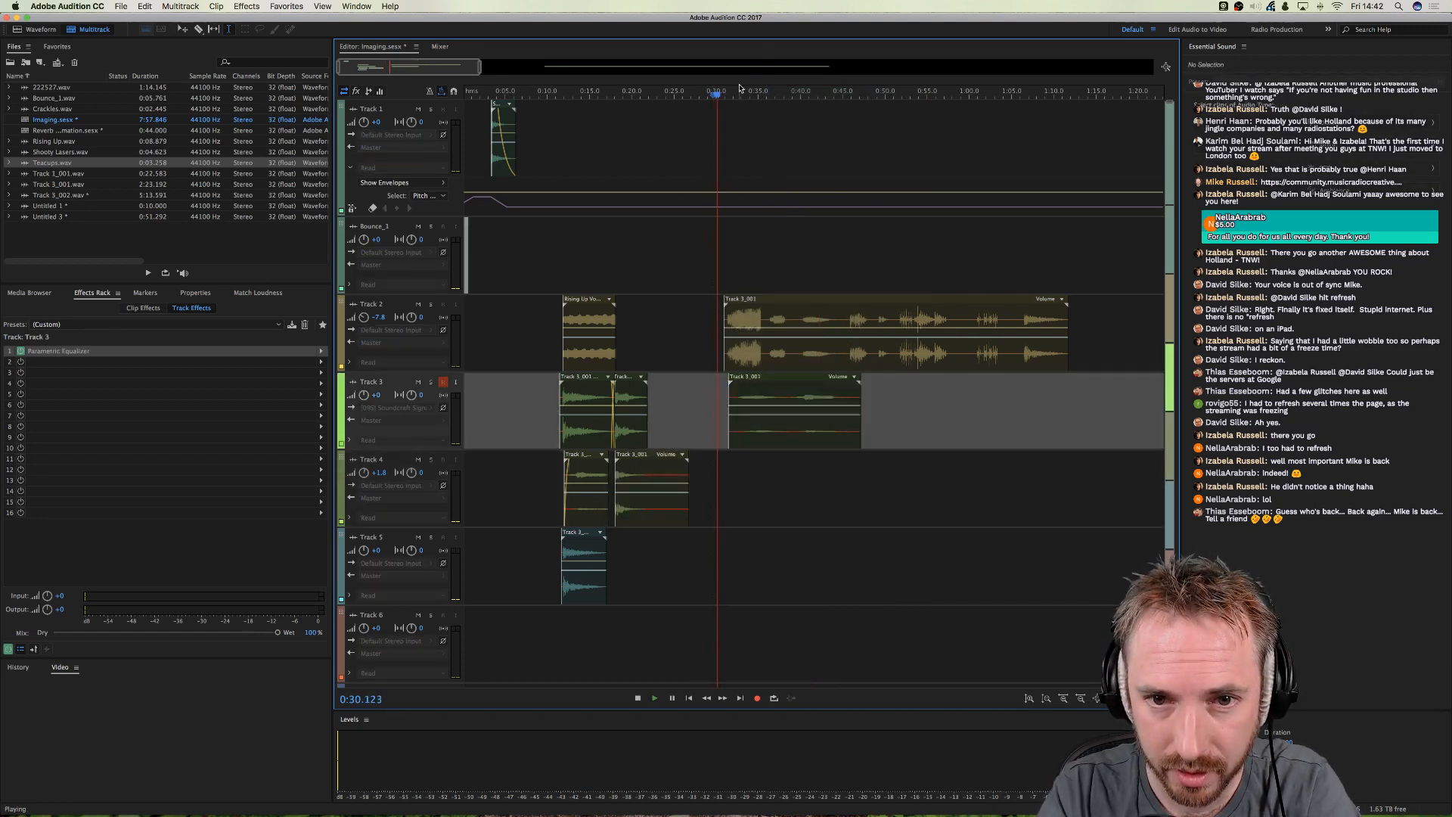
scroll(740, 88, up, 10)
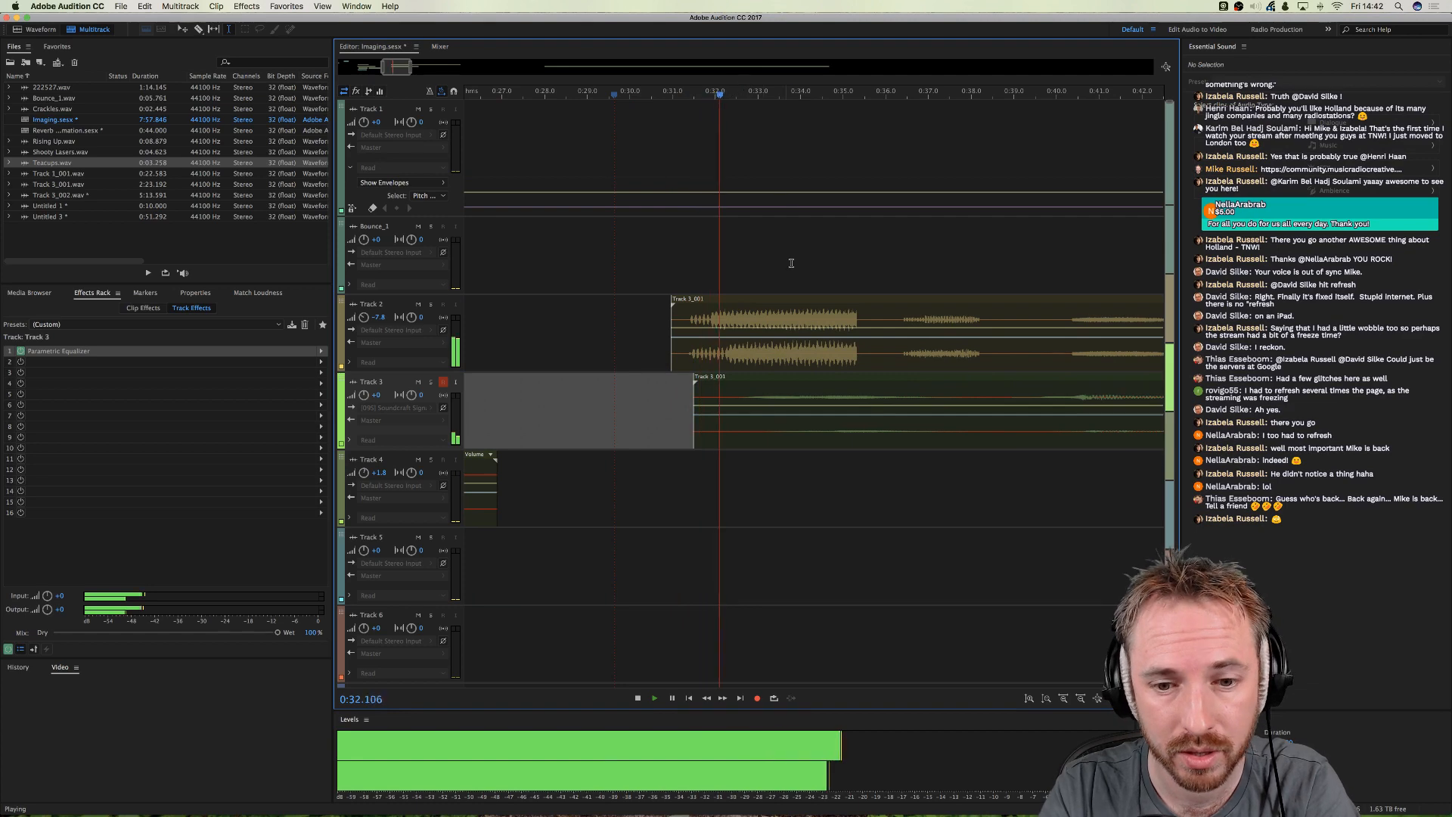
scroll(800, 92, down, 10)
scroll(799, 92, down, 1)
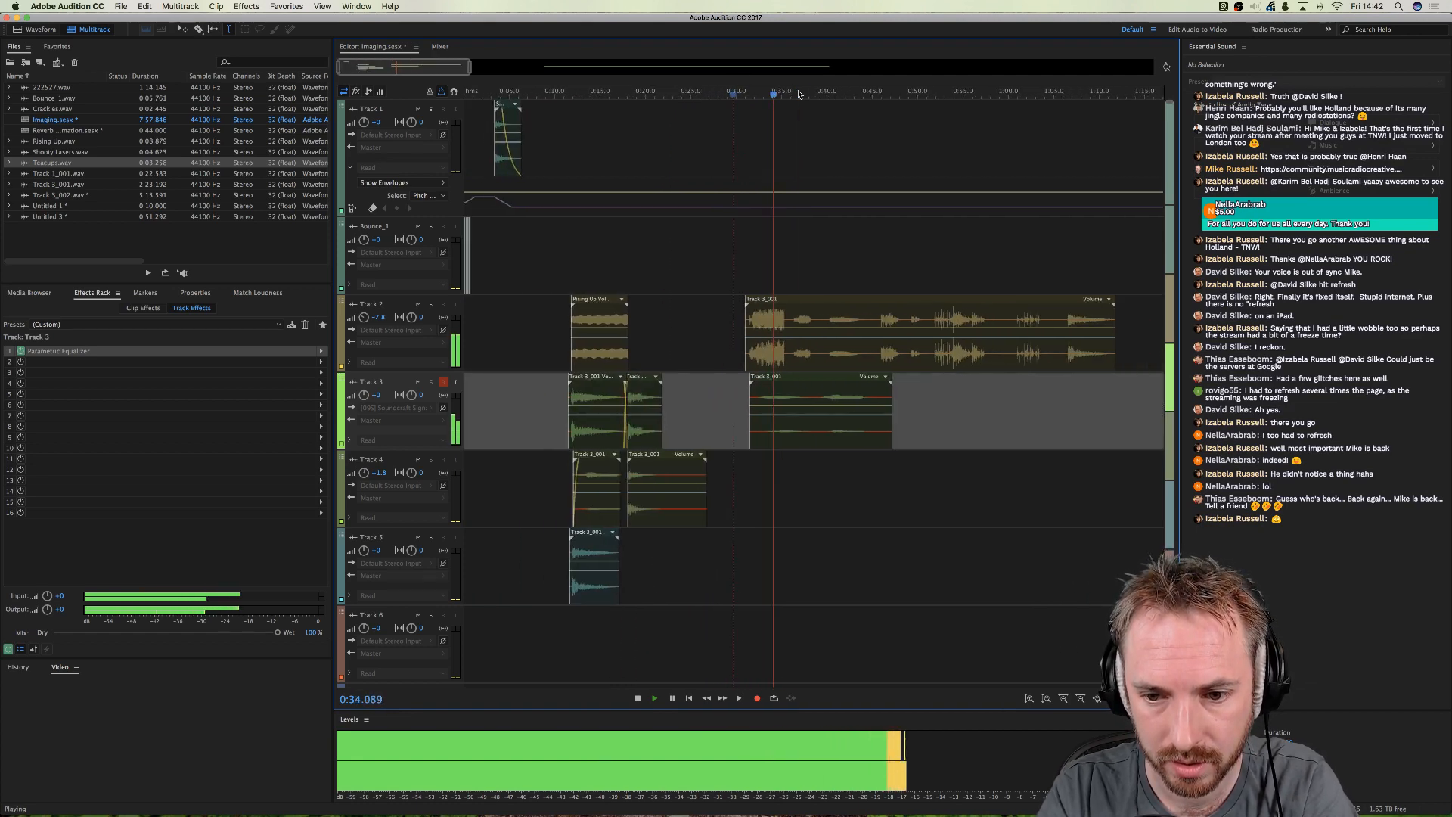
- Move the Track 3_001 clip on Track 2 to start at about 0:31.9 and play it from about 0:32.5
key(space)
drag(749, 300, 758, 301)
click(758, 271)
key(space)
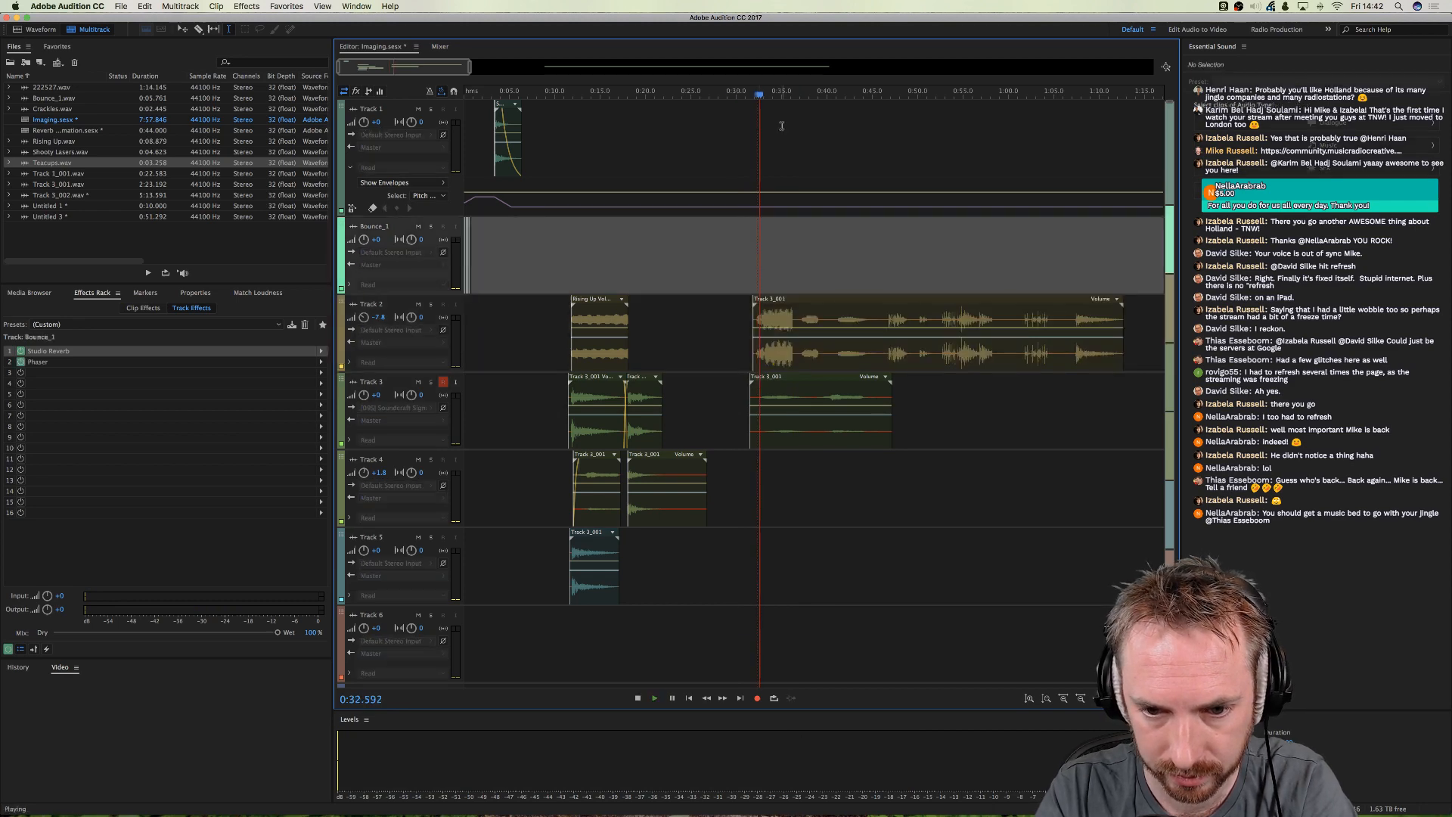
scroll(779, 98, up, 10)
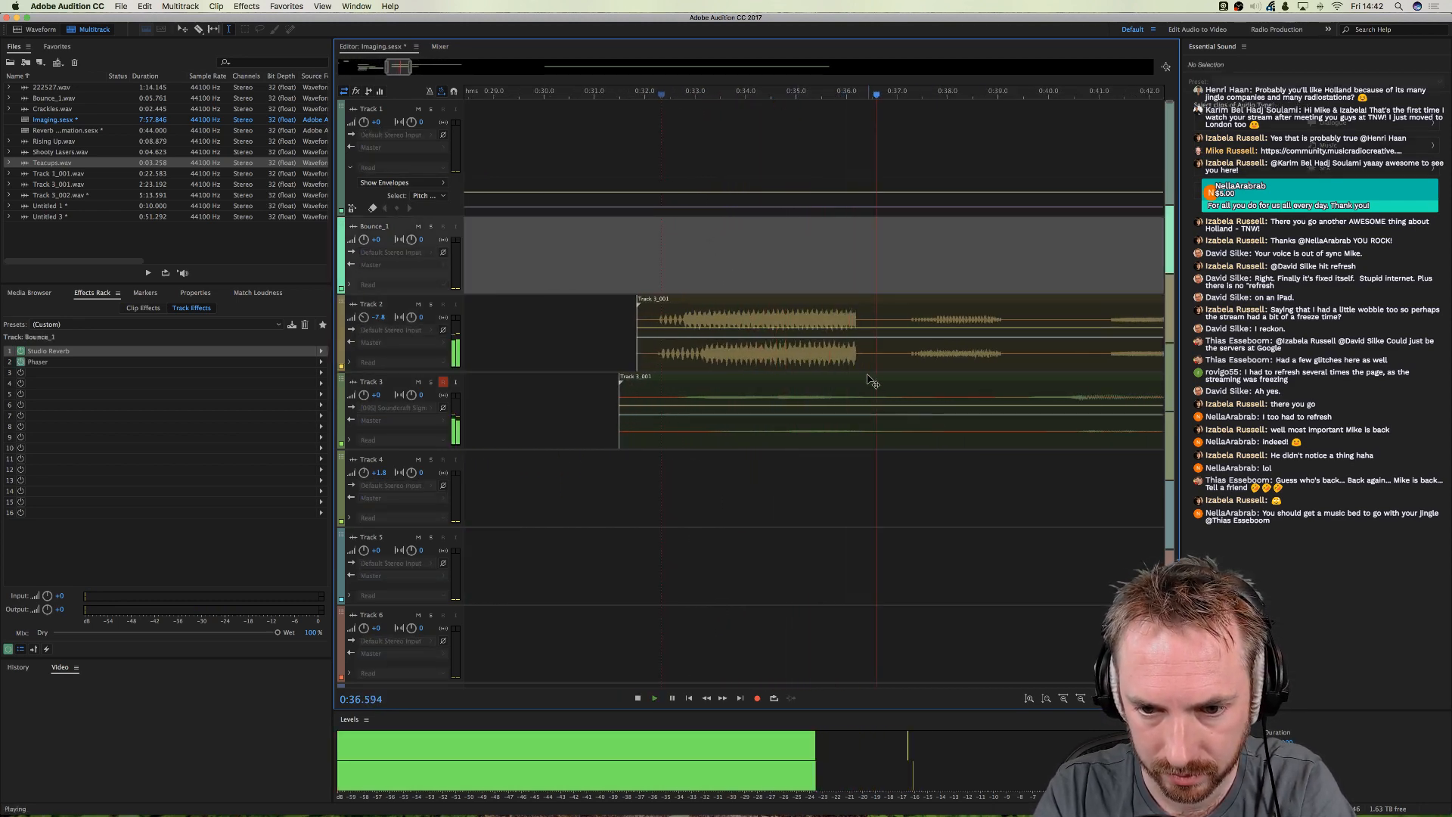
- Delete the silent gap between about 0:36.2 and 0:37.0 from the Track 3_001 clip on Track 2
key(space)
drag(857, 352, 895, 352)
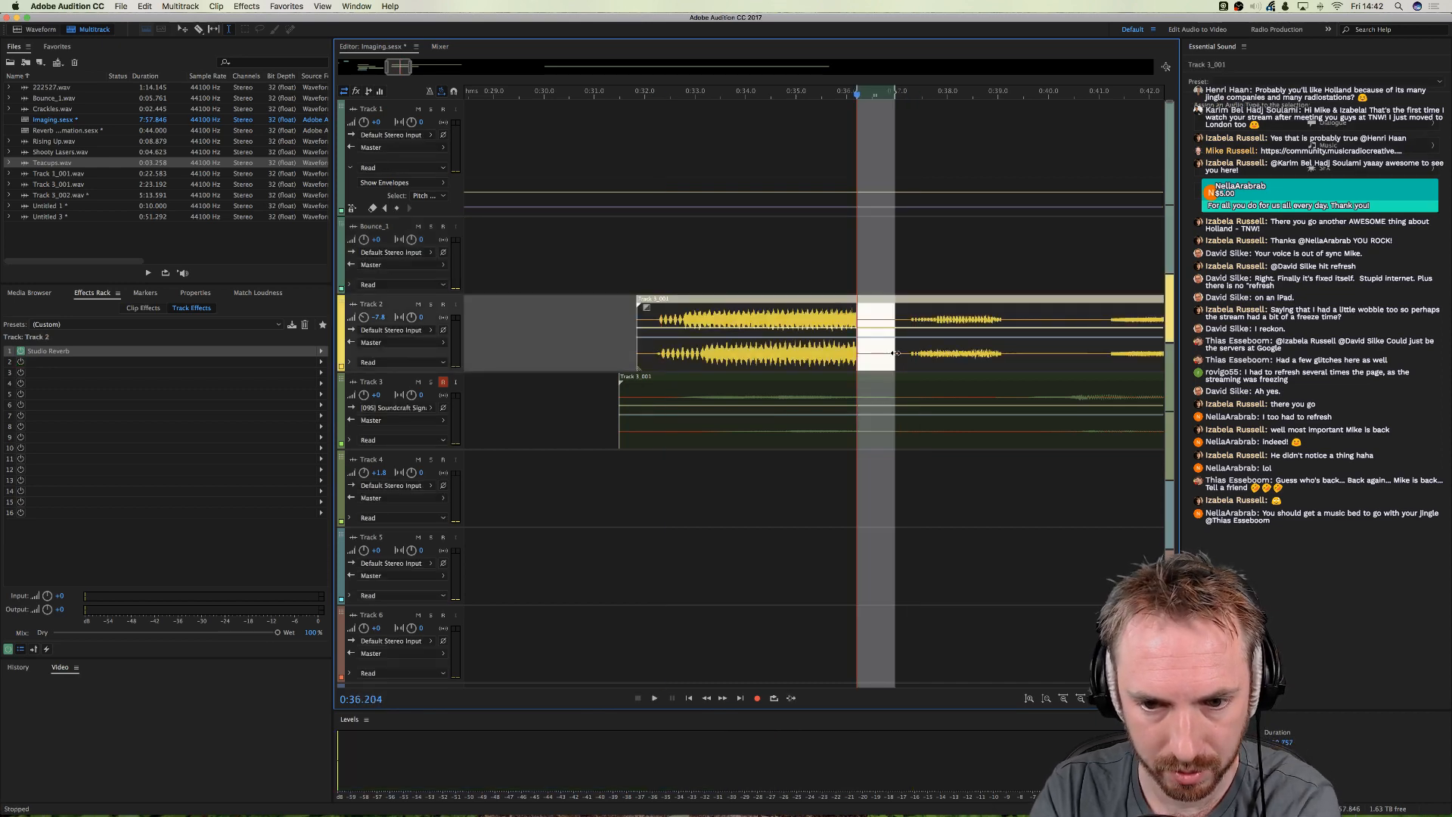
click(875, 344)
key(Delete)
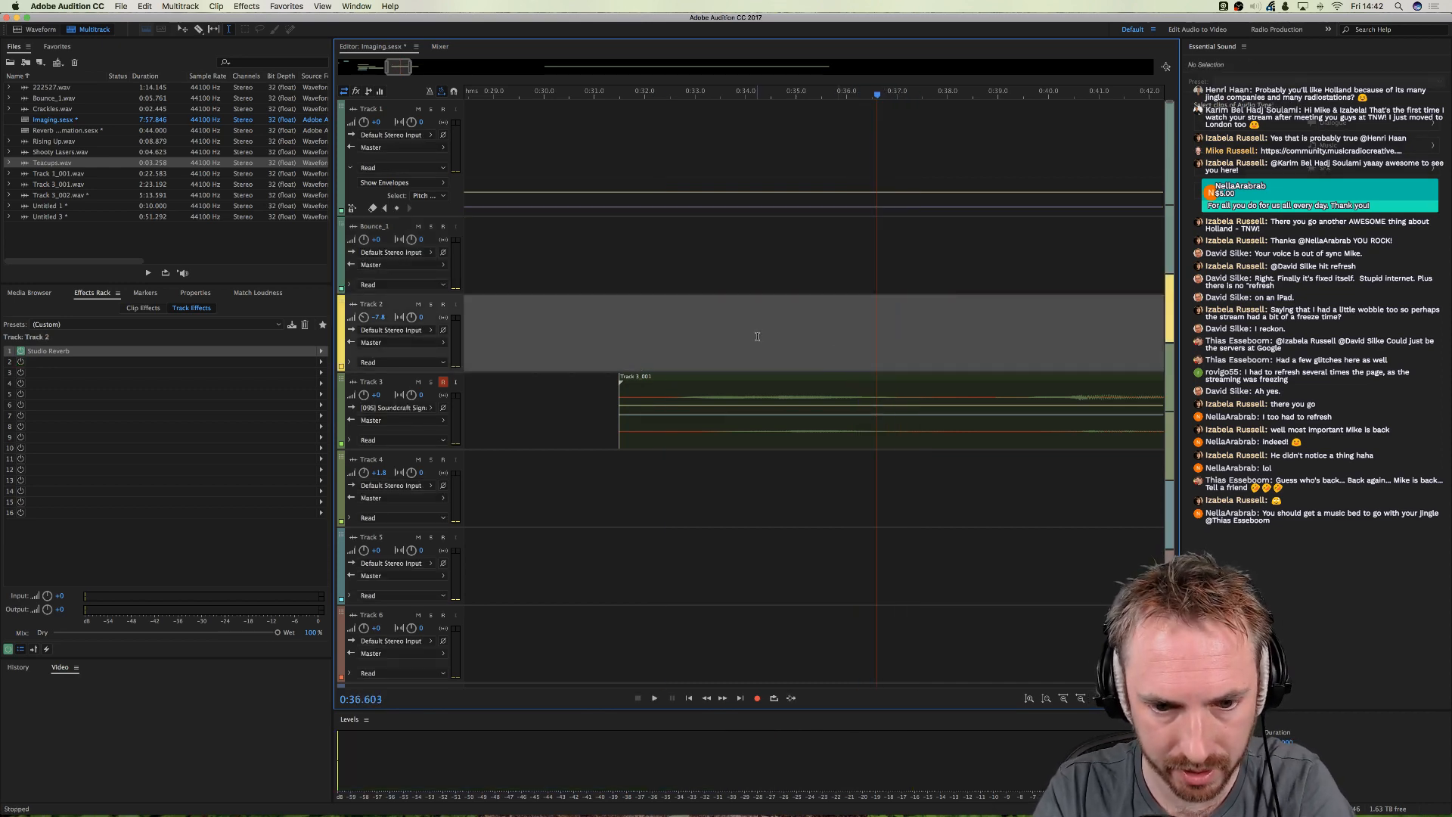
key(super+z)
click(871, 333)
- Try the split-off first piece of the Track 3_001 clip on the Bounce_1 track, playing it from about 0:30
drag(769, 300, 763, 271)
click(638, 309)
key(space)
click(547, 259)
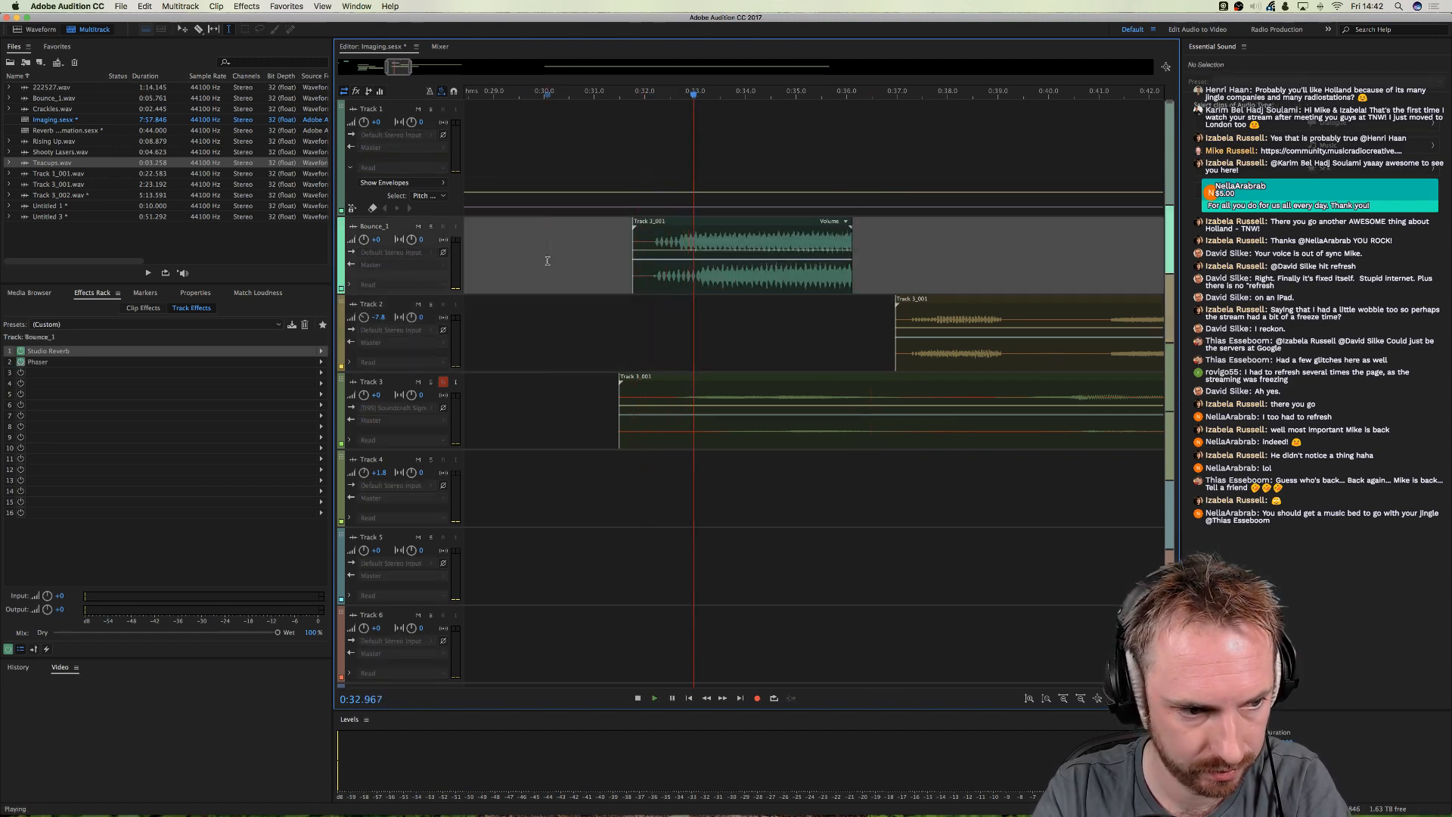
- Move the split-off piece back to Track 2, starting at about 0:31.8, and play it with the Track 3 clip
key(space)
drag(654, 222, 656, 307)
click(653, 307)
key(space)
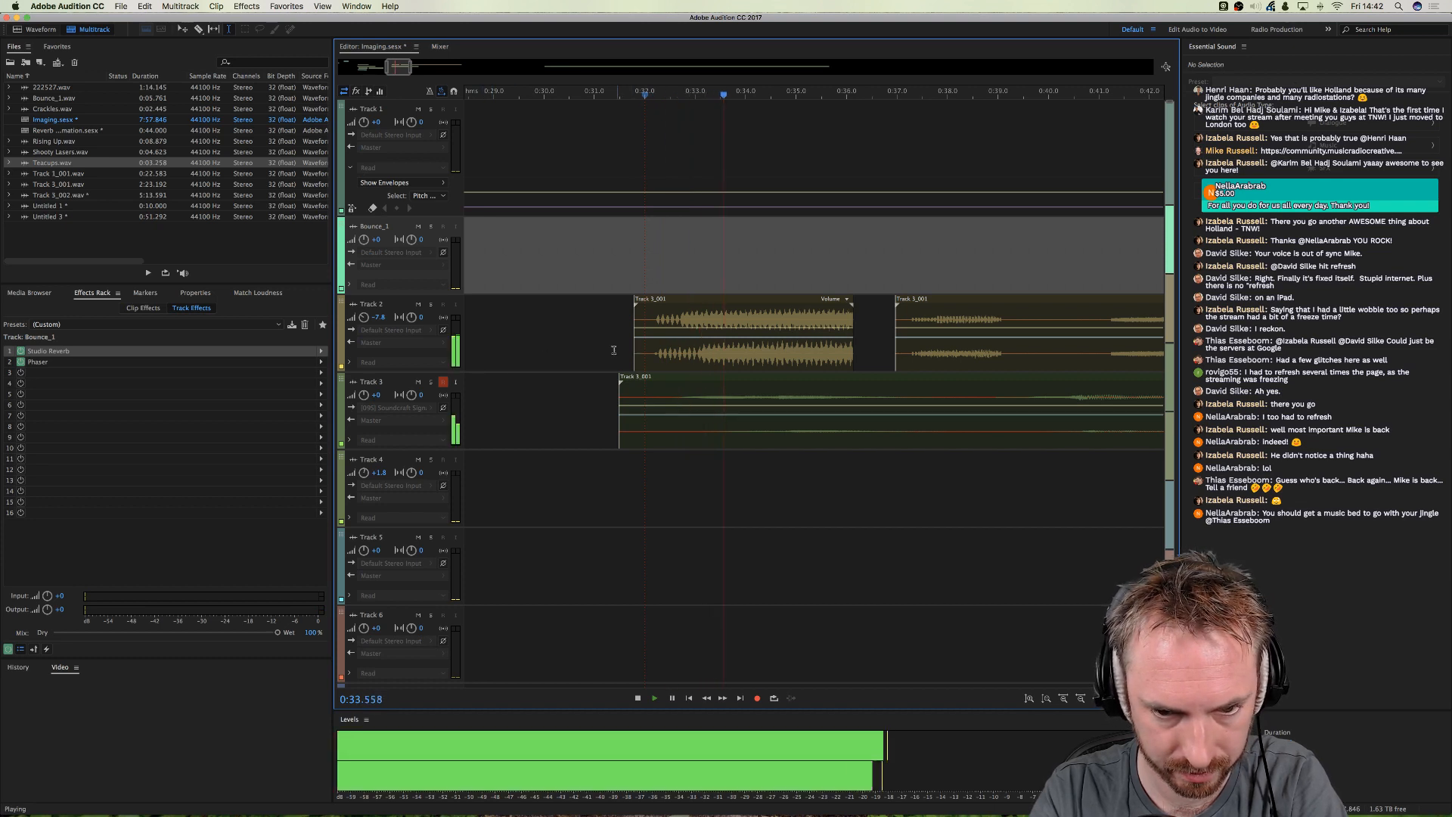
click(869, 318)
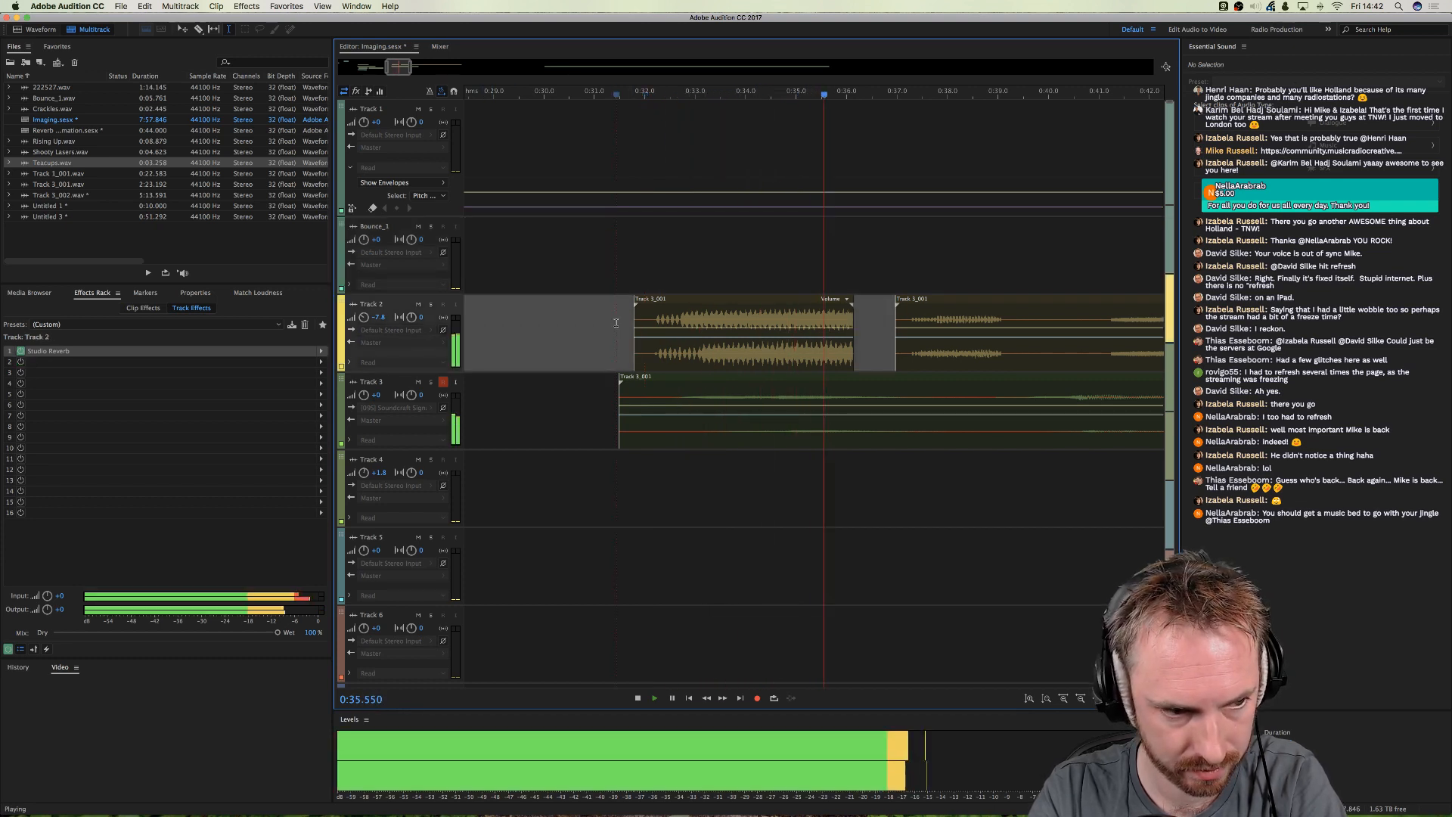
key(space)
- Play the short Track 3_001 piece and move the remaining clip after it on Track 2 to start at about 0:41
click(842, 310)
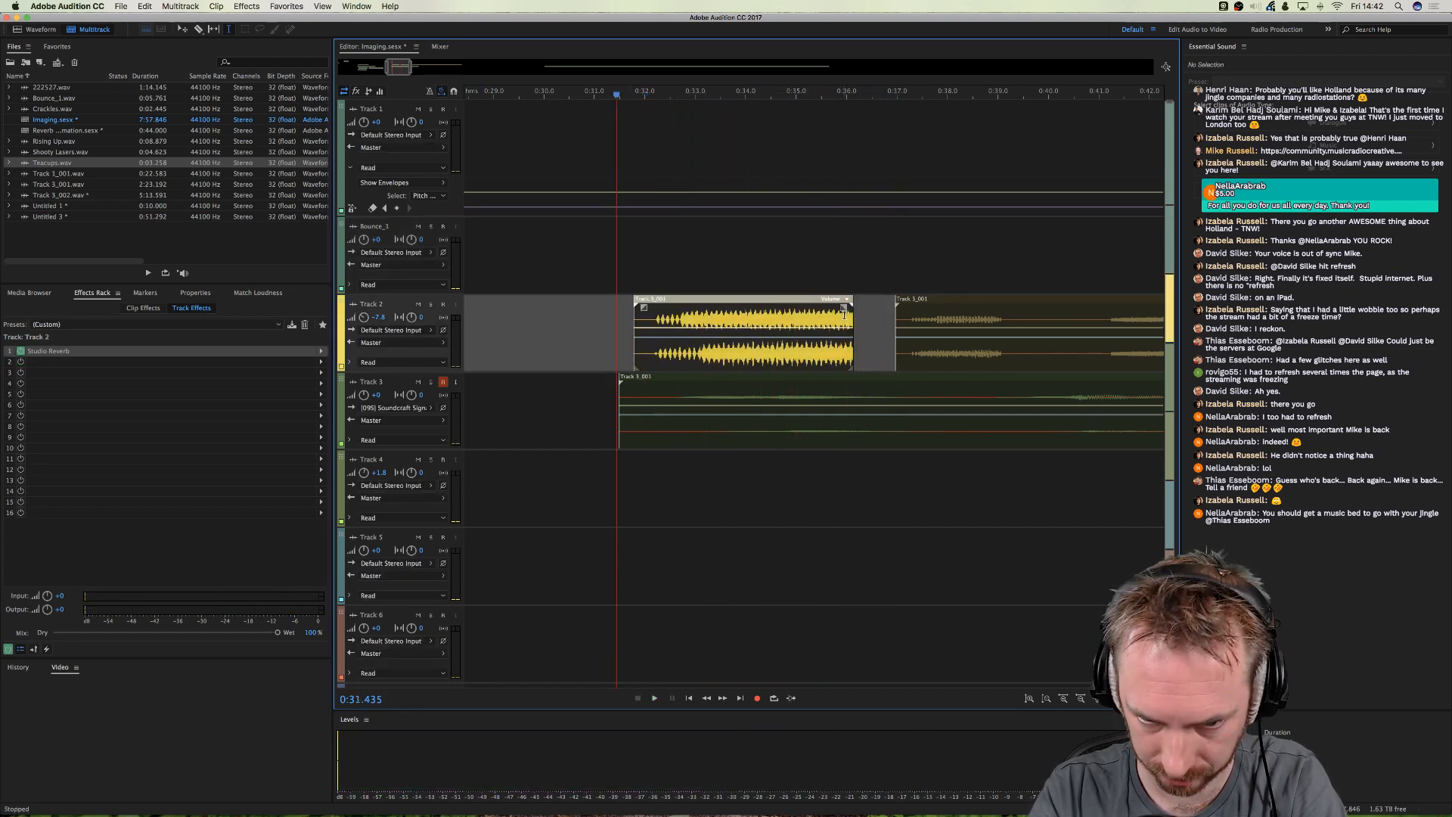
key(space)
scroll(807, 89, down, 5)
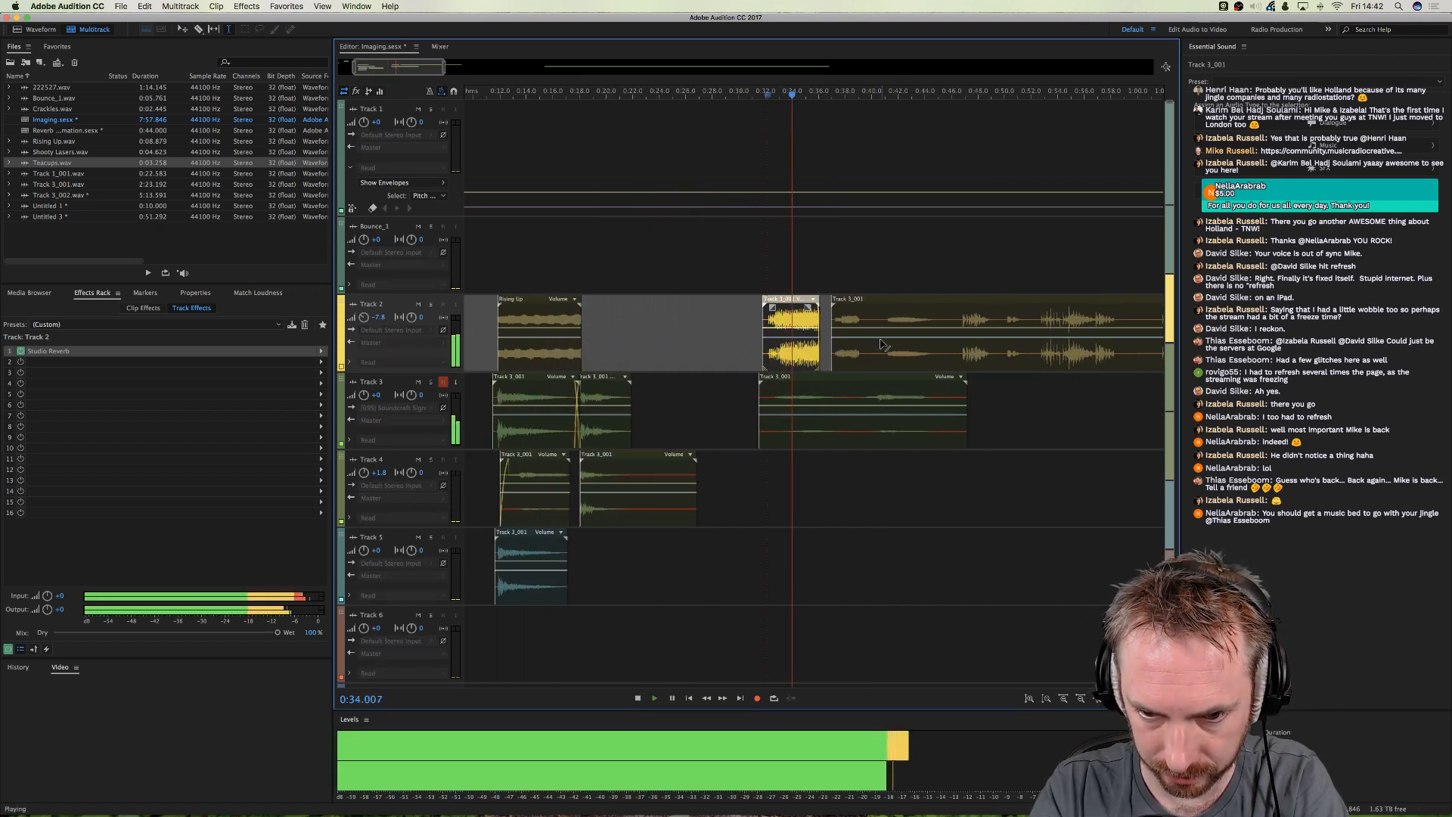
click(933, 344)
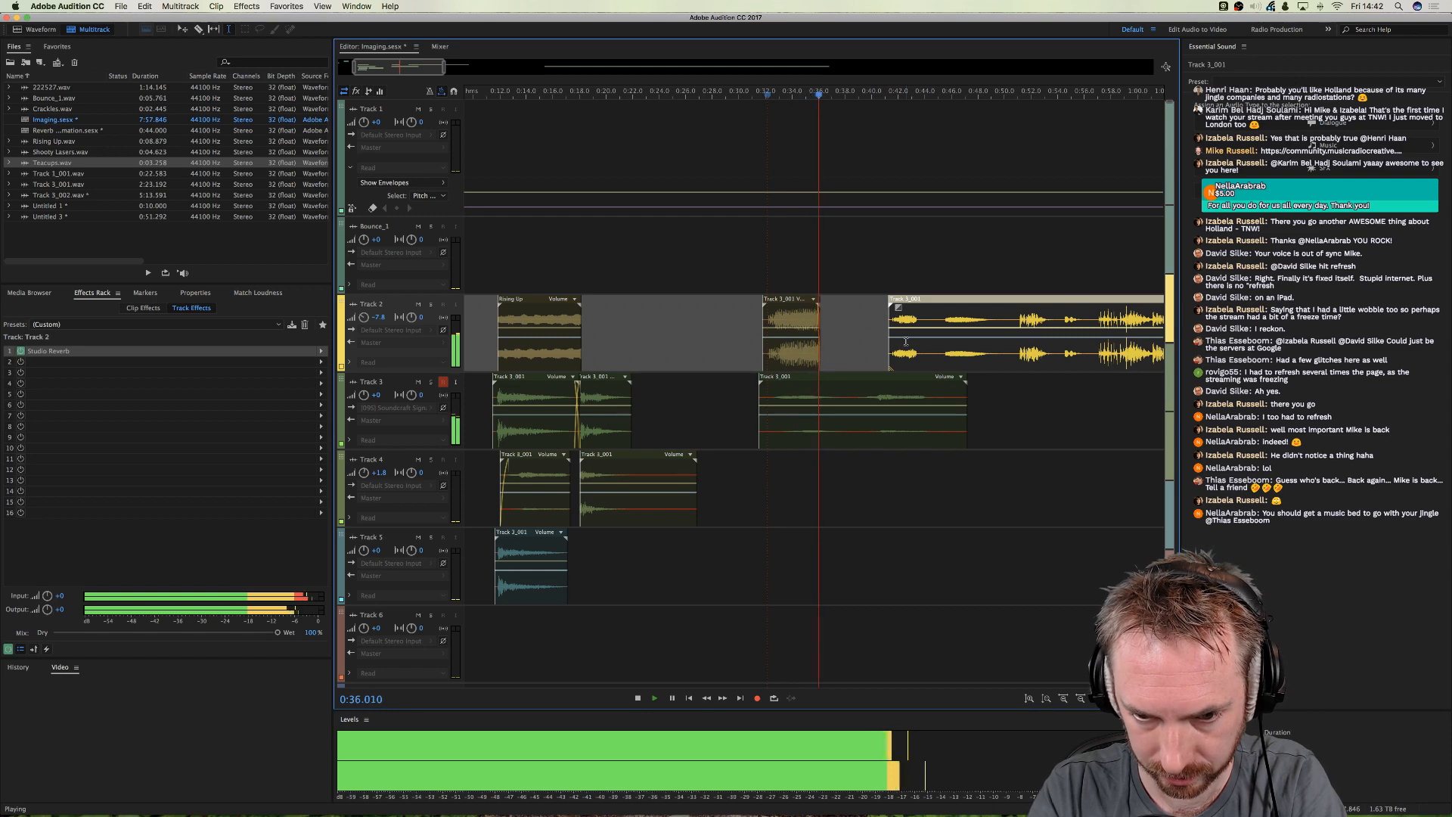
- Delete the part of the Track 3 clip after about 0:38.7 and fade out its end
click(819, 361)
key(space)
drag(855, 409, 1012, 404)
key(Delete)
click(821, 397)
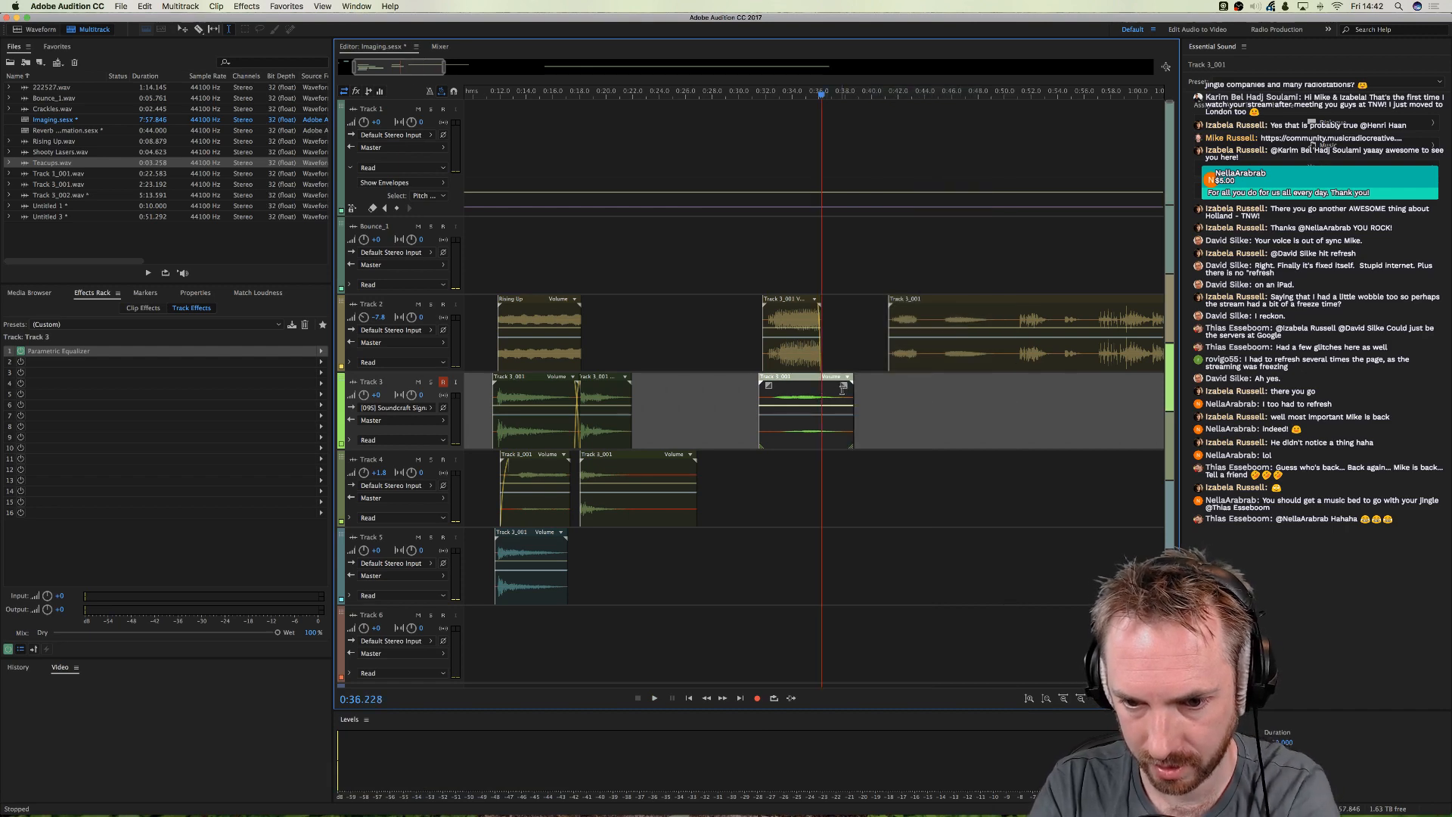
click(902, 385)
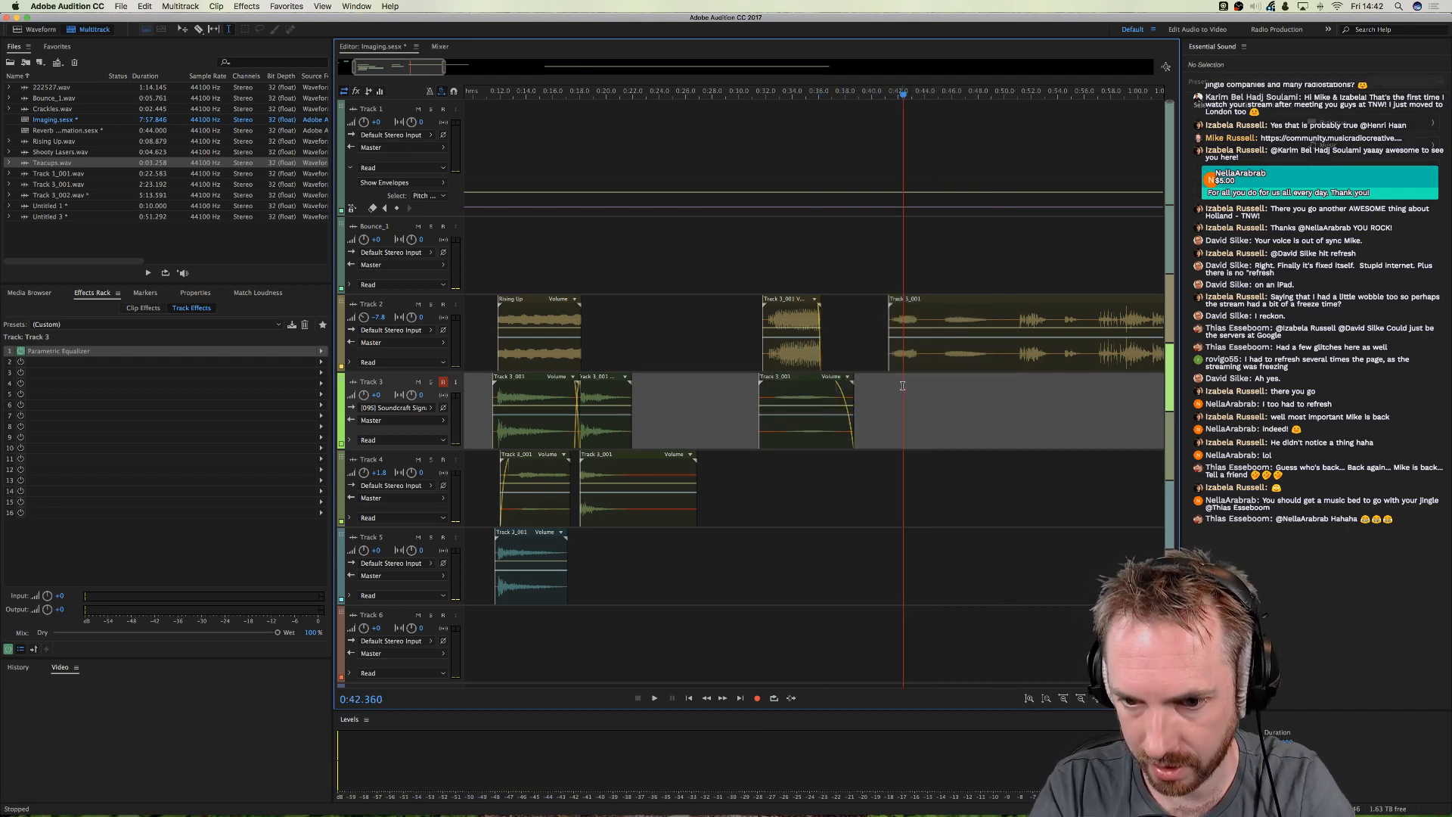
- Play through parts of the long remaining Track 3_001 clip on Track 2 and delete the clip
click(946, 364)
key(space)
scroll(967, 98, down, 3)
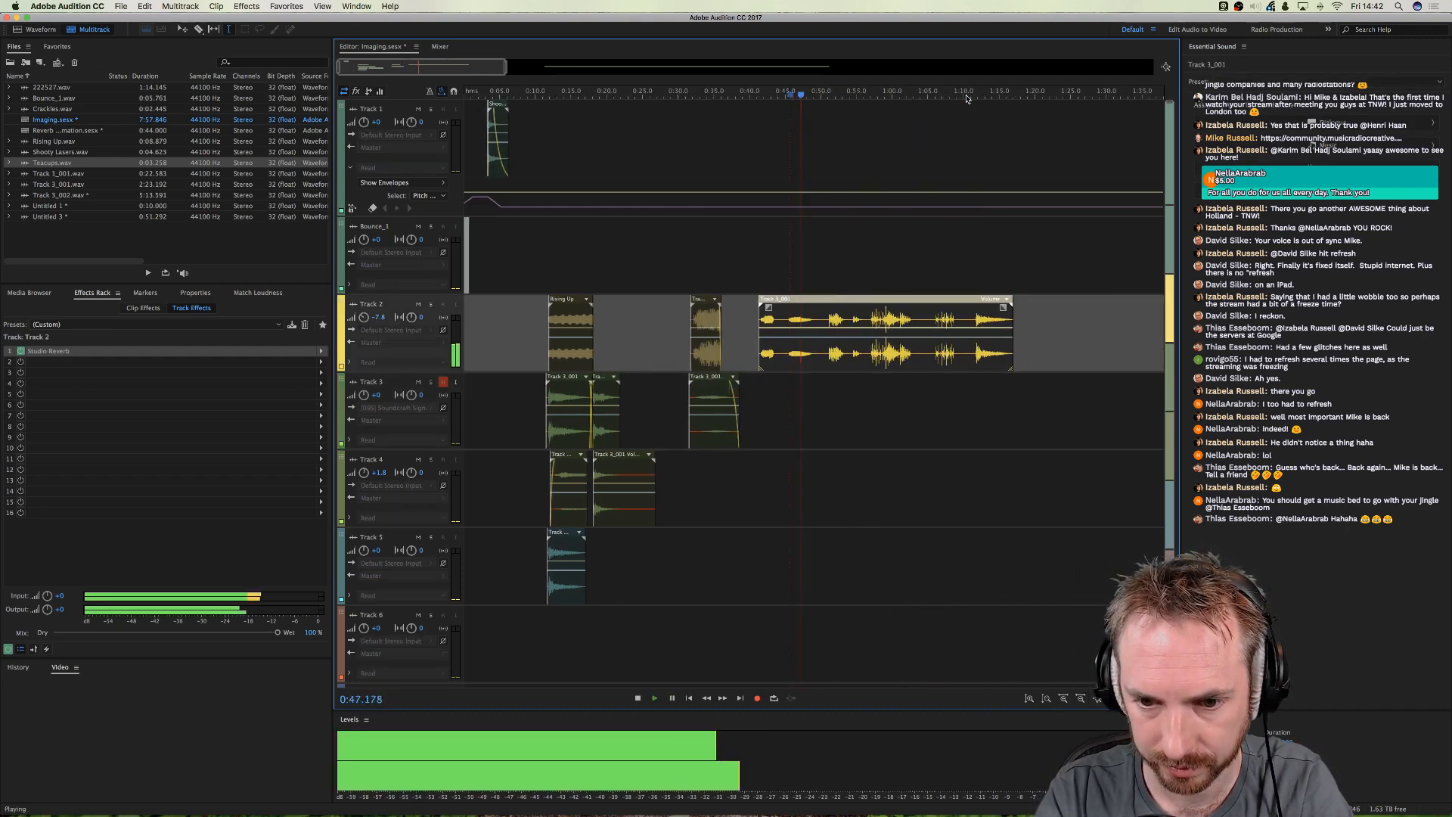
click(827, 361)
click(825, 362)
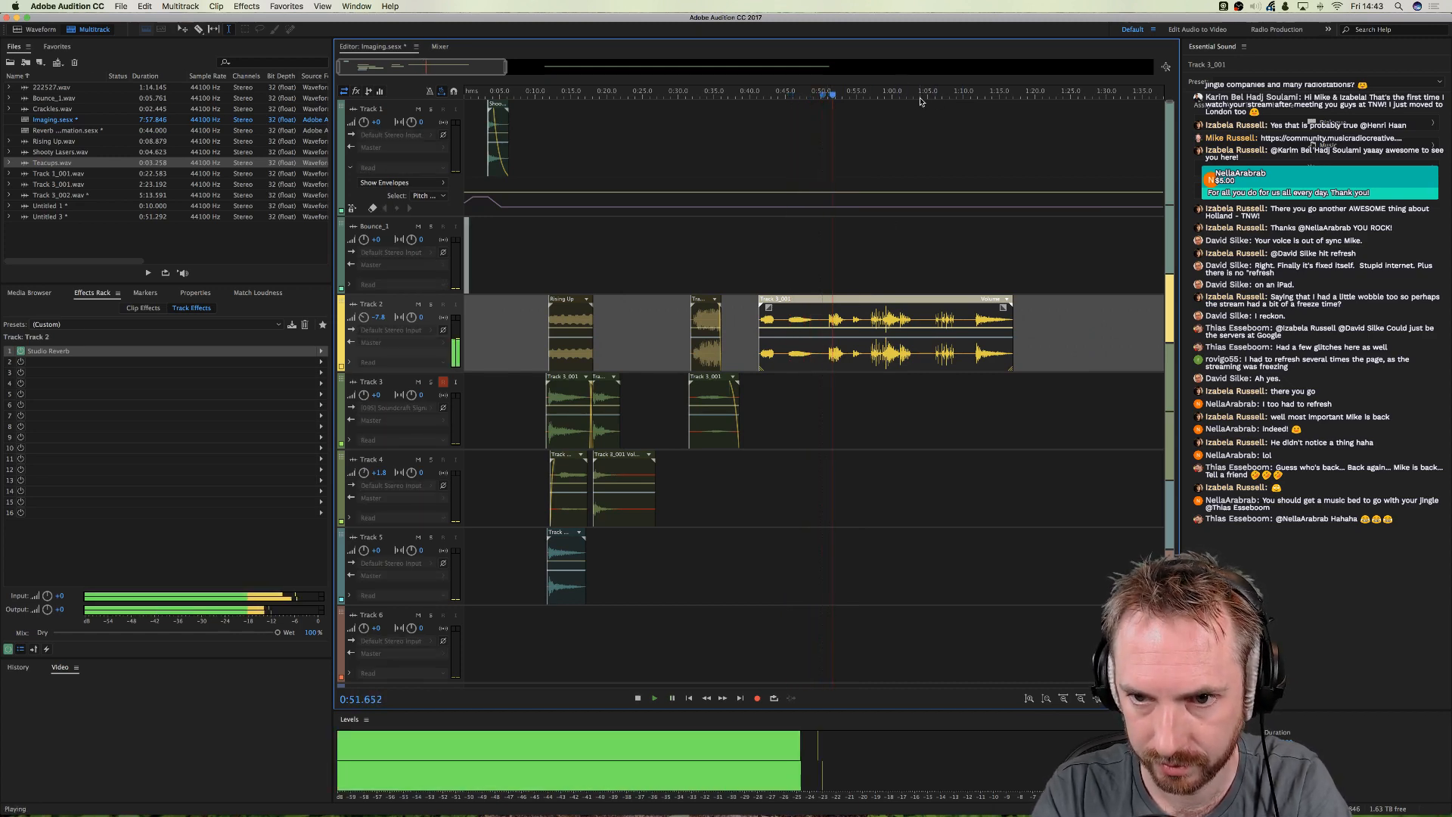
scroll(899, 88, down, 4)
key(space)
click(817, 350)
key(space)
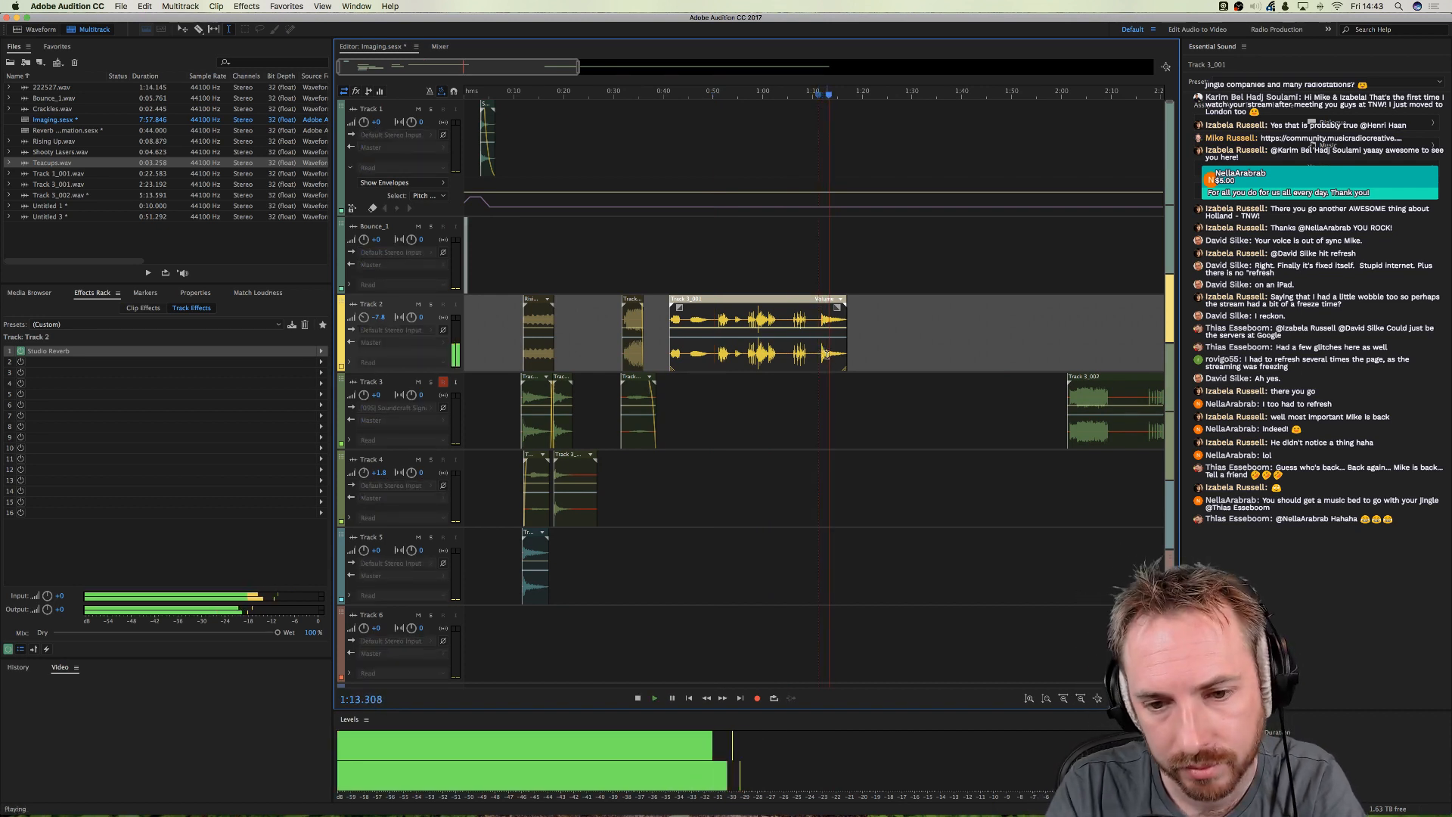
key(space)
key(Delete)
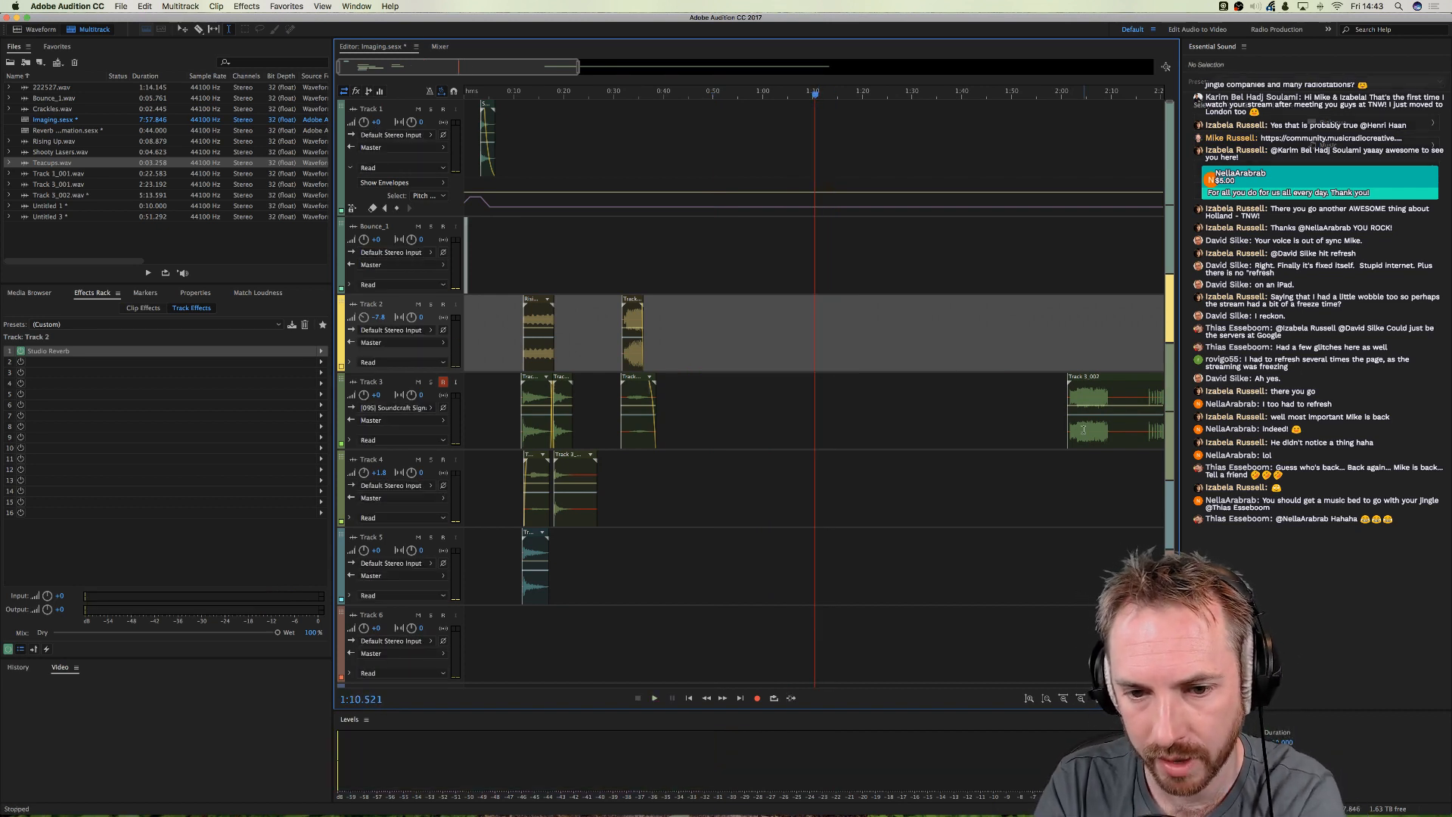
- Move the long Track 3_002 clip from Track 3 to Track 2, starting at about 0:48, and play its middle
drag(1074, 416, 709, 370)
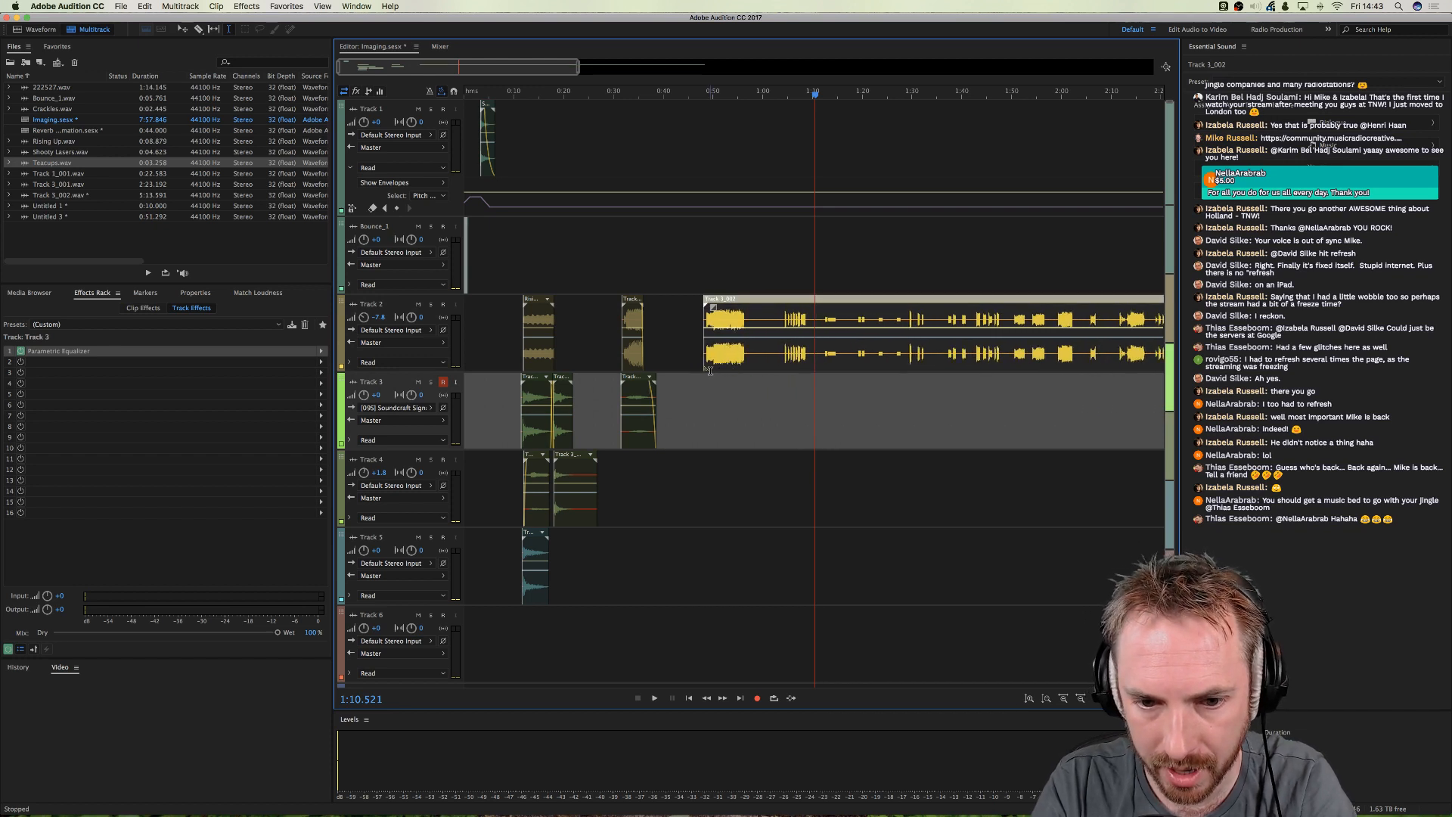
scroll(941, 367, right, 2)
click(1002, 354)
key(space)
scroll(1001, 354, right, 2)
scroll(990, 353, right, 1)
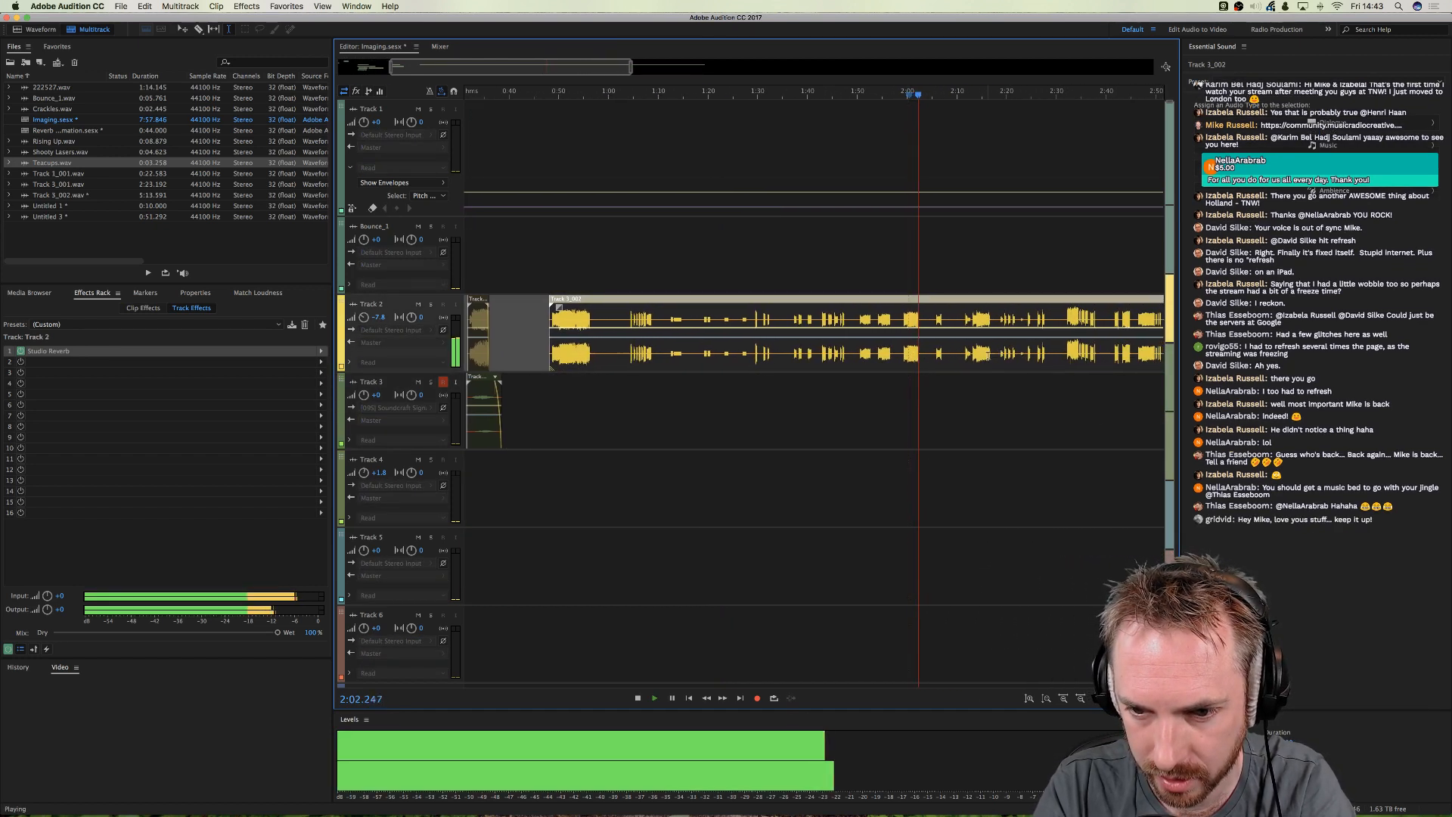
- Play the Track 3_002 clip further along and delete its stretch between about 0:58 and 2:13
click(974, 355)
scroll(974, 356, right, 2)
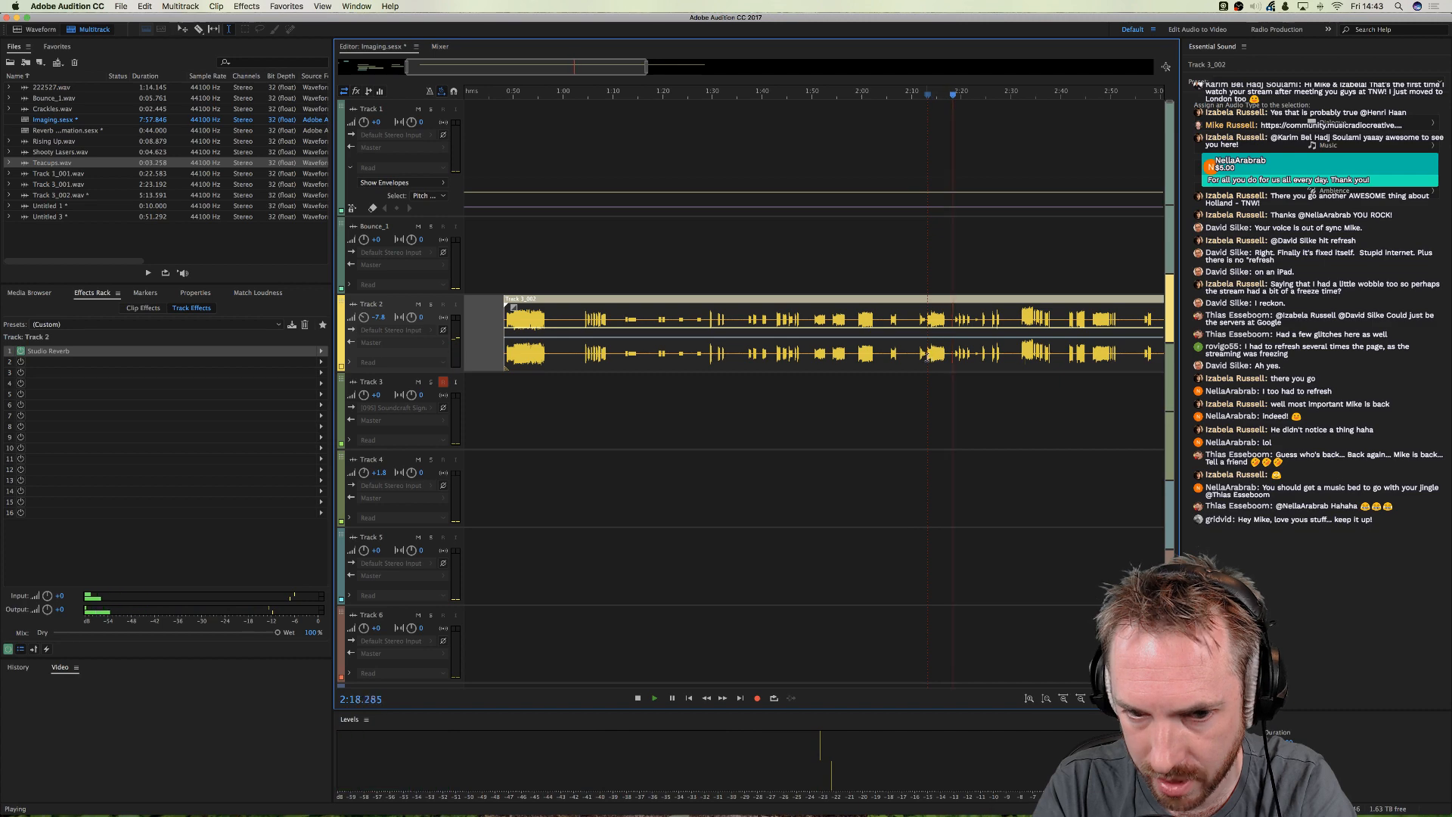
key(space)
drag(927, 355, 553, 351)
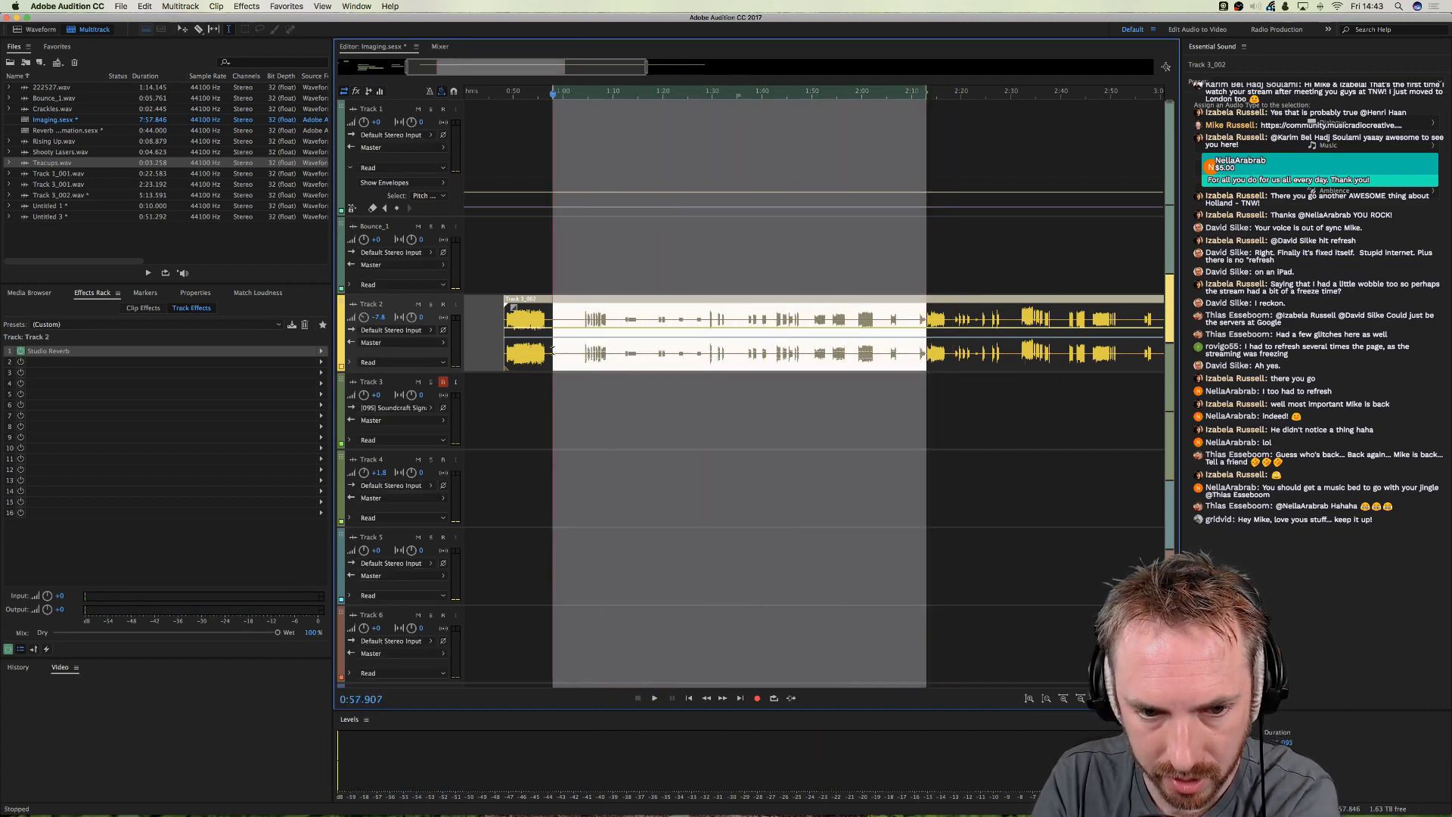
key(Delete)
click(913, 390)
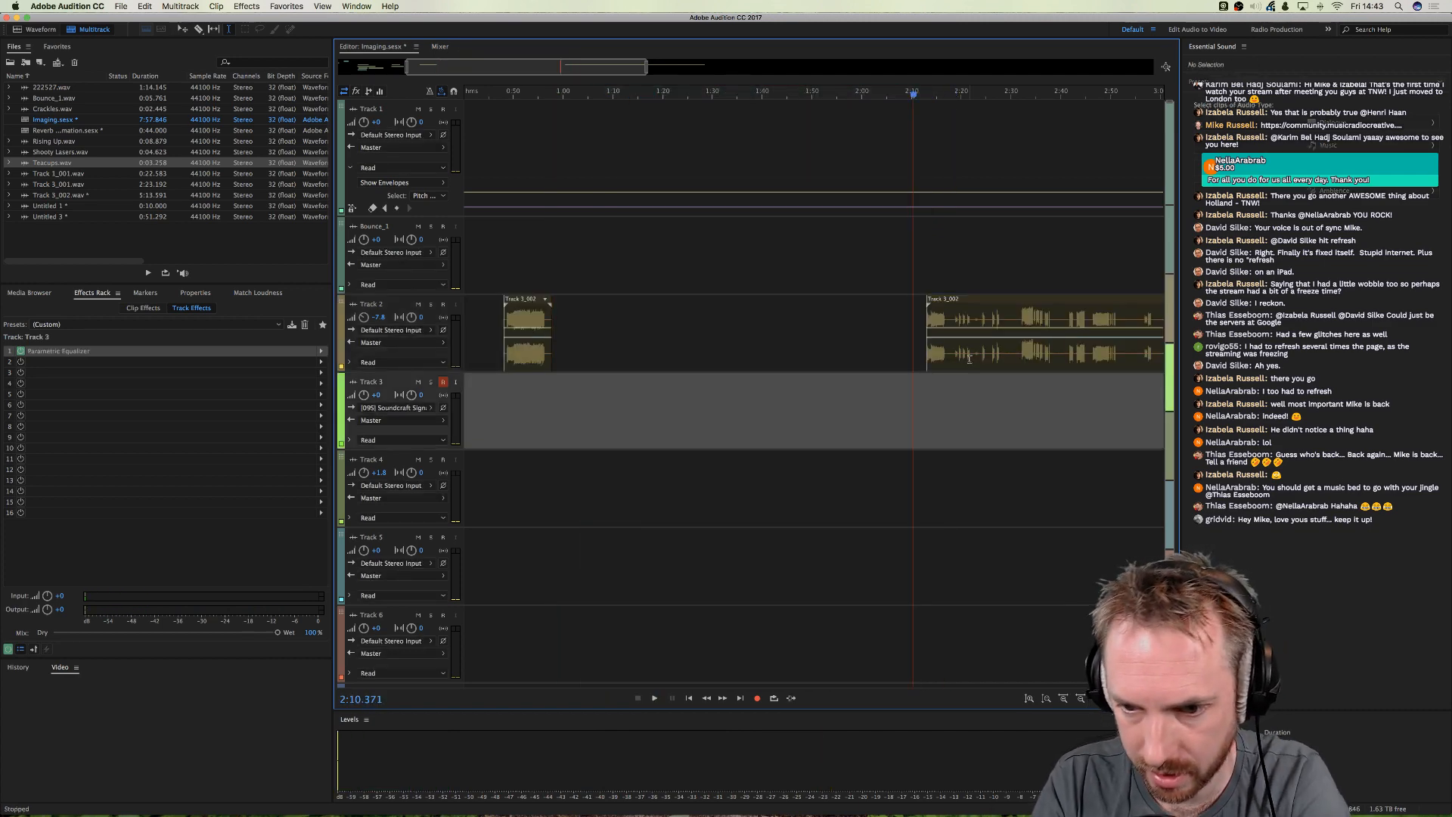
- Play the later Track 3_002 clip from about 2:31 and delete only its stretch between about 2:17 and 3:07
click(1020, 352)
key(space)
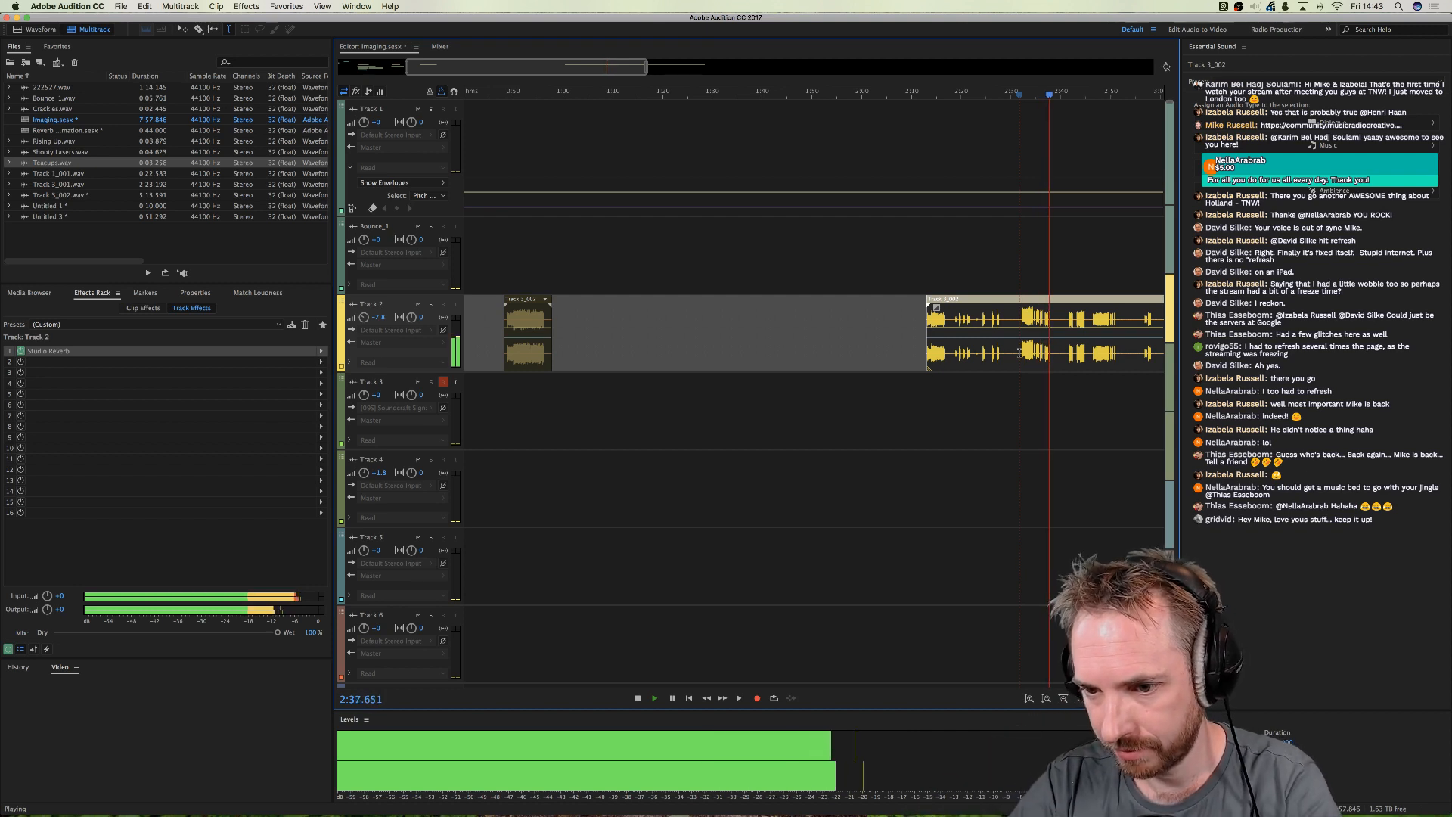
key(space)
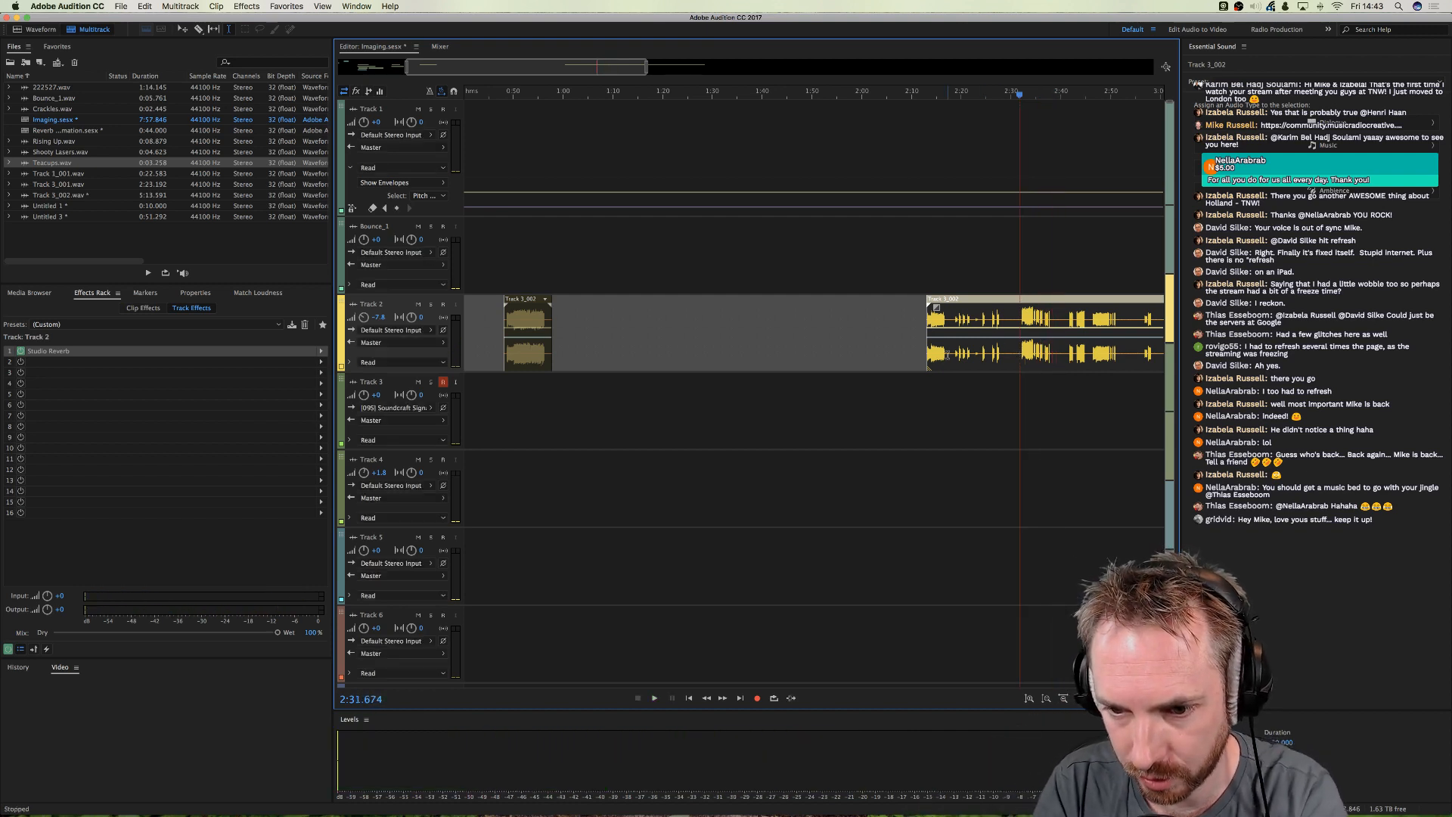
drag(947, 354, 1060, 347)
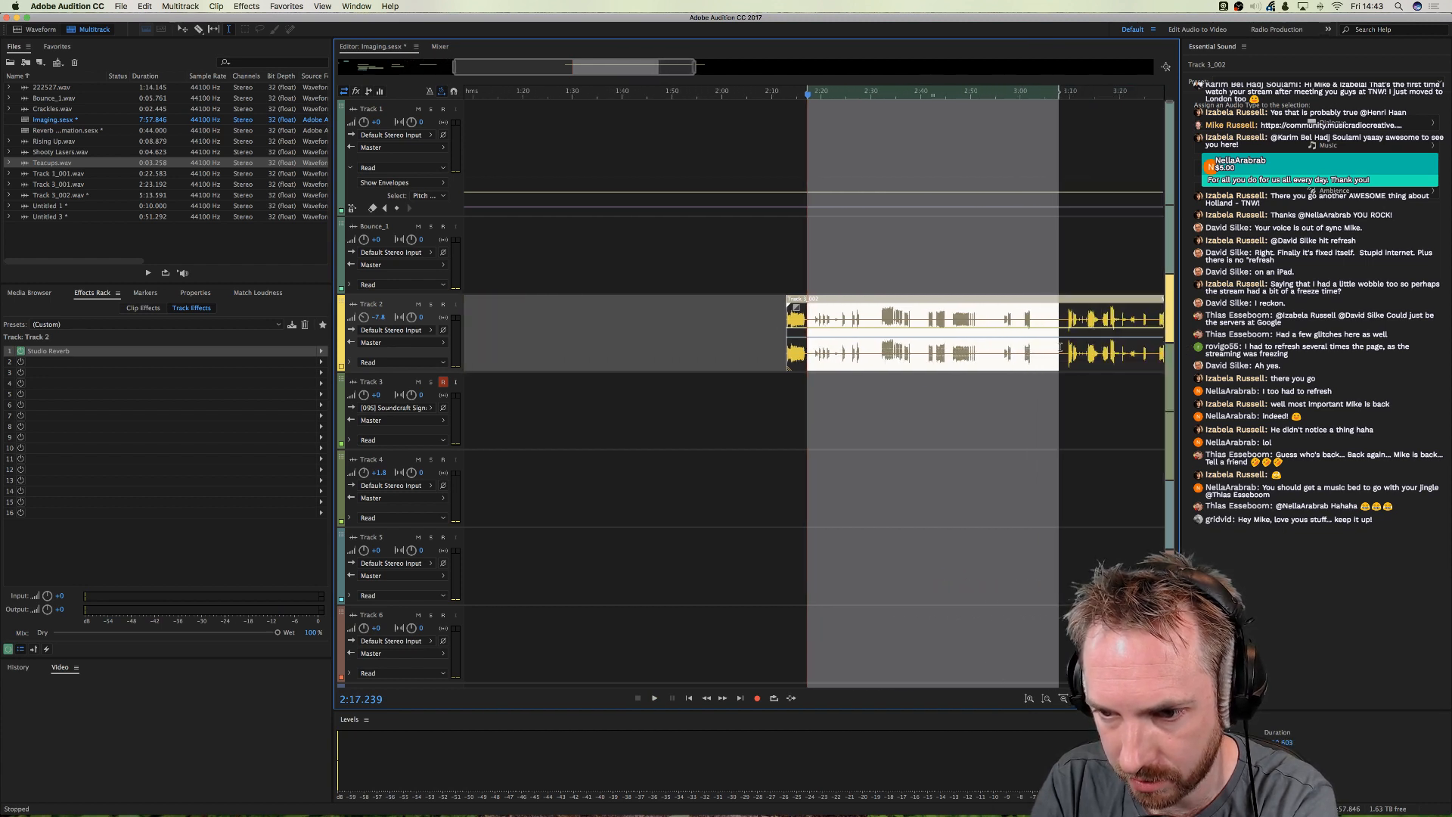
key(Delete)
key(Delete)
click(1066, 350)
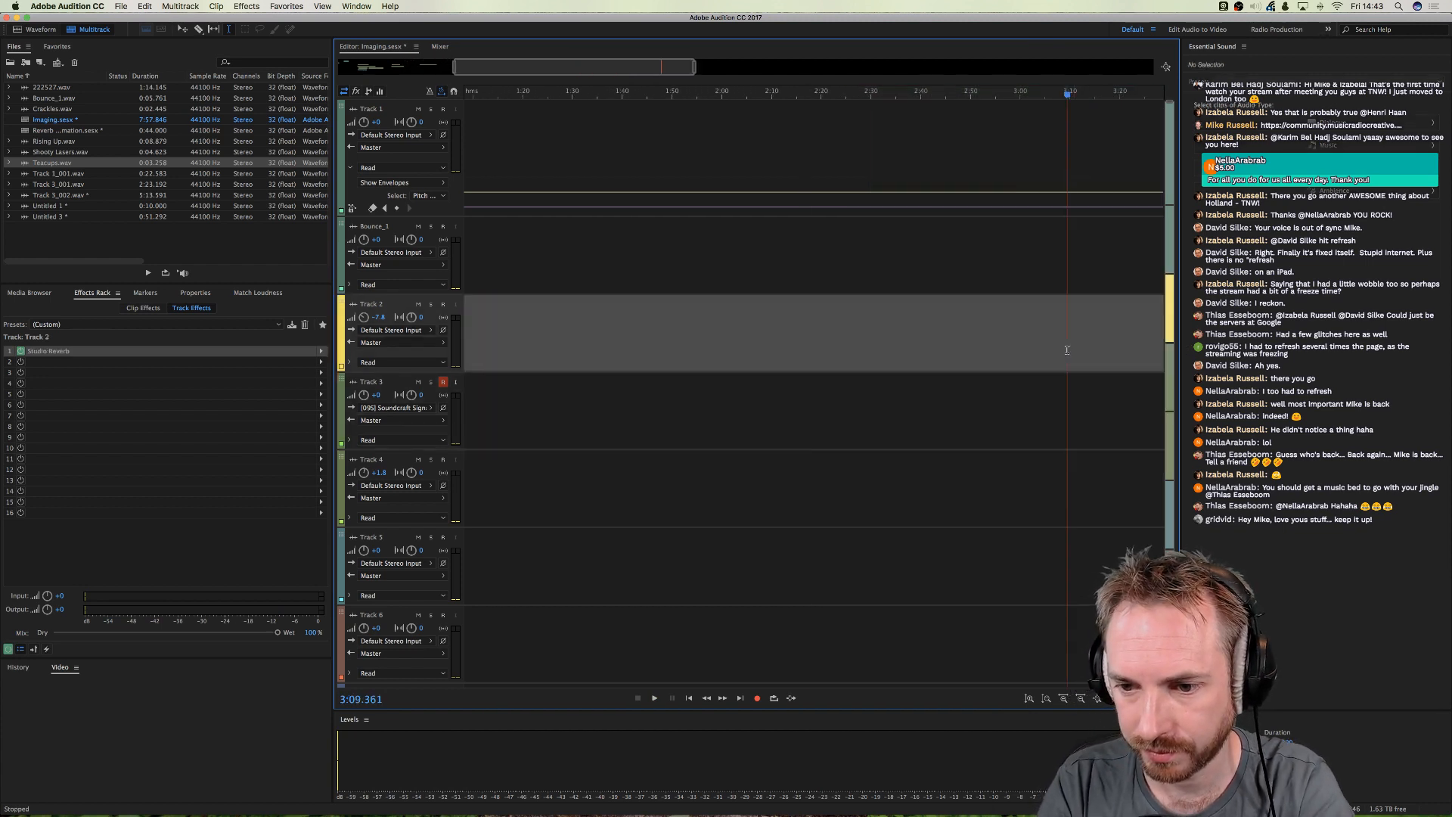
key(super+z)
- Move the short Track 3_002 piece at about 2:13 earlier on Track 2, starting at about 1:04
key(minus)
key(minus)
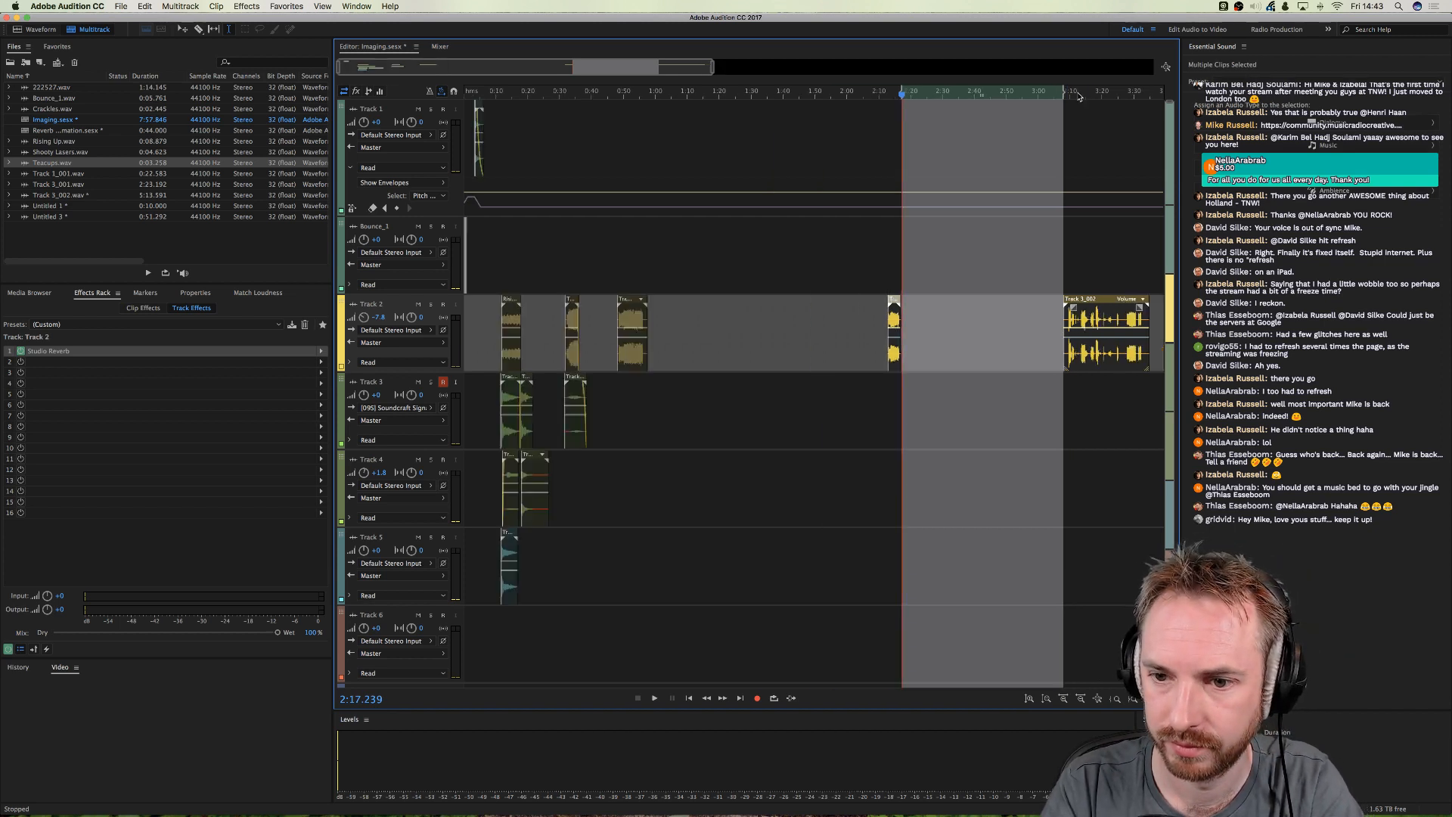
click(659, 253)
drag(799, 351, 660, 361)
click(575, 264)
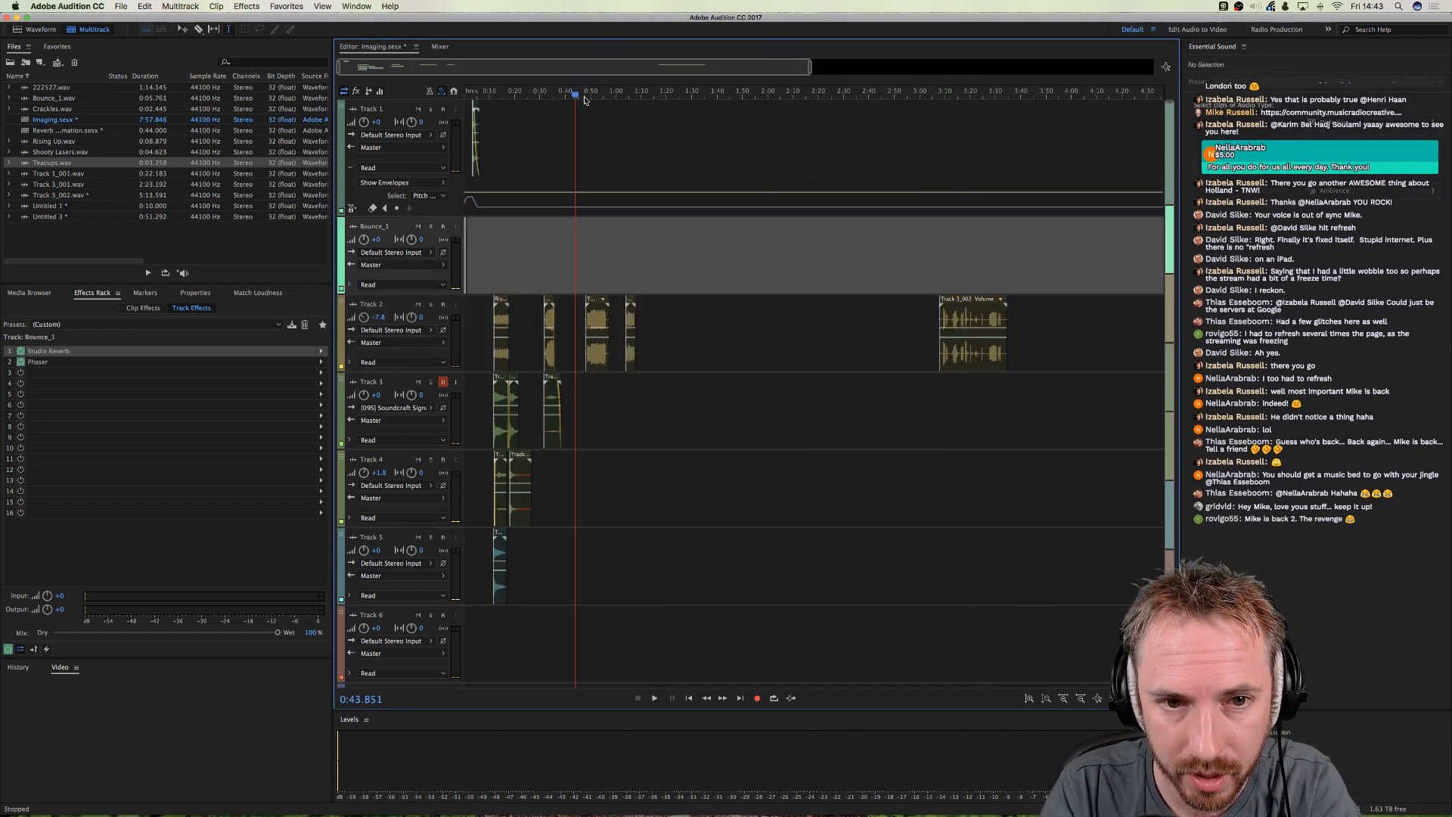
- Play the Track 3_002 clip starting at about 0:48 and delete its middle between about 0:50.2 and 0:55.8
key(equal)
key(equal)
key(equal)
key(space)
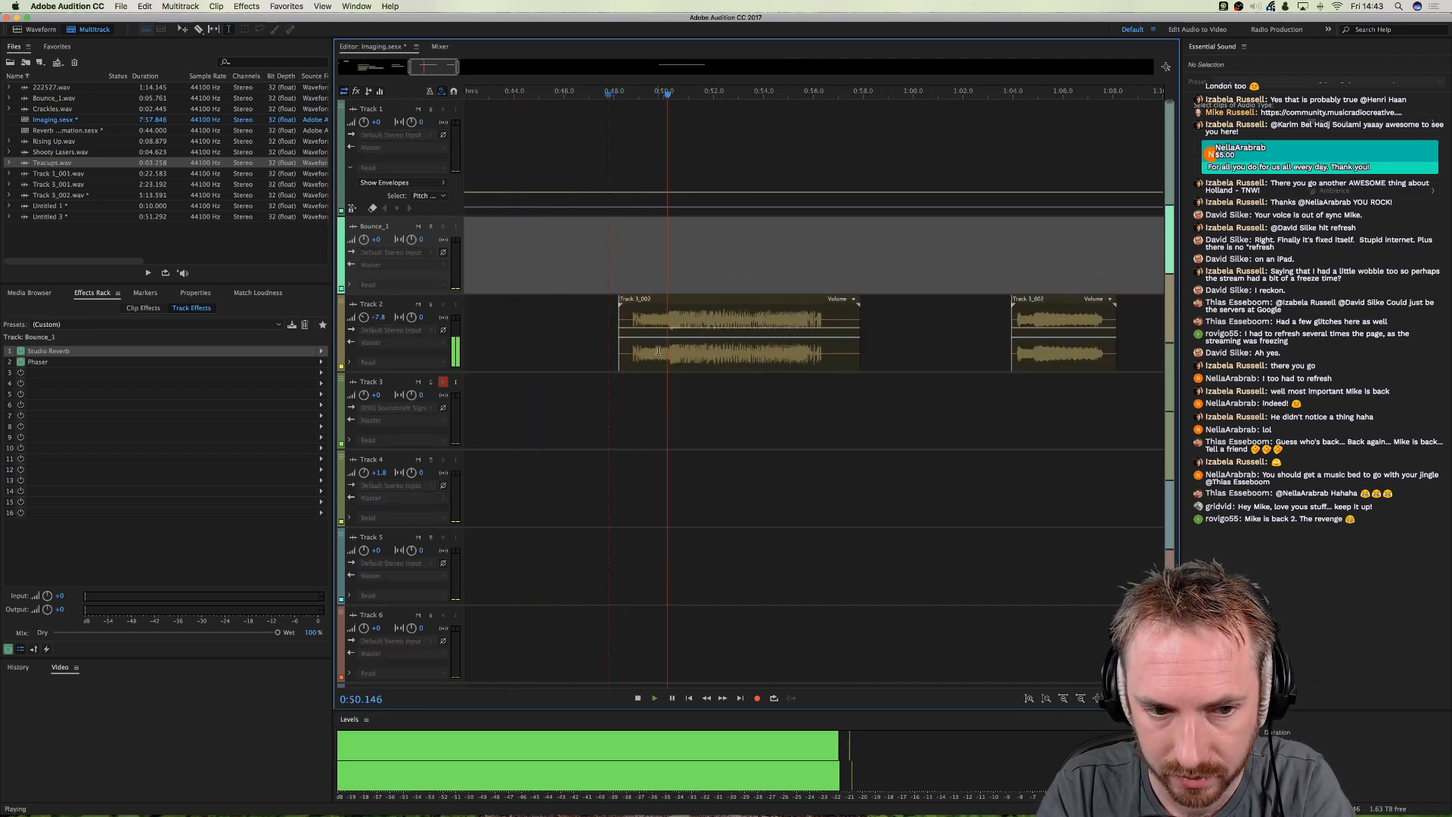
click(584, 360)
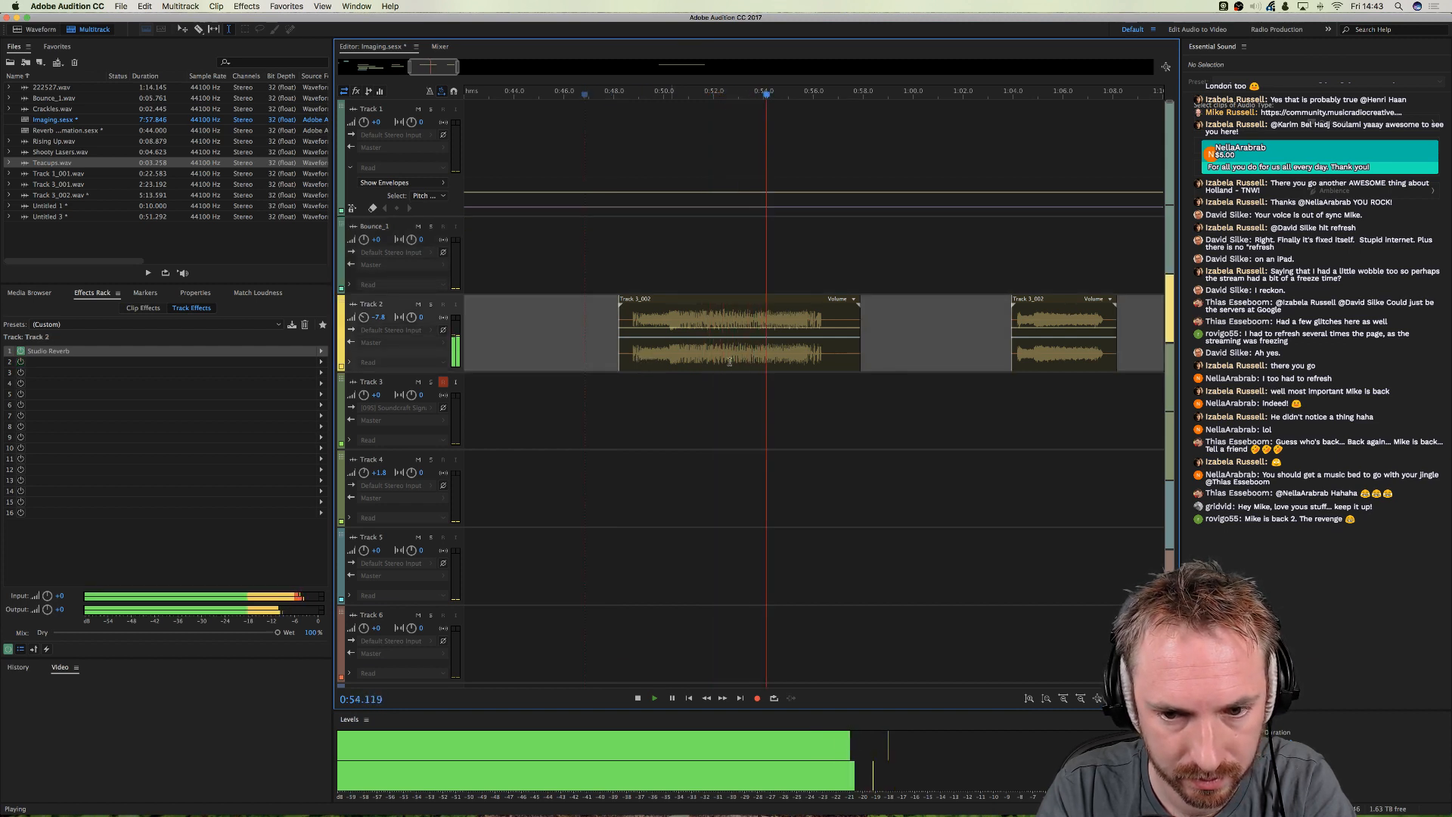
drag(808, 354, 669, 356)
key(space)
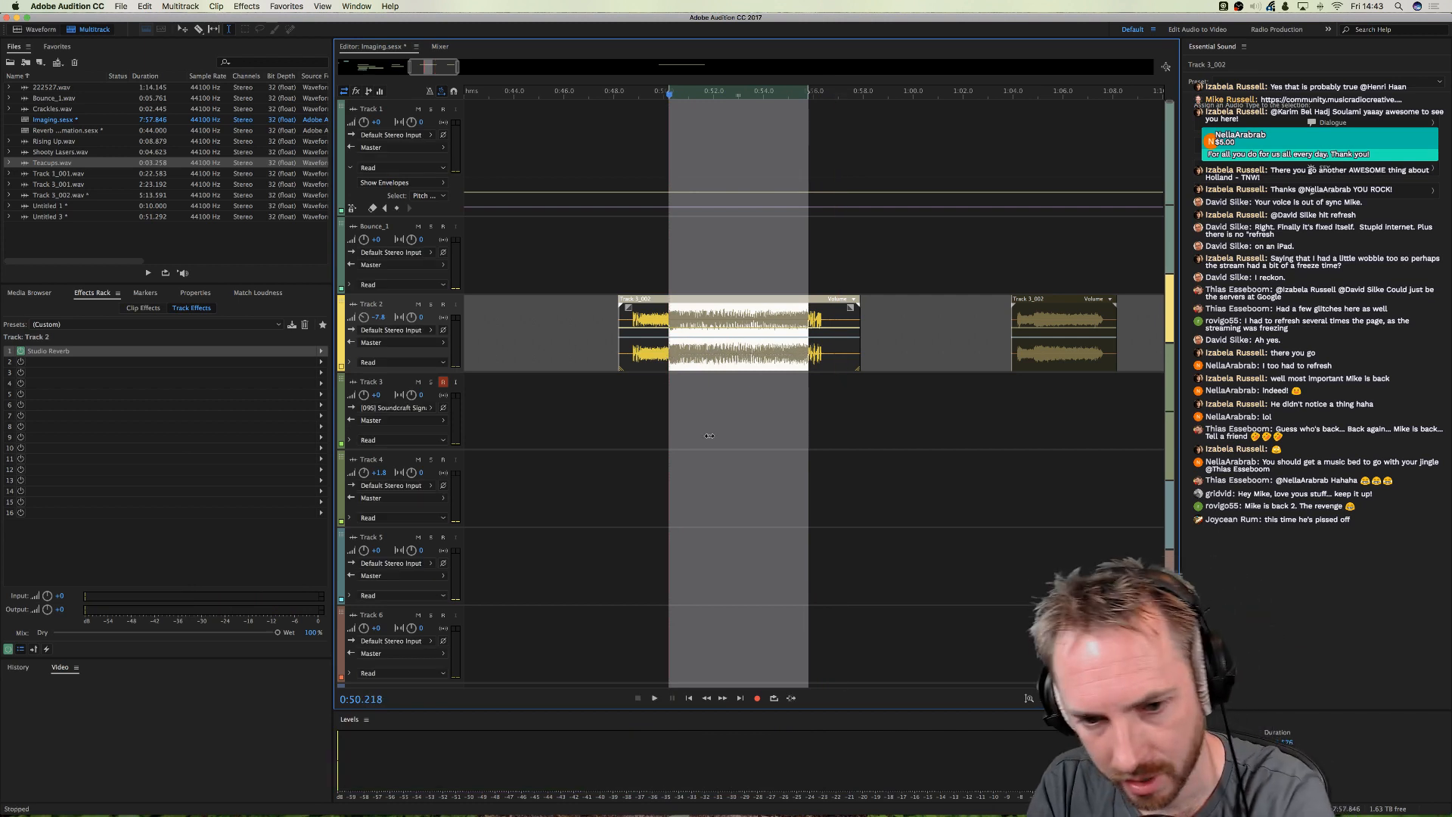
key(Delete)
click(713, 400)
- Move the trailing Track 3_002 piece back to overlap the first piece at about 0:50 with a crossfade, and play it
drag(823, 362, 680, 364)
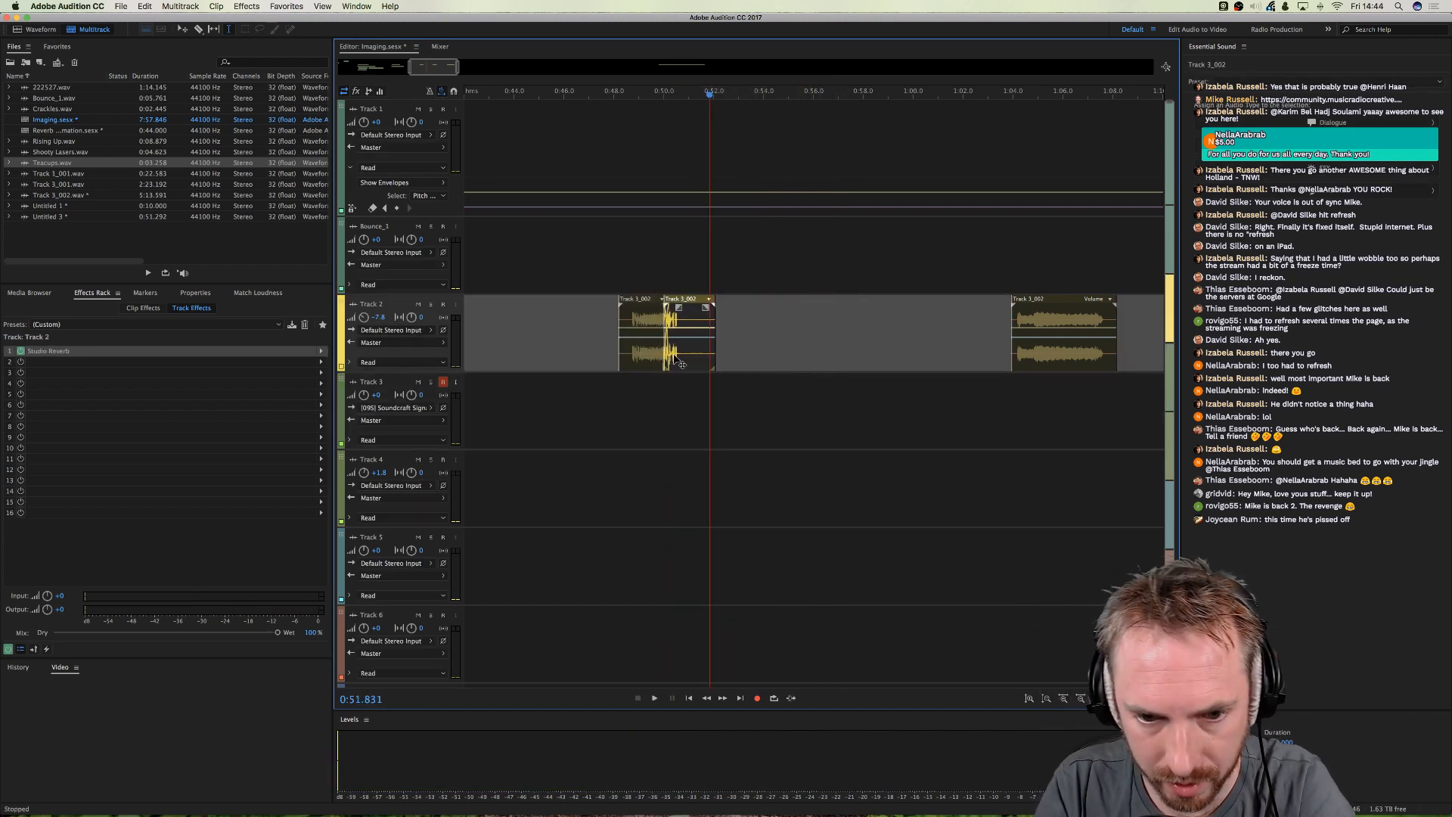
click(635, 374)
key(space)
key(space)
- Play the joined pieces from about 0:46 and save the session, including the changes to Track 3_002.wav
click(566, 290)
key(space)
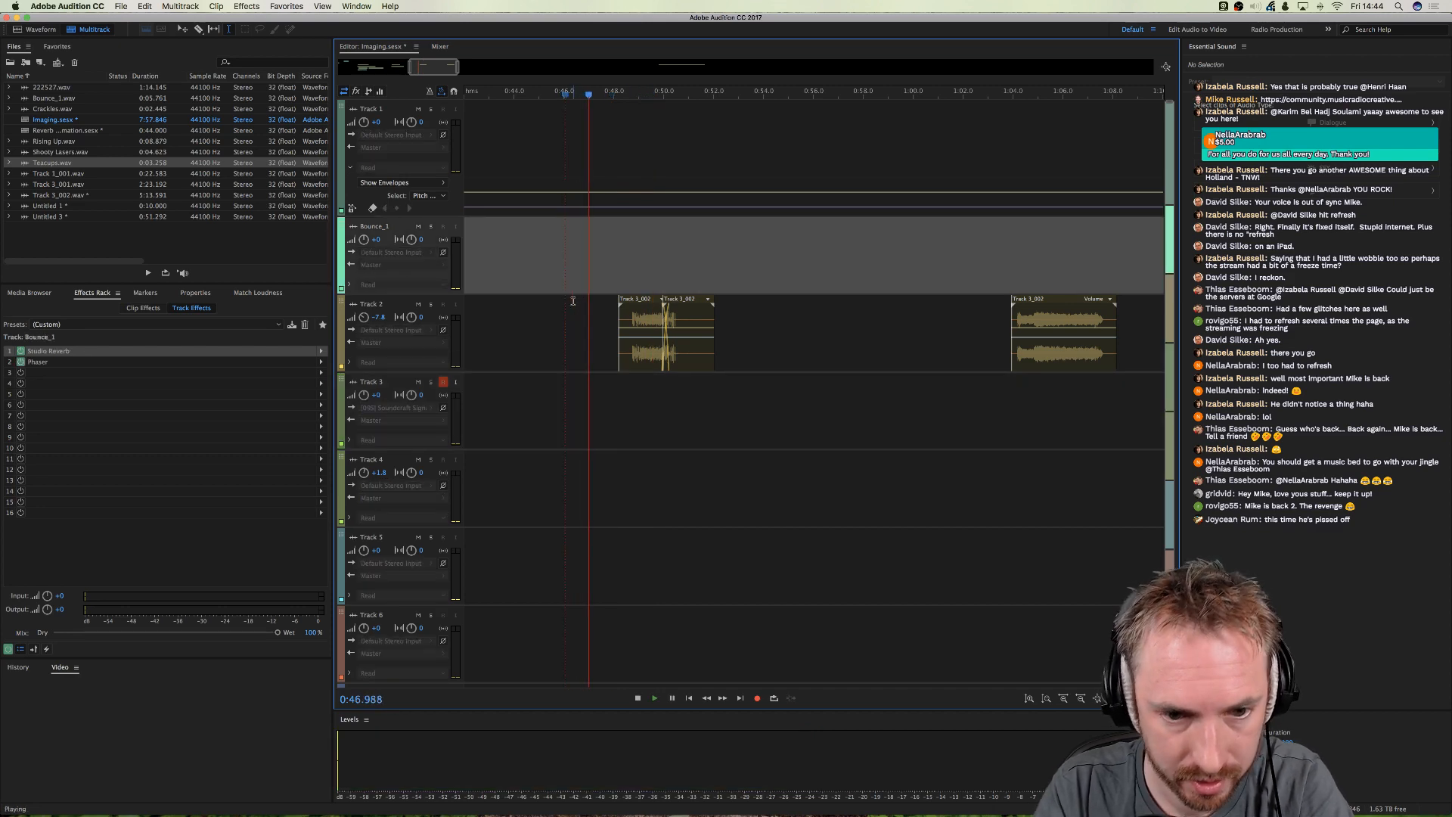
key(super+s)
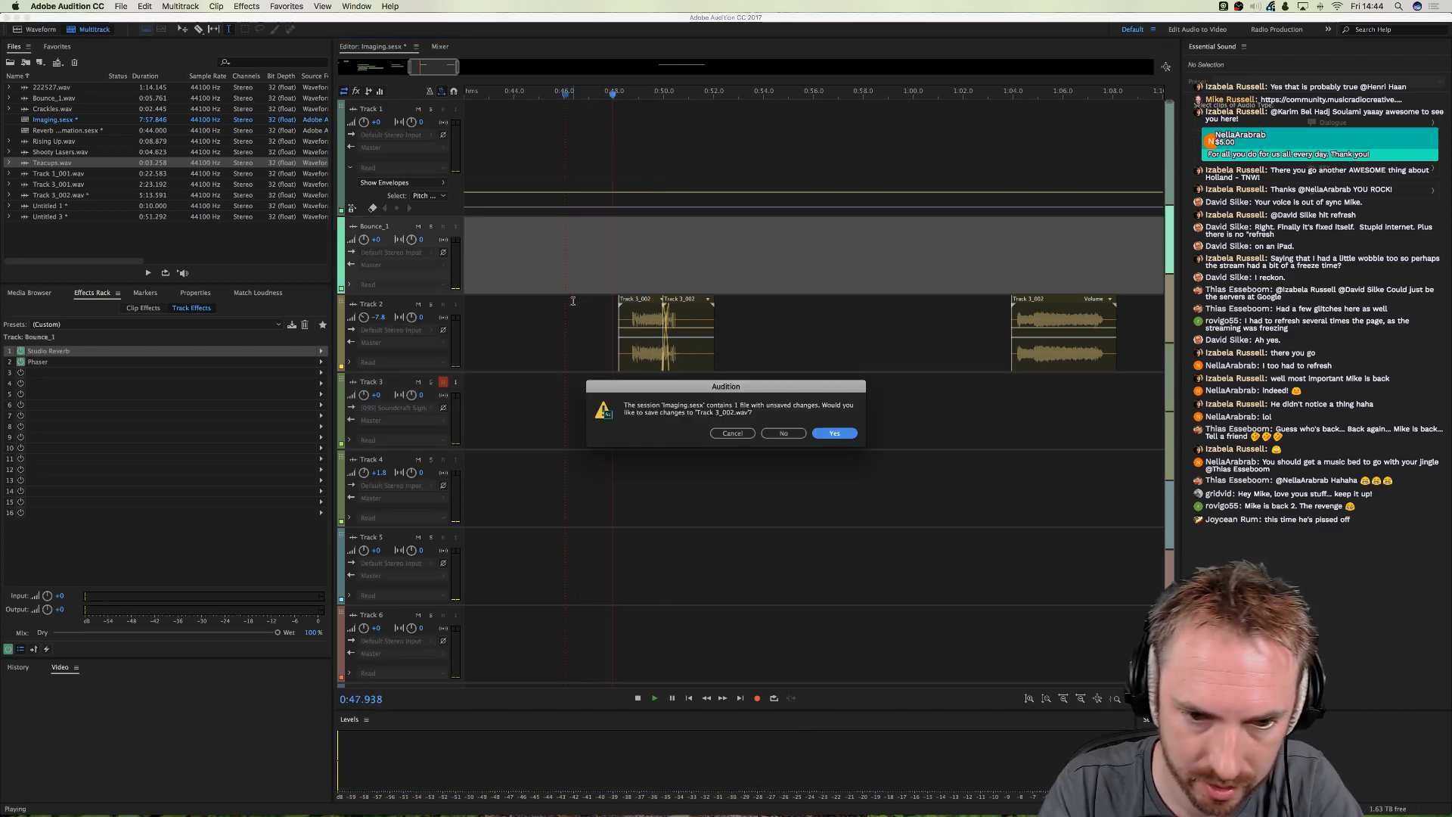
click(826, 434)
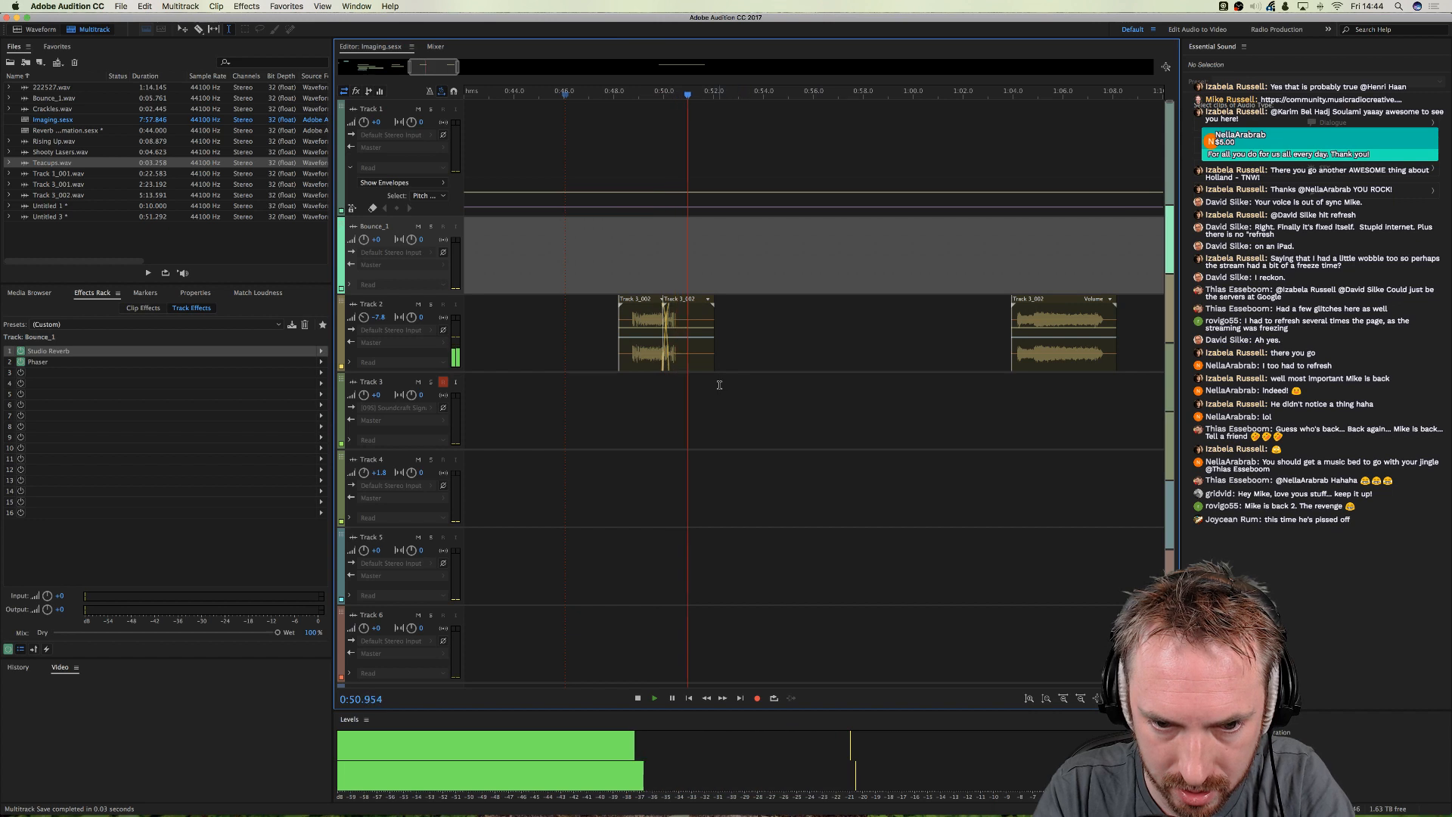
- Copy a snippet from the Track 3_002 clip at about 1:05 onto the end of the first piece at about 0:49.3
click(659, 356)
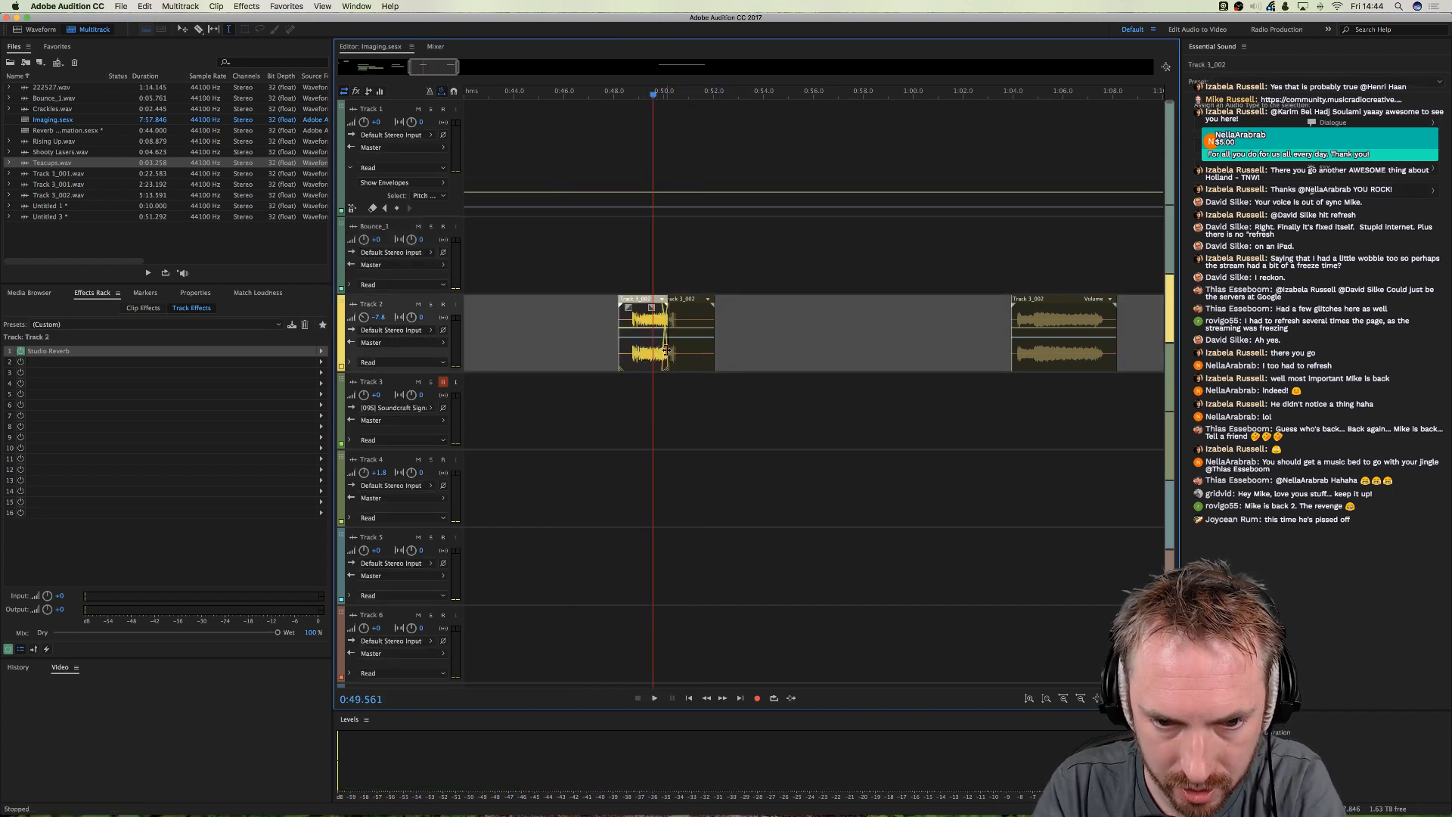
drag(1033, 358, 1040, 358)
click(648, 345)
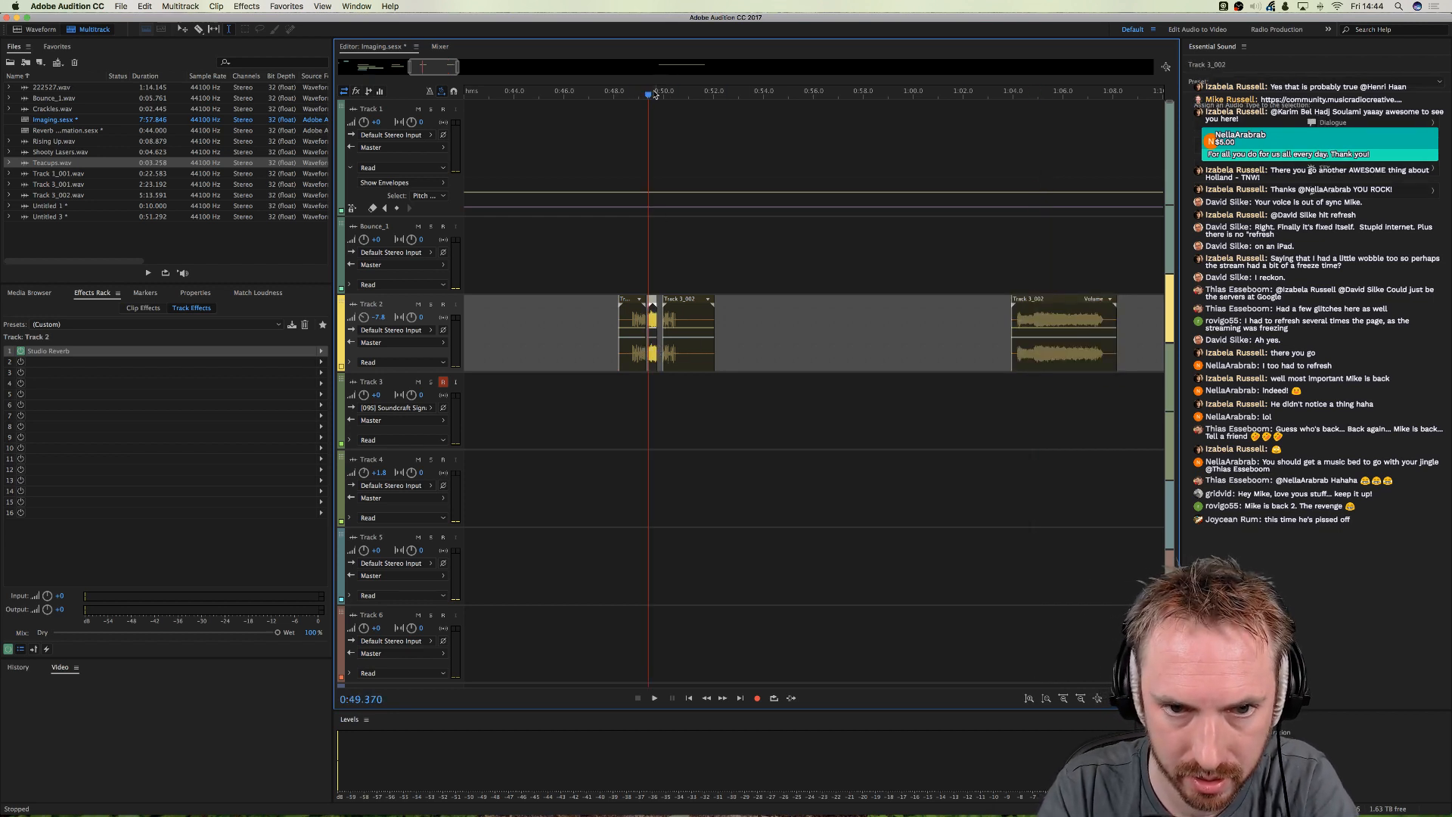
scroll(657, 89, up, 5)
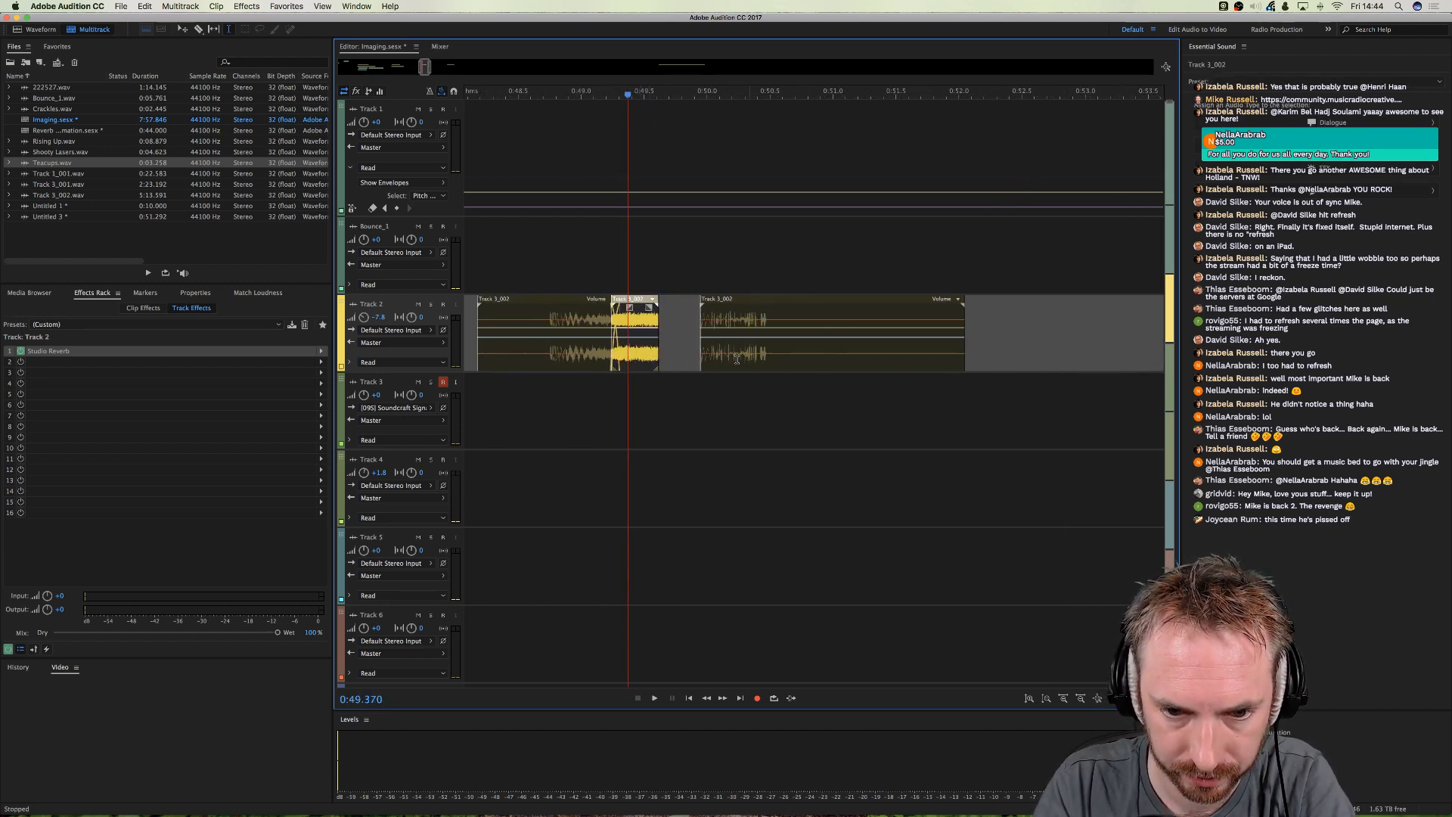
- Move the trailing Track 3_002 piece back to crossfade with the inserted snippet at about 0:49.5, and play the sequence
drag(742, 359, 689, 358)
click(495, 250)
key(space)
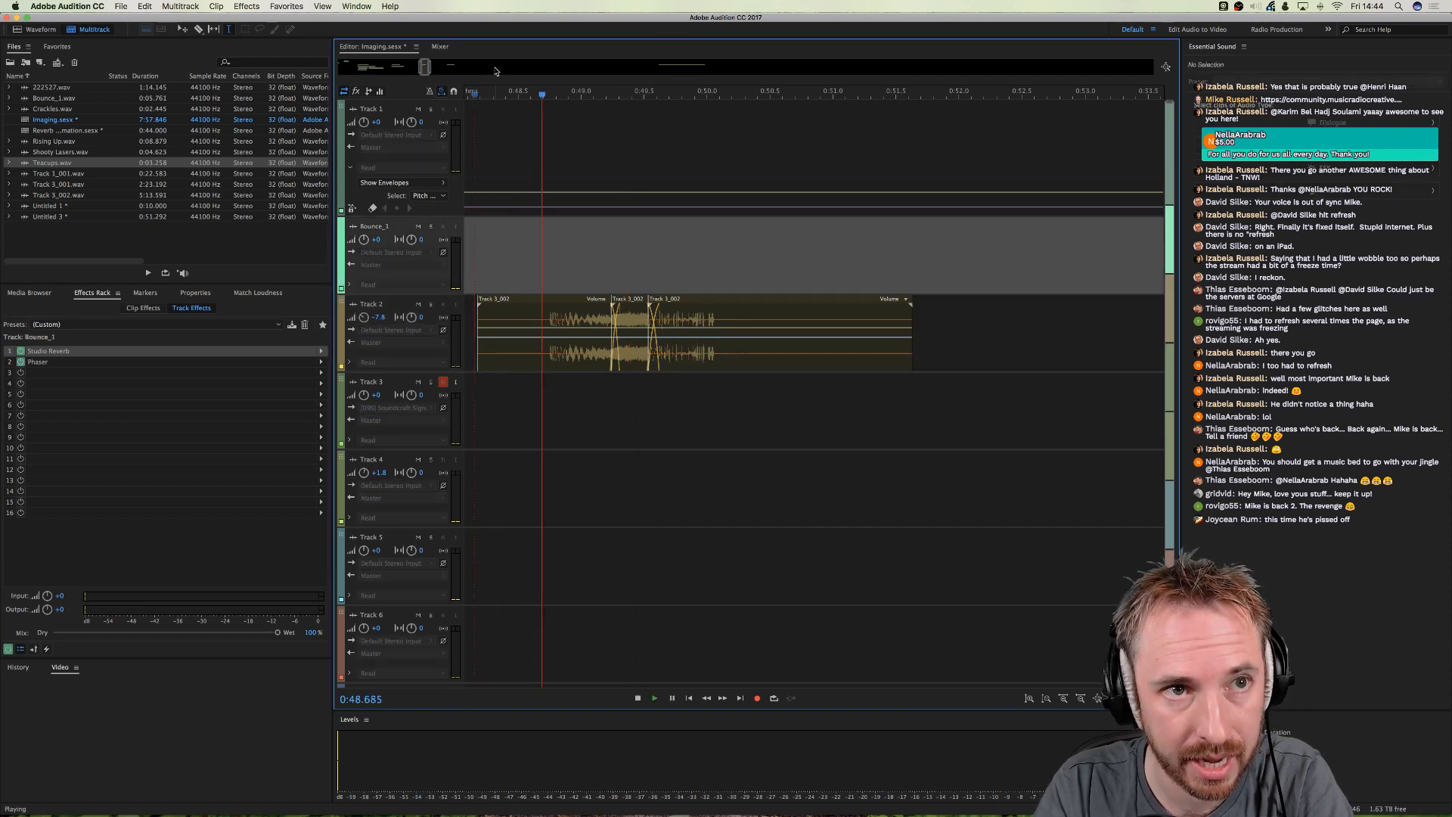
scroll(514, 90, down, 5)
scroll(514, 89, left, 4)
click(578, 137)
key(space)
key(space)
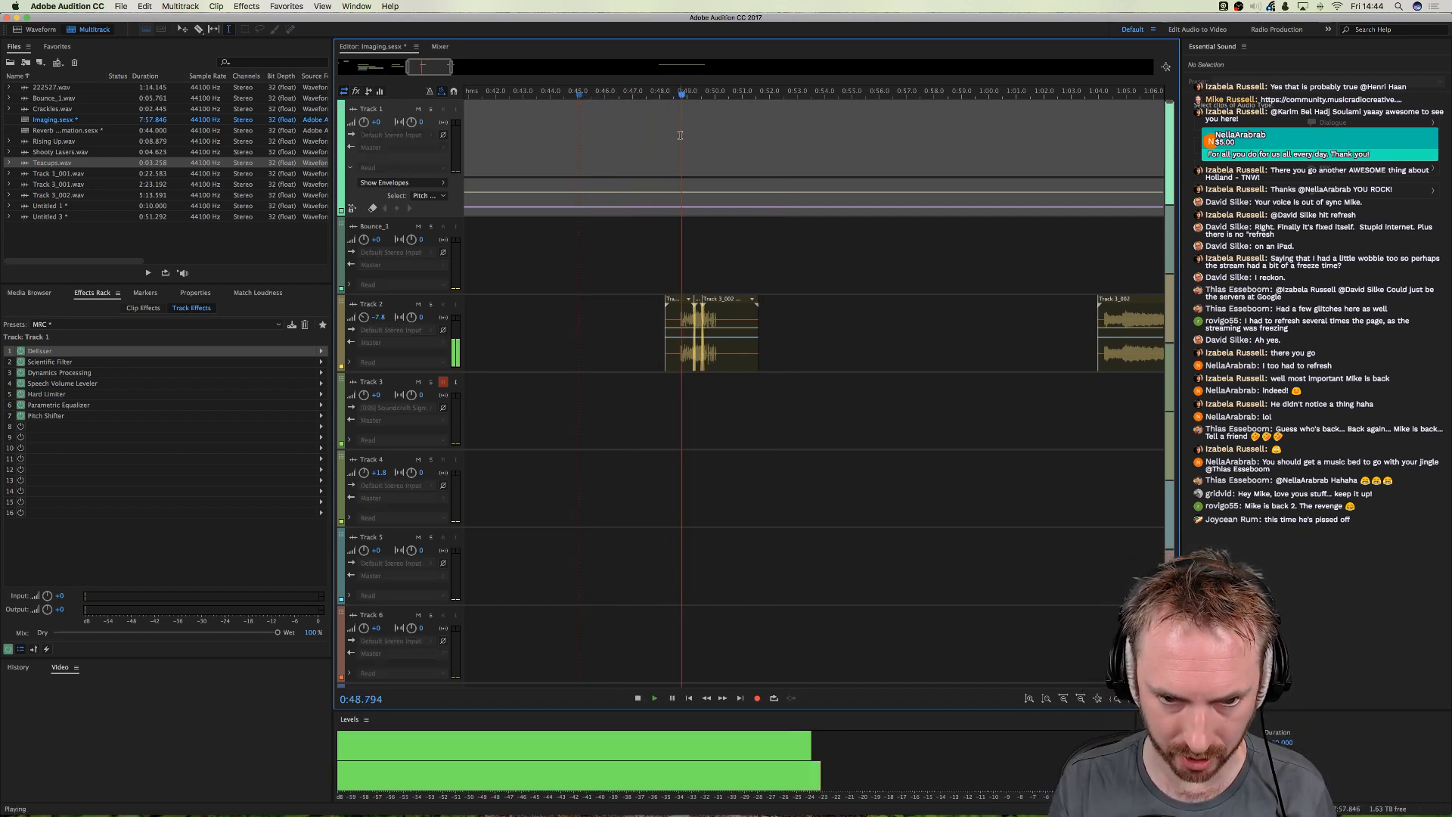
key(space)
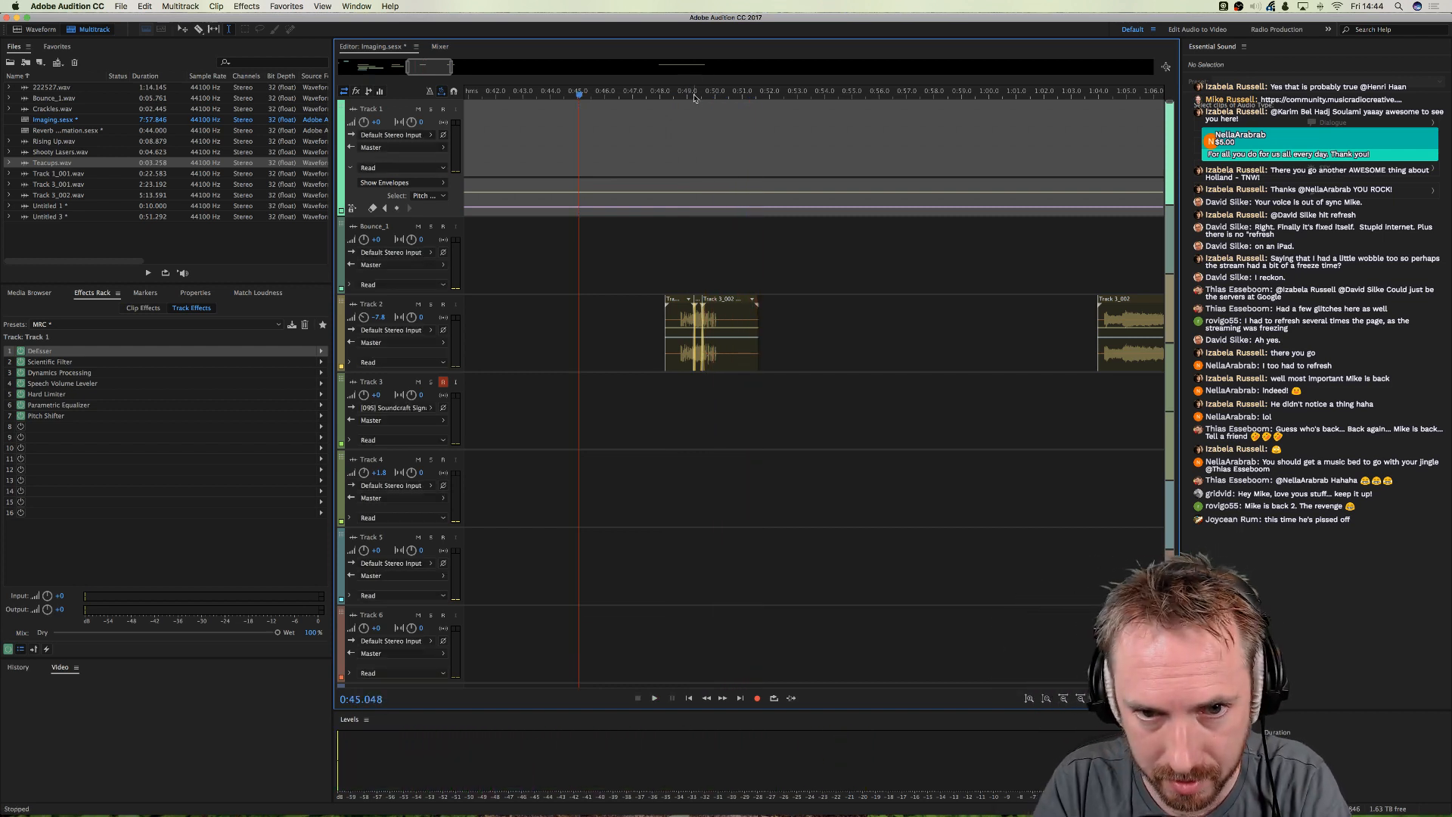
- Copy the three joined Track 3_002 clips from Track 2 to the same position on Track 3 and play both layers together
scroll(694, 97, up, 5)
click(668, 360)
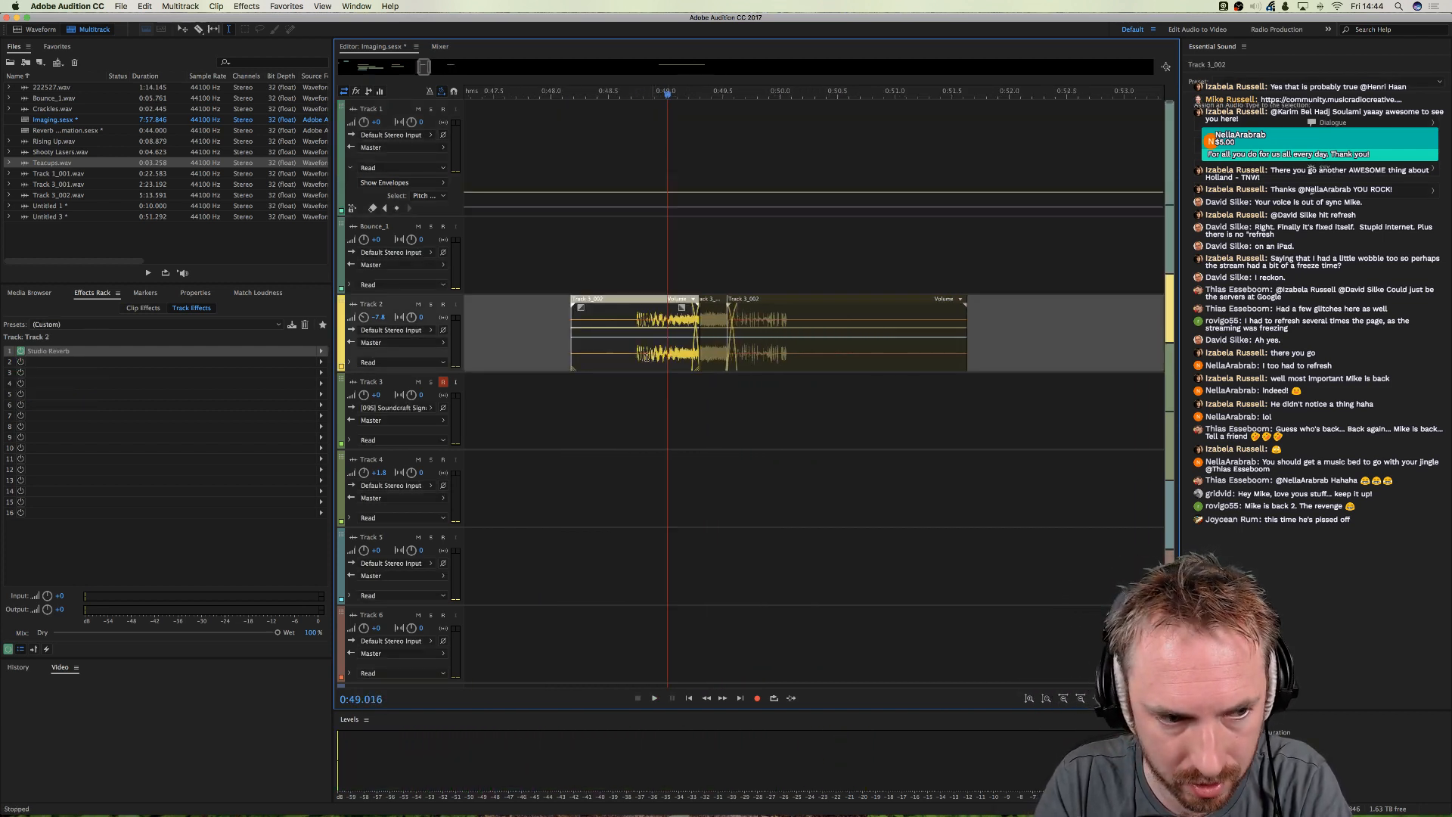
drag(678, 358, 782, 357)
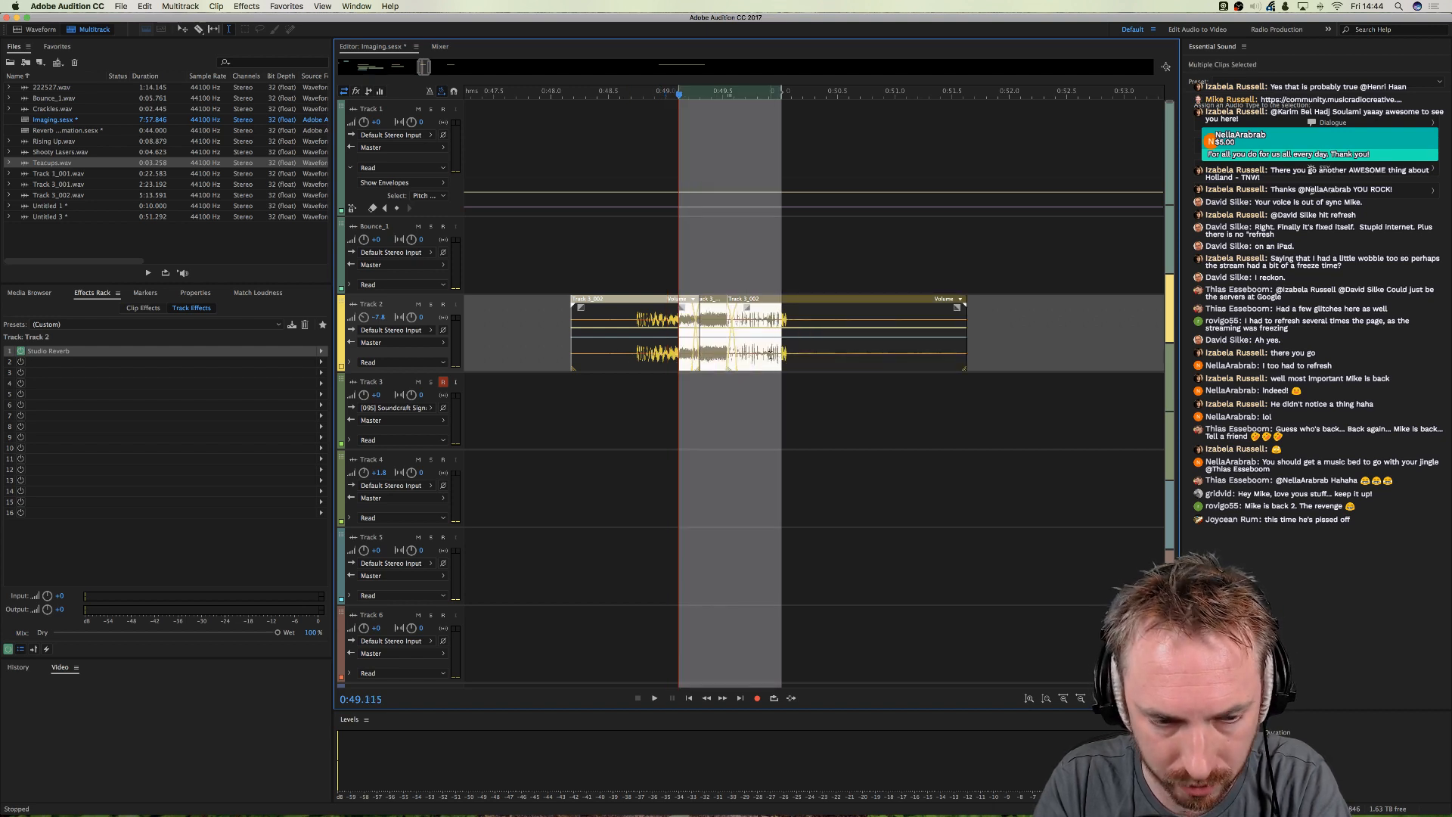
drag(647, 302, 648, 395)
click(665, 403)
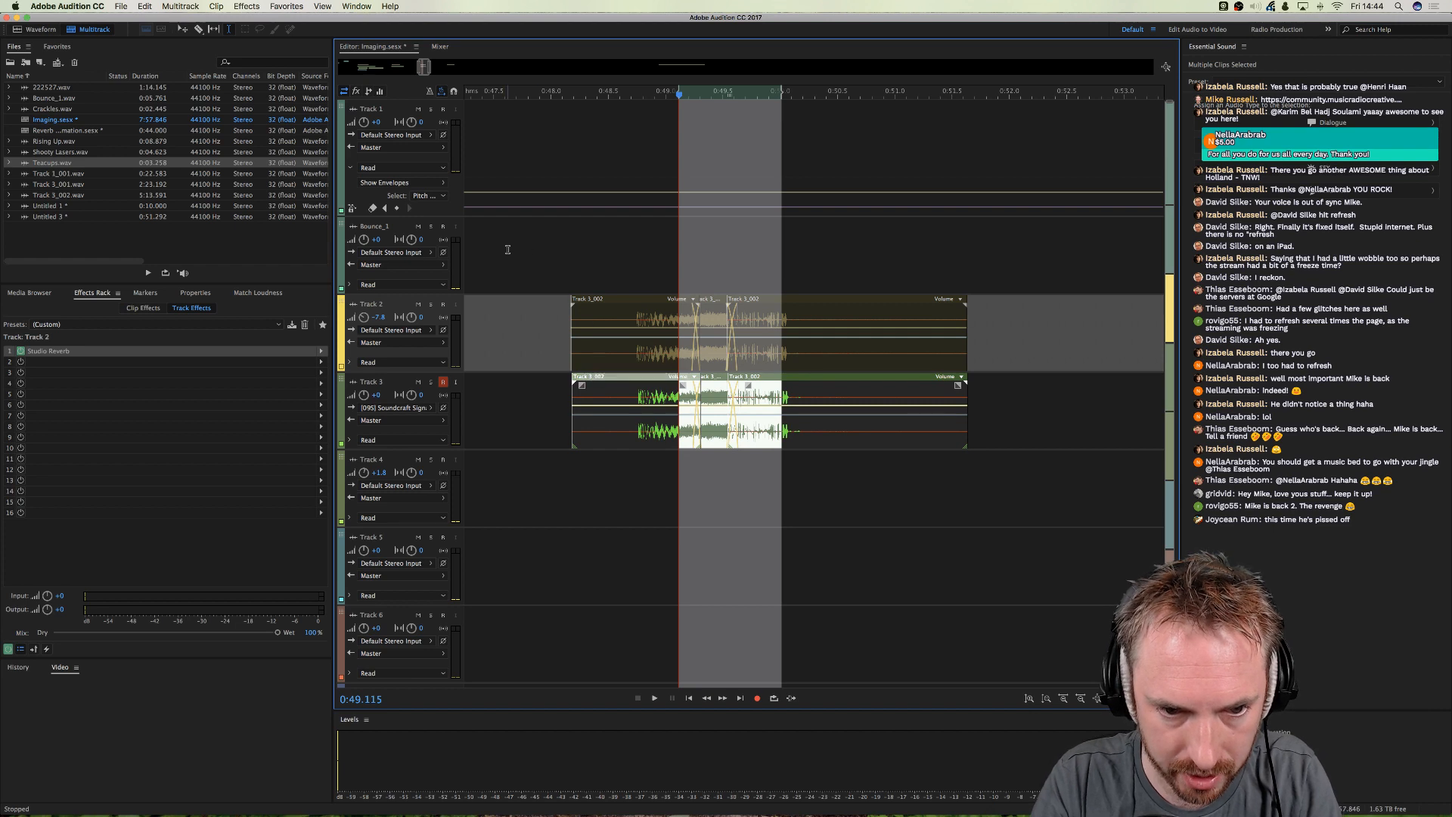
click(534, 255)
key(space)
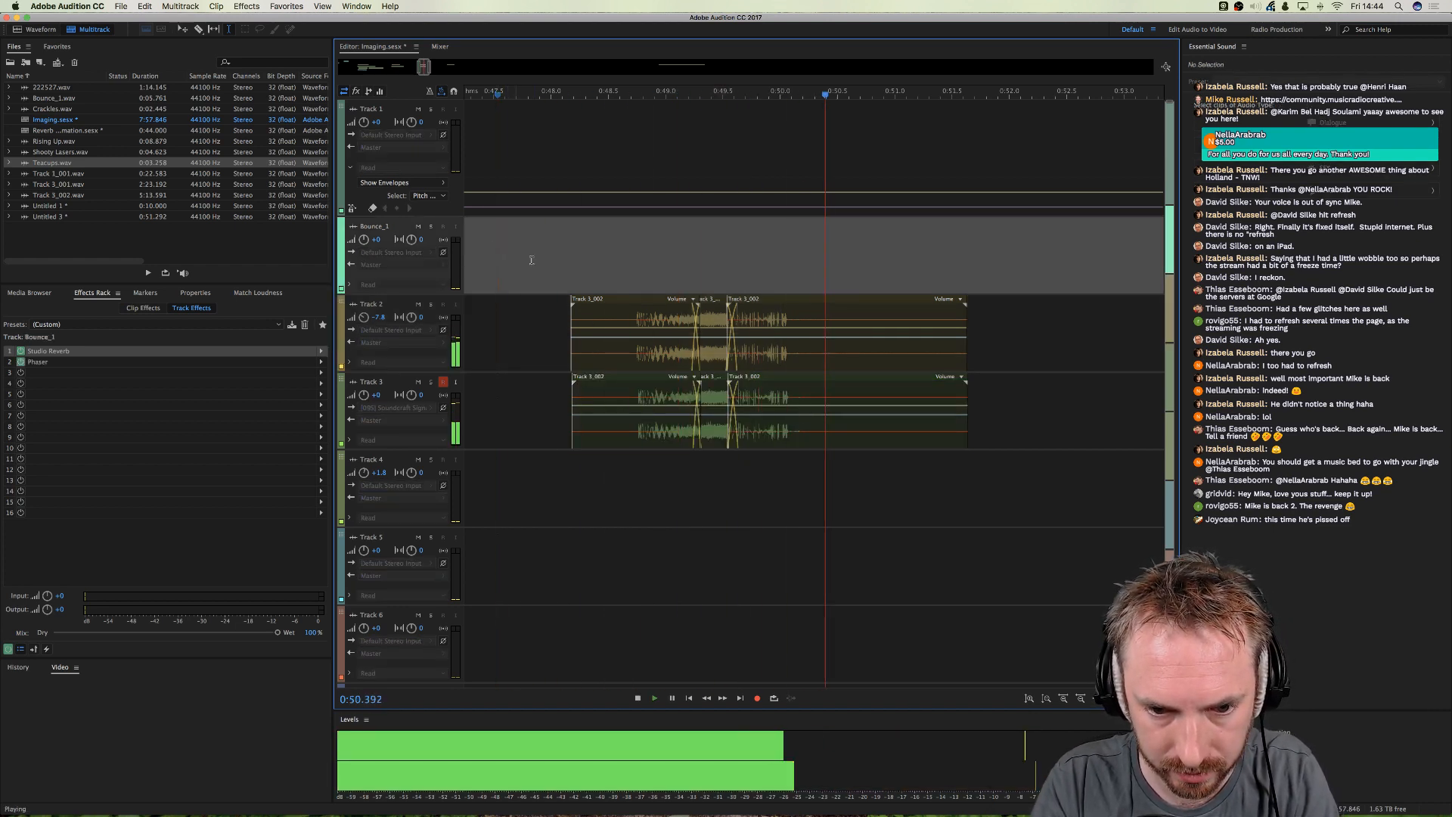
key(space)
key(space)
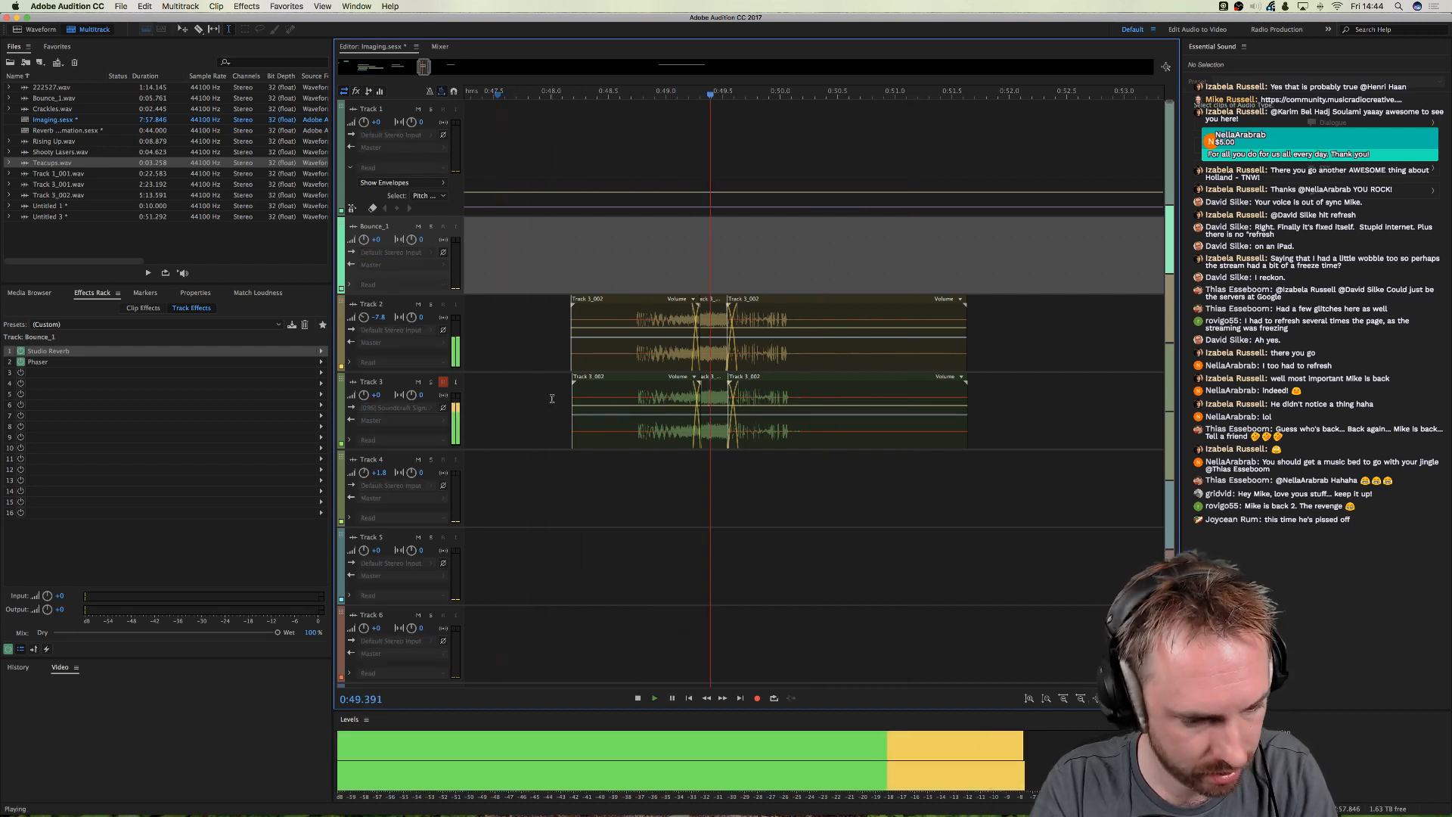
- Move the second and third Track 3_002 pieces on Tracks 2 and 3 earlier, so the middle snippets start at about 0:49.0
key(space)
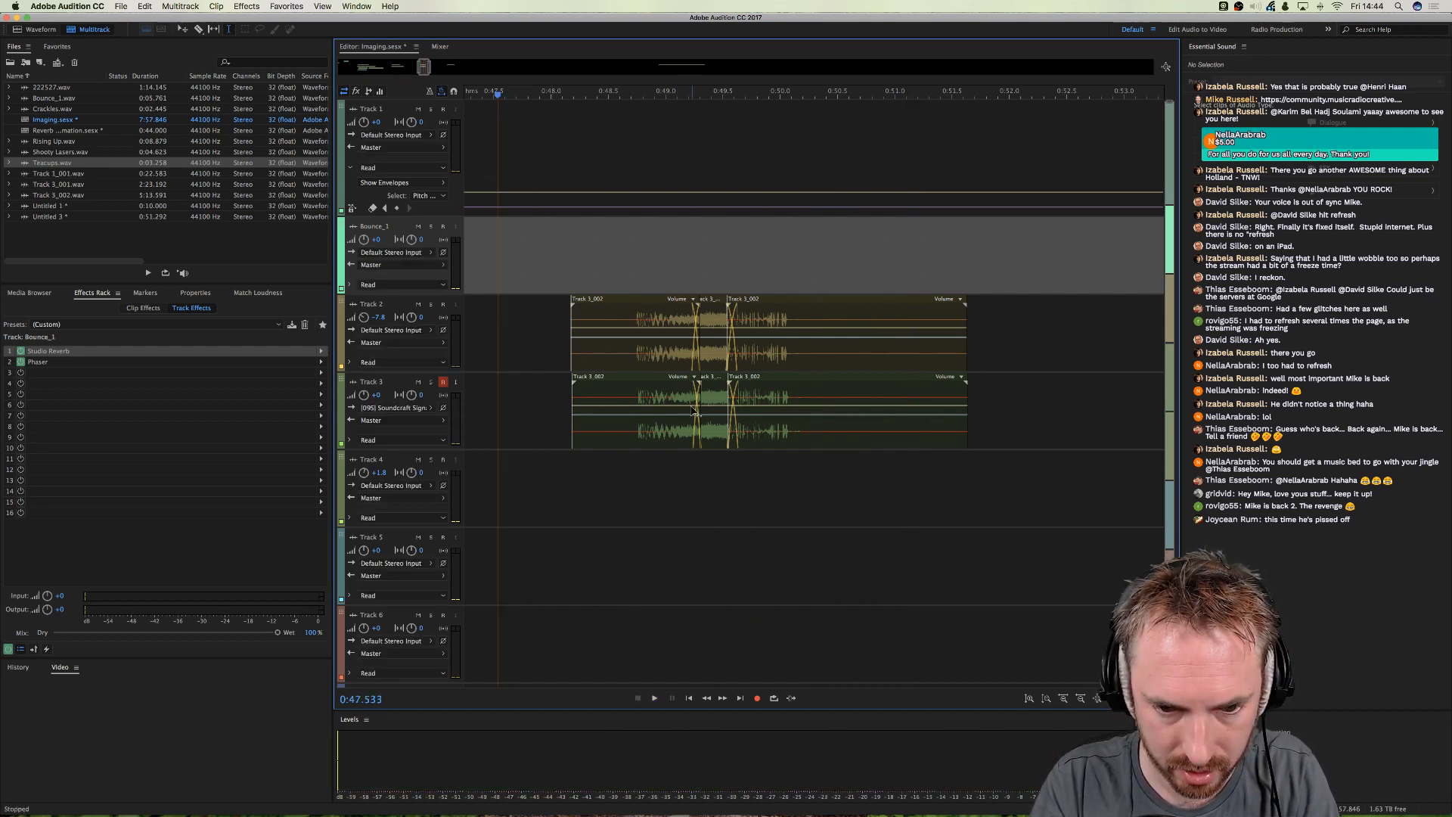
drag(696, 391, 747, 434)
click(691, 353)
click(577, 234)
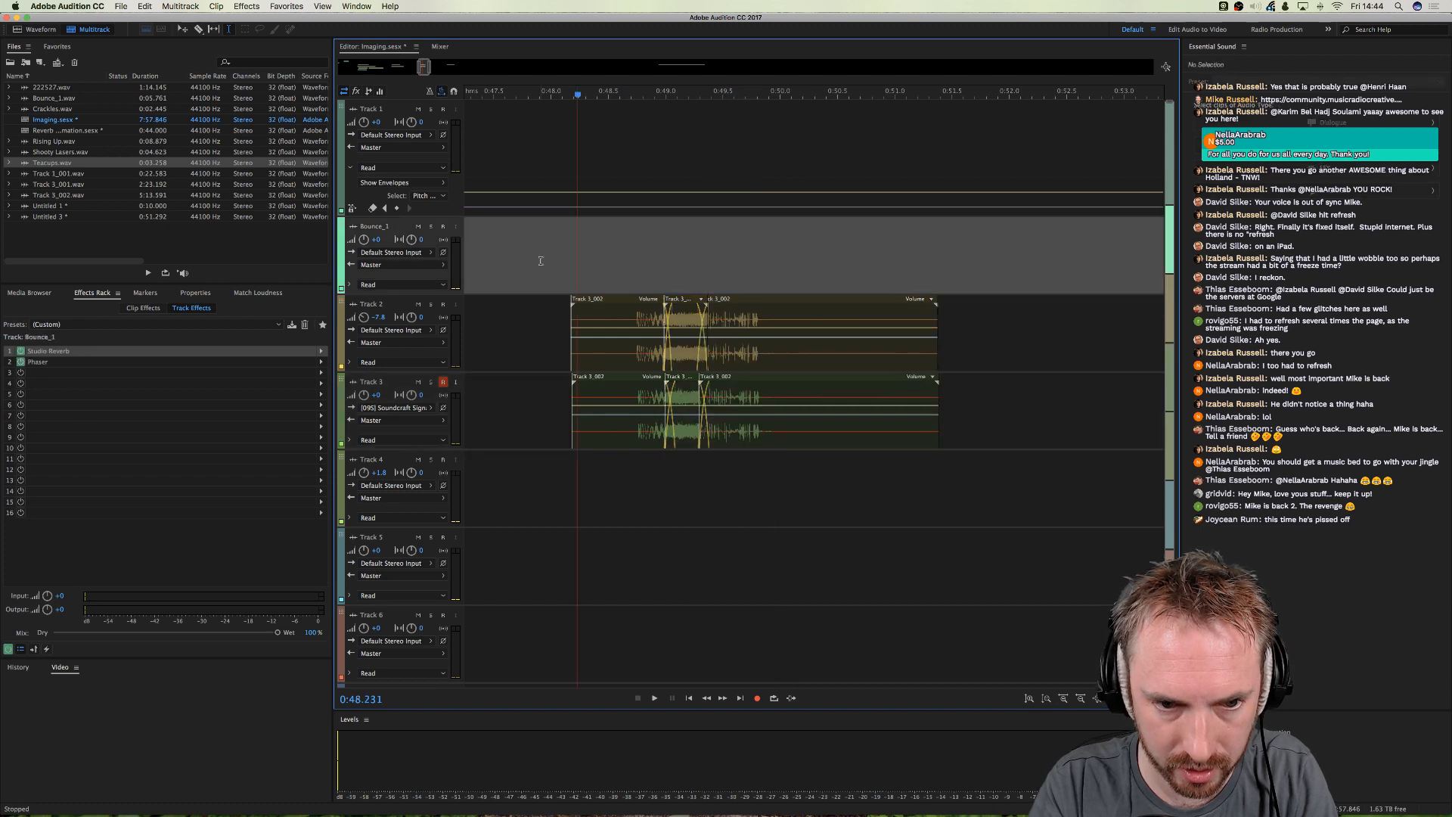
- Play the tightened layers from about 0:47.9 and save the session
click(542, 94)
scroll(547, 95, down, 5)
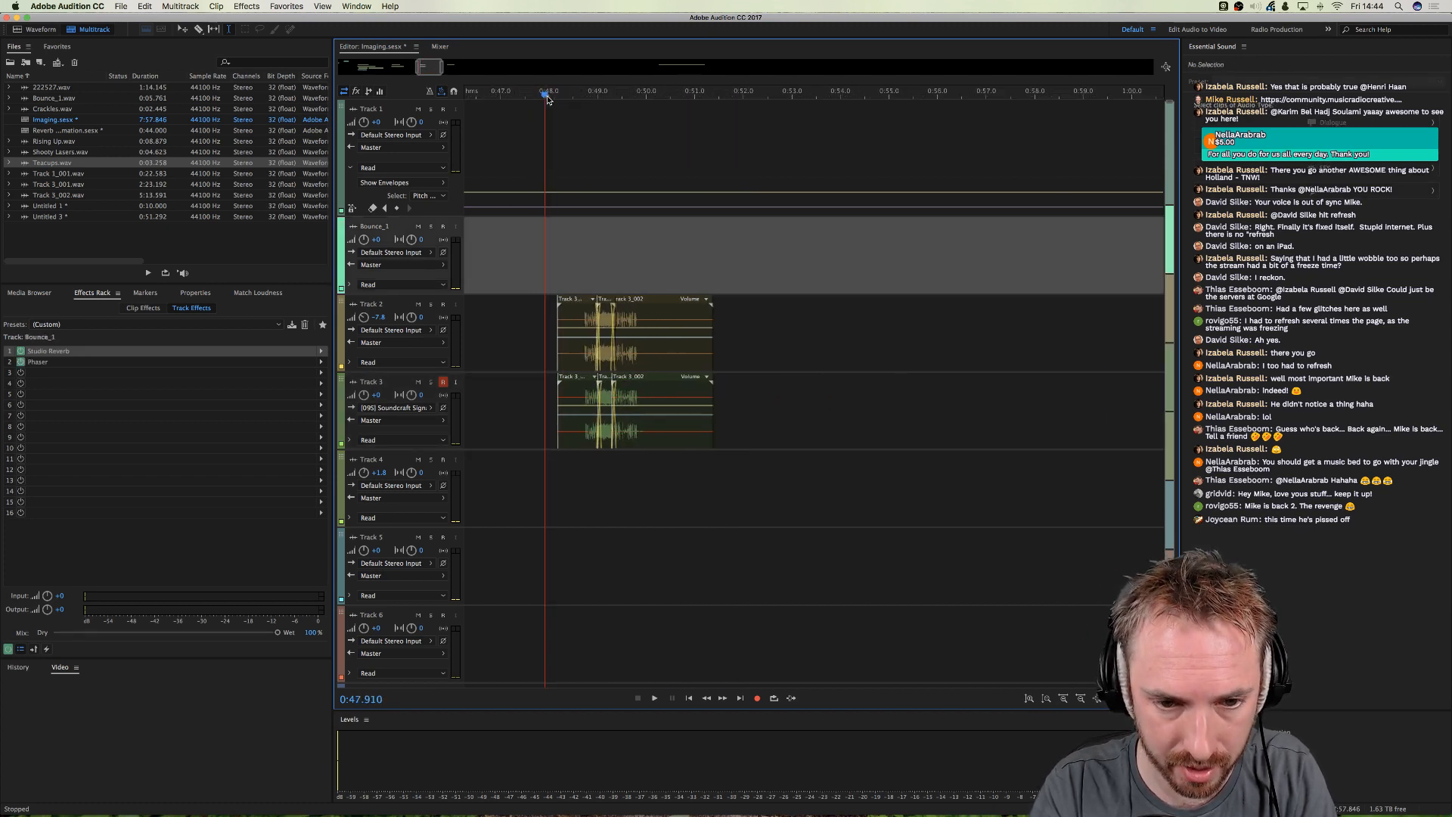
scroll(547, 99, down, 5)
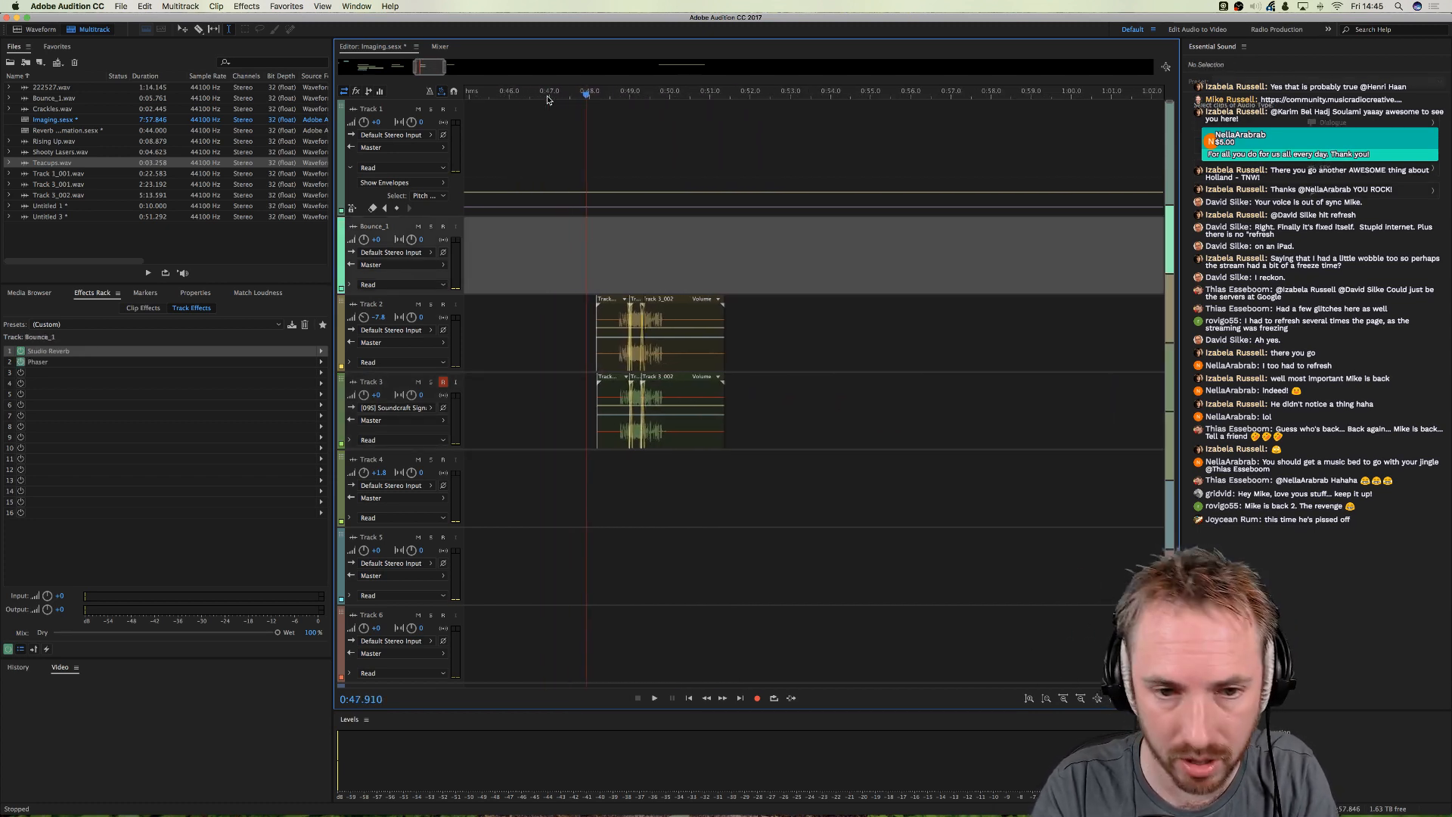
key(space)
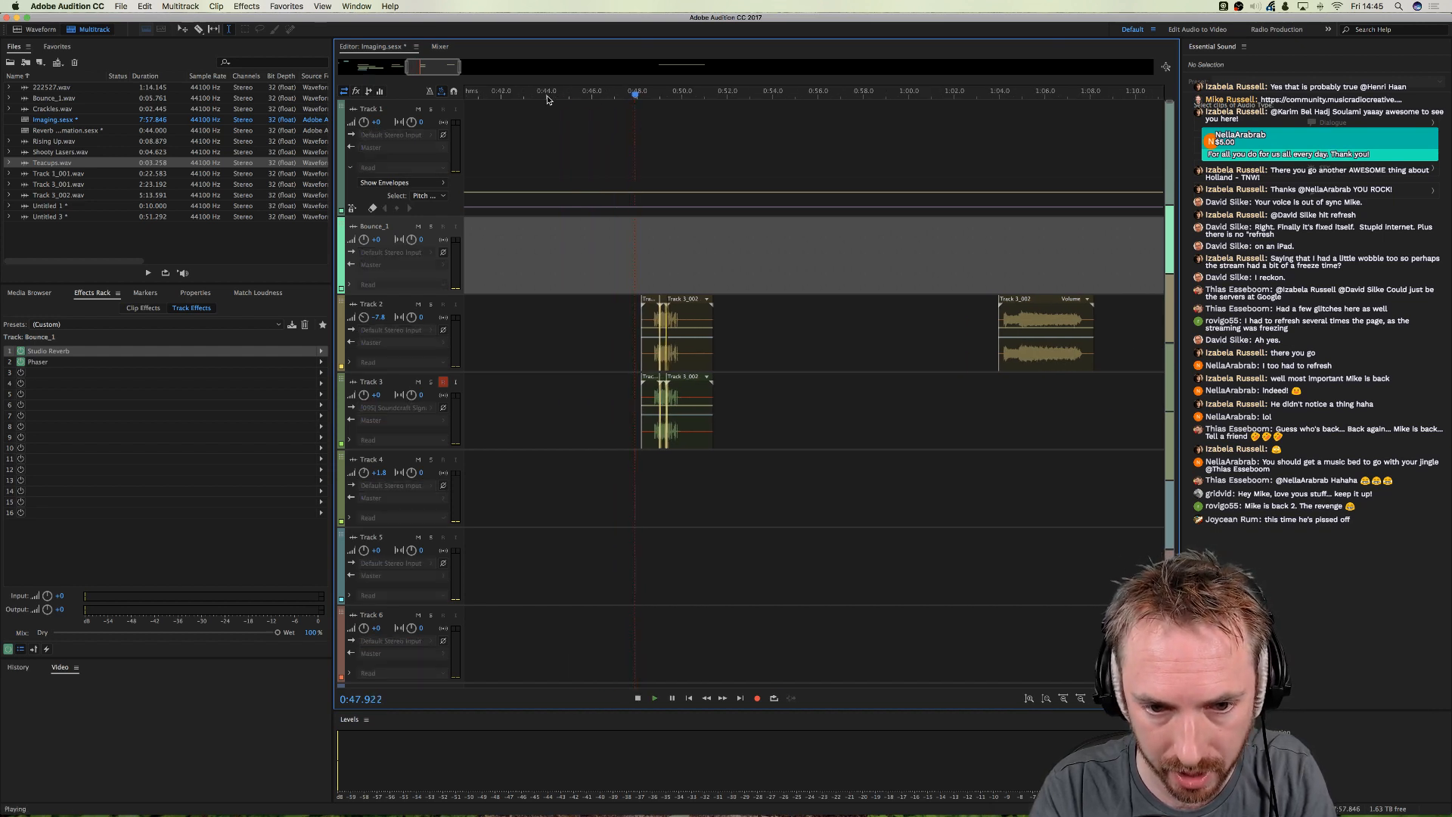
click(608, 97)
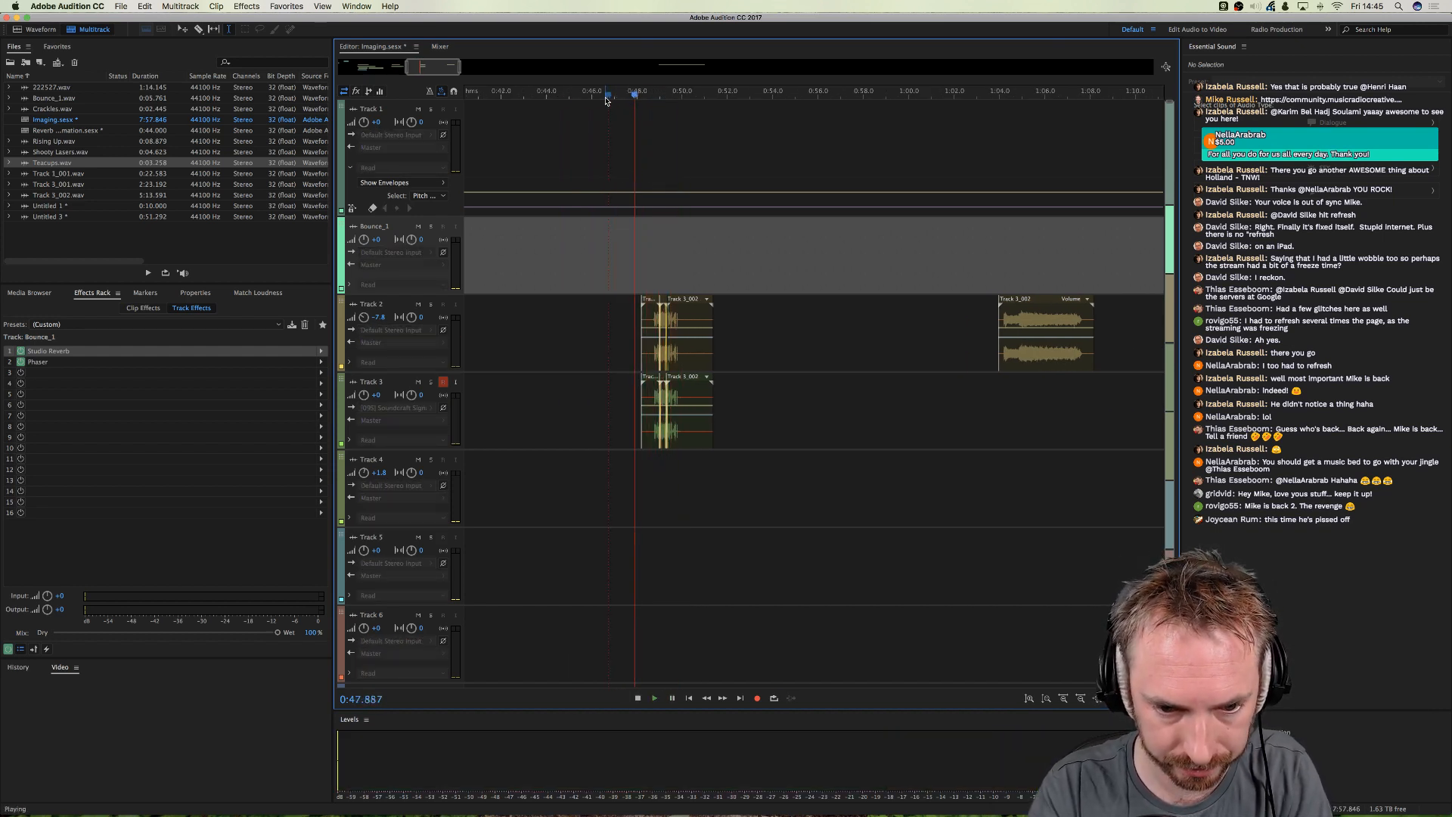
key(space)
key(super+s)
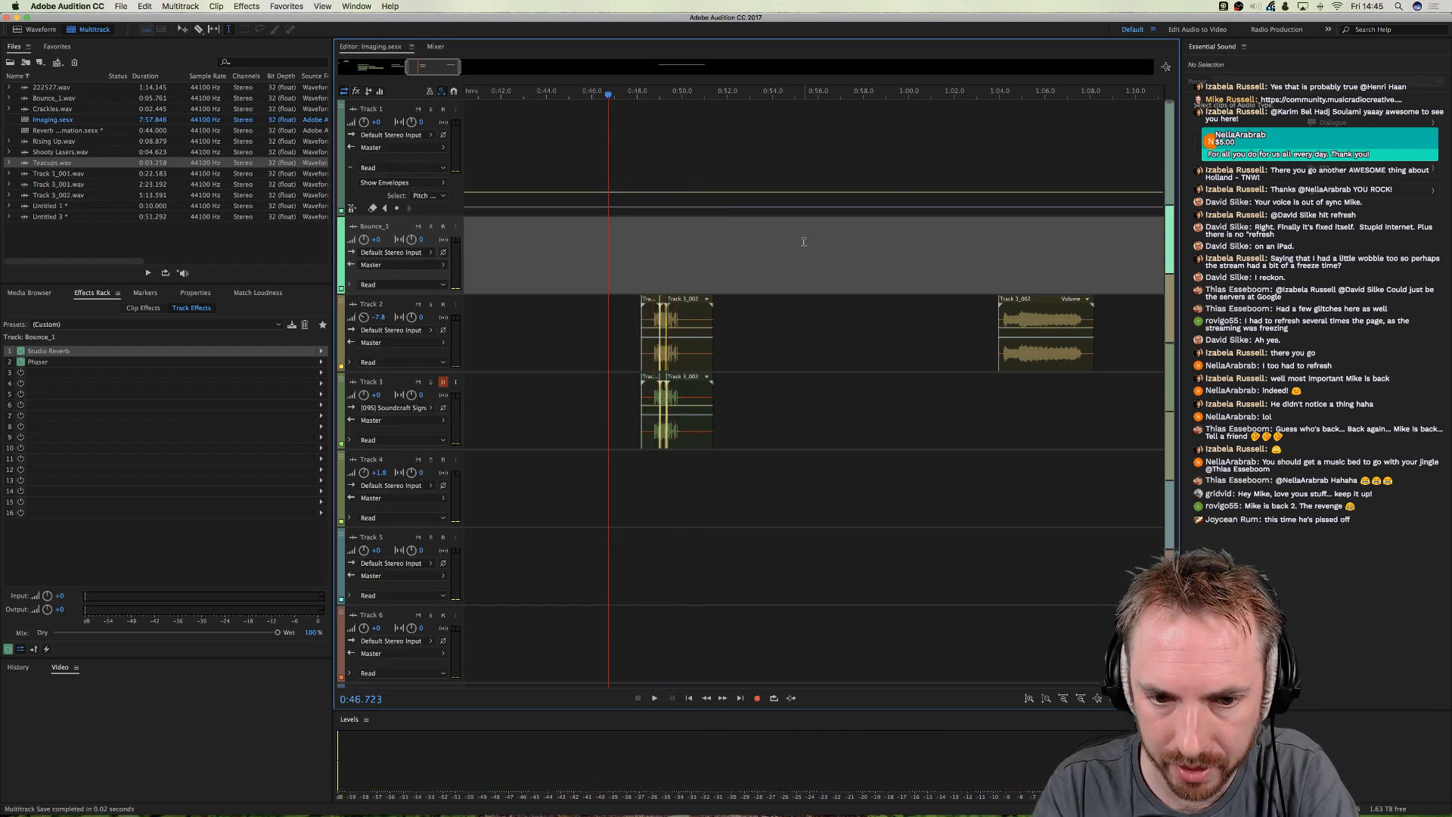
- Play the short snippets on Tracks 2 and 3 at about 0:56.5
click(840, 360)
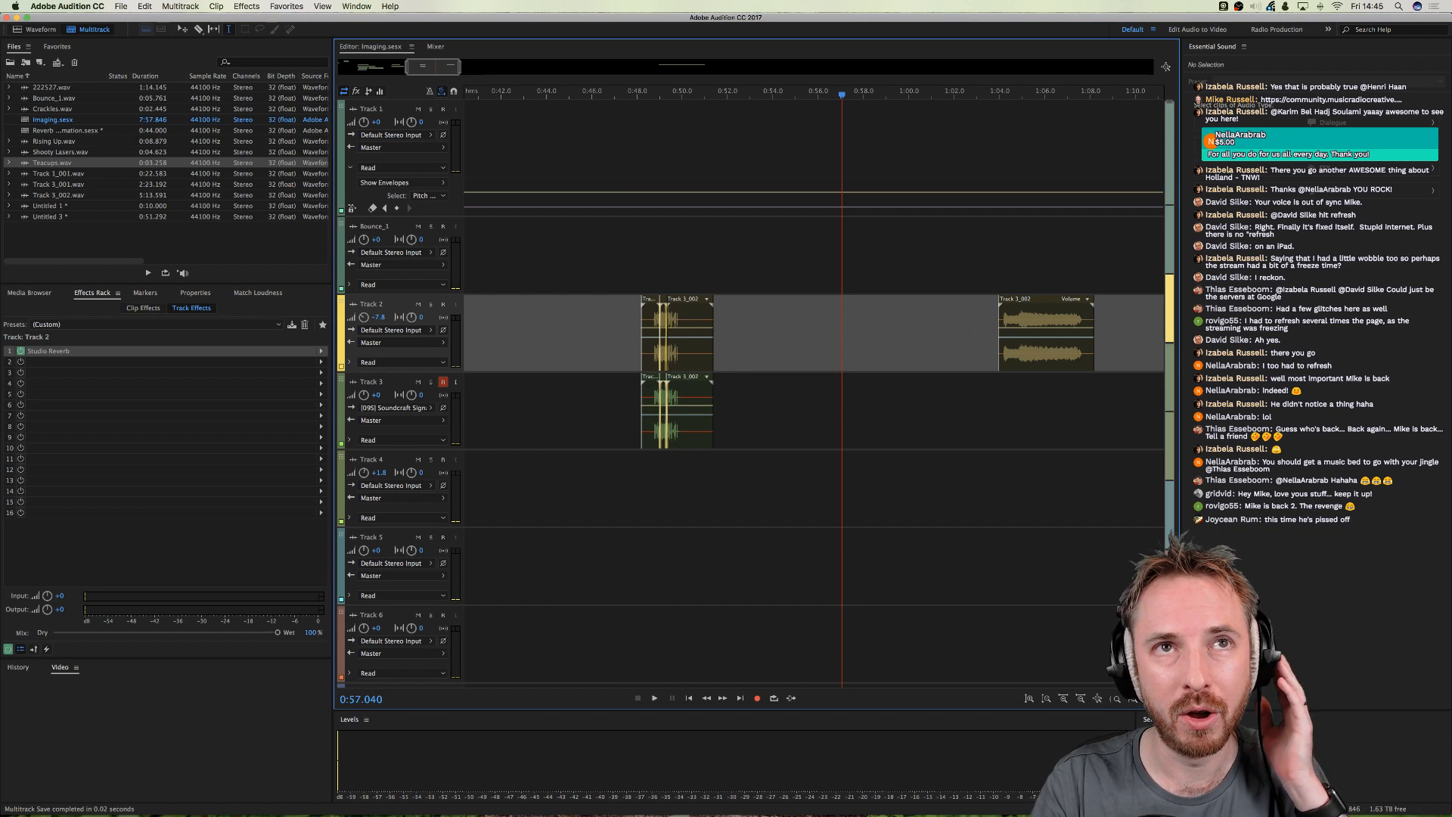
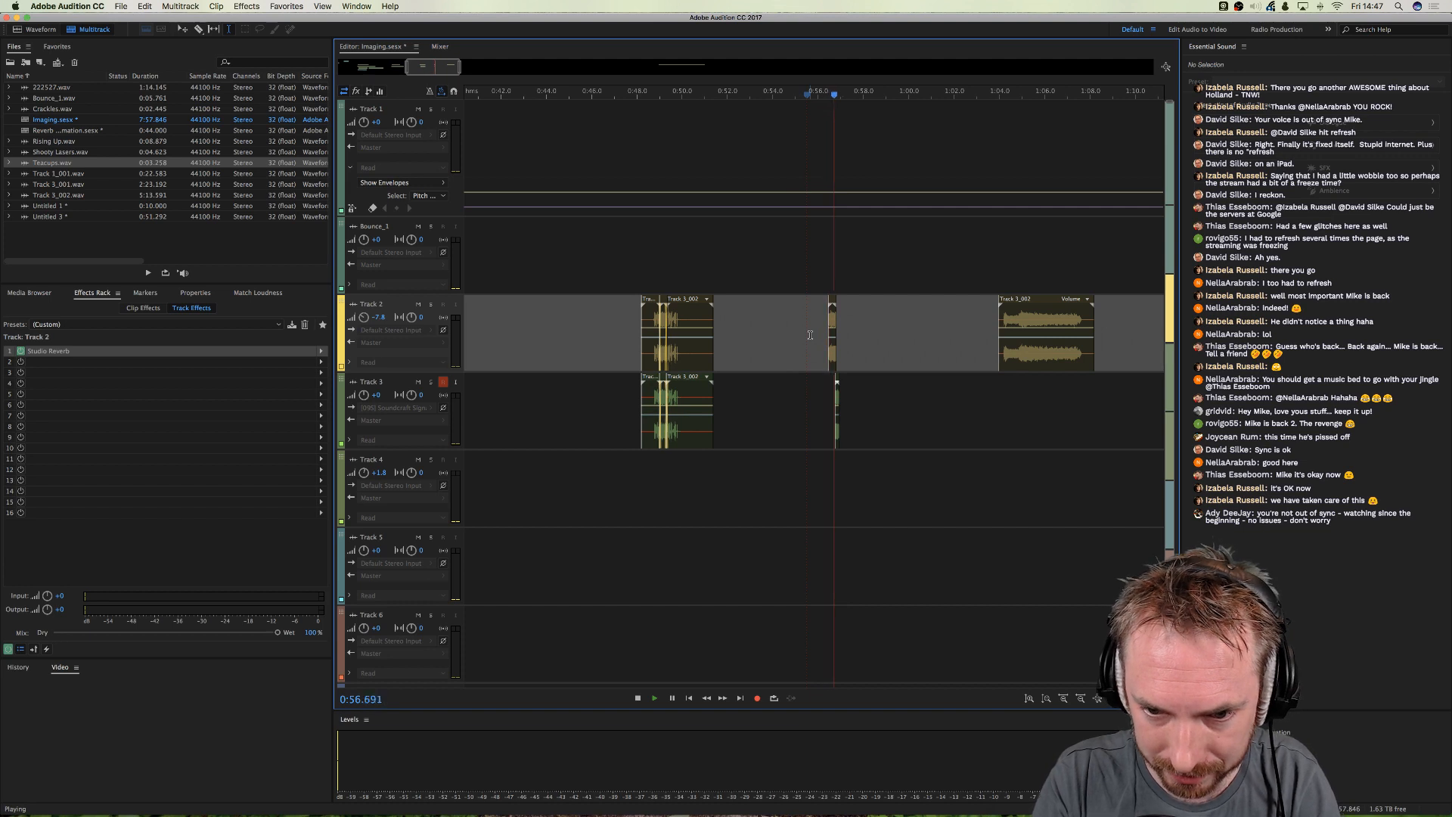
key(space)
click(782, 95)
key(space)
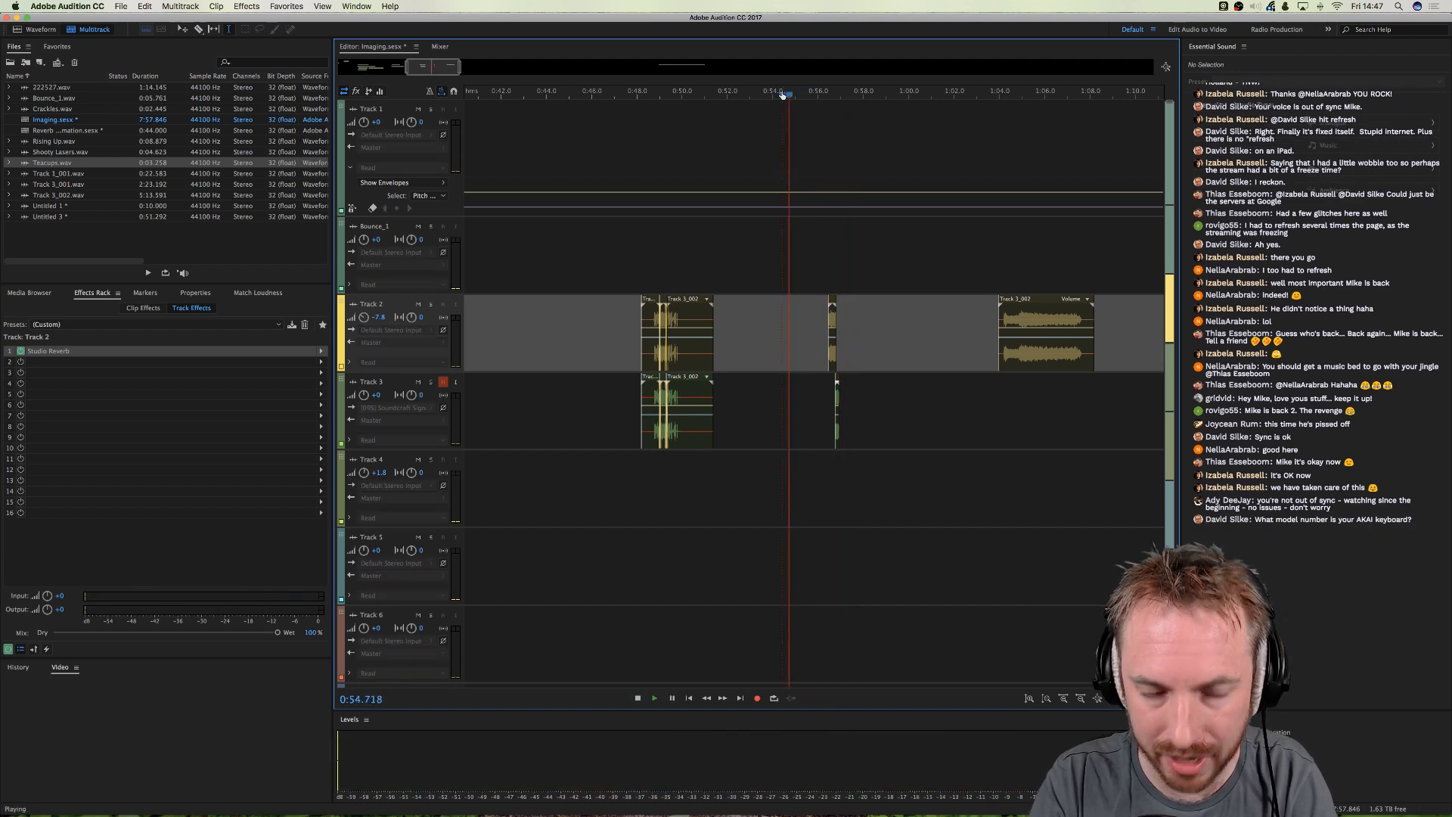
scroll(825, 99, up, 5)
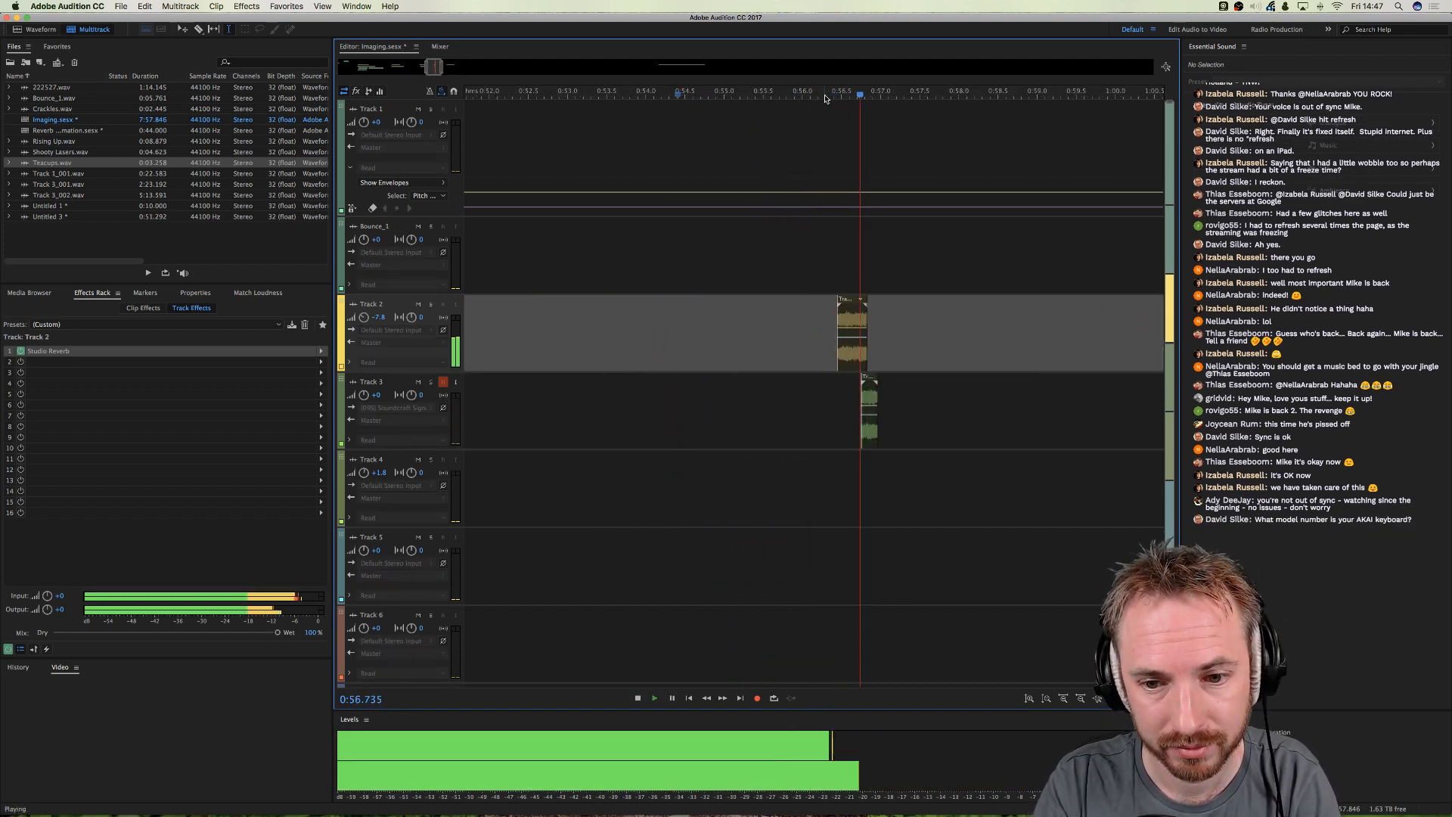
key(space)
- Cut several narrow gaps out of the Track 2 snippet between about 0:56.5 and 0:56.8 to create a stutter
click(848, 354)
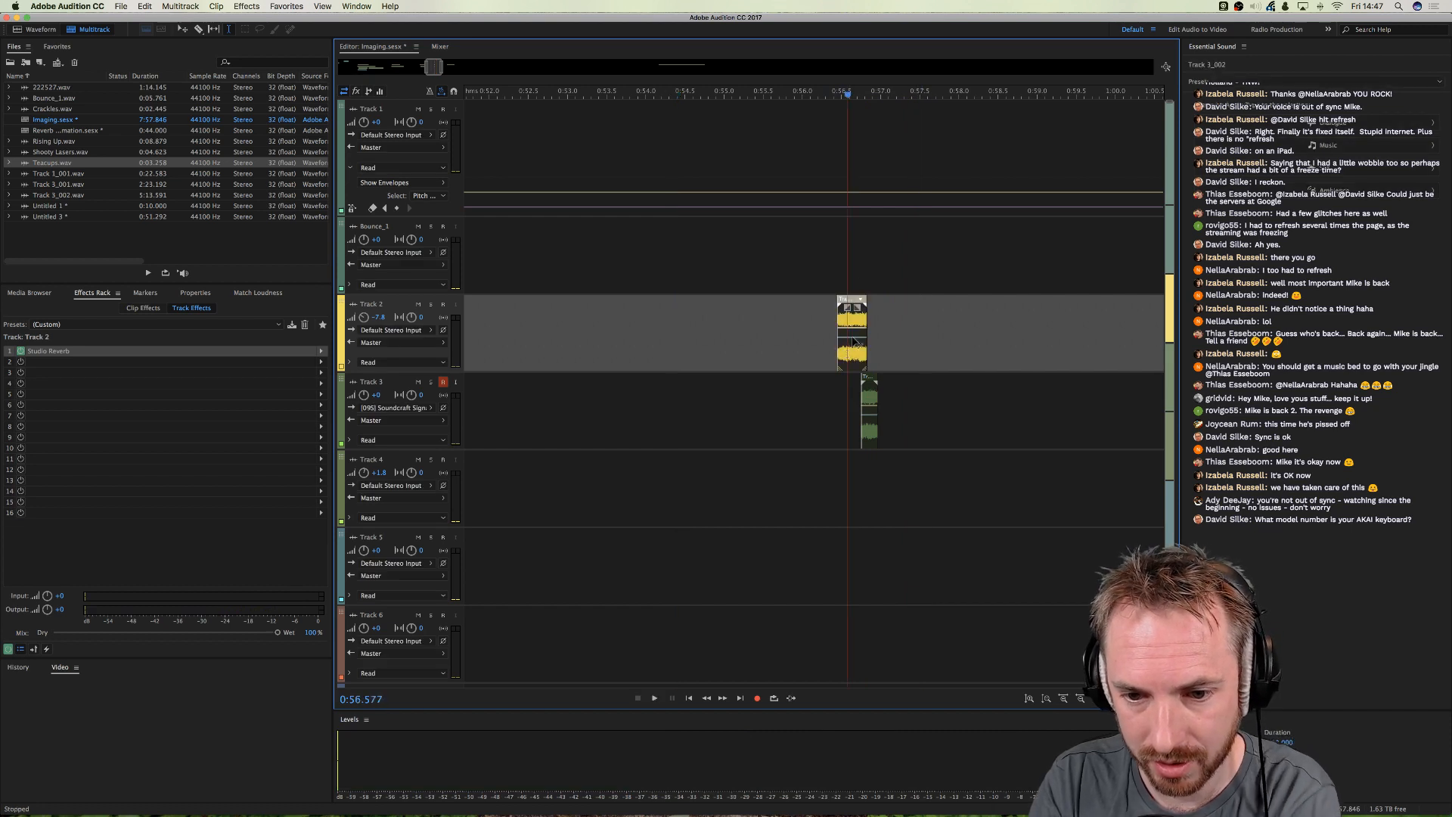
scroll(867, 94, up, 5)
drag(765, 348, 768, 352)
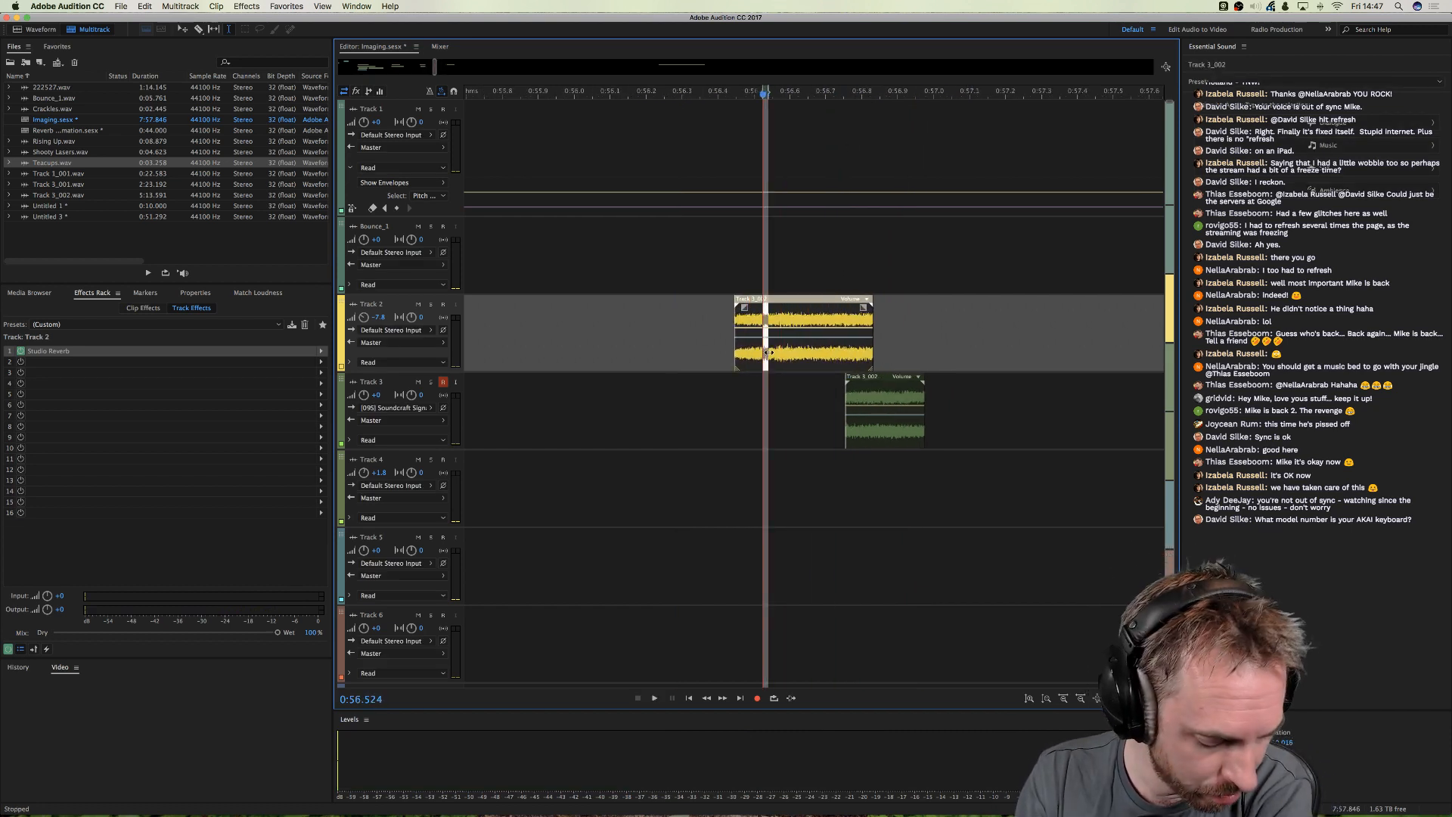
drag(754, 356, 850, 352)
key(Delete)
key(Delete)
key(Delete)
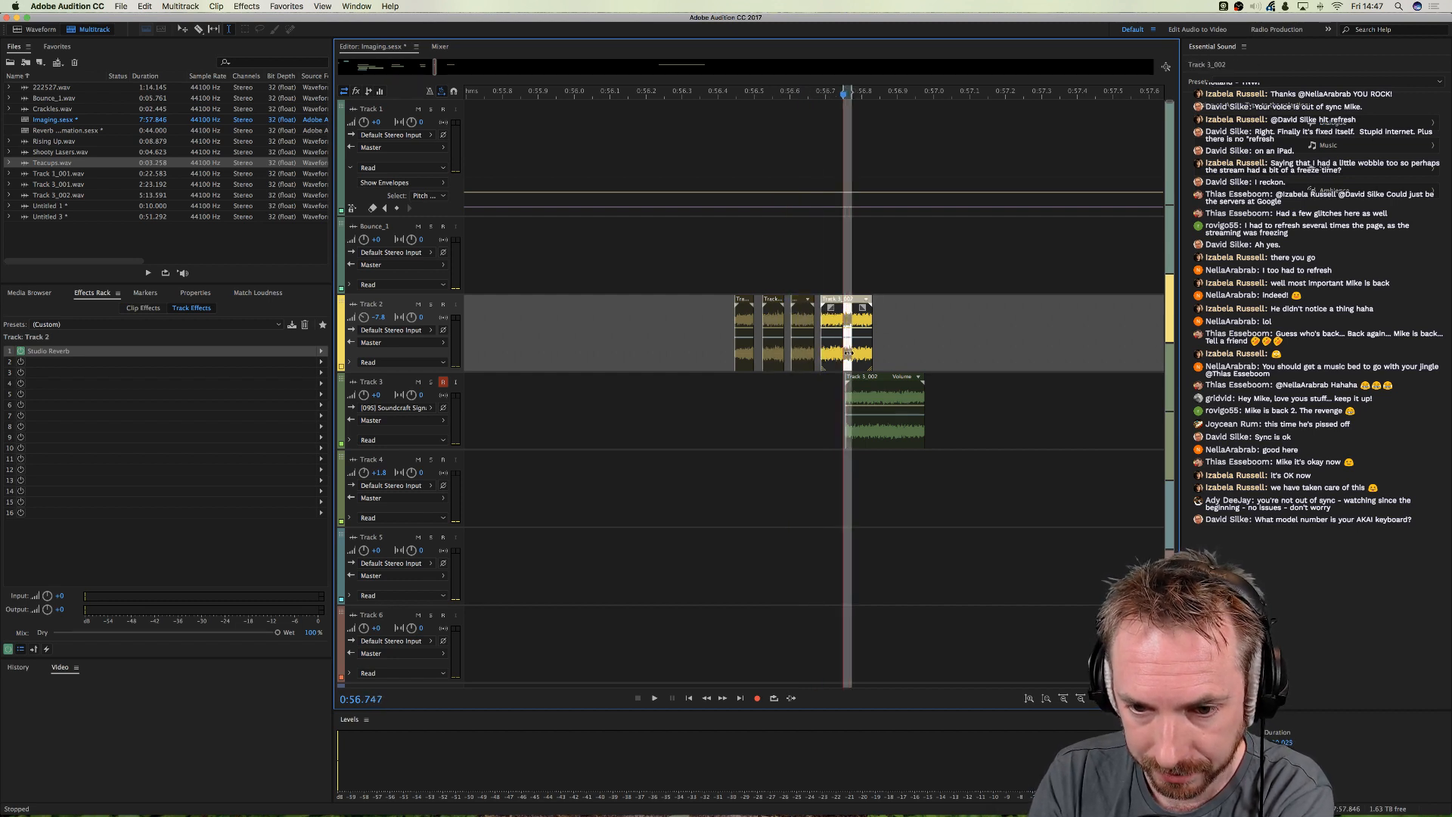
key(Delete)
- Play the stuttered Track 2 snippet together with the Track 3 snippet and save the session
click(709, 333)
key(space)
click(514, 293)
key(space)
key(space)
scroll(582, 93, down, 3)
click(528, 94)
click(481, 94)
scroll(482, 94, left, 3)
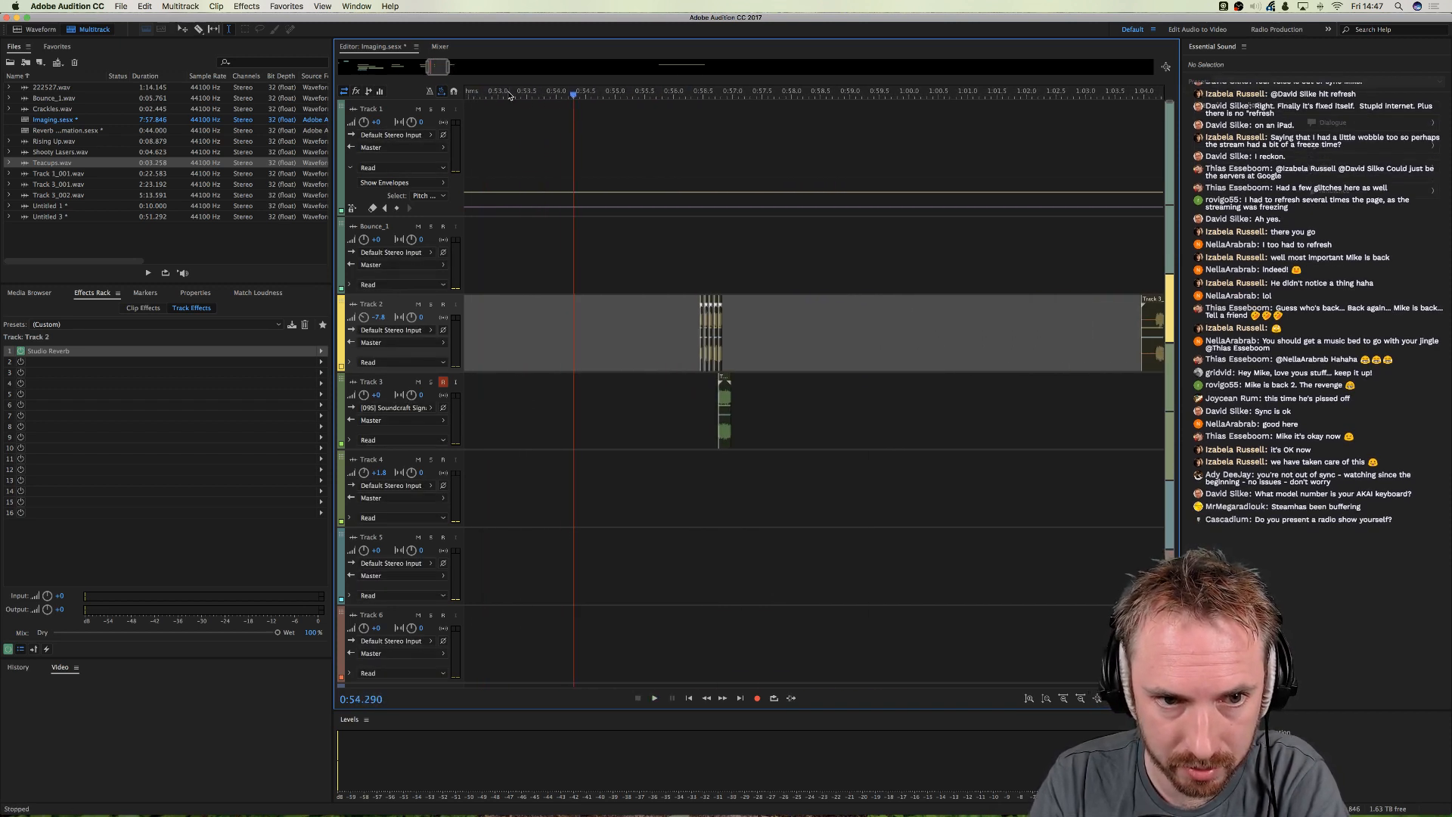
key(space)
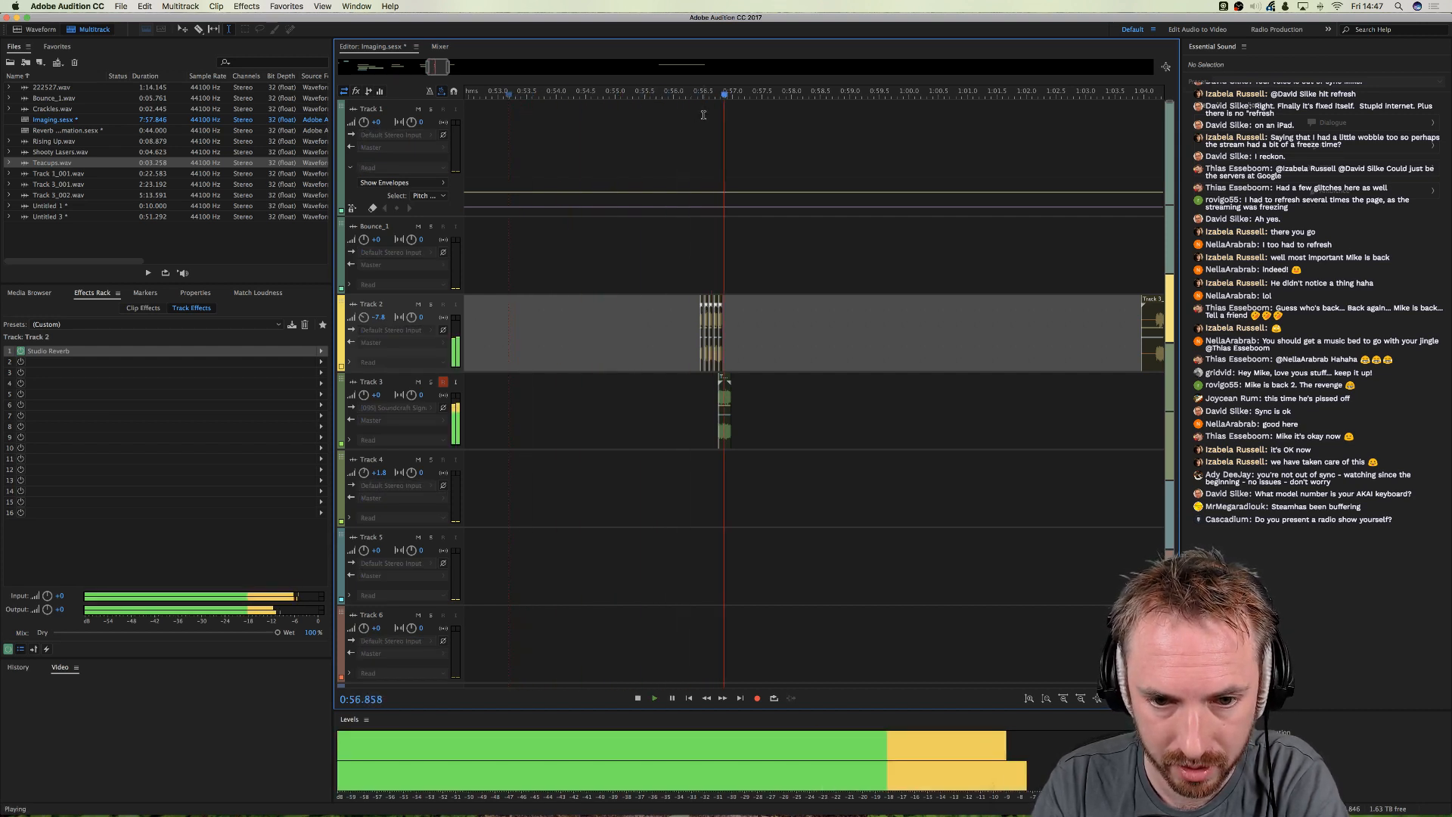
key(space)
scroll(727, 96, down, 3)
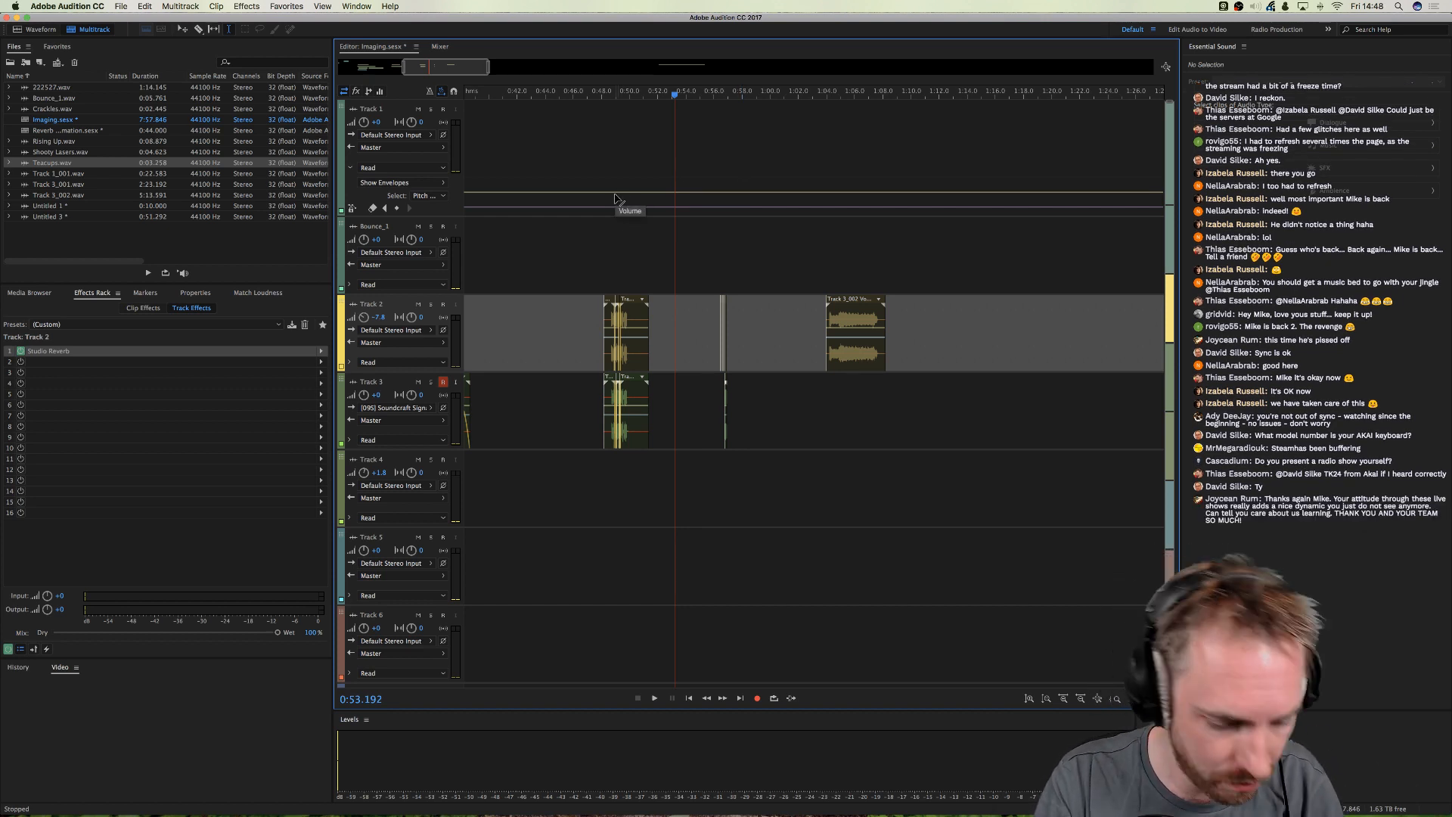
key(super+s)
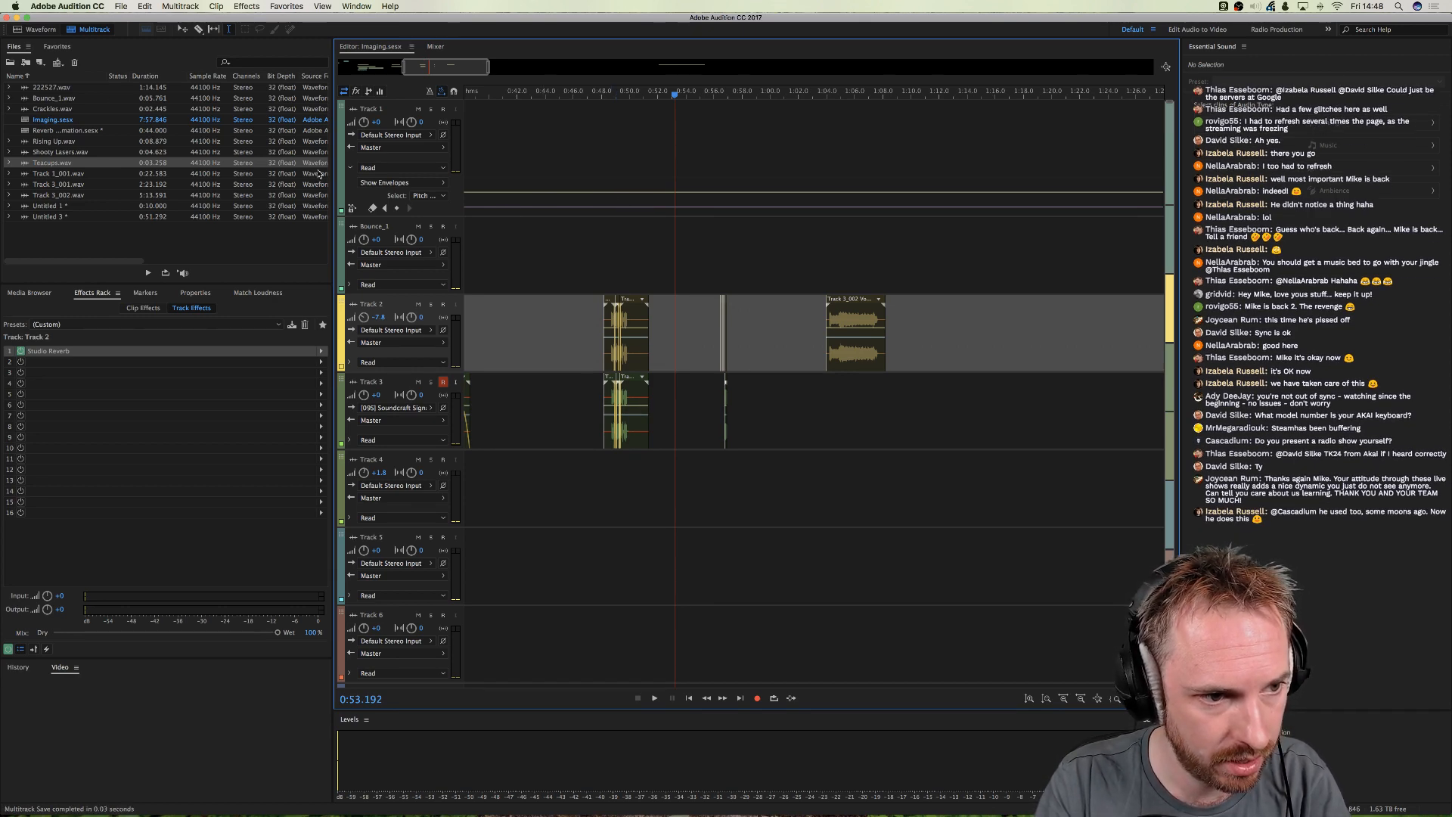
- View Track 3_002.wav in the waveform editor, return to the multitrack session and play the layered clips from about 0:48.8
click(41, 30)
click(90, 29)
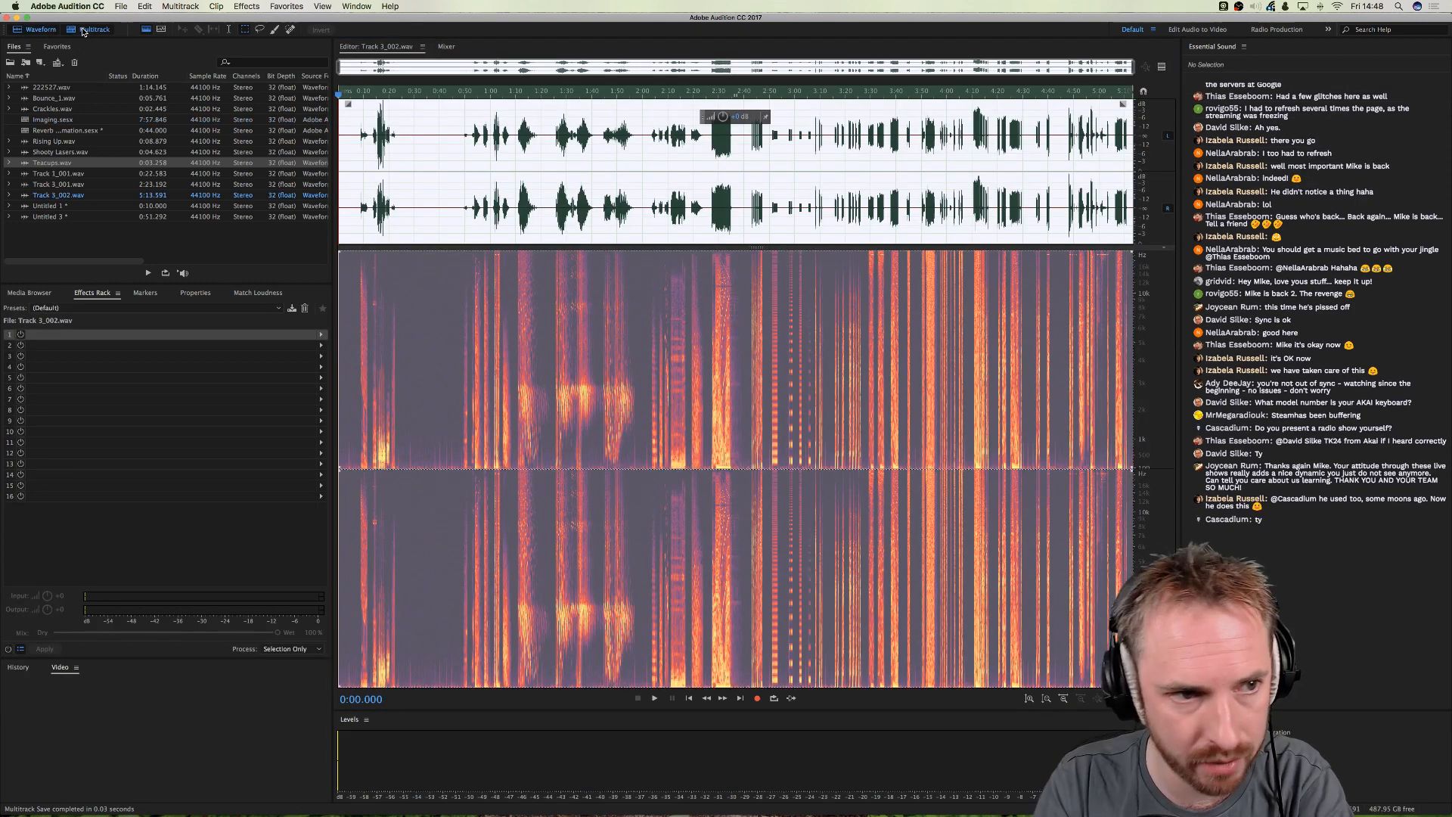
click(612, 243)
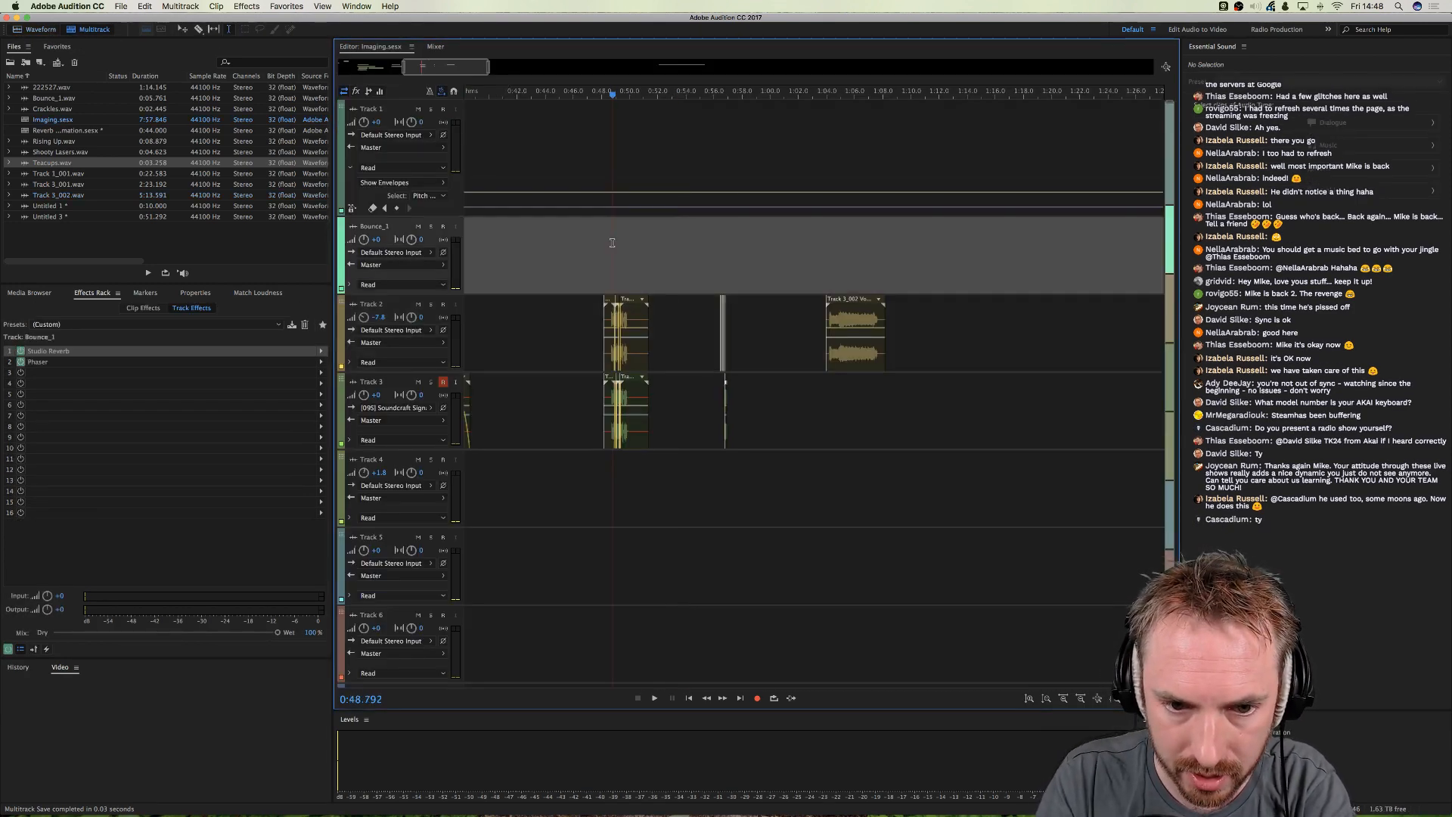
key(space)
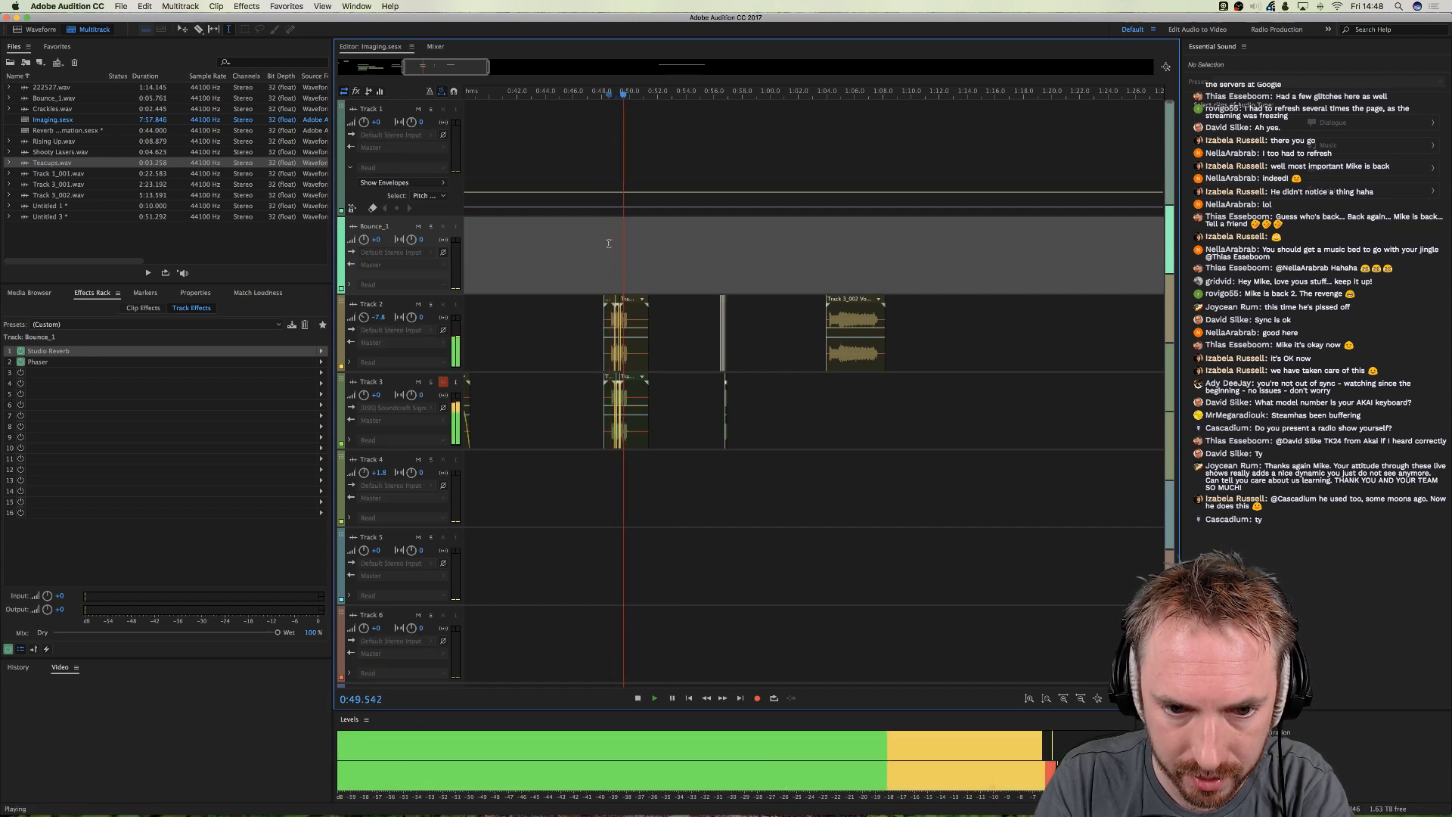
key(space)
- Play the Track 3_002 clip on Track 2 from about 1:04
click(828, 246)
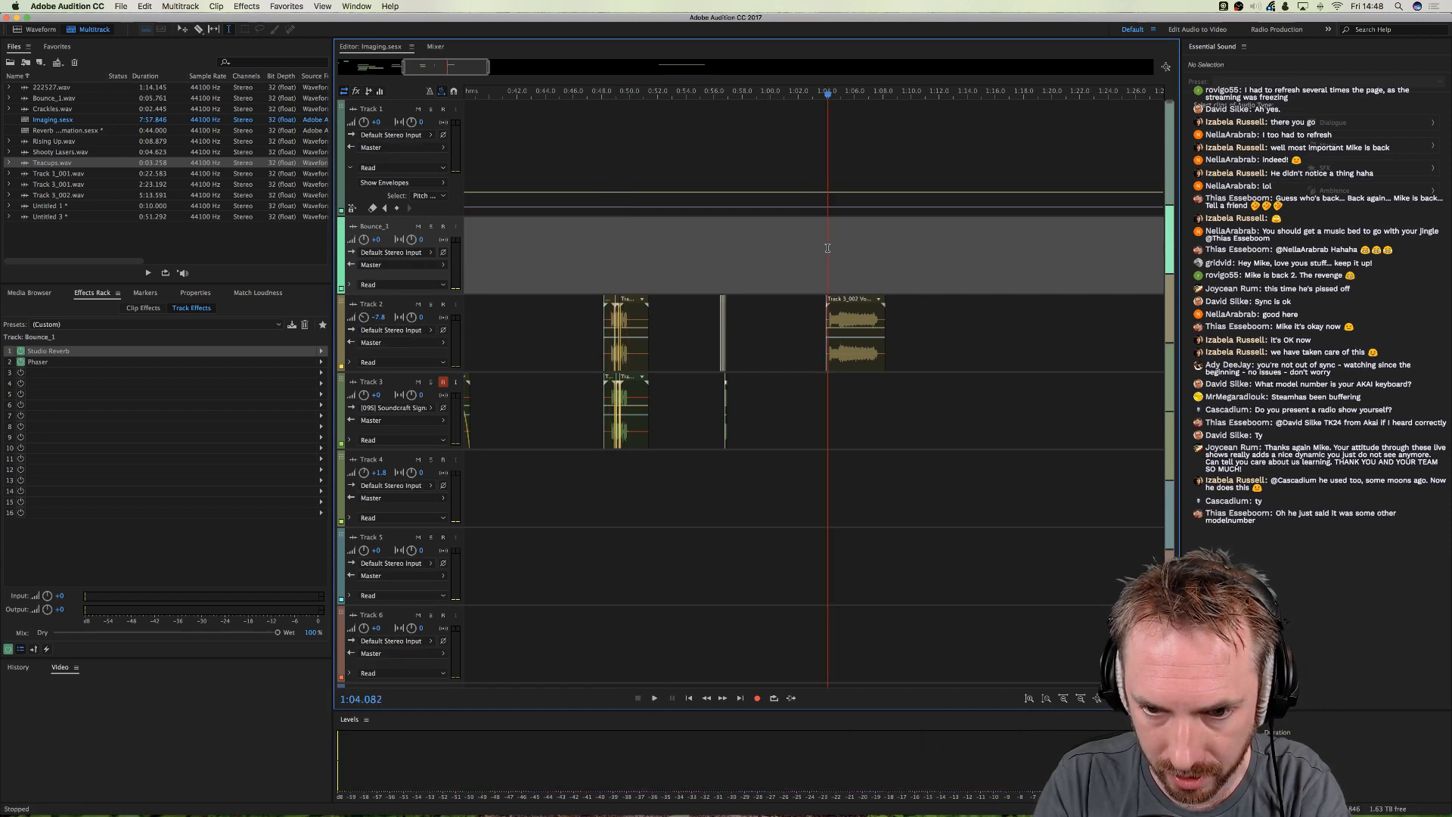
scroll(841, 96, up, 6)
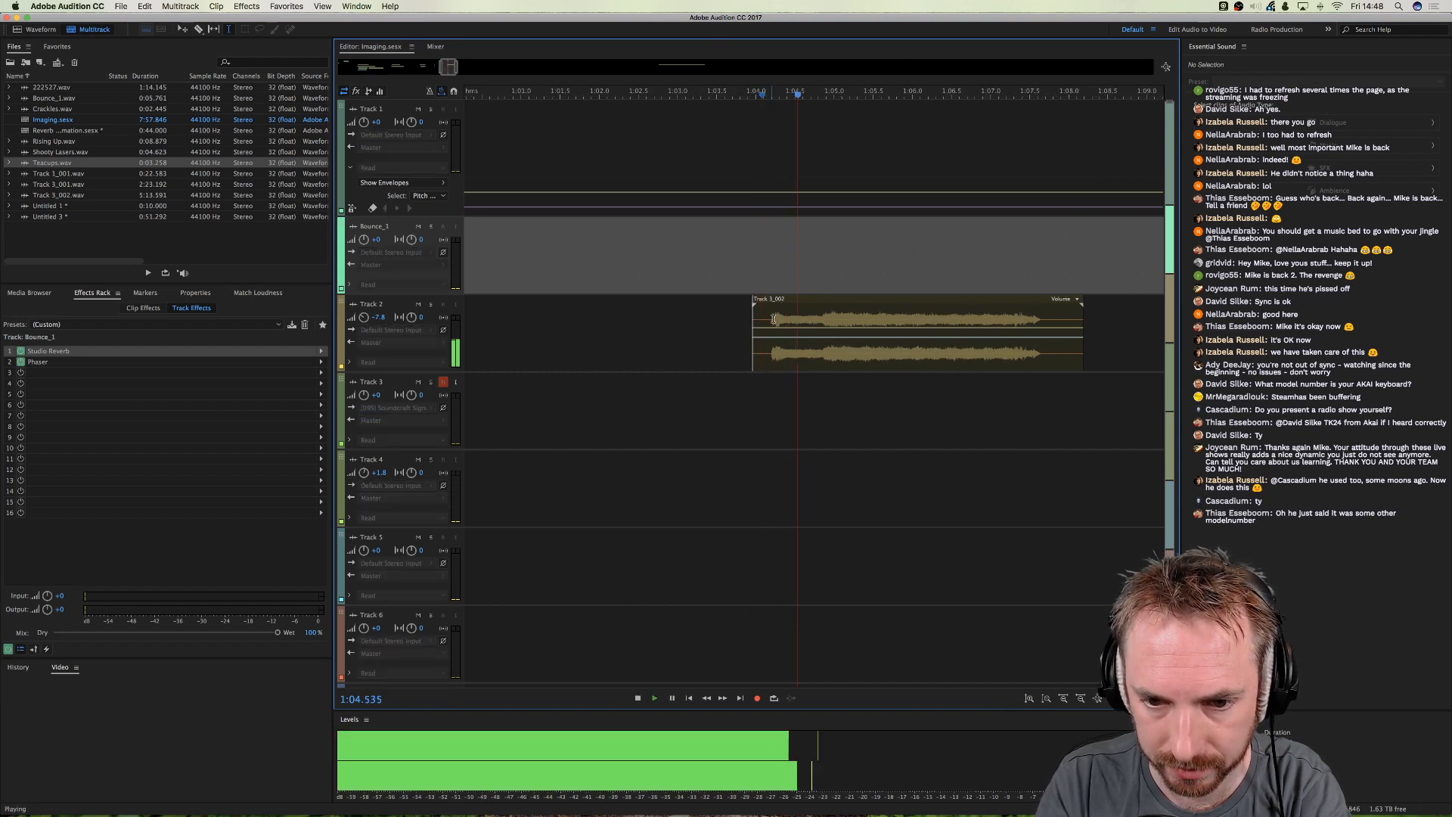
scroll(879, 94, down, 2)
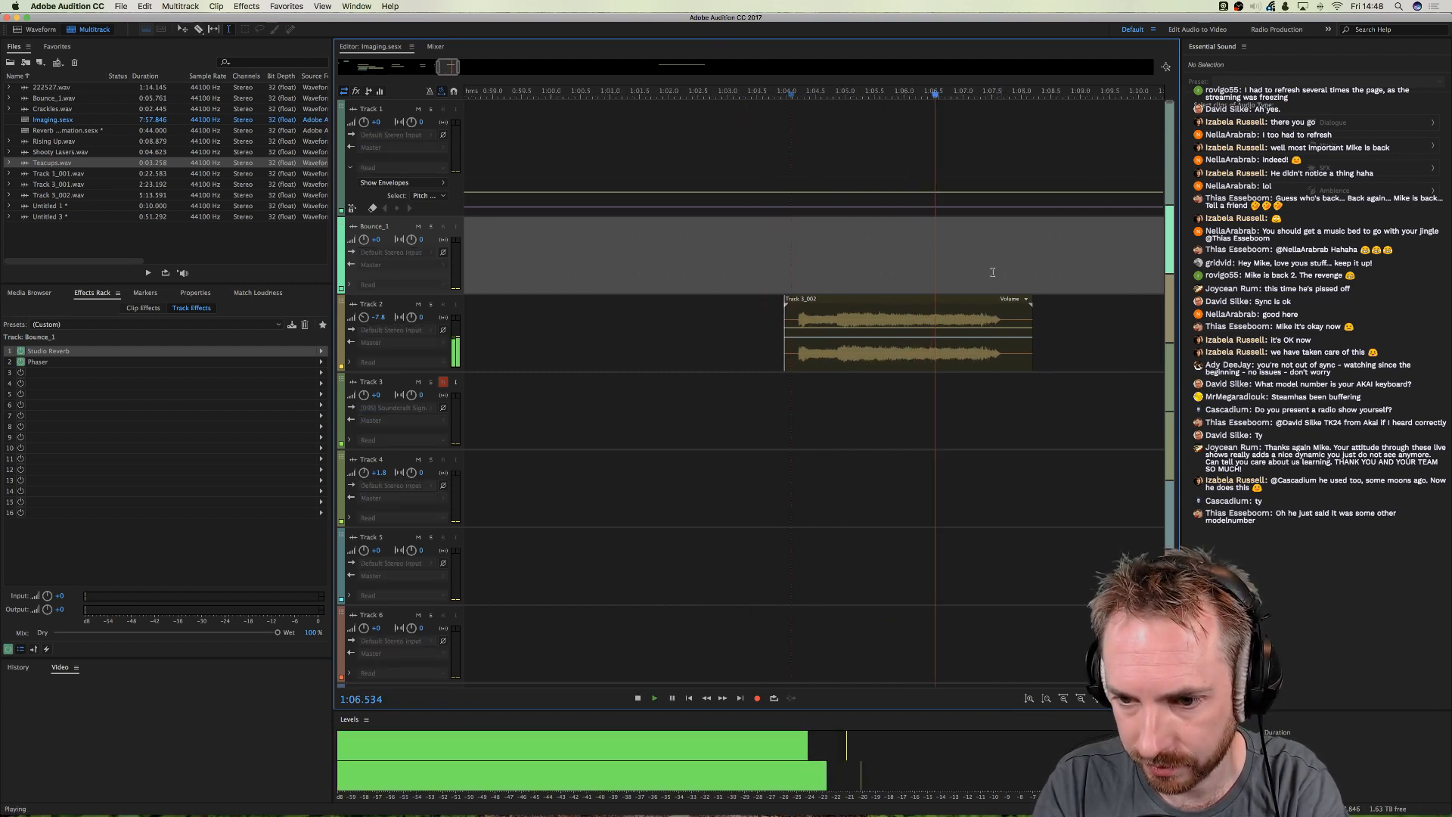
- Remove all but the tail of the Track 3_002 clip on Track 2 and move the tail to Track 3 at about 1:04.8
drag(980, 321, 753, 321)
key(Delete)
click(901, 350)
drag(1007, 300, 856, 377)
scroll(856, 86, down, 8)
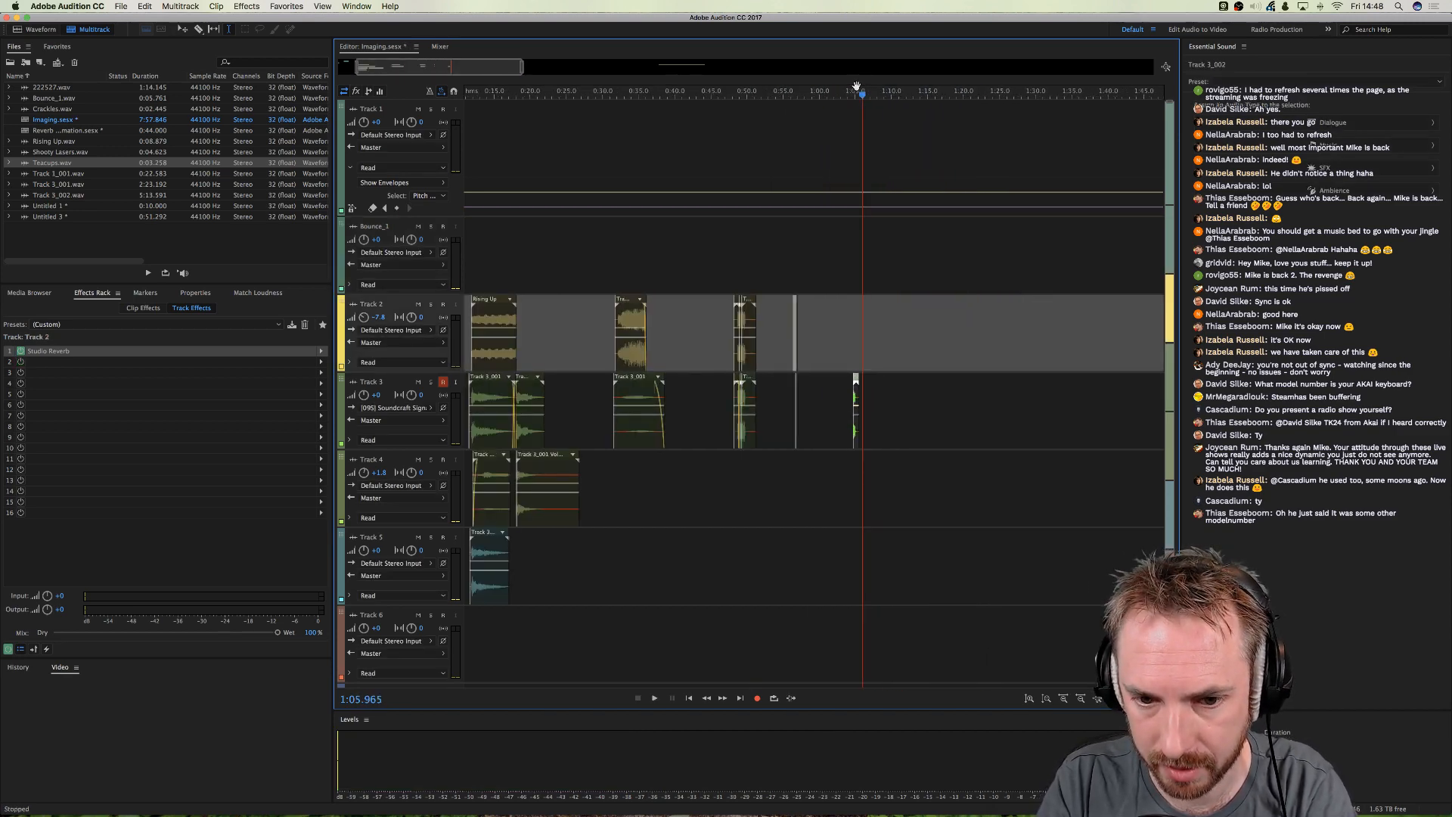
- Move the long remaining Track 3_002 clip on Track 2 back to about 1:02.4 and play its opening
drag(1072, 362, 655, 354)
scroll(636, 91, up, 8)
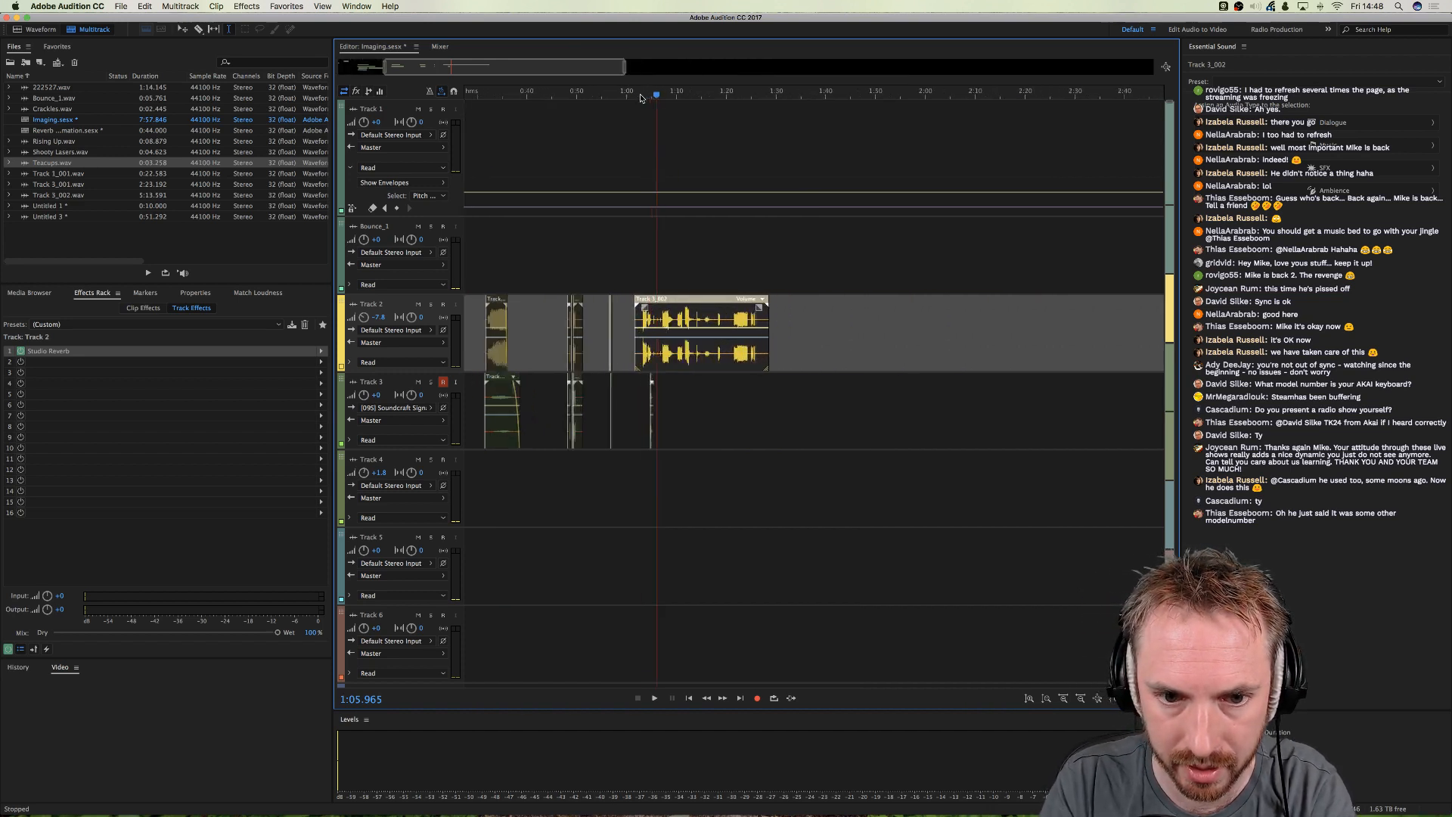
drag(701, 348, 722, 364)
click(671, 364)
key(space)
key(space)
click(644, 360)
key(space)
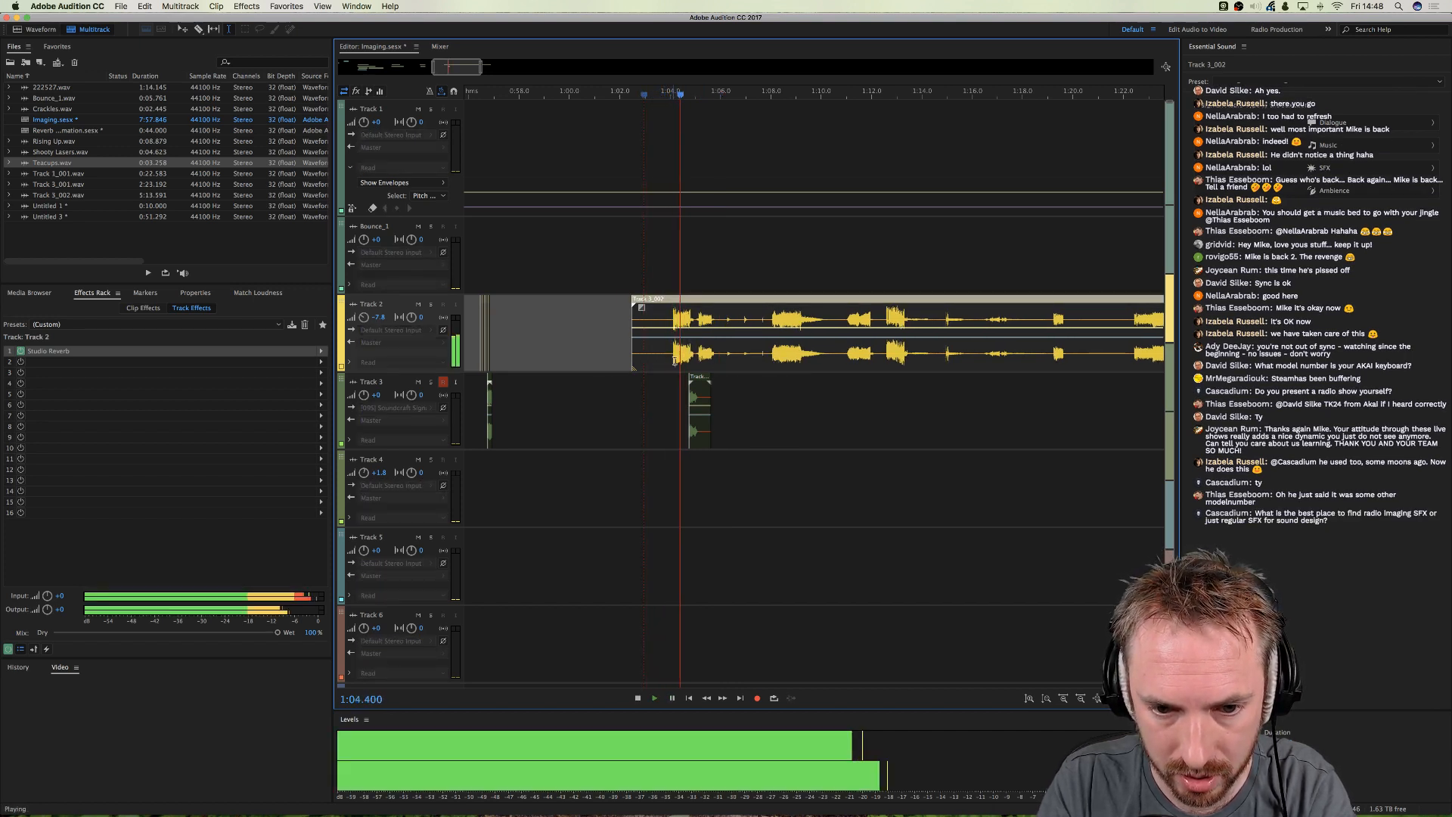
key(space)
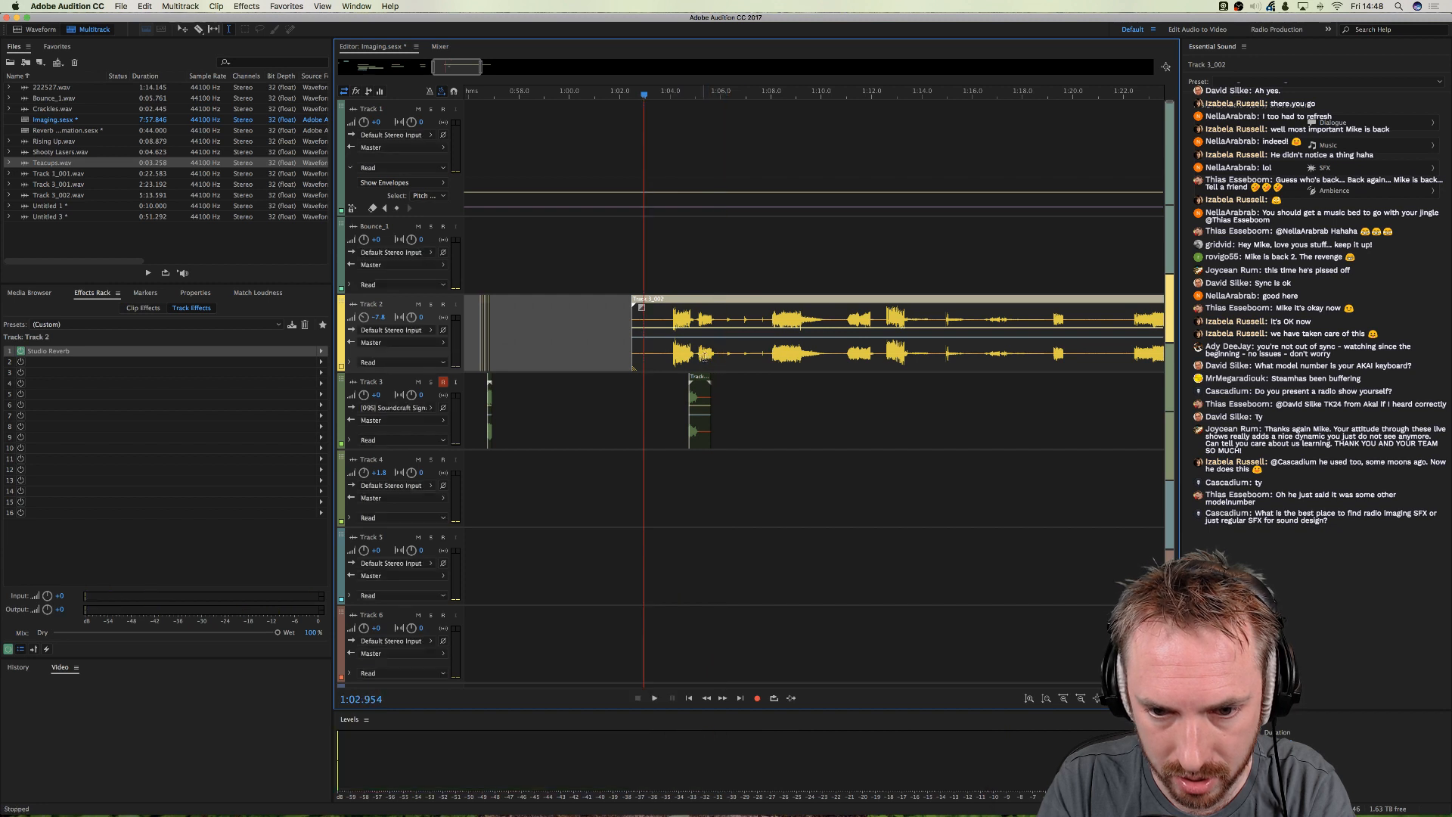
- Play the long Track 3_002 clip from about 1:14 up to the short bursts near its end at about 1:26
click(954, 353)
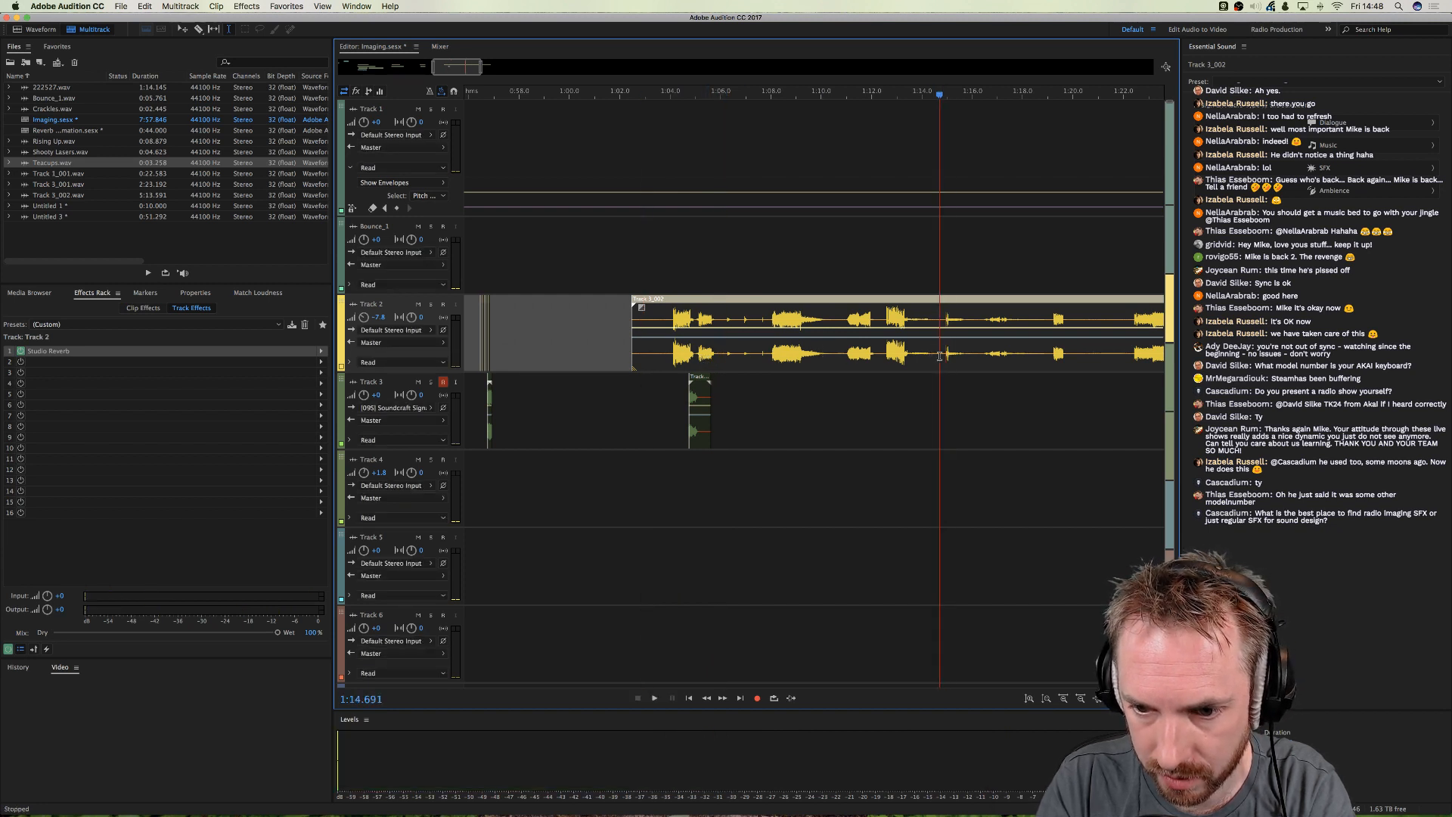
click(924, 356)
key(space)
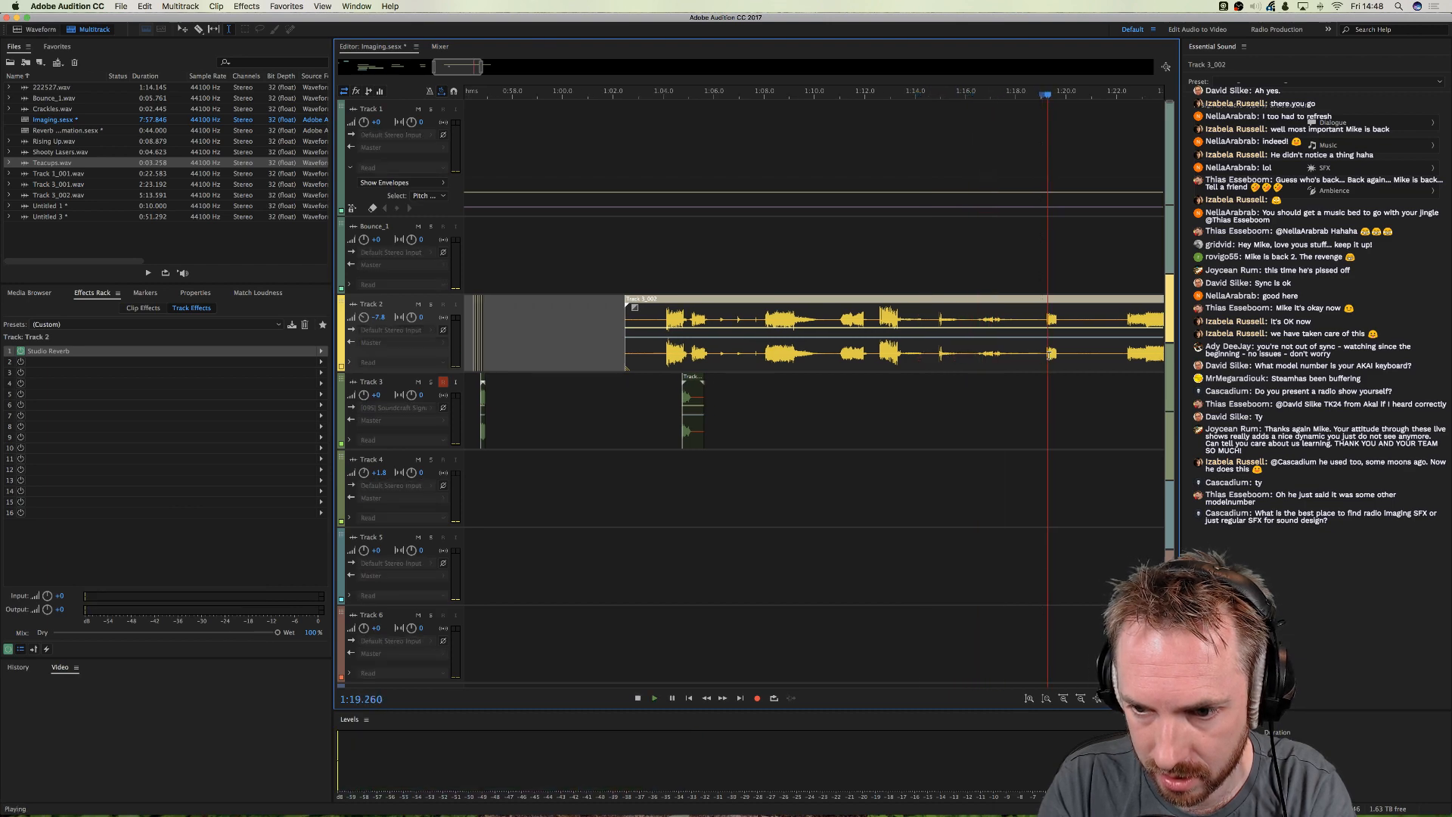
click(1004, 358)
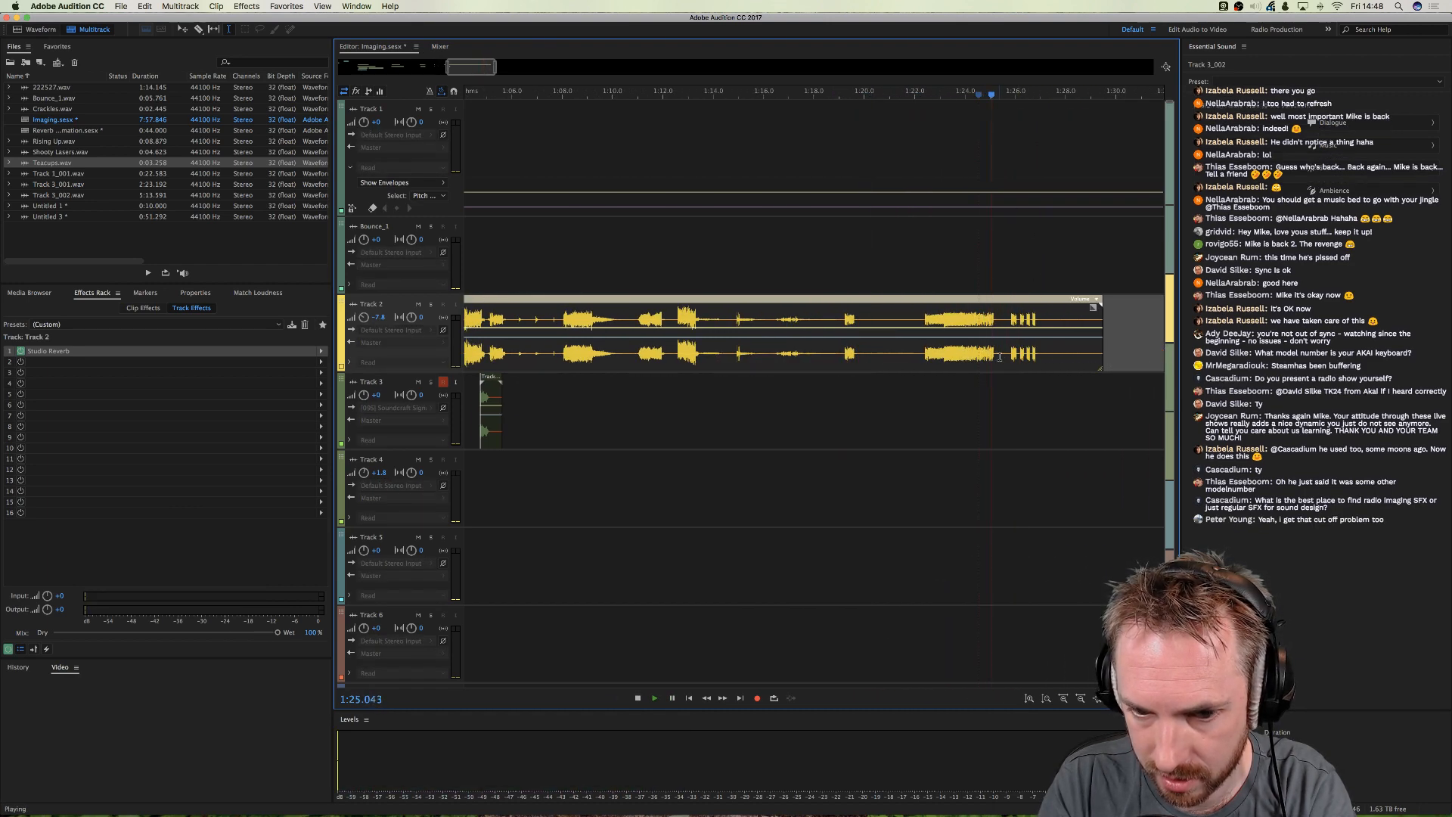
key(space)
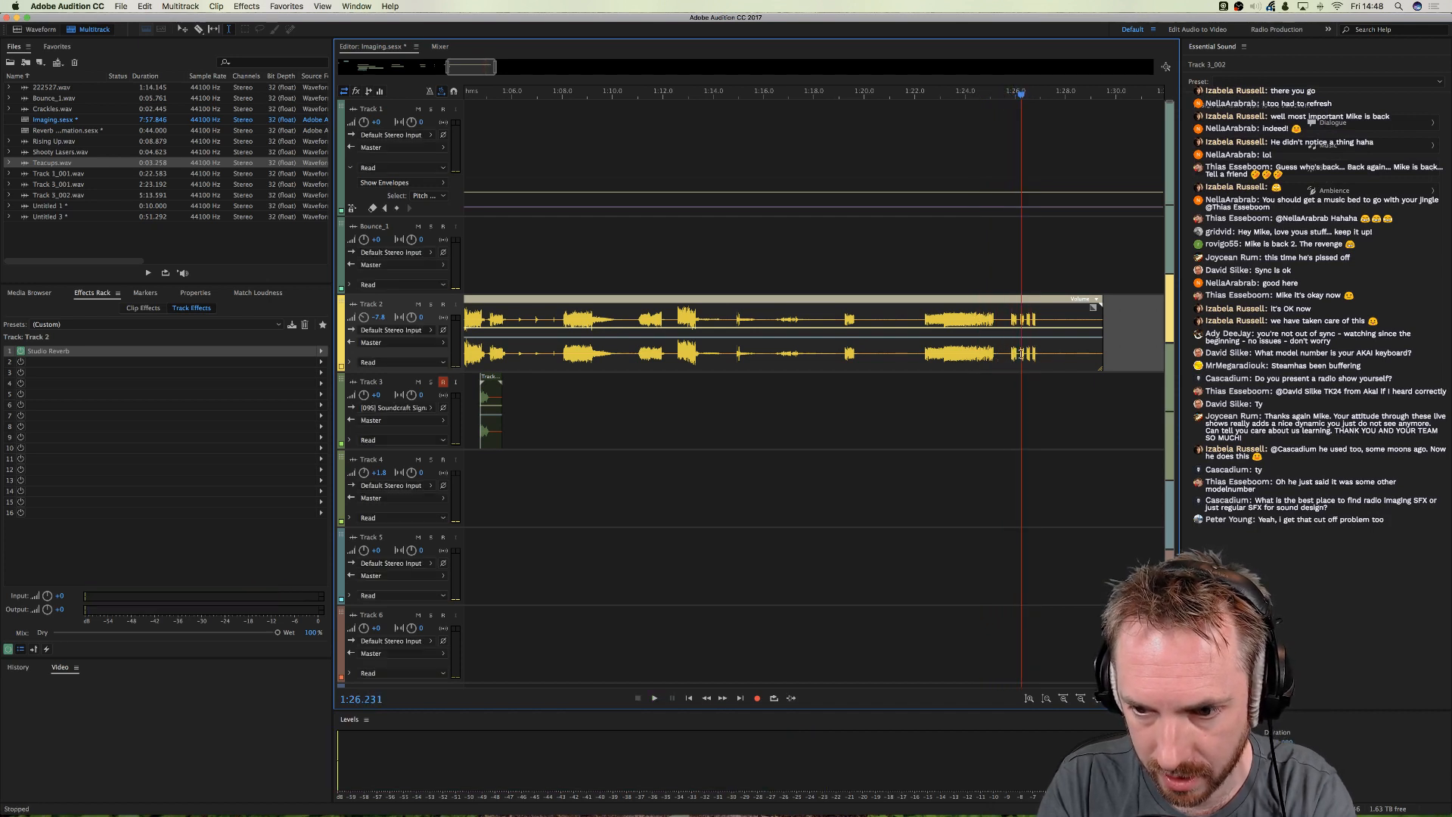
- Trim the long Track 3_002 clip to the short burst at about 1:26 and place it on Track 2 at about 1:04.7
drag(1021, 354, 1129, 354)
key(Delete)
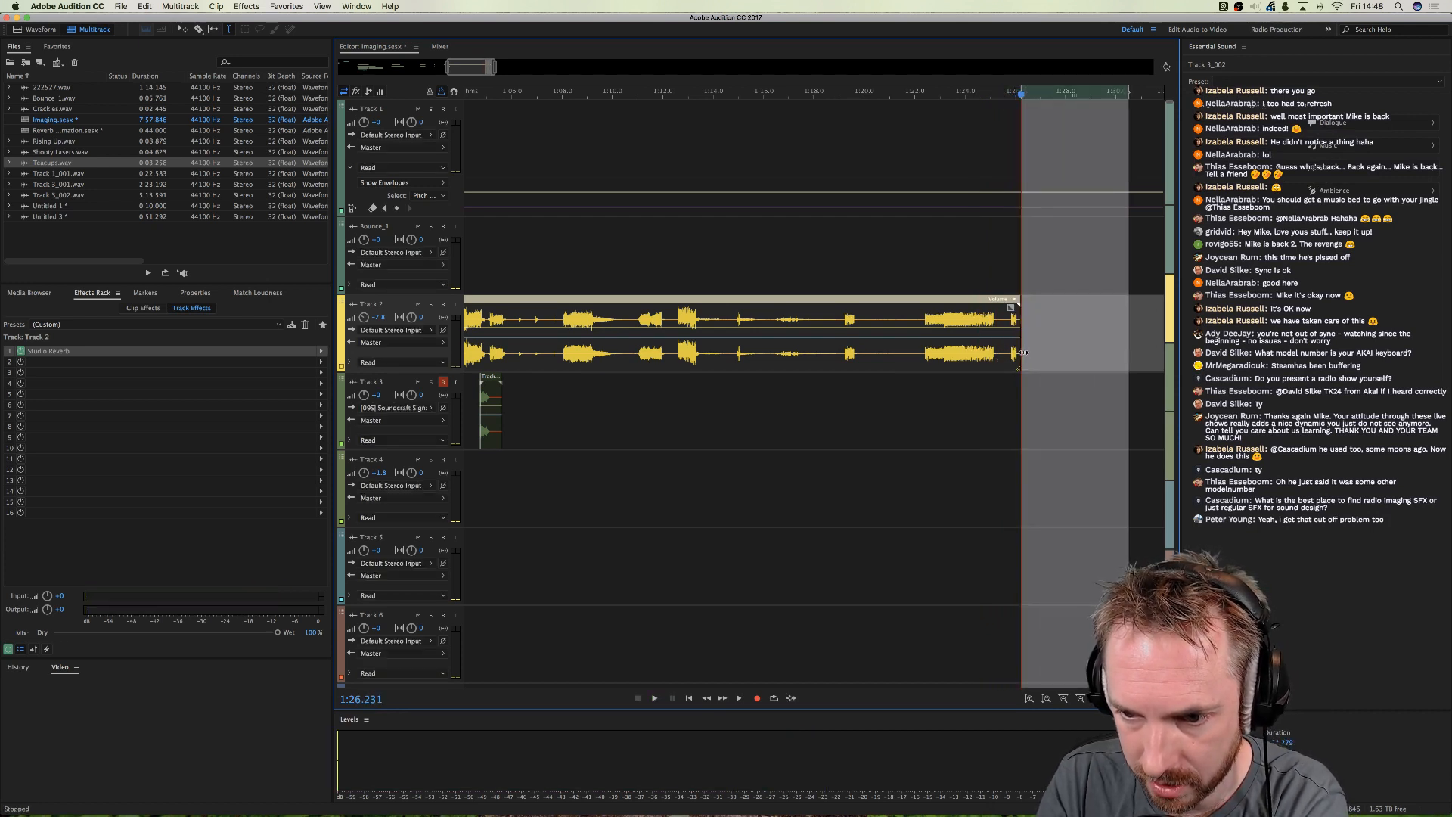
drag(1011, 356, 490, 369)
key(Delete)
click(939, 344)
key(Delete)
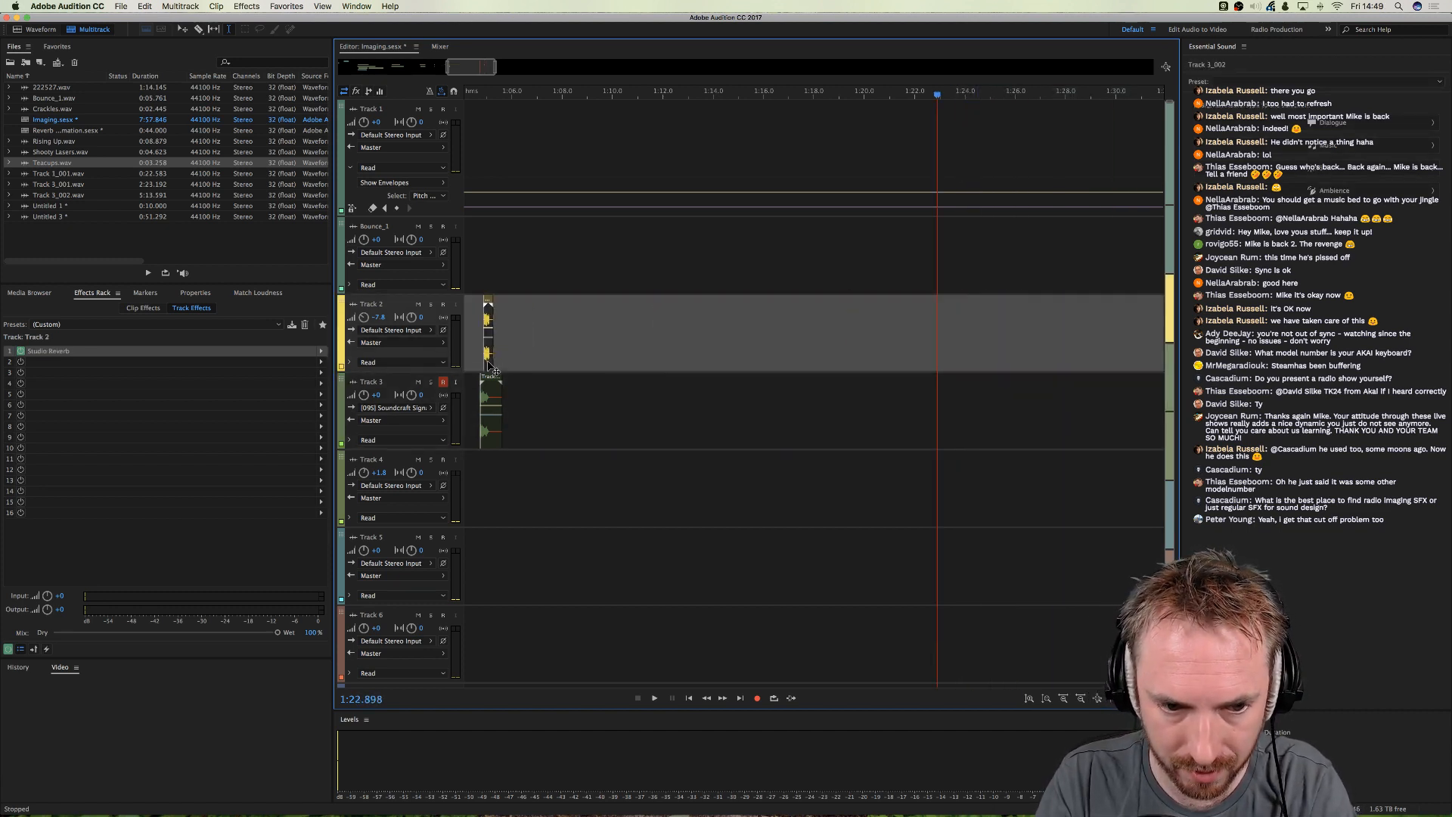
click(473, 95)
scroll(473, 94, up, 8)
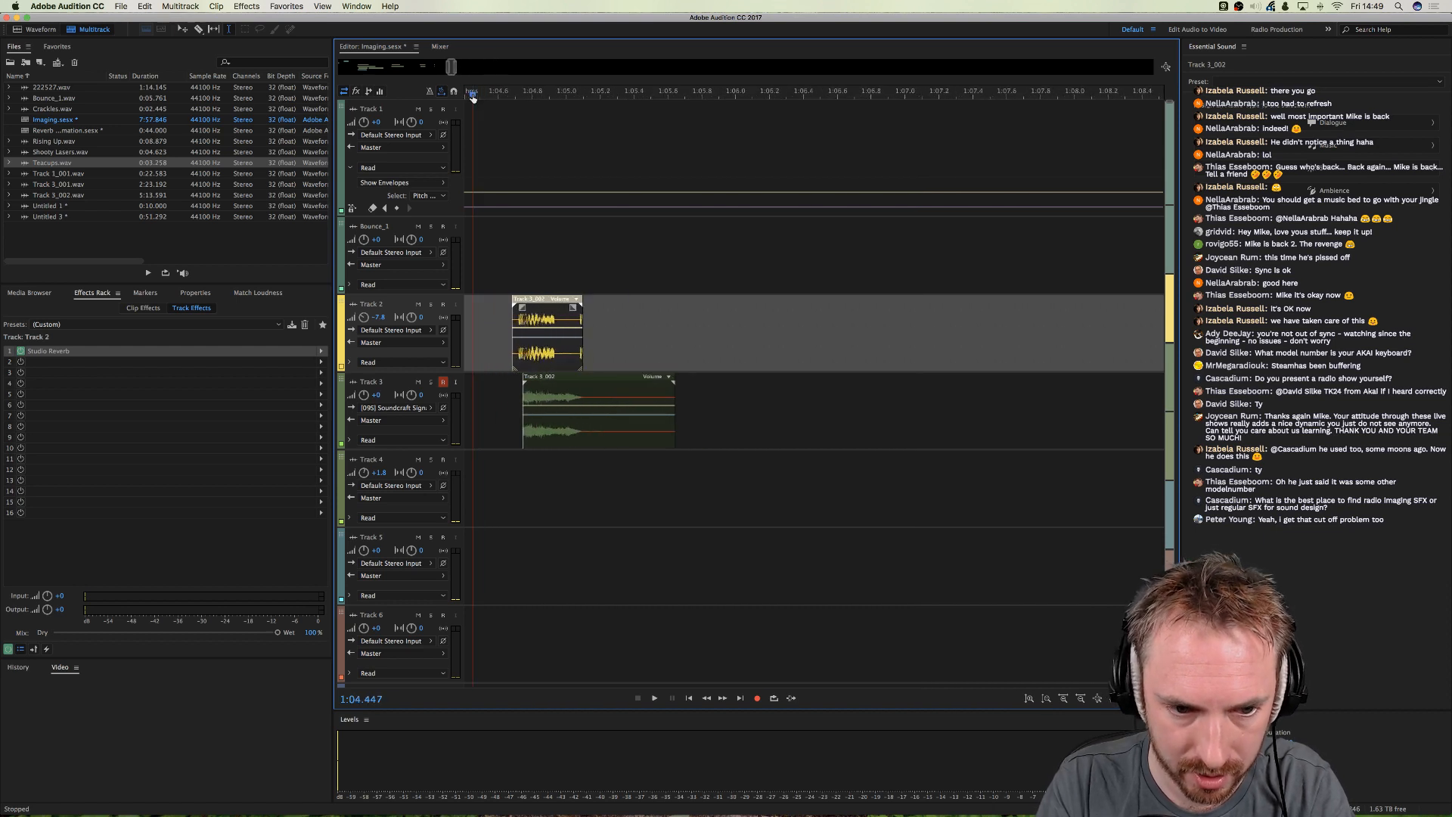
- Trim the short burst clip on Track 2 and move it earlier to about 1:04.5, overlapping the start of the Track 3 tail
drag(657, 344, 562, 346)
drag(726, 351, 870, 349)
key(Delete)
click(491, 278)
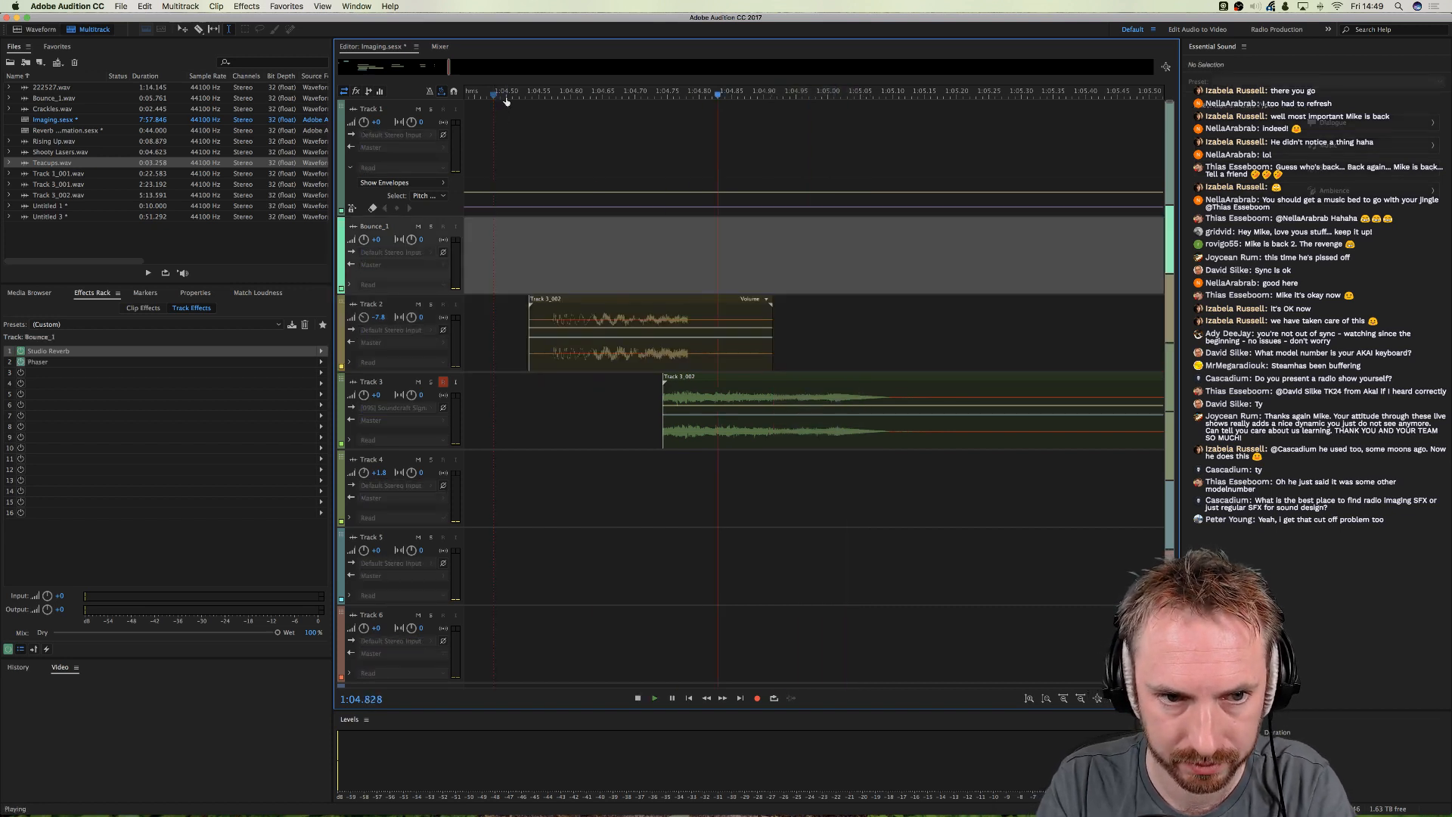
- Play the Track 2 burst and the Track 3 tail together, starting from about 1:02.6
scroll(504, 112, down, 5)
click(572, 164)
key(space)
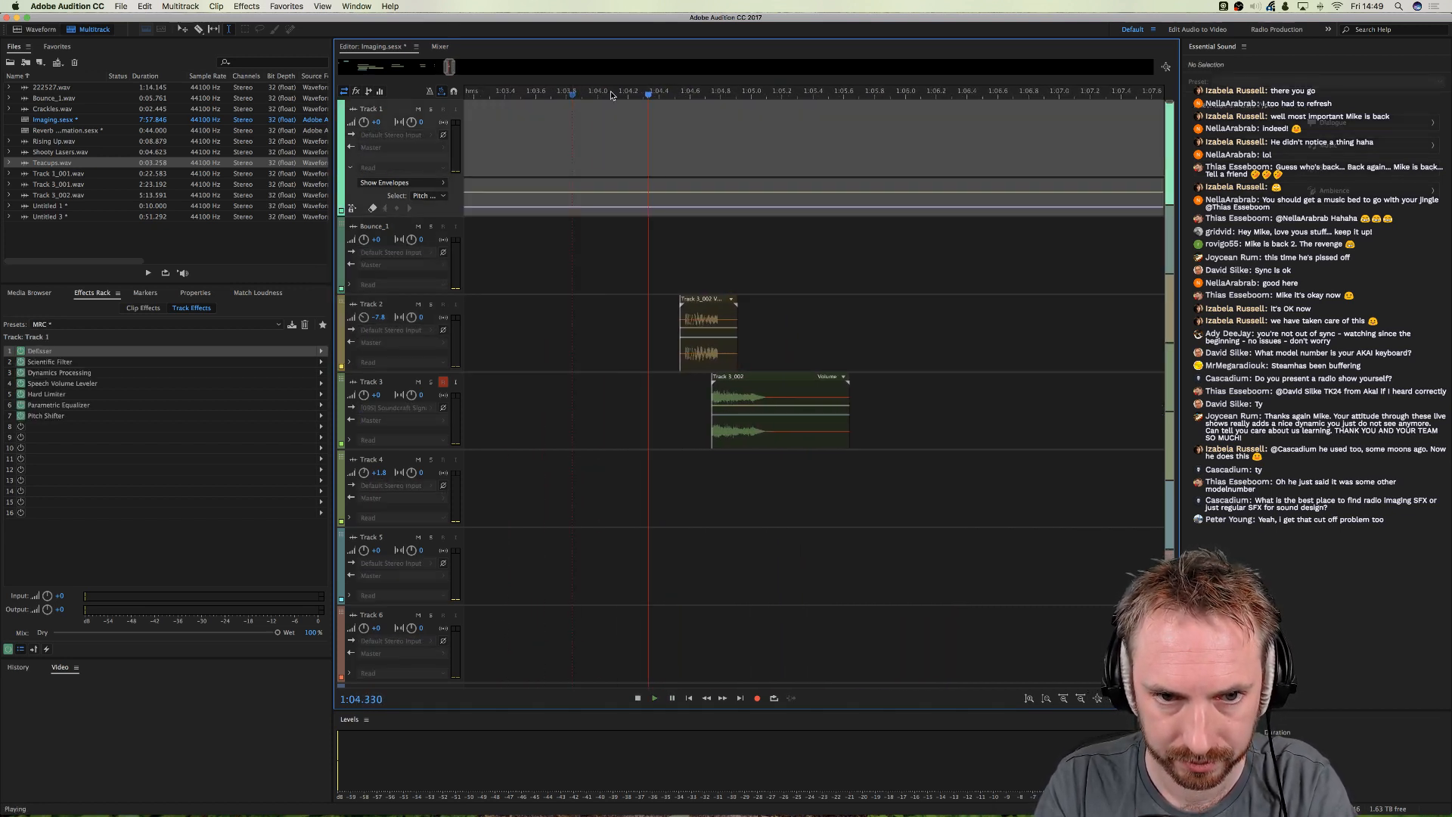
scroll(560, 151, down, 2)
click(485, 134)
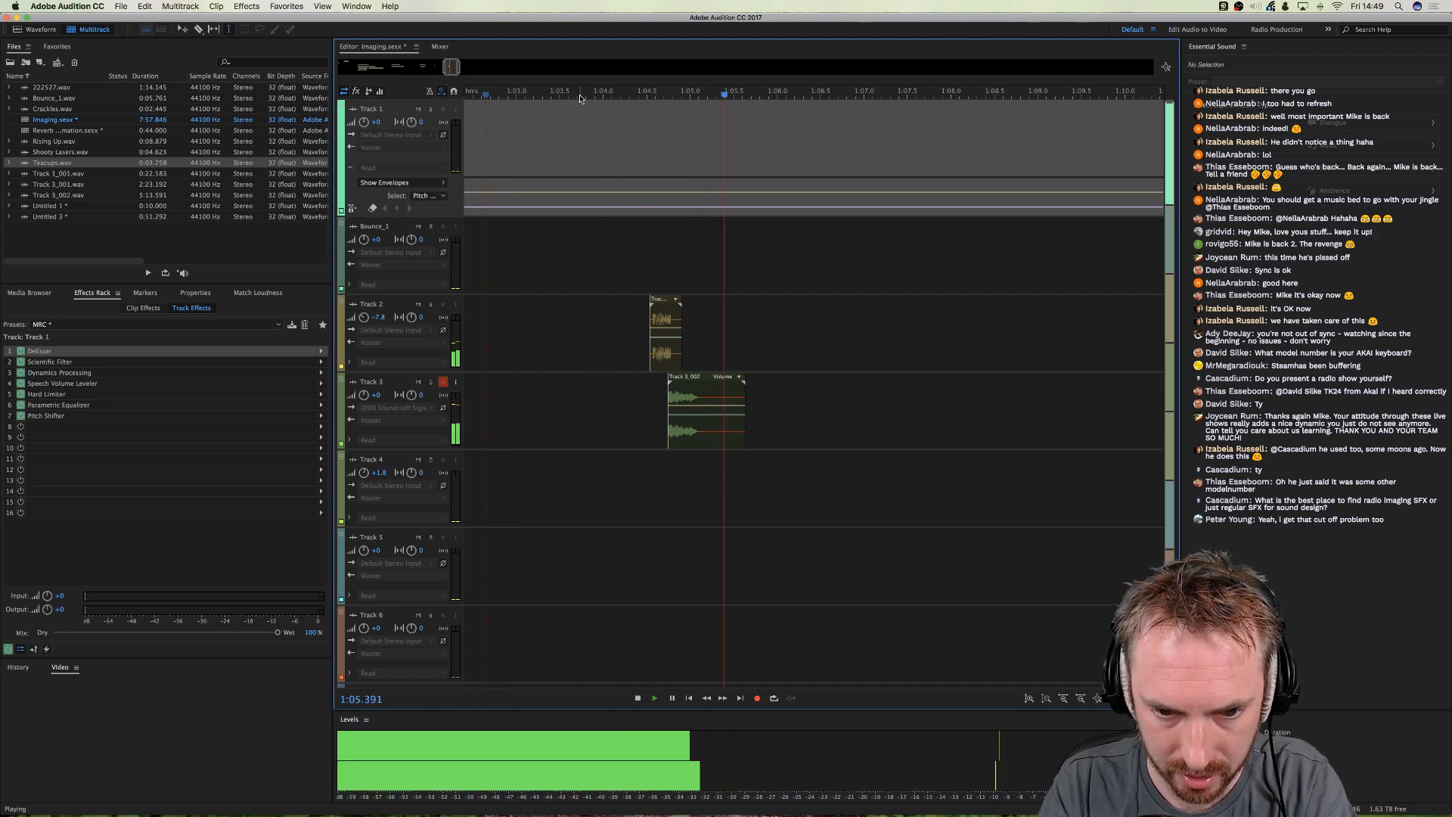
key(space)
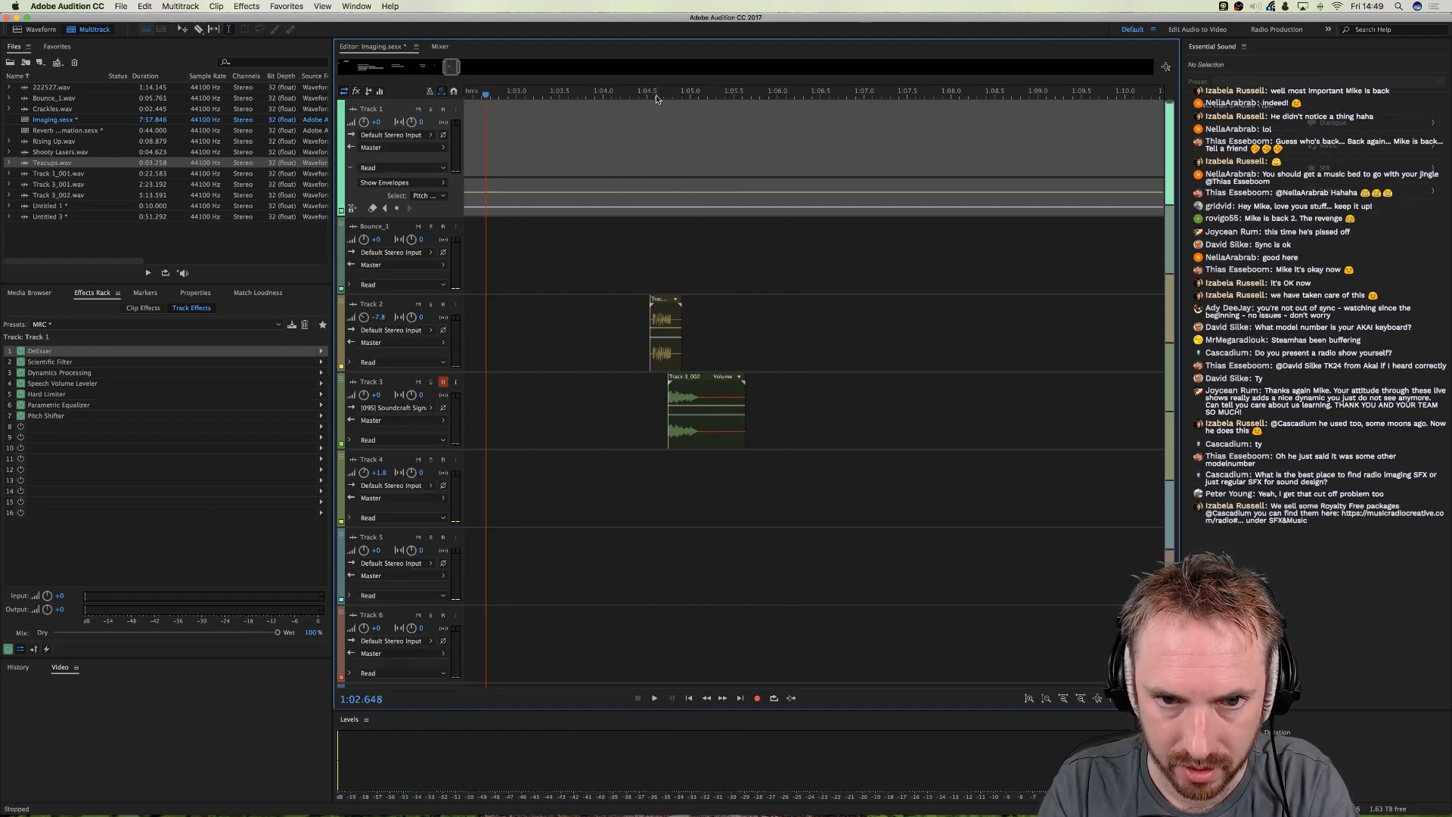
- Swap the short burst and its tail between Tracks 2 and 3 and play the join from about 1:02.6
scroll(656, 100, up, 3)
mouse_move(733, 392)
mouse_down()
mouse_move(749, 355)
mouse_move(745, 393)
mouse_up()
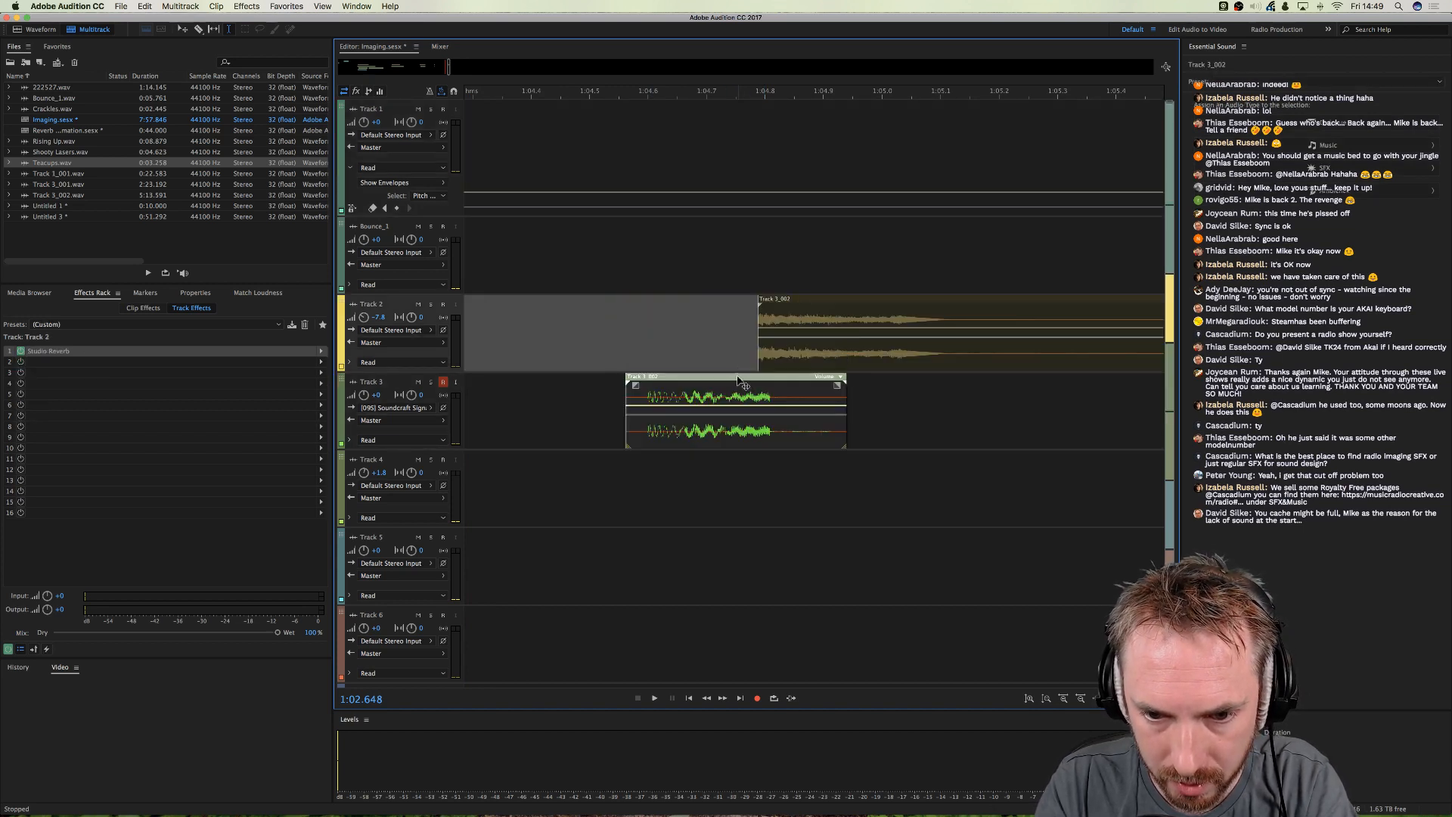
key(space)
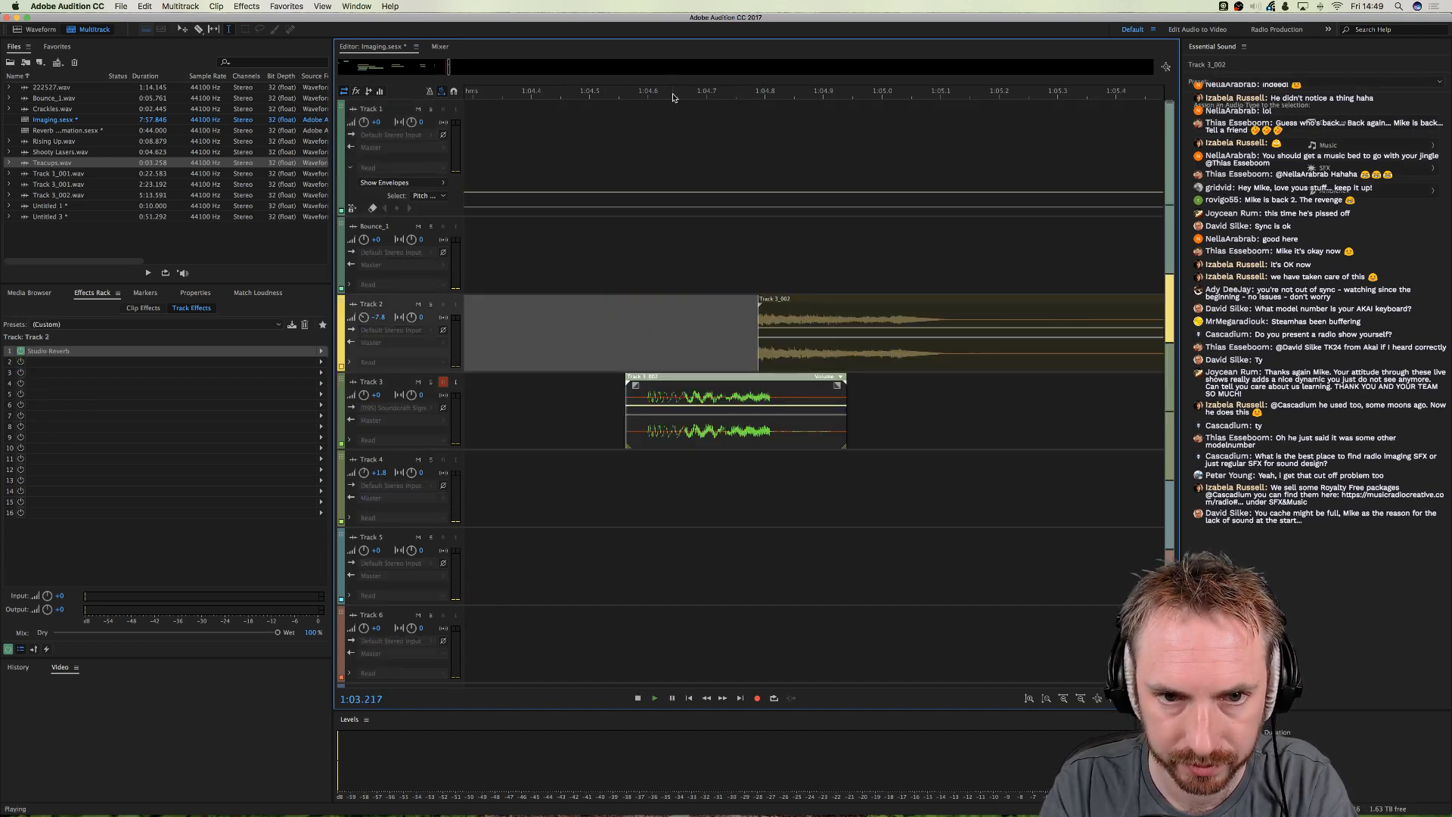
scroll(673, 97, down, 10)
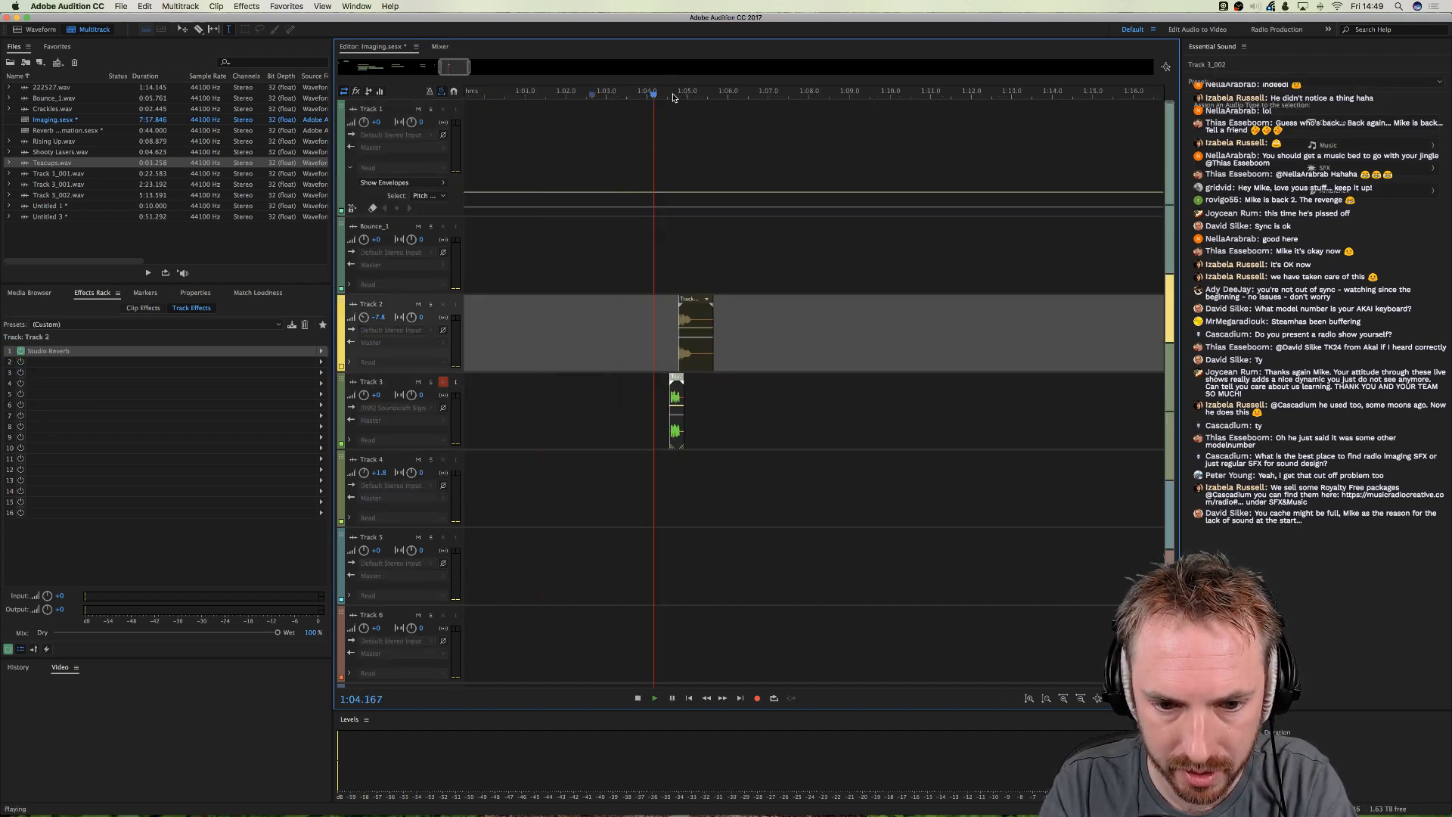
scroll(517, 94, up, 10)
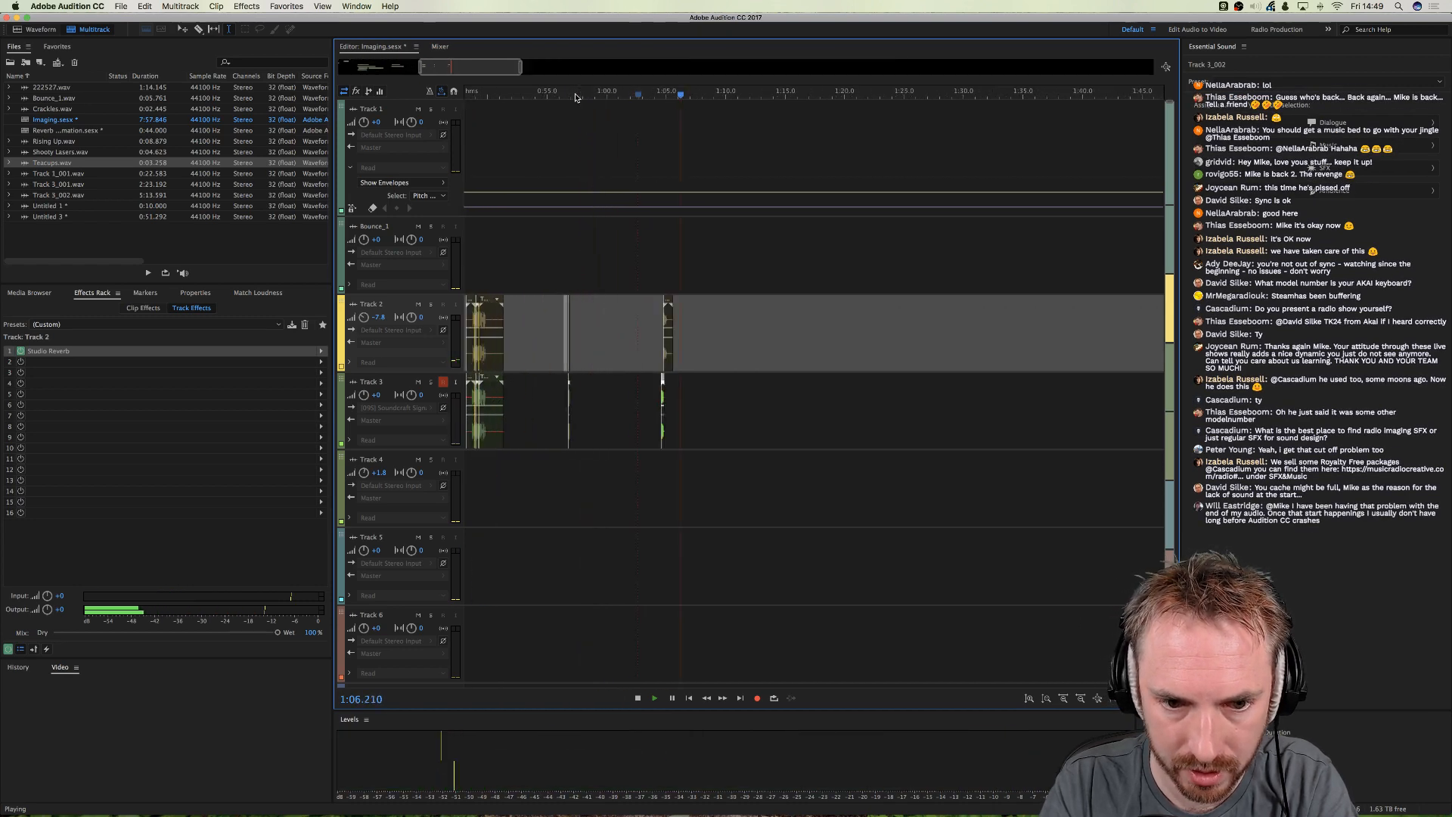
key(space)
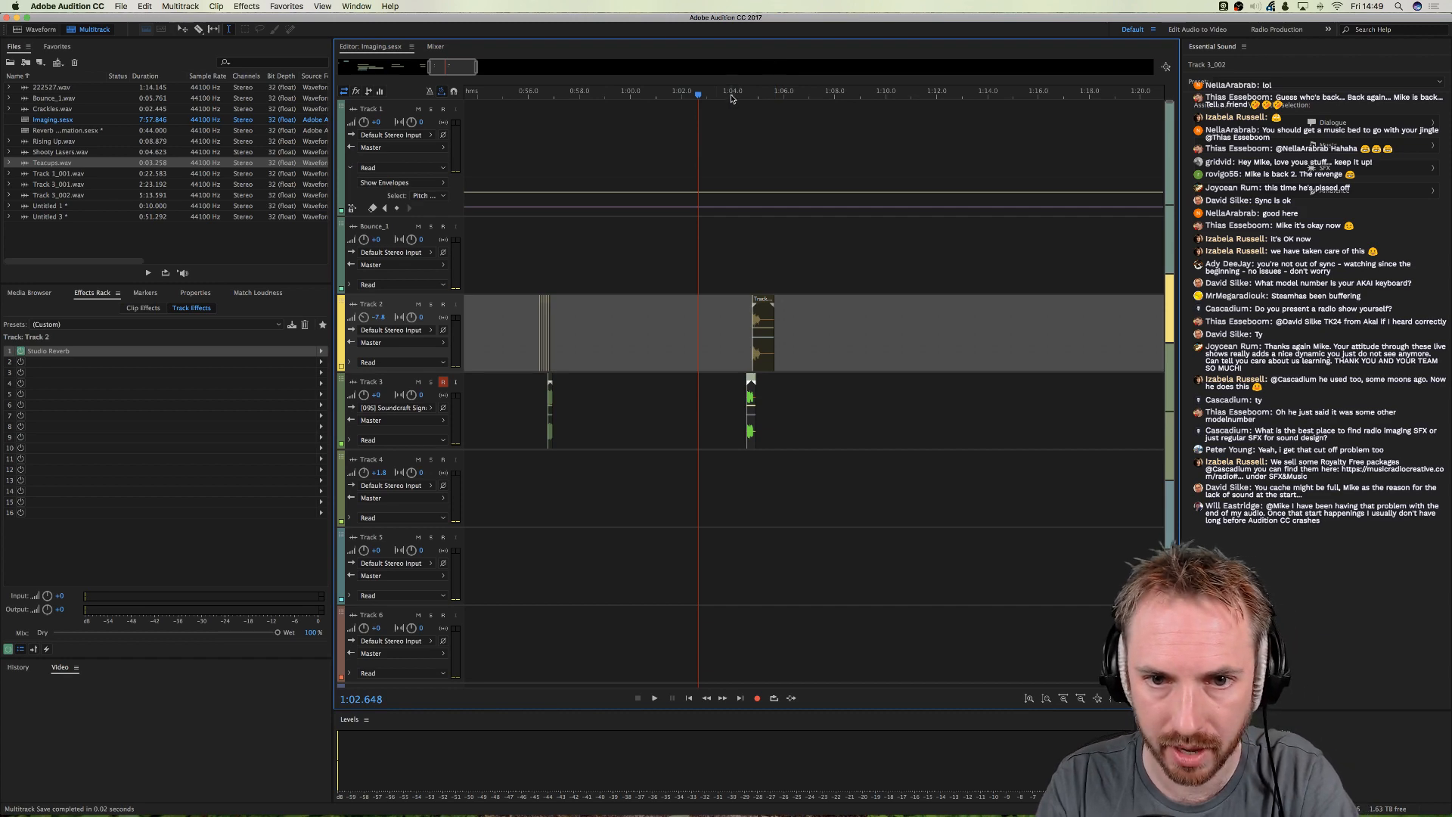
- Try to record a take of about 3.7 seconds into a new 44100 Hz stereo audio file
scroll(731, 97, down, 5)
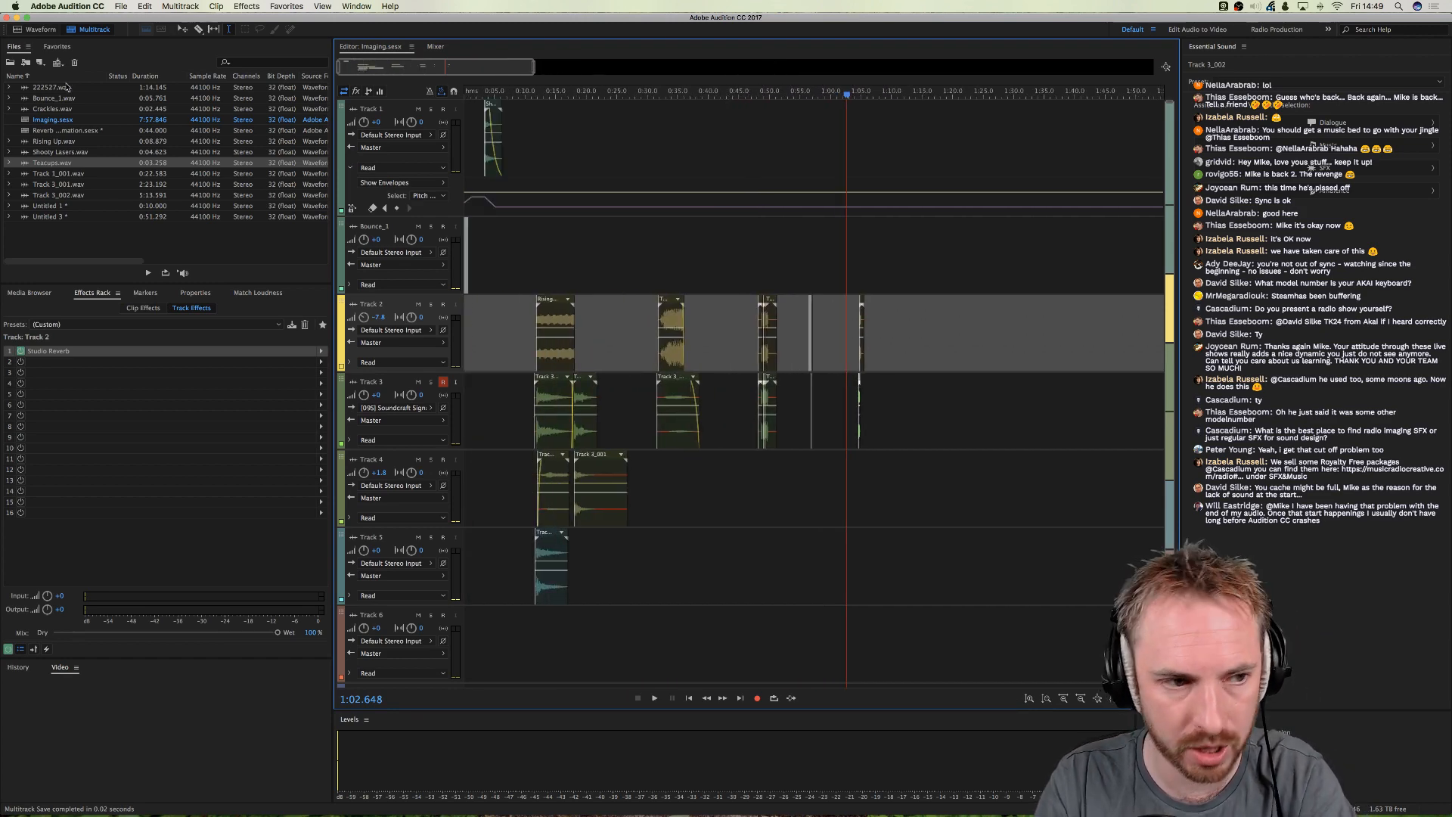
click(36, 29)
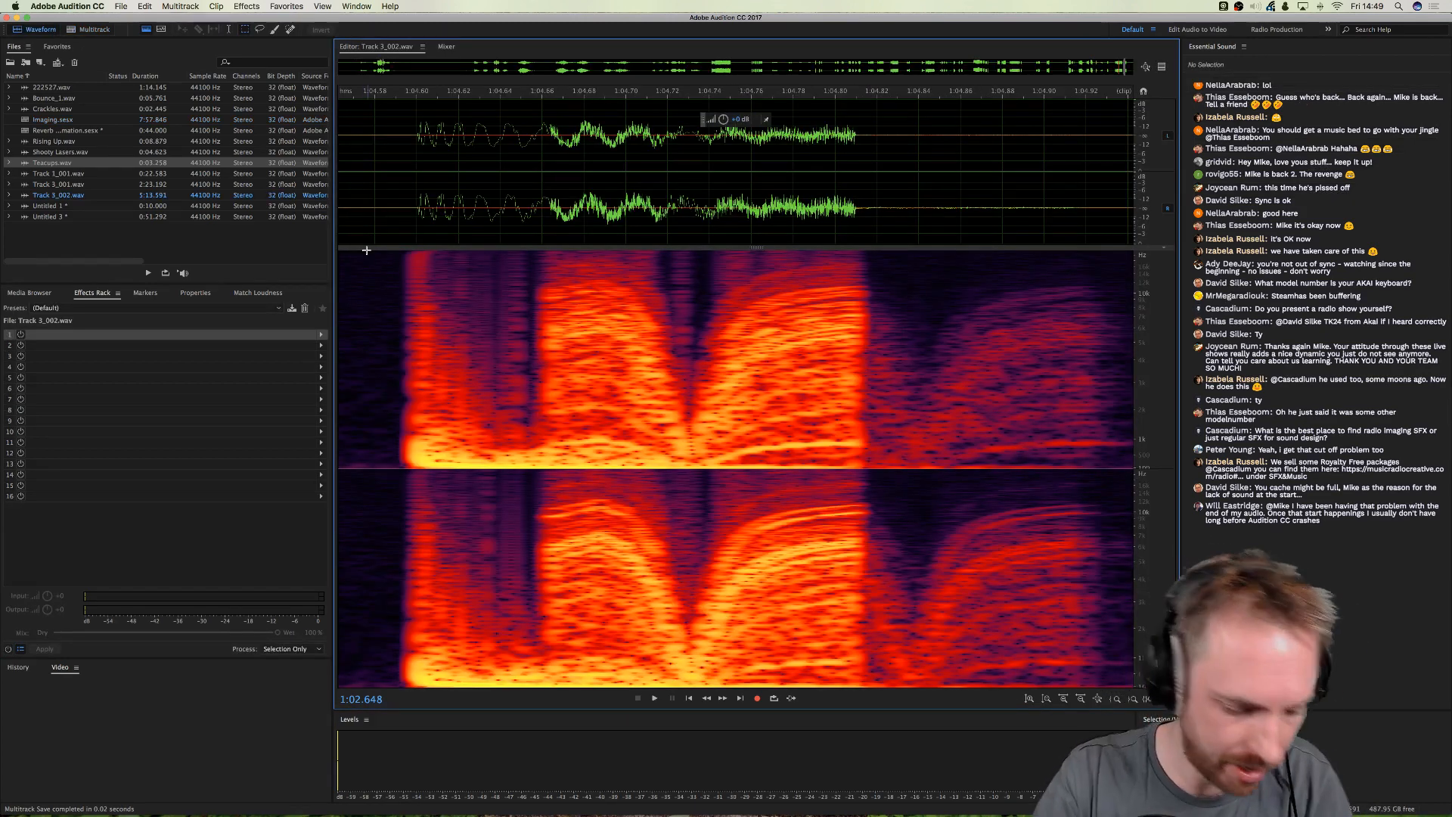
key(super+shift+n)
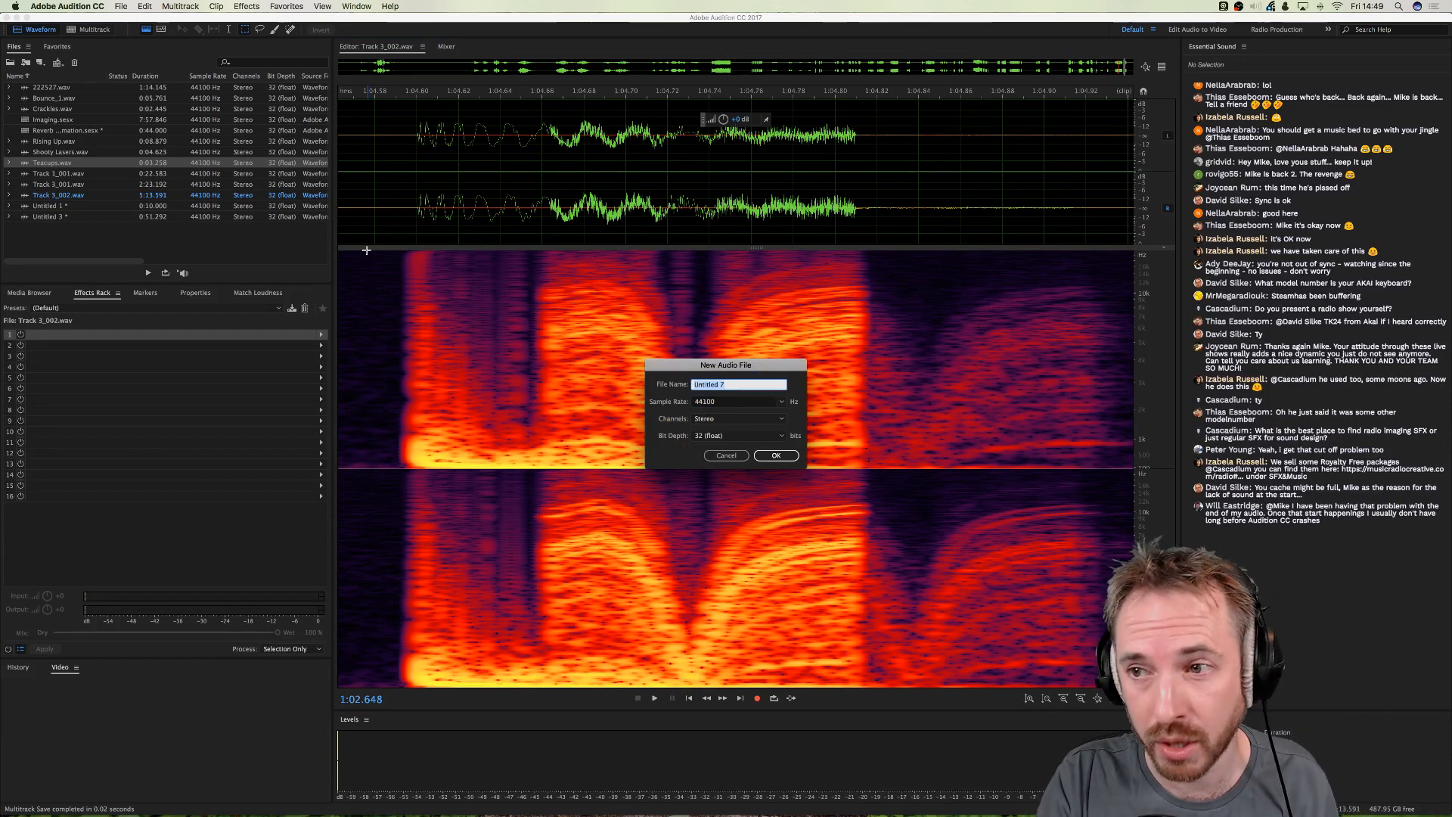
key(Return)
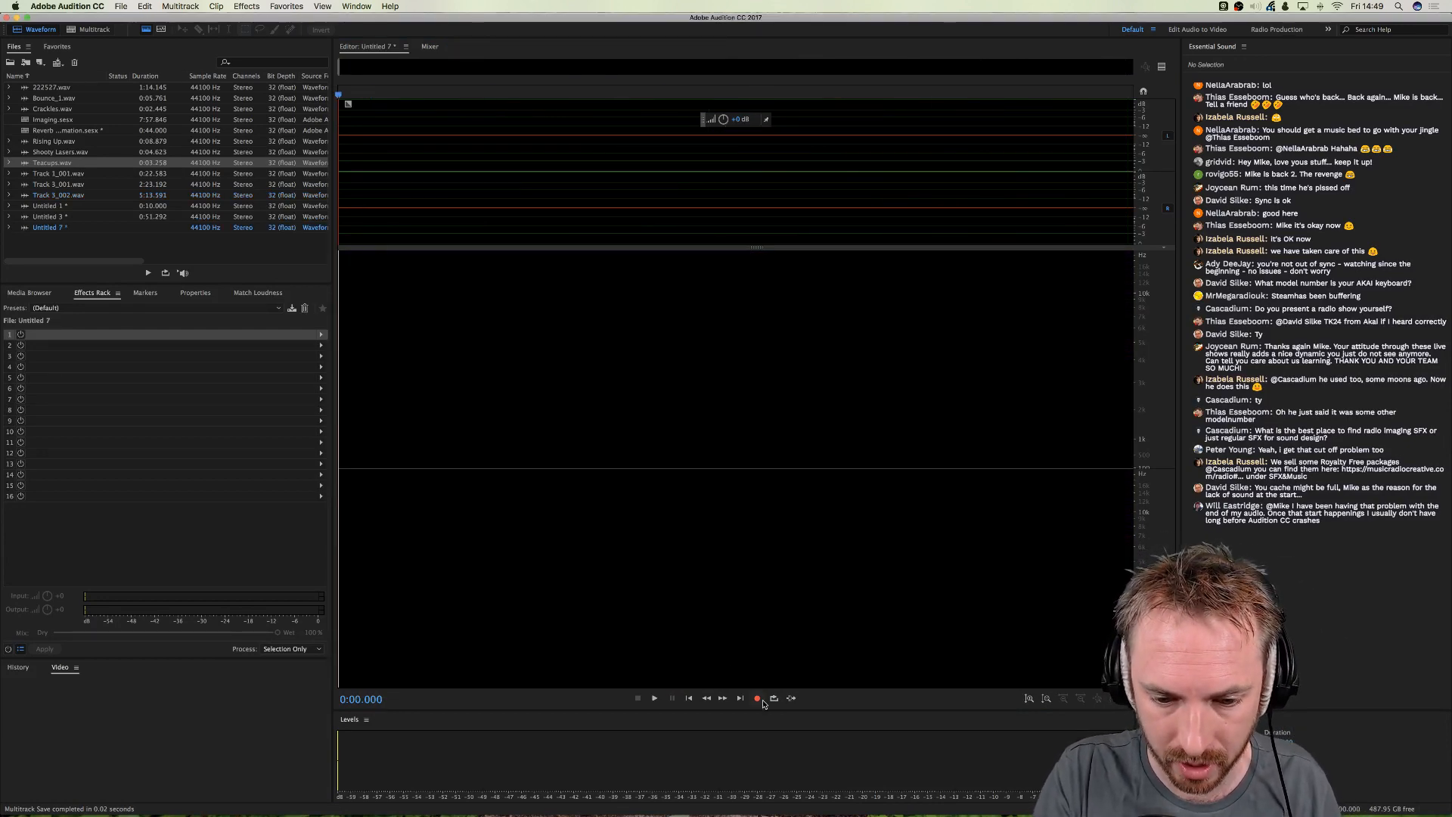
click(758, 699)
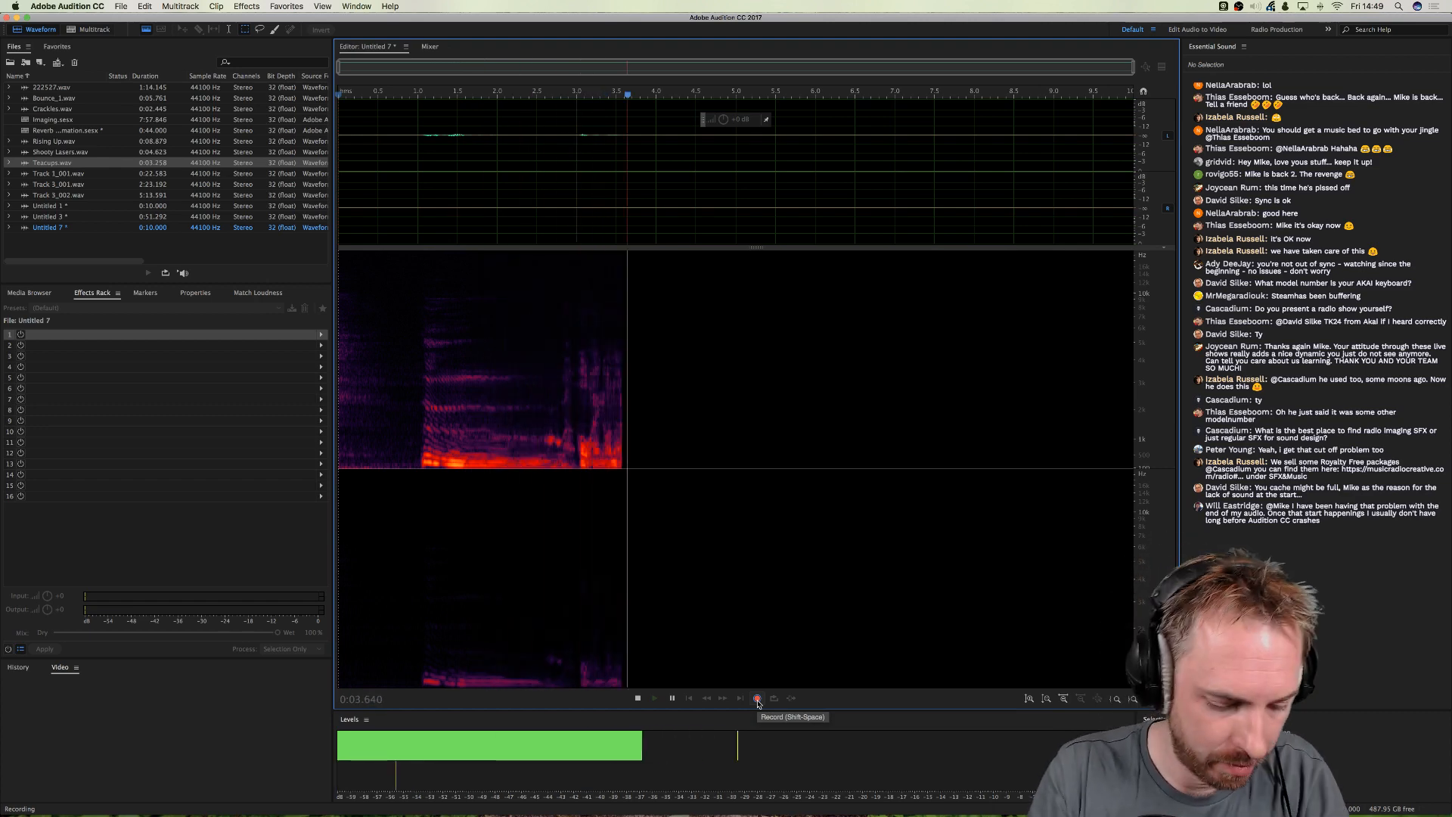
click(757, 700)
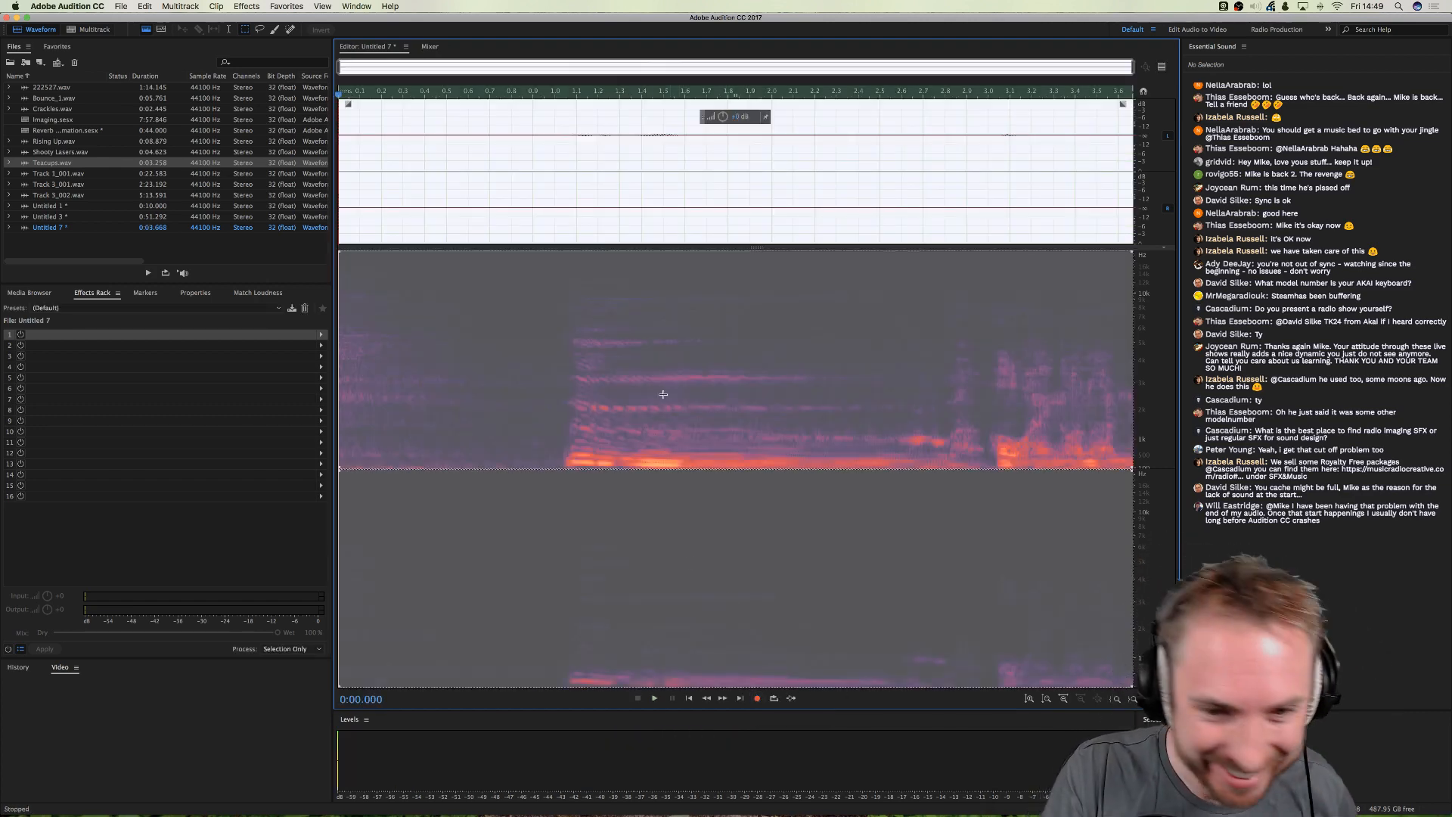
click(529, 219)
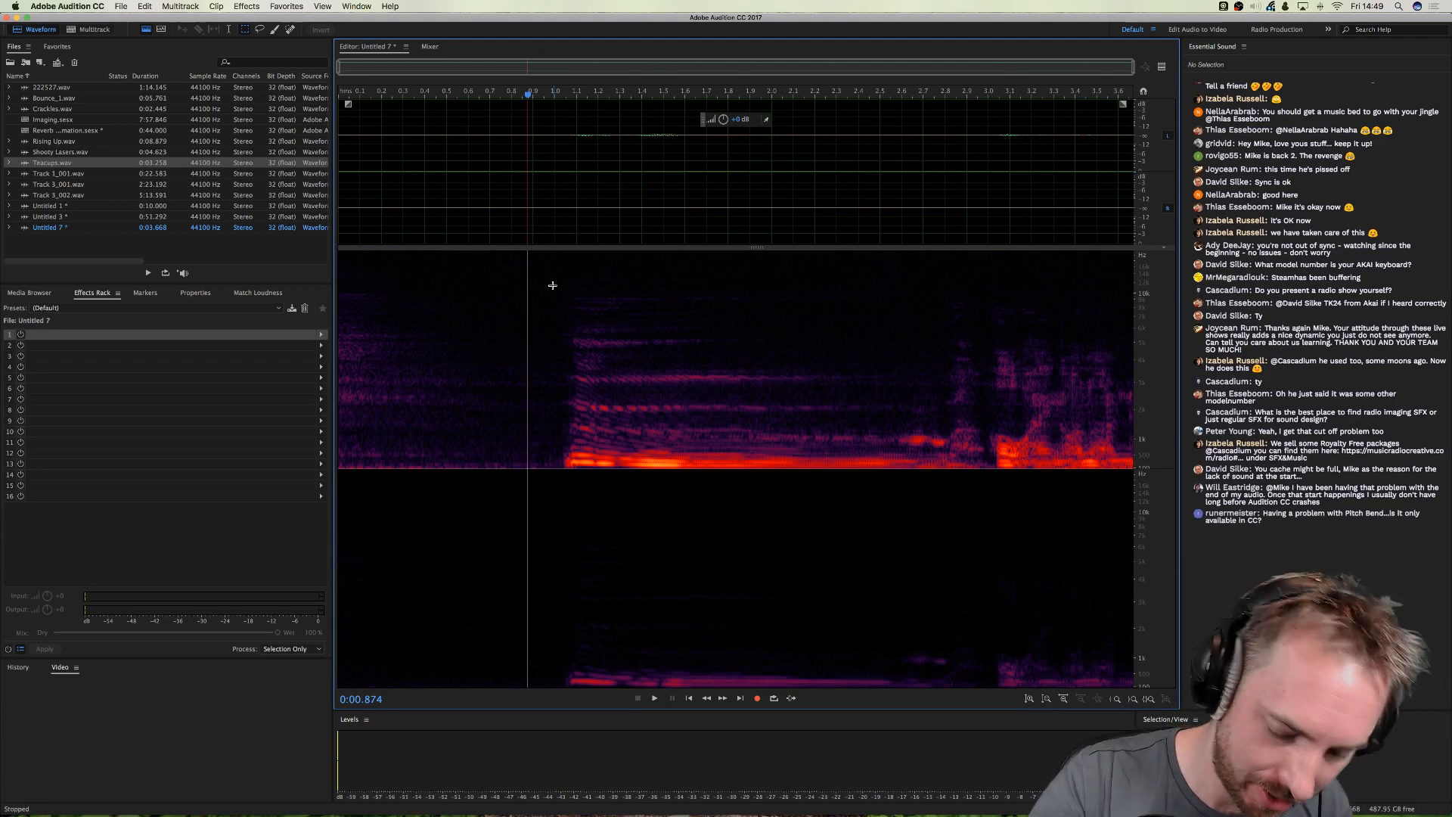
- Set the default audio hardware input to Scarlett 2i2 USB and accept the device change
key(super+comma)
click(519, 314)
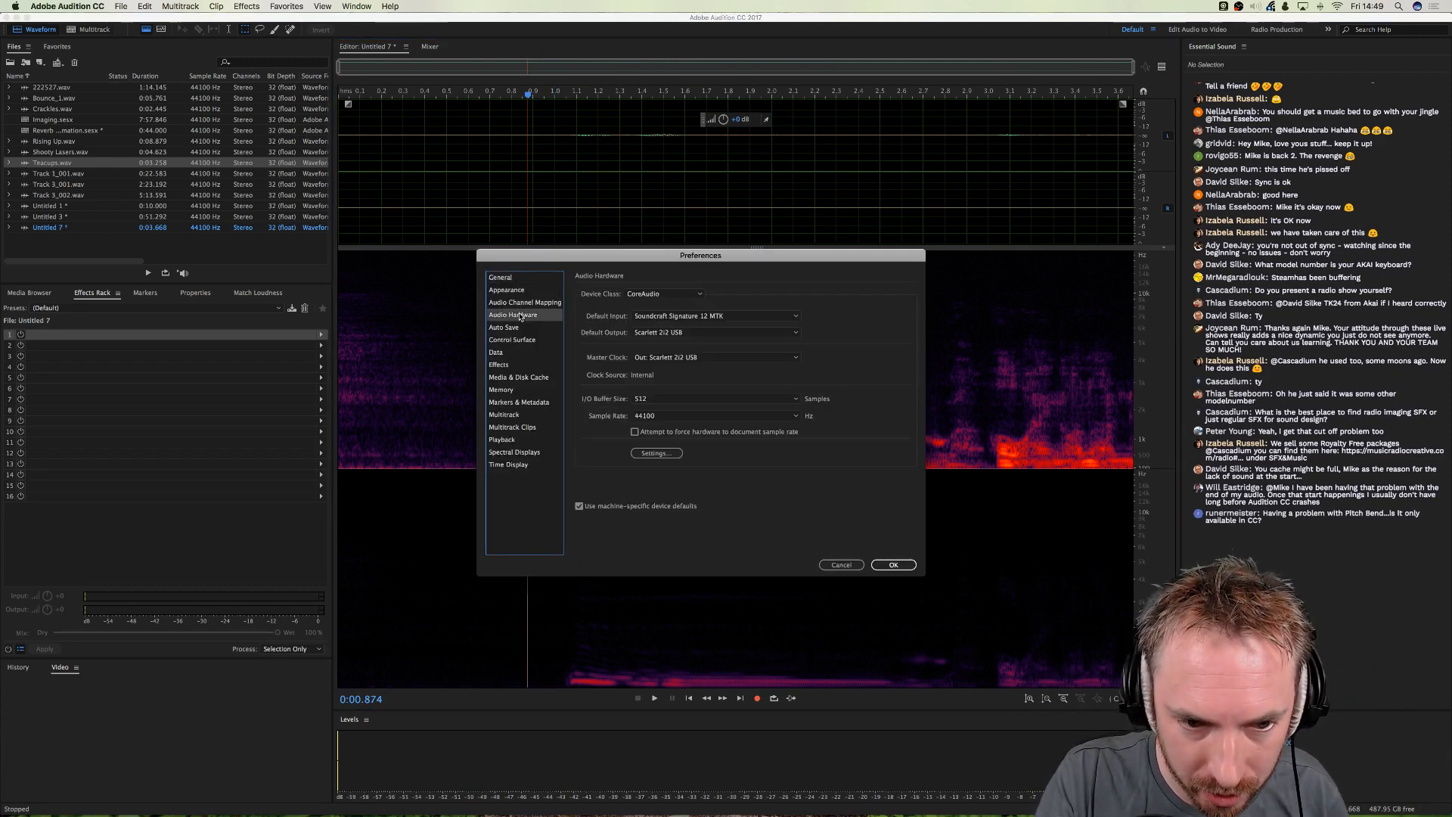
click(680, 315)
click(680, 347)
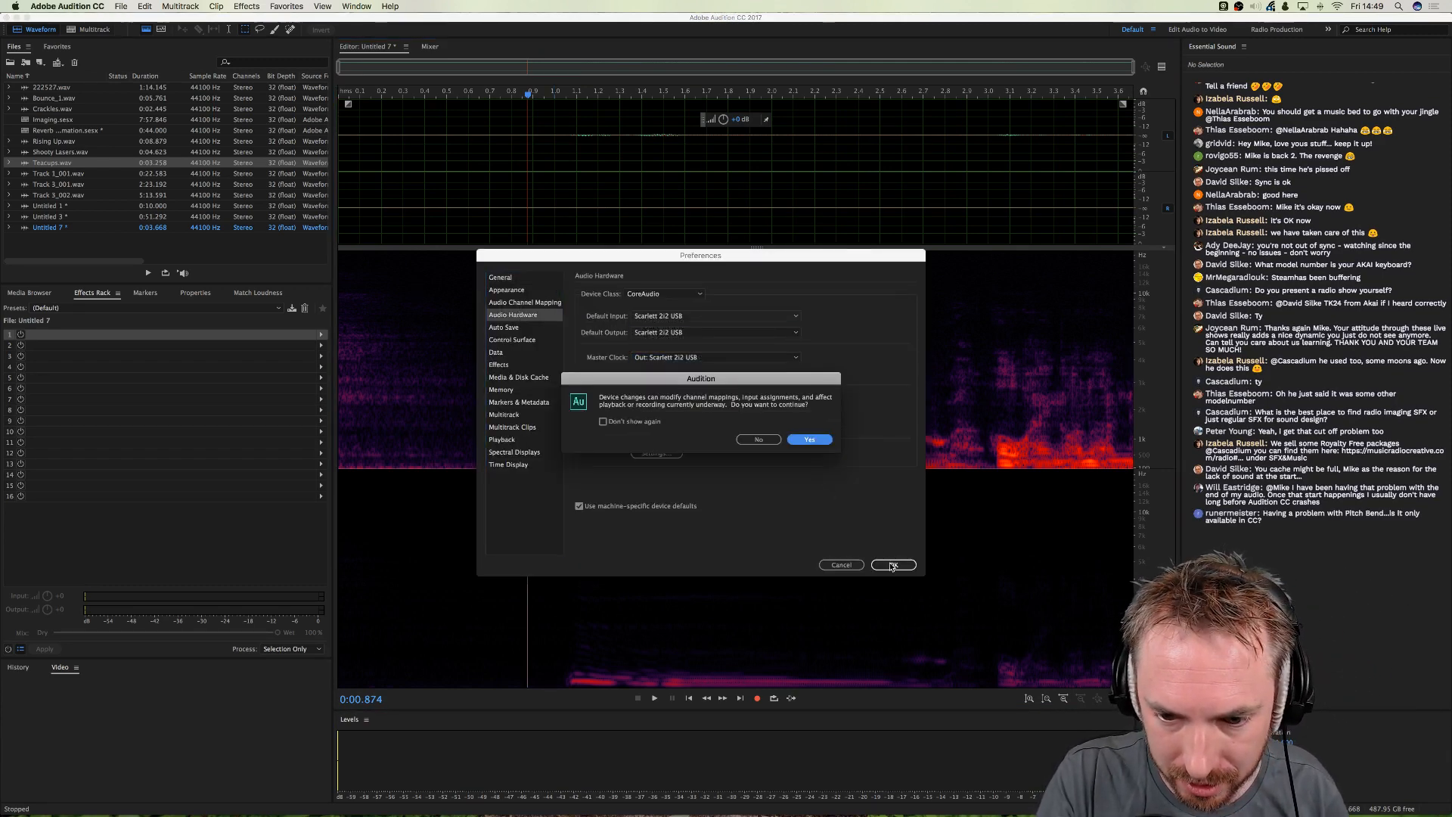
click(798, 438)
click(888, 565)
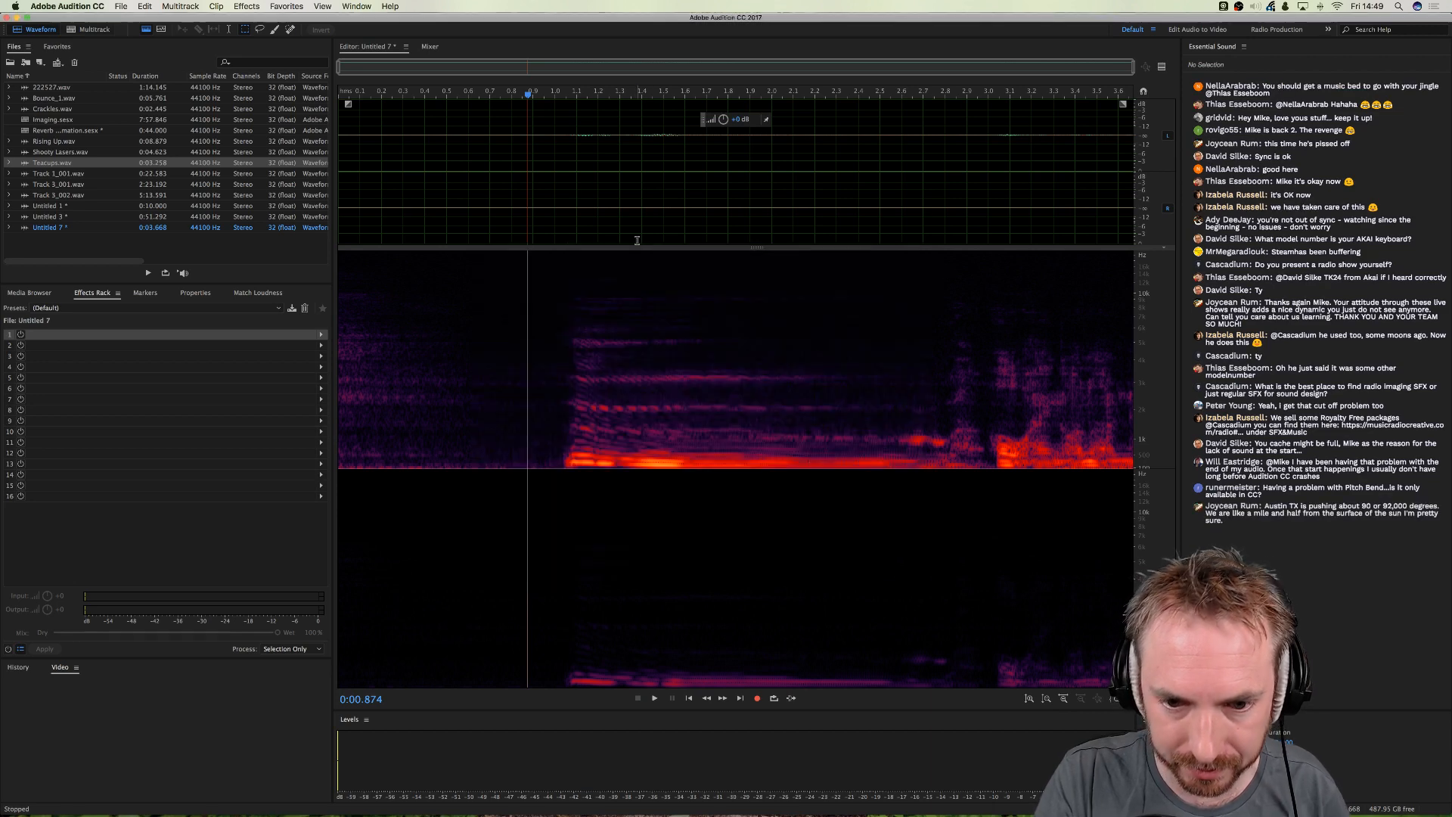
- Create another new audio file and record a take of about 3.9 seconds into it
key(super+shift+n)
key(Return)
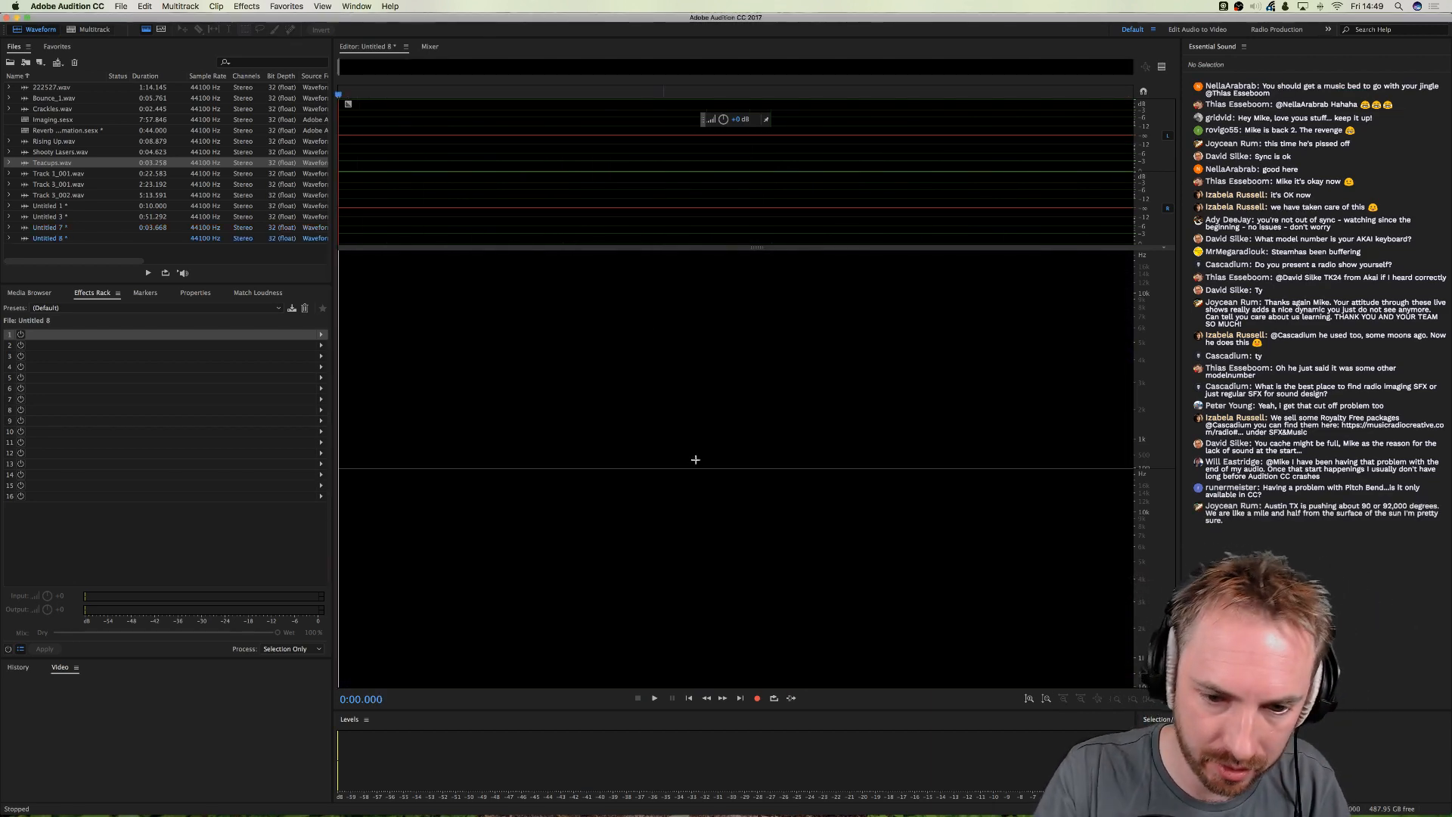
click(757, 697)
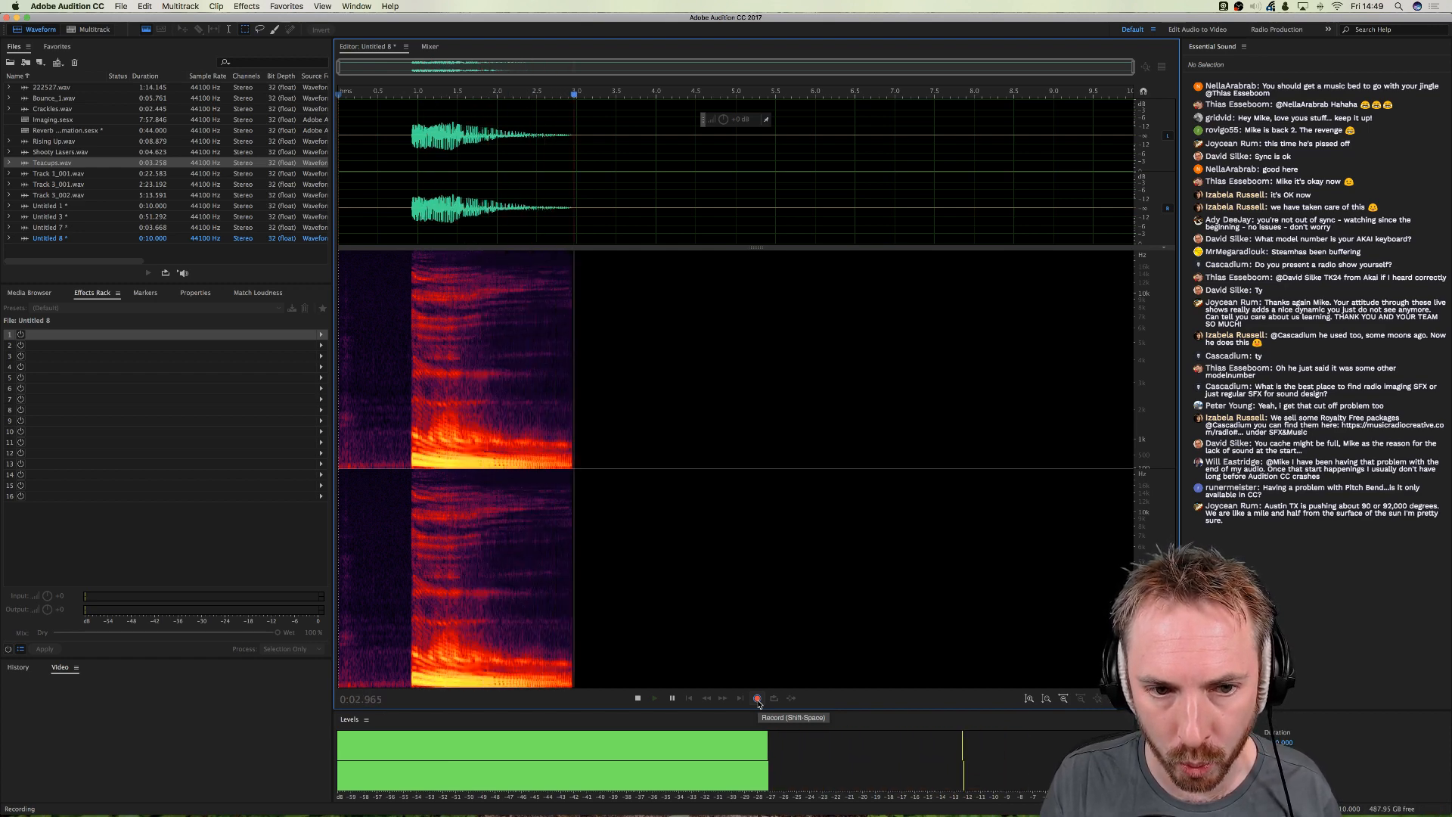
click(757, 697)
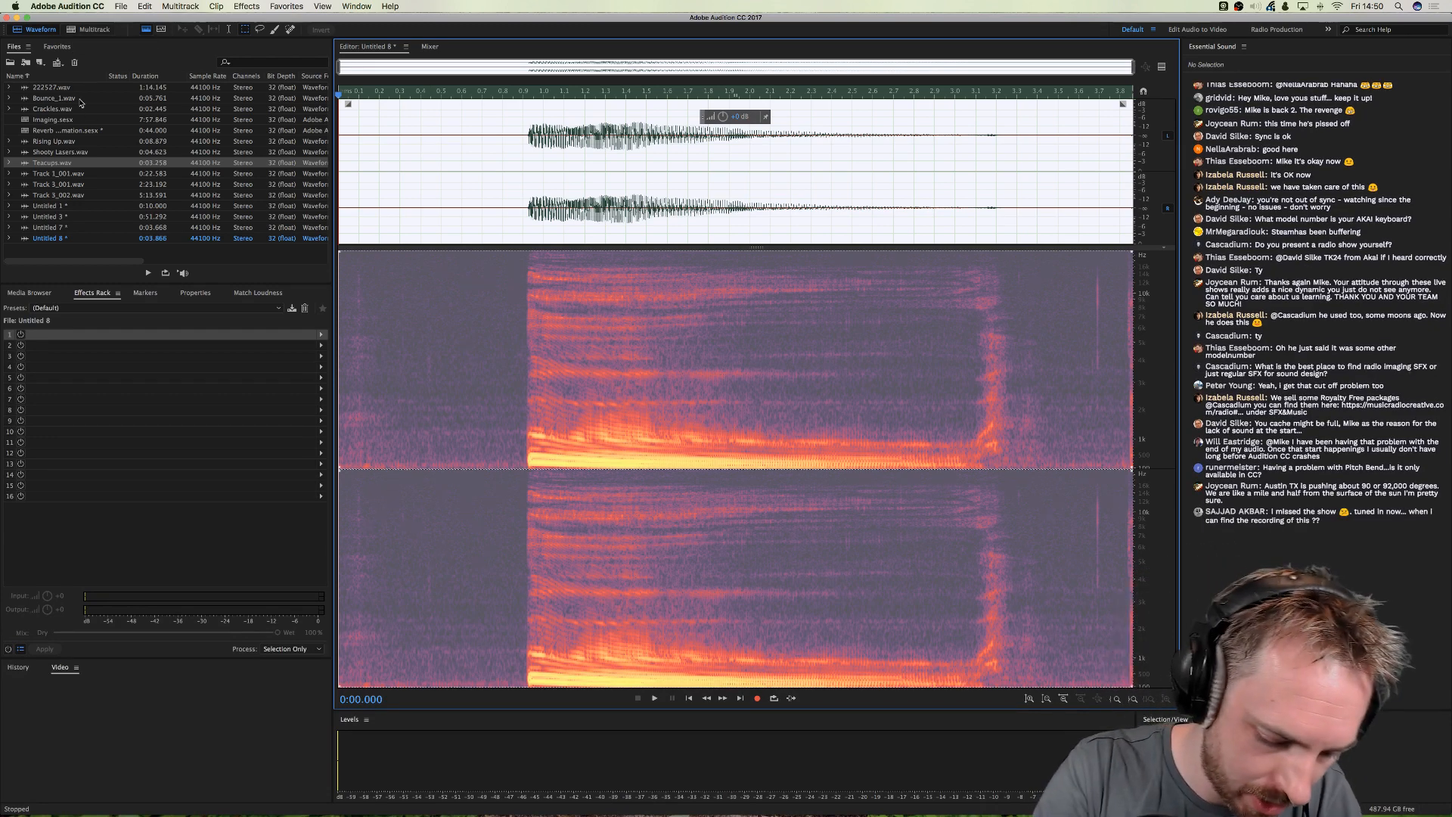
- Create a new multitrack session named Stutter
key(super+n)
text(Stutter)
key(Return)
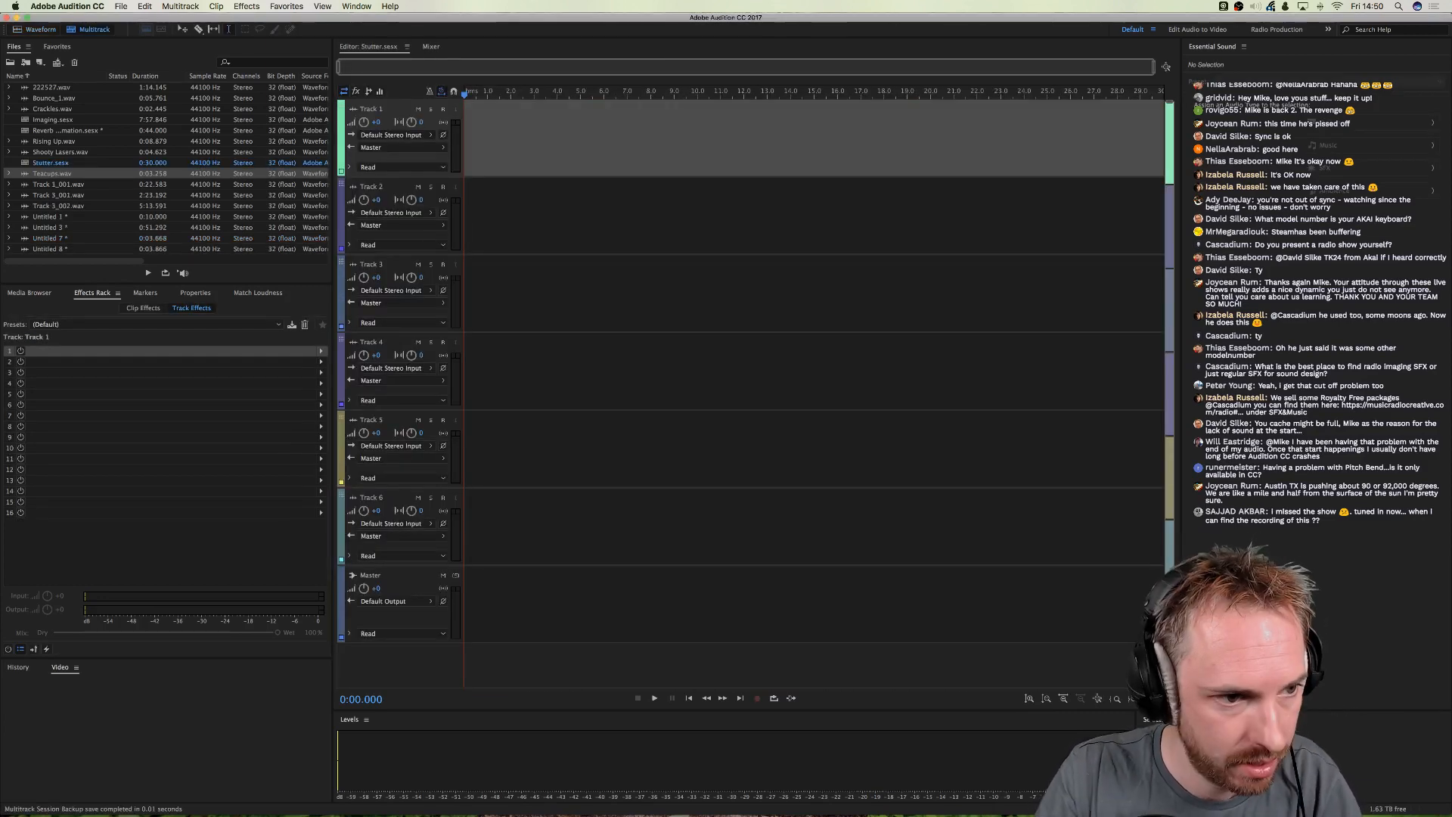
- Place the Untitled 8 recording at the start of Track 1 and play it
drag(68, 253, 473, 113)
key(space)
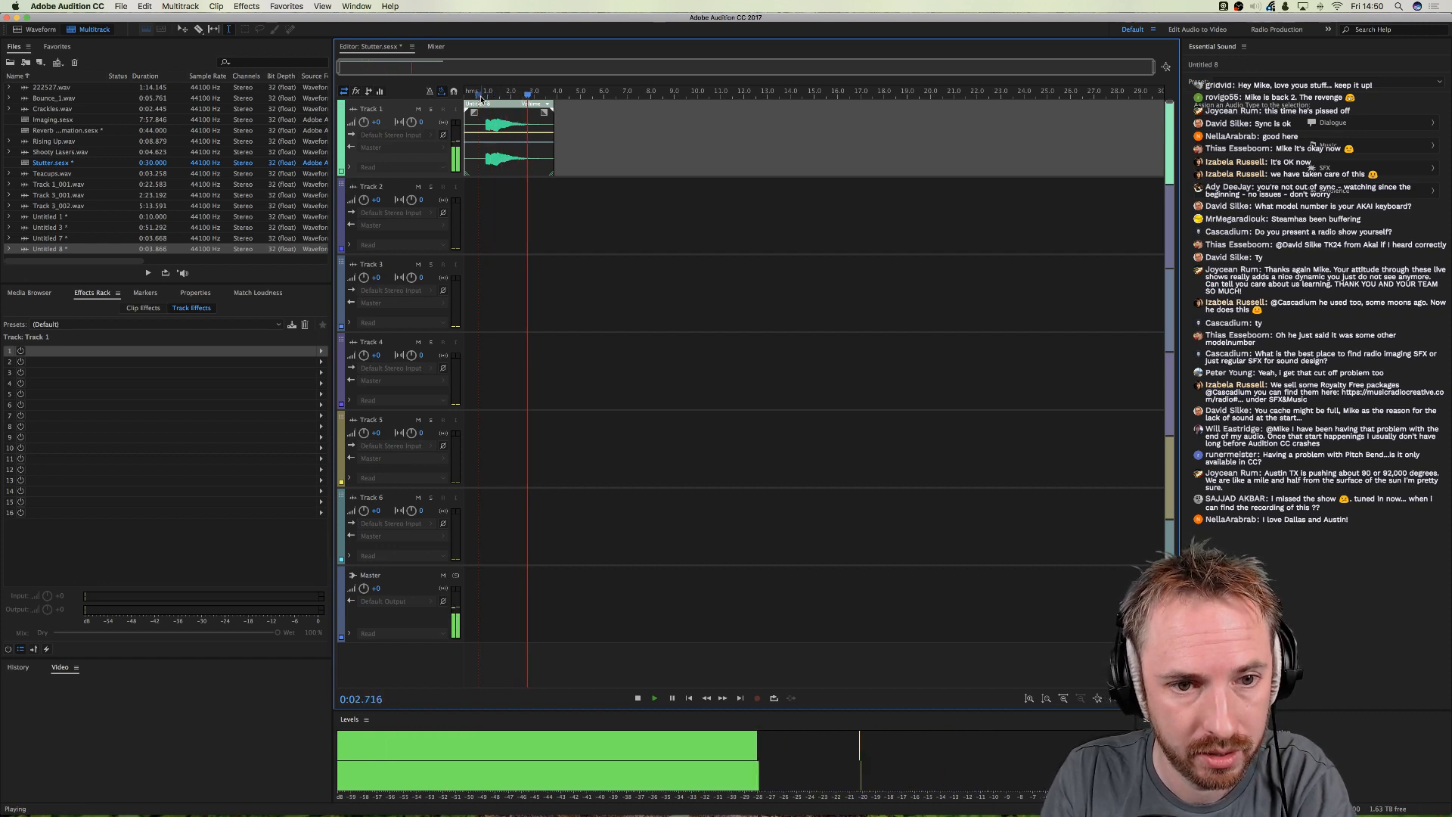
key(space)
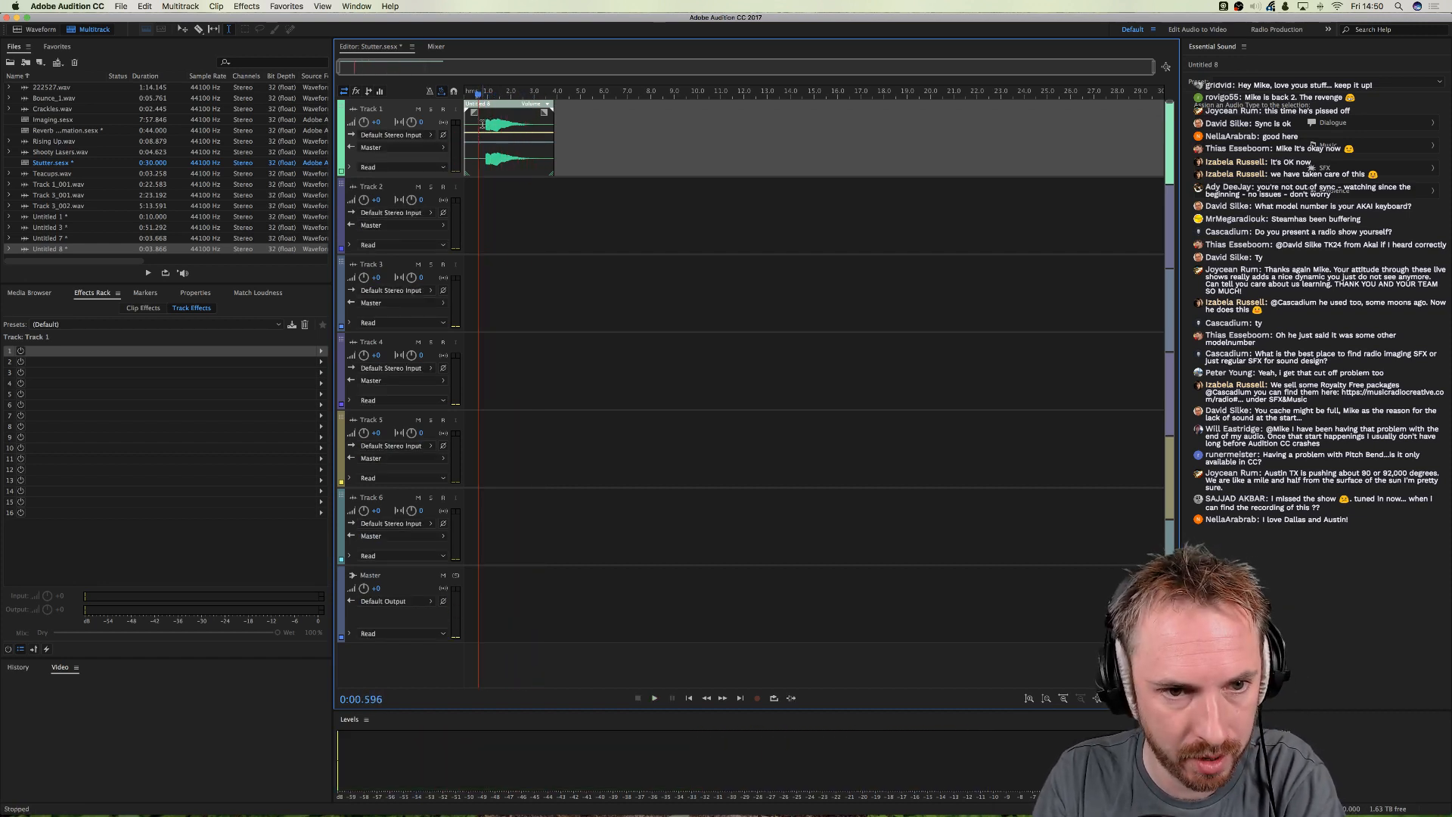
- Add the iZotope Stutter Edit Audio Unit effect to Track 1
click(474, 123)
click(249, 7)
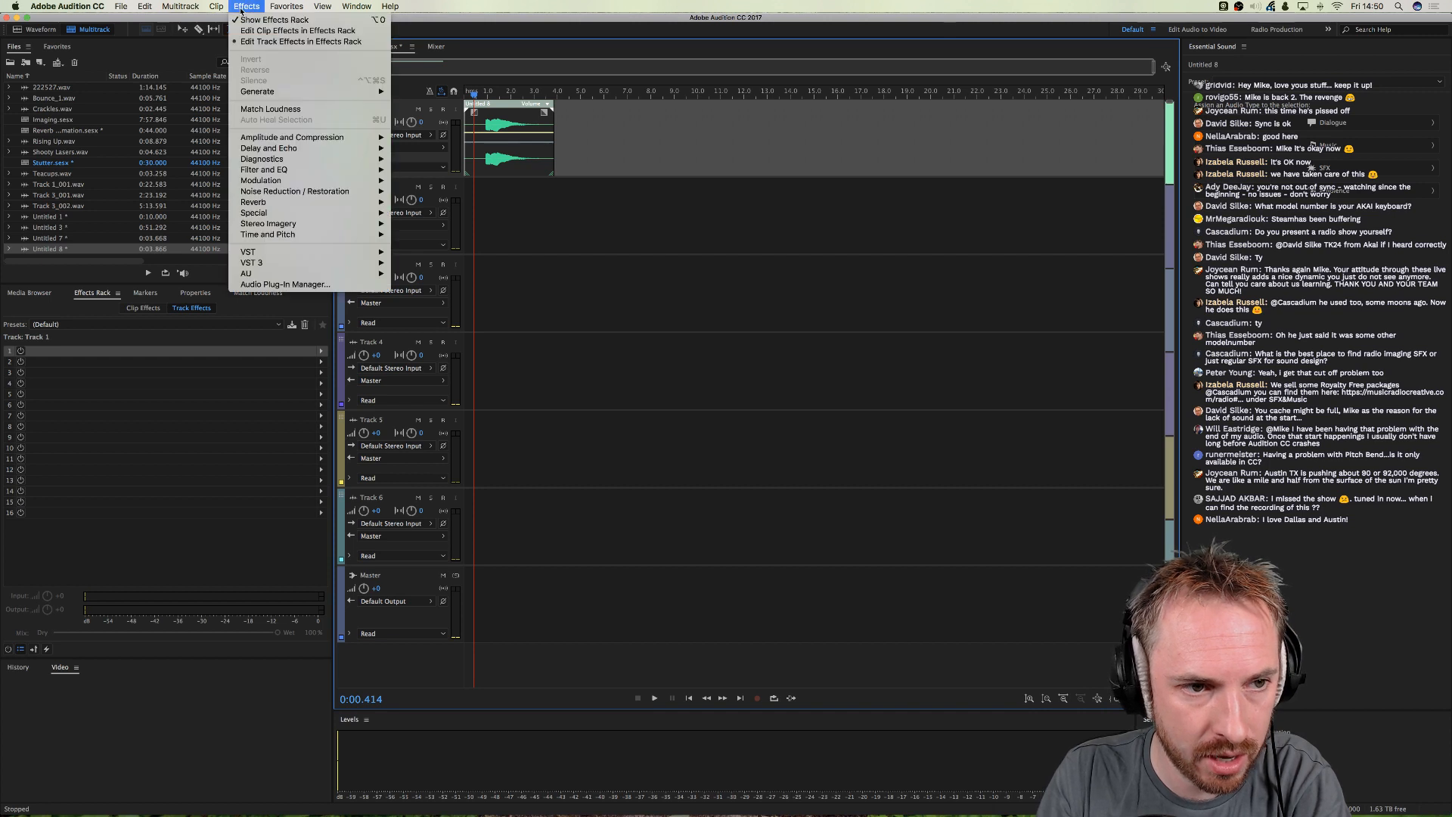
mouse_move(257, 273)
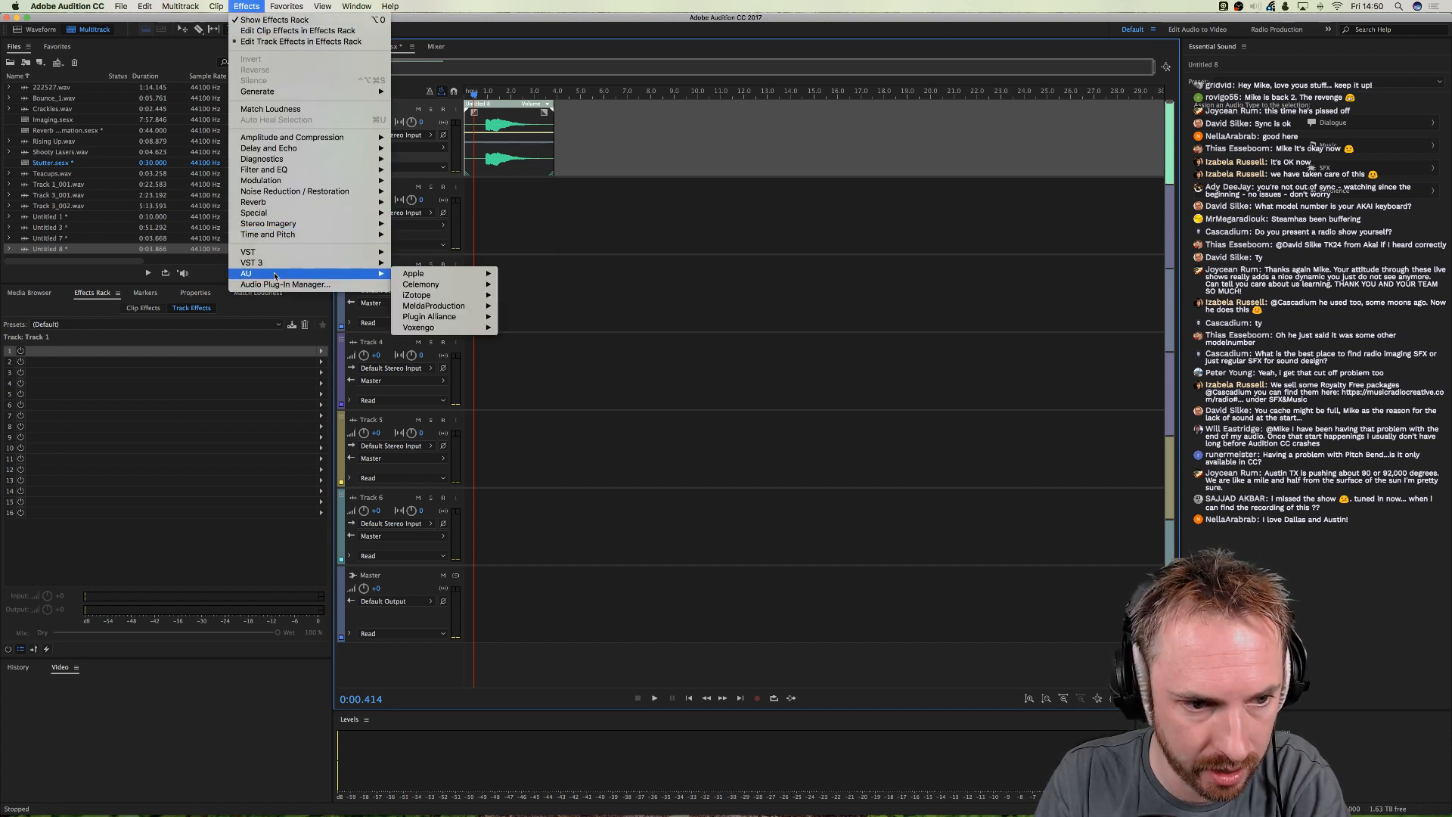
mouse_move(462, 297)
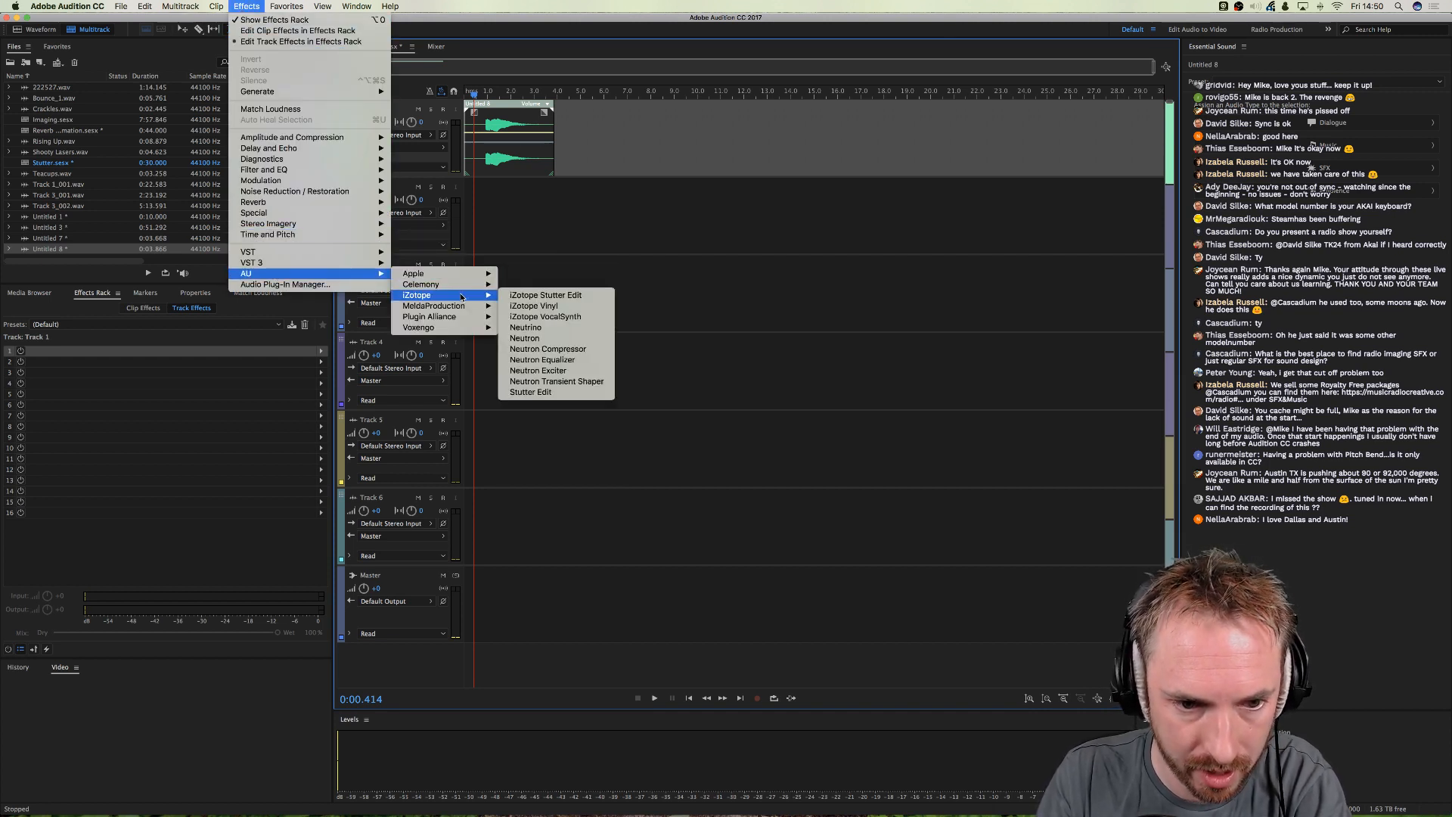
click(542, 297)
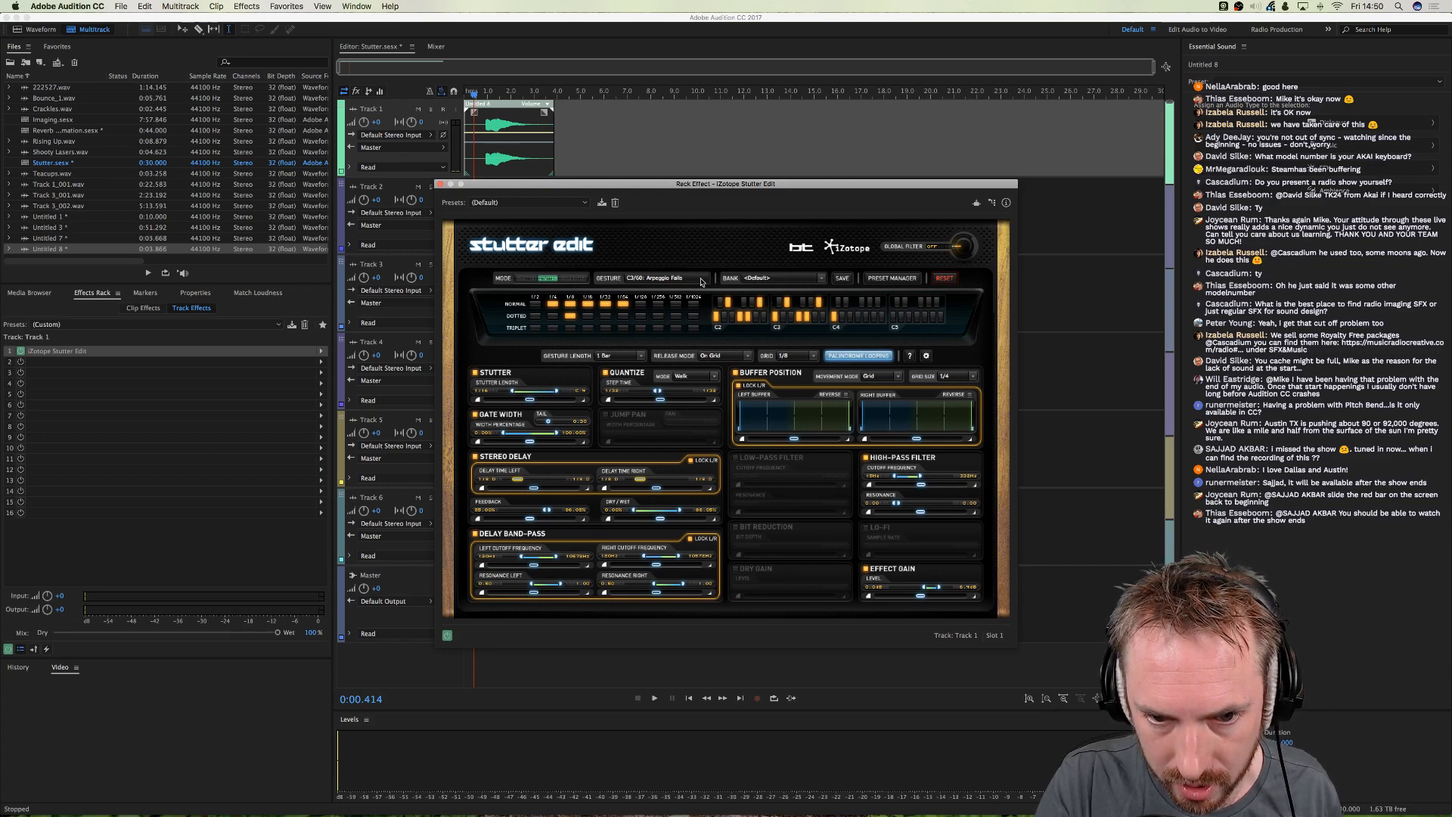
- Look through the available Stutter Edit banks and play the Track 1 clip from about 0:00.6
click(771, 279)
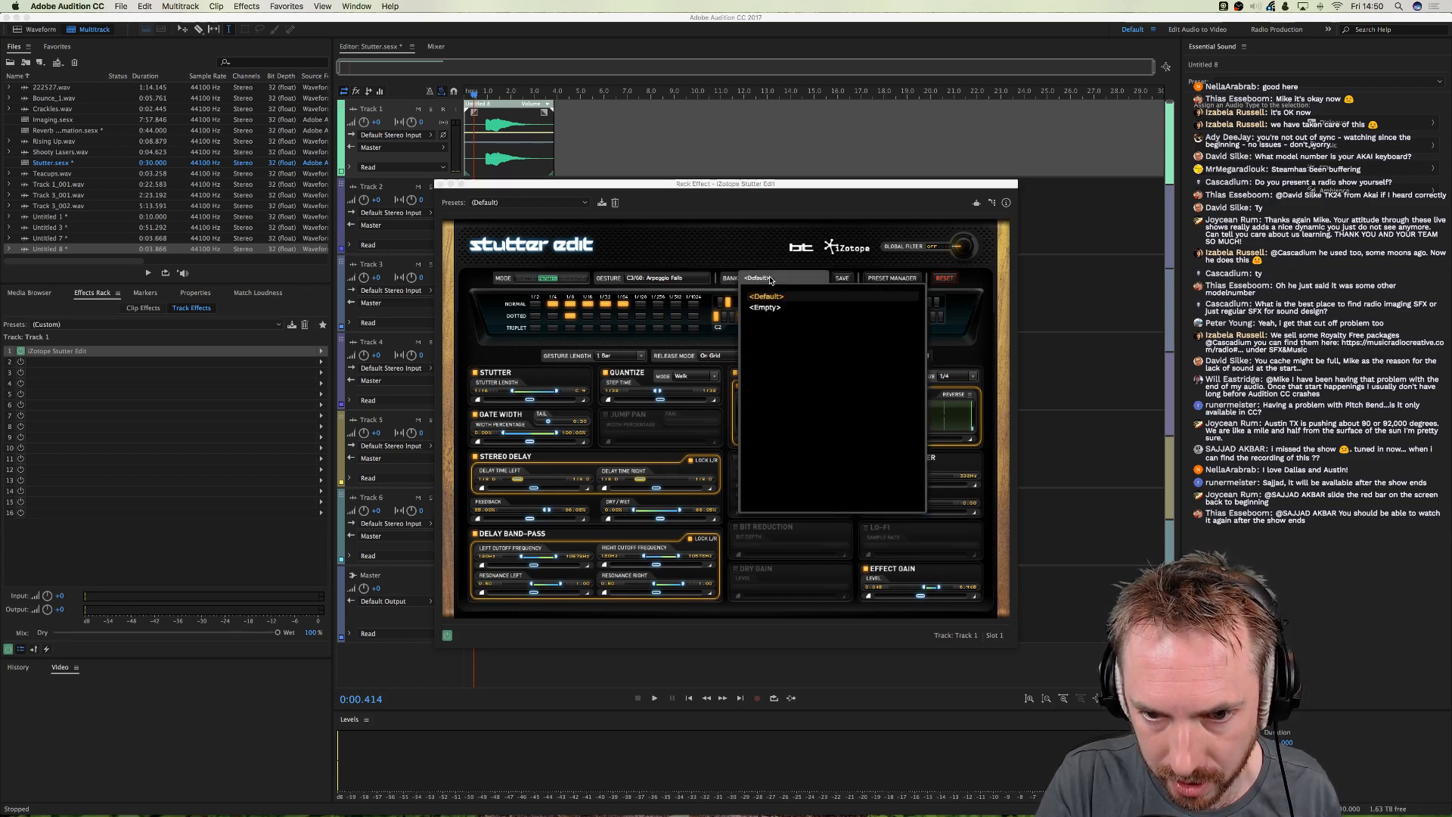
click(796, 280)
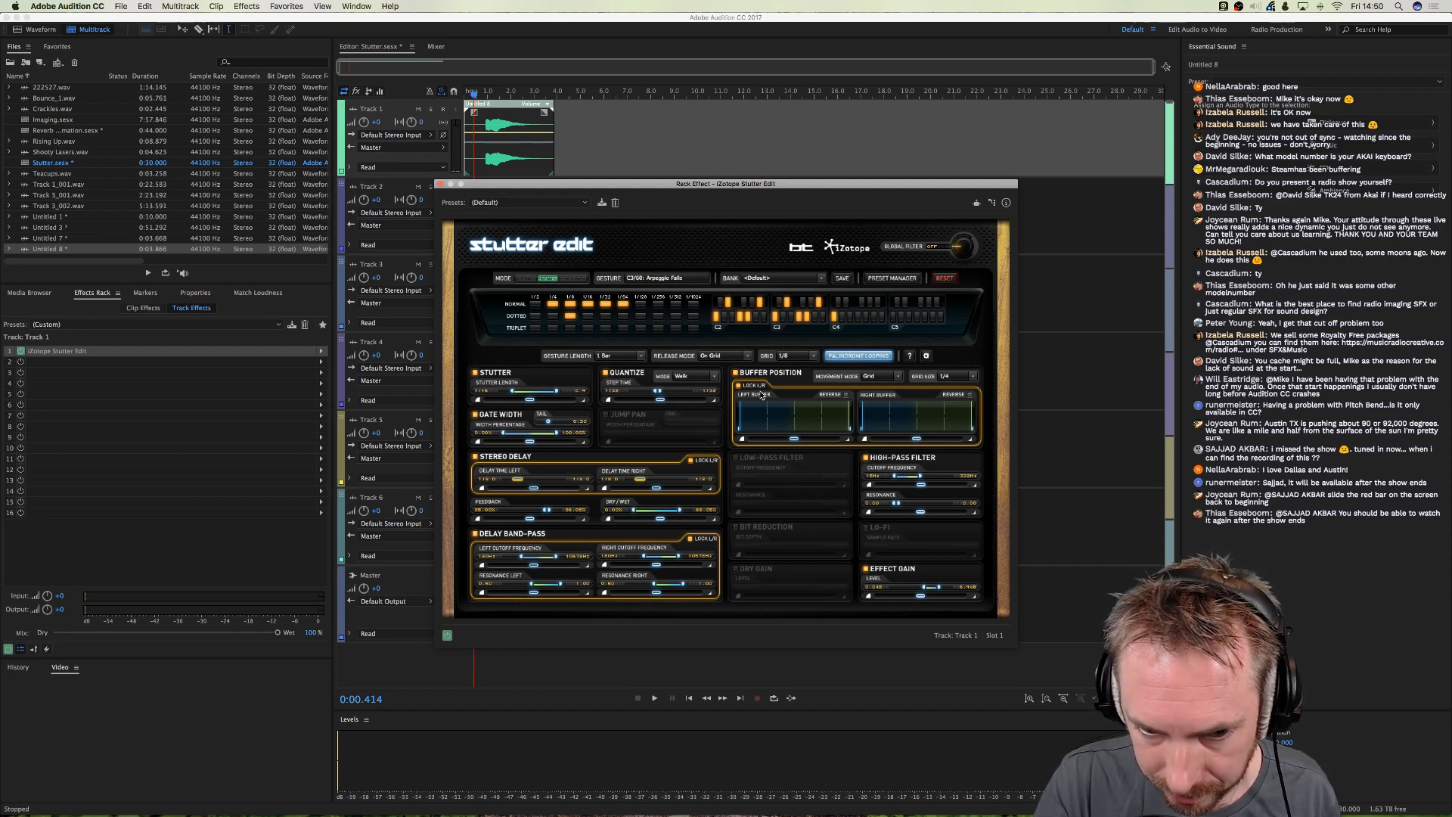
click(478, 153)
key(space)
key(space)
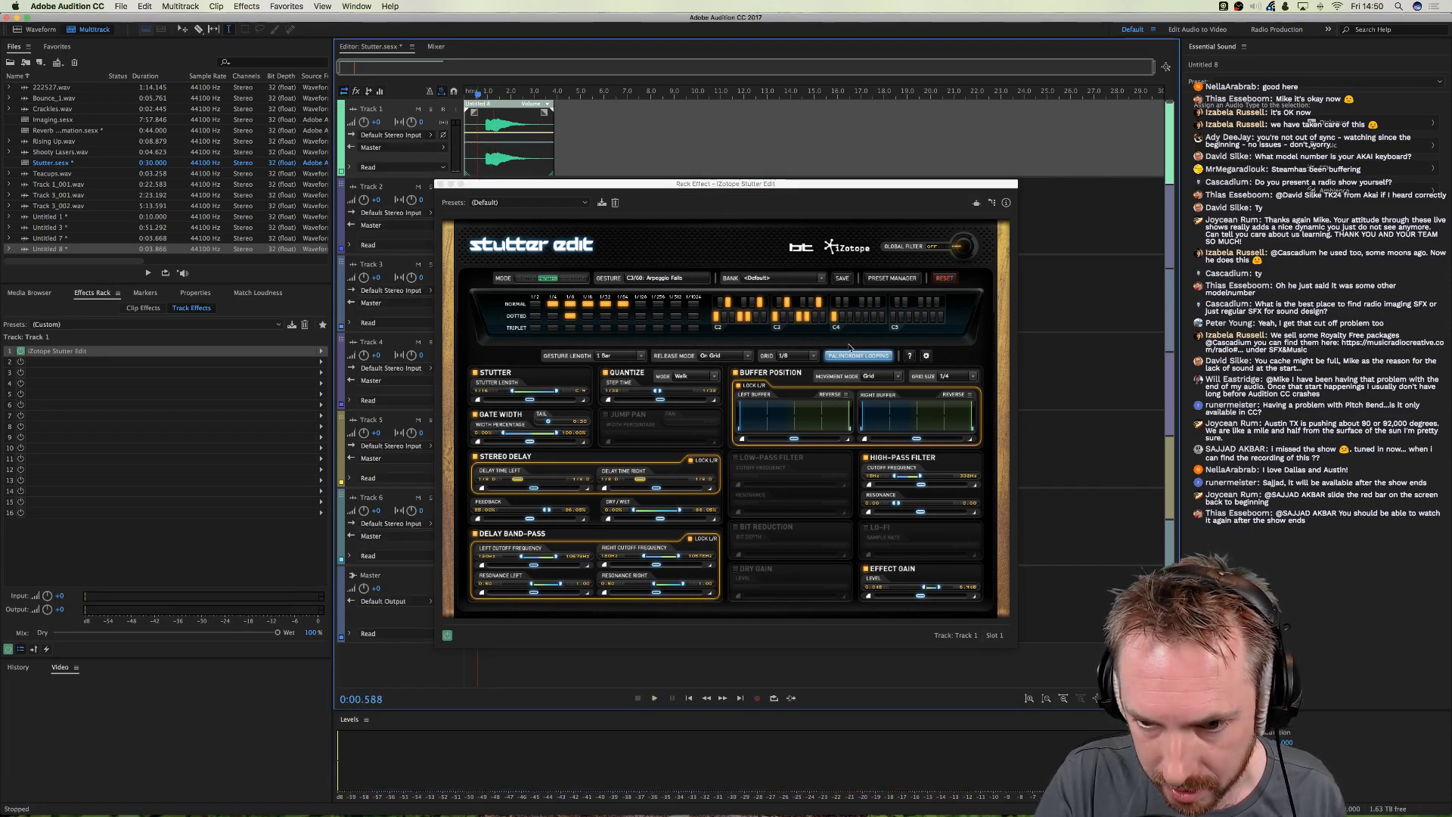
- Check the Stutter Edit options and open its preset manager
click(928, 357)
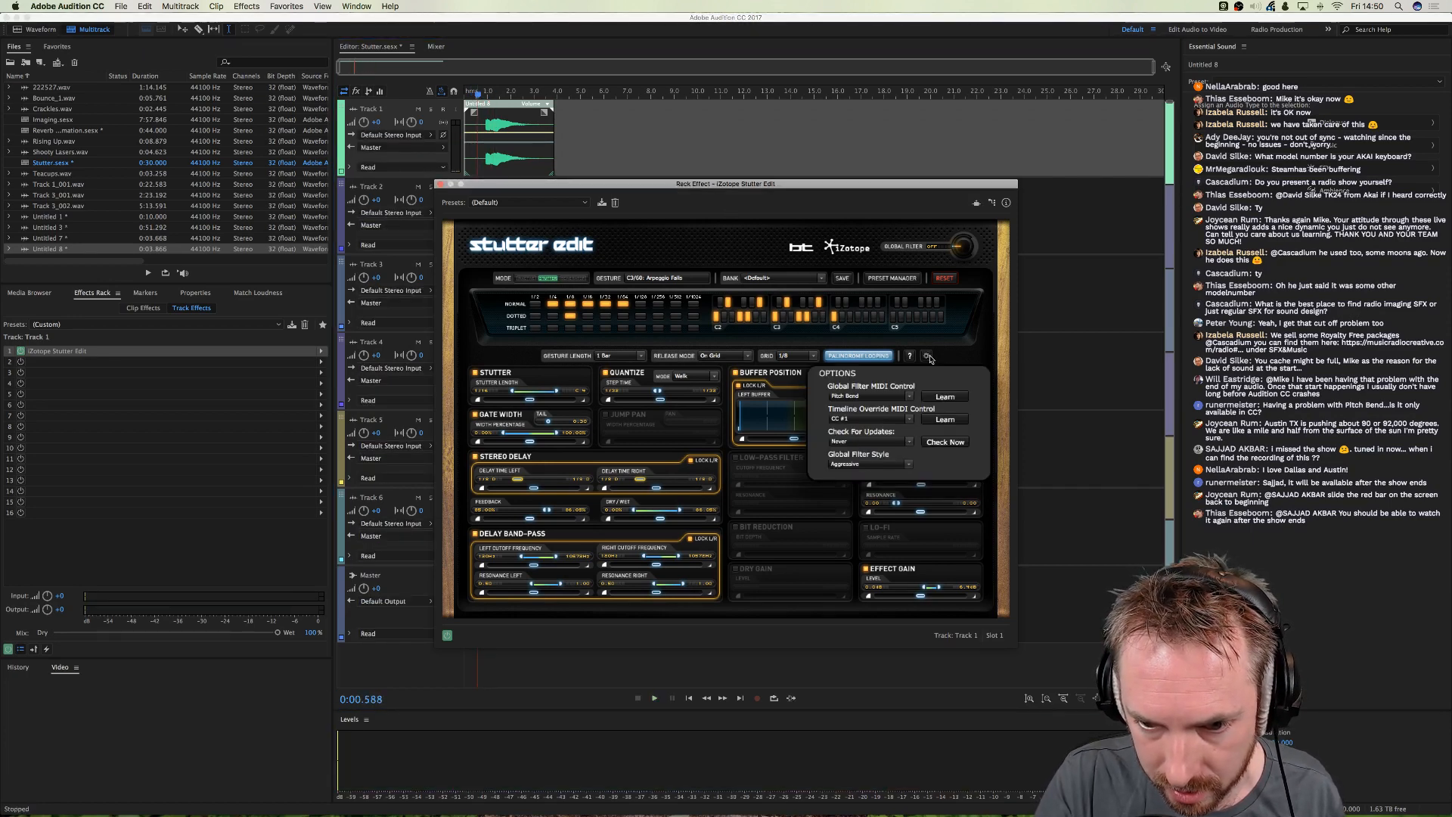
click(927, 357)
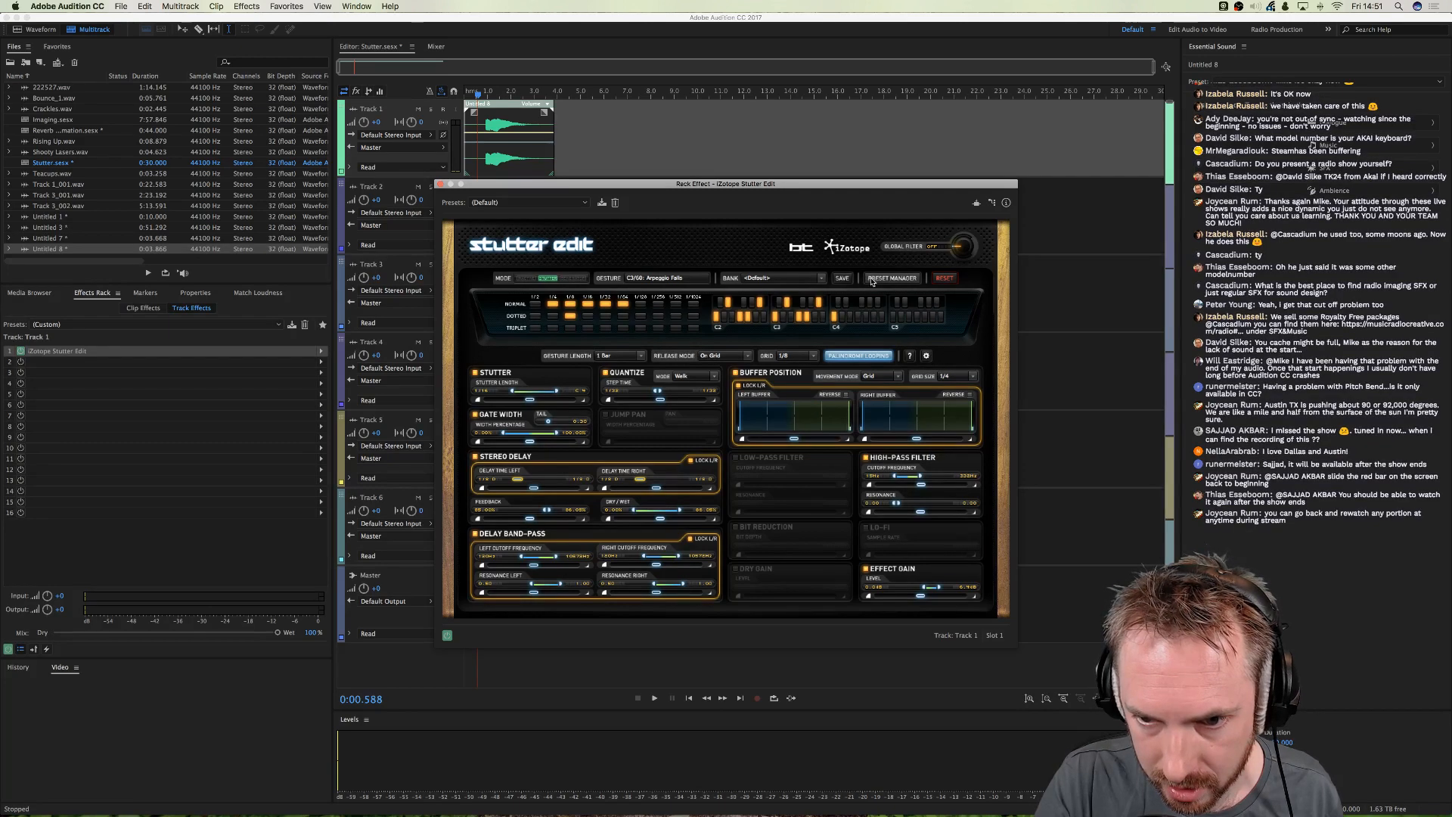
click(875, 279)
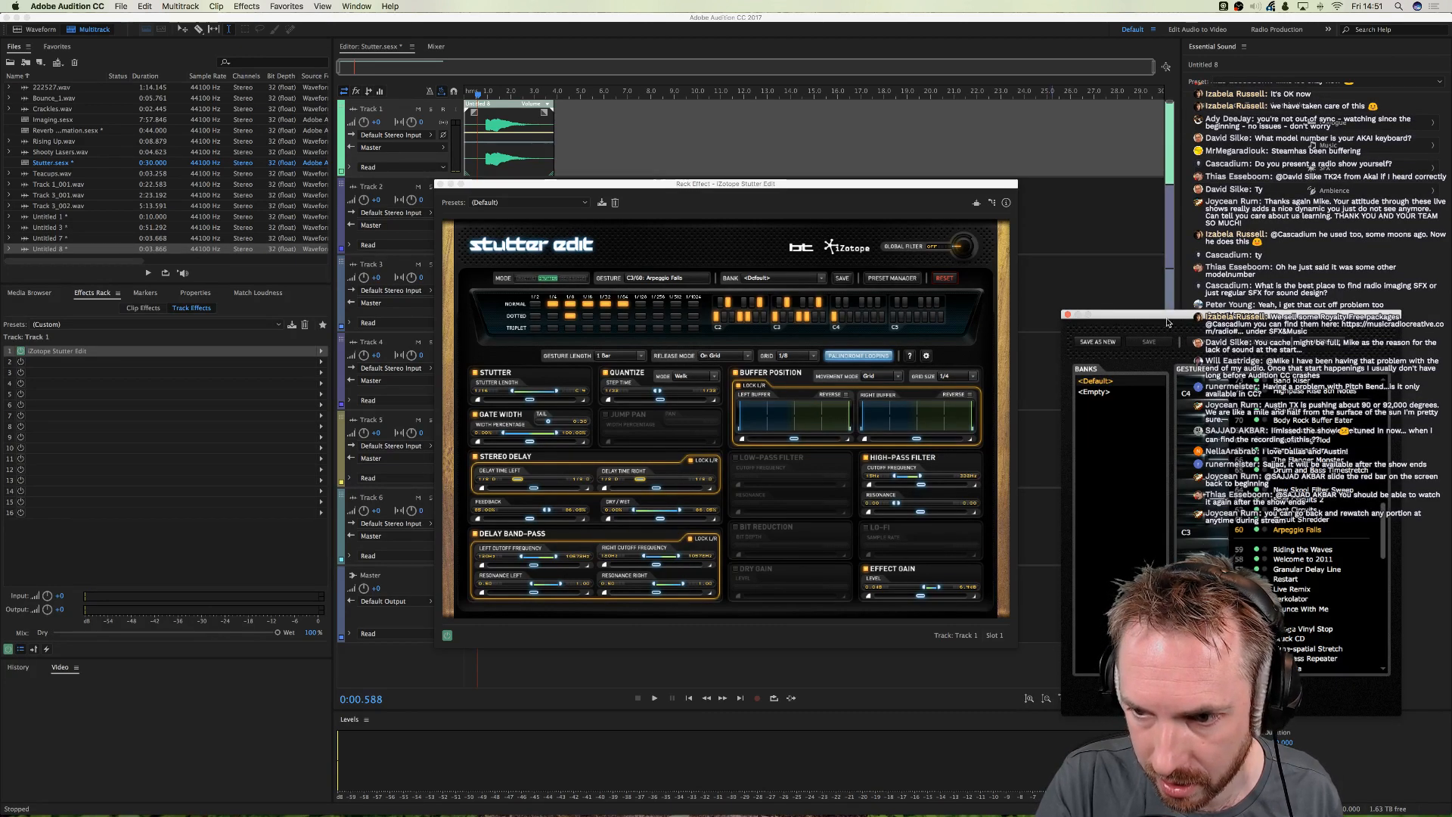
- Play the Track 1 clip from about 0:00.4 and trigger the Arpeggio Falls gesture from the preset manager
drag(1167, 324, 690, 229)
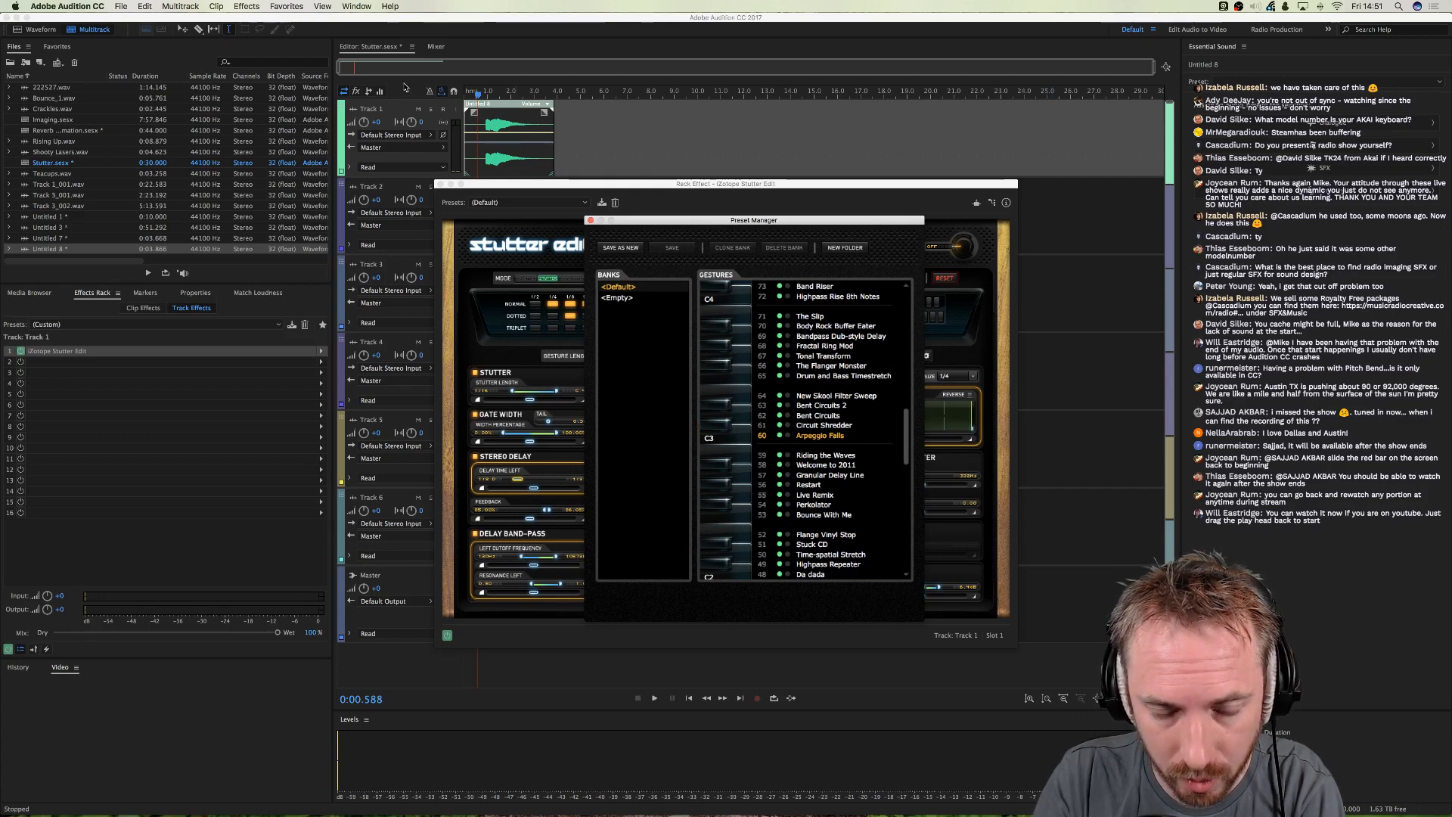
click(479, 157)
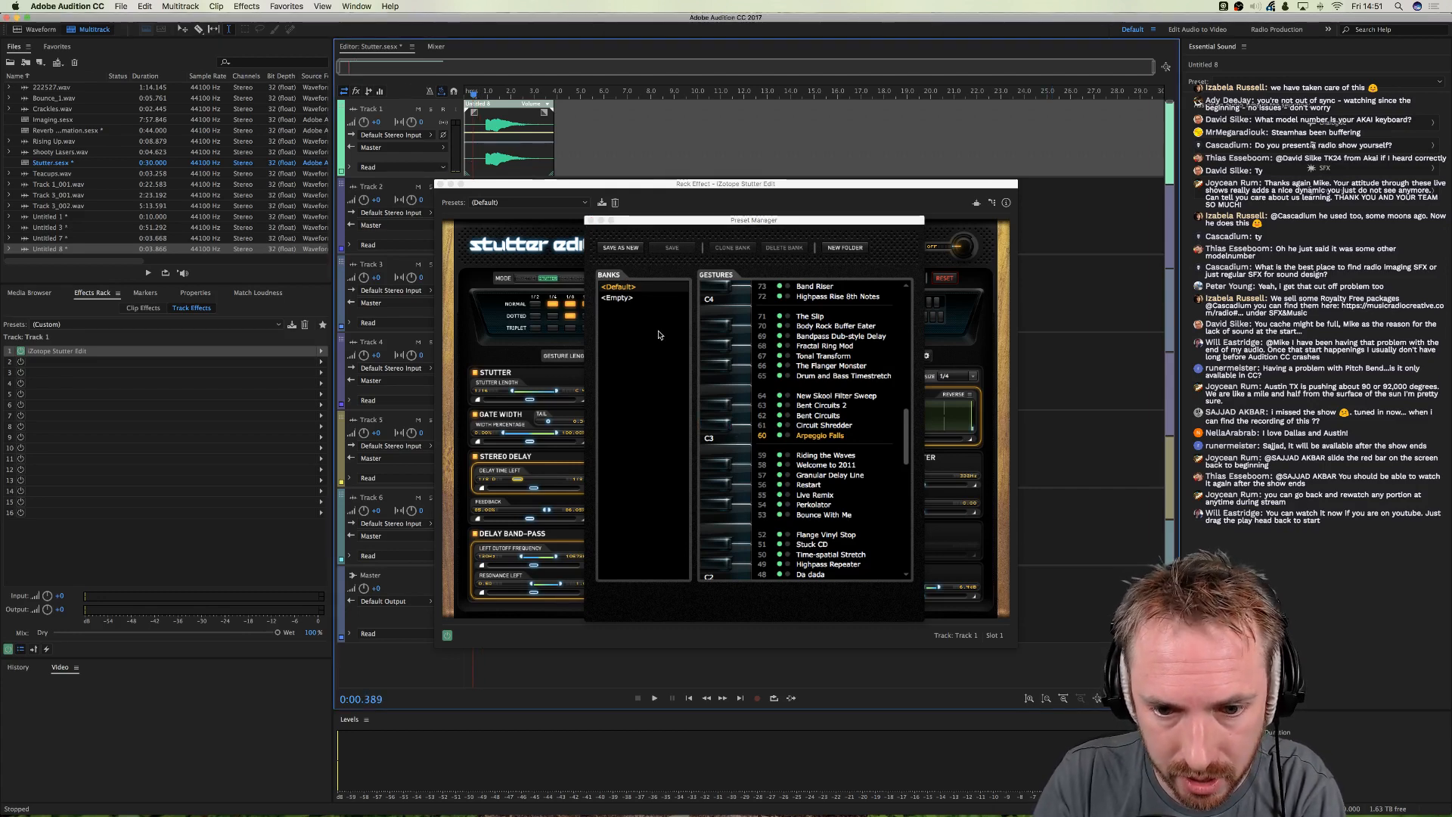
key(space)
click(742, 437)
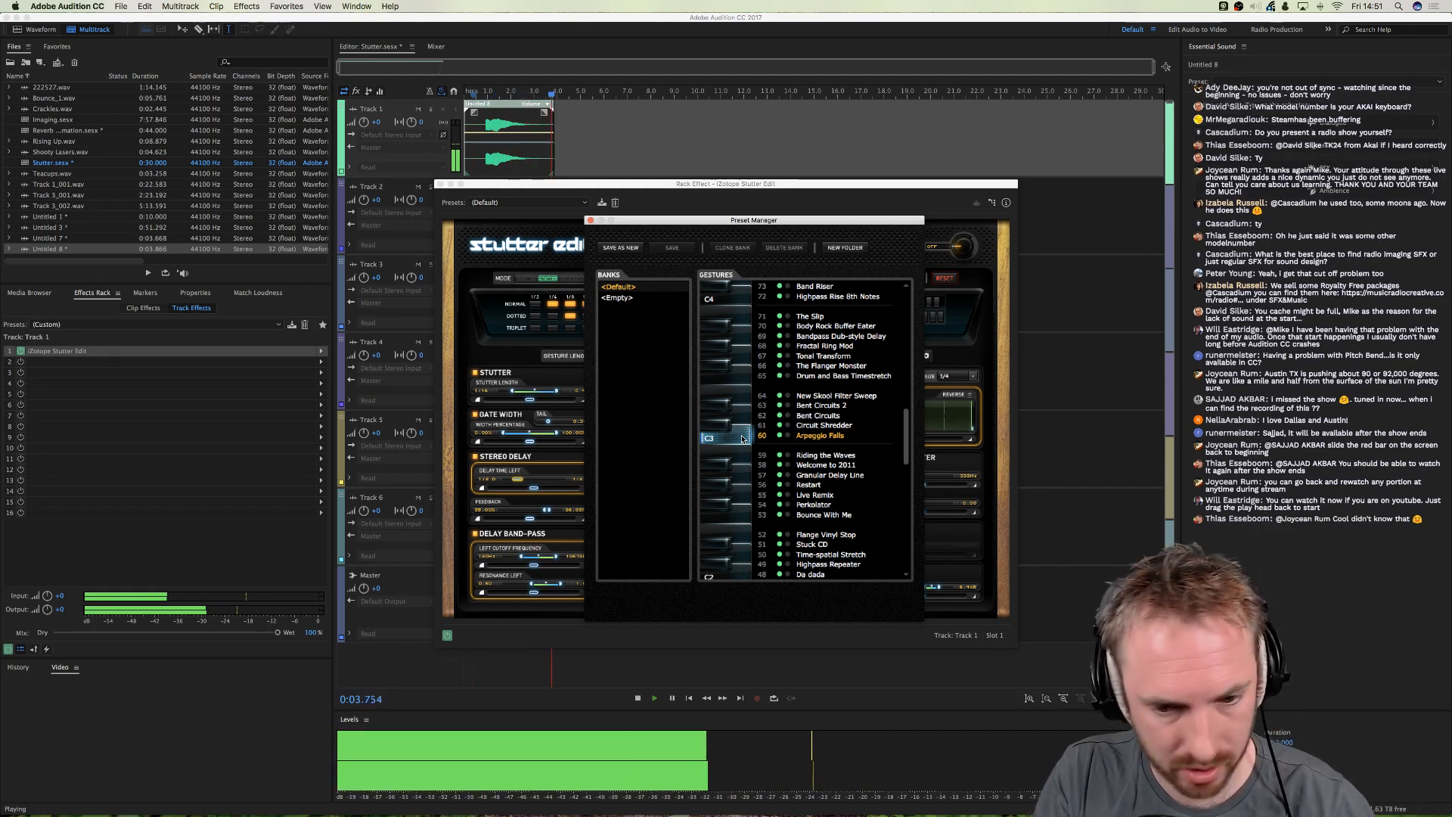
click(584, 144)
key(space)
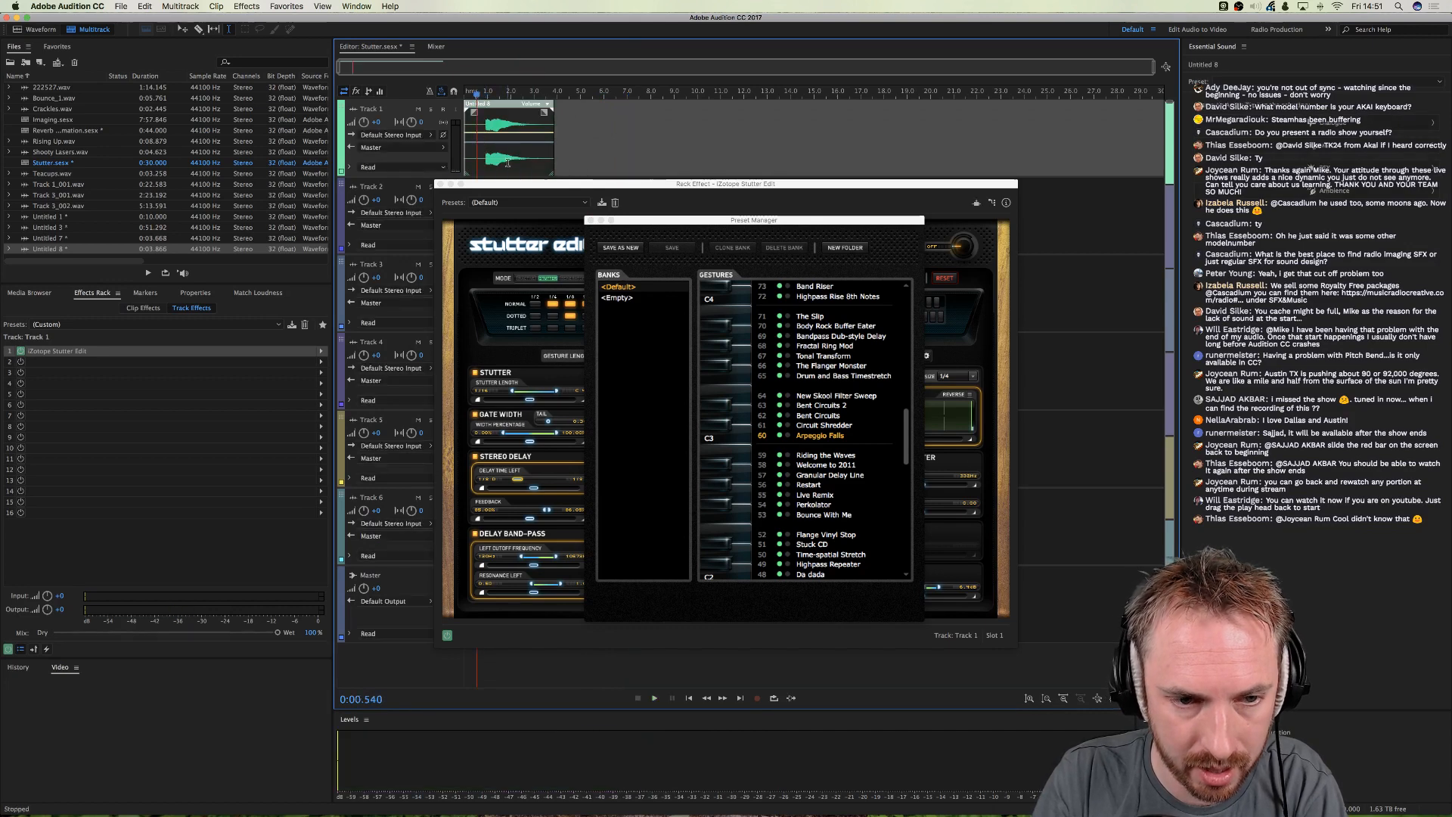
- Switch to Logic Pro X and create one audio track with Input 9 + 10 as its input
drag(519, 183, 815, 180)
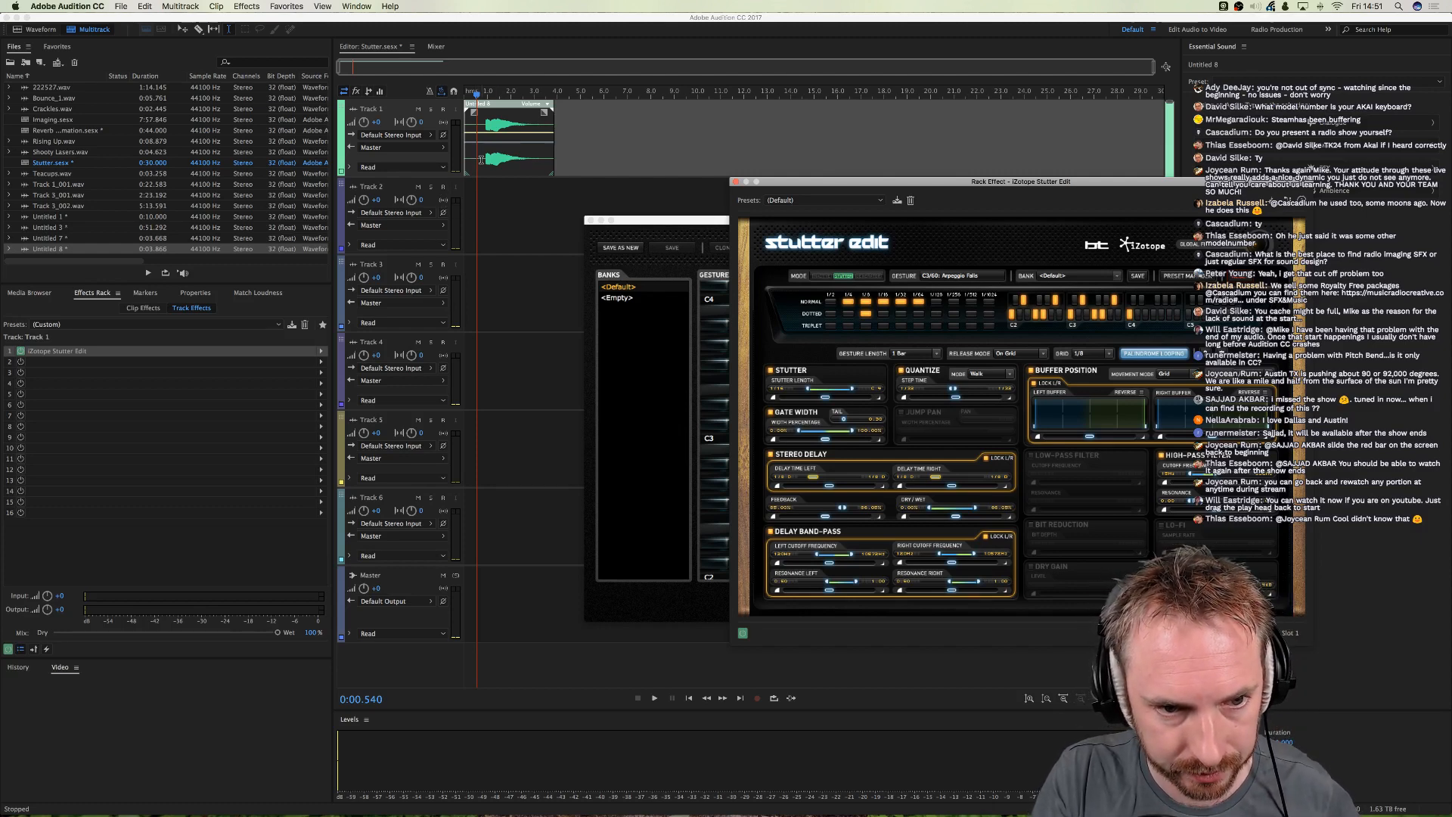
mouse_move(697, 812)
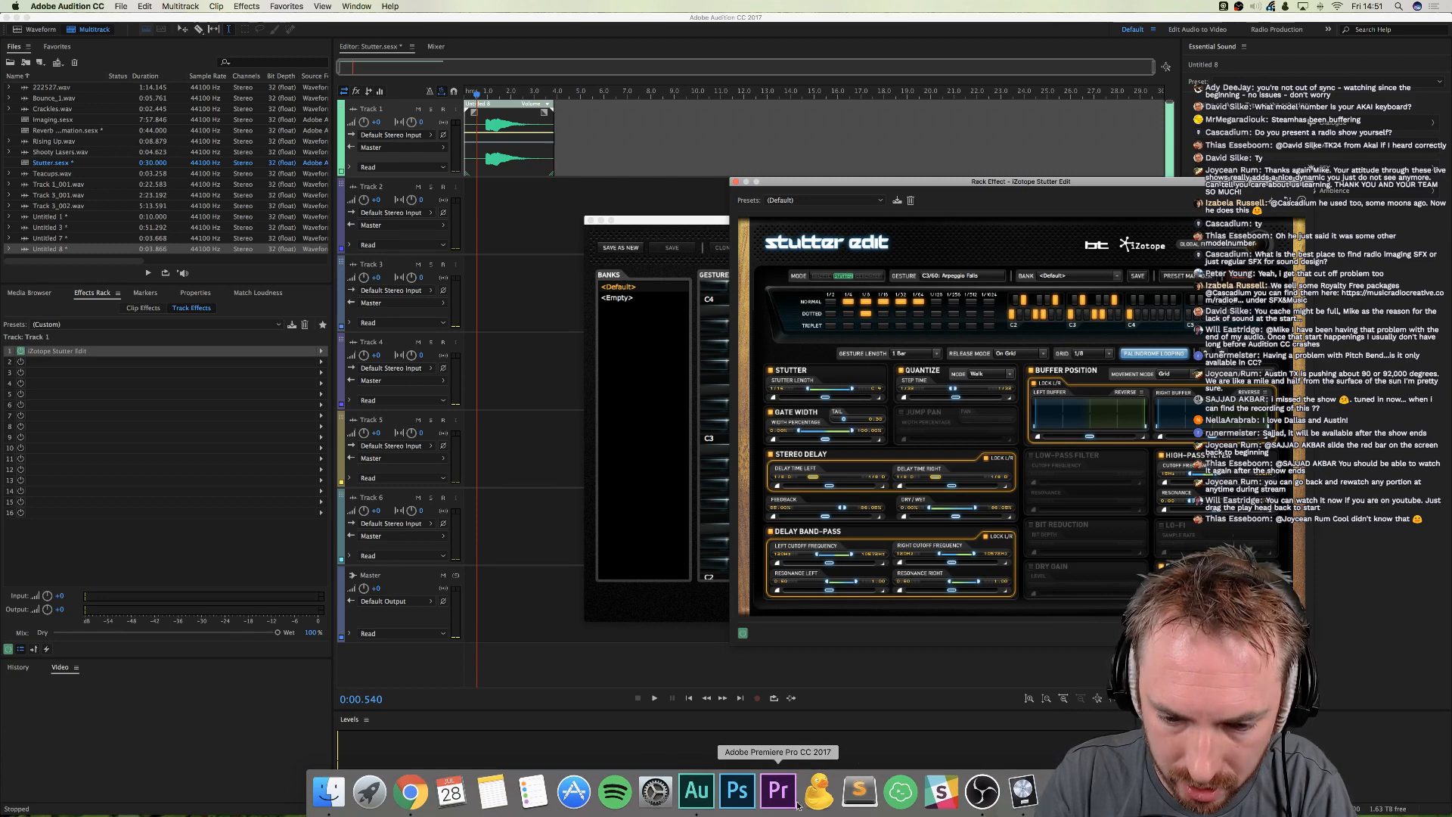
click(1023, 790)
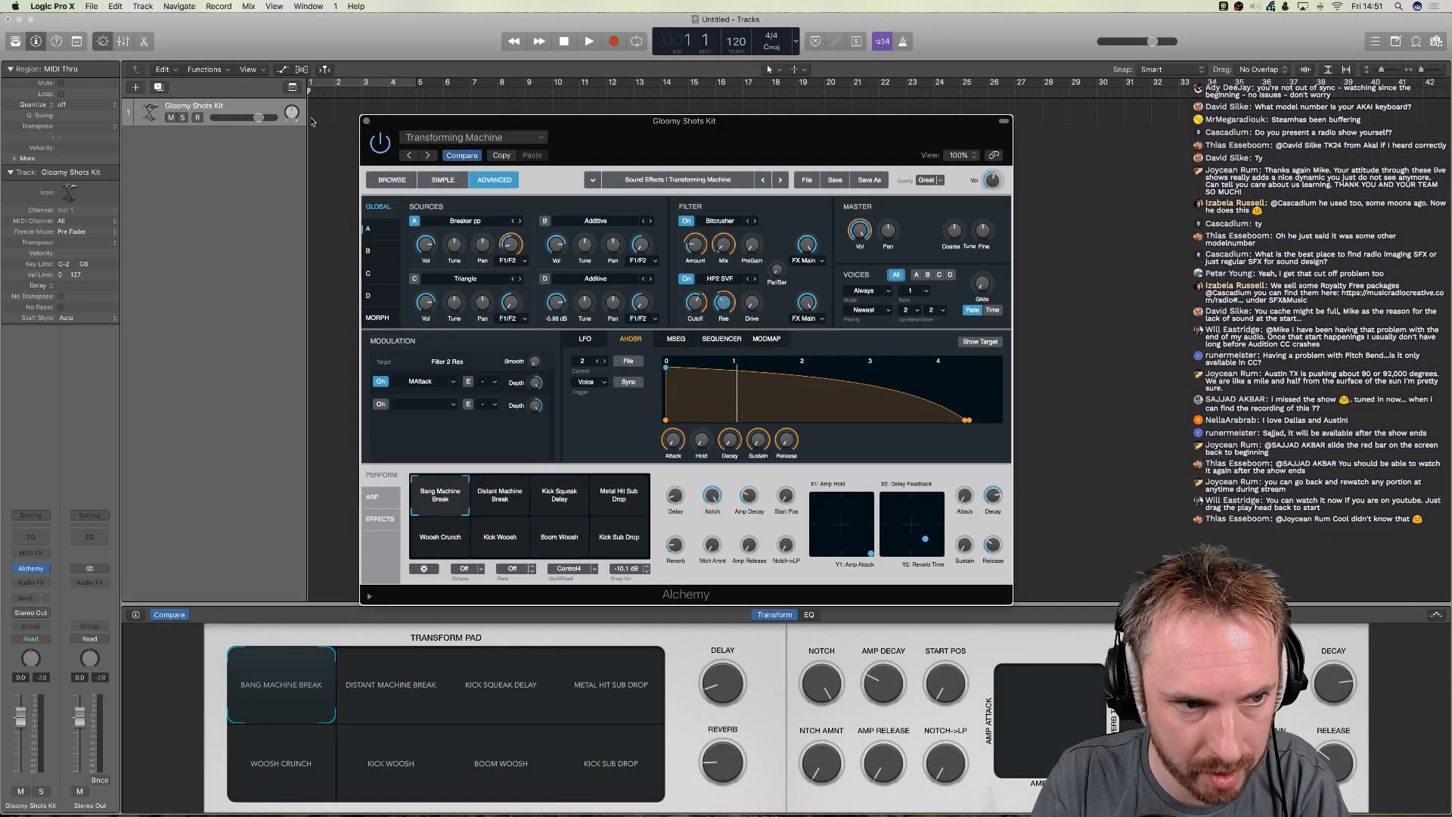
click(136, 88)
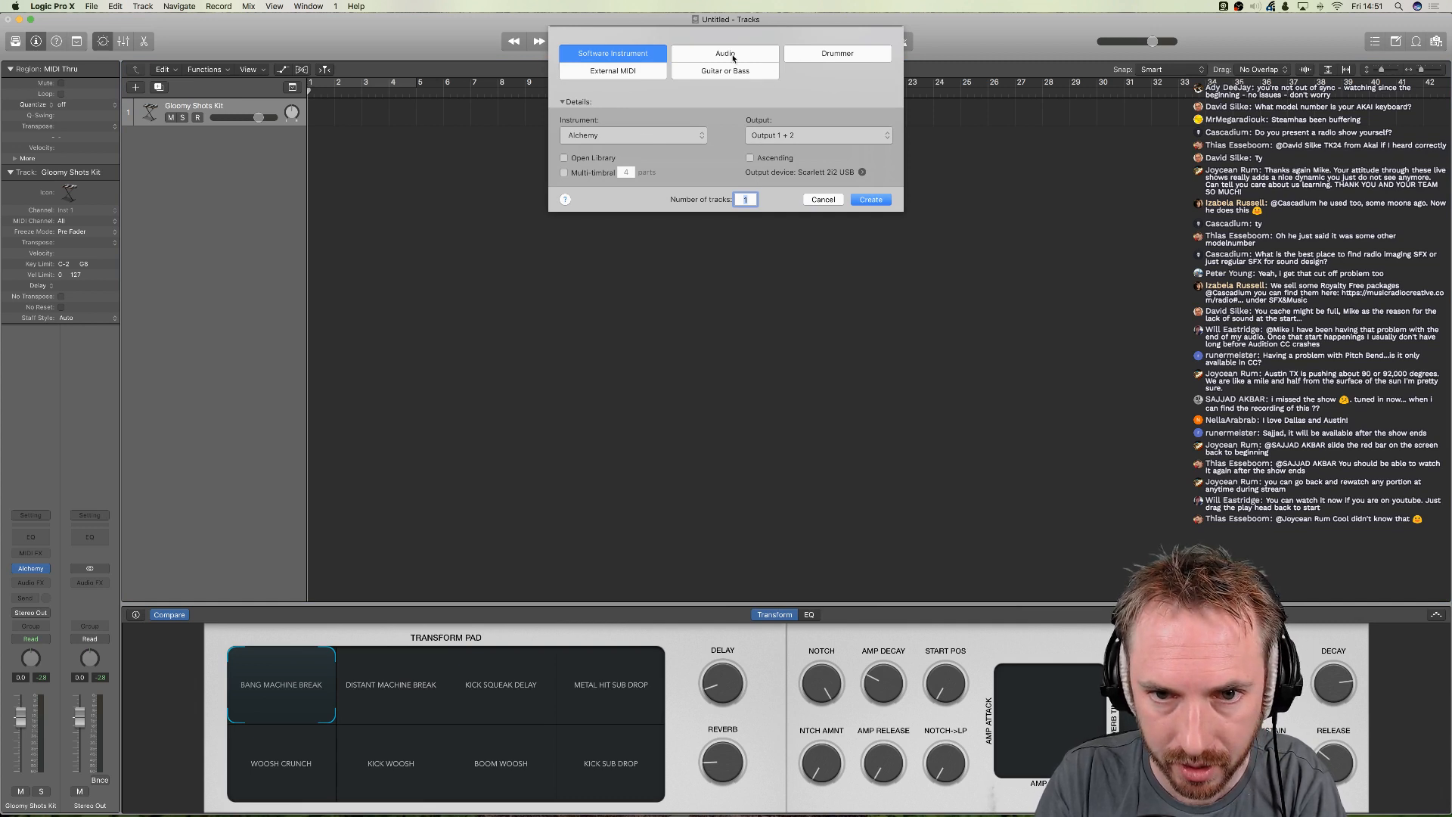
click(732, 55)
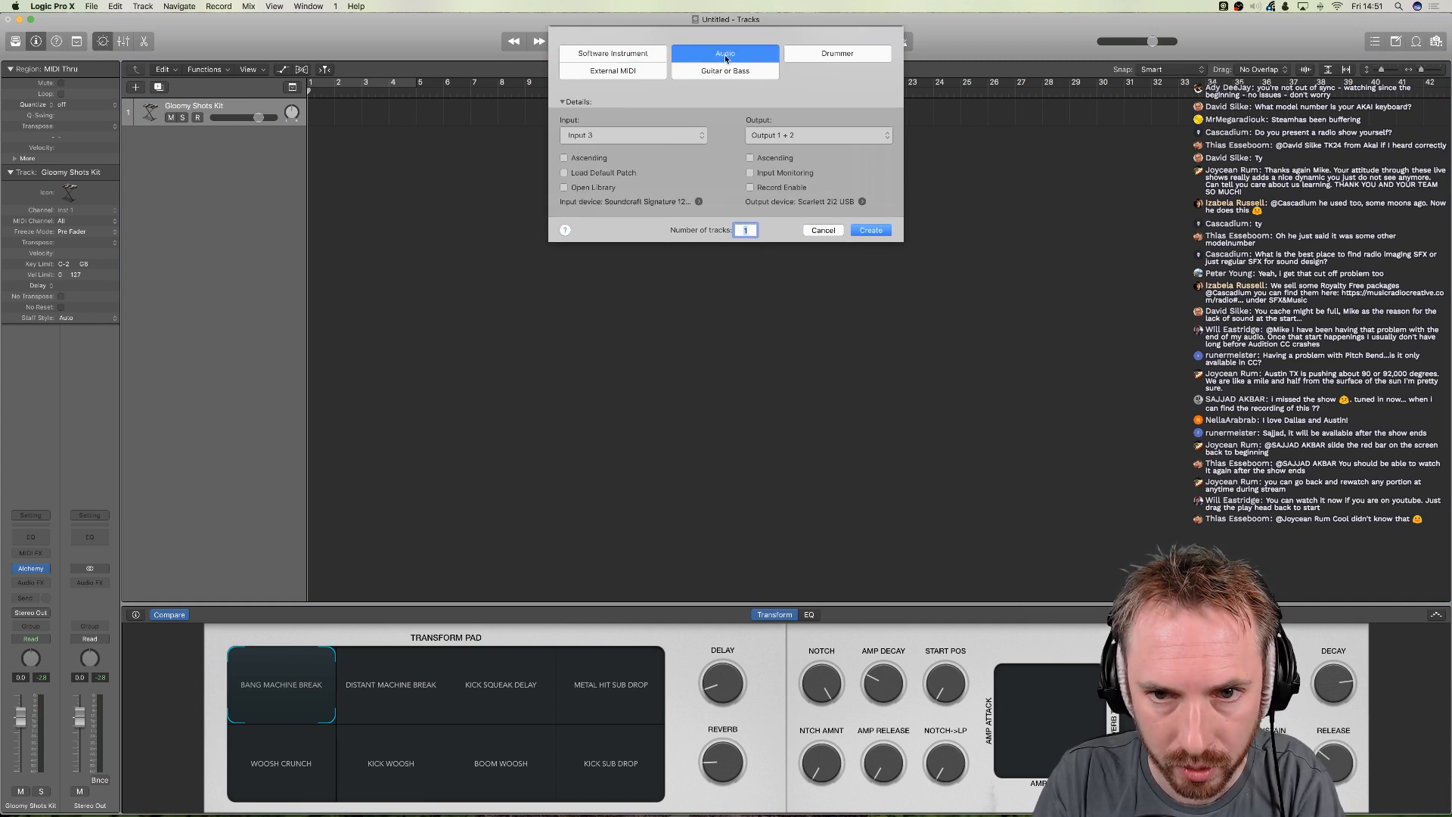
click(692, 137)
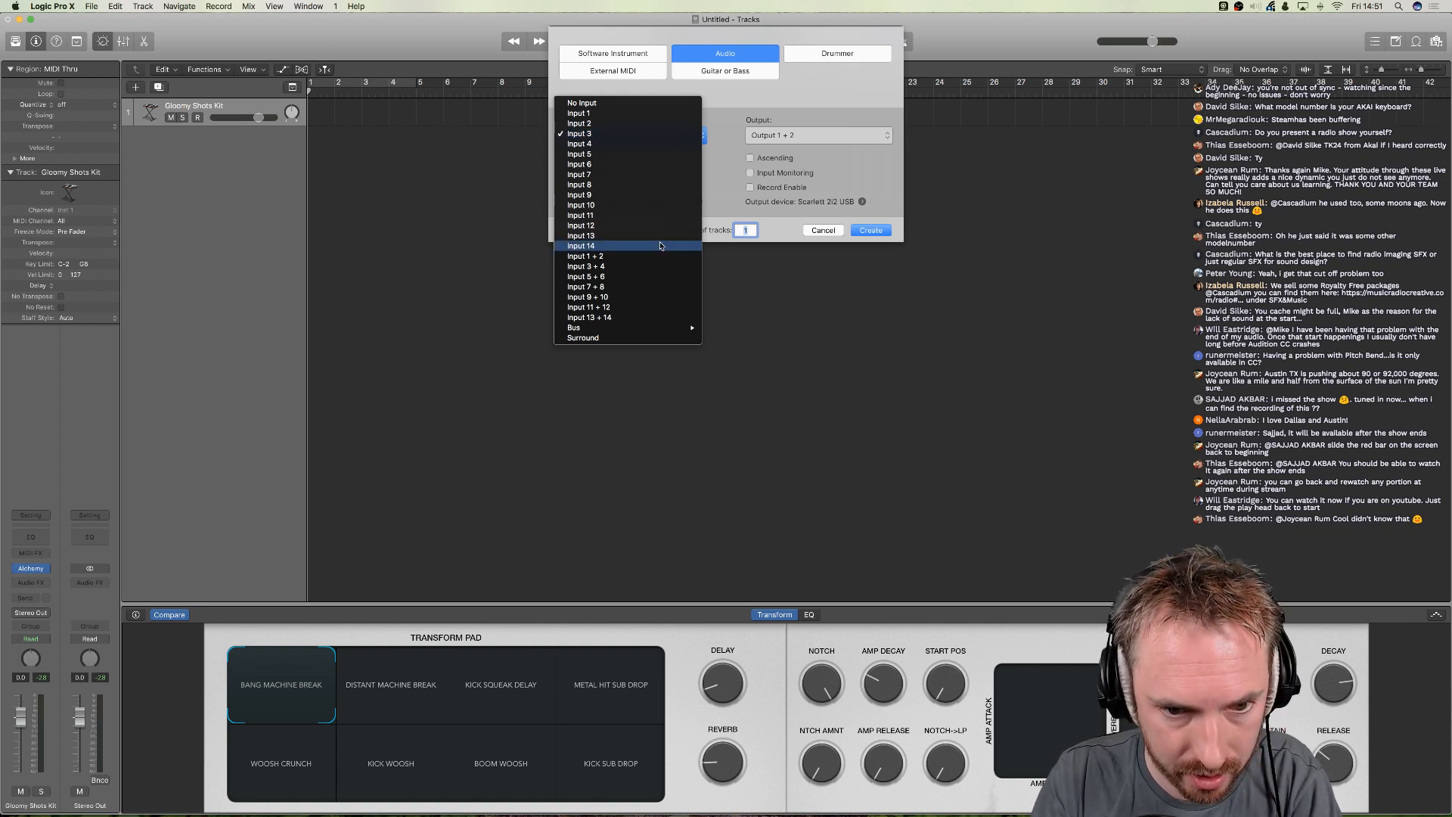
click(626, 298)
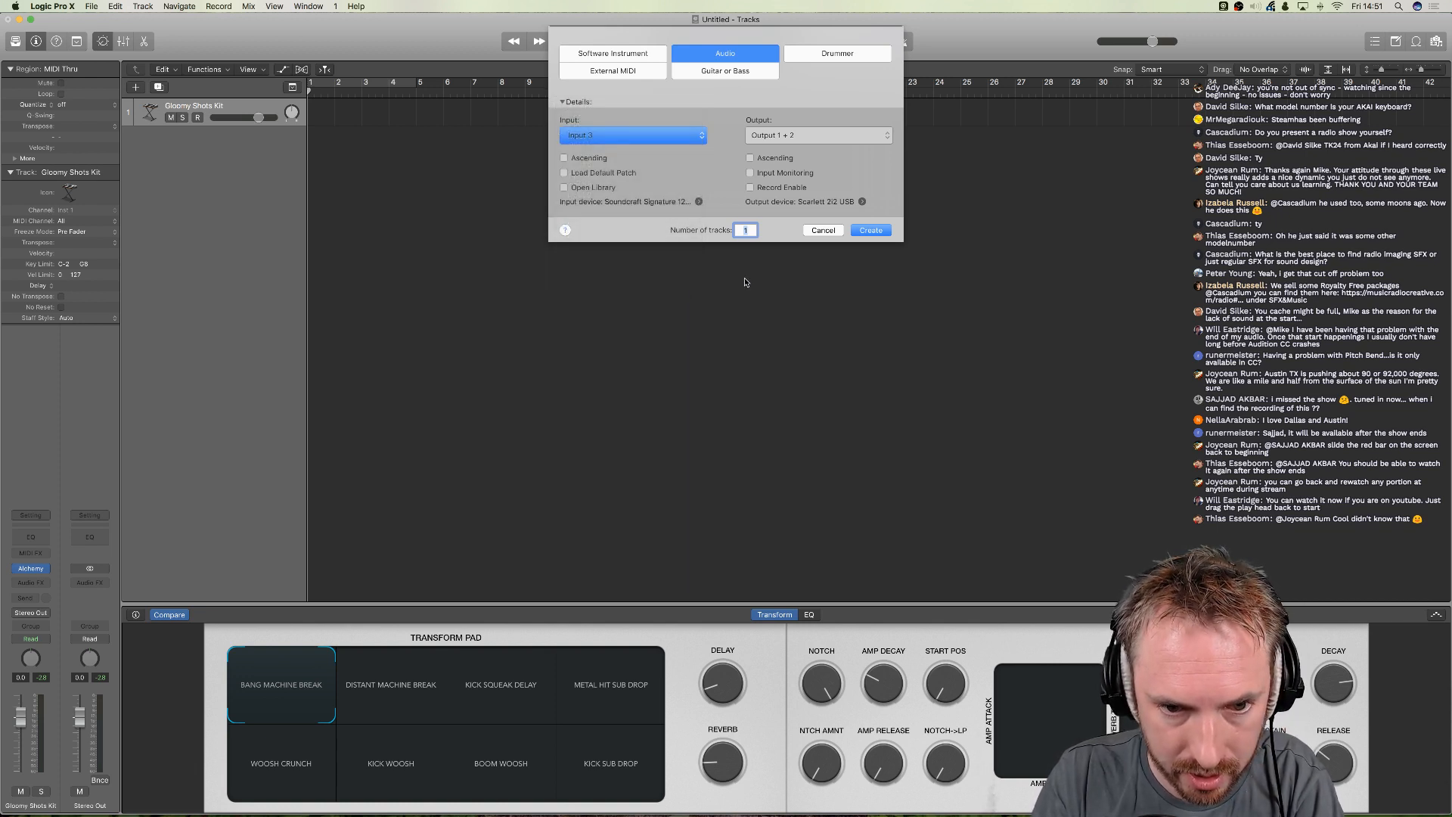
click(870, 231)
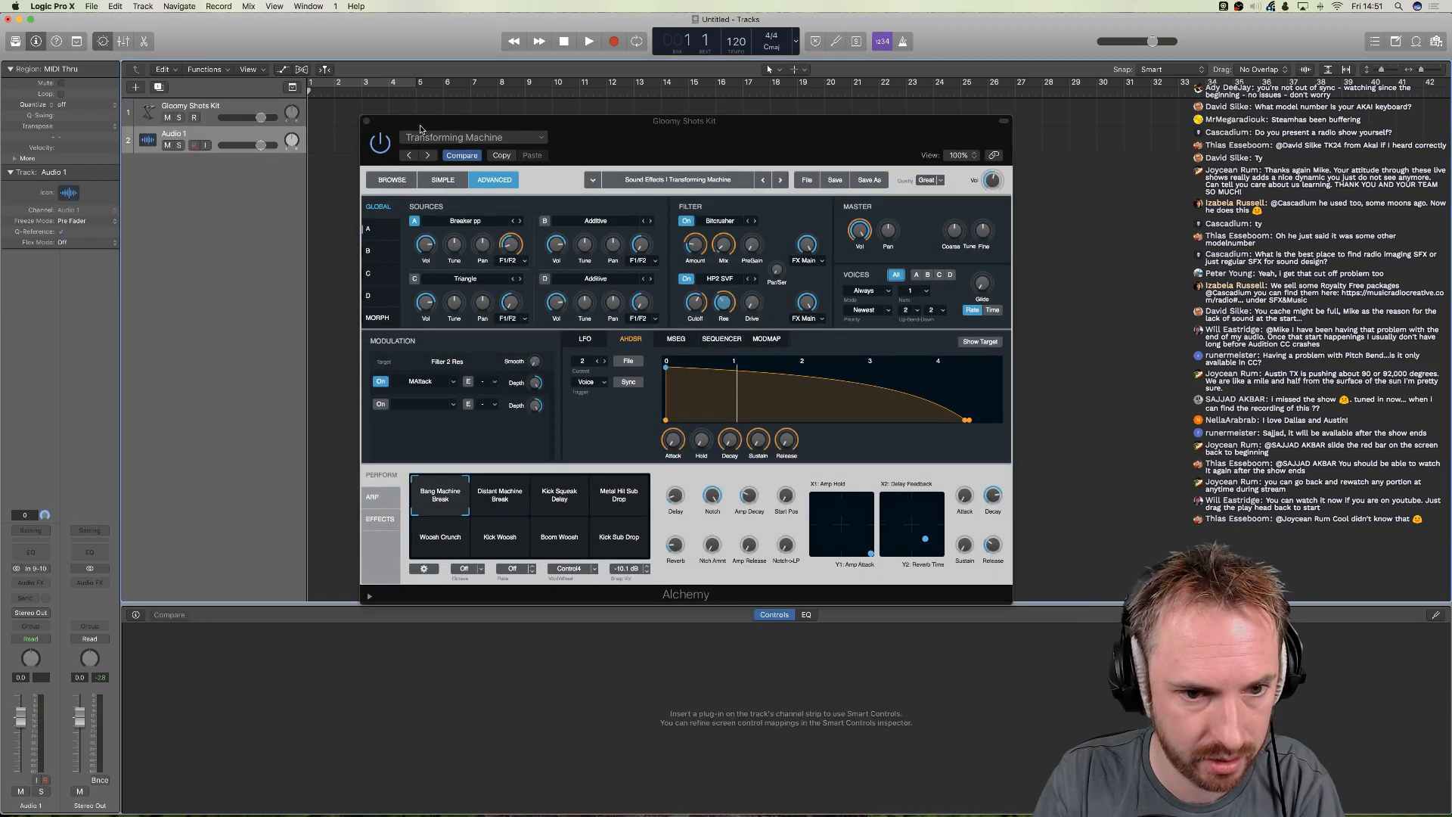
- Close the Alchemy window and record a take on Audio 1 up to about bar 4 while playing the Audition session
click(364, 121)
click(613, 41)
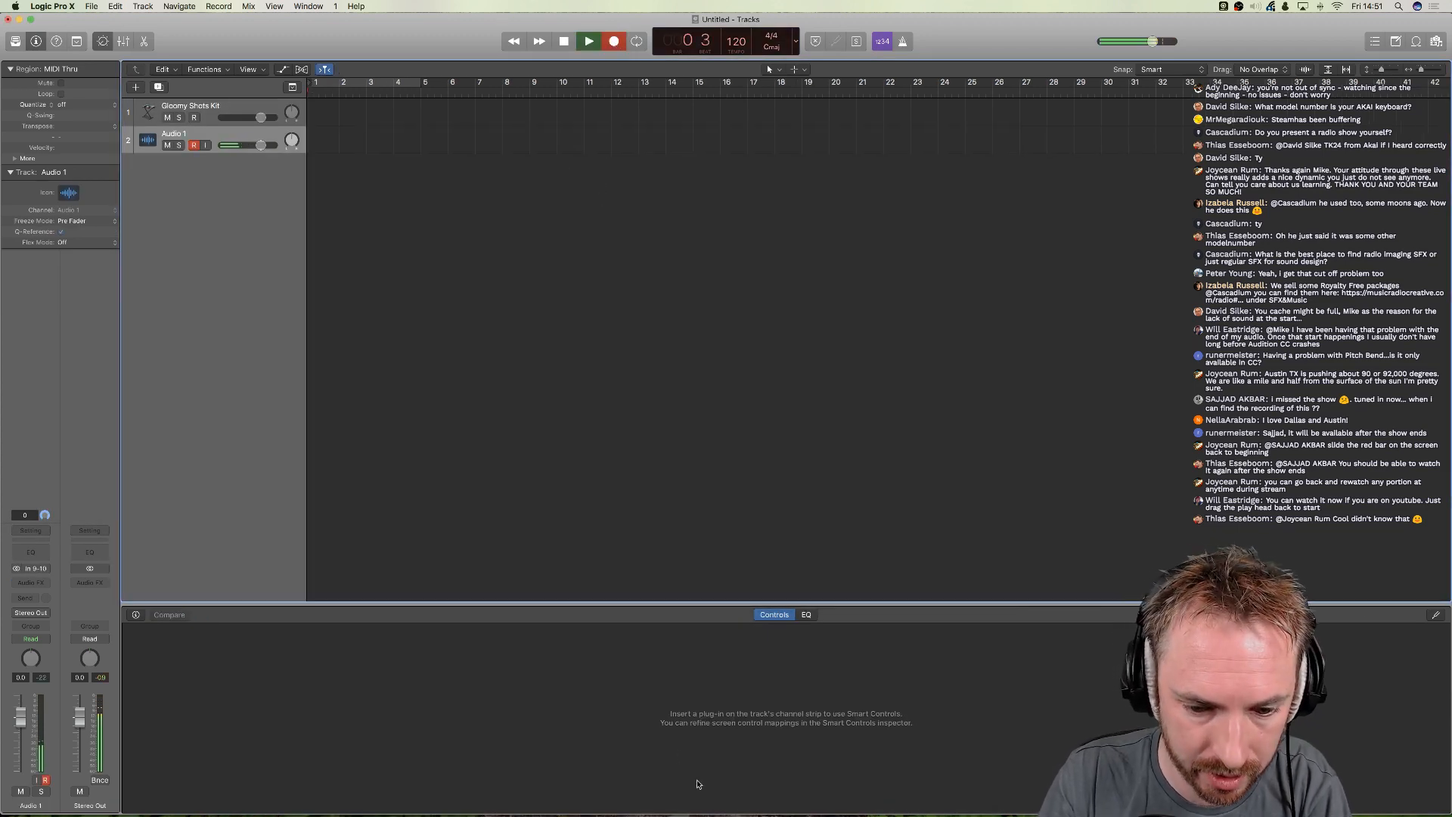
mouse_move(815, 808)
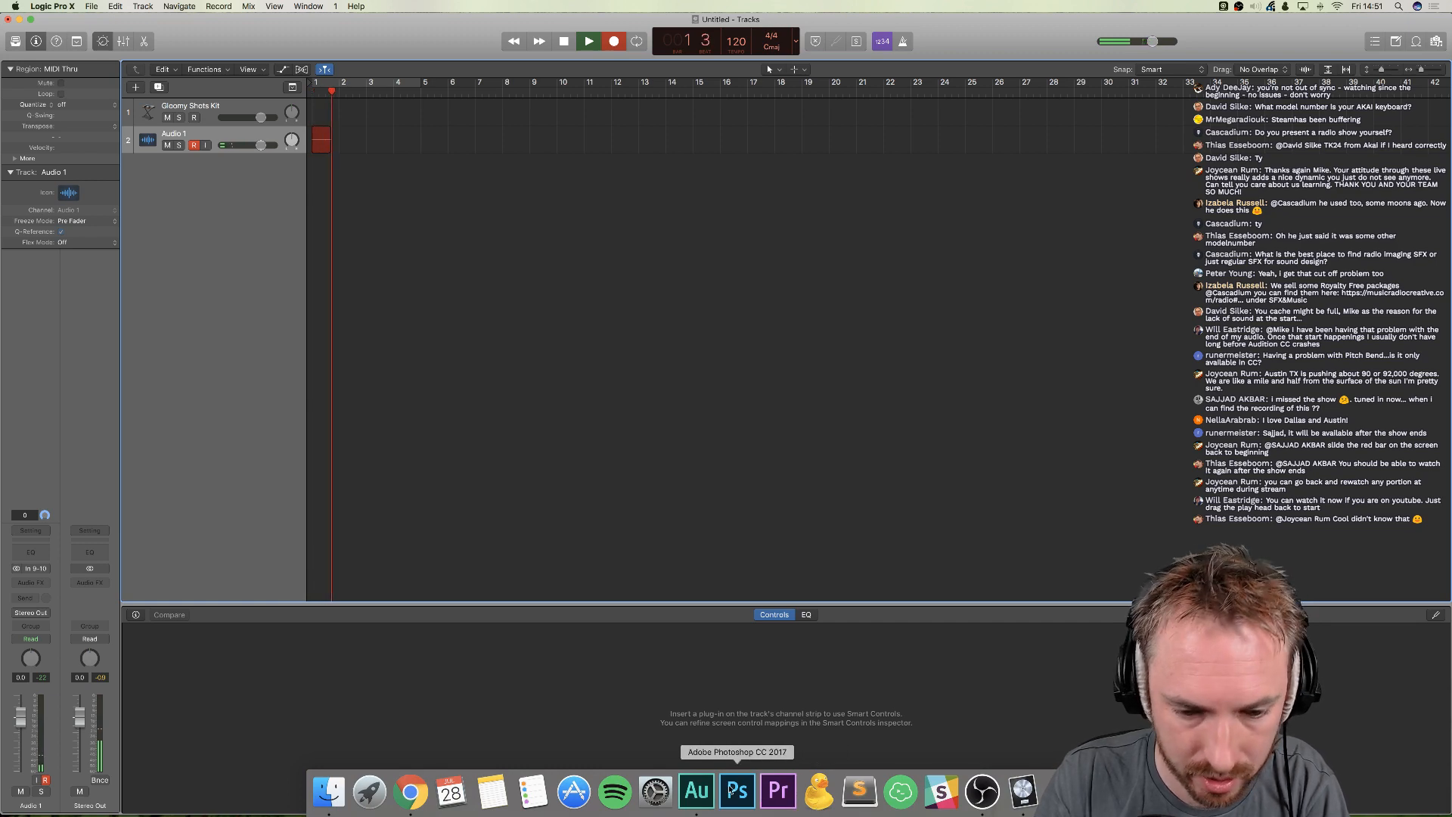
click(696, 790)
click(486, 196)
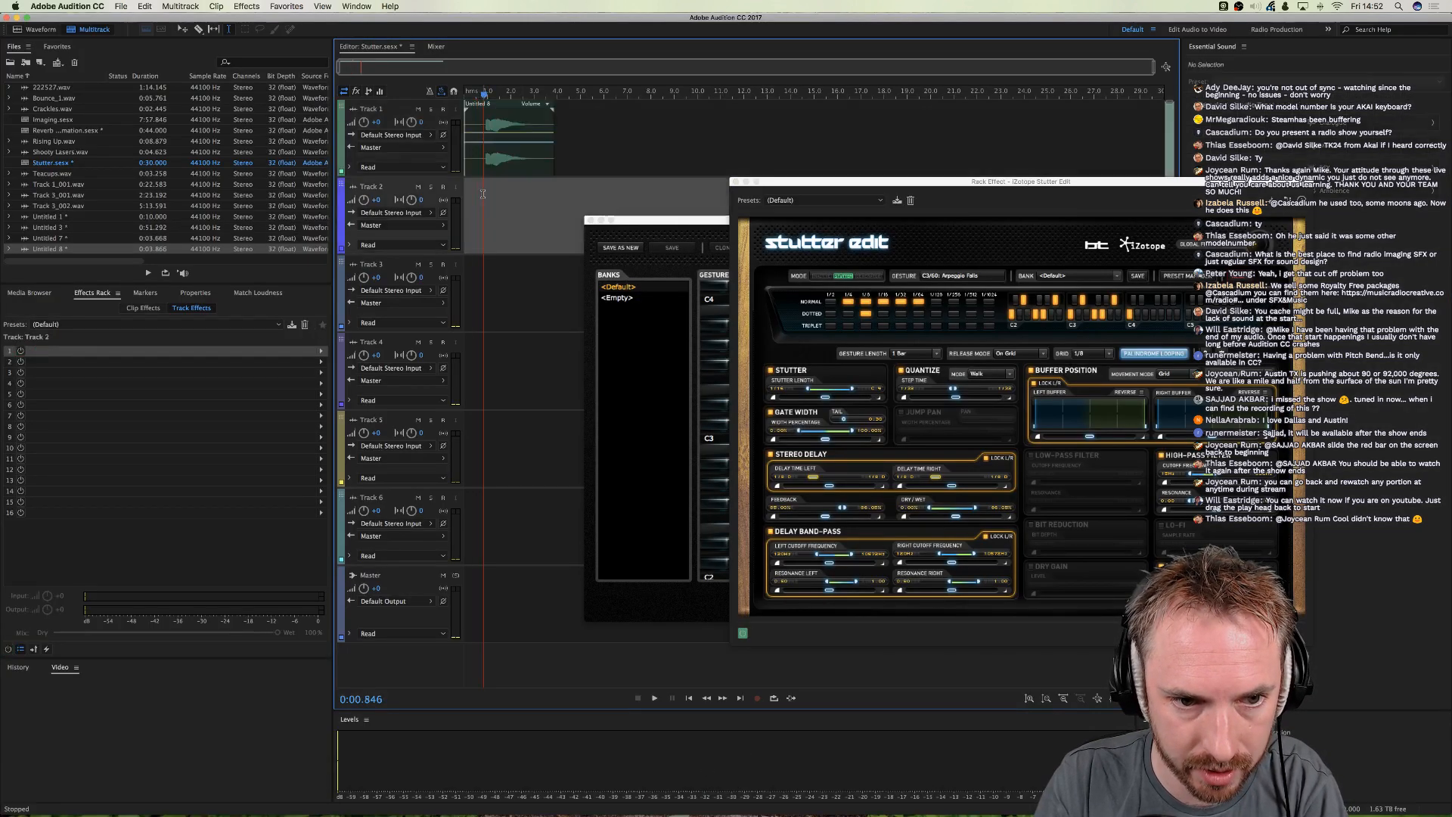
key(space)
key(super+Tab)
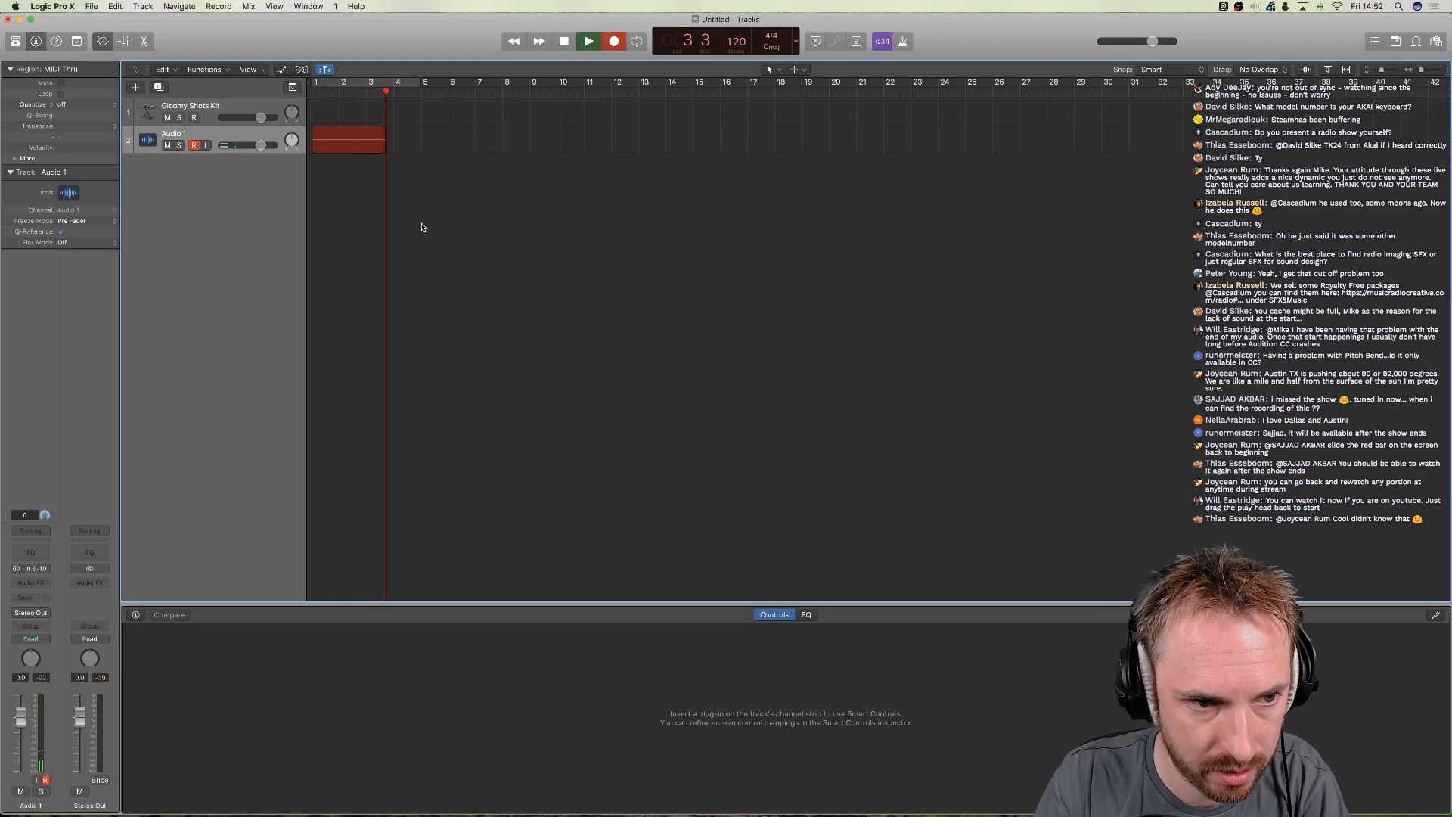
key(space)
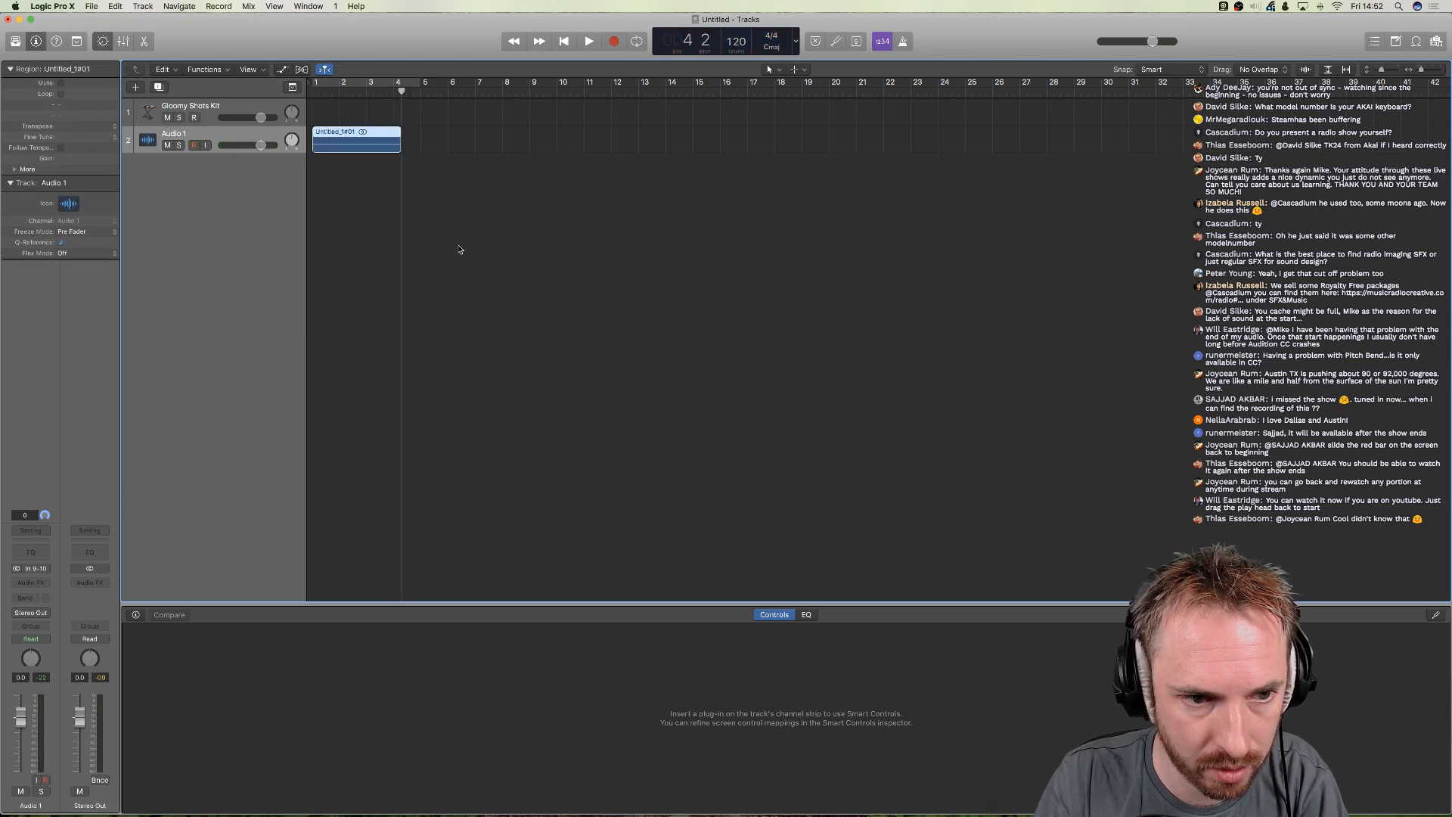
- Listen back to the recorded region on Audio 1 from within bar 1
key(super+Tab)
key(super+Tab)
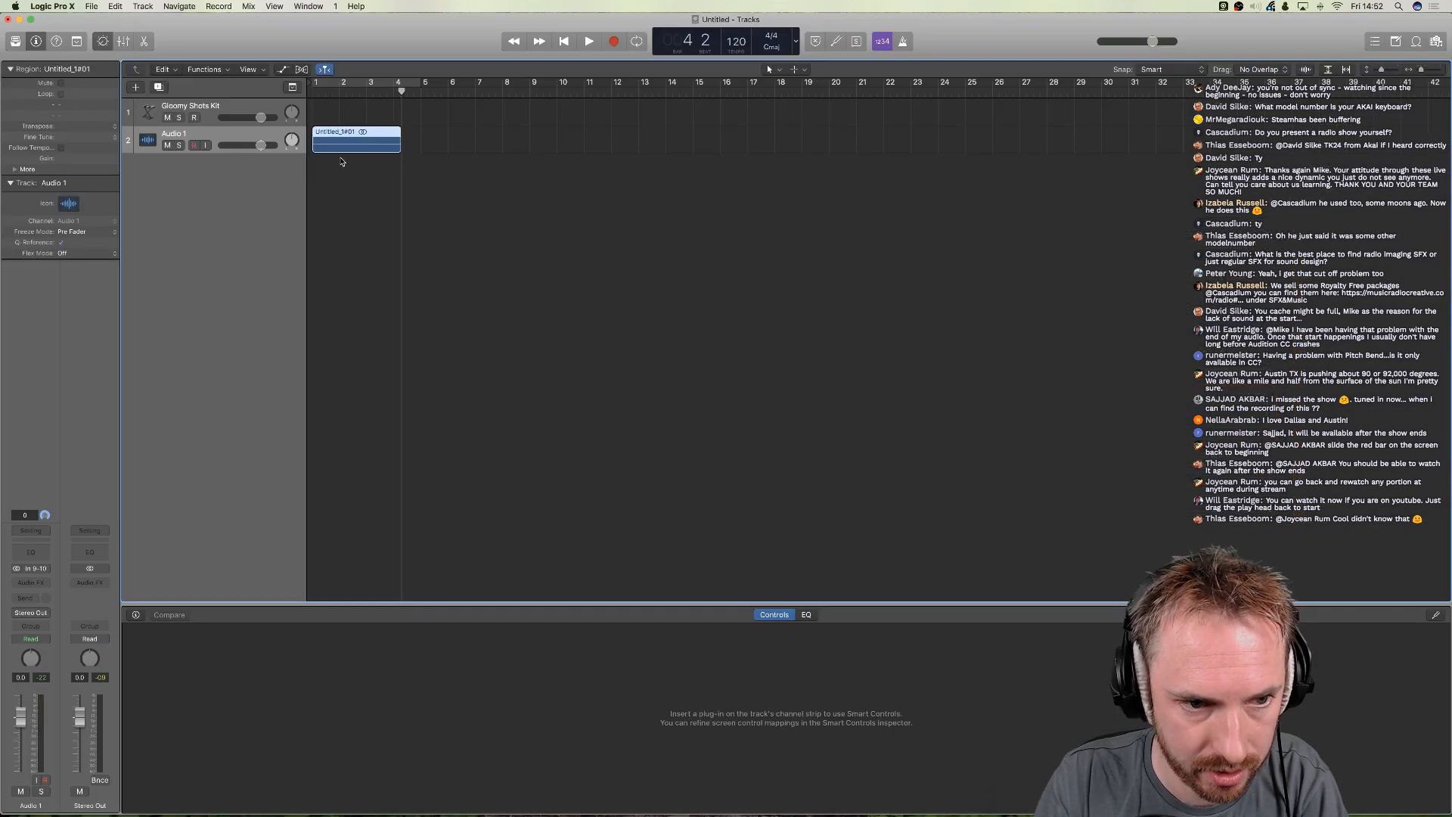
click(341, 161)
click(335, 90)
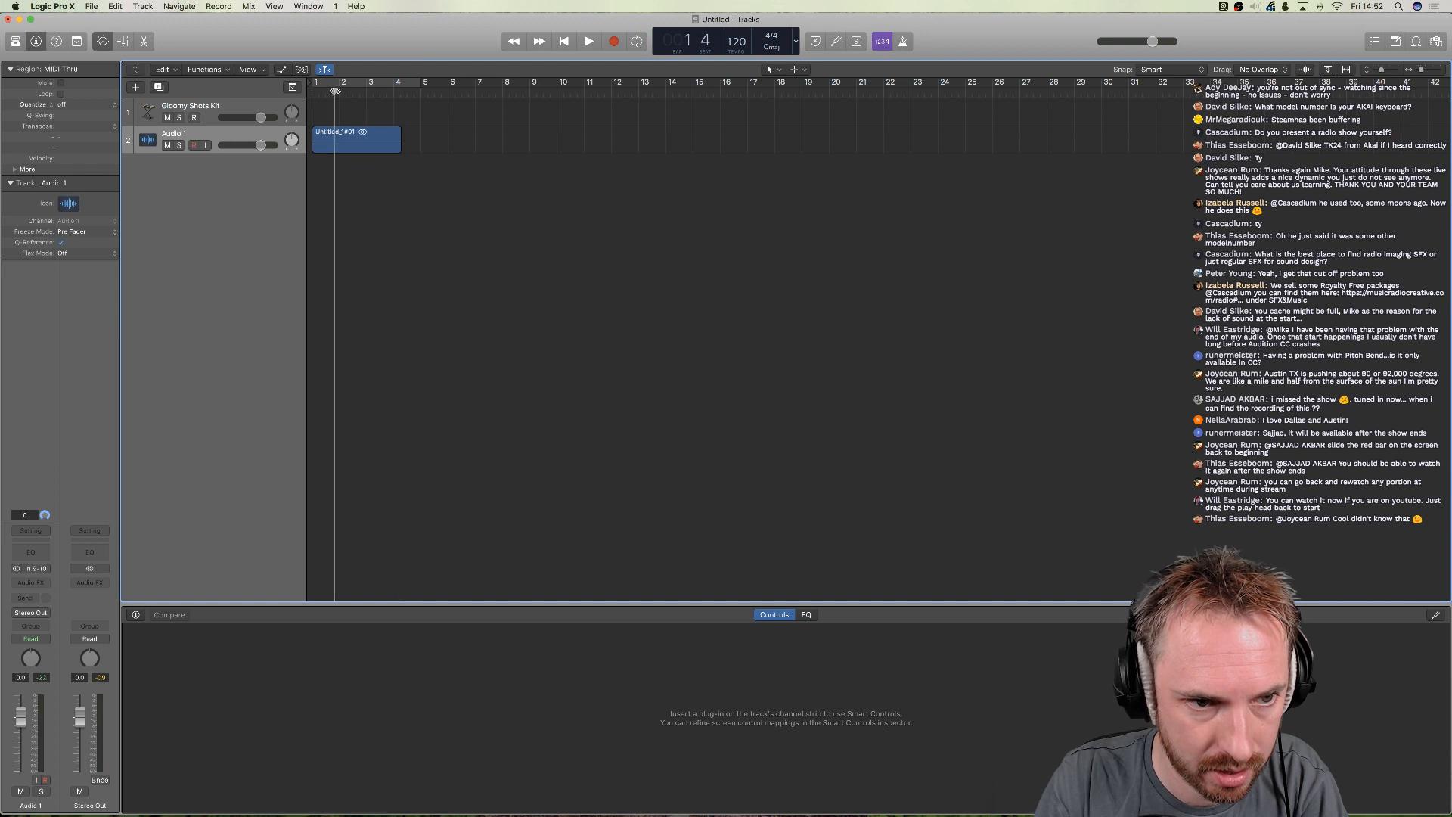
key(space)
click(338, 91)
key(space)
click(345, 90)
- Start recording on Audio 1 from the end of the first region and switch back to Audition
click(399, 92)
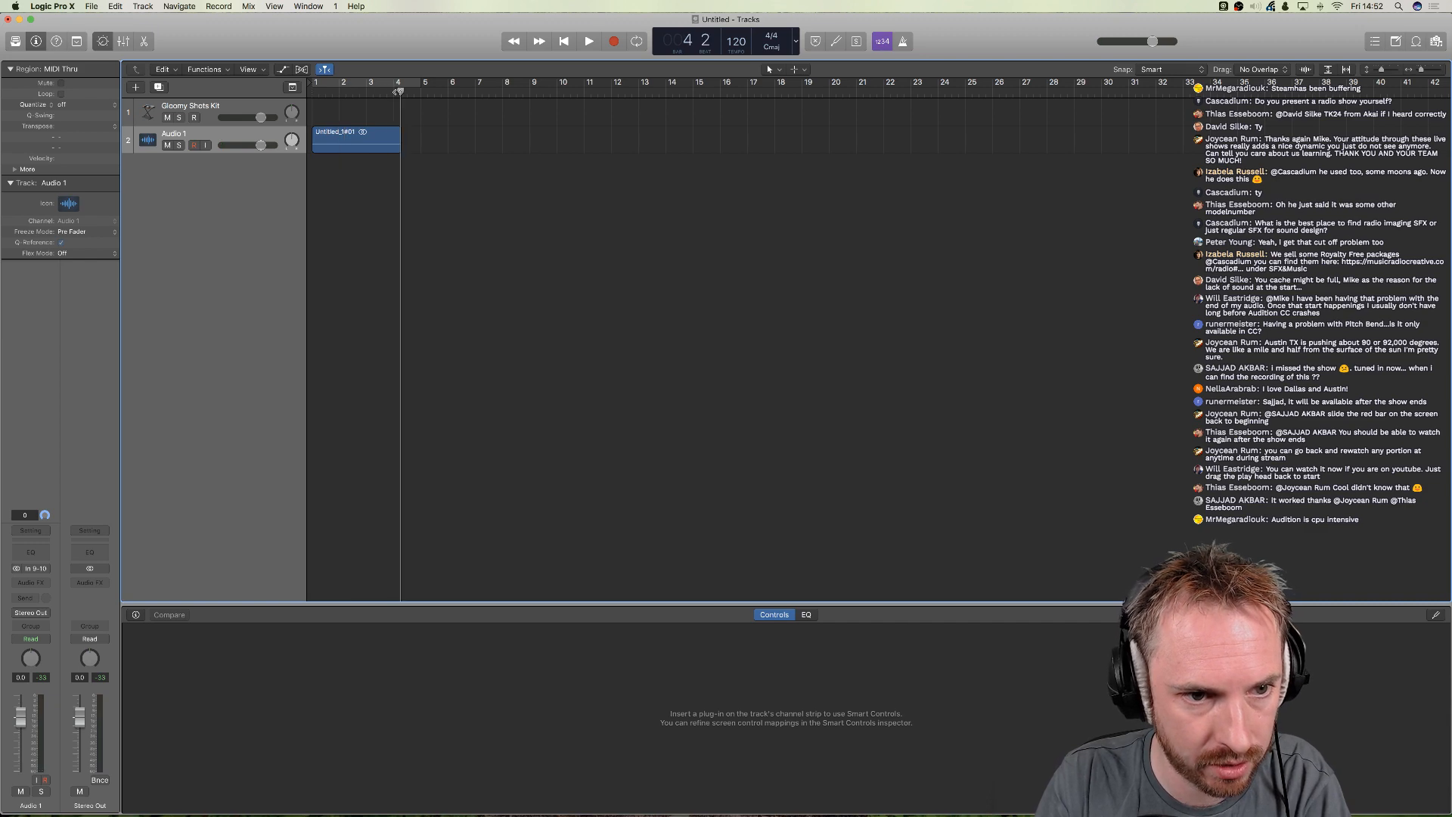
click(614, 43)
key(super+Tab)
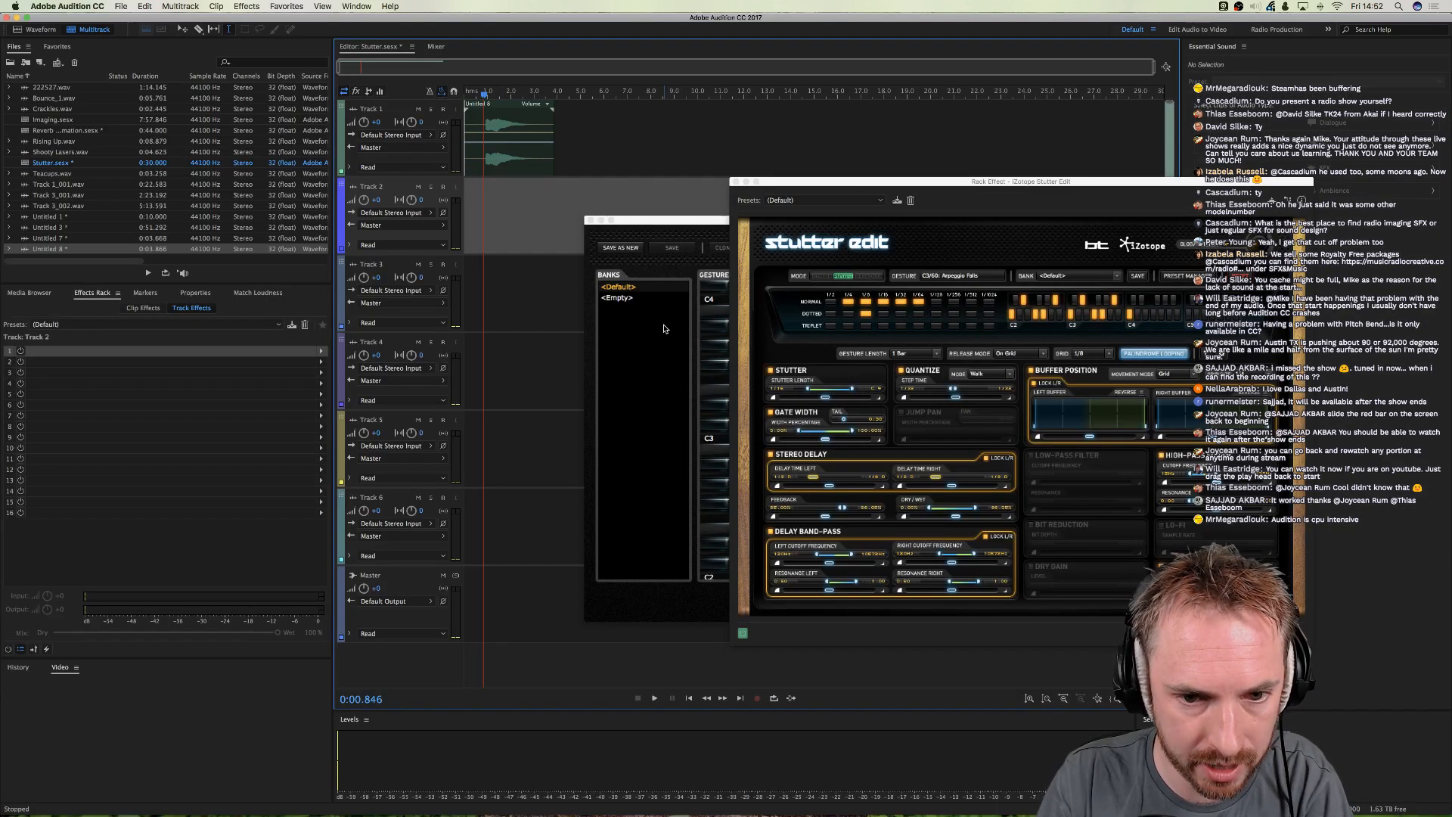
key(super+Tab)
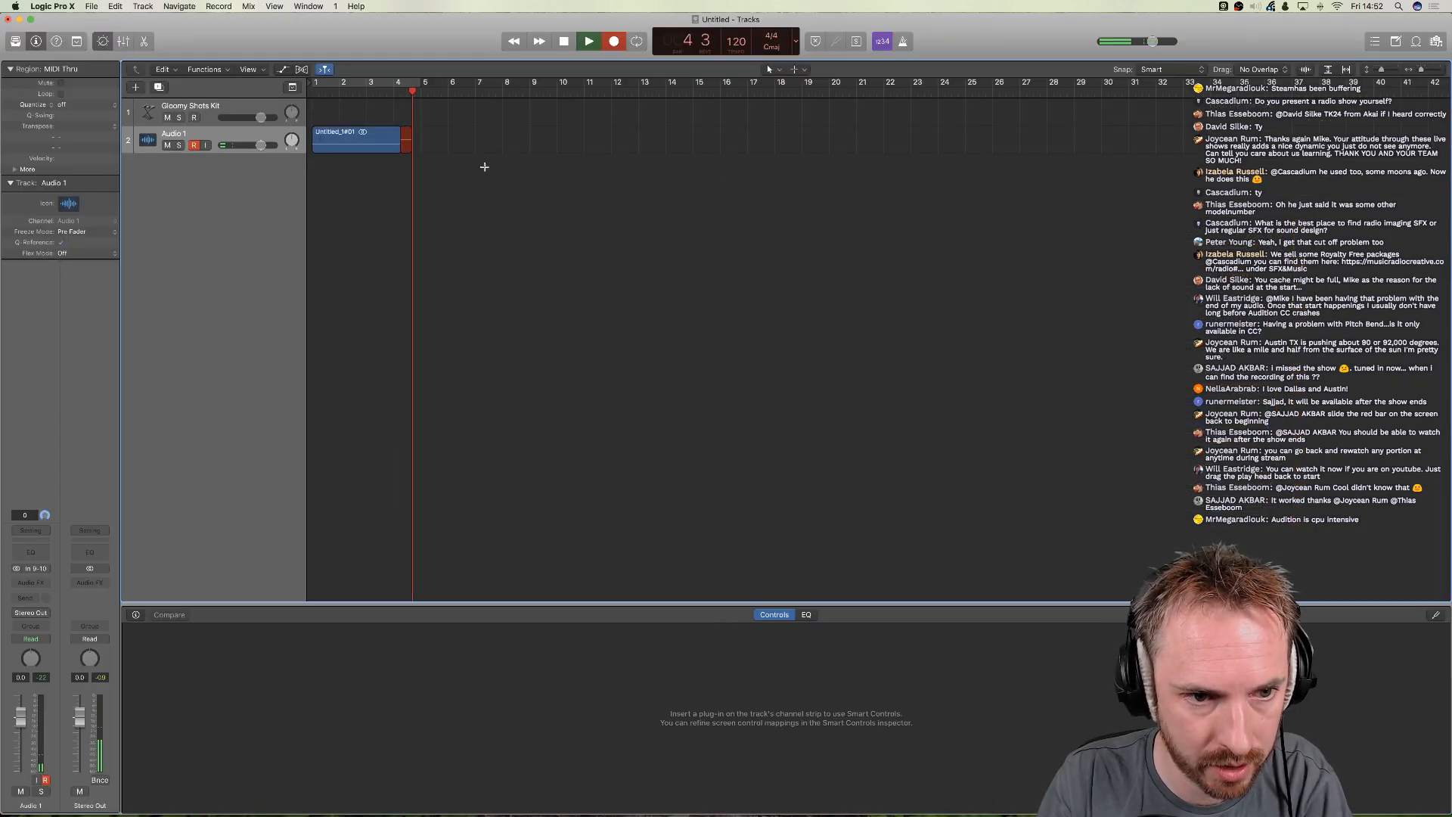
key(super+Tab)
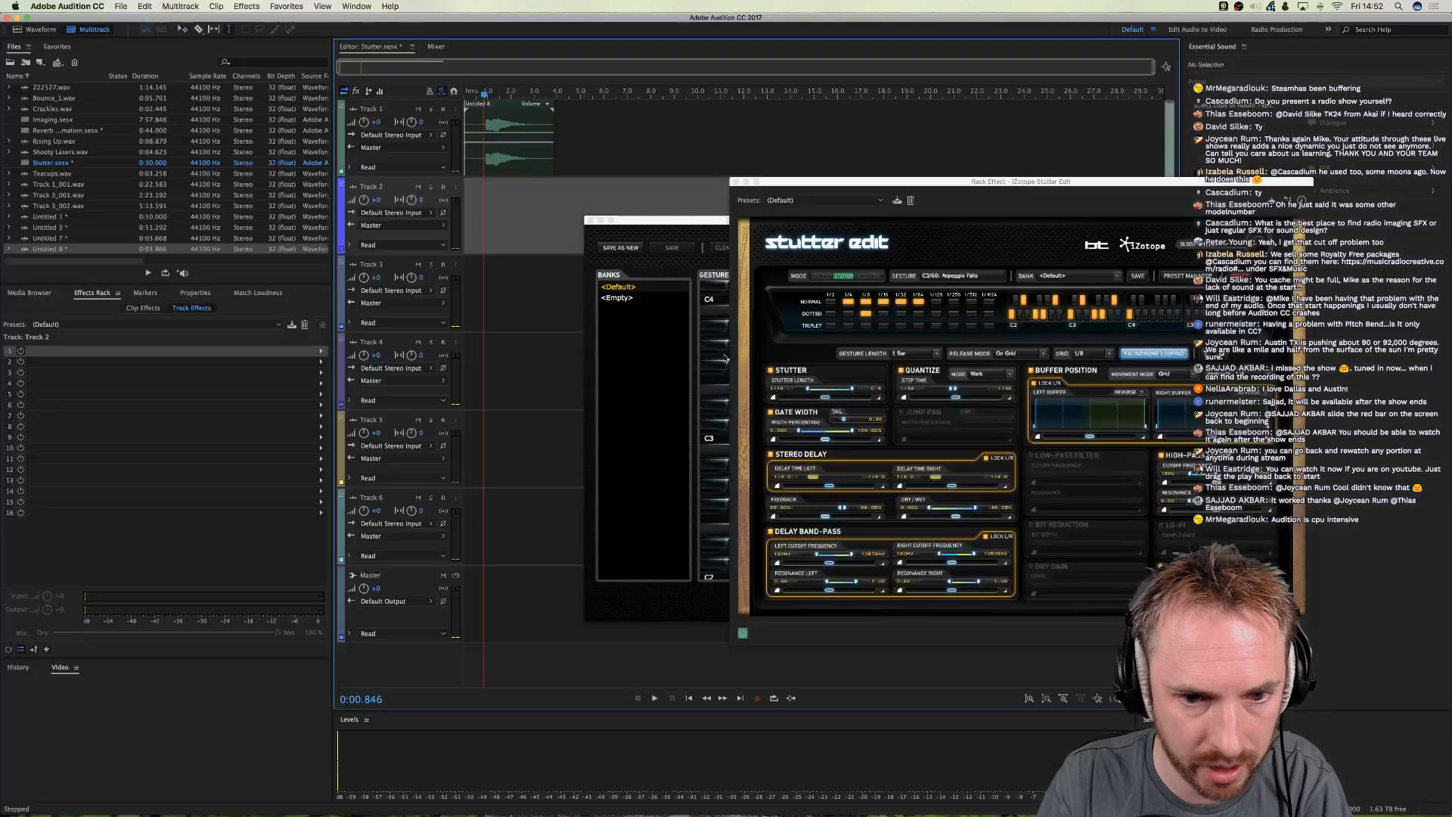
- Bring the Stutter Edit preset manager forward and loop playback from about 0:00.9 to the end of the Track 1 clip
click(700, 224)
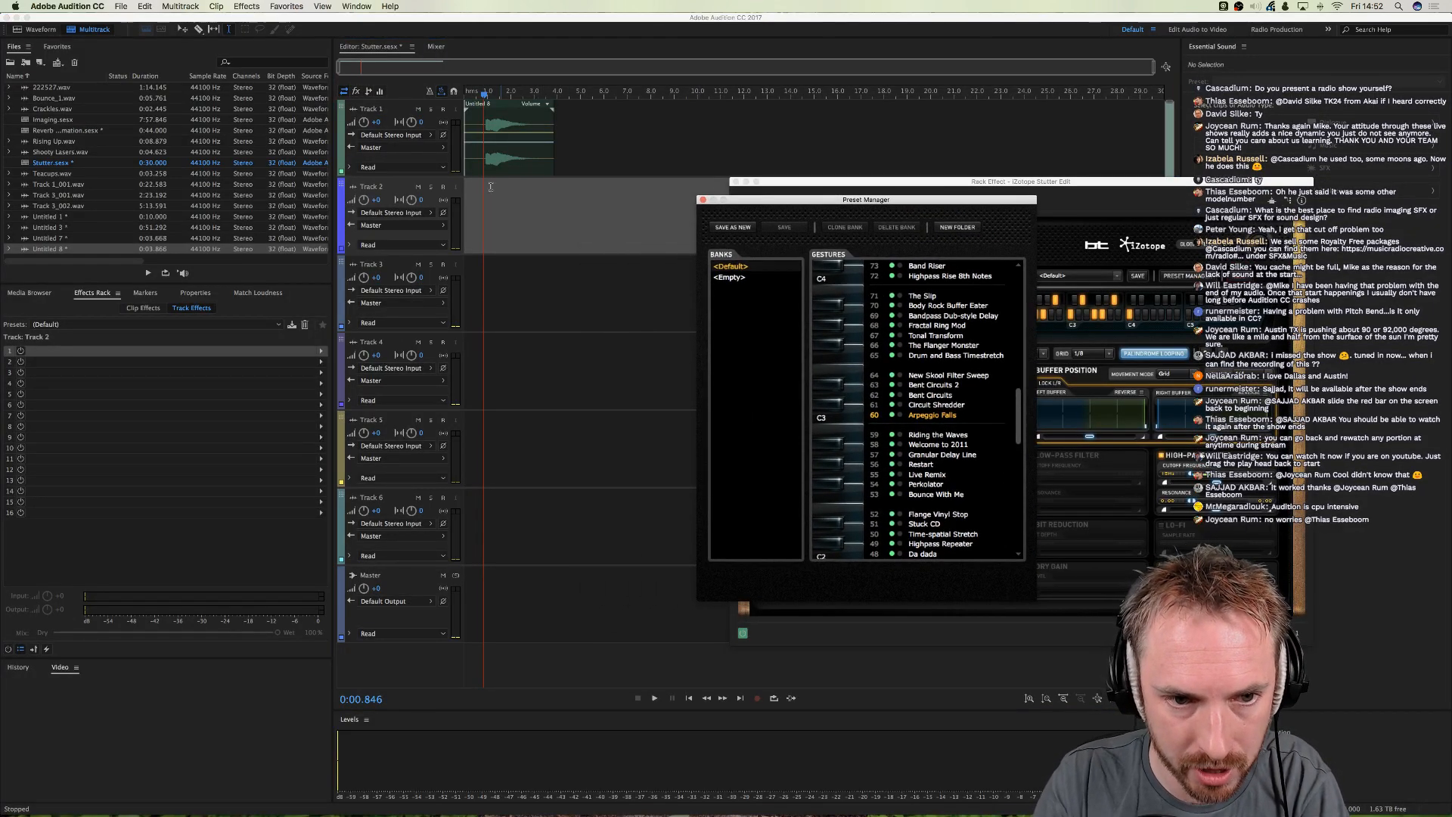
drag(485, 183, 554, 363)
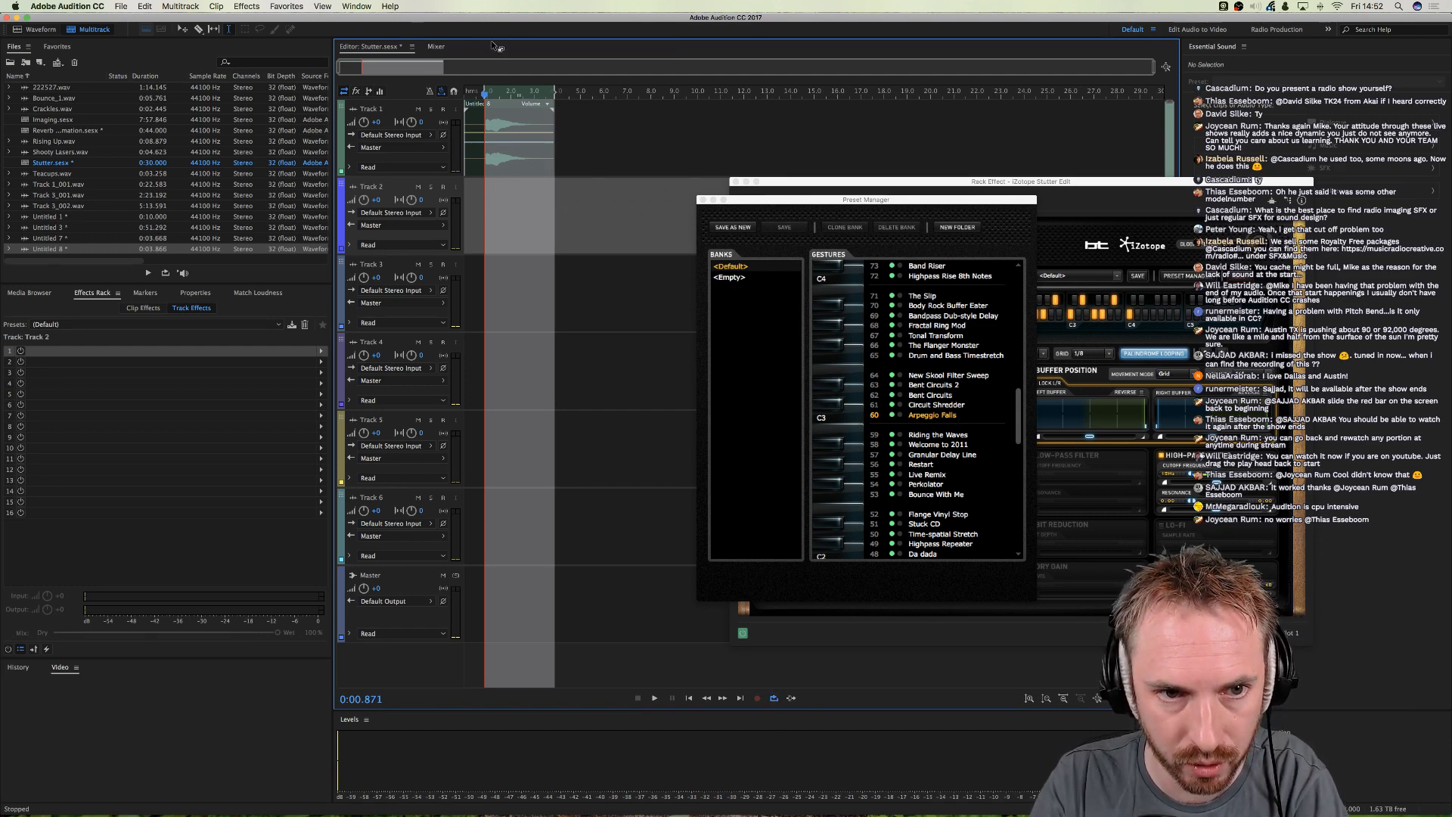
key(space)
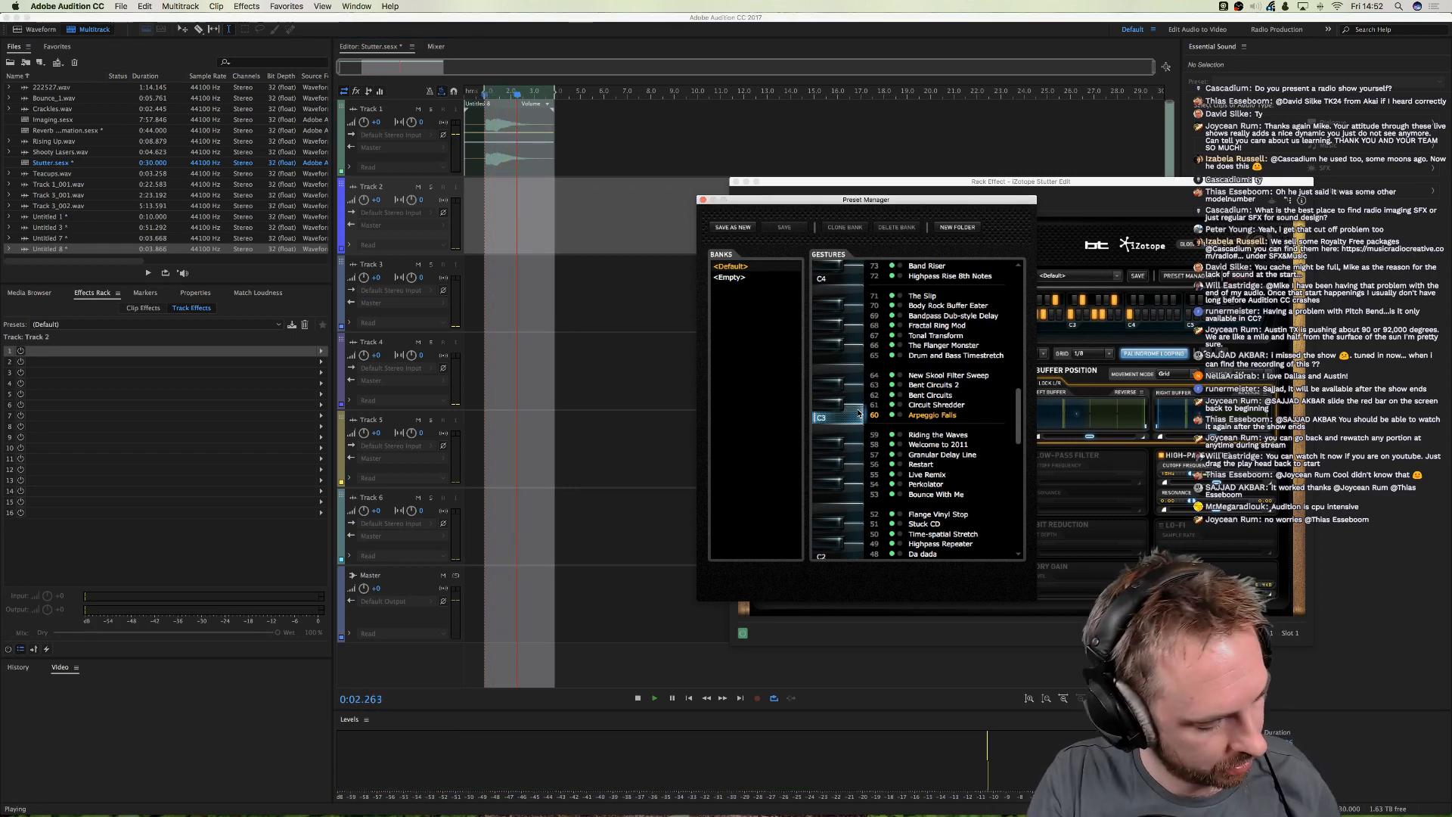
- Trigger the Arpeggio Falls, Bent Circuits, New Skool Filter Sweep and Riding the Waves gestures over the looping clip
click(859, 413)
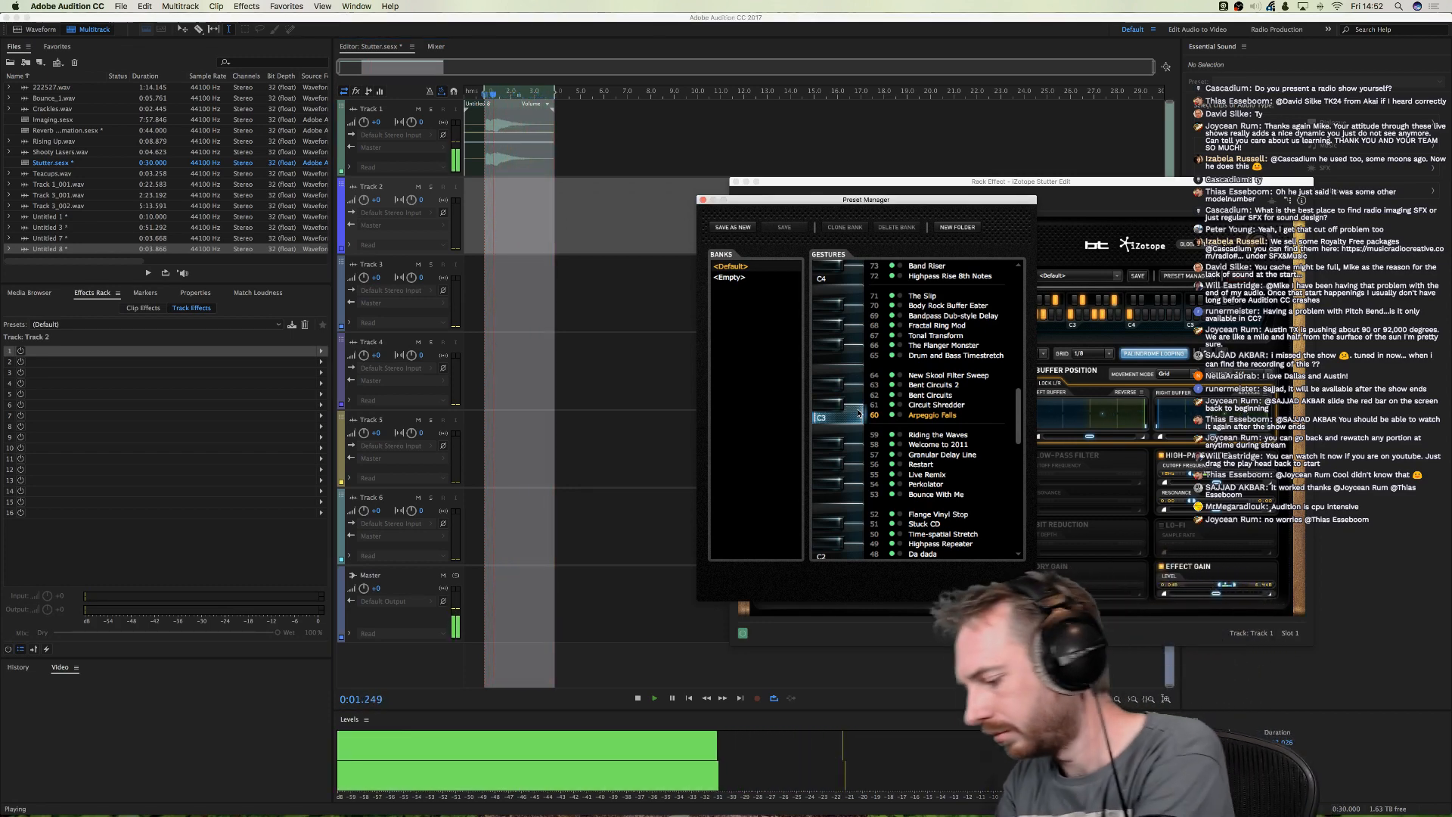
click(861, 396)
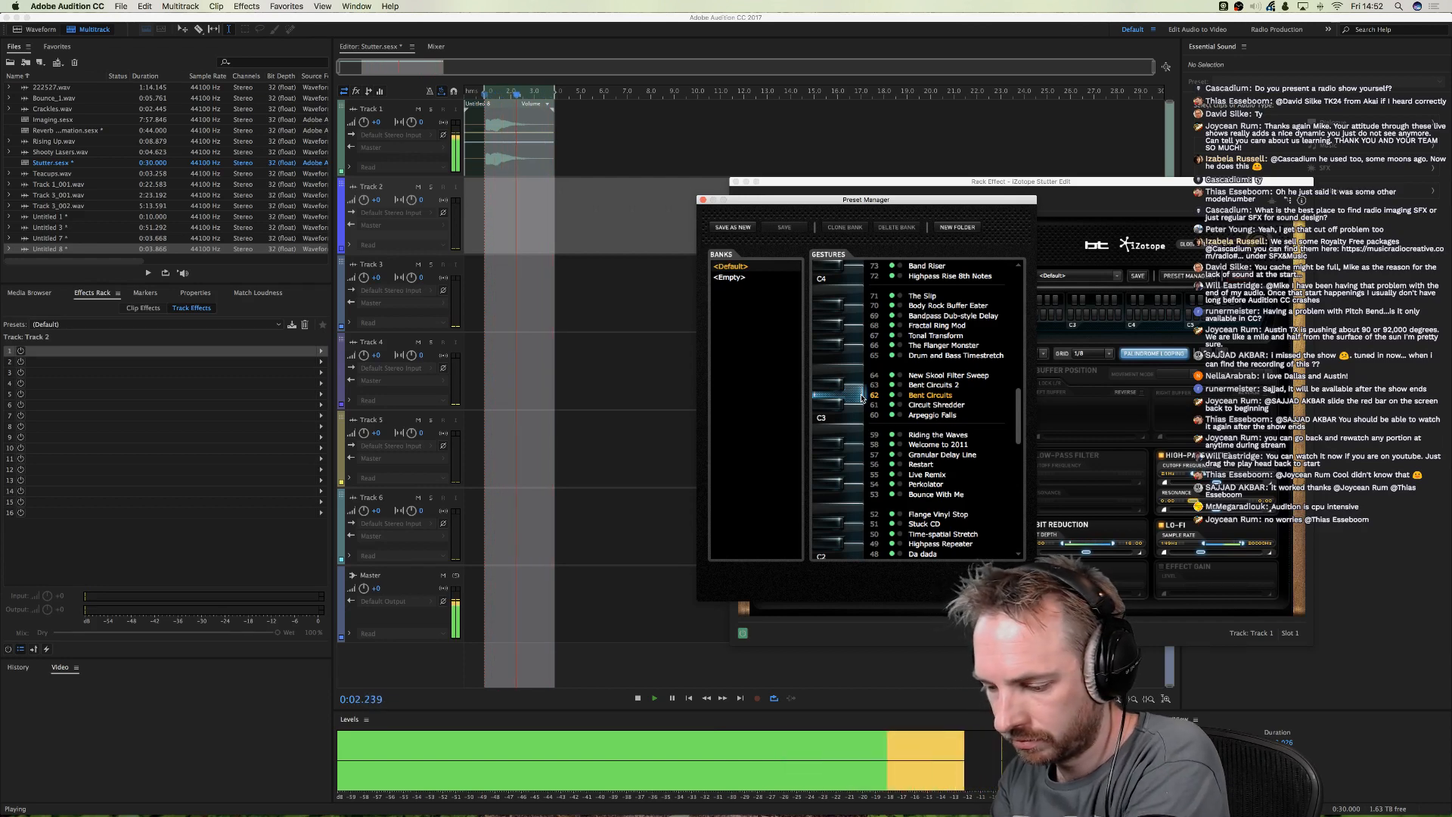
click(855, 375)
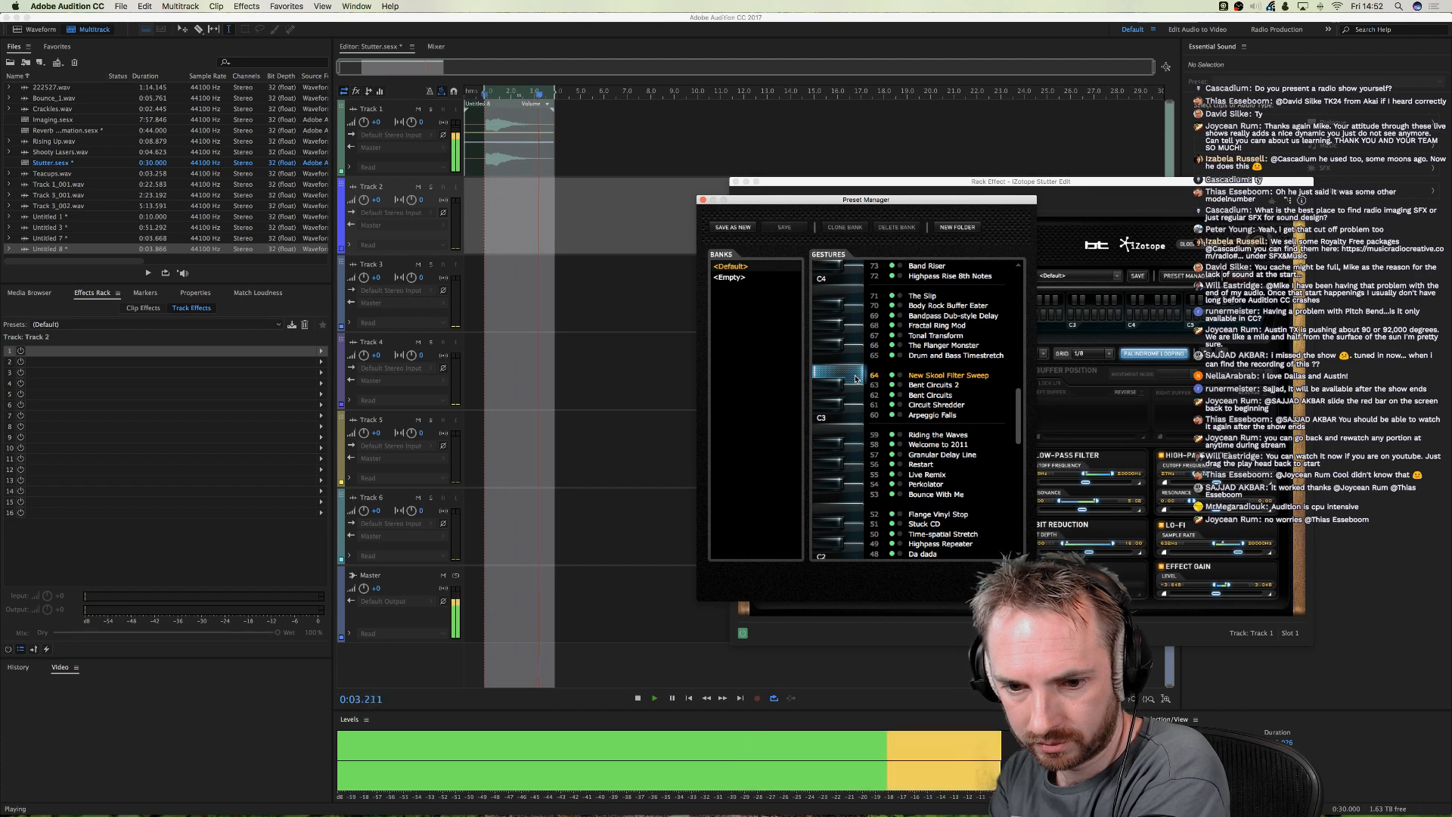
click(859, 432)
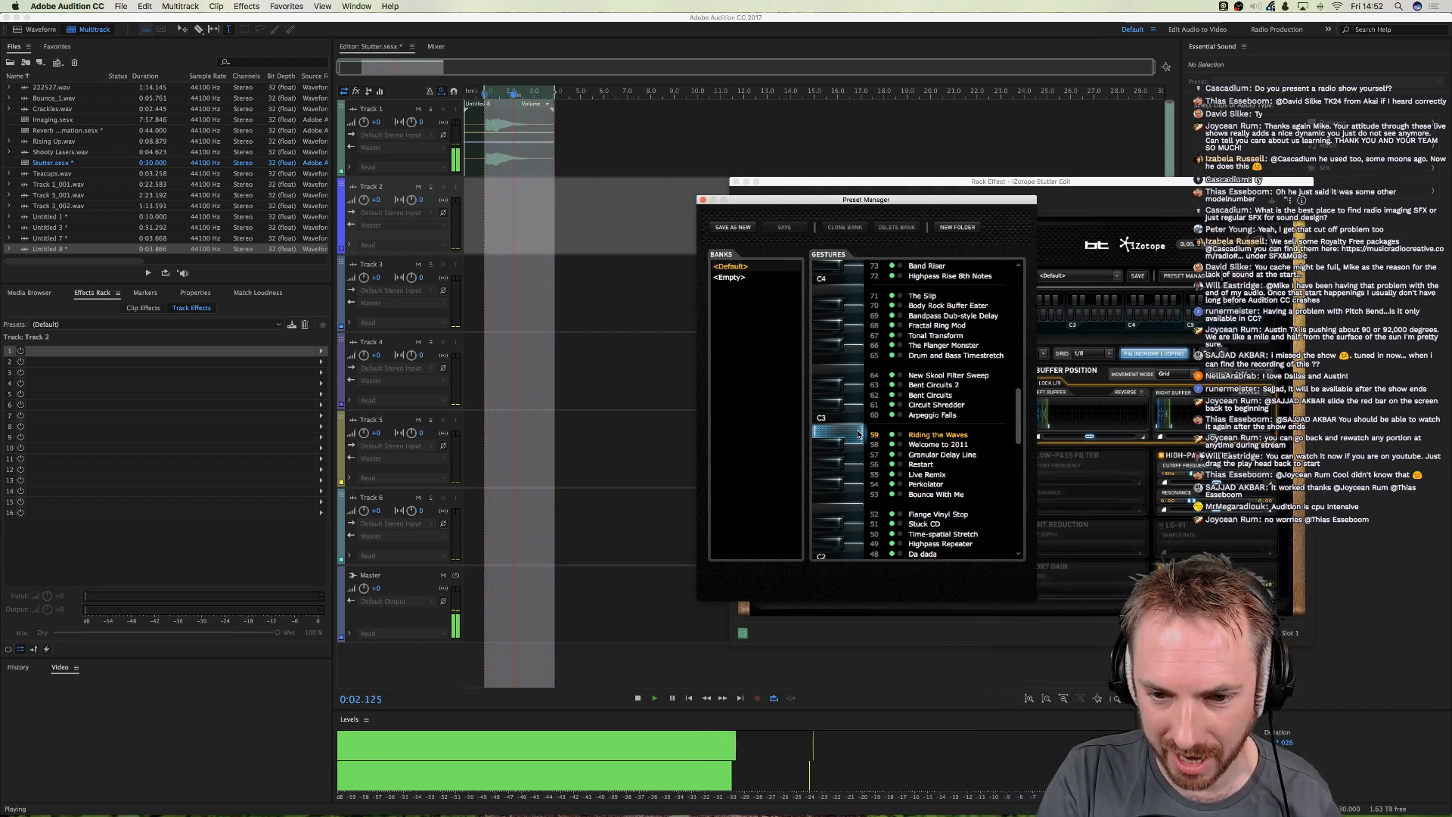
- Trigger the Granular Delay Line, Live Remix, Restart, Bounce With Me and The Slip gestures over the looping clip
click(859, 456)
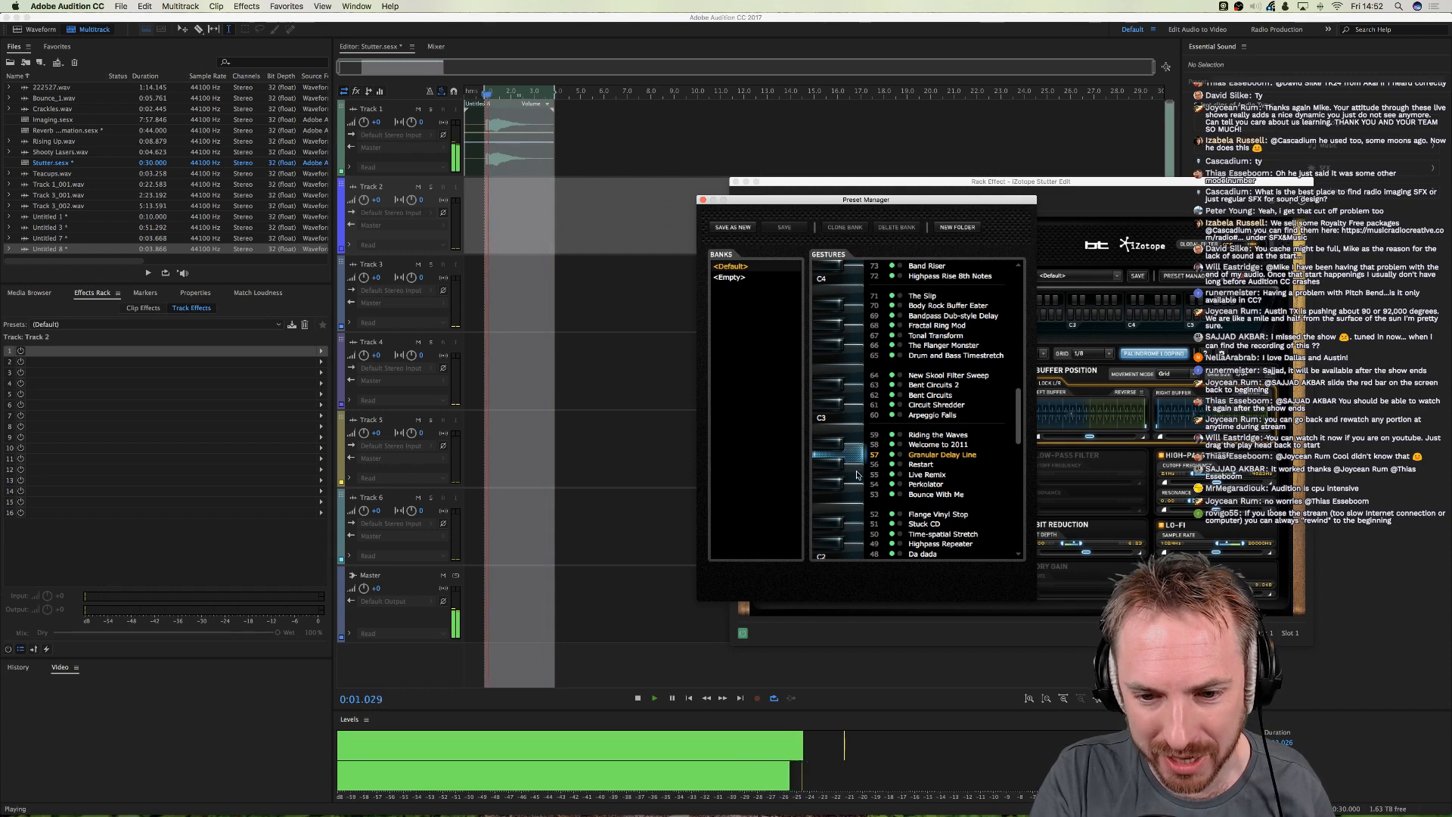
click(853, 474)
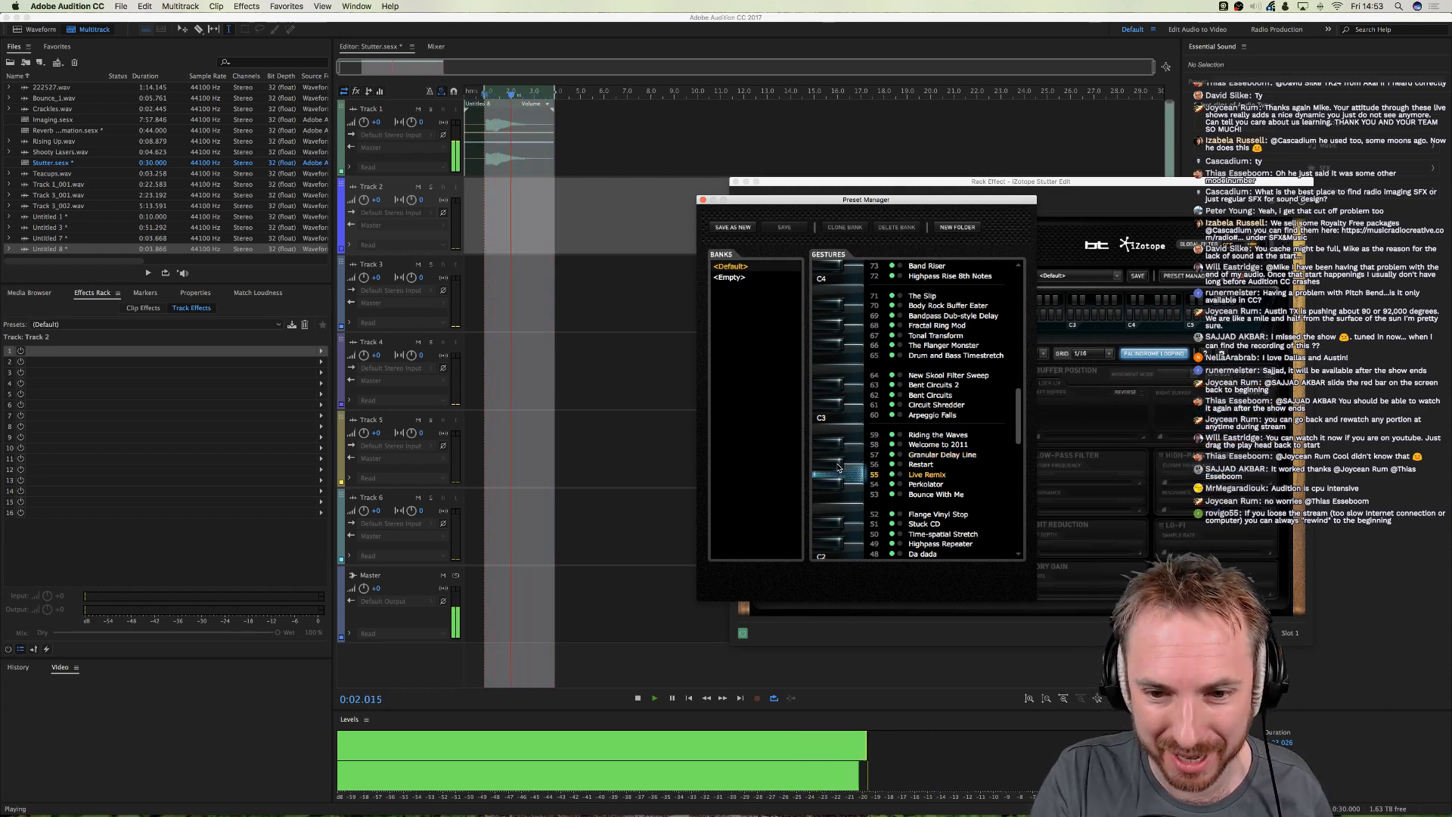
click(838, 465)
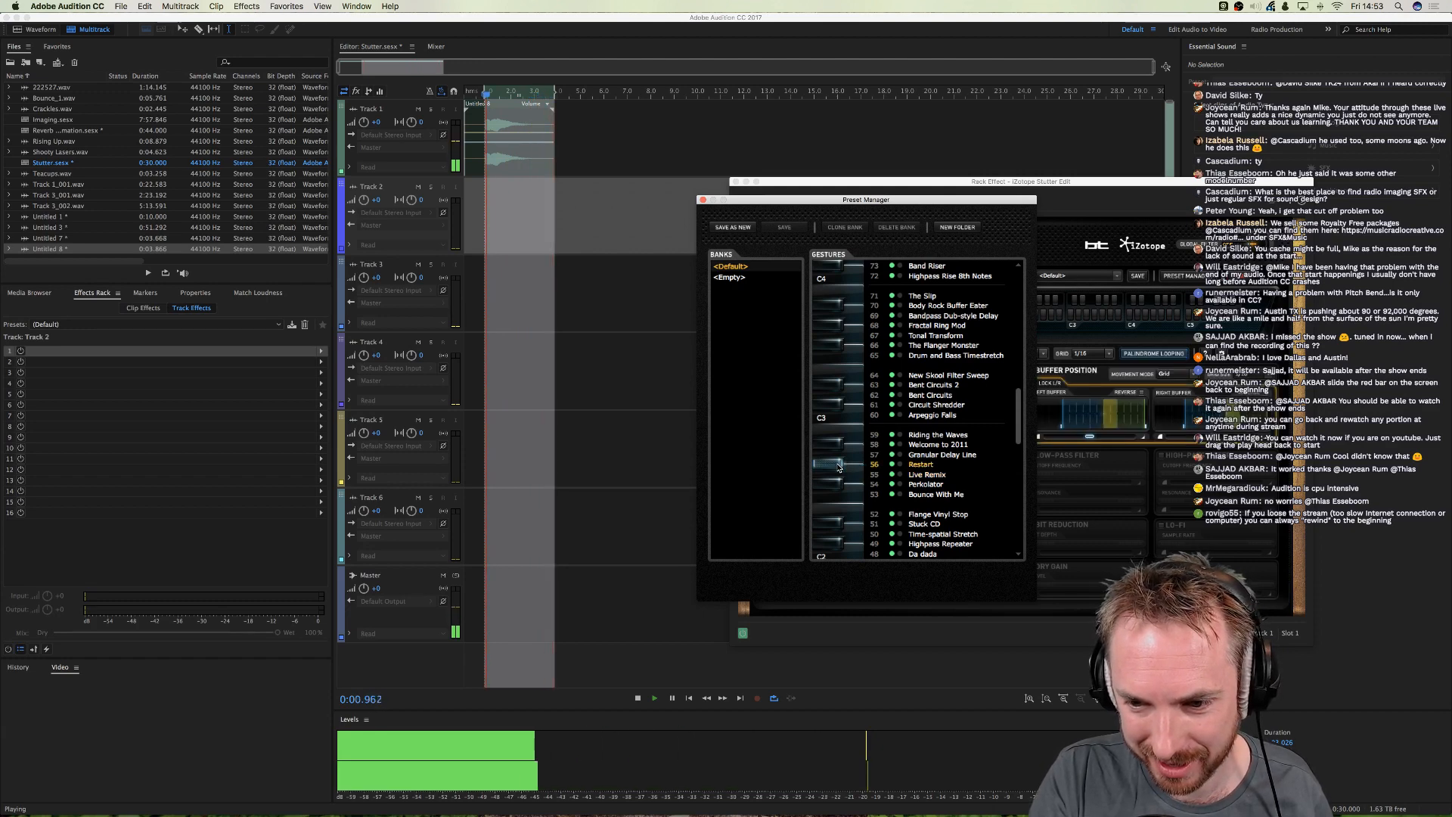
click(856, 494)
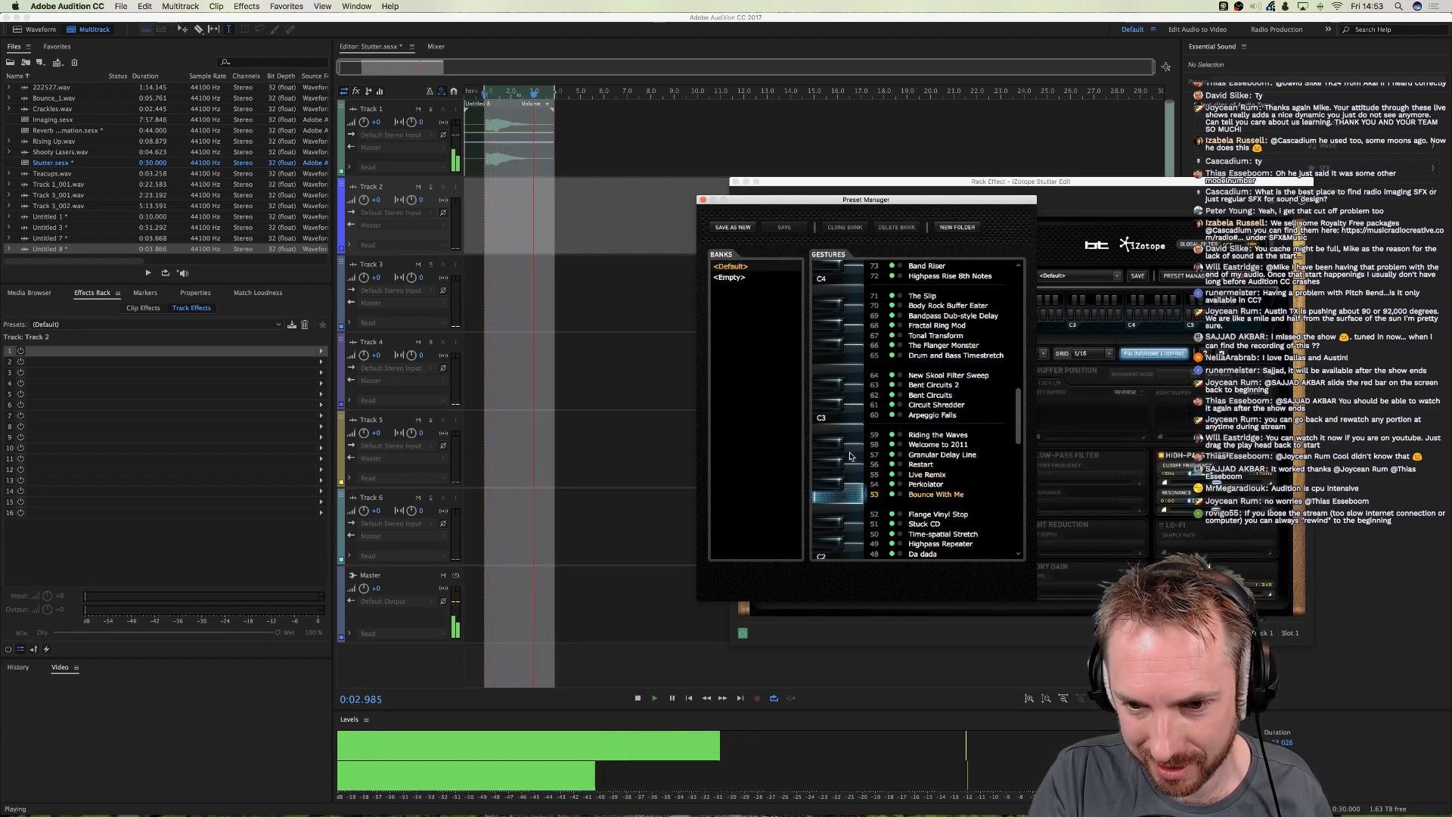
click(853, 295)
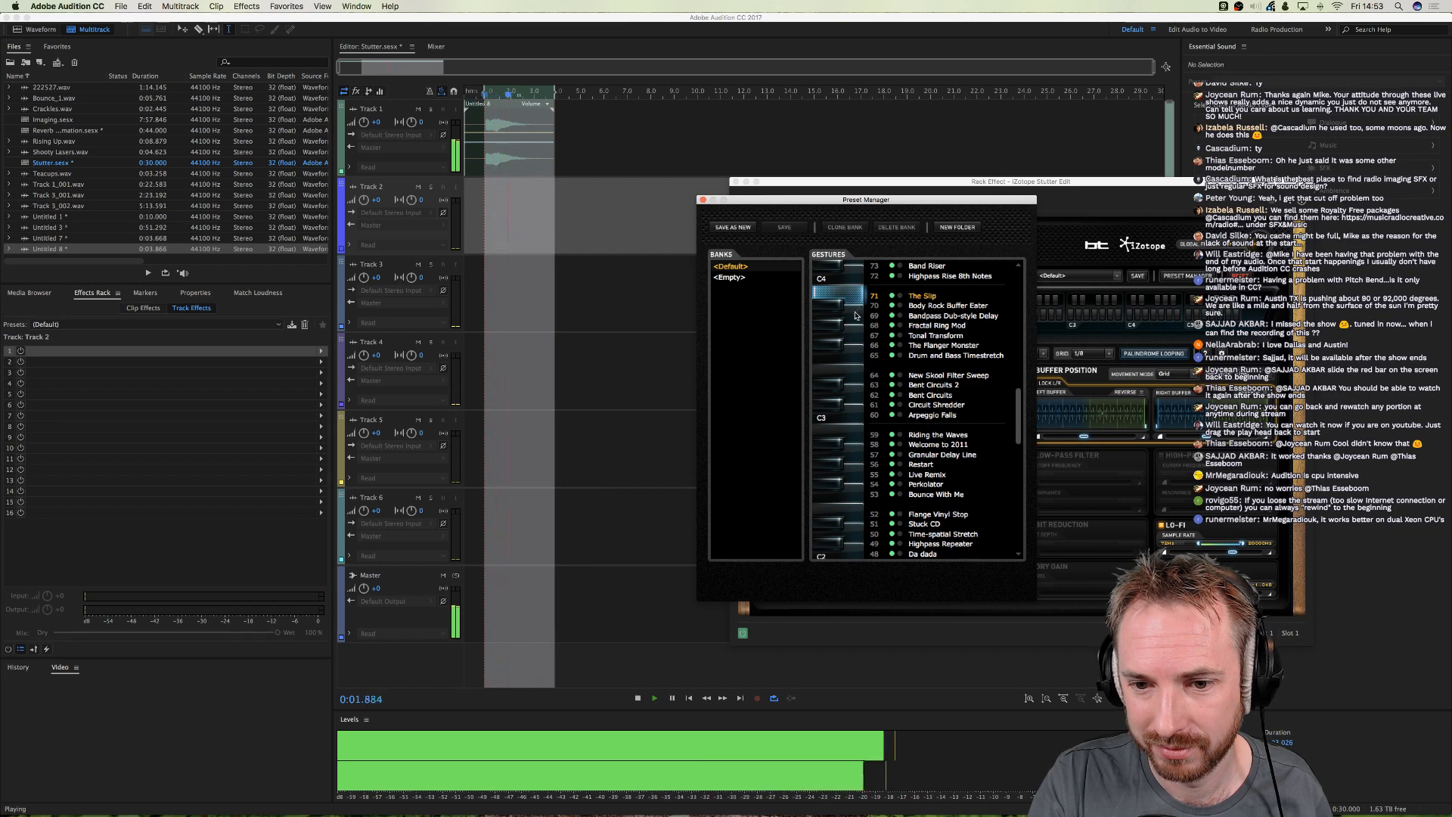
- Trigger the Bandpass Dub-style Delay, Body Rock Buffer Eater, 64th to 8th Morph, Transformer, Halftime and Space, and Wormhole gestures over the looping clip
click(845, 314)
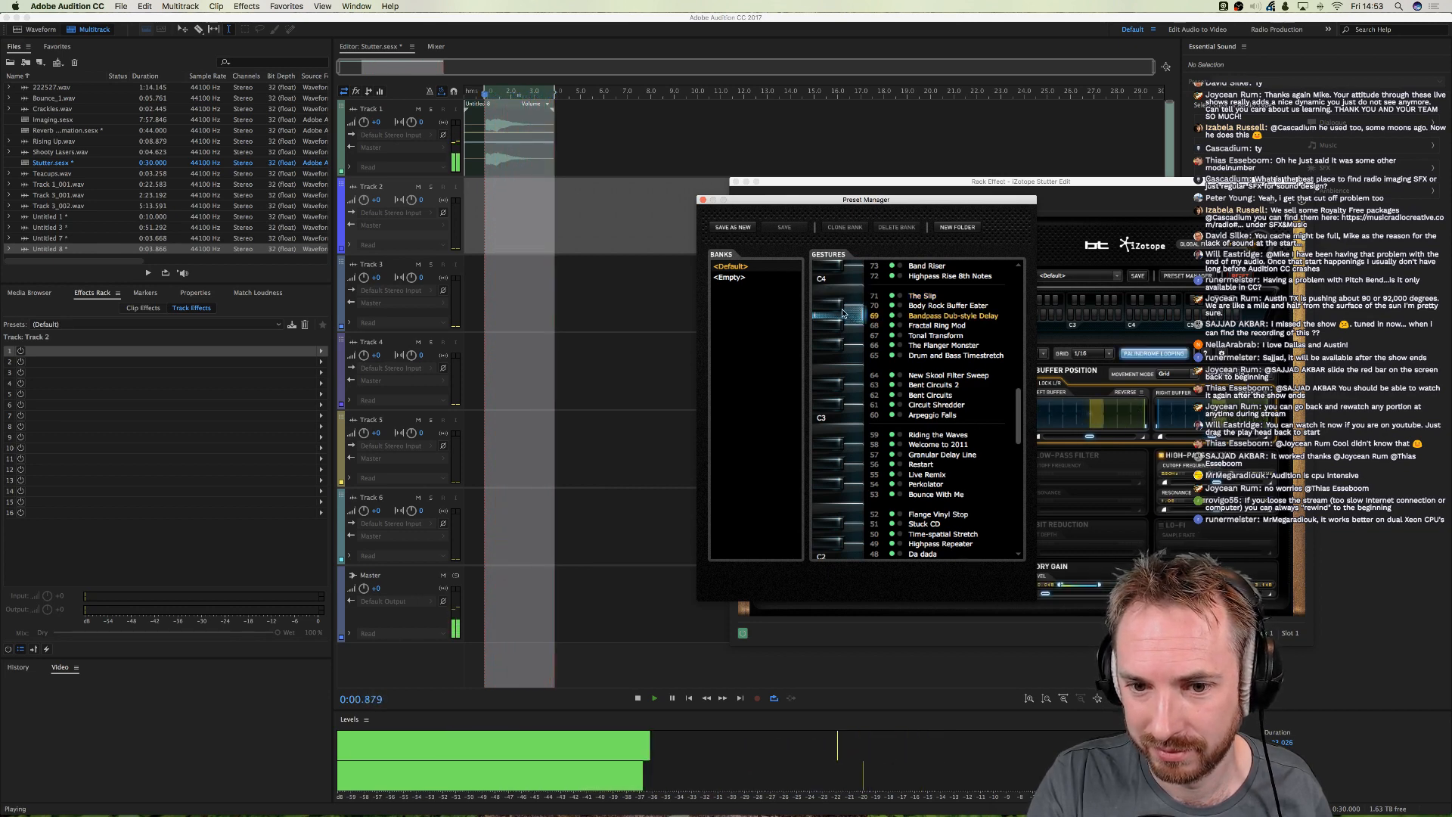
click(837, 305)
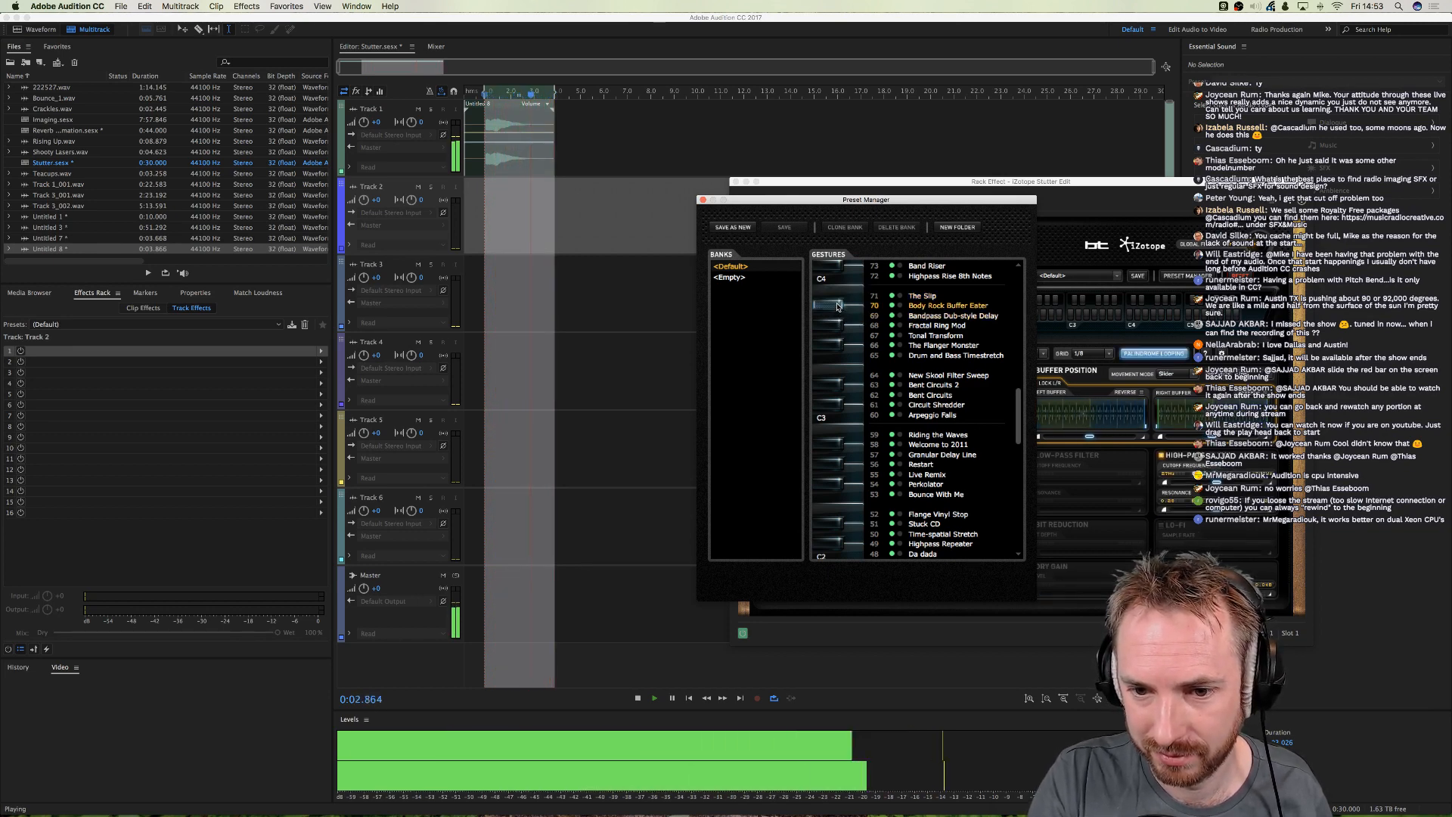
scroll(846, 302, up, 2)
scroll(845, 301, up, 1)
click(854, 286)
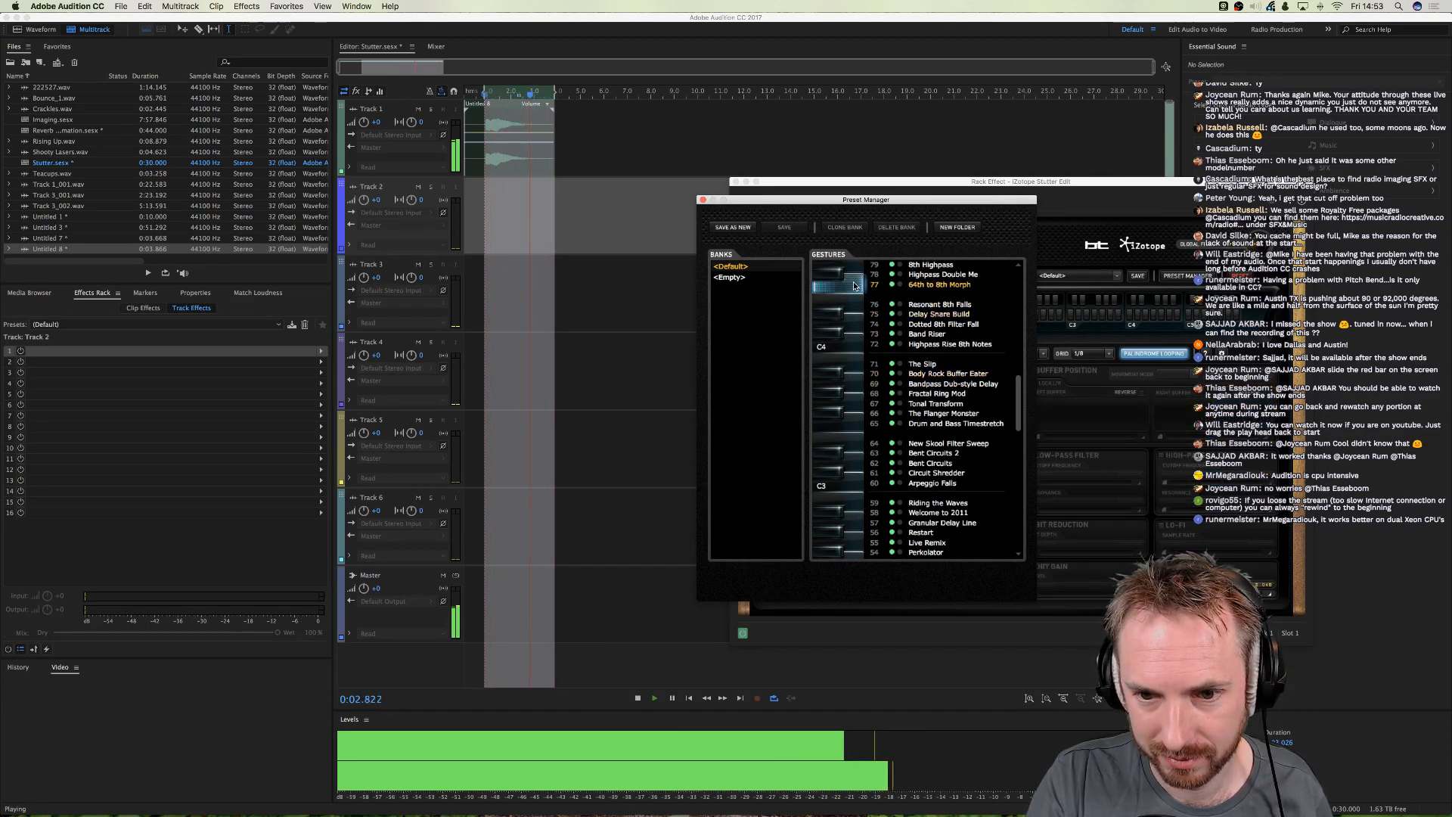
scroll(853, 285, up, 3)
click(854, 289)
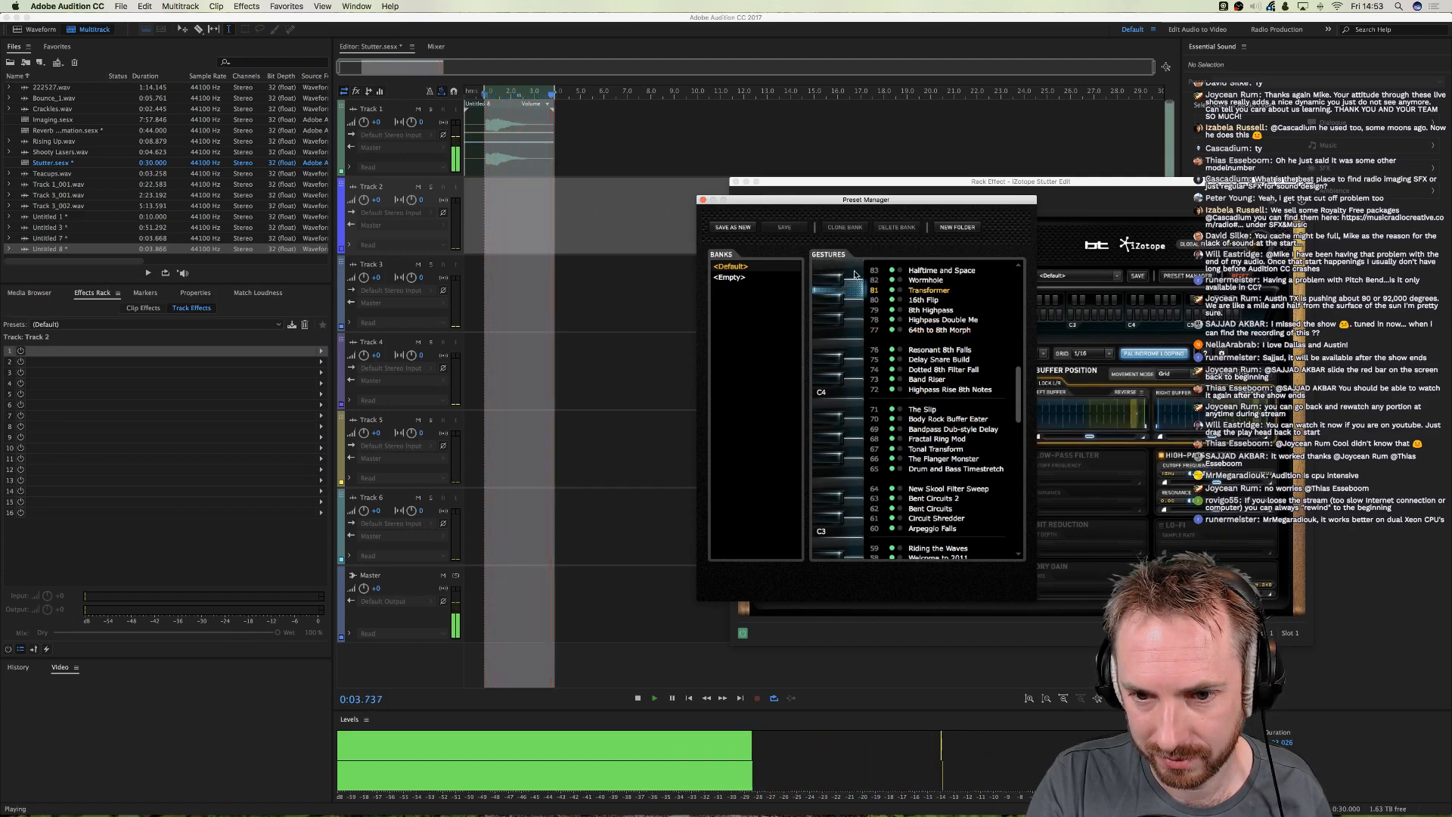
click(854, 275)
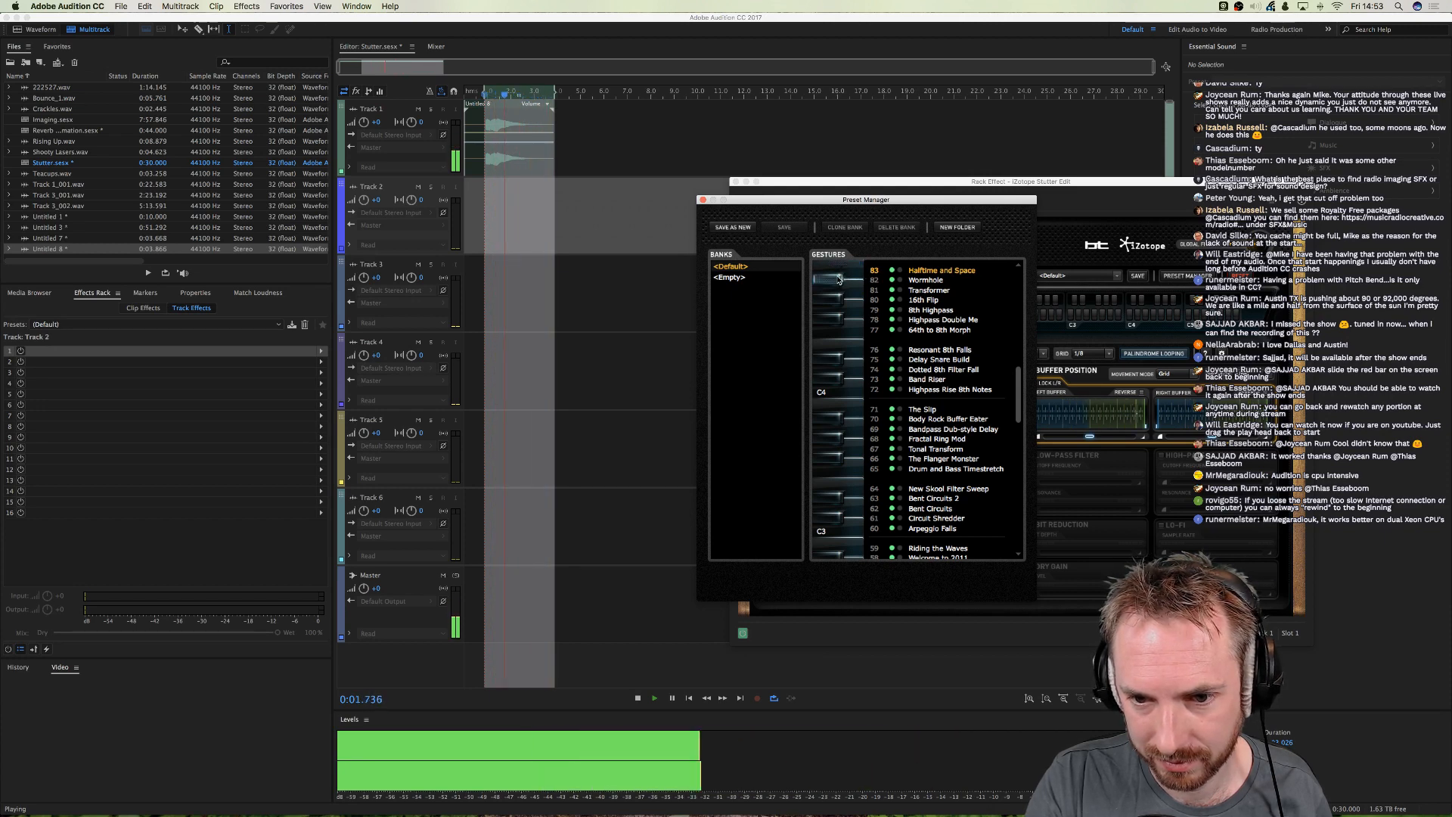
click(838, 279)
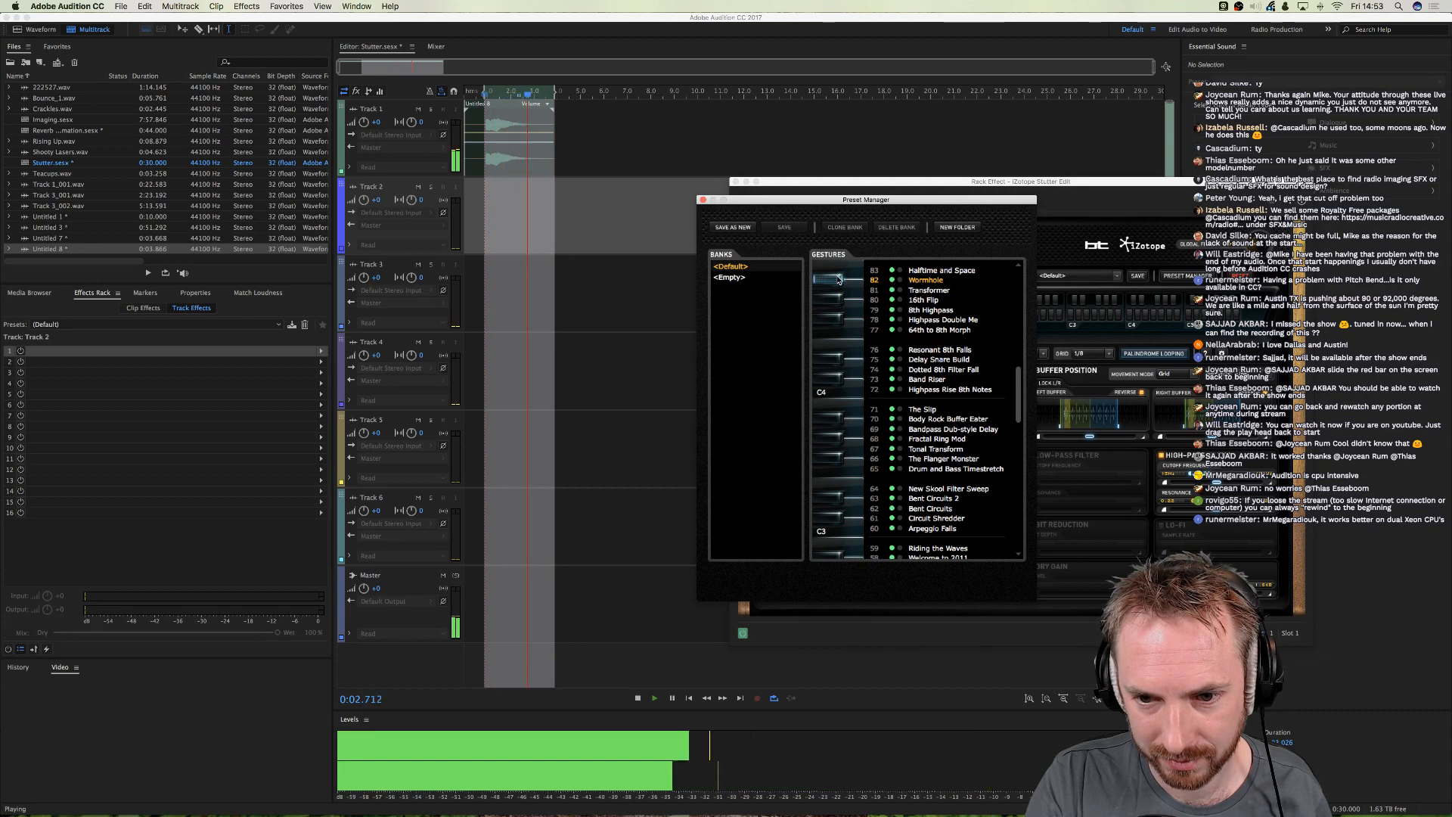
- Stop playback, switch to Logic Pro X and set the cycle range over the second Audio 1 region, from about bar 4 to bar 45
click(592, 288)
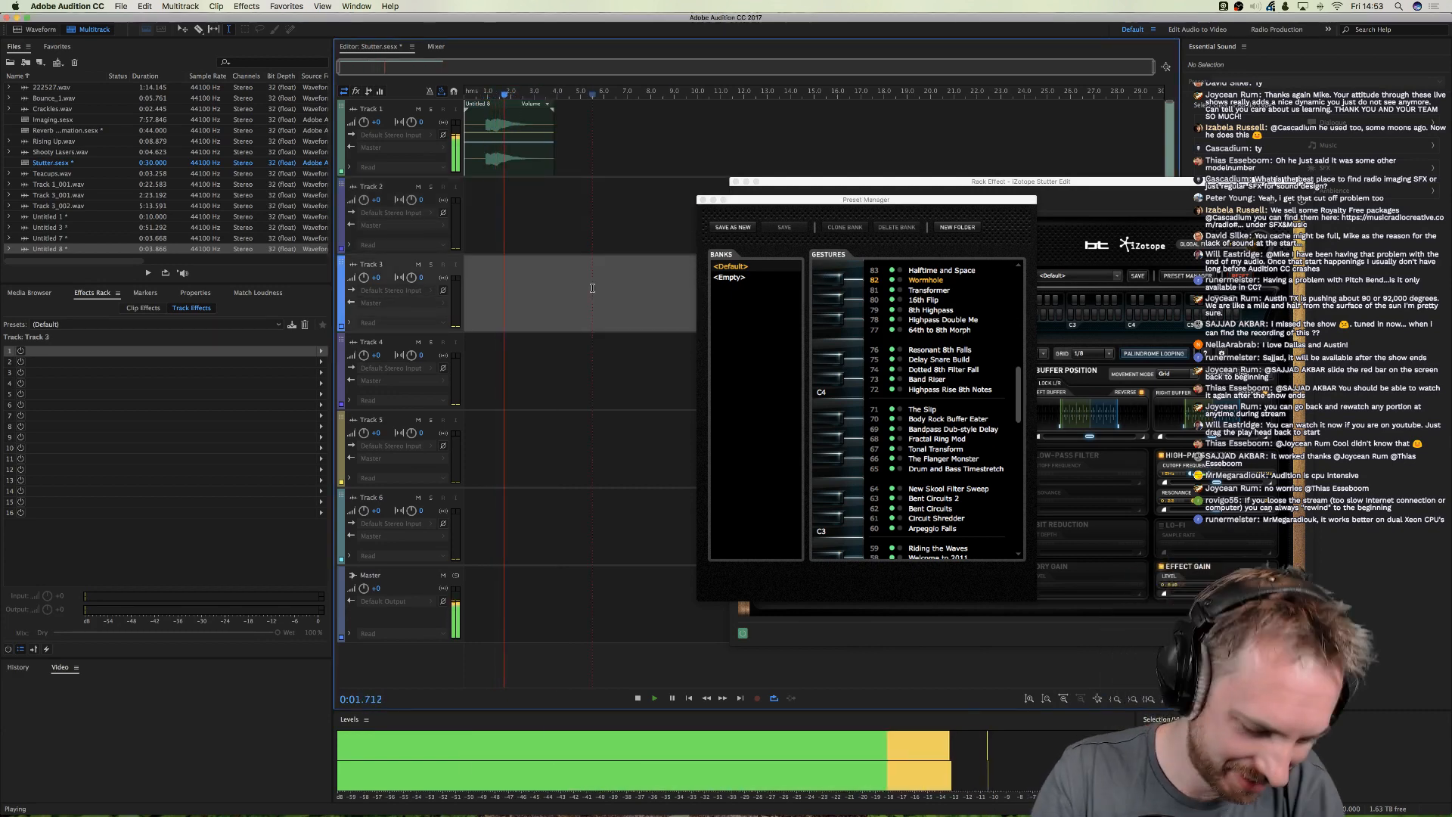
key(space)
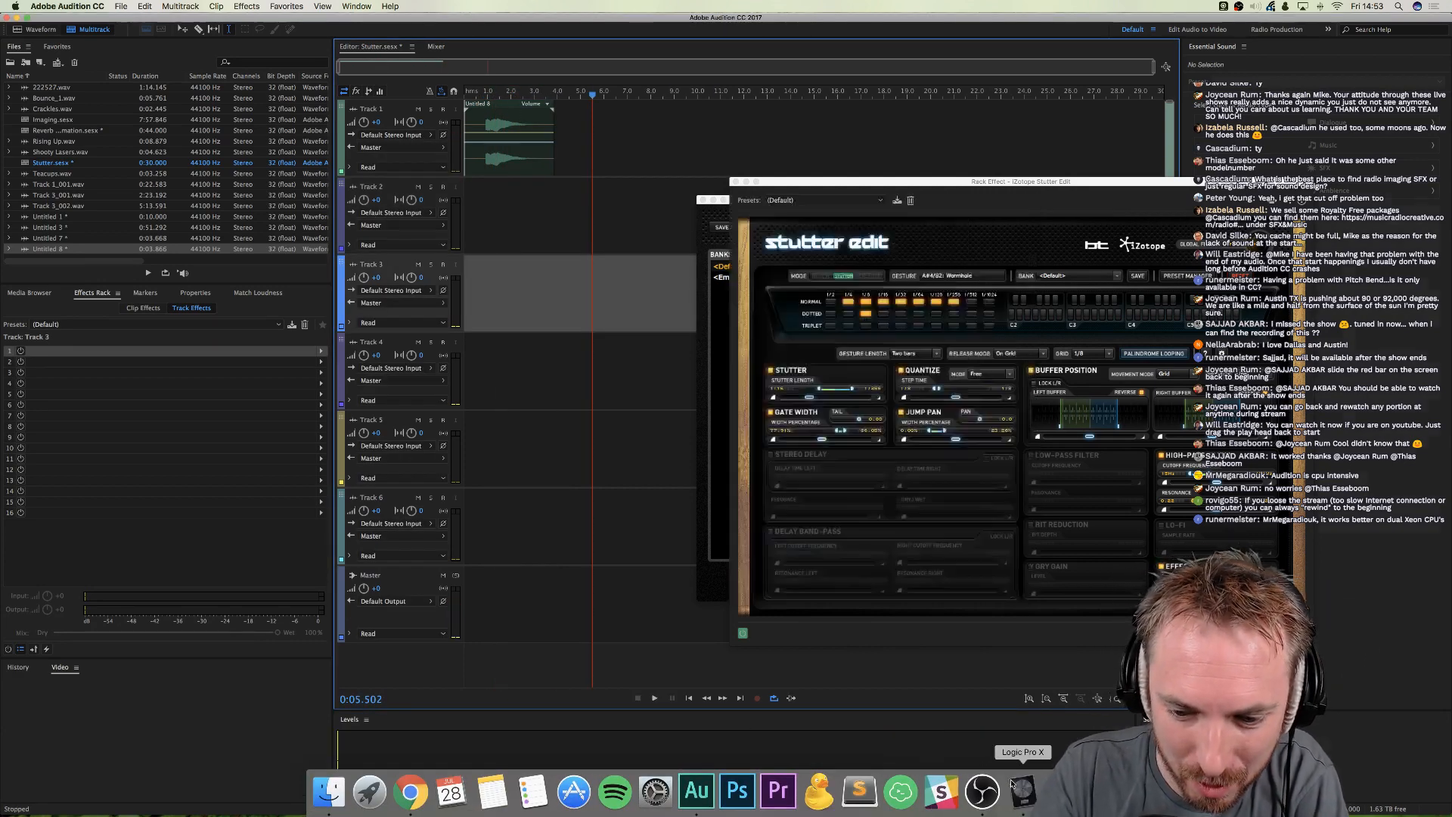
click(1013, 787)
scroll(471, 140, left, 10)
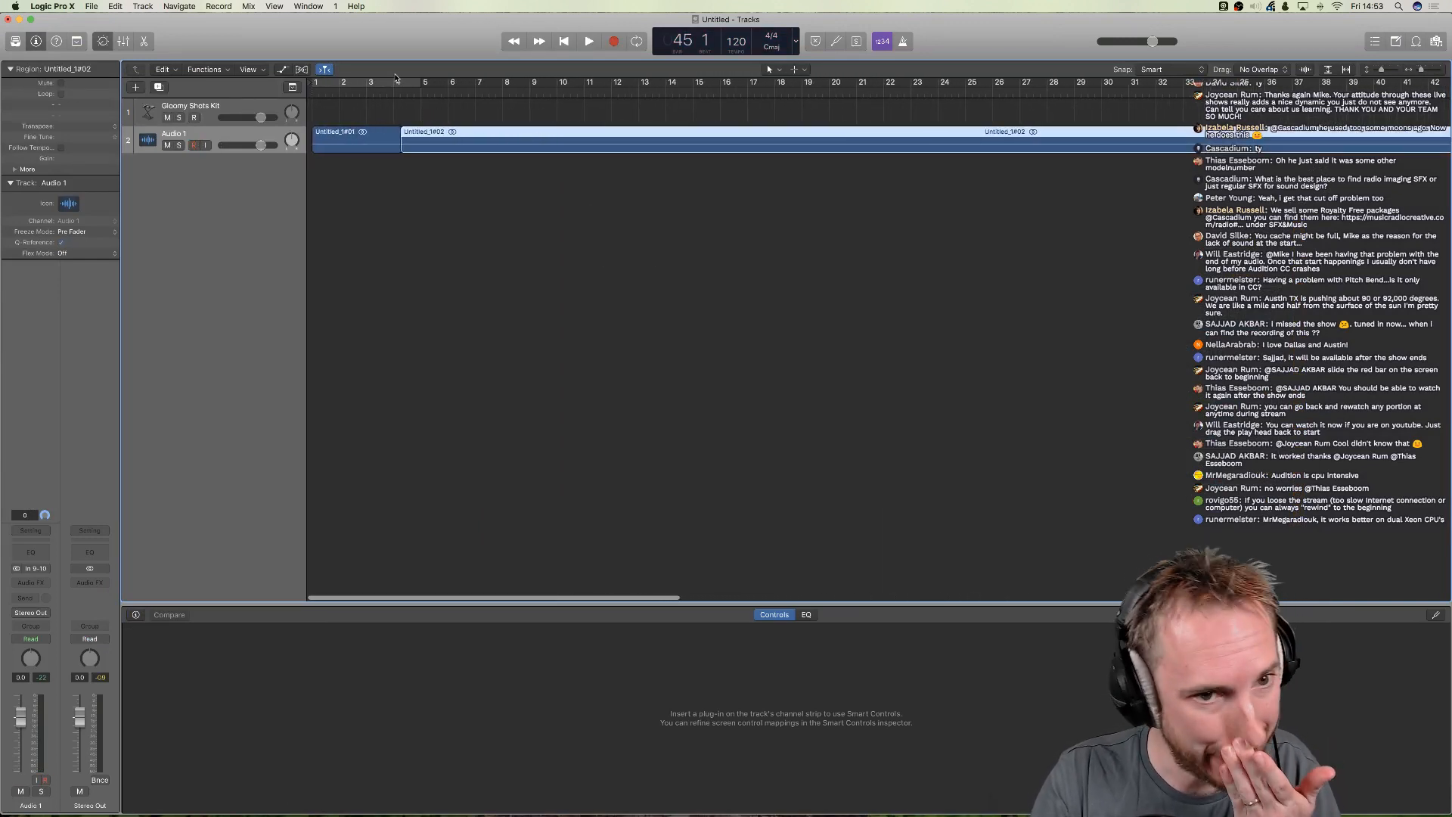
drag(395, 78, 1319, 95)
- Export the Audio 1 track's cycle range as a 32-bit float AIFF file to the Downloads folder
click(92, 7)
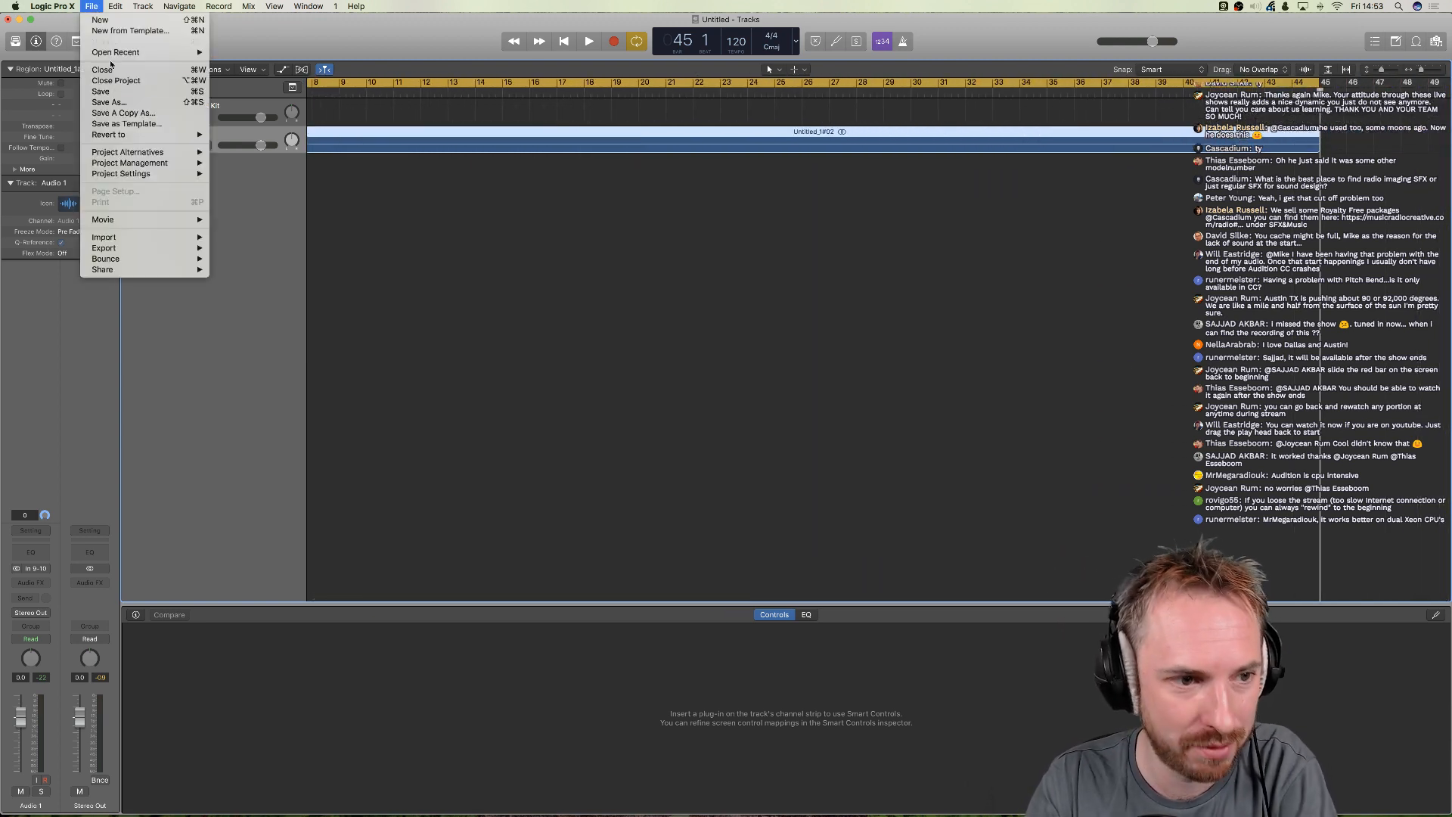
mouse_move(193, 248)
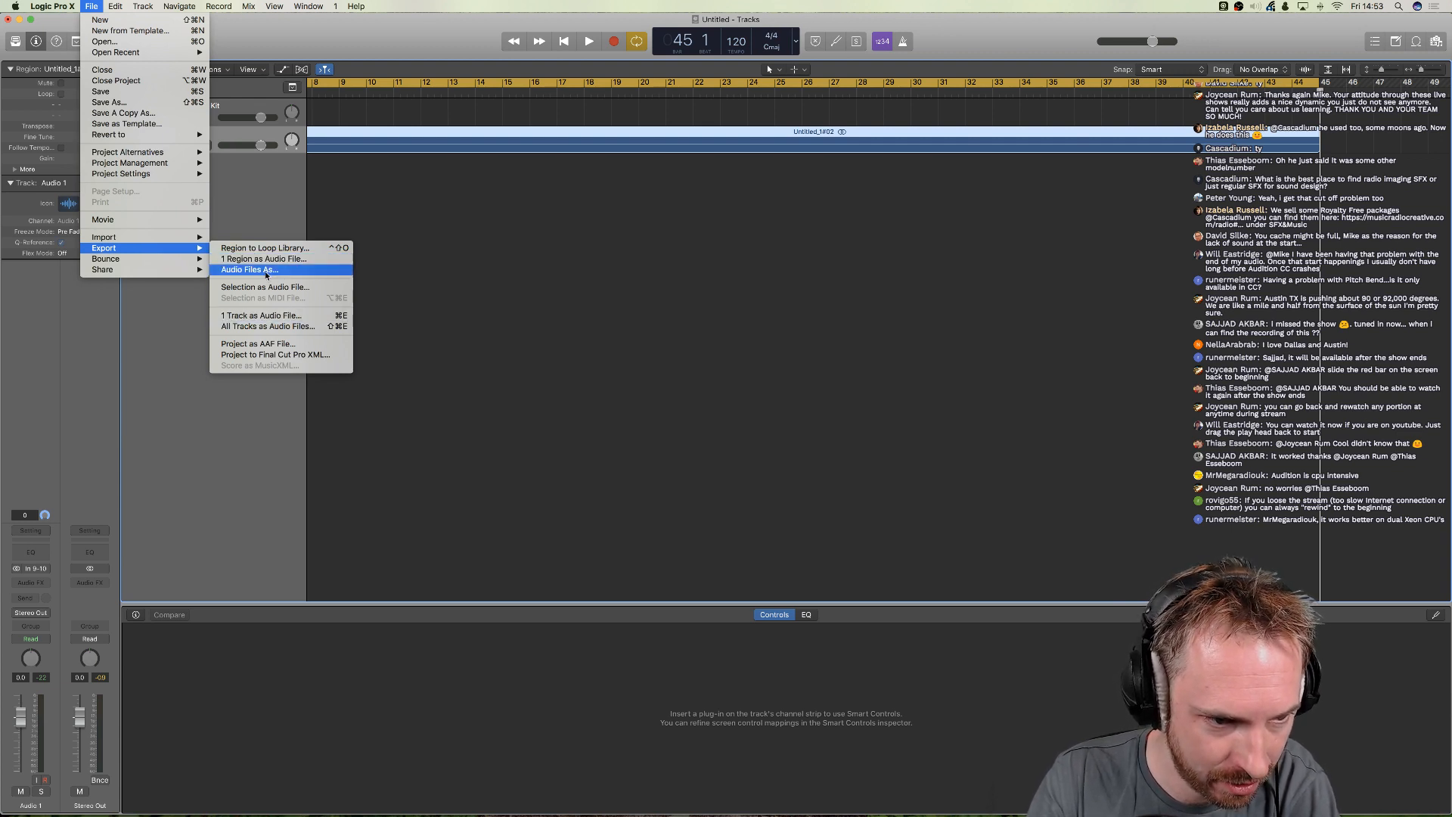
click(274, 321)
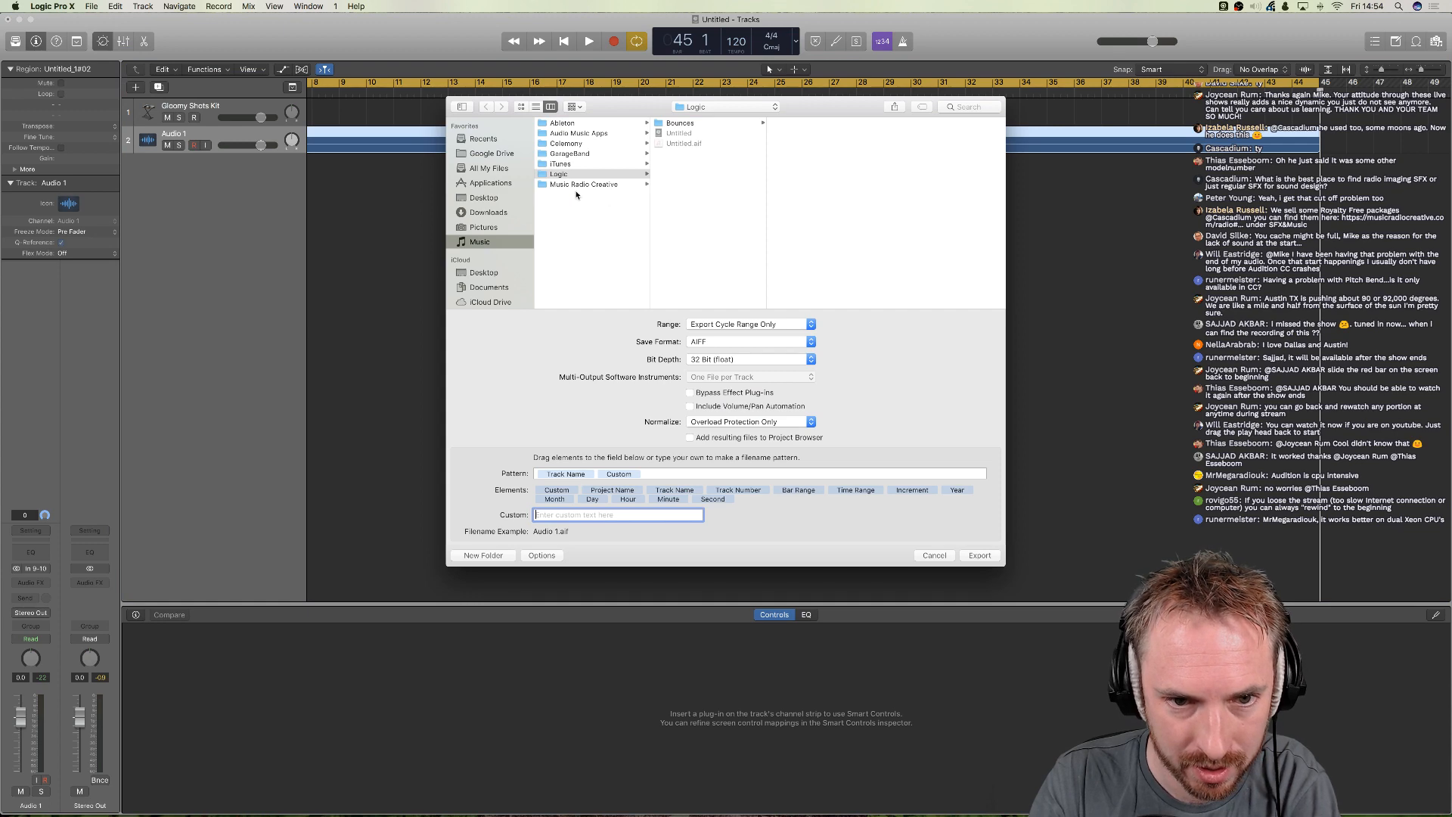
click(488, 219)
key(Return)
- Switch to Audition, open the Imaging.sesx session and close the Stutter Edit preset manager
mouse_move(614, 812)
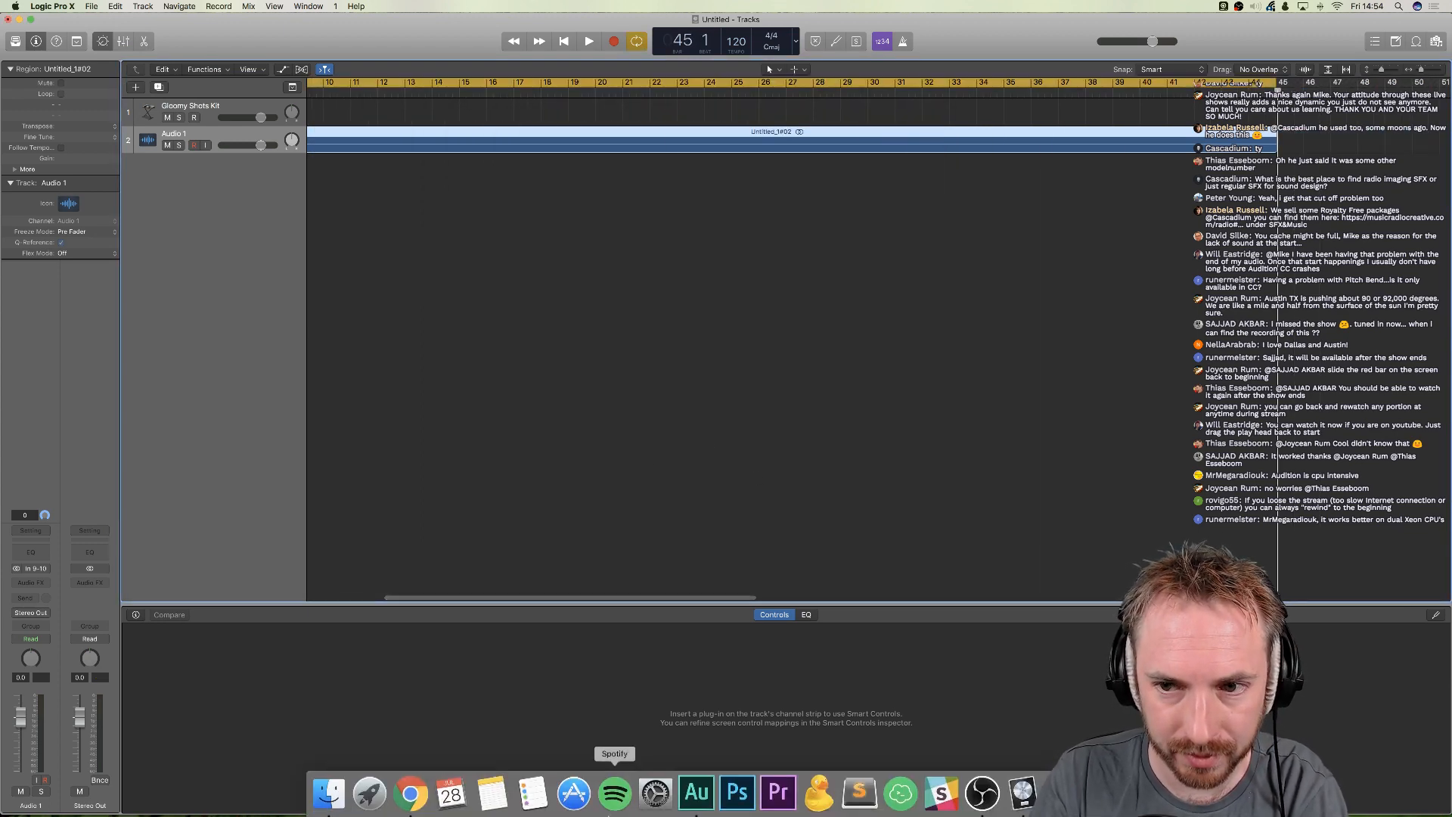
click(696, 791)
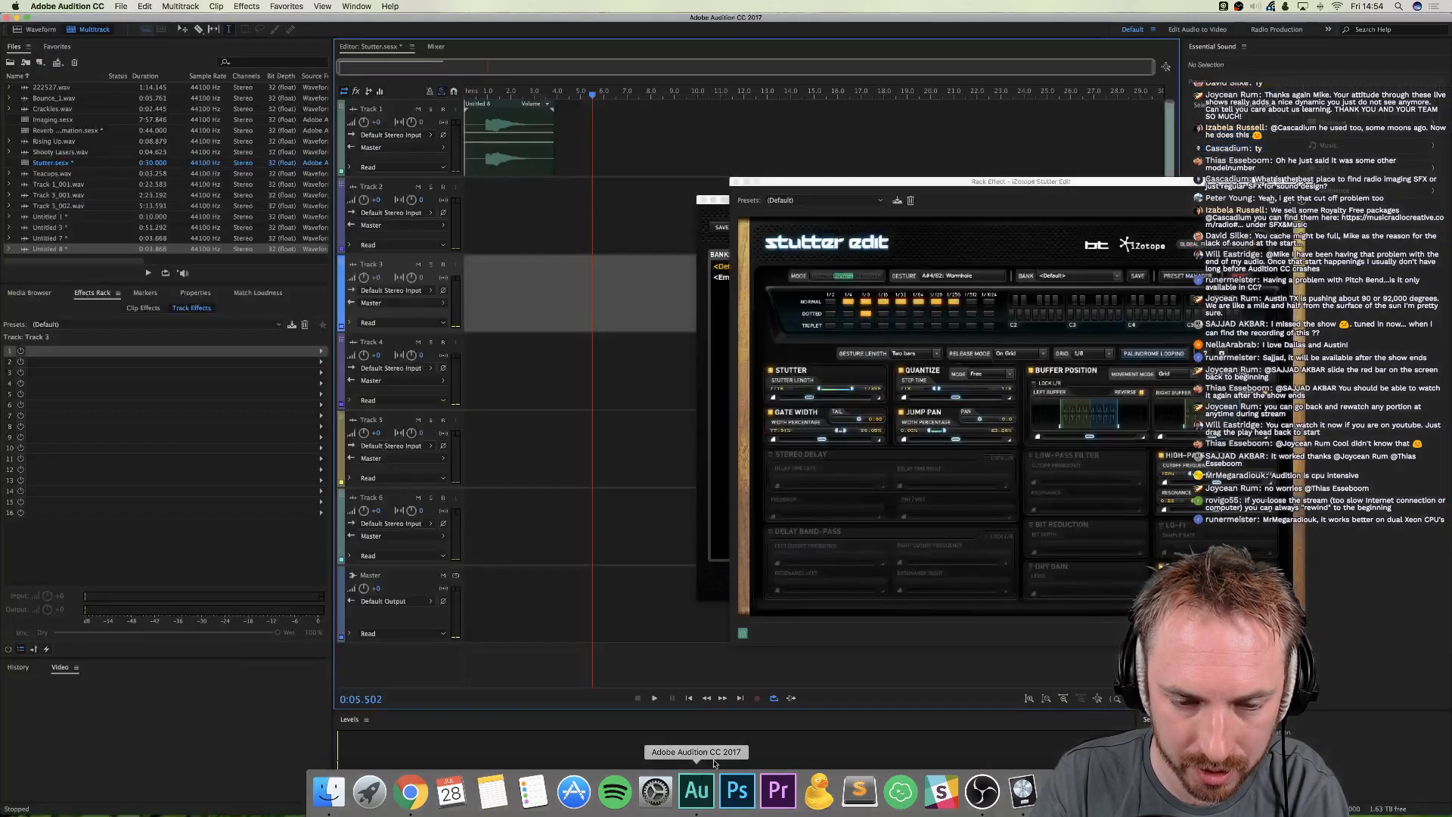
double_click(56, 123)
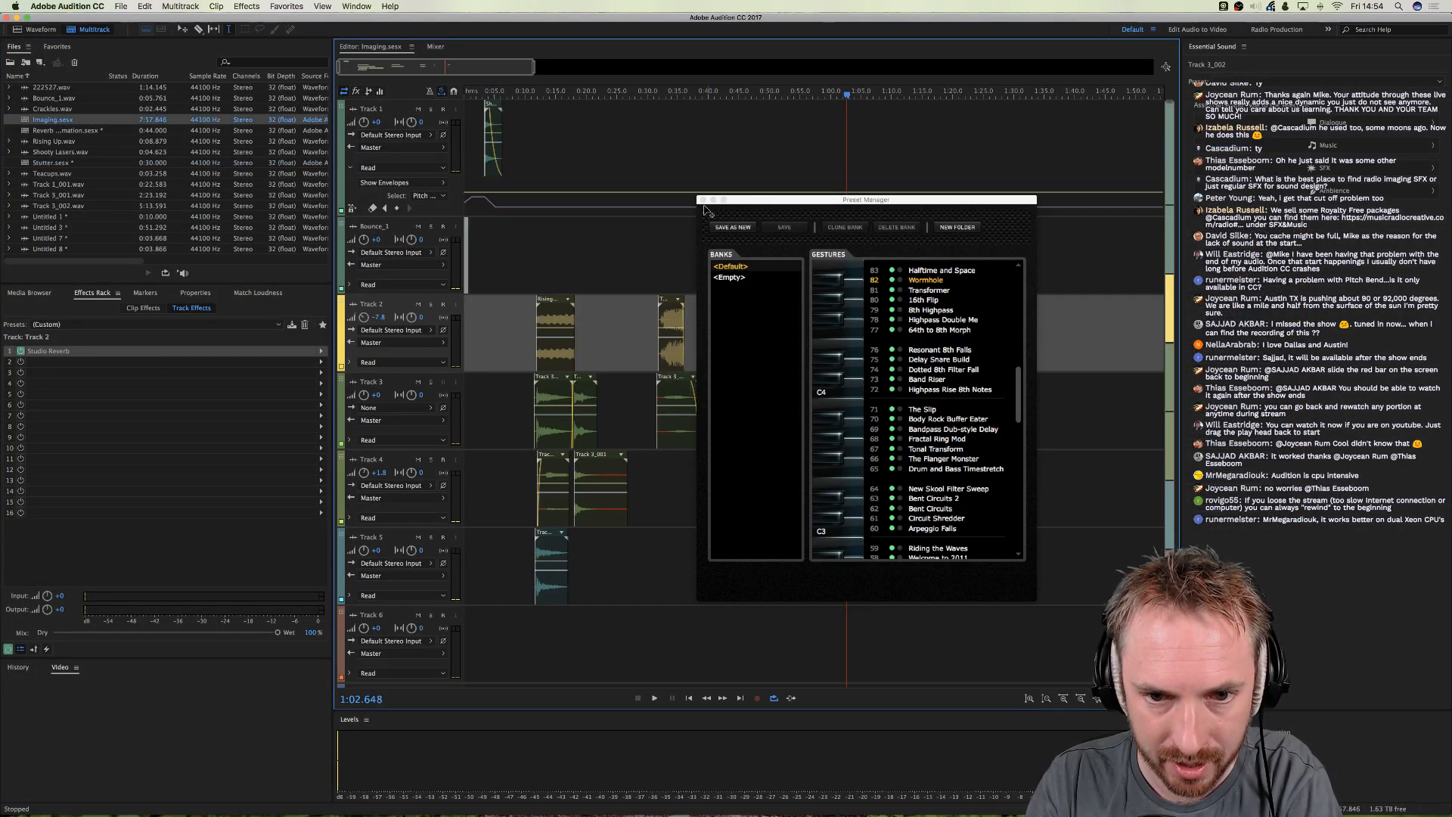
click(704, 201)
scroll(752, 98, down, 5)
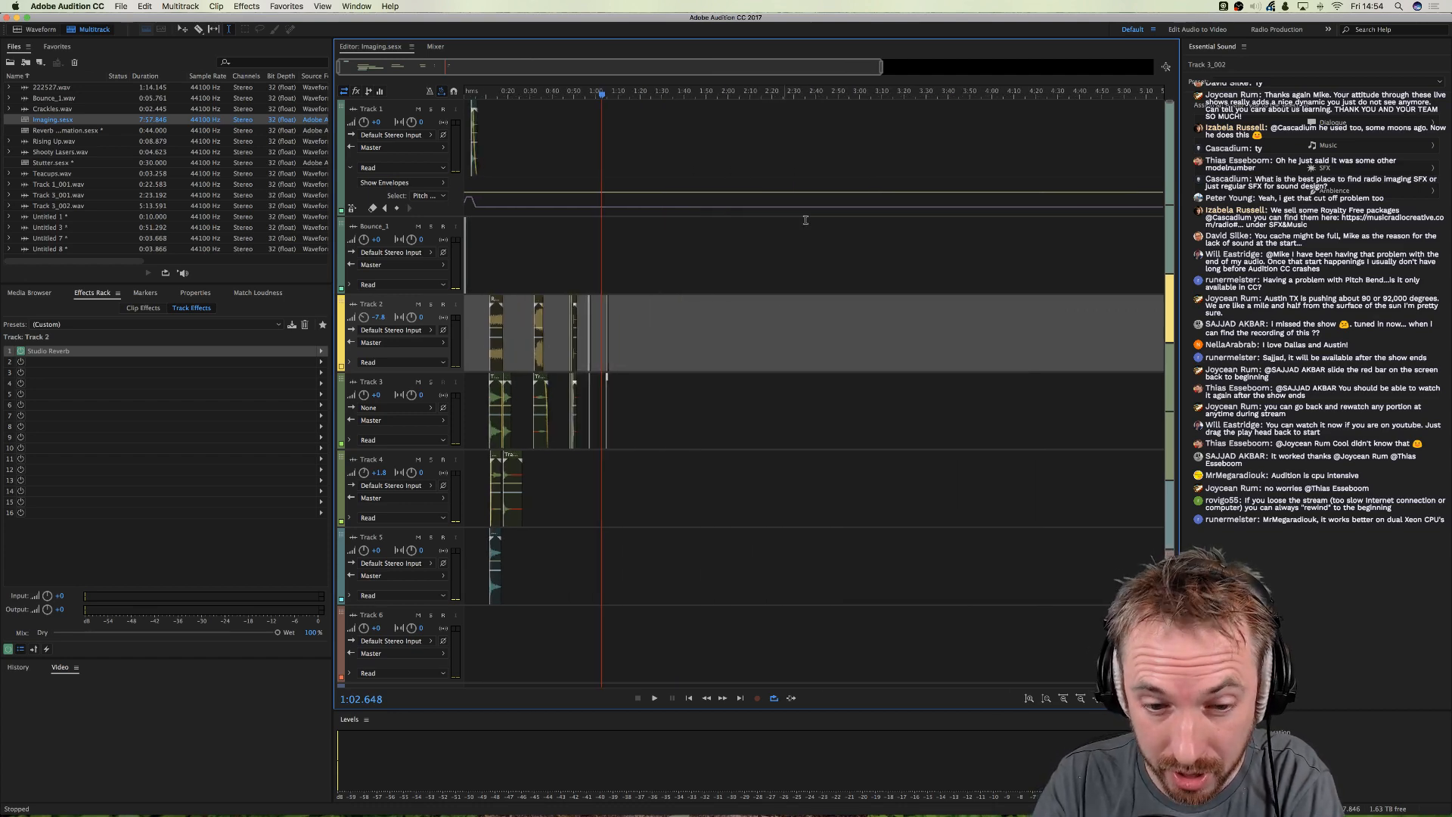
- Import the exported Audio 1_1.aif from the Downloads folder and place it on Track 2 at about 1:15.8
mouse_move(1017, 812)
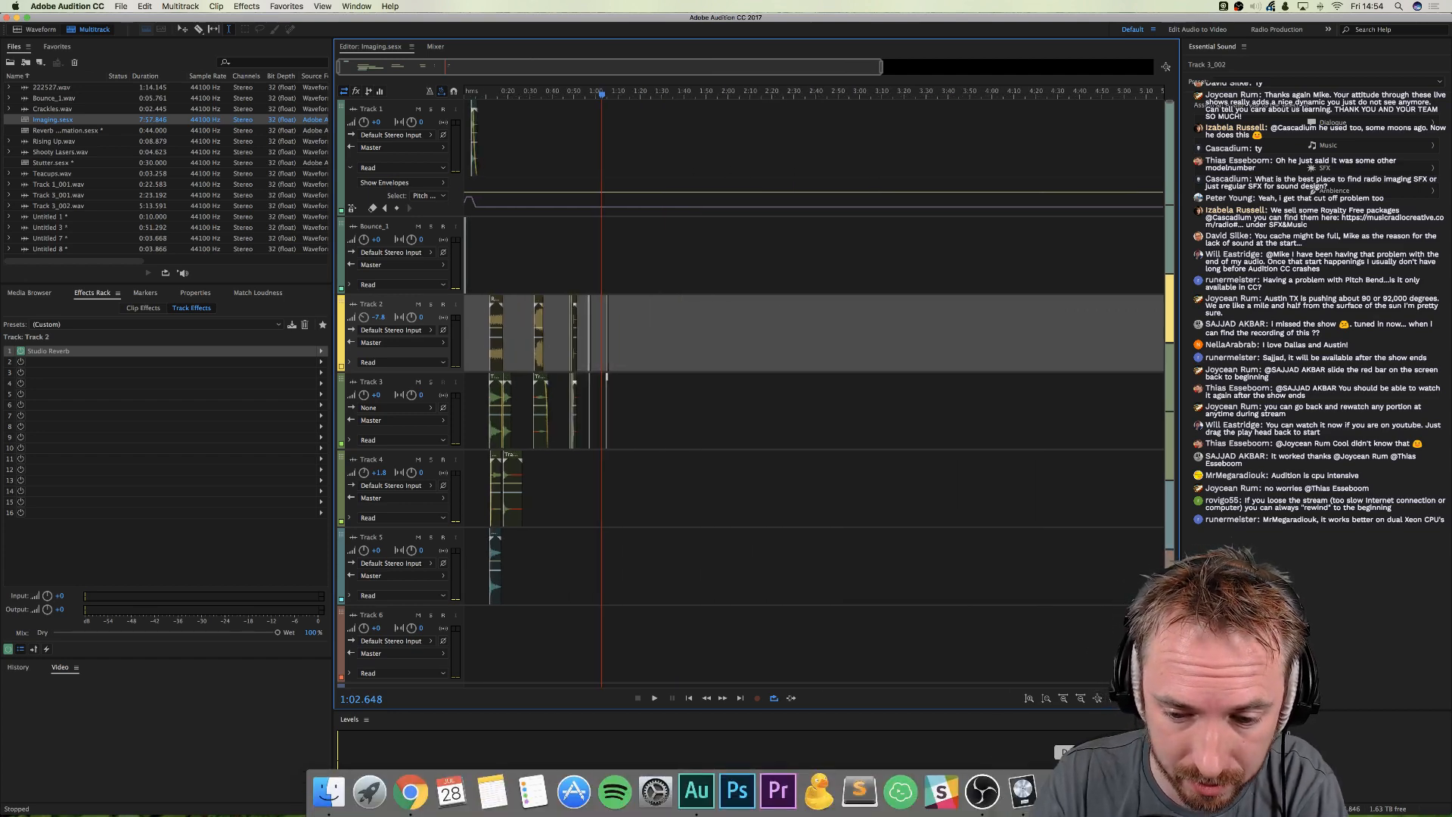
click(1063, 790)
drag(1092, 599, 713, 337)
drag(678, 391, 713, 394)
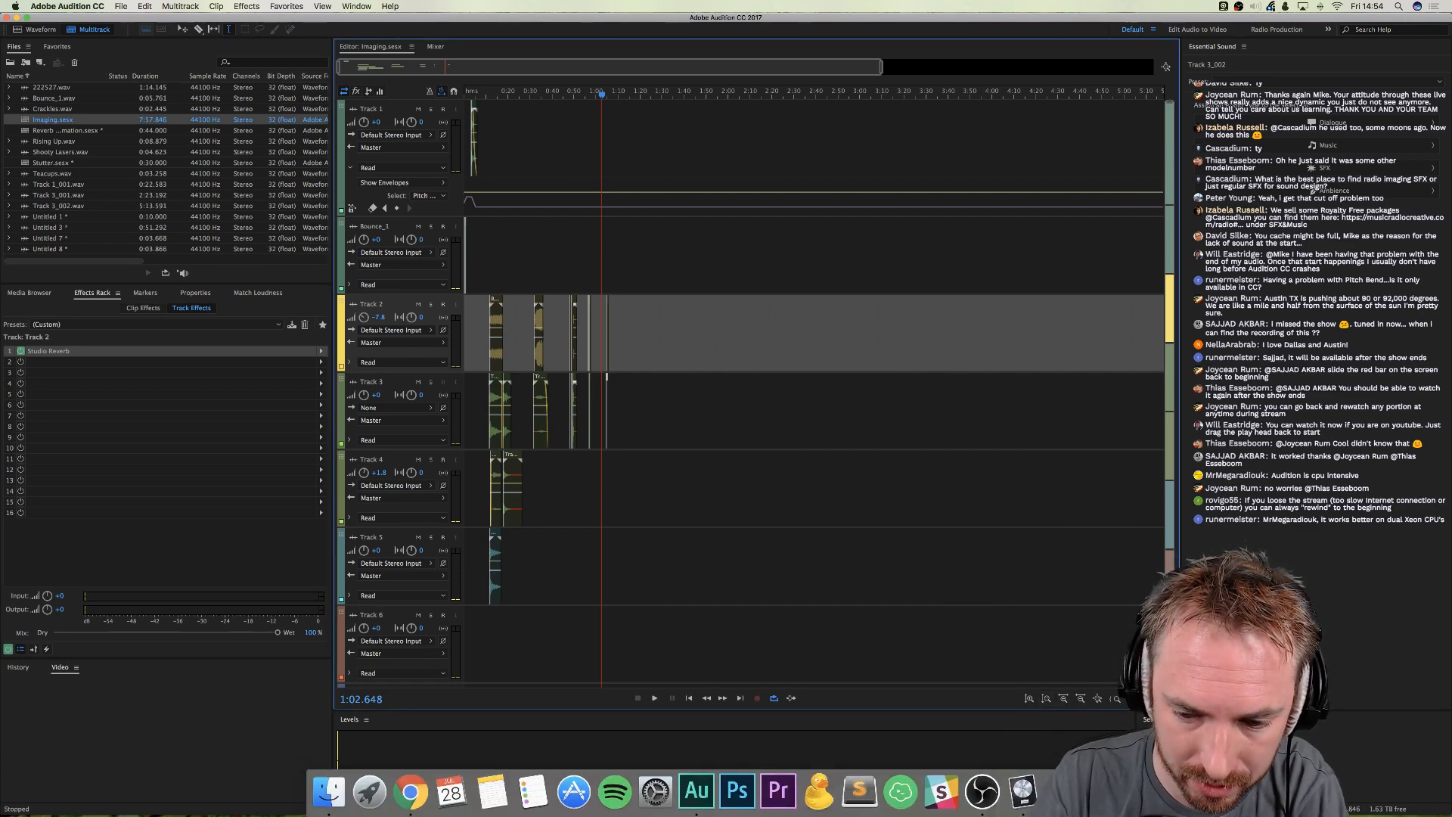
click(1063, 790)
drag(1083, 743, 101, 208)
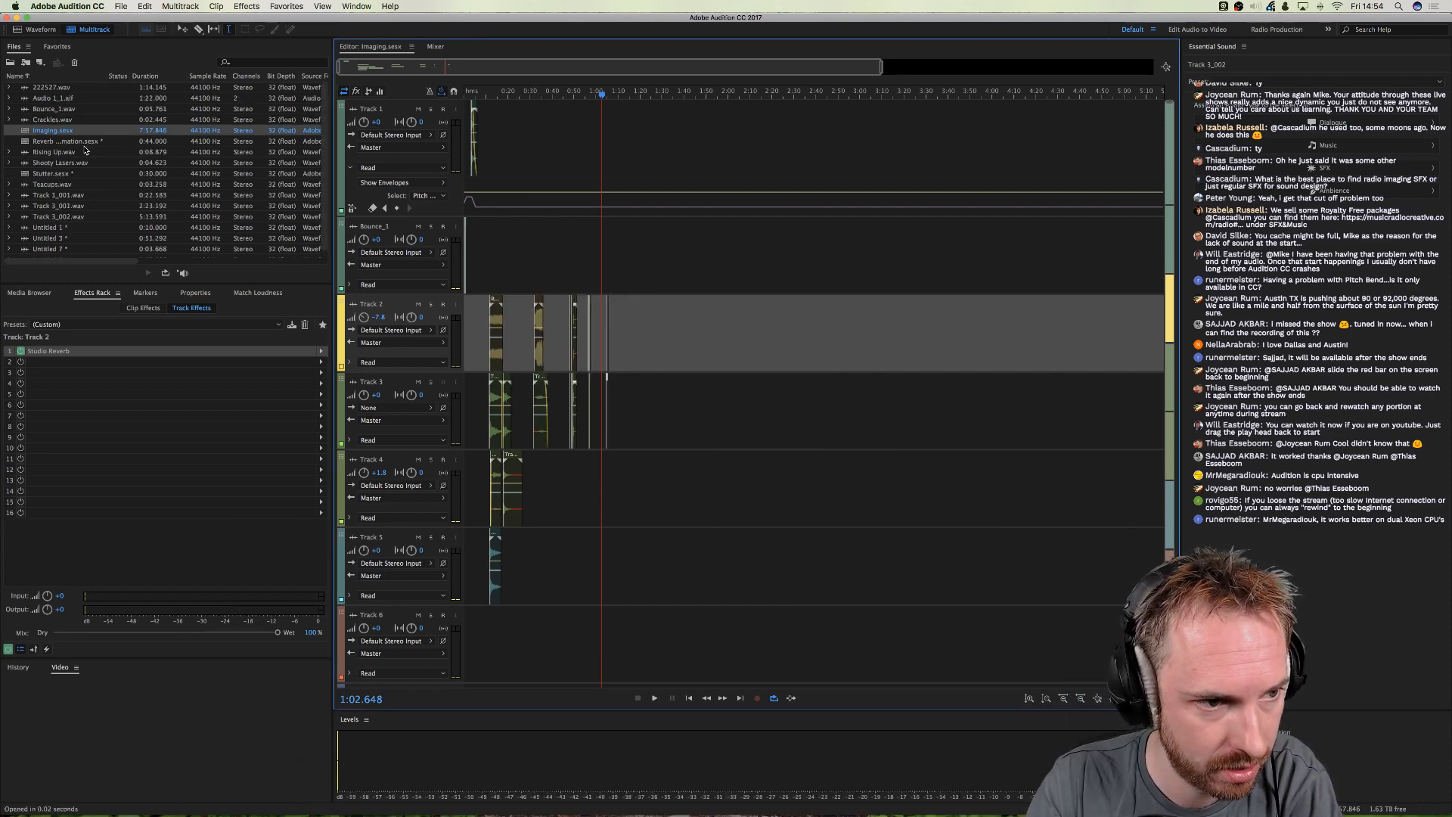
scroll(86, 149, down, 1)
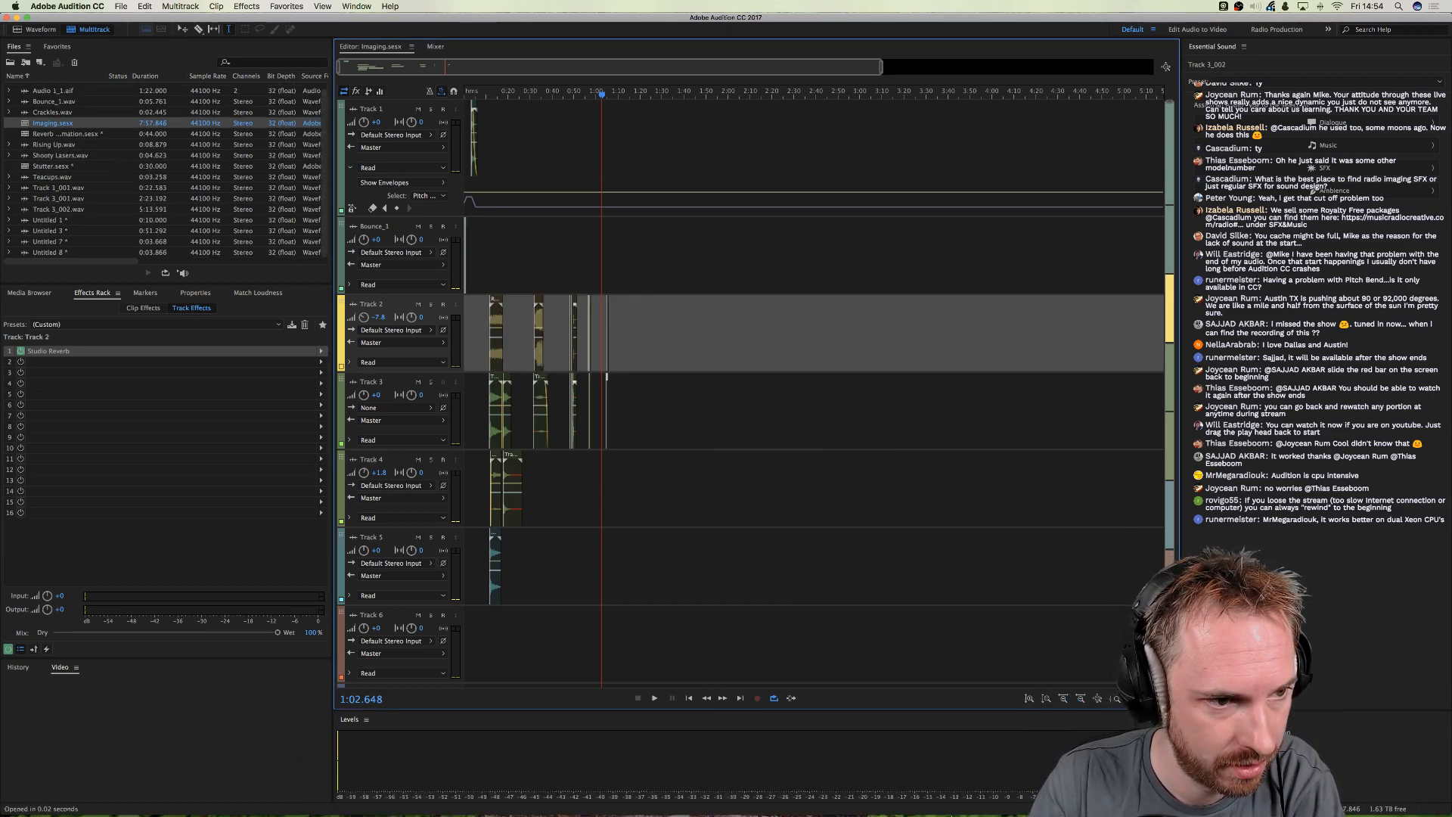
drag(38, 89, 644, 259)
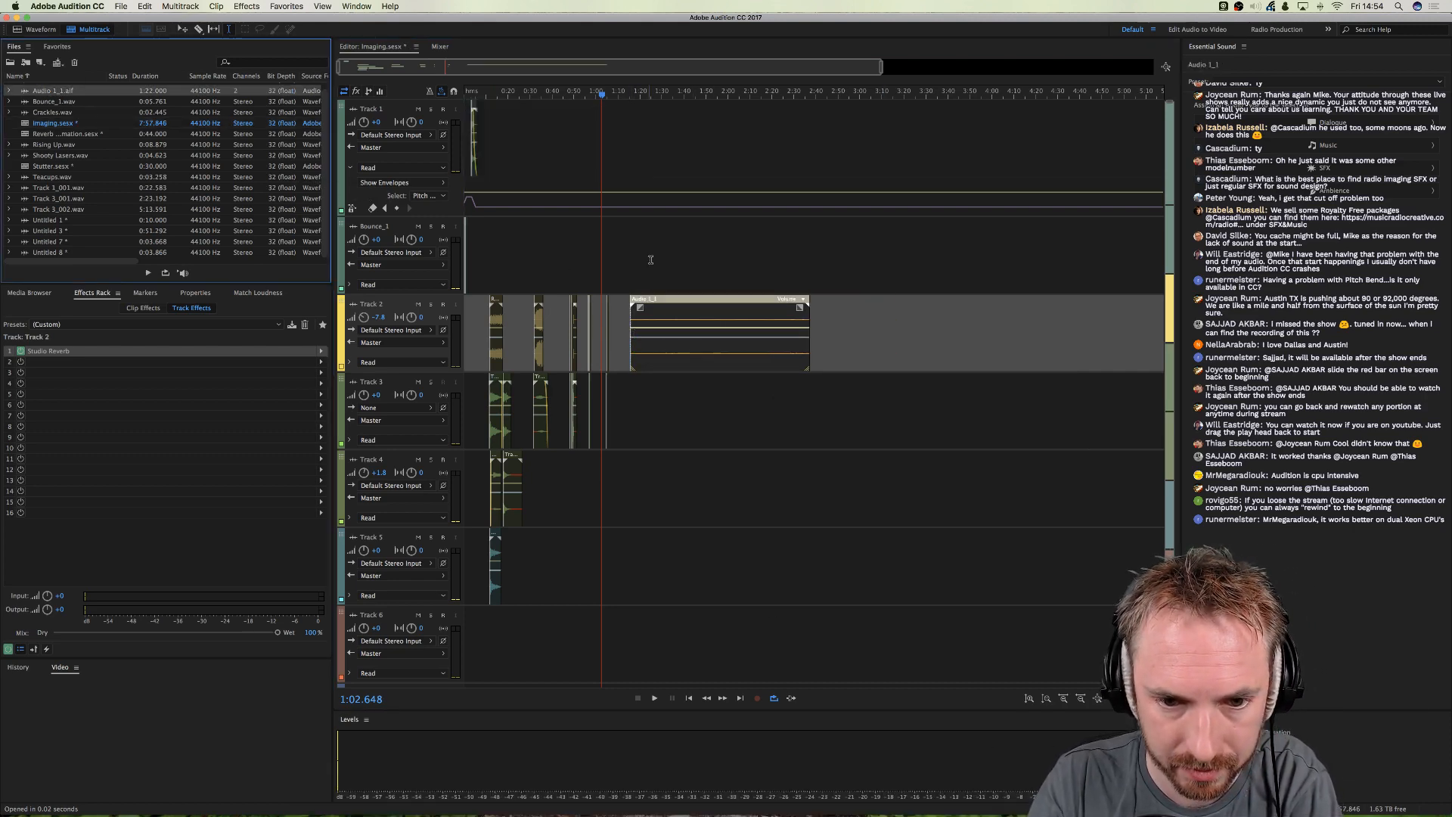
- Normalize the Audio 1_1 file in the waveform editor and return to the multitrack session
double_click(676, 332)
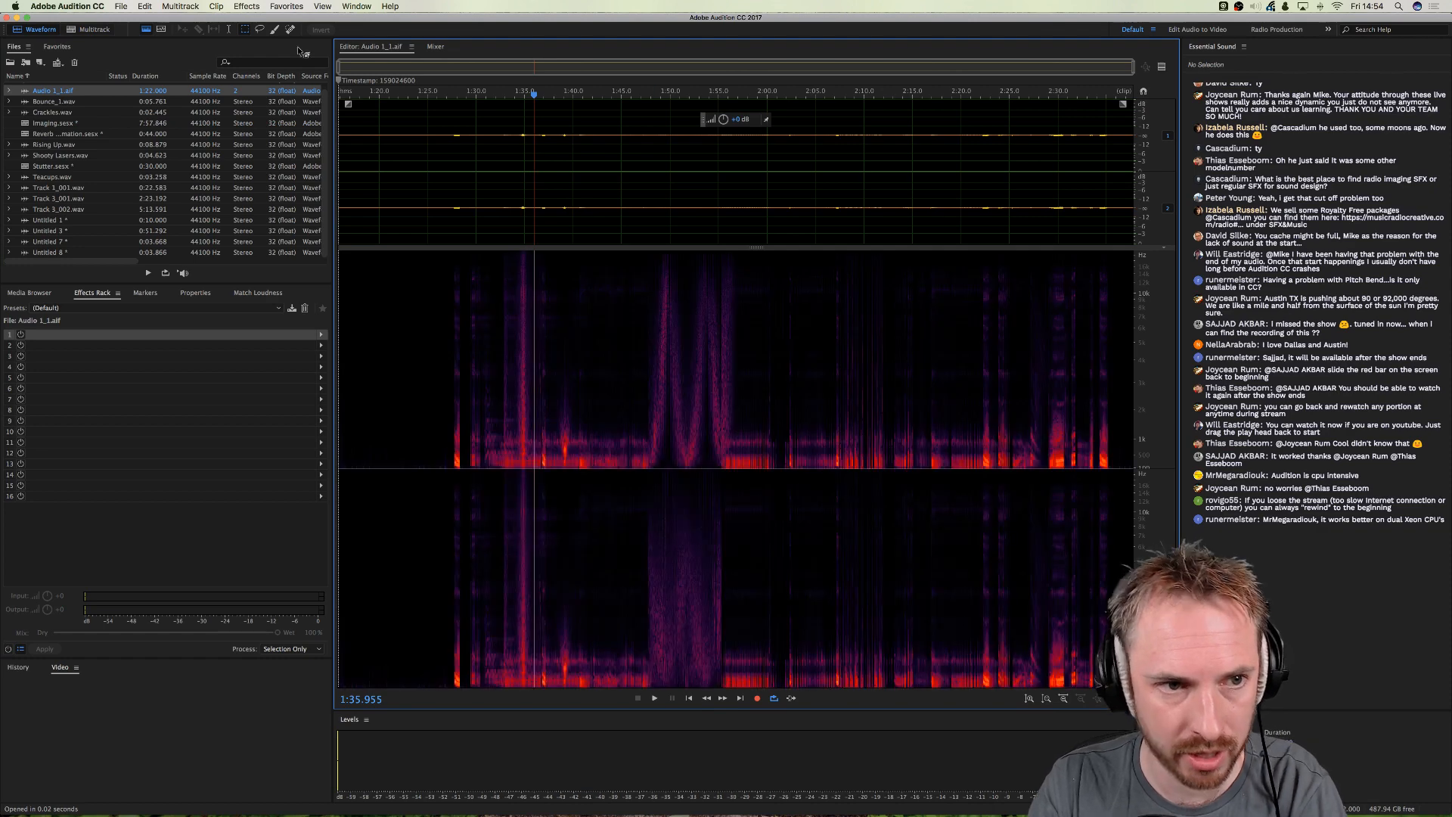
click(282, 7)
click(302, 129)
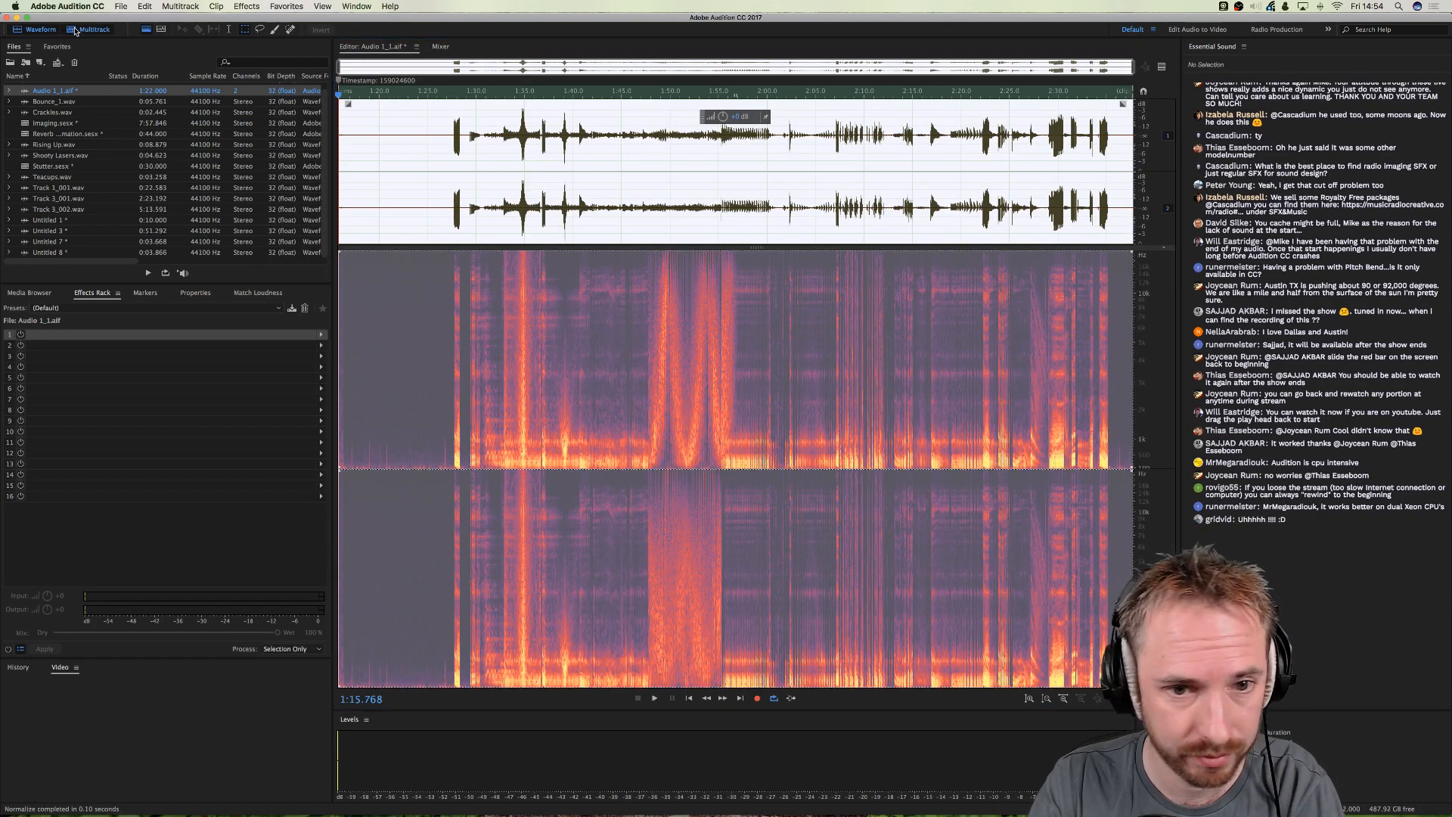
click(78, 30)
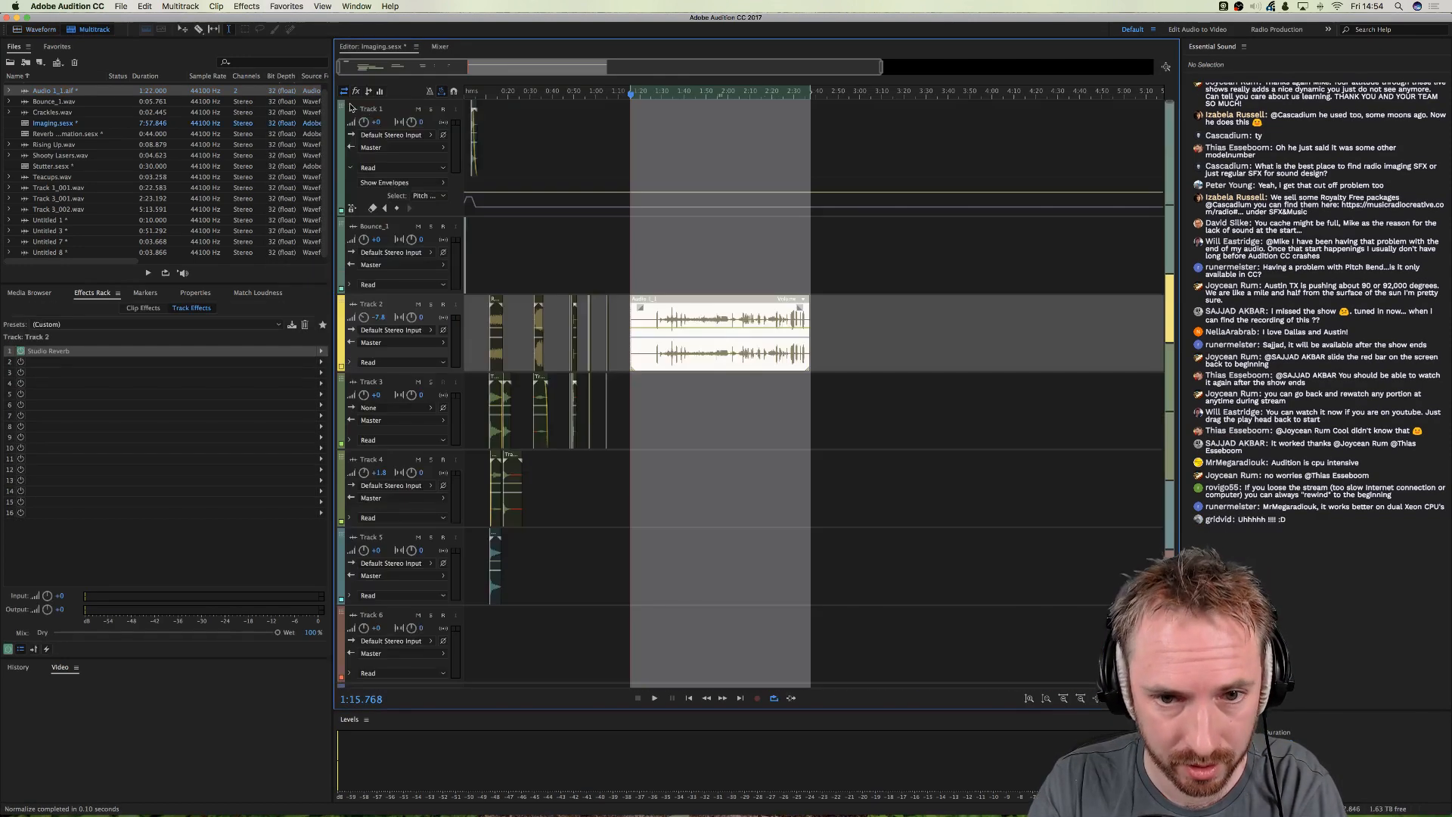
- Play the end of the Audio 1_1 clip and delete everything in it after about 2:33.8
click(797, 266)
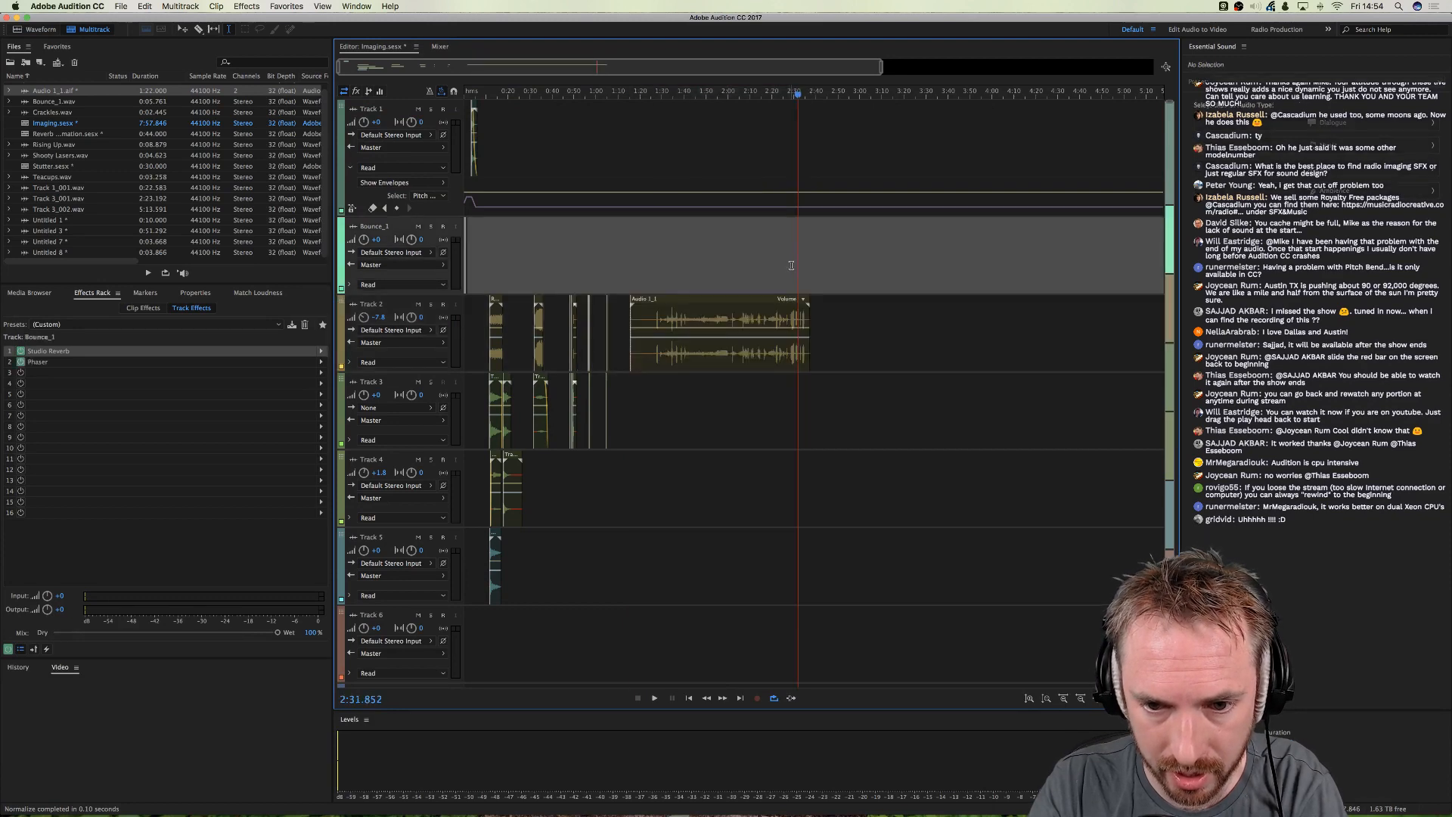
key(space)
scroll(802, 96, up, 5)
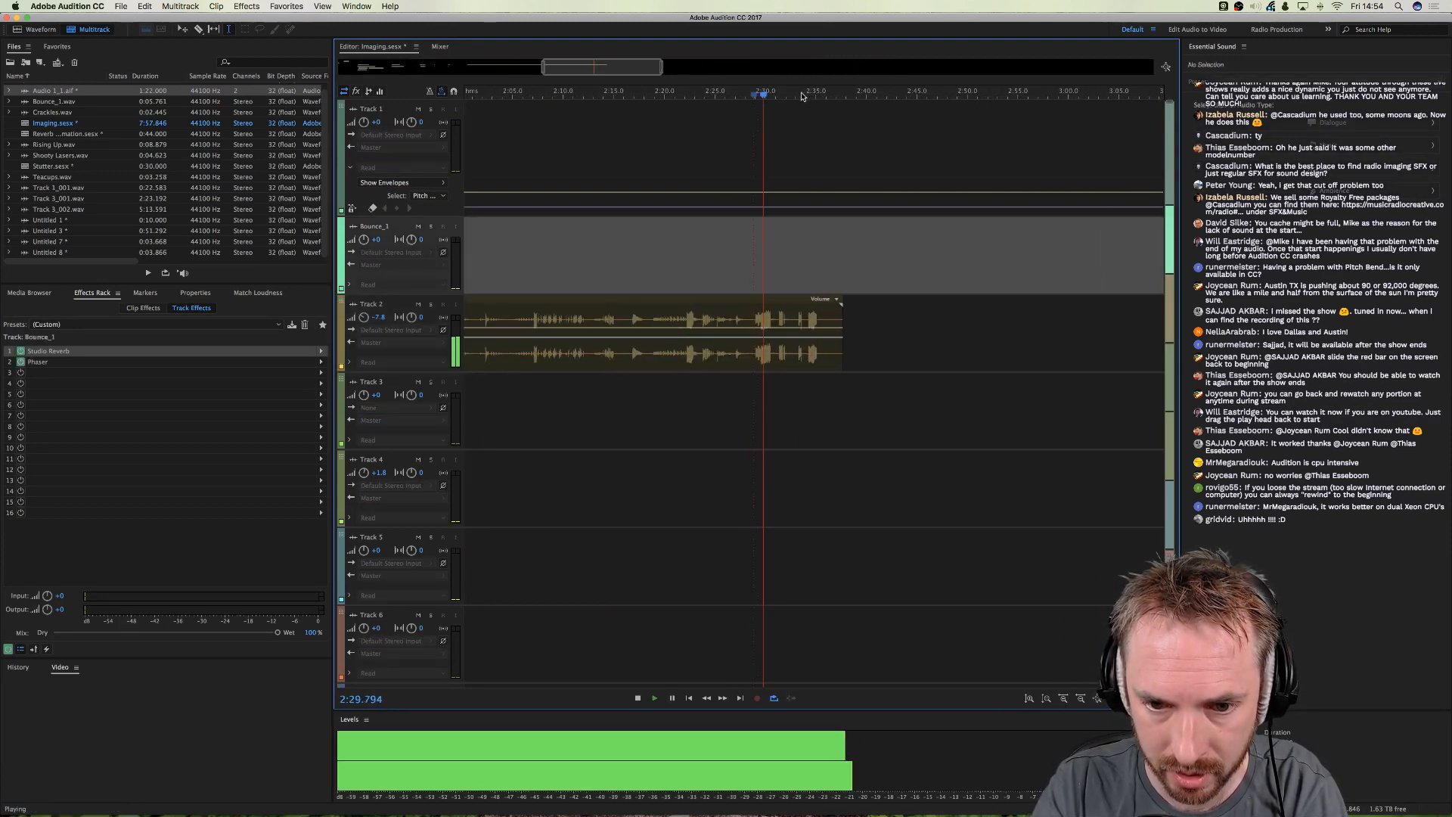
click(805, 358)
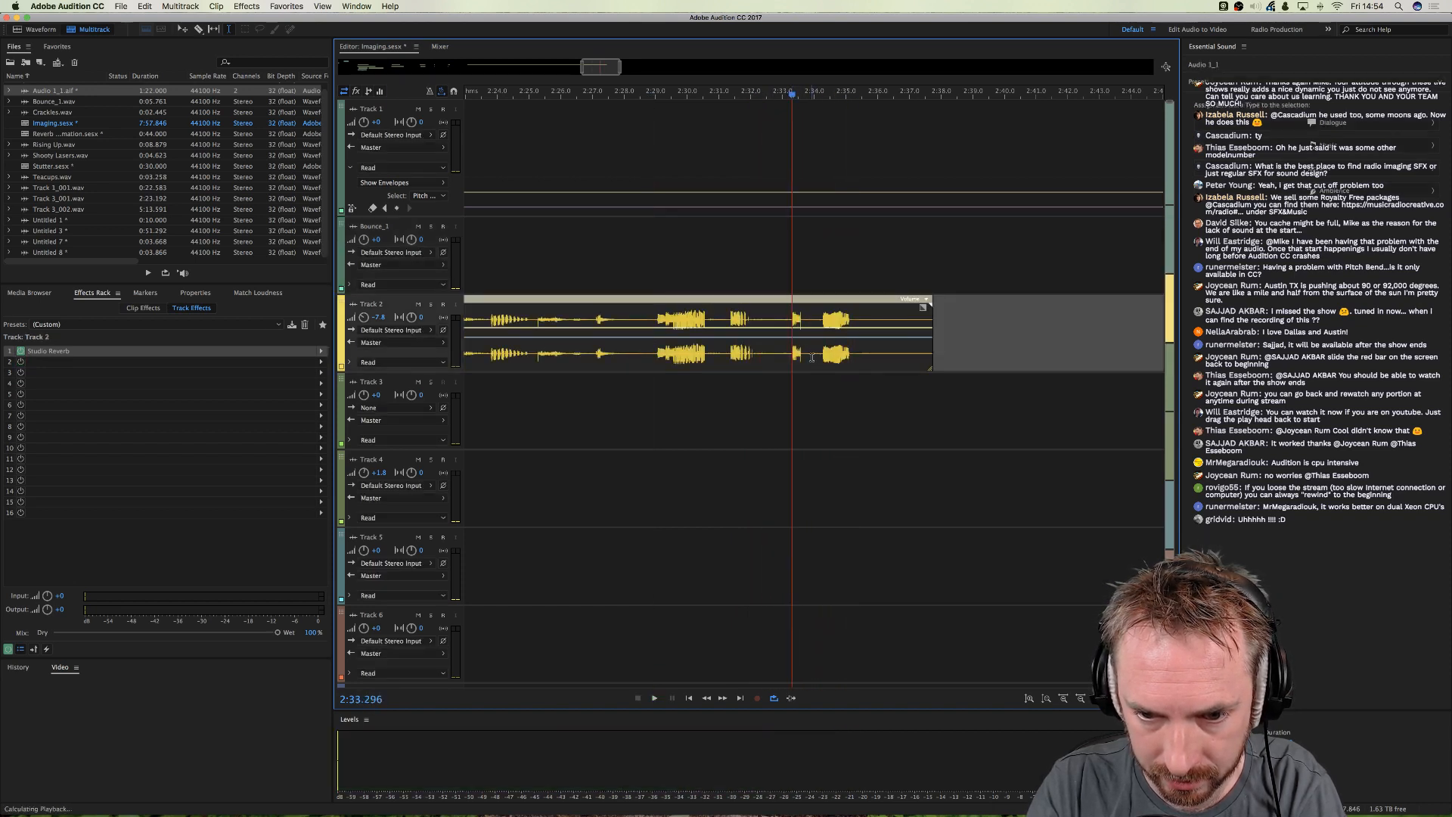
key(space)
drag(807, 357, 1017, 360)
key(Delete)
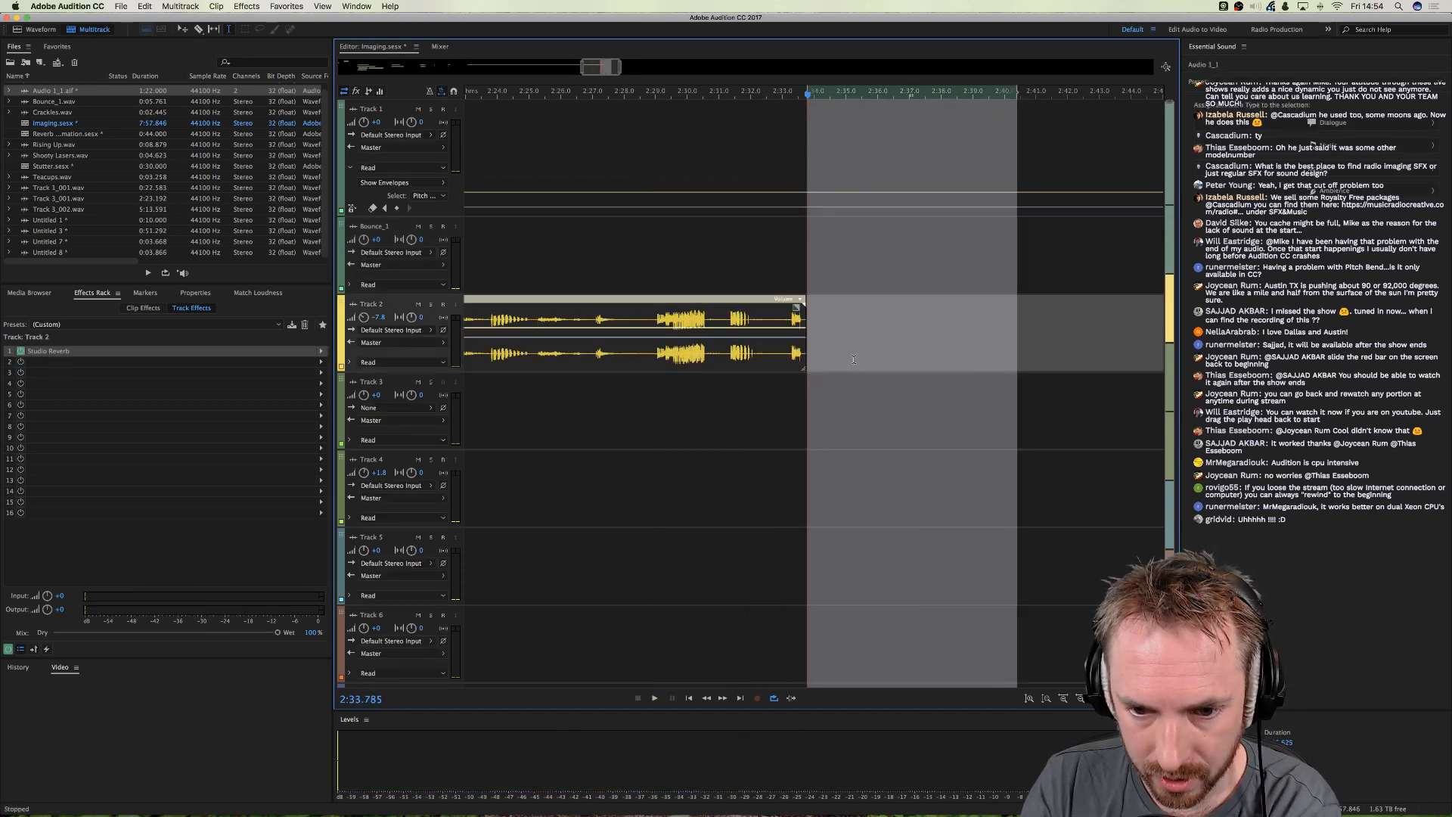
- Trim the empty start of the Audio 1_1 clip and move the clip on Track 2 to start at about 1:18
click(790, 370)
scroll(730, 87, down, 10)
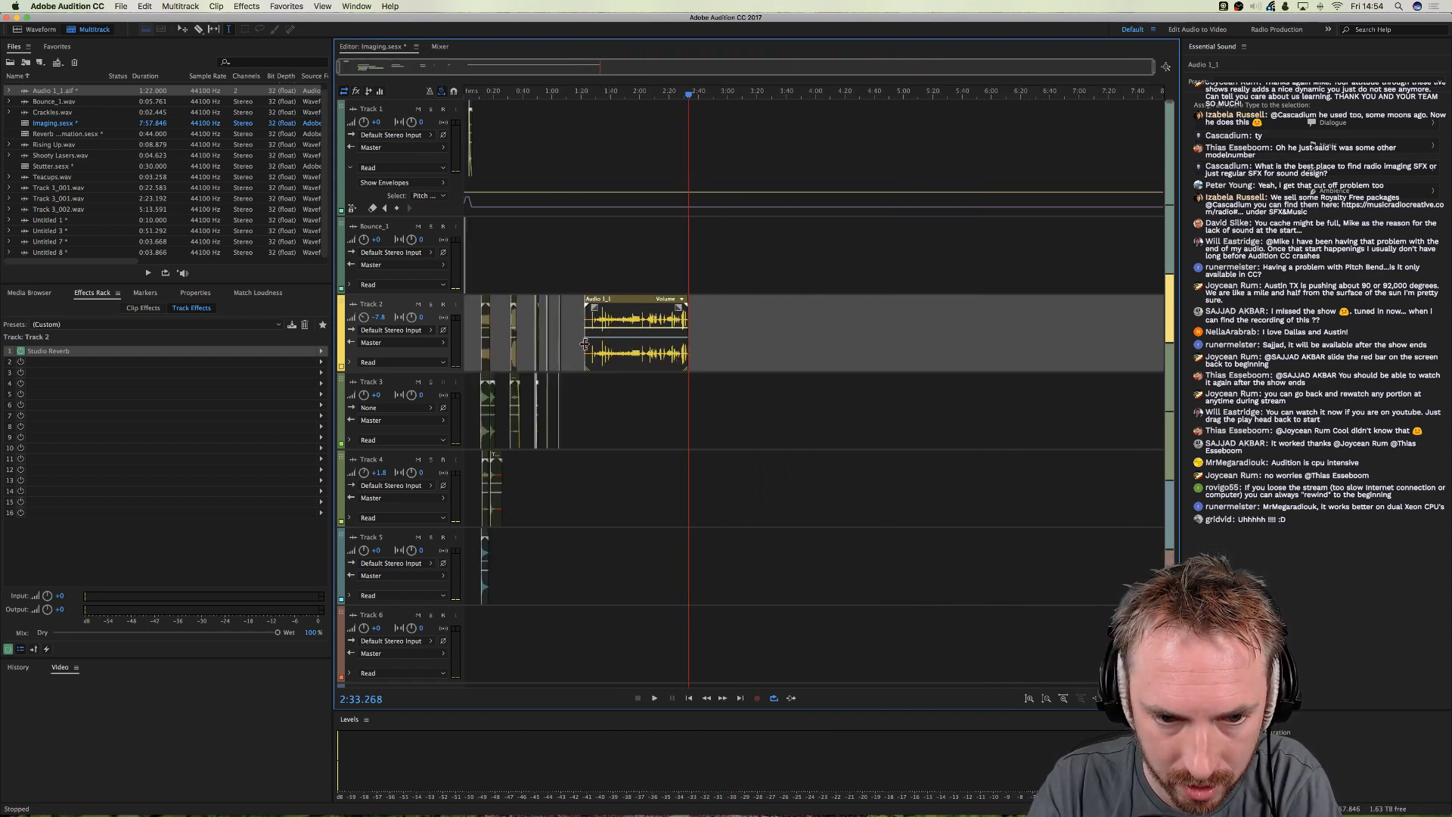
drag(599, 350, 594, 362)
click(673, 240)
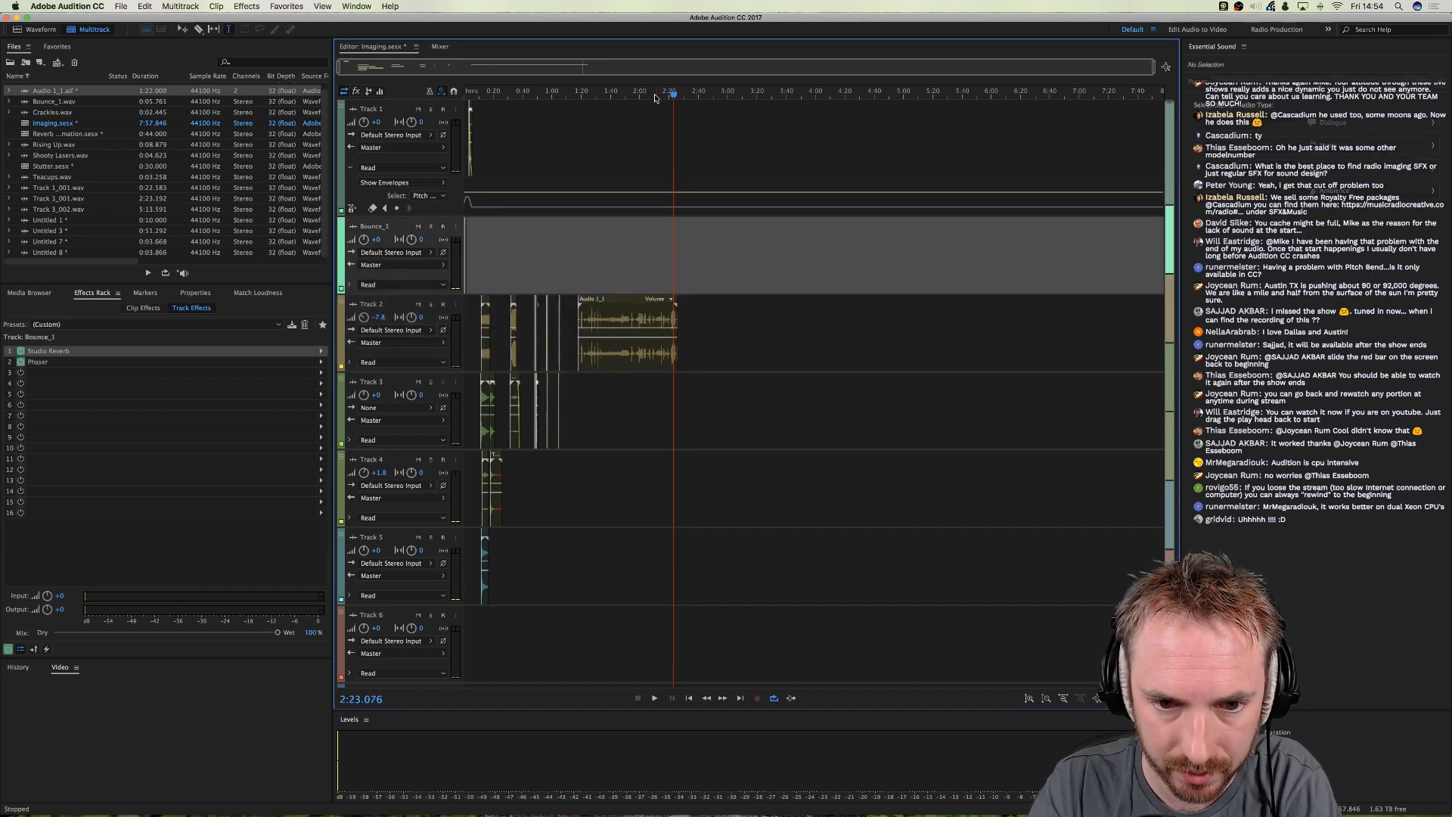
scroll(655, 93, up, 8)
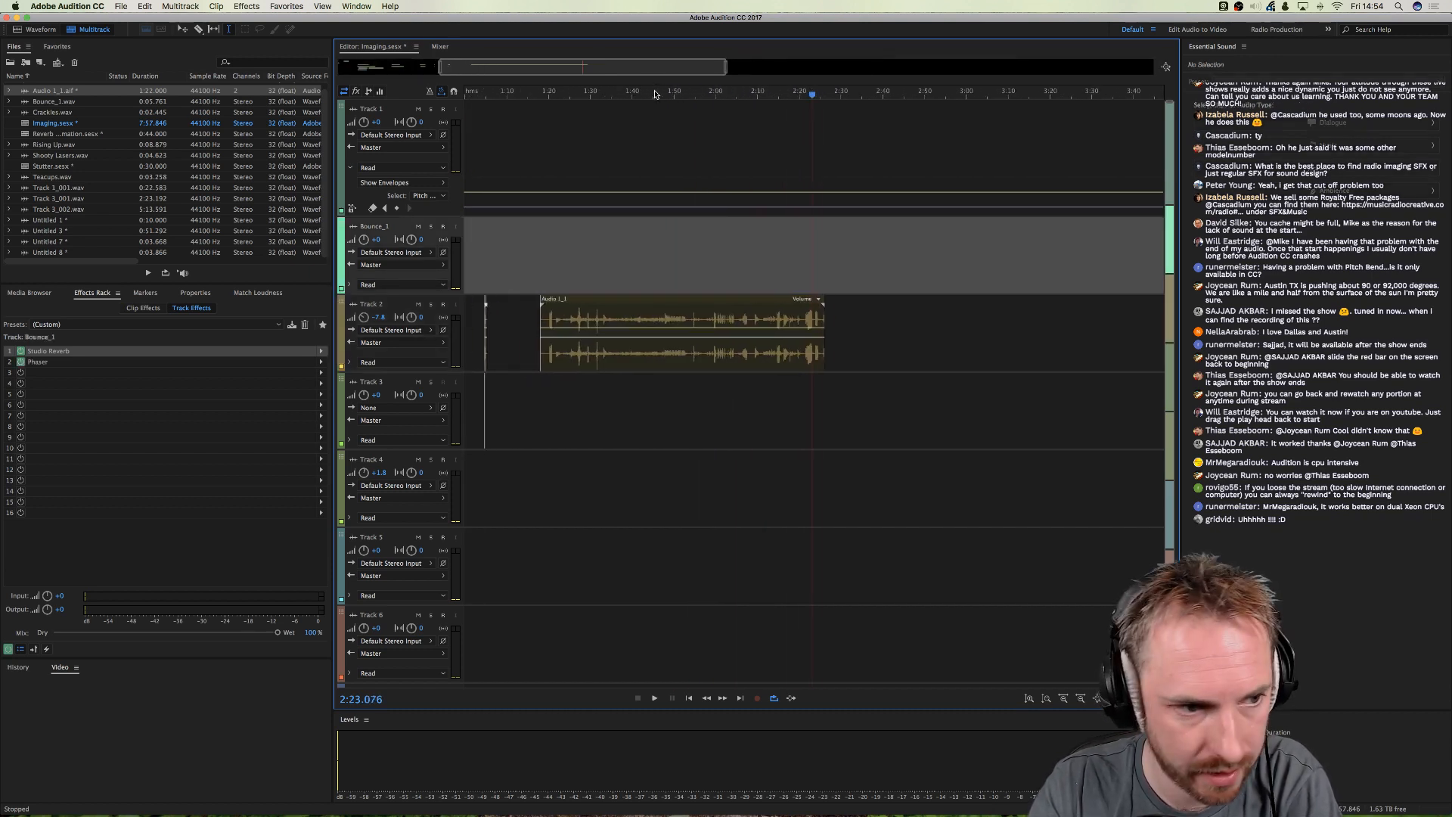
- Place Track 3_002.wav on Track 3 at about 2:00, audition it and delete its part before about 3:01
drag(59, 212, 741, 389)
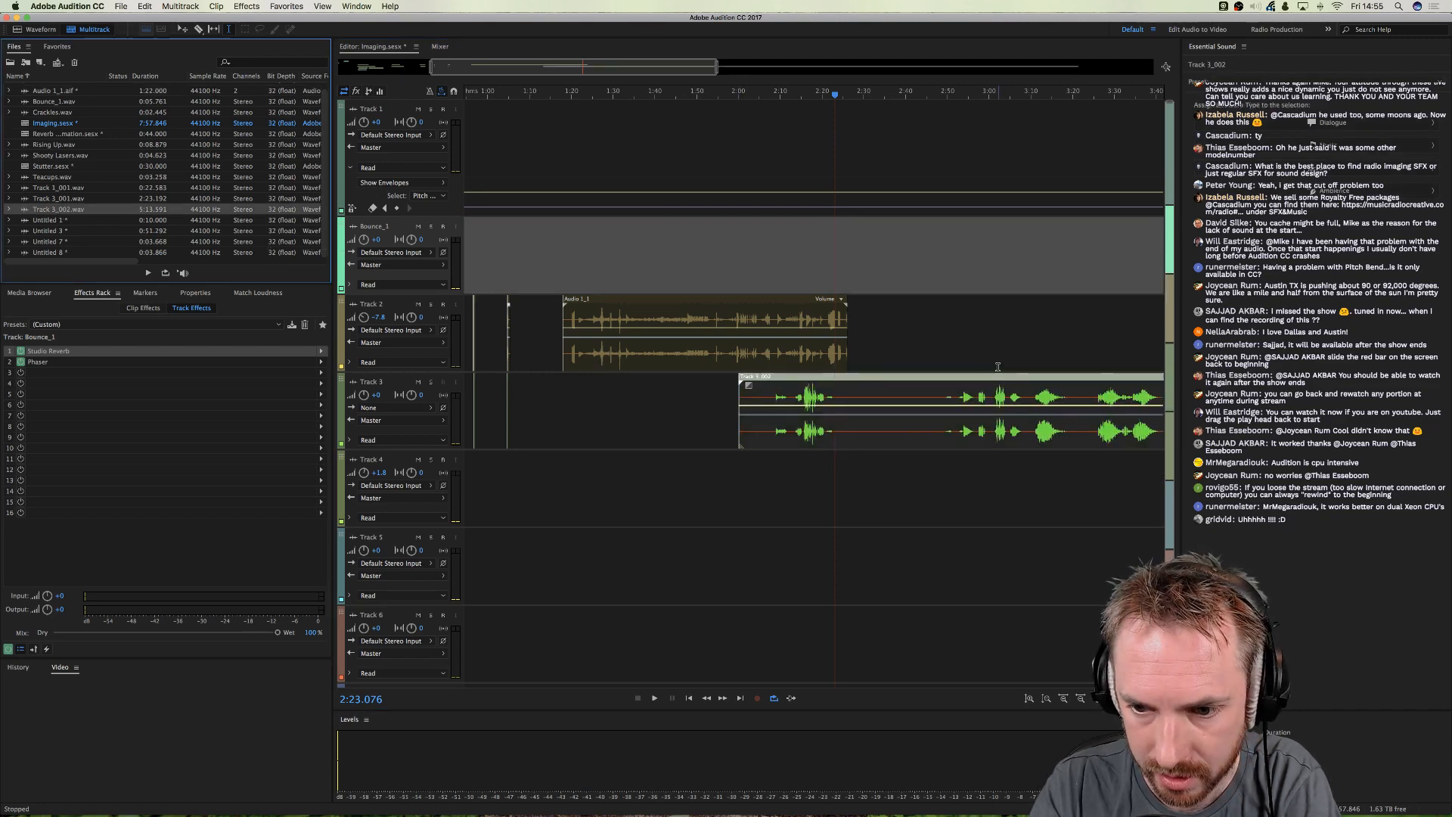
click(998, 367)
key(space)
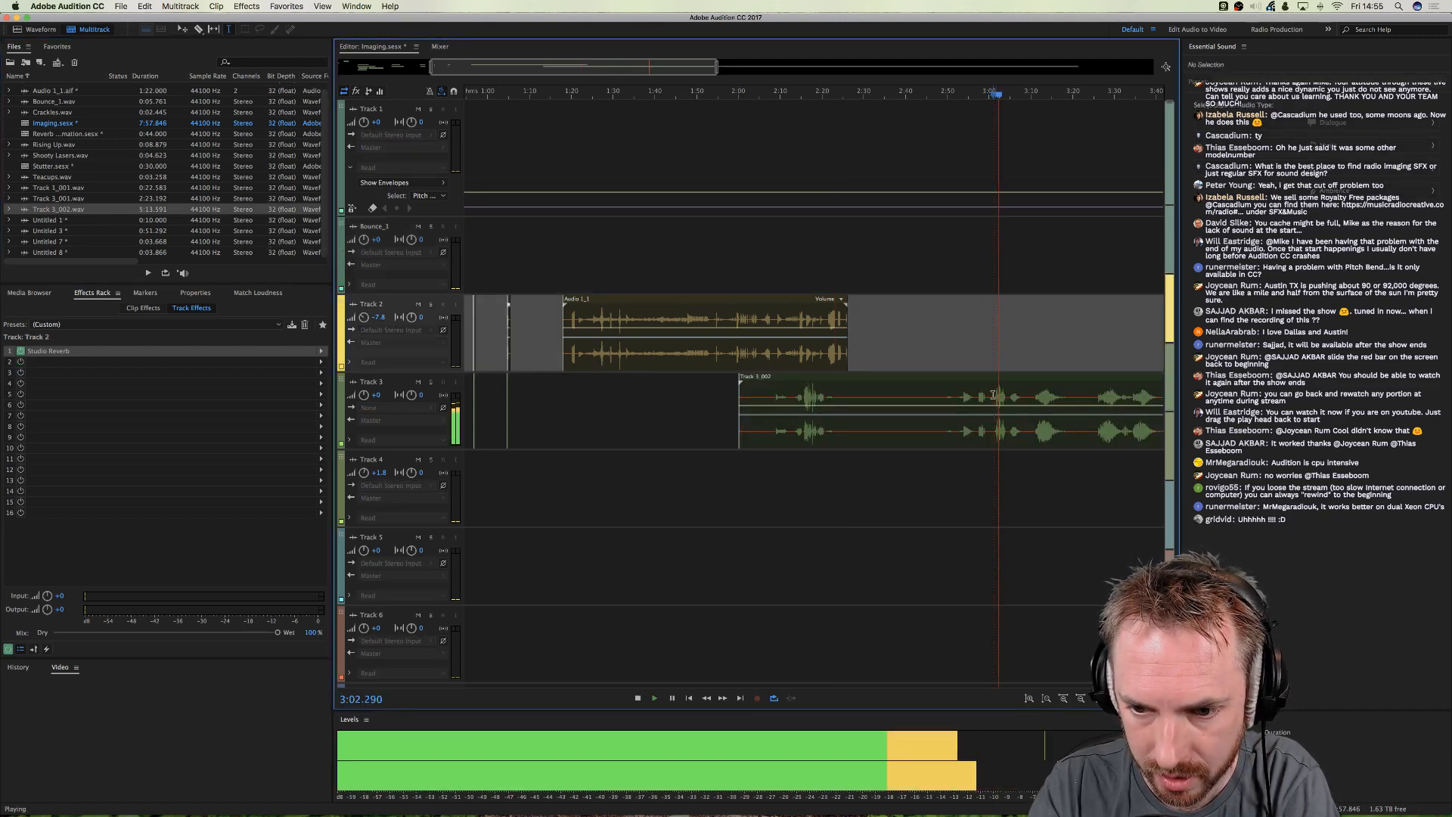
drag(995, 399, 731, 395)
key(Delete)
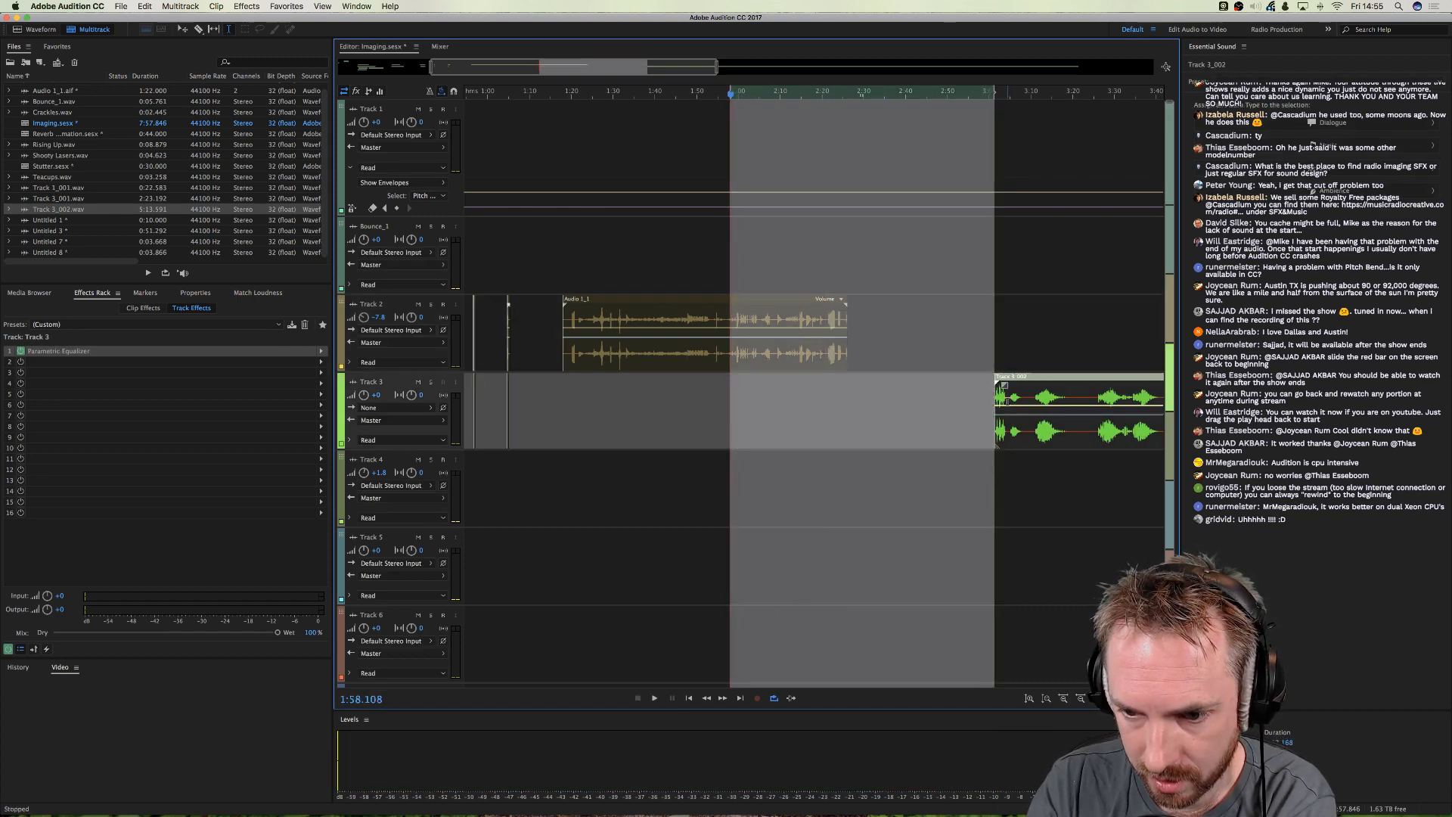
- Move the first hit of the Track 3_002 clip to Track 2 at about 2:31 and the Audio 1_1 clip to Track 3 beneath it
click(978, 411)
drag(998, 390, 865, 425)
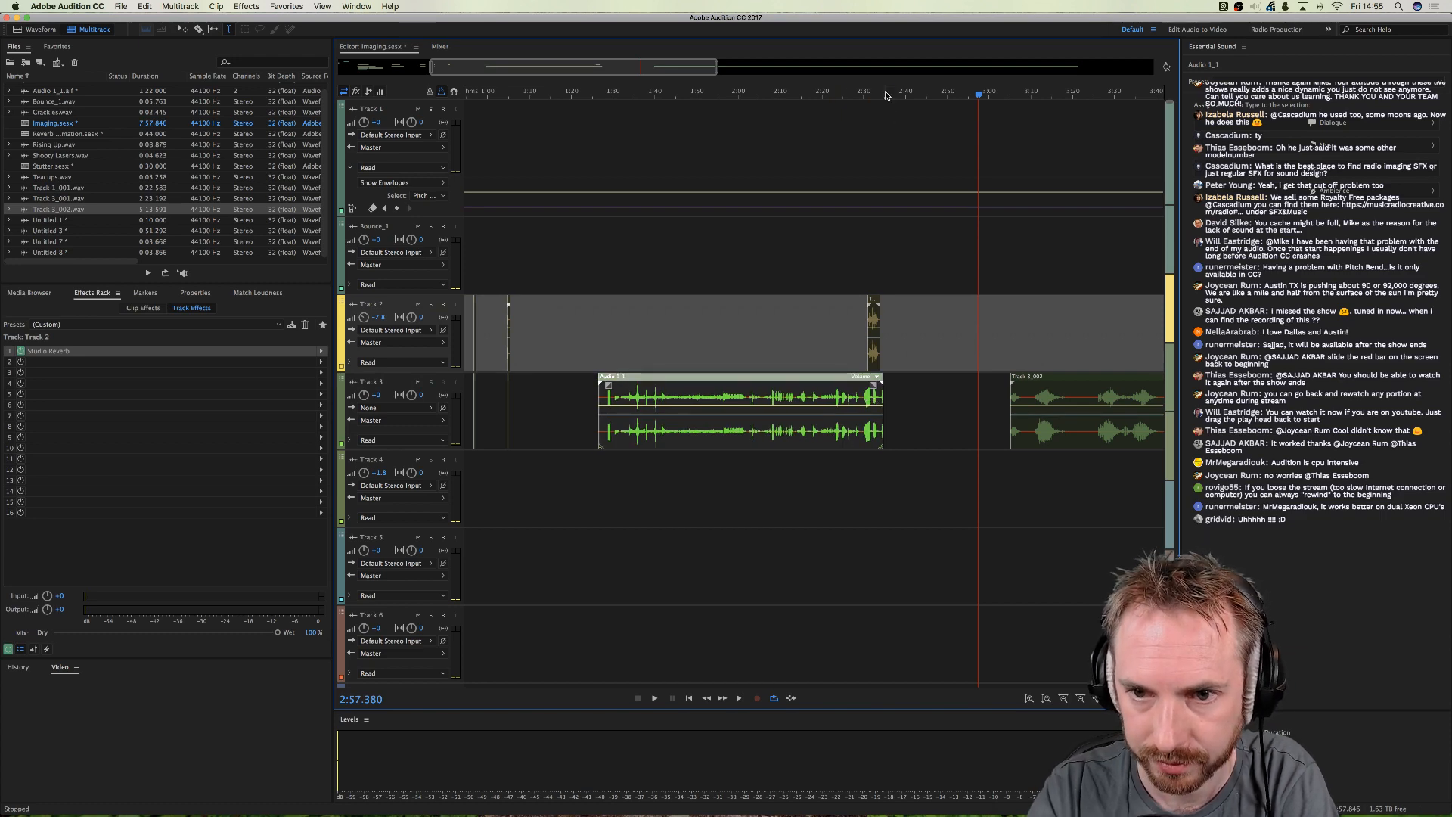
- Shift the Audio 1_1 clip on Track 3 slightly earlier to end at about 2:33.7 and audition it with the Track 2 hit
scroll(886, 94, up, 10)
drag(798, 401, 664, 400)
click(628, 392)
key(space)
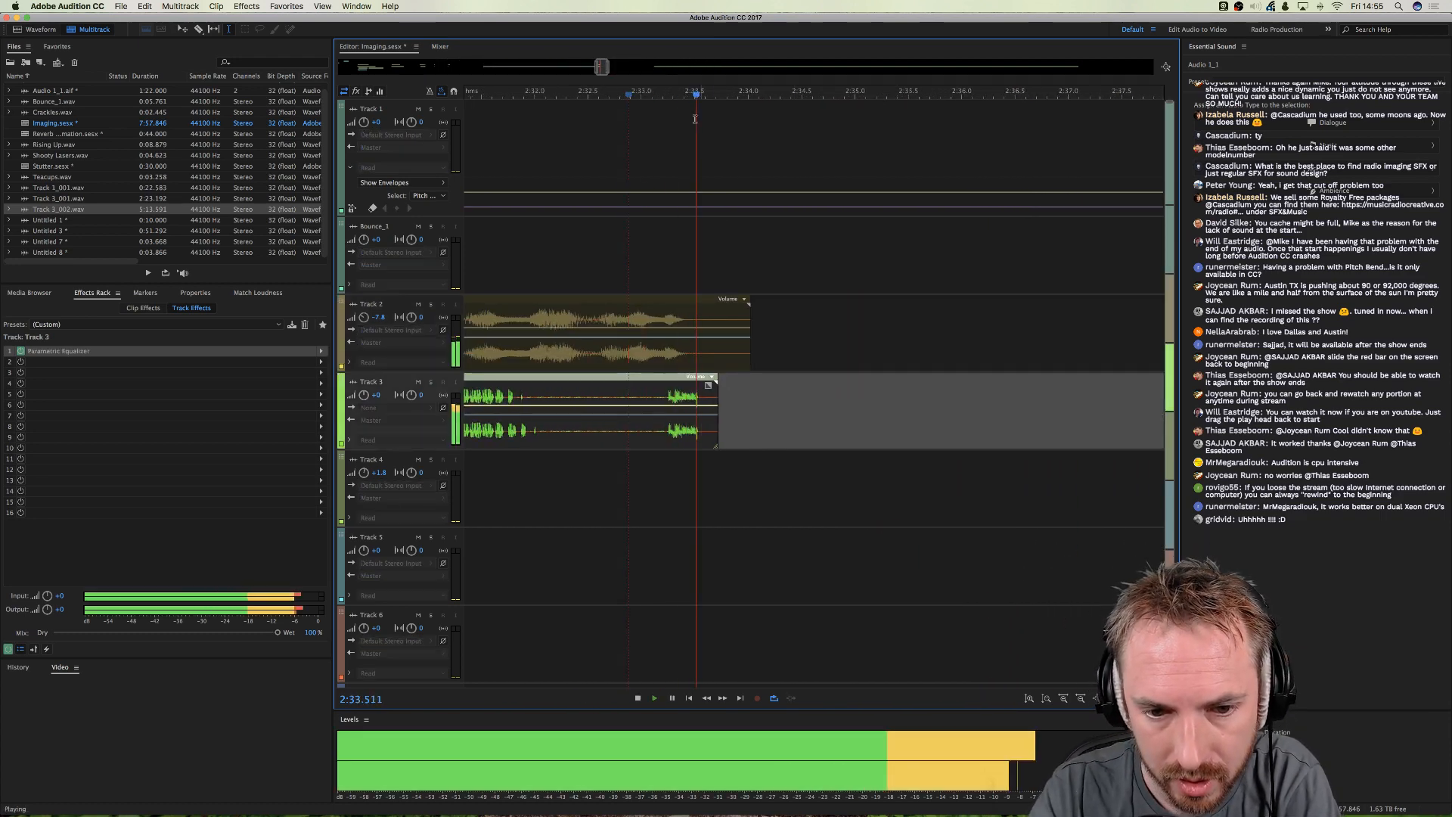
scroll(696, 125, down, 5)
click(607, 257)
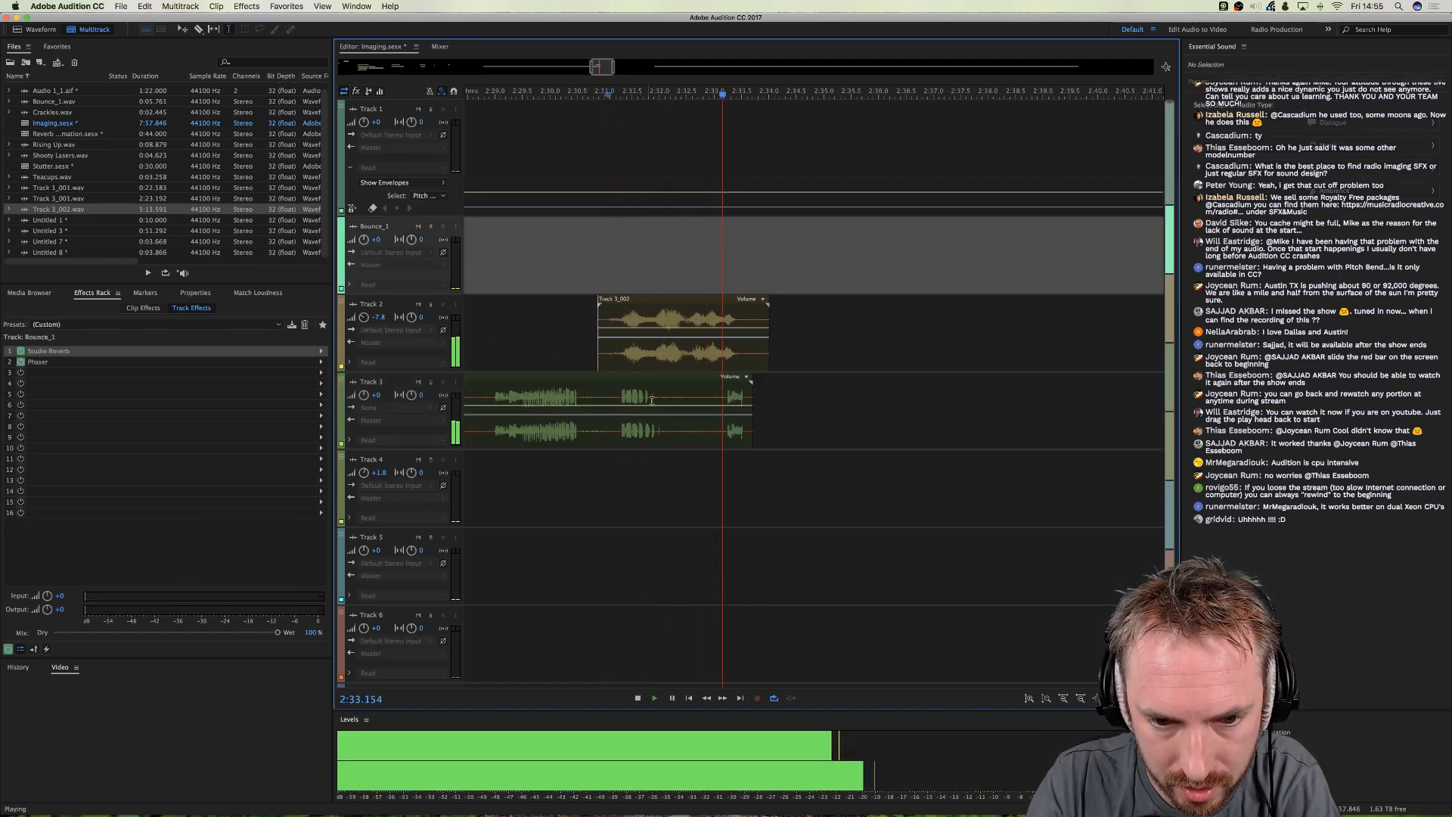
- Cut the short burst around 2:31.5 out of Audio 1_1 on Track 3, close the gap with the preceding part and audition it
key(space)
drag(666, 399, 646, 437)
key(Delete)
click(618, 484)
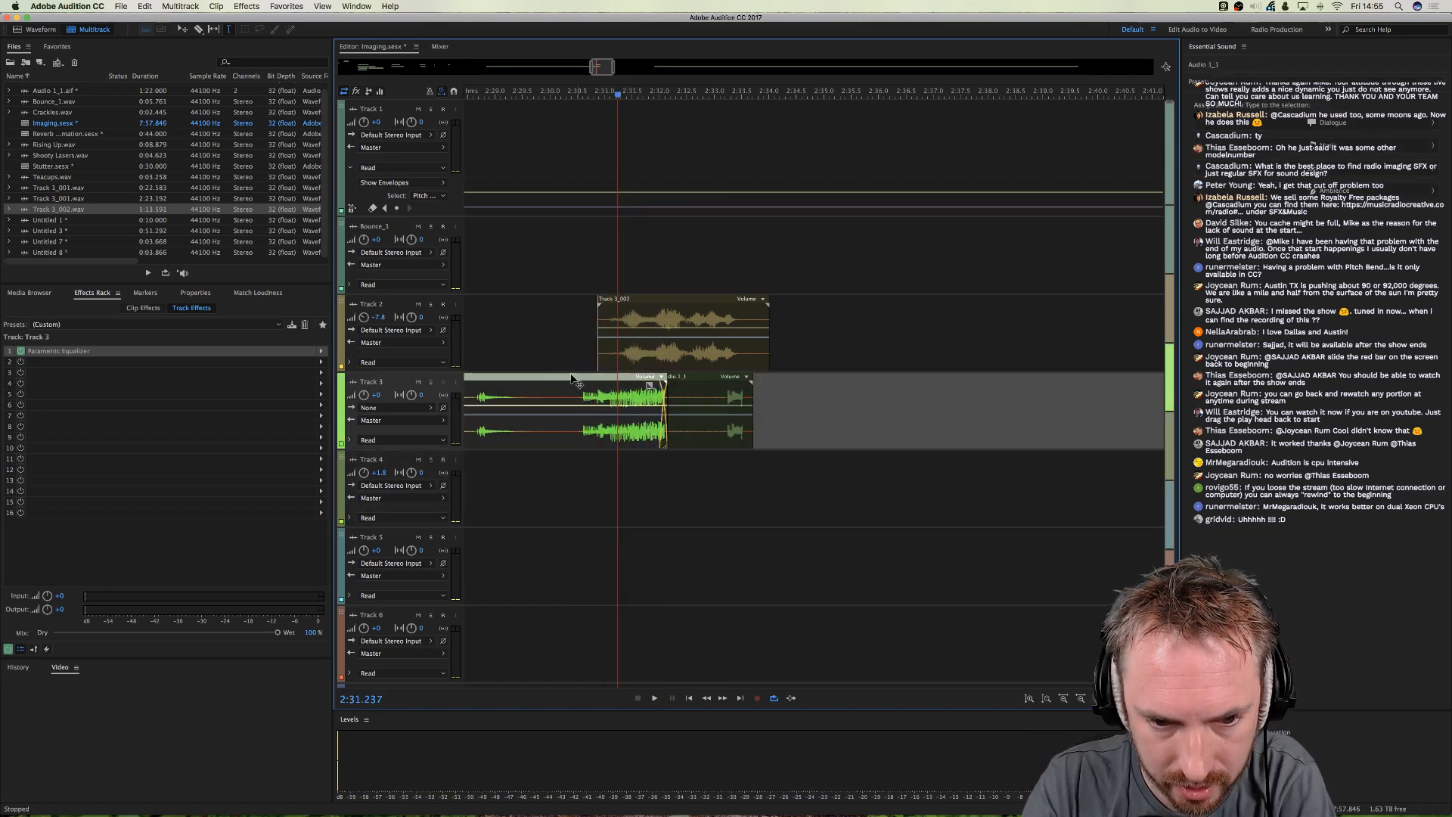
click(568, 356)
key(space)
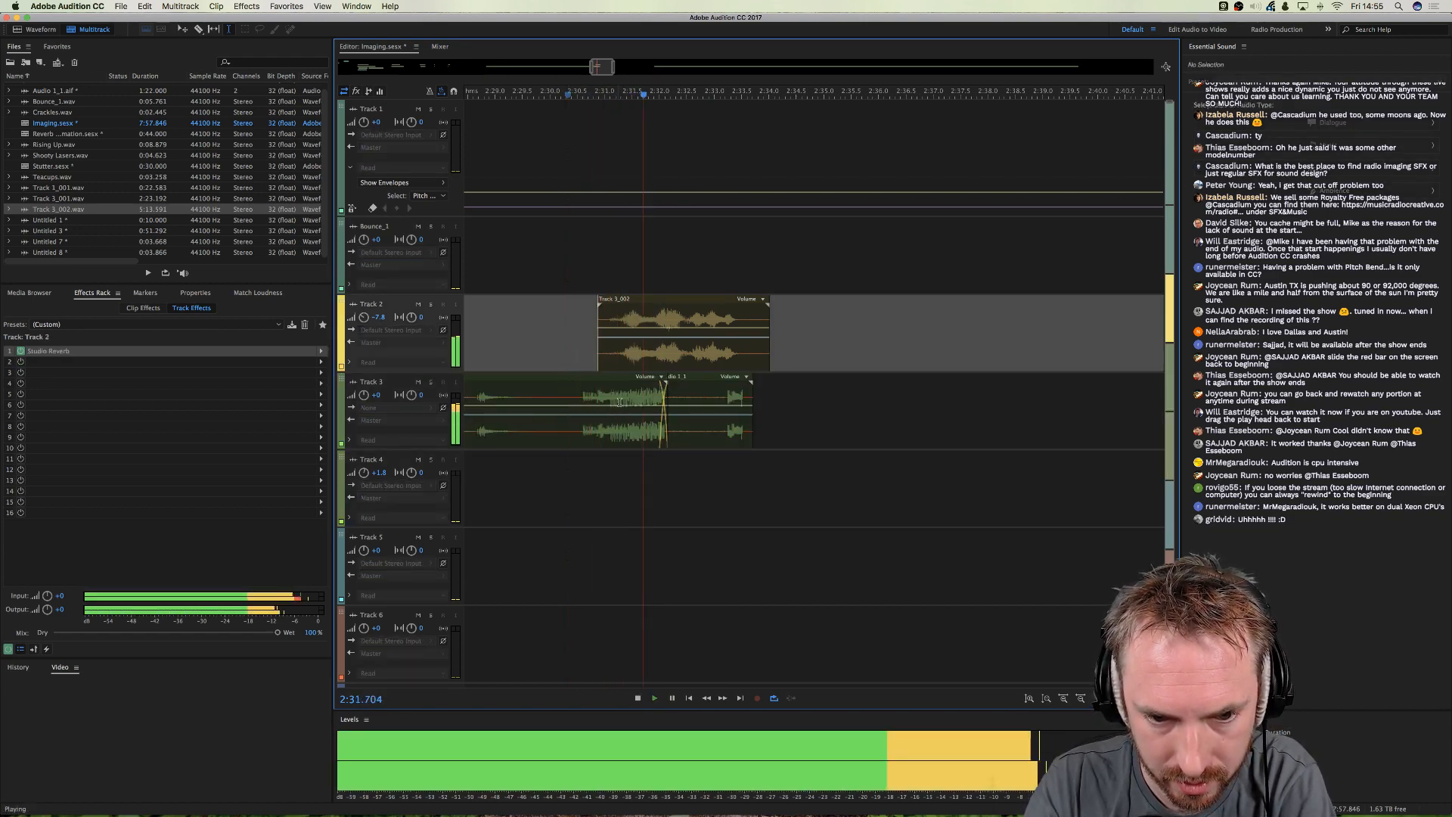
key(space)
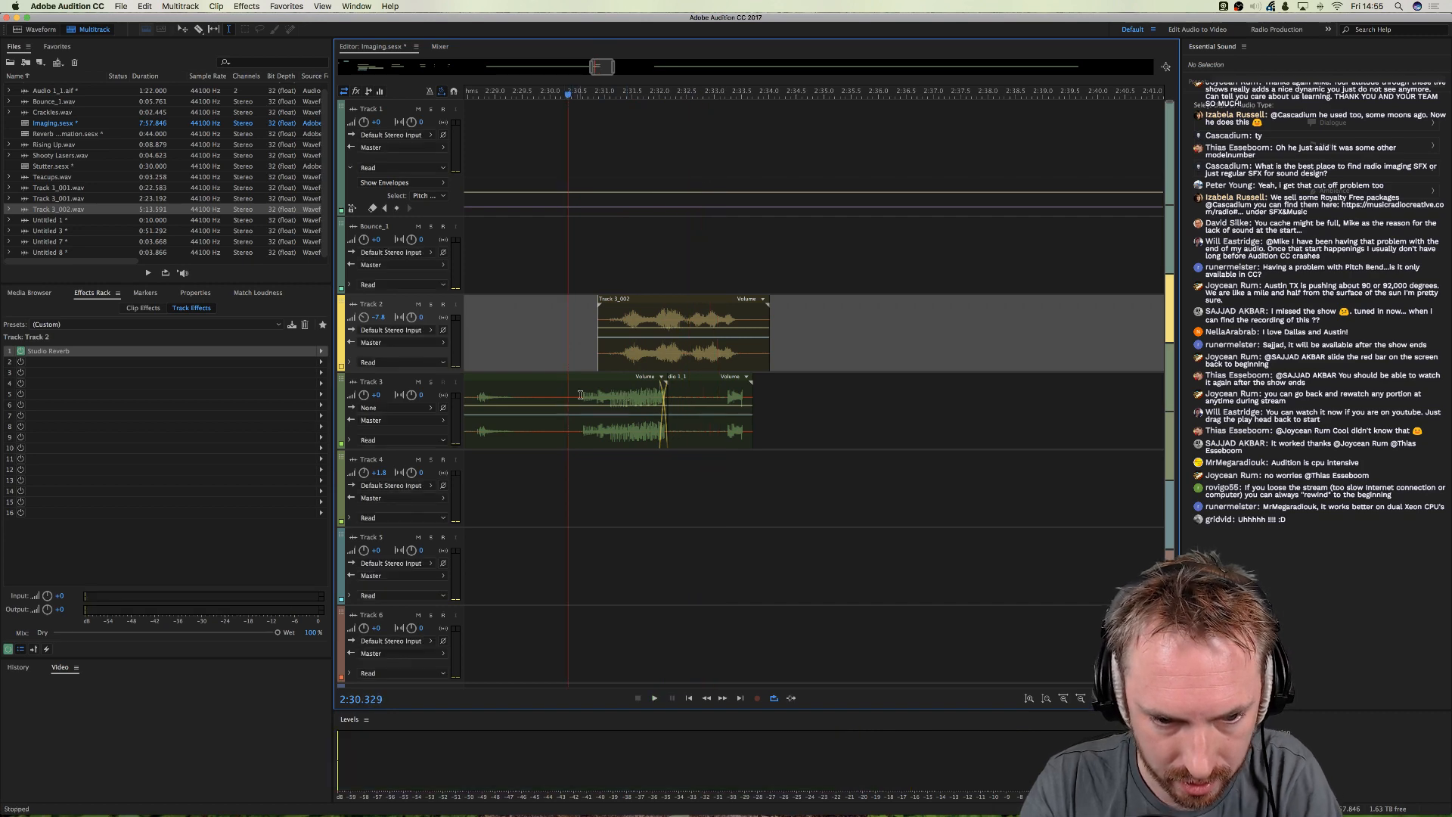
- Split the Audio 1_1 clip on Track 3 at about 2:30.56, move its loud burst up to the Bounce_1 track and audition it
click(580, 394)
key(super+k)
drag(594, 399, 597, 254)
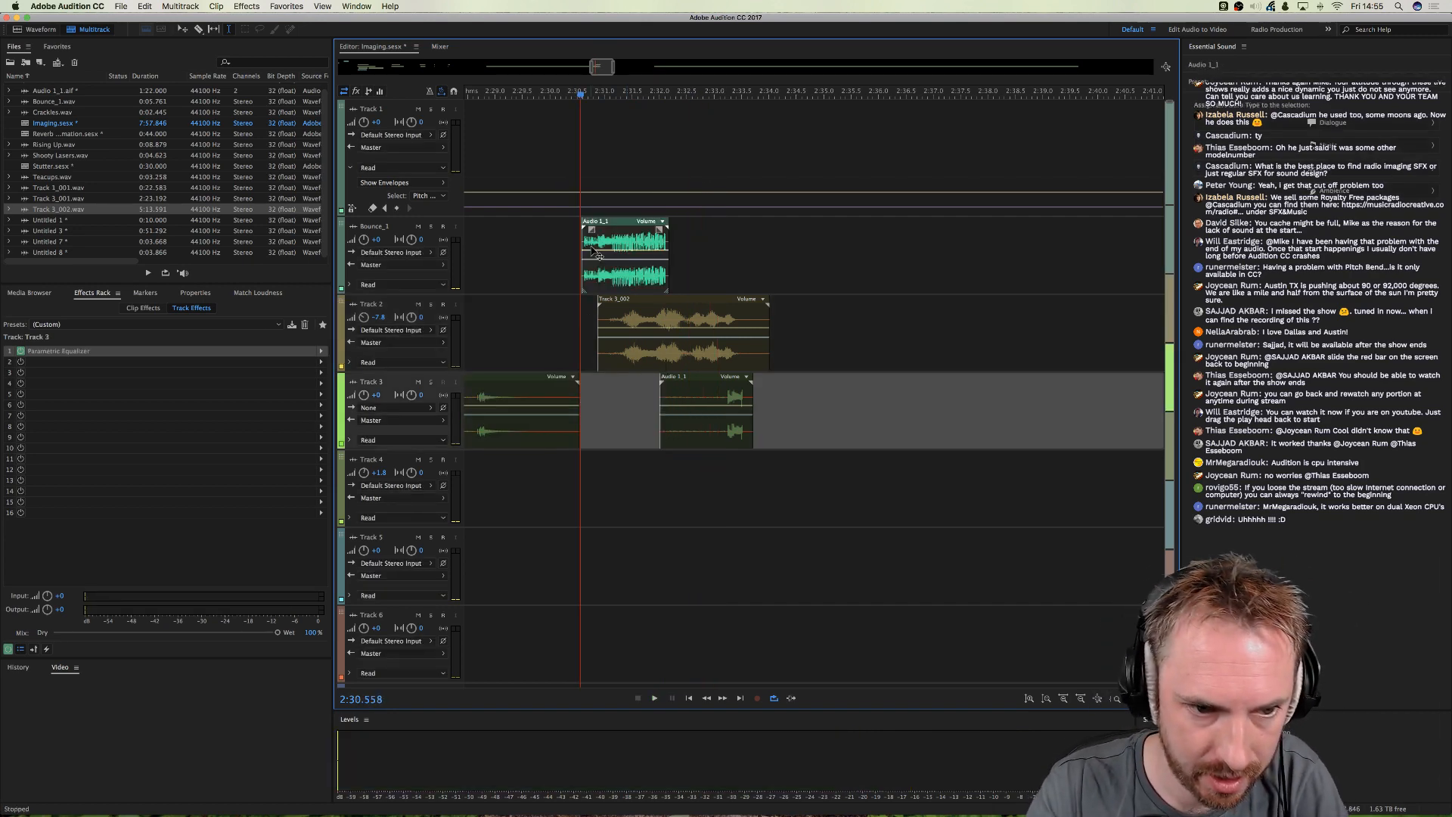
key(space)
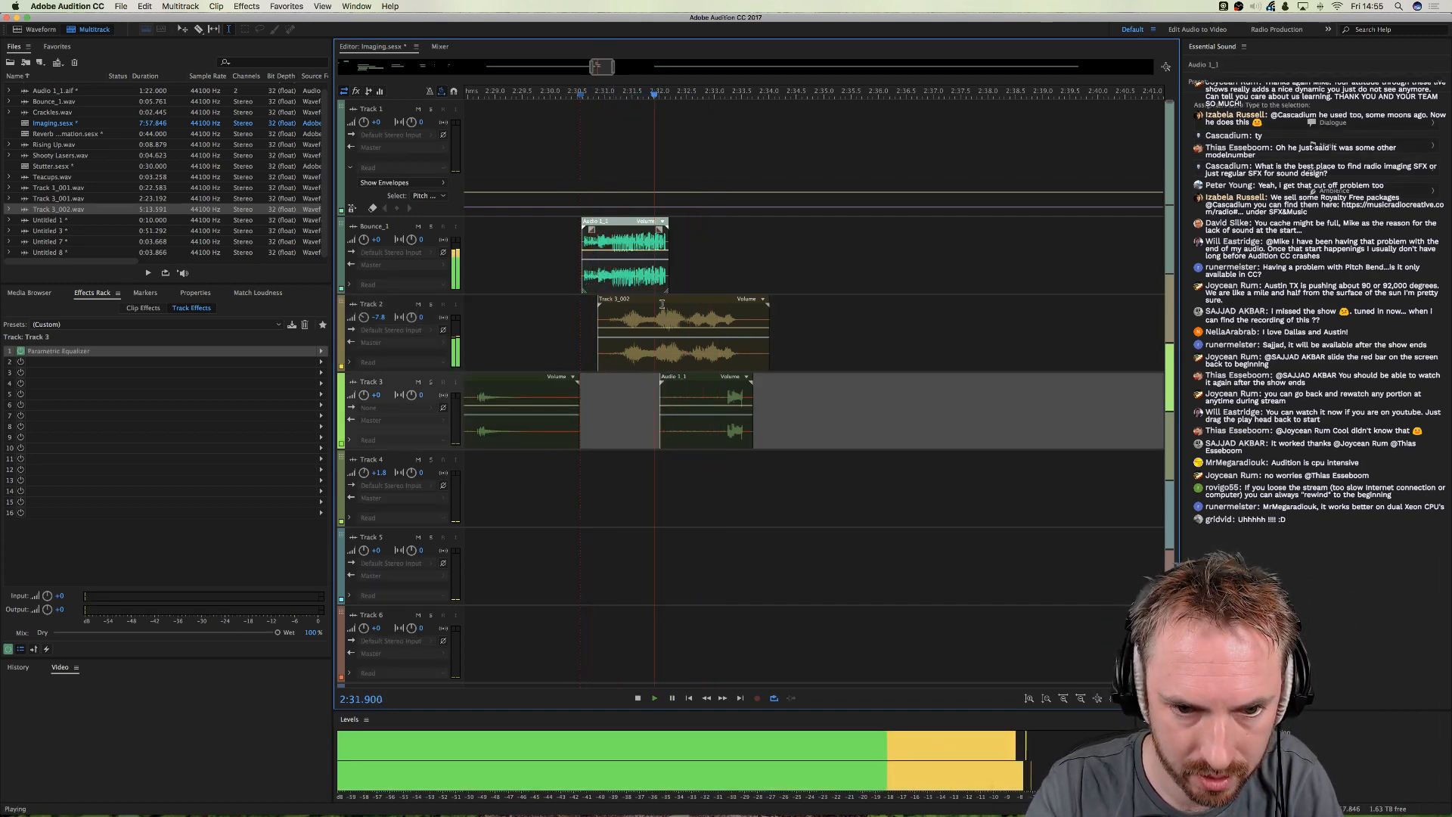
key(space)
key(space)
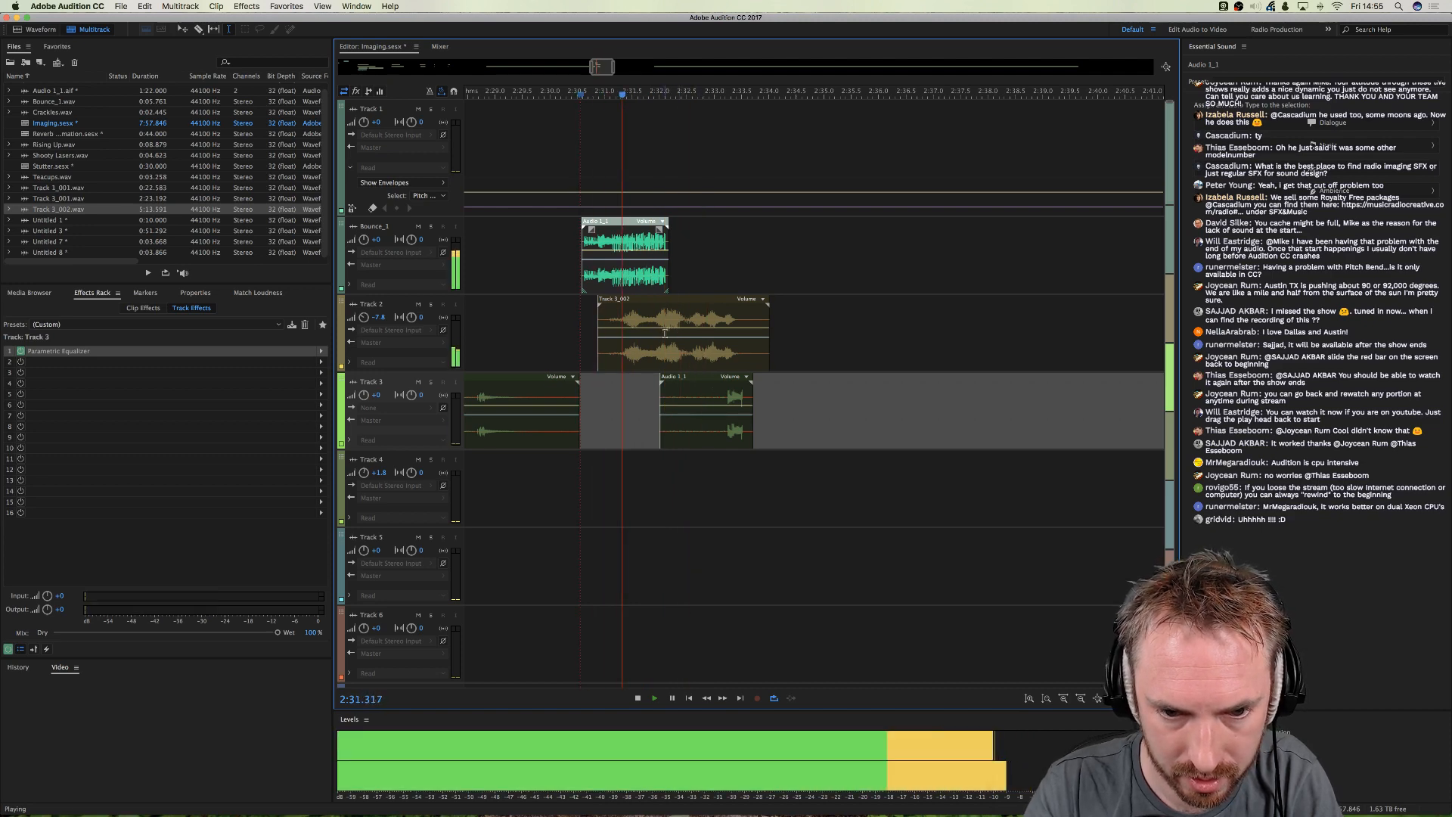
- Move the Audio 1_1 burst on the Bounce_1 track to start at about 2:31.5 and audition it against the Track 2 hit
drag(652, 288, 685, 275)
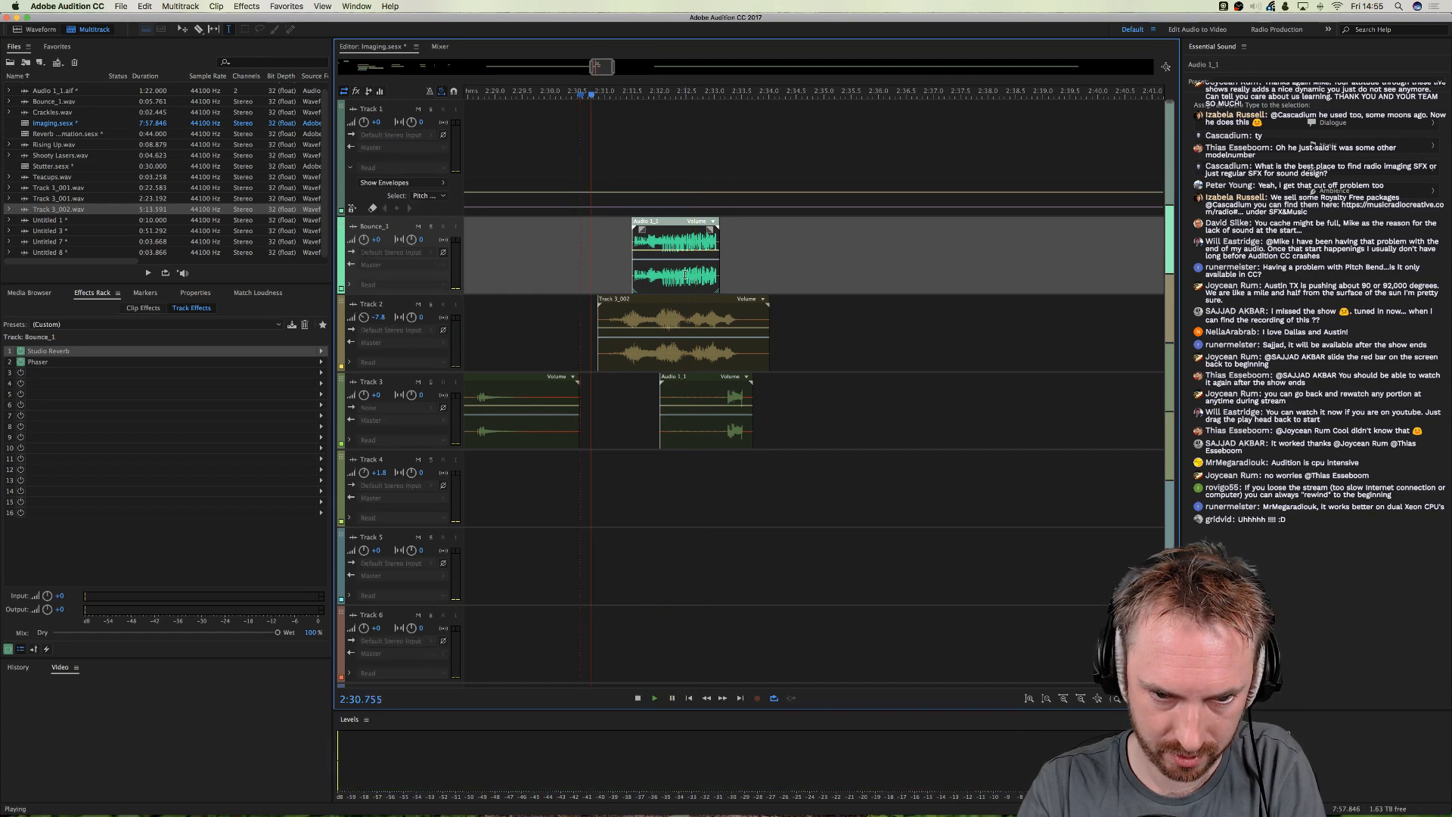
drag(686, 275, 679, 274)
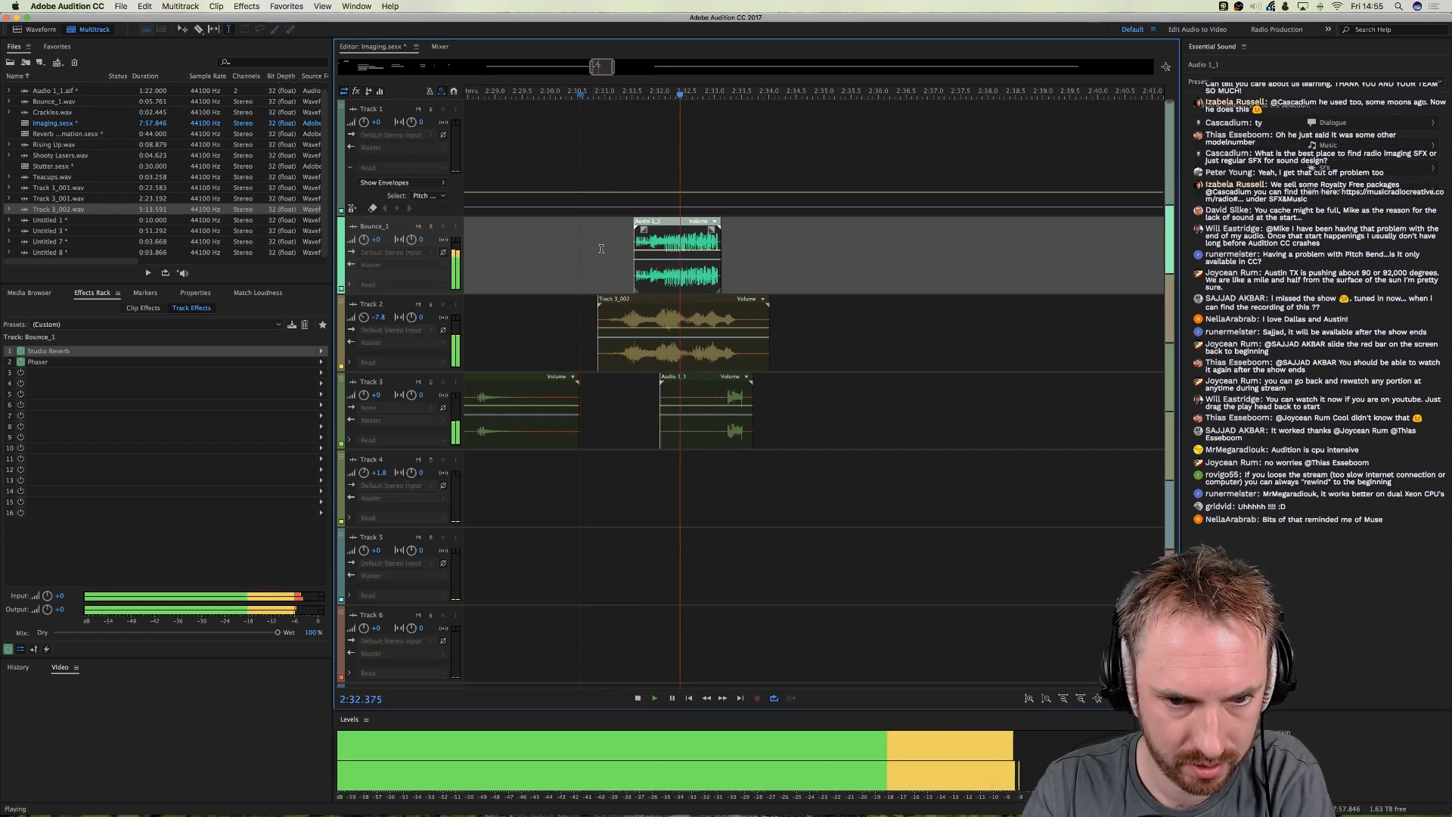
key(space)
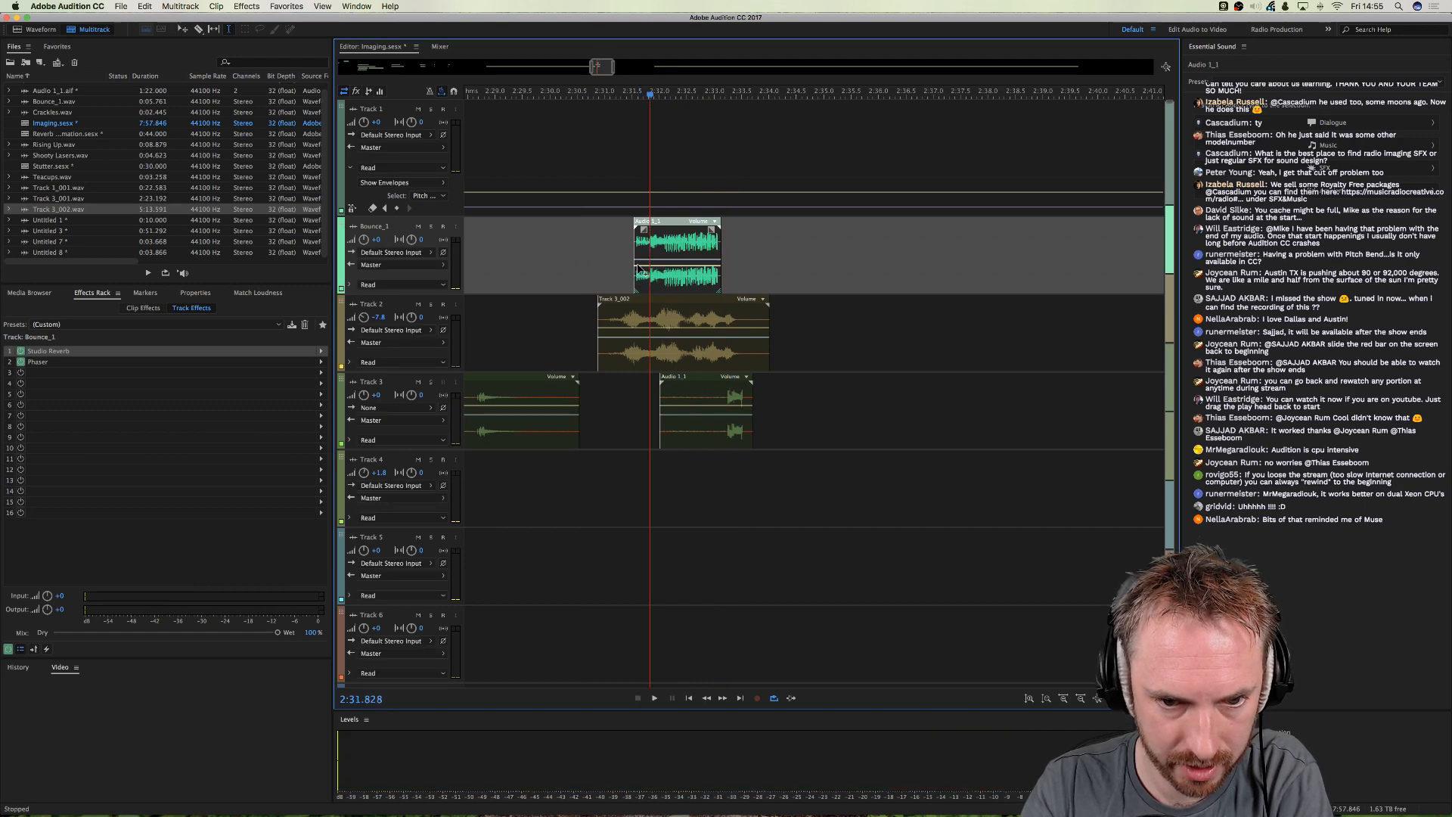
click(607, 255)
key(space)
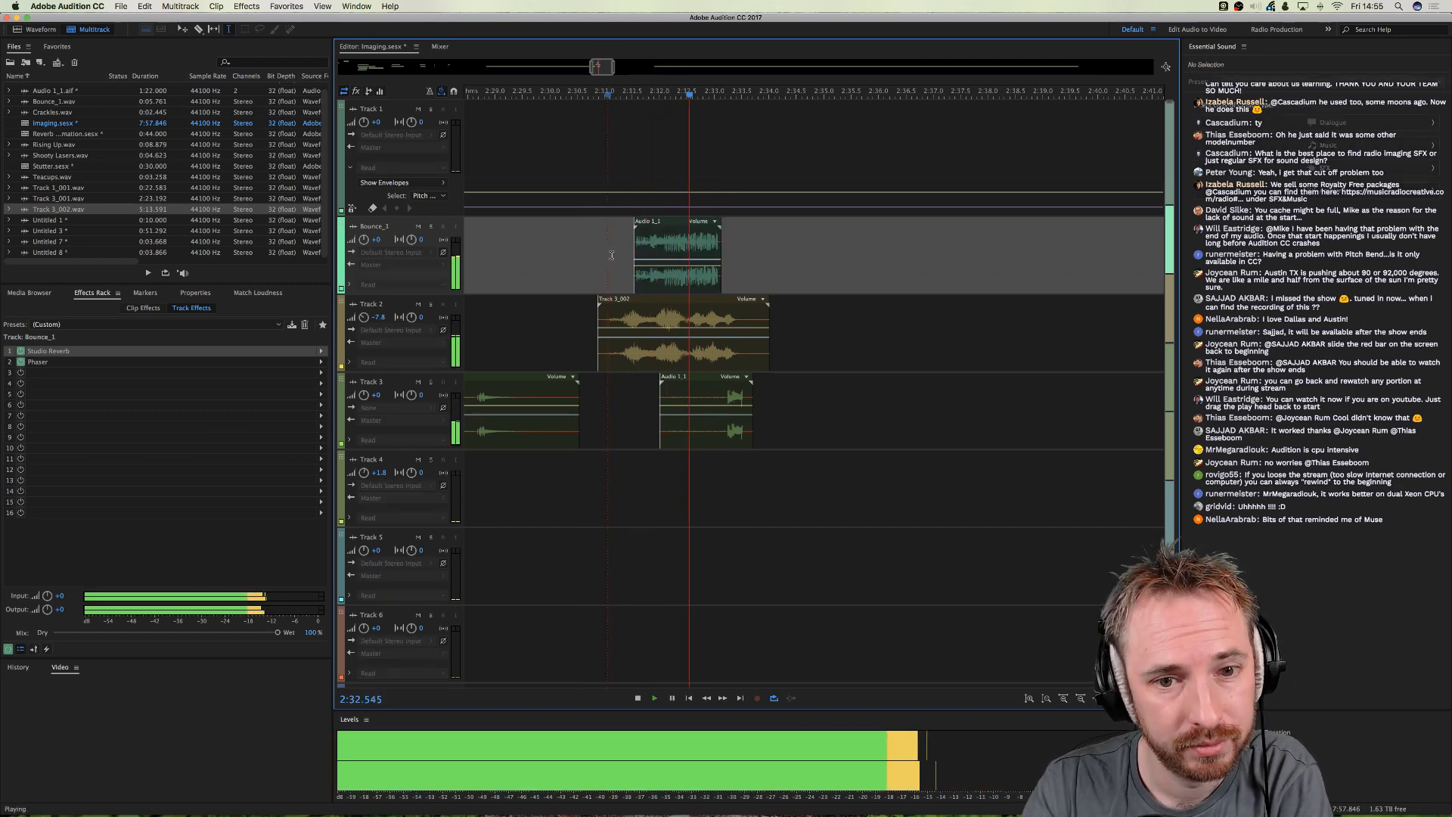
click(647, 244)
key(space)
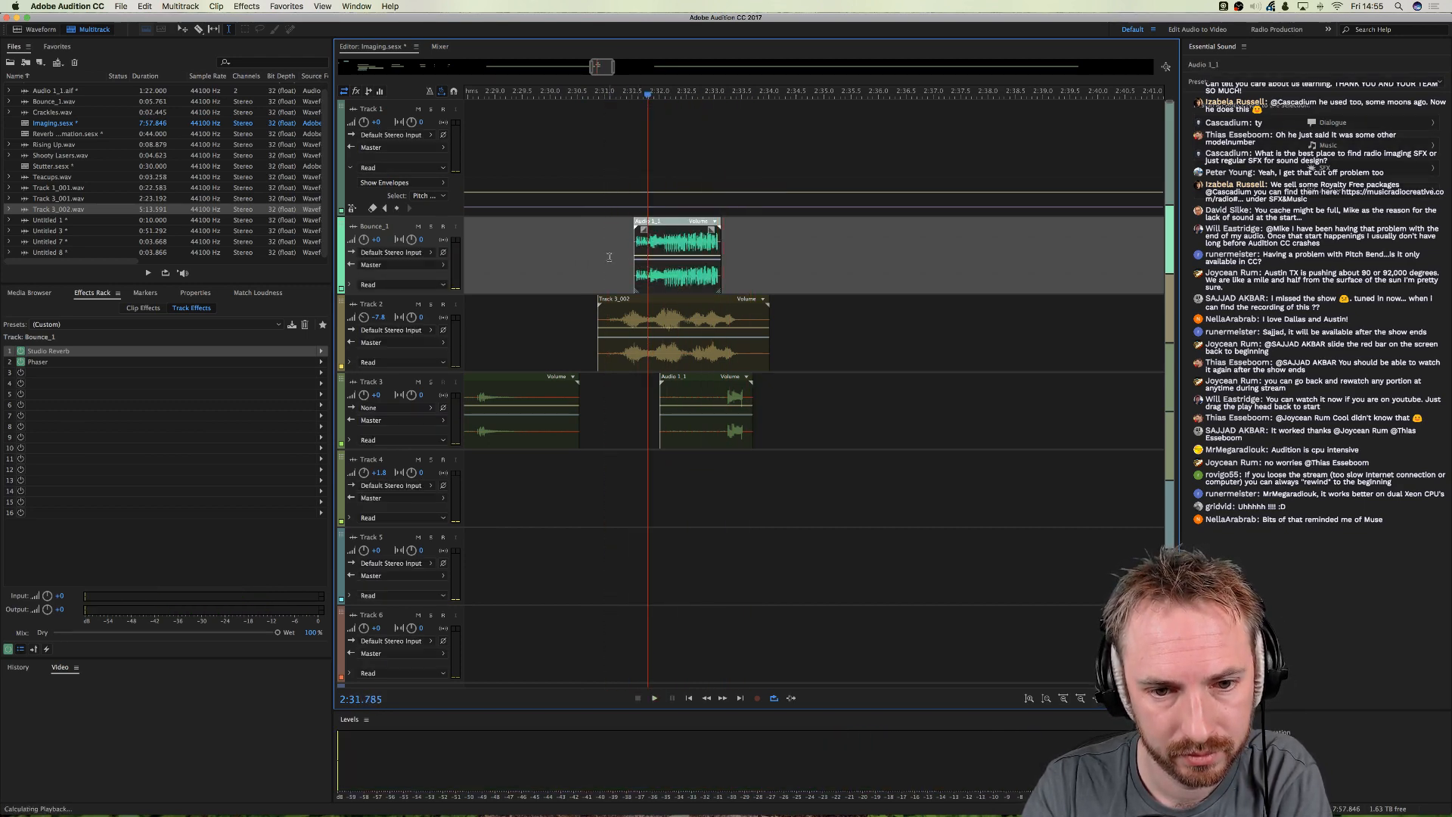
click(603, 261)
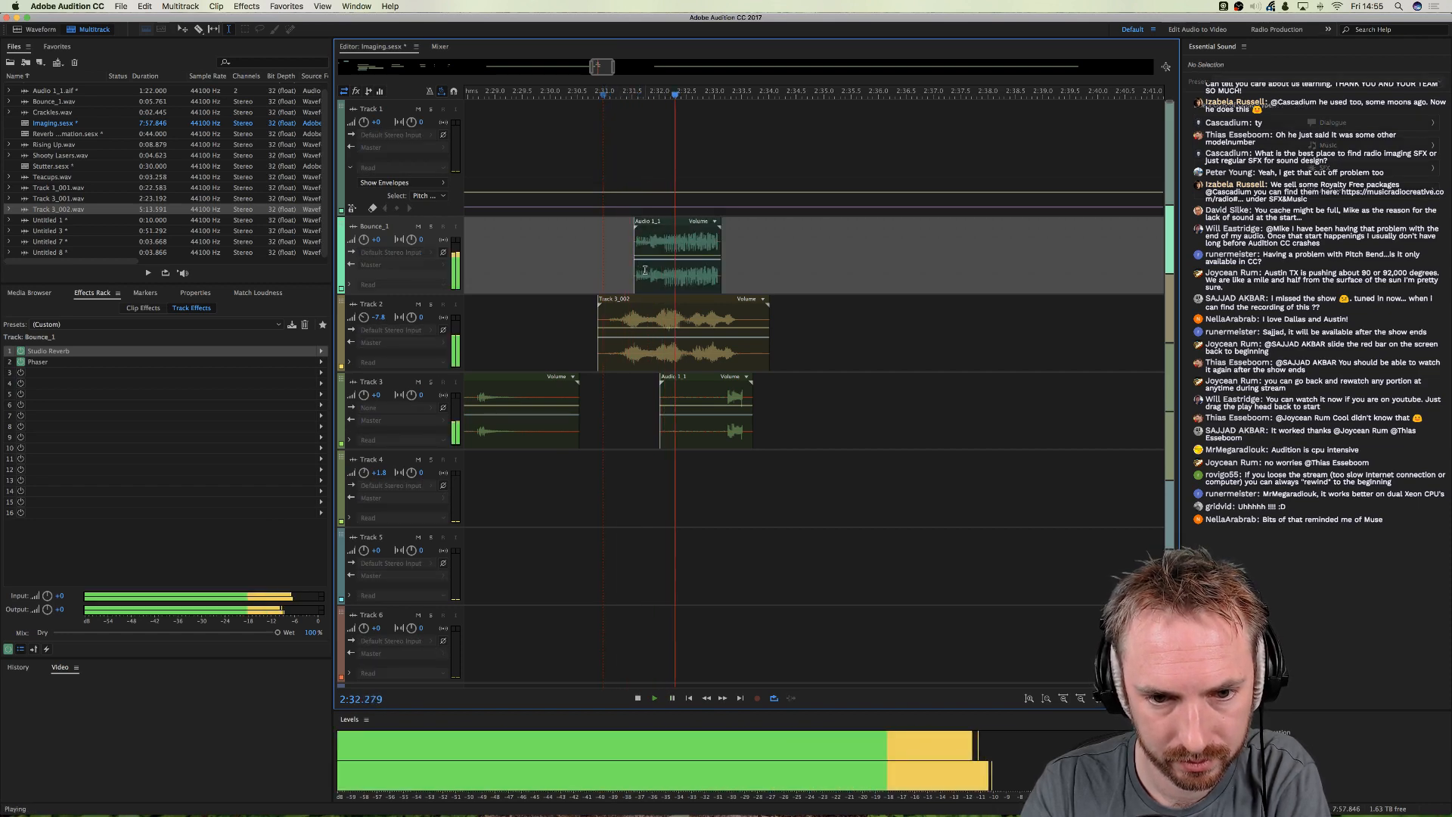
key(space)
- Move the short leftover Audio 1_1 piece on Track 3 out of the way to about 2:37 and audition the remaining layers
drag(725, 394, 714, 394)
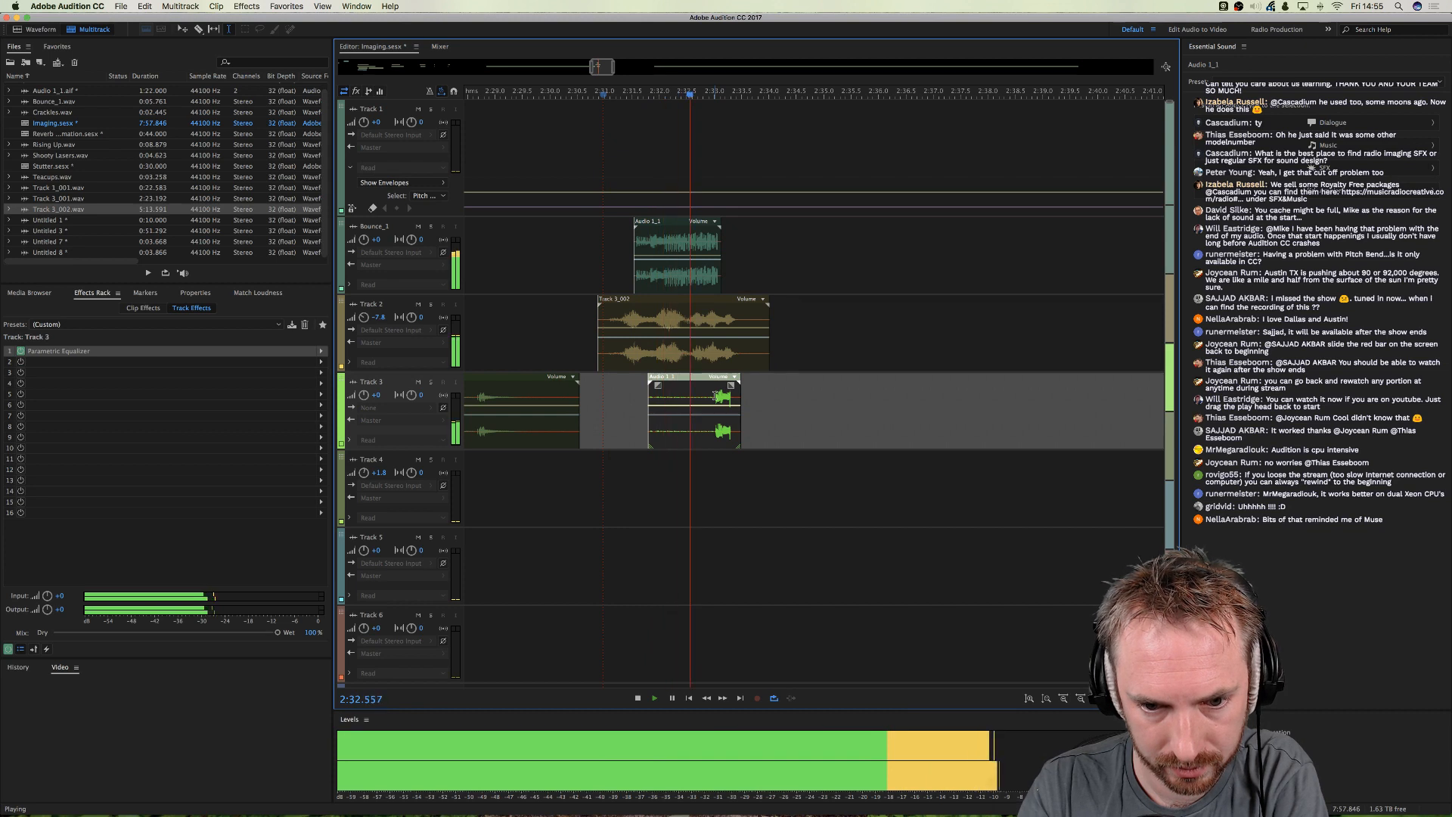
key(space)
drag(716, 395, 1011, 395)
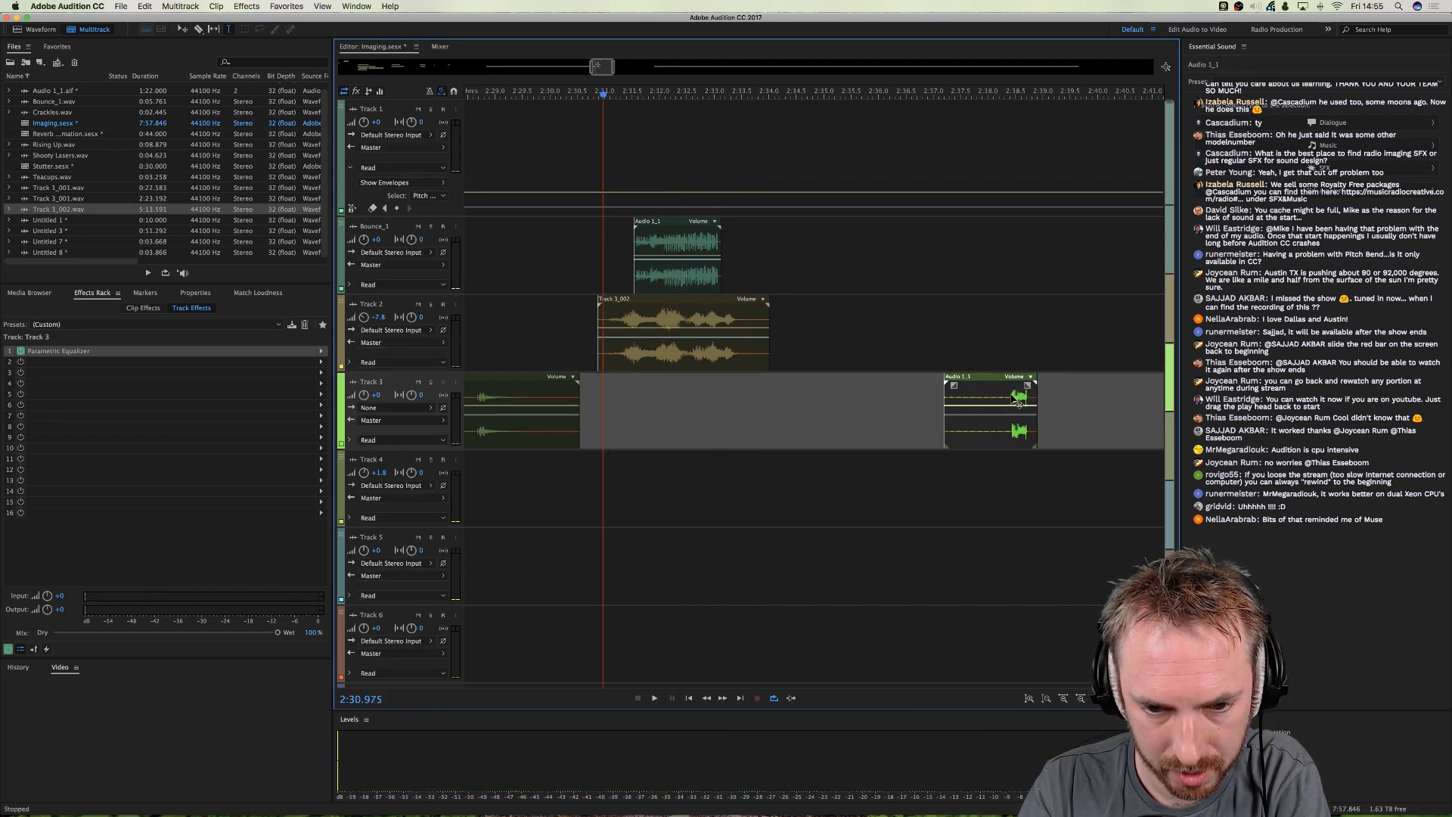
key(space)
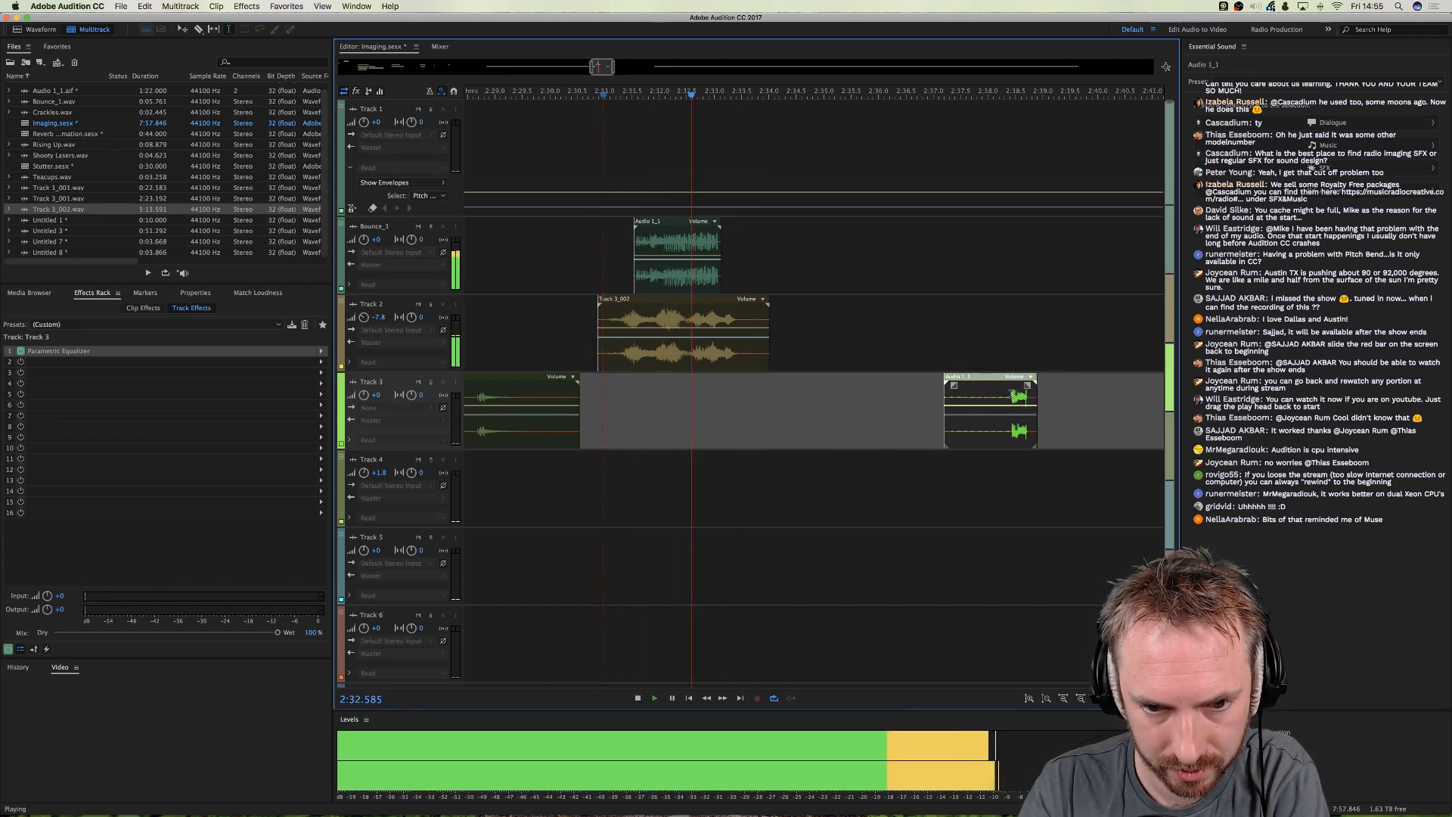
key(space)
- Nudge the Audio 1_1 burst on the Bounce_1 track slightly earlier and play it with the Track 2 hit
drag(698, 278, 694, 277)
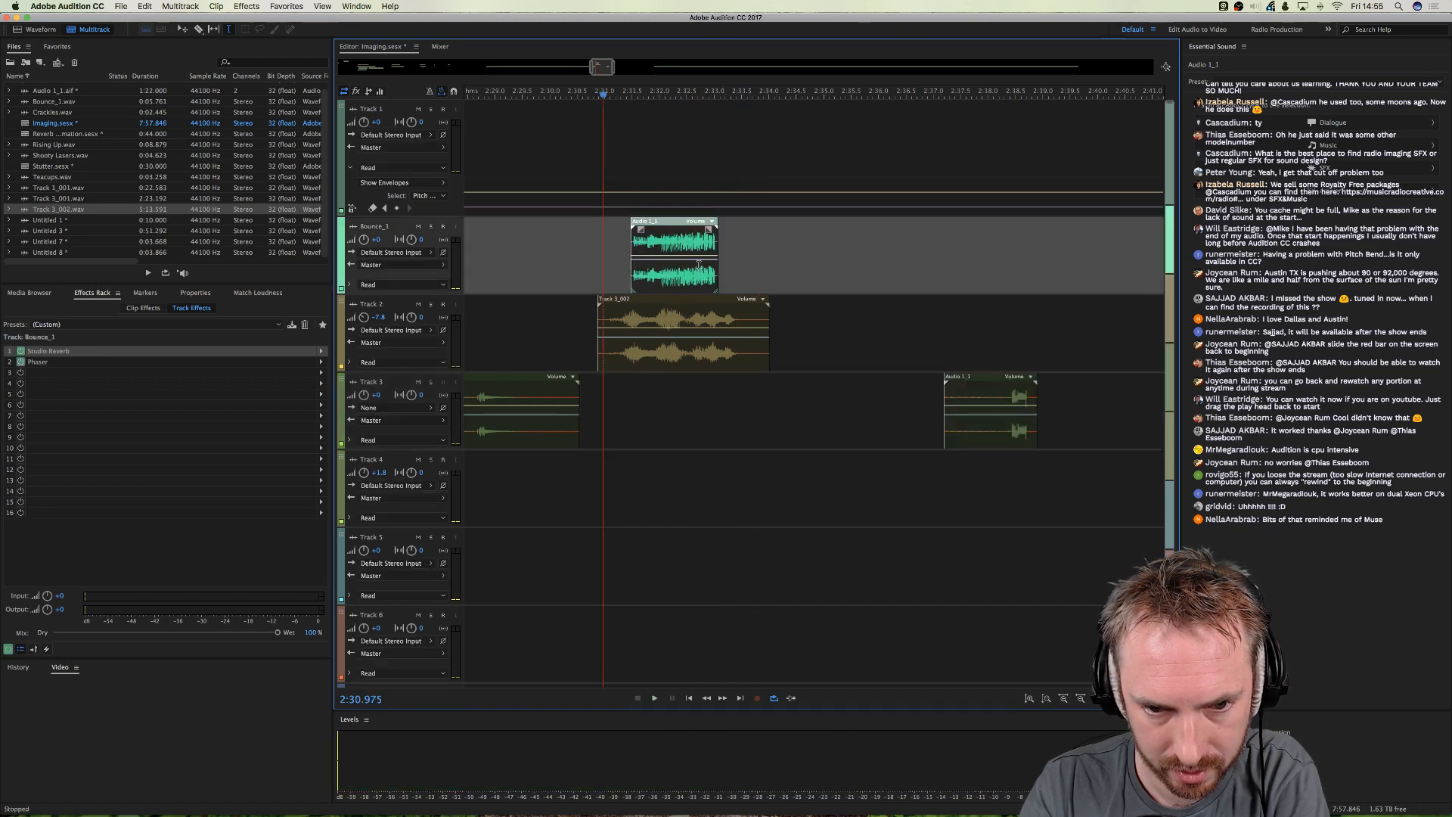
key(space)
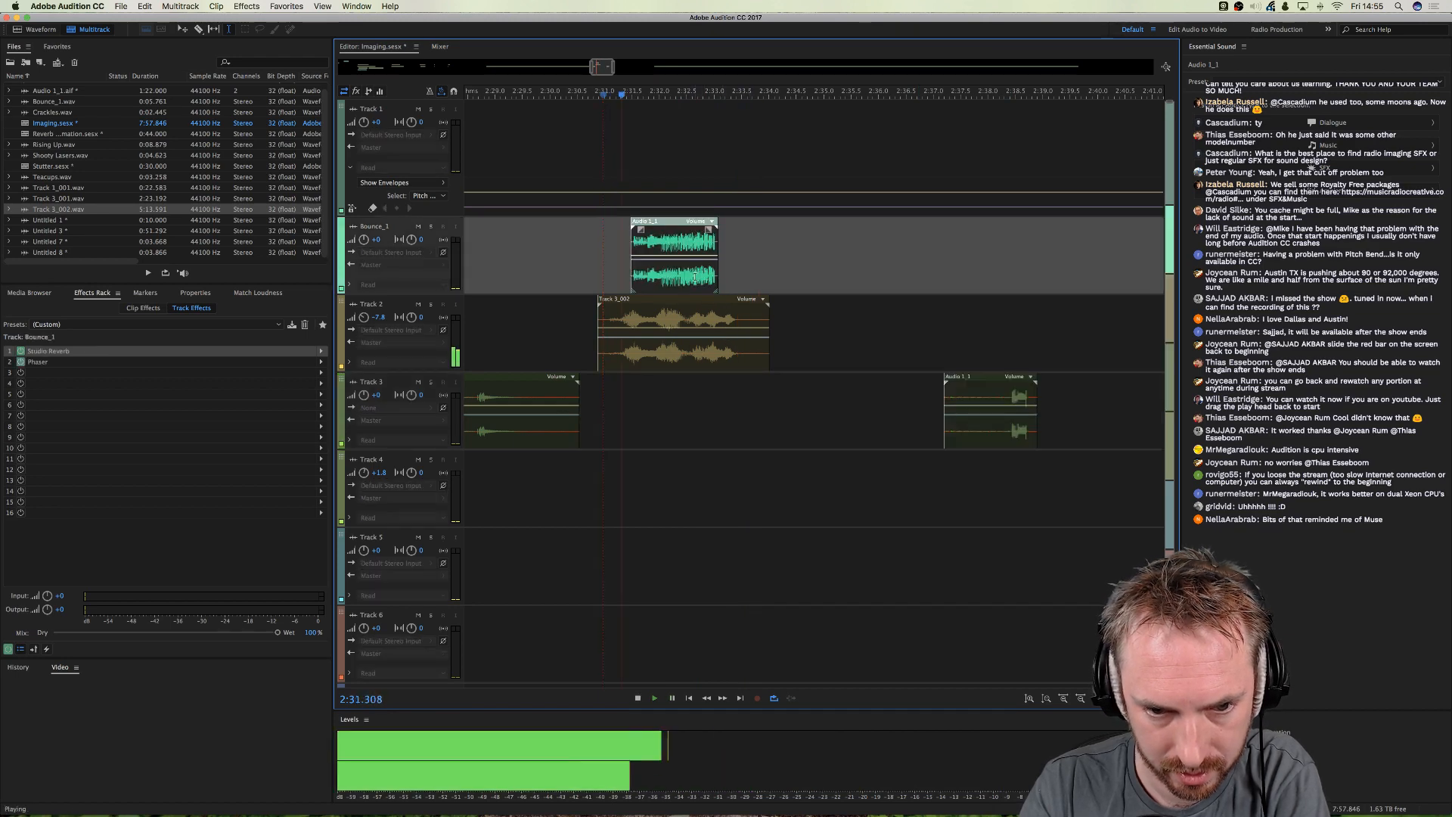
click(625, 264)
key(space)
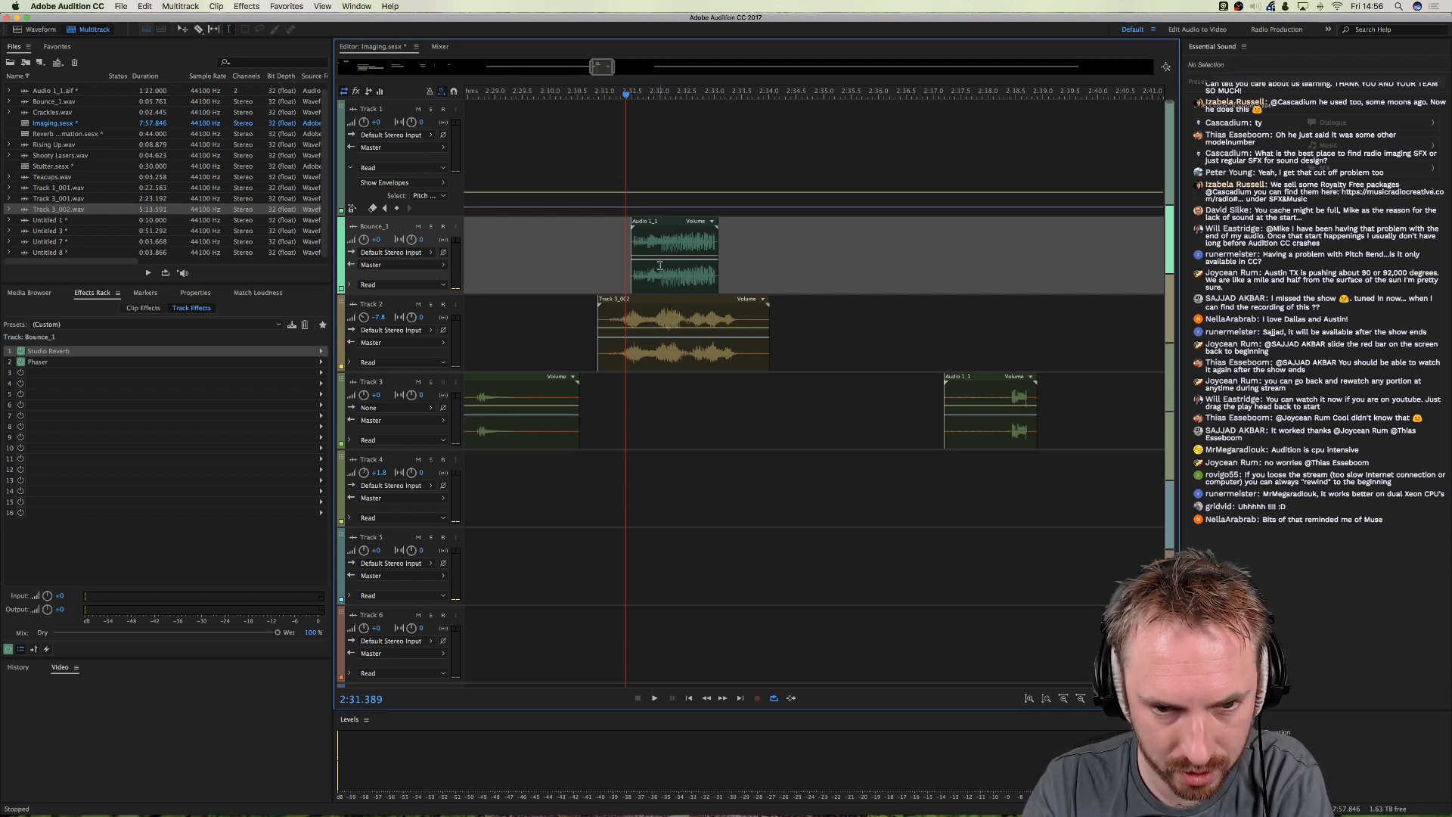
- Move the Audio 1_1 burst down to Track 6 at about 2:31.5 and add a Studio Reverb effect to that track
drag(655, 235, 659, 546)
drag(655, 601, 659, 635)
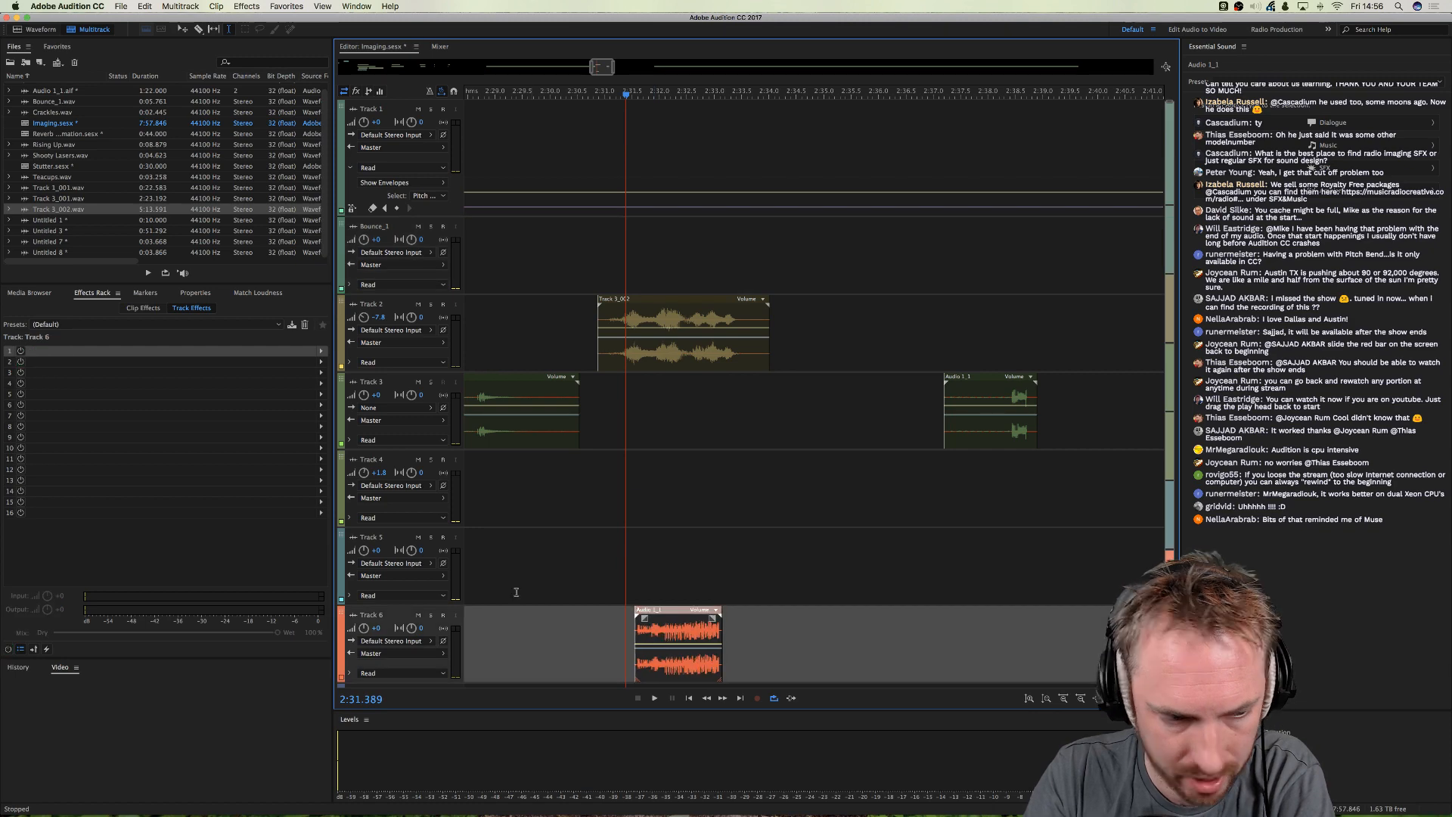
click(320, 352)
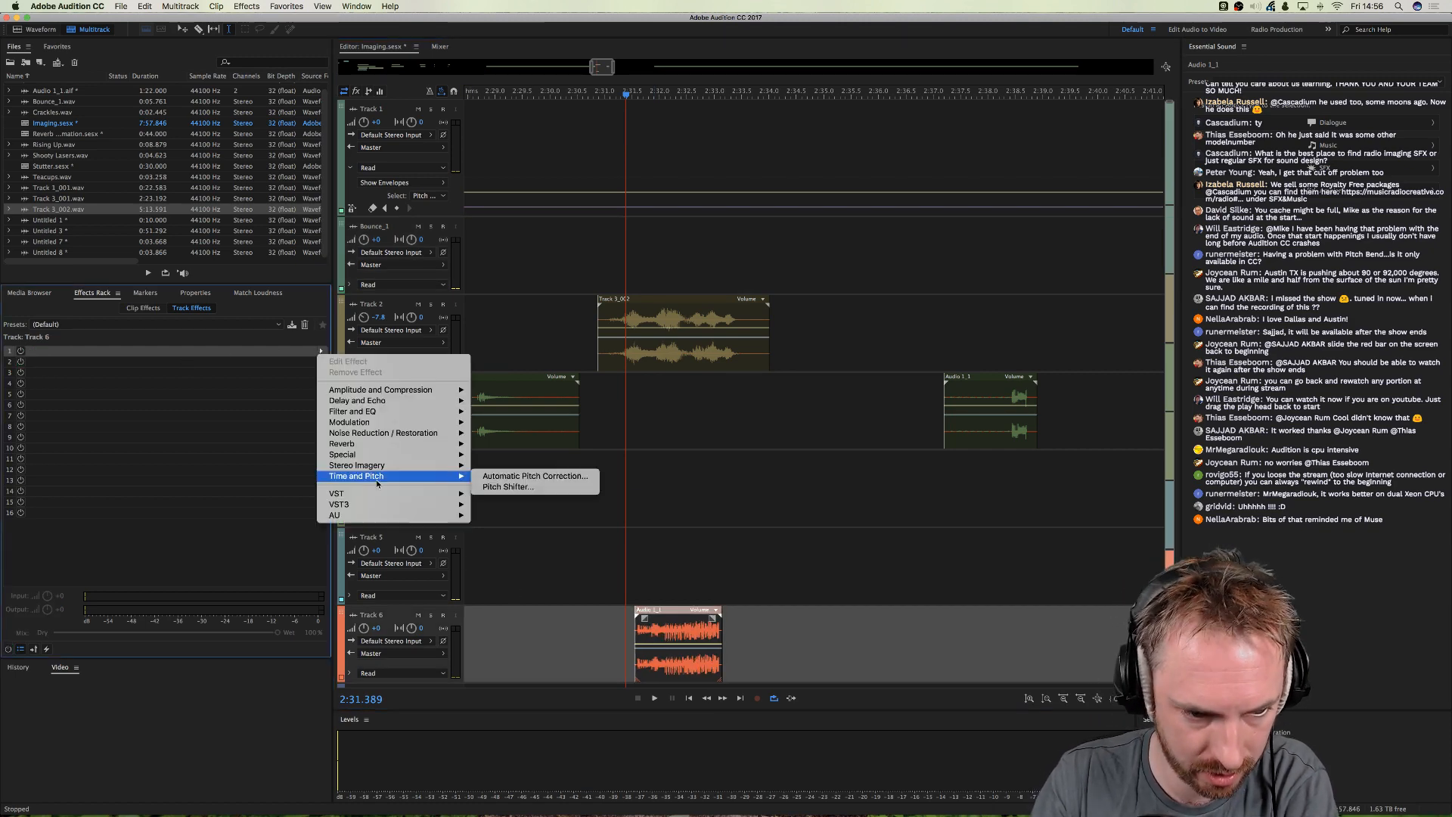
mouse_move(423, 444)
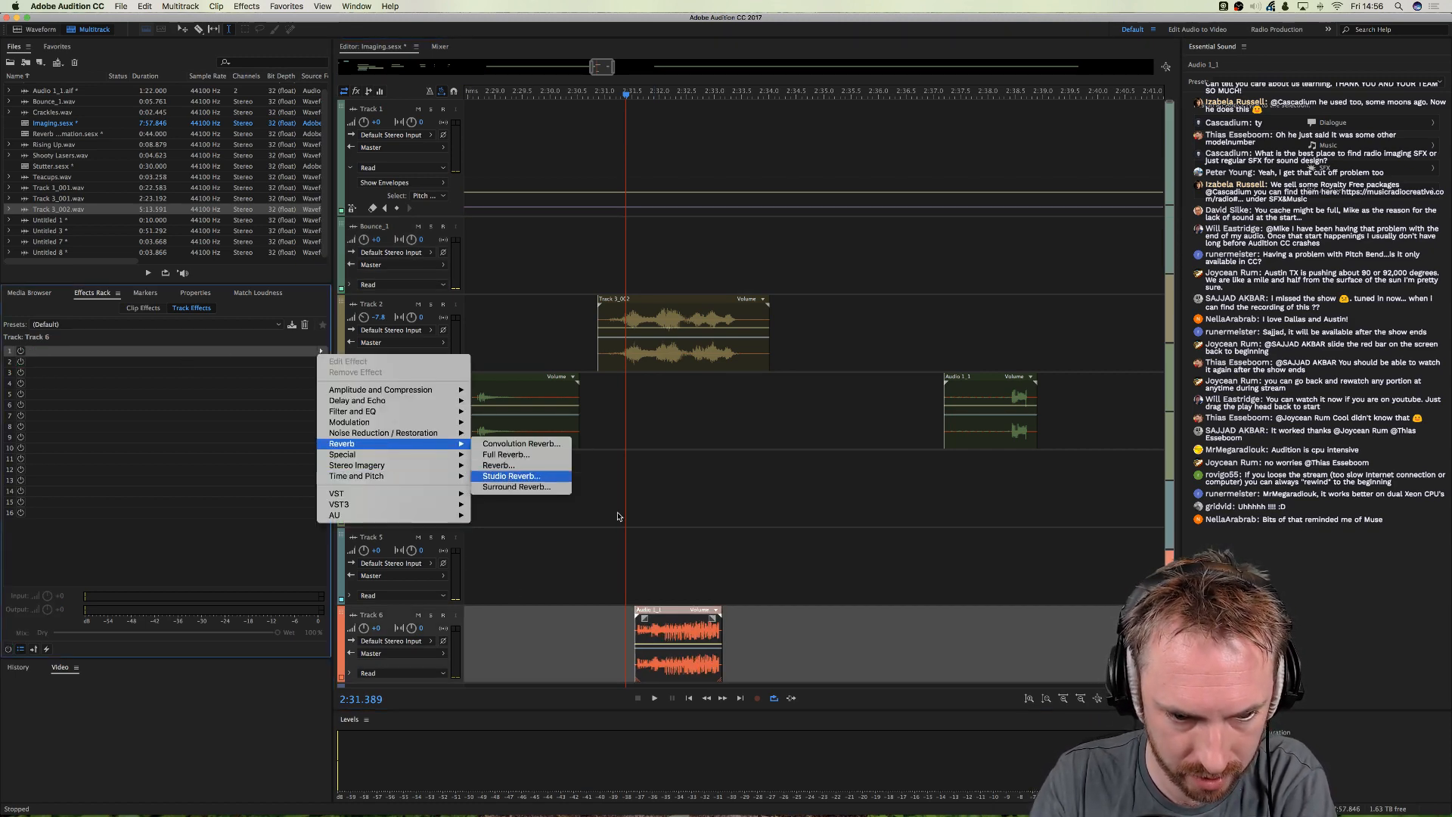
key(Return)
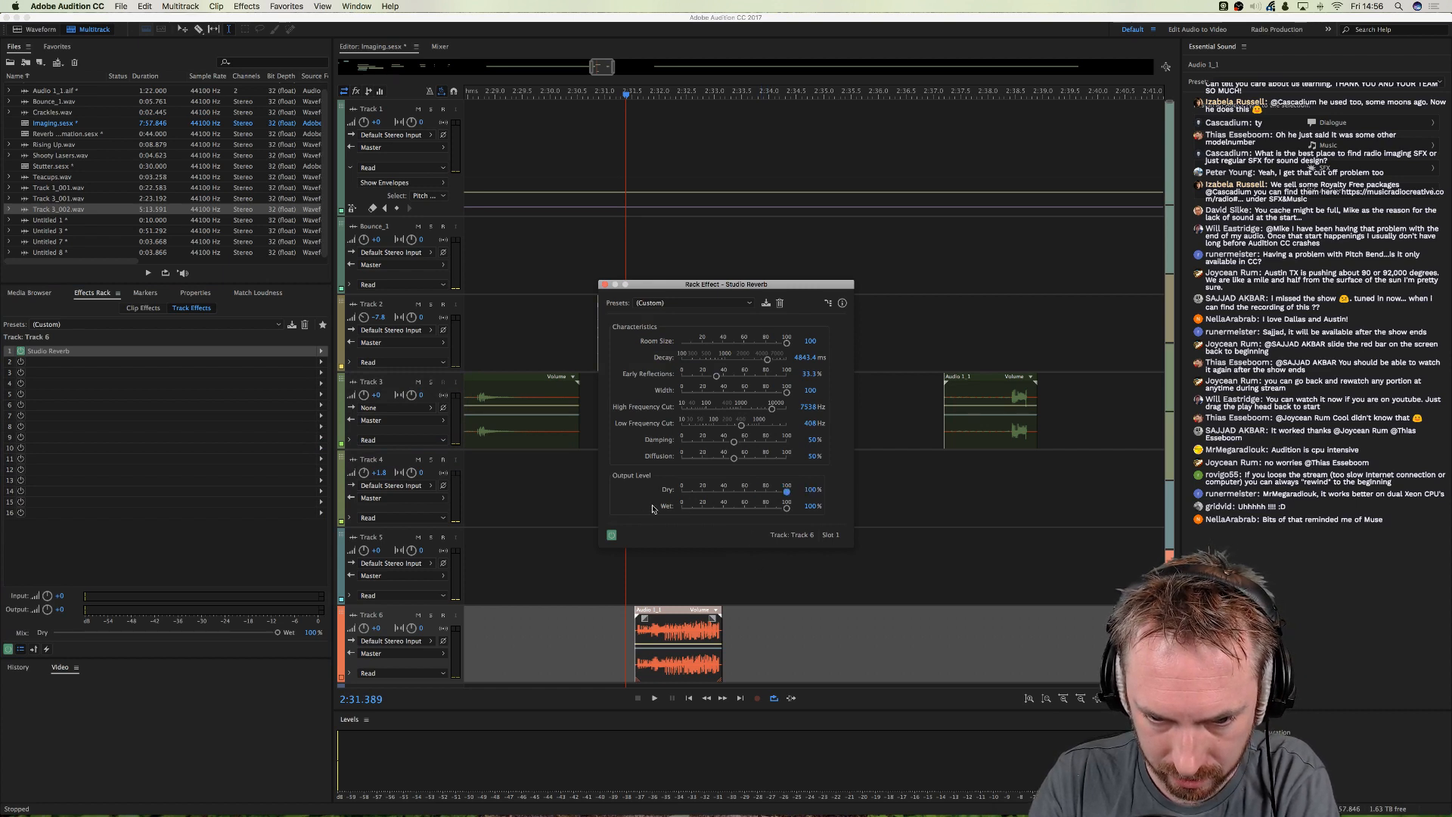
- During playback, raise Track 6's Studio Reverb decay to near maximum, set Dry to 38.7% and Wet to about 58%, and close the effect
key(space)
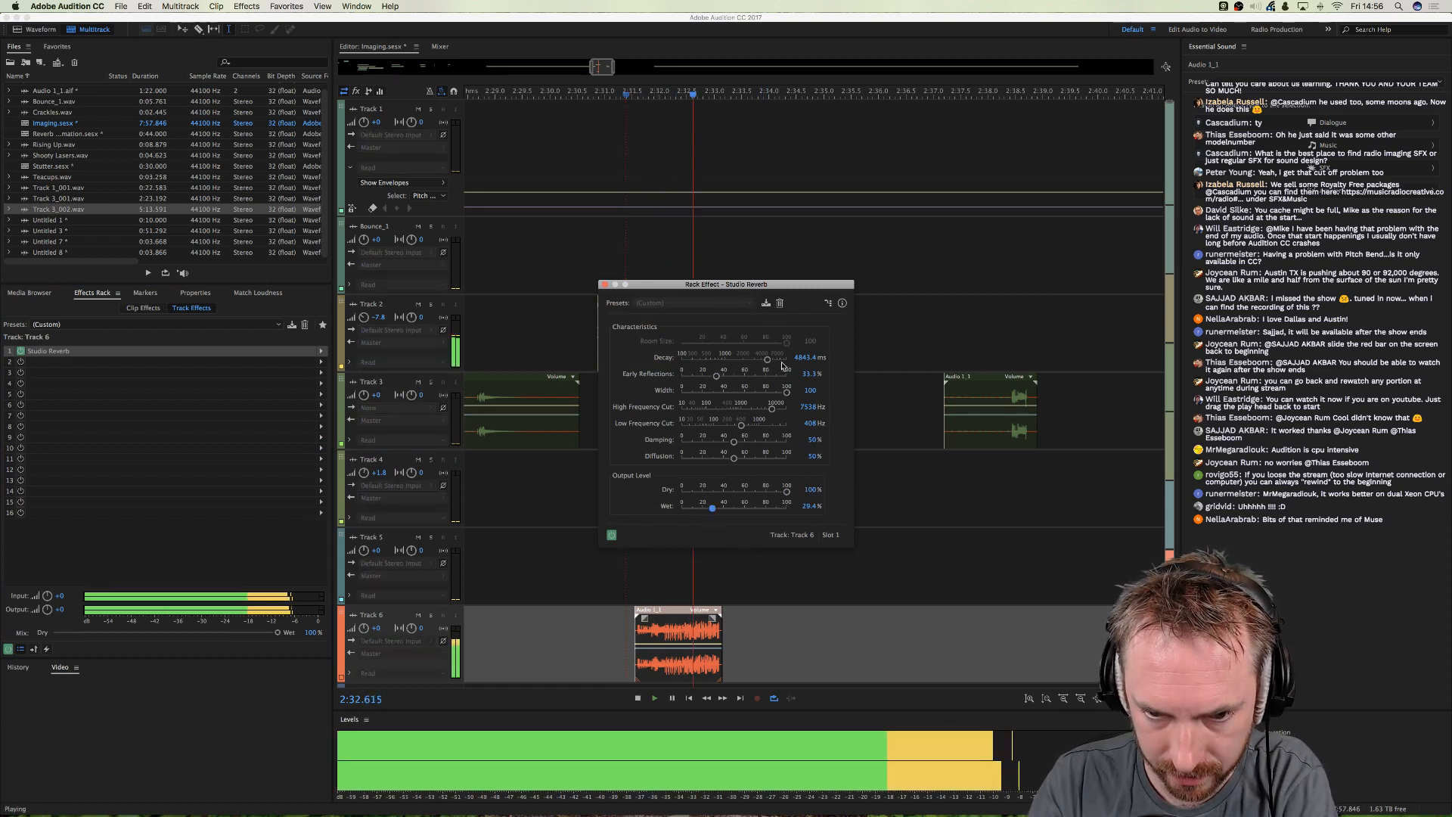
drag(767, 362, 787, 360)
mouse_move(712, 507)
mouse_down()
mouse_move(745, 508)
mouse_move(722, 492)
mouse_up()
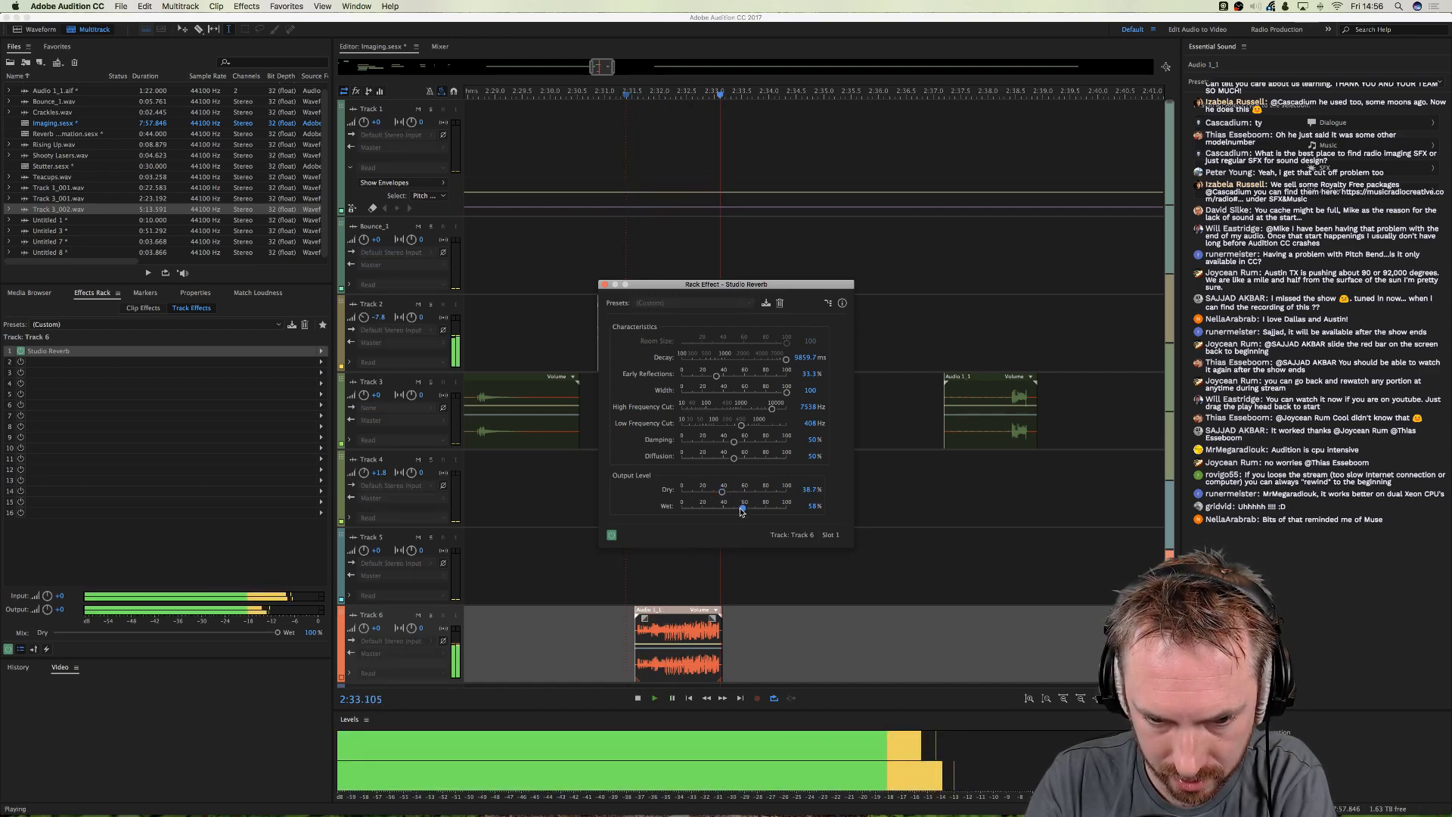
click(605, 285)
key(space)
- Delete the Track 3_002 hit from Track 2 above the Audio 1_1 burst
click(657, 327)
key(Delete)
scroll(711, 89, down, 1)
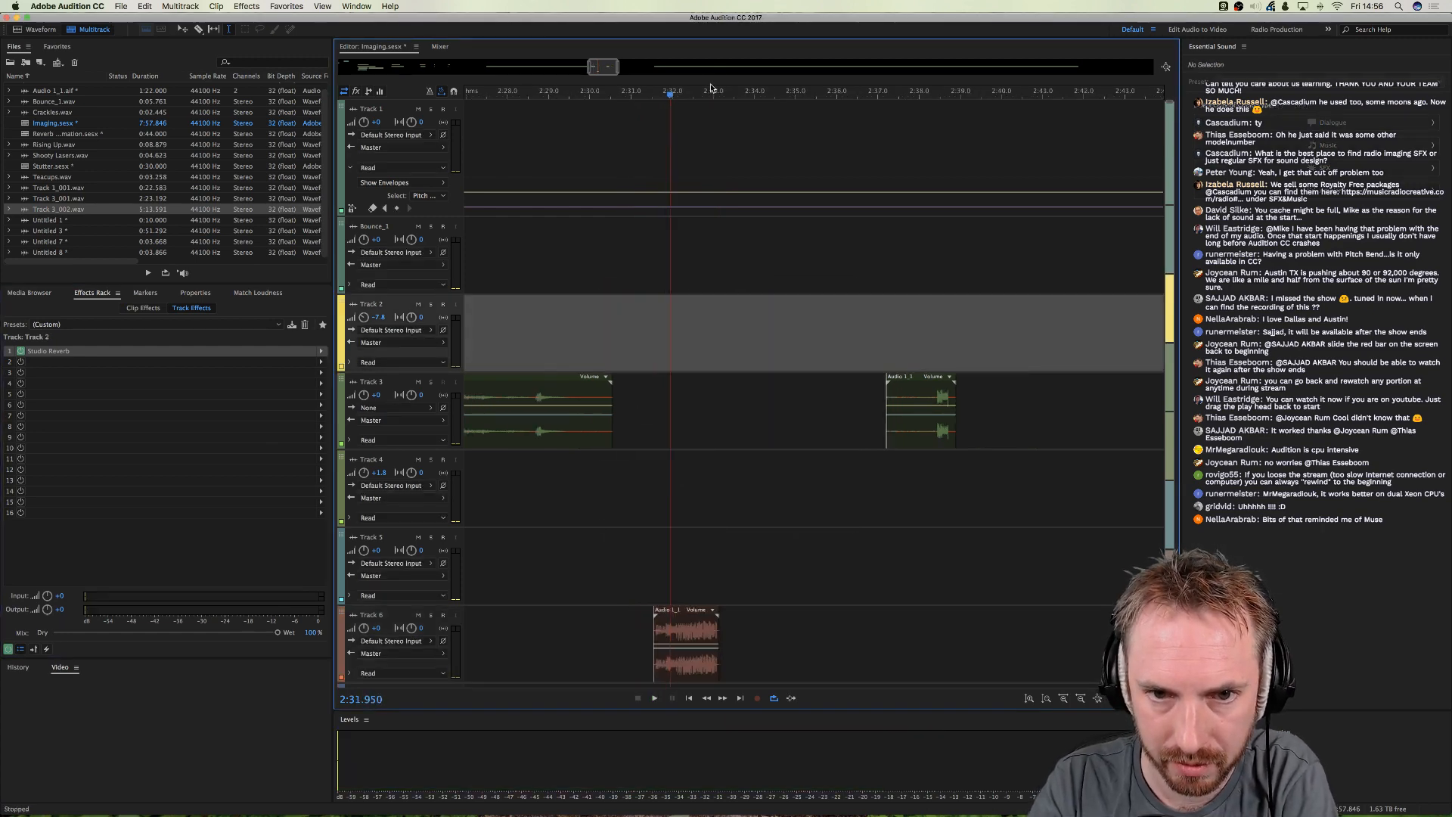
- Audition the rest of the Track 3_002 clip on Track 3 and delete the clip
scroll(711, 88, down, 5)
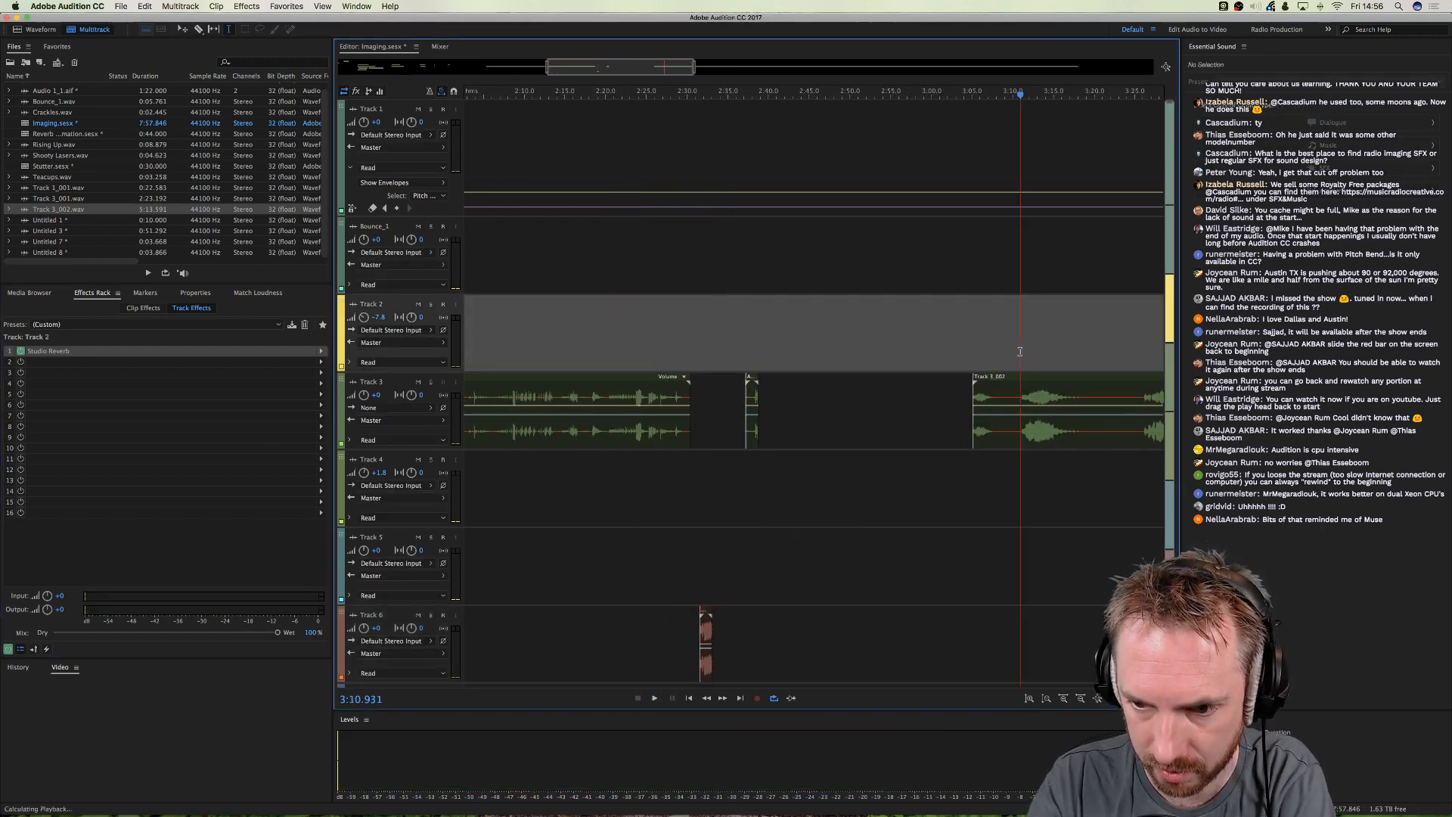
key(space)
scroll(1033, 97, down, 3)
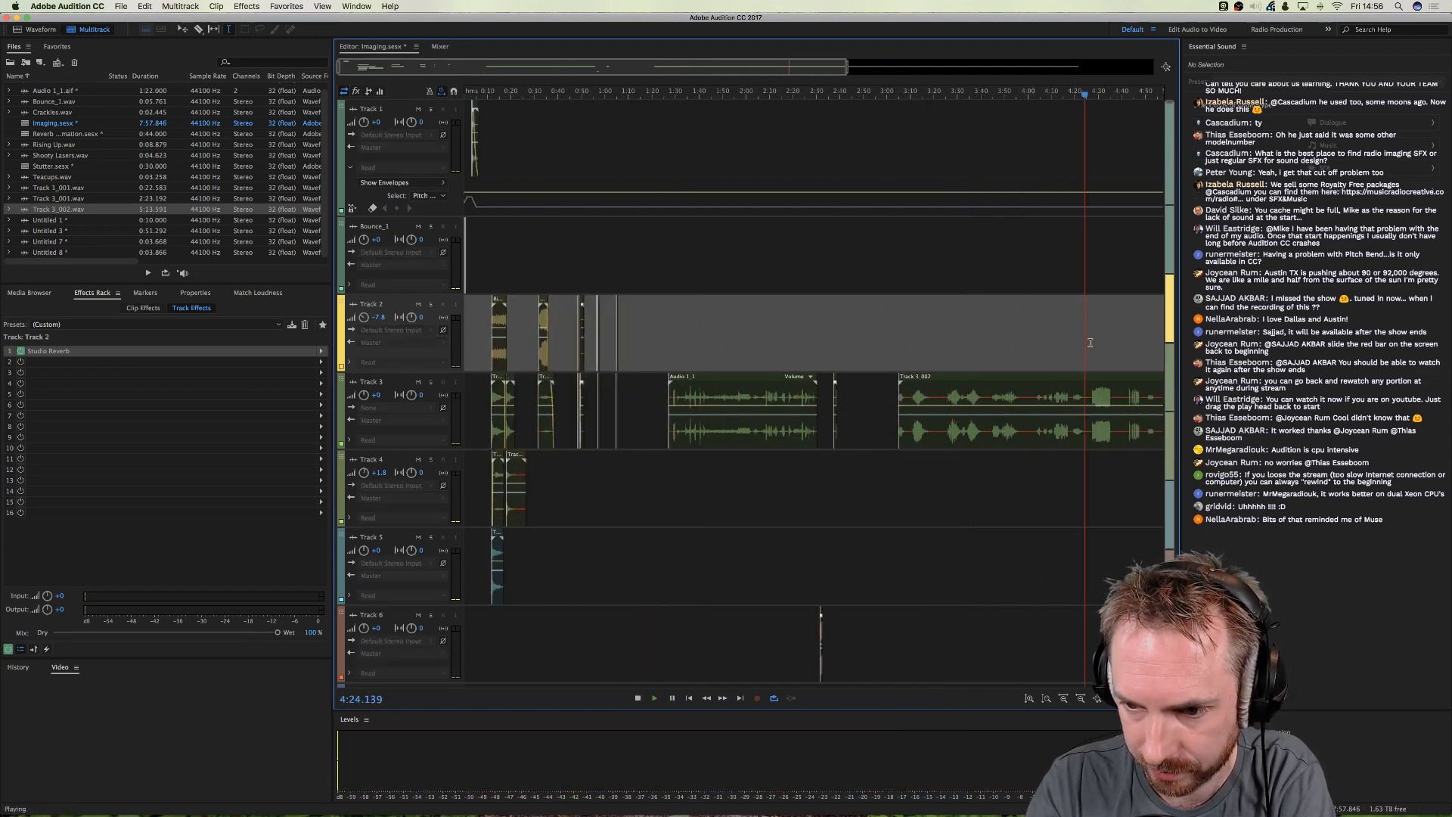
key(space)
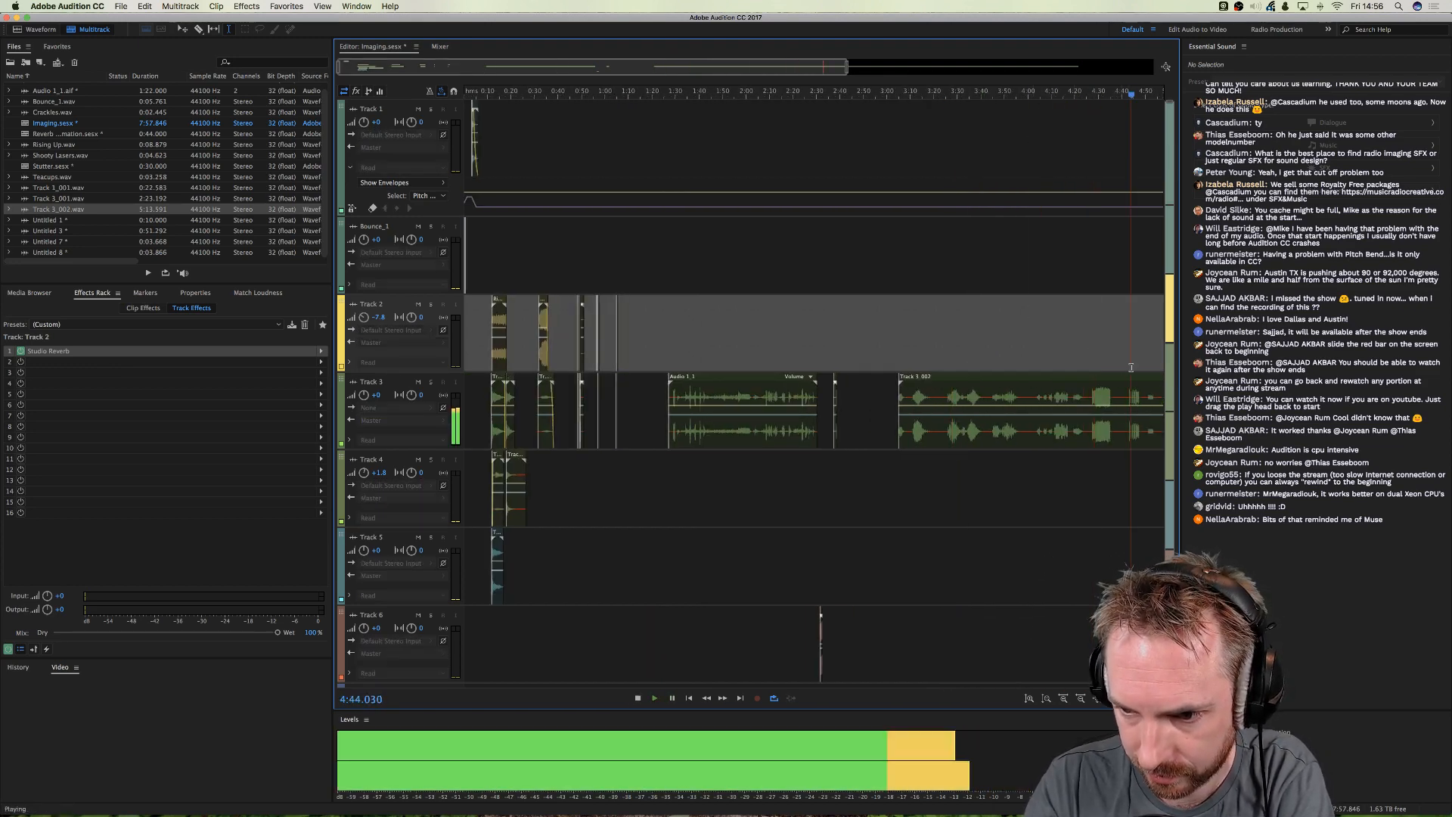
click(1036, 404)
key(Delete)
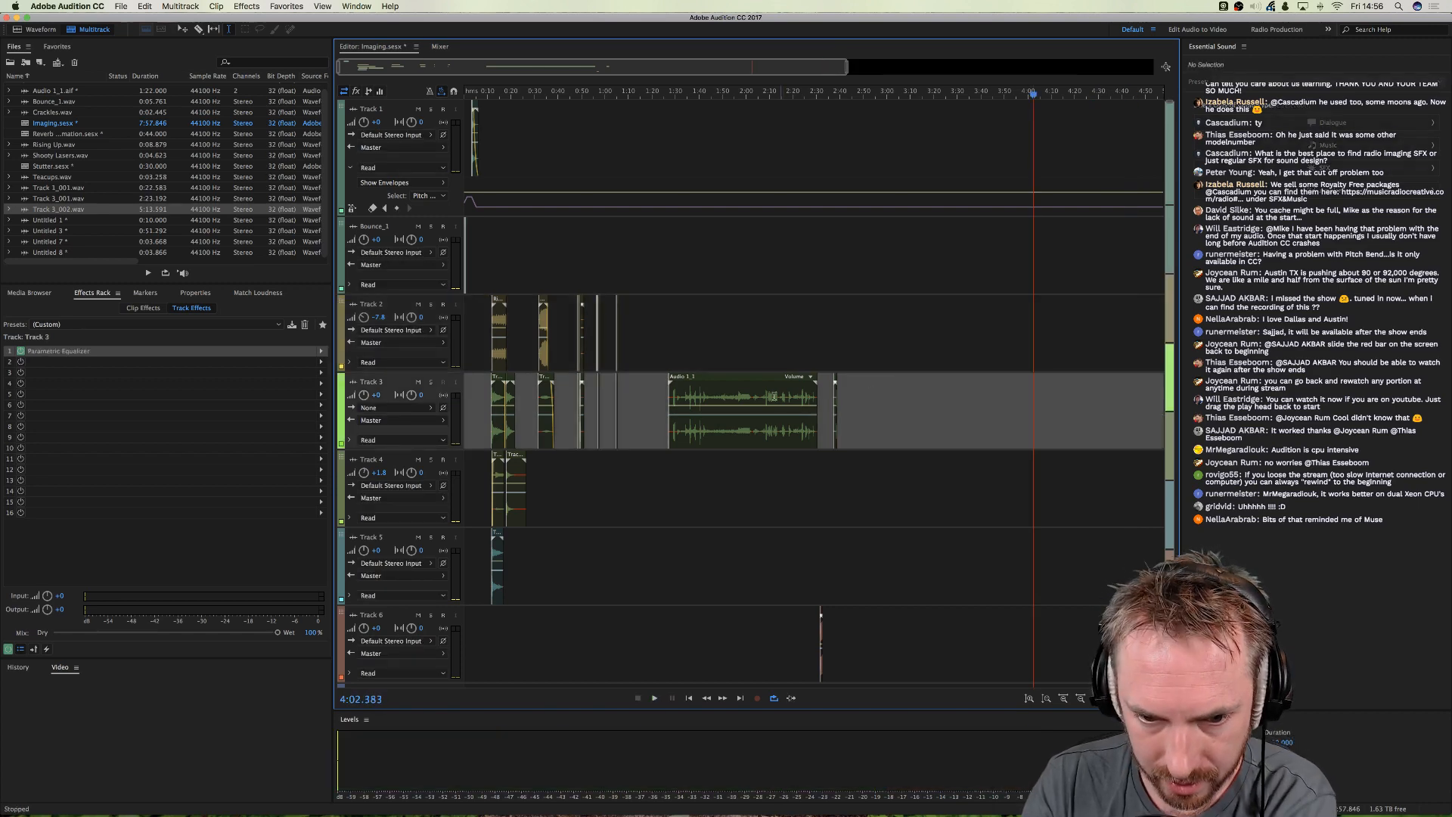
- Place Track 3_001.wav on Track 2 at about 2:45 and start playing it
drag(50, 195, 877, 330)
click(862, 305)
key(space)
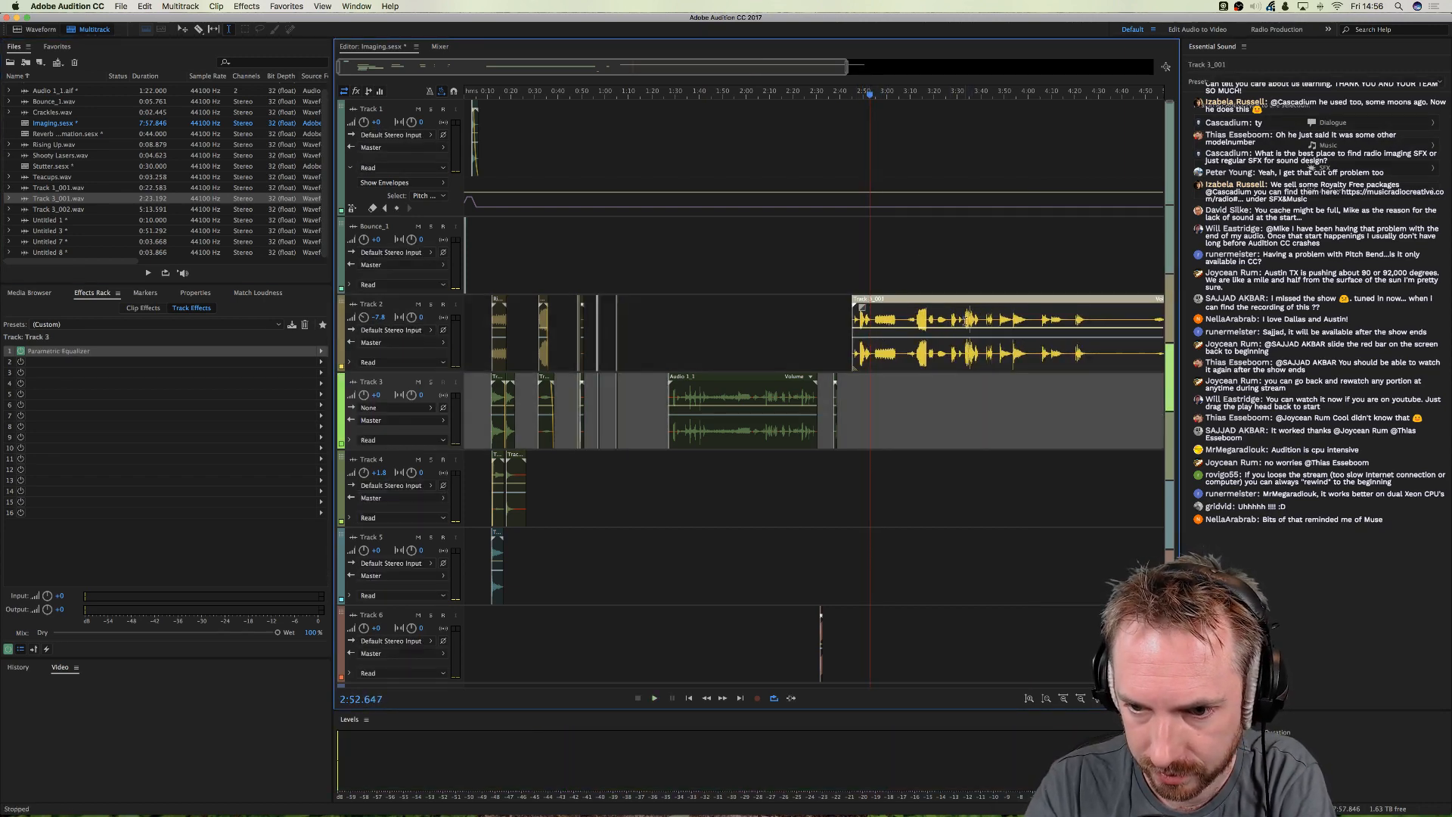
- Delete the opening of the Track 3_001 clip on Track 2, up to at least about 3:33
click(966, 318)
drag(966, 316, 825, 318)
key(Delete)
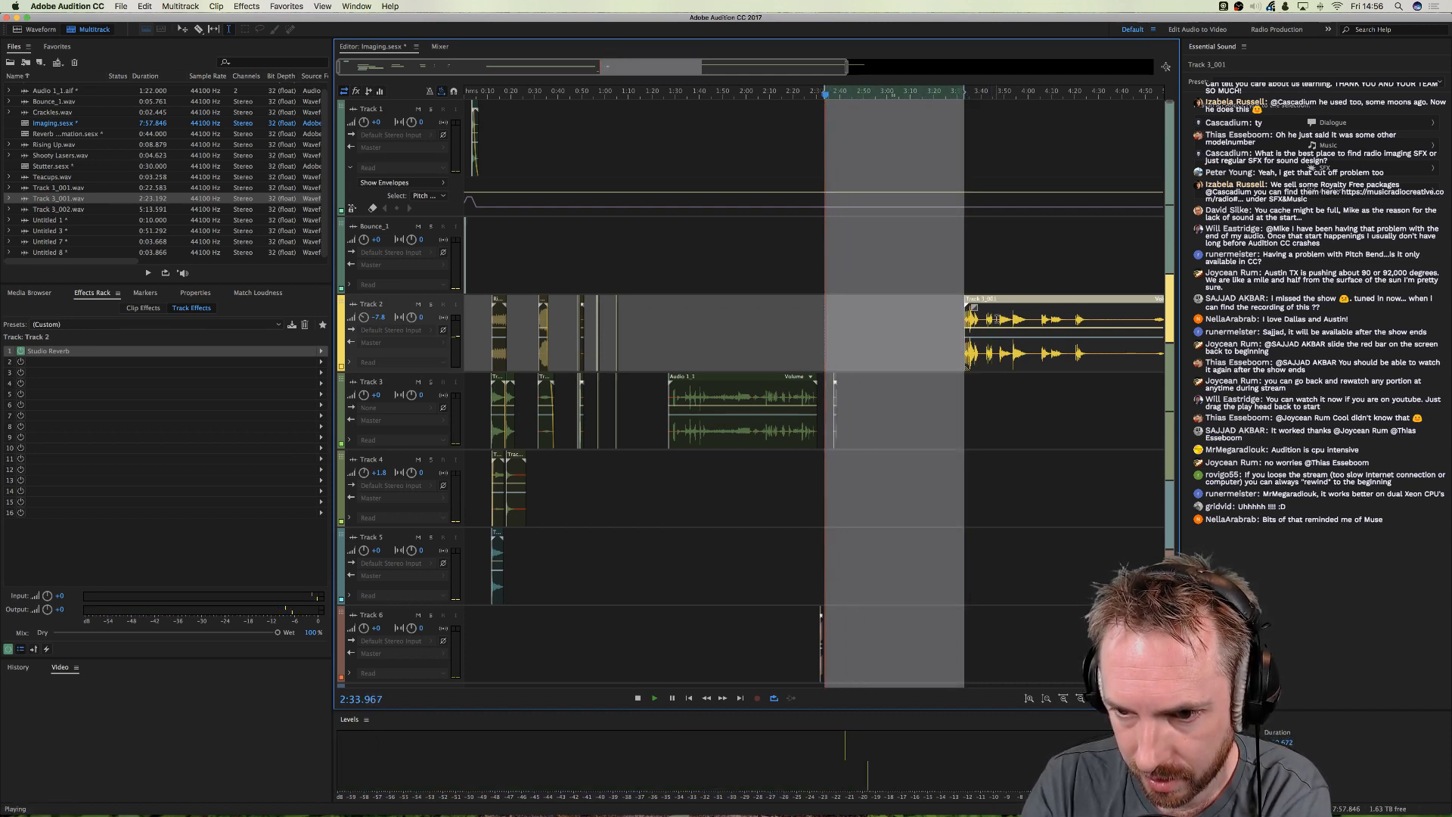
drag(998, 318, 876, 318)
key(Delete)
- Move the trimmed Track 3_001 clip earlier on Track 2 to start at about 2:30.6, aligning its first hit with the Track 6 burst
click(969, 319)
drag(1008, 315, 822, 317)
click(828, 96)
scroll(828, 96, up, 10)
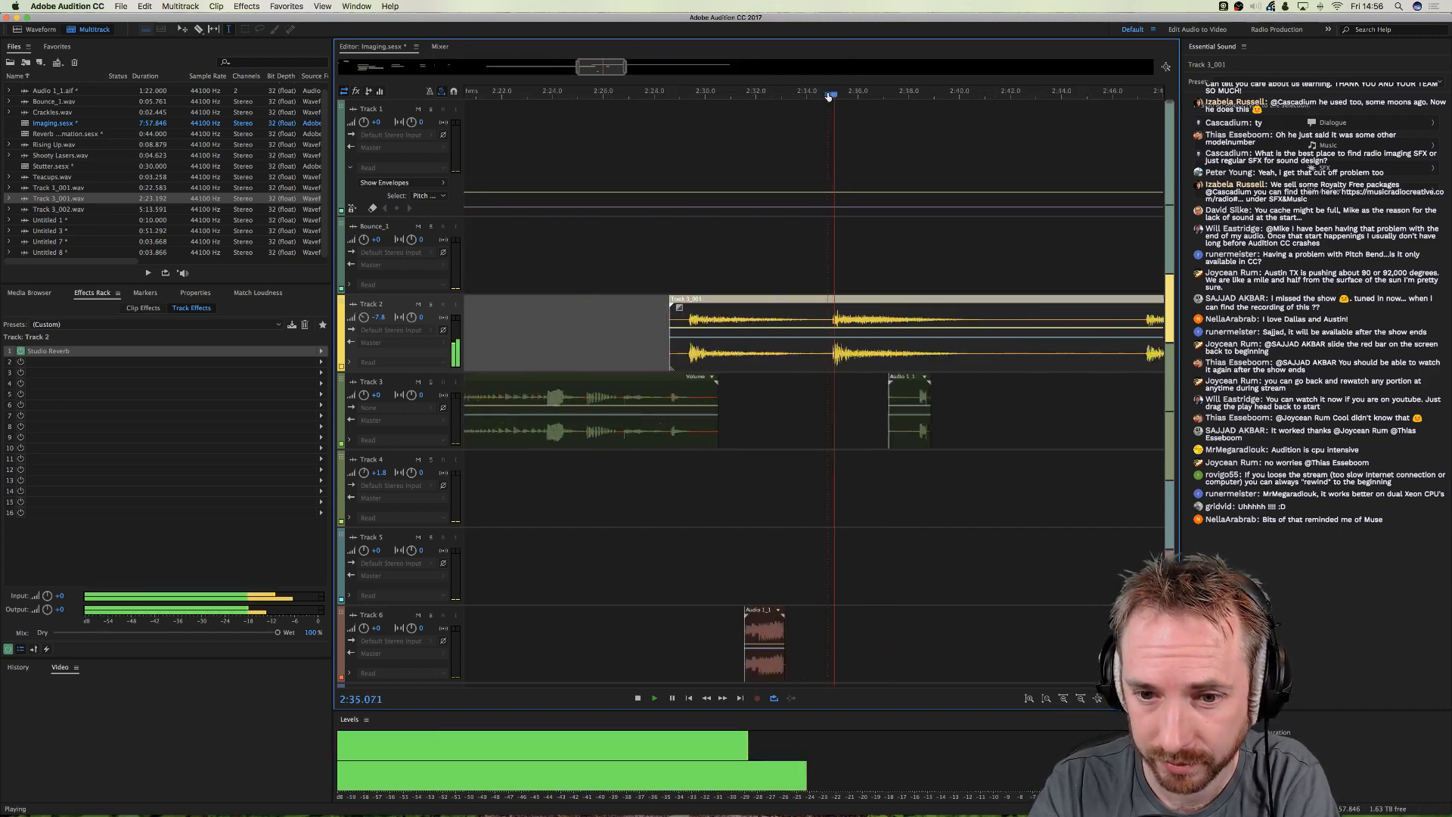
key(space)
drag(831, 357, 693, 372)
- Audition the new hit and move the short Audio 1_1 piece on Track 3 earlier to end at about 2:31.5
click(693, 384)
key(space)
click(681, 391)
key(space)
drag(968, 430, 678, 427)
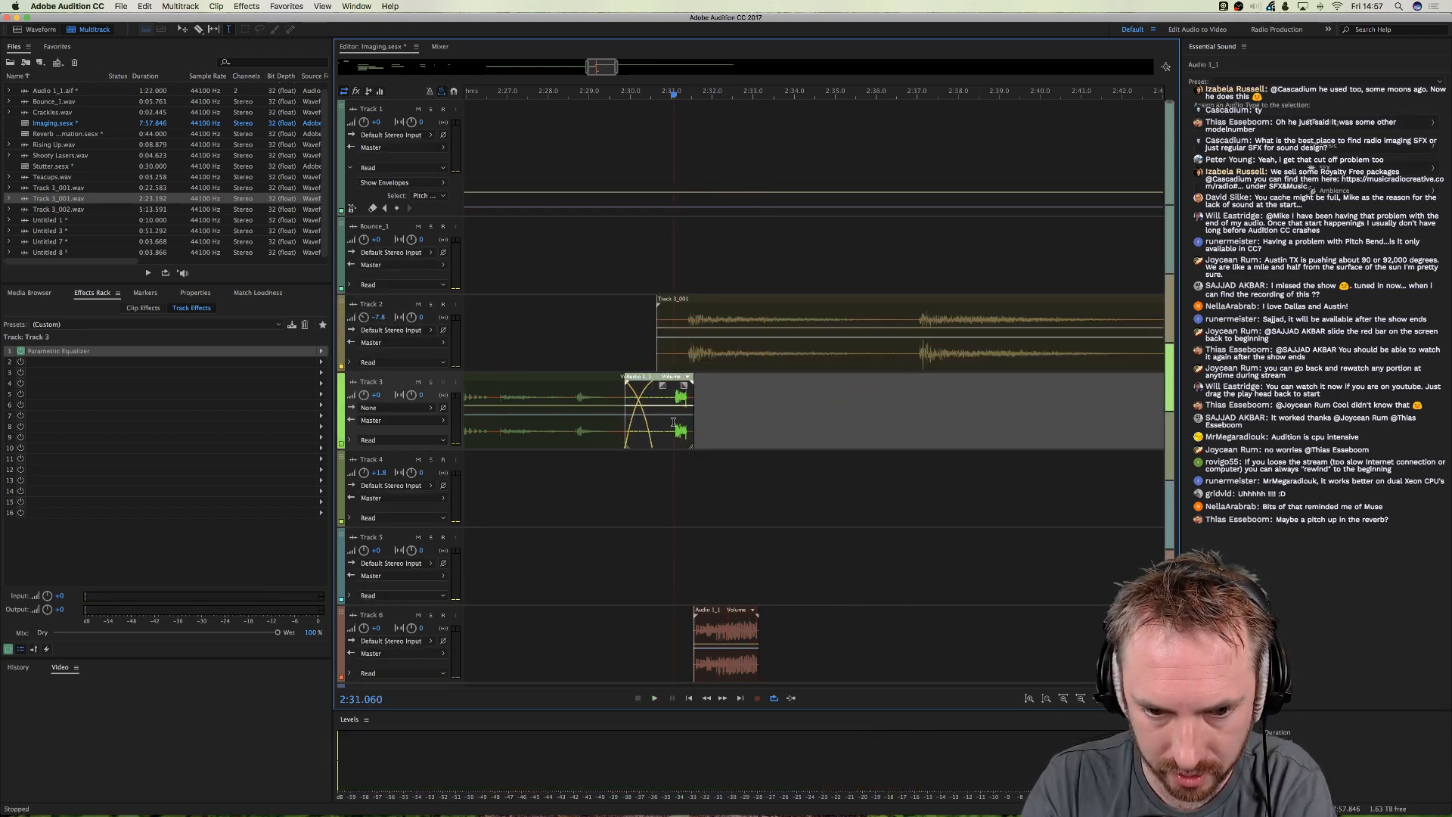
- Split the short Audio 1_1 piece on Track 3 at about 2:31.1 and move its end burst to about 2:37.8
key(super+k)
click(675, 468)
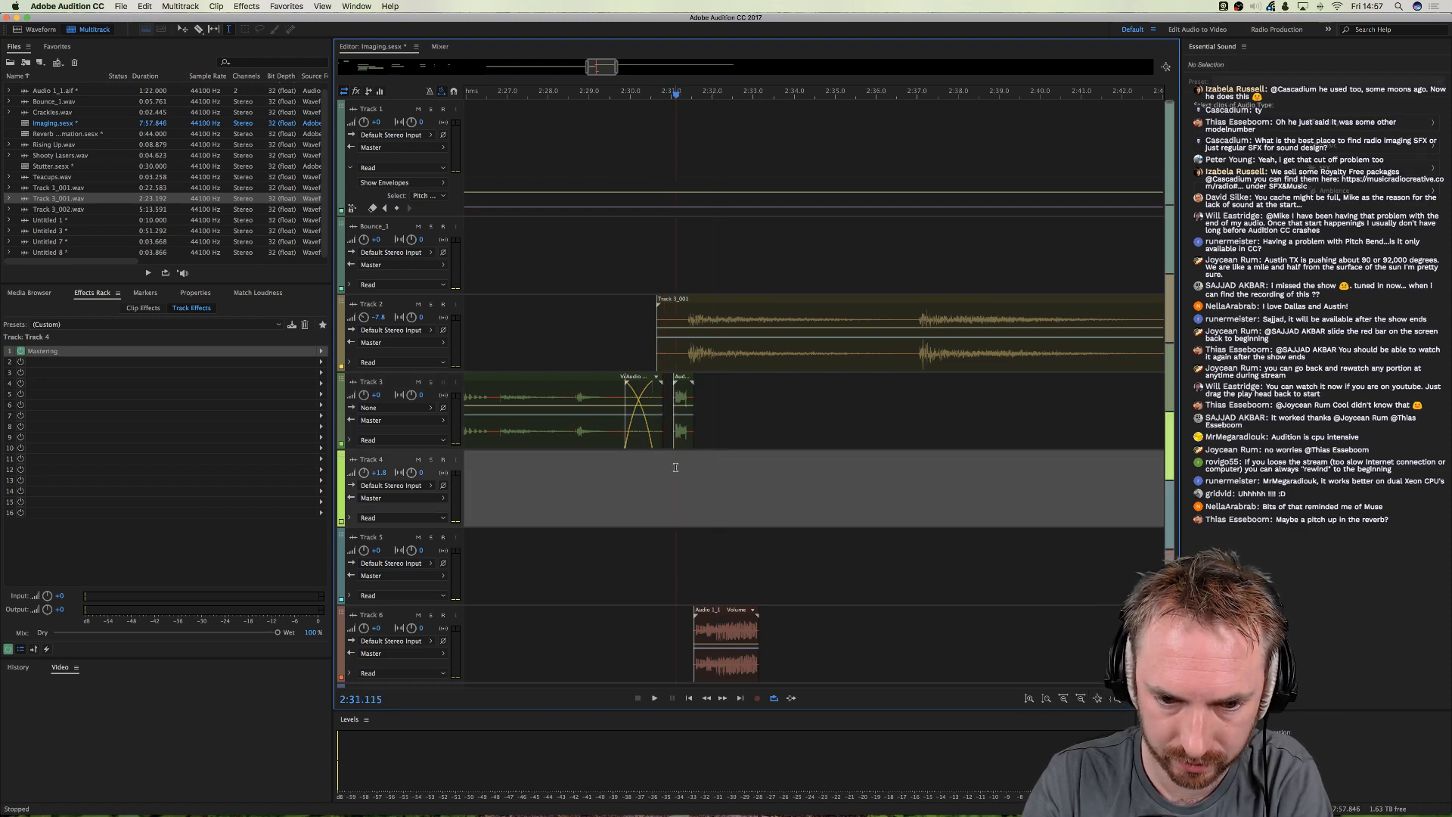
key(space)
drag(684, 442, 959, 441)
key(space)
- Split the Track 2 clip at about 2:36.6, place its trimmed remainder on Bounce_1 from about 2:31.2, and audition the layered hits
drag(902, 362, 703, 276)
key(Delete)
click(930, 386)
click(655, 270)
key(space)
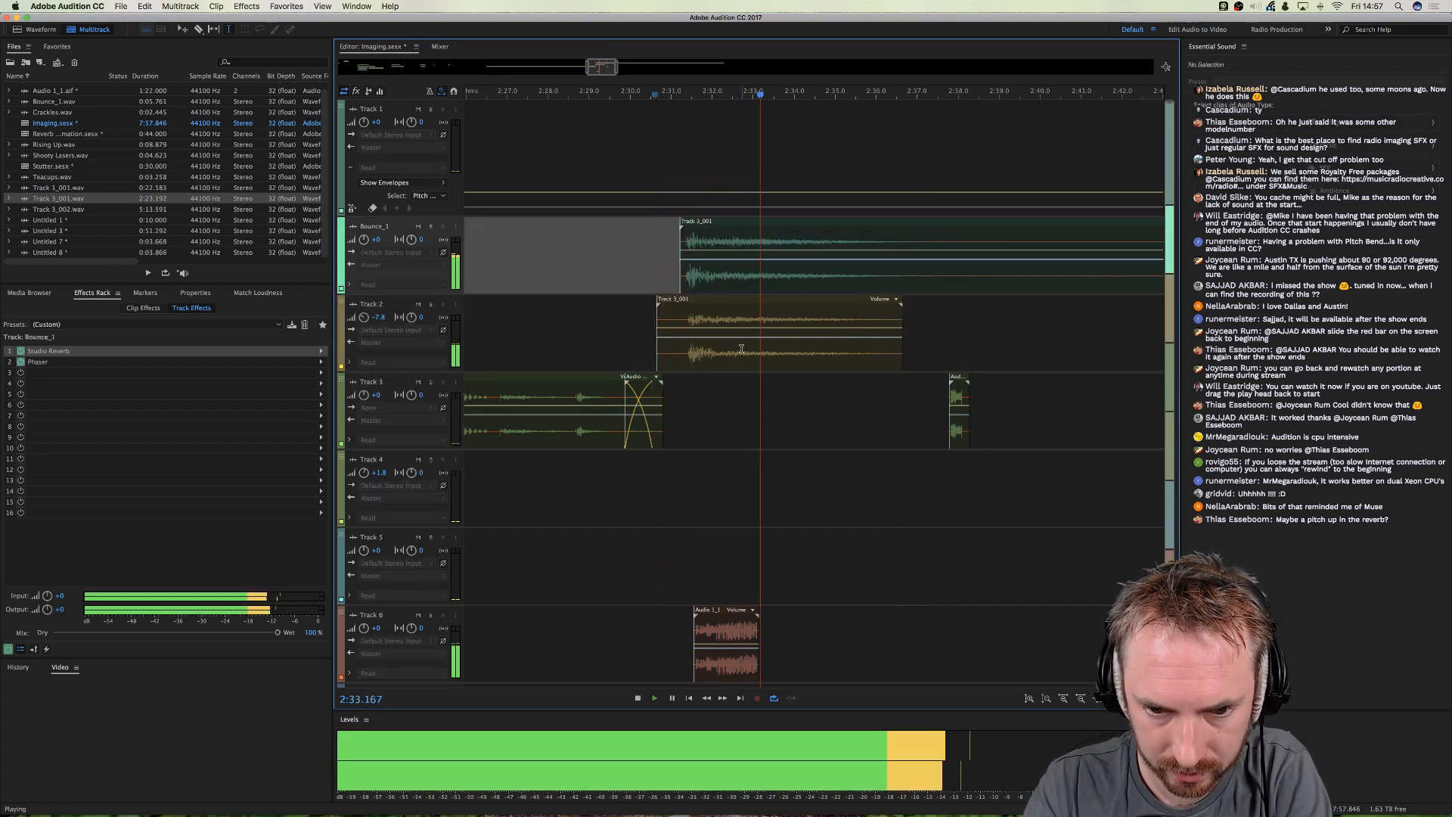
scroll(738, 94, down, 5)
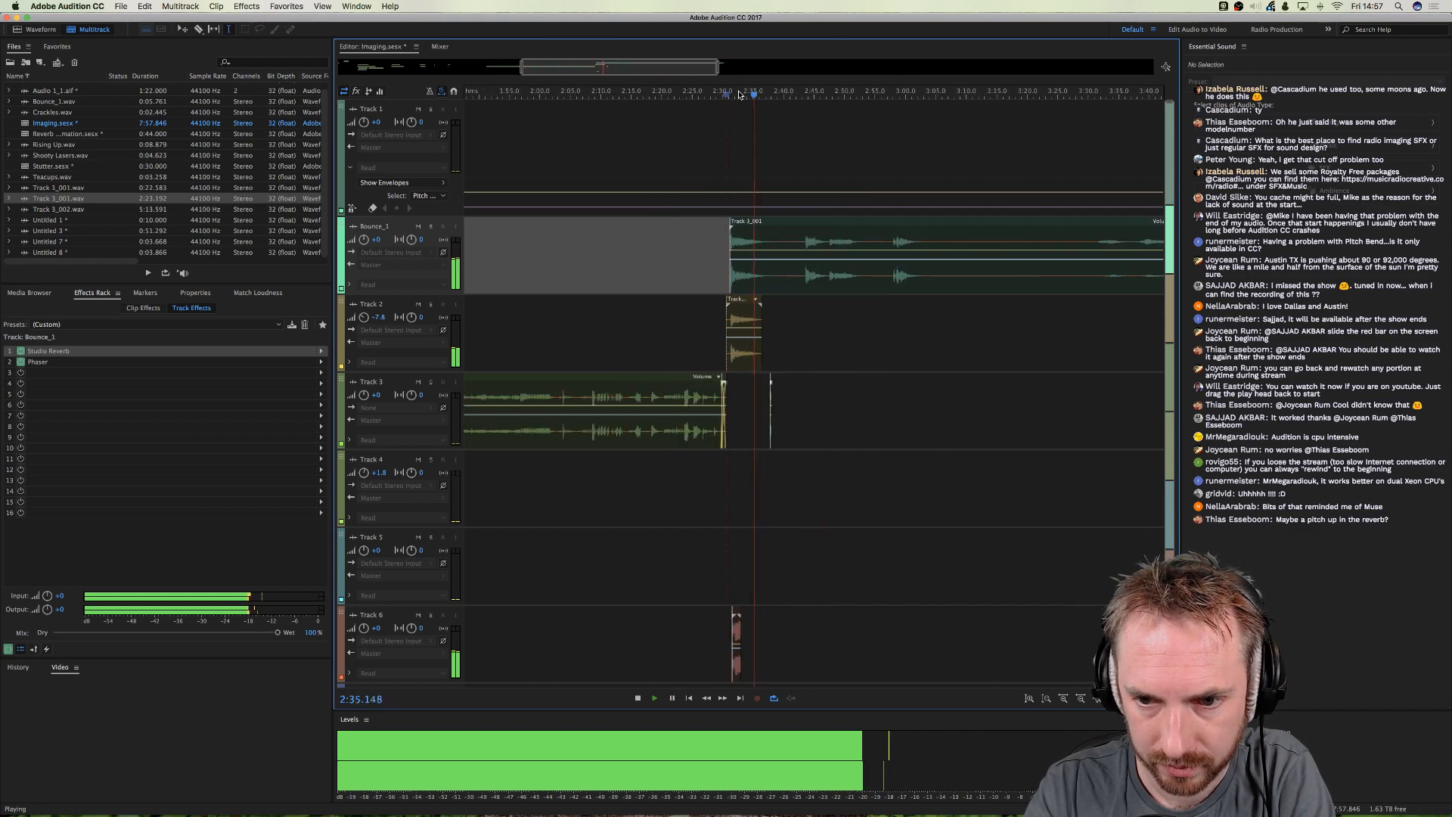
- Audition the other hits in the Bounce_1 clip and delete its opening up to about 2:47.9
click(894, 274)
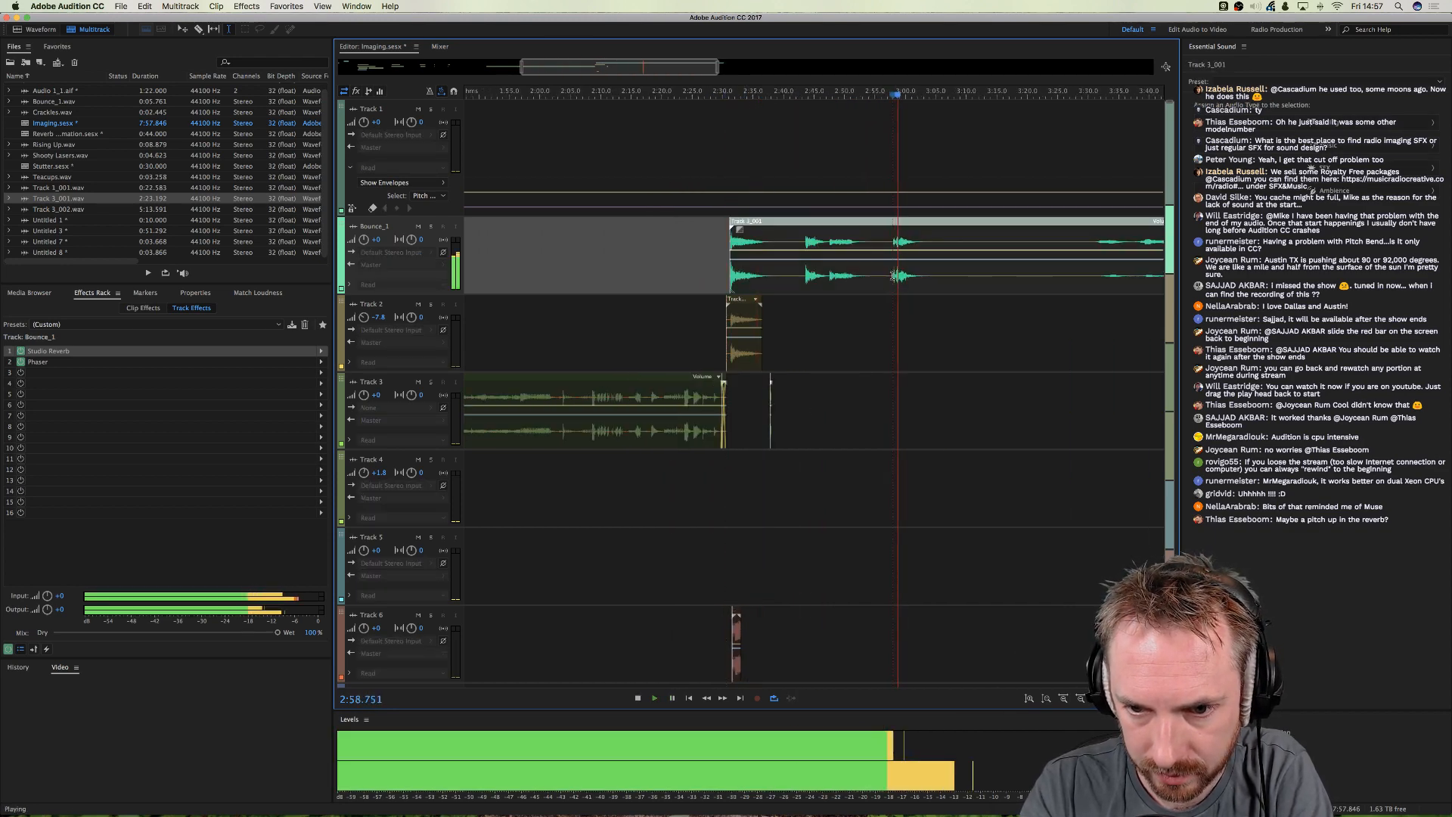
drag(894, 274, 805, 276)
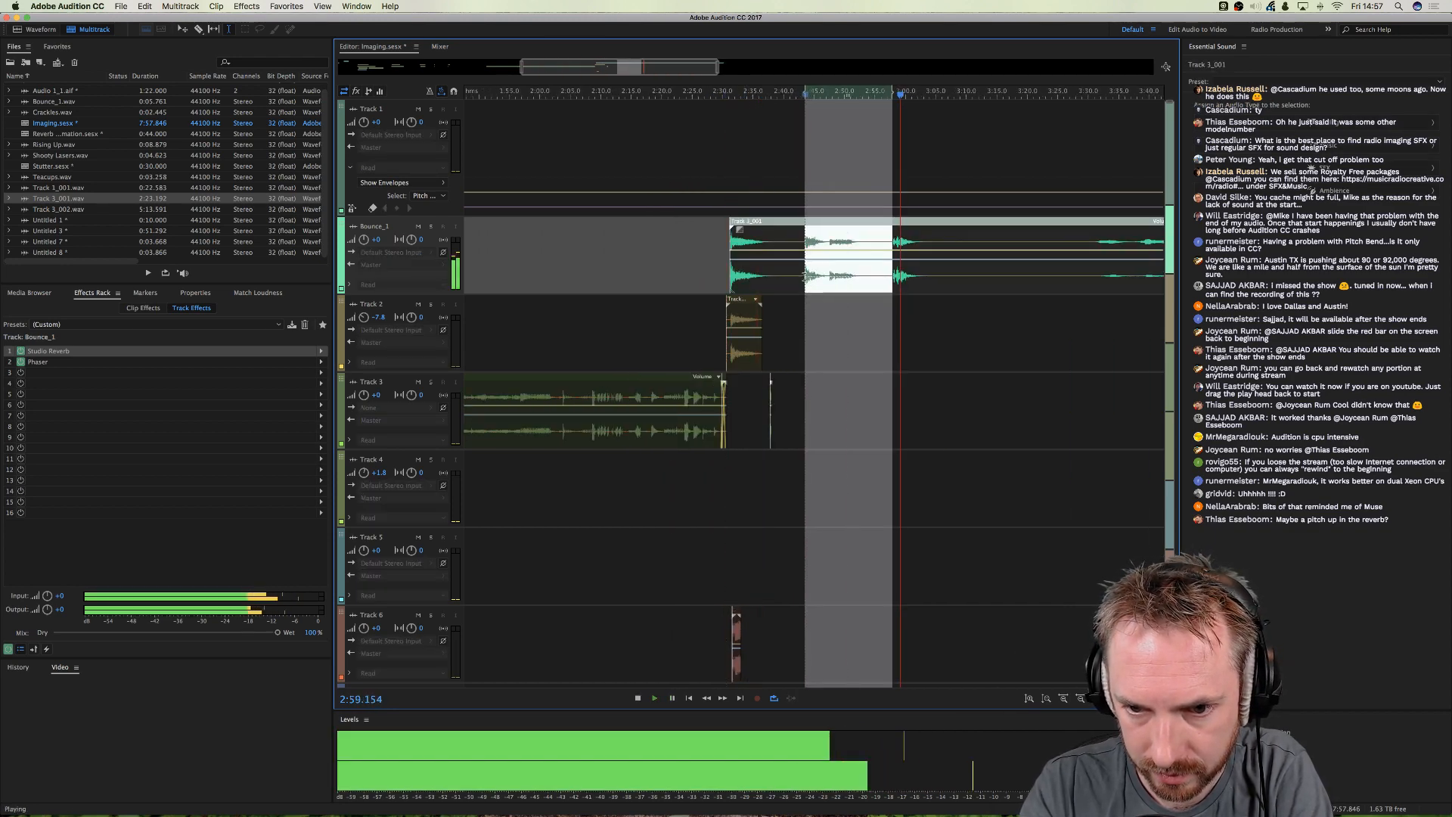
click(829, 276)
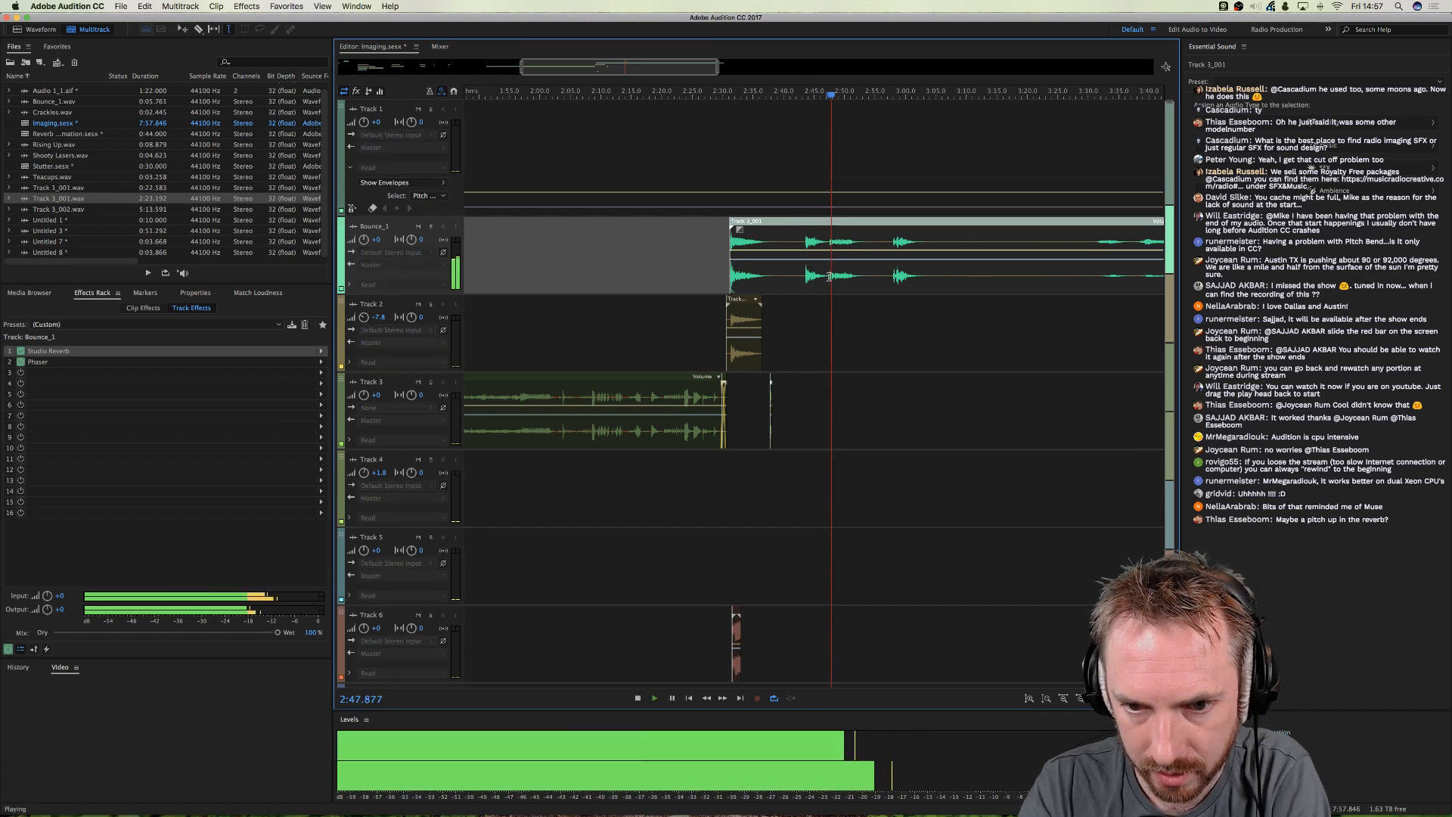
key(space)
key(Delete)
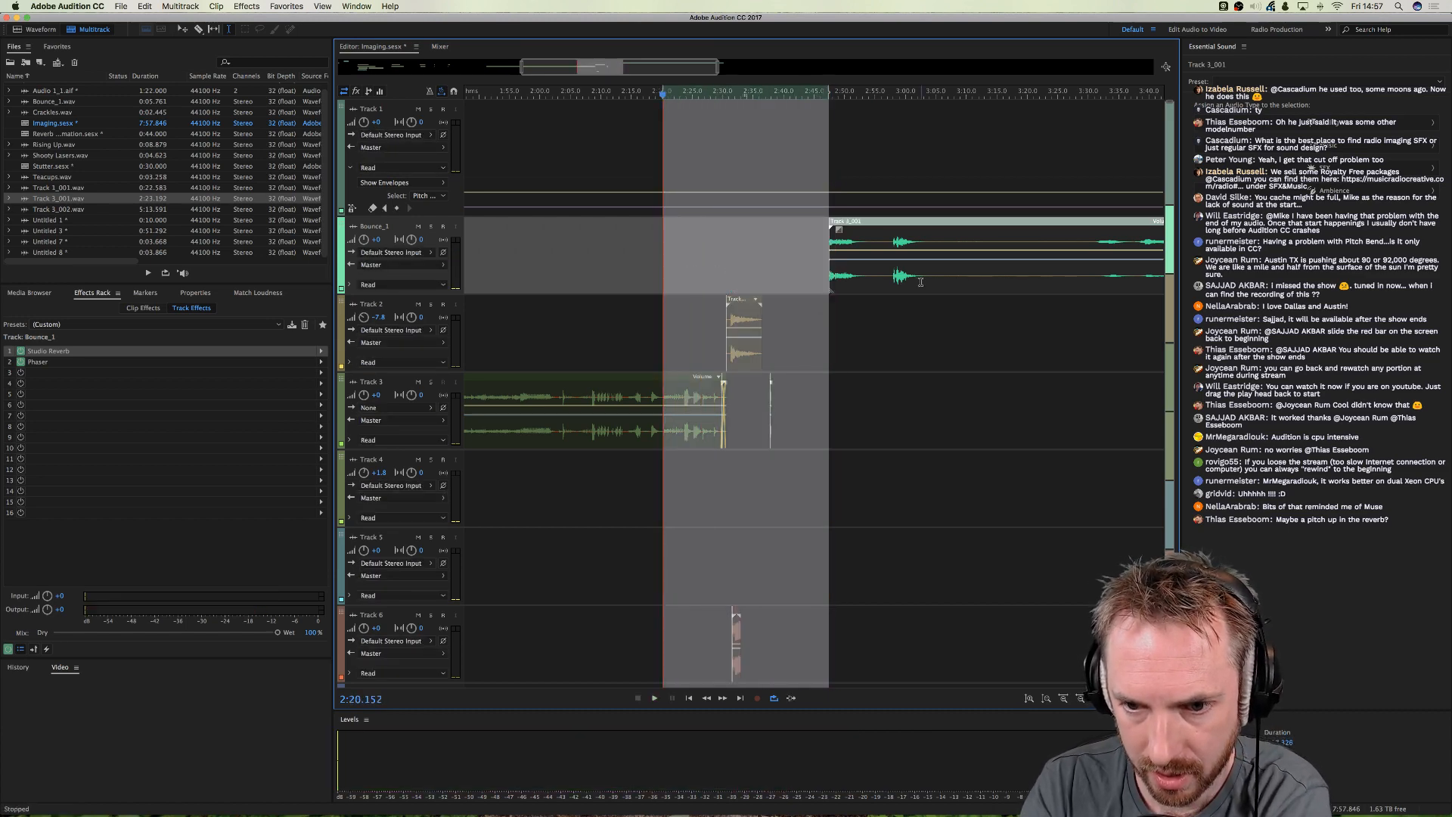
- Separate the first hit of the Bounce_1 clip at about 2:57.4, move it to start at about 2:31.3, and audition it
click(894, 281)
click(886, 279)
drag(889, 278, 760, 284)
key(Delete)
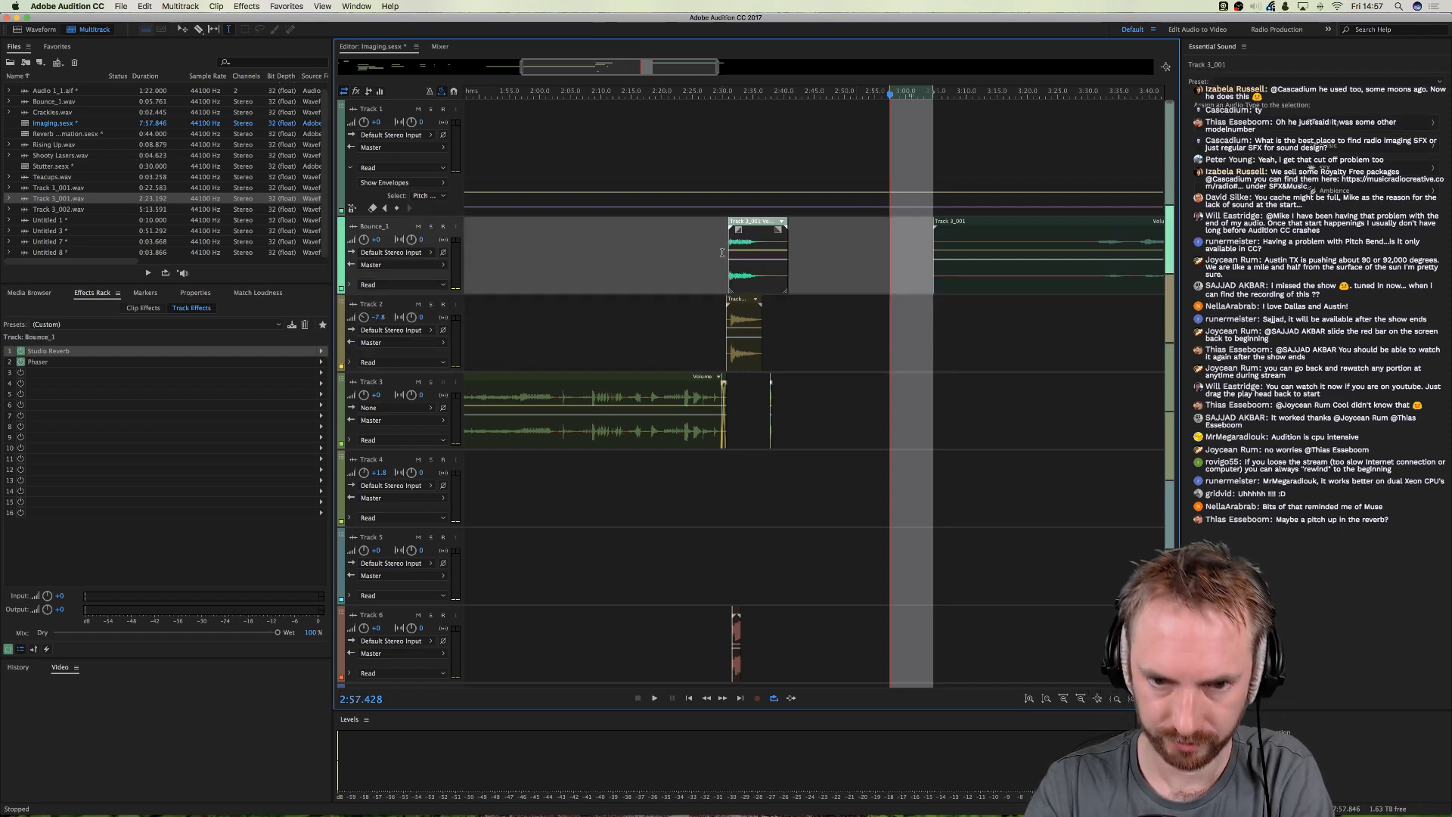
click(724, 95)
key(space)
scroll(729, 98, up, 5)
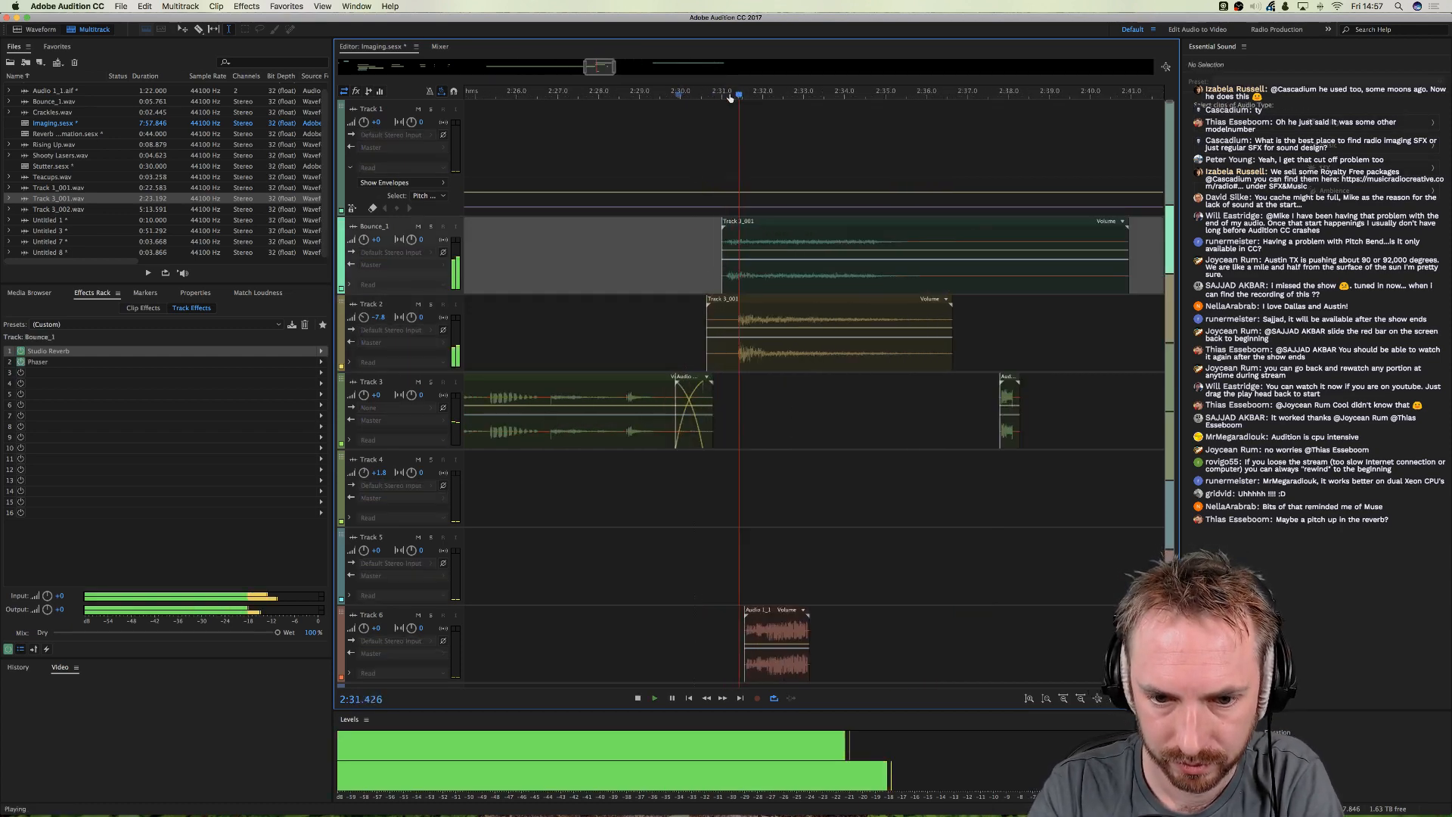
click(819, 288)
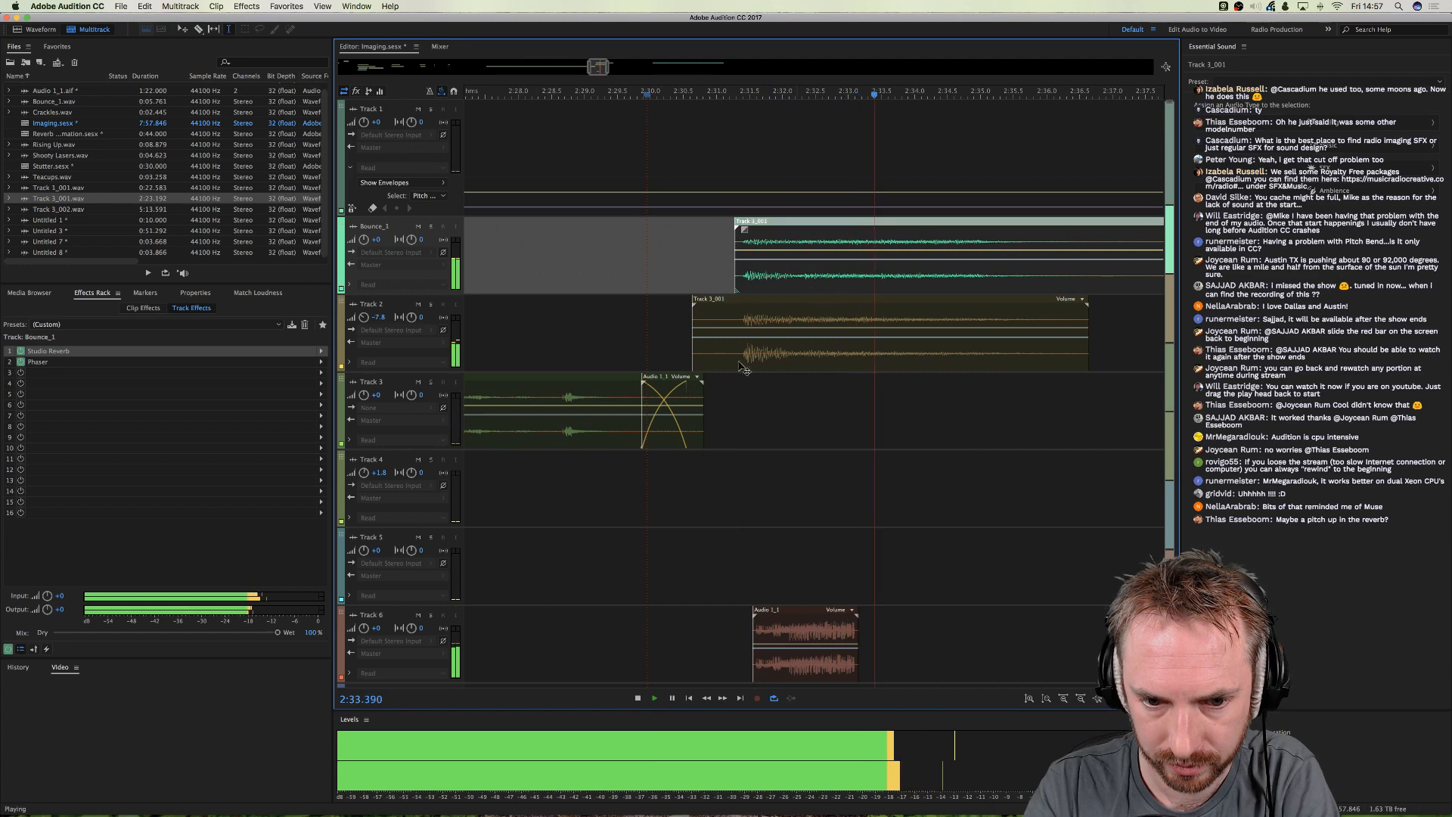
- Move the short Audio 1_1 piece on Track 3 to about 2:31.8 and the Track 6 clip to Track 4 at about 2:37.4
key(space)
drag(691, 430, 819, 430)
drag(822, 654, 1025, 529)
key(space)
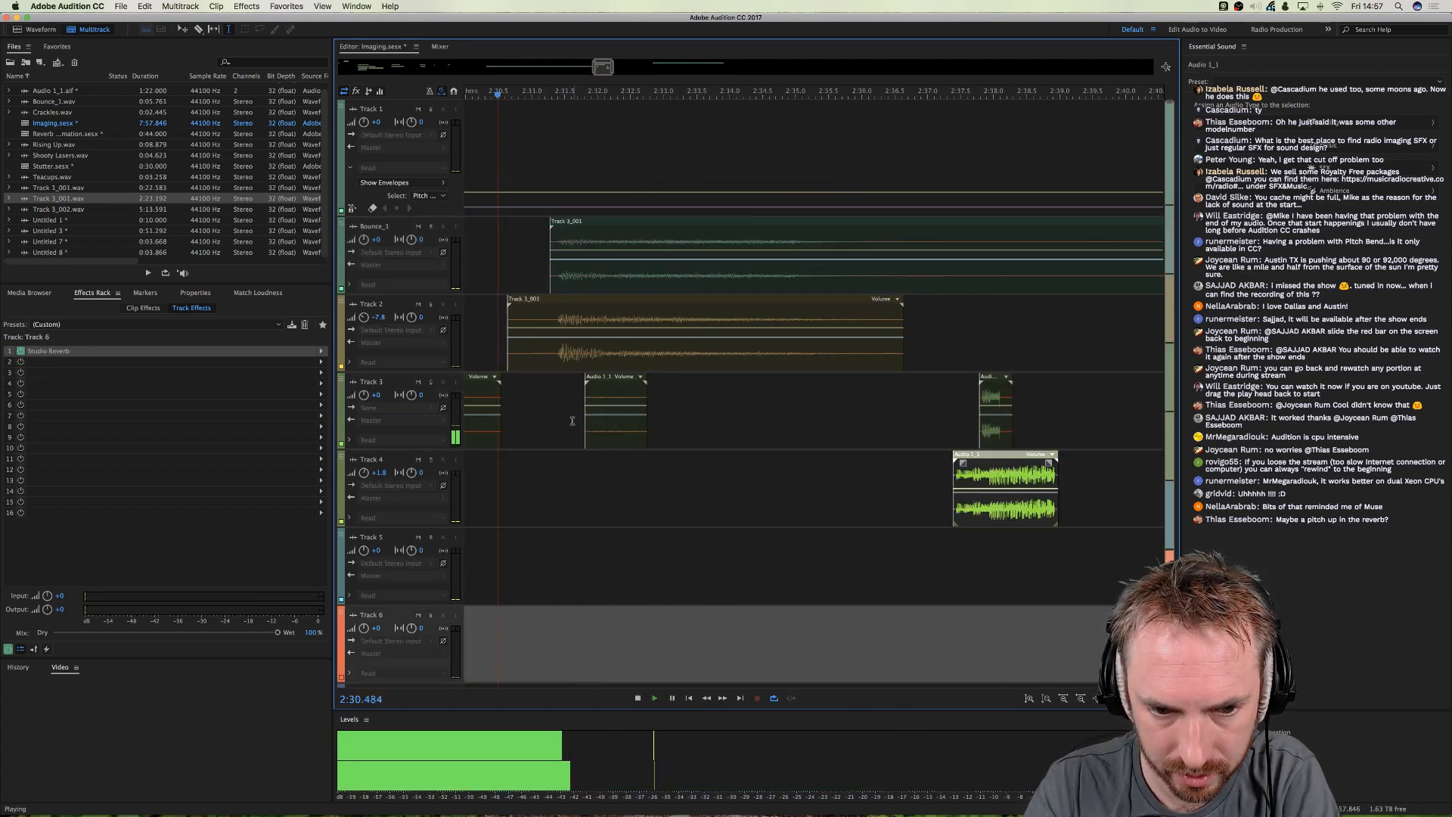
scroll(568, 395, left, 2)
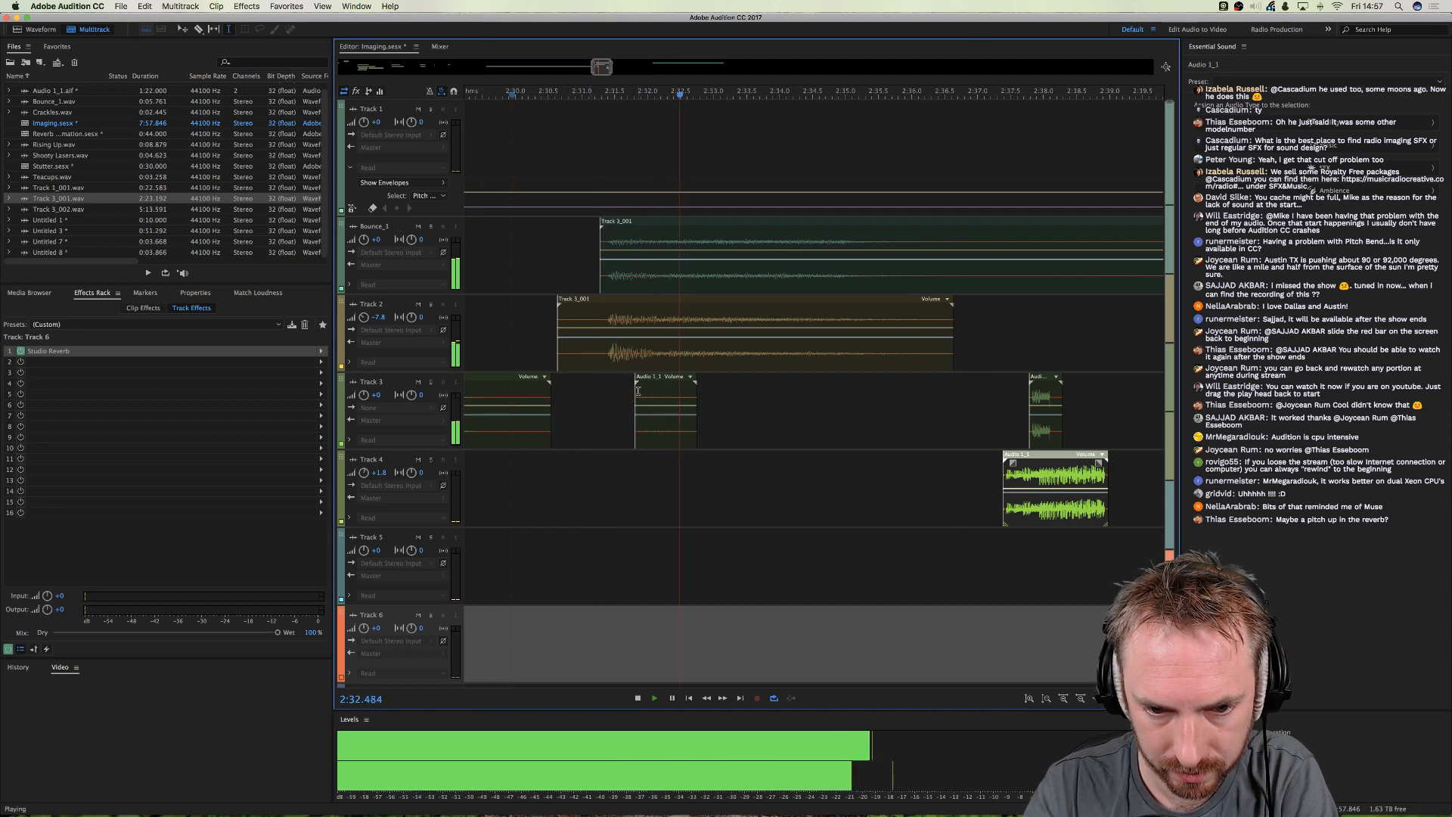
key(space)
- Copy the short Audio 1_1 piece on Track 3 twice, placing the copies directly after it, and play the sequence
click(668, 387)
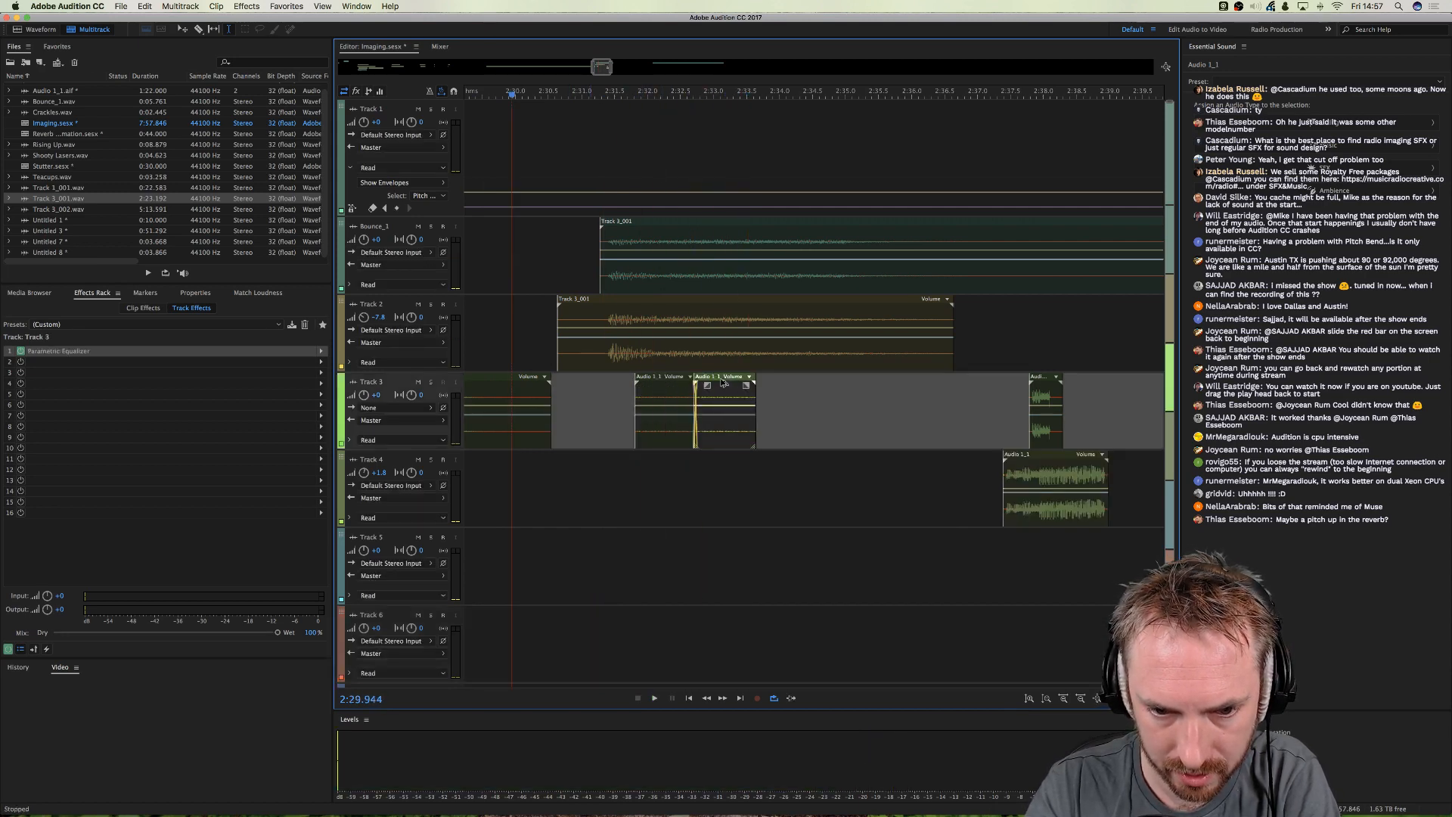
right_click(721, 380)
click(733, 387)
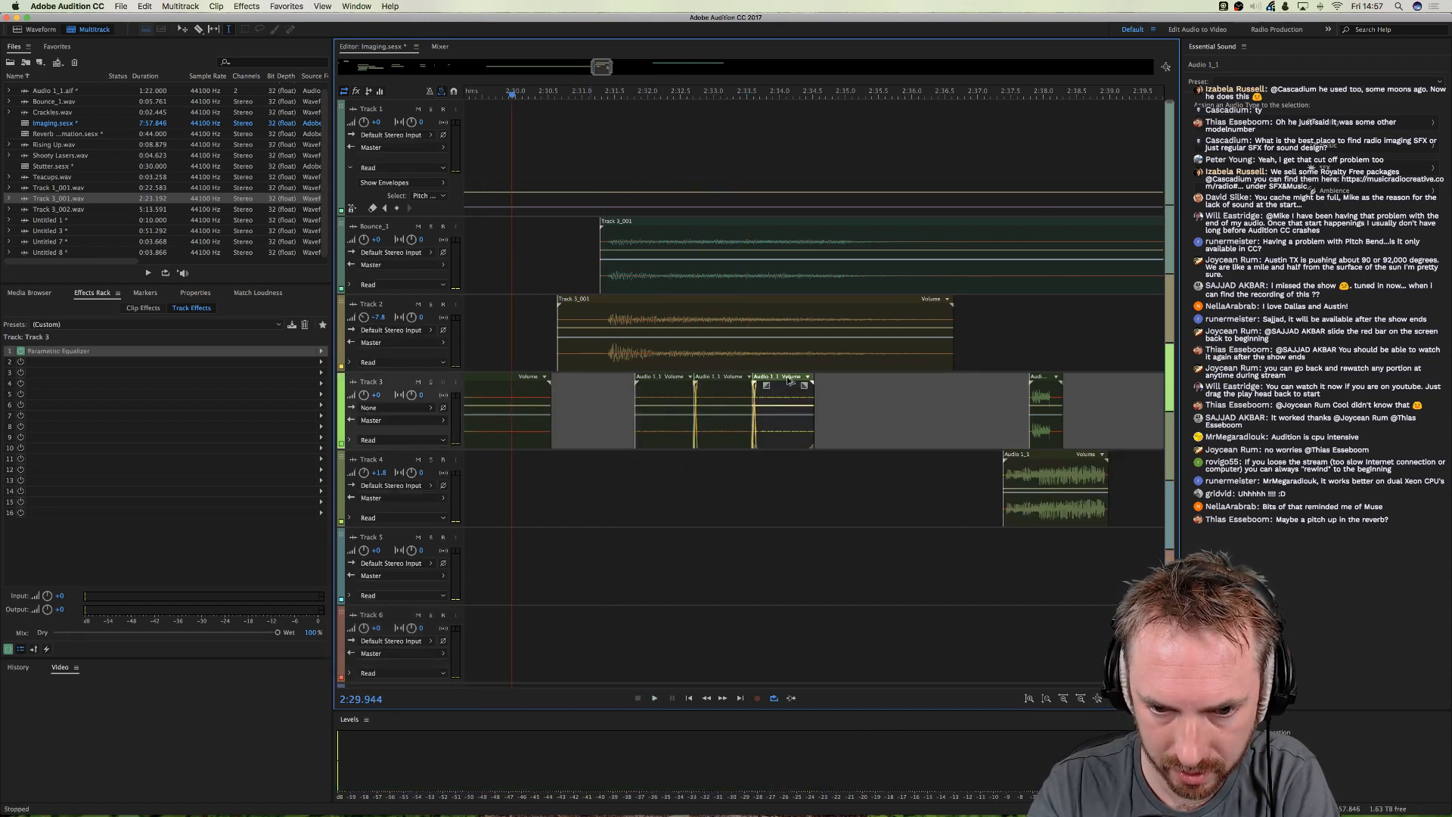
right_click(786, 381)
click(800, 387)
key(space)
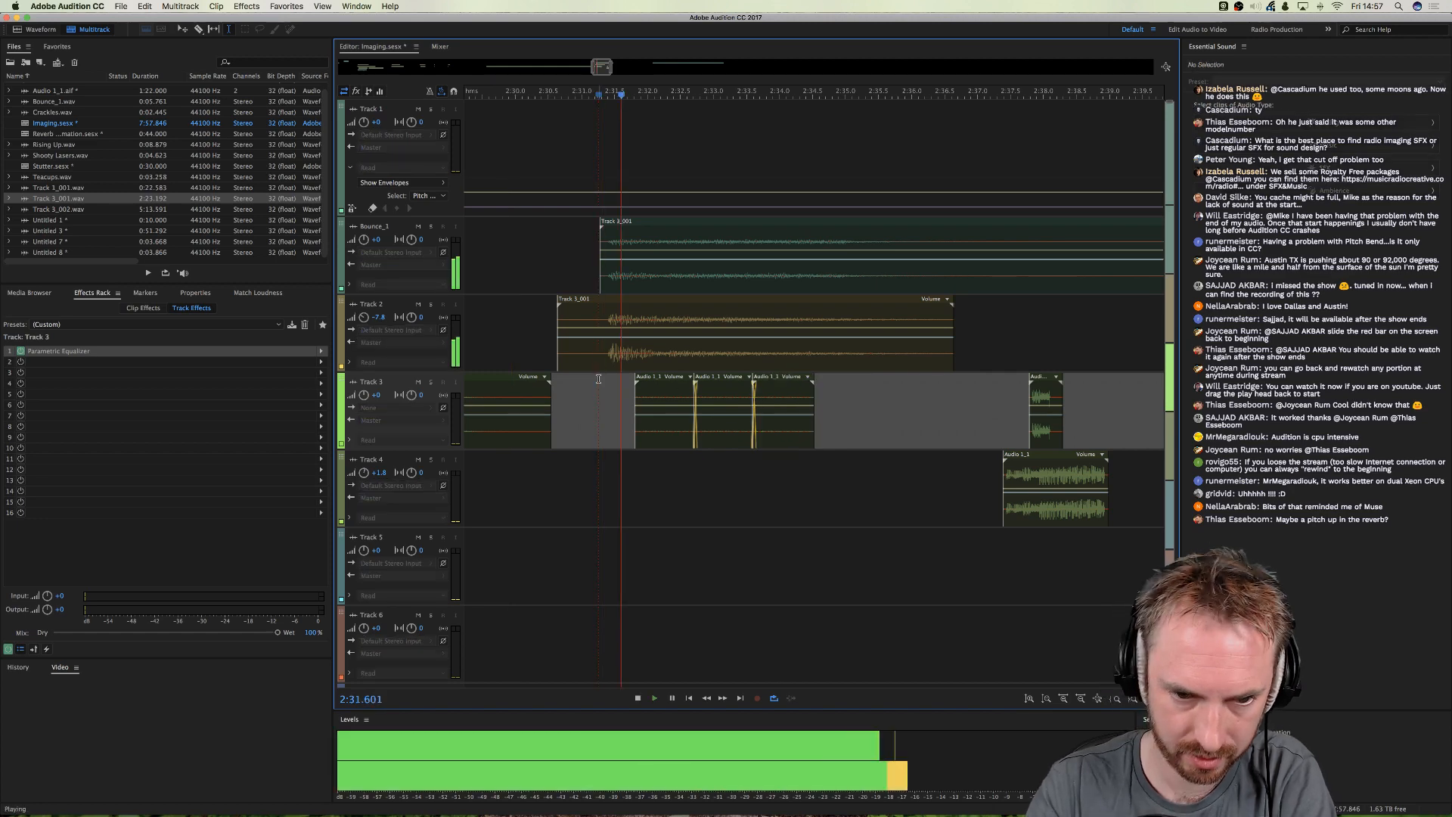
- Move the three short Audio 1_1 pieces on Track 3 earlier to start at about 2:31.4 and audition them
drag(663, 393, 755, 395)
key(space)
click(586, 386)
key(space)
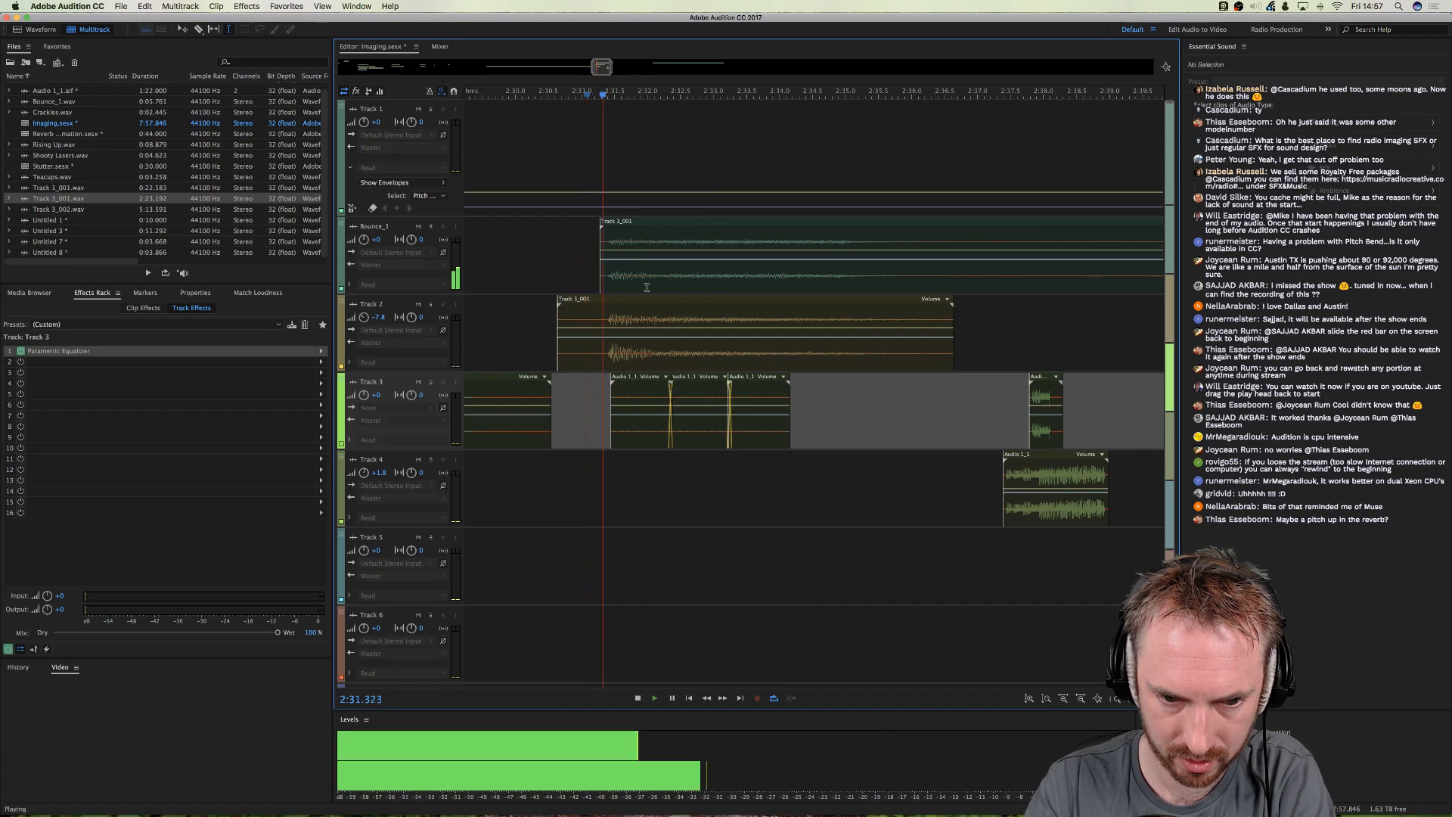
scroll(677, 90, down, 2)
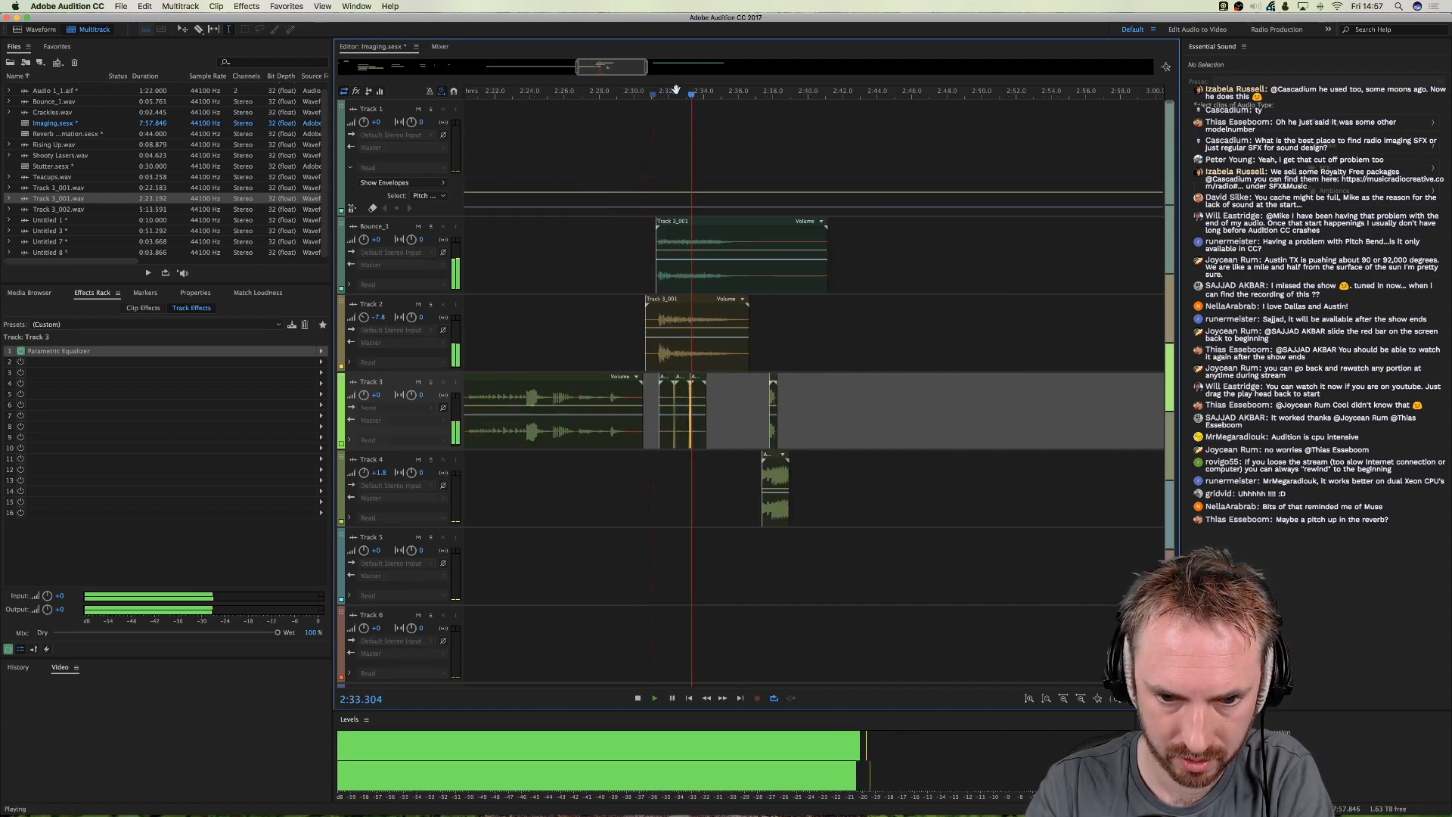
key(space)
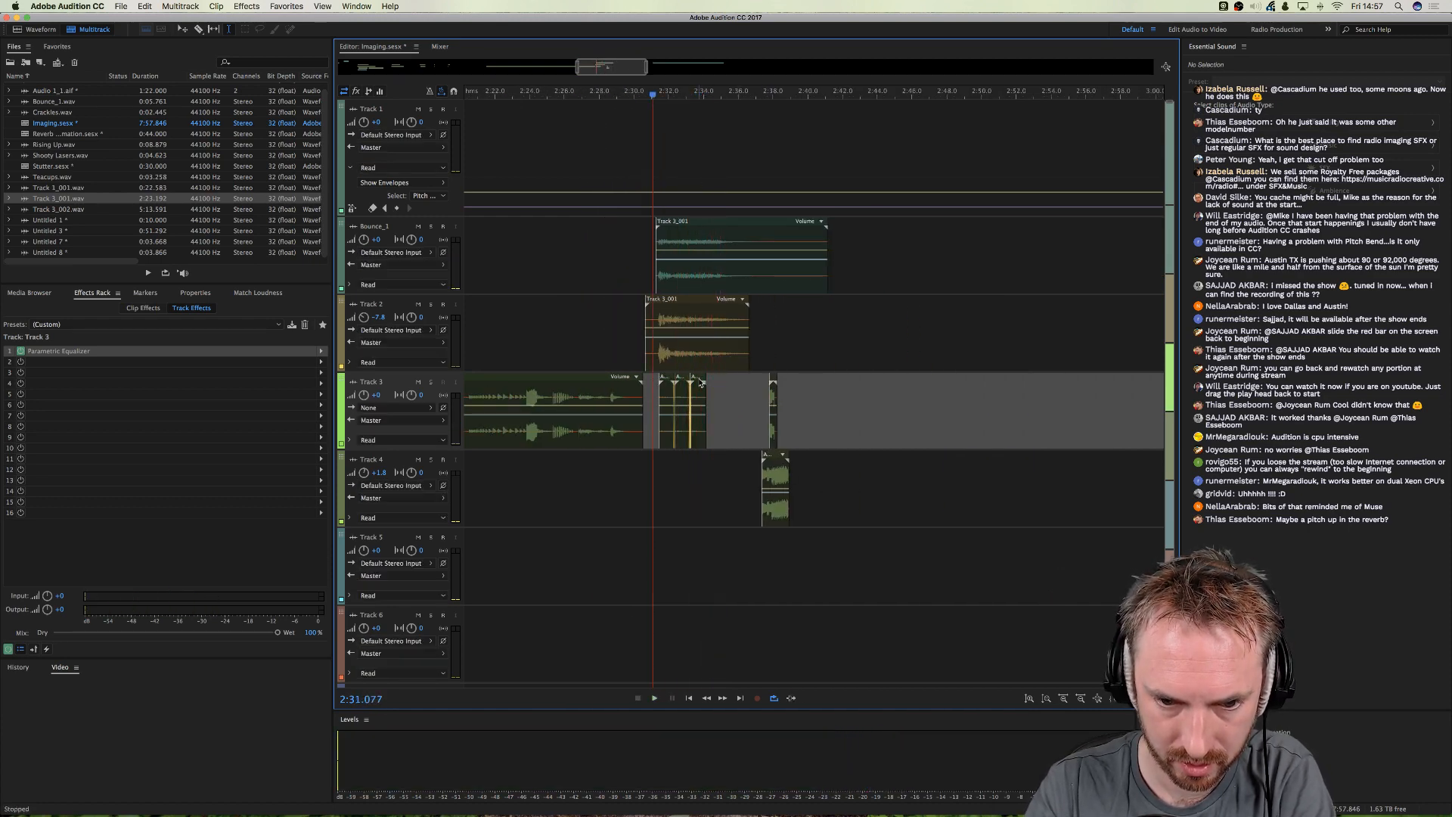
- Add two more copies of the short Audio 1_1 piece to the end of the Track 3 row and play it
click(715, 381)
right_click(716, 380)
click(721, 388)
drag(712, 380, 734, 380)
right_click(729, 383)
click(730, 388)
key(space)
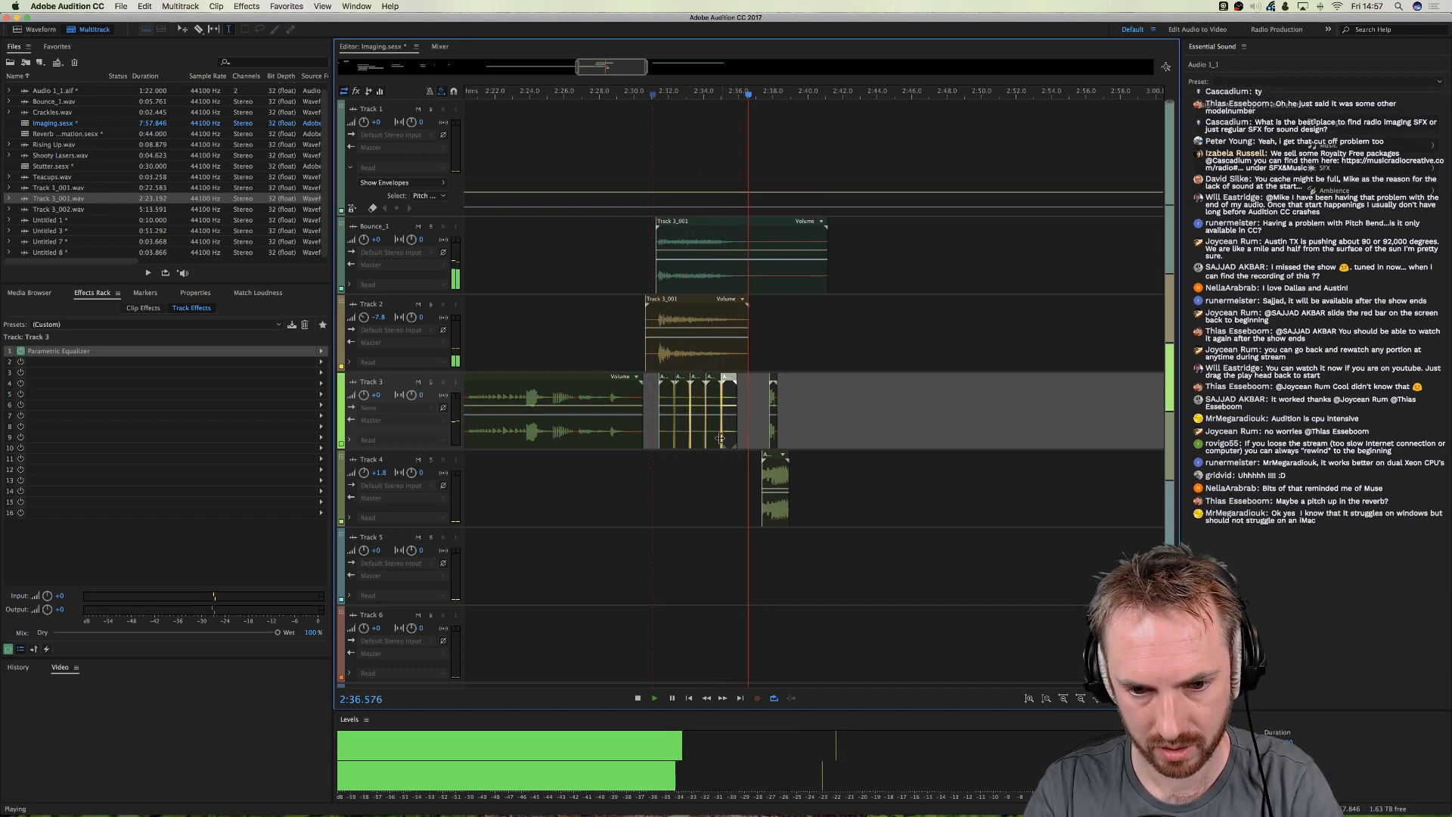
- Try shifting individual Audio 1_1 copies on Track 3 slightly earlier to overlap their neighbours, and audition the result
key(space)
drag(719, 439, 713, 438)
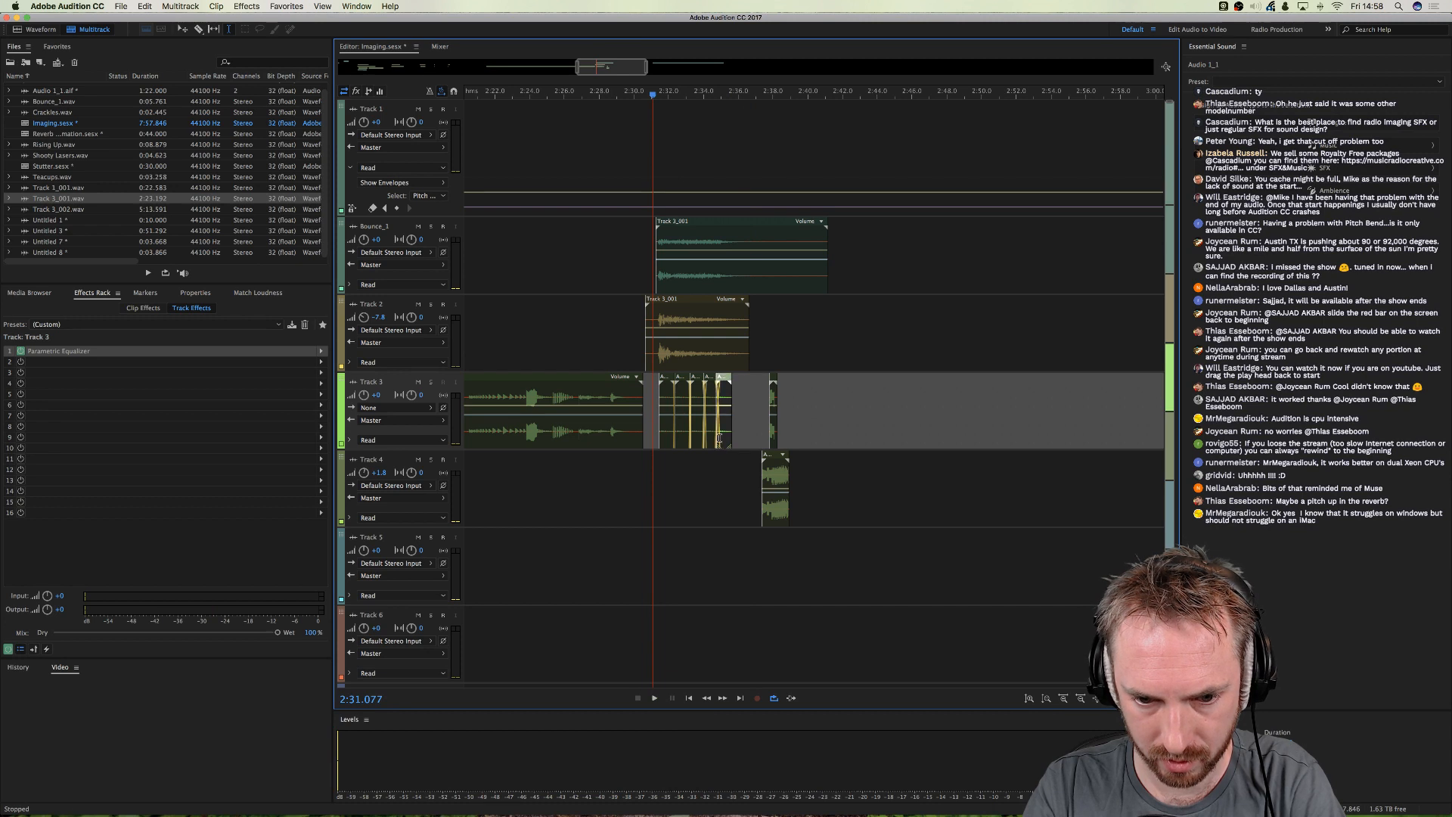
key(space)
click(698, 438)
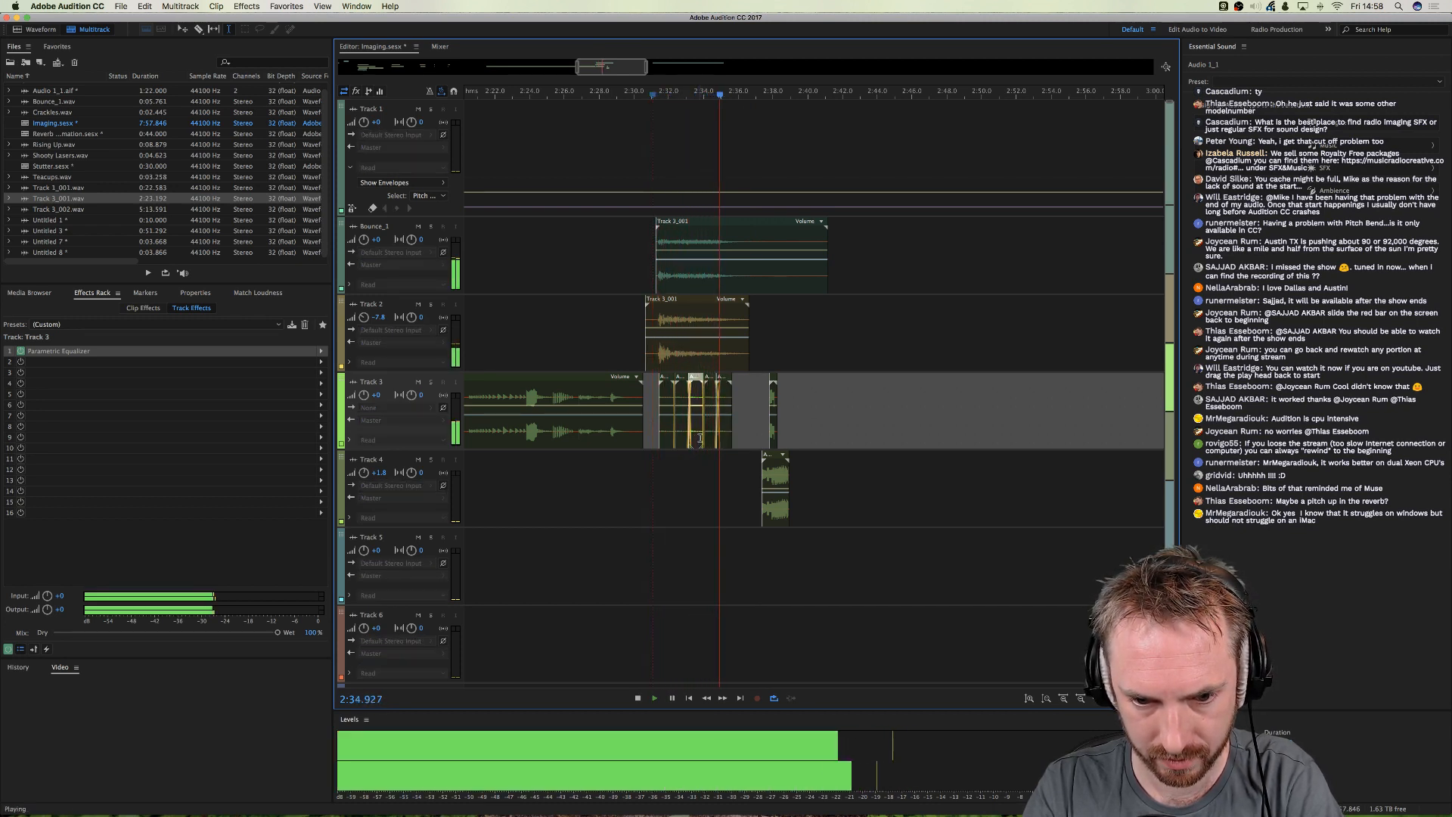
key(space)
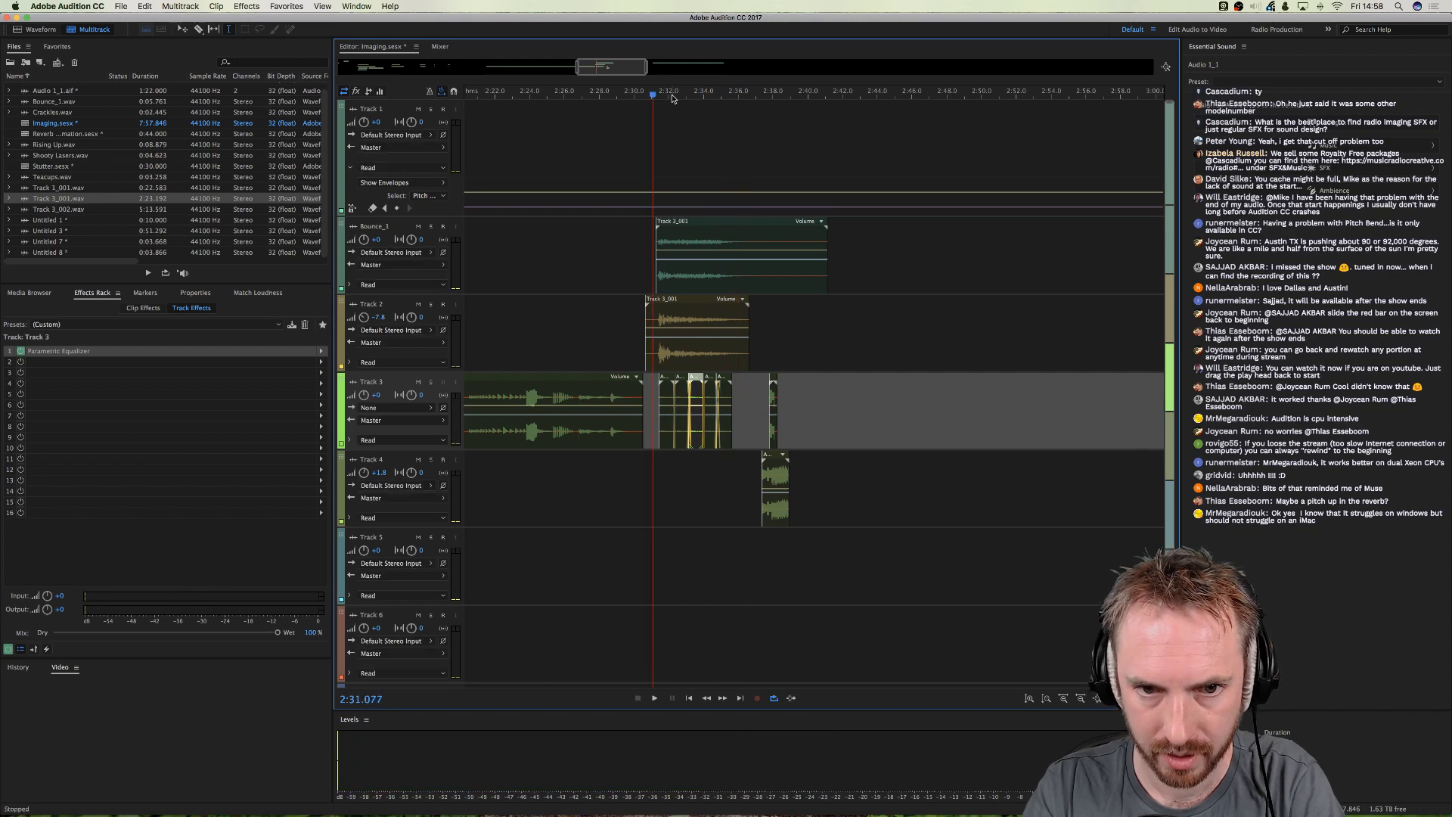
- Realign the five short Audio 1_1 copies on Track 3 end to end from about 2:31.4 and audition them
scroll(672, 98, up, 5)
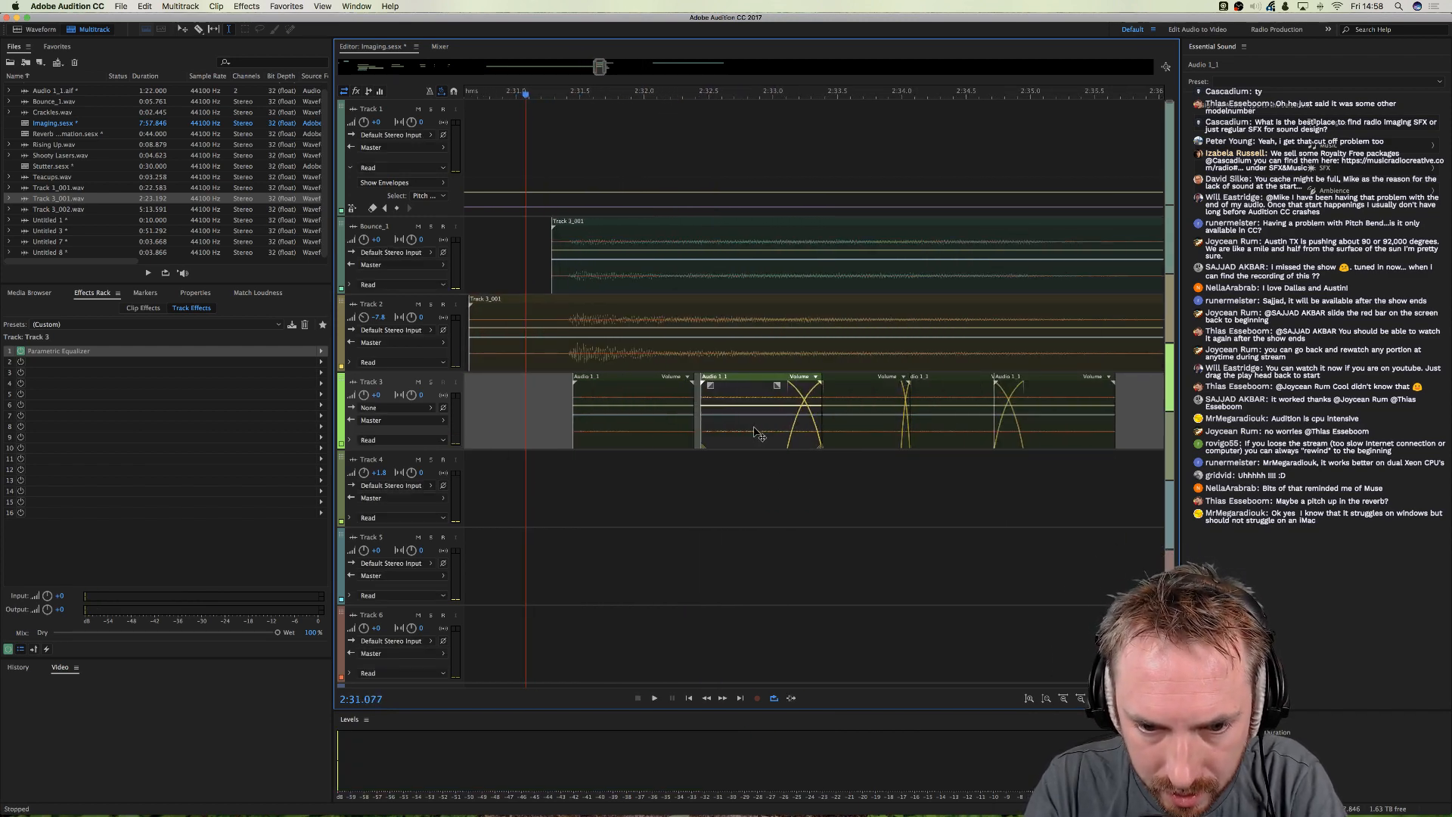
drag(756, 432, 1142, 435)
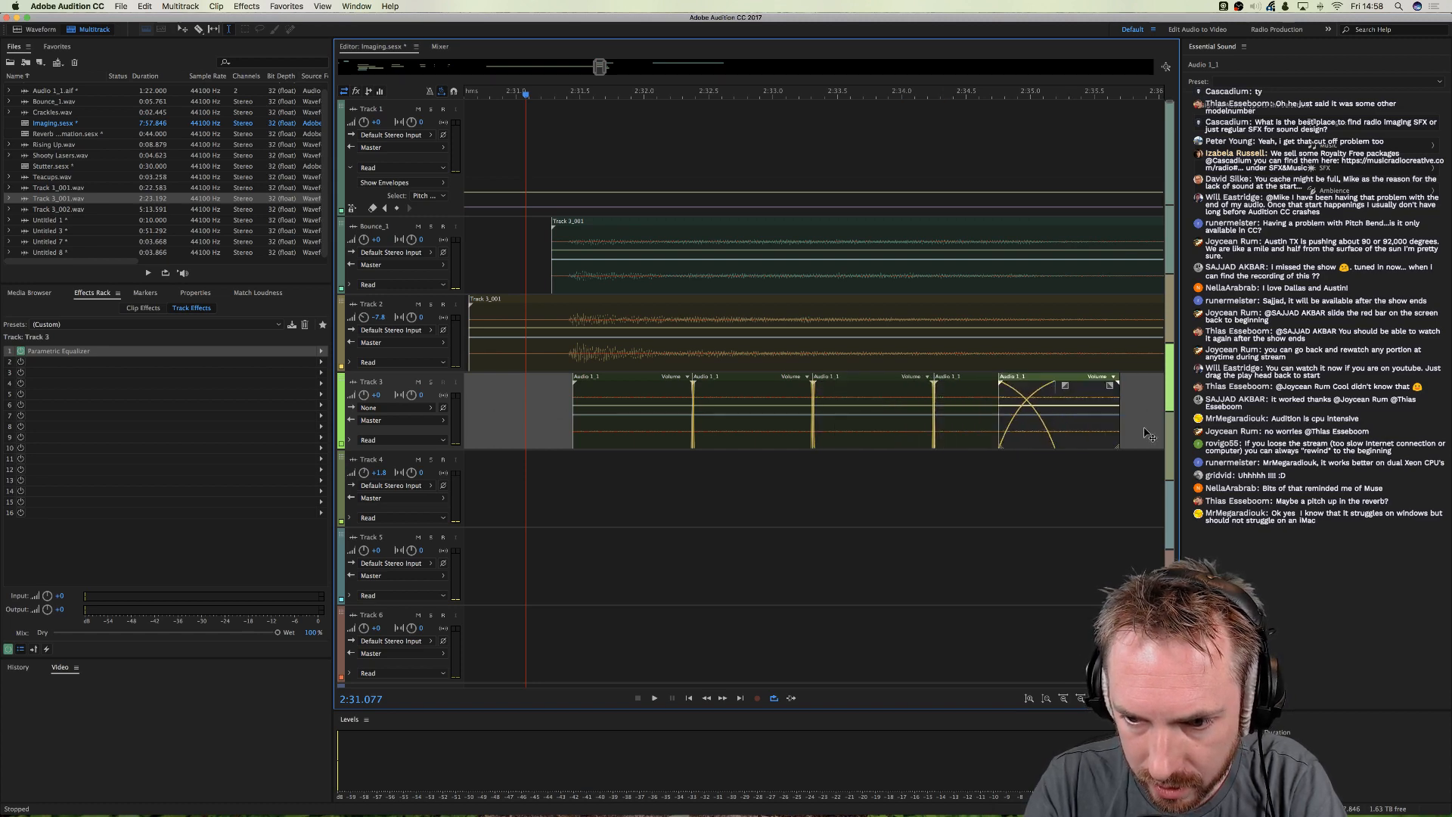
key(space)
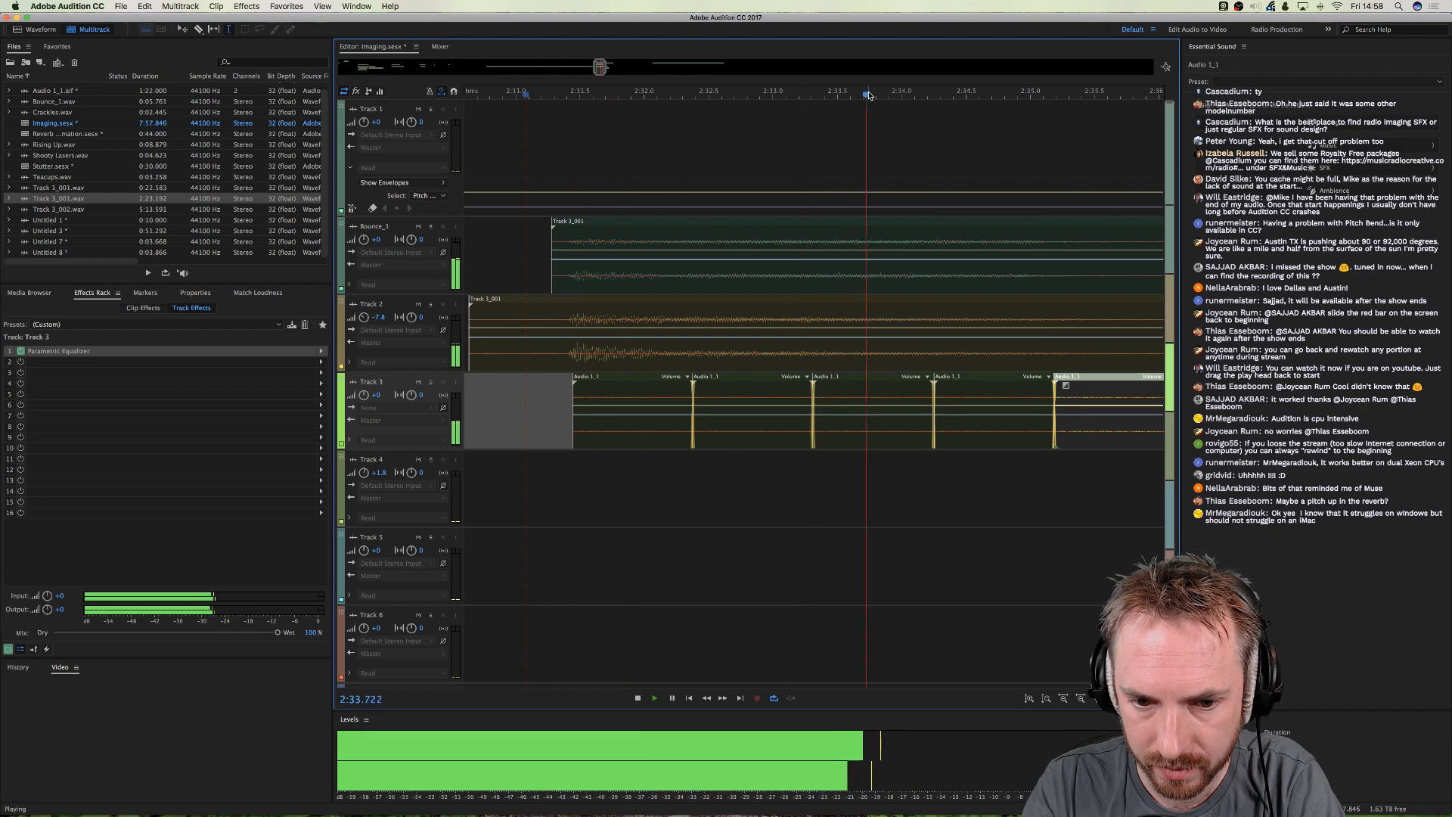
scroll(870, 94, down, 5)
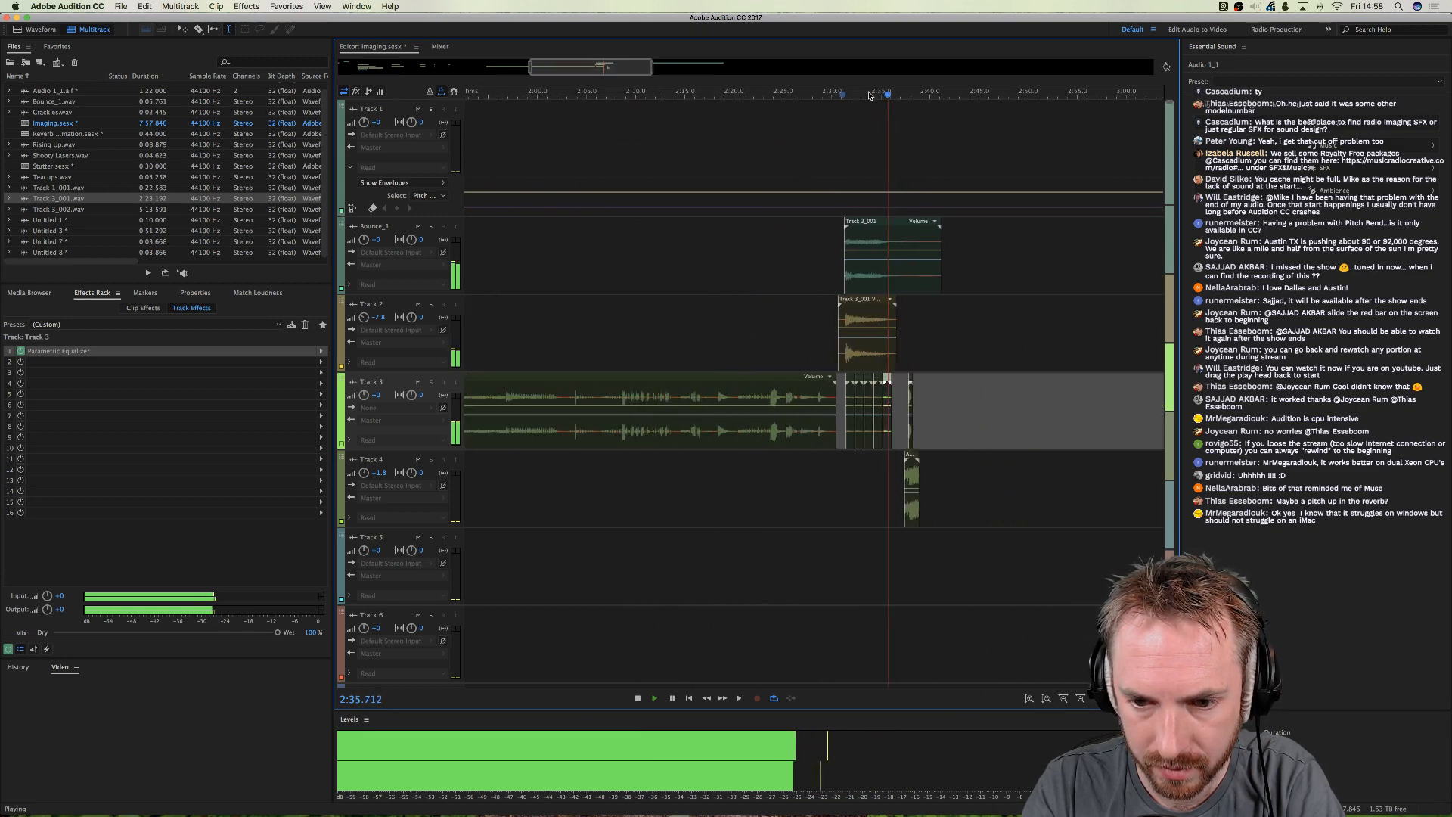
key(space)
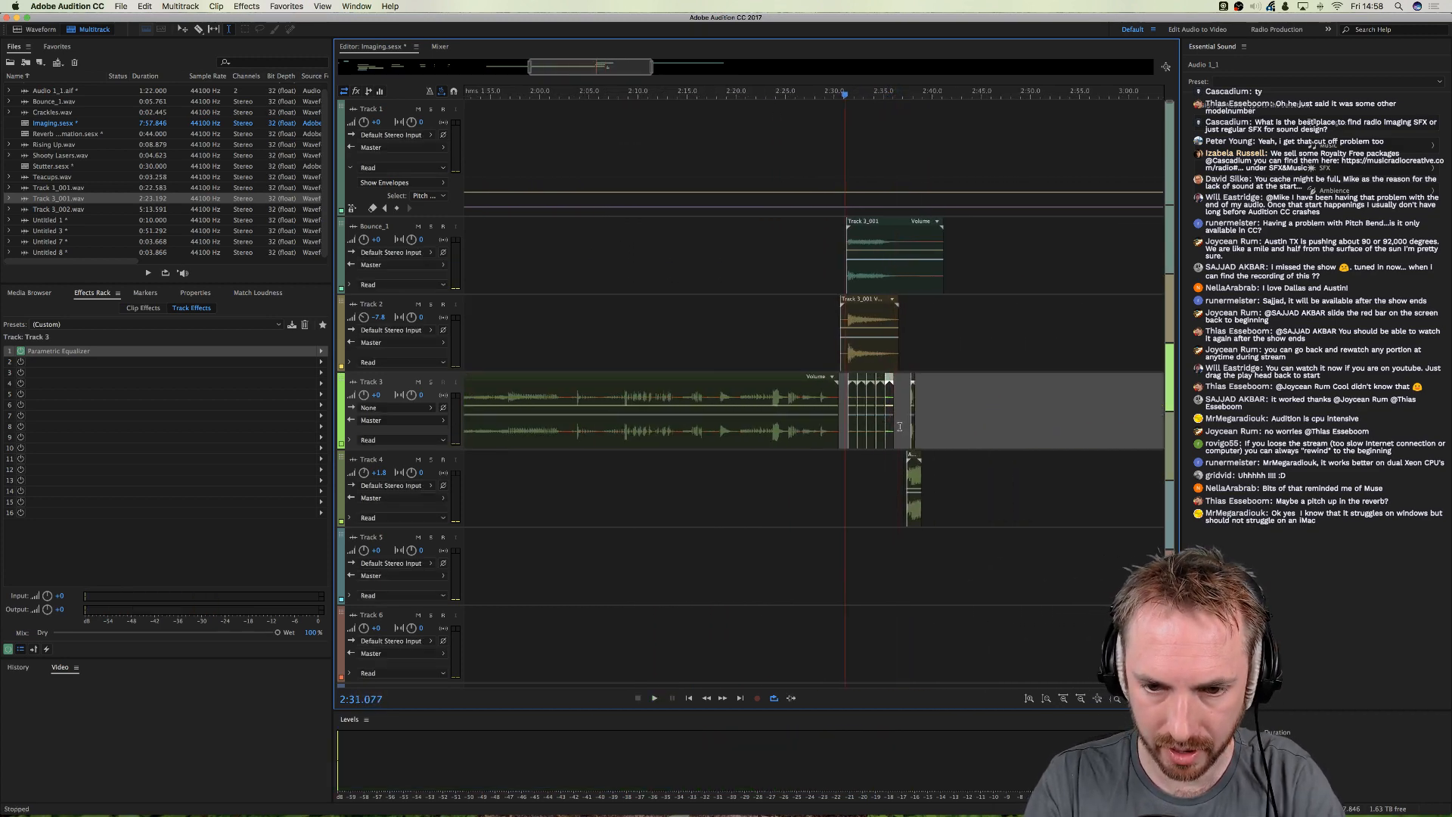
- Return the playhead to the start of the session and look over the first sound sequences
scroll(900, 426, left, 10)
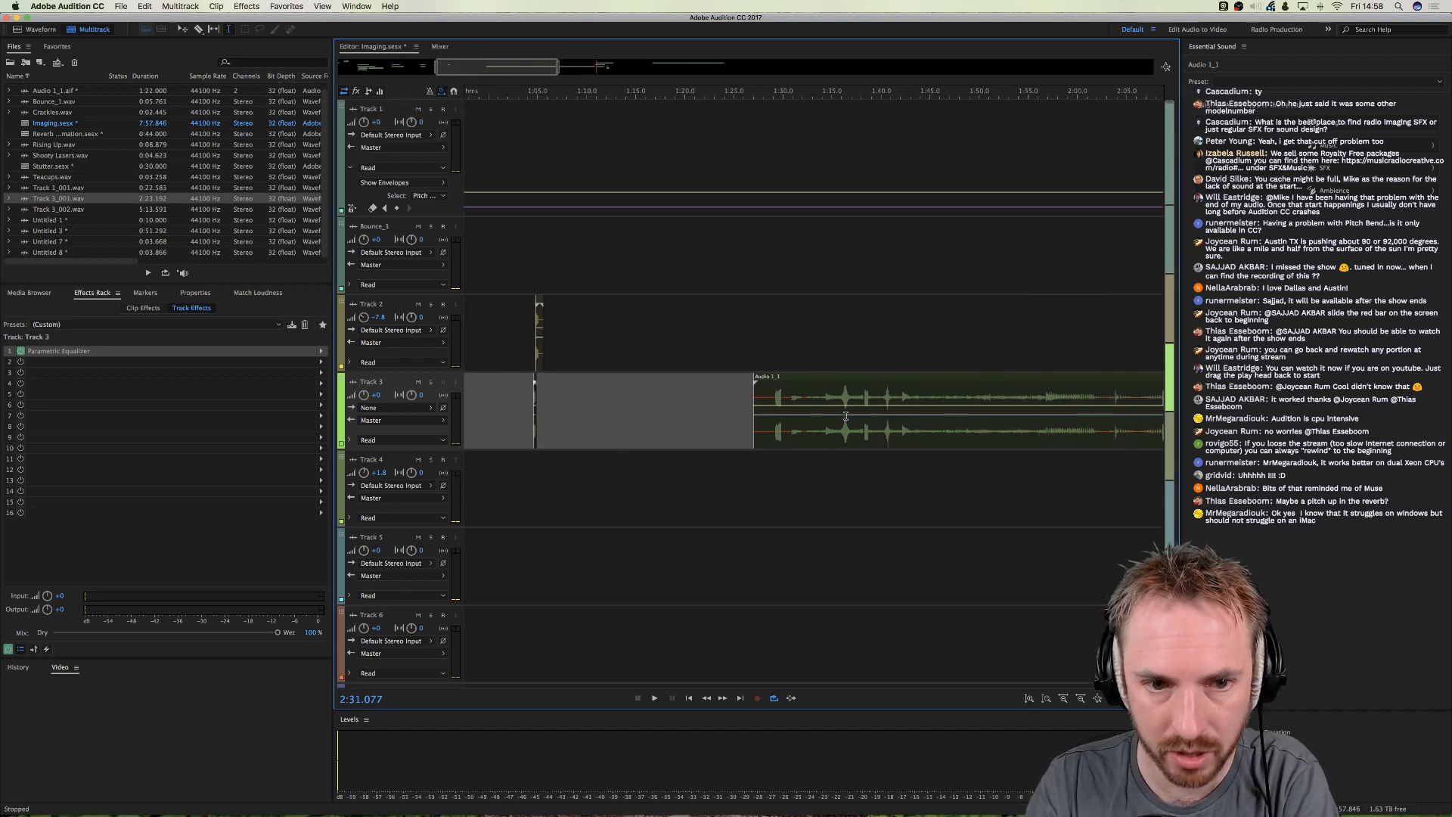
scroll(846, 416, left, 5)
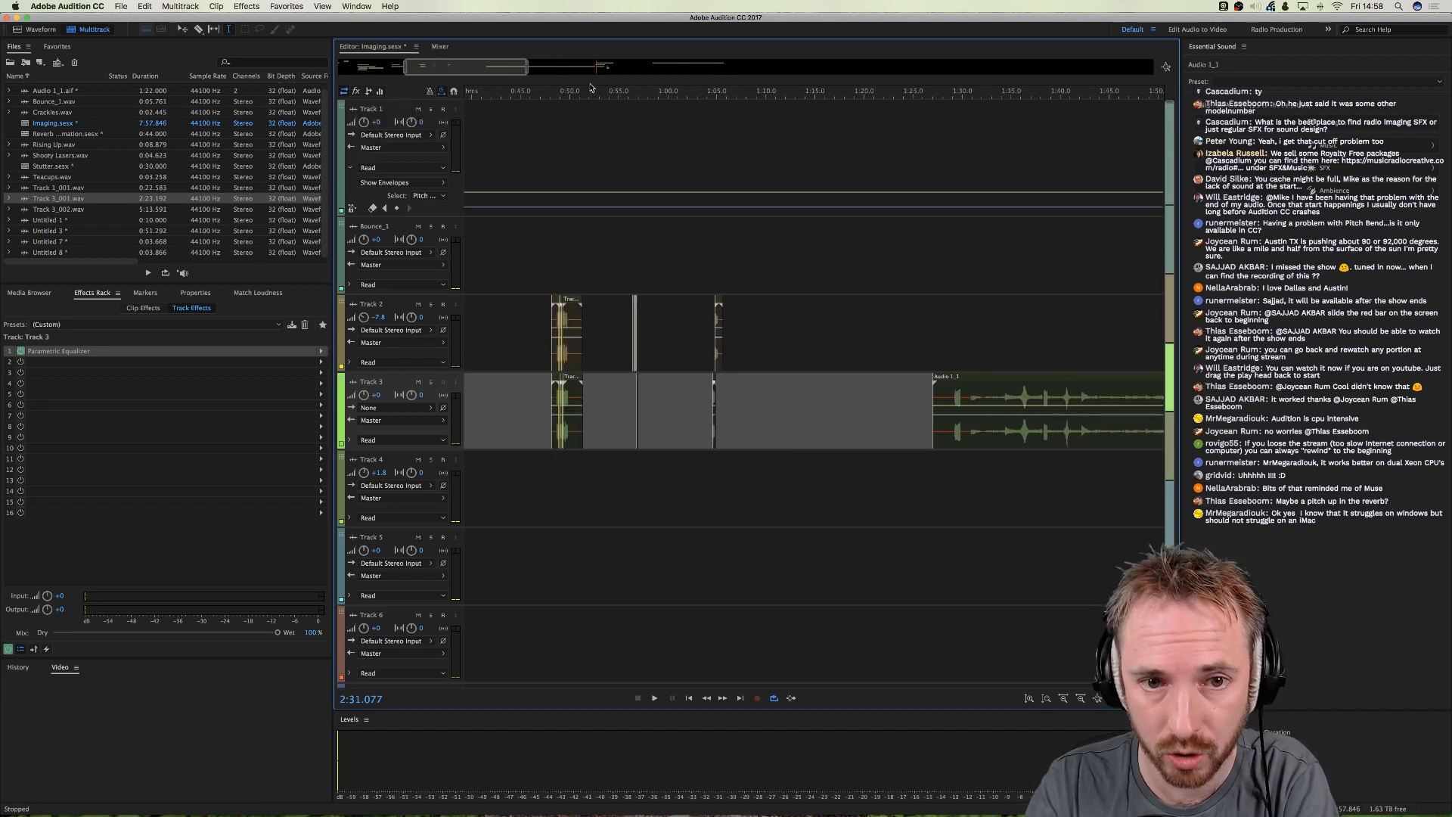
key(minus)
key(minus)
key(minus)
drag(502, 96, 447, 97)
key(equal)
key(equal)
key(equal)
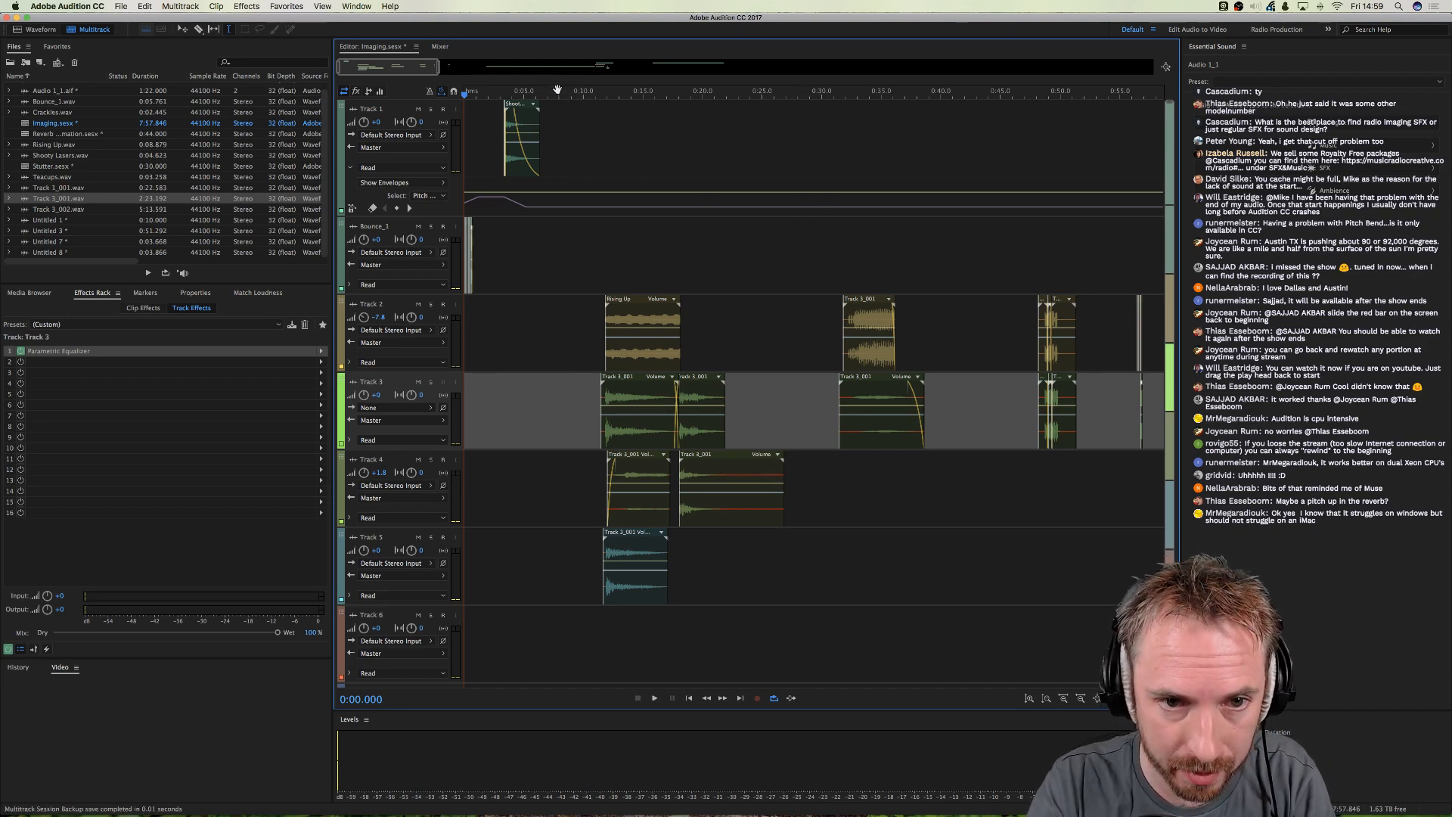
- Add the Mastering effect to the Master track with the Subtle Clarity preset and audition the mix from about 0:10
scroll(557, 90, down, 5)
scroll(470, 92, up, 5)
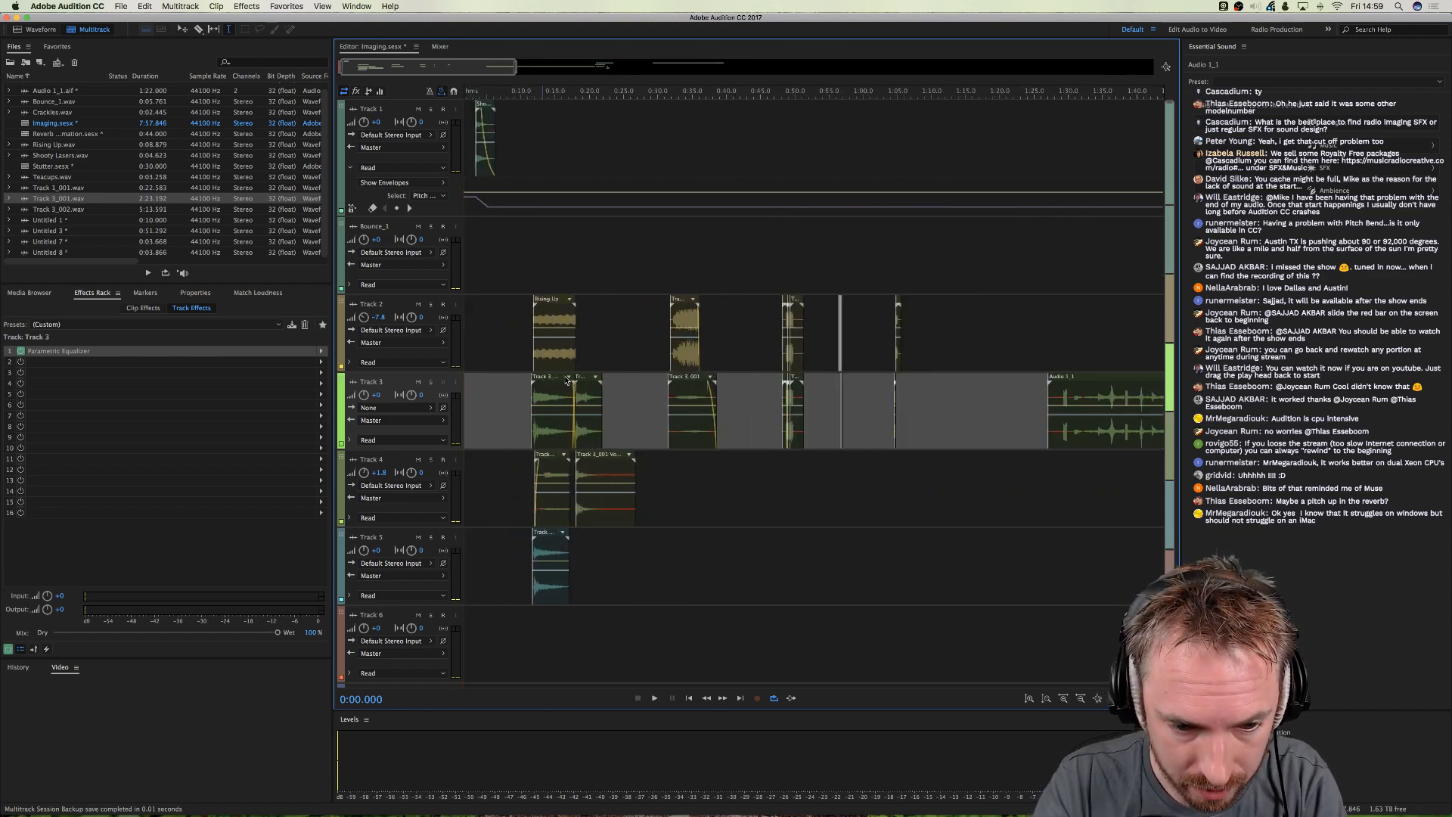
scroll(501, 609, down, 2)
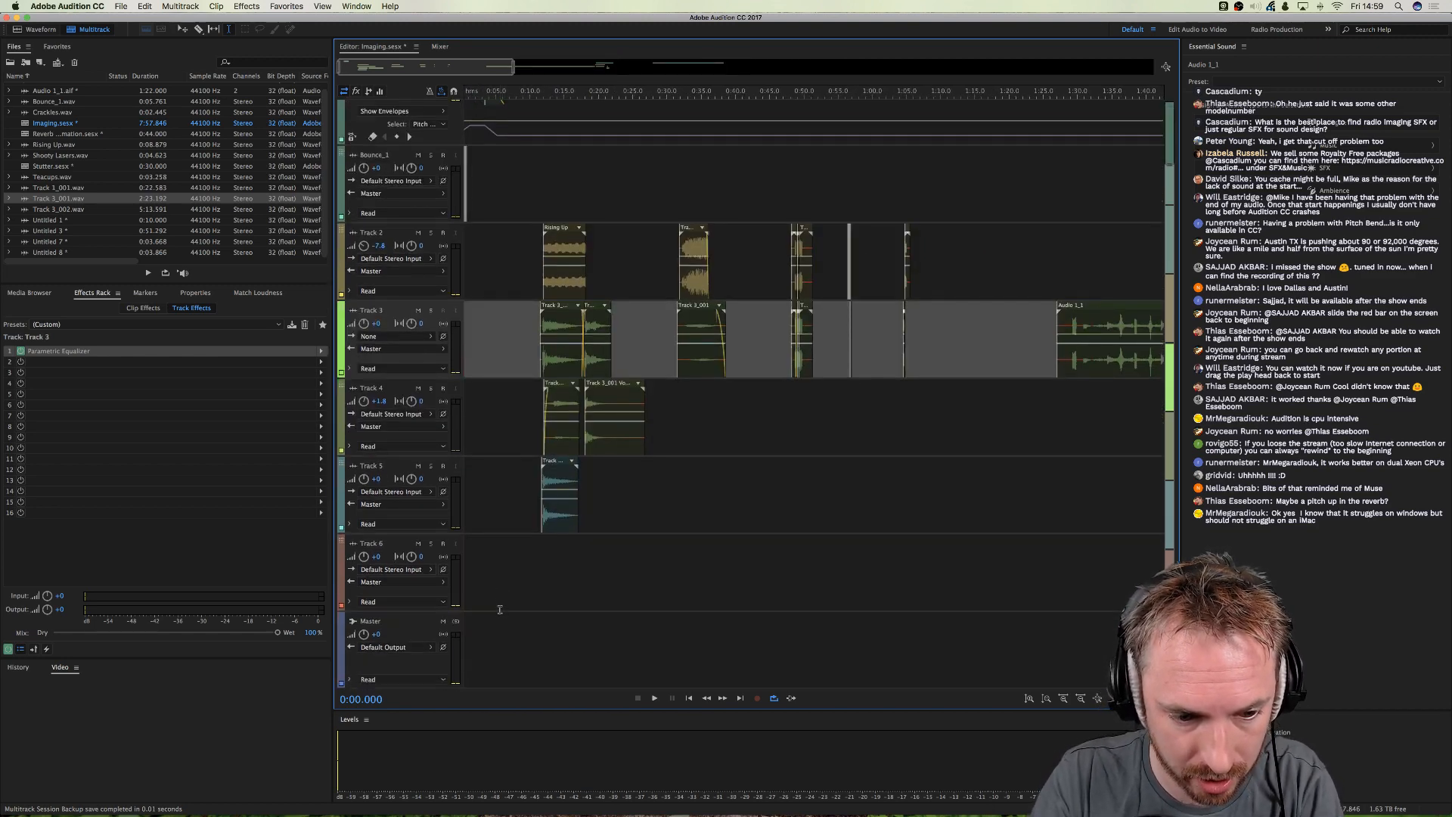
click(478, 617)
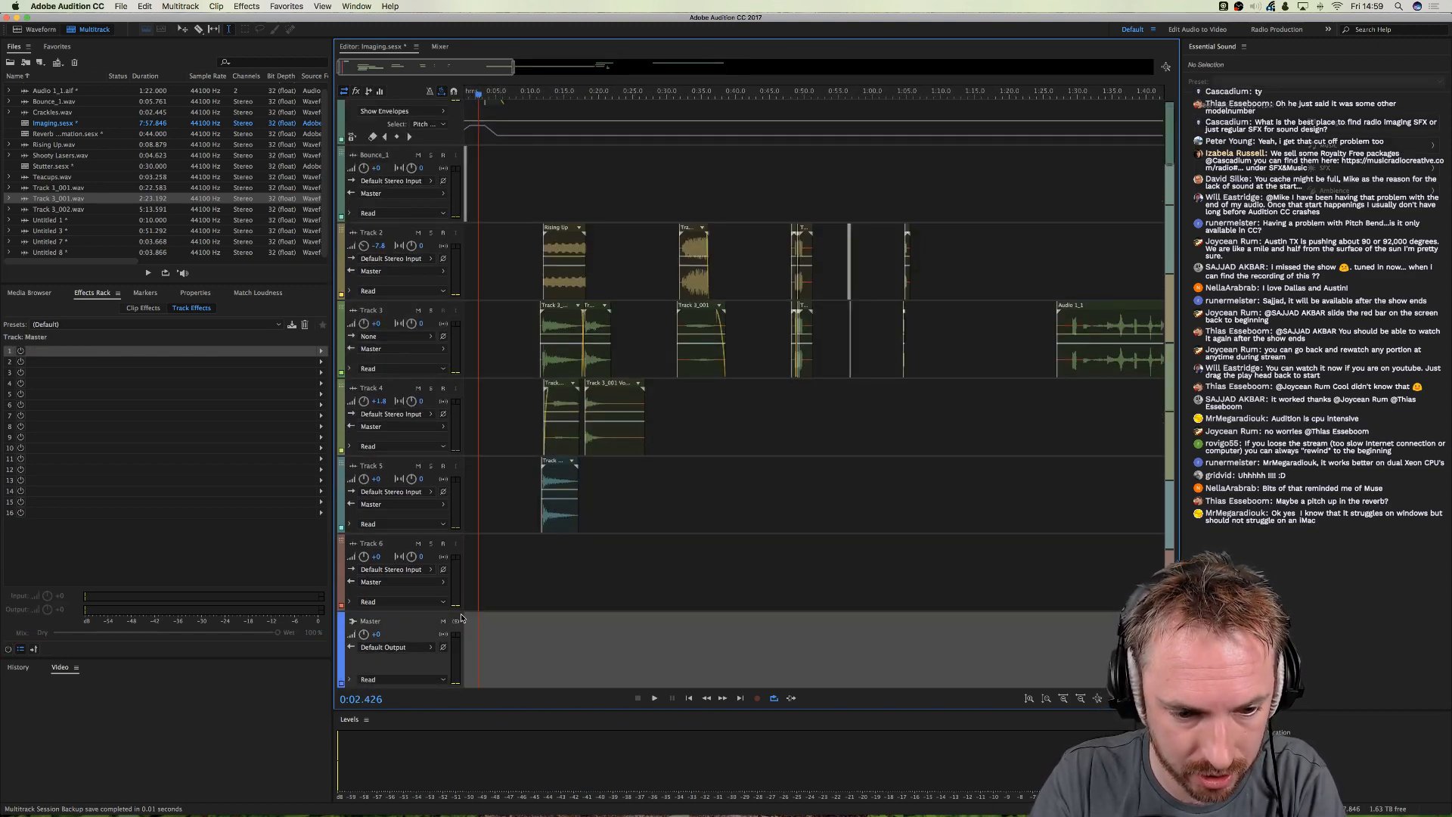
click(313, 352)
mouse_move(424, 454)
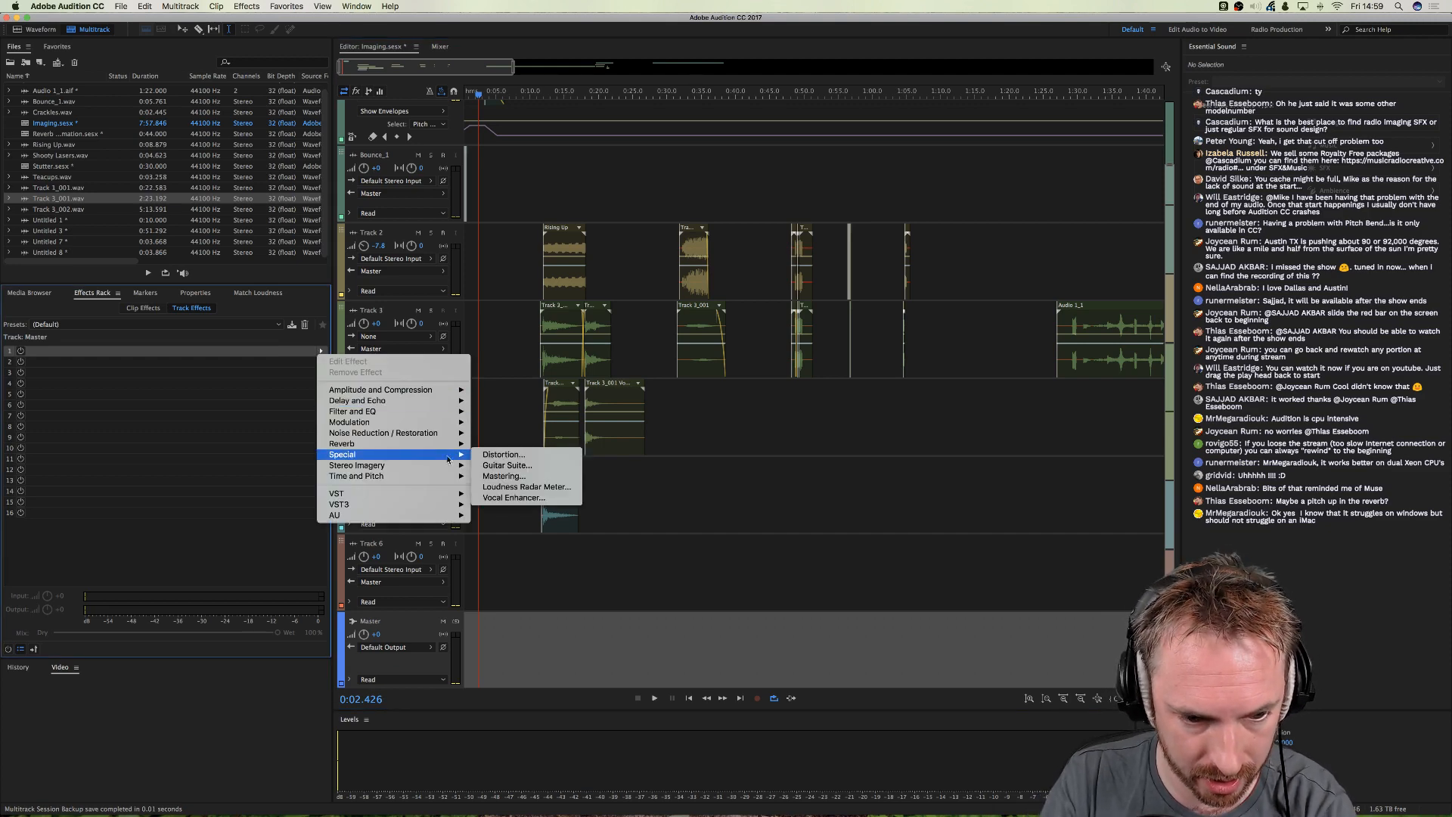
click(510, 478)
click(598, 306)
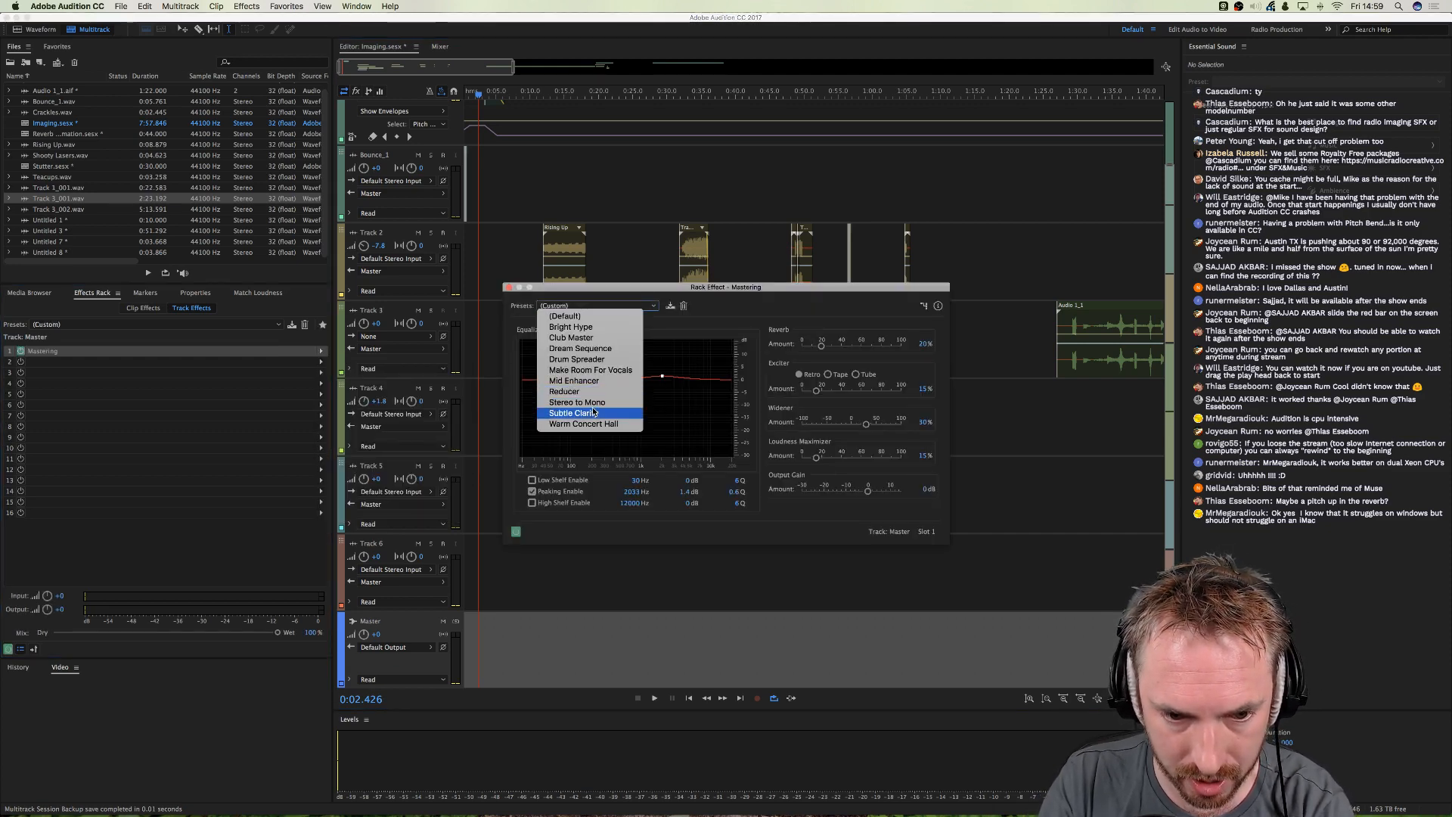
click(595, 412)
key(space)
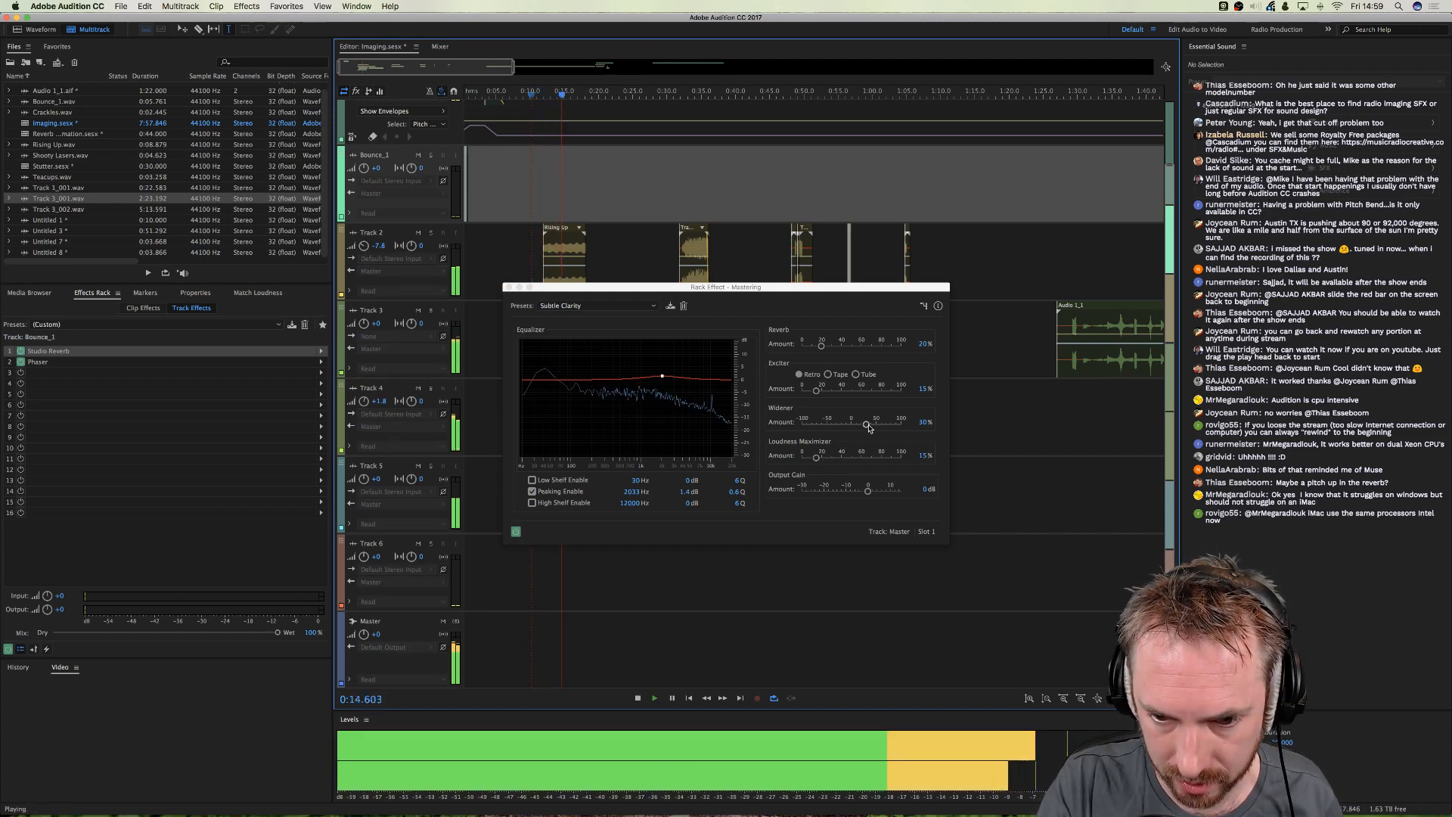
key(space)
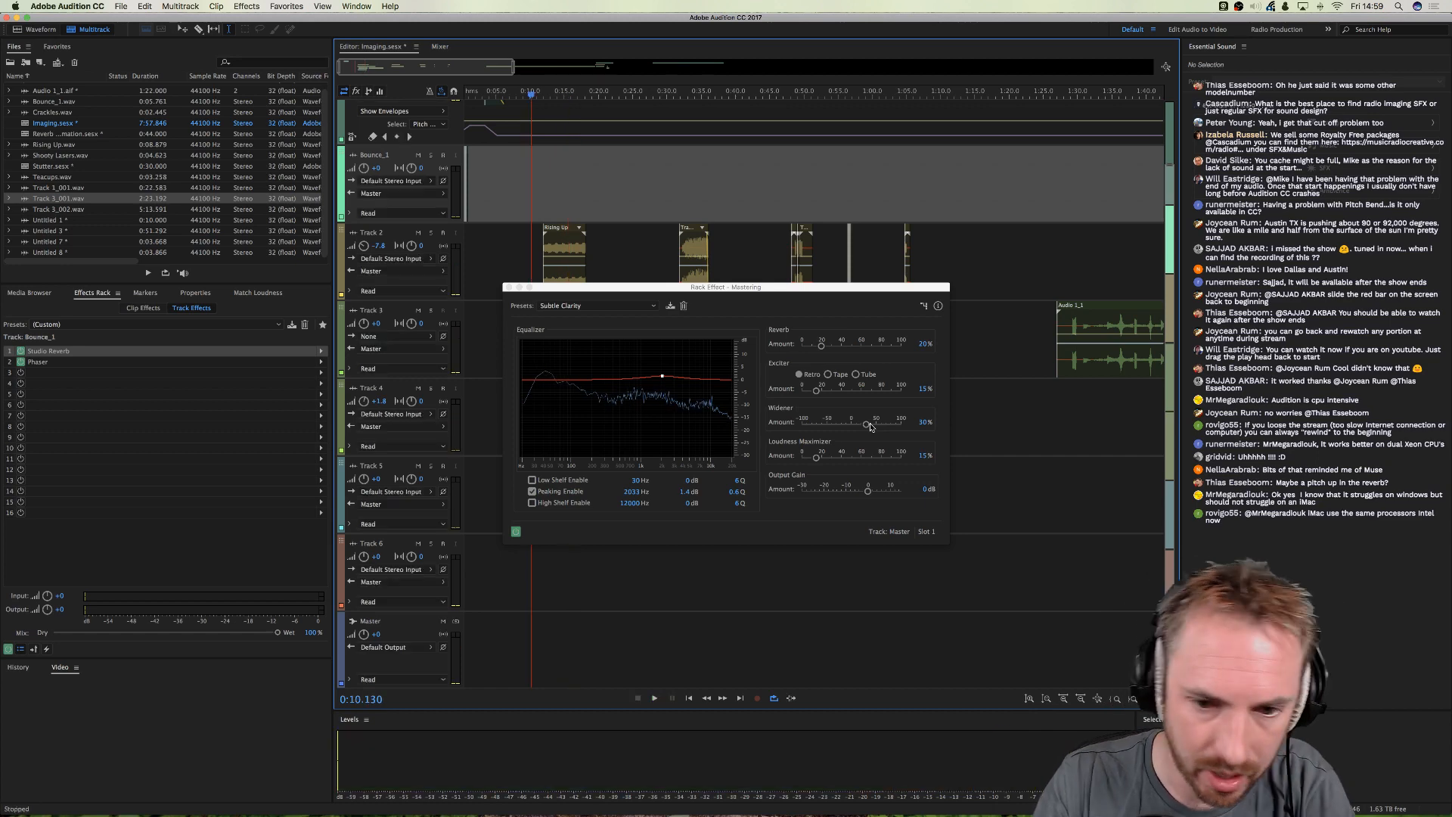
- Compare the Mastering effect's exciter modes during playback, trying Tape at 40% before choosing Tube at 67%
click(842, 390)
key(space)
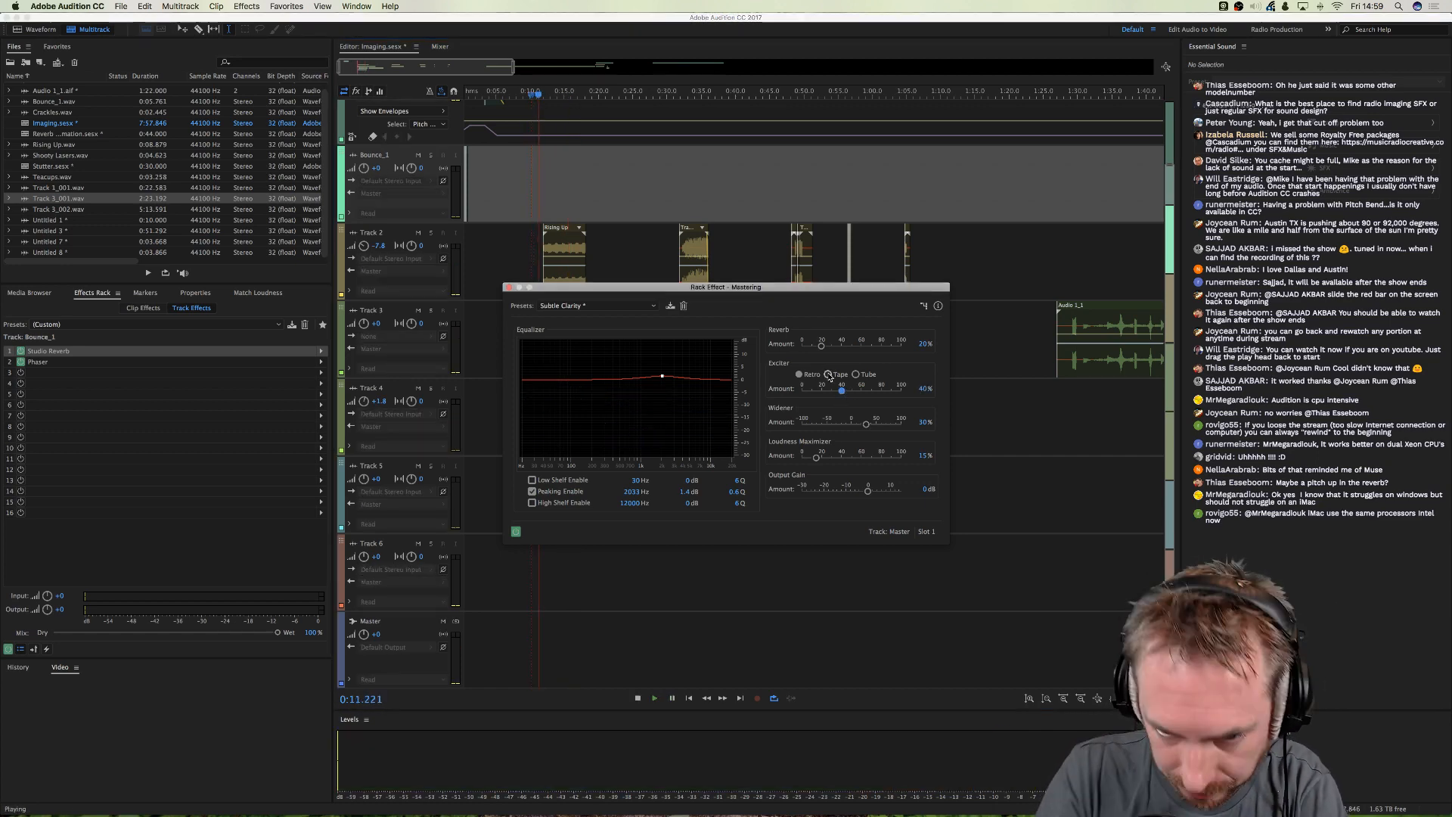
click(828, 375)
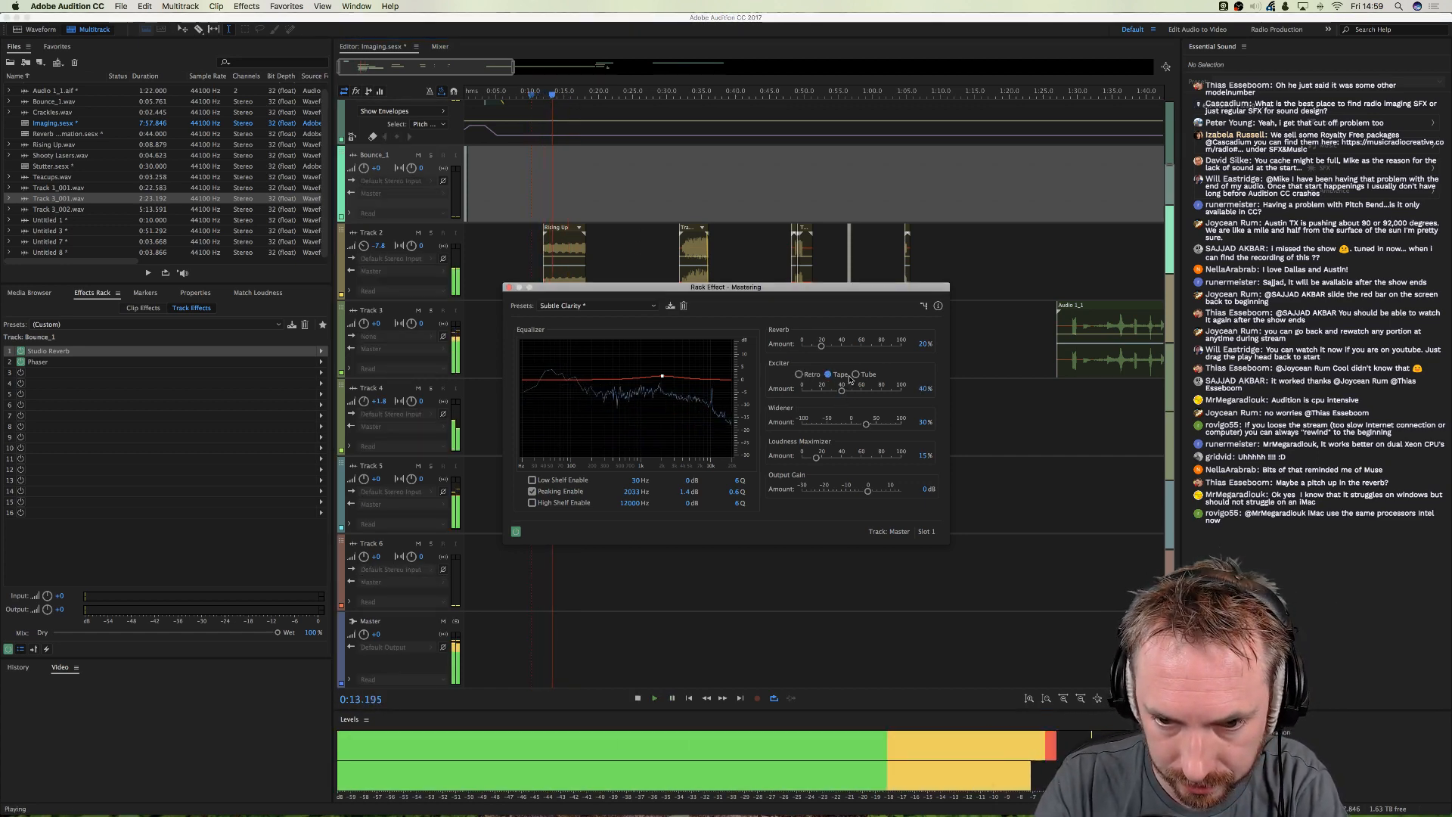
click(868, 390)
click(856, 375)
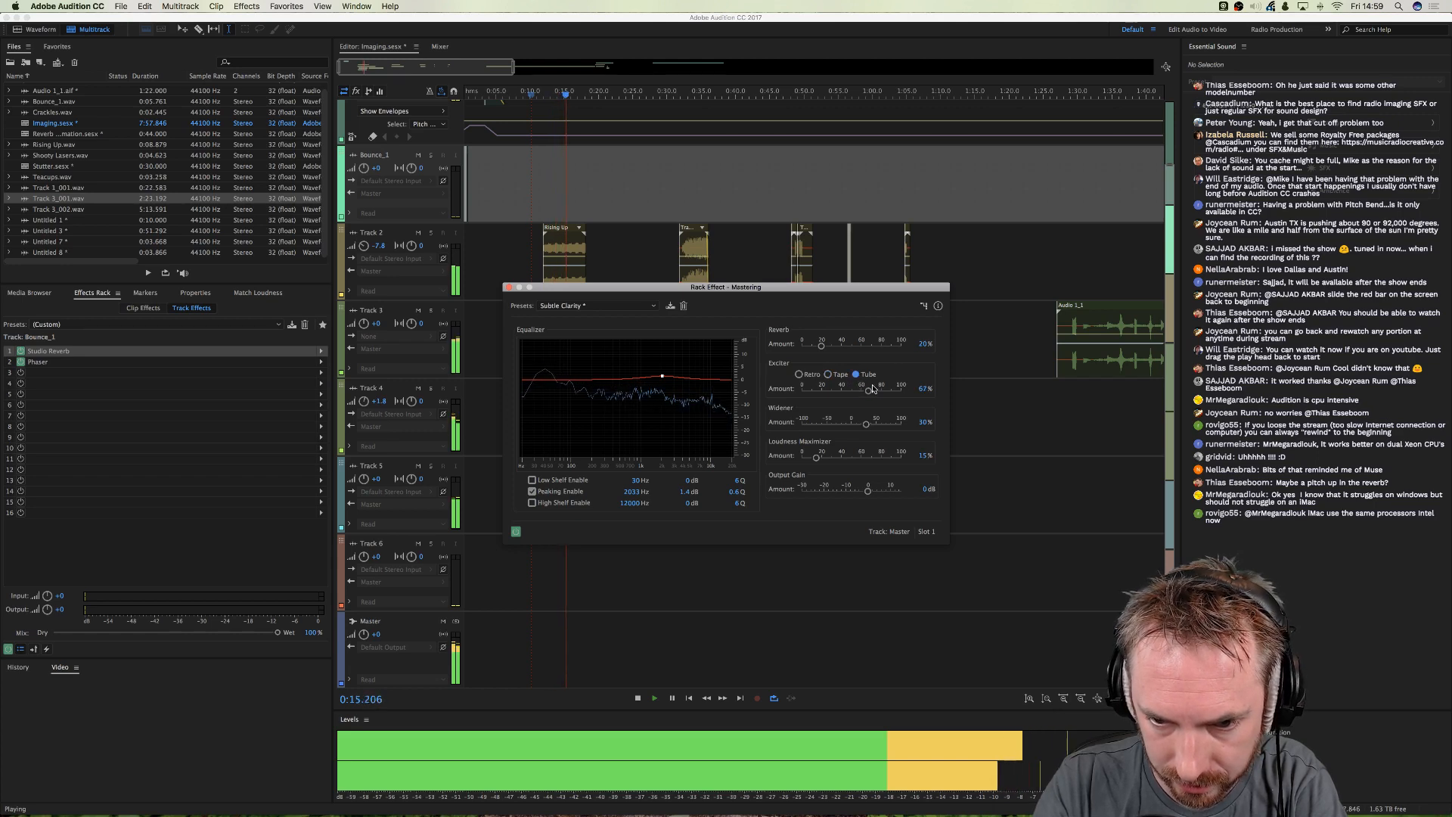
key(space)
key(space)
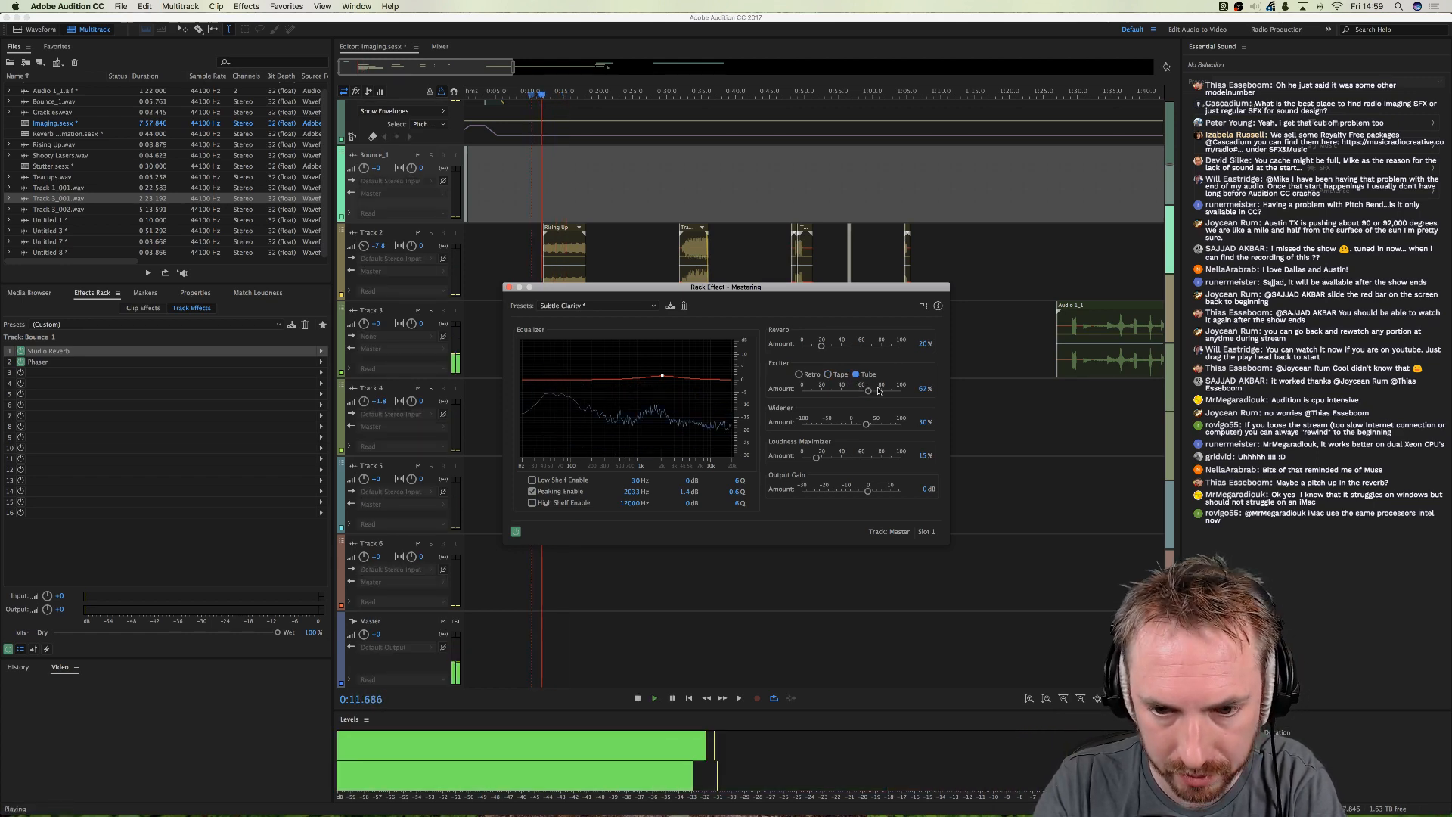
- Set the Mastering effect's exciter to 48%, loudness maximizer to 25% and reverb to 38% during playback
drag(841, 393, 841, 391)
drag(816, 457, 827, 459)
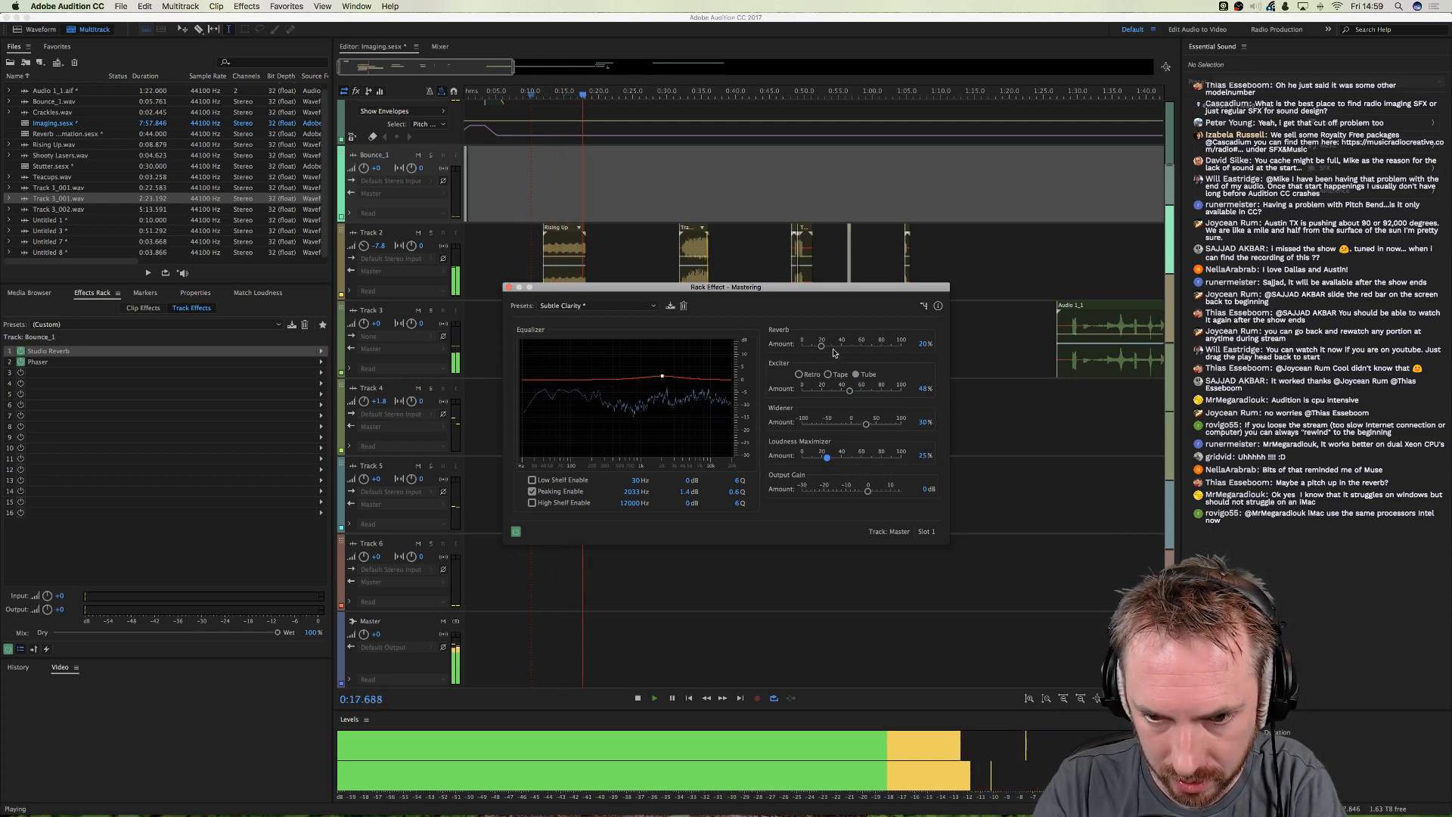
drag(821, 346, 840, 347)
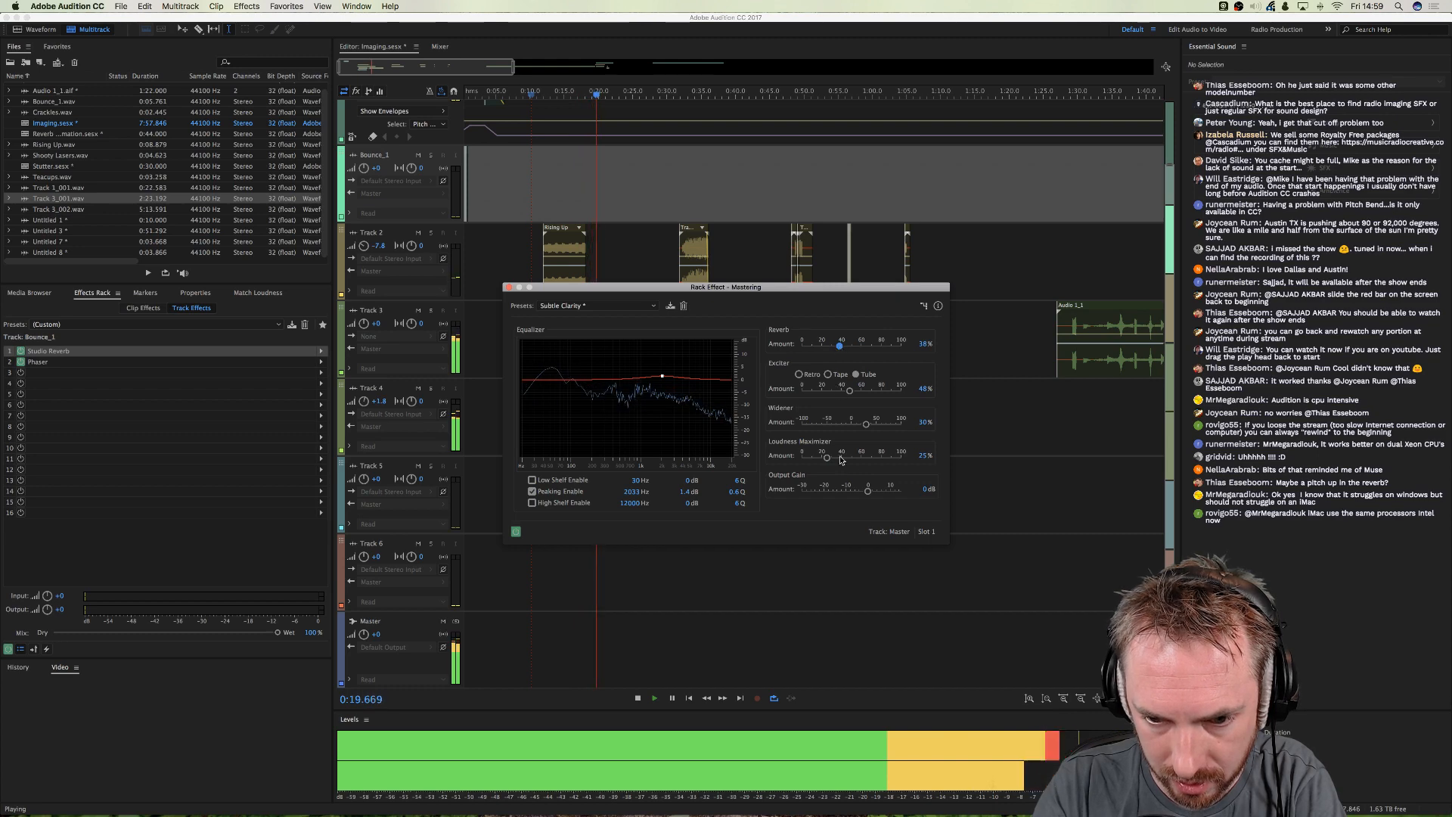
- Audition the mastered sound sequences starting at about 0:31, 0:49, 0:56 and 1:04
click(675, 210)
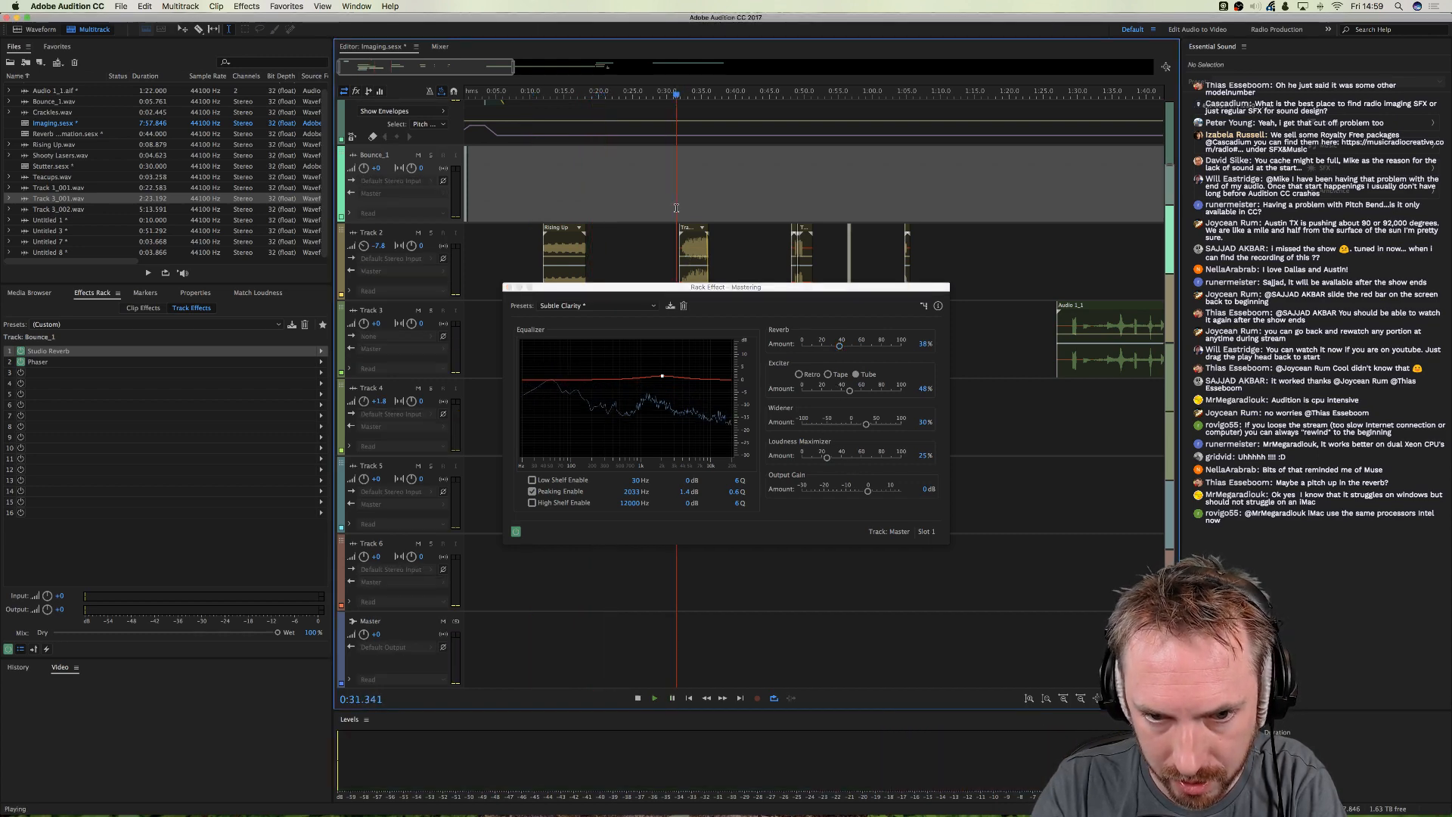
click(793, 203)
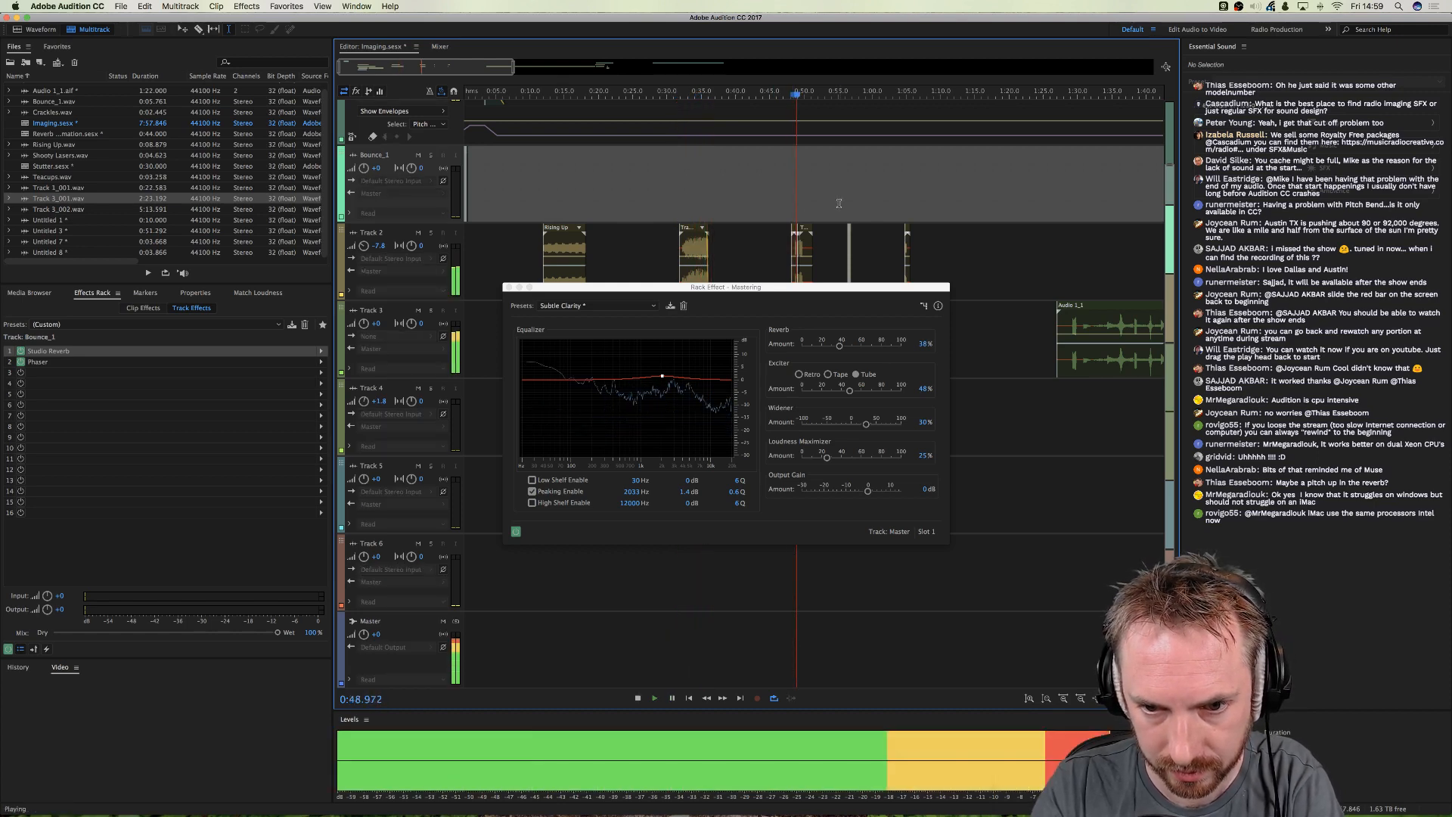
click(847, 204)
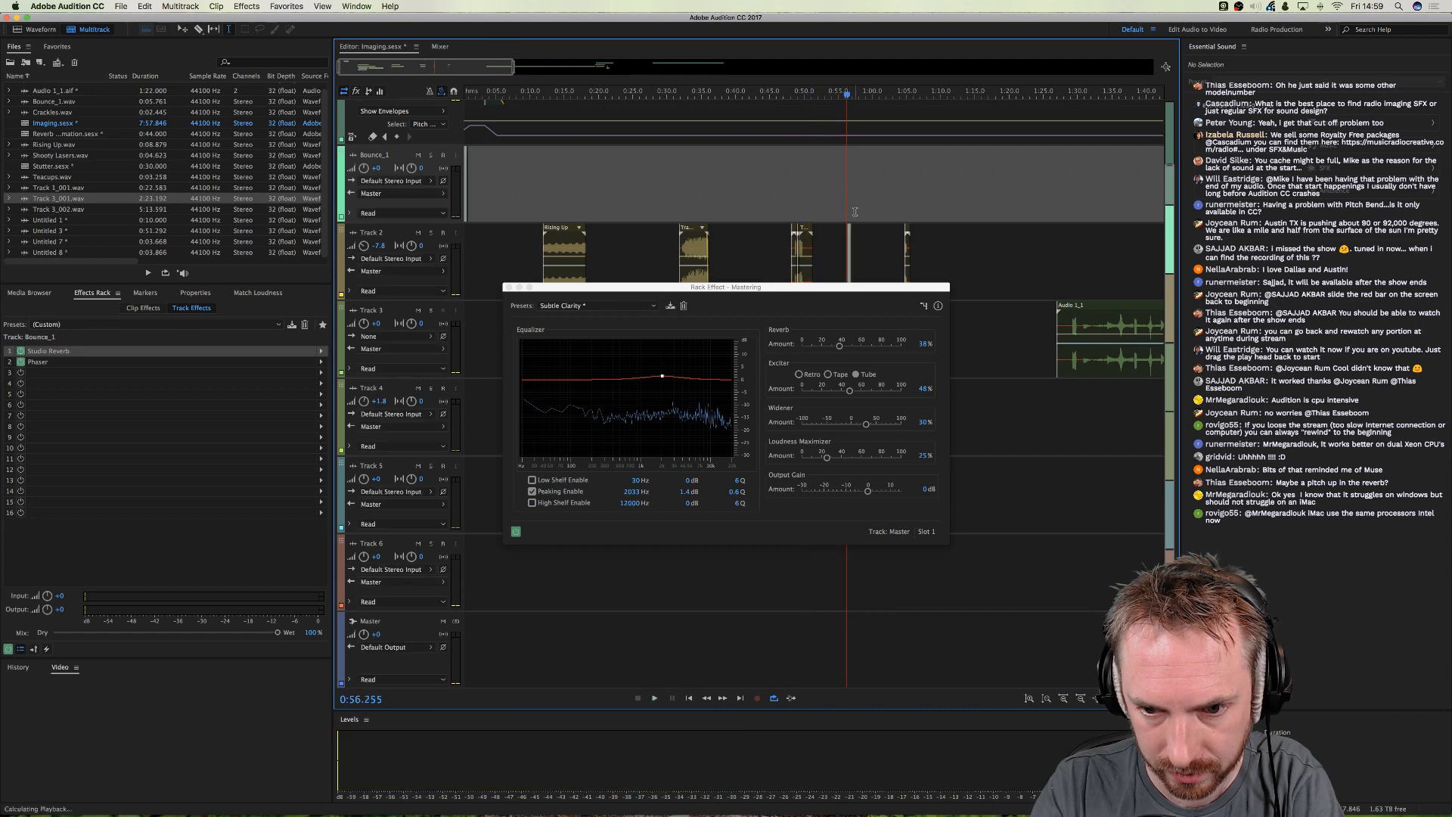
click(903, 254)
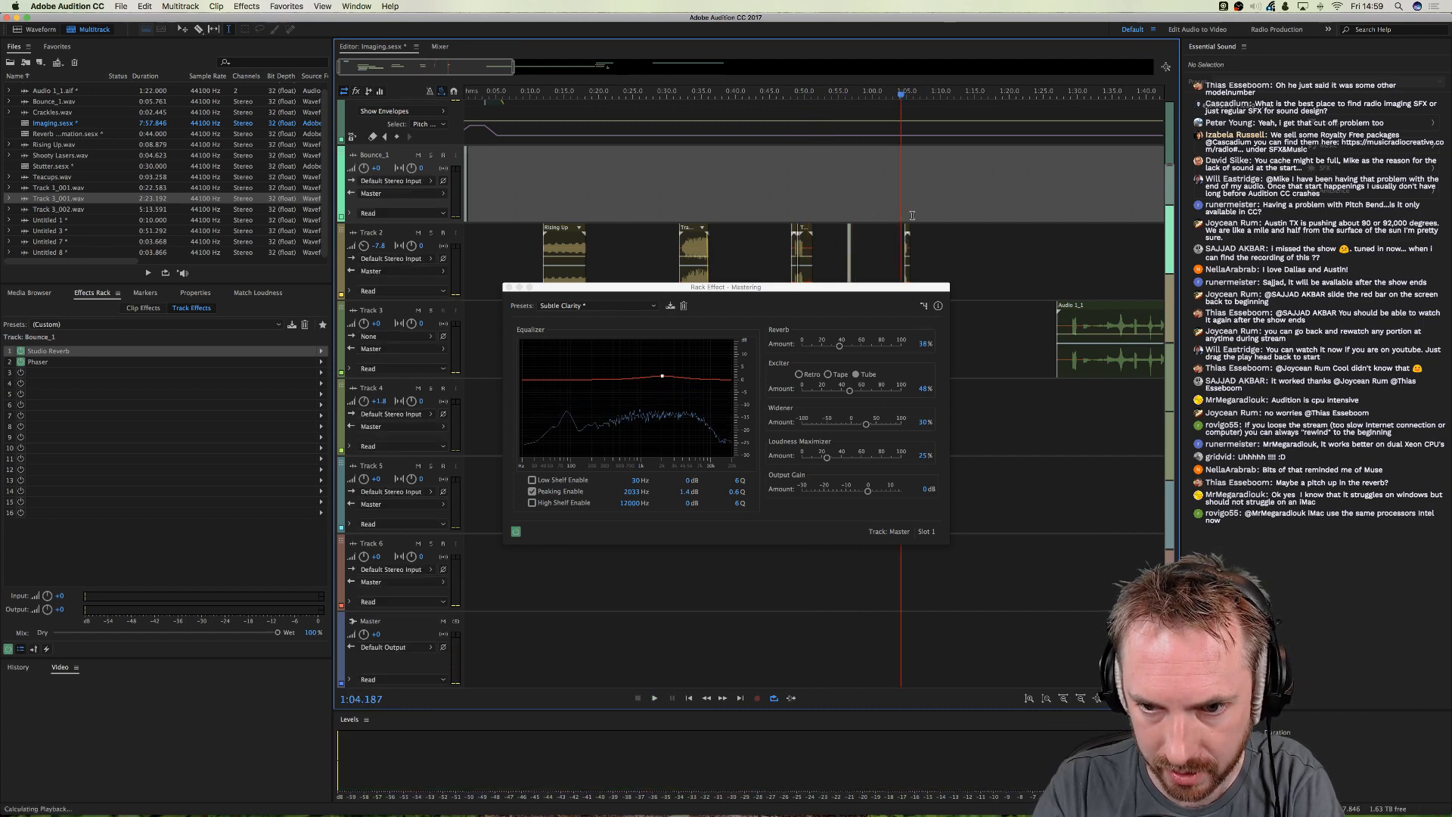
key(space)
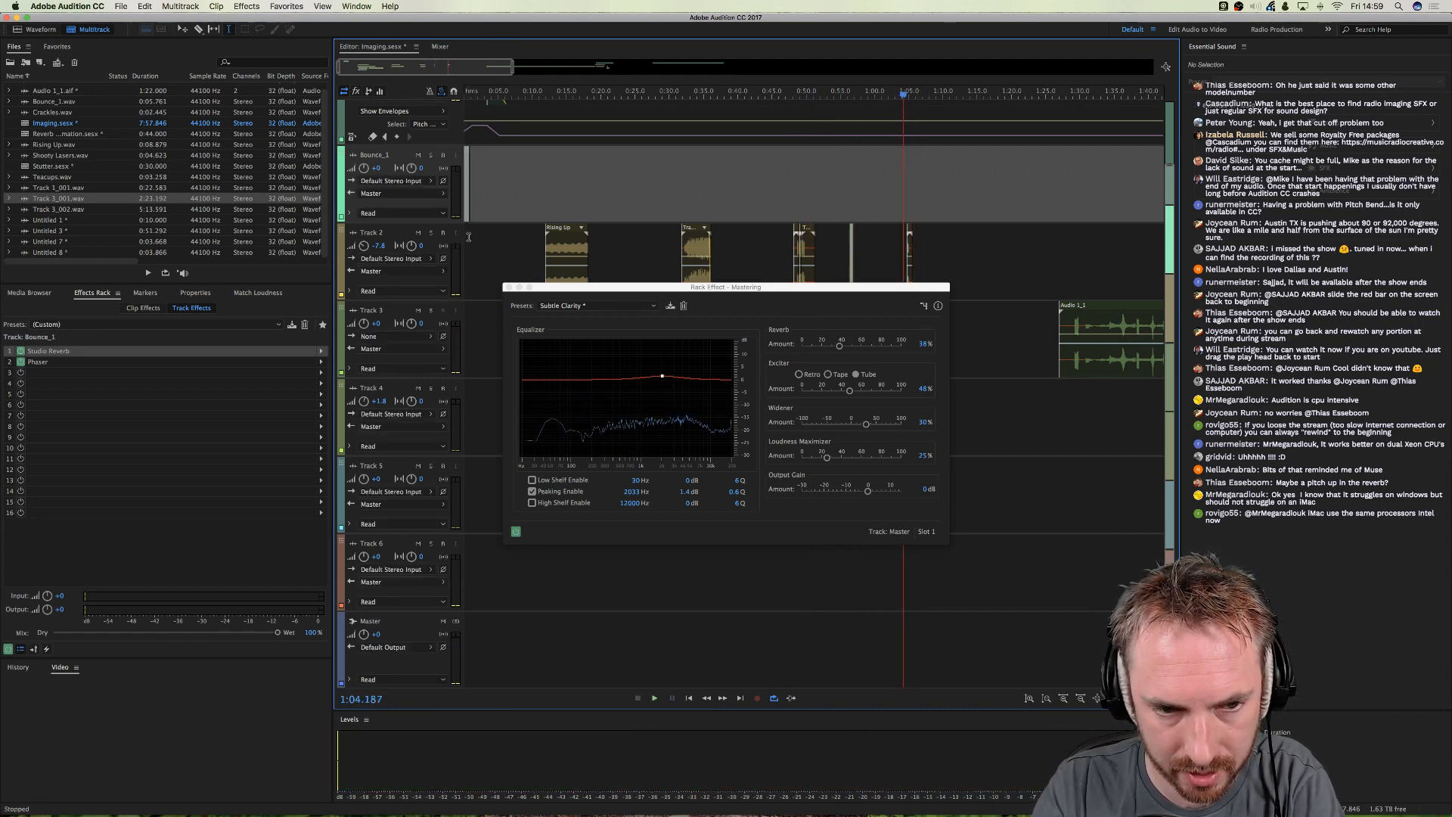
- Audition the mastered opening hit at the session start and the layered Track 3_001 sounds from about 2:30
click(465, 239)
key(space)
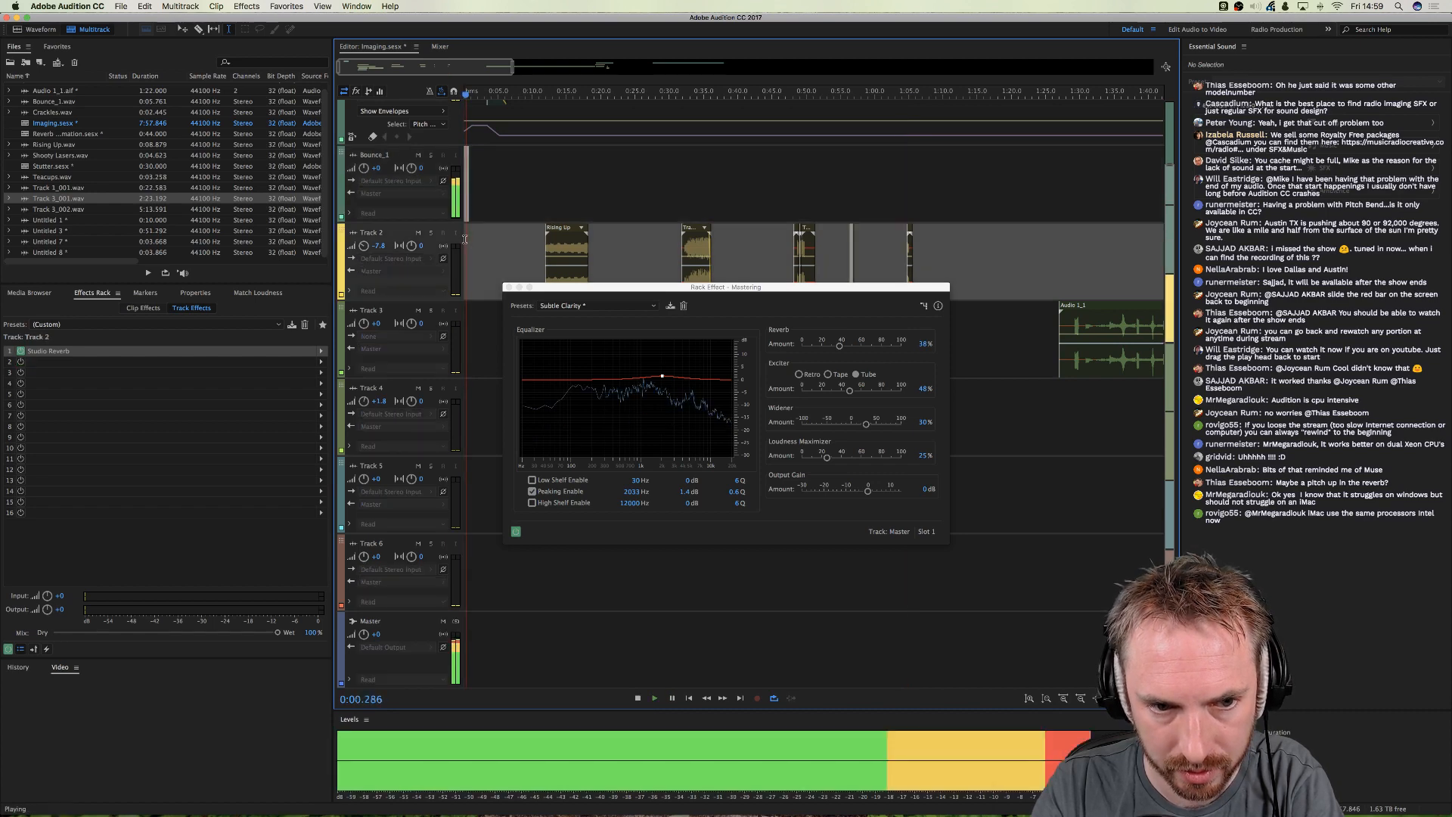
key(space)
scroll(572, 231, right, 3)
scroll(573, 230, right, 20)
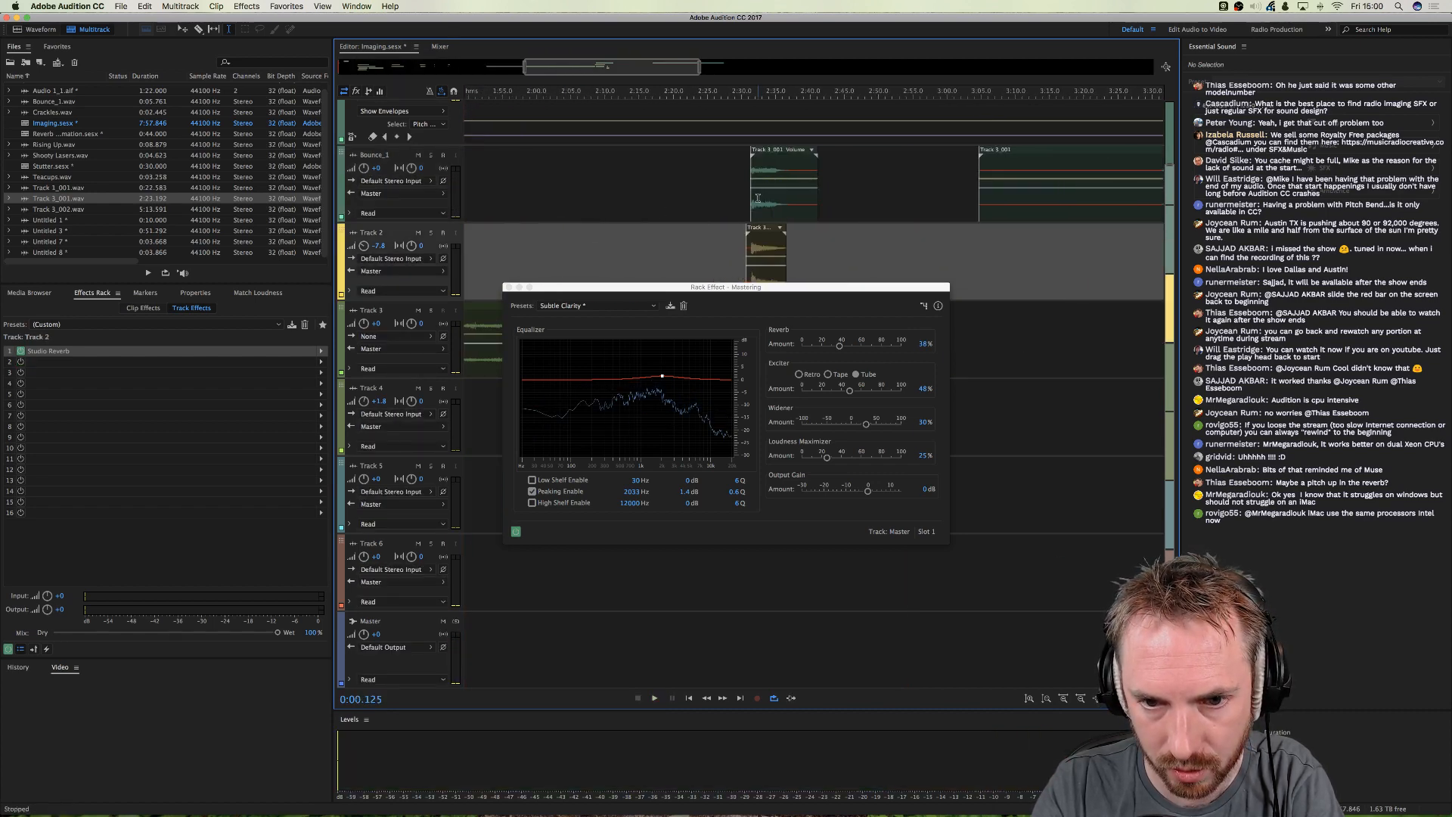
click(742, 202)
key(space)
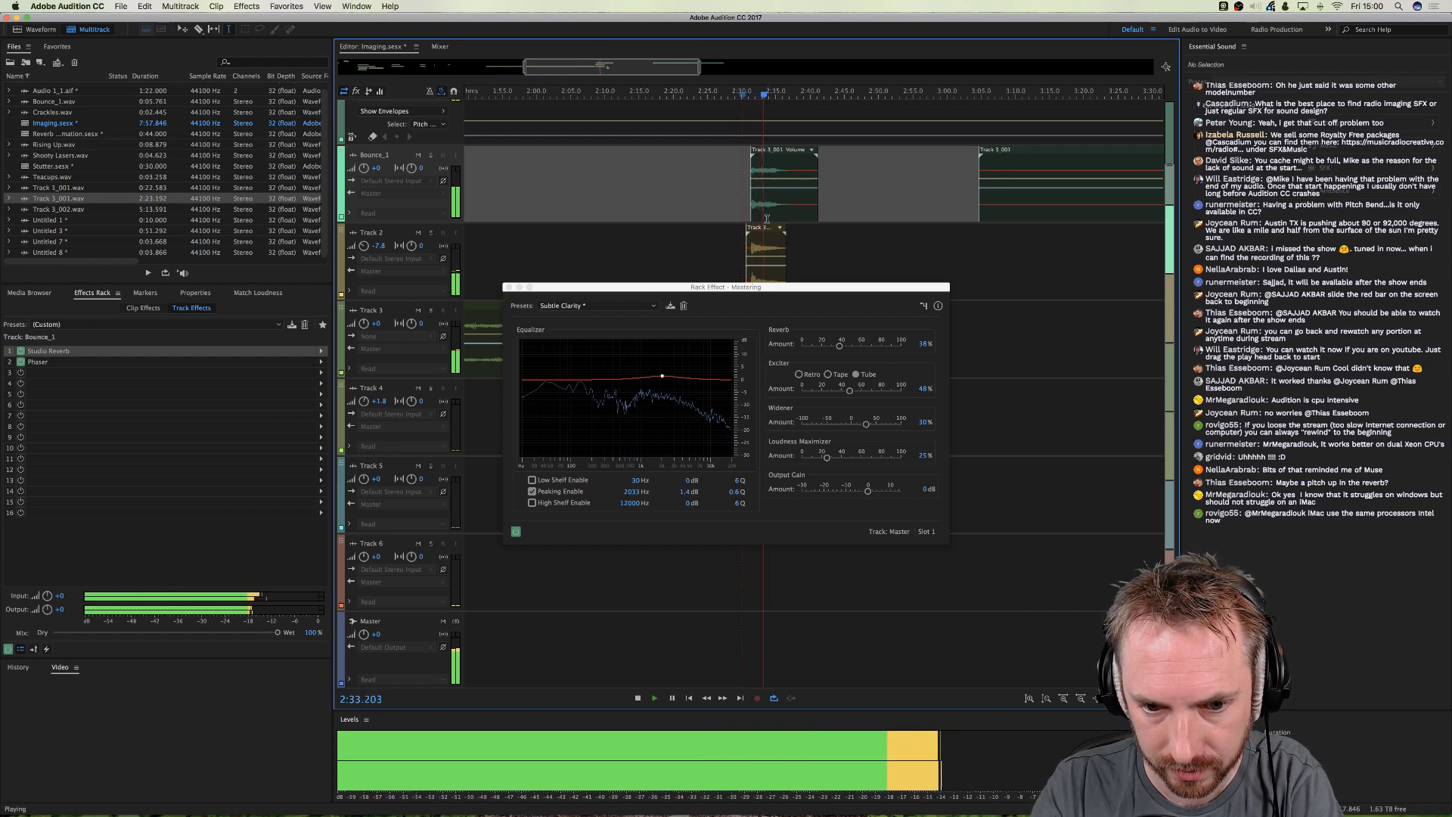
key(space)
- Return to the first sound sequences in the session and switch to OBS
scroll(736, 225, left, 10)
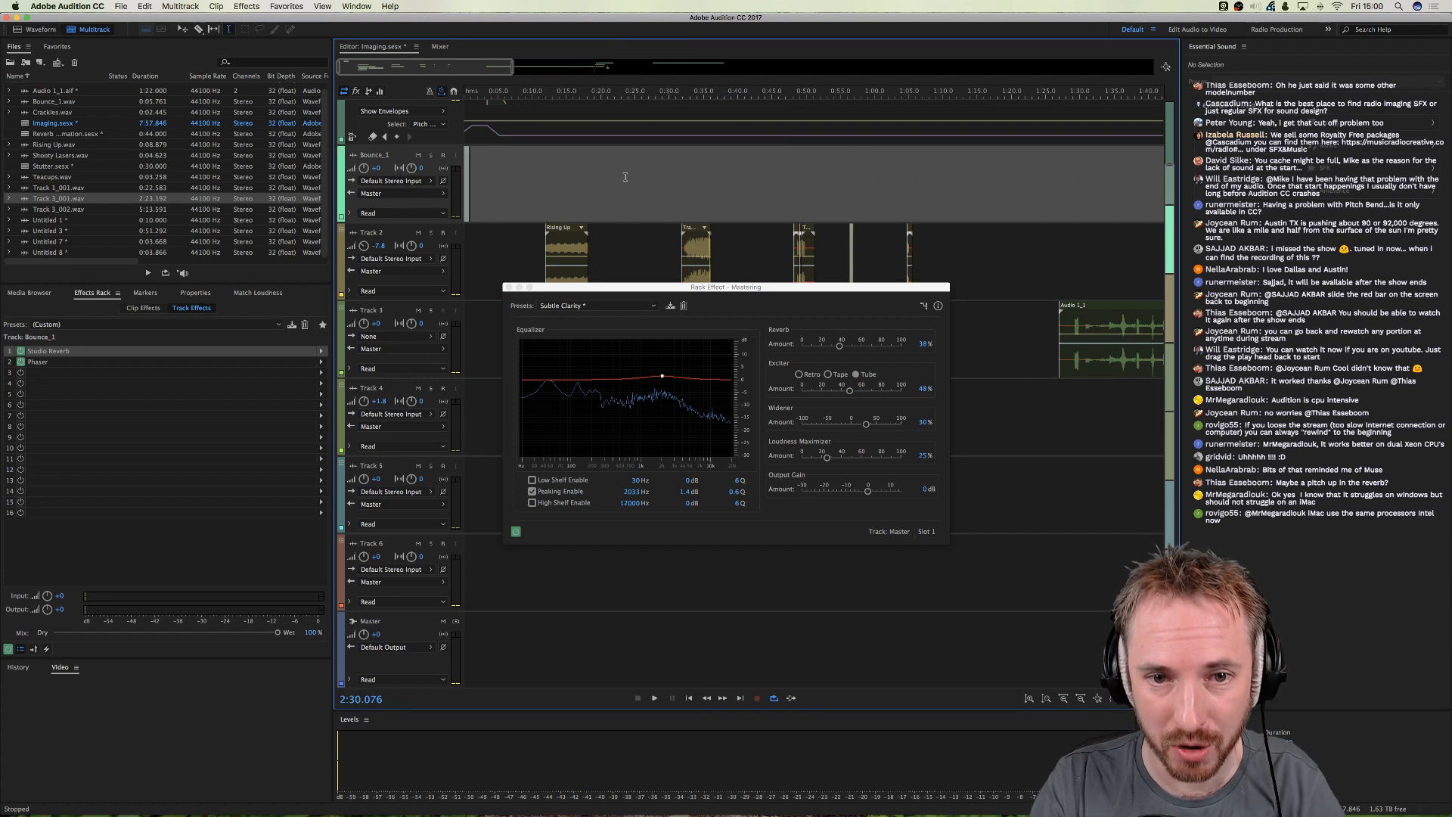
scroll(624, 177, up, 2)
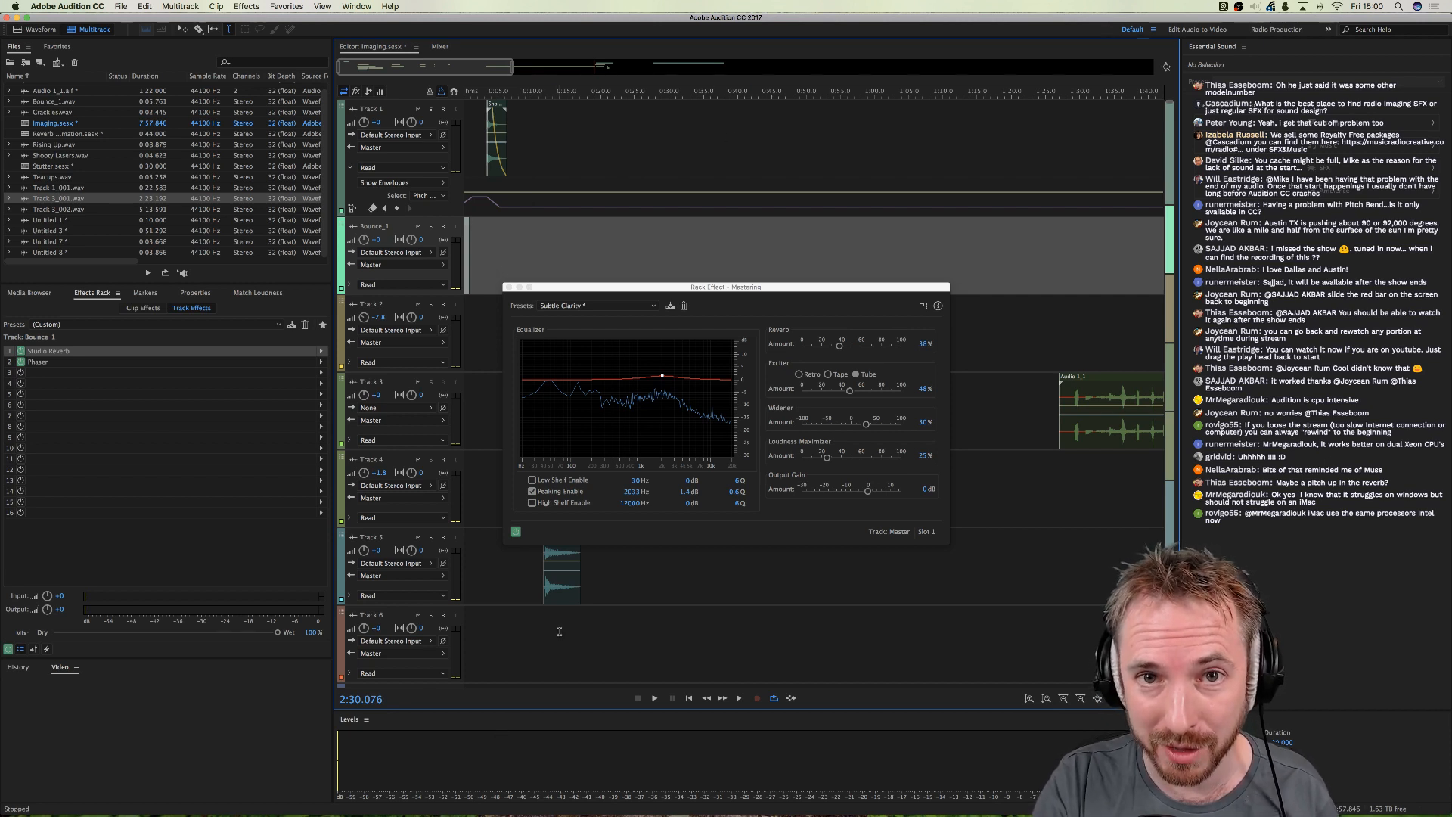
key(super+Tab)
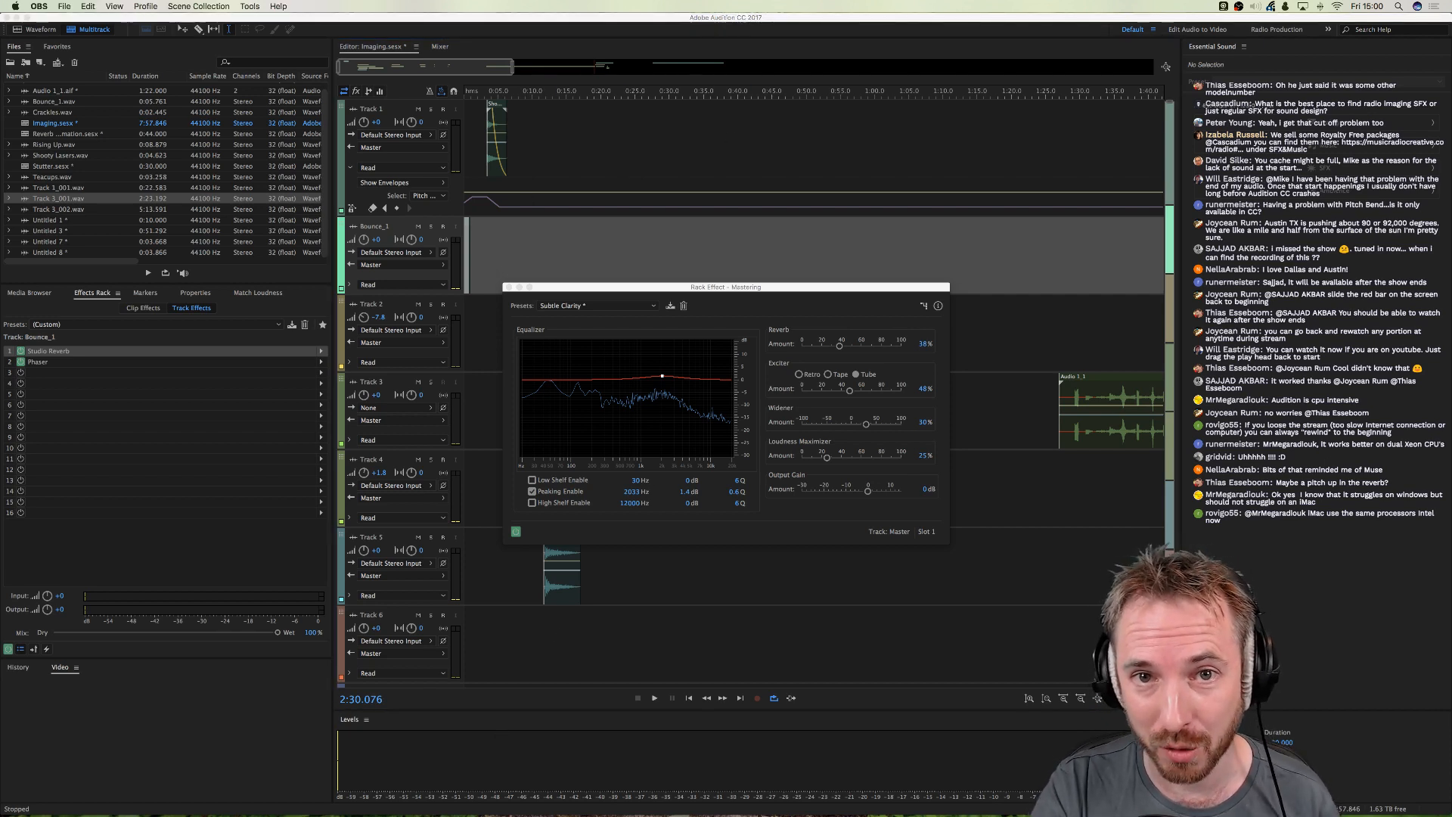